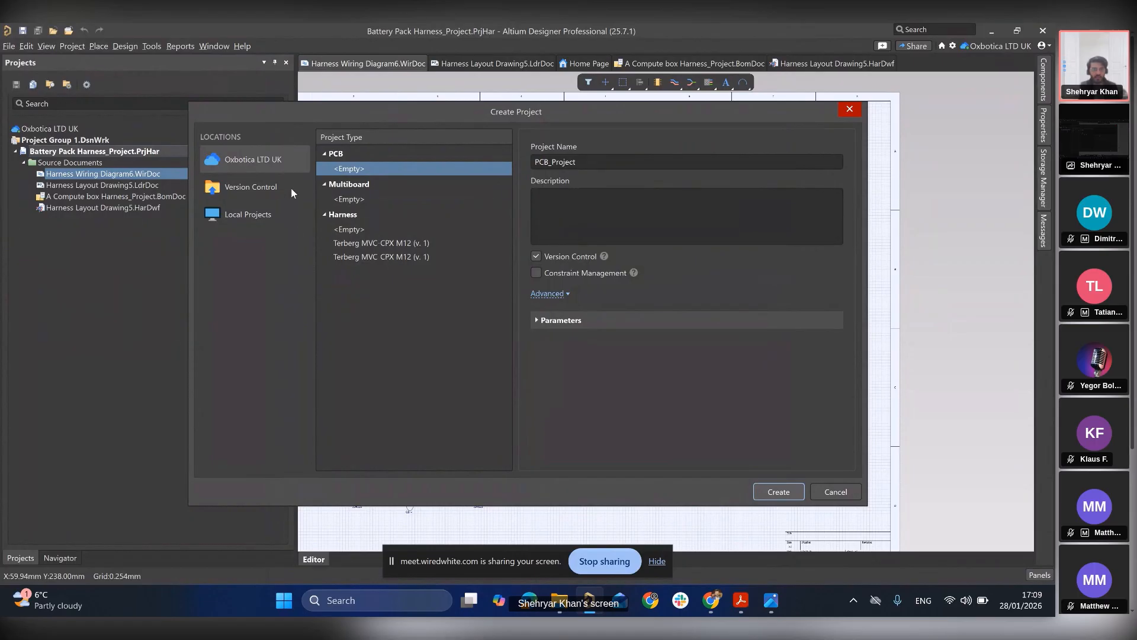
- Choose local storage for the new project and set its folder to Altium Webinar
{"action": "left_click", "coordinate": [236, 185]}
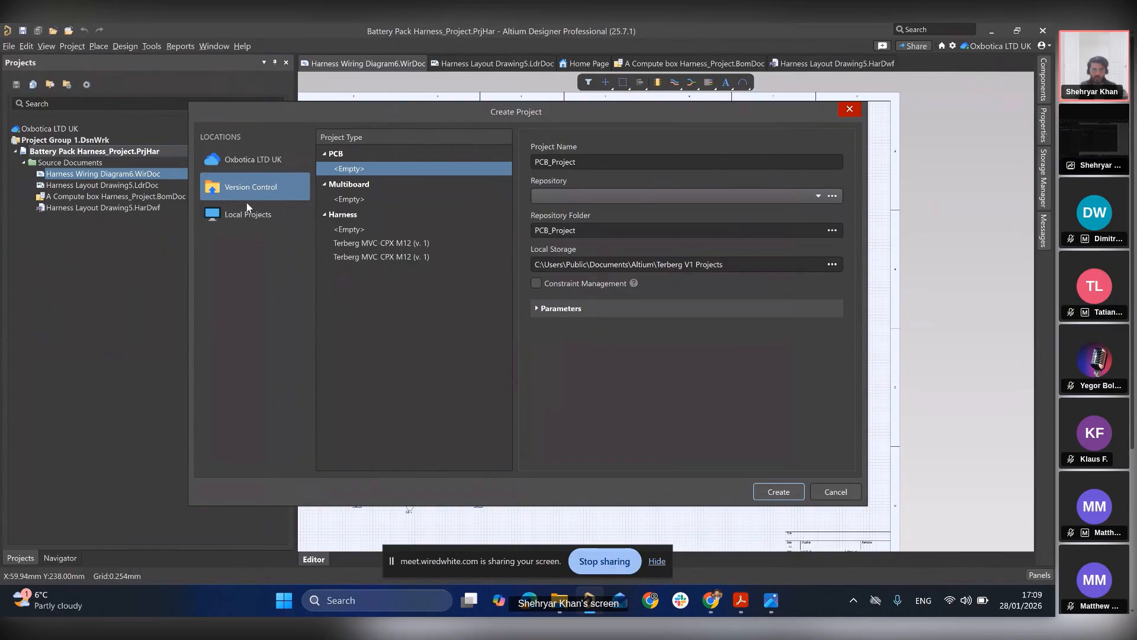
{"action": "left_click", "coordinate": [254, 217]}
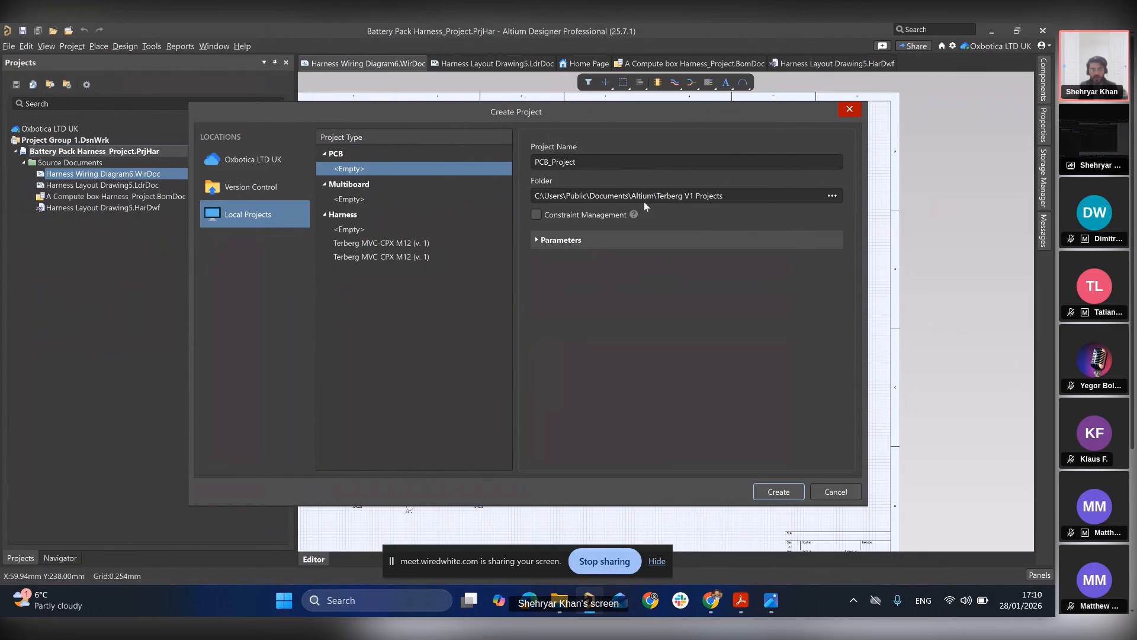
{"action": "left_click", "coordinate": [832, 196]}
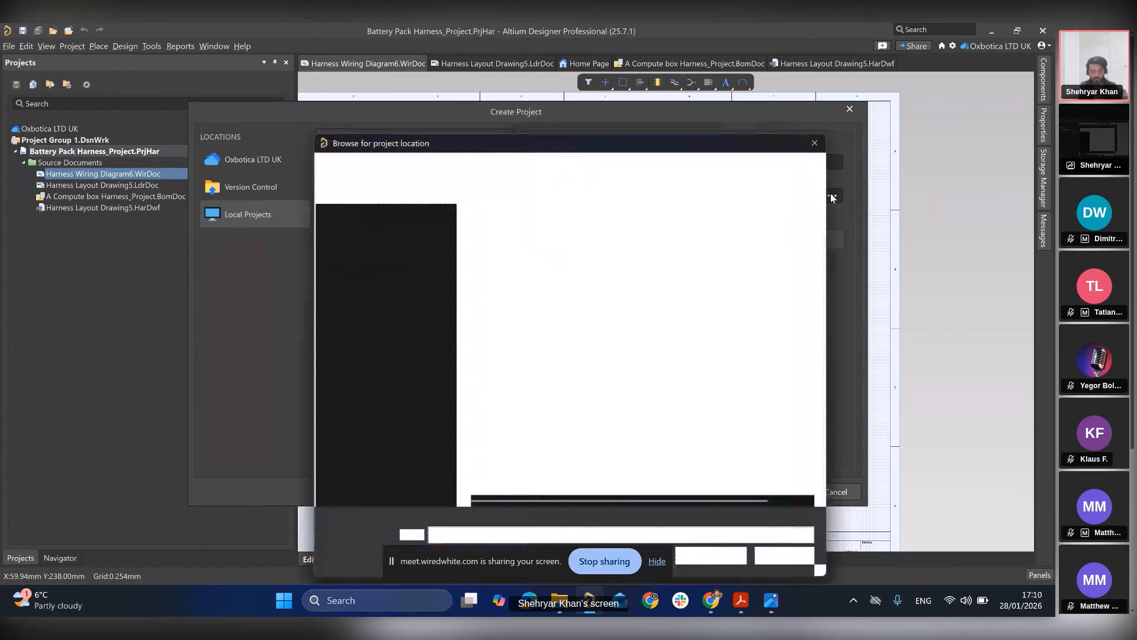
{"action": "left_click", "coordinate": [375, 367]}
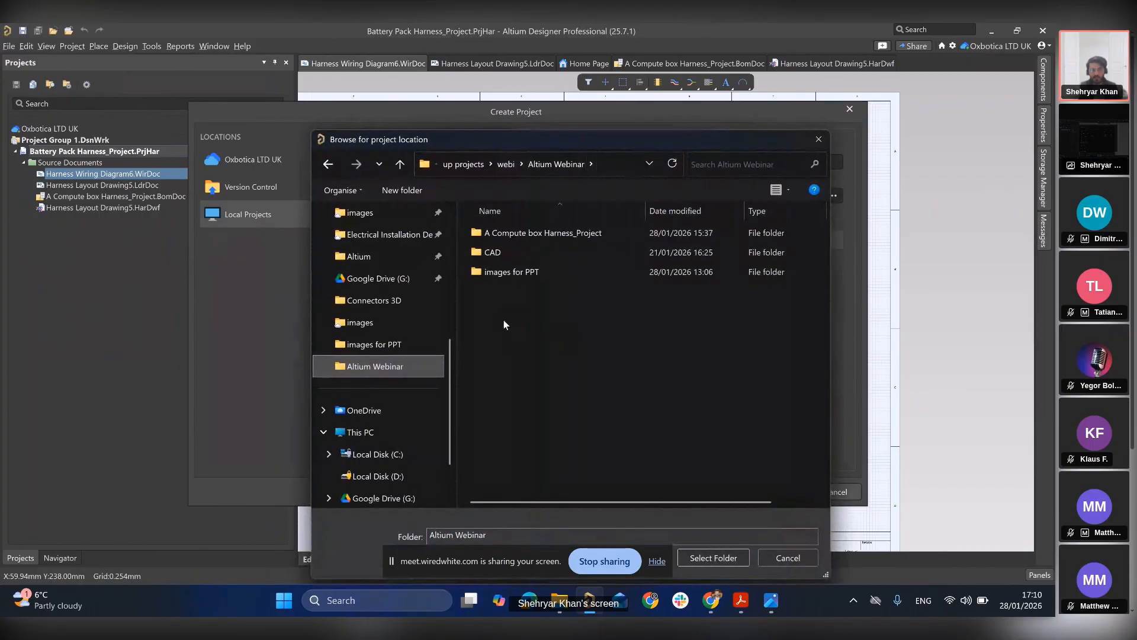
{"action": "right_click", "coordinate": [521, 298]}
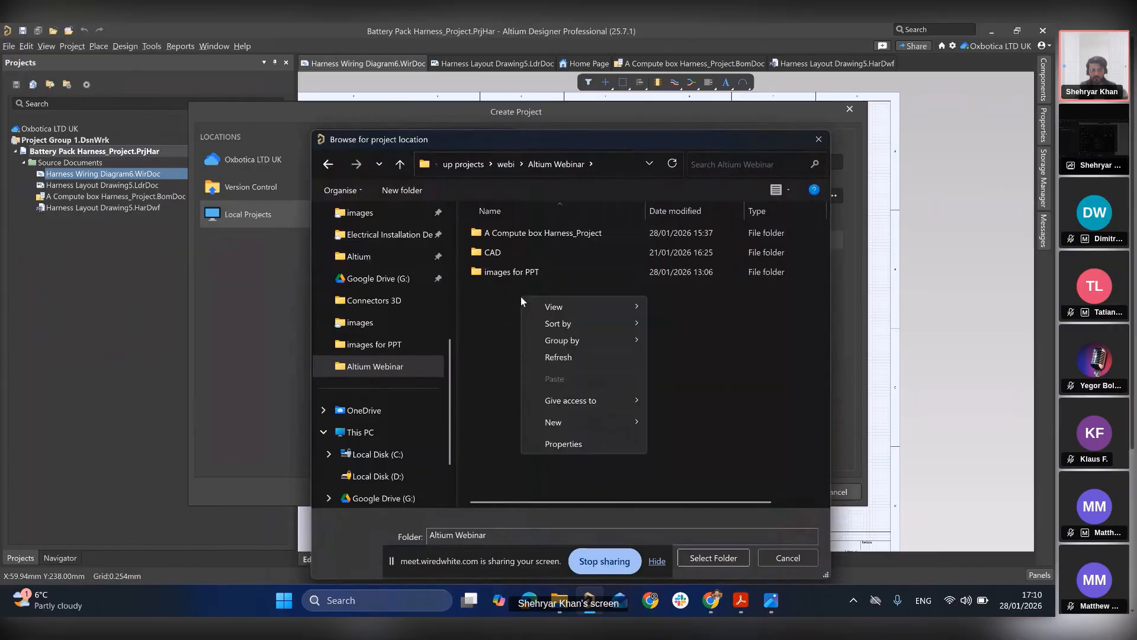
{"action": "left_click", "coordinate": [472, 364]}
{"action": "left_click", "coordinate": [708, 559]}
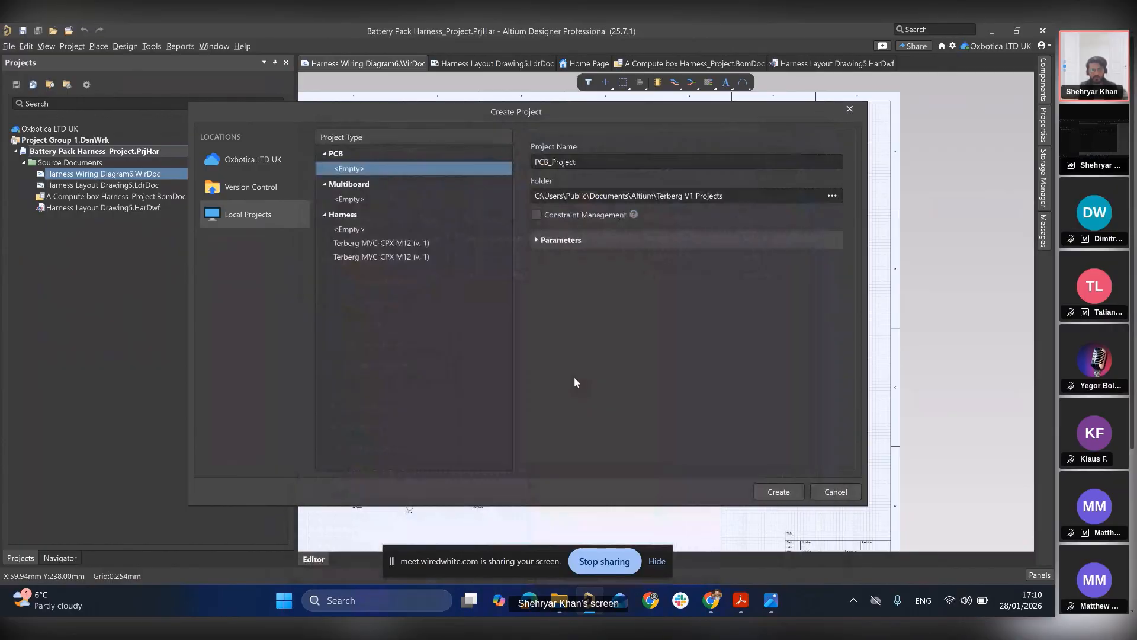
- Choose the empty Harness project type and confirm Altium Webinar as its folder
{"action": "left_click", "coordinate": [349, 230]}
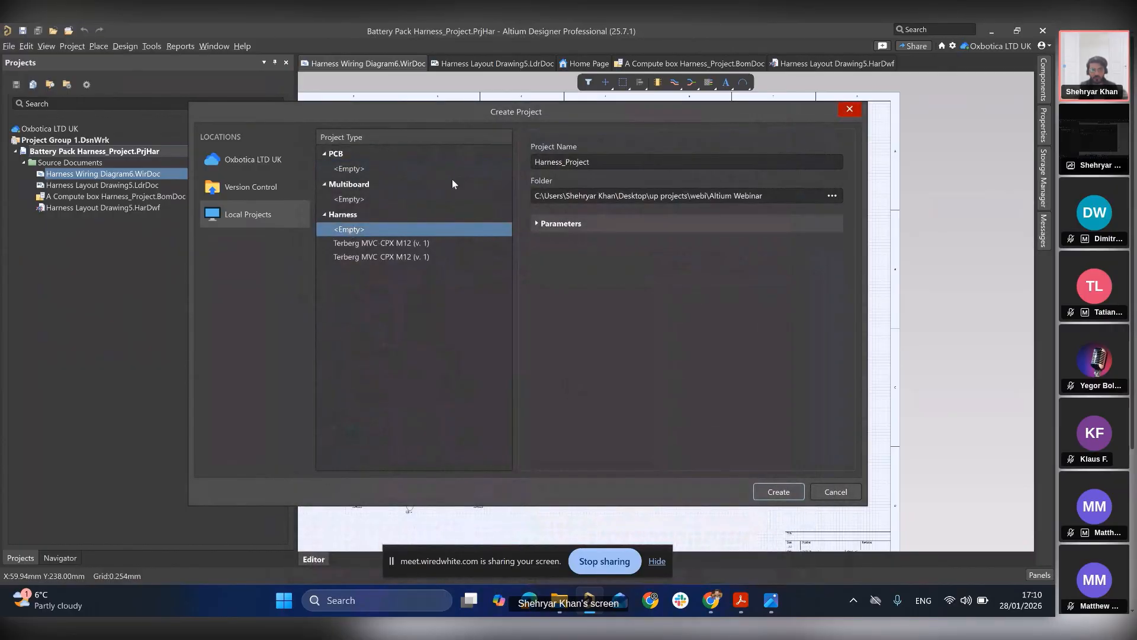
{"action": "left_click", "coordinate": [832, 199]}
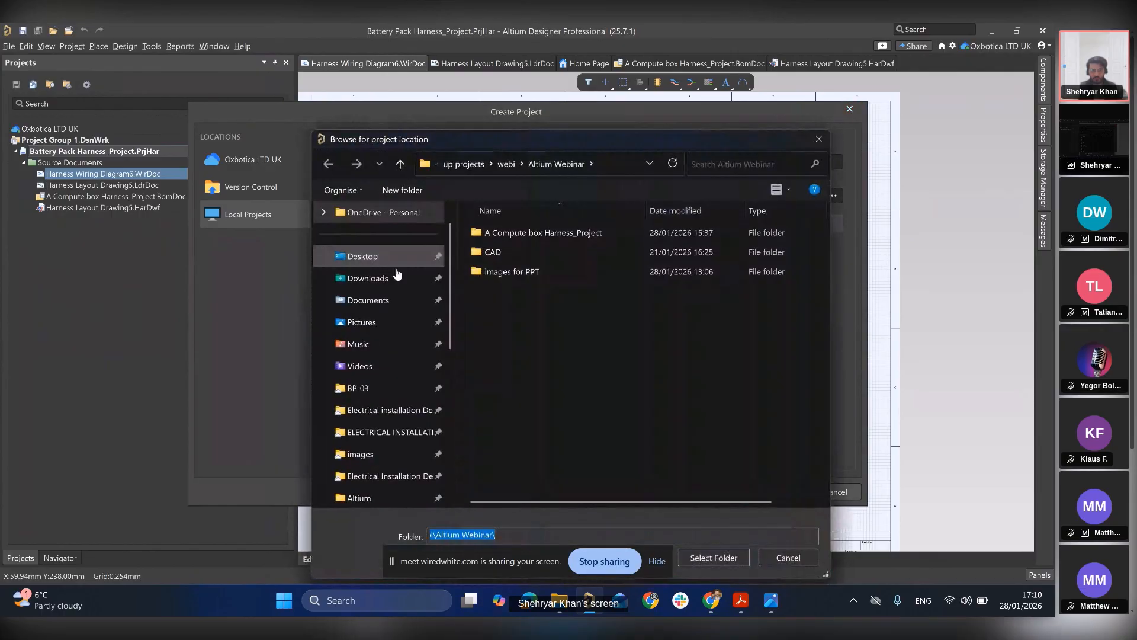
{"action": "left_click", "coordinate": [714, 558]}
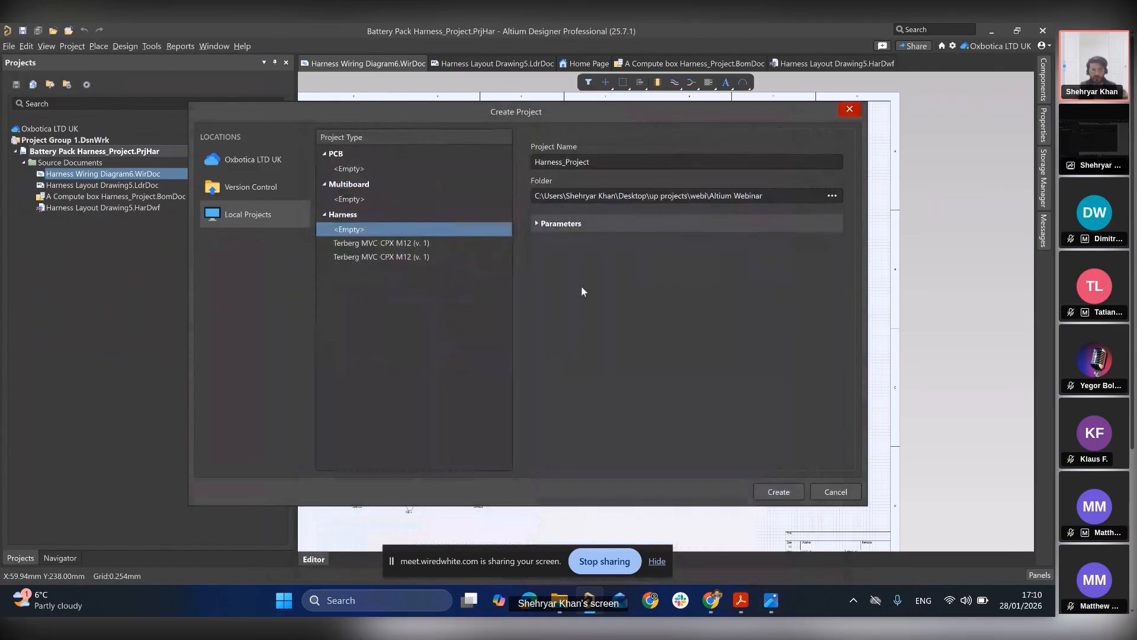
- Name the project "Battery pack Harness 1" and create it
{"action": "left_click", "coordinate": [600, 163]}
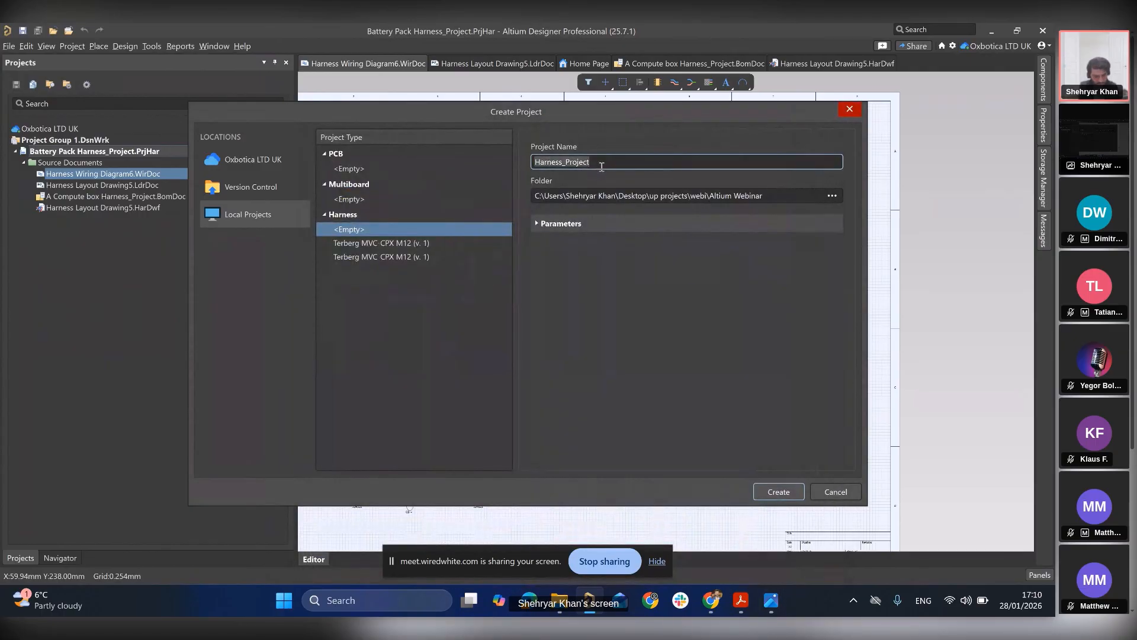
{"action": "type", "text": "Battery pack"}
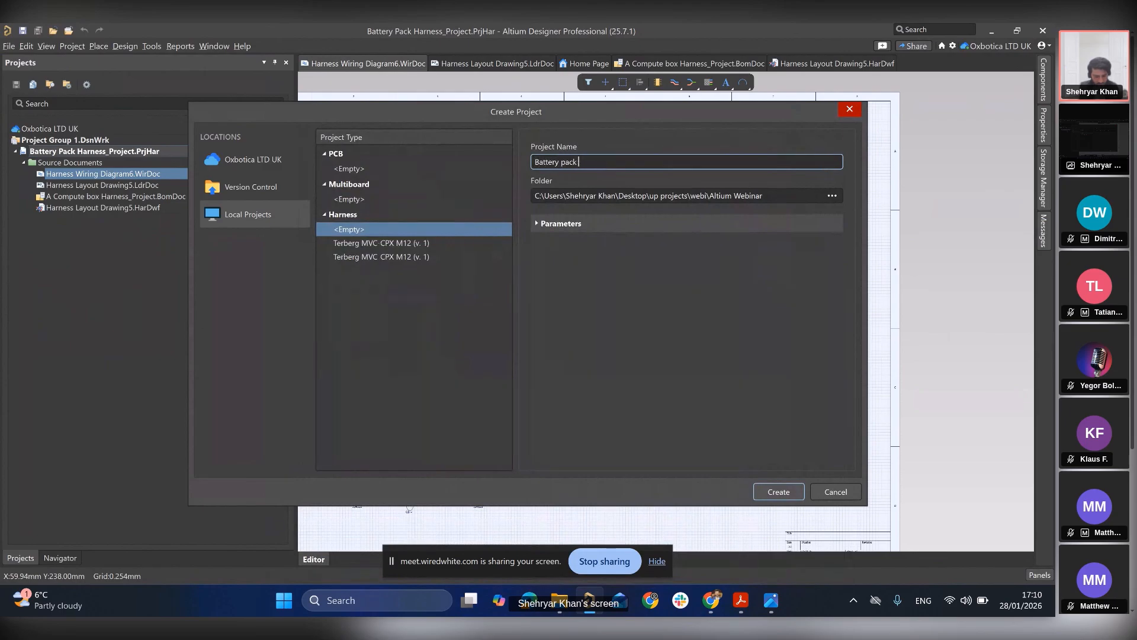
{"action": "type", "text": " HA"}
{"action": "key", "text": "BackSpace"}
{"action": "key", "text": "BackSpace"}
{"action": "type", "text": "arne"}
{"action": "left_click", "coordinate": [538, 224]}
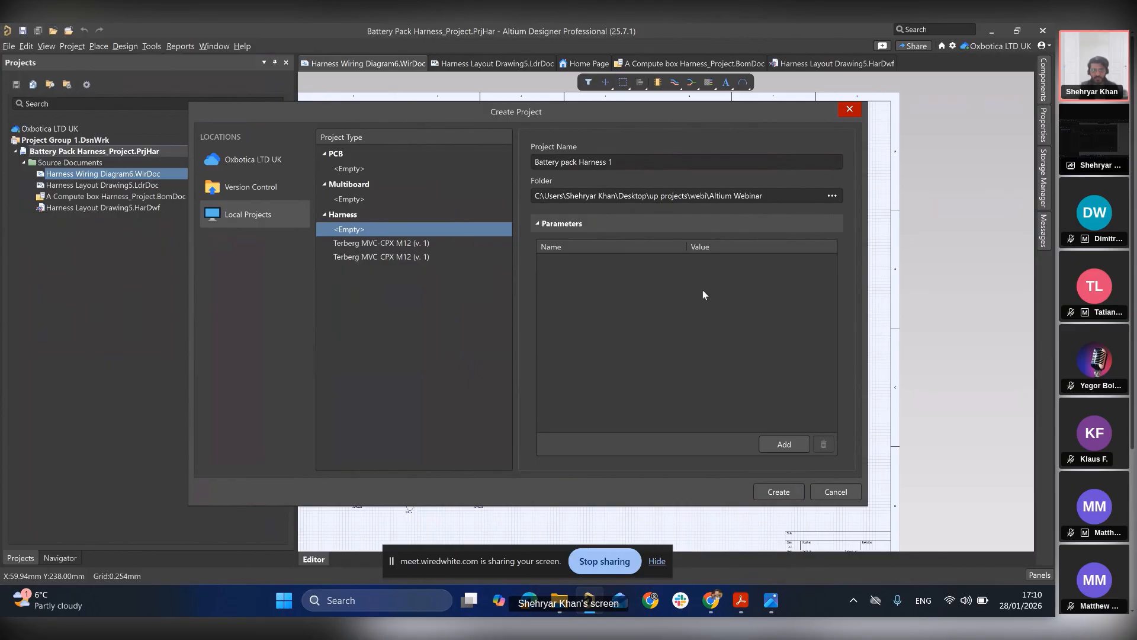
{"action": "left_click", "coordinate": [765, 494]}
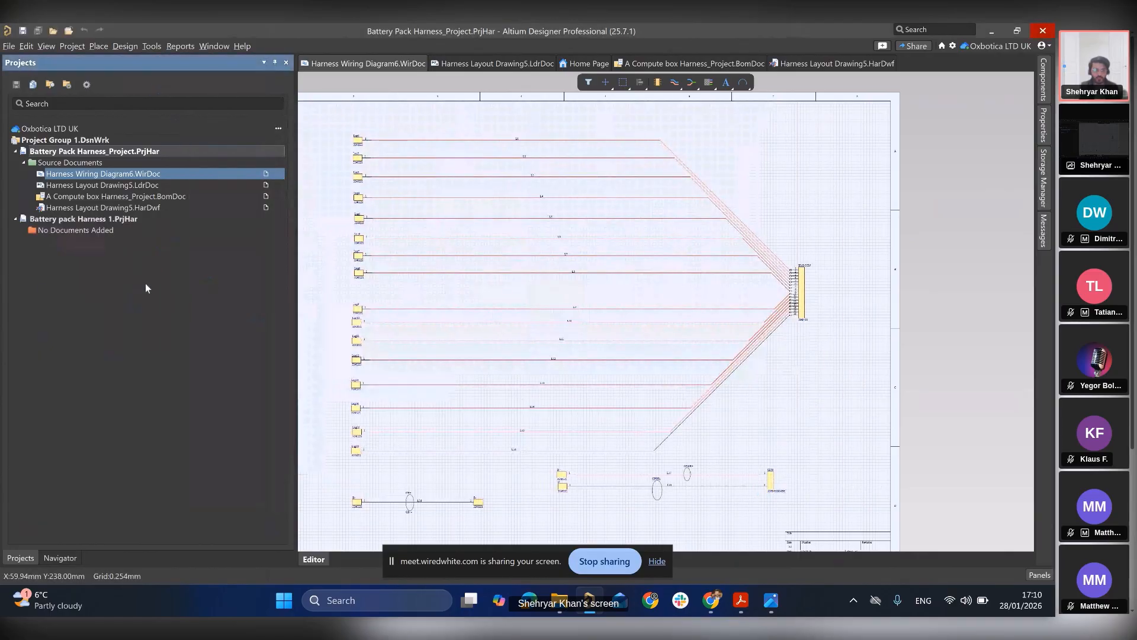
- Add a new harness wiring diagram and a new harness layout drawing to the Battery pack Harness 1 project
{"action": "right_click", "coordinate": [112, 222]}
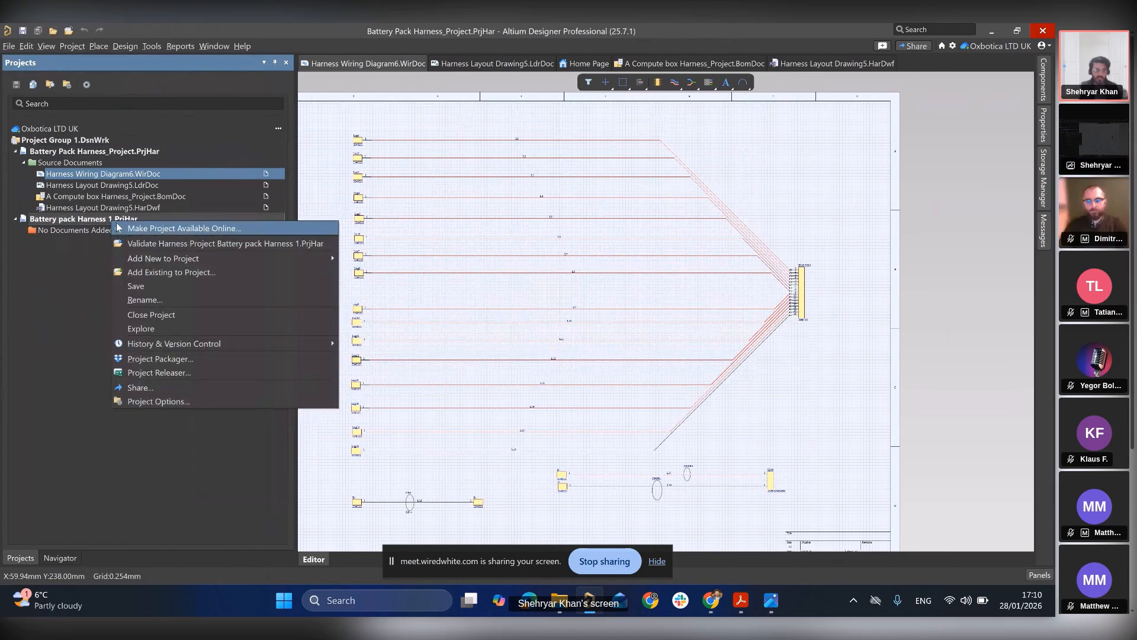
{"action": "mouse_move", "coordinate": [139, 261]}
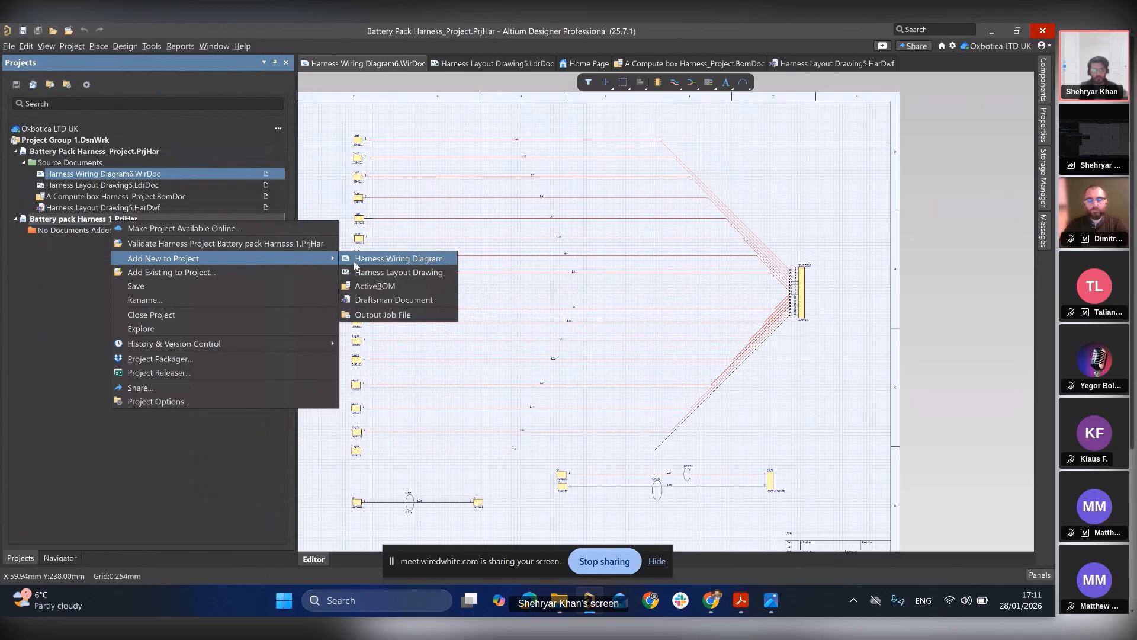
{"action": "left_click", "coordinate": [385, 259]}
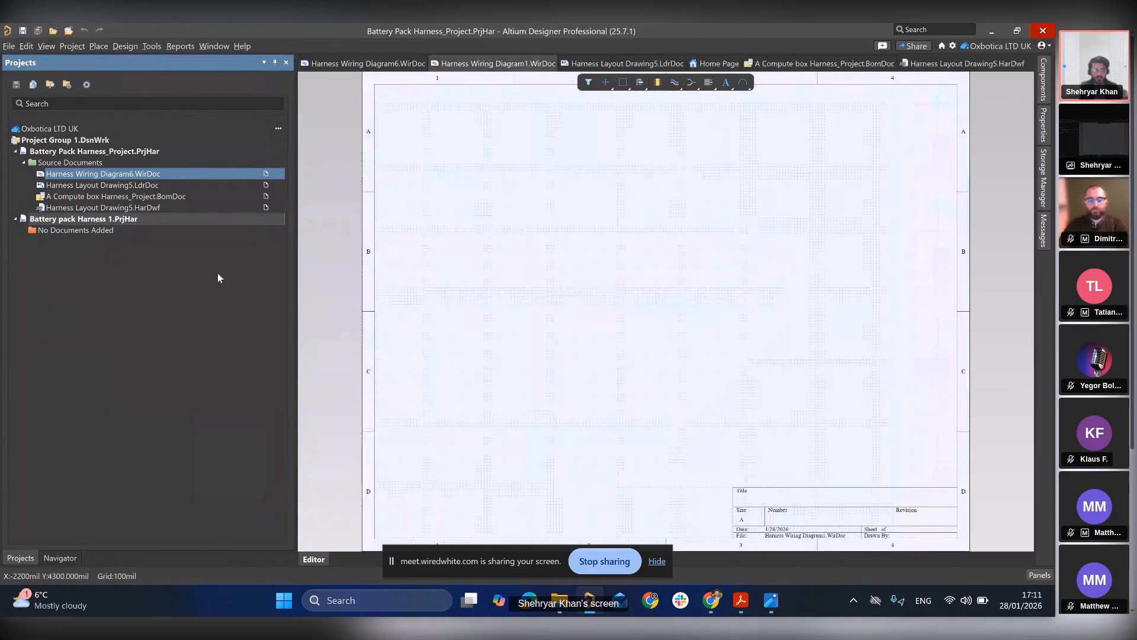
{"action": "right_click", "coordinate": [146, 218]}
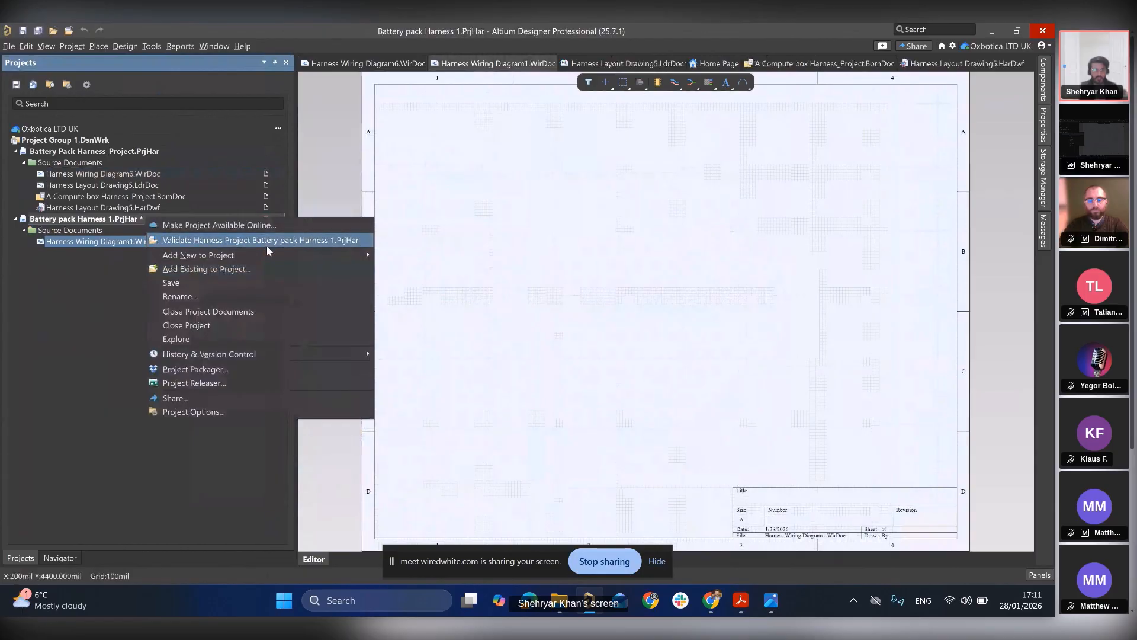
{"action": "mouse_move", "coordinate": [331, 255]}
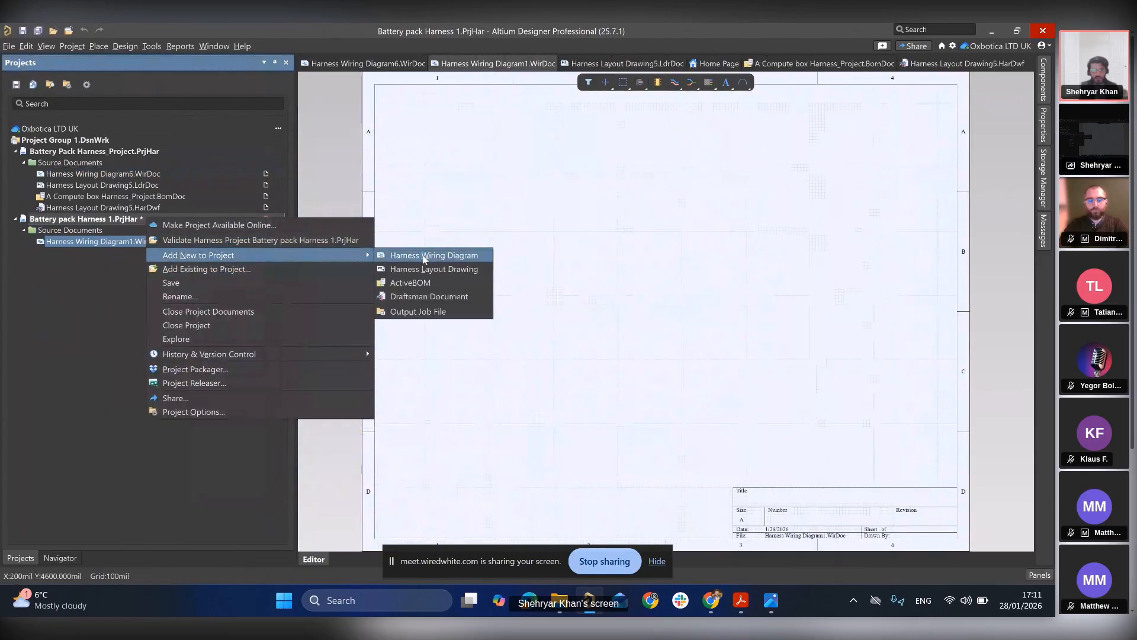
{"action": "left_click", "coordinate": [418, 270]}
- Add an ActiveBOM and a Draftsman document with the default template, based on Harness Layout Drawing1.LdrDoc, to the Battery pack Harness 1 project
{"action": "right_click", "coordinate": [197, 218]}
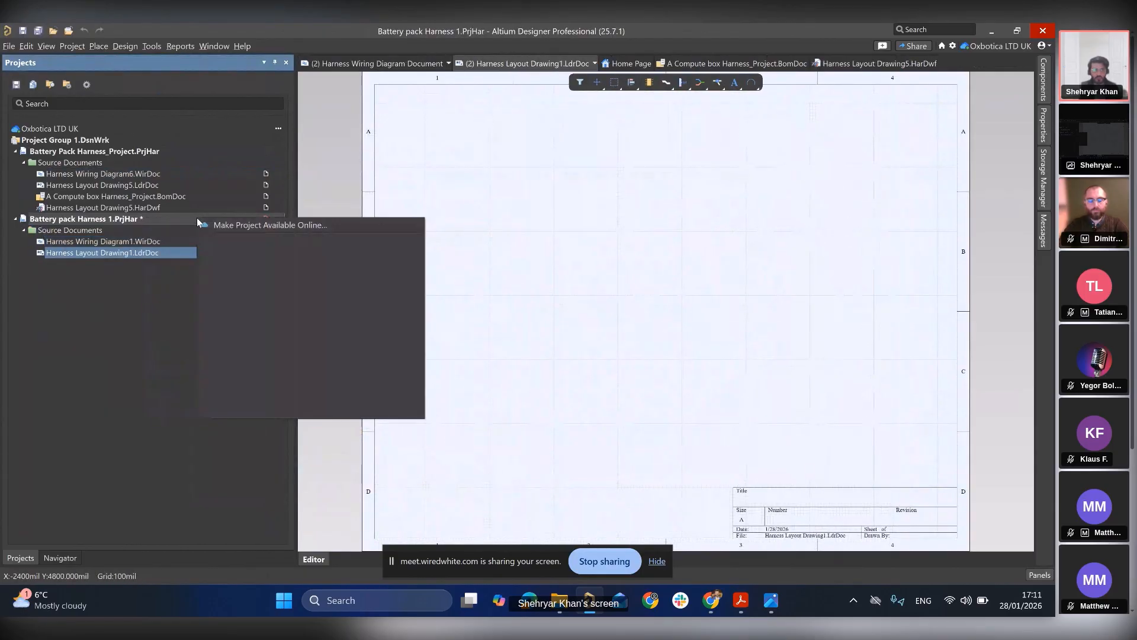
{"action": "mouse_move", "coordinate": [249, 255]}
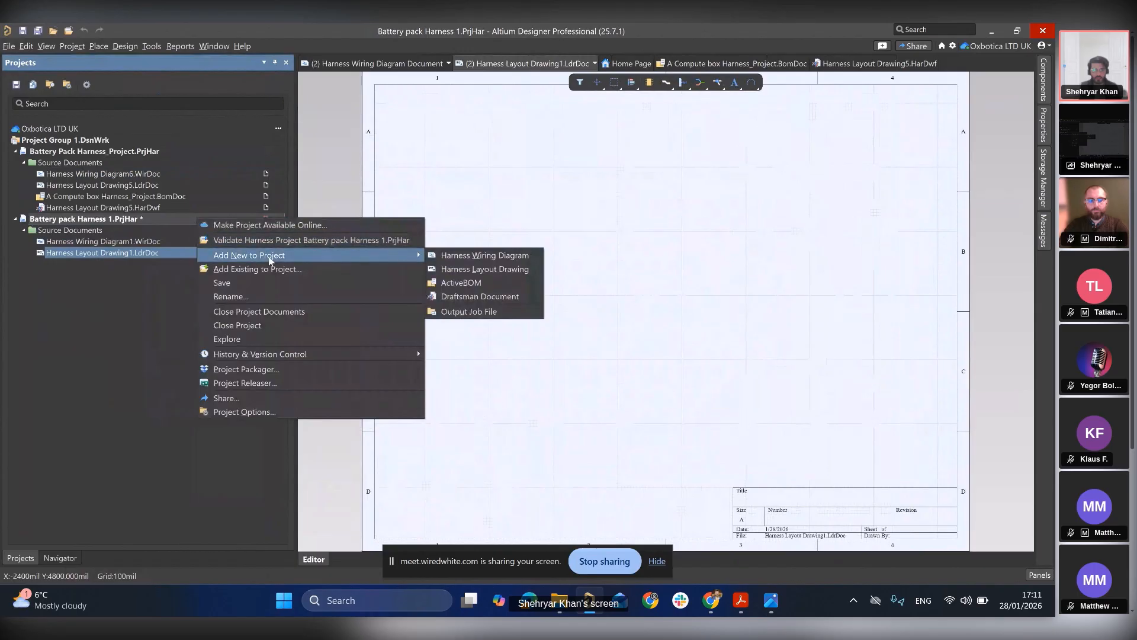
{"action": "left_click", "coordinate": [457, 282]}
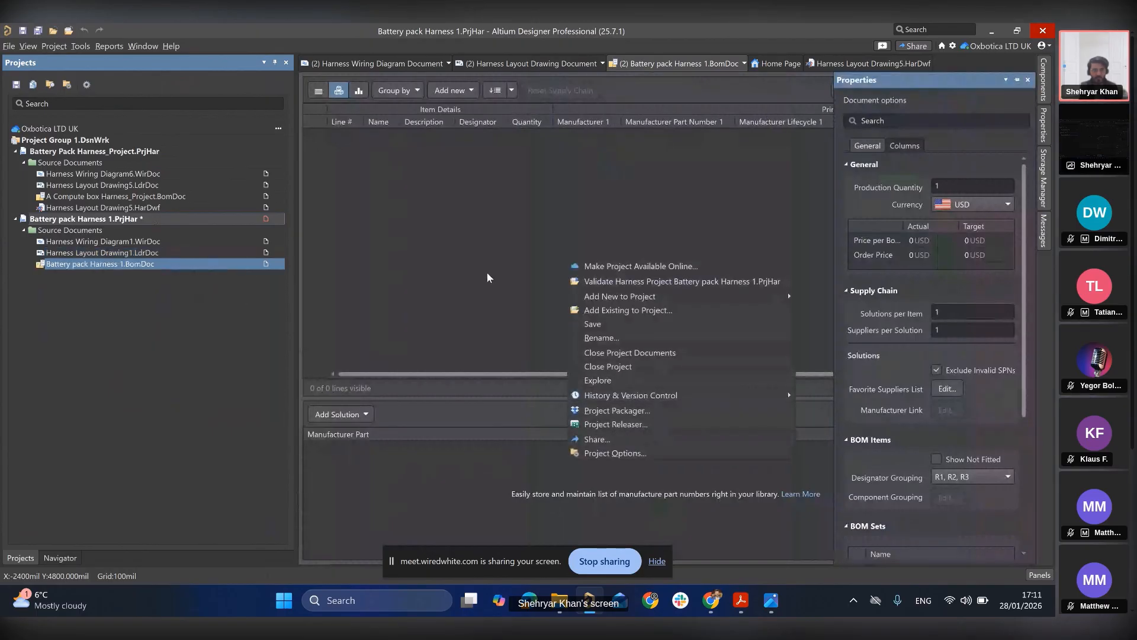
{"action": "right_click", "coordinate": [133, 221]}
{"action": "mouse_move", "coordinate": [204, 261]}
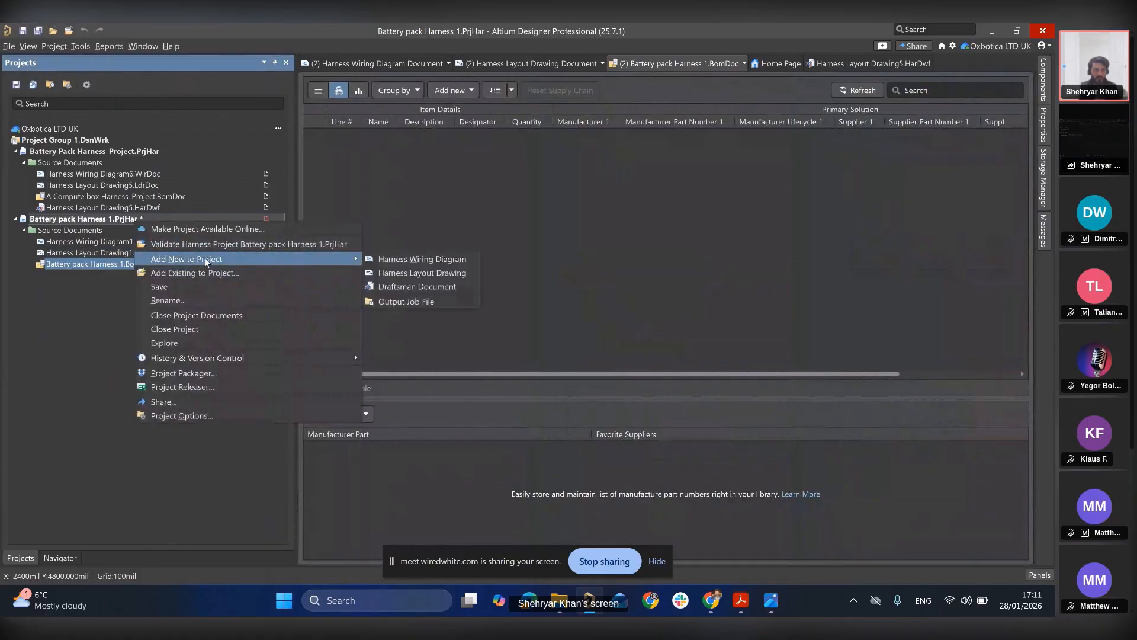
{"action": "left_click", "coordinate": [402, 287]}
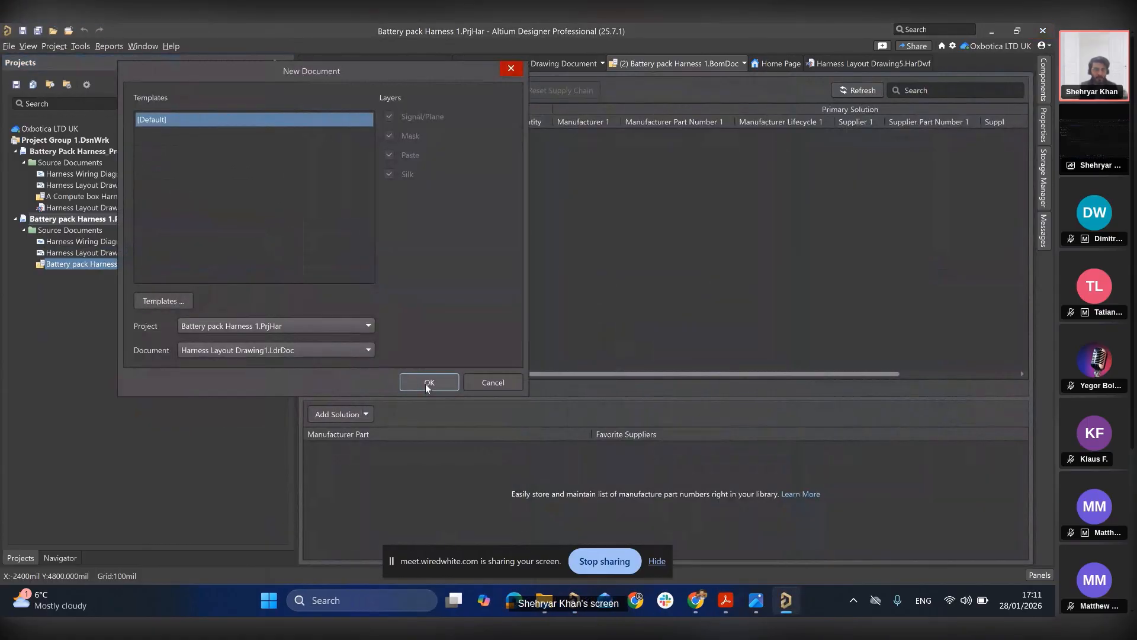
{"action": "left_click", "coordinate": [428, 383]}
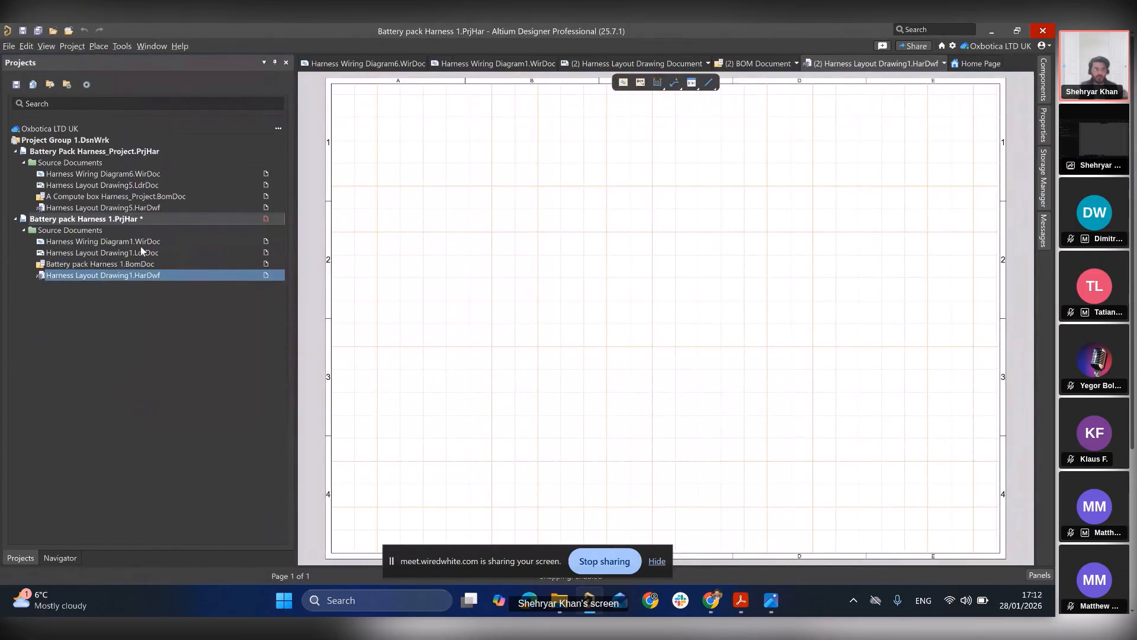
- Open Harness Wiring Diagram1.WirDoc from the Battery pack Harness 1 project
{"action": "left_click", "coordinate": [123, 242]}
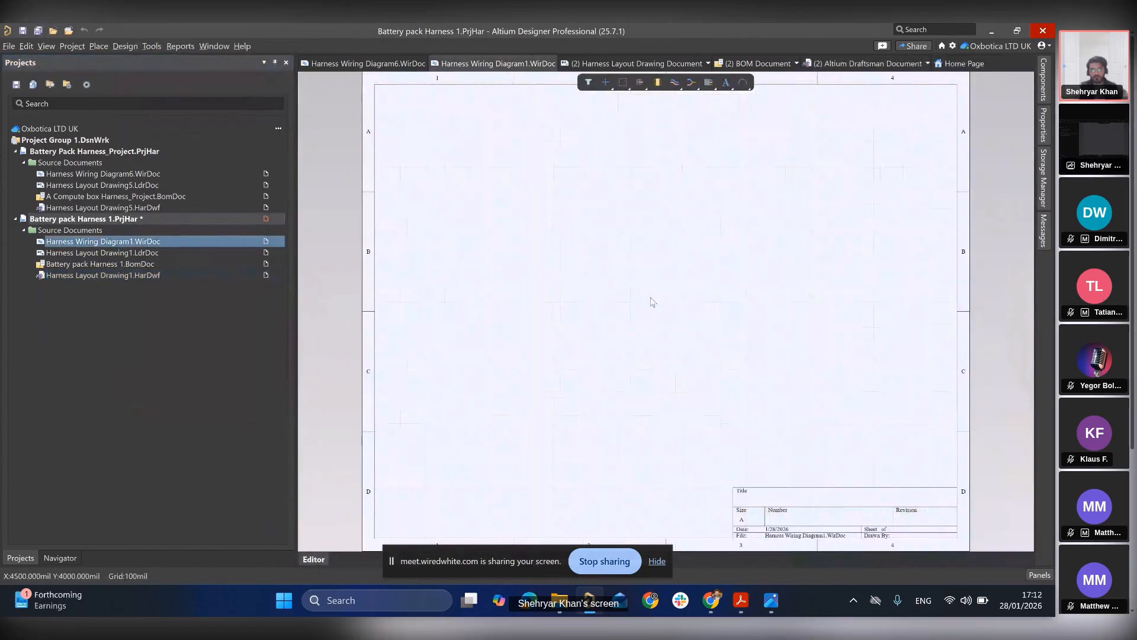
{"action": "scroll", "coordinate": [664, 305], "scroll_direction": "up", "scroll_amount": 1}
{"action": "scroll", "coordinate": [664, 308], "scroll_direction": "down", "scroll_amount": 1}
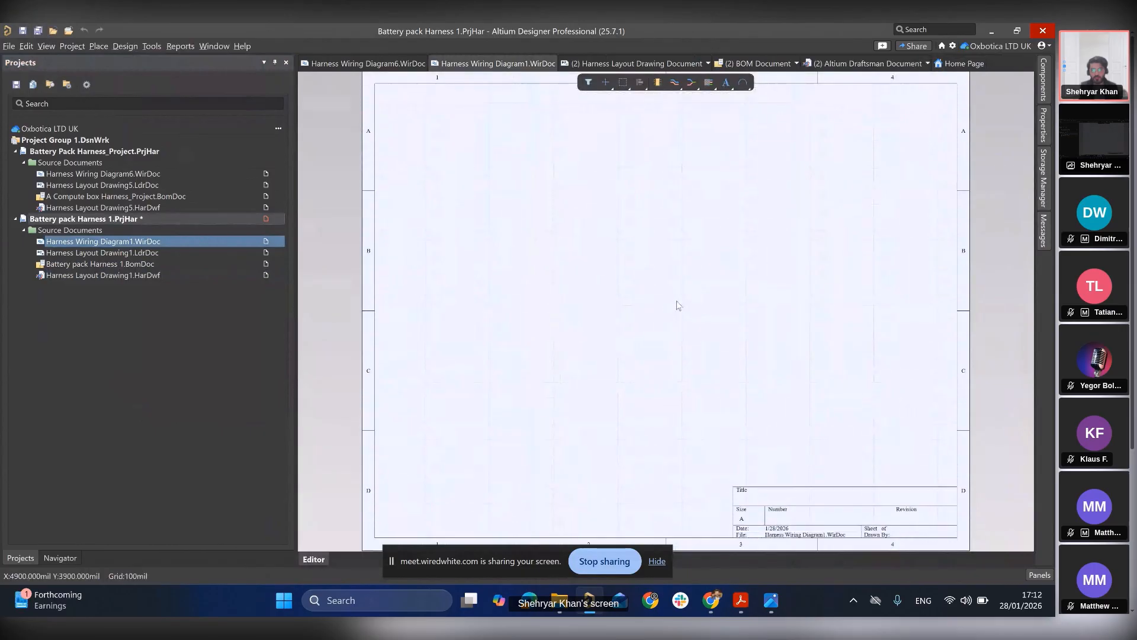
{"action": "scroll", "coordinate": [678, 299], "scroll_direction": "down", "scroll_amount": 1, "text": "ctrl"}
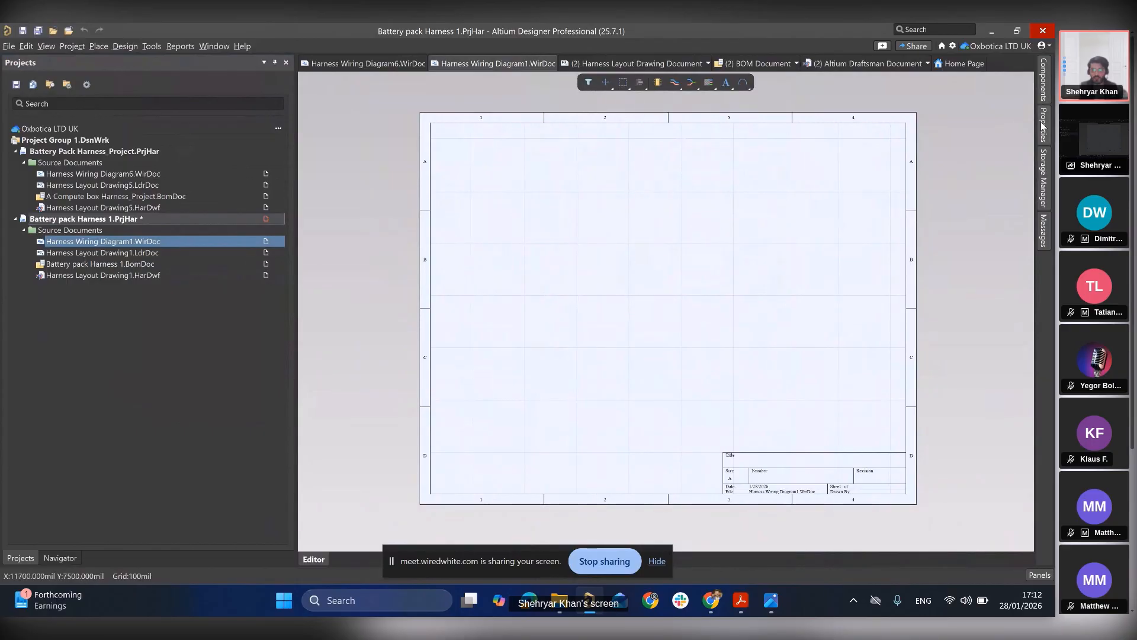
{"action": "left_click", "coordinate": [1039, 575]}
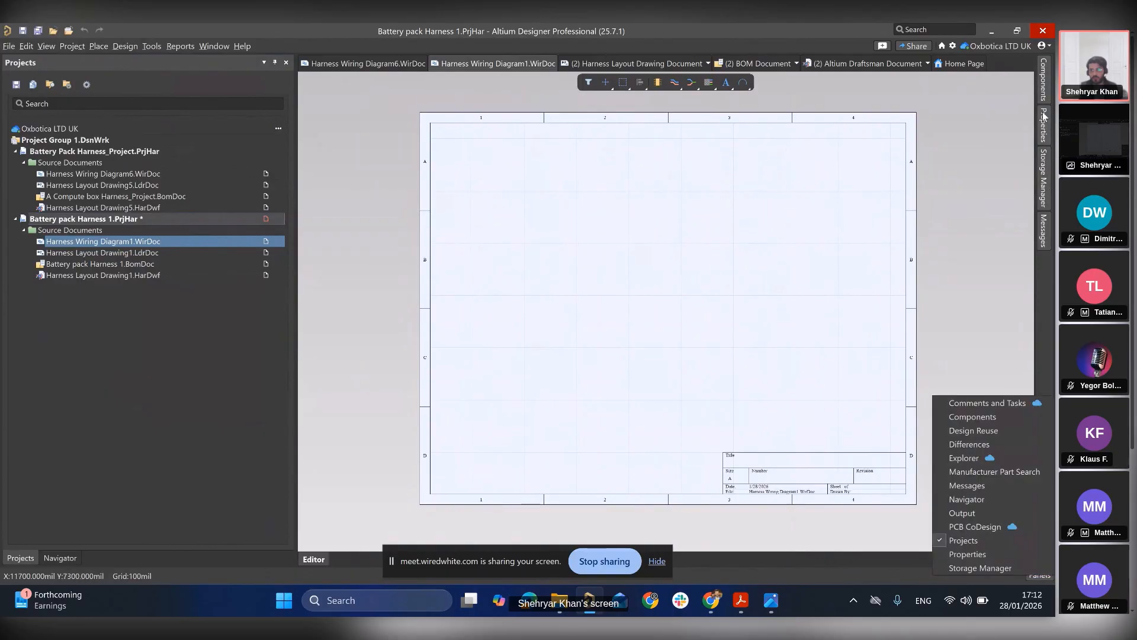
{"action": "mouse_move", "coordinate": [1043, 122]}
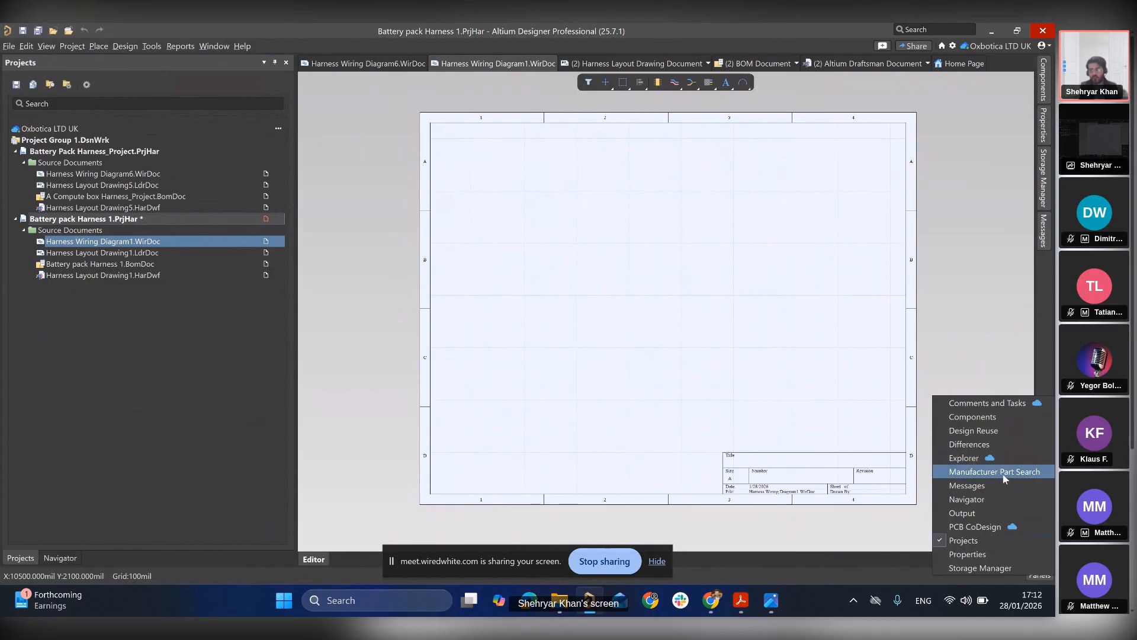
{"action": "left_click", "coordinate": [978, 289]}
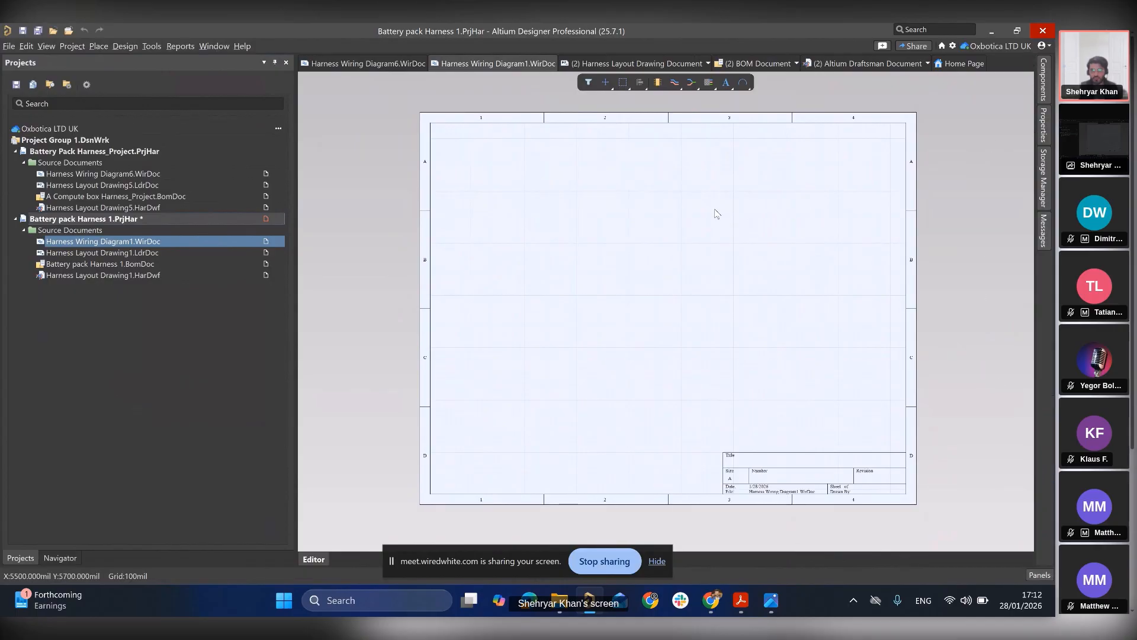
- In the wiring diagram's document options, set the units to mm and the visible grid to 0.254 mm
{"action": "left_click", "coordinate": [1044, 127]}
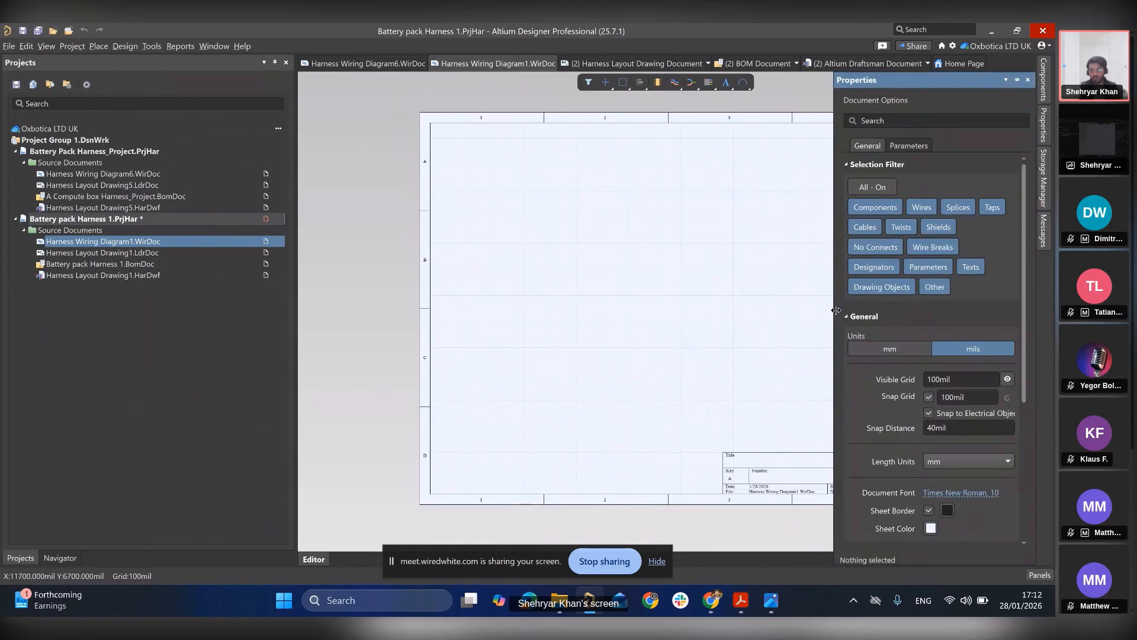
{"action": "left_click_drag", "start_coordinate": [650, 305], "coordinate": [647, 305]}
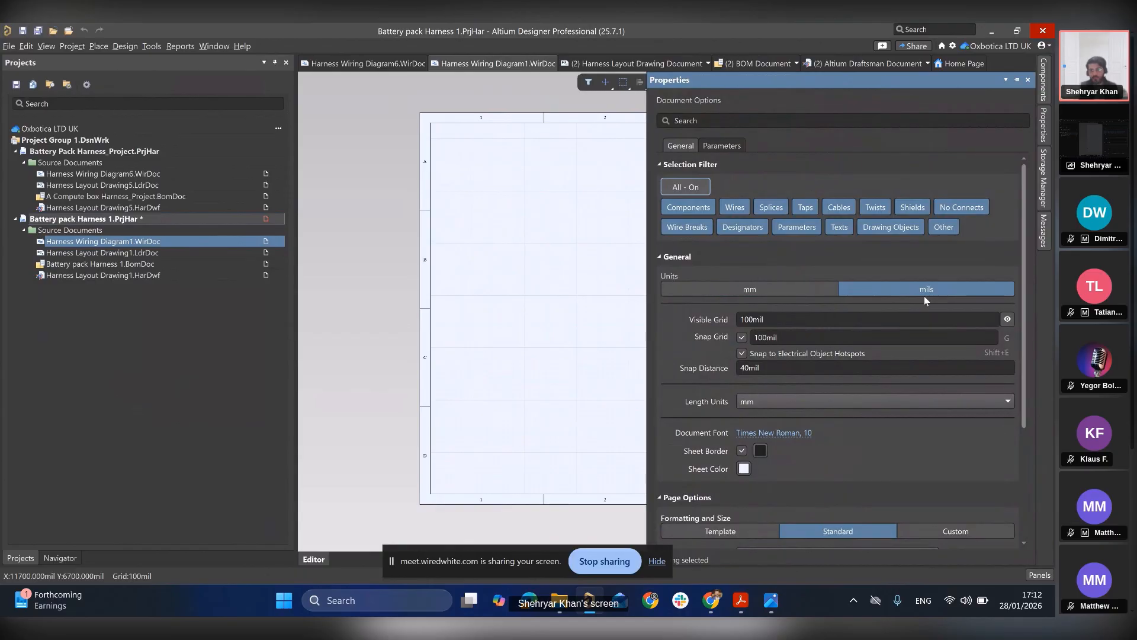
{"action": "left_click", "coordinate": [767, 289]}
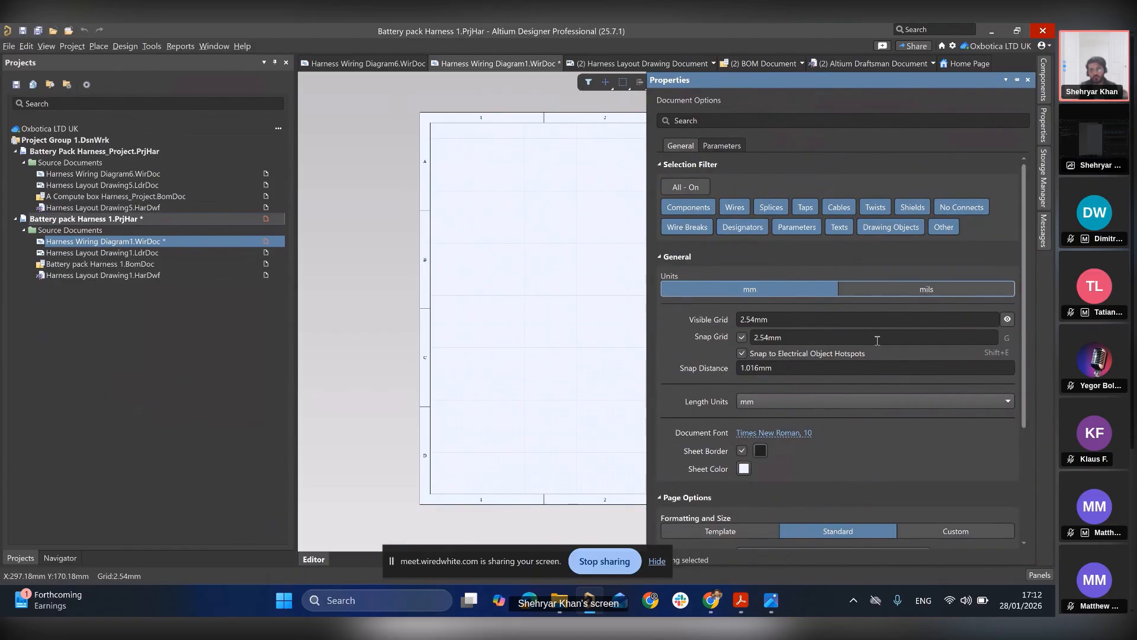
{"action": "left_click", "coordinate": [780, 321]}
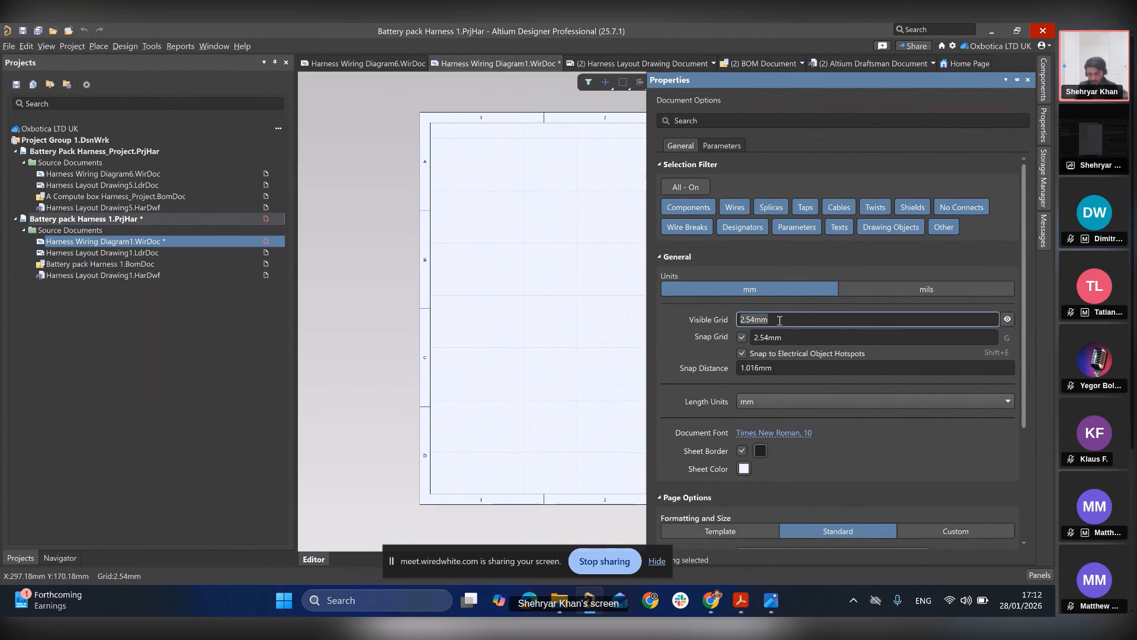
{"action": "type", "text": "0.254"}
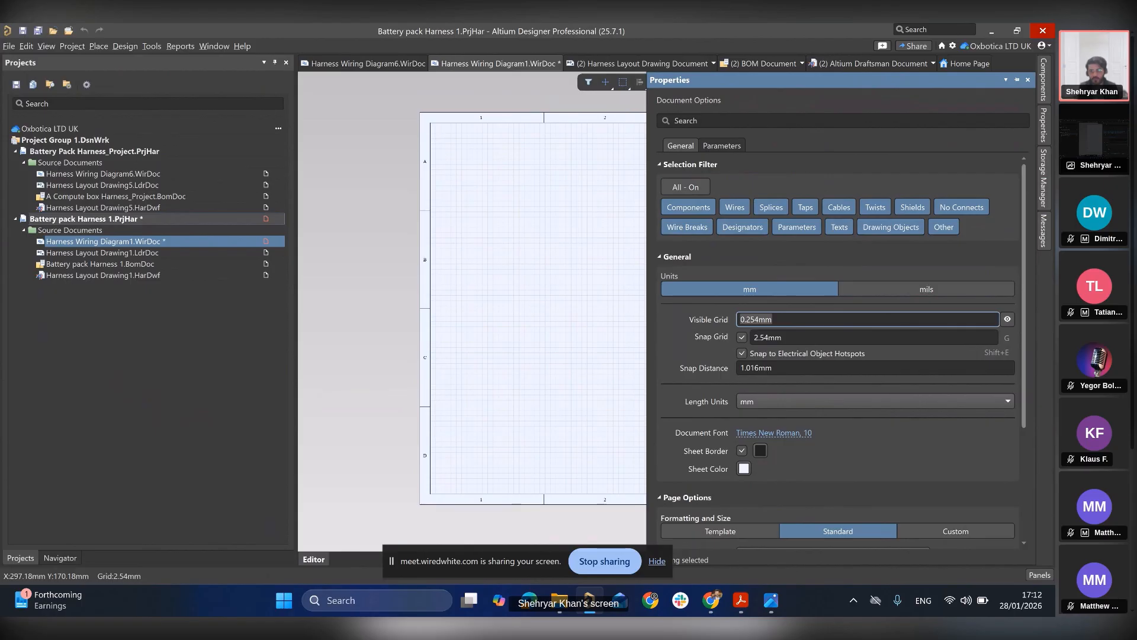
- Set both the snap grid and the snap distance of the wiring diagram to 0.254 mm
{"action": "left_click", "coordinate": [783, 337]}
{"action": "type", "text": "0.25"}
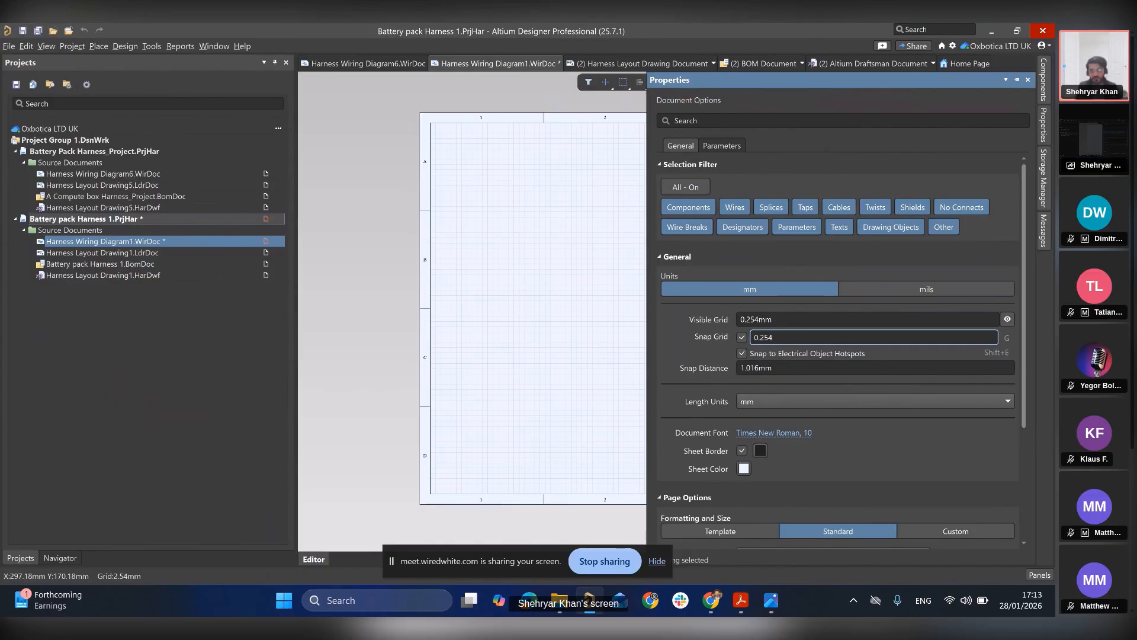
{"action": "key", "text": "Return"}
{"action": "left_click", "coordinate": [786, 367]}
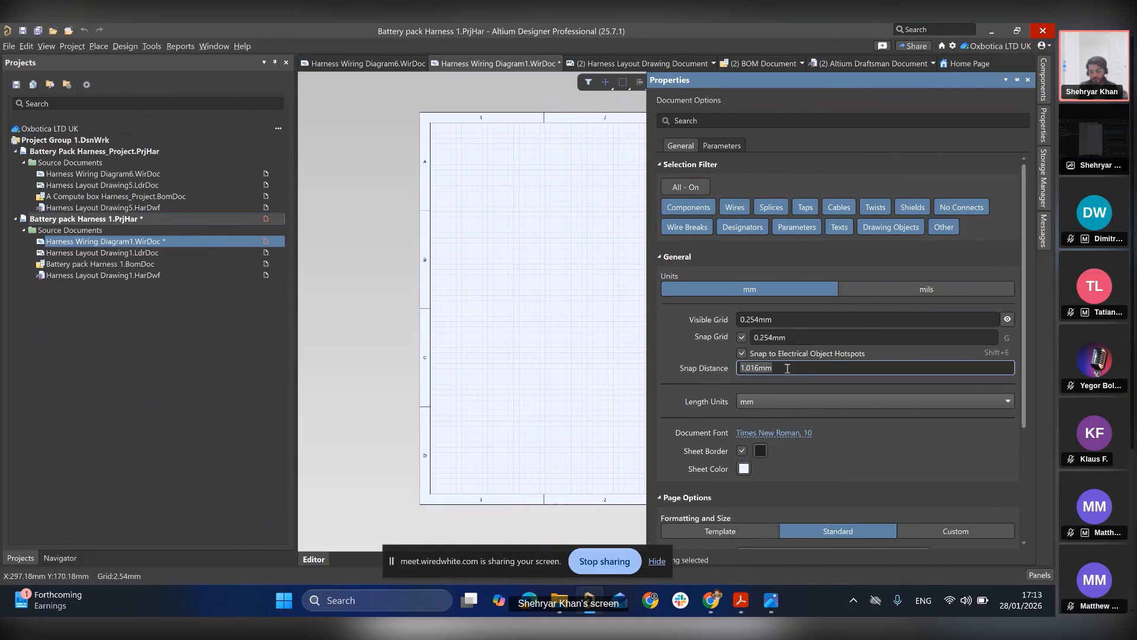
{"action": "type", "text": "0.254"}
{"action": "key", "text": "Return"}
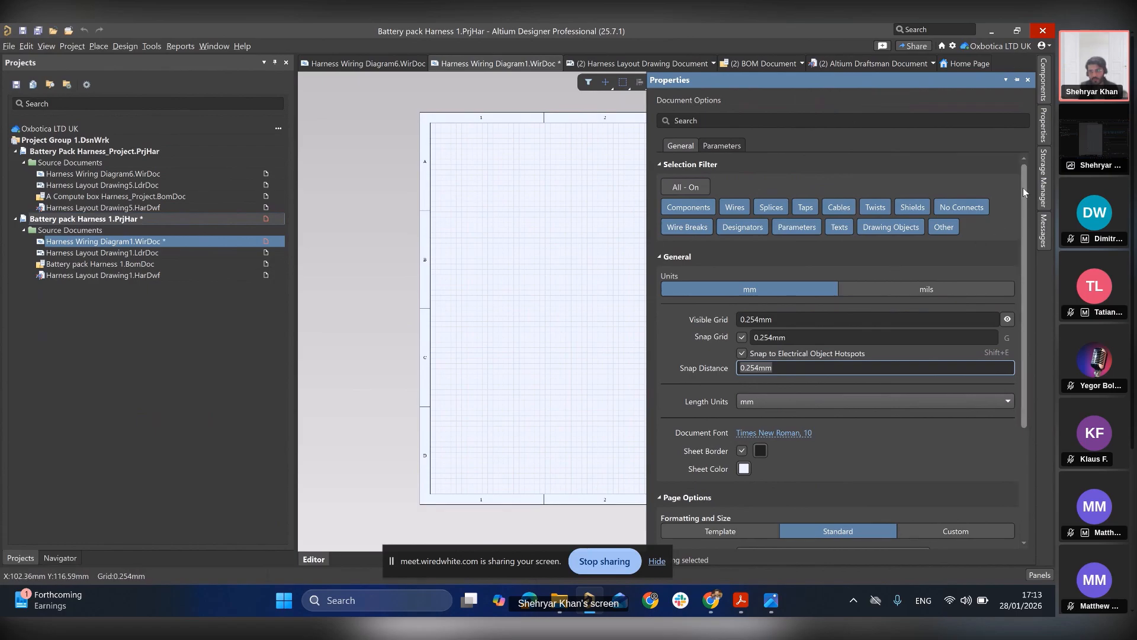
- Set the wiring diagram's standard sheet size to A3 and return to the drawing sheet
{"action": "scroll", "coordinate": [1019, 199], "scroll_direction": "down", "scroll_amount": 3}
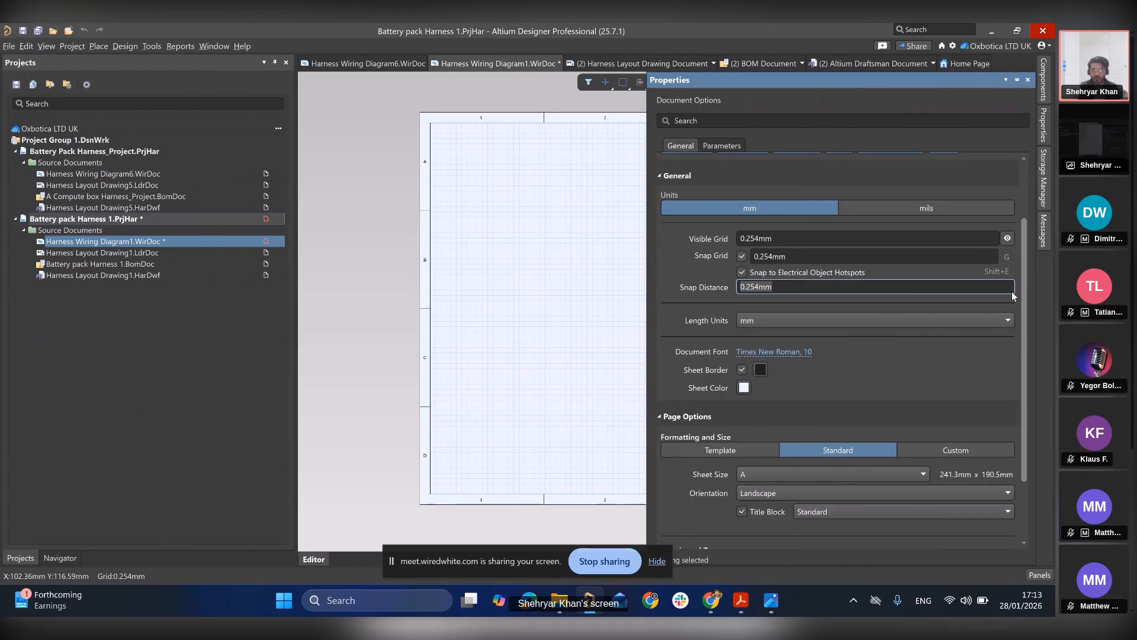
{"action": "scroll", "coordinate": [1012, 291], "scroll_direction": "down", "scroll_amount": 3}
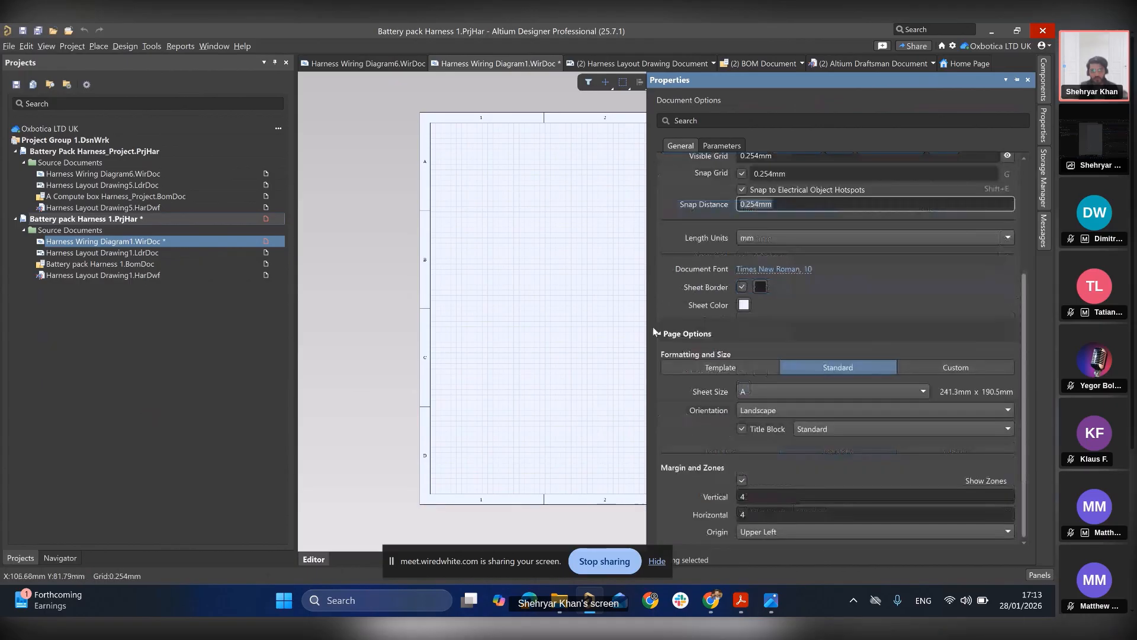
{"action": "left_click_drag", "start_coordinate": [653, 329], "coordinate": [531, 327]}
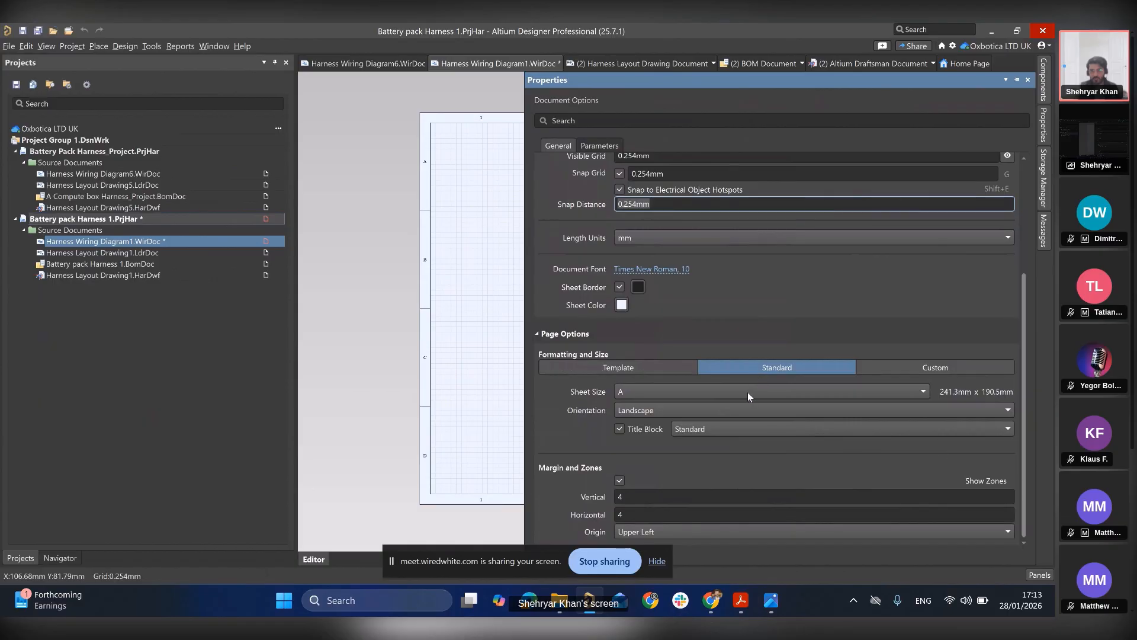
{"action": "left_click", "coordinate": [922, 393]}
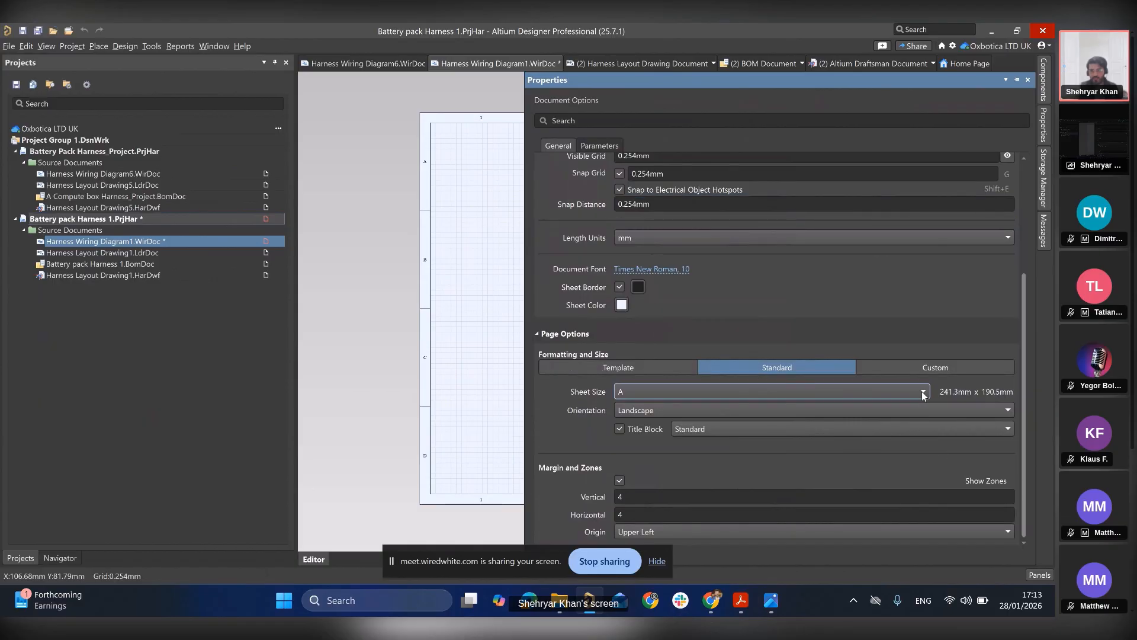
{"action": "scroll", "coordinate": [682, 512], "scroll_direction": "up", "scroll_amount": 2}
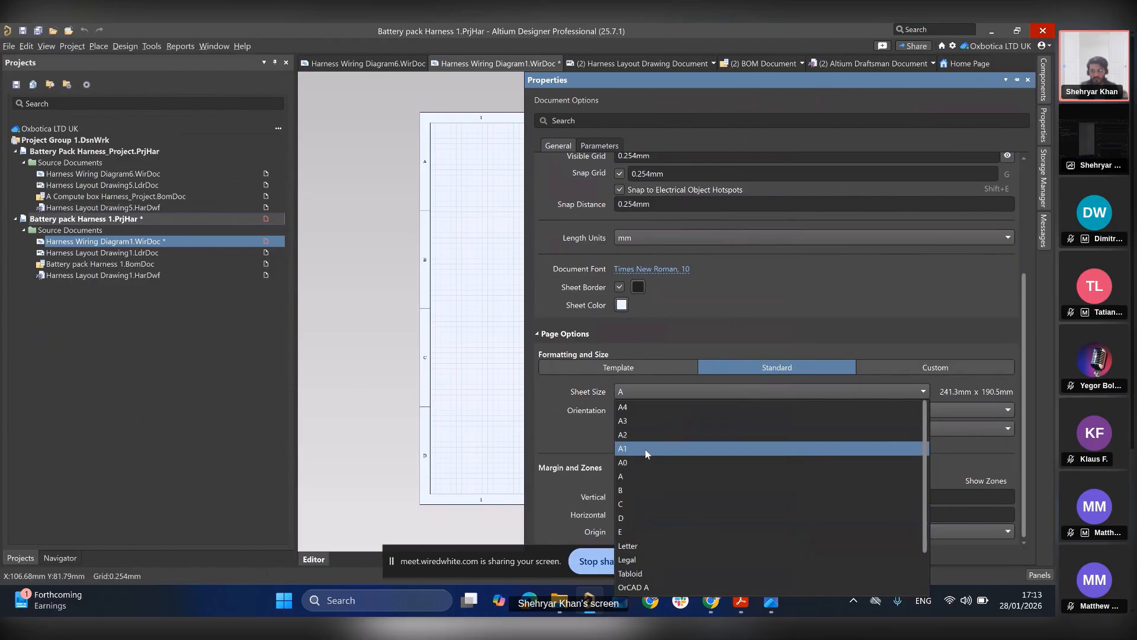
{"action": "scroll", "coordinate": [642, 435], "scroll_direction": "down", "scroll_amount": 2}
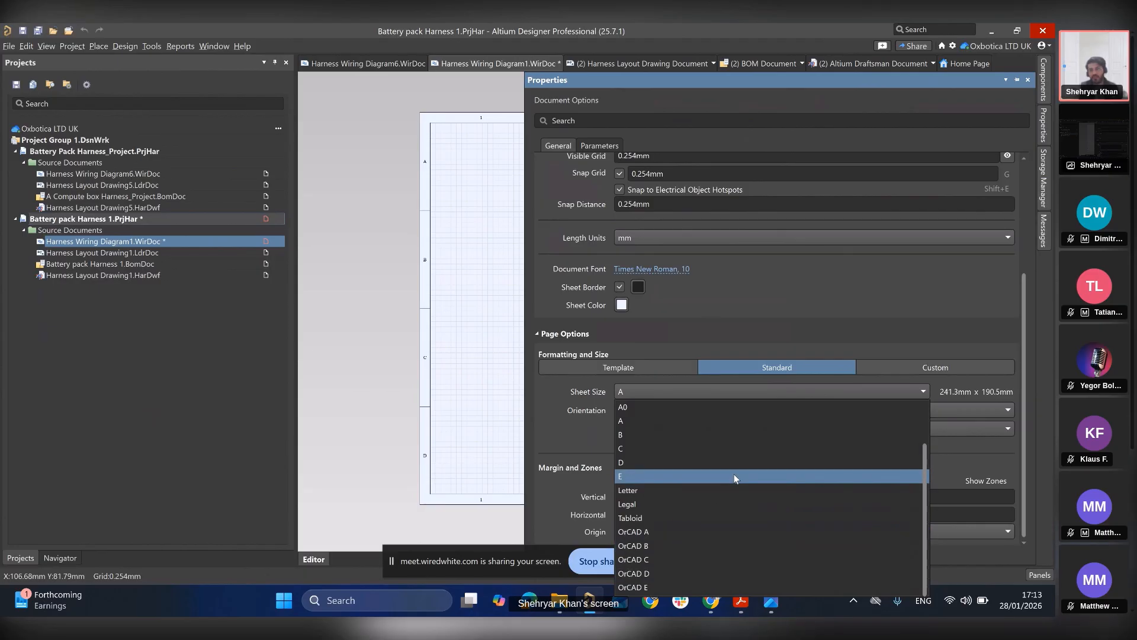
{"action": "scroll", "coordinate": [730, 486], "scroll_direction": "up", "scroll_amount": 1}
{"action": "scroll", "coordinate": [726, 496], "scroll_direction": "up", "scroll_amount": 1}
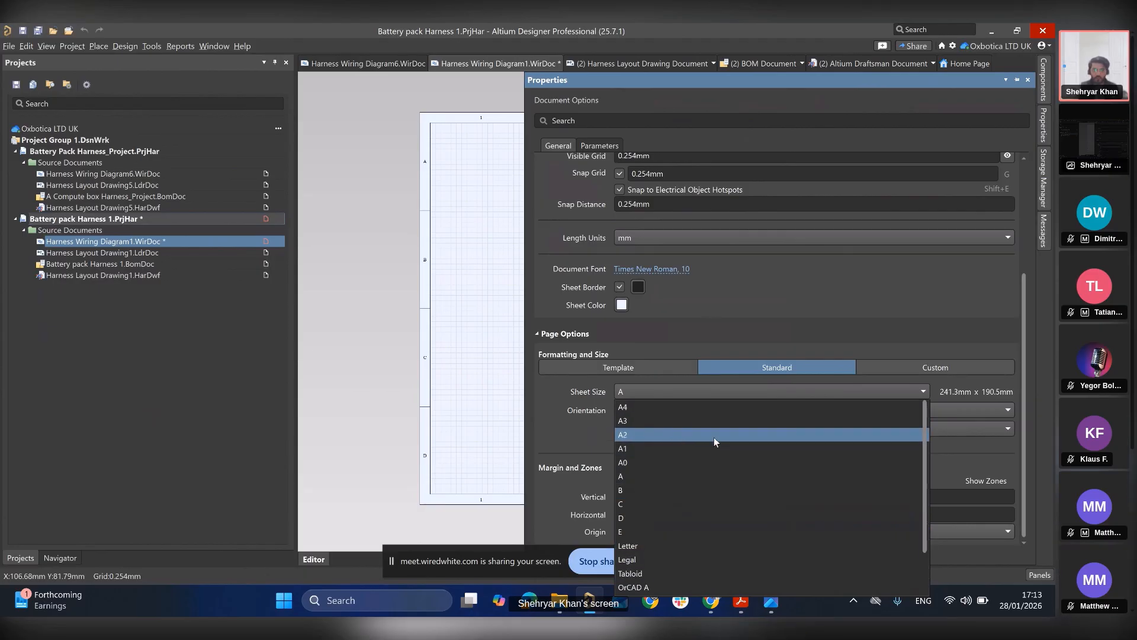
{"action": "left_click", "coordinate": [688, 420]}
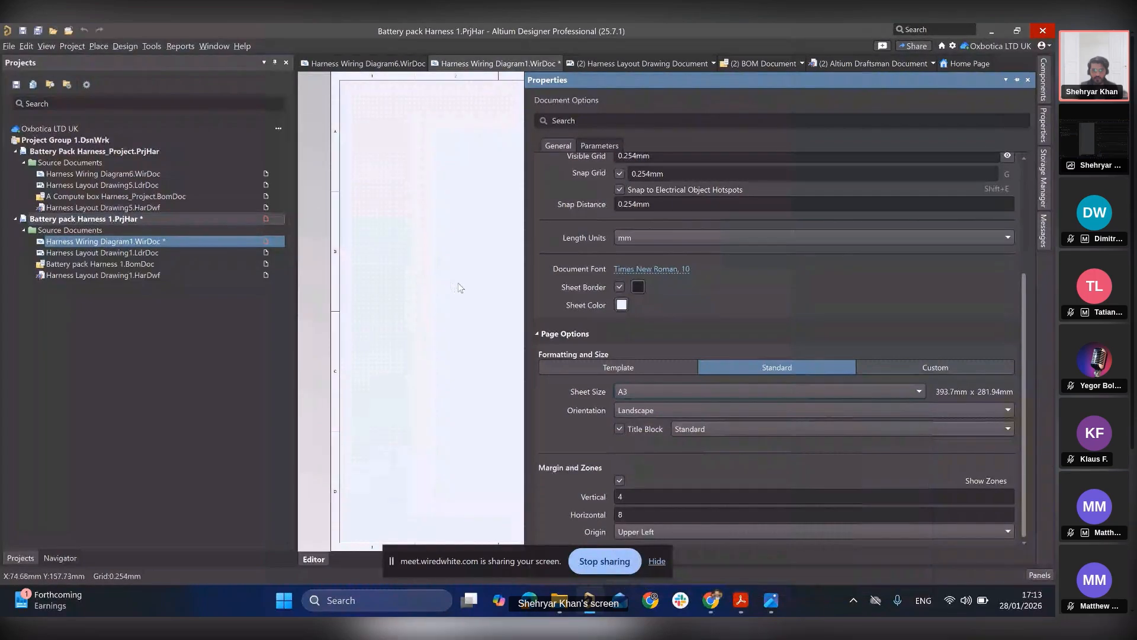
{"action": "left_click", "coordinate": [457, 283]}
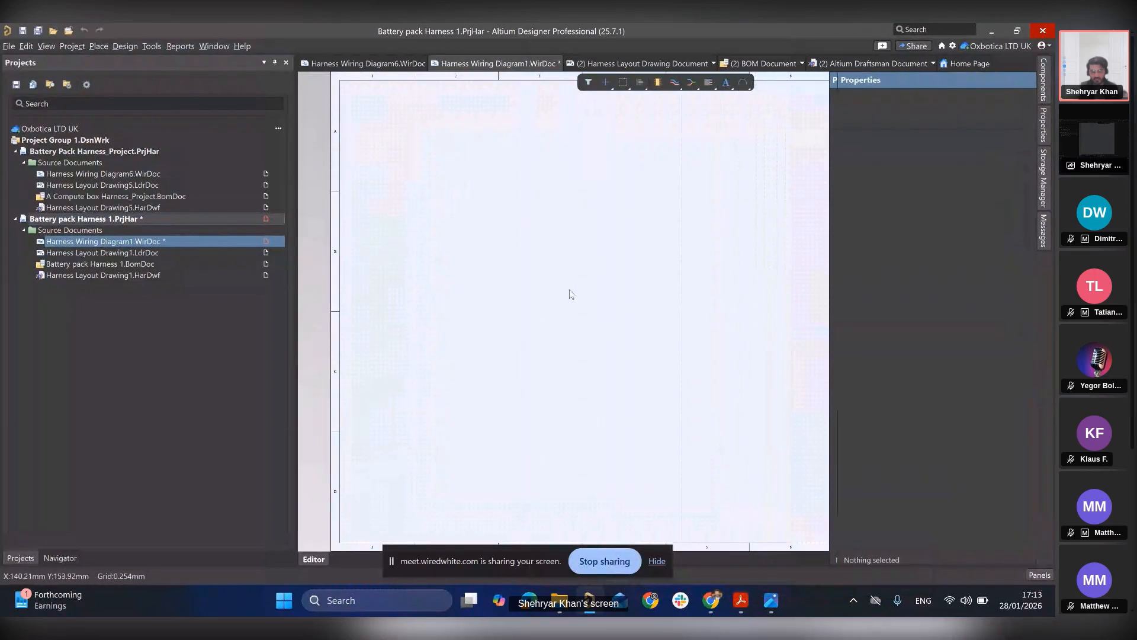
- Bring the whole A3 sheet into view and open the component library for the wiring diagram
{"action": "middle_click_drag", "start_coordinate": [634, 282], "coordinate": [637, 290]}
{"action": "right_click_drag", "start_coordinate": [676, 277], "coordinate": [652, 291]}
{"action": "middle_click_drag", "start_coordinate": [652, 292], "coordinate": [656, 279]}
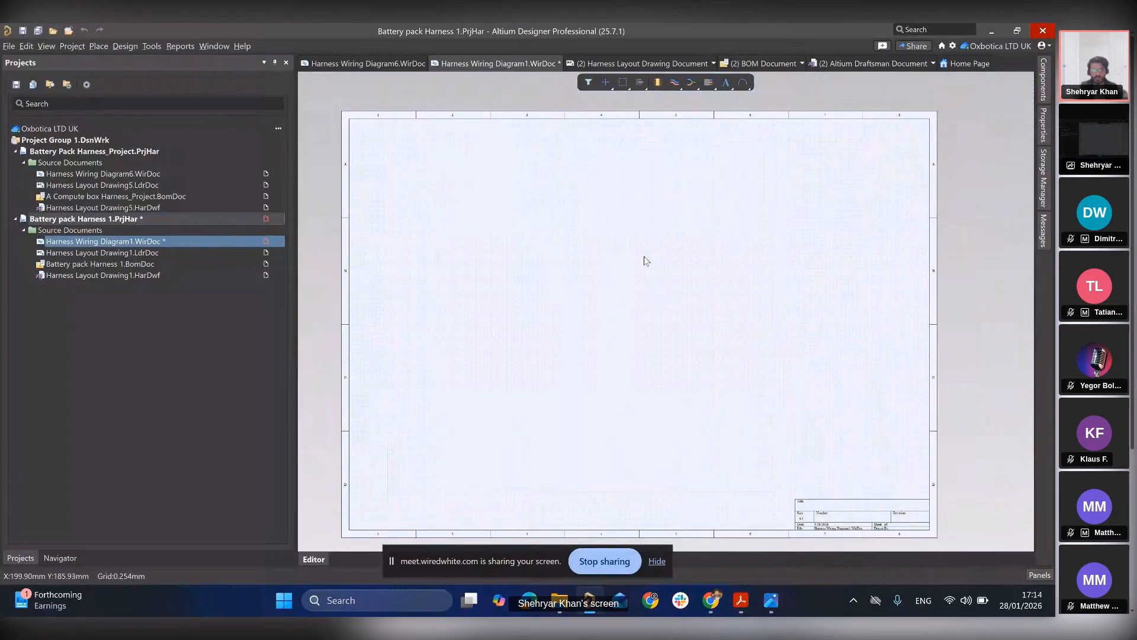
{"action": "mouse_move", "coordinate": [635, 266]}
{"action": "middle_mouse_down"}
{"action": "mouse_move", "coordinate": [627, 257]}
{"action": "mouse_move", "coordinate": [642, 261]}
{"action": "middle_mouse_up"}
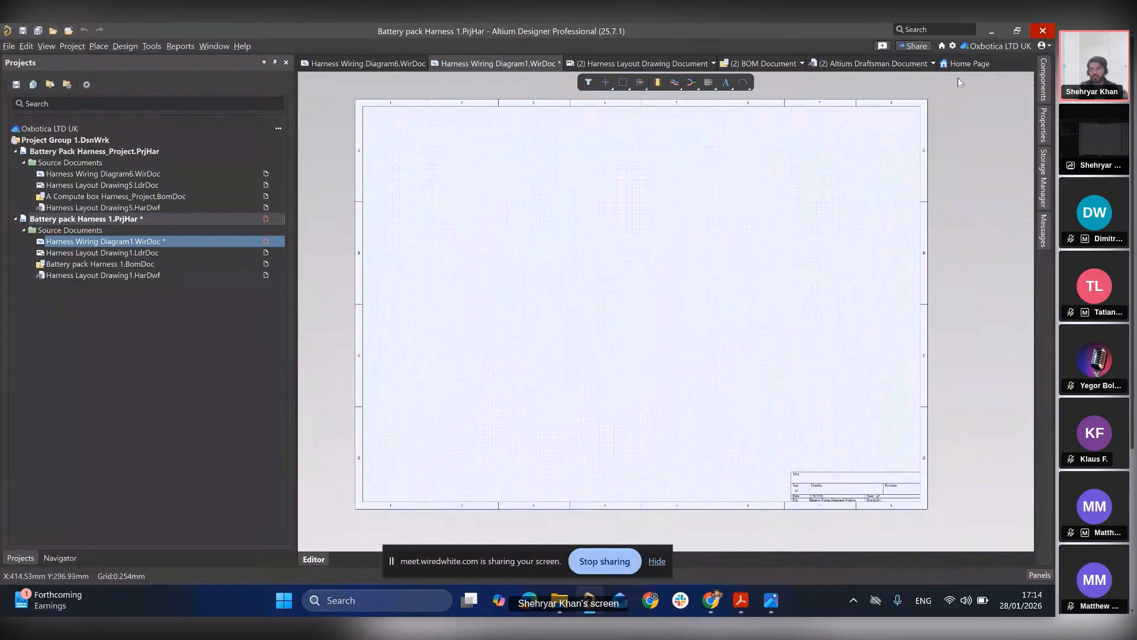
{"action": "left_click", "coordinate": [1044, 81]}
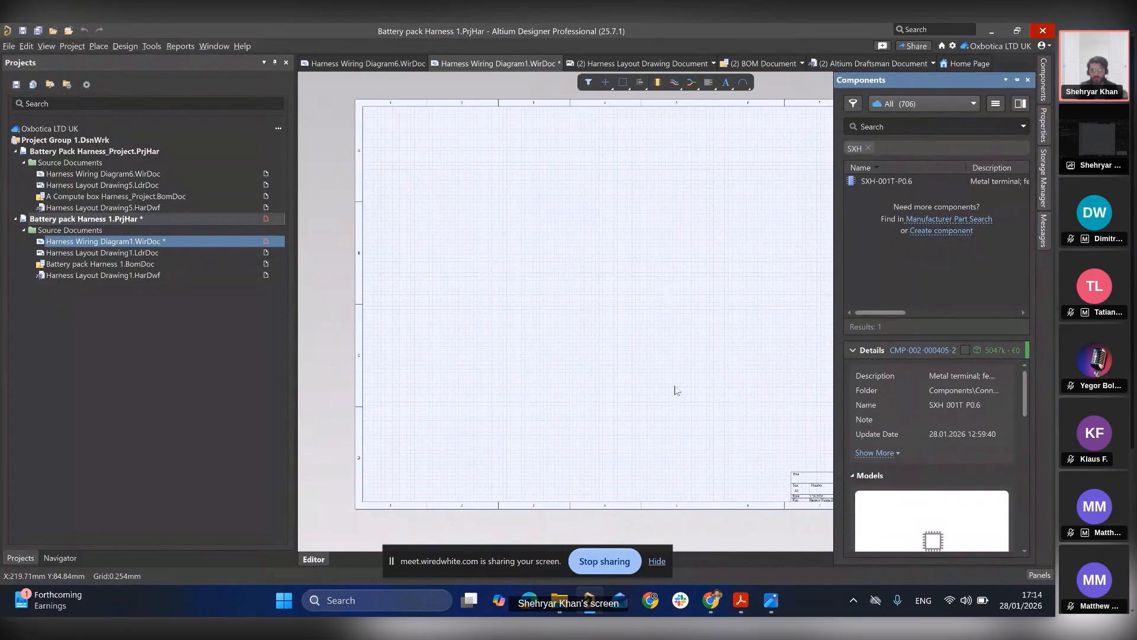
- Switch to Adobe Acrobat, view the battery pack rough layout planning slide in the Wired document, and bring up 2057209.pdf
{"action": "left_click", "coordinate": [740, 600]}
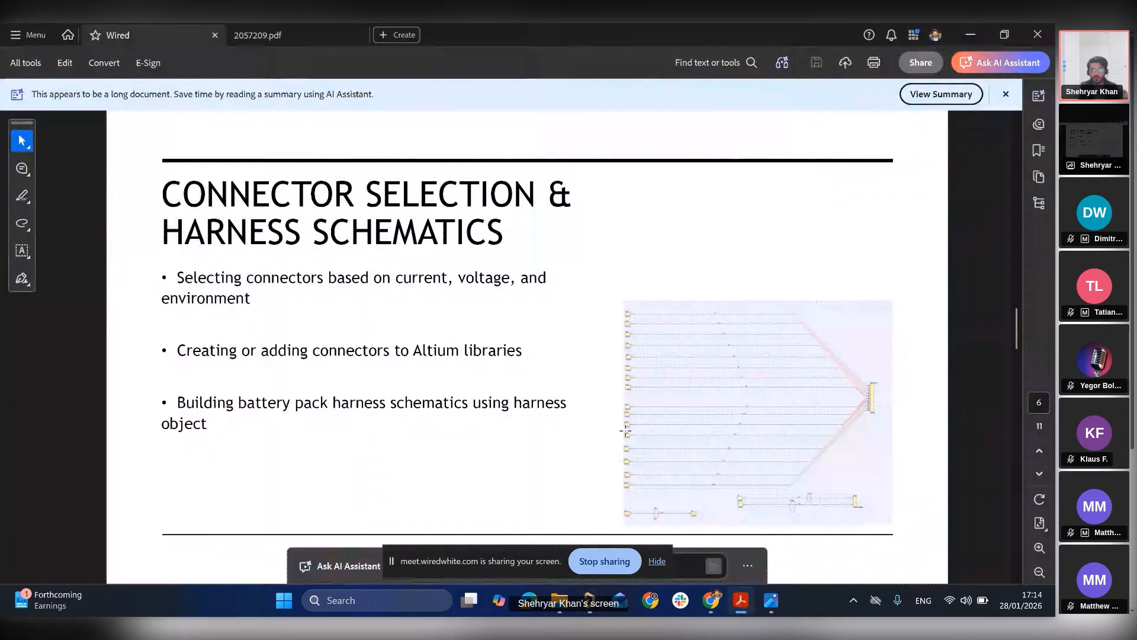
{"action": "scroll", "coordinate": [646, 394], "scroll_direction": "up", "scroll_amount": 3}
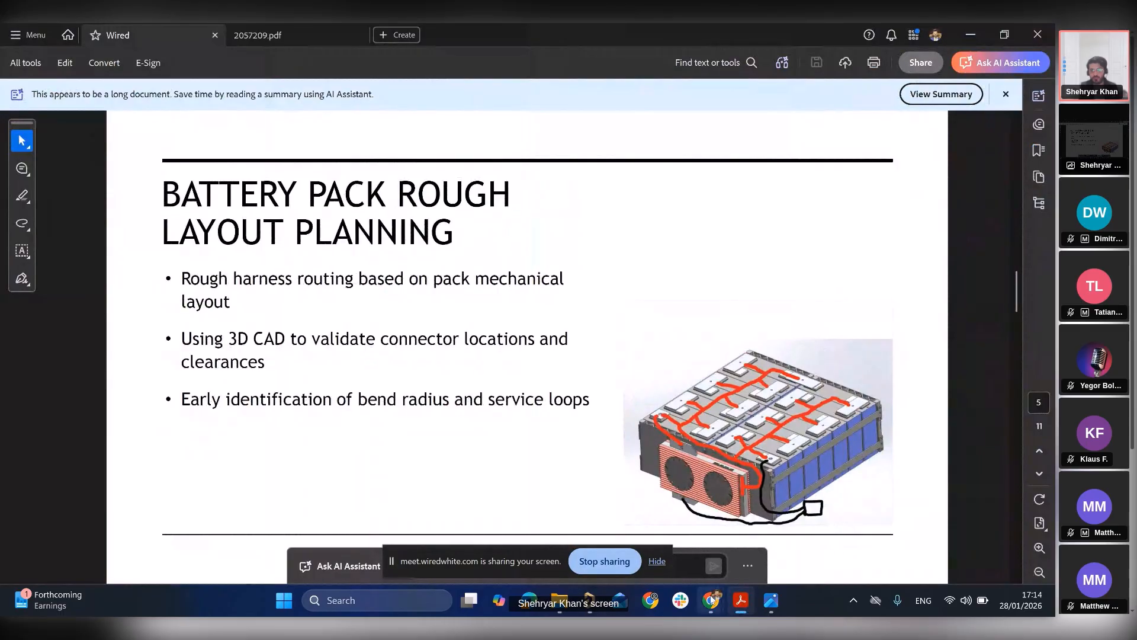
{"action": "mouse_move", "coordinate": [742, 610]}
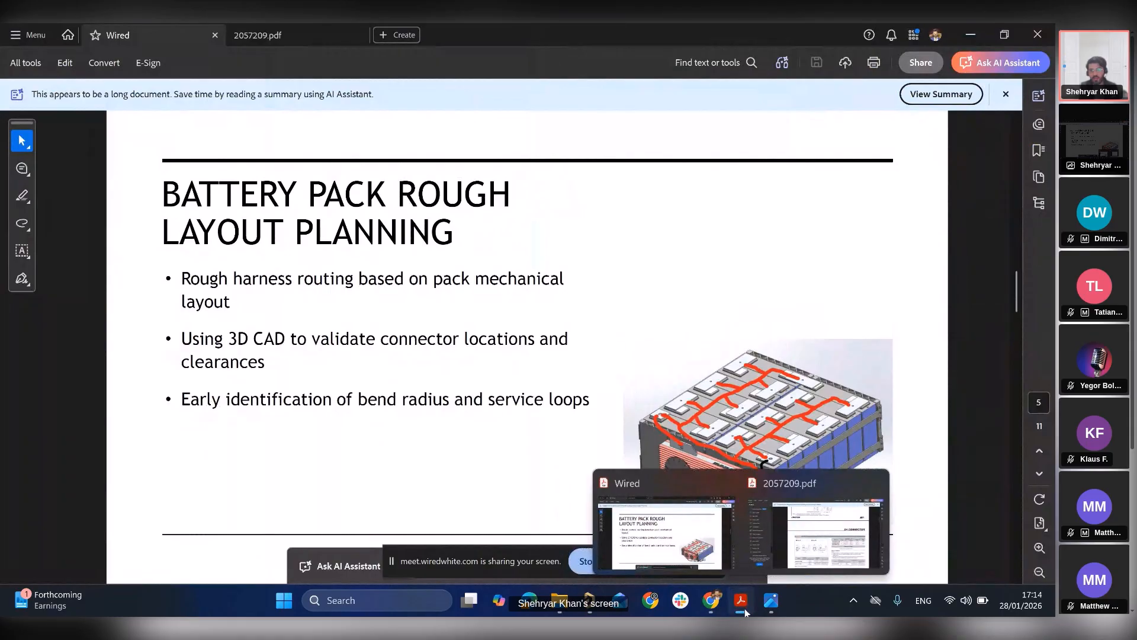
{"action": "mouse_move", "coordinate": [802, 538]}
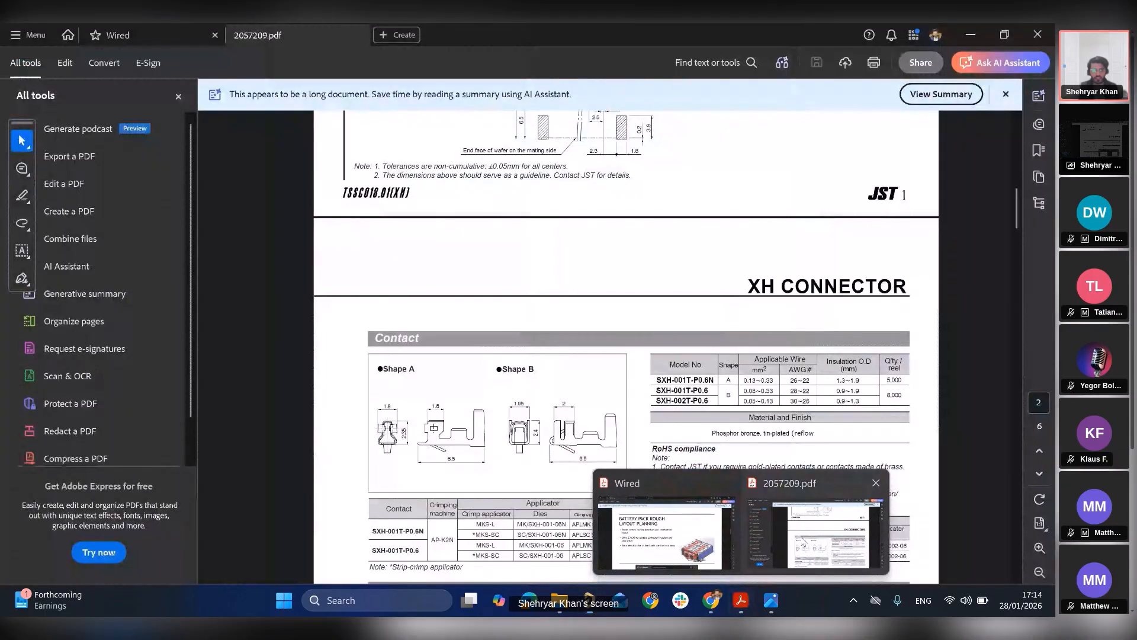
{"action": "left_click", "coordinate": [801, 538]}
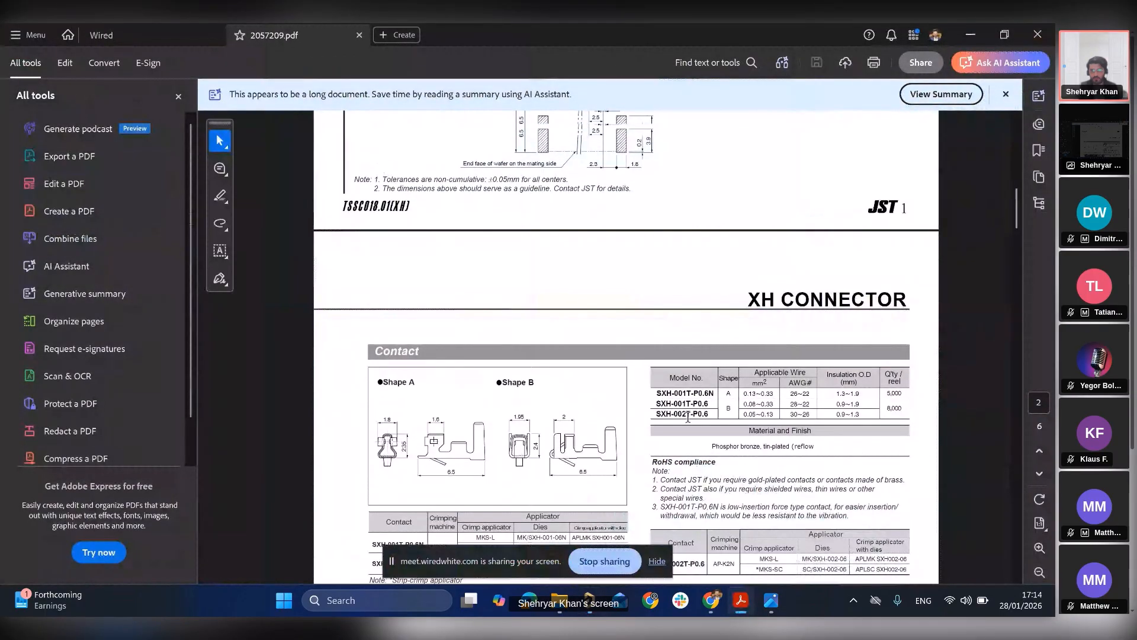
- Examine the XH connector datasheet's contact section, including contact shapes, model numbers, applicable wire sizes, insulation diameters and crimp applicators
{"action": "scroll", "coordinate": [688, 418], "scroll_direction": "down", "scroll_amount": 1}
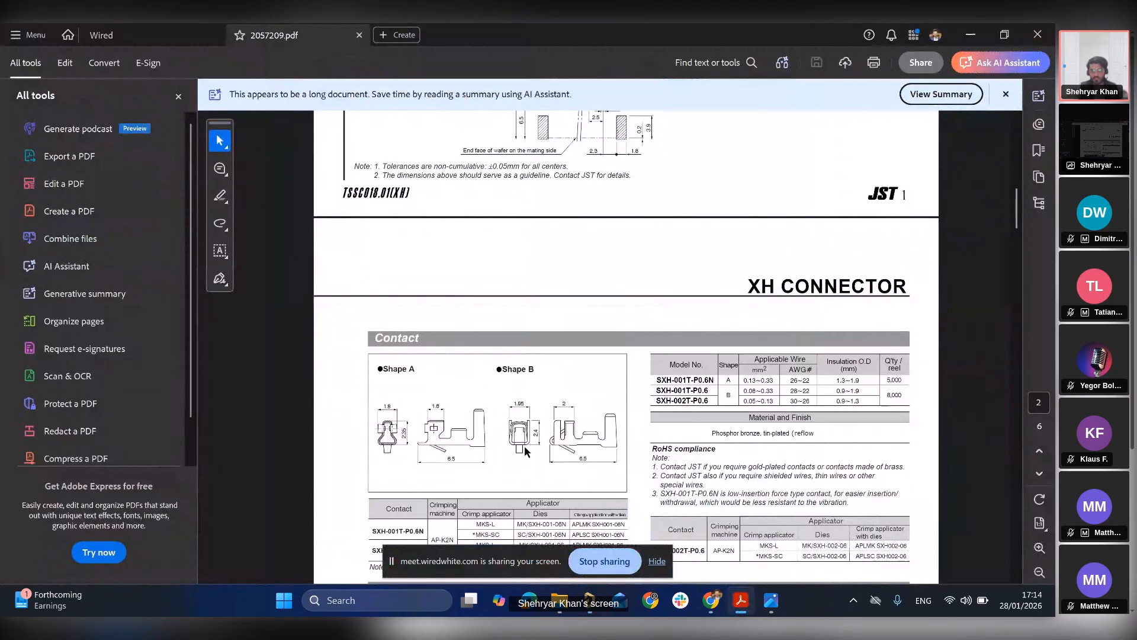
{"action": "scroll", "coordinate": [664, 445], "scroll_direction": "up", "scroll_amount": 1}
{"action": "scroll", "coordinate": [664, 445], "scroll_direction": "up", "scroll_amount": 2}
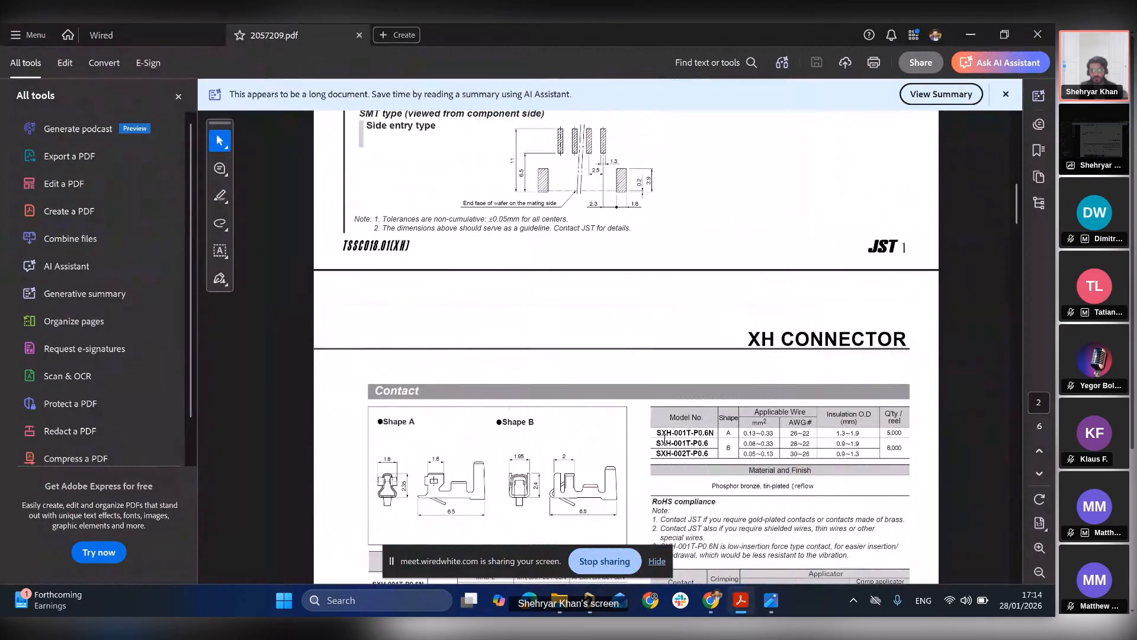
{"action": "scroll", "coordinate": [666, 445], "scroll_direction": "up", "scroll_amount": 10}
{"action": "scroll", "coordinate": [665, 443], "scroll_direction": "down", "scroll_amount": 7}
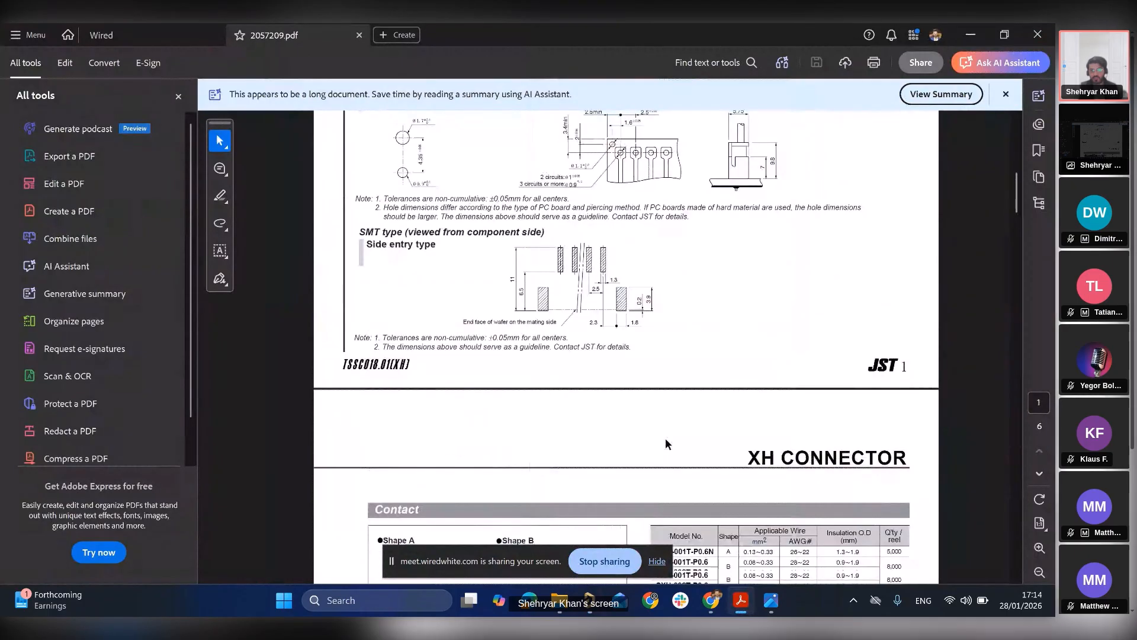
{"action": "scroll", "coordinate": [675, 457], "scroll_direction": "down", "scroll_amount": 4}
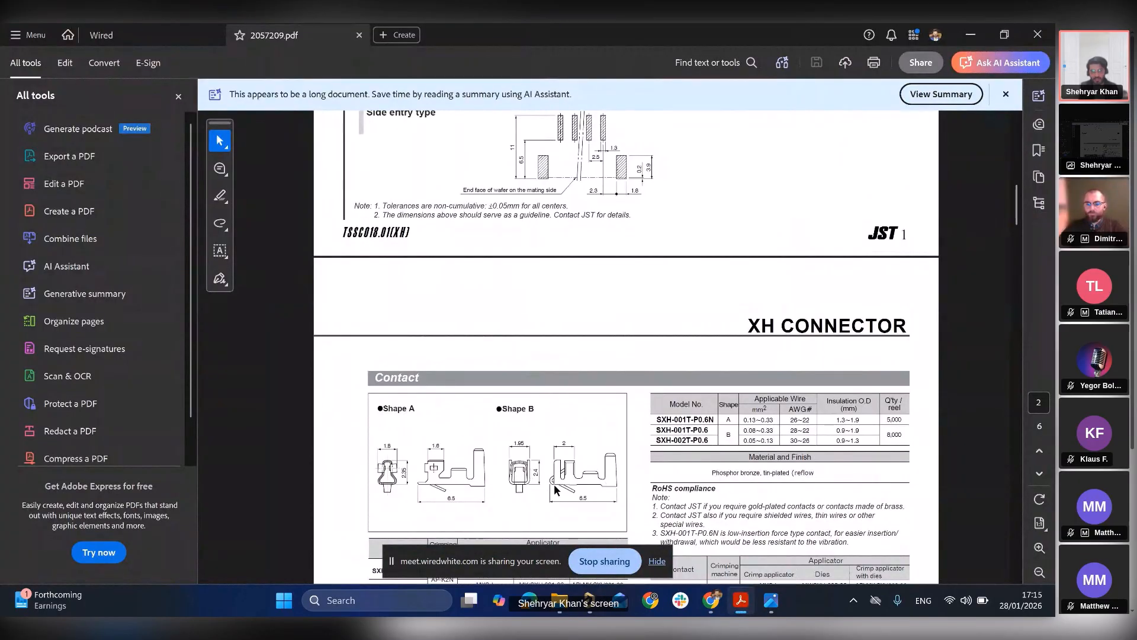
{"action": "scroll", "coordinate": [705, 442], "scroll_direction": "down", "scroll_amount": 2}
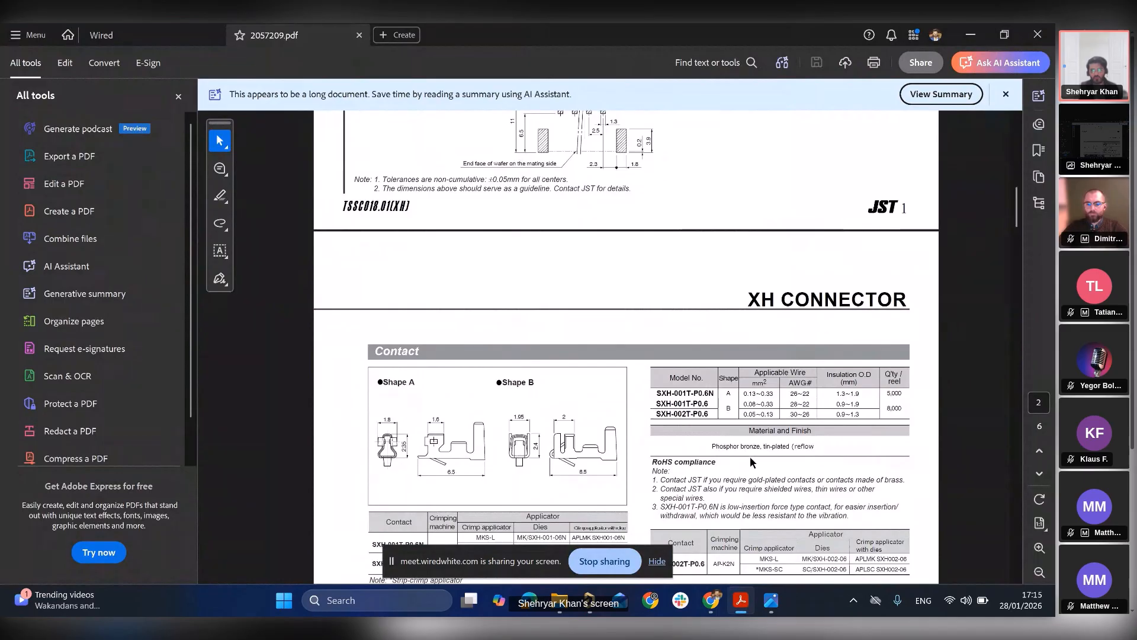
{"action": "scroll", "coordinate": [750, 459], "scroll_direction": "down", "scroll_amount": 2}
{"action": "scroll", "coordinate": [755, 467], "scroll_direction": "down", "scroll_amount": 3}
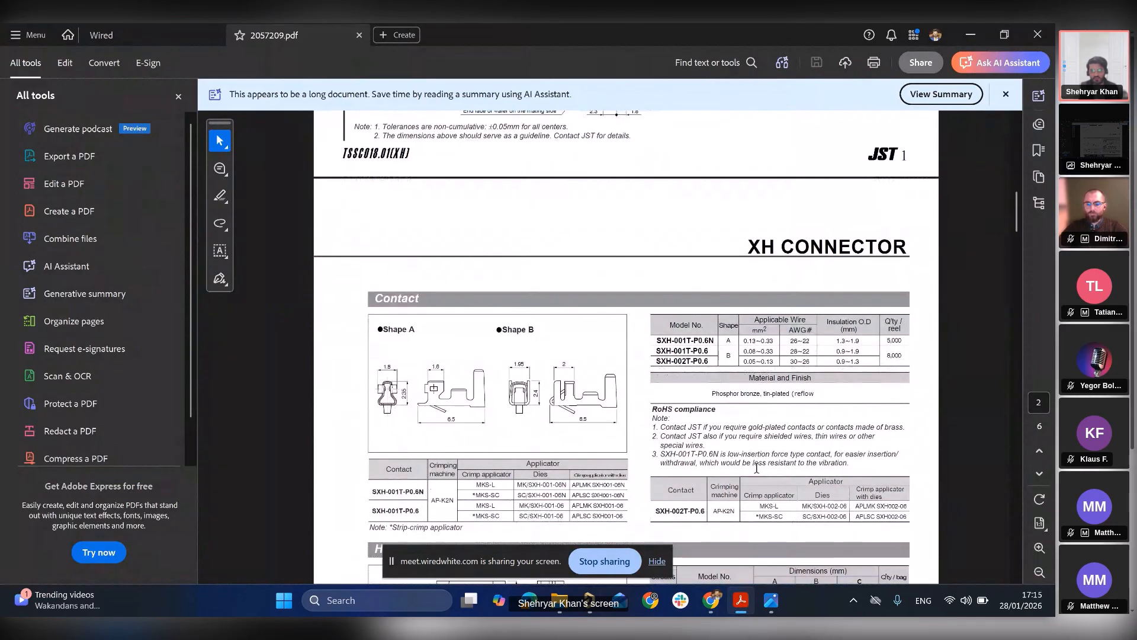
{"action": "scroll", "coordinate": [713, 424], "scroll_direction": "down", "scroll_amount": 1}
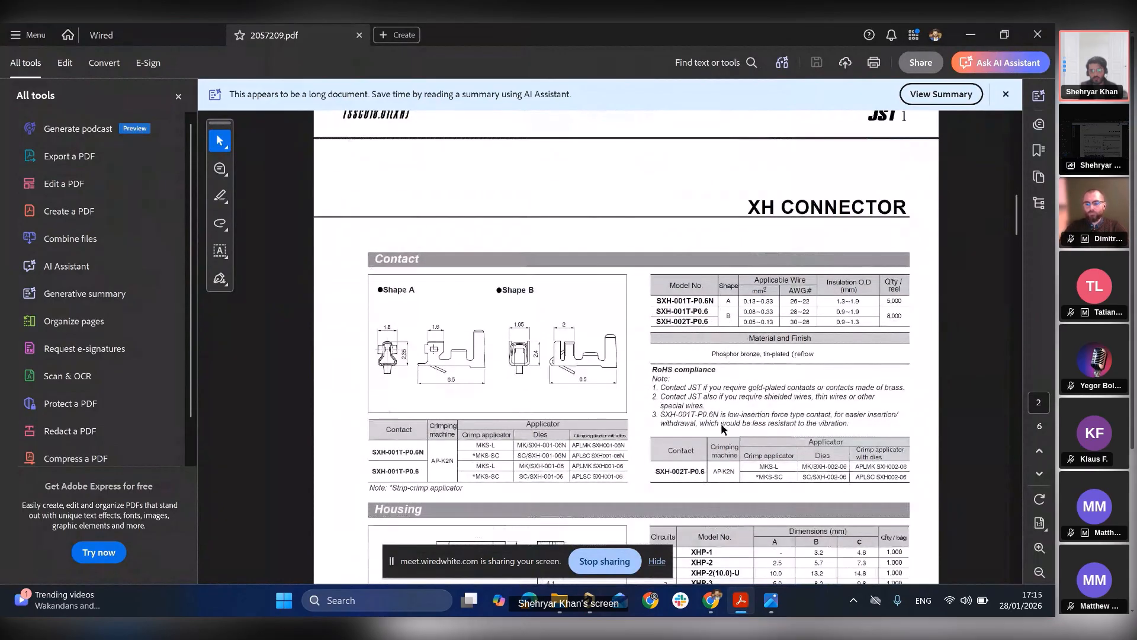
{"action": "scroll", "coordinate": [770, 386], "scroll_direction": "up", "scroll_amount": 1}
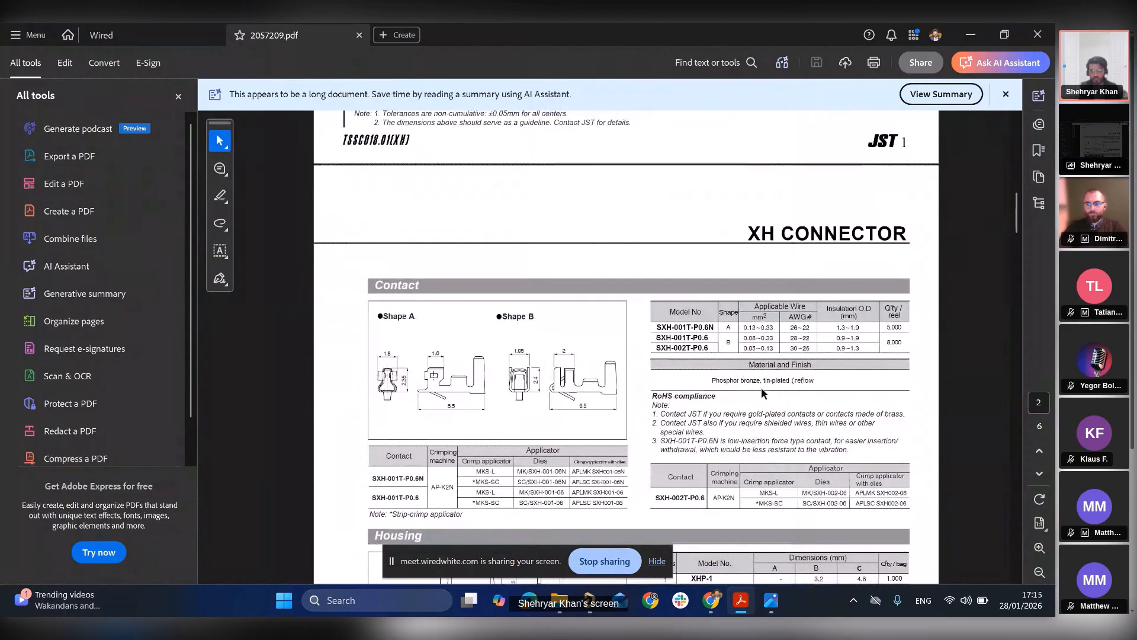
{"action": "scroll", "coordinate": [761, 388], "scroll_direction": "up", "scroll_amount": 2}
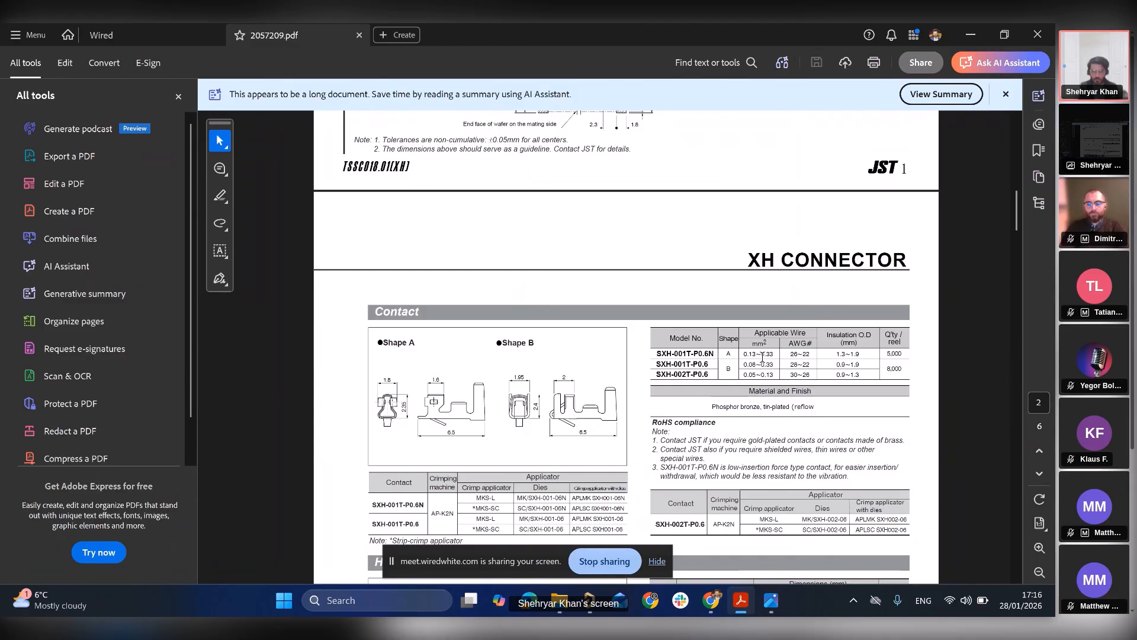
{"action": "scroll", "coordinate": [763, 358], "scroll_direction": "down", "scroll_amount": 2}
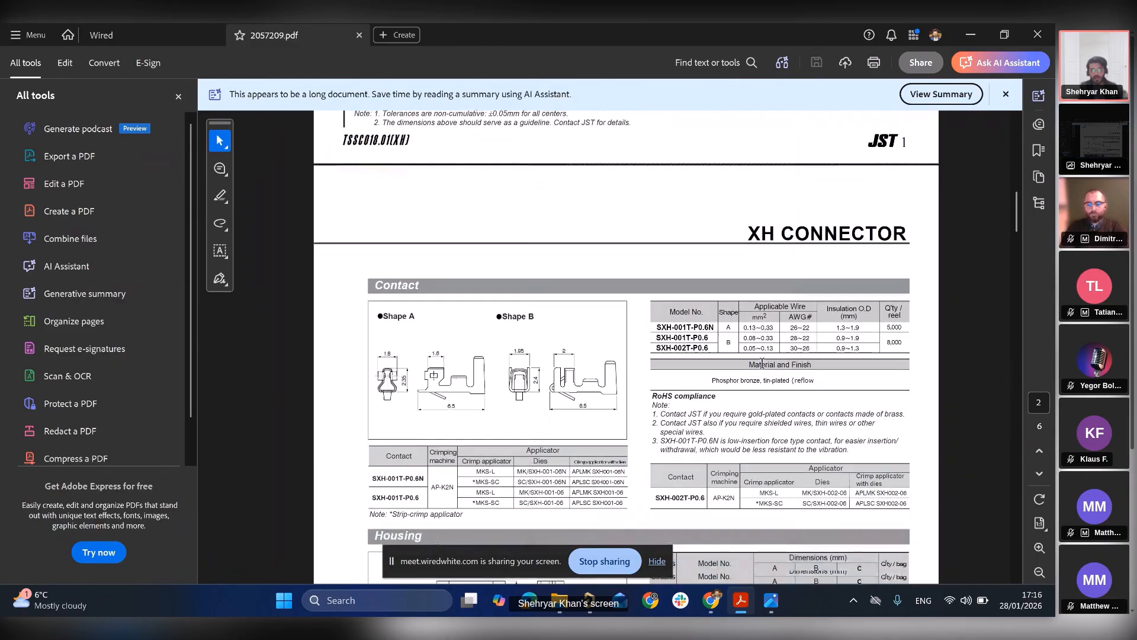
{"action": "scroll", "coordinate": [763, 367], "scroll_direction": "down", "scroll_amount": 1}
{"action": "scroll", "coordinate": [764, 369], "scroll_direction": "down", "scroll_amount": 1}
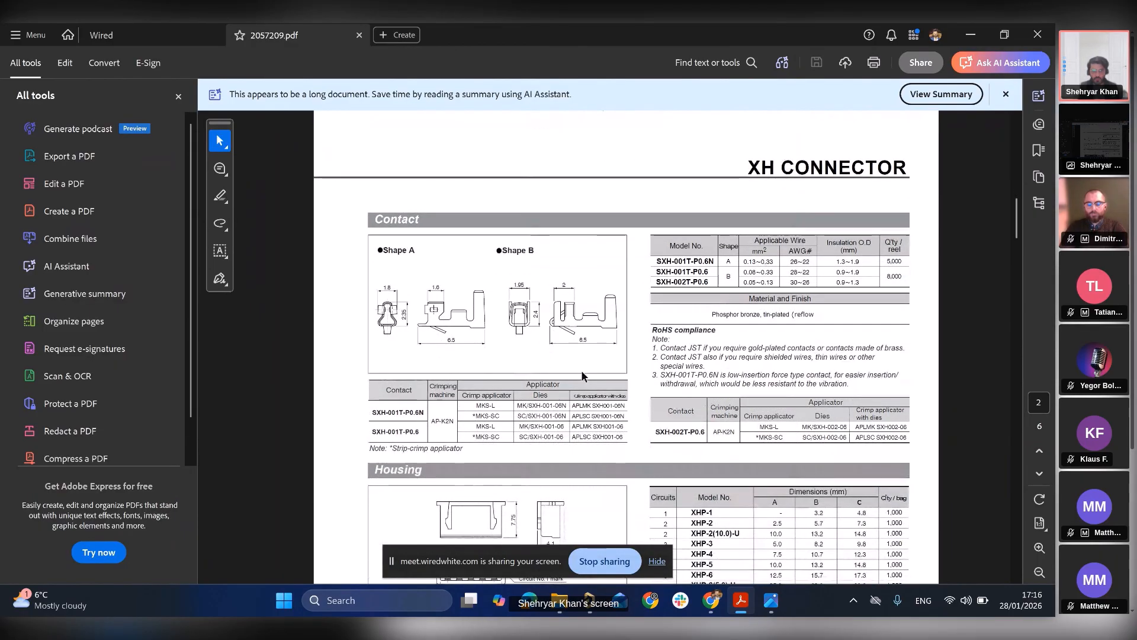
{"action": "scroll", "coordinate": [751, 332], "scroll_direction": "up", "scroll_amount": 1}
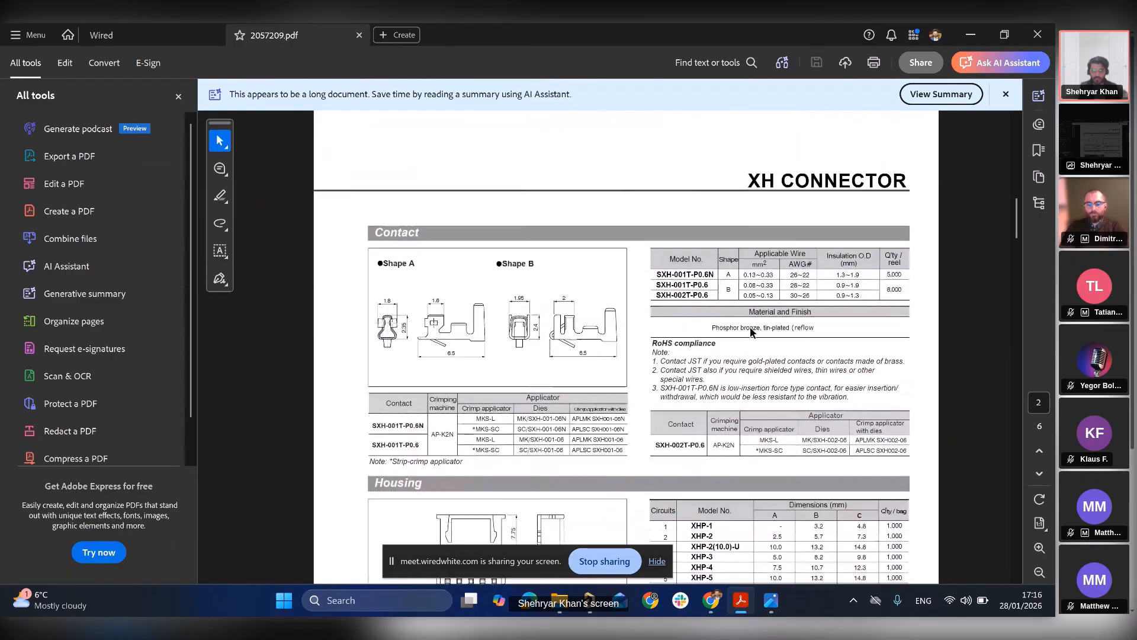
{"action": "scroll", "coordinate": [682, 339], "scroll_direction": "up", "scroll_amount": 2}
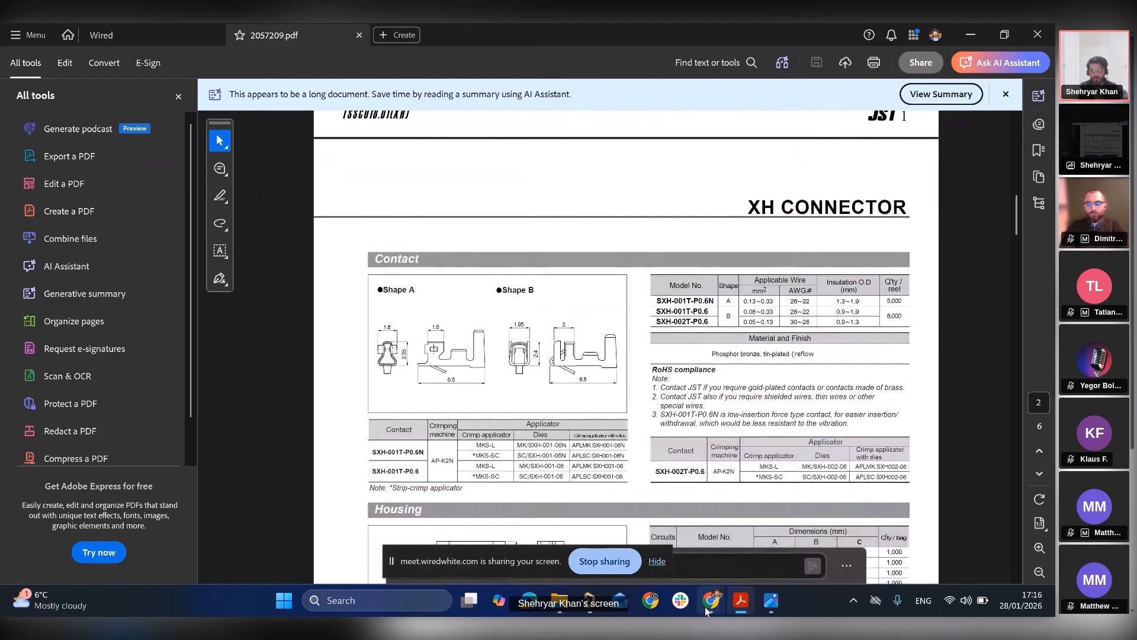
- Switch to Chrome, bring up Phoenix Contact's C-RCI 10/M8 ring cable lug page, and briefly revisit the battery pack layout slide in Acrobat
{"action": "mouse_move", "coordinate": [711, 601]}
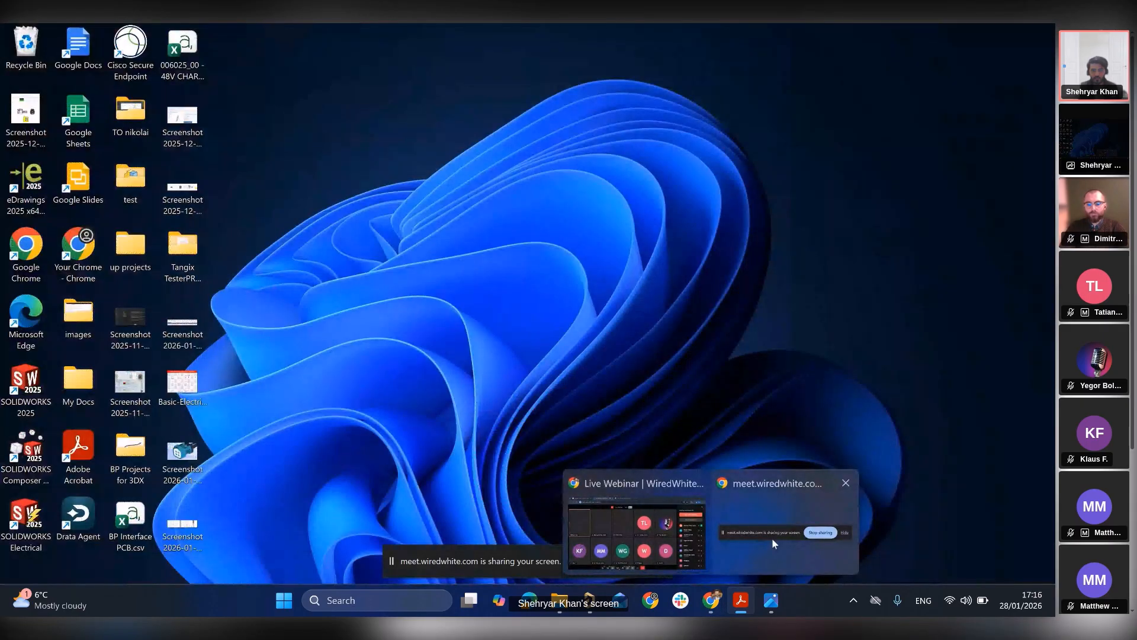
{"action": "left_click", "coordinate": [650, 529]}
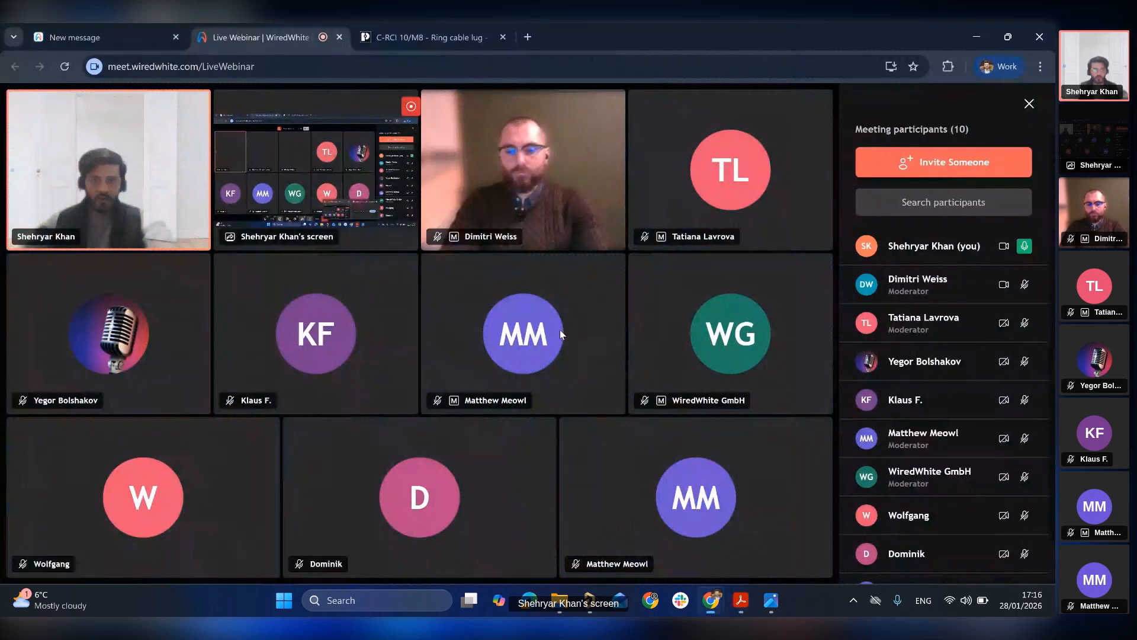
{"action": "left_click", "coordinate": [414, 38]}
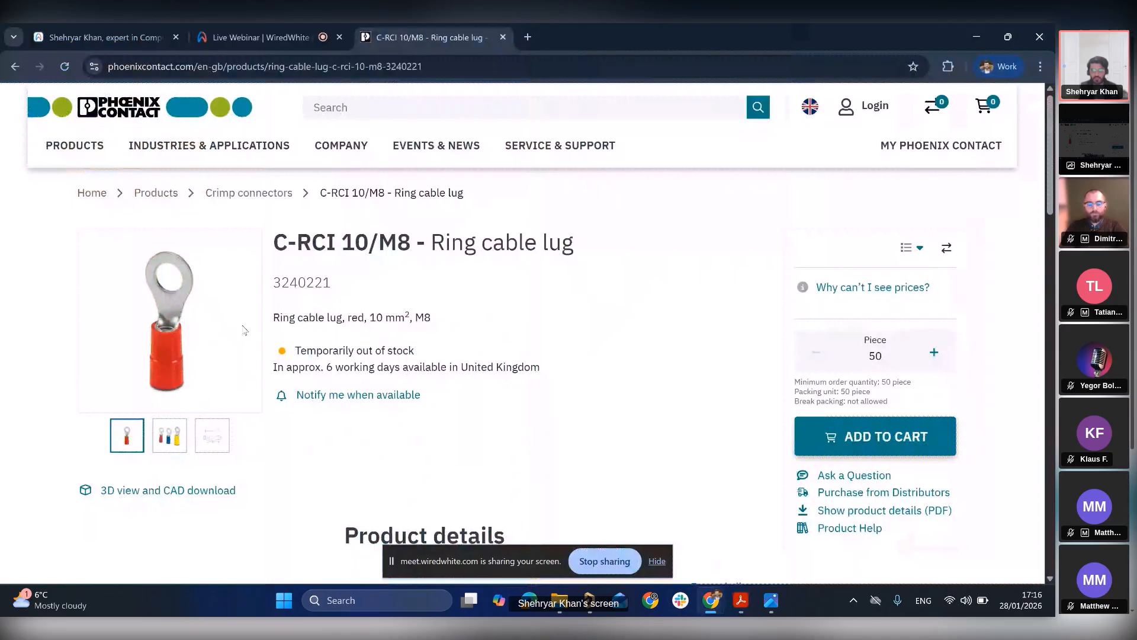
{"action": "mouse_move", "coordinate": [741, 600]}
{"action": "left_click", "coordinate": [666, 519]}
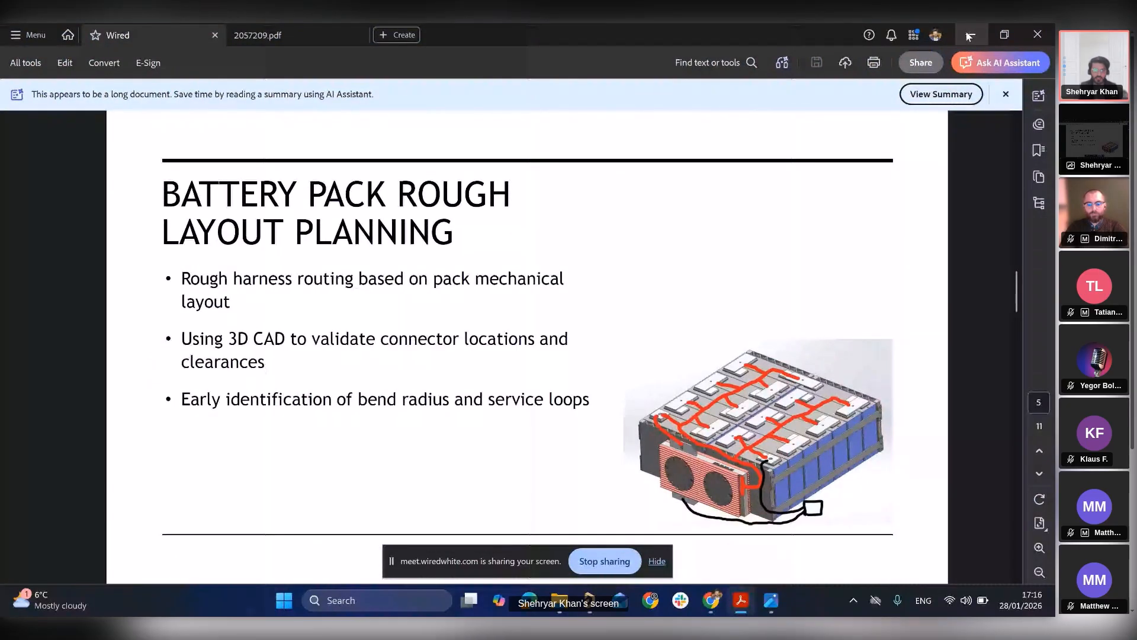
{"action": "key", "text": "alt+Tab"}
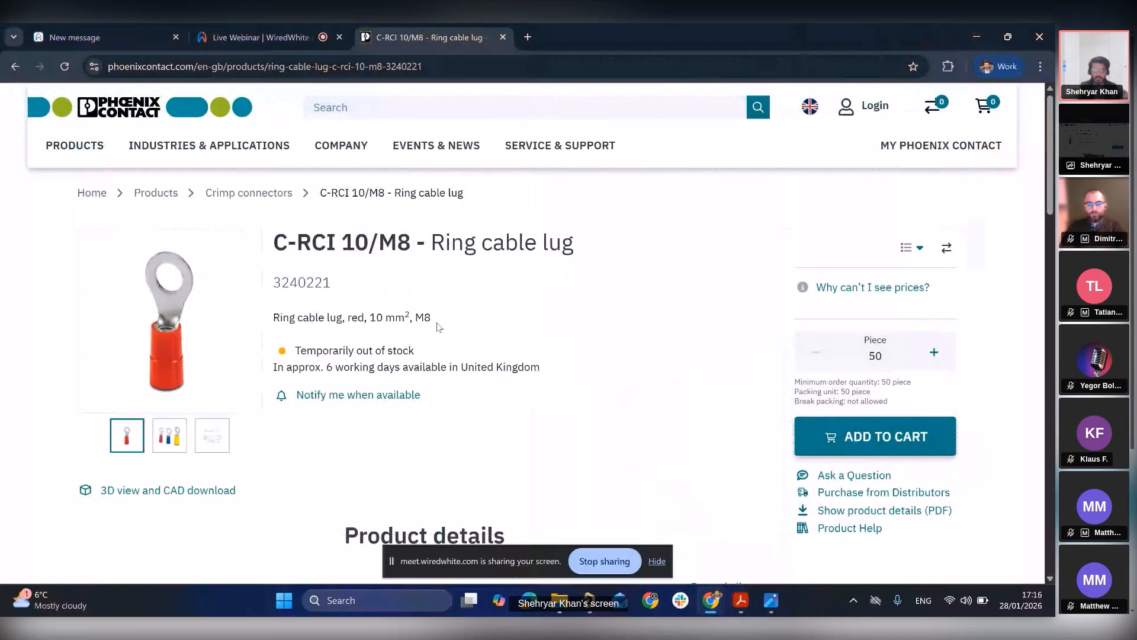
- Review the ring cable lug's description on the product page, highlighting its 10 mm² cross-section, red colour and M8 size
{"action": "double_click", "coordinate": [377, 319]}
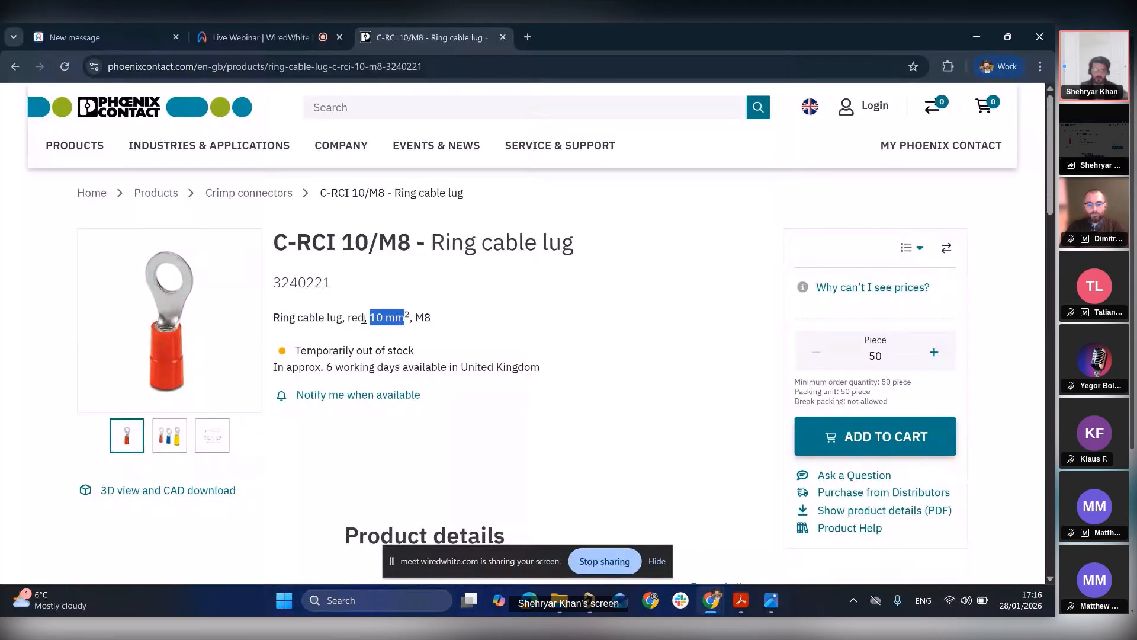
{"action": "left_click_drag", "start_coordinate": [368, 319], "coordinate": [346, 320]}
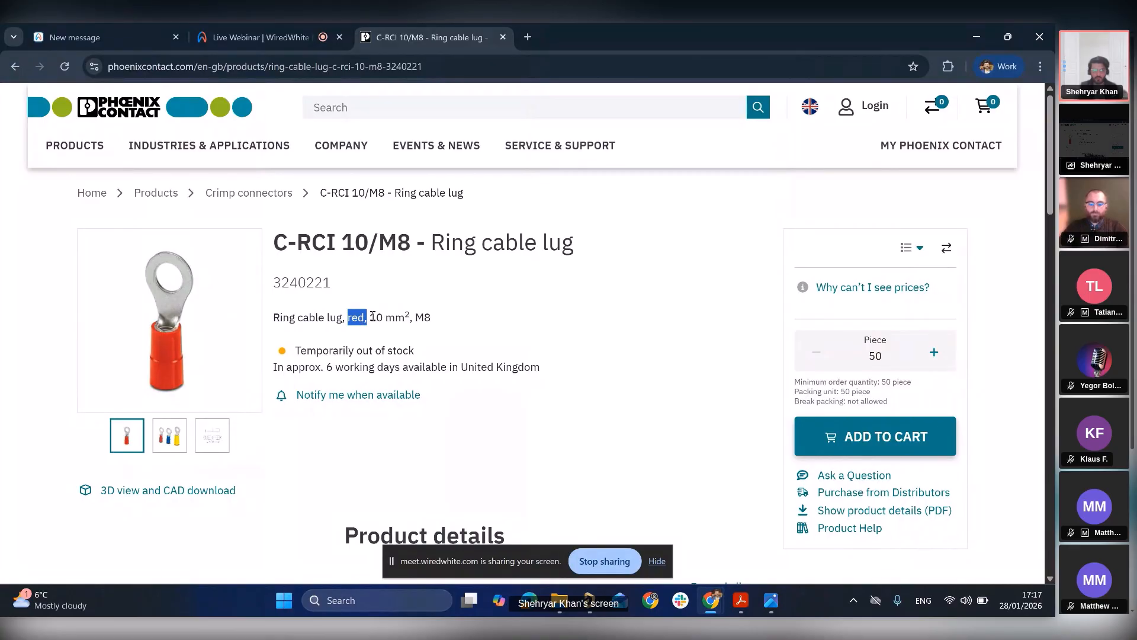
{"action": "left_click", "coordinate": [405, 333]}
{"action": "left_click_drag", "start_coordinate": [443, 321], "coordinate": [424, 318]}
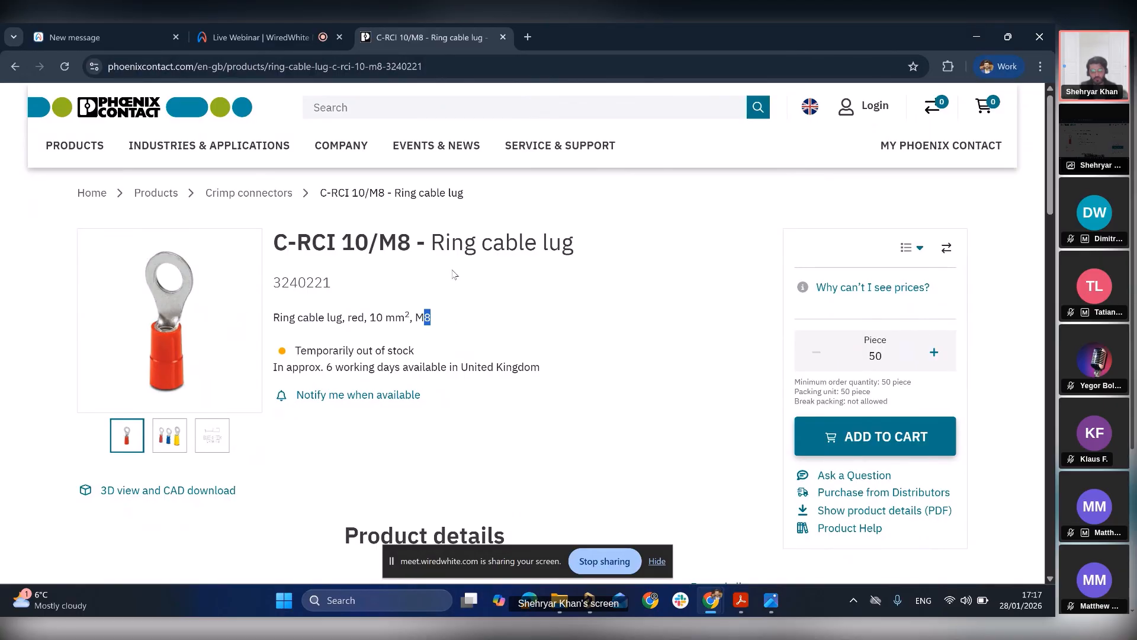
- Copy the part number 3240221 from the ring cable lug's product page and switch to Altium Designer
{"action": "left_click", "coordinate": [589, 604]}
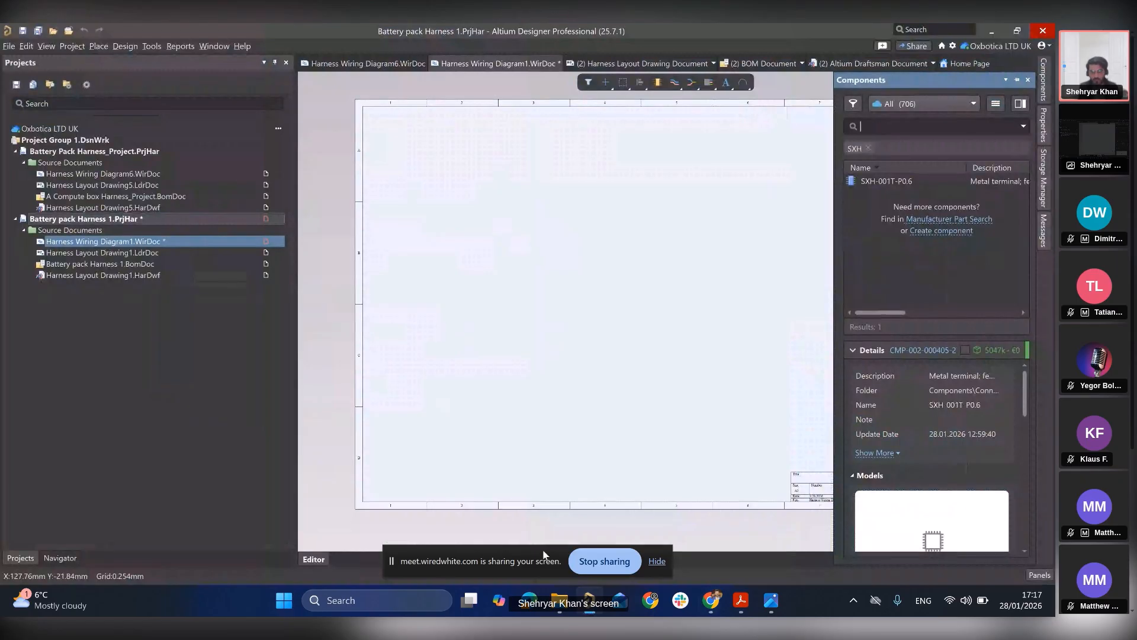
{"action": "mouse_move", "coordinate": [710, 601]}
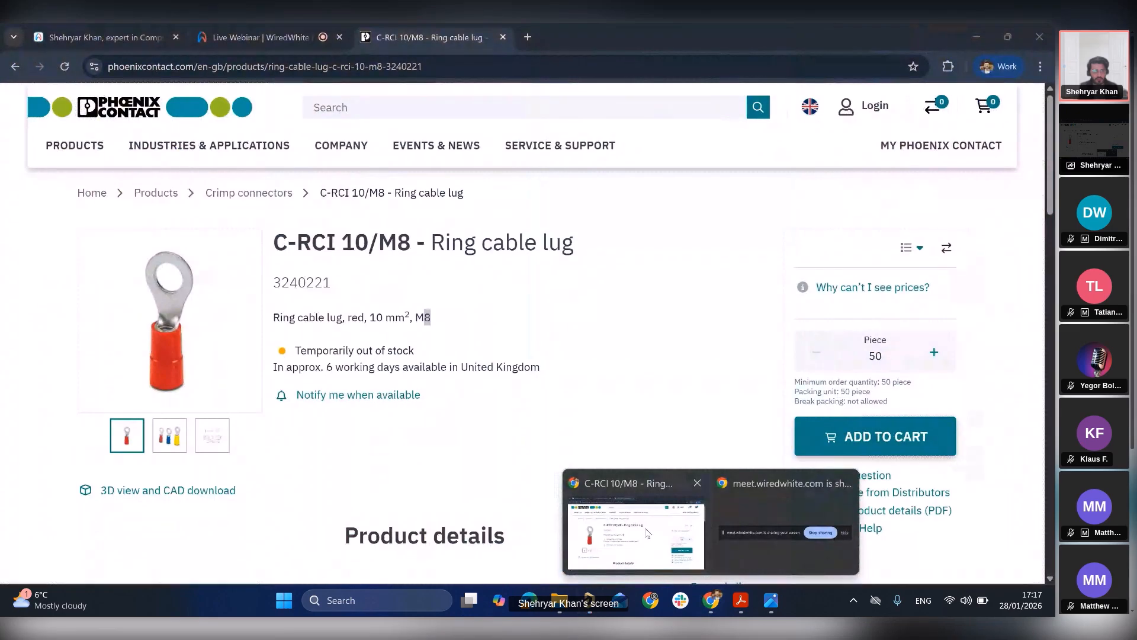
{"action": "left_click", "coordinate": [646, 533]}
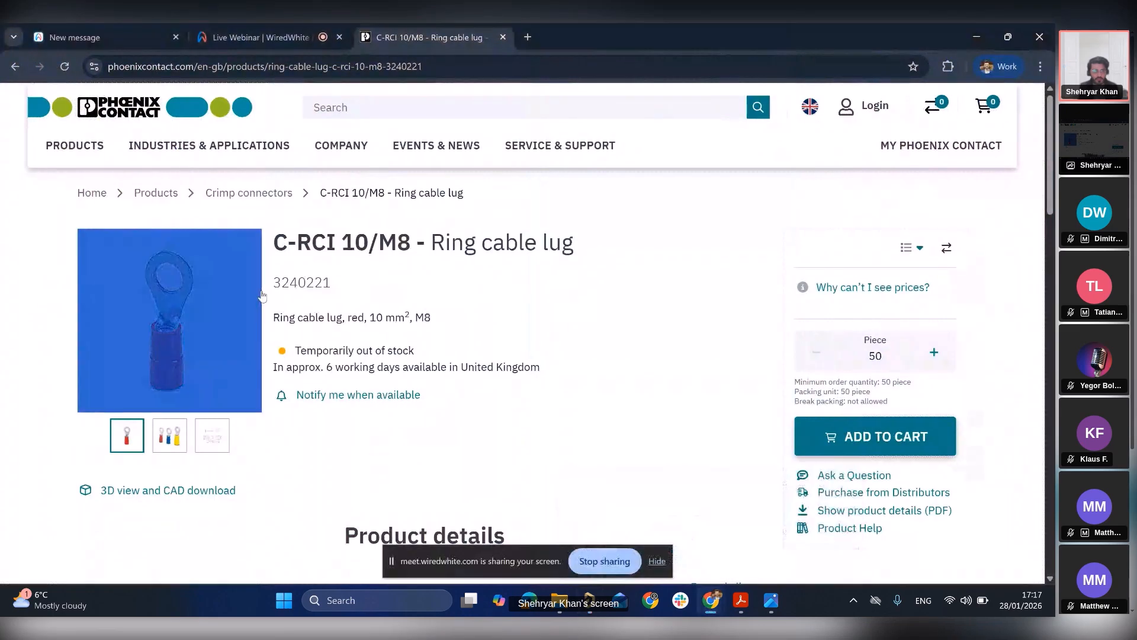
{"action": "left_click_drag", "start_coordinate": [274, 283], "coordinate": [331, 284]}
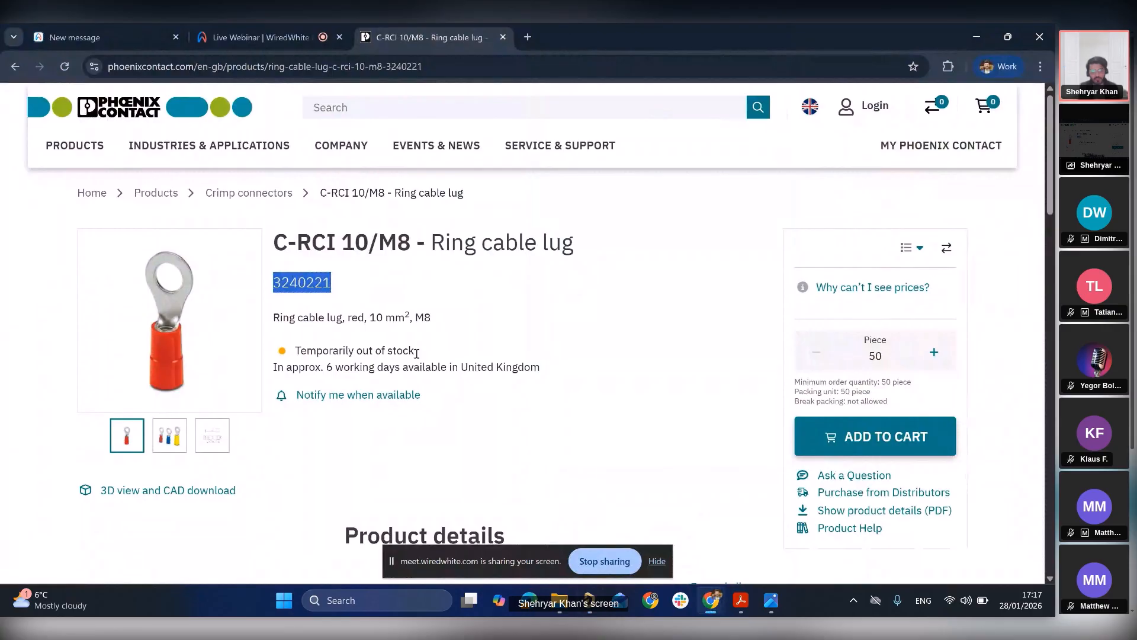
{"action": "left_click", "coordinate": [589, 598]}
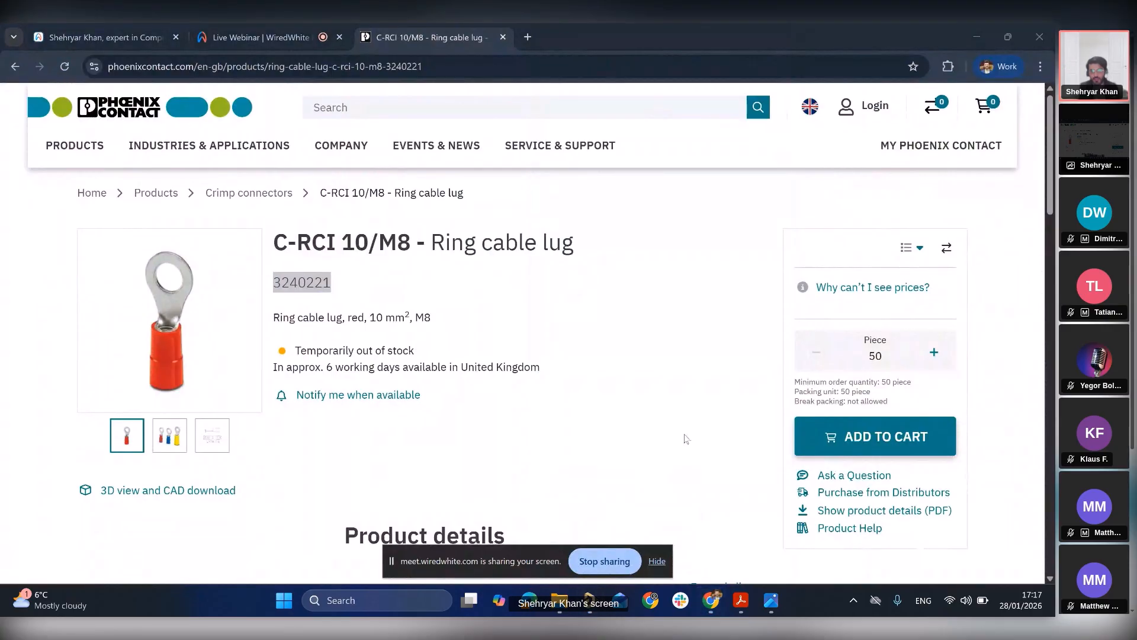
{"action": "left_click", "coordinate": [590, 600]}
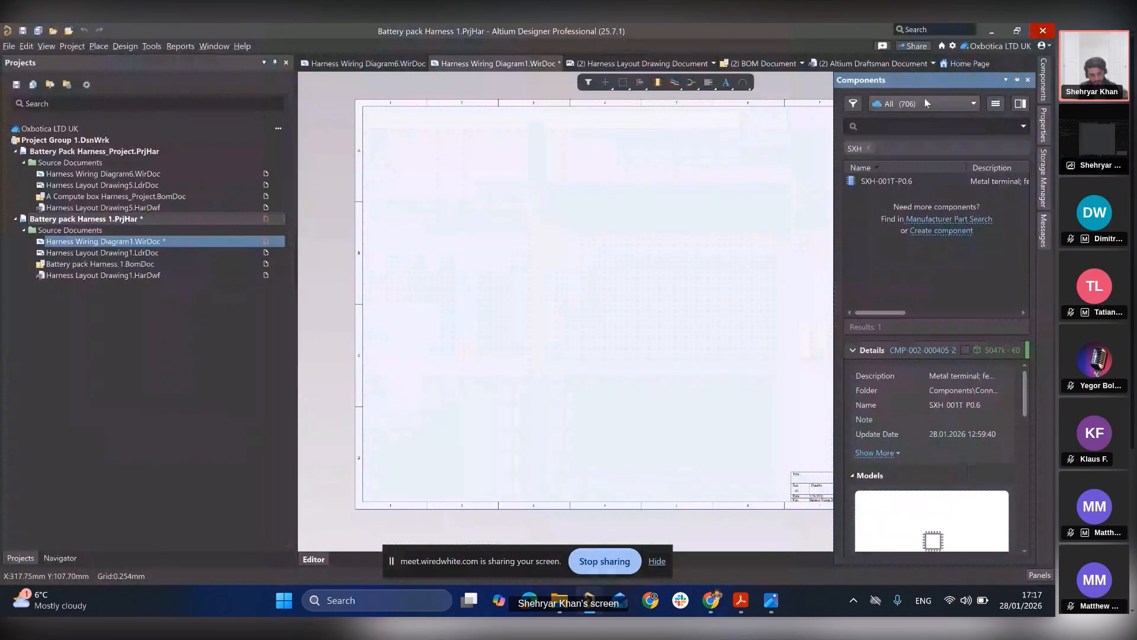
- Search the component library for 3240221, widen the results view and select the ring terminal
{"action": "left_click", "coordinate": [900, 124]}
{"action": "type", "text": "3240221"}
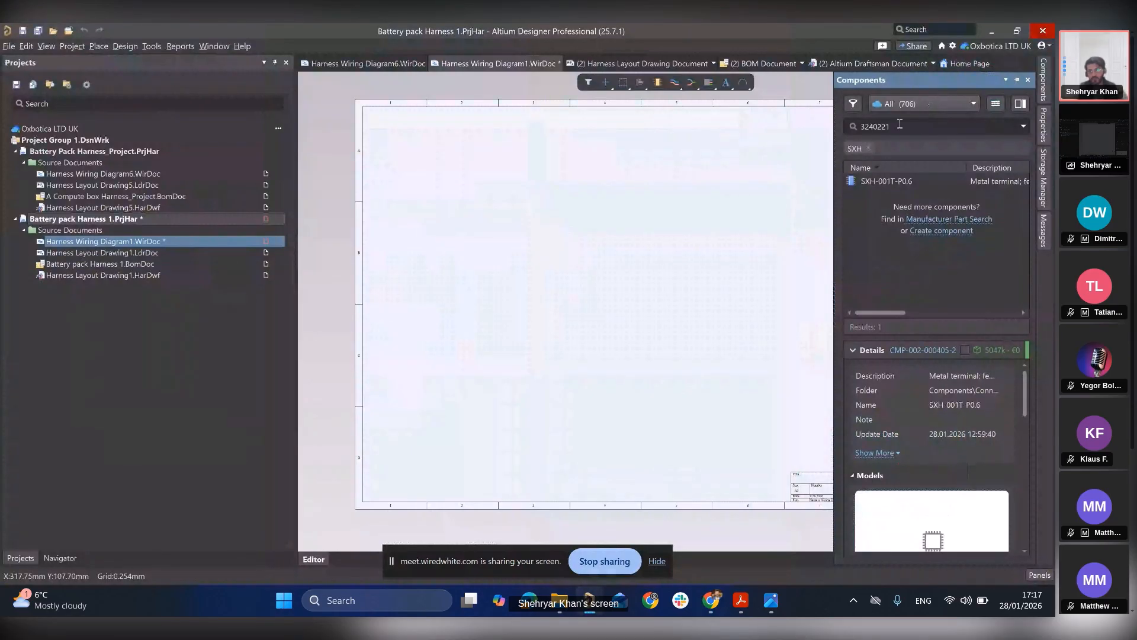
{"action": "key", "text": "Return"}
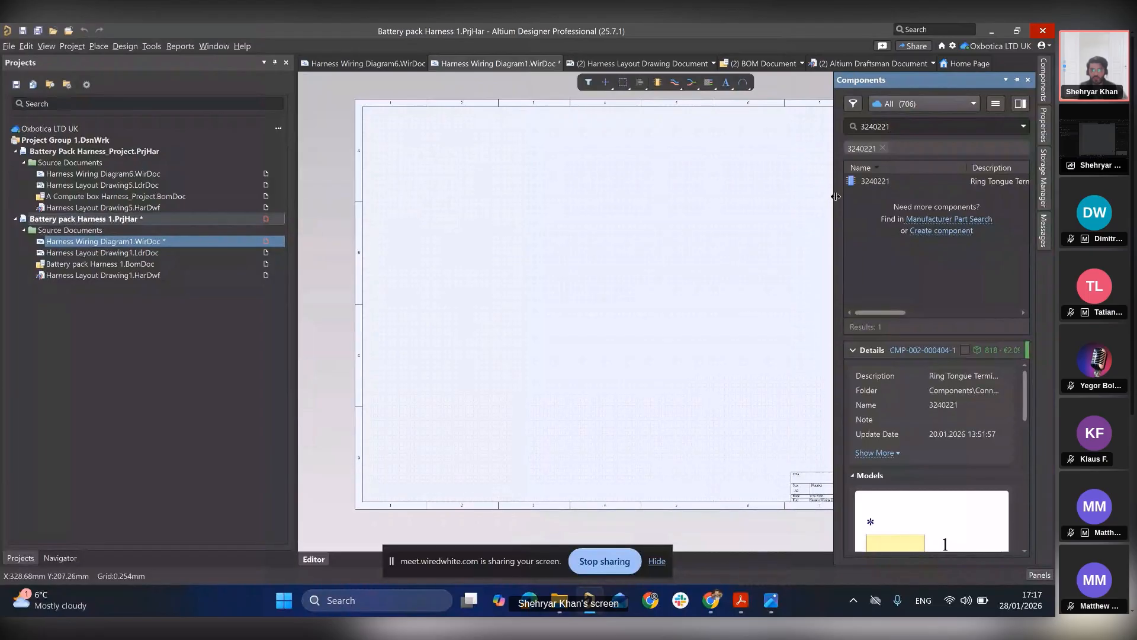
{"action": "left_click_drag", "start_coordinate": [834, 196], "coordinate": [770, 203]}
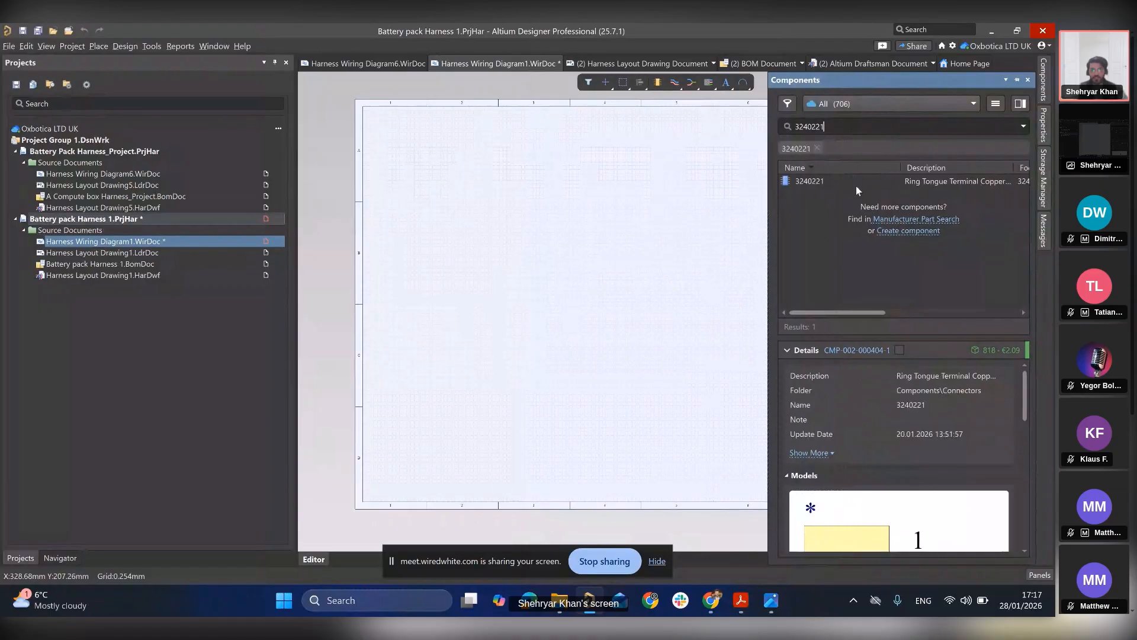
{"action": "right_click", "coordinate": [821, 181]}
{"action": "left_click", "coordinate": [803, 197]}
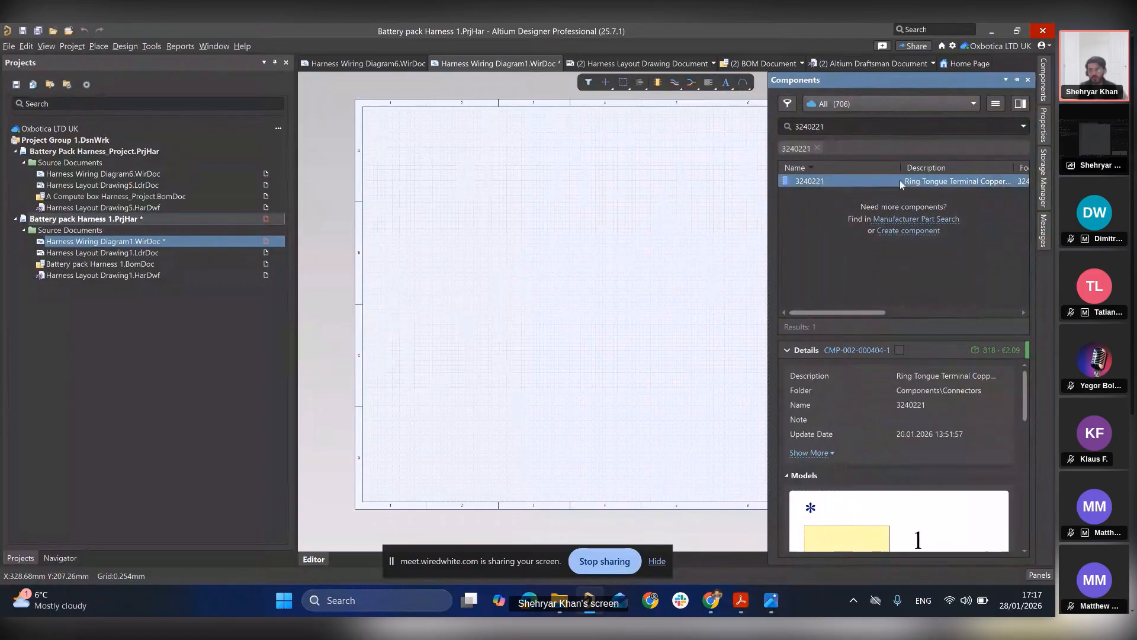
- View the manufacturer part search results for 3240221, clear that search and return to the component library
{"action": "left_click", "coordinate": [931, 220]}
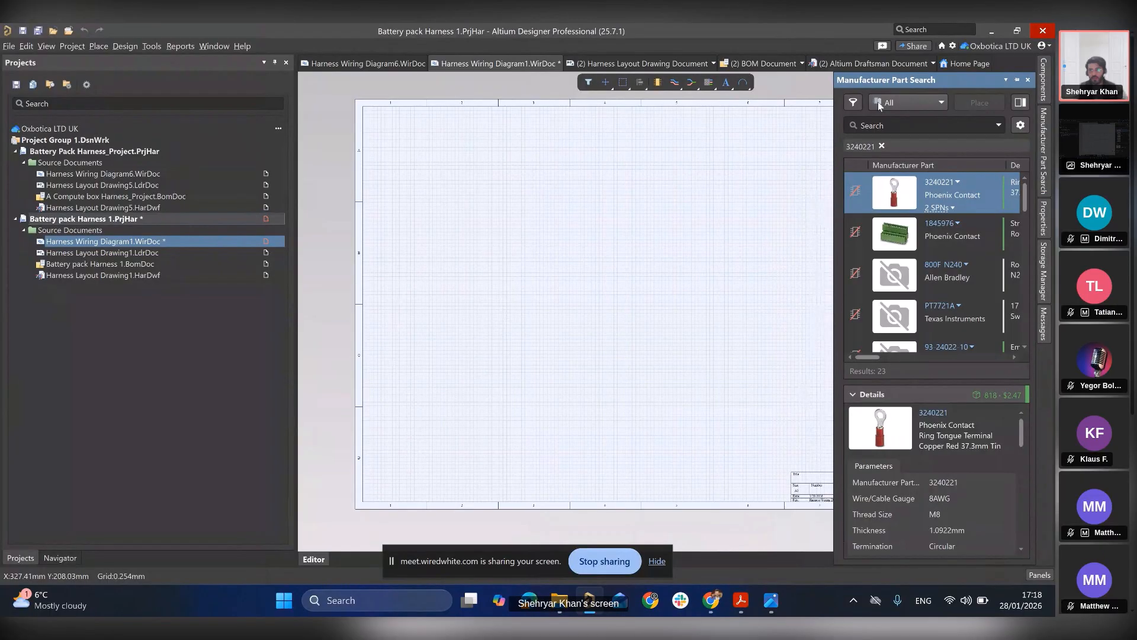
{"action": "mouse_move", "coordinate": [893, 198]}
{"action": "left_click", "coordinate": [881, 146]}
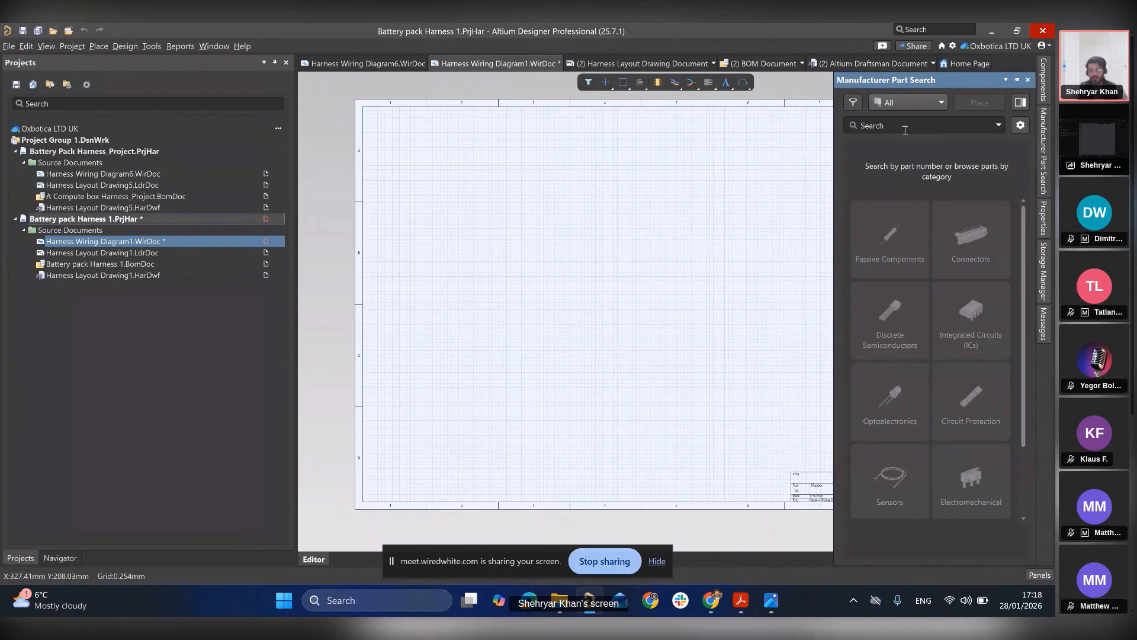
{"action": "left_click", "coordinate": [1028, 80]}
{"action": "left_click", "coordinate": [1044, 75]}
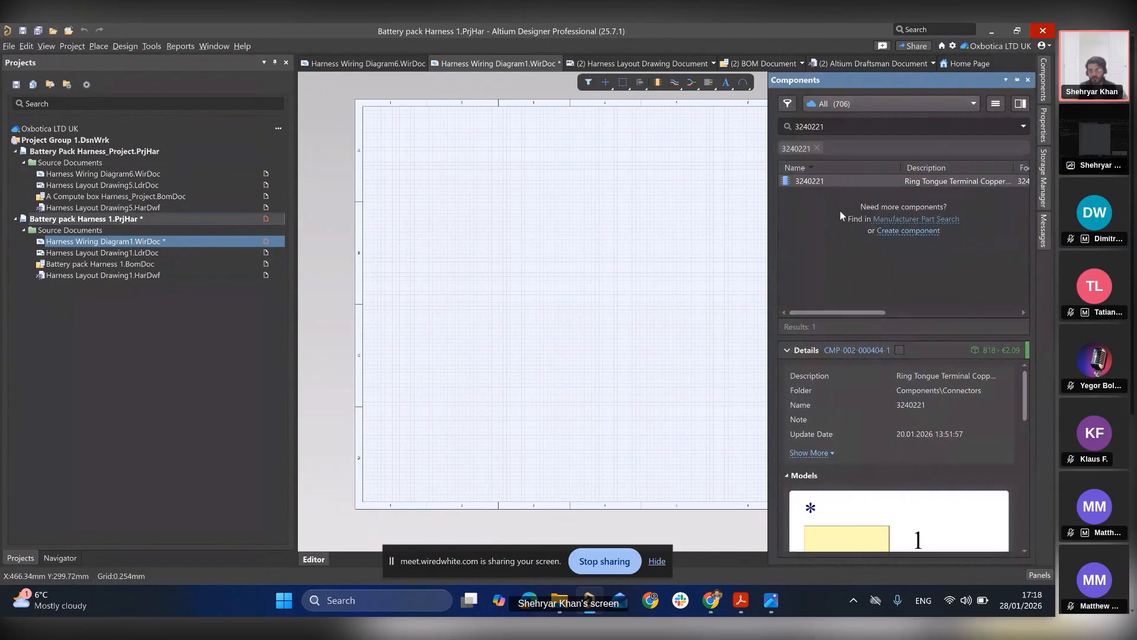
- Open the library component 3240221 for editing and view the options available for its symbol model
{"action": "right_click", "coordinate": [834, 182]}
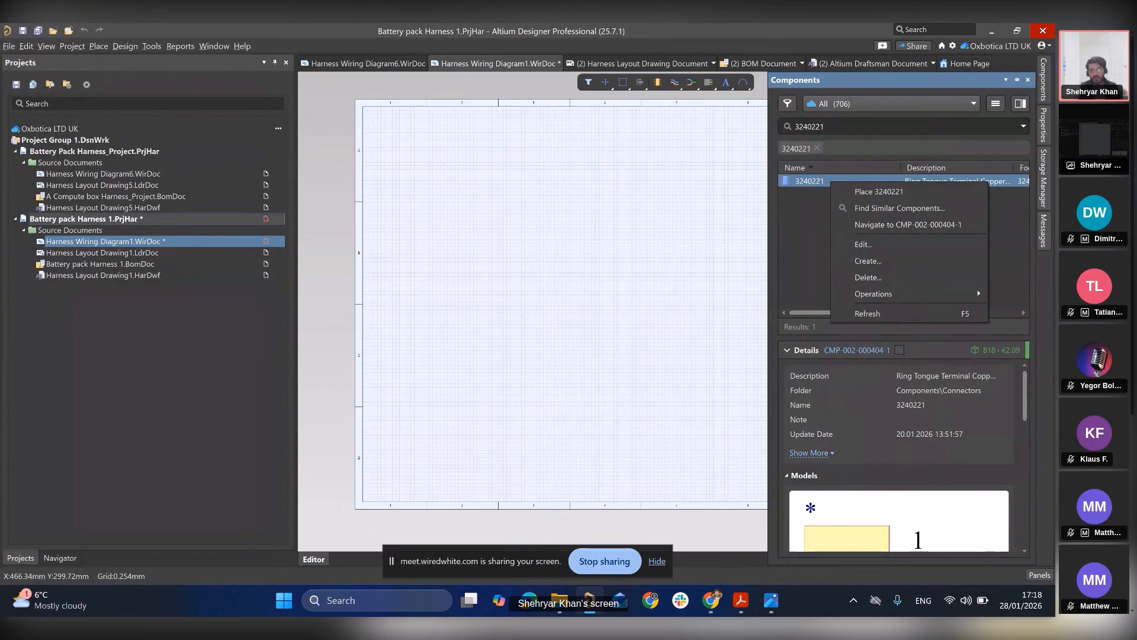
{"action": "left_click", "coordinate": [864, 244]}
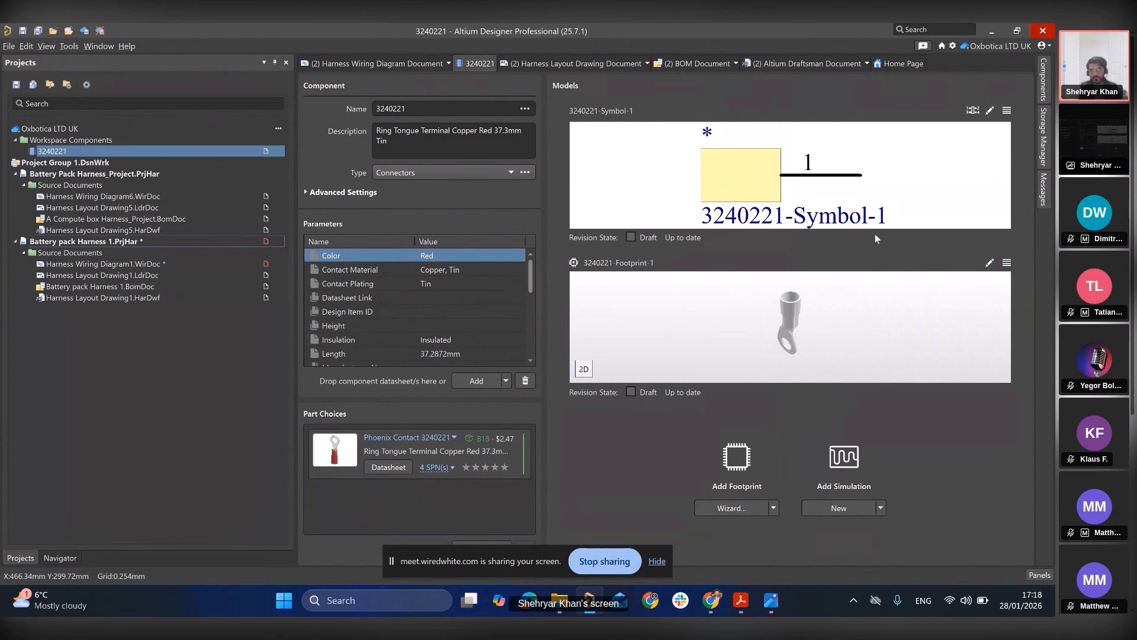
{"action": "left_click", "coordinate": [1006, 111]}
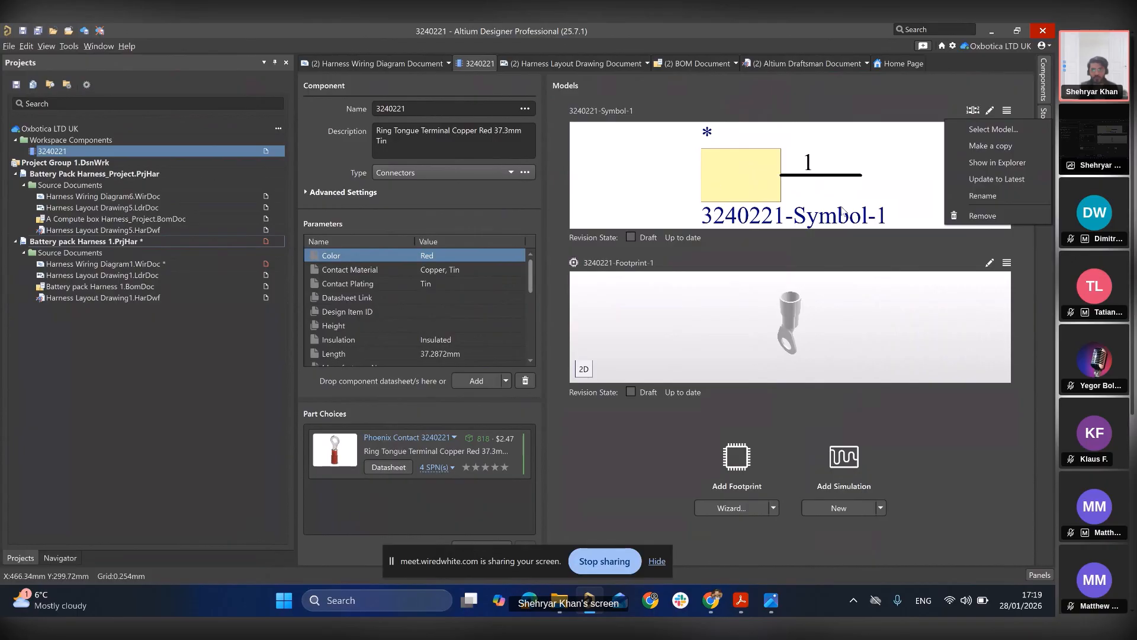
{"action": "left_click", "coordinate": [763, 196]}
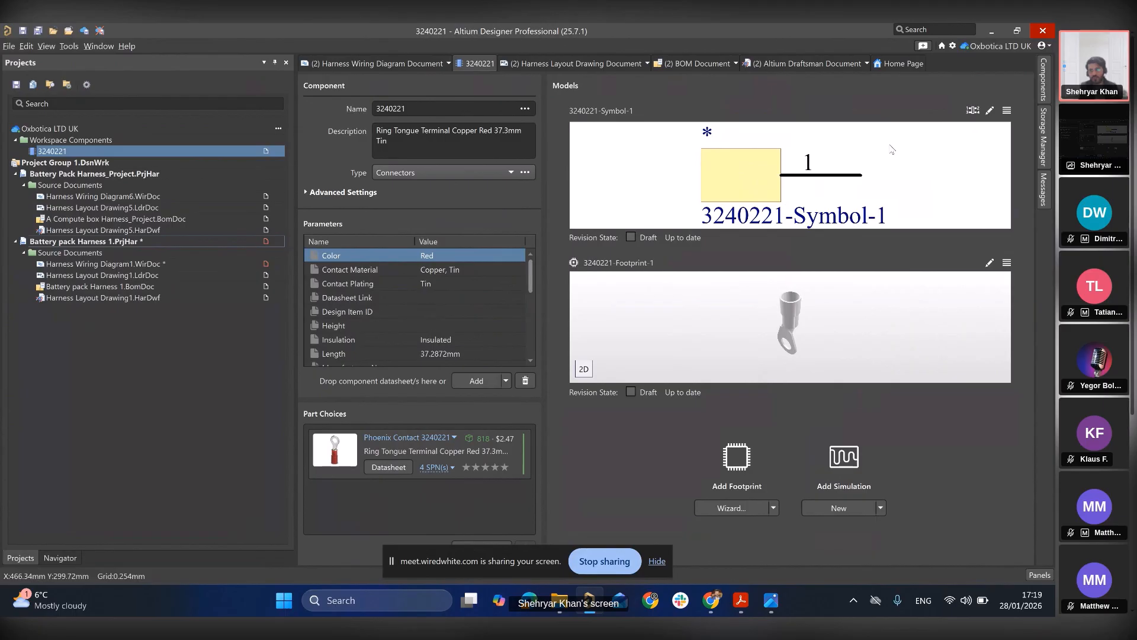
- Inspect the ring terminal's schematic symbol in the symbol editor, then review the component's pin mapping to its footprint
{"action": "left_click", "coordinate": [990, 111]}
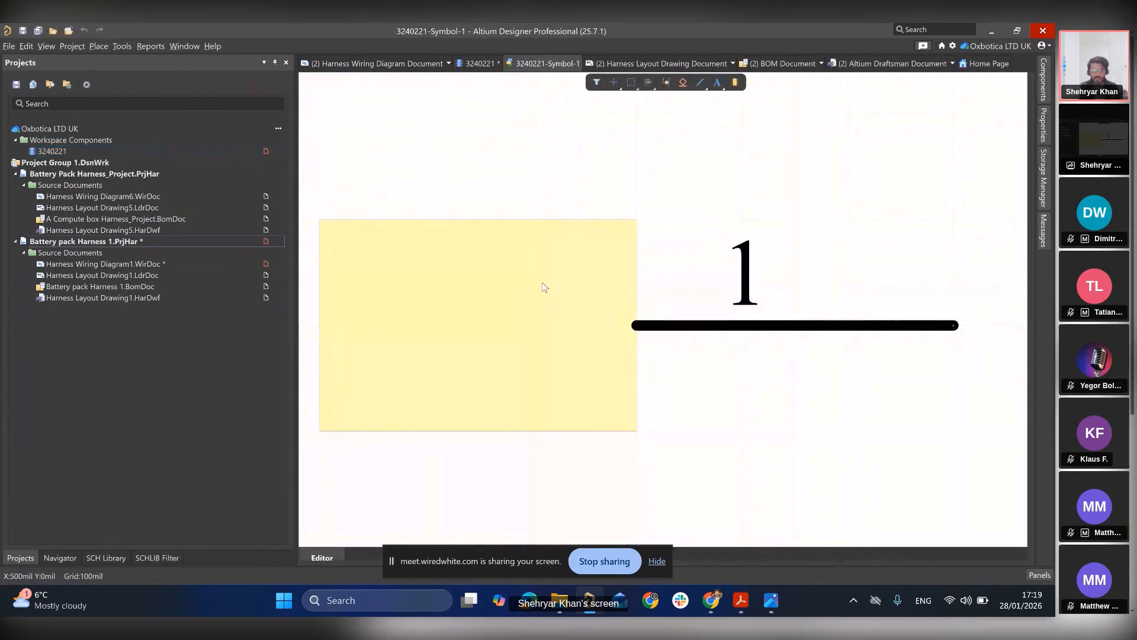
{"action": "left_click", "coordinate": [65, 153]}
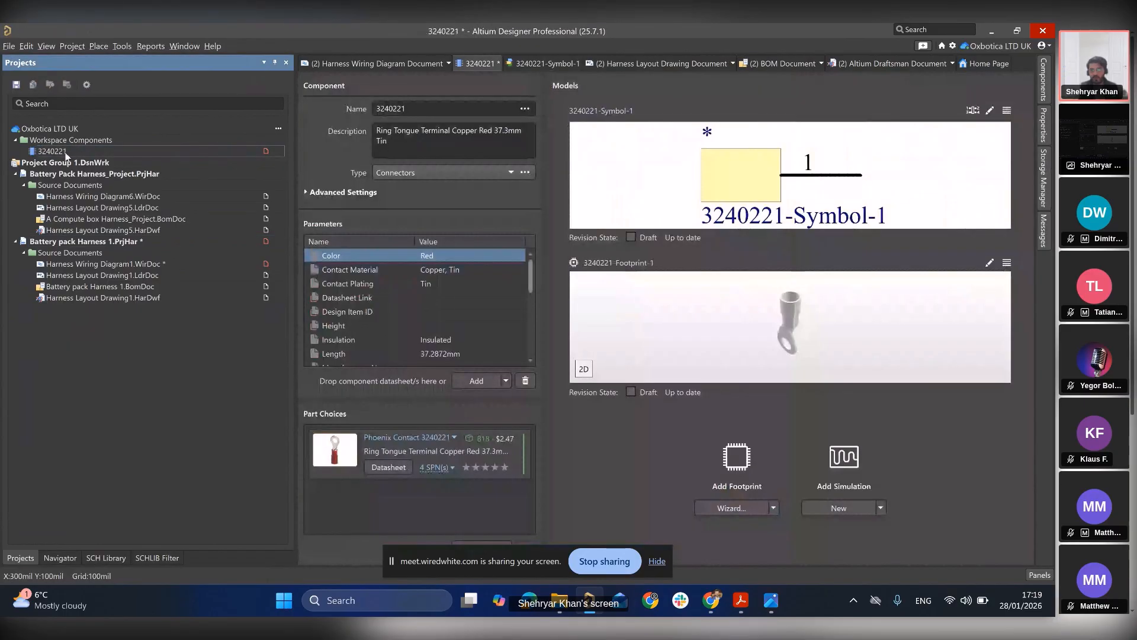
{"action": "left_click", "coordinate": [970, 110]}
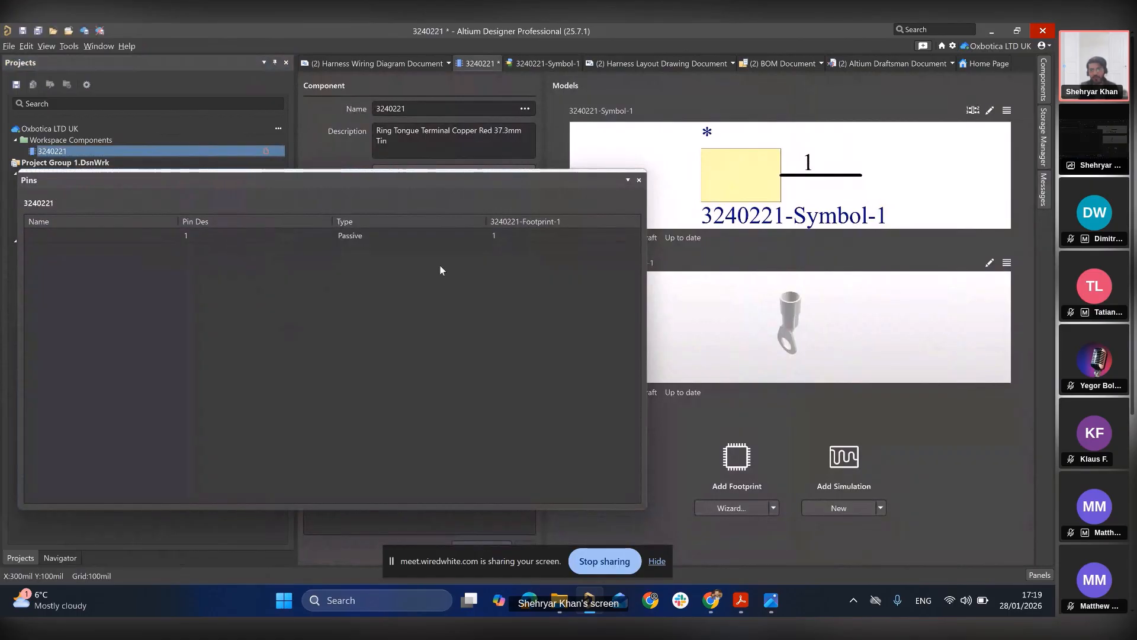
{"action": "left_click", "coordinate": [639, 180]}
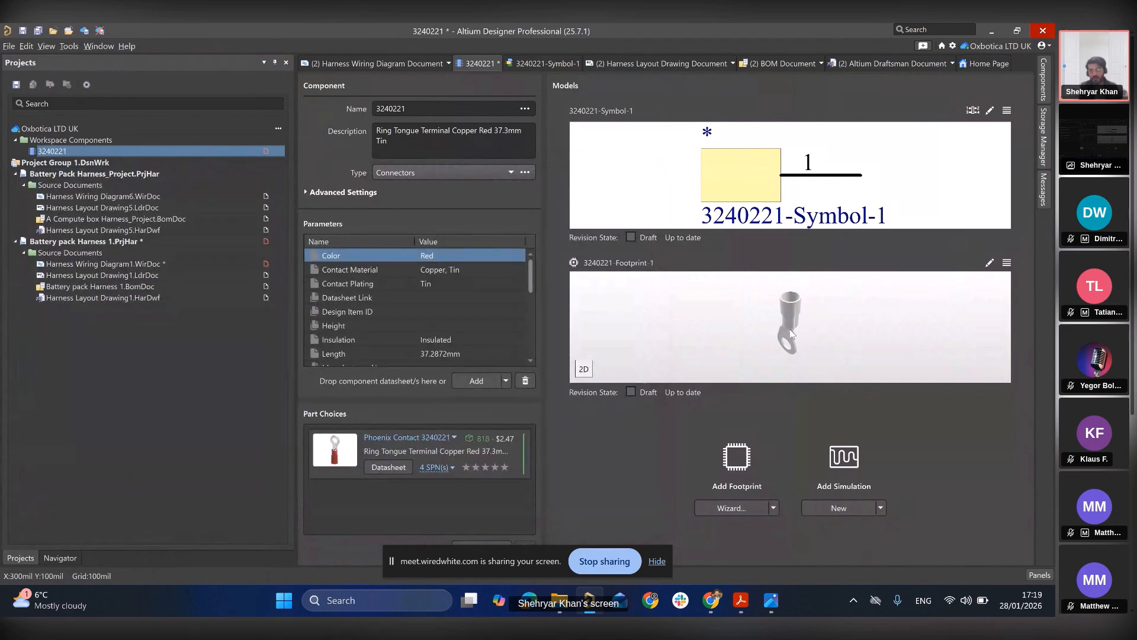
- Open the ring terminal's footprint model and examine its 3D shape from several angles, including the barrel opening and ring tongue
{"action": "left_click", "coordinate": [988, 266]}
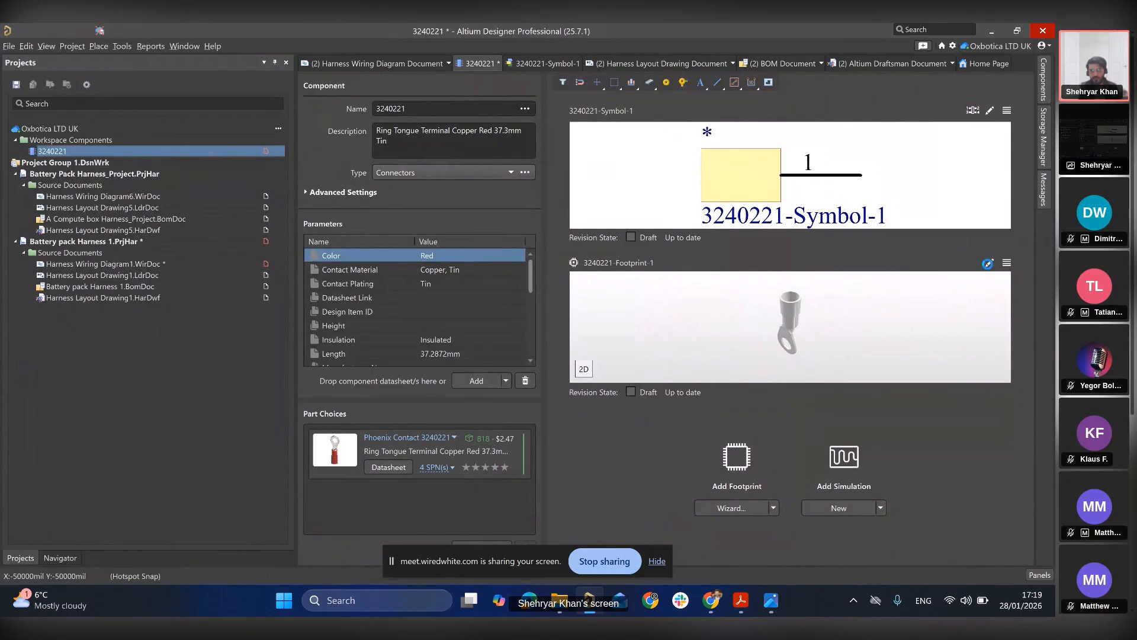
{"action": "scroll", "coordinate": [744, 270], "scroll_direction": "down", "scroll_amount": 3, "text": "ctrl"}
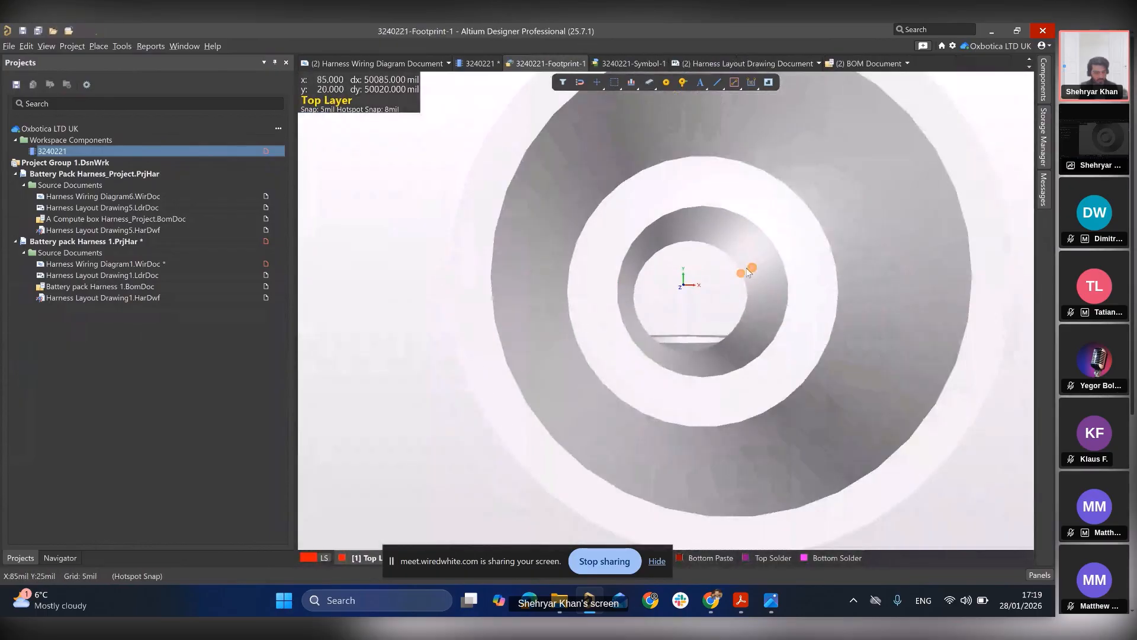
{"action": "scroll", "coordinate": [727, 268], "scroll_direction": "down", "scroll_amount": 2, "text": "ctrl"}
{"action": "right_click_drag", "start_coordinate": [726, 266], "coordinate": [749, 112], "text": "shift"}
{"action": "right_click_drag", "start_coordinate": [458, 397], "coordinate": [666, 295], "text": "shift"}
{"action": "scroll", "coordinate": [677, 302], "scroll_direction": "up", "scroll_amount": 2, "text": "ctrl"}
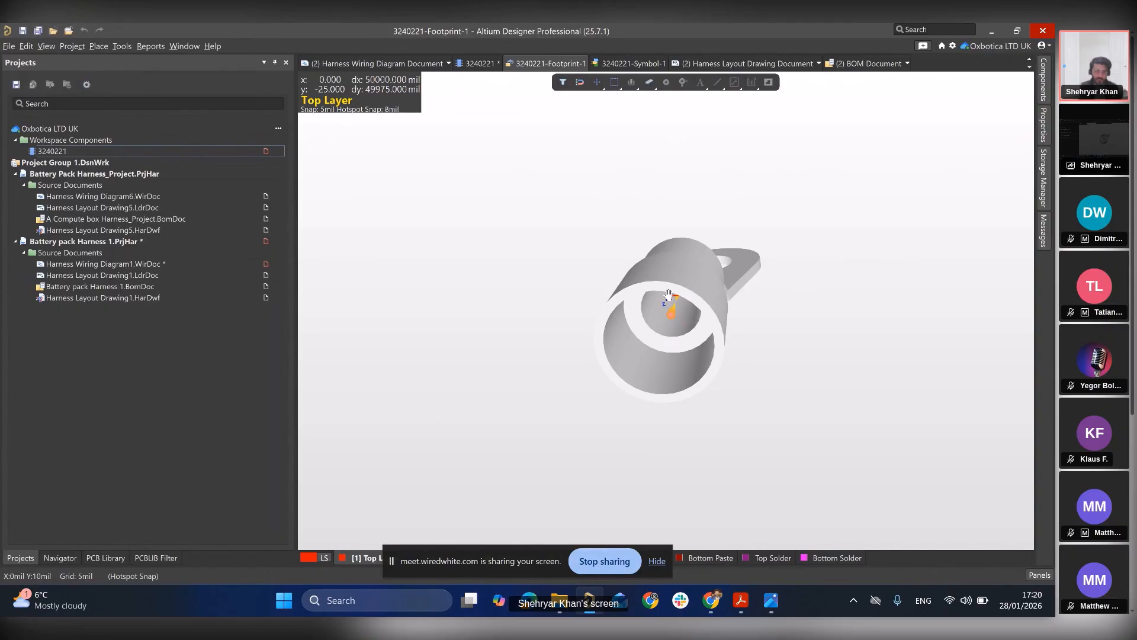
{"action": "right_click_drag", "start_coordinate": [670, 301], "coordinate": [751, 304], "text": "shift"}
{"action": "scroll", "coordinate": [755, 301], "scroll_direction": "up", "scroll_amount": 8, "text": "ctrl"}
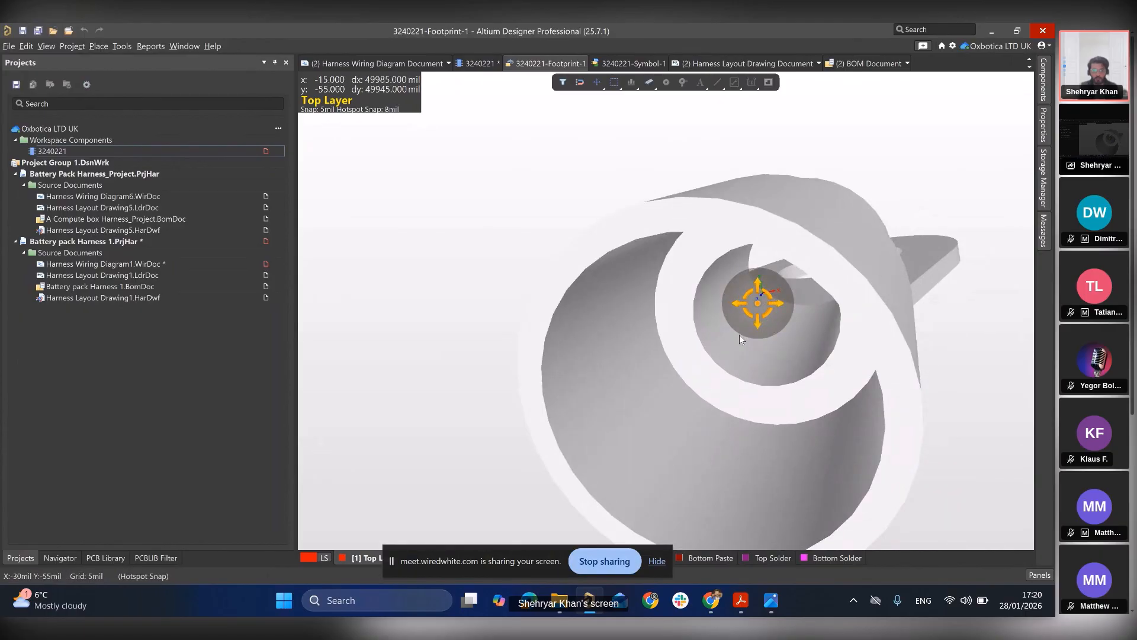
{"action": "mouse_move", "coordinate": [721, 323]}
{"action": "right_mouse_down", "text": "shift"}
{"action": "mouse_move", "coordinate": [717, 339]}
{"action": "mouse_move", "coordinate": [785, 416]}
{"action": "mouse_move", "coordinate": [720, 329]}
{"action": "right_mouse_up", "text": "shift"}
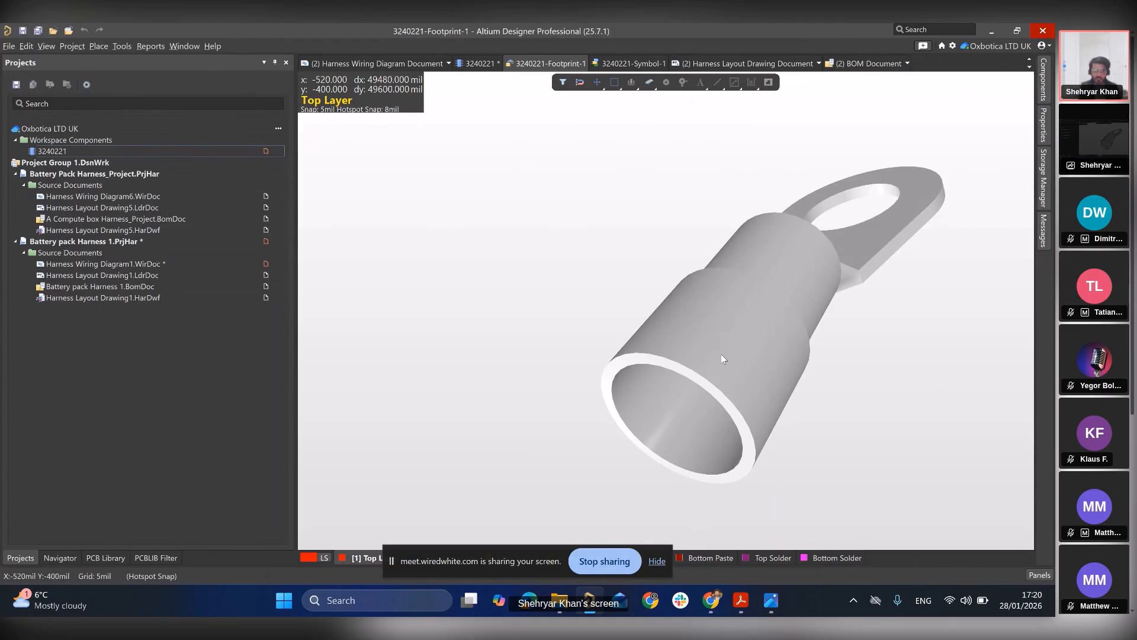
{"action": "right_click_drag", "start_coordinate": [655, 385], "coordinate": [731, 314], "text": "shift"}
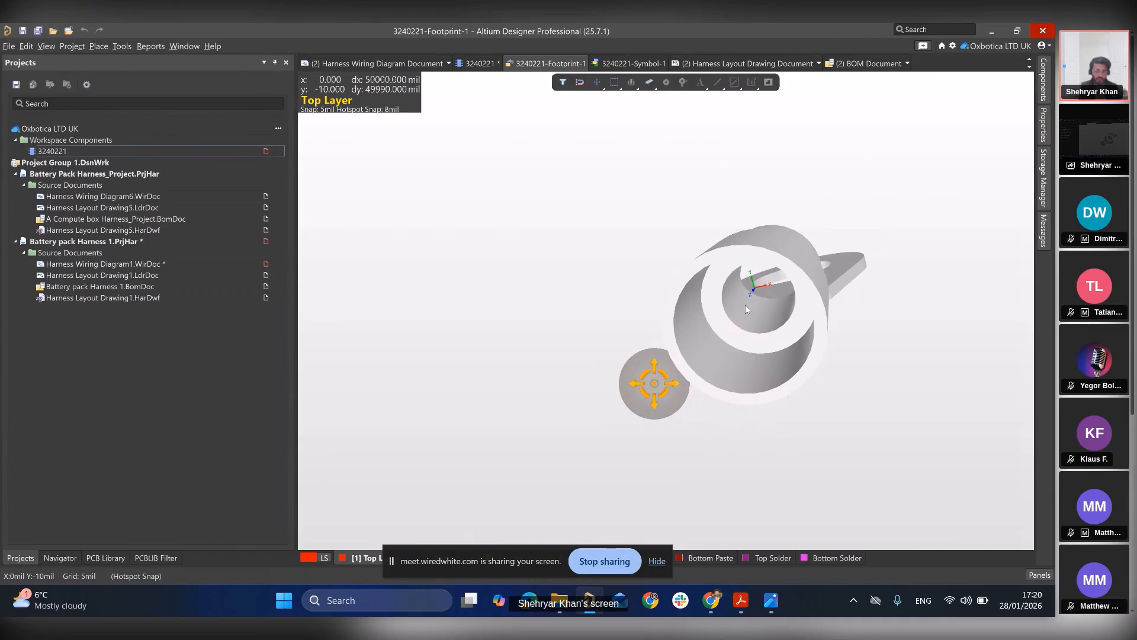
- Inspect the 3D body properties of the ring terminal in its footprint model, then deselect the body
{"action": "left_click_drag", "start_coordinate": [589, 226], "coordinate": [722, 286]}
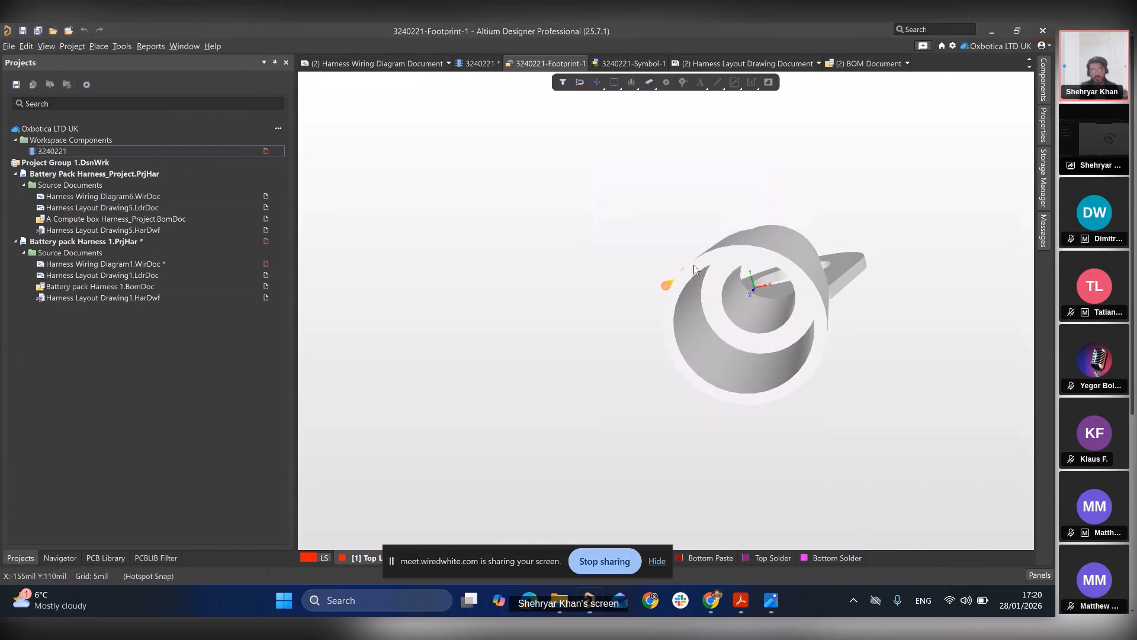
{"action": "double_click", "coordinate": [710, 263]}
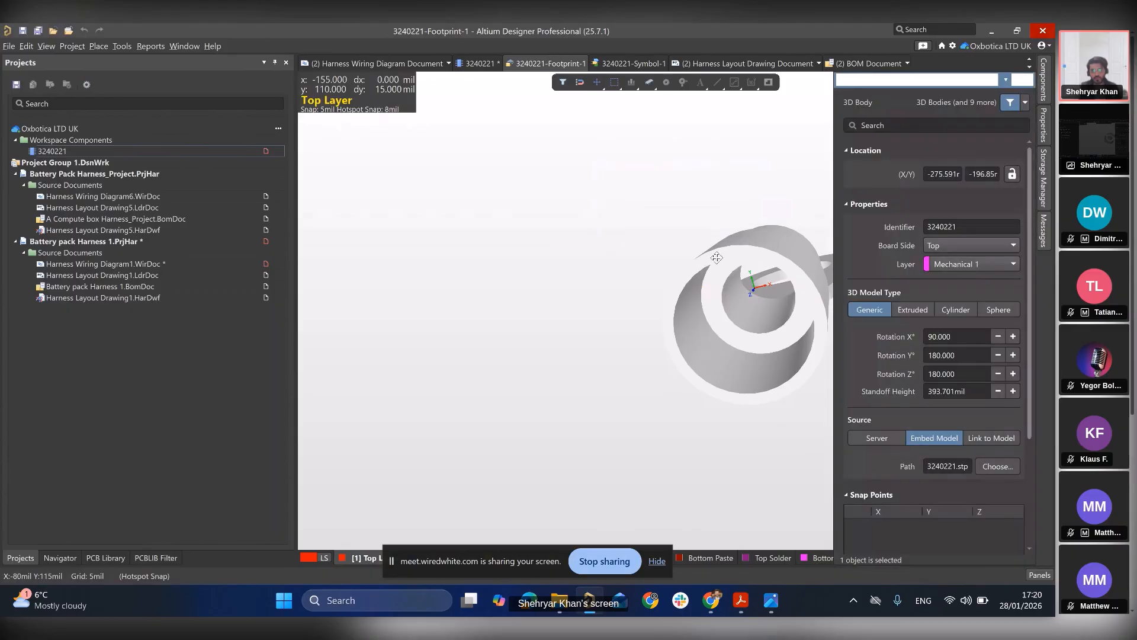
{"action": "left_click", "coordinate": [724, 255]}
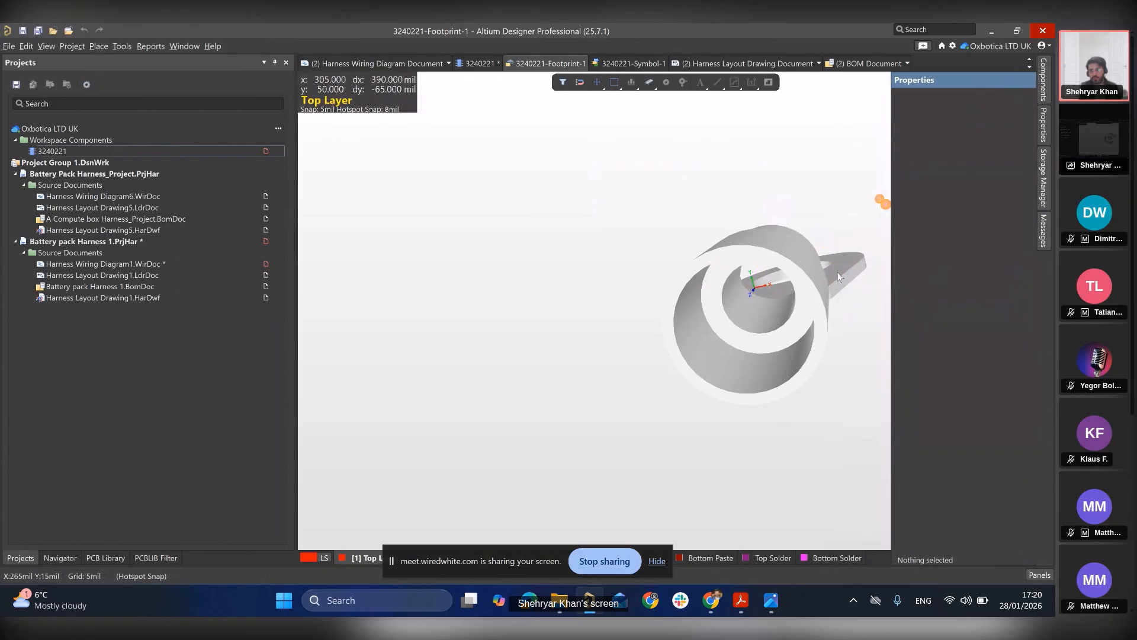
{"action": "double_click", "coordinate": [779, 240]}
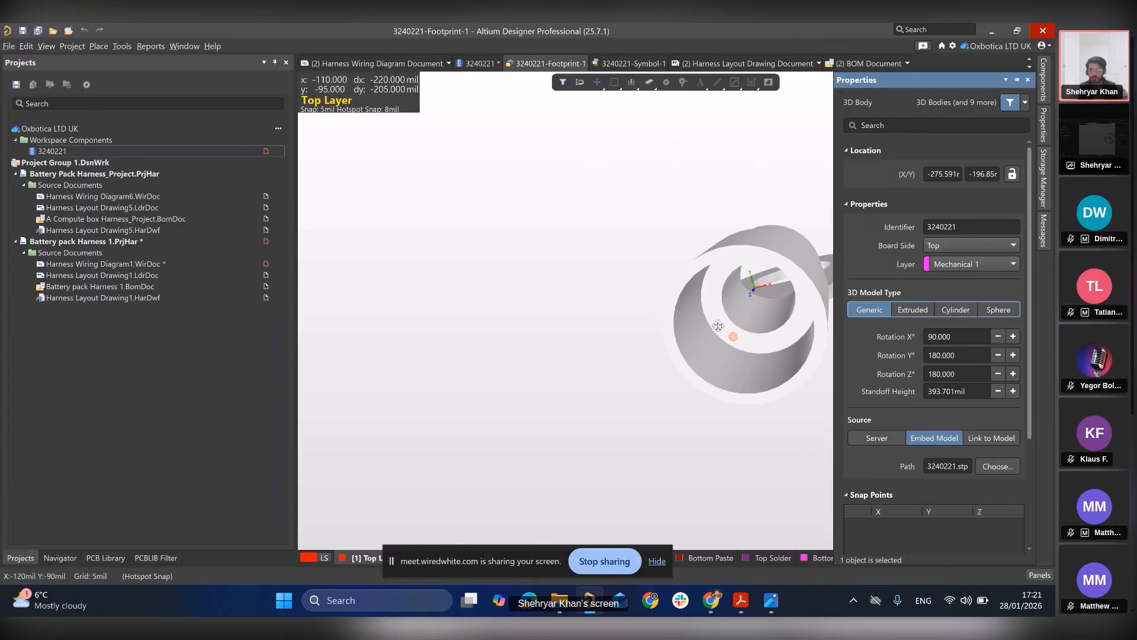
{"action": "left_click", "coordinate": [650, 268]}
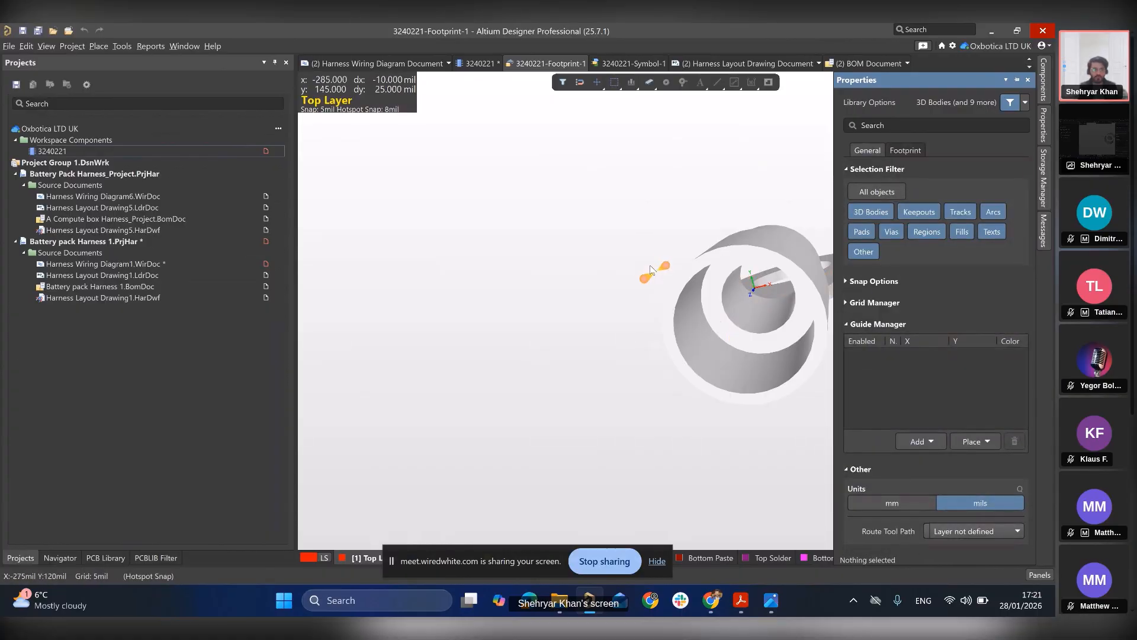
- Save component 3240221 to the server, releasing it despite the validation violations
{"action": "left_click", "coordinate": [61, 153]}
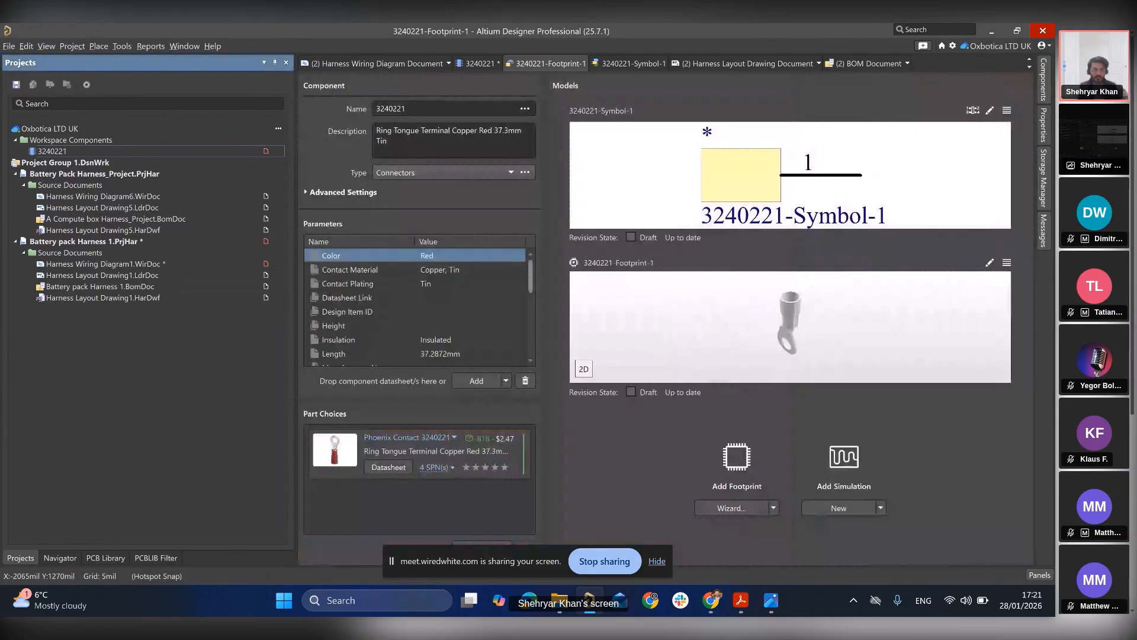
{"action": "right_click", "coordinate": [157, 152]}
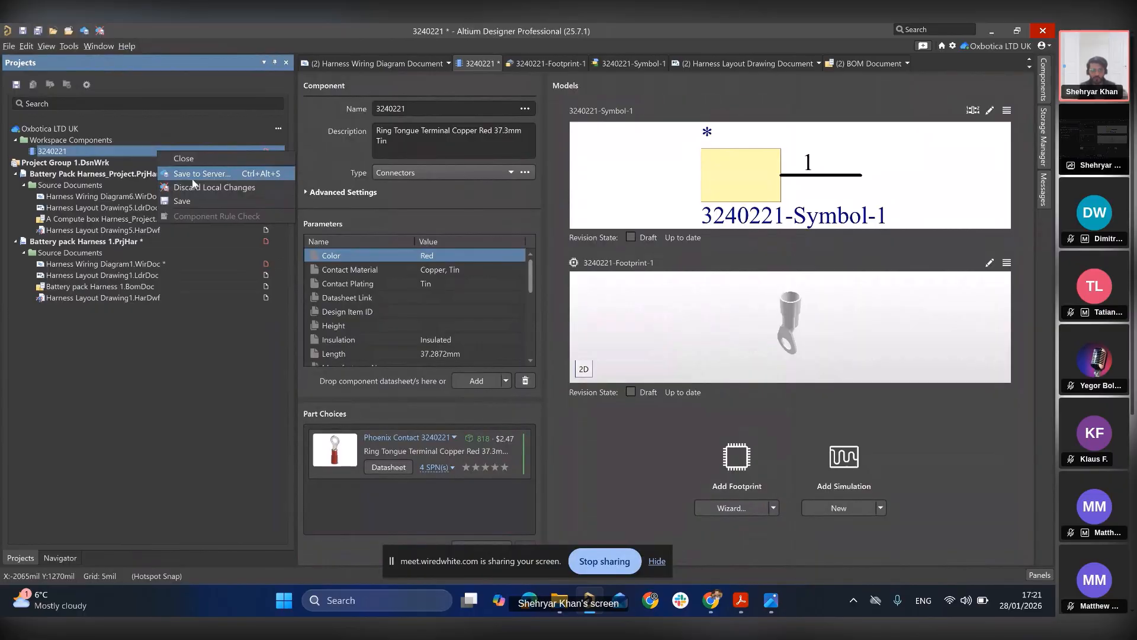
{"action": "left_click", "coordinate": [198, 174]}
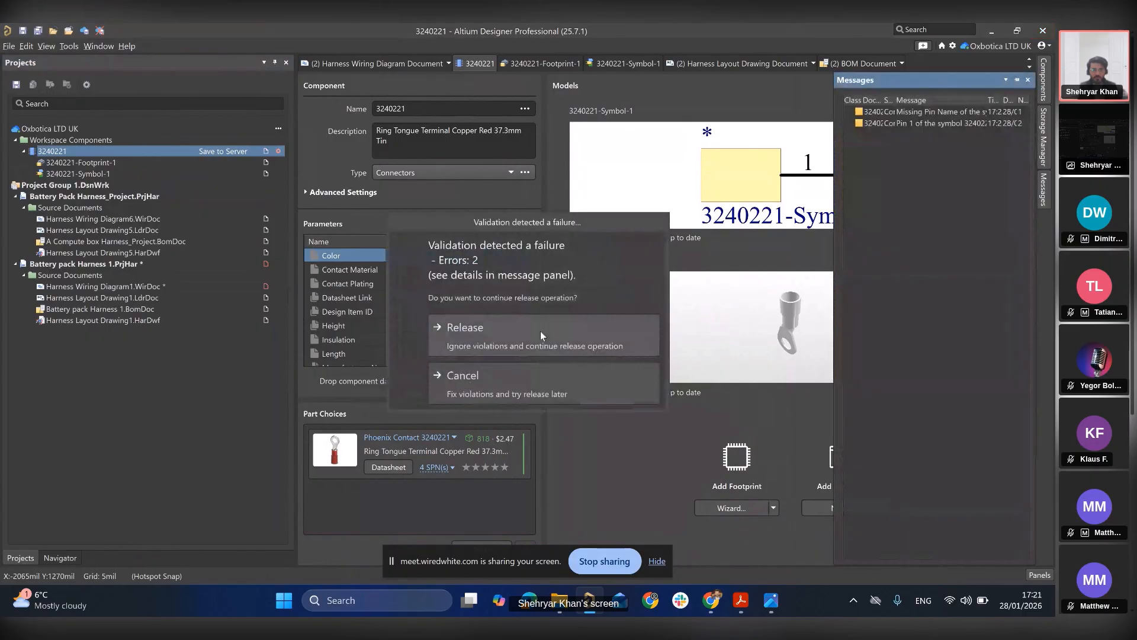
{"action": "left_click", "coordinate": [542, 328]}
{"action": "left_click", "coordinate": [636, 409]}
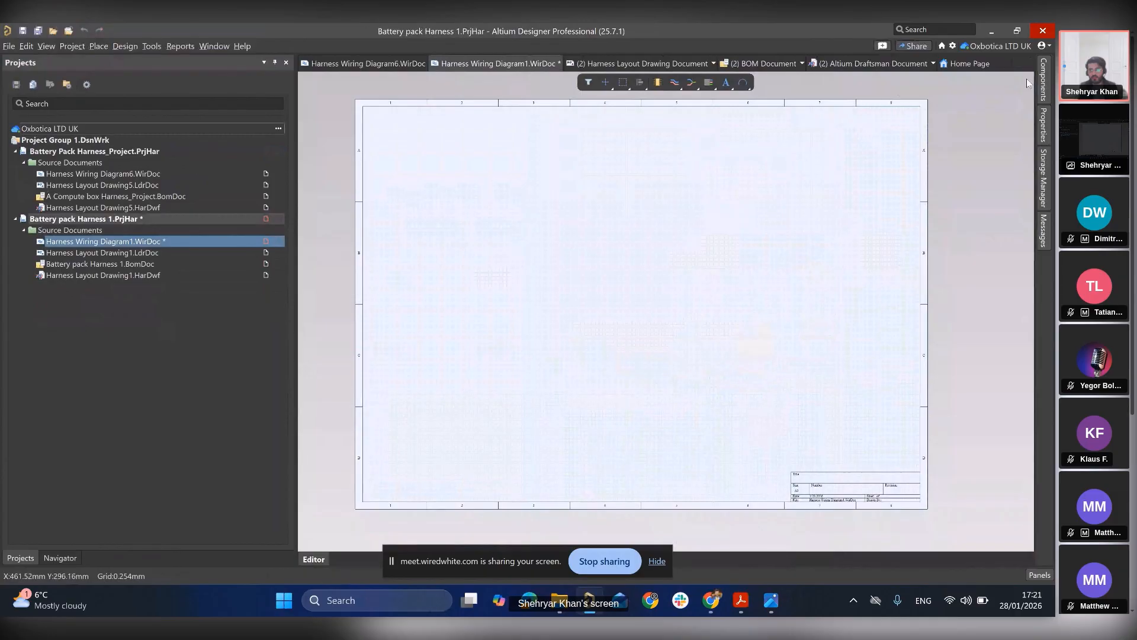
- Place two 3240221 ring terminals from the component library, one above the other, on the Battery pack Harness 1 wiring diagram
{"action": "left_click", "coordinate": [1043, 80]}
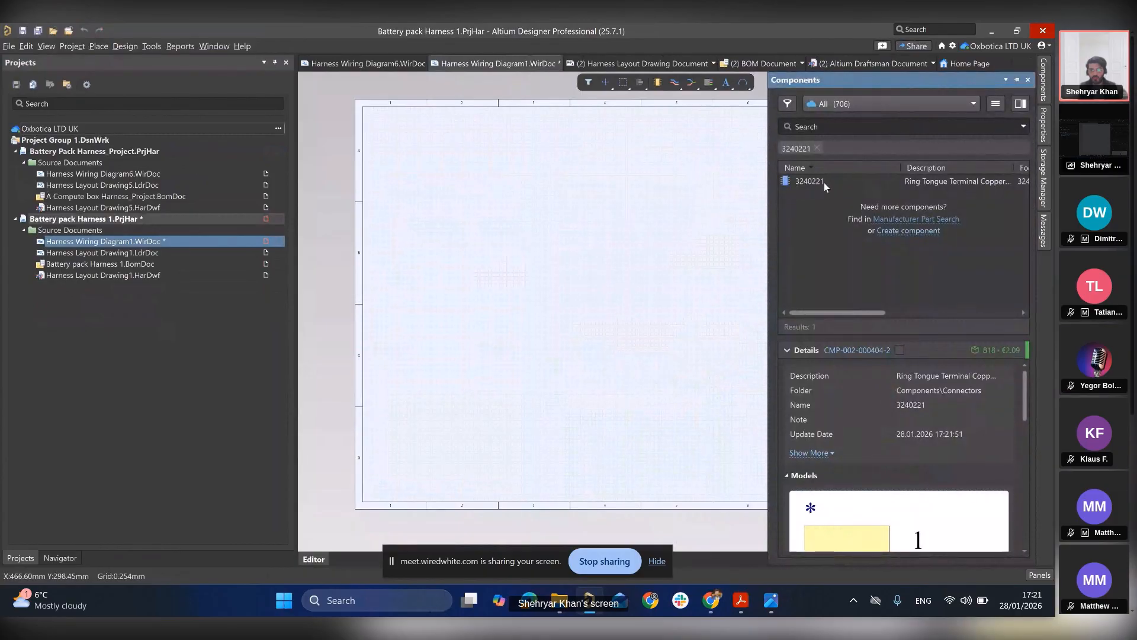
{"action": "left_click_drag", "start_coordinate": [824, 182], "coordinate": [505, 206]}
{"action": "left_click", "coordinate": [1044, 82]}
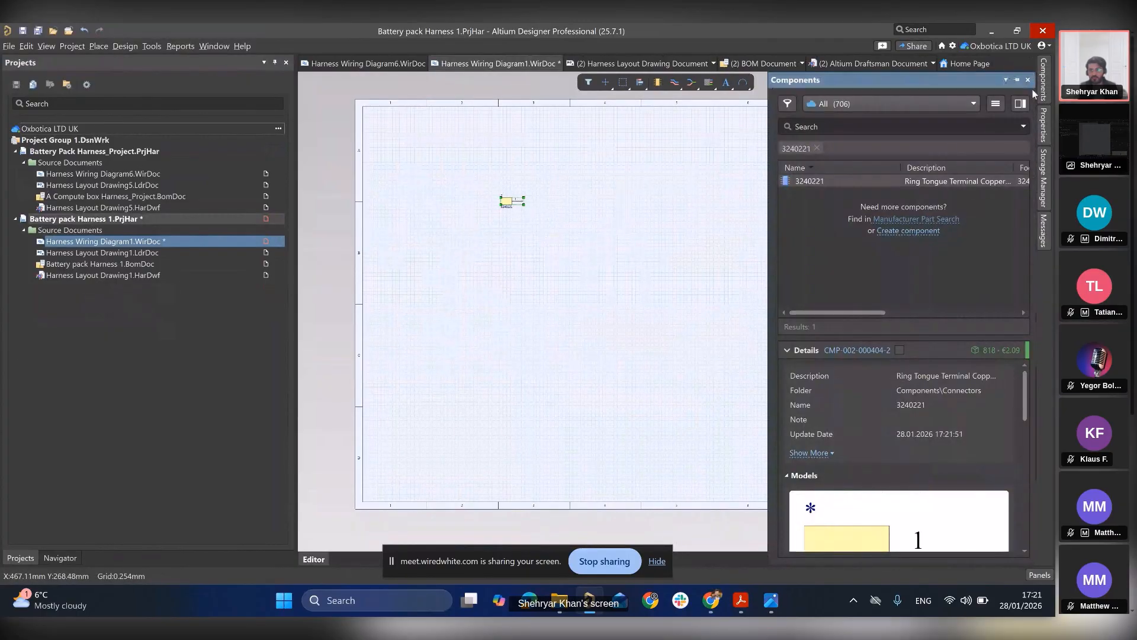
{"action": "left_click_drag", "start_coordinate": [824, 180], "coordinate": [487, 237]}
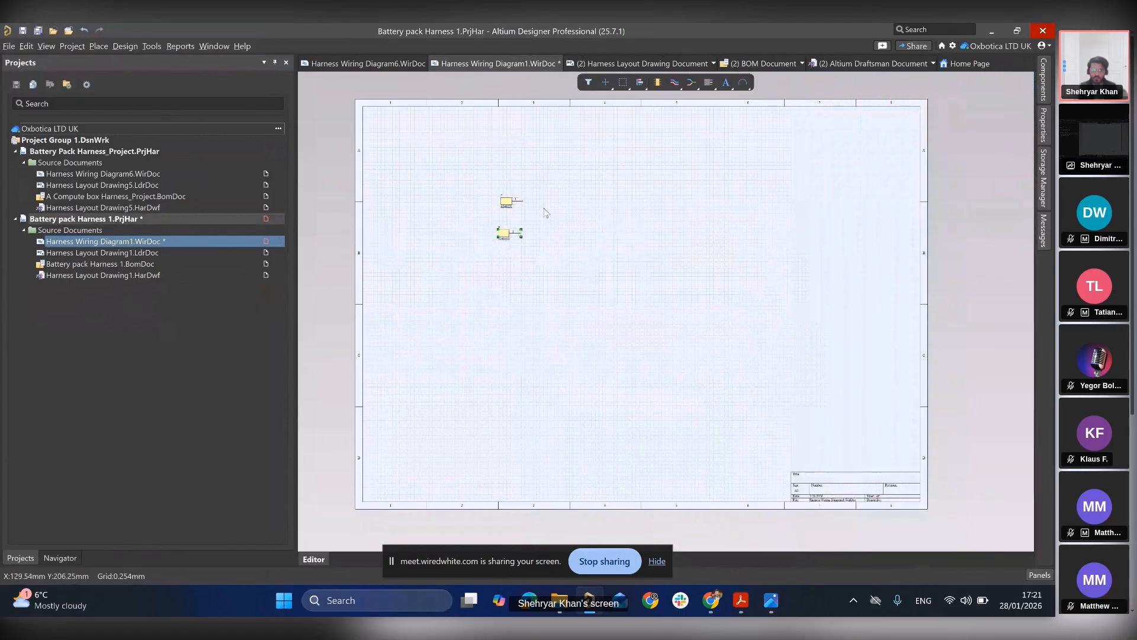
- Line up the second ring terminal under the first one and put its 3240221 label below the symbol
{"action": "scroll", "coordinate": [536, 207], "scroll_direction": "up", "scroll_amount": 3, "text": "ctrl"}
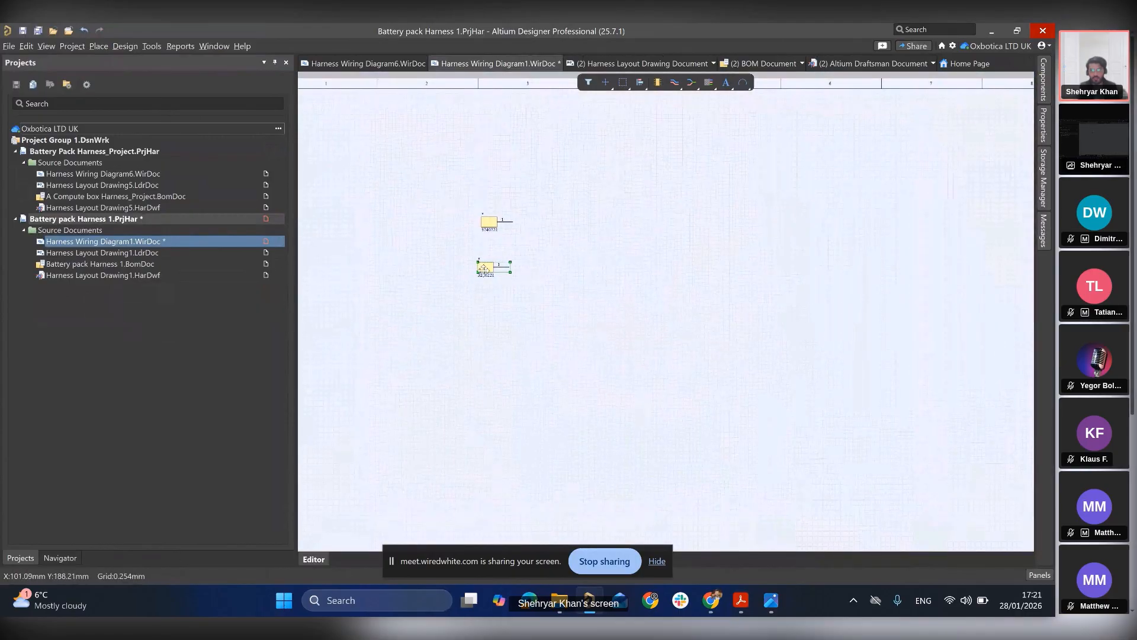
{"action": "left_click_drag", "start_coordinate": [486, 274], "coordinate": [499, 262]}
{"action": "scroll", "coordinate": [498, 262], "scroll_direction": "up", "scroll_amount": 3, "text": "ctrl"}
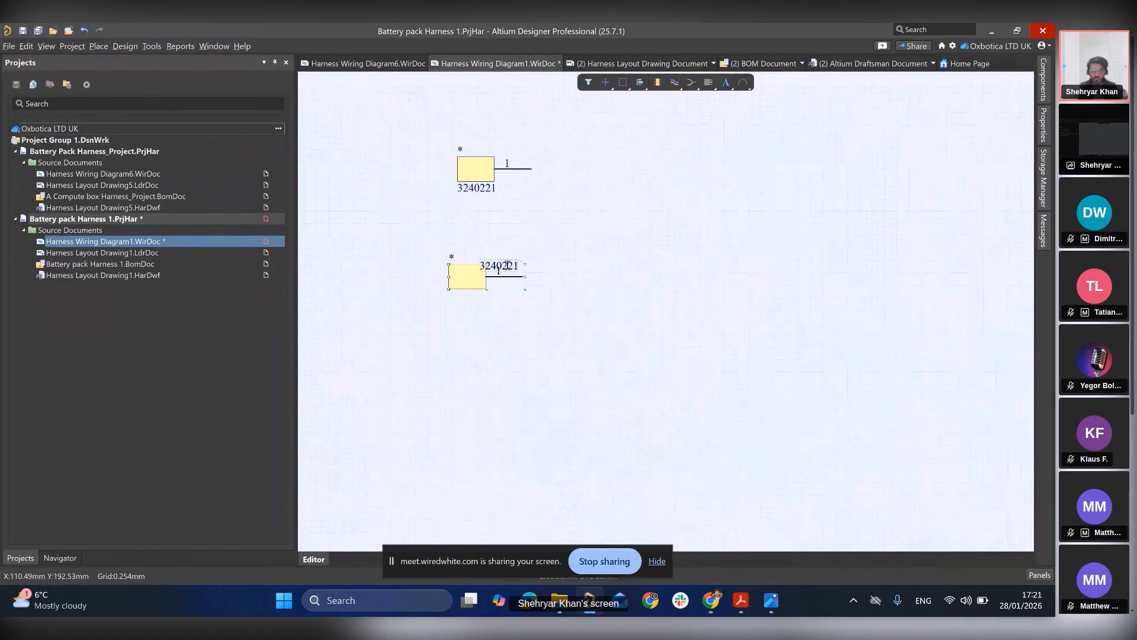
{"action": "left_click_drag", "start_coordinate": [508, 266], "coordinate": [473, 306]}
{"action": "left_click_drag", "start_coordinate": [526, 275], "coordinate": [537, 269]}
{"action": "middle_click_drag", "start_coordinate": [592, 277], "coordinate": [658, 286]}
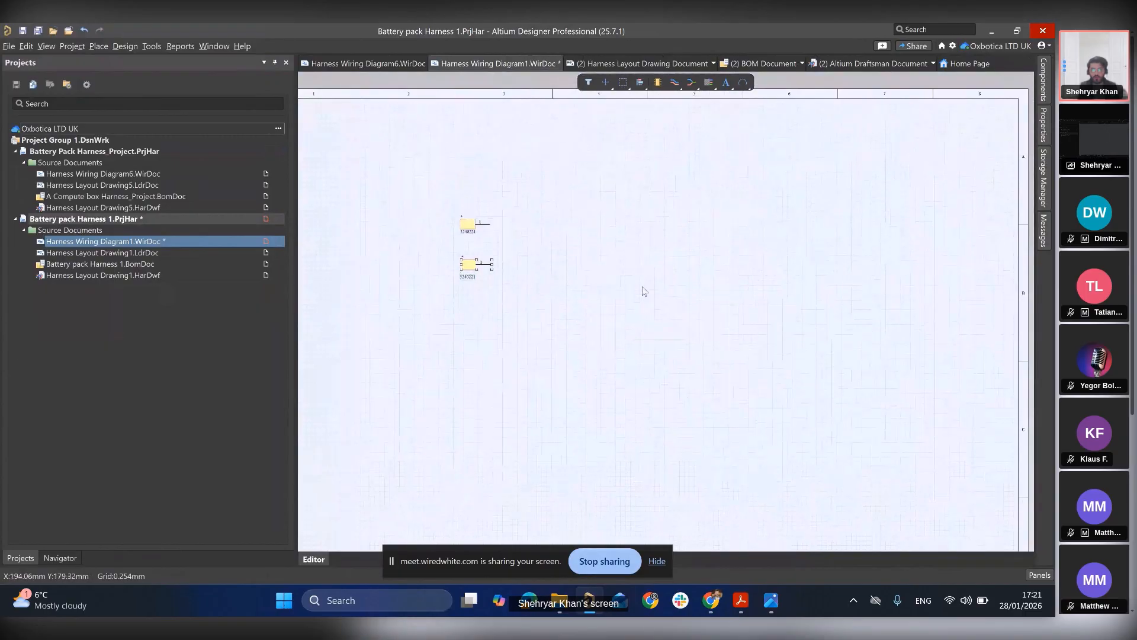
- Copy the second ring terminal and paste three copies below it to form a column of five
{"action": "middle_click_drag", "start_coordinate": [556, 341], "coordinate": [644, 376]}
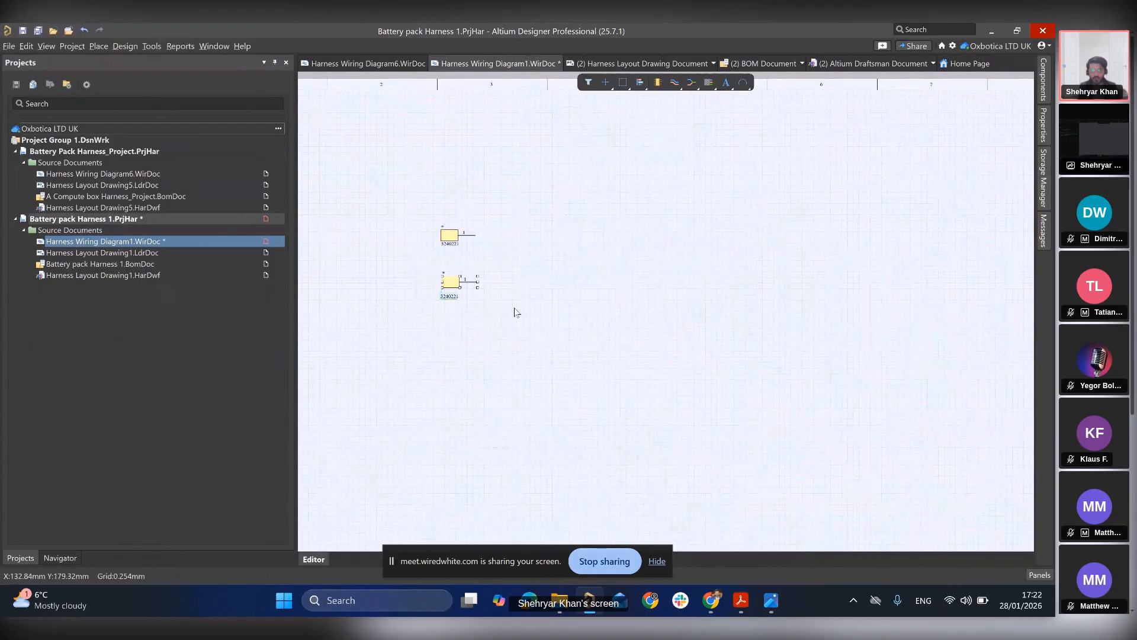
{"action": "left_click", "coordinate": [512, 414]}
{"action": "left_click", "coordinate": [451, 285]}
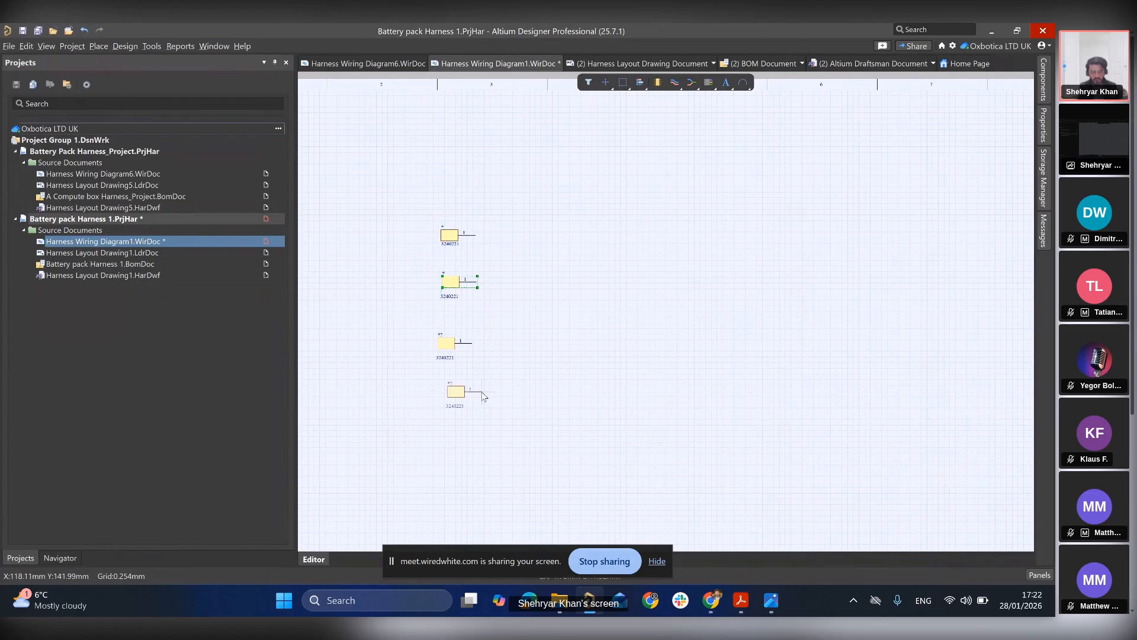
{"action": "left_click_drag", "start_coordinate": [483, 396], "coordinate": [475, 403]}
{"action": "key", "text": "ctrl+v"}
{"action": "left_click", "coordinate": [474, 448]}
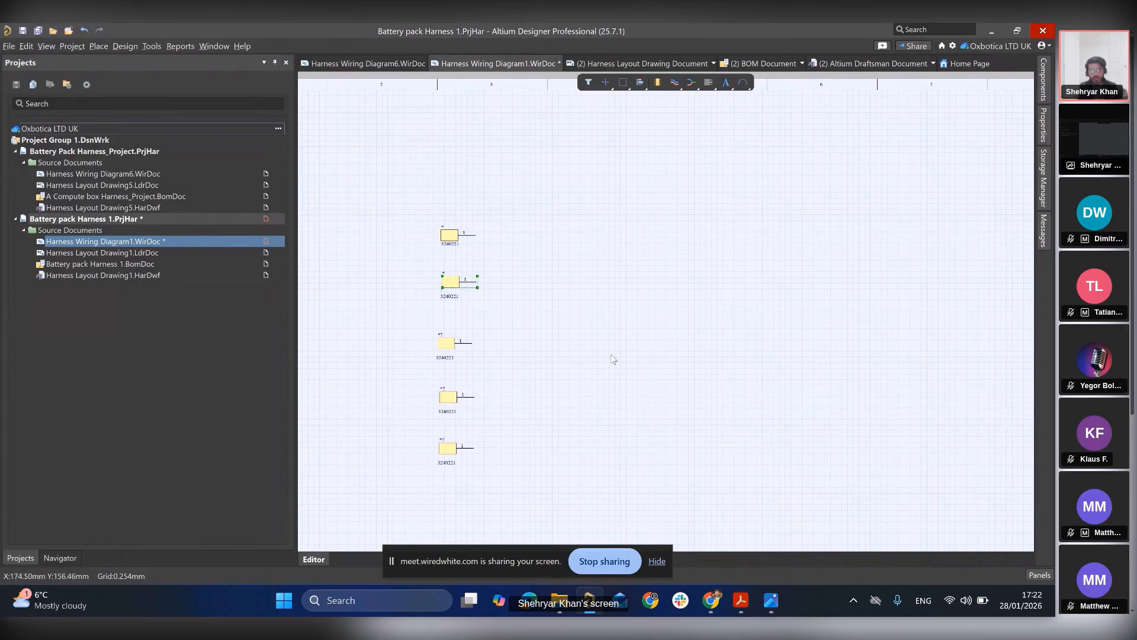
- Paste five more 3240221 ring terminals as a second column to the right of the first one
{"action": "key", "text": "ctrl+v"}
{"action": "left_click", "coordinate": [670, 232]}
{"action": "key", "text": "ctrl+v"}
{"action": "left_click", "coordinate": [672, 276]}
{"action": "key", "text": "ctrl+v"}
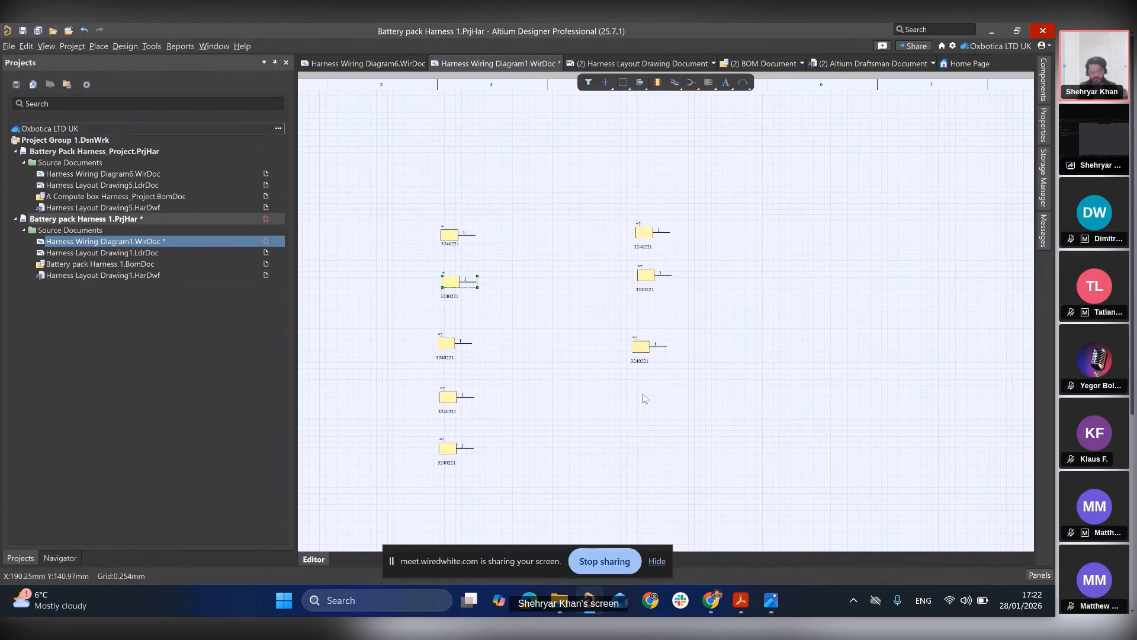
{"action": "left_click", "coordinate": [658, 395]}
{"action": "key", "text": "ctrl+v"}
{"action": "left_click", "coordinate": [666, 446]}
- Consult the battery pack rough layout planning page in Adobe Acrobat, then return to the wiring diagram in Altium Designer
{"action": "left_click", "coordinate": [739, 604]}
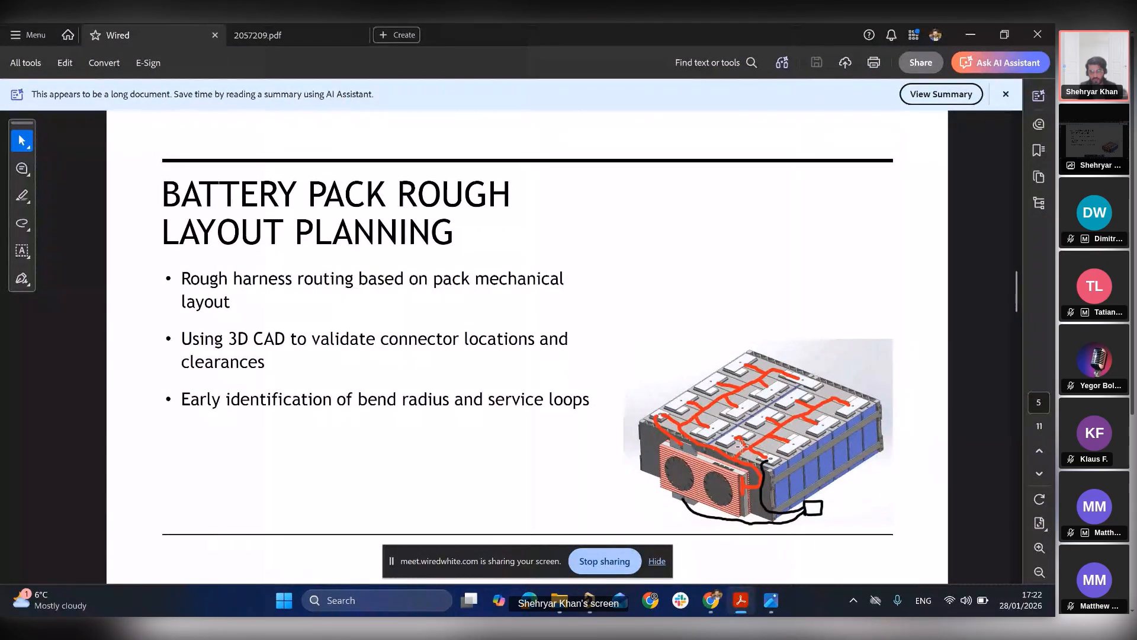
{"action": "left_click", "coordinate": [590, 600]}
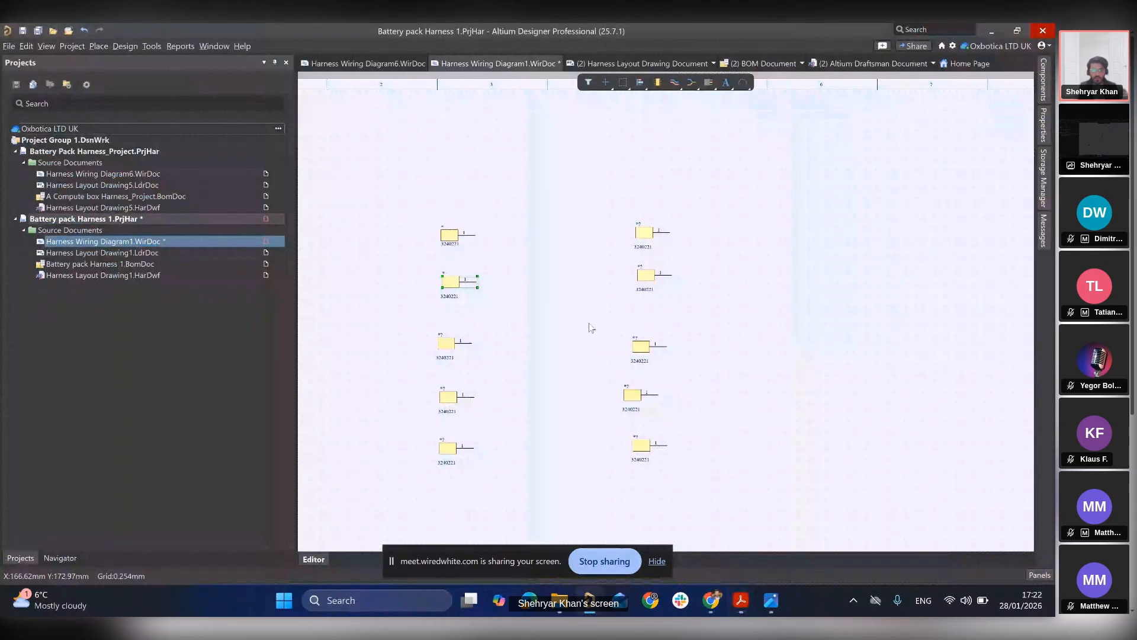
{"action": "scroll", "coordinate": [589, 322], "scroll_direction": "down", "scroll_amount": 2, "text": "ctrl"}
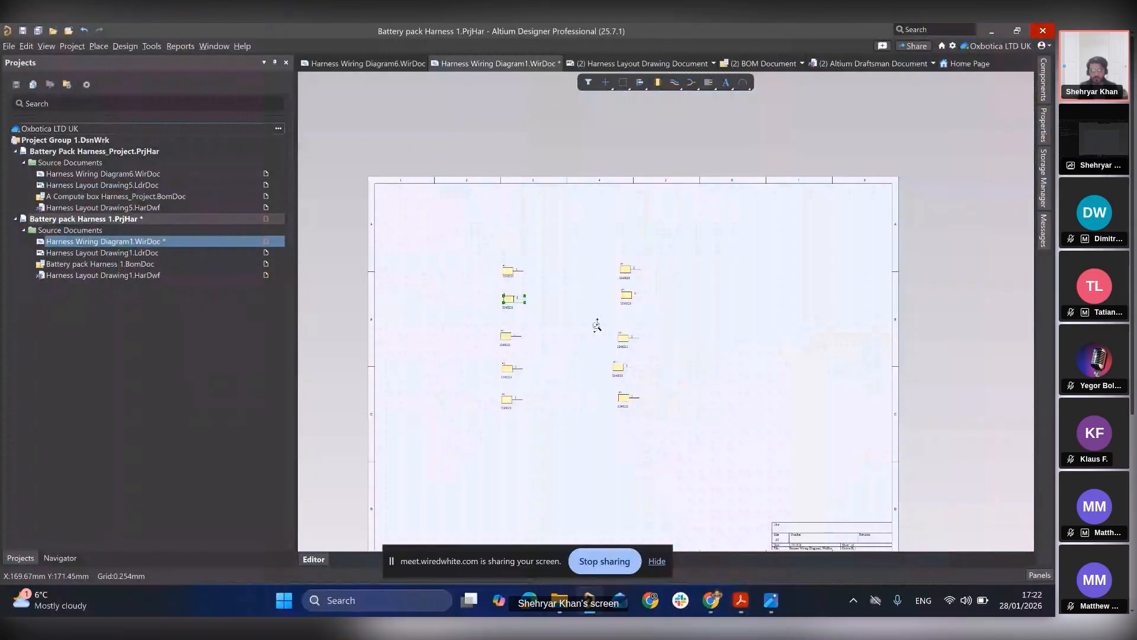
{"action": "scroll", "coordinate": [598, 324], "scroll_direction": "up", "scroll_amount": 2, "text": "ctrl"}
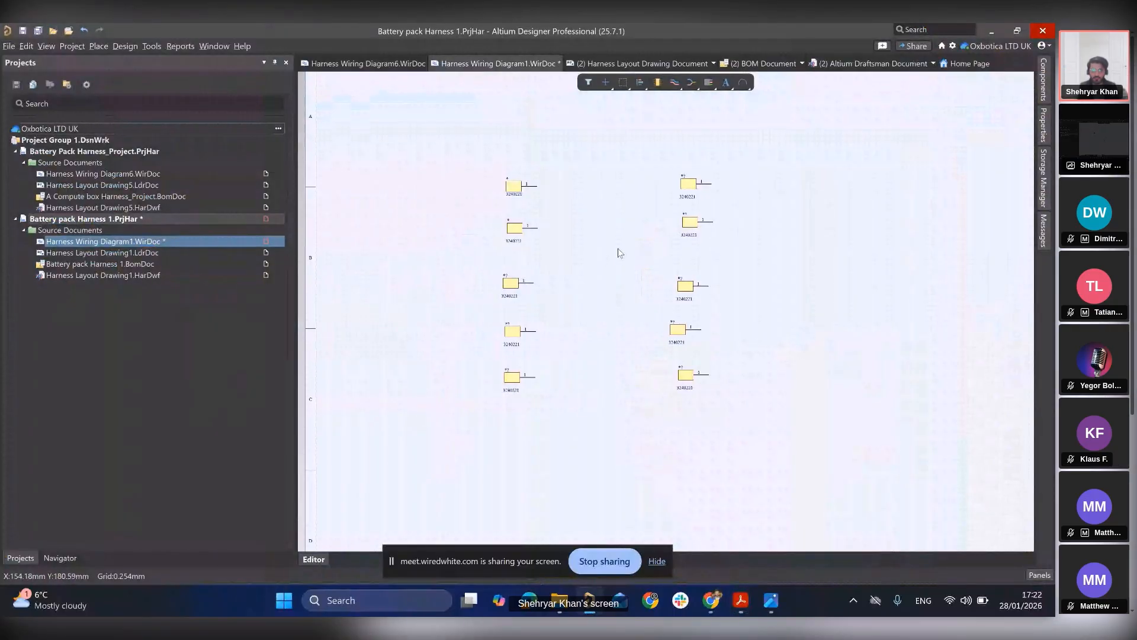
- Search the component library for "xh" and place the XHP-16 connector housing below the two ring terminal columns
{"action": "left_click", "coordinate": [1042, 83]}
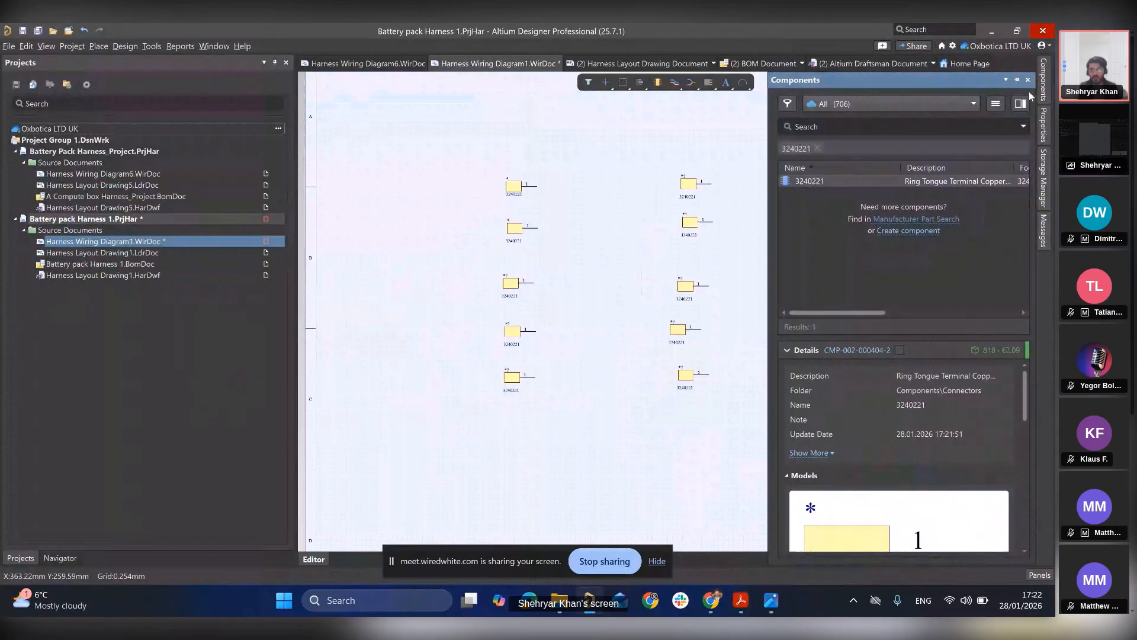
{"action": "left_click", "coordinate": [882, 126]}
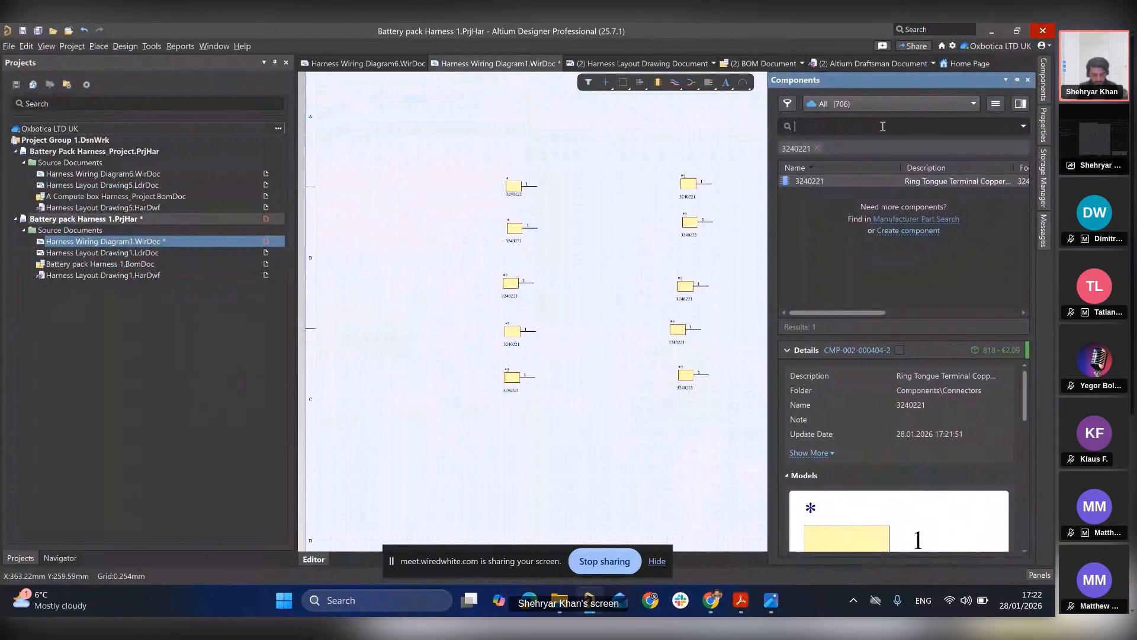
{"action": "type", "text": "xh"}
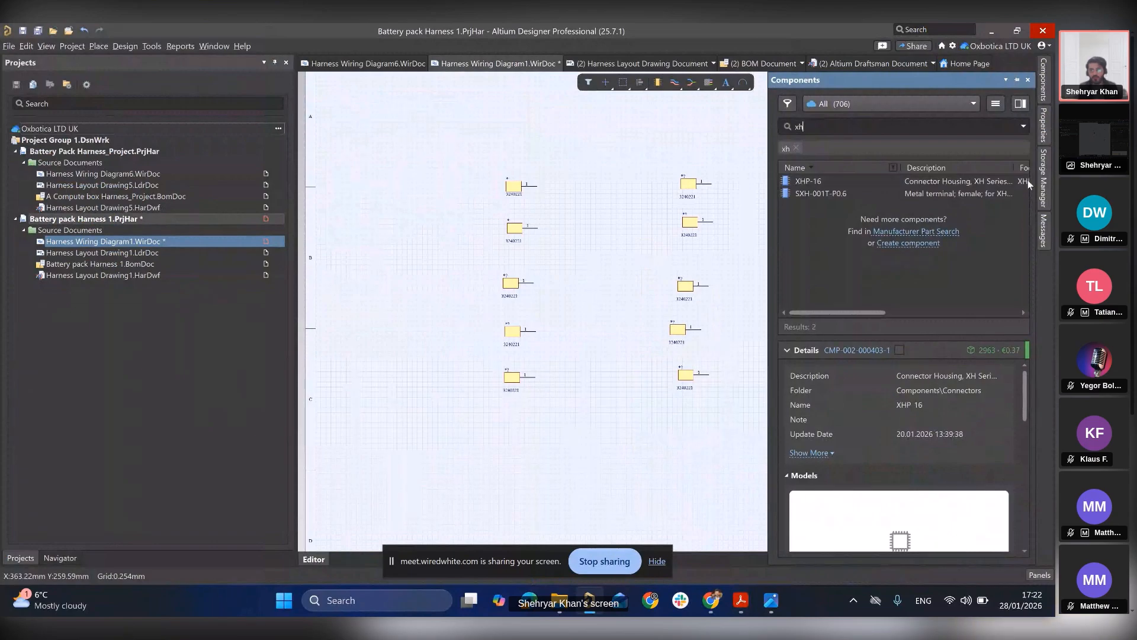
{"action": "left_click", "coordinate": [805, 182]}
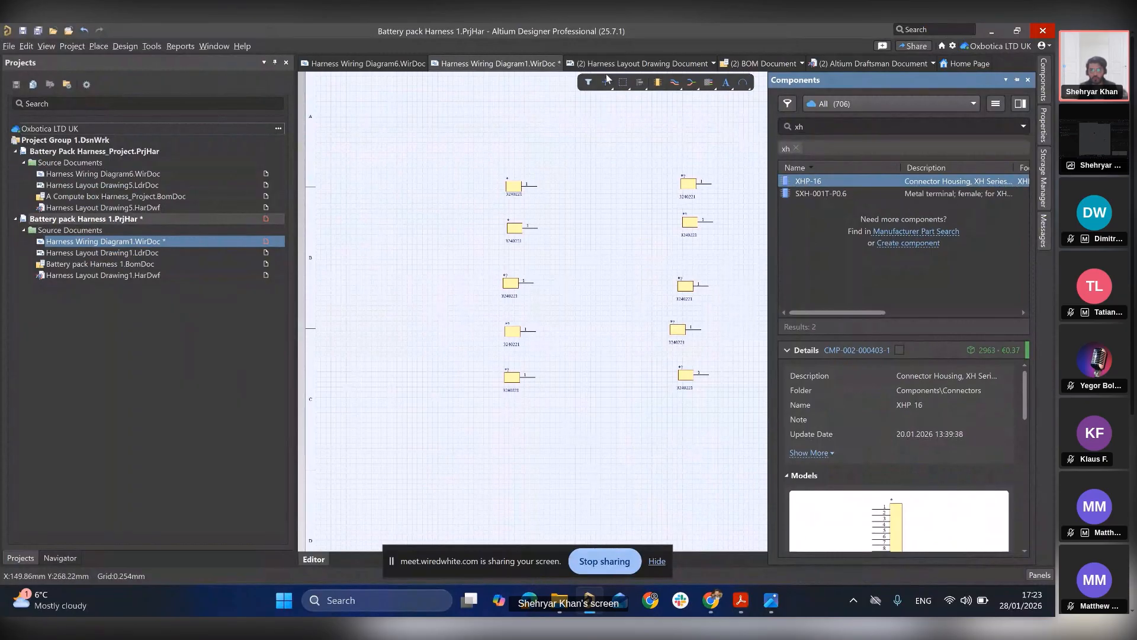
{"action": "right_click", "coordinate": [835, 183]}
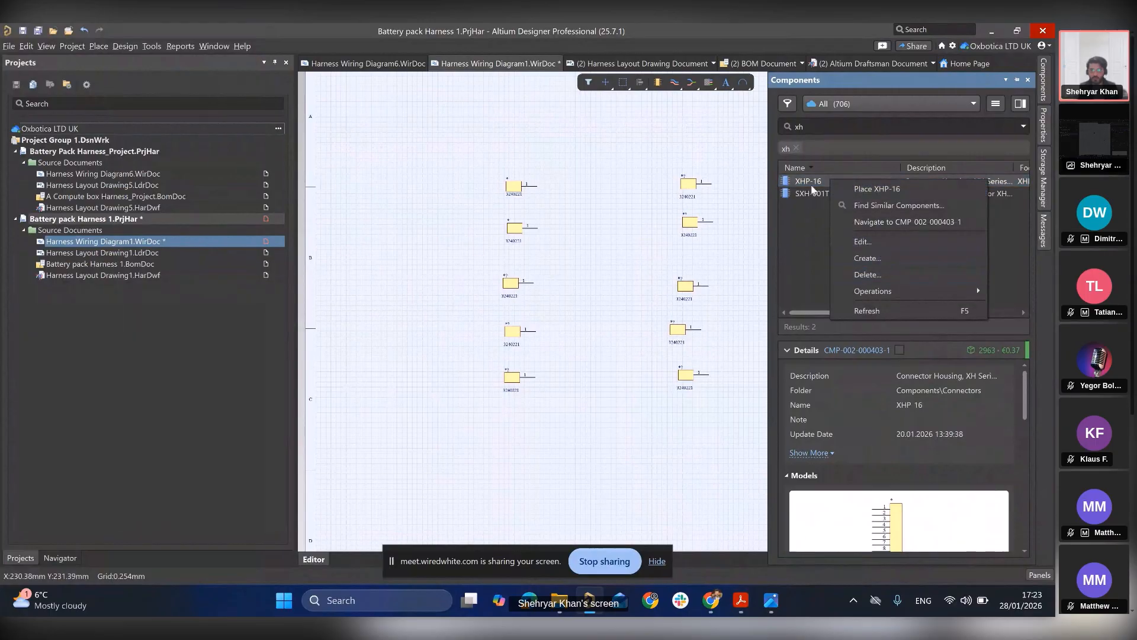
{"action": "left_click", "coordinate": [807, 257]}
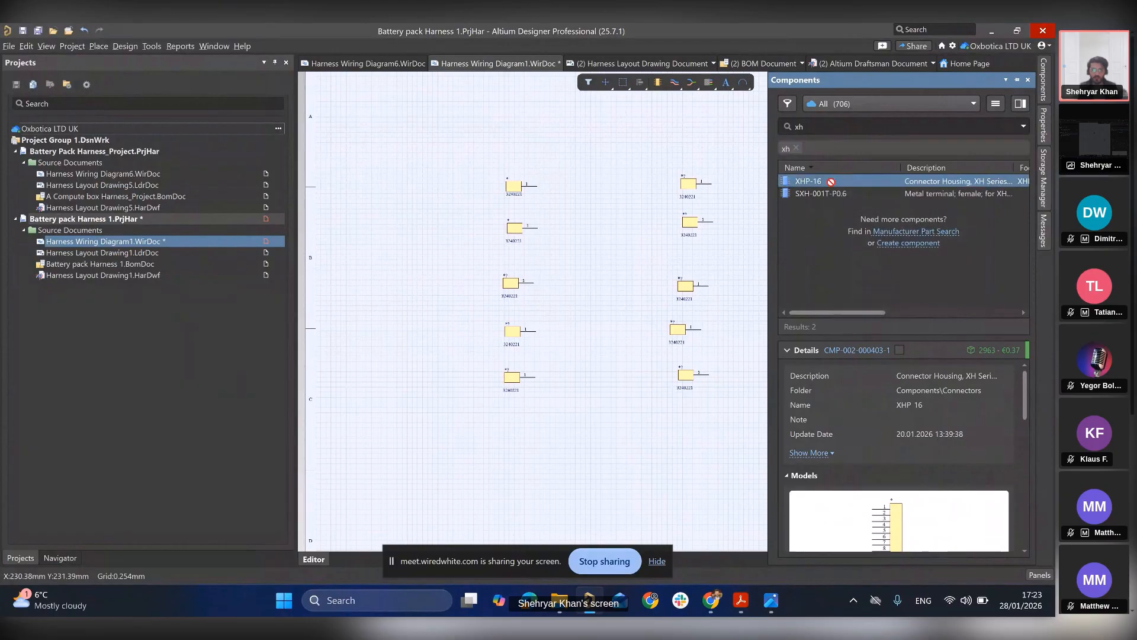
{"action": "left_click_drag", "start_coordinate": [817, 189], "coordinate": [609, 450]}
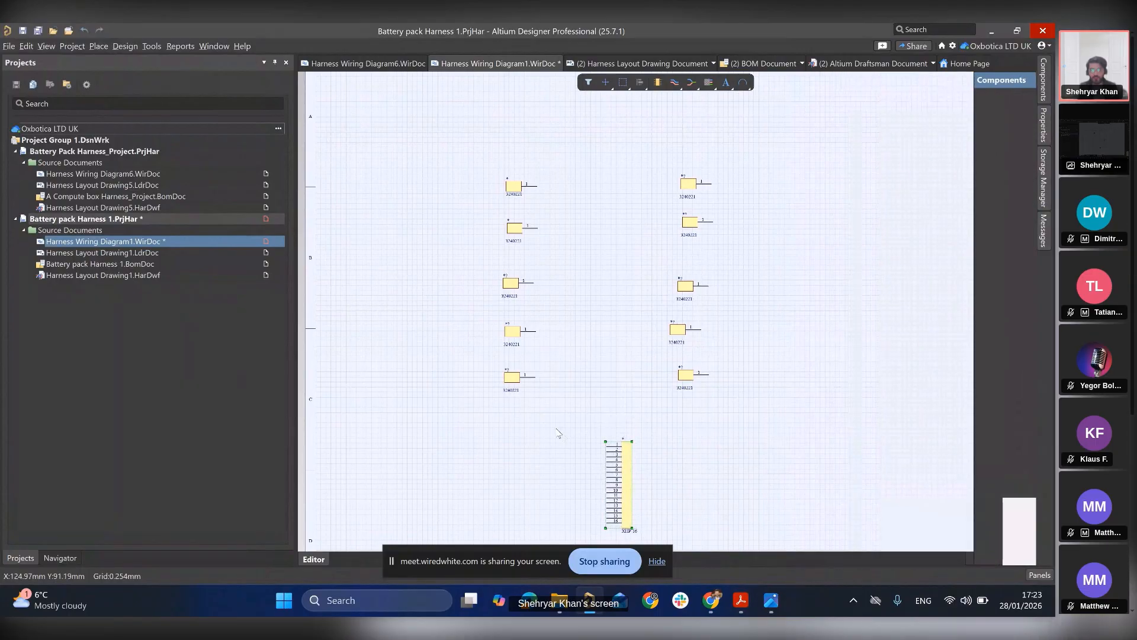
- Rotate the XHP-16 connector 180 degrees so its pins face right and position it below and between the ring terminal columns
{"action": "scroll", "coordinate": [583, 436], "scroll_direction": "down", "scroll_amount": 1, "text": "ctrl"}
{"action": "right_click_drag", "start_coordinate": [663, 413], "coordinate": [635, 327]}
{"action": "scroll", "coordinate": [630, 310], "scroll_direction": "down", "scroll_amount": 2, "text": "ctrl"}
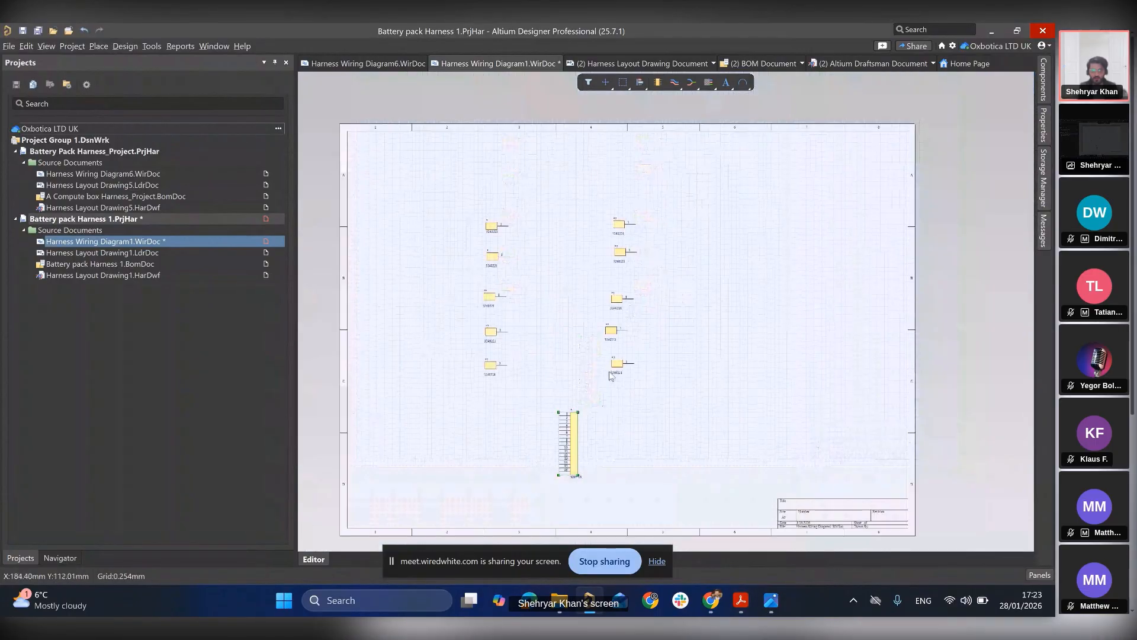
{"action": "scroll", "coordinate": [519, 456], "scroll_direction": "up", "scroll_amount": 2, "text": "ctrl"}
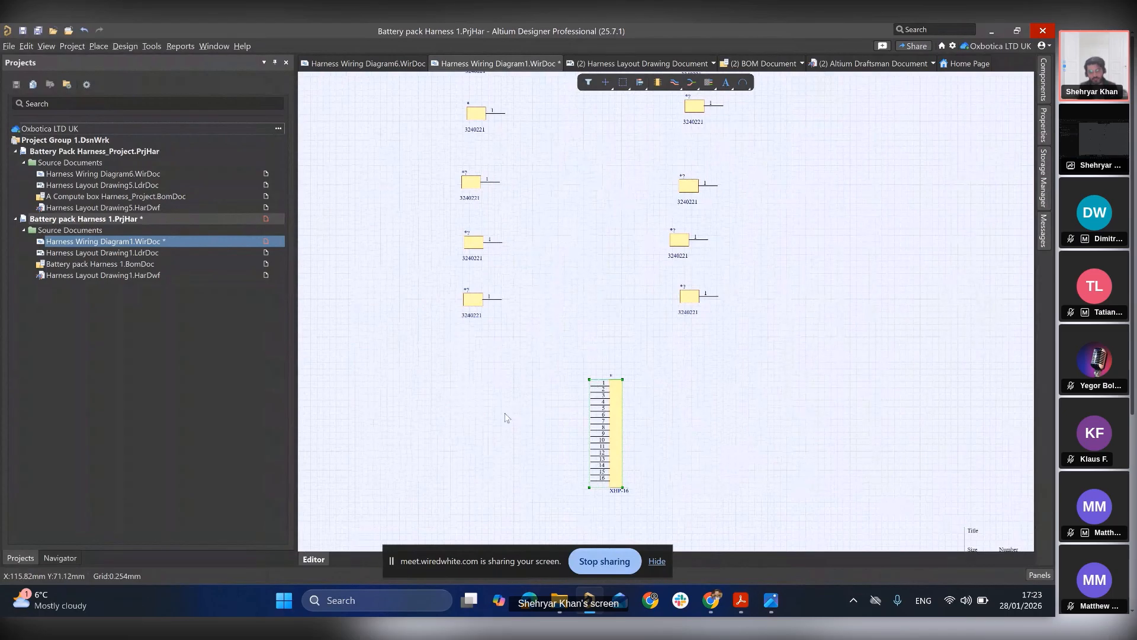
{"action": "left_click_drag", "start_coordinate": [596, 404], "coordinate": [683, 388]}
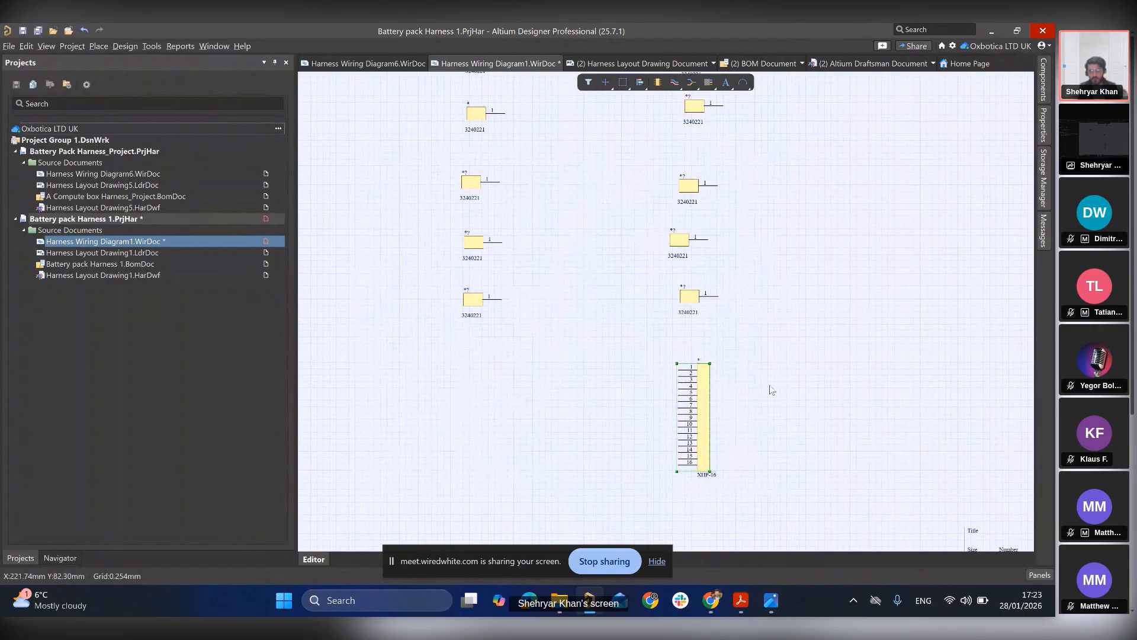
{"action": "left_click", "coordinate": [705, 388]}
{"action": "left_click", "coordinate": [703, 391]}
{"action": "key", "text": "space"}
{"action": "key", "text": "space"}
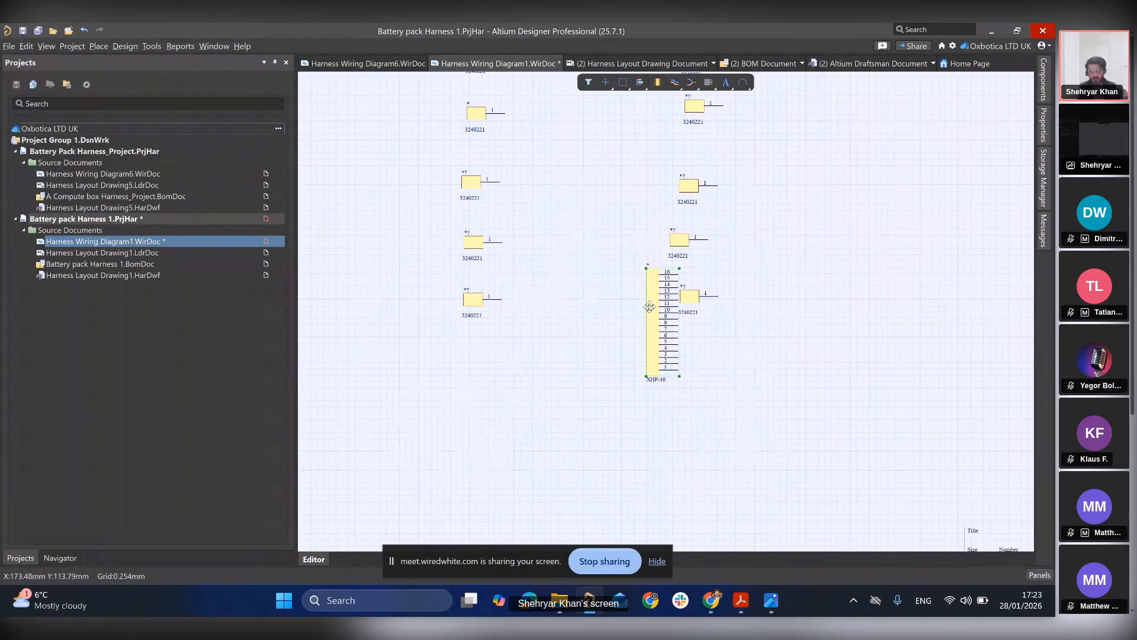
{"action": "left_click_drag", "start_coordinate": [674, 307], "coordinate": [644, 414]}
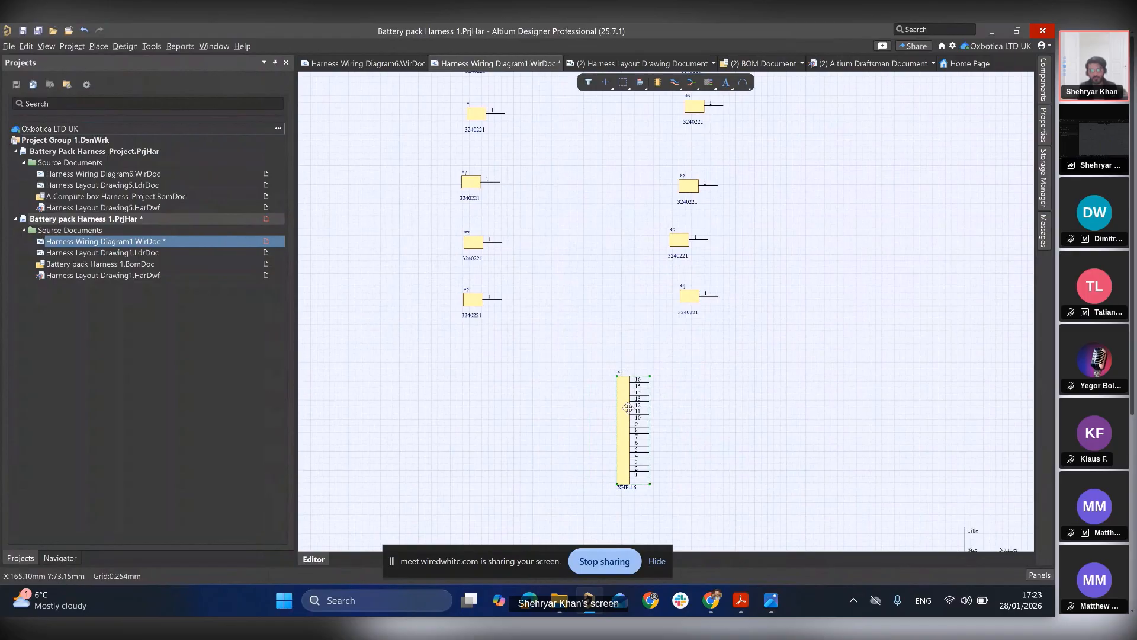
- Try the XHP-16 connector in other orientations, then return its pins to facing right
{"action": "key", "text": "space"}
{"action": "key", "text": "space"}
{"action": "key", "text": "space"}
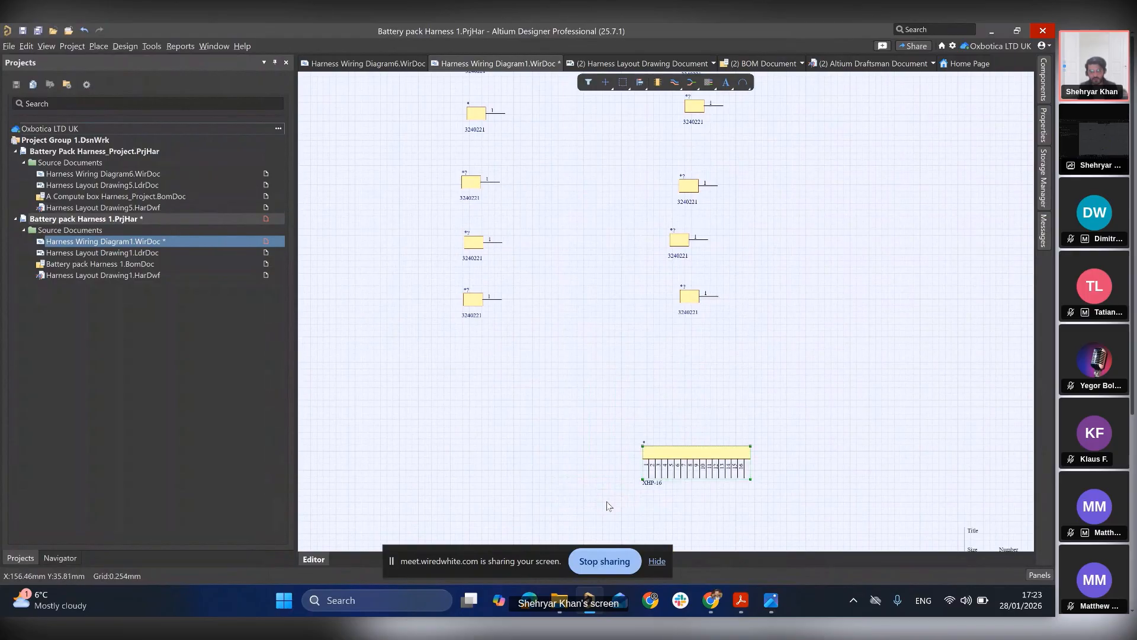
{"action": "key", "text": "space"}
{"action": "key", "text": "space"}
{"action": "key", "text": "space"}
{"action": "key", "text": "space"}
{"action": "key", "text": "space"}
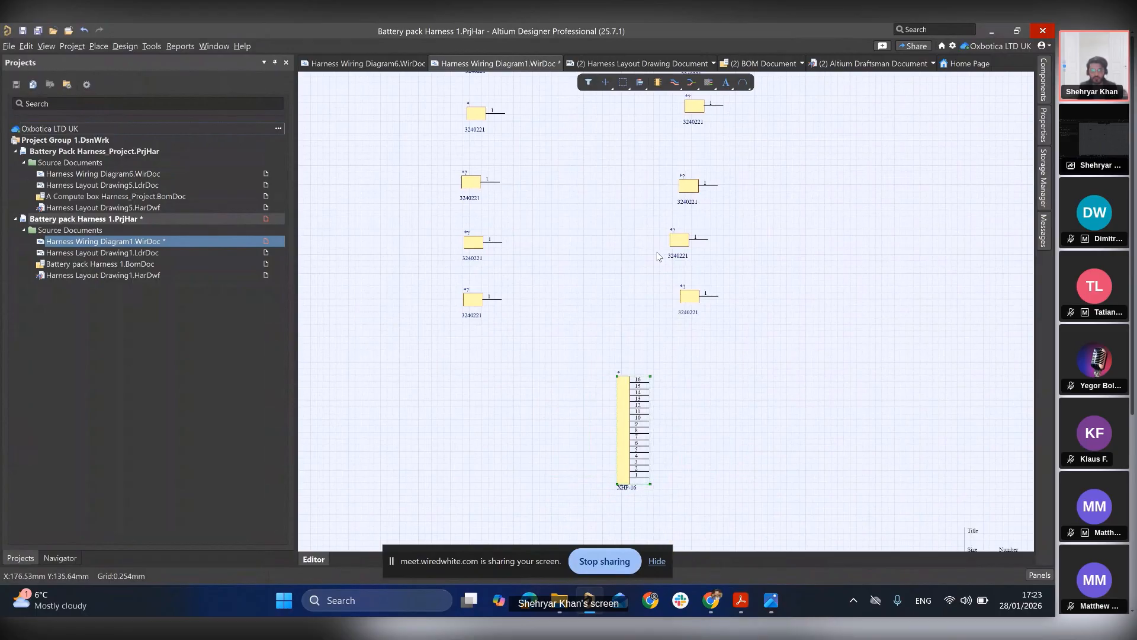
- Shift the XHP-16 connector slightly and move both ring terminal columns up toward the sheet's upper border
{"action": "scroll", "coordinate": [657, 255], "scroll_direction": "down", "scroll_amount": 2, "text": "ctrl"}
{"action": "right_click_drag", "start_coordinate": [658, 255], "coordinate": [611, 333]}
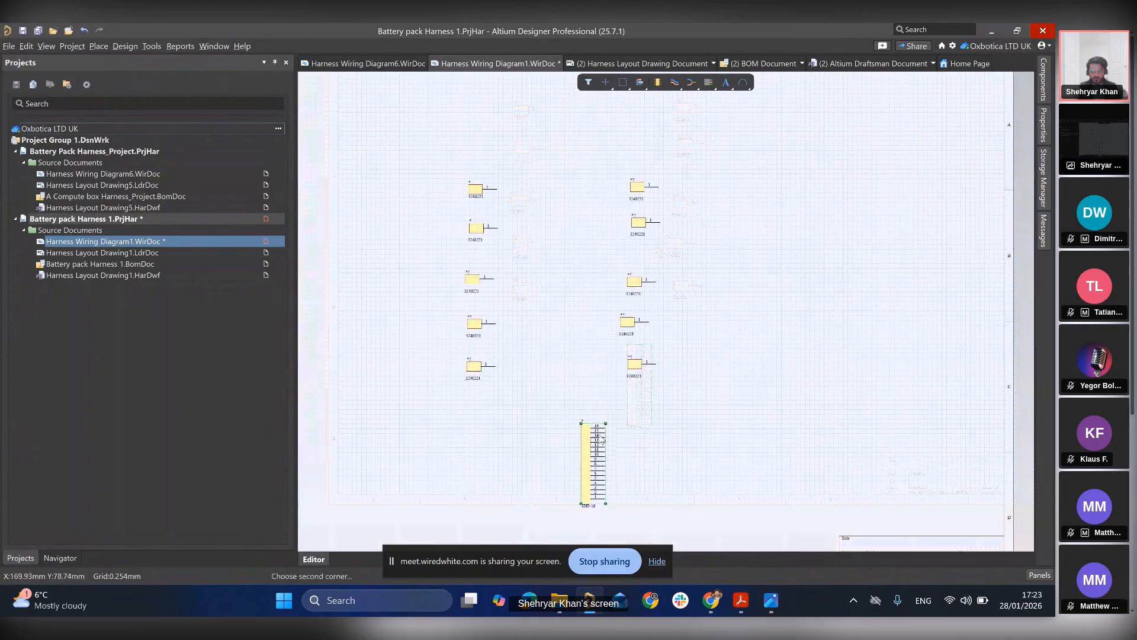
{"action": "mouse_move", "coordinate": [618, 423]}
{"action": "left_mouse_down"}
{"action": "mouse_move", "coordinate": [605, 424]}
{"action": "mouse_move", "coordinate": [620, 407]}
{"action": "left_mouse_up"}
{"action": "left_click_drag", "start_coordinate": [538, 456], "coordinate": [473, 194]}
{"action": "left_click_drag", "start_coordinate": [534, 401], "coordinate": [408, 132]}
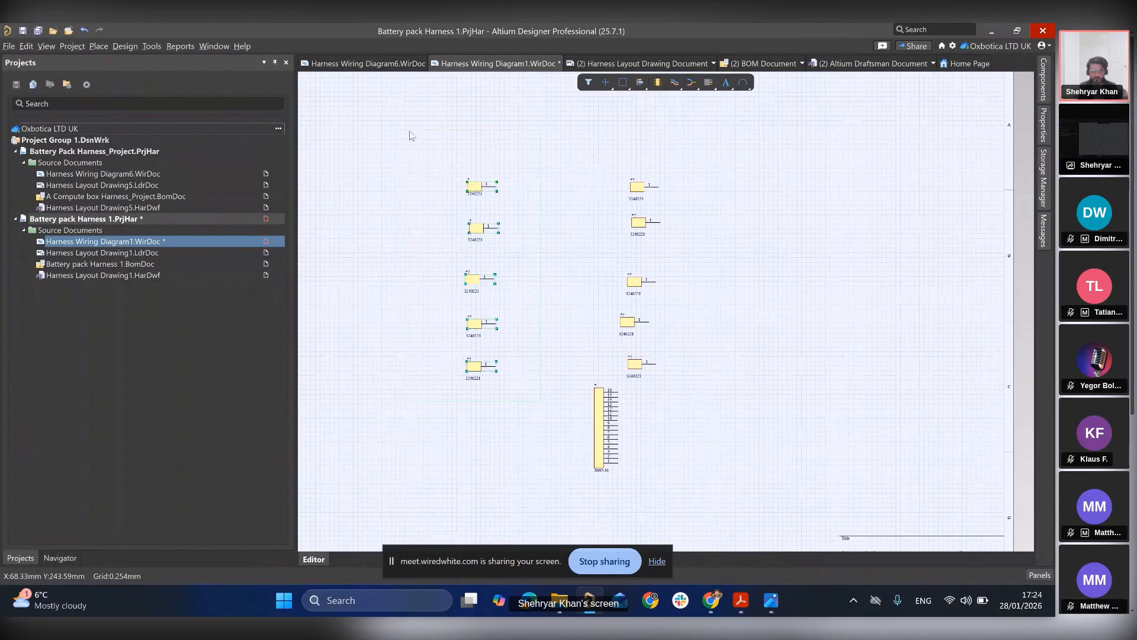
{"action": "left_click_drag", "start_coordinate": [468, 192], "coordinate": [491, 121]}
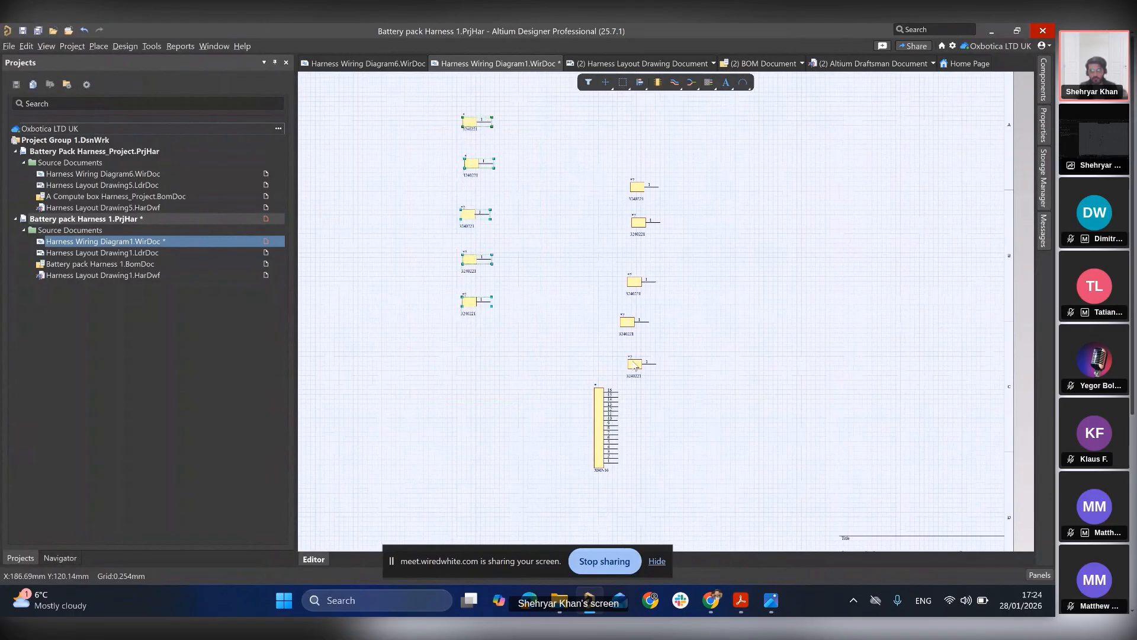
{"action": "left_click_drag", "start_coordinate": [680, 386], "coordinate": [618, 144]}
{"action": "left_click_drag", "start_coordinate": [636, 188], "coordinate": [644, 120]}
{"action": "left_click", "coordinate": [561, 211]}
{"action": "scroll", "coordinate": [594, 129], "scroll_direction": "up", "scroll_amount": 3, "text": "ctrl"}
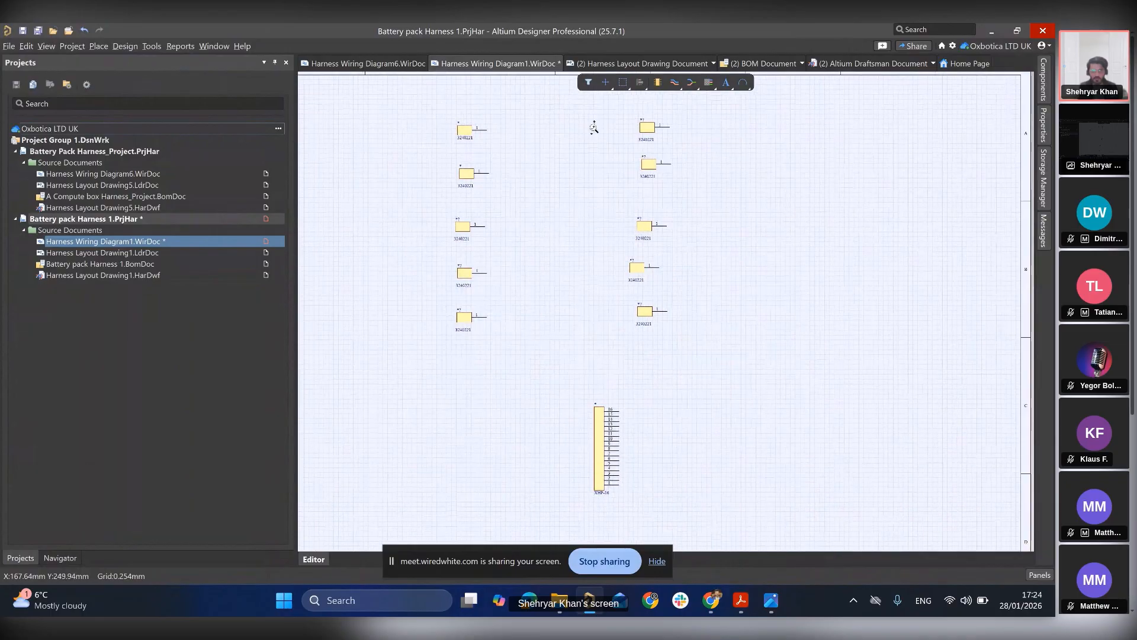
- Rotate the top two ring terminals of the right column 180 degrees so their pins face left, and realign them
{"action": "right_click_drag", "start_coordinate": [595, 130], "coordinate": [614, 185]}
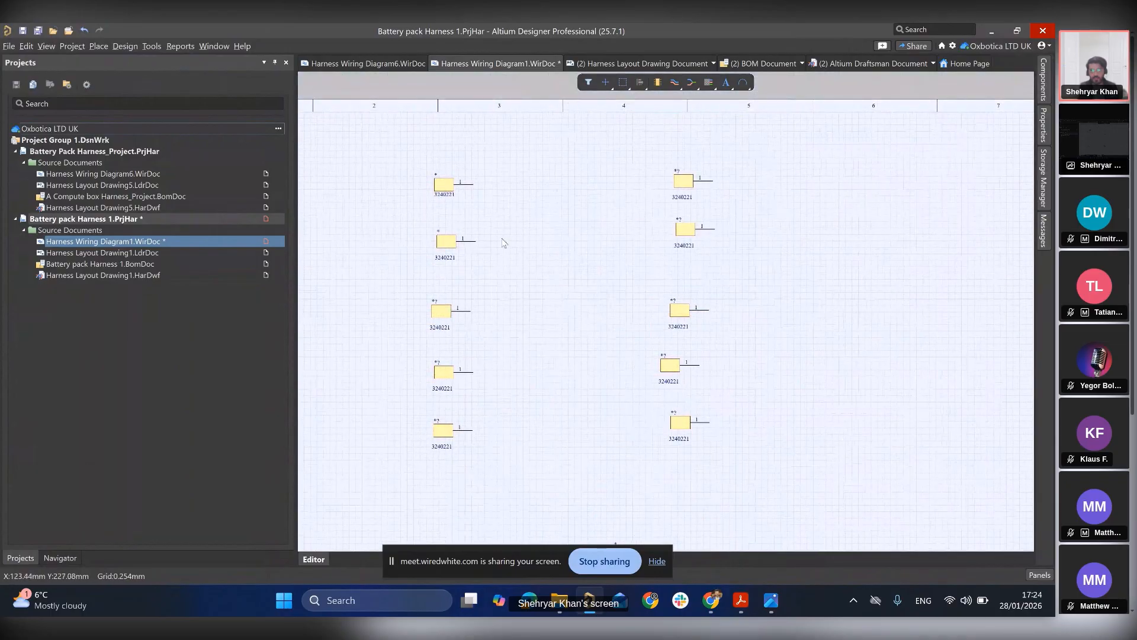
{"action": "left_click", "coordinate": [683, 180]}
{"action": "key", "text": "space"}
{"action": "key", "text": "space"}
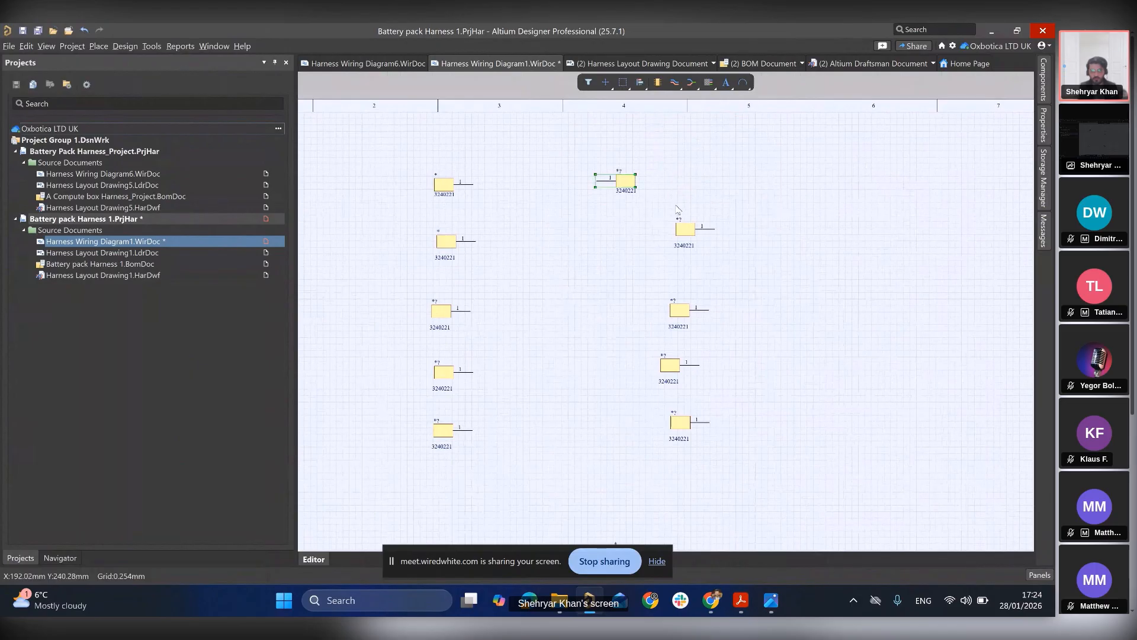
{"action": "left_click_drag", "start_coordinate": [597, 181], "coordinate": [642, 181]}
{"action": "left_click", "coordinate": [682, 233]}
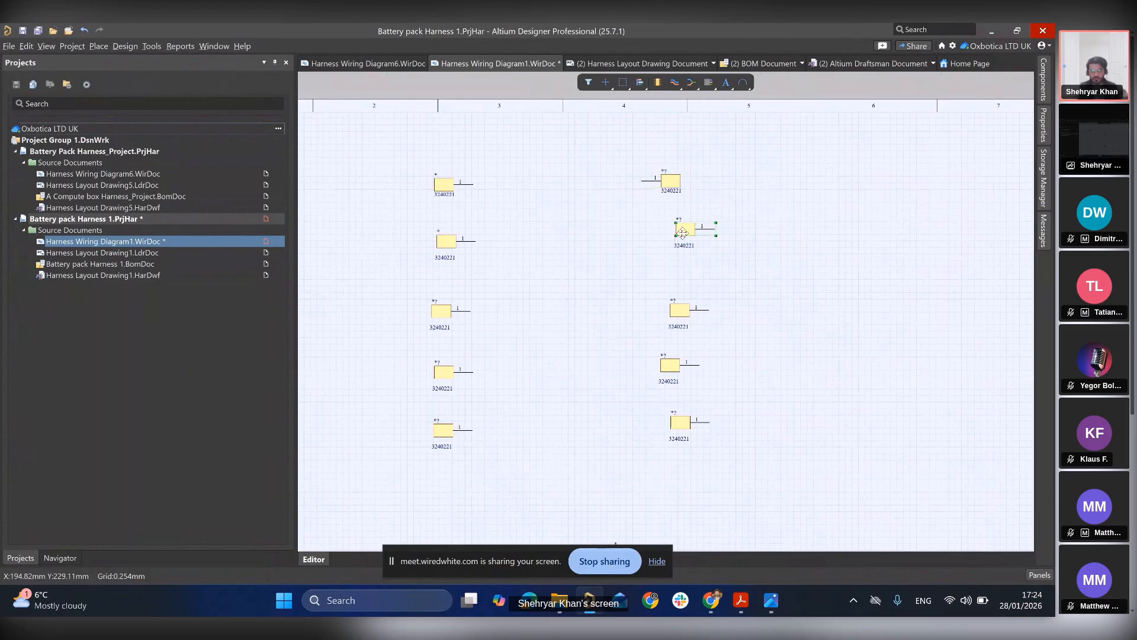
{"action": "key", "text": "space"}
{"action": "key", "text": "space"}
{"action": "left_click_drag", "start_coordinate": [626, 231], "coordinate": [671, 238]}
- Rotate the remaining three ring terminals of the right column 180 degrees and line them up with the upper two
{"action": "key", "text": "space"}
{"action": "left_click_drag", "start_coordinate": [684, 317], "coordinate": [655, 307]}
{"action": "key", "text": "space"}
{"action": "left_click", "coordinate": [664, 366]}
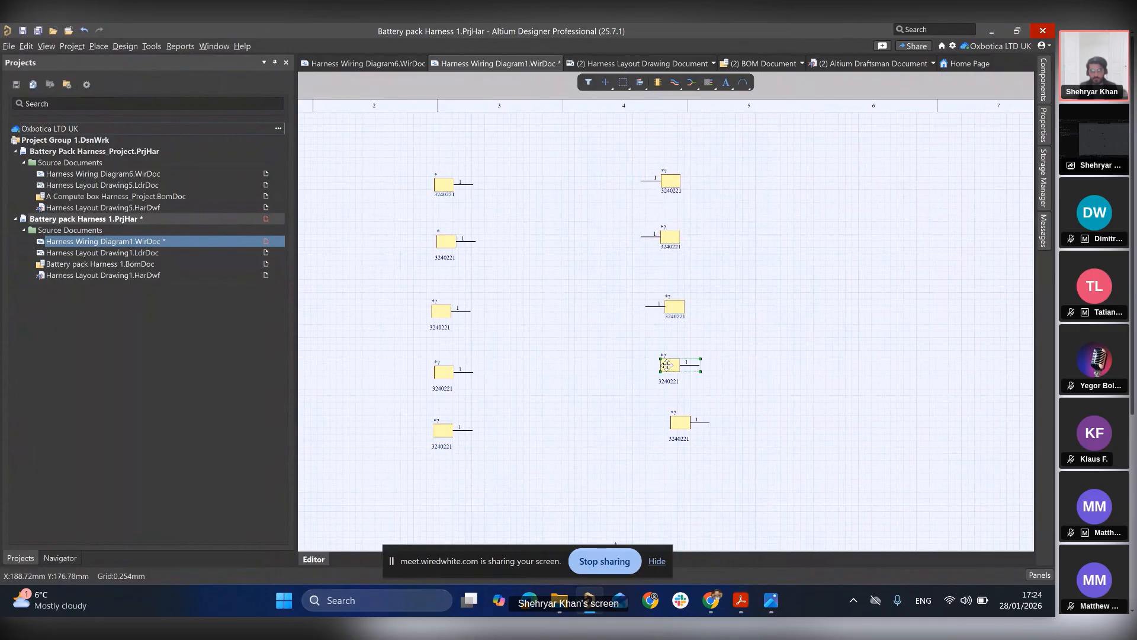
{"action": "key", "text": "space"}
{"action": "key", "text": "space"}
{"action": "left_click_drag", "start_coordinate": [618, 366], "coordinate": [684, 373]}
{"action": "left_click", "coordinate": [680, 425]}
{"action": "key", "text": "space"}
{"action": "key", "text": "space"}
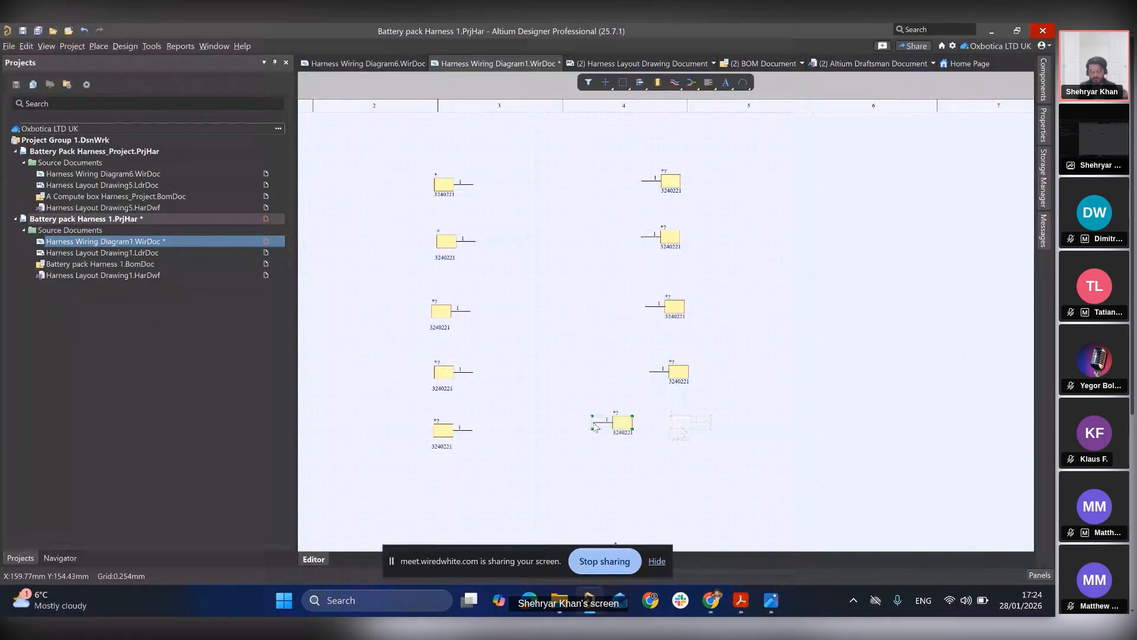
{"action": "left_click_drag", "start_coordinate": [621, 425], "coordinate": [657, 436]}
- Place the XHP-16 connector far to the right of the ring terminal columns and rotate it so its pins face left
{"action": "scroll", "coordinate": [578, 381], "scroll_direction": "down", "scroll_amount": 2, "text": "ctrl"}
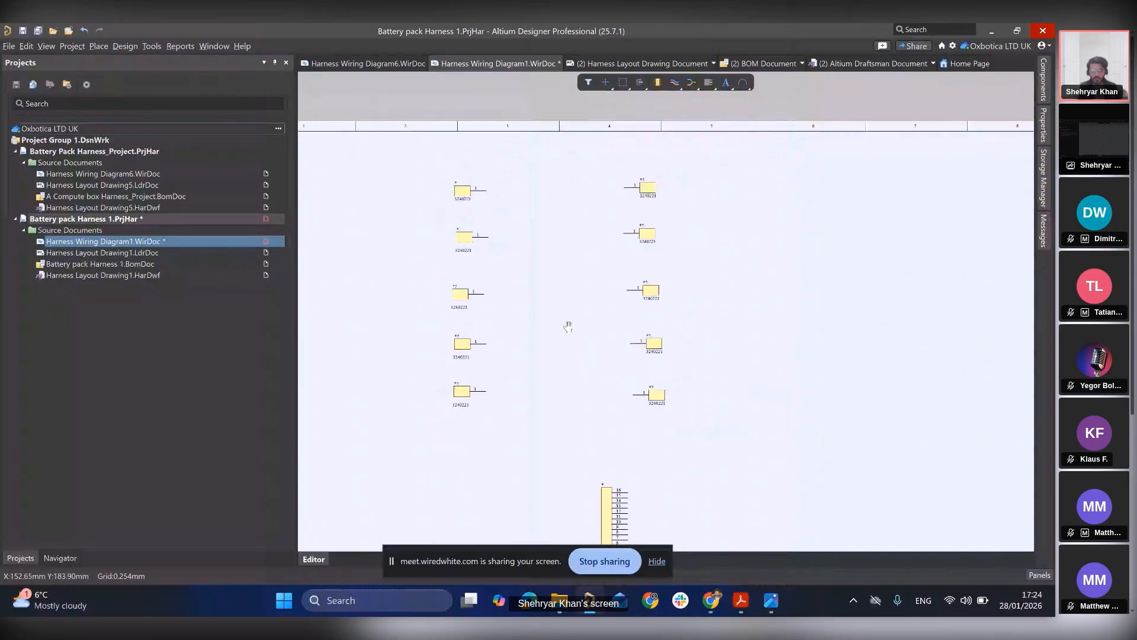
{"action": "right_click_drag", "start_coordinate": [531, 311], "coordinate": [582, 333]}
{"action": "scroll", "coordinate": [646, 414], "scroll_direction": "down", "scroll_amount": 4, "text": "ctrl"}
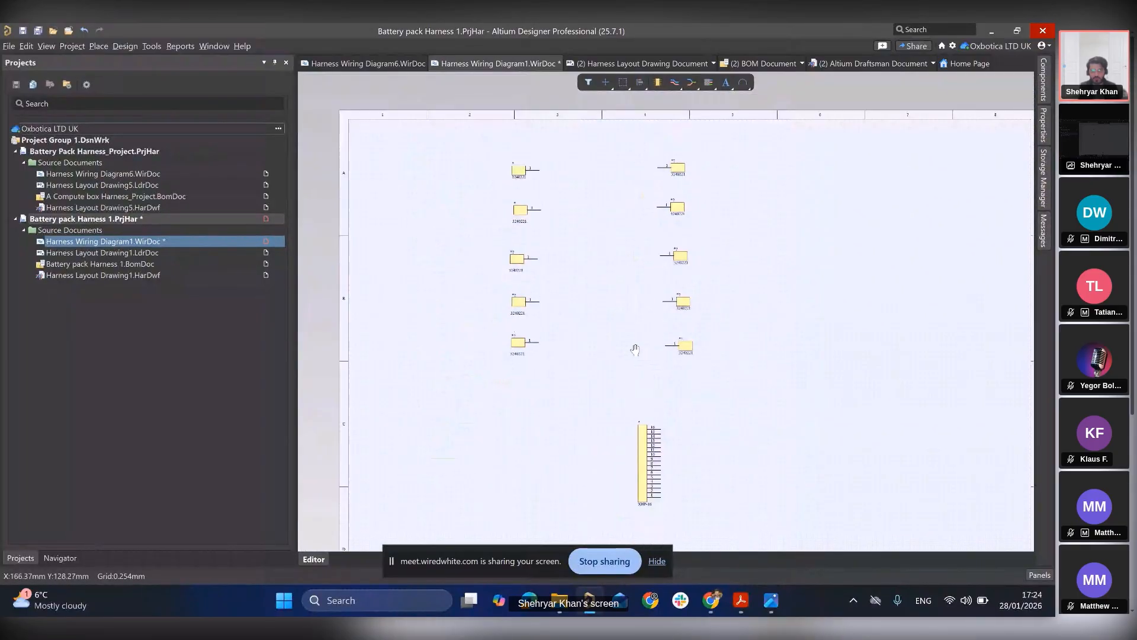
{"action": "scroll", "coordinate": [625, 318], "scroll_direction": "up", "scroll_amount": 2, "text": "ctrl"}
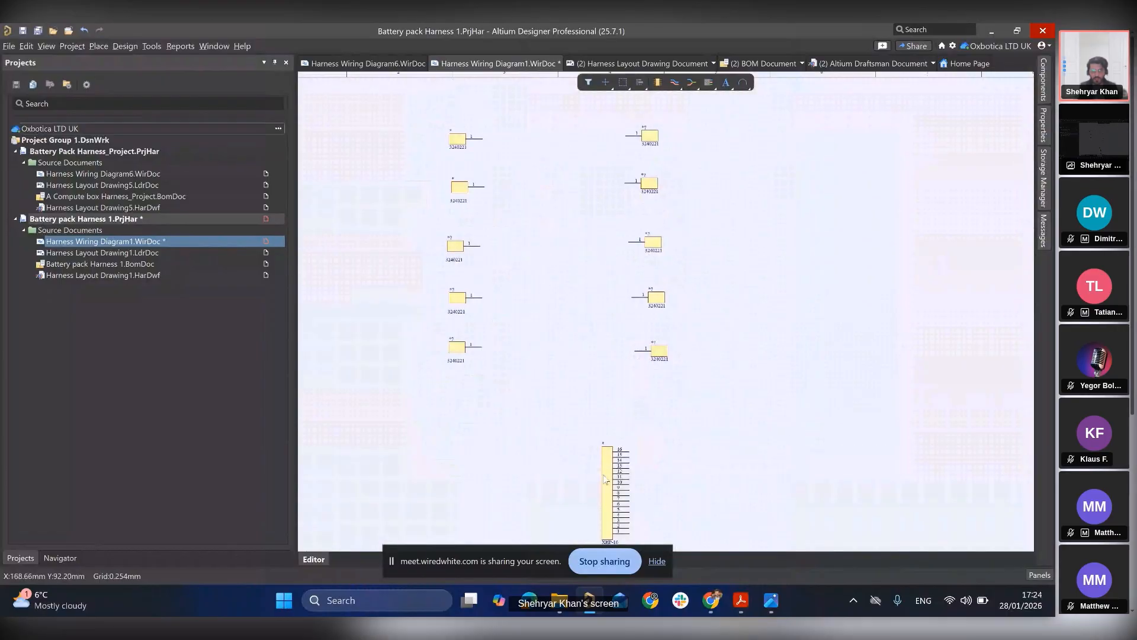
{"action": "left_click_drag", "start_coordinate": [604, 478], "coordinate": [568, 460]}
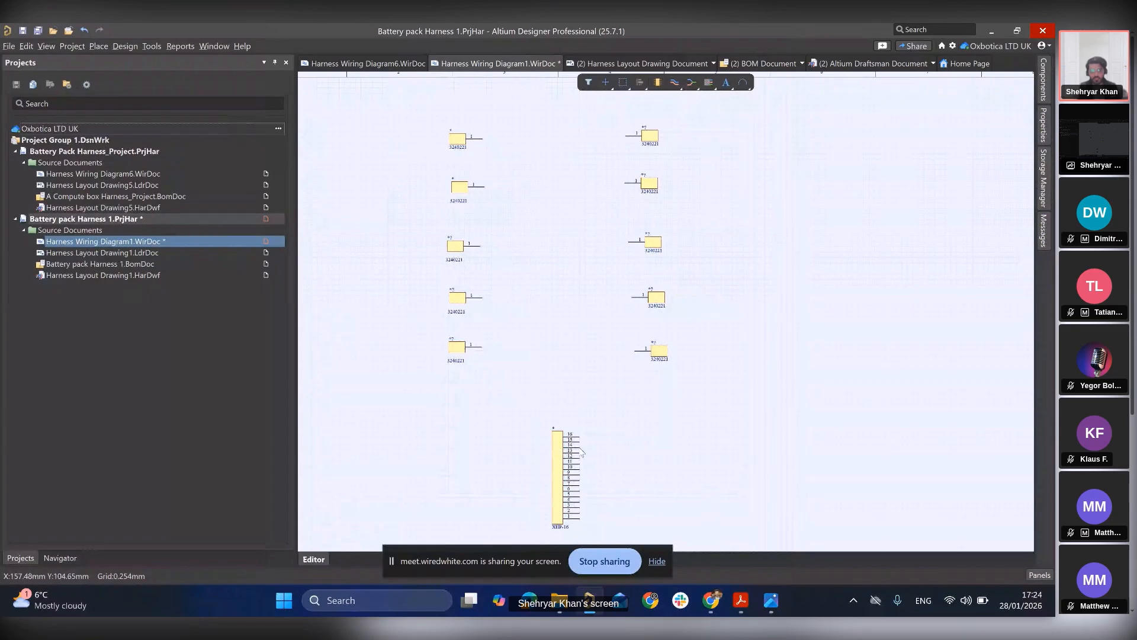
{"action": "left_click_drag", "start_coordinate": [581, 451], "coordinate": [511, 444]}
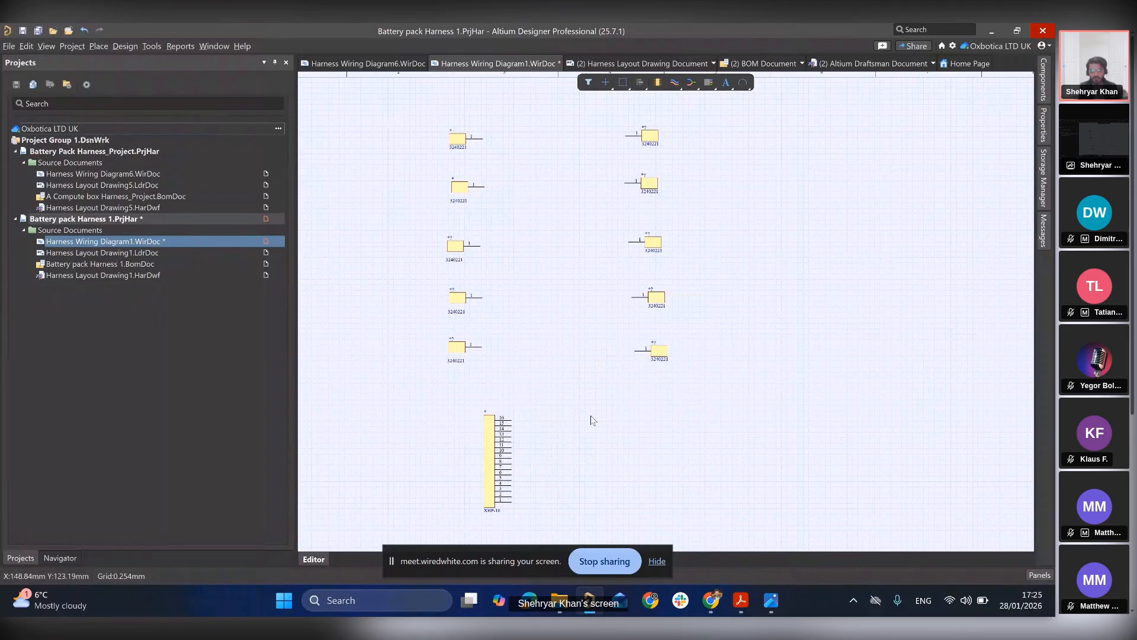
{"action": "left_click_drag", "start_coordinate": [492, 454], "coordinate": [931, 290]}
{"action": "key", "text": "space"}
{"action": "key", "text": "space"}
{"action": "left_click", "coordinate": [637, 153]}
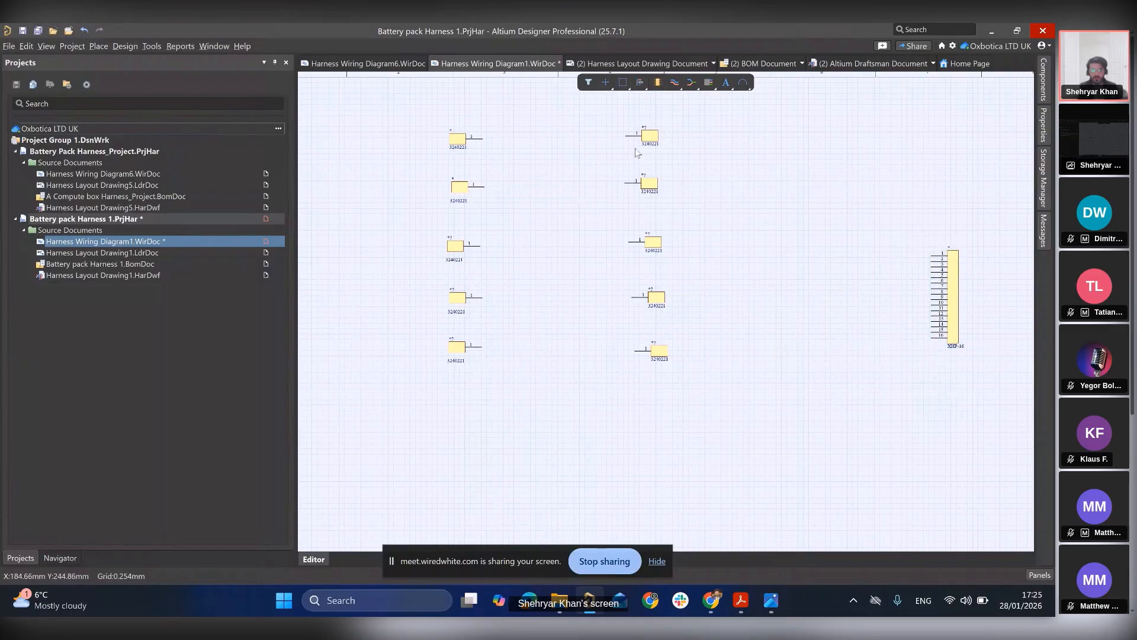
- Stack the right ring terminal column above the lowered left column and delete its two overlapping lower terminals
{"action": "left_click_drag", "start_coordinate": [486, 401], "coordinate": [458, 259]}
{"action": "left_click_drag", "start_coordinate": [717, 383], "coordinate": [460, 102]}
{"action": "left_click", "coordinate": [500, 220]}
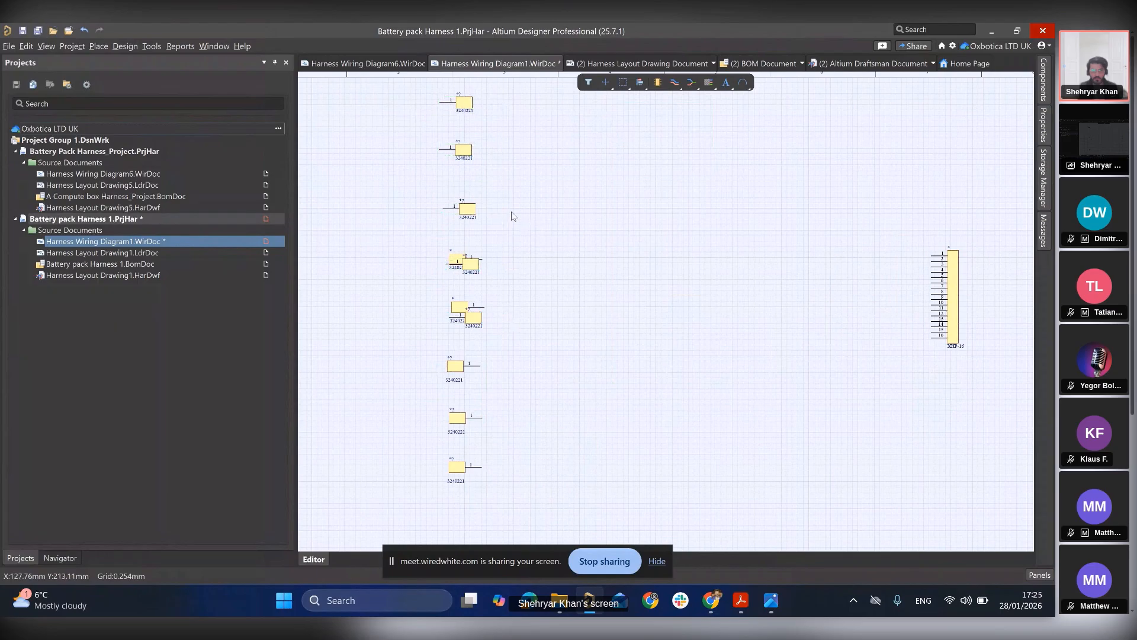
{"action": "left_click", "coordinate": [480, 316]}
{"action": "key", "text": "Delete"}
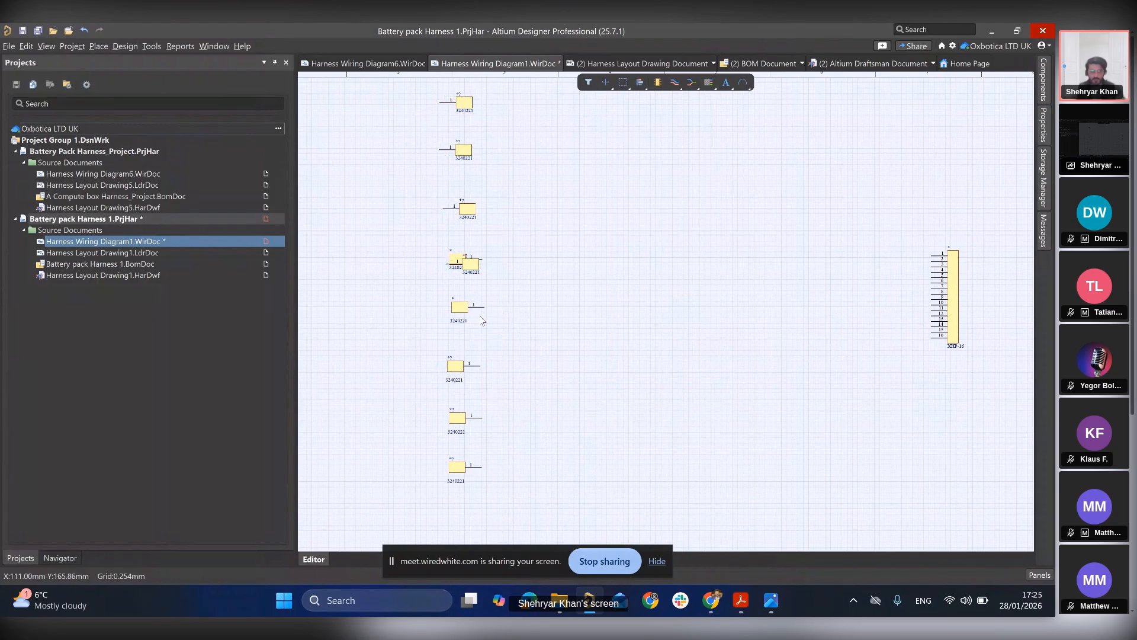
{"action": "left_click", "coordinate": [478, 265]}
- Rotate the upper three ring terminals 180 degrees so their pins face right, and align them with the column below
{"action": "left_click", "coordinate": [471, 209]}
{"action": "key", "text": "space"}
{"action": "key", "text": "space"}
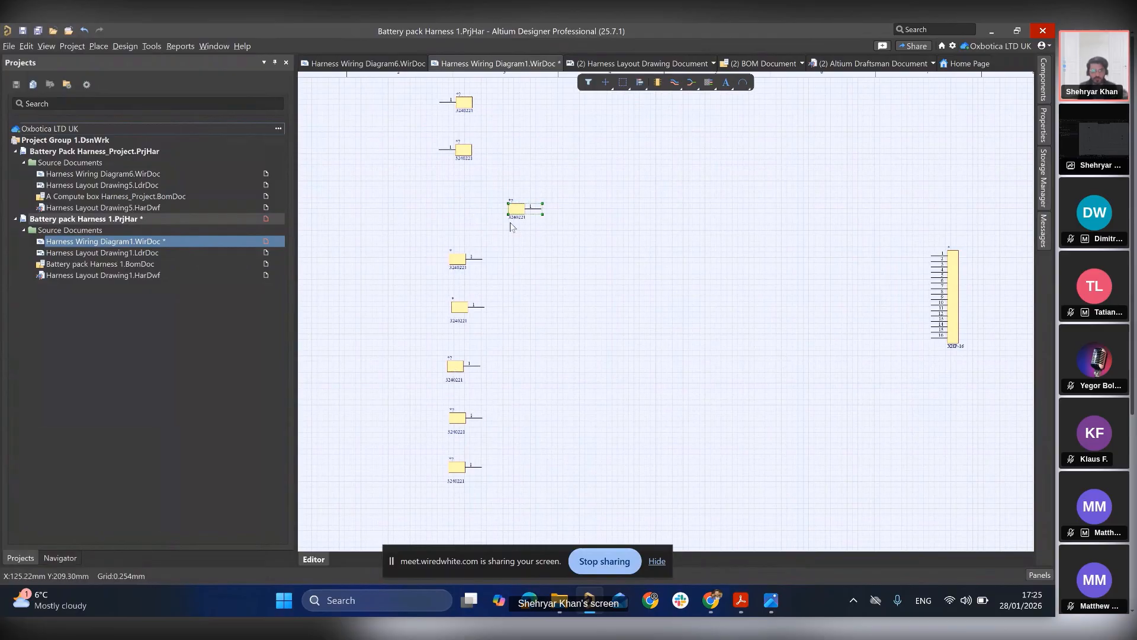
{"action": "left_click_drag", "start_coordinate": [538, 209], "coordinate": [478, 208]}
{"action": "left_click", "coordinate": [465, 151]}
{"action": "key", "text": "space"}
{"action": "key", "text": "space"}
{"action": "left_click_drag", "start_coordinate": [514, 149], "coordinate": [454, 157]}
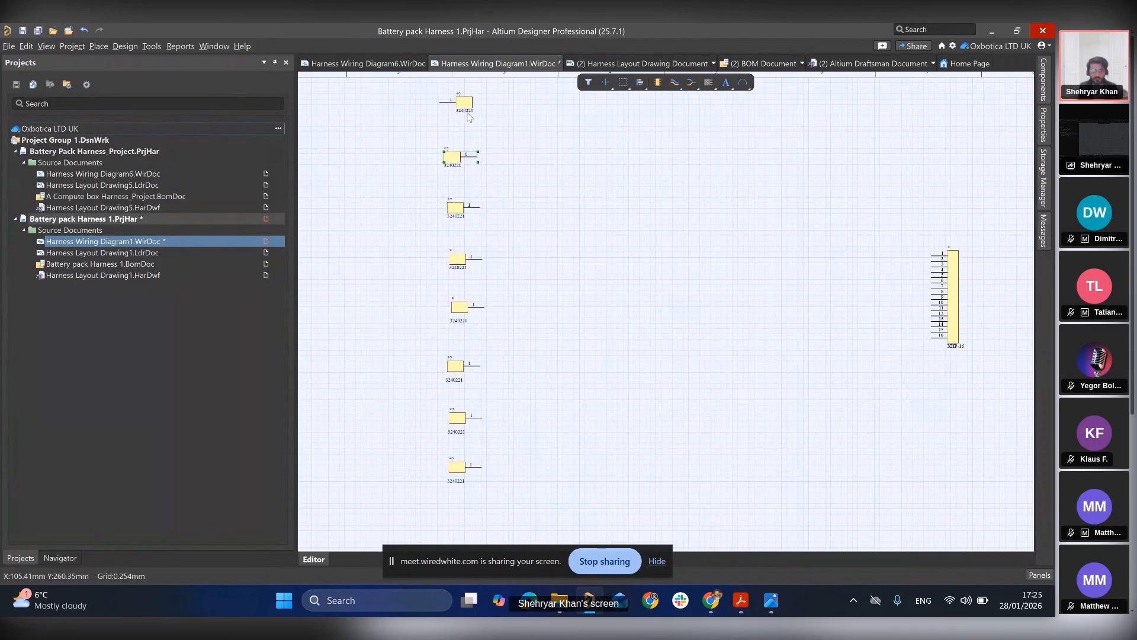
{"action": "left_click", "coordinate": [466, 106]}
{"action": "key", "text": "space"}
{"action": "key", "text": "space"}
{"action": "left_click_drag", "start_coordinate": [509, 102], "coordinate": [457, 114]}
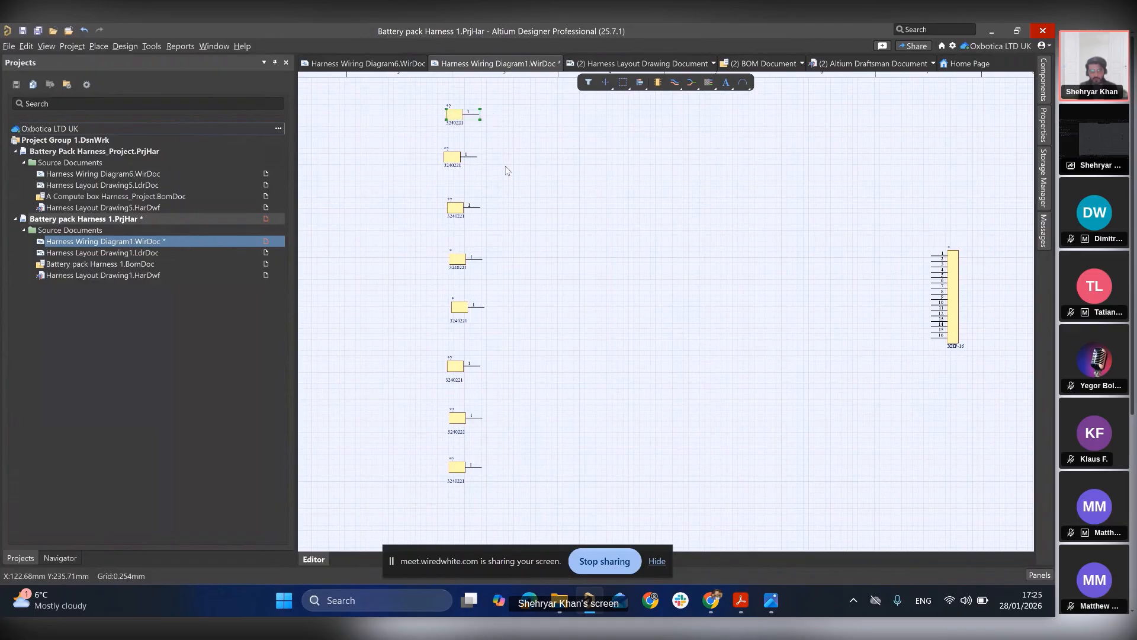
- Open the top ring terminal's properties and look at the available rotation angles without changing them
{"action": "double_click", "coordinate": [454, 115]}
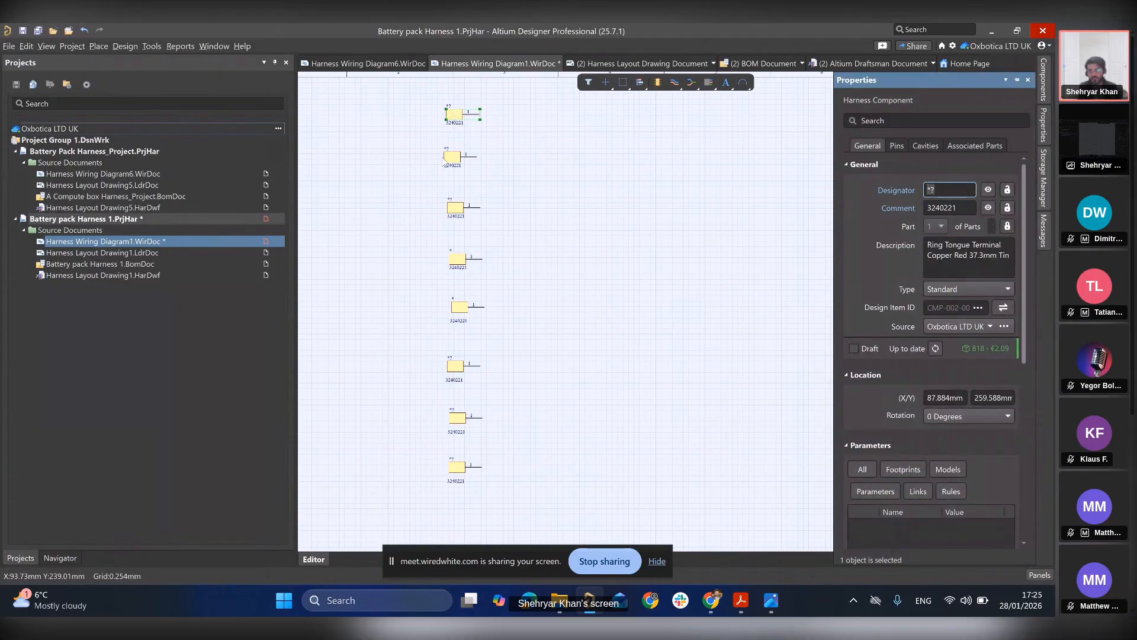
{"action": "left_click", "coordinate": [956, 416]}
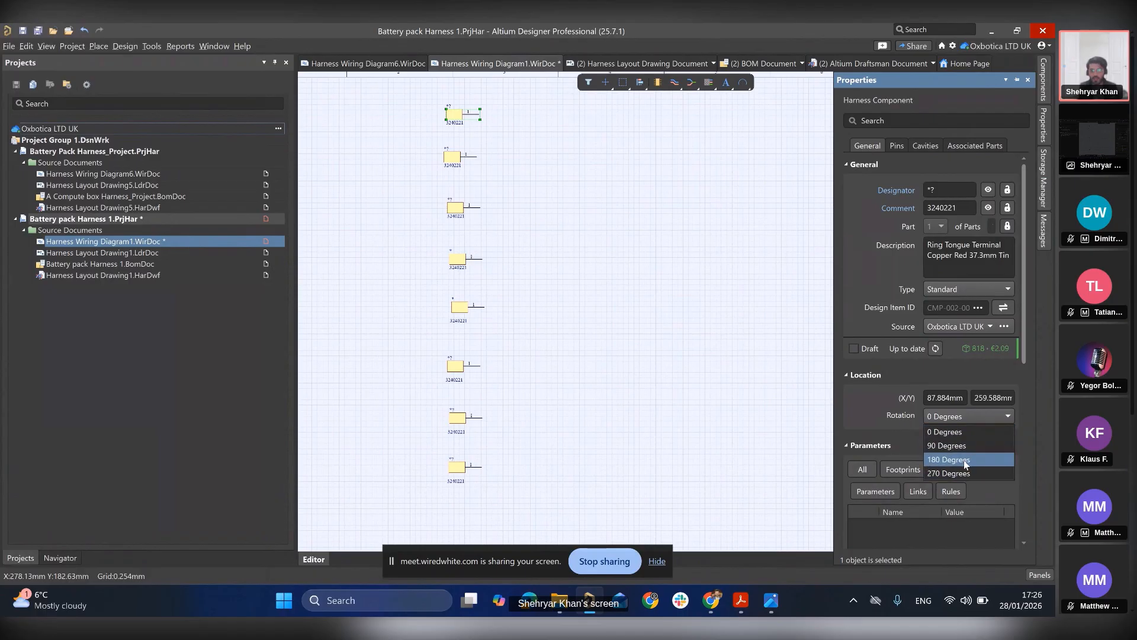
{"action": "left_click", "coordinate": [611, 312]}
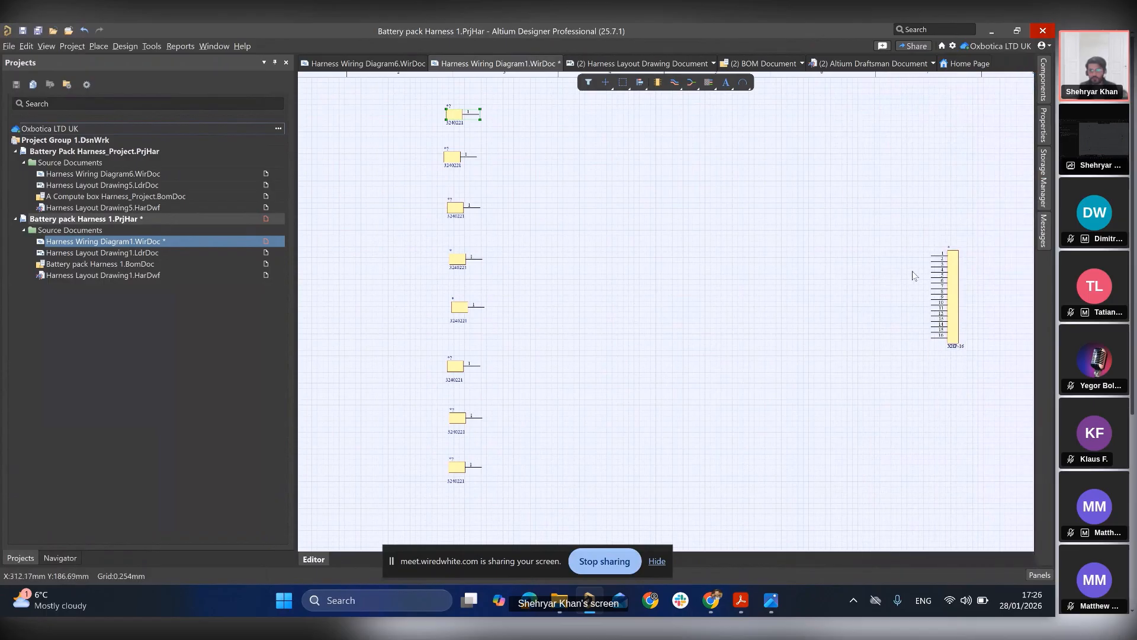
- Move the XHP-16 connector slightly up and closer to the sheet's right border
{"action": "left_click_drag", "start_coordinate": [957, 286], "coordinate": [975, 269]}
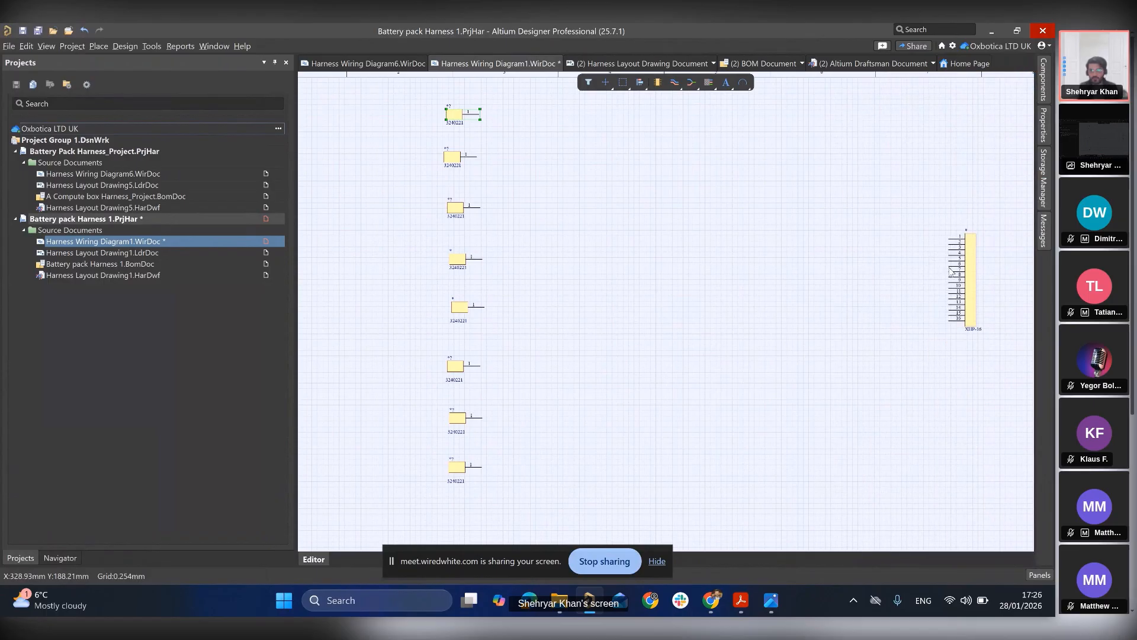
{"action": "scroll", "coordinate": [452, 282], "scroll_direction": "down", "scroll_amount": 2, "text": "ctrl"}
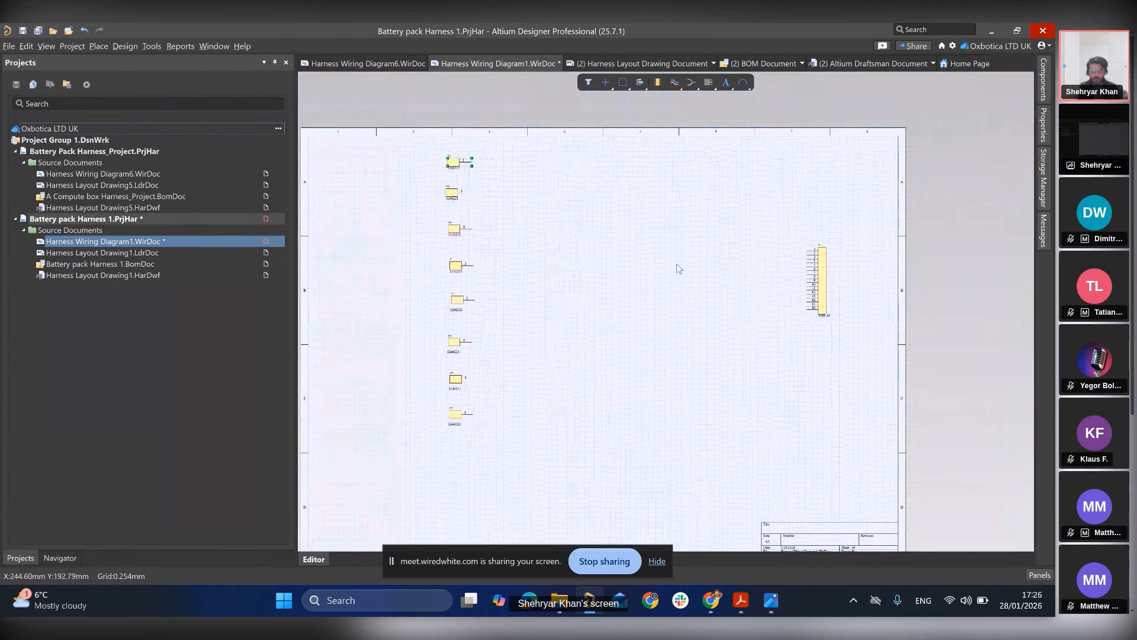
{"action": "scroll", "coordinate": [676, 264], "scroll_direction": "up", "scroll_amount": 1, "text": "ctrl"}
{"action": "scroll", "coordinate": [607, 240], "scroll_direction": "down", "scroll_amount": 1, "text": "ctrl"}
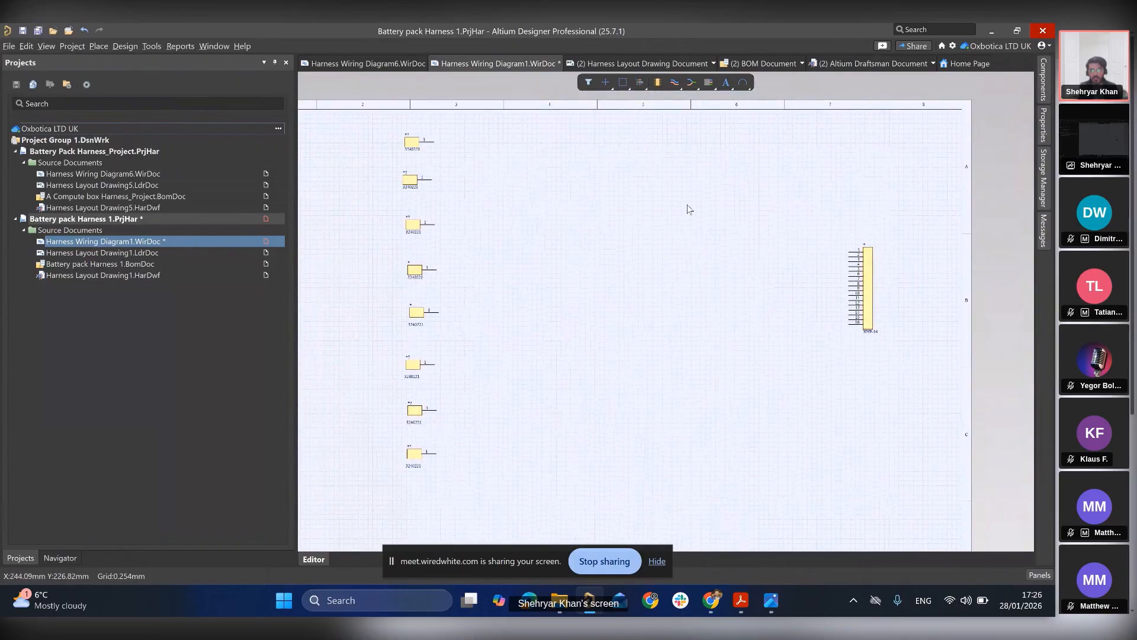
- Start a wire at the top ring terminal's pin and switch the wire's corner mode to 45-degree
{"action": "left_click", "coordinate": [675, 84]}
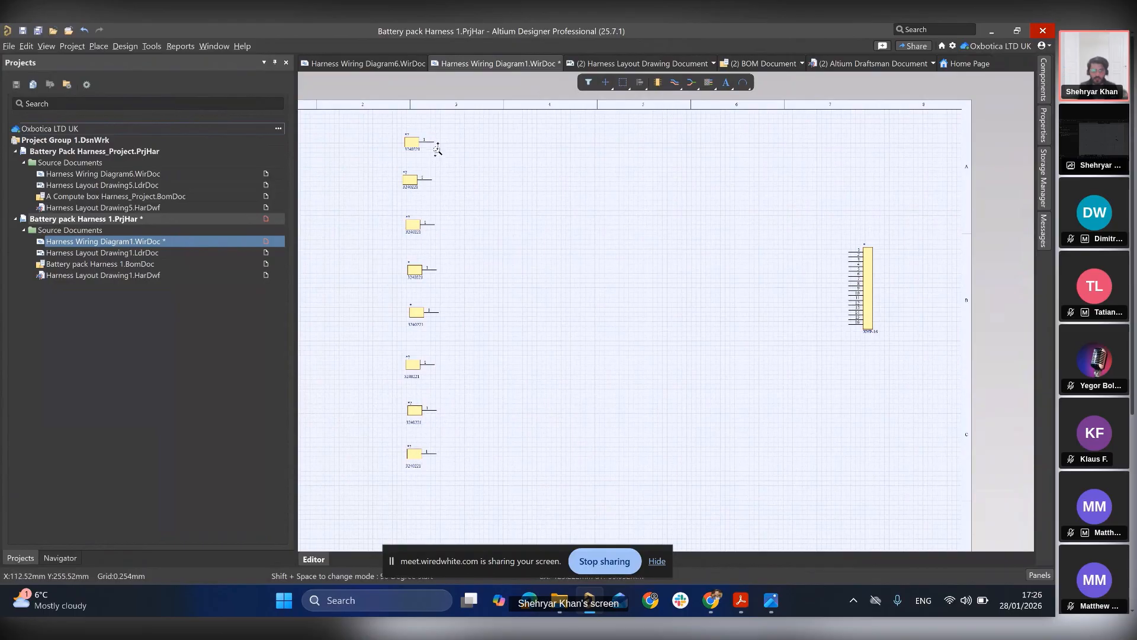
{"action": "scroll", "coordinate": [438, 149], "scroll_direction": "up", "scroll_amount": 5, "text": "ctrl"}
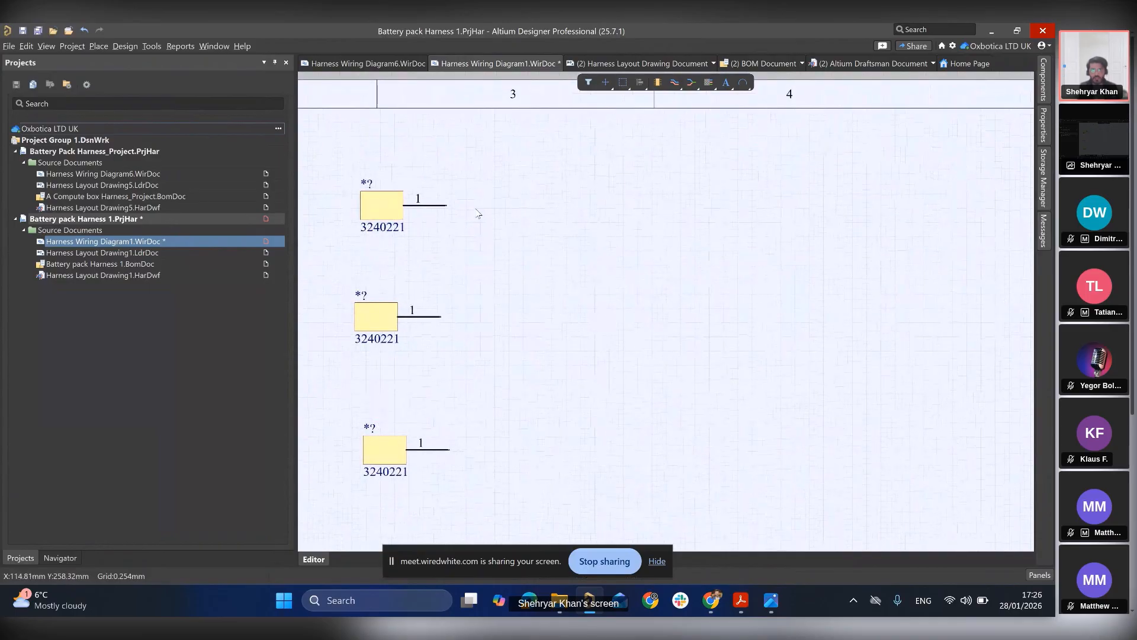
{"action": "left_click", "coordinate": [676, 83]}
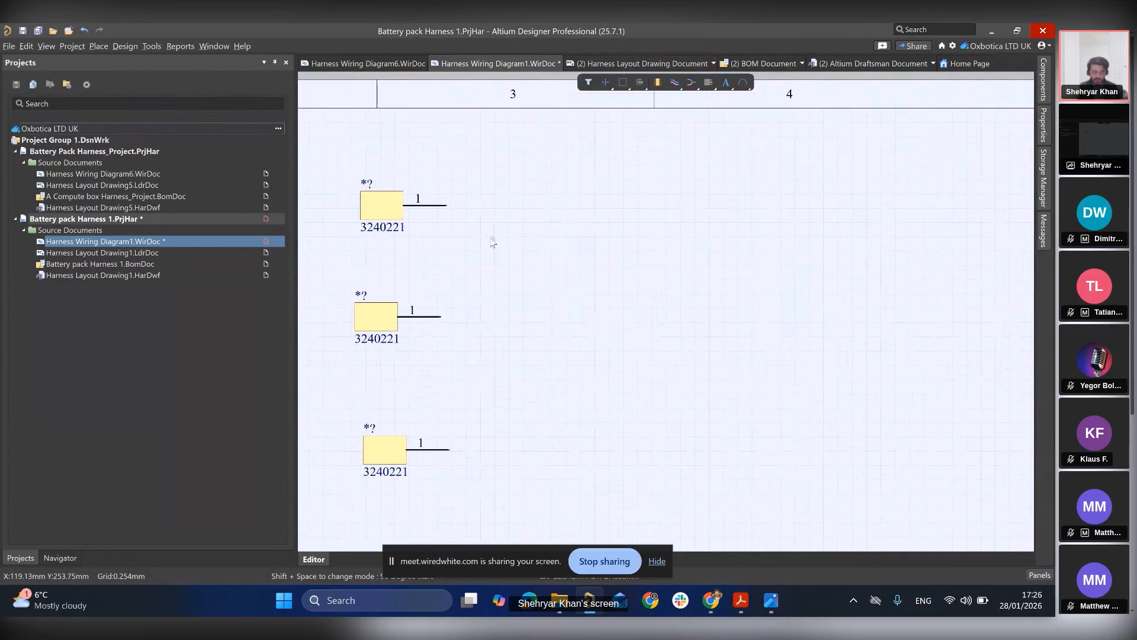
{"action": "left_click", "coordinate": [447, 206]}
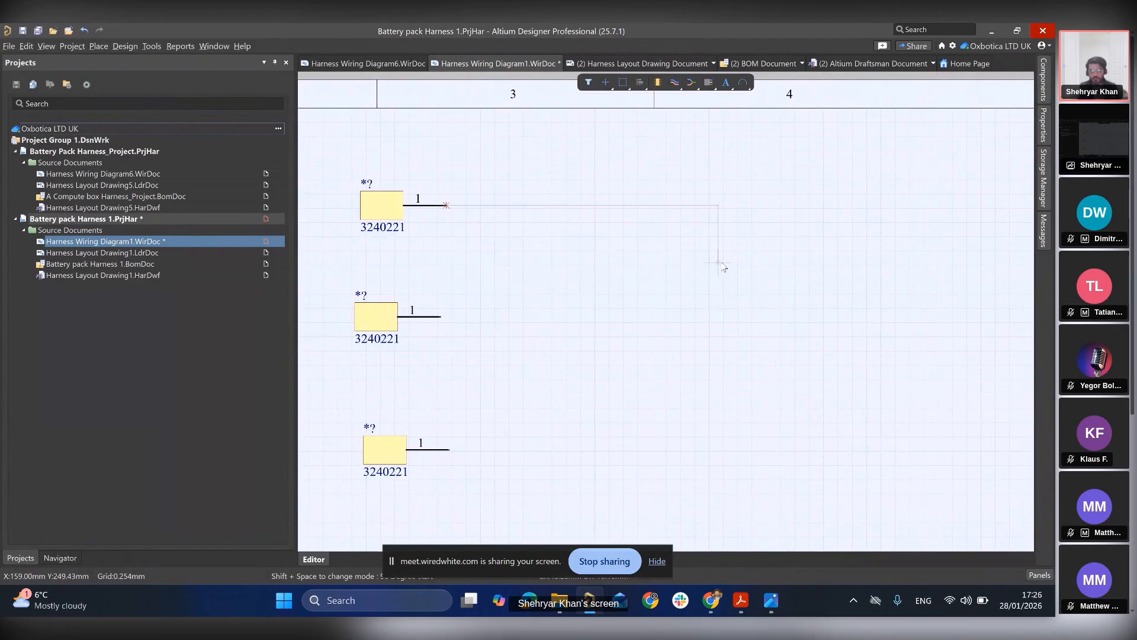
{"action": "scroll", "coordinate": [824, 226], "scroll_direction": "down", "scroll_amount": 4, "text": "ctrl"}
{"action": "scroll", "coordinate": [824, 226], "scroll_direction": "down", "scroll_amount": 4, "text": "ctrl"}
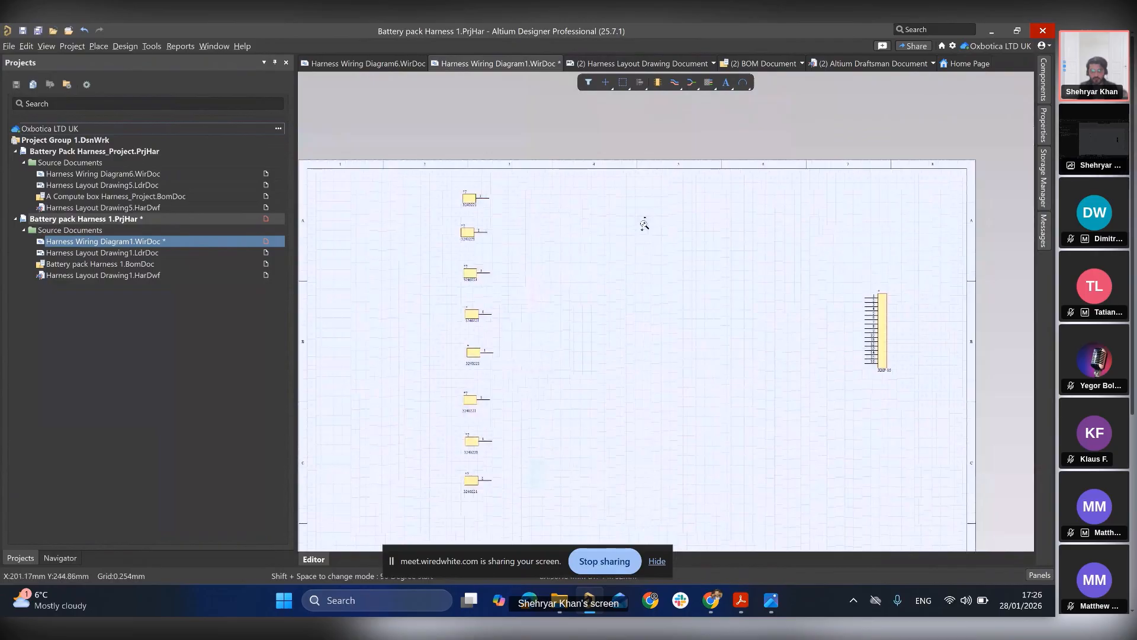
{"action": "right_click_drag", "start_coordinate": [794, 309], "coordinate": [708, 353]}
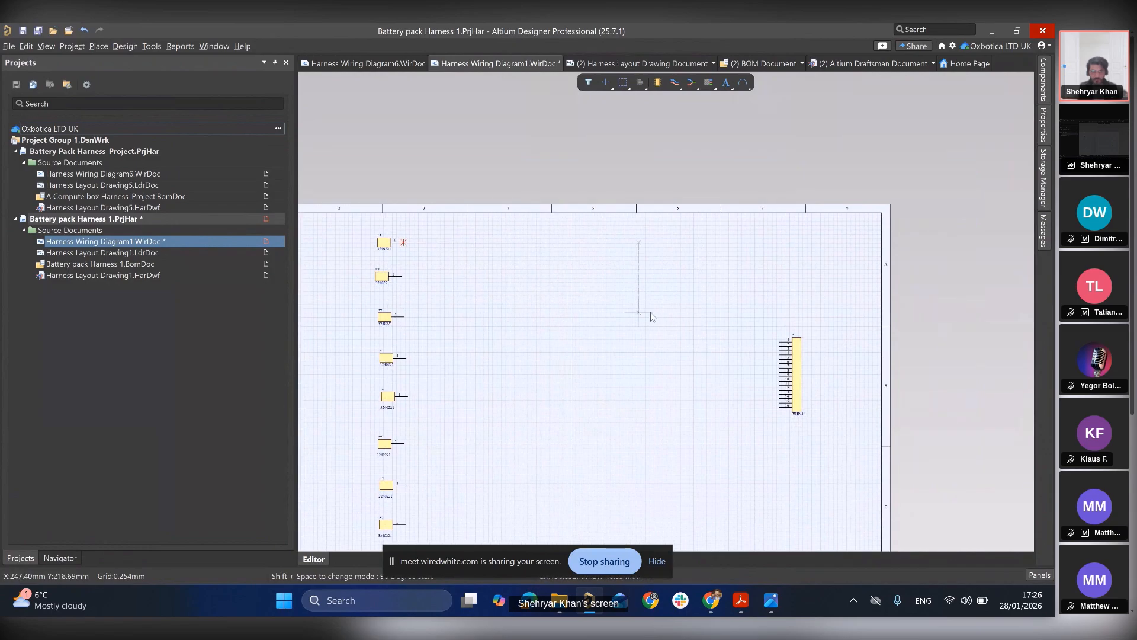
{"action": "key", "text": "shift+space"}
{"action": "key", "text": "shift+space"}
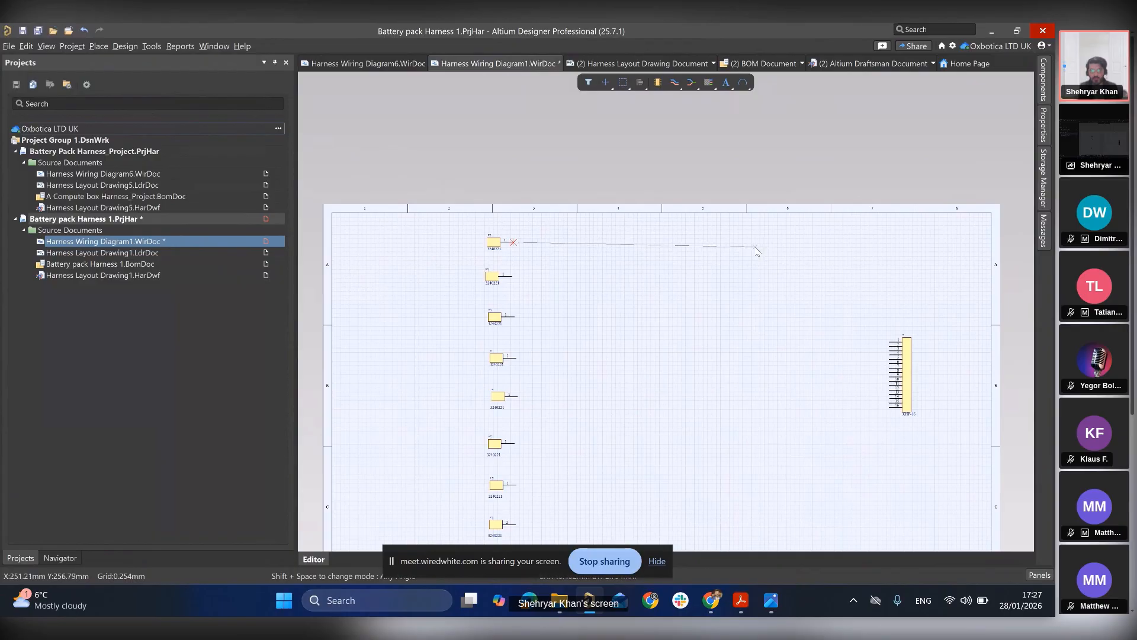
{"action": "key", "text": "shift+space"}
{"action": "key", "text": "shift+space"}
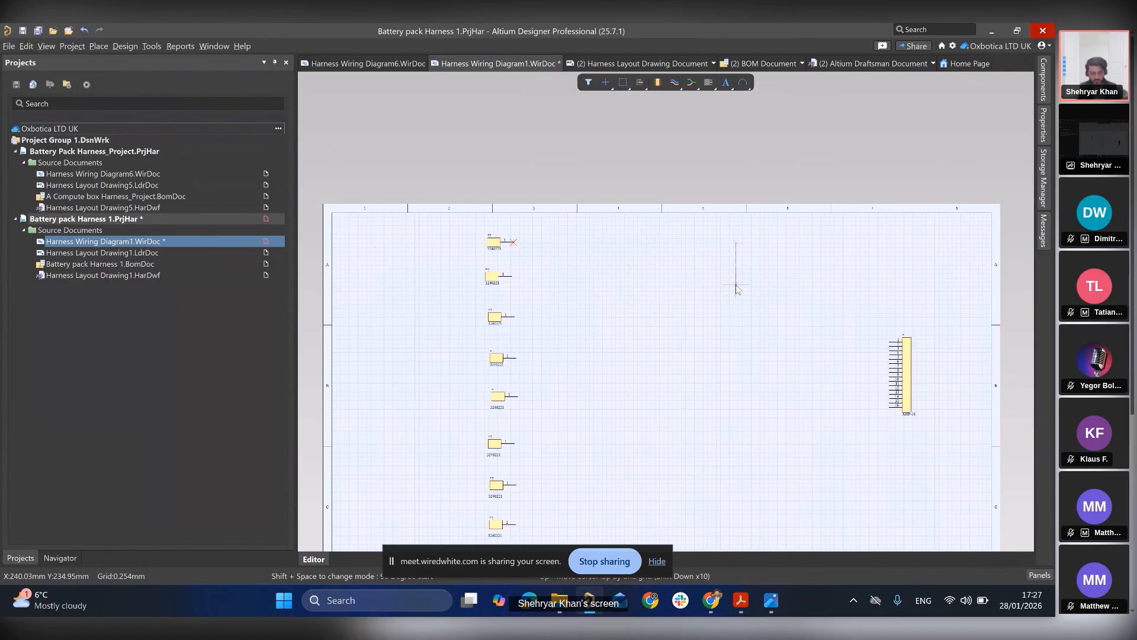
{"action": "key", "text": "shift+space"}
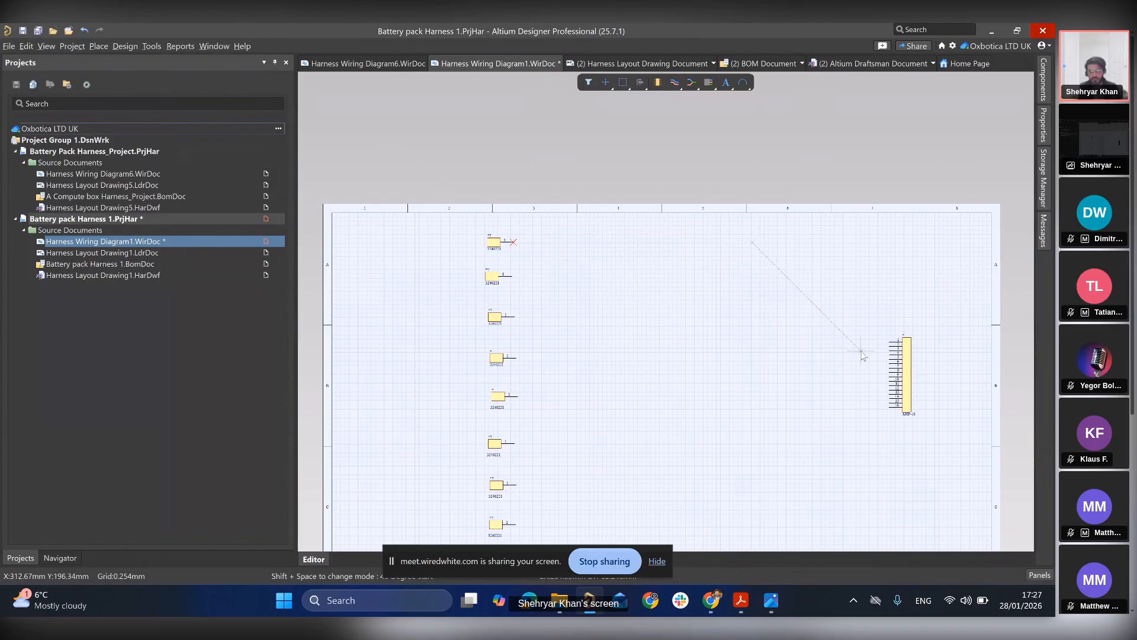
- Finish the top ring terminal's wire at pin 1 of the XHP-16 connector with a 45-degree bend
{"action": "scroll", "coordinate": [861, 354], "scroll_direction": "up", "scroll_amount": 1, "text": "ctrl"}
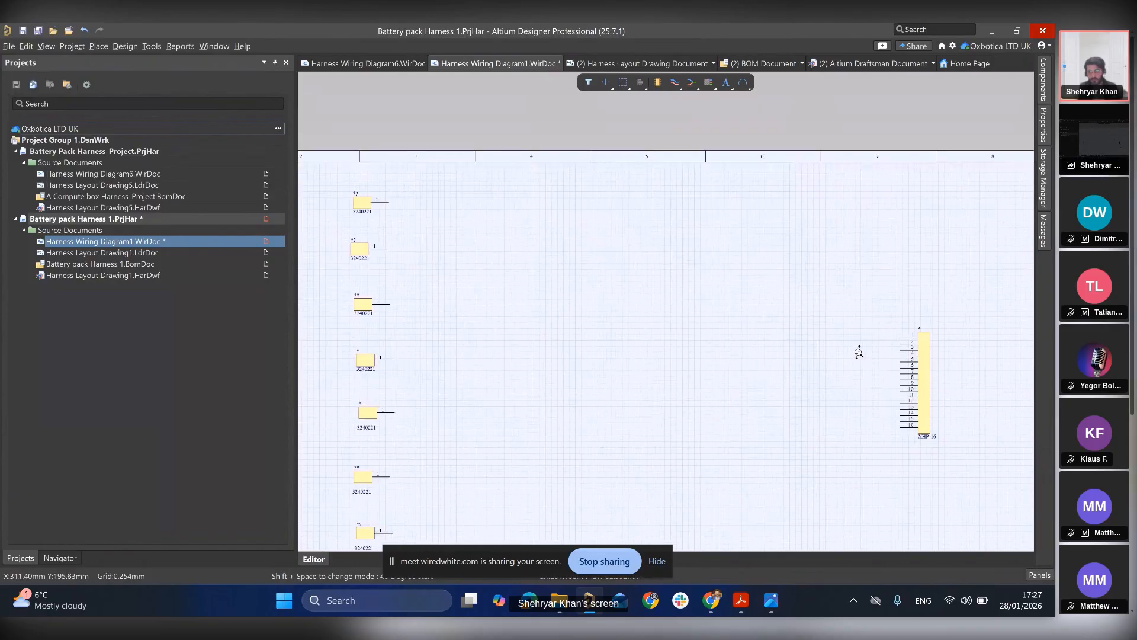
{"action": "scroll", "coordinate": [860, 350], "scroll_direction": "up", "scroll_amount": 3, "text": "ctrl"}
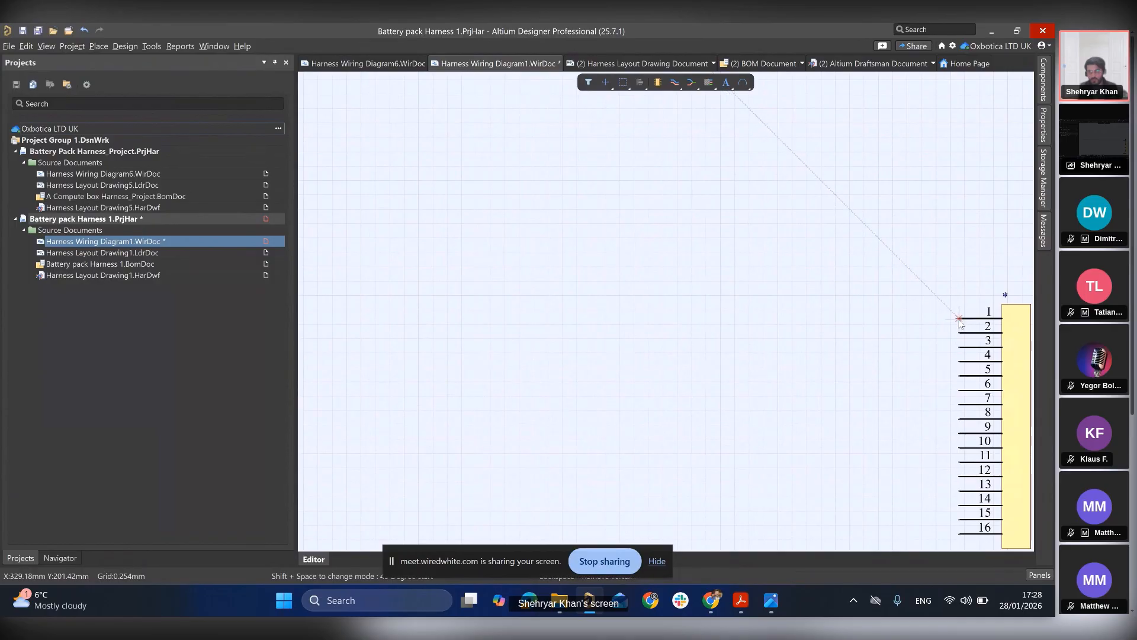
{"action": "left_click", "coordinate": [959, 318]}
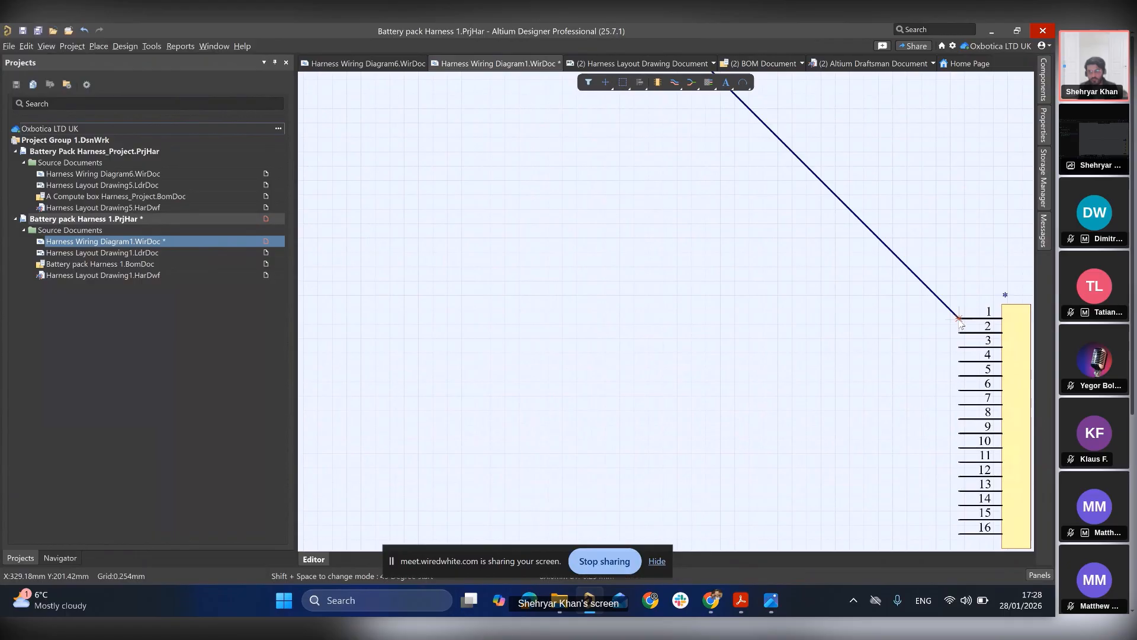
{"action": "scroll", "coordinate": [777, 296], "scroll_direction": "down", "scroll_amount": 1, "text": "ctrl"}
{"action": "scroll", "coordinate": [778, 297], "scroll_direction": "down", "scroll_amount": 2, "text": "ctrl"}
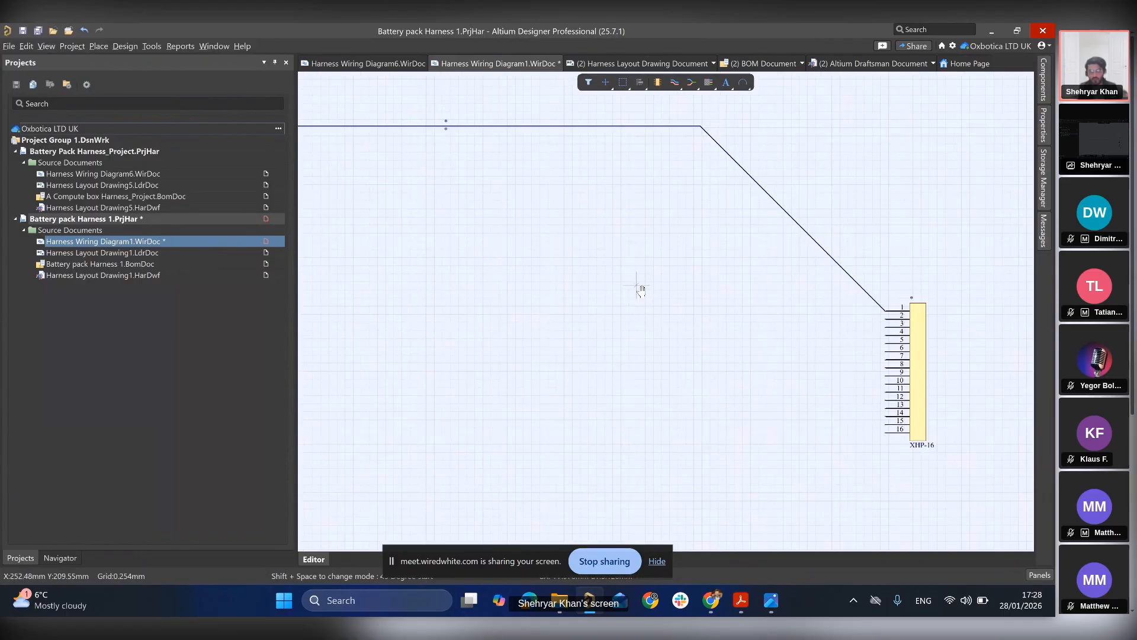
{"action": "scroll", "coordinate": [764, 237], "scroll_direction": "down", "scroll_amount": 2, "text": "ctrl"}
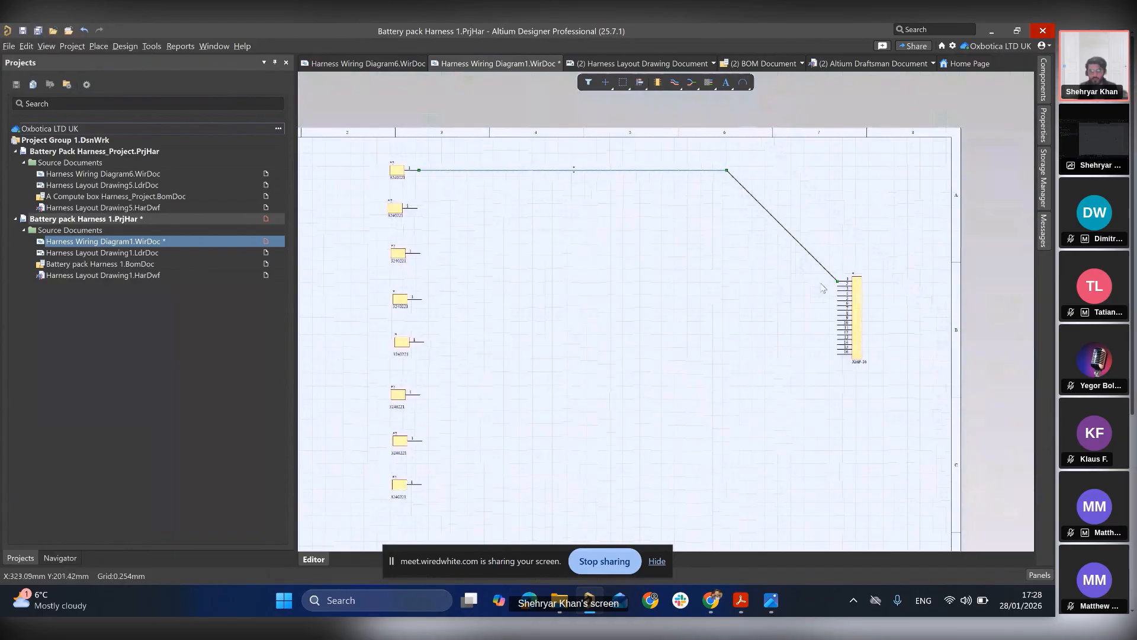
{"action": "left_click", "coordinate": [656, 248]}
{"action": "scroll", "coordinate": [657, 246], "scroll_direction": "up", "scroll_amount": 1, "text": "ctrl"}
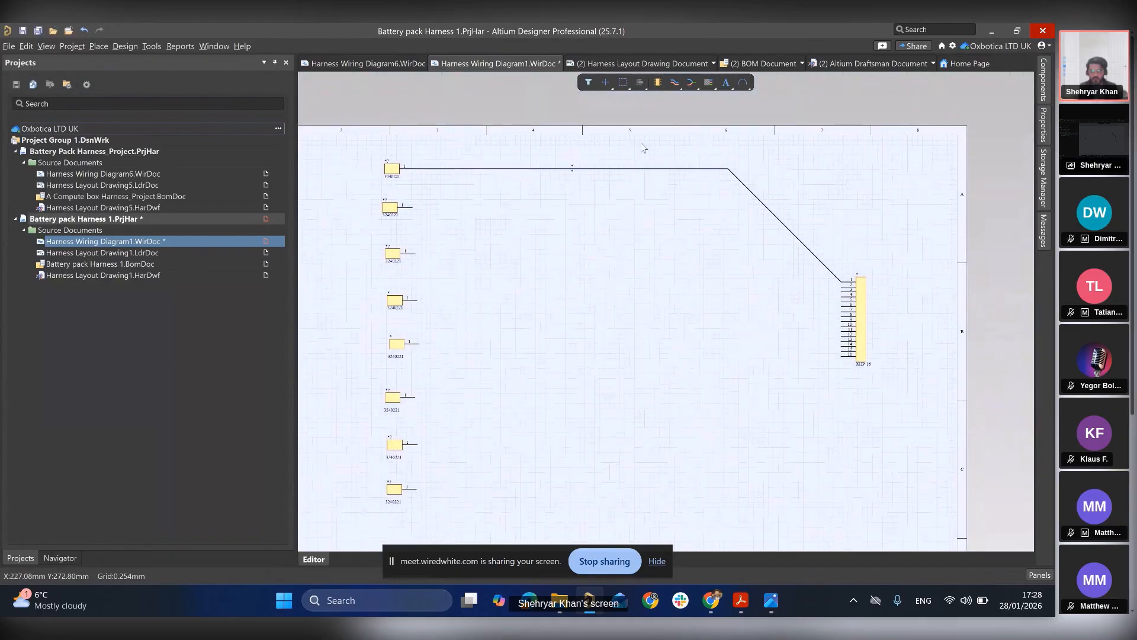
{"action": "left_click", "coordinate": [675, 82]}
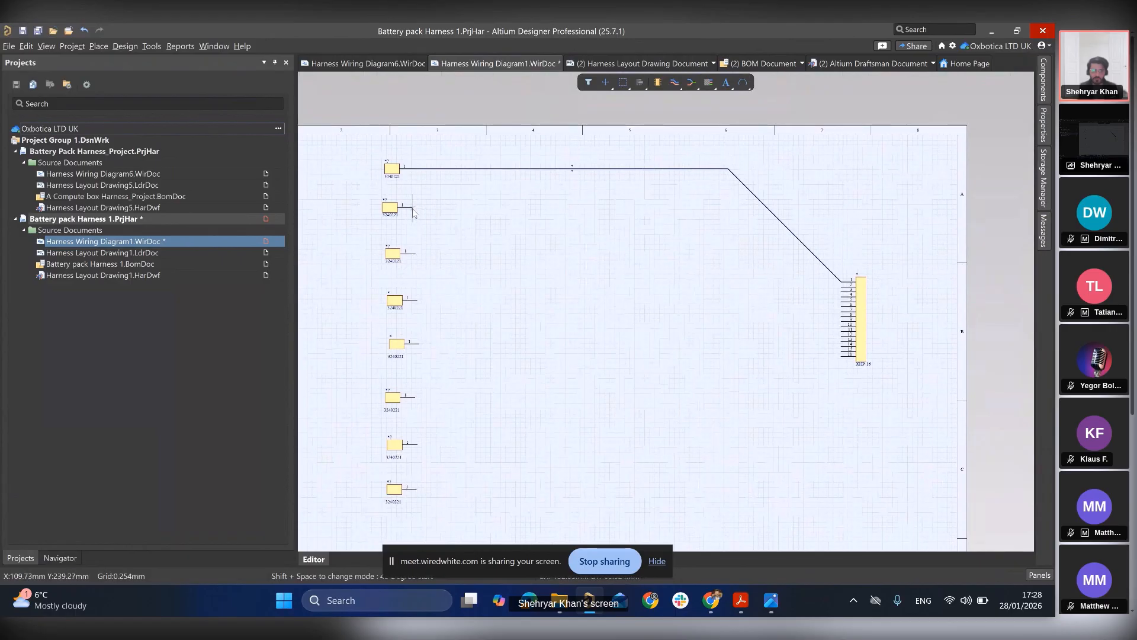
{"action": "scroll", "coordinate": [410, 212], "scroll_direction": "up", "scroll_amount": 3, "text": "ctrl"}
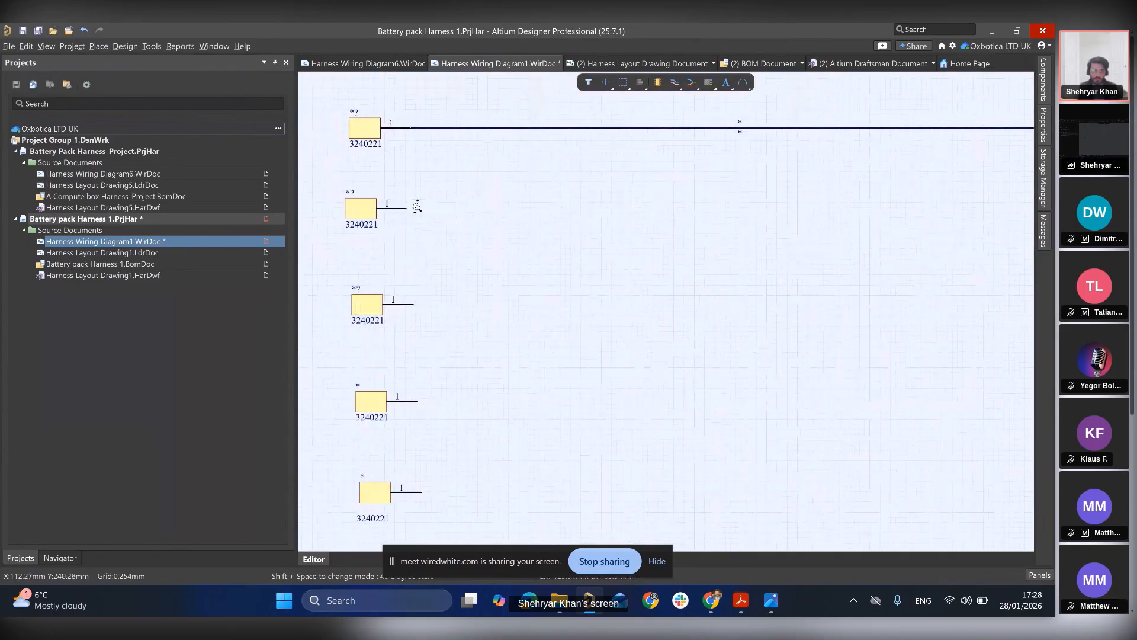
{"action": "scroll", "coordinate": [527, 249], "scroll_direction": "down", "scroll_amount": 4, "text": "ctrl"}
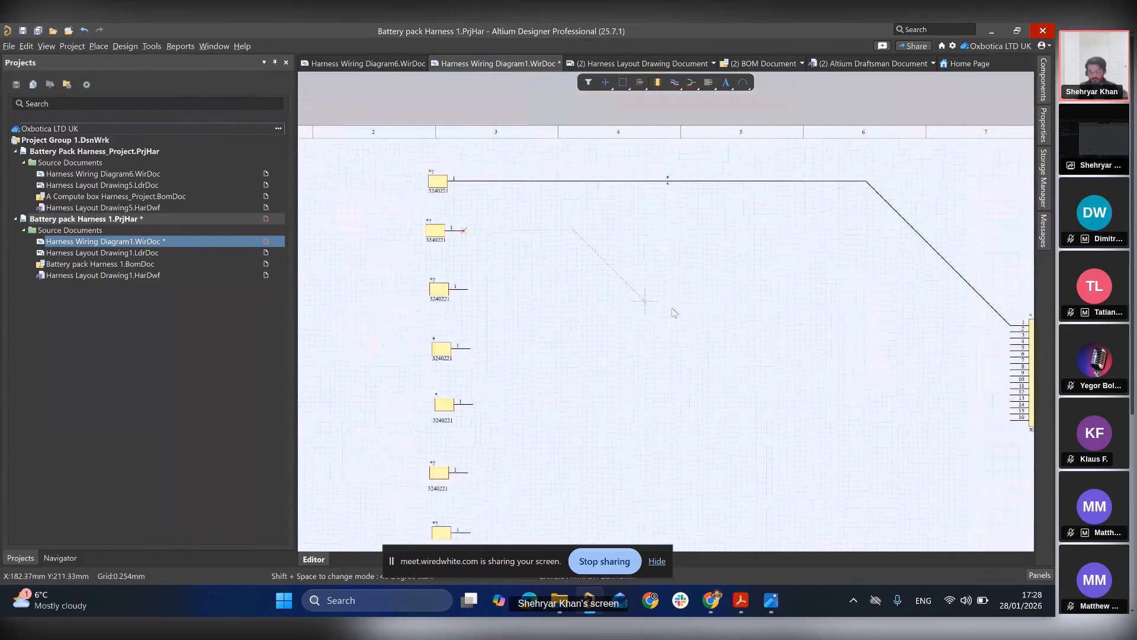
{"action": "right_click_drag", "start_coordinate": [1031, 339], "coordinate": [682, 276]}
{"action": "scroll", "coordinate": [682, 276], "scroll_direction": "up", "scroll_amount": 2, "text": "ctrl"}
{"action": "scroll", "coordinate": [554, 266], "scroll_direction": "down", "scroll_amount": 4, "text": "ctrl"}
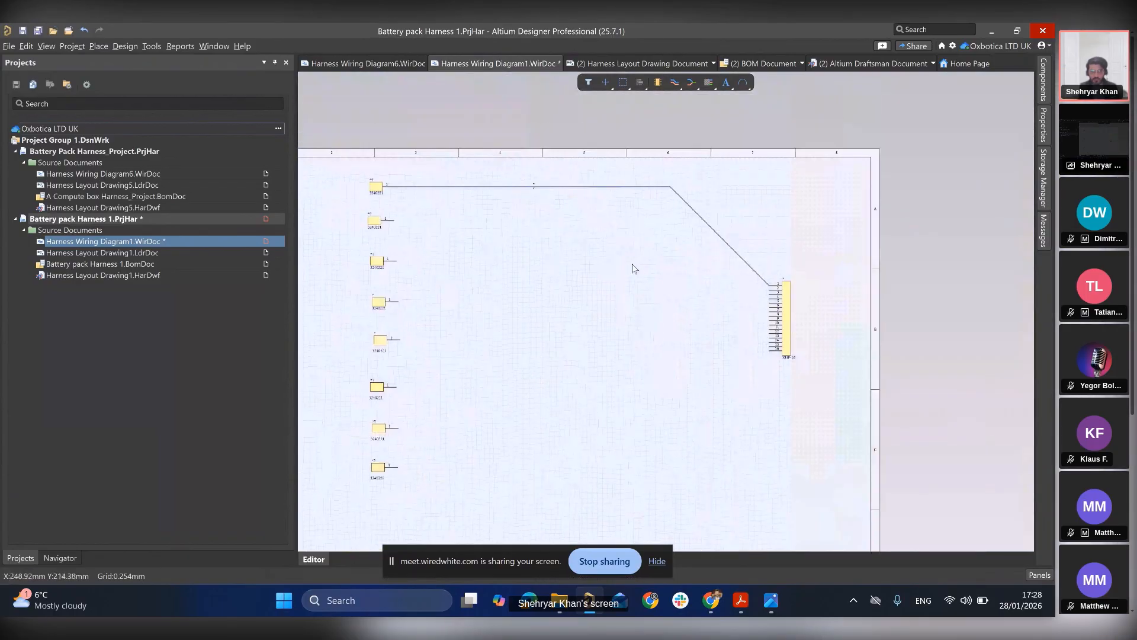
- Wire the second and third ring terminals from the top to pins 2 and 3 of the XHP-16 connector
{"action": "left_click", "coordinate": [675, 82]}
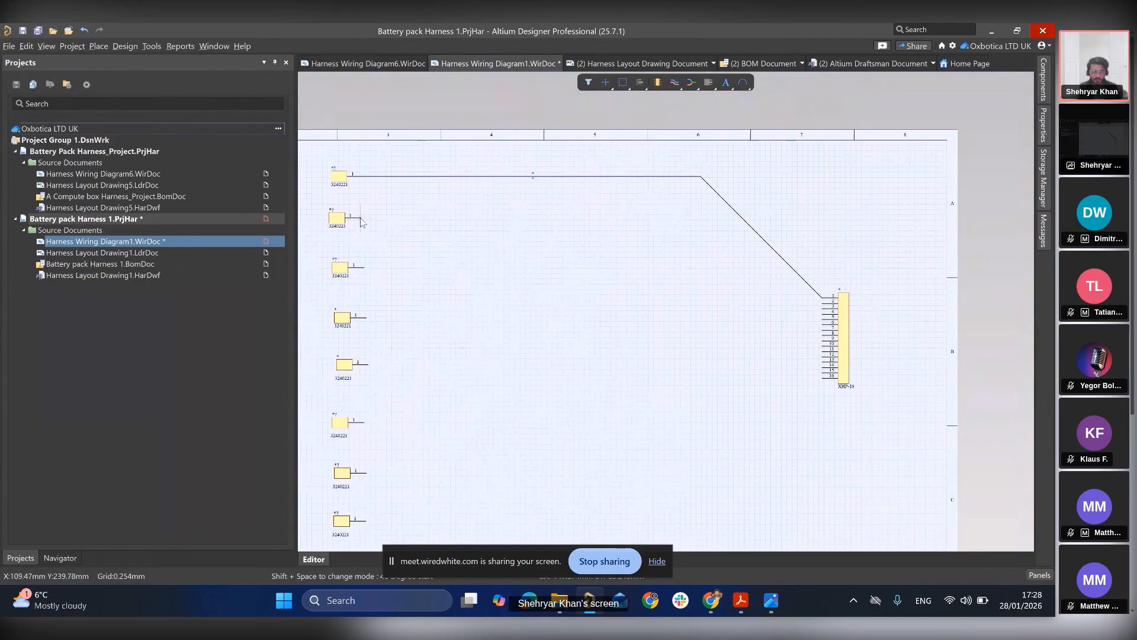
{"action": "scroll", "coordinate": [362, 222], "scroll_direction": "up", "scroll_amount": 1, "text": "ctrl"}
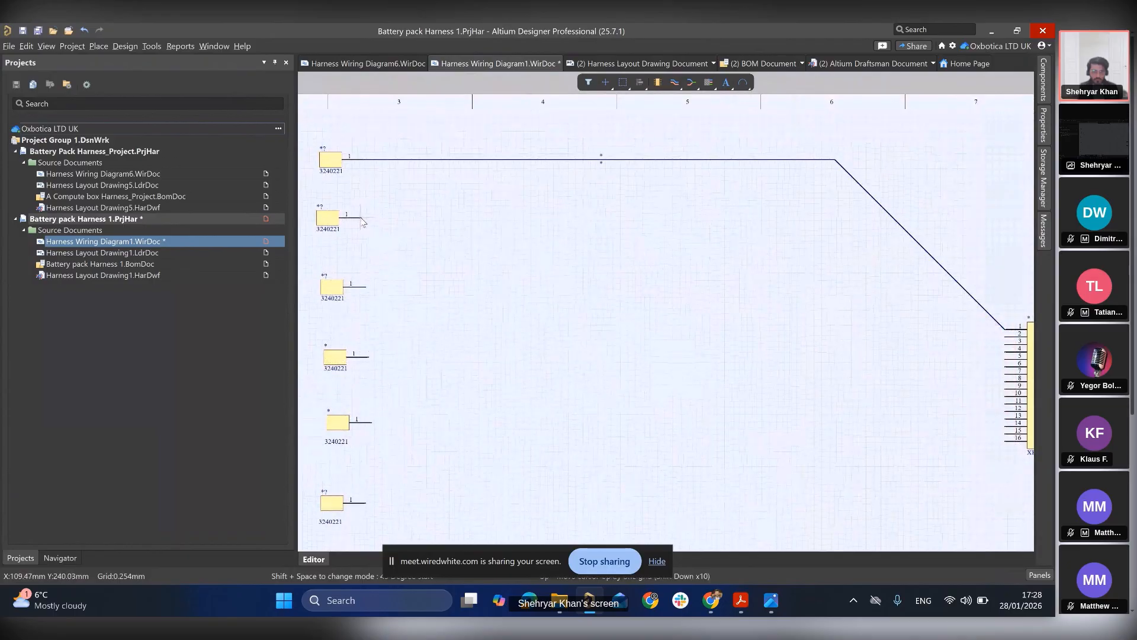
{"action": "left_click", "coordinate": [362, 218]}
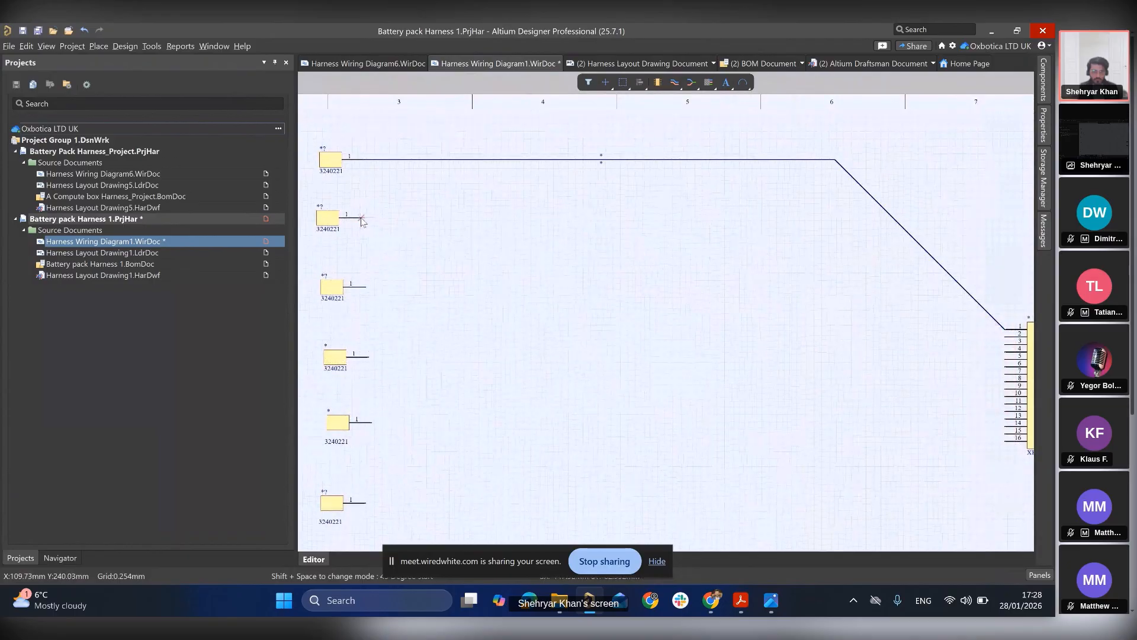
{"action": "left_click", "coordinate": [1005, 338]}
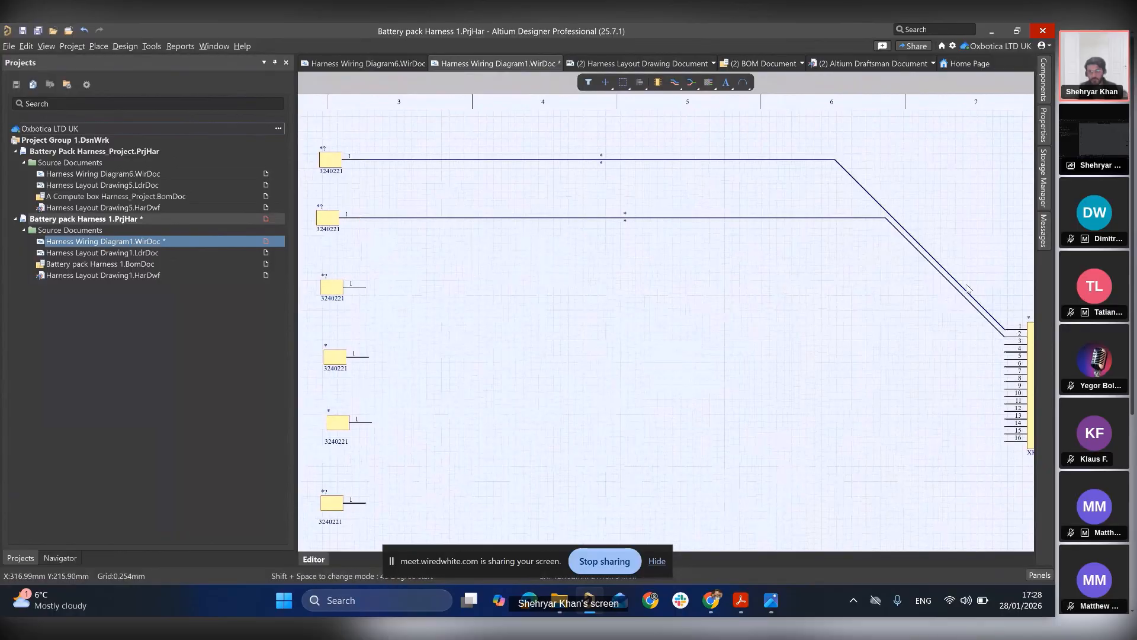
{"action": "left_click", "coordinate": [365, 288]}
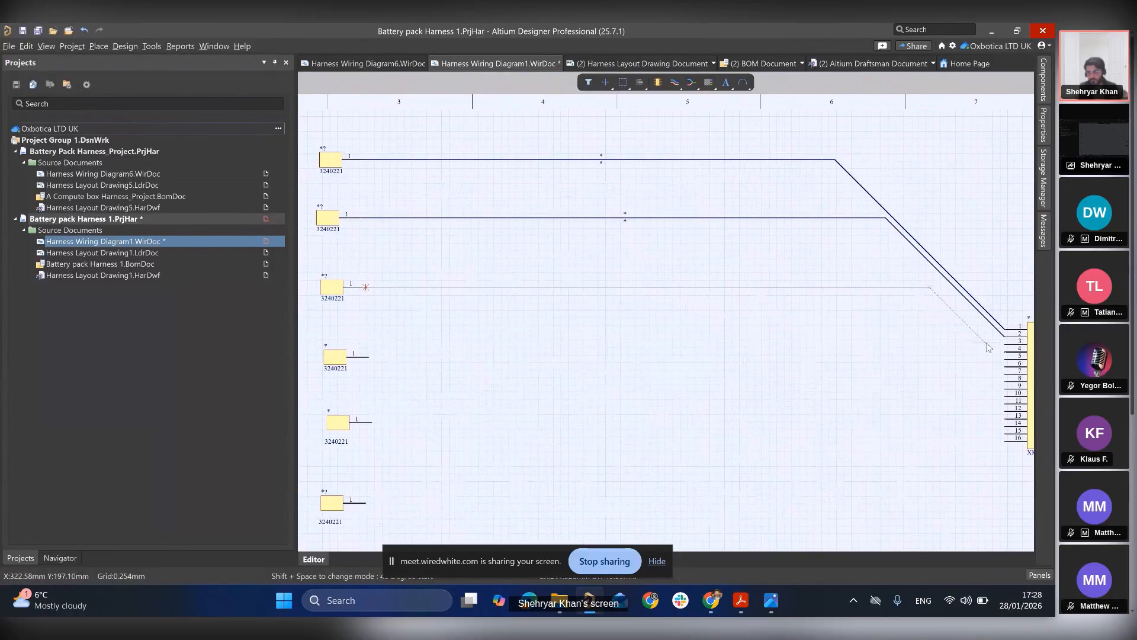
{"action": "left_click", "coordinate": [1005, 342]}
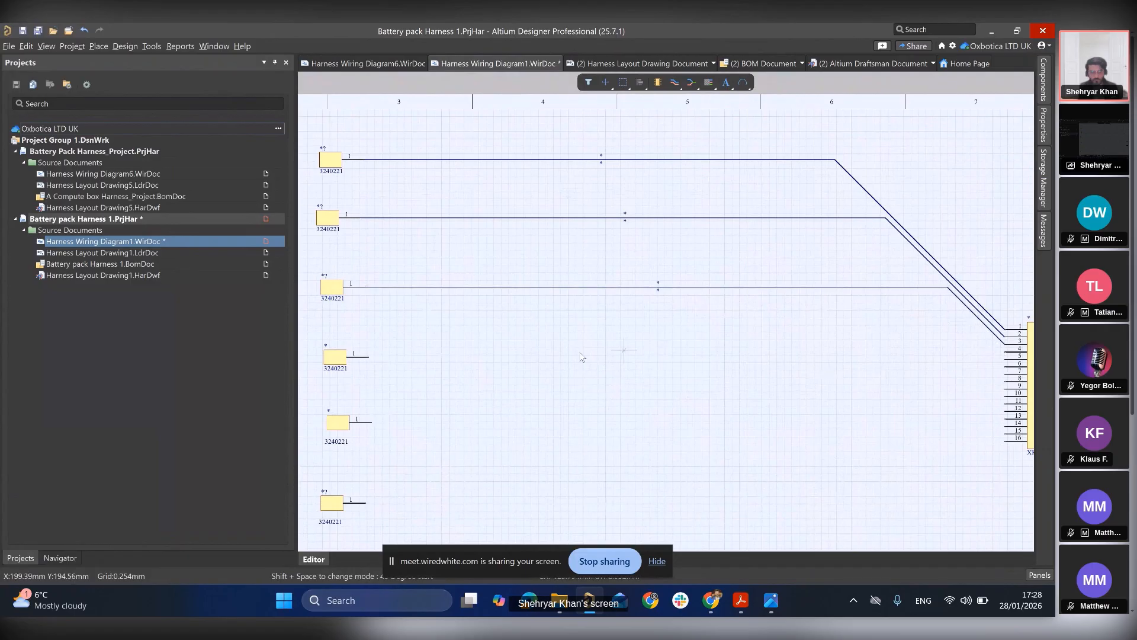
- Wire the fourth ring terminal from the top to pin 4 of the XHP-16 connector
{"action": "left_click", "coordinate": [368, 357]}
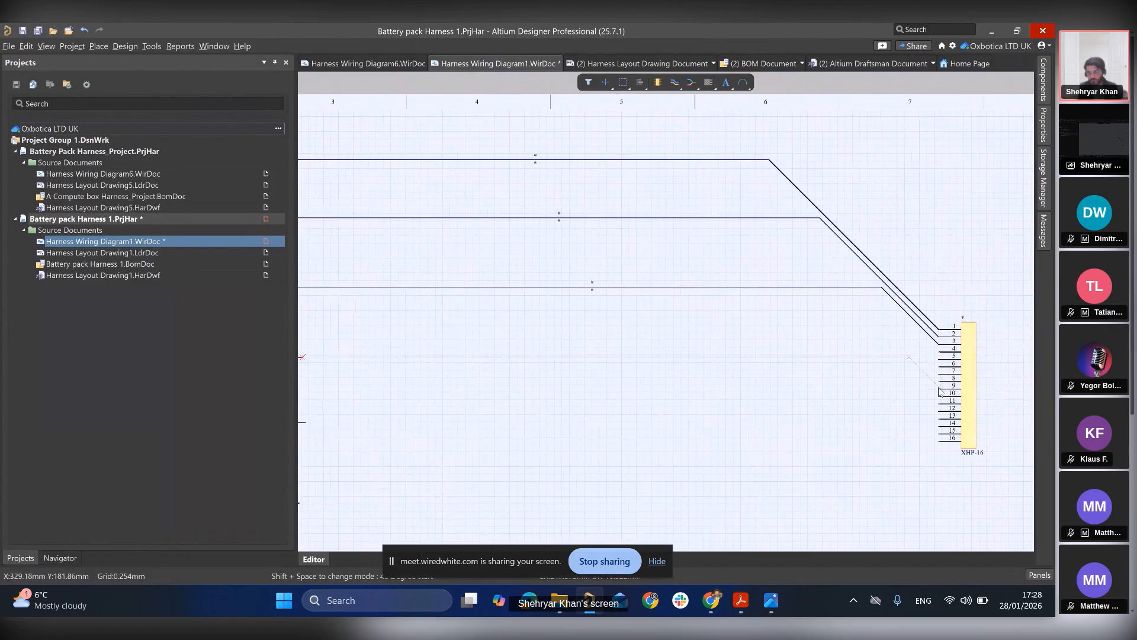
{"action": "scroll", "coordinate": [937, 356], "scroll_direction": "up", "scroll_amount": 2, "text": "ctrl"}
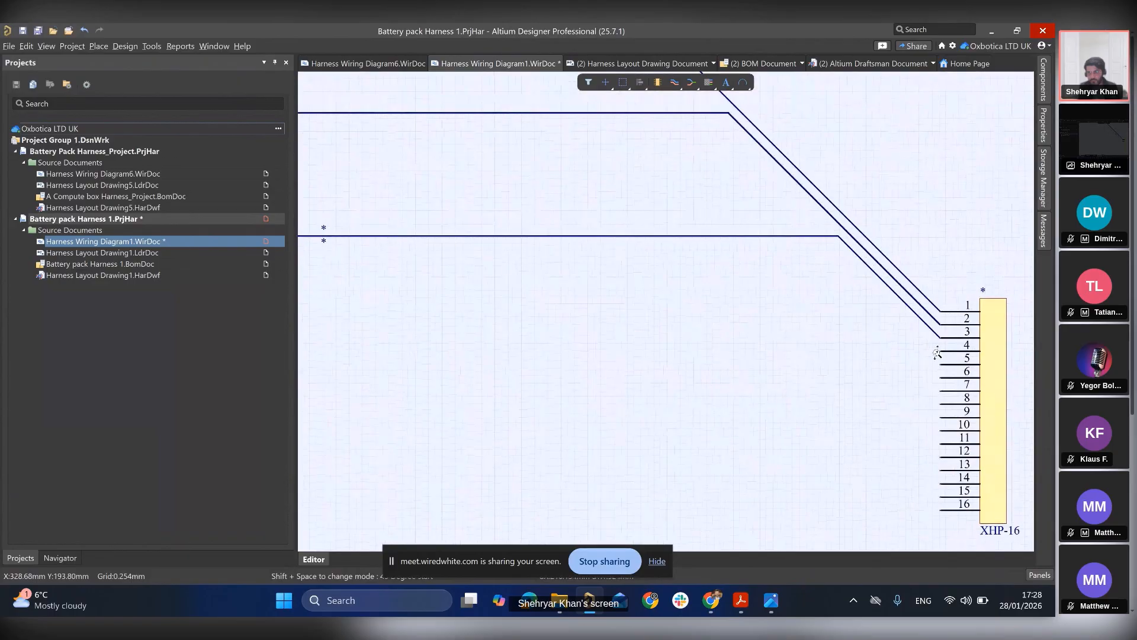
{"action": "scroll", "coordinate": [937, 353], "scroll_direction": "up", "scroll_amount": 1, "text": "ctrl"}
{"action": "left_click", "coordinate": [941, 352]}
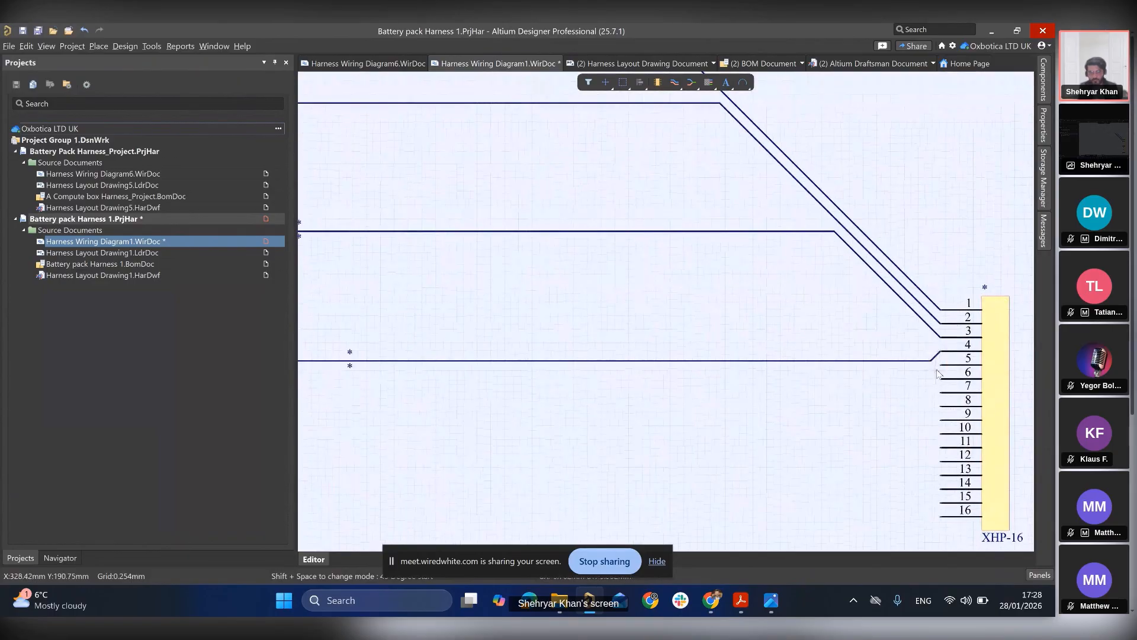
- Wire the fifth ring terminal from the top to pin 5 of the XHP-16 connector
{"action": "scroll", "coordinate": [557, 423], "scroll_direction": "down", "scroll_amount": 2, "text": "ctrl"}
{"action": "right_click_drag", "start_coordinate": [557, 423], "coordinate": [821, 330]}
{"action": "scroll", "coordinate": [530, 349], "scroll_direction": "down", "scroll_amount": 3, "text": "ctrl"}
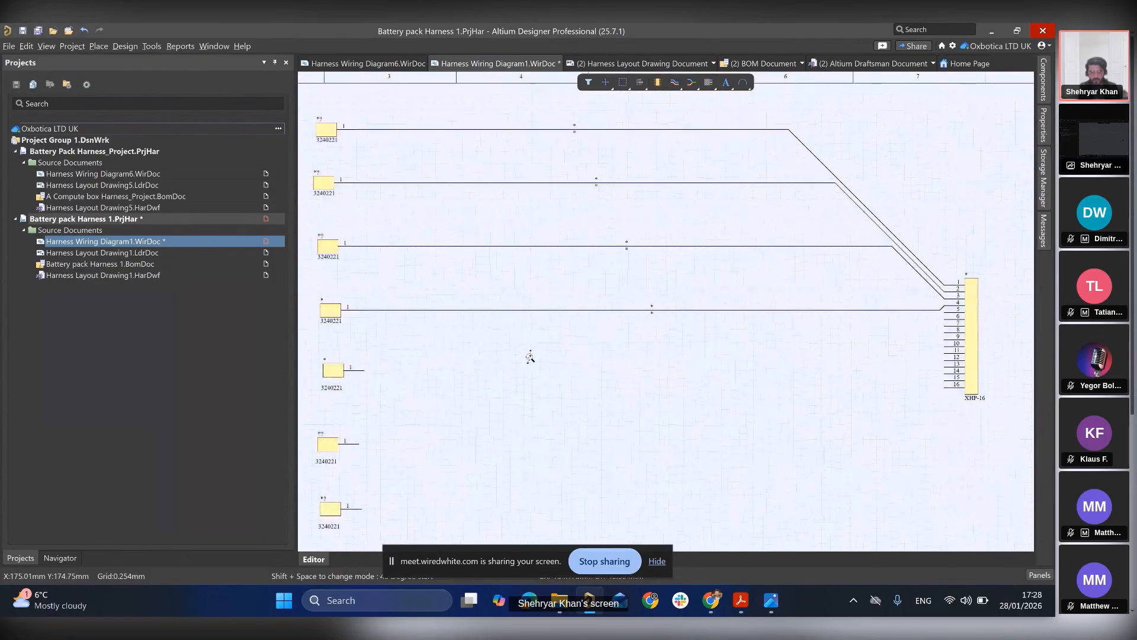
{"action": "scroll", "coordinate": [392, 383], "scroll_direction": "down", "scroll_amount": 1, "text": "ctrl"}
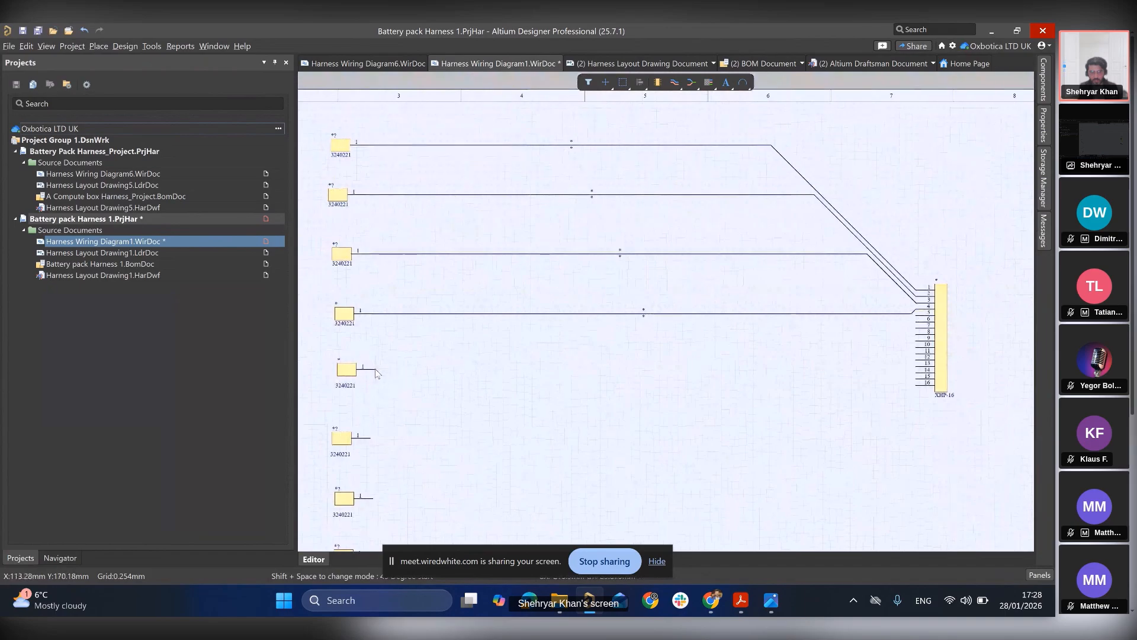
{"action": "left_click", "coordinate": [374, 370]}
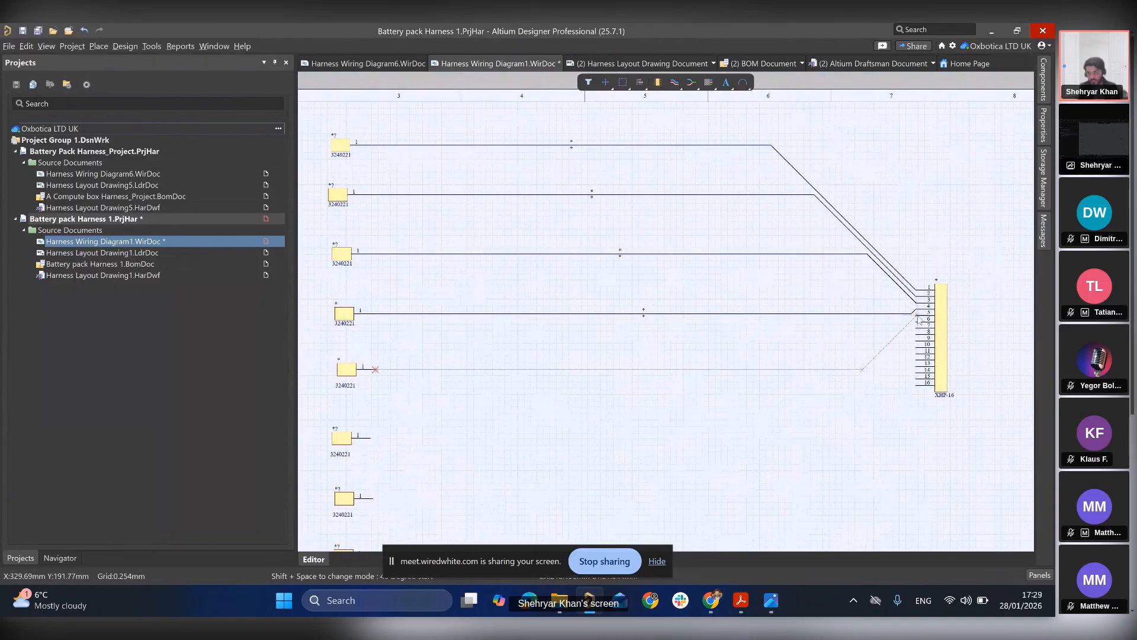
{"action": "left_click", "coordinate": [917, 318]}
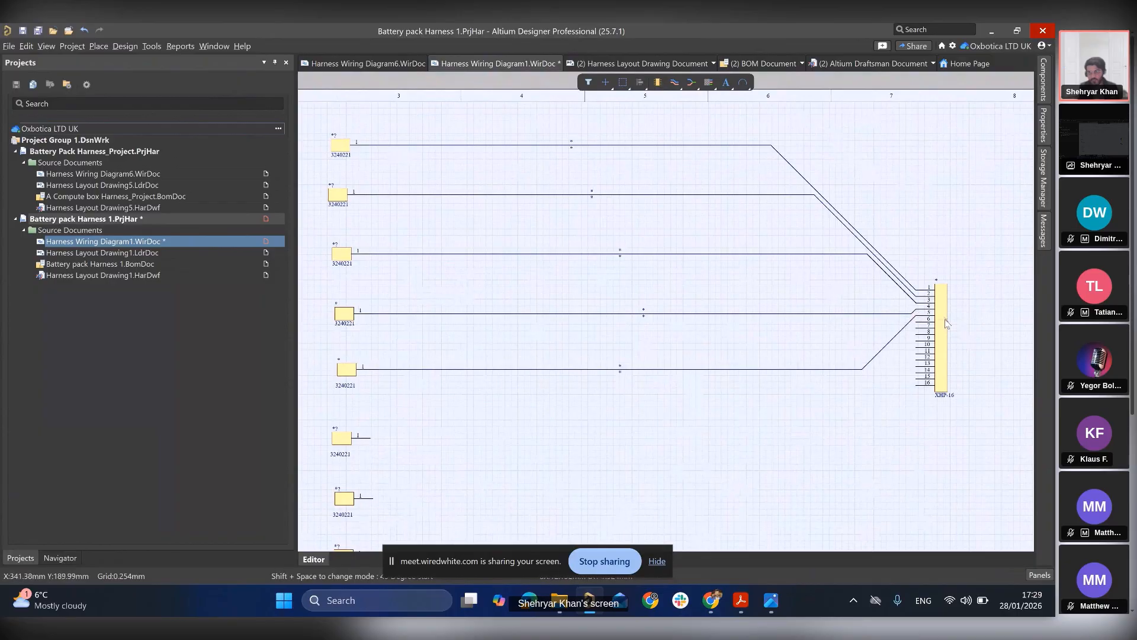
- Wire the sixth ring terminal from the top to pin 6 of the XHP-16 connector
{"action": "left_click", "coordinate": [371, 438]}
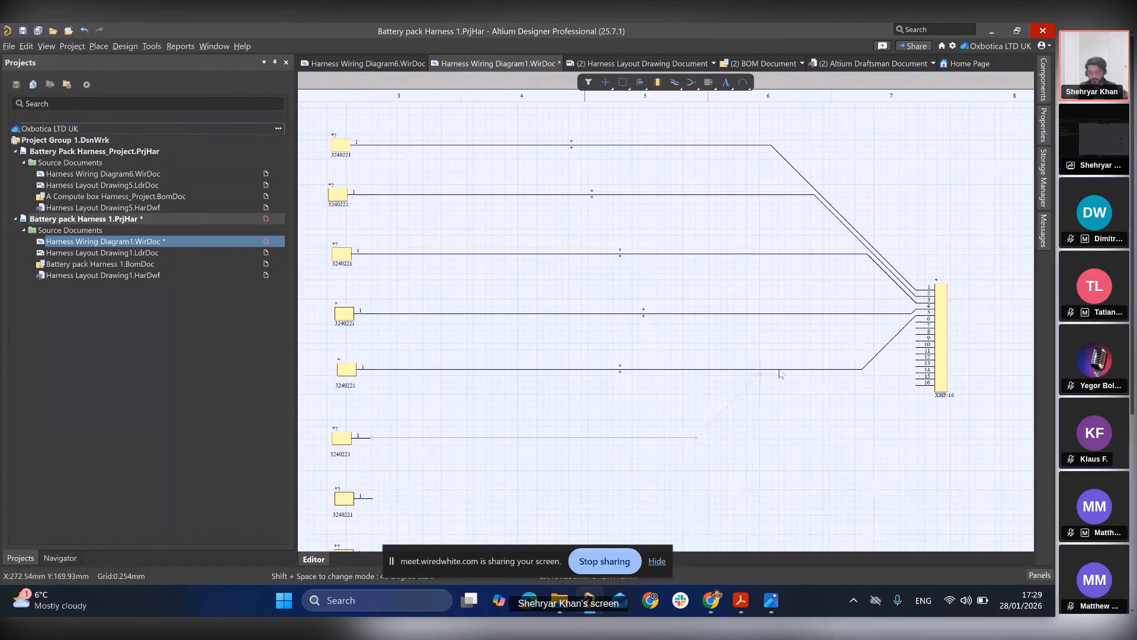
{"action": "scroll", "coordinate": [907, 344], "scroll_direction": "up", "scroll_amount": 3, "text": "ctrl"}
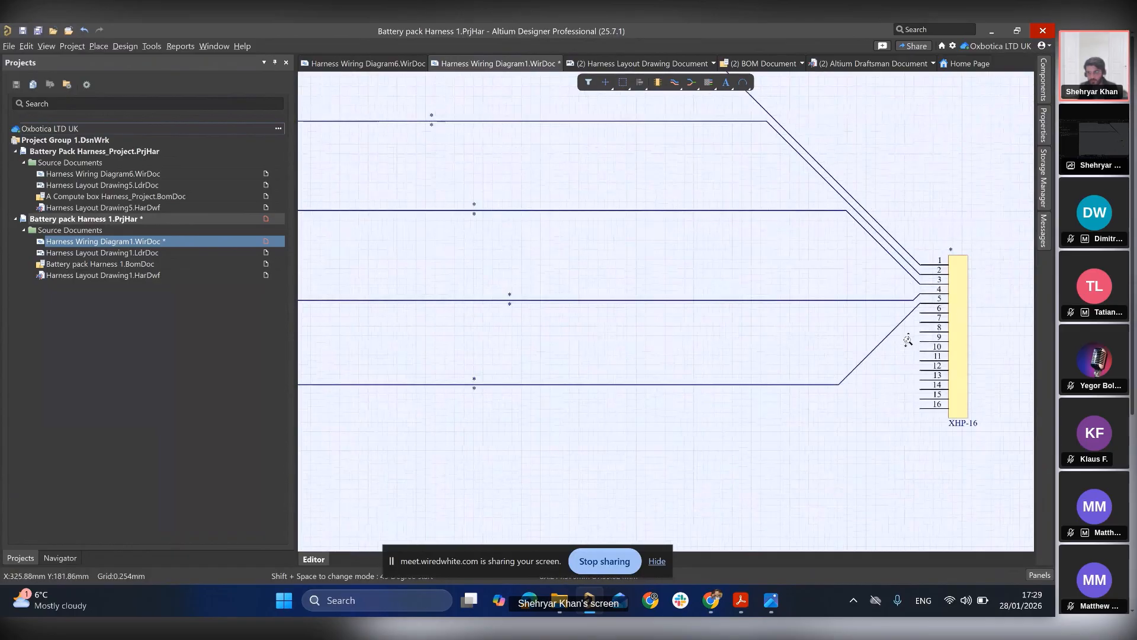
{"action": "left_click", "coordinate": [921, 312]}
{"action": "scroll", "coordinate": [666, 393], "scroll_direction": "down", "scroll_amount": 3, "text": "ctrl"}
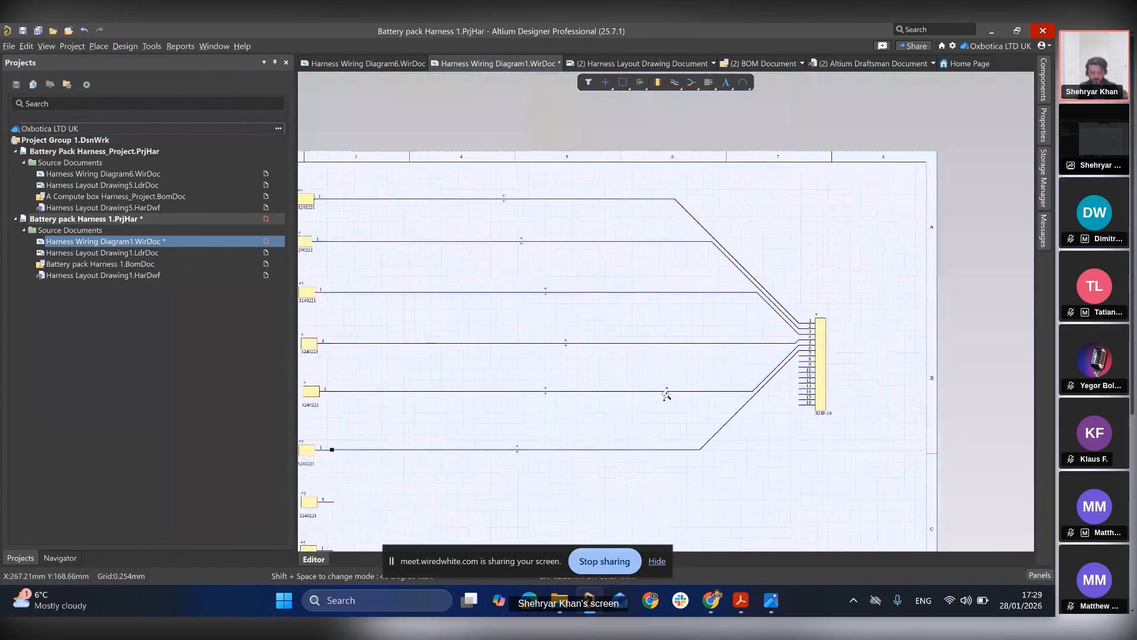
- Pull the wire's end away from the pin of the sixth ring terminal from the top
{"action": "right_click_drag", "start_coordinate": [335, 512], "coordinate": [417, 466]}
{"action": "scroll", "coordinate": [424, 416], "scroll_direction": "up", "scroll_amount": 5, "text": "ctrl"}
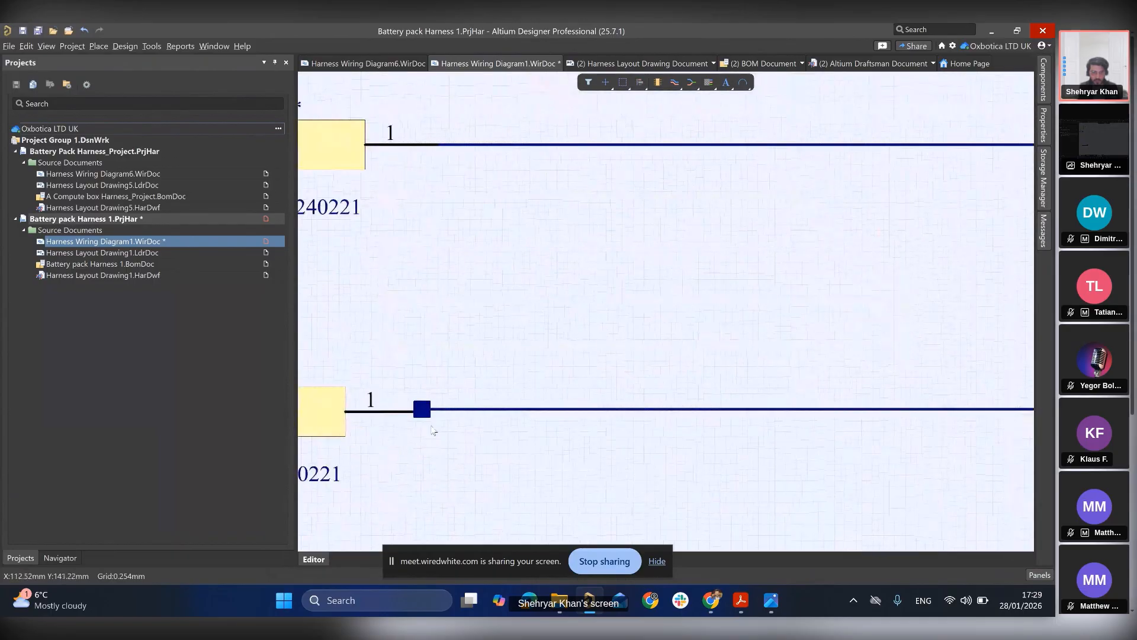
{"action": "scroll", "coordinate": [397, 395], "scroll_direction": "up", "scroll_amount": 1, "text": "ctrl"}
{"action": "right_click_drag", "start_coordinate": [461, 393], "coordinate": [514, 347]}
{"action": "scroll", "coordinate": [501, 365], "scroll_direction": "down", "scroll_amount": 2, "text": "ctrl"}
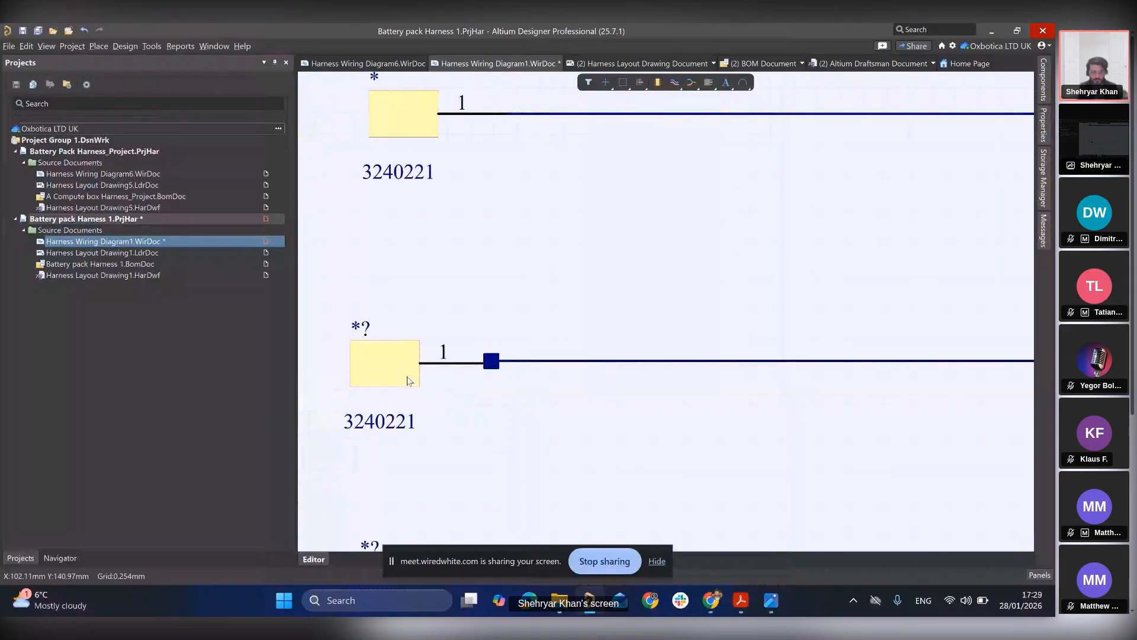
{"action": "scroll", "coordinate": [412, 375], "scroll_direction": "up", "scroll_amount": 1, "text": "ctrl"}
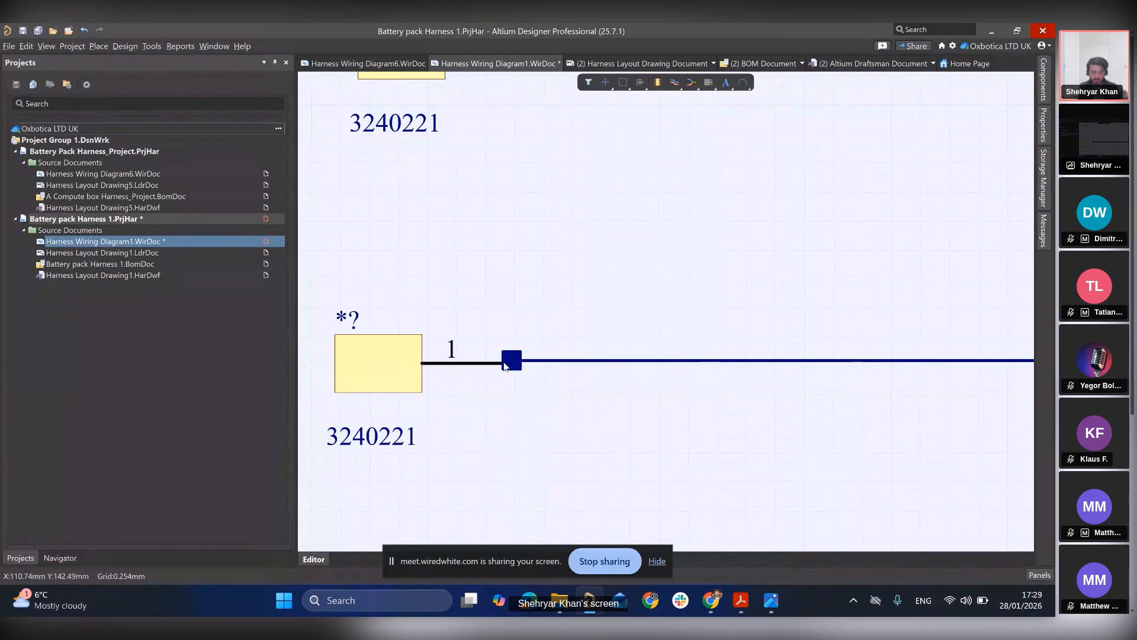
{"action": "scroll", "coordinate": [516, 358], "scroll_direction": "up", "scroll_amount": 2, "text": "ctrl"}
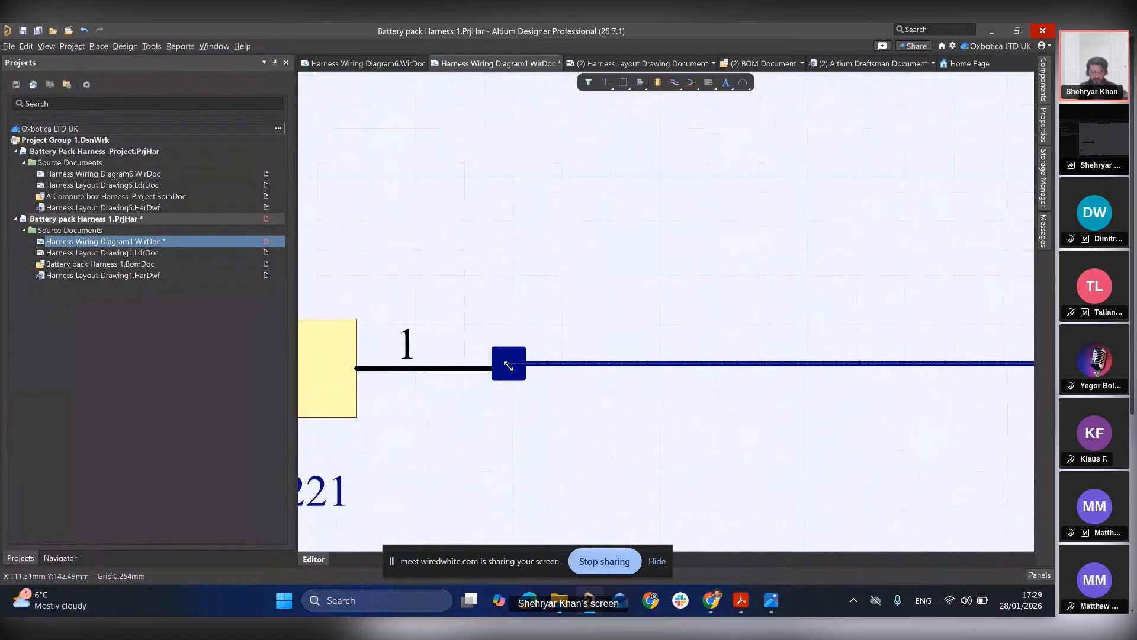
{"action": "left_click", "coordinate": [510, 365]}
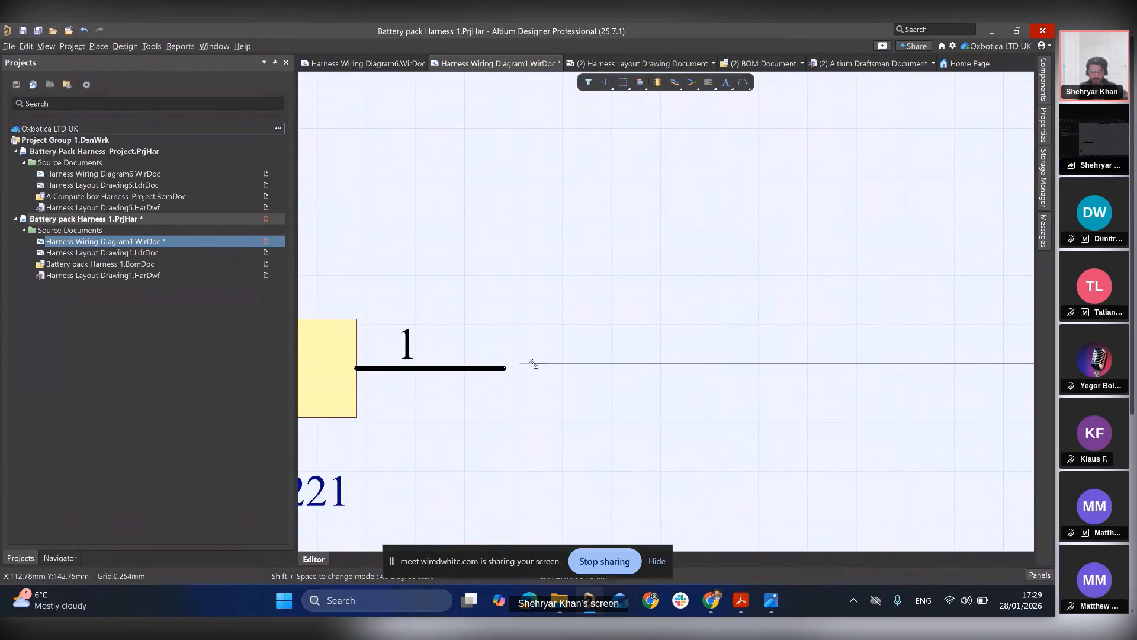
{"action": "left_click_drag", "start_coordinate": [534, 363], "coordinate": [534, 364]}
- Move the sixth ring terminal in line with its wire and reattach the wire's end to the terminal's pin
{"action": "scroll", "coordinate": [499, 363], "scroll_direction": "up", "scroll_amount": 1}
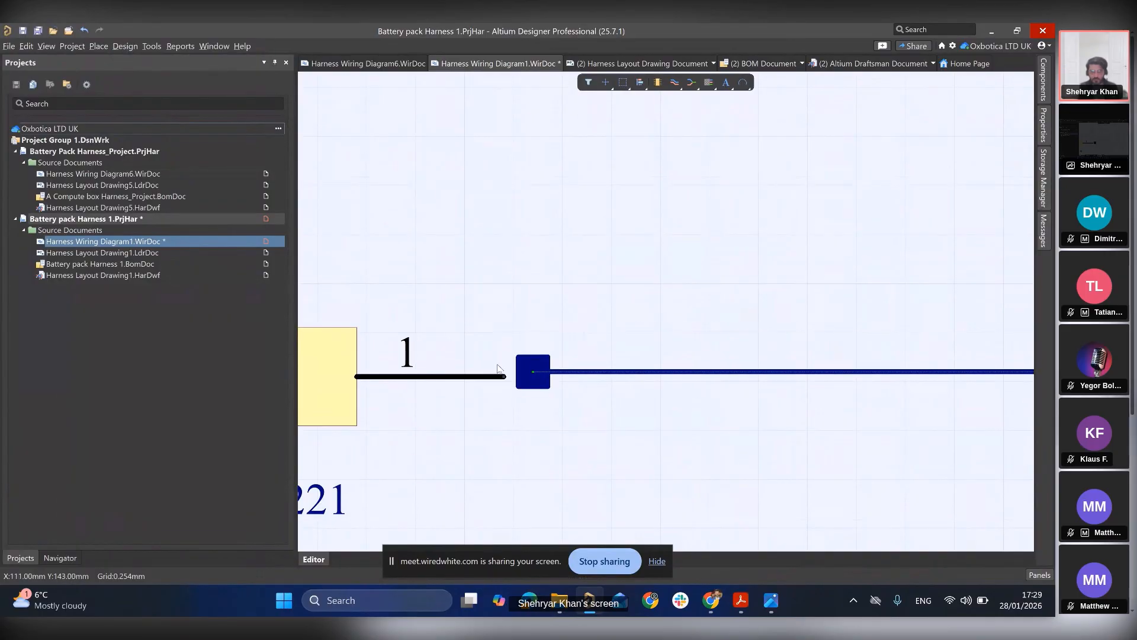
{"action": "scroll", "coordinate": [498, 362], "scroll_direction": "down", "scroll_amount": 1, "text": "ctrl"}
{"action": "scroll", "coordinate": [497, 363], "scroll_direction": "down", "scroll_amount": 2, "text": "ctrl"}
{"action": "scroll", "coordinate": [500, 363], "scroll_direction": "up", "scroll_amount": 1}
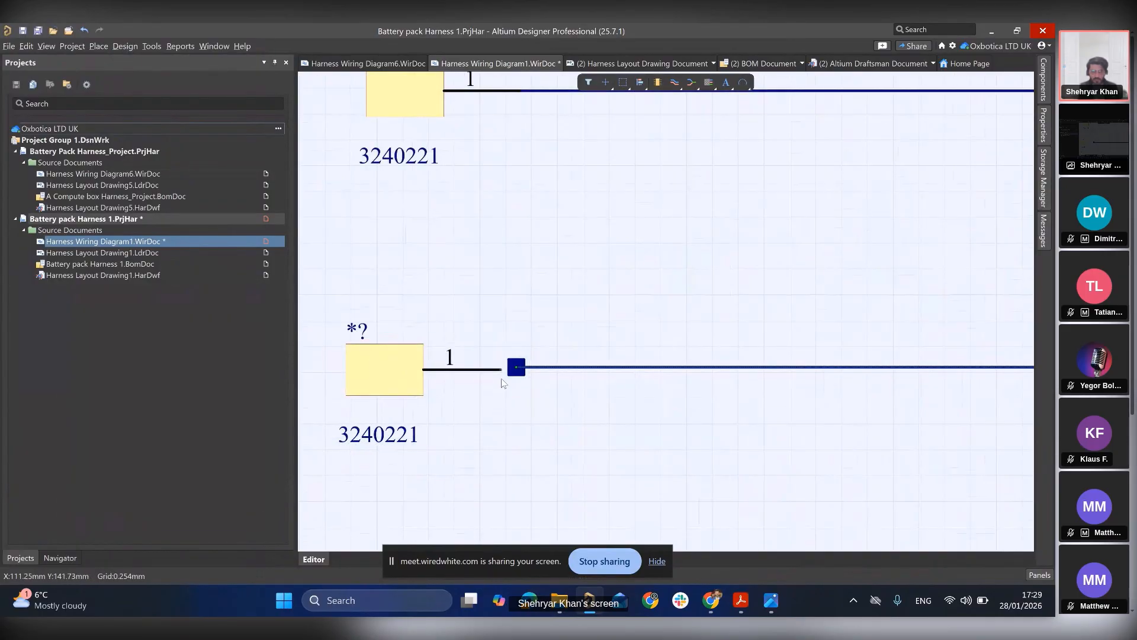
{"action": "left_click_drag", "start_coordinate": [504, 369], "coordinate": [505, 371]}
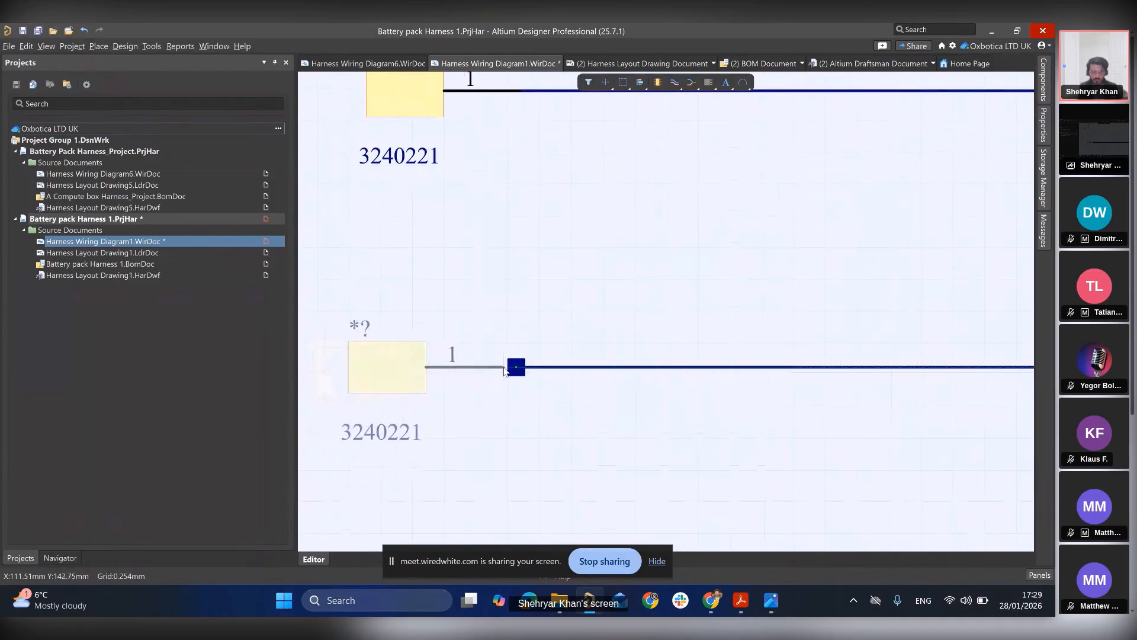
{"action": "scroll", "coordinate": [507, 364], "scroll_direction": "up", "scroll_amount": 3, "text": "ctrl"}
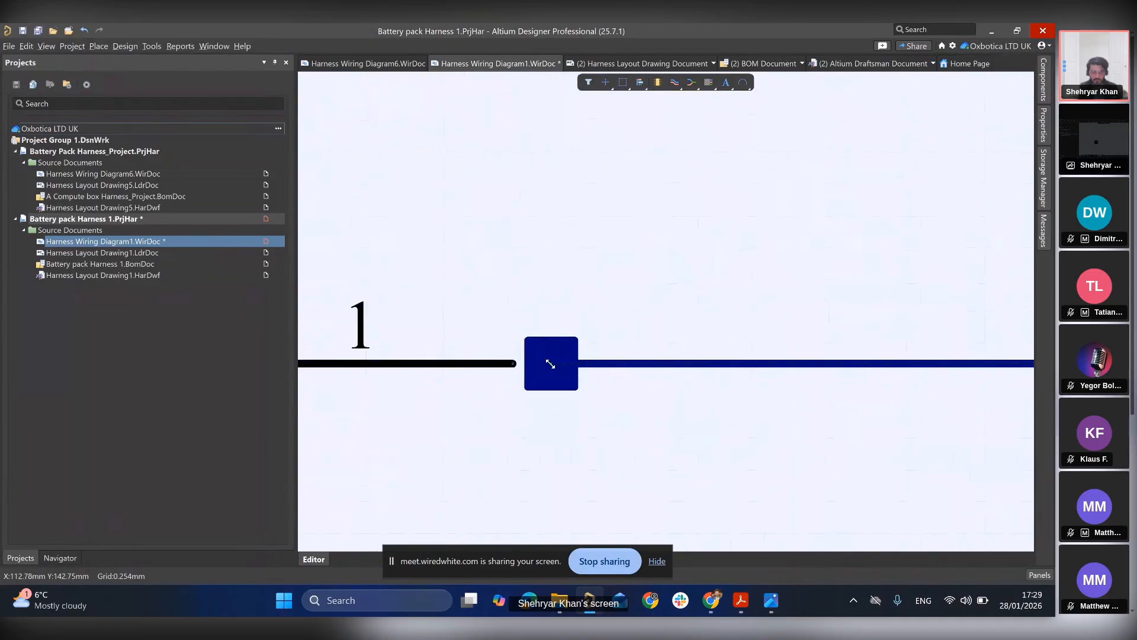
{"action": "left_click_drag", "start_coordinate": [550, 364], "coordinate": [511, 363]}
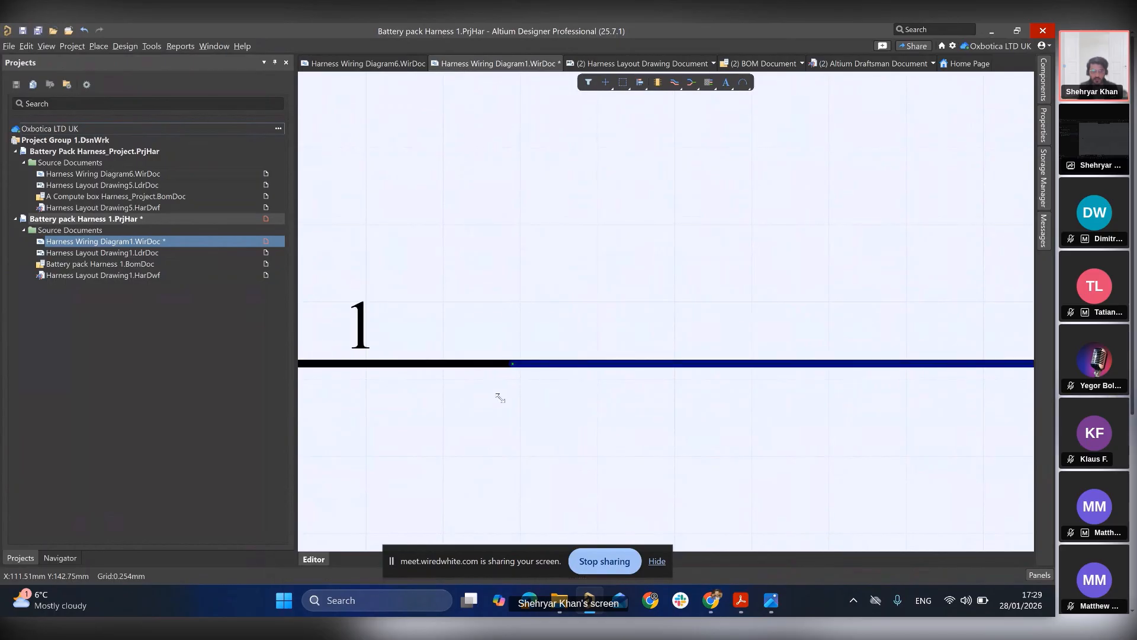
{"action": "scroll", "coordinate": [572, 343], "scroll_direction": "down", "scroll_amount": 1, "text": "ctrl"}
{"action": "scroll", "coordinate": [572, 343], "scroll_direction": "down", "scroll_amount": 2, "text": "ctrl"}
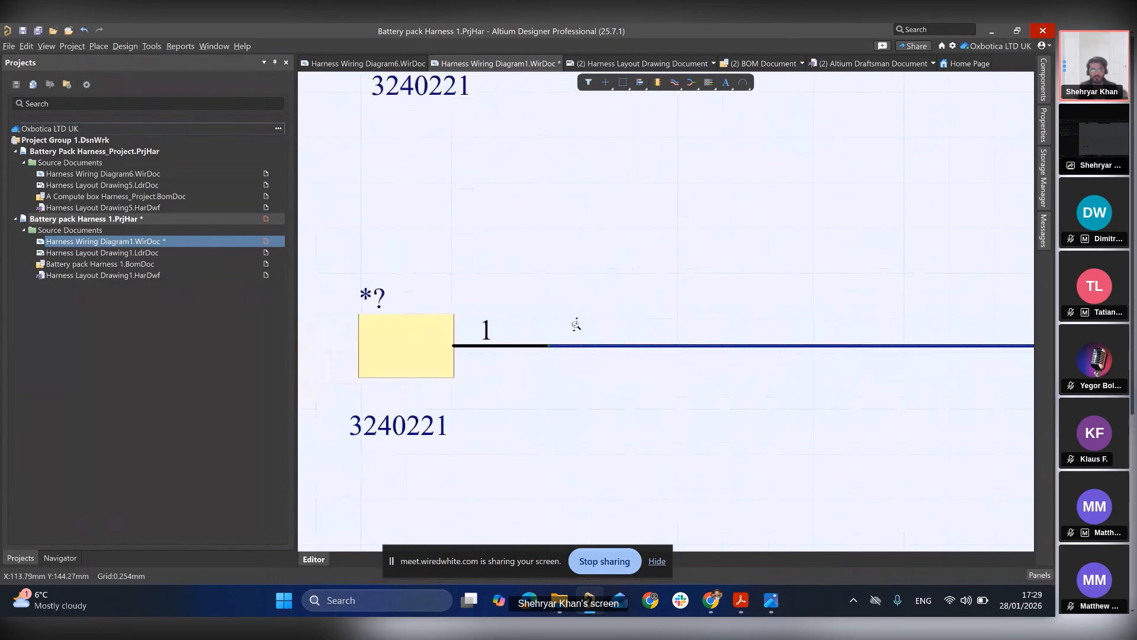
- Wire the seventh ring terminal from the top to pin 7 of the XHP-16 connector
{"action": "scroll", "coordinate": [576, 324], "scroll_direction": "down", "scroll_amount": 3, "text": "ctrl"}
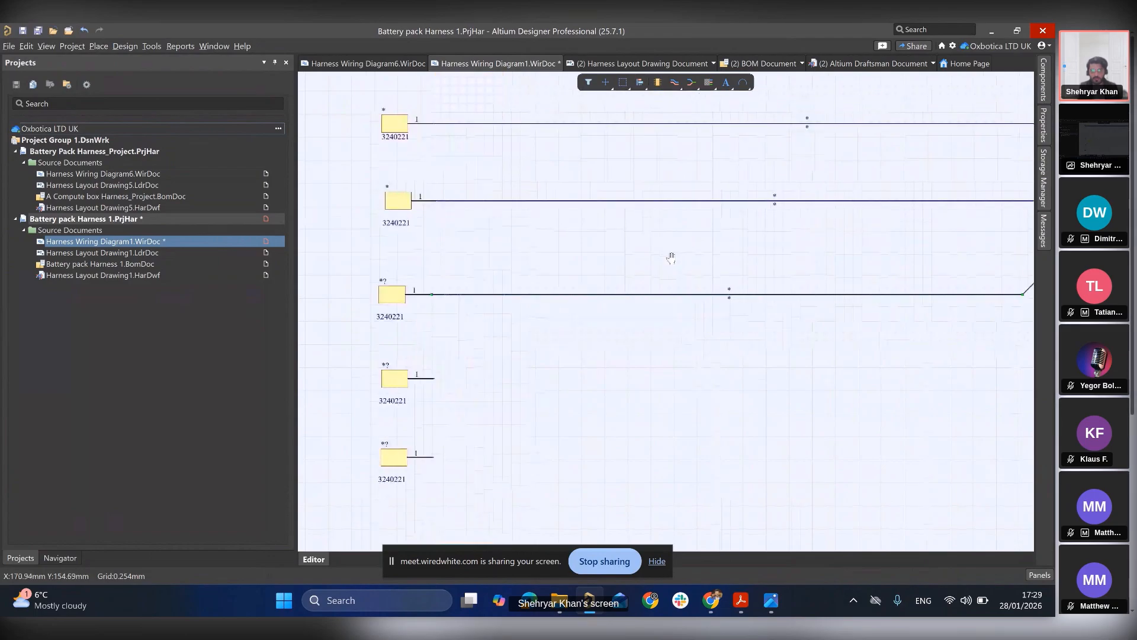
{"action": "scroll", "coordinate": [671, 257], "scroll_direction": "down", "scroll_amount": 2, "text": "ctrl"}
{"action": "left_click", "coordinate": [675, 83]}
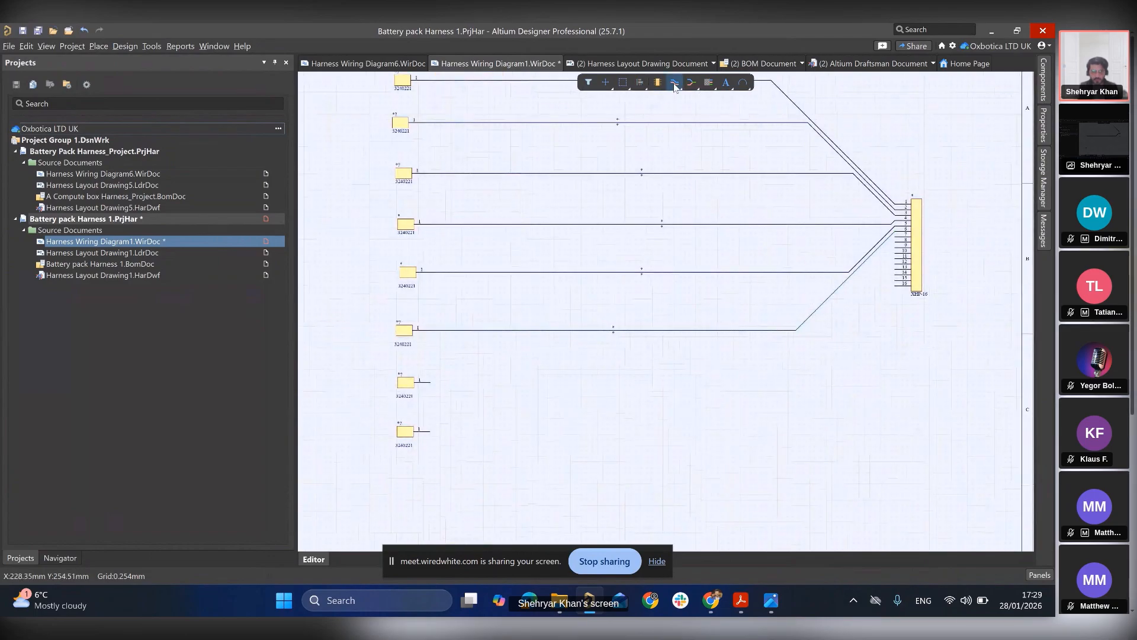
{"action": "left_click", "coordinate": [448, 372]}
{"action": "scroll", "coordinate": [856, 303], "scroll_direction": "up", "scroll_amount": 3, "text": "ctrl"}
{"action": "scroll", "coordinate": [853, 303], "scroll_direction": "down", "scroll_amount": 1, "text": "ctrl"}
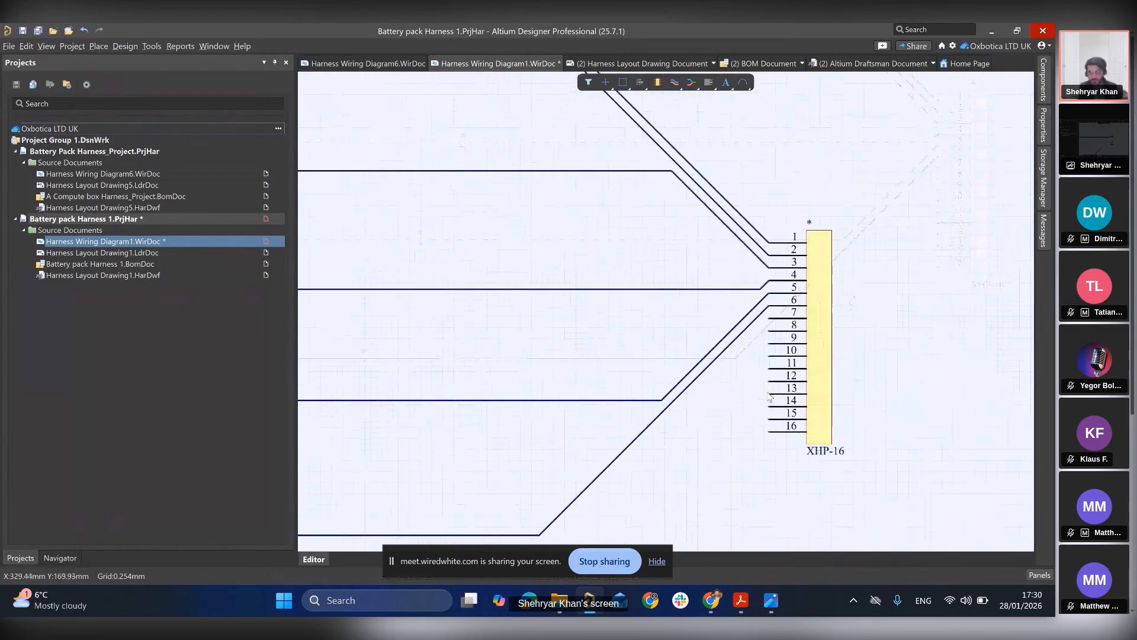
{"action": "scroll", "coordinate": [689, 347], "scroll_direction": "down", "scroll_amount": 4, "text": "ctrl"}
{"action": "scroll", "coordinate": [689, 346], "scroll_direction": "up", "scroll_amount": 4, "text": "ctrl"}
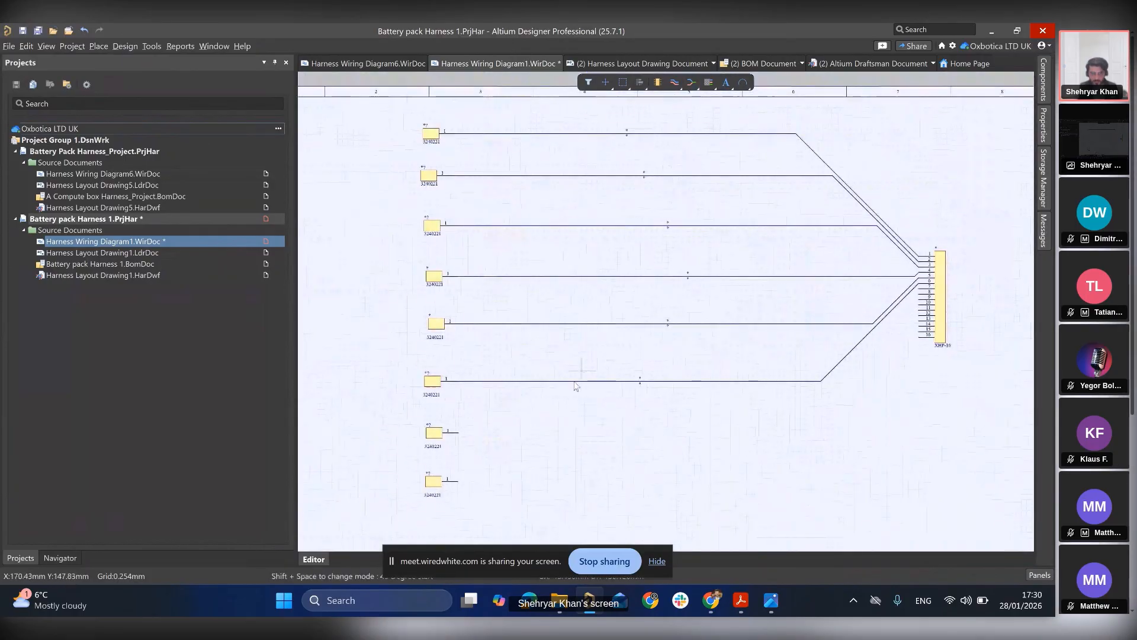
{"action": "left_click", "coordinate": [459, 434]}
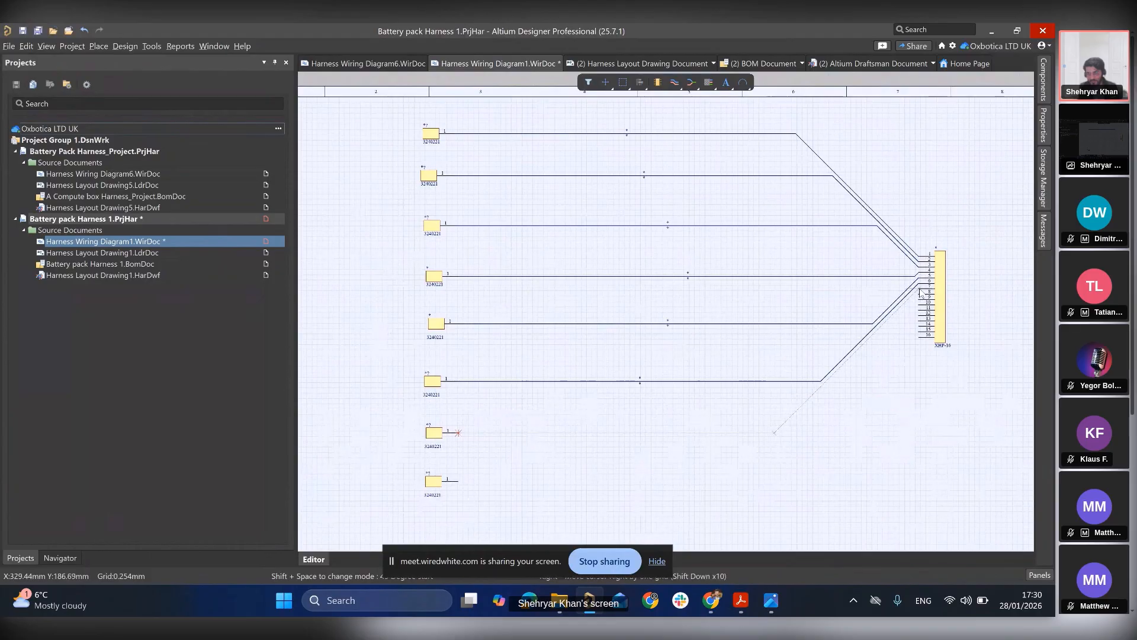
{"action": "scroll", "coordinate": [920, 292], "scroll_direction": "up", "scroll_amount": 2, "text": "ctrl"}
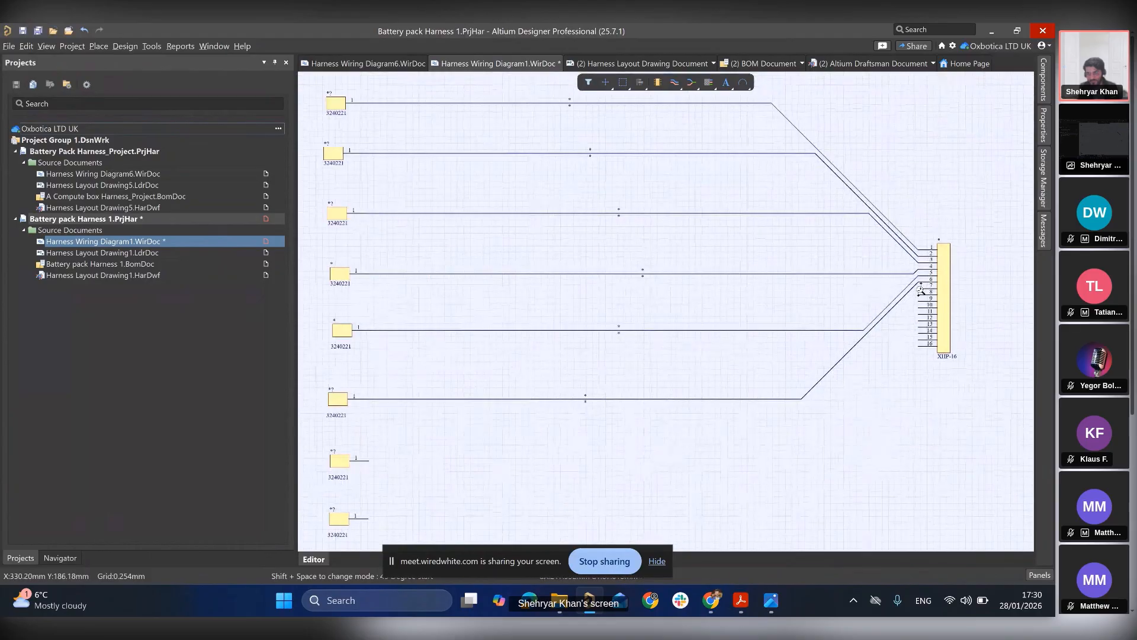
{"action": "scroll", "coordinate": [920, 292], "scroll_direction": "up", "scroll_amount": 1, "text": "ctrl"}
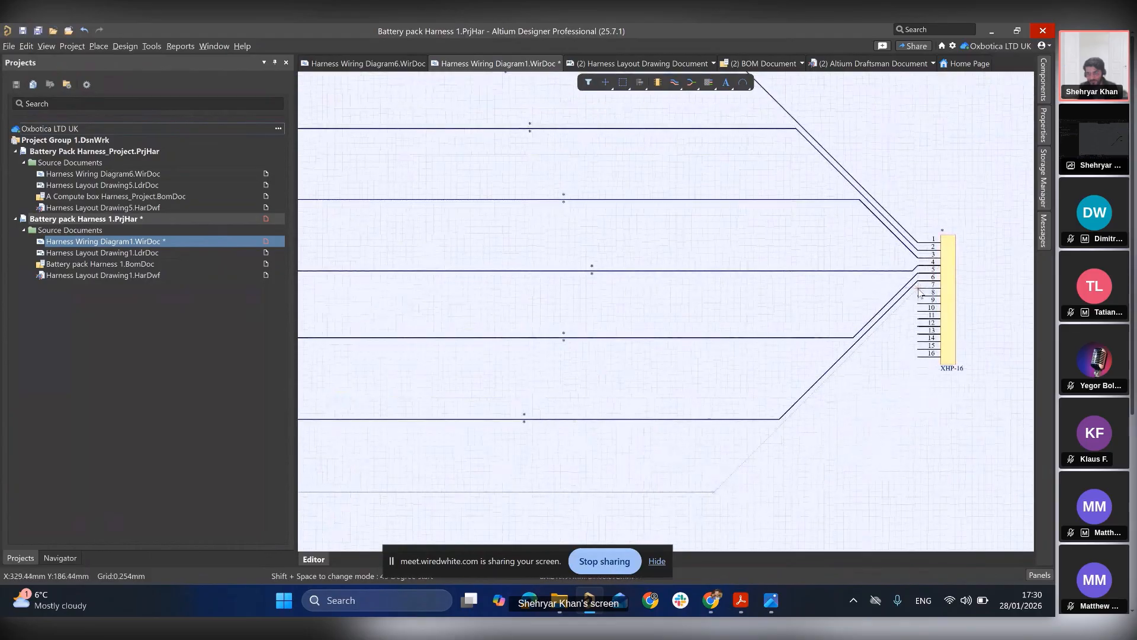
{"action": "left_click", "coordinate": [920, 291]}
{"action": "scroll", "coordinate": [680, 262], "scroll_direction": "down", "scroll_amount": 3, "text": "ctrl"}
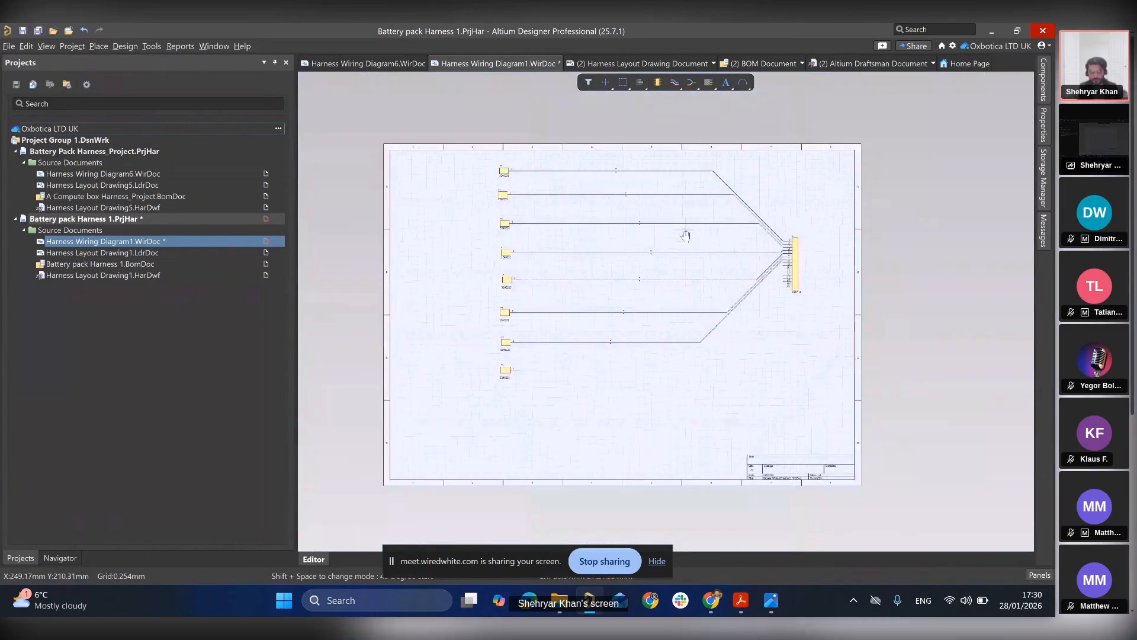
{"action": "scroll", "coordinate": [599, 327], "scroll_direction": "up", "scroll_amount": 1, "text": "ctrl"}
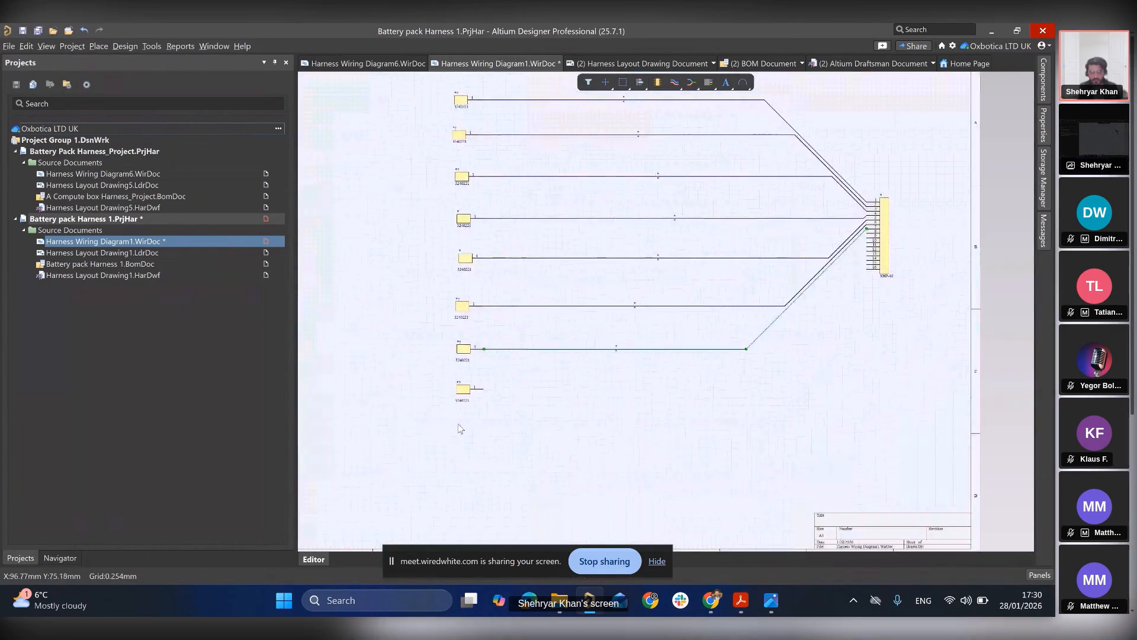
- Wire the eighth ring terminal from the top to pin 8 of the XHP-16 connector and finish wire placement
{"action": "left_click", "coordinate": [674, 83]}
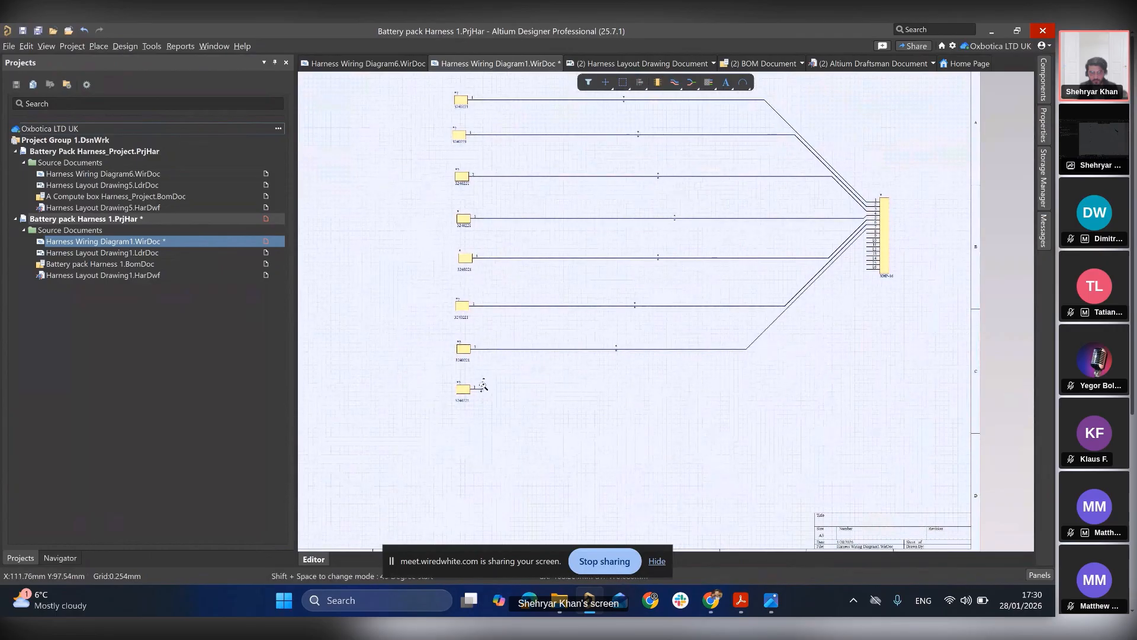
{"action": "scroll", "coordinate": [484, 393], "scroll_direction": "up", "scroll_amount": 2, "text": "ctrl"}
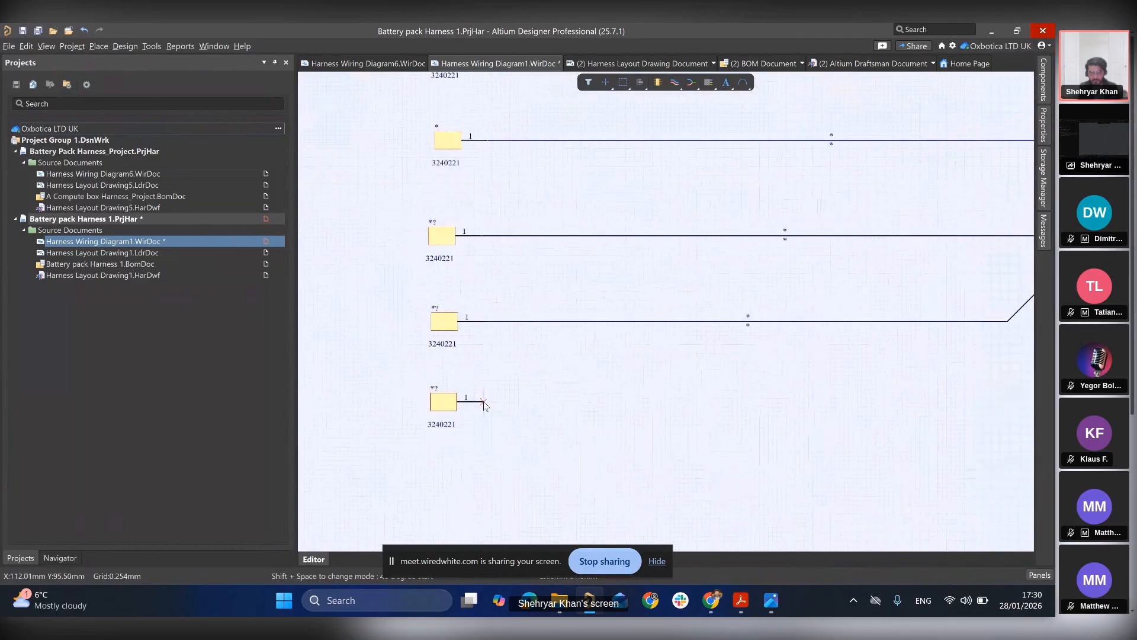
{"action": "scroll", "coordinate": [781, 365], "scroll_direction": "down", "scroll_amount": 2, "text": "ctrl"}
{"action": "right_click_drag", "start_coordinate": [781, 365], "coordinate": [512, 453]}
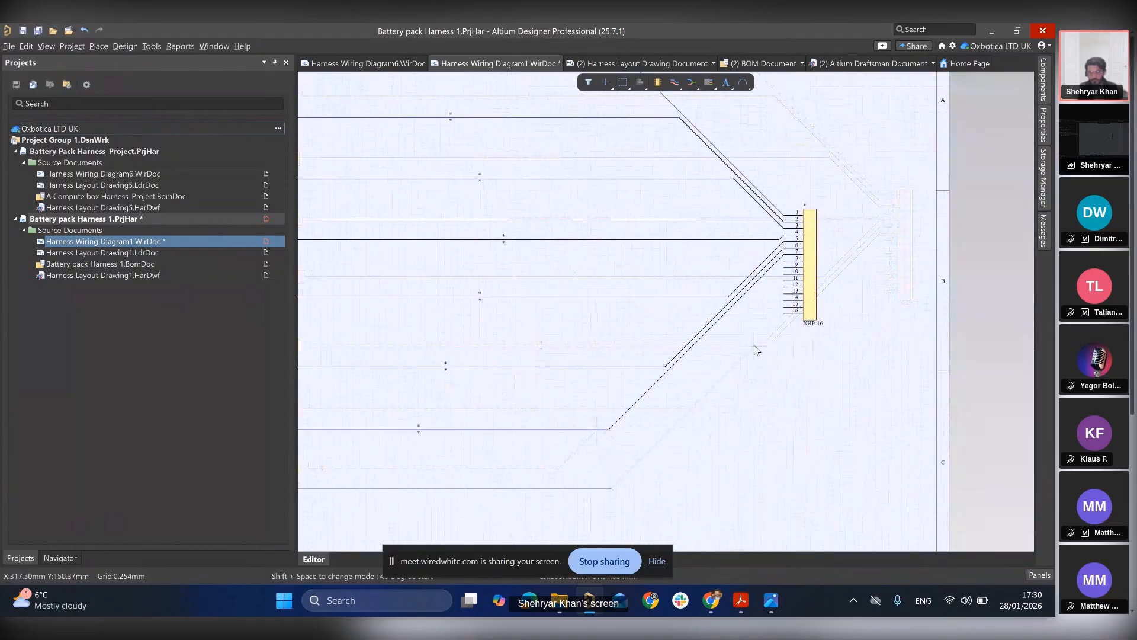
{"action": "left_click", "coordinate": [784, 262]}
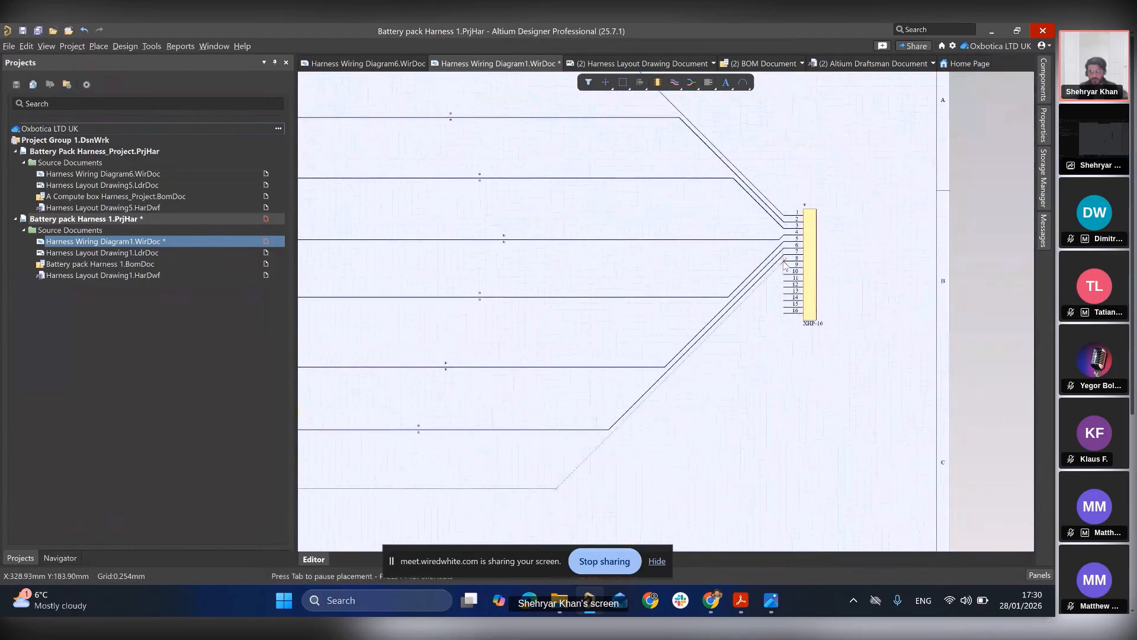
{"action": "scroll", "coordinate": [734, 361], "scroll_direction": "down", "scroll_amount": 3, "text": "ctrl"}
{"action": "right_click_drag", "start_coordinate": [662, 331], "coordinate": [687, 317]}
{"action": "right_click", "coordinate": [687, 318]}
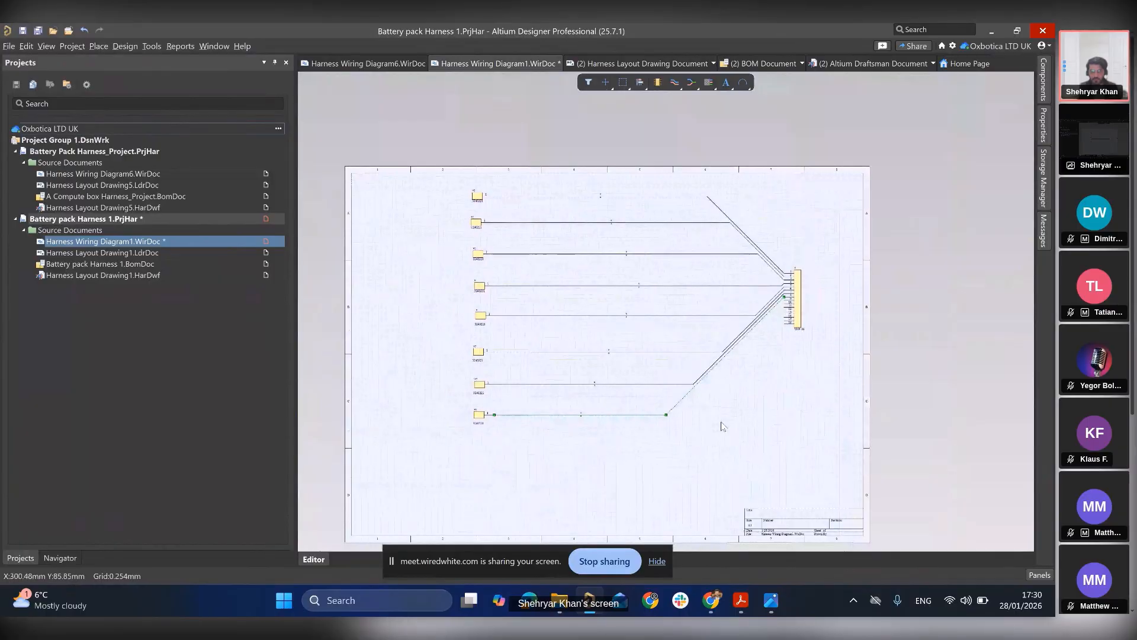
{"action": "scroll", "coordinate": [643, 346], "scroll_direction": "up", "scroll_amount": 1, "text": "ctrl"}
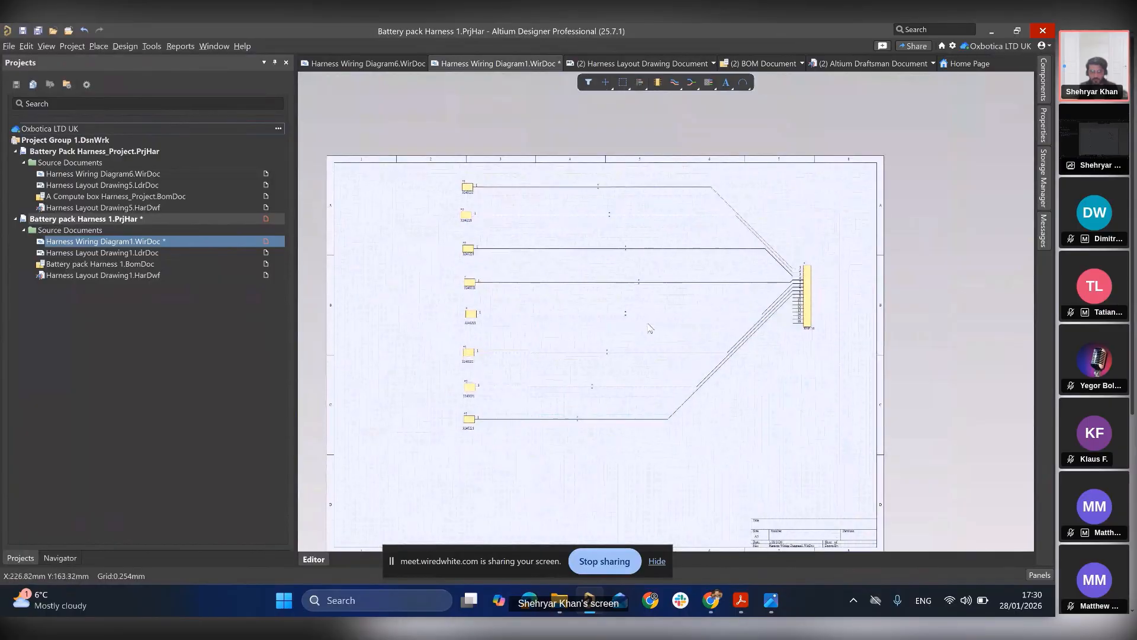
{"action": "right_click_drag", "start_coordinate": [650, 328], "coordinate": [619, 351]}
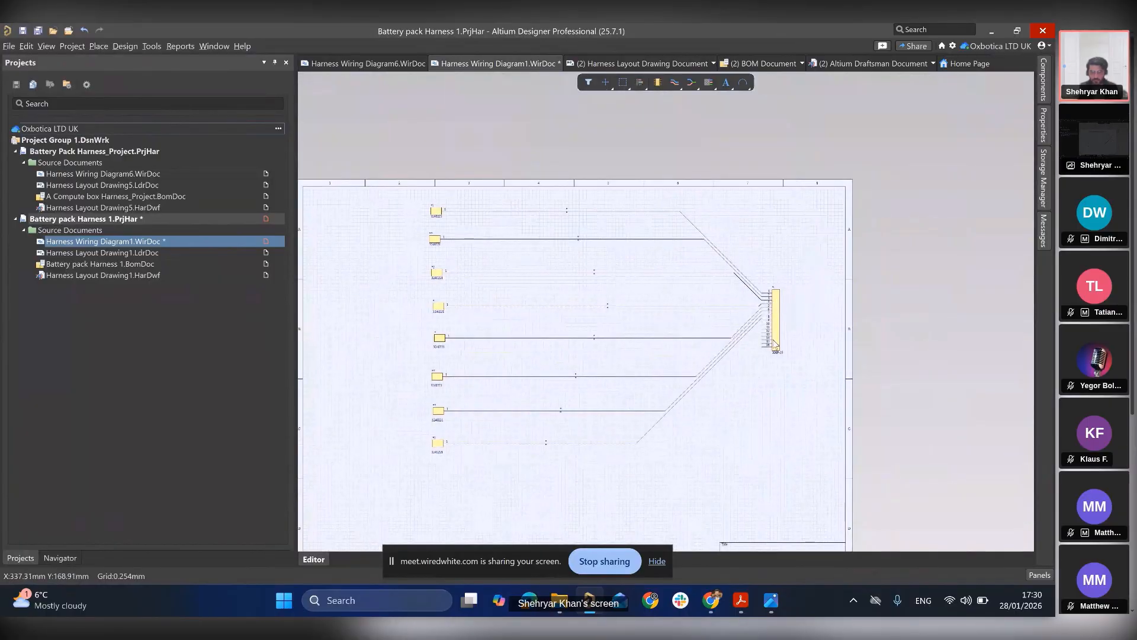
{"action": "scroll", "coordinate": [775, 345], "scroll_direction": "up", "scroll_amount": 5, "text": "ctrl"}
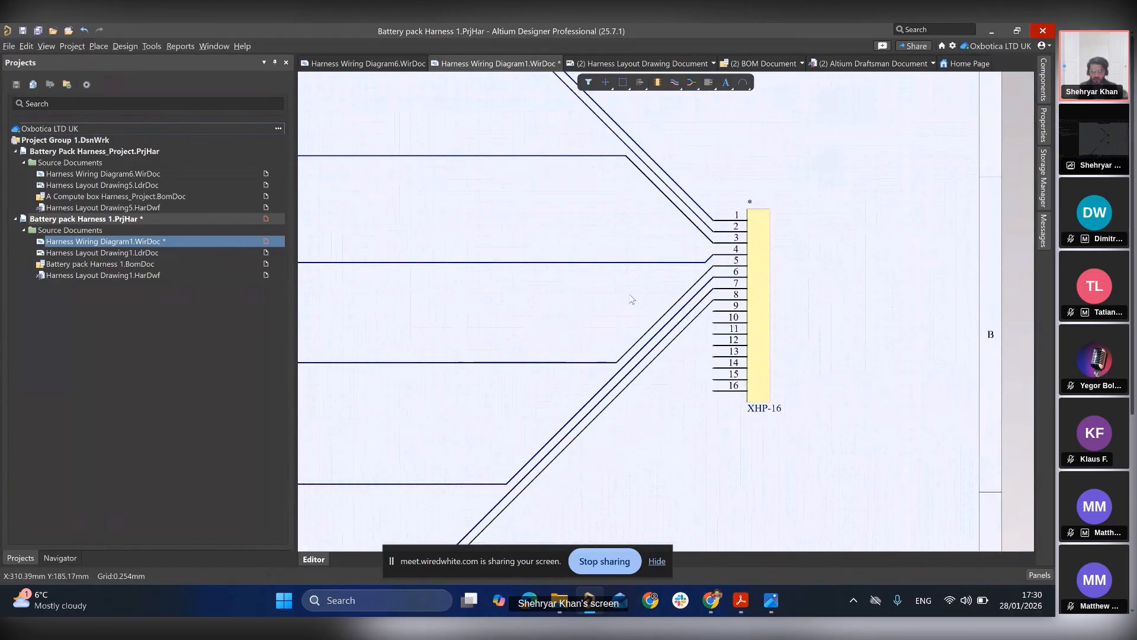
{"action": "scroll", "coordinate": [629, 298], "scroll_direction": "down", "scroll_amount": 5, "text": "ctrl"}
{"action": "scroll", "coordinate": [604, 285], "scroll_direction": "up", "scroll_amount": 1, "text": "ctrl"}
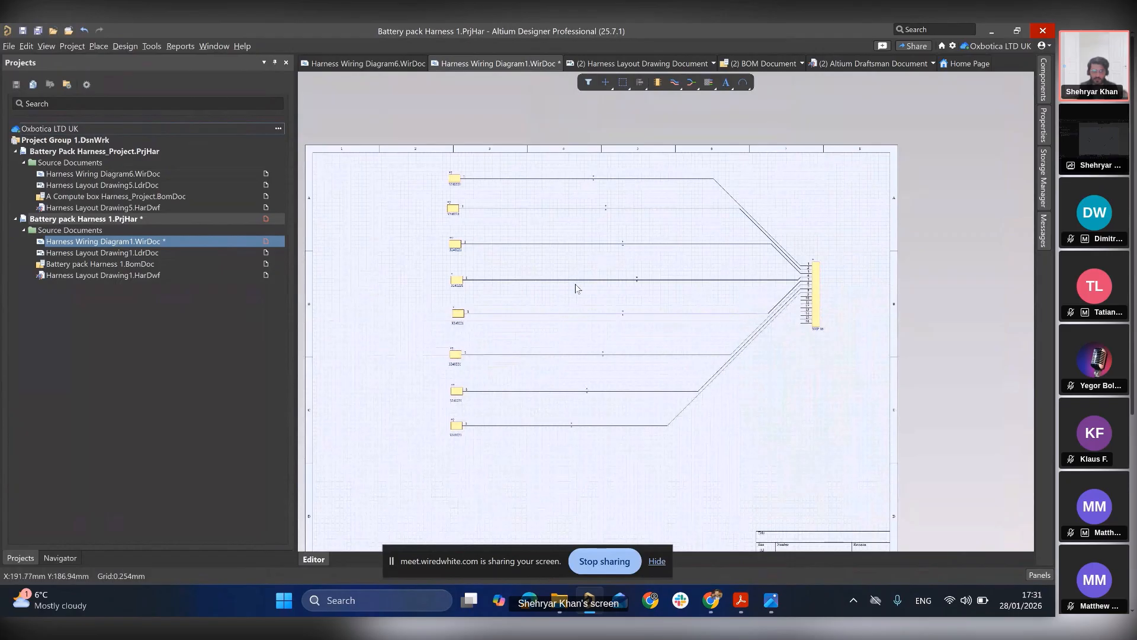
- Open the layout drawing Harness Layout Drawing1.LdrDoc of the Battery pack Harness 1 project
{"action": "double_click", "coordinate": [148, 253]}
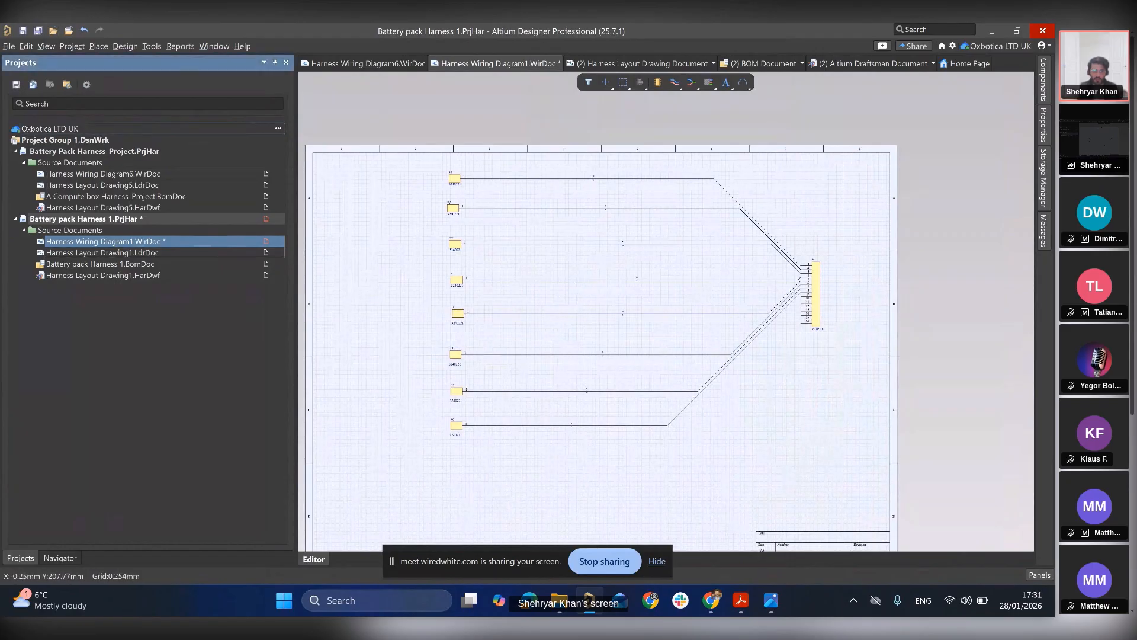
{"action": "right_click_drag", "start_coordinate": [710, 265], "coordinate": [650, 265]}
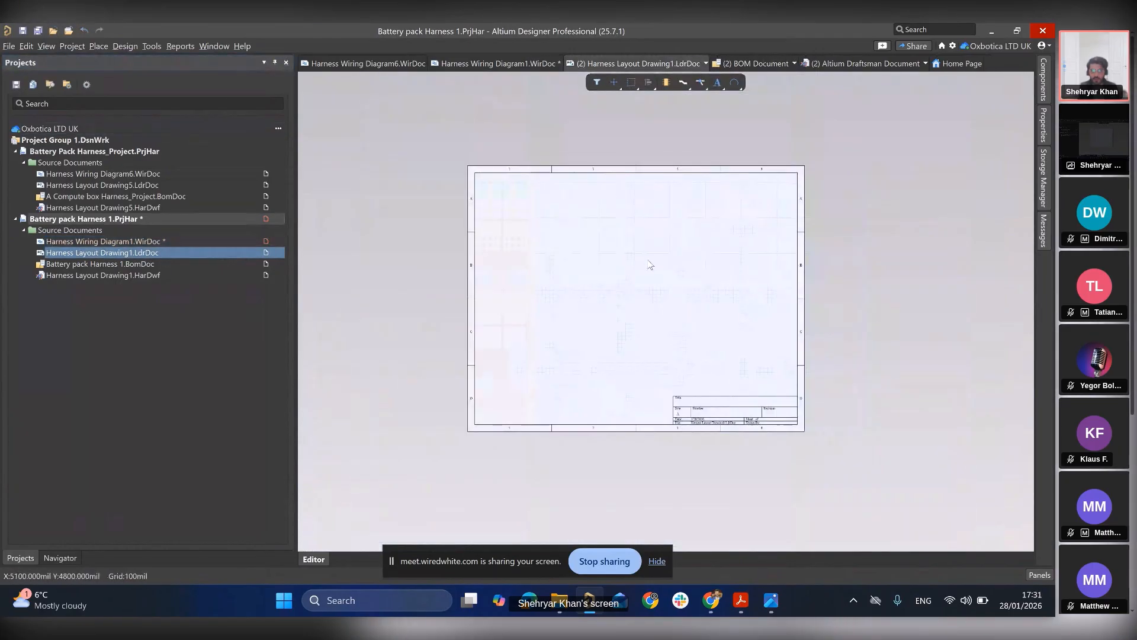
{"action": "scroll", "coordinate": [649, 260], "scroll_direction": "up", "scroll_amount": 2, "text": "ctrl"}
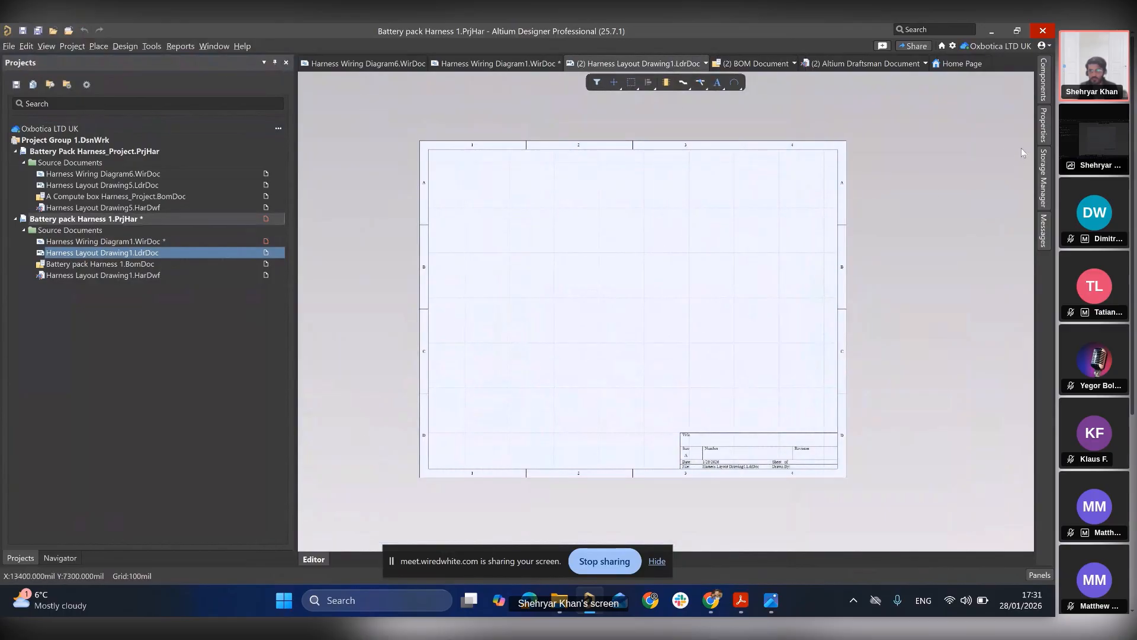
- Switch the layout drawing's document units to mm and set the visible grid to 0.254 mm
{"action": "left_click", "coordinate": [1044, 126]}
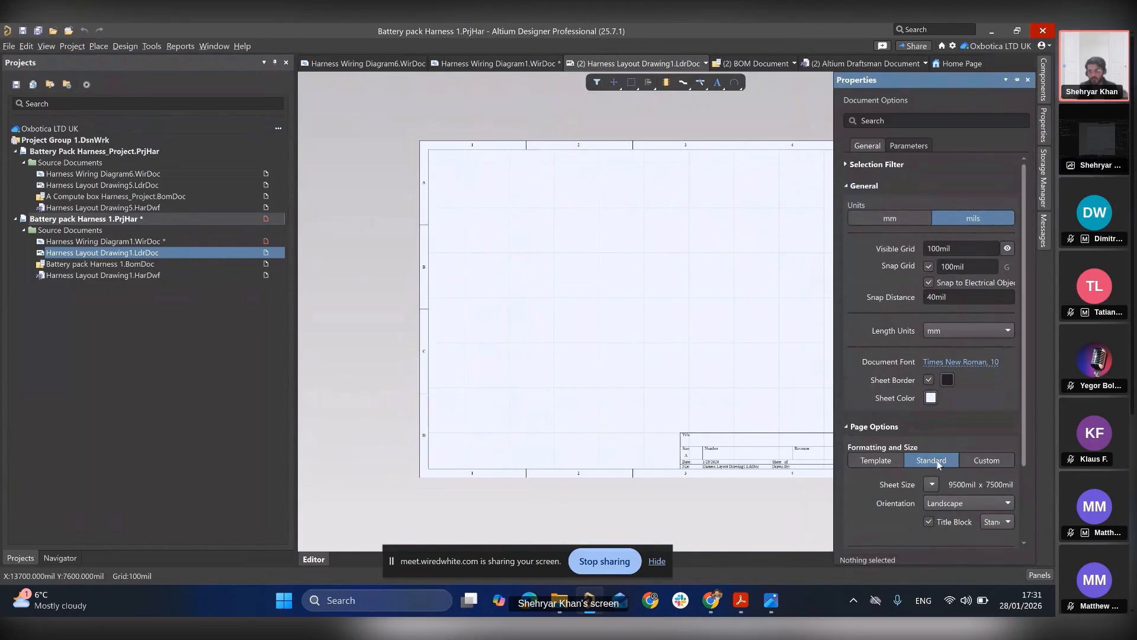
{"action": "scroll", "coordinate": [1002, 431], "scroll_direction": "down", "scroll_amount": 1}
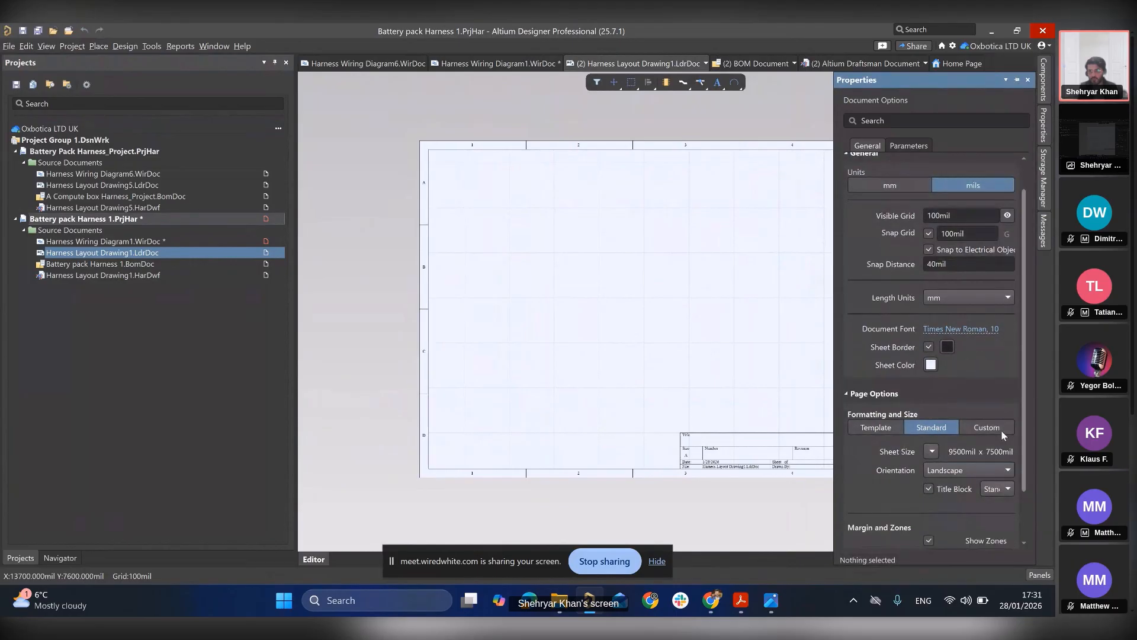
{"action": "left_click", "coordinate": [900, 186]}
{"action": "left_click", "coordinate": [969, 213]}
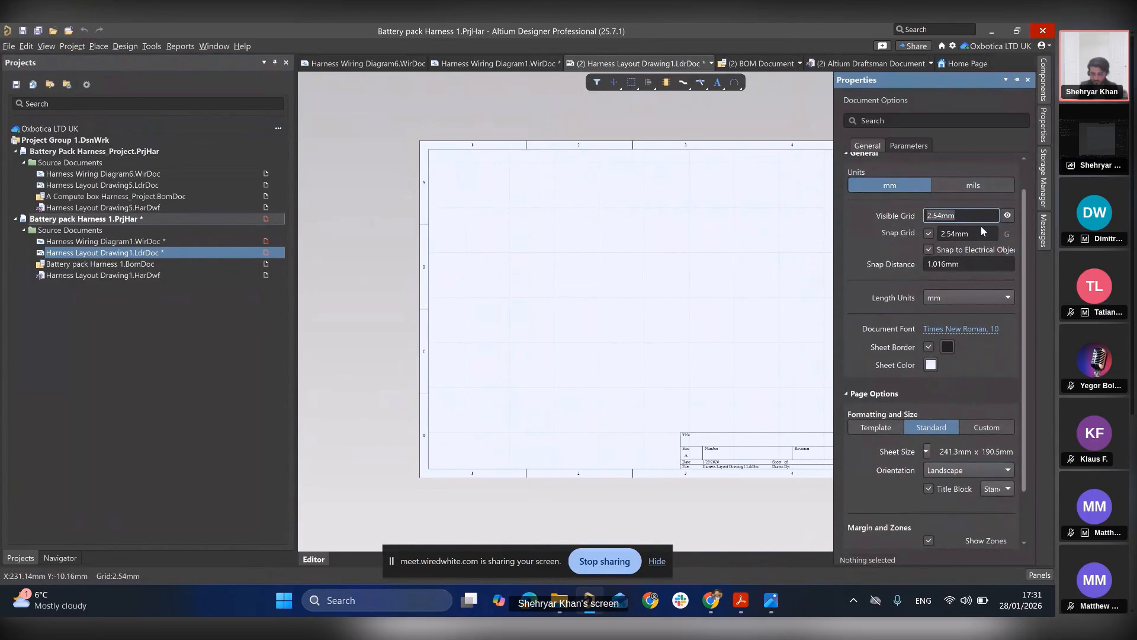
{"action": "type", "text": "0.2"}
{"action": "type", "text": "564"}
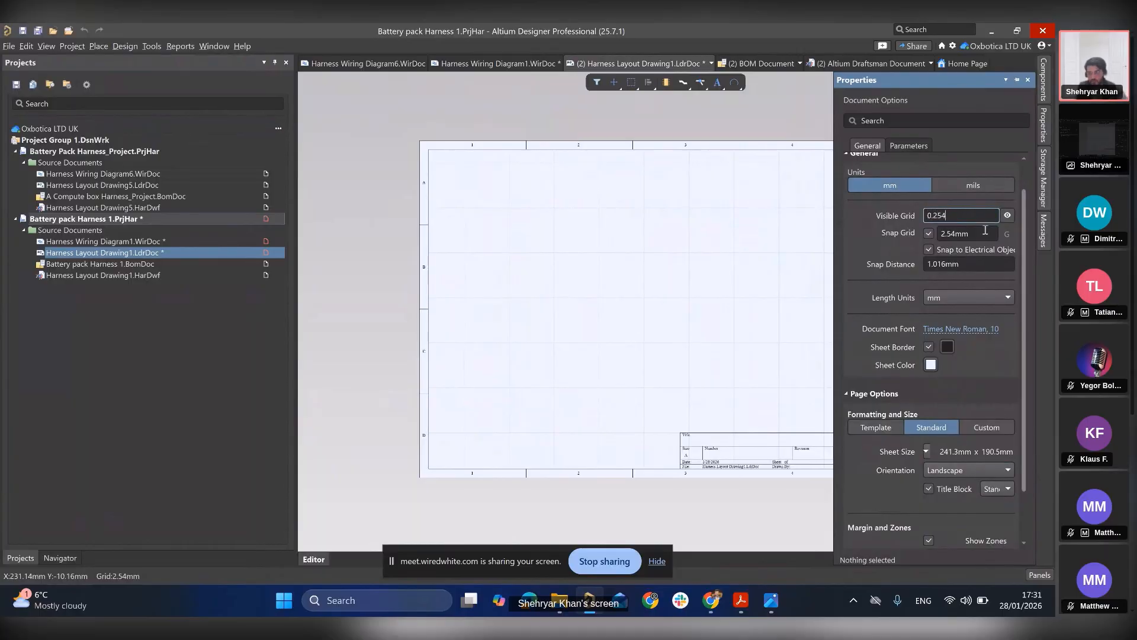
{"action": "key", "text": "Return"}
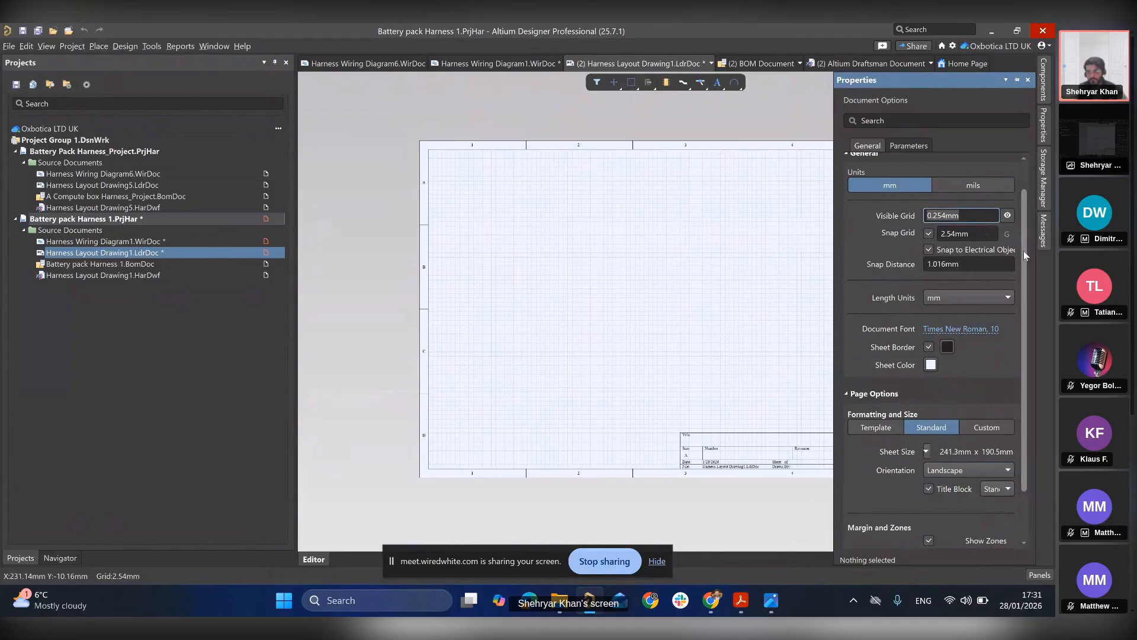
- Set both the snap grid and the snap distance of the layout drawing to 0.254 mm
{"action": "left_click", "coordinate": [985, 231]}
{"action": "type", "text": "0."}
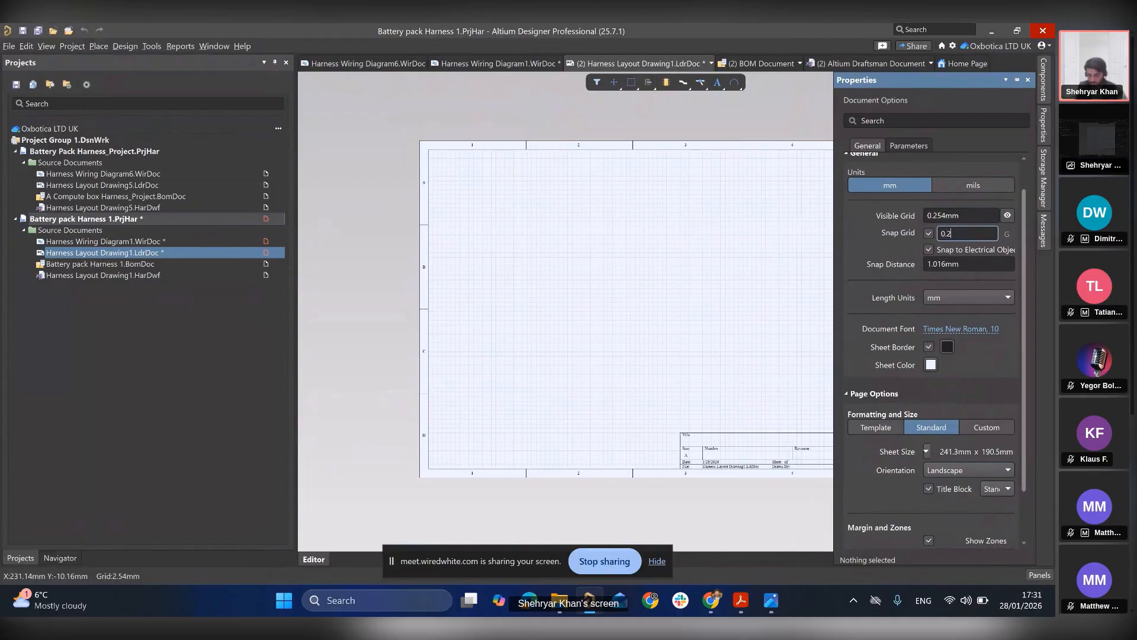
{"action": "key", "text": "Return"}
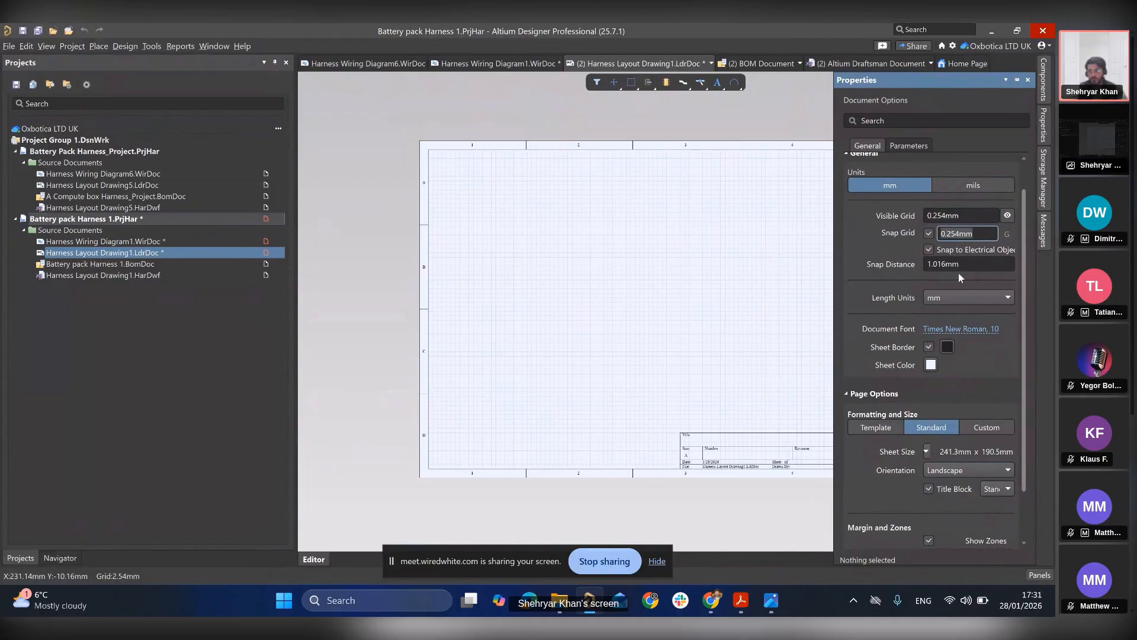
{"action": "left_click", "coordinate": [973, 264]}
{"action": "type", "text": "0.254"}
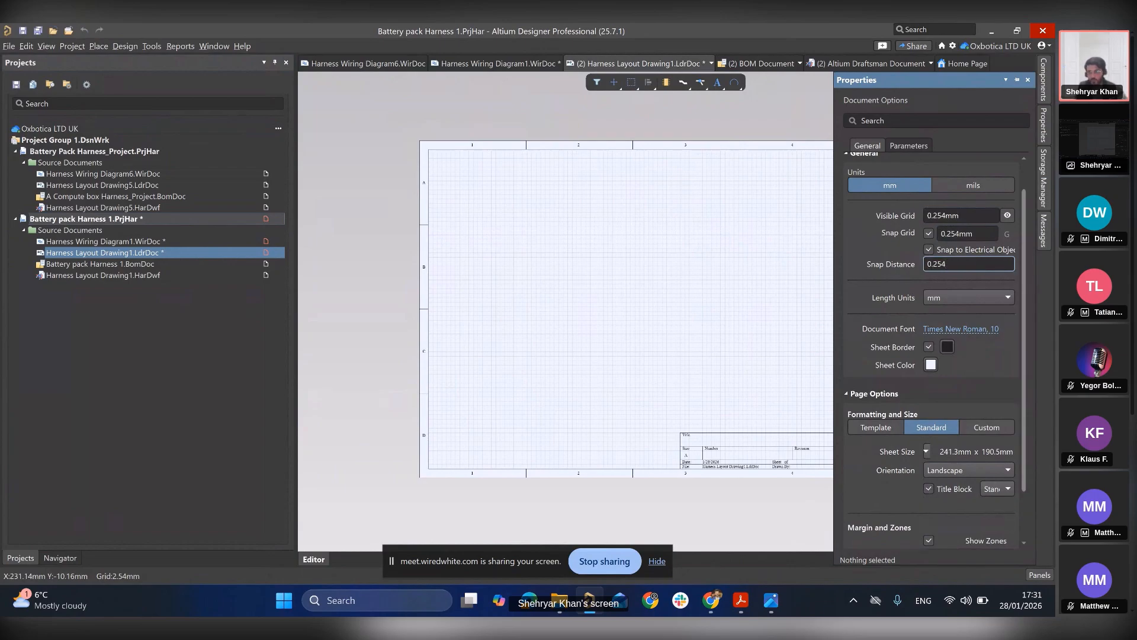
{"action": "key", "text": "Return"}
- Change the layout drawing's standard sheet size to A3
{"action": "left_click_drag", "start_coordinate": [836, 410], "coordinate": [765, 408]}
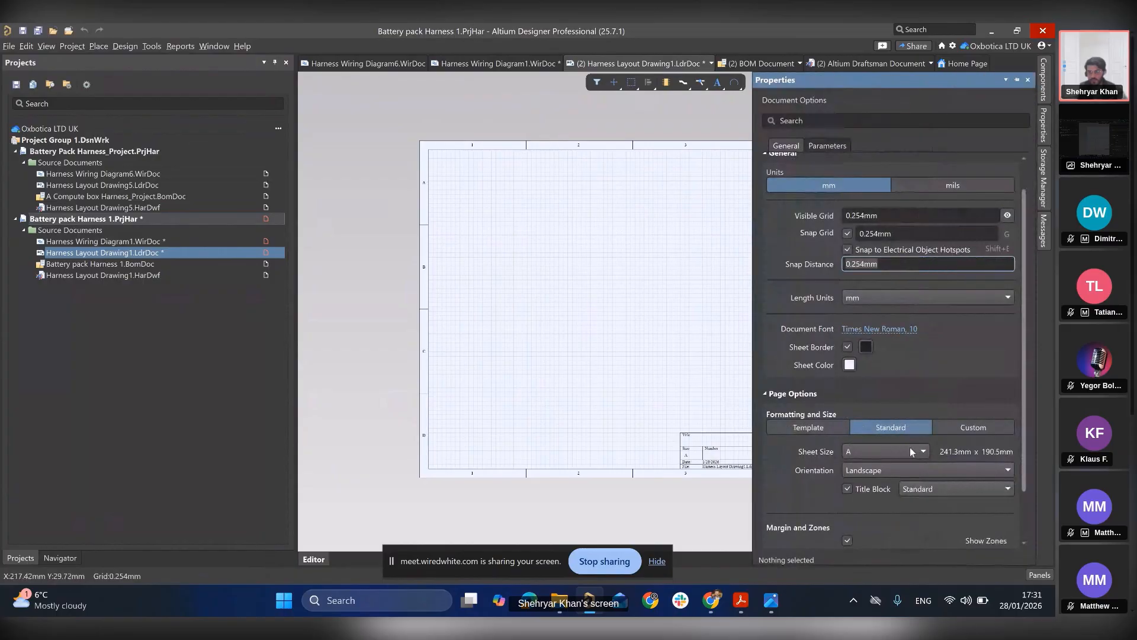
{"action": "left_click", "coordinate": [923, 452]}
{"action": "scroll", "coordinate": [886, 343], "scroll_direction": "up", "scroll_amount": 2}
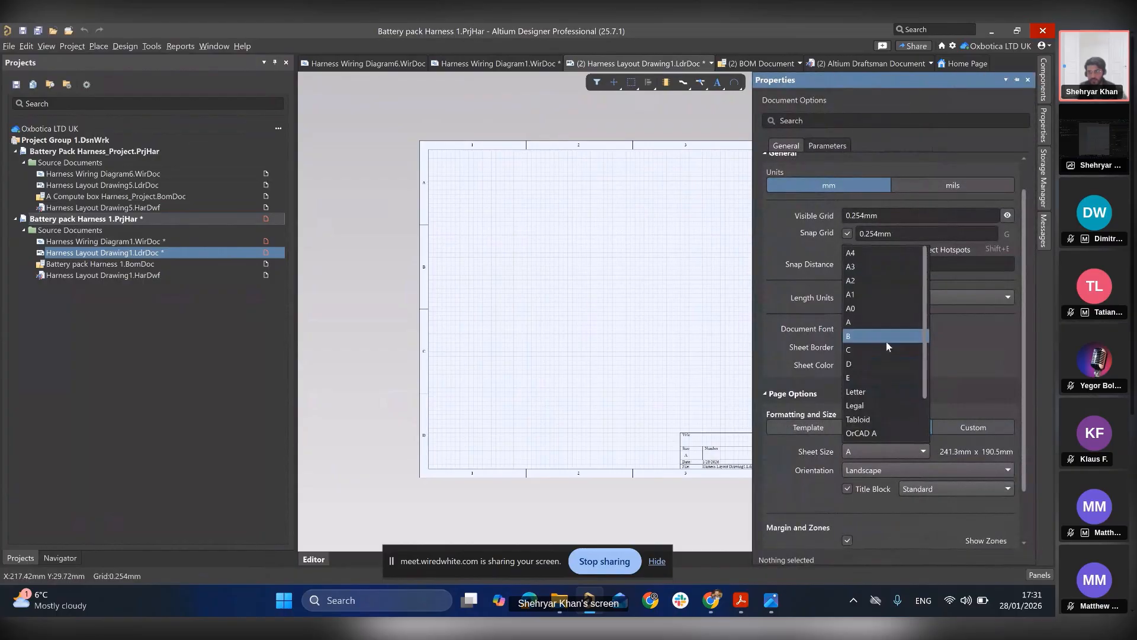
{"action": "left_click", "coordinate": [893, 268]}
{"action": "scroll", "coordinate": [600, 264], "scroll_direction": "down", "scroll_amount": 4, "text": "ctrl"}
{"action": "right_click_drag", "start_coordinate": [616, 250], "coordinate": [579, 258]}
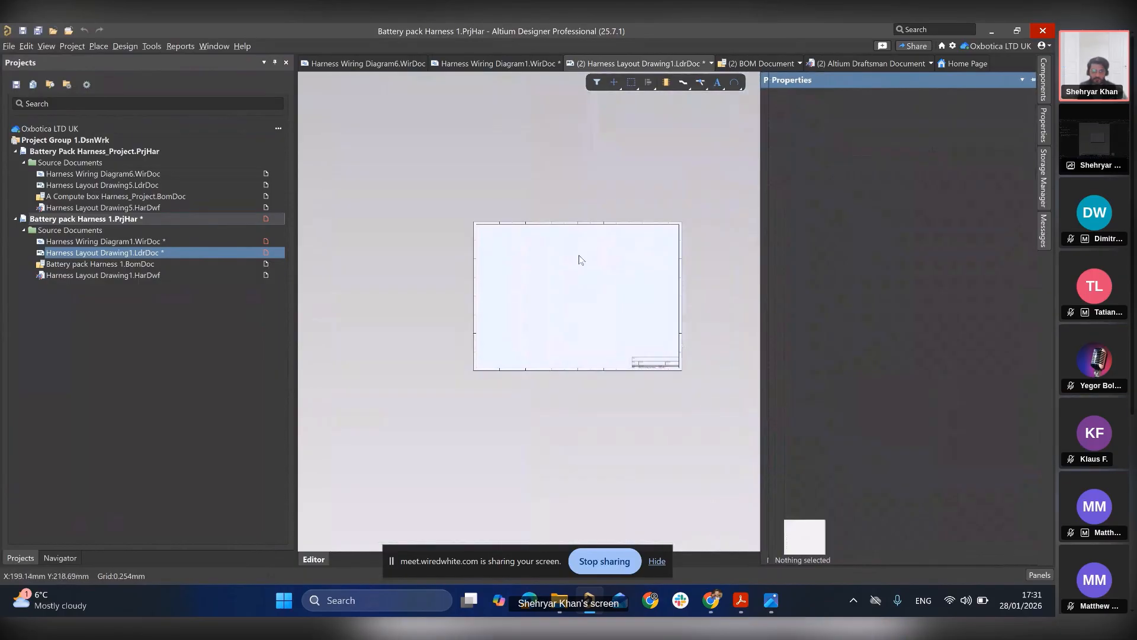
{"action": "scroll", "coordinate": [580, 258], "scroll_direction": "up", "scroll_amount": 4, "text": "ctrl"}
{"action": "scroll", "coordinate": [637, 285], "scroll_direction": "down", "scroll_amount": 3, "text": "ctrl"}
{"action": "scroll", "coordinate": [634, 281], "scroll_direction": "up", "scroll_amount": 3, "text": "ctrl"}
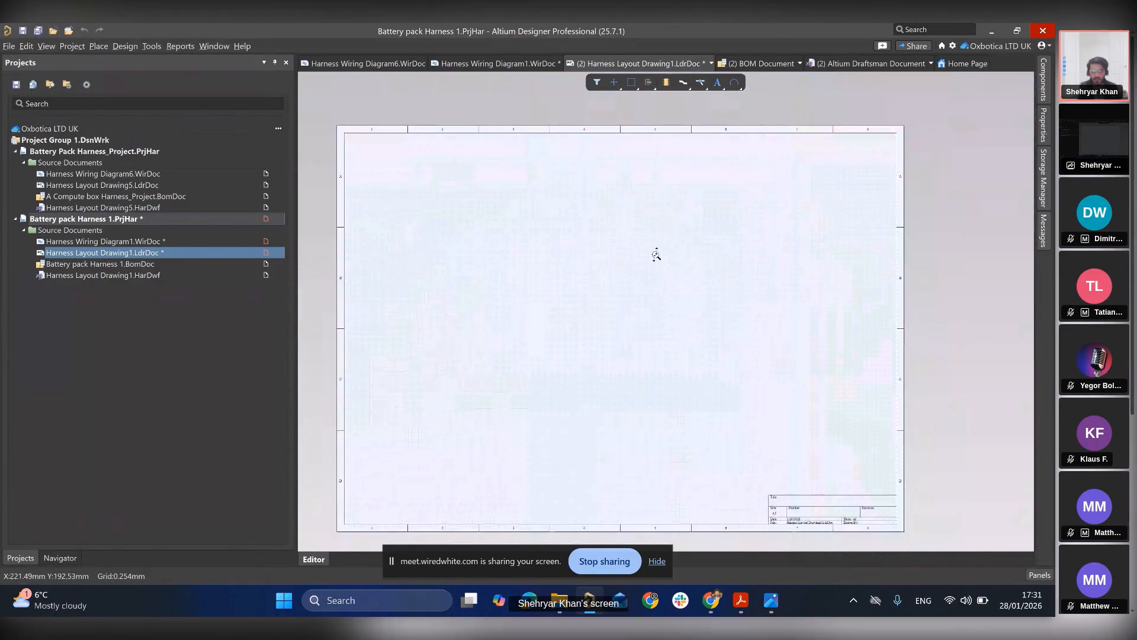
{"action": "scroll", "coordinate": [655, 237], "scroll_direction": "down", "scroll_amount": 2, "text": "ctrl"}
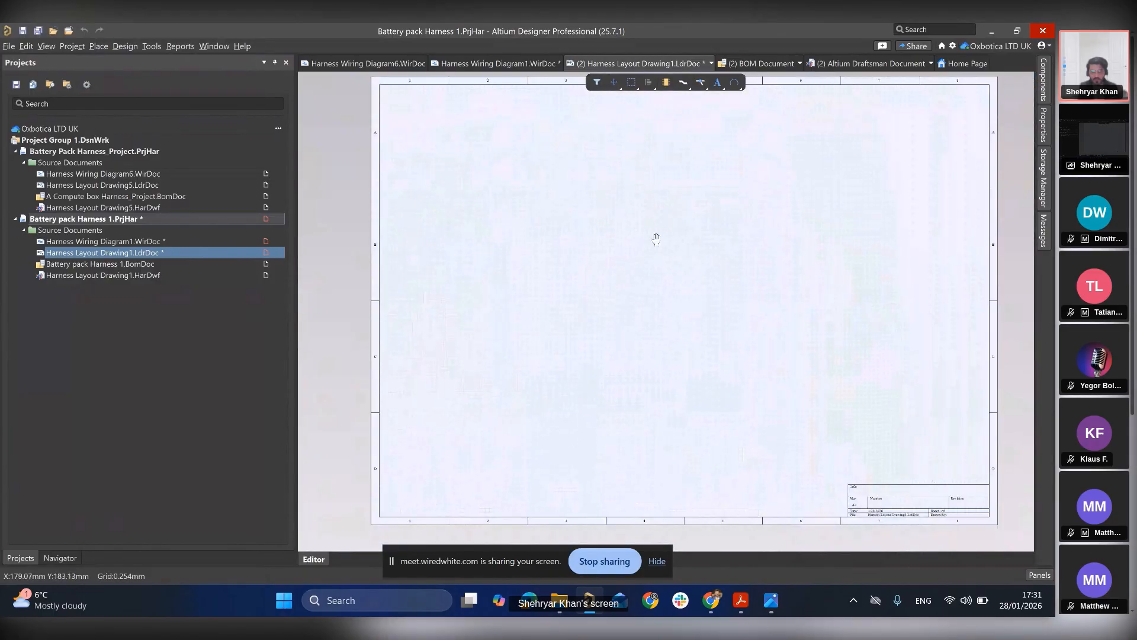
{"action": "right_click_drag", "start_coordinate": [669, 241], "coordinate": [646, 261]}
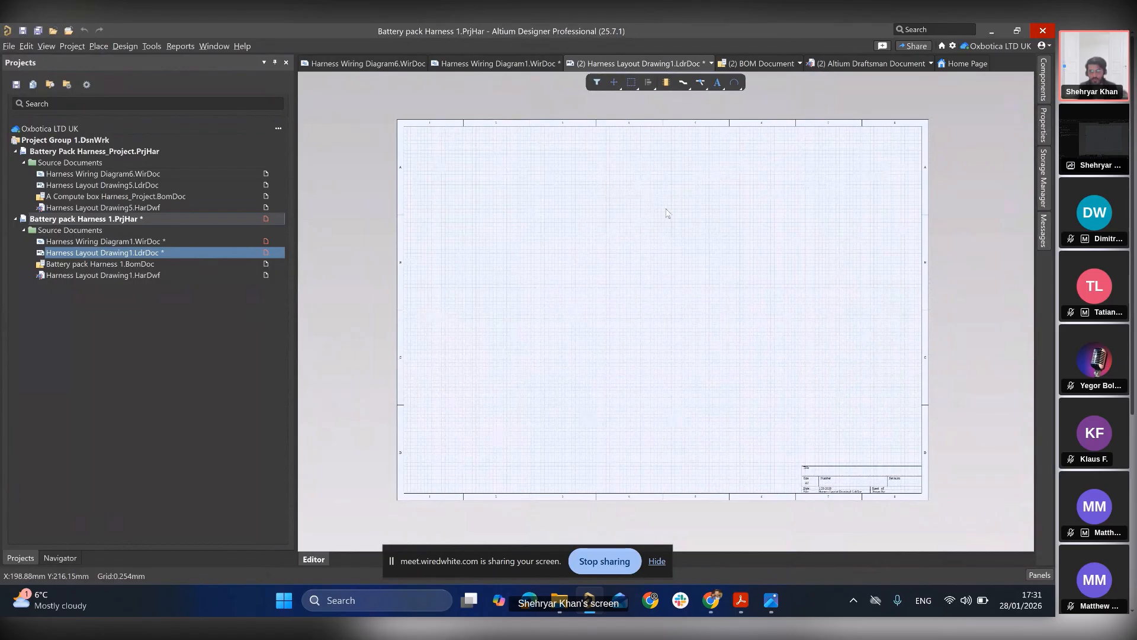
{"action": "left_click", "coordinate": [1046, 125]}
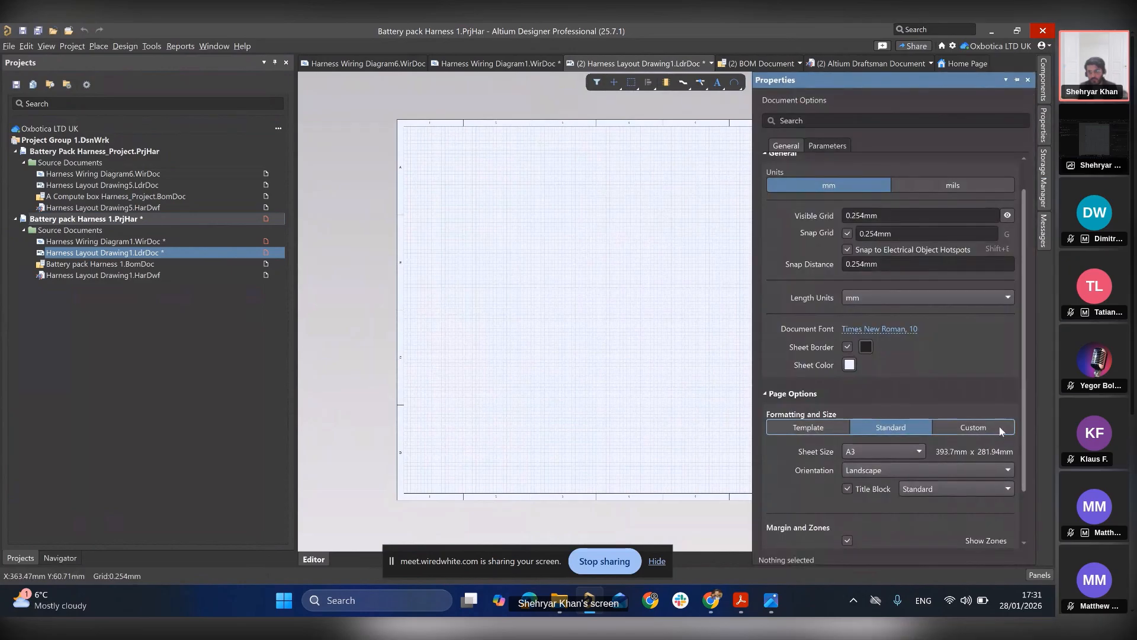
{"action": "left_click", "coordinate": [1000, 426]}
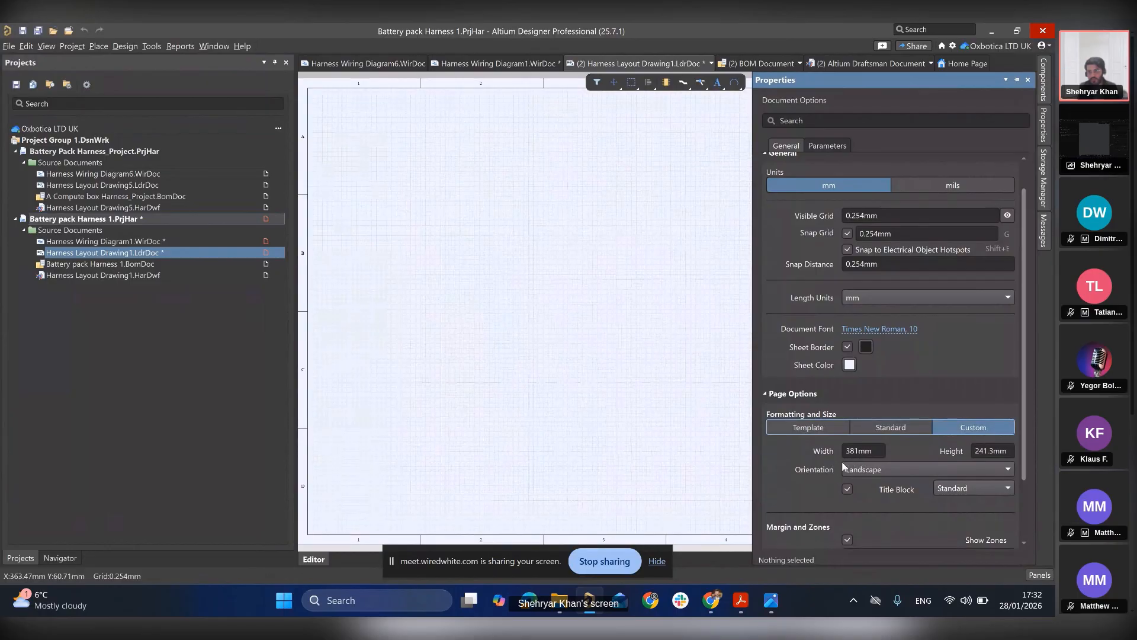
{"action": "left_click", "coordinate": [901, 429]}
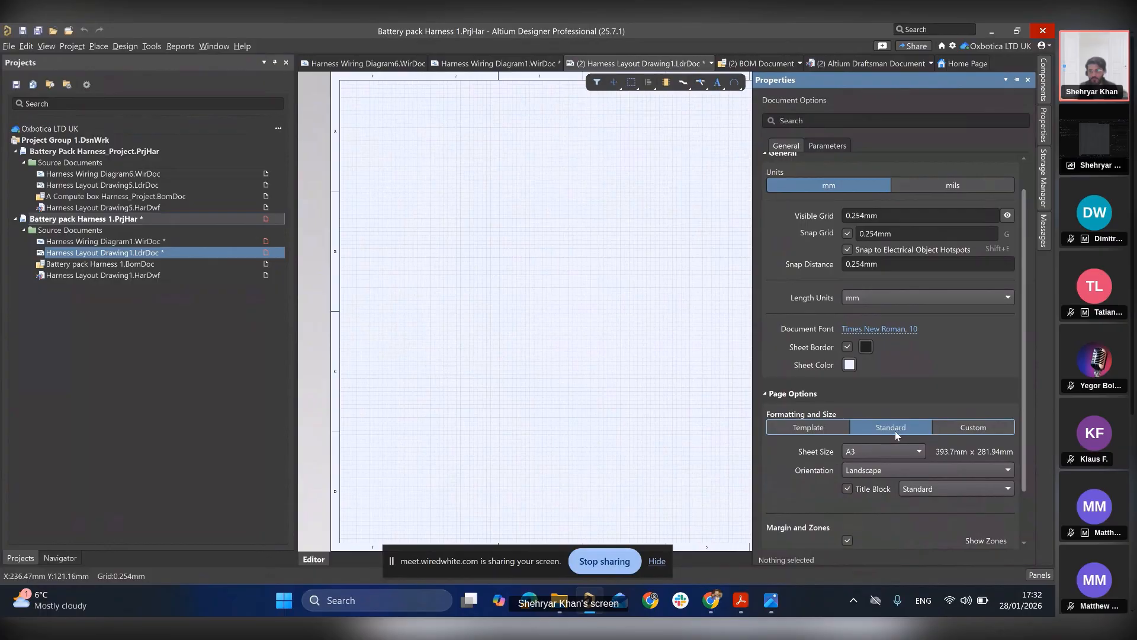
{"action": "scroll", "coordinate": [604, 321], "scroll_direction": "down", "scroll_amount": 3, "text": "ctrl"}
{"action": "mouse_move", "coordinate": [621, 292]}
{"action": "right_mouse_down"}
{"action": "mouse_move", "coordinate": [581, 293]}
{"action": "mouse_move", "coordinate": [621, 276]}
{"action": "right_mouse_up"}
{"action": "scroll", "coordinate": [582, 295], "scroll_direction": "up", "scroll_amount": 2, "text": "ctrl"}
{"action": "scroll", "coordinate": [561, 318], "scroll_direction": "down", "scroll_amount": 1, "text": "ctrl"}
{"action": "scroll", "coordinate": [607, 283], "scroll_direction": "up", "scroll_amount": 1, "text": "ctrl"}
{"action": "scroll", "coordinate": [607, 285], "scroll_direction": "down", "scroll_amount": 1, "text": "ctrl"}
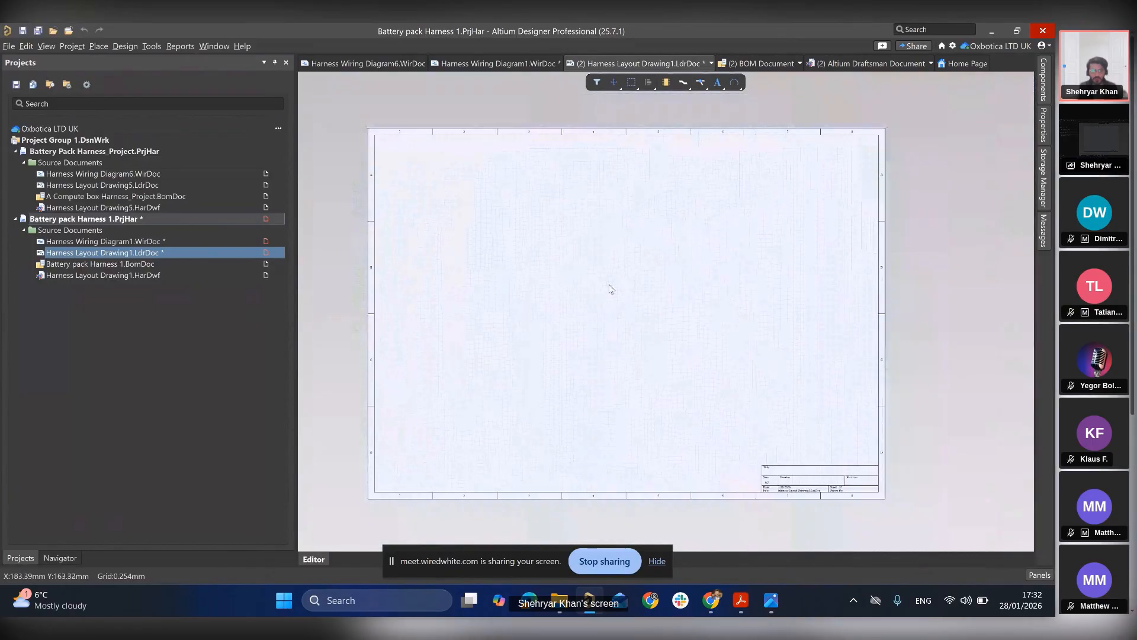
{"action": "scroll", "coordinate": [593, 282], "scroll_direction": "up", "scroll_amount": 1, "text": "ctrl"}
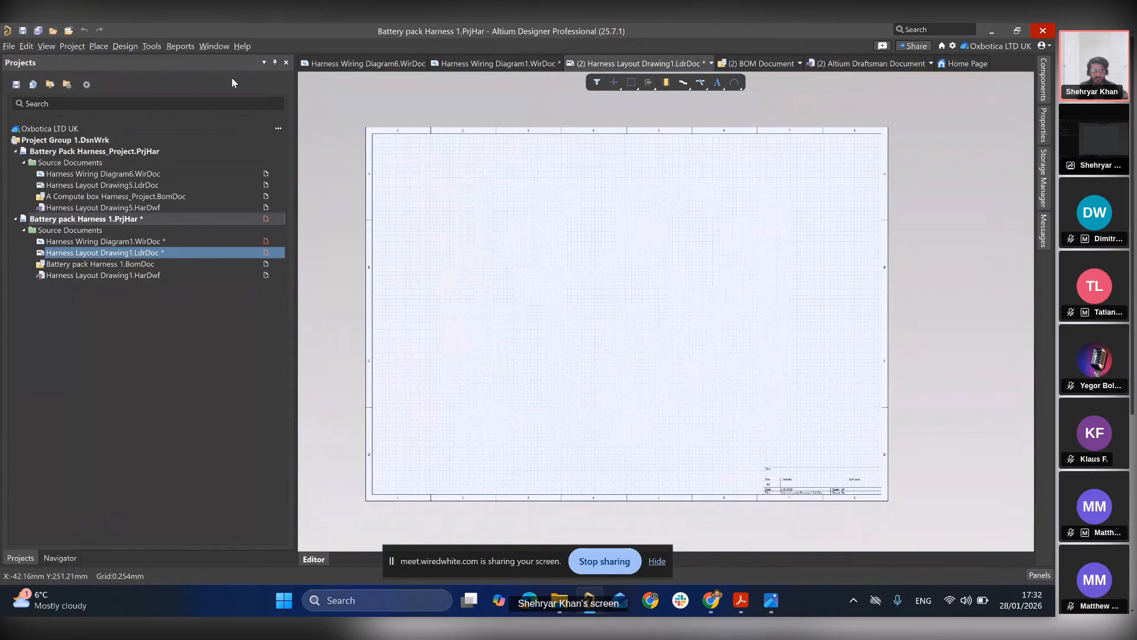
- Import the wiring diagram's components and wires into the harness layout drawing
{"action": "left_click", "coordinate": [147, 47]}
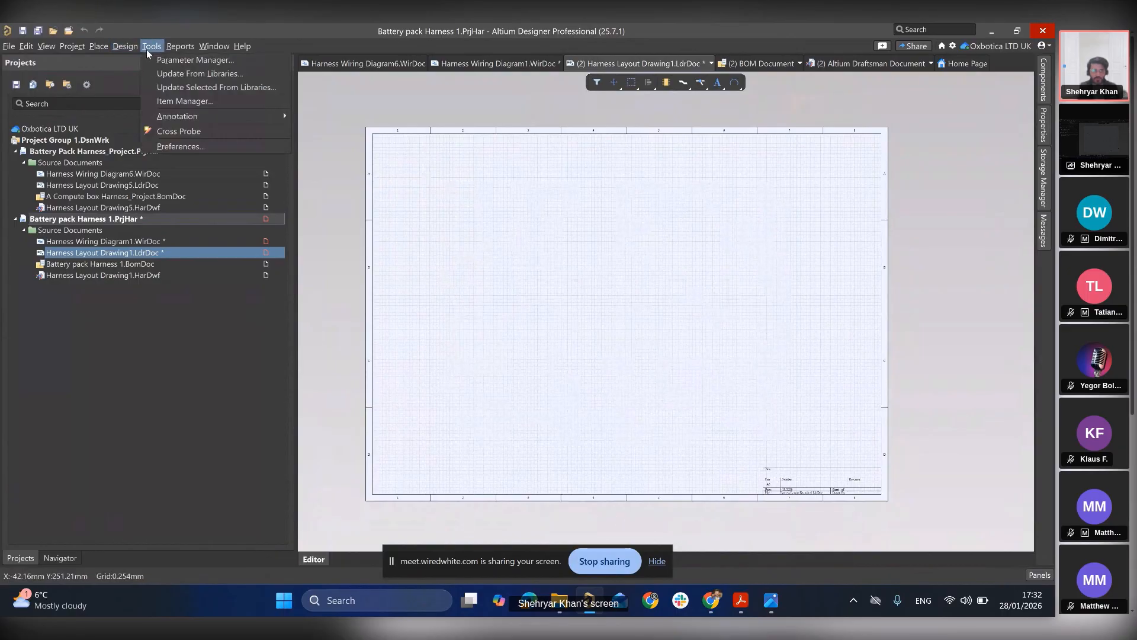
{"action": "left_click", "coordinate": [126, 46]}
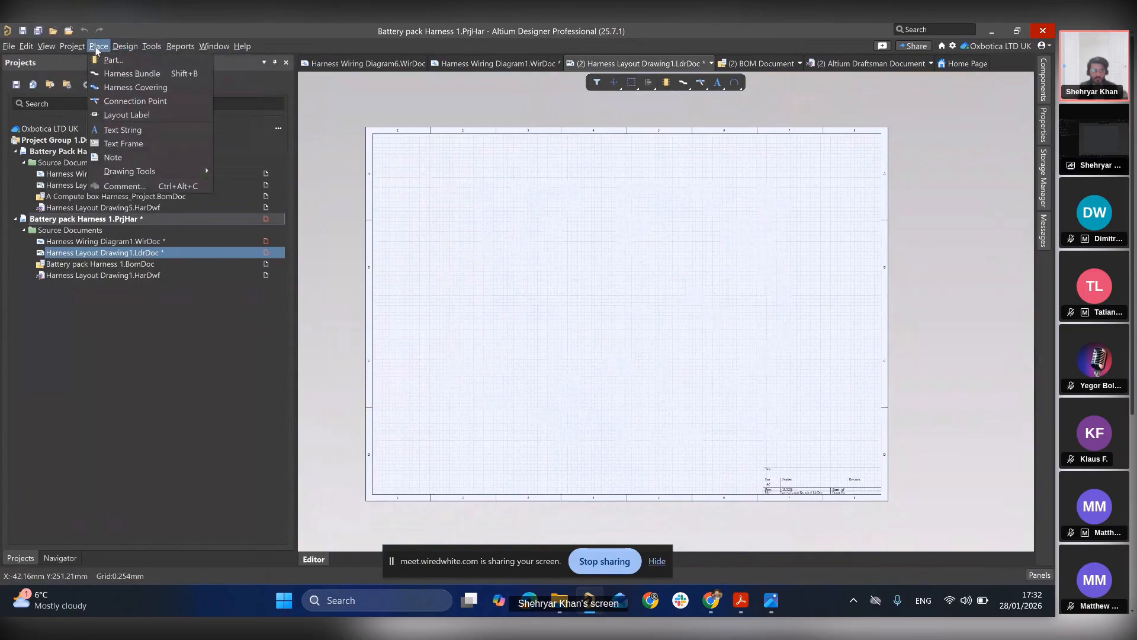
{"action": "mouse_move", "coordinate": [76, 49]}
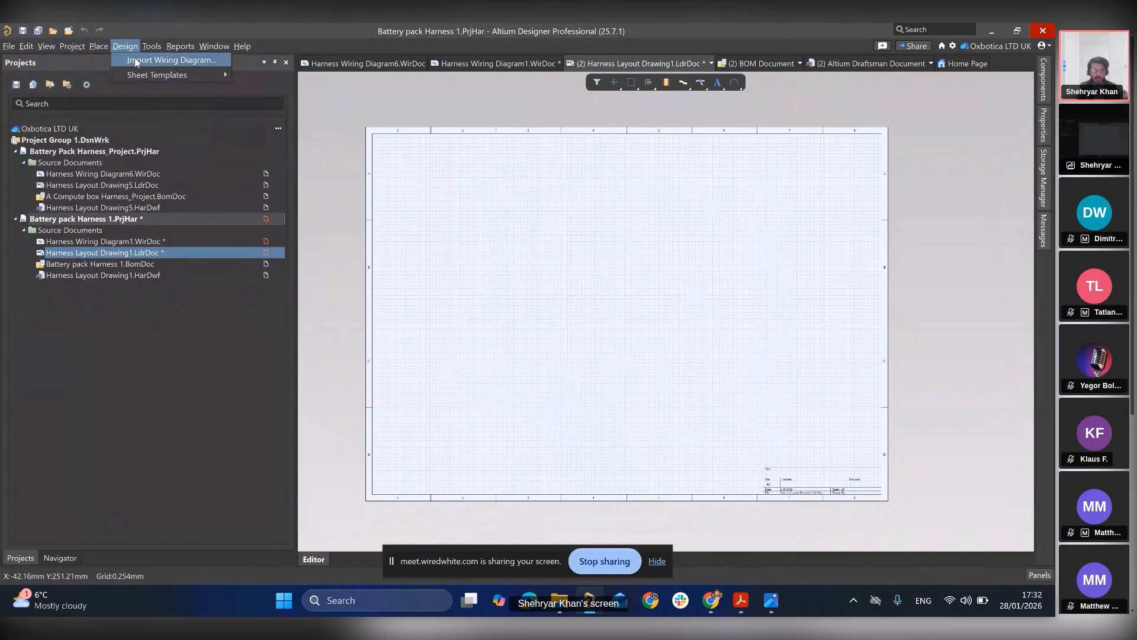
{"action": "left_click", "coordinate": [143, 64]}
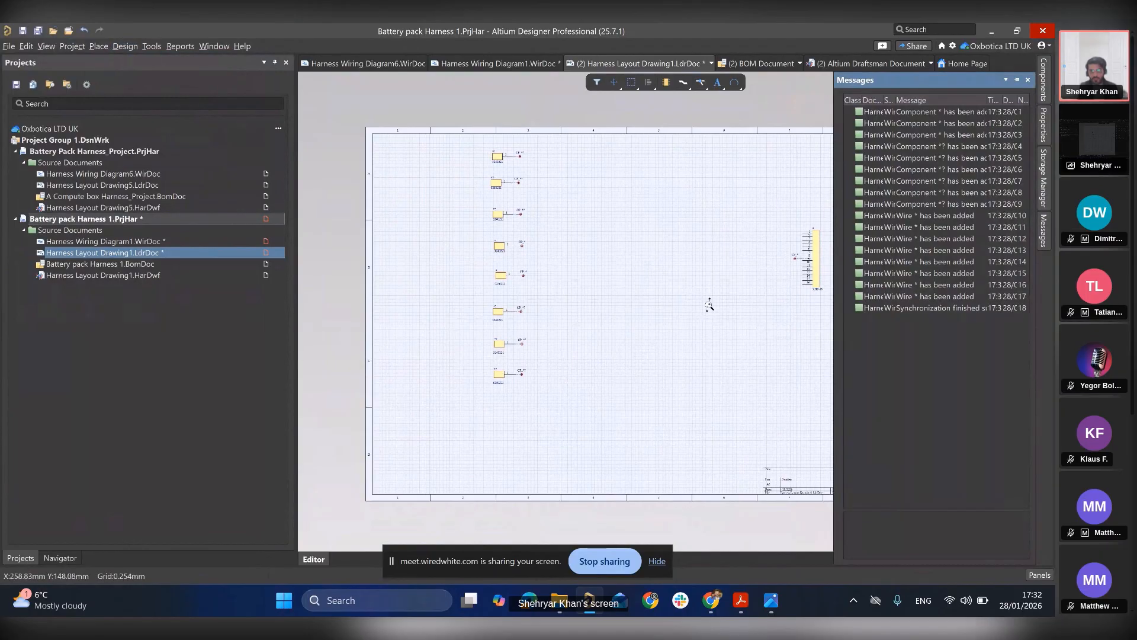
{"action": "scroll", "coordinate": [710, 304], "scroll_direction": "up", "scroll_amount": 1, "text": "ctrl"}
{"action": "right_click_drag", "start_coordinate": [710, 304], "coordinate": [639, 310]}
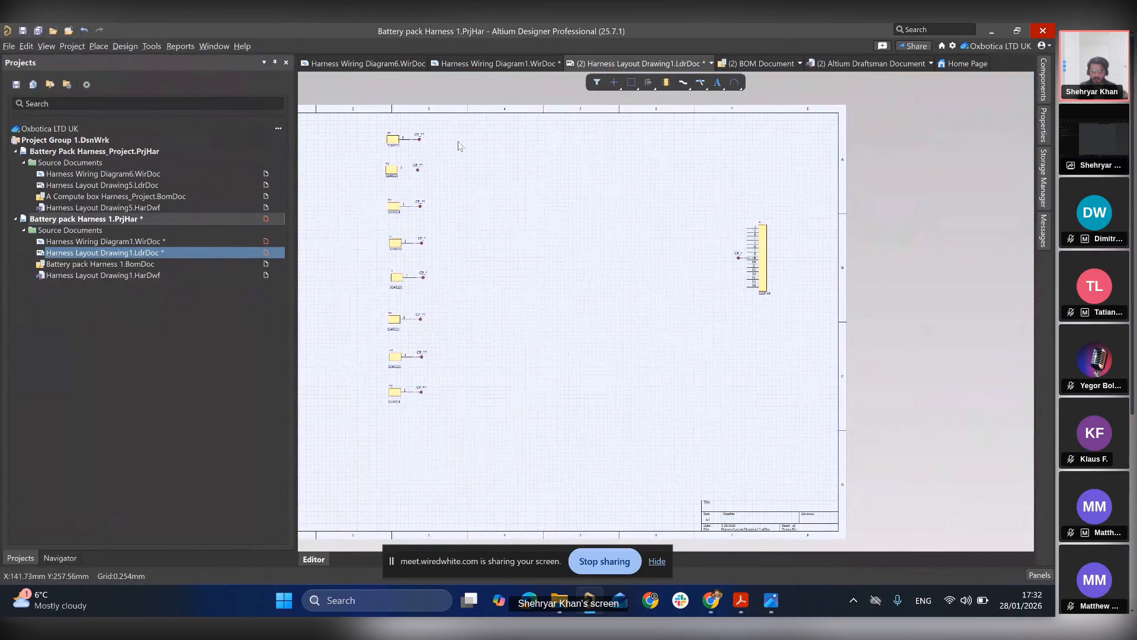
- Consult the battery pack layout slide in Acrobat, and place the XHP-16 connector rotated 180° in the layout drawing's lower middle
{"action": "left_click", "coordinate": [742, 601]}
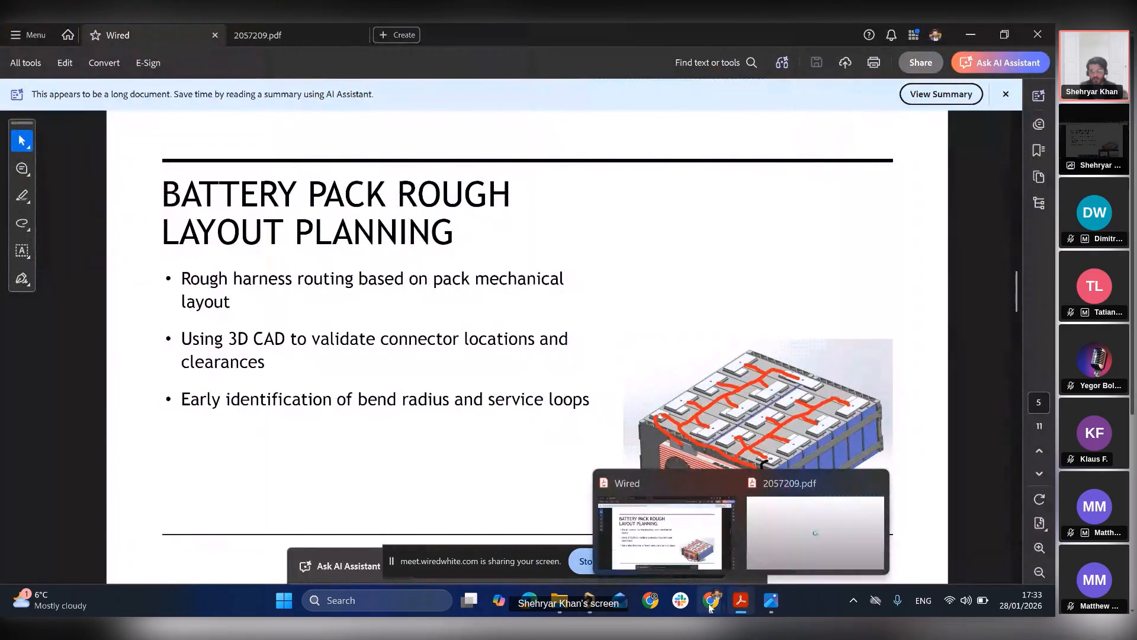
{"action": "left_click", "coordinate": [592, 607]}
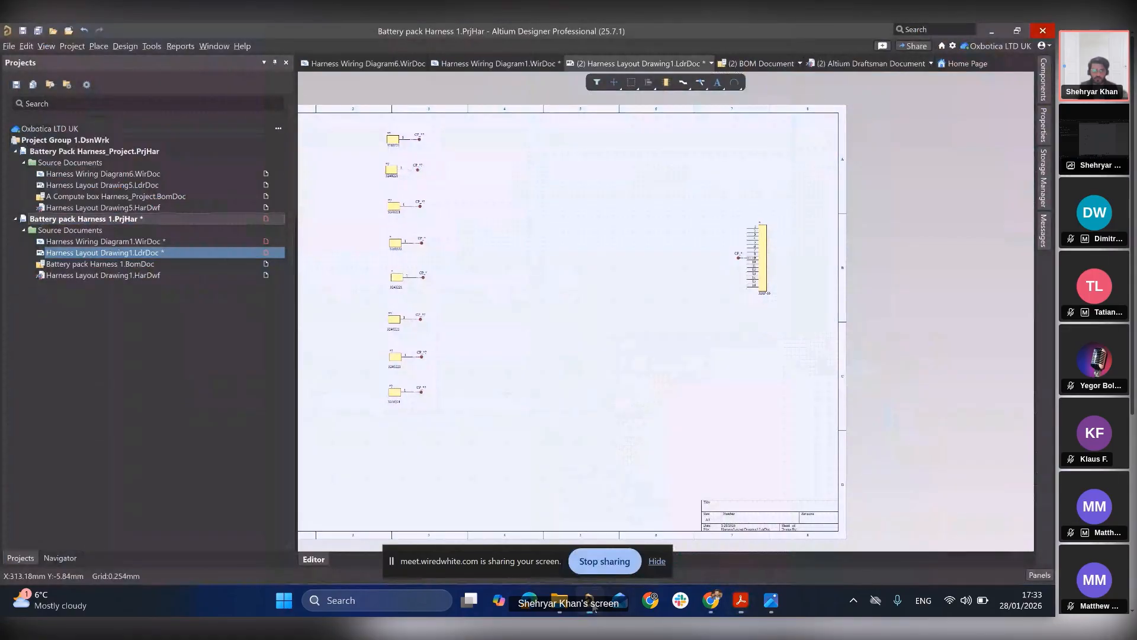
{"action": "scroll", "coordinate": [670, 282], "scroll_direction": "down", "scroll_amount": 1, "text": "ctrl"}
{"action": "right_click_drag", "start_coordinate": [551, 268], "coordinate": [496, 308]}
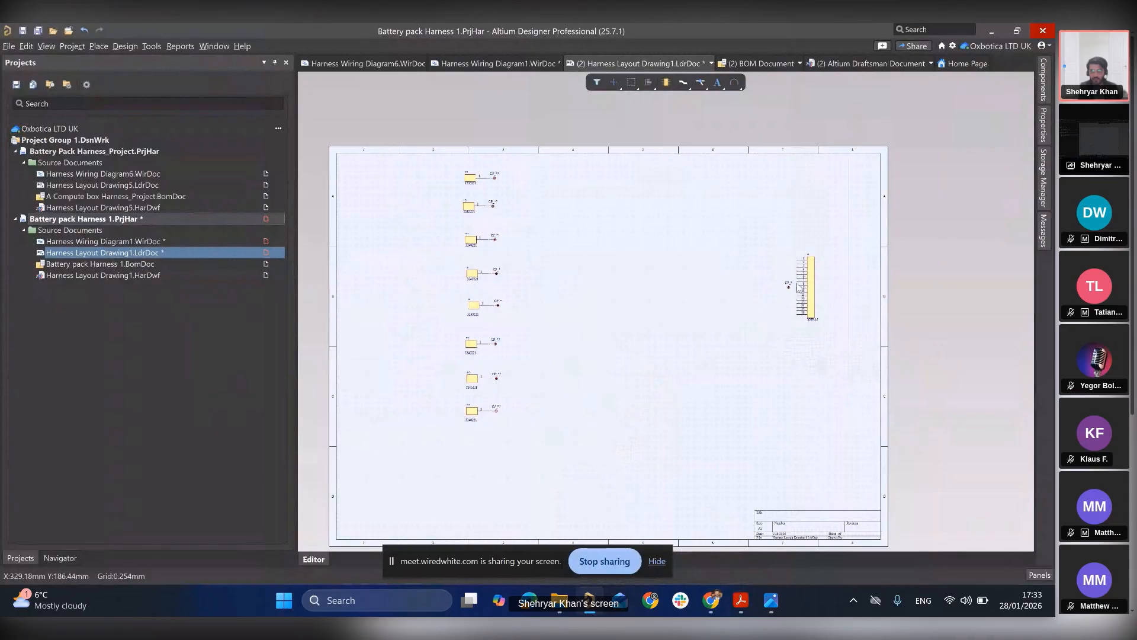
{"action": "left_click_drag", "start_coordinate": [792, 289], "coordinate": [681, 411]}
{"action": "scroll", "coordinate": [681, 413], "scroll_direction": "up", "scroll_amount": 1, "text": "ctrl"}
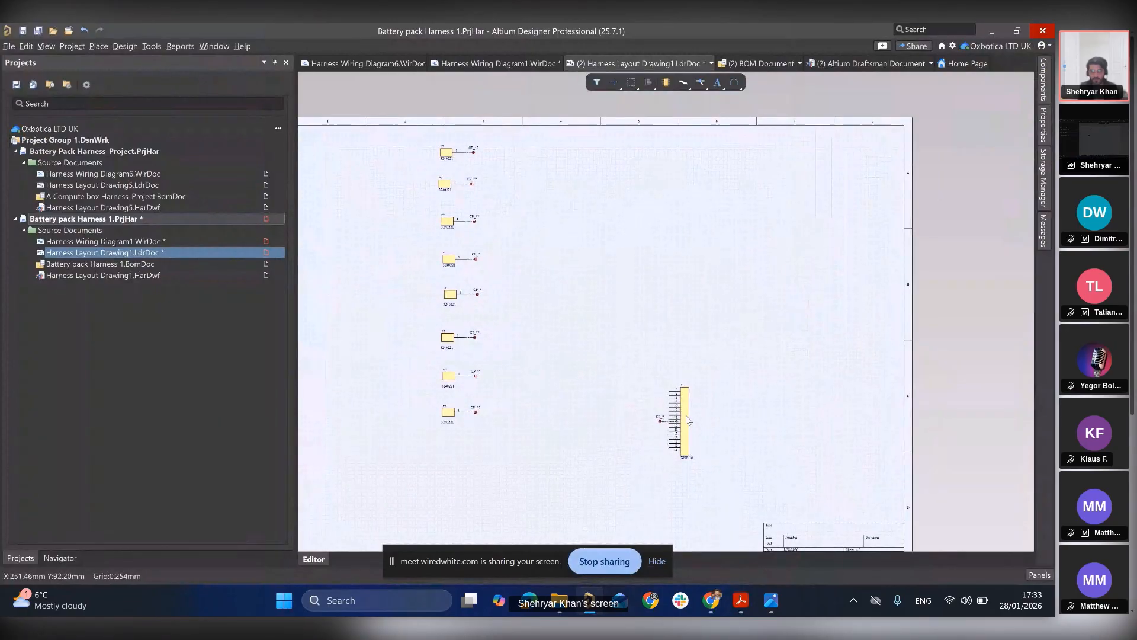
{"action": "left_click", "coordinate": [686, 415]}
{"action": "key", "text": "space"}
{"action": "key", "text": "space"}
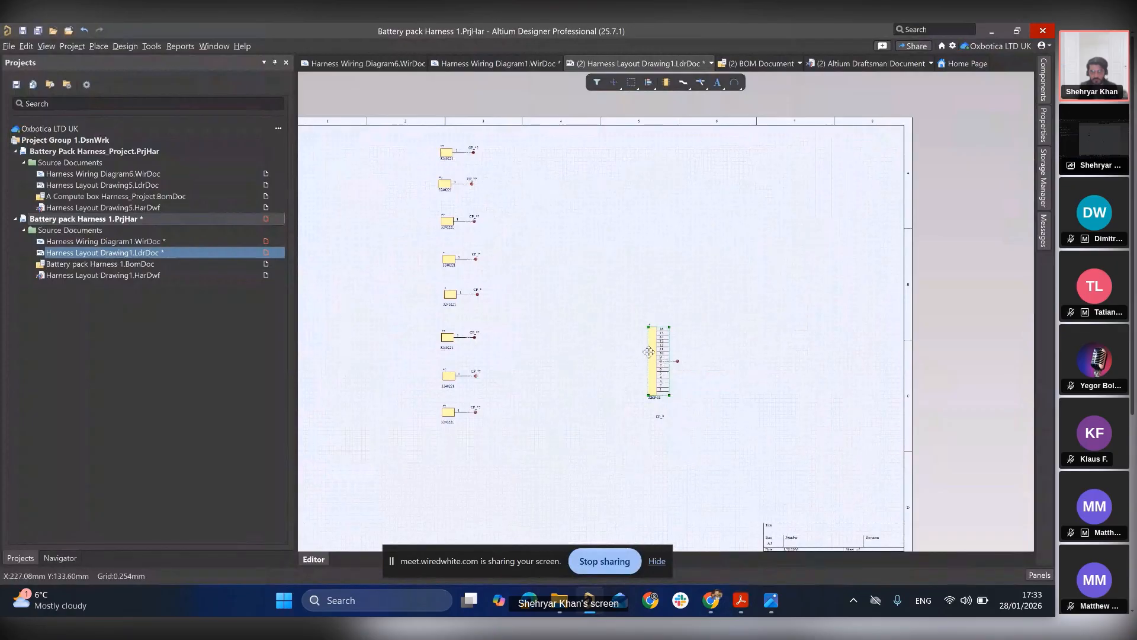
{"action": "left_click_drag", "start_coordinate": [667, 356], "coordinate": [619, 447]}
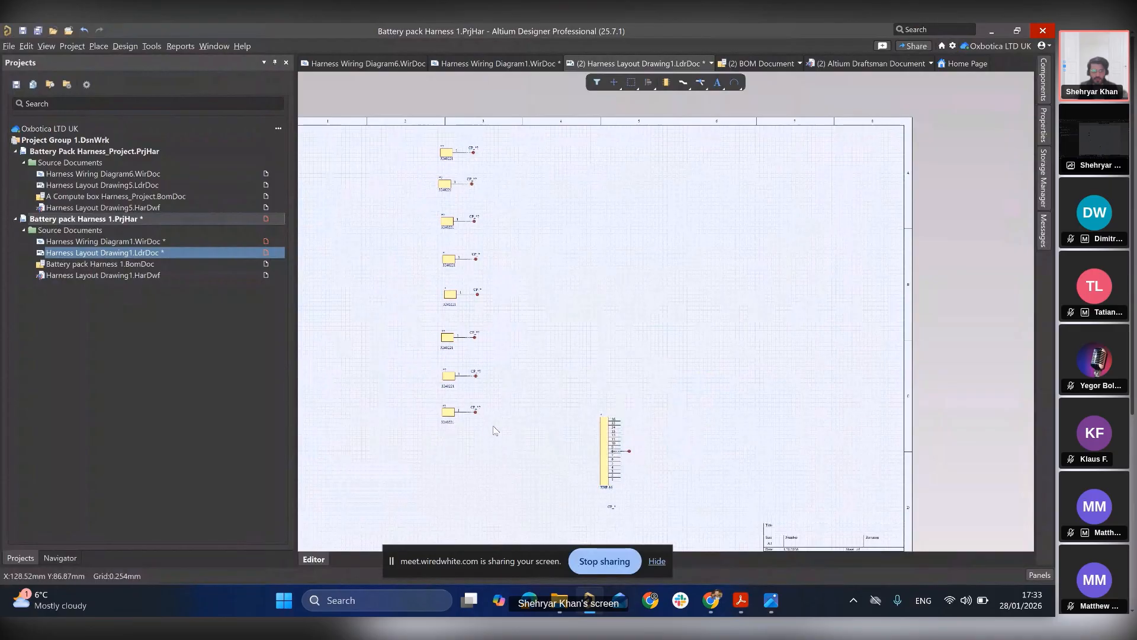
- Move the eight ring terminals as a group to the sheet's right half and shift the XHP-16 connector further left
{"action": "left_click_drag", "start_coordinate": [494, 425], "coordinate": [707, 158]}
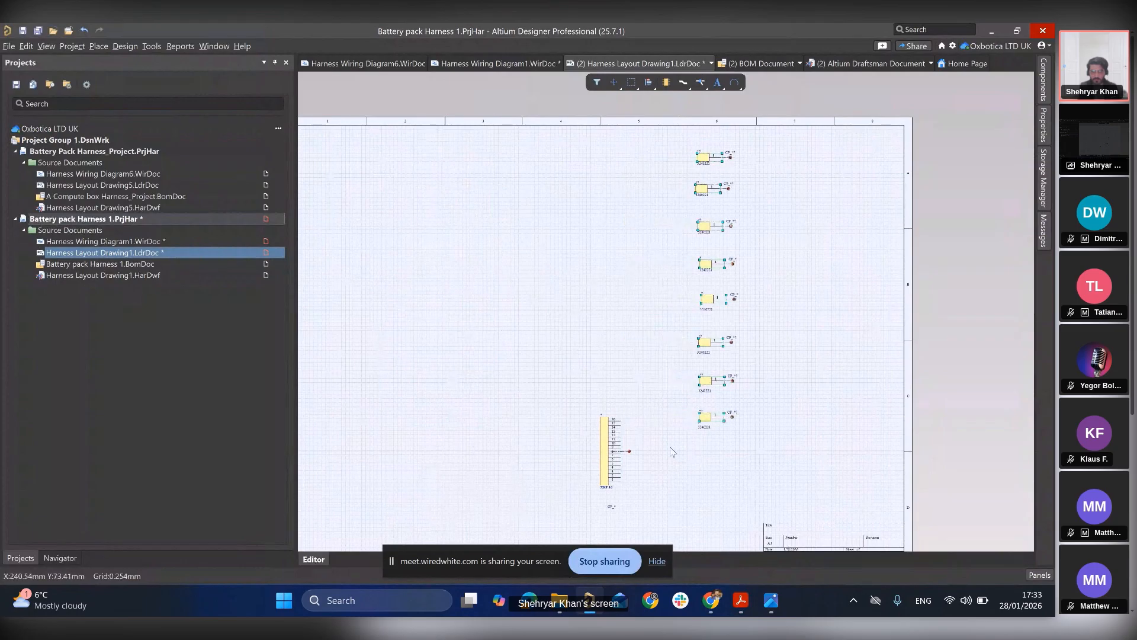
{"action": "left_click", "coordinate": [672, 452]}
{"action": "left_click_drag", "start_coordinate": [609, 444], "coordinate": [535, 446]}
{"action": "scroll", "coordinate": [556, 415], "scroll_direction": "up", "scroll_amount": 1, "text": "ctrl"}
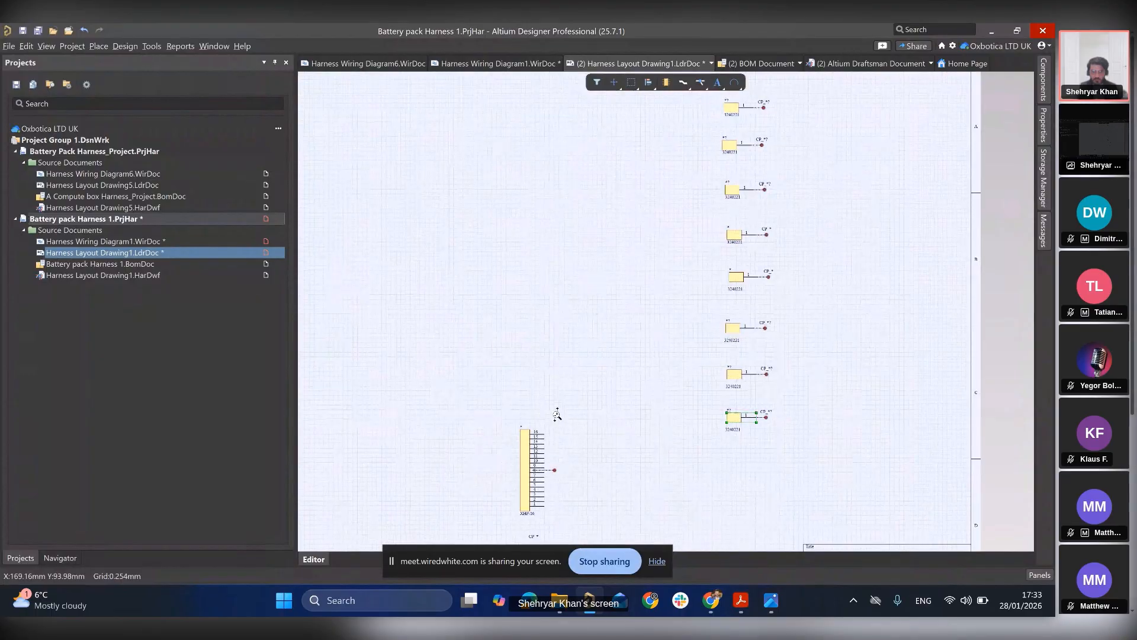
{"action": "scroll", "coordinate": [572, 441], "scroll_direction": "up", "scroll_amount": 1, "text": "ctrl"}
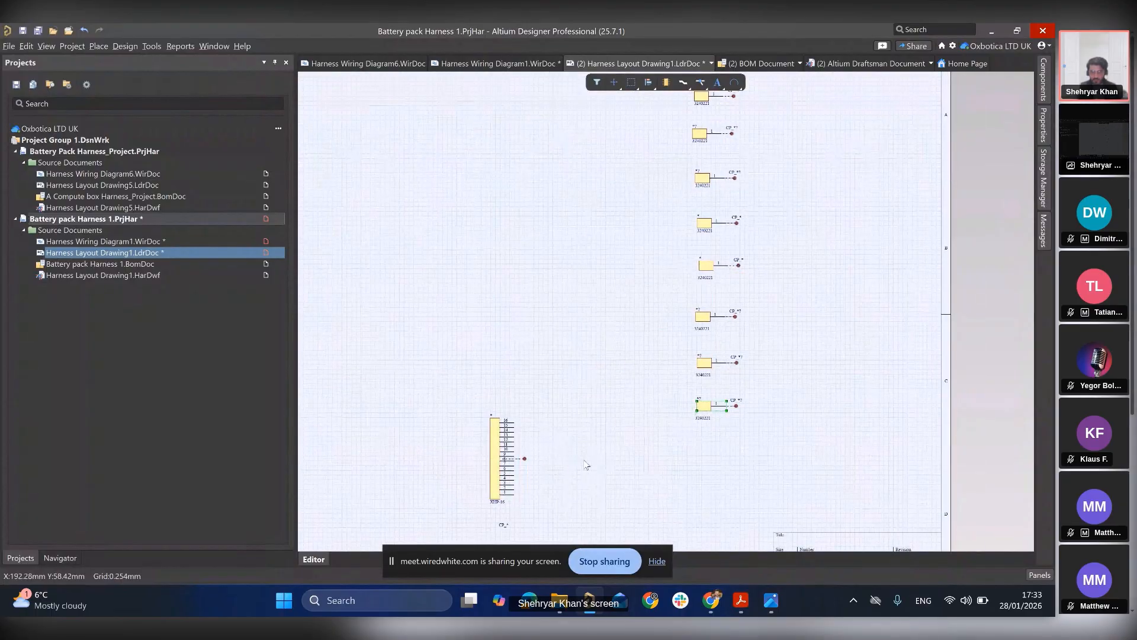
- Review the harness routing on the battery pack rough layout slide in Acrobat and return to the layout drawing in Altium Designer
{"action": "left_click", "coordinate": [742, 600]}
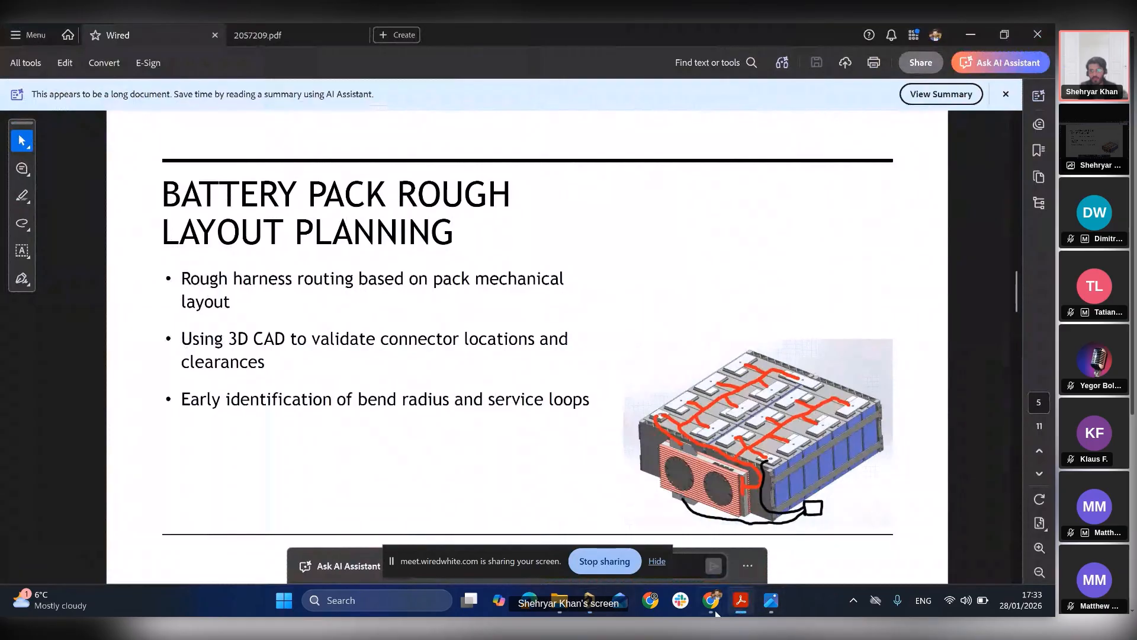
{"action": "left_click", "coordinate": [591, 597]}
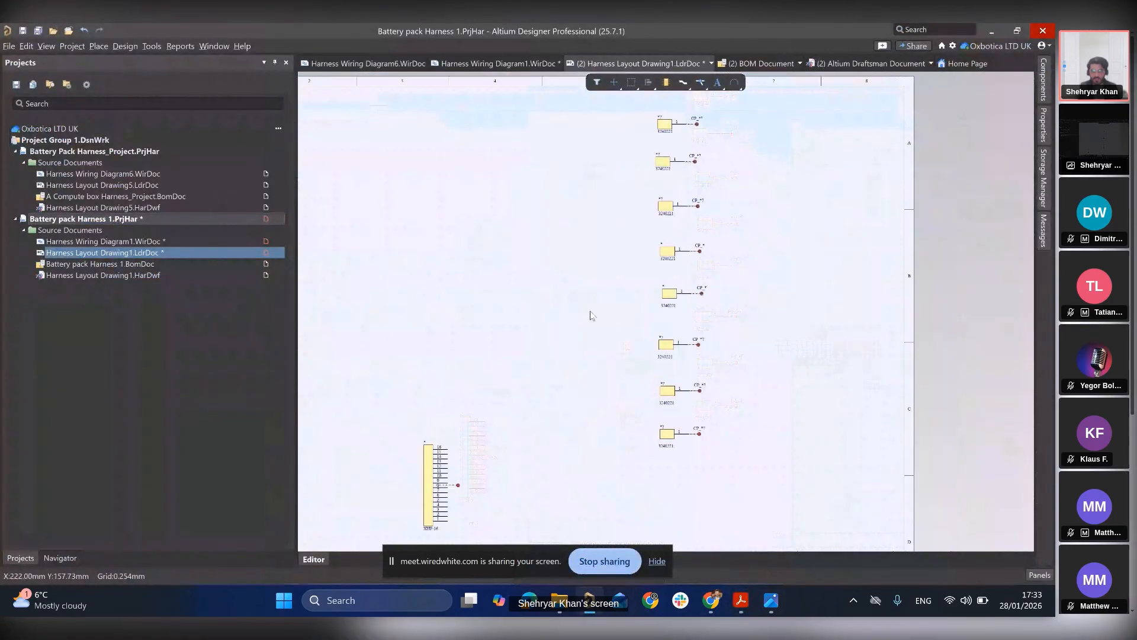
- Turn the two lowest ring terminals around so their connection points face left in the layout drawing
{"action": "scroll", "coordinate": [591, 318], "scroll_direction": "down", "scroll_amount": 2, "text": "ctrl"}
{"action": "right_click_drag", "start_coordinate": [566, 379], "coordinate": [617, 431]}
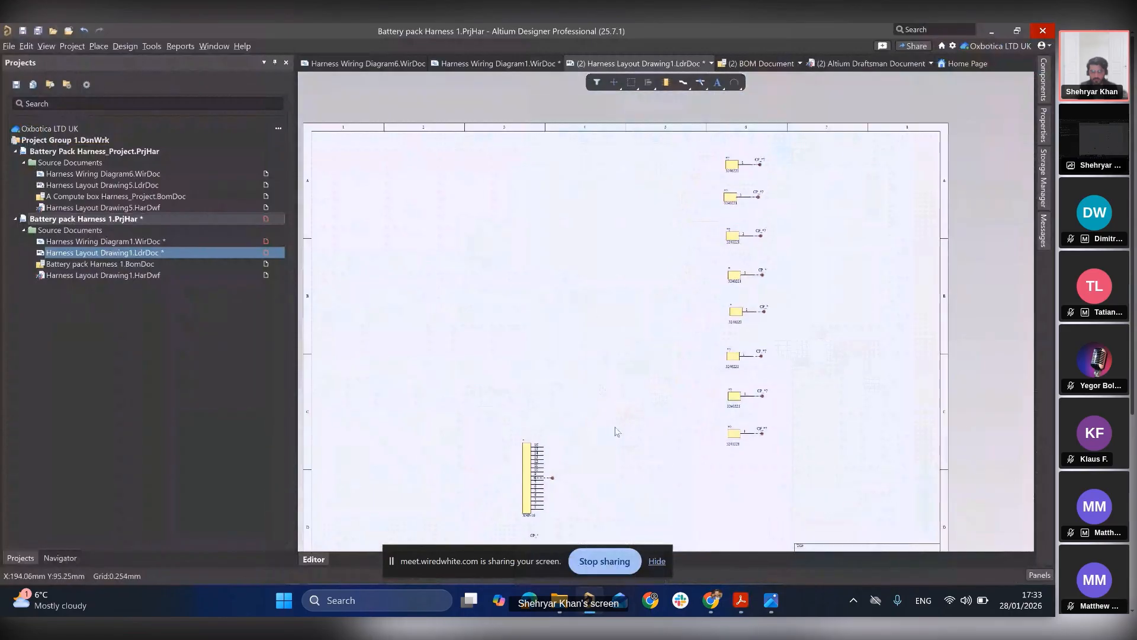
{"action": "mouse_move", "coordinate": [739, 437]}
{"action": "left_mouse_down"}
{"action": "mouse_move", "coordinate": [719, 408]}
{"action": "mouse_move", "coordinate": [687, 436]}
{"action": "mouse_move", "coordinate": [733, 430]}
{"action": "left_mouse_up"}
{"action": "key", "text": "x"}
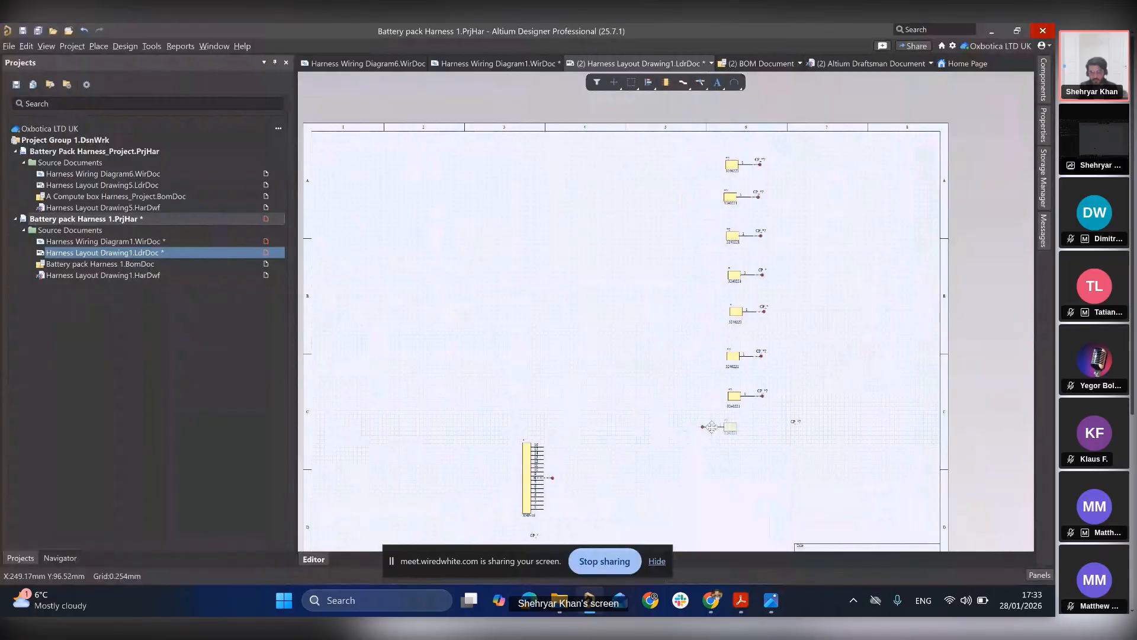
{"action": "left_click", "coordinate": [735, 397]}
{"action": "key", "text": "space"}
{"action": "key", "text": "space"}
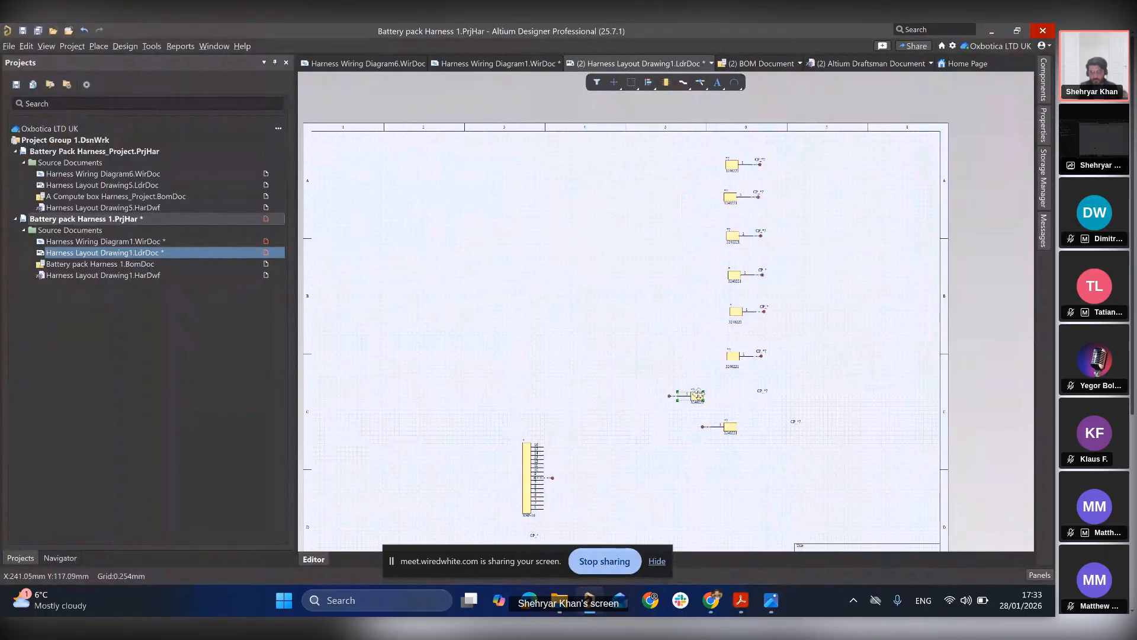
{"action": "left_click_drag", "start_coordinate": [698, 394], "coordinate": [709, 359]}
- Rotate the fifth and sixth ring terminals from the top by 180° so all four lower terminals face left
{"action": "key", "text": "space"}
{"action": "key", "text": "space"}
{"action": "left_click", "coordinate": [734, 314]}
{"action": "key", "text": "space"}
{"action": "key", "text": "space"}
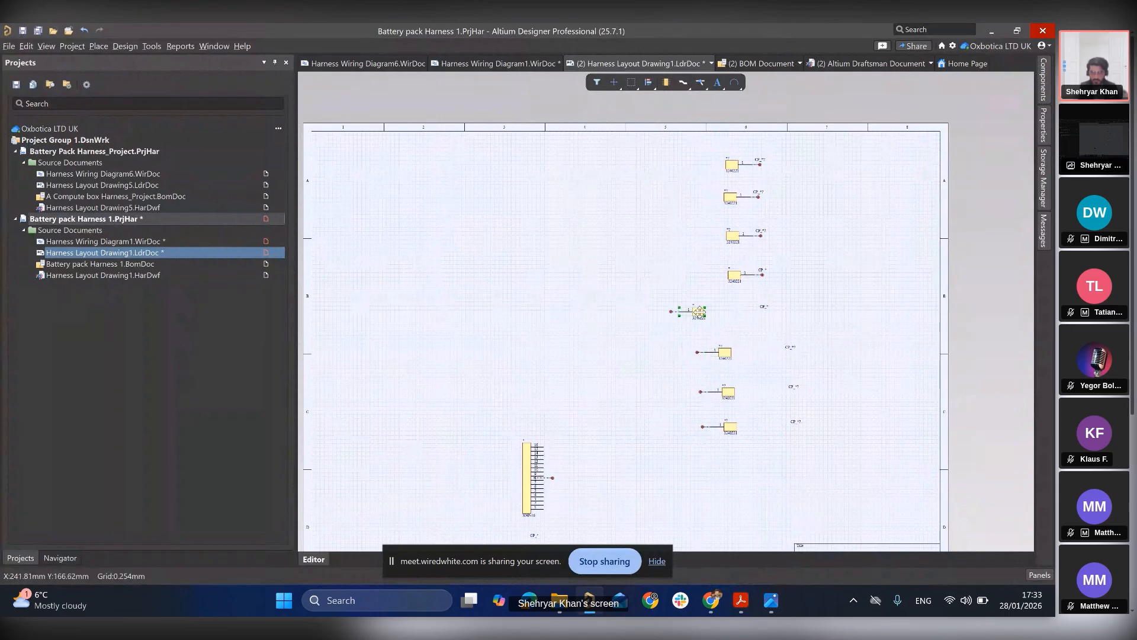
{"action": "left_click_drag", "start_coordinate": [699, 311], "coordinate": [570, 297]}
- Move the third and fourth ring terminals from the top into a separate column above the XHP-16 connector, with their connection points facing right
{"action": "left_click", "coordinate": [736, 275]}
{"action": "key", "text": "space"}
{"action": "key", "text": "space"}
{"action": "left_click", "coordinate": [733, 235]}
{"action": "key", "text": "space"}
{"action": "key", "text": "space"}
{"action": "key", "text": "x"}
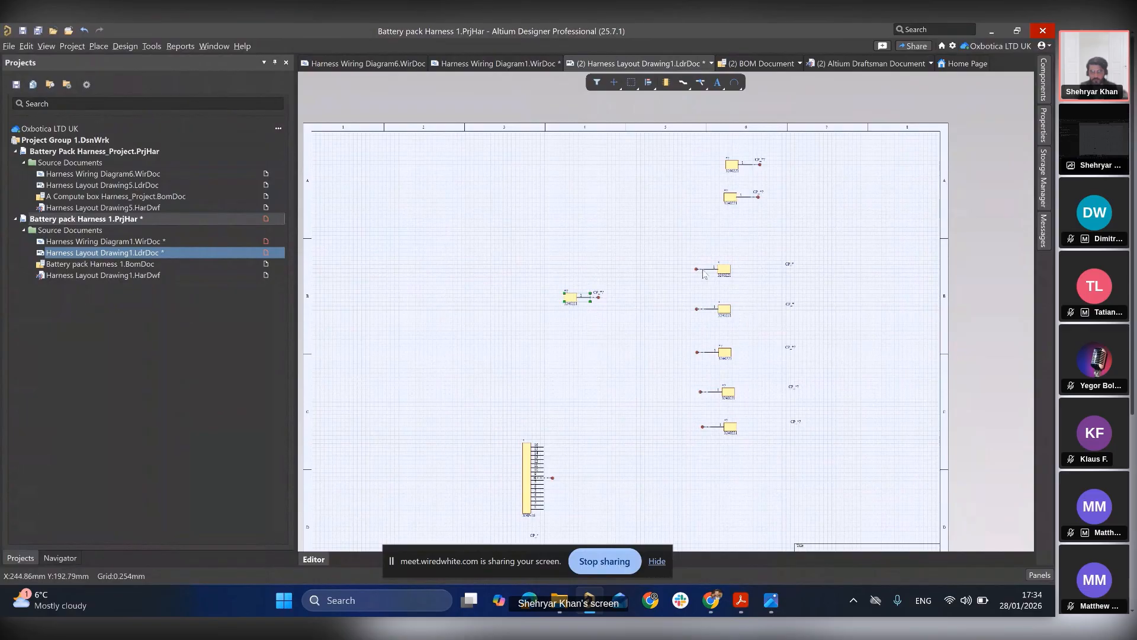
{"action": "left_click_drag", "start_coordinate": [704, 274], "coordinate": [572, 332]}
{"action": "key", "text": "x"}
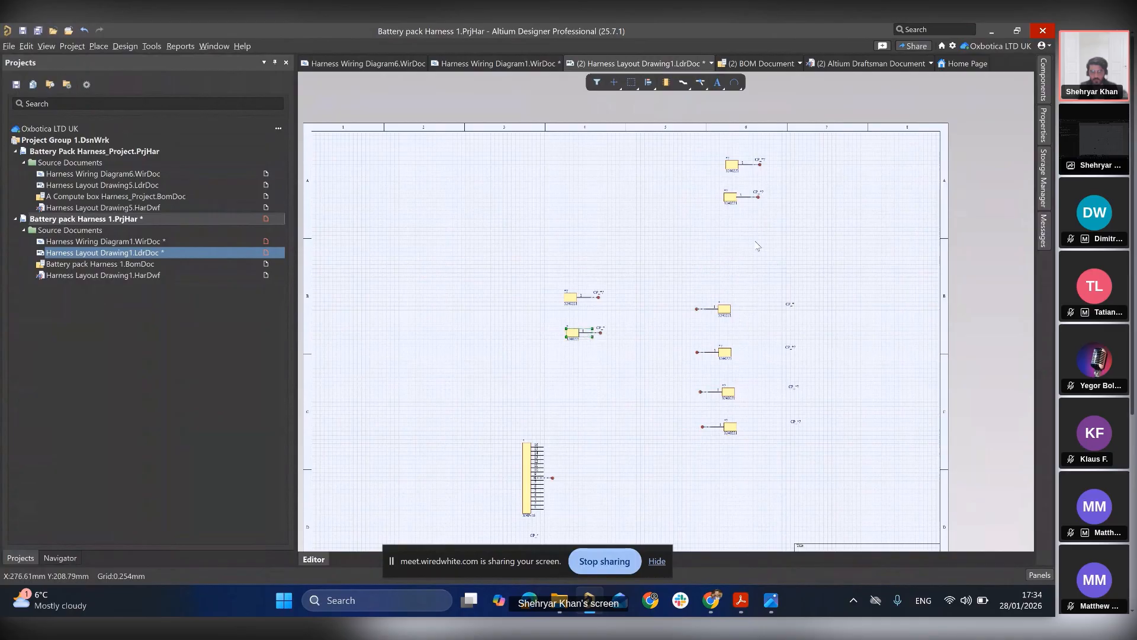
- Add the two topmost ring terminals to the bottom of the left column, and shift both columns of four upward into facing rows
{"action": "left_click_drag", "start_coordinate": [750, 199], "coordinate": [592, 384]}
{"action": "left_click_drag", "start_coordinate": [733, 170], "coordinate": [573, 418]}
{"action": "scroll", "coordinate": [691, 325], "scroll_direction": "up", "scroll_amount": 2, "text": "ctrl"}
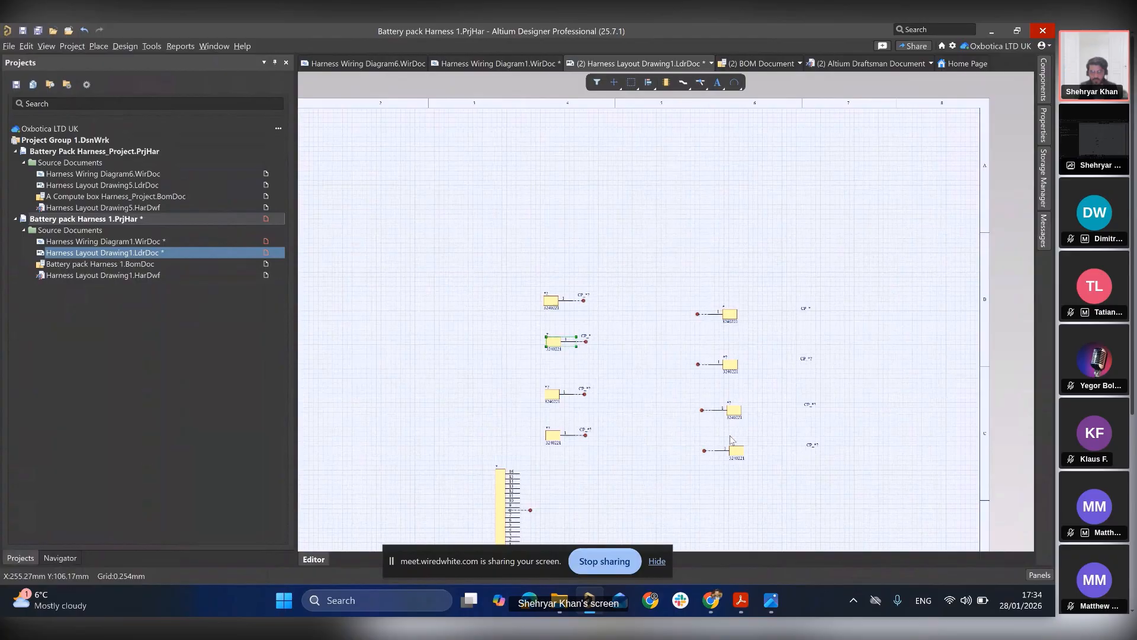
{"action": "left_click_drag", "start_coordinate": [730, 436], "coordinate": [733, 417]}
{"action": "left_click_drag", "start_coordinate": [616, 455], "coordinate": [540, 267]}
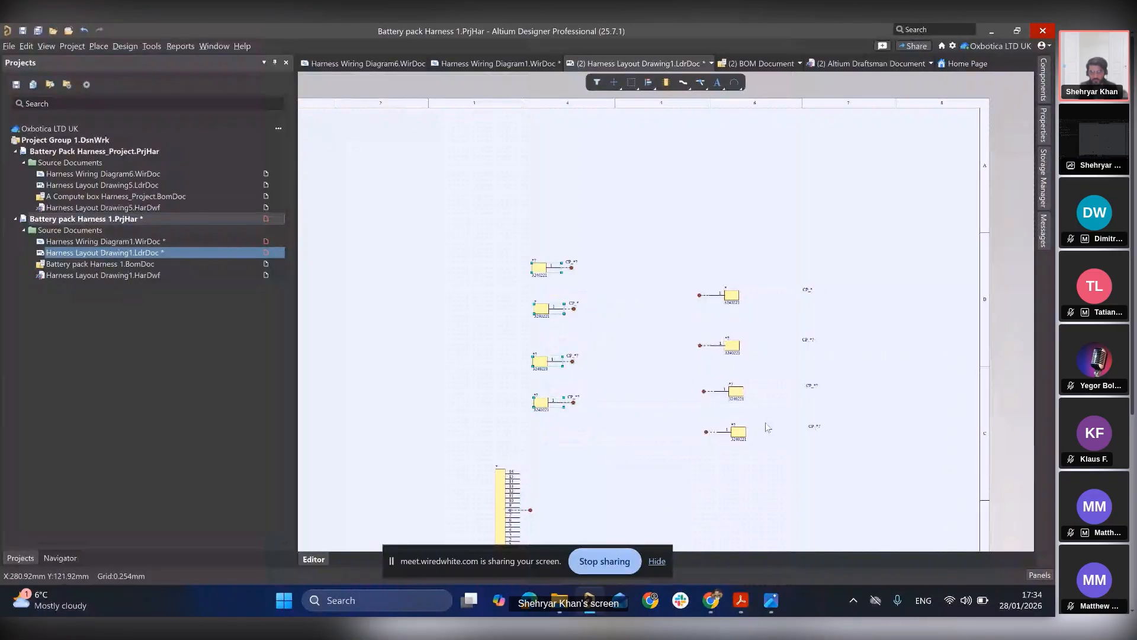
{"action": "left_click_drag", "start_coordinate": [765, 438], "coordinate": [746, 267]}
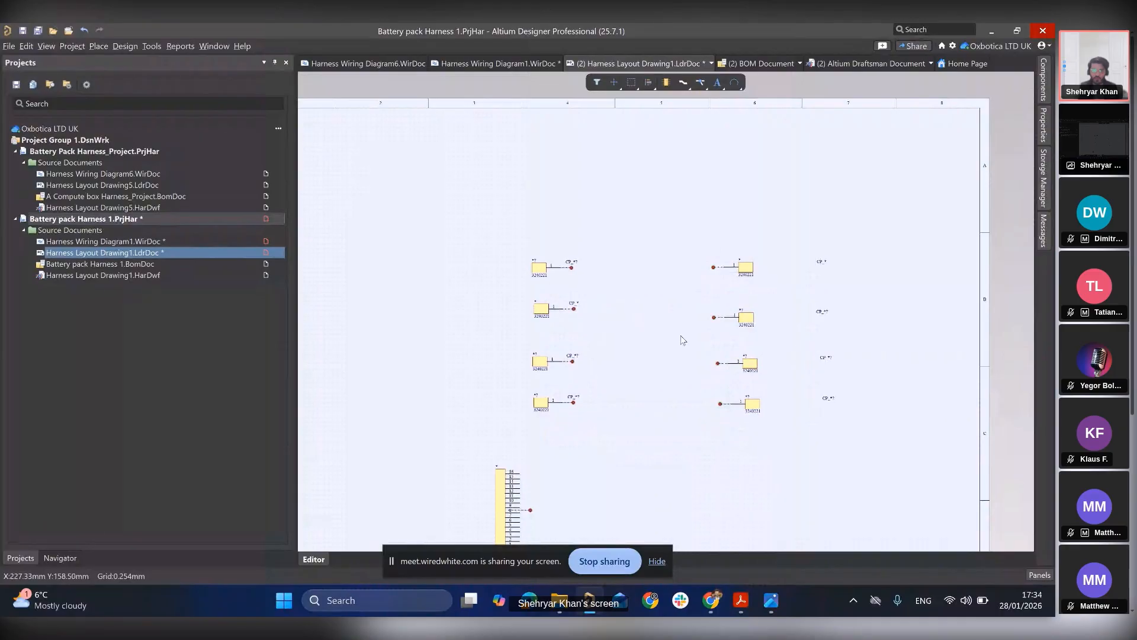
- Open Harness Wiring Diagram1 and set the XHP-16 connector's designator to BMS MAIN
{"action": "double_click", "coordinate": [130, 241]}
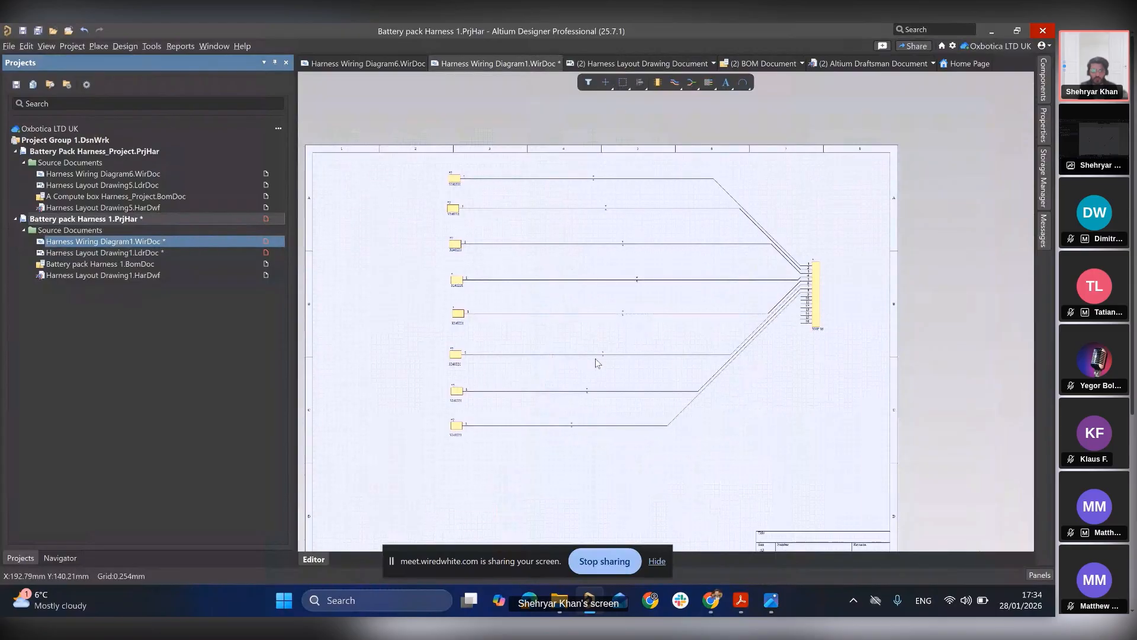
{"action": "scroll", "coordinate": [607, 258], "scroll_direction": "up", "scroll_amount": 2, "text": "ctrl"}
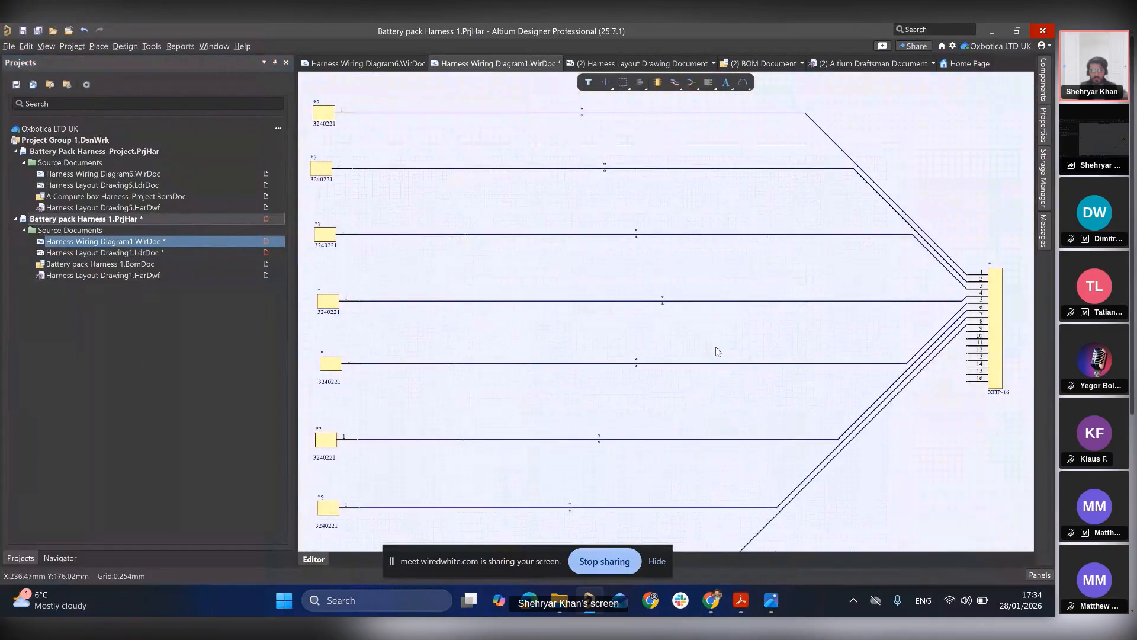
{"action": "scroll", "coordinate": [716, 347], "scroll_direction": "down", "scroll_amount": 2, "text": "ctrl"}
{"action": "left_click", "coordinate": [867, 305]}
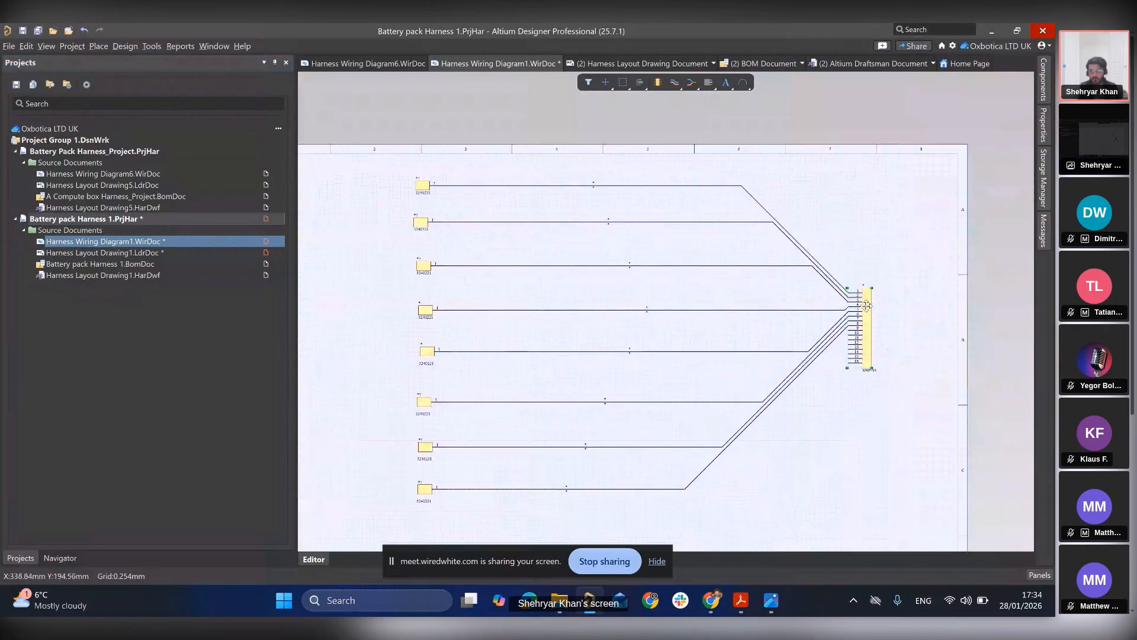
{"action": "double_click", "coordinate": [867, 305]}
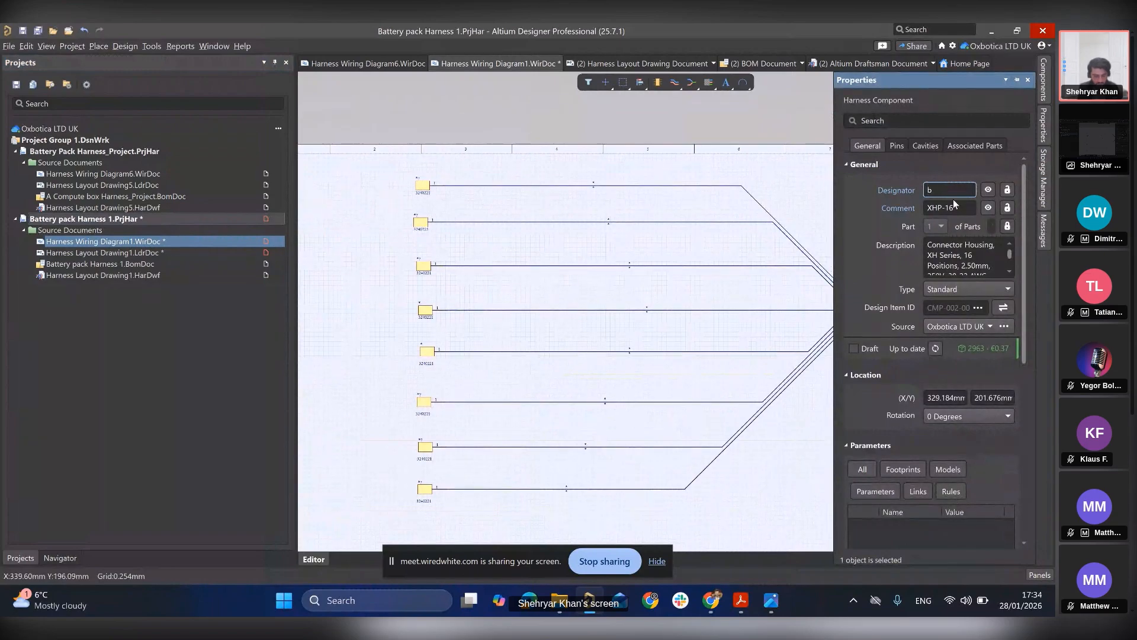
{"action": "key", "text": "BackSpace"}
{"action": "key", "text": "BackSpace"}
{"action": "key", "text": "BackSpace"}
{"action": "key", "text": "BackSpace"}
{"action": "type", "text": "BMS M"}
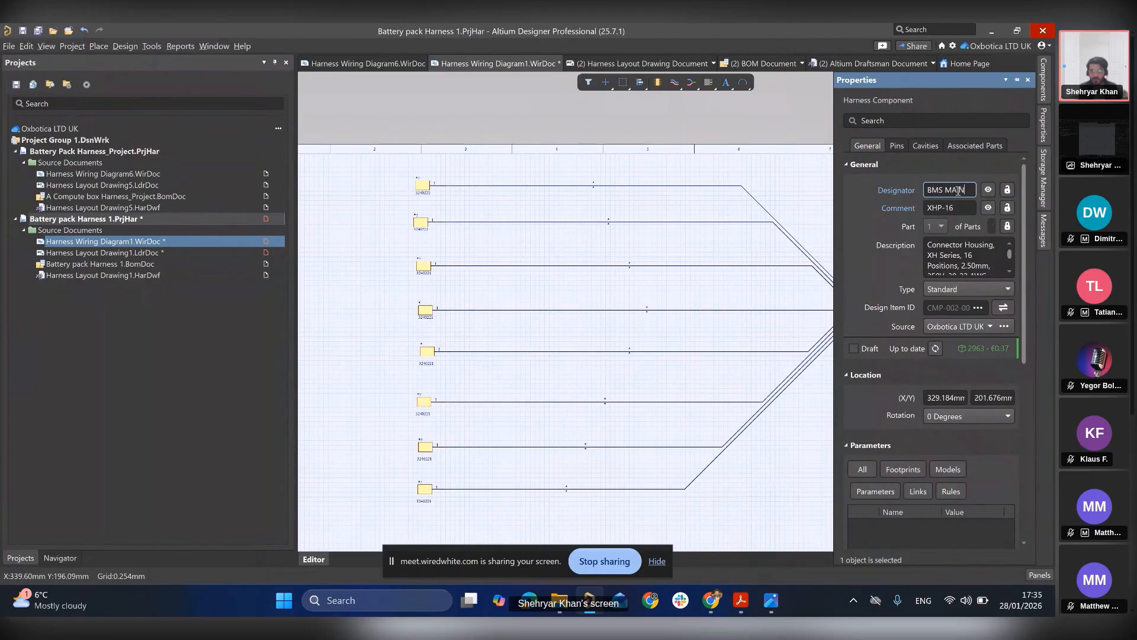
- Set the topmost ring terminal's designator to lug 1 and copy that text
{"action": "left_click", "coordinate": [419, 186]}
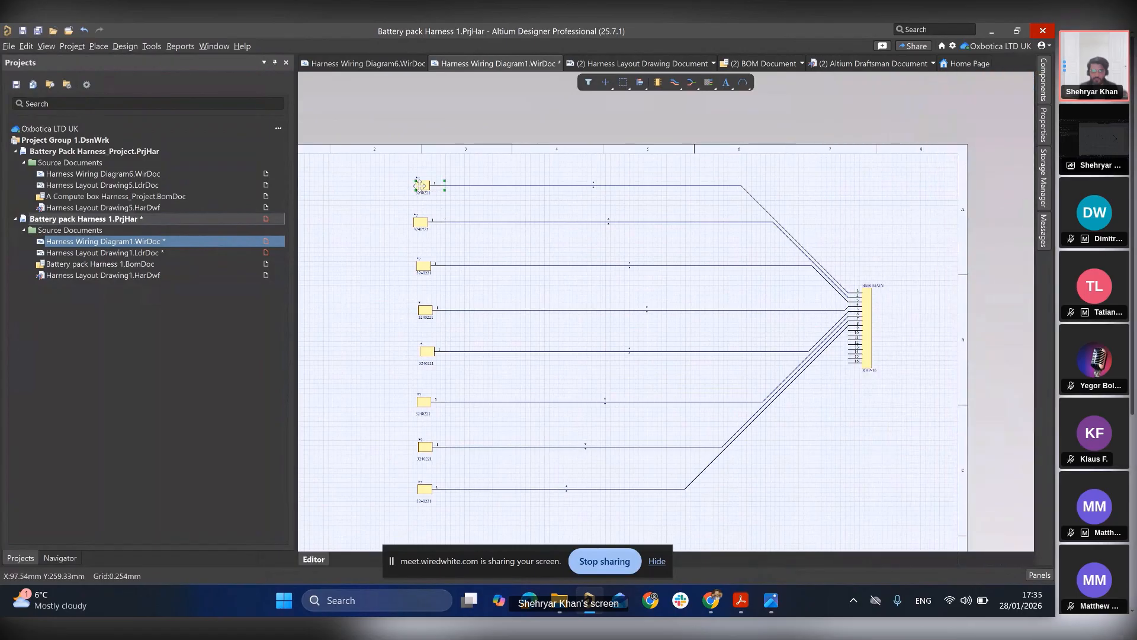
{"action": "double_click", "coordinate": [419, 186]}
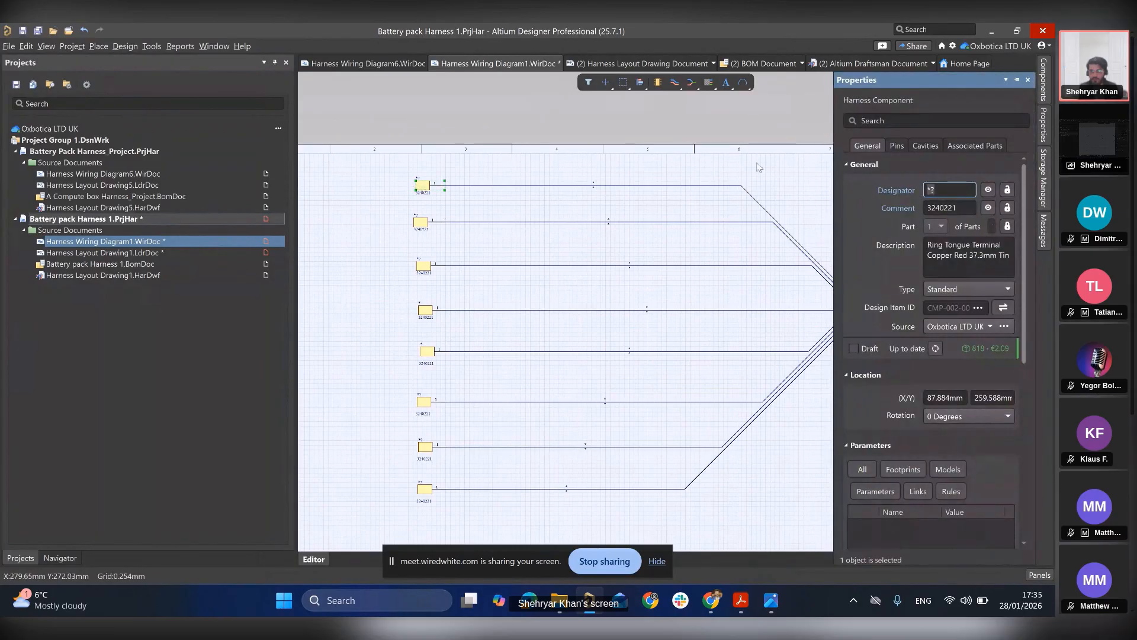
{"action": "type", "text": "lug 1"}
{"action": "key", "text": "Return"}
{"action": "key", "text": "ctrl+c"}
- Set the designator of the second ring terminal from the top to lug 2
{"action": "left_click", "coordinate": [421, 223]}
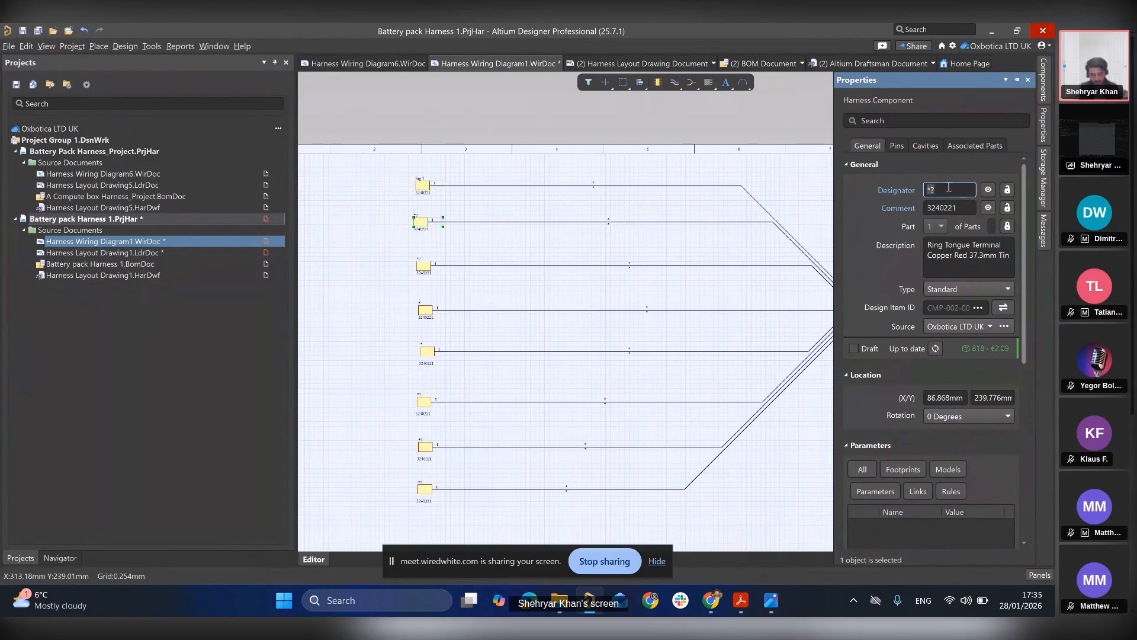
{"action": "key", "text": "ctrl+v"}
{"action": "key", "text": "BackSpace"}
{"action": "type", "text": "3w3"}
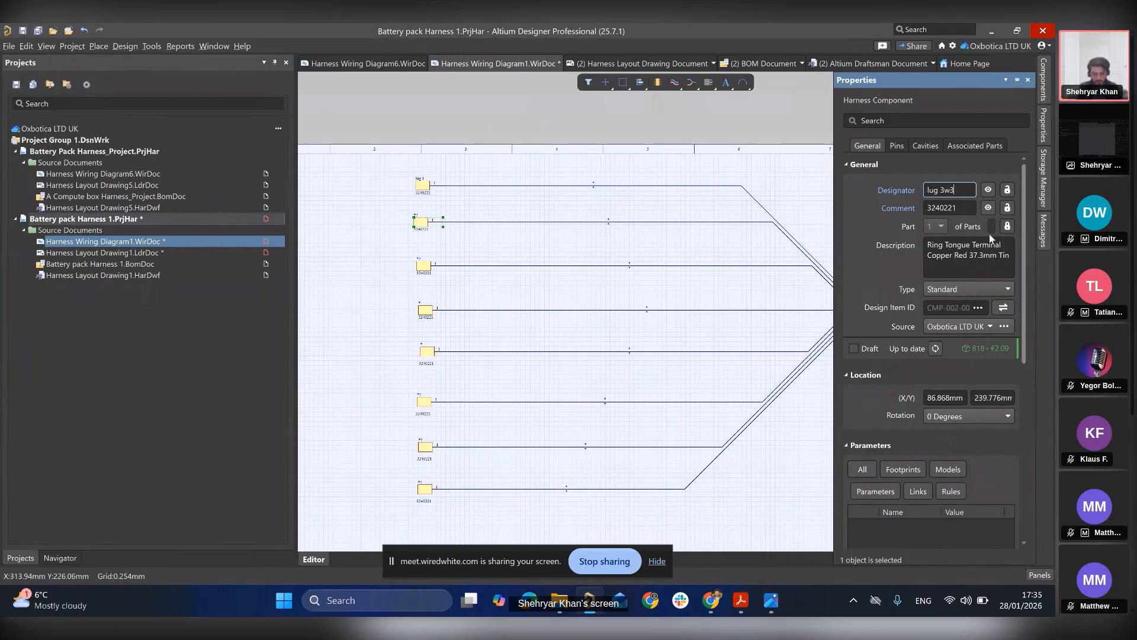
{"action": "key", "text": "BackSpace"}
{"action": "key", "text": "BackSpace"}
{"action": "key", "text": "BackSpace"}
{"action": "type", "text": "2"}
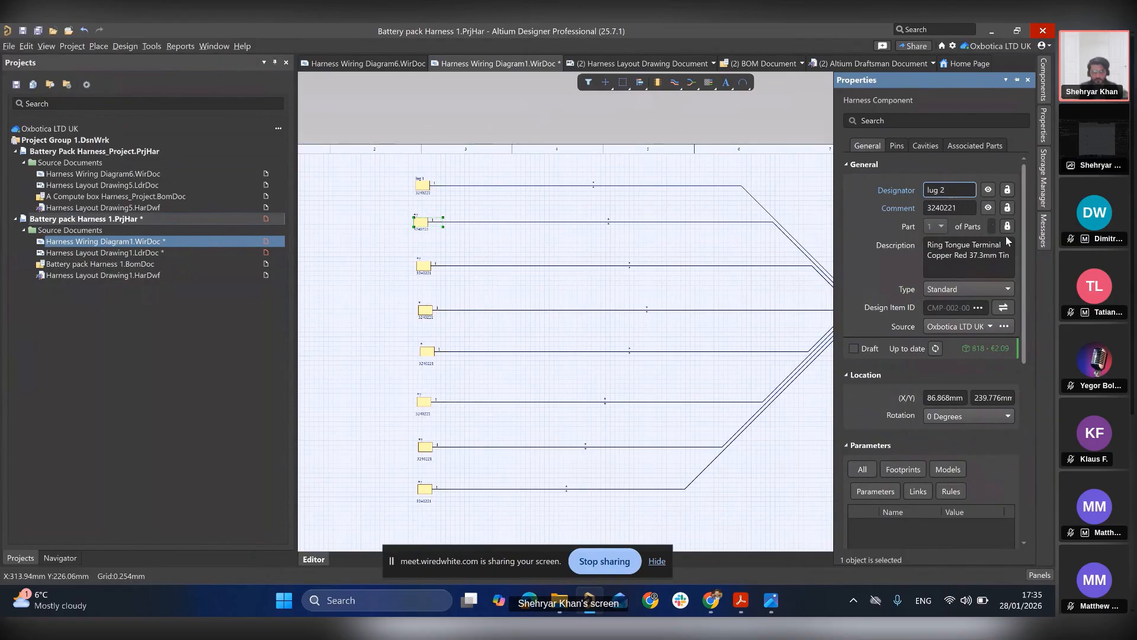
- Set the designators of the third and fourth ring terminals from the top to lug 3 and lug 4
{"action": "left_click", "coordinate": [424, 266]}
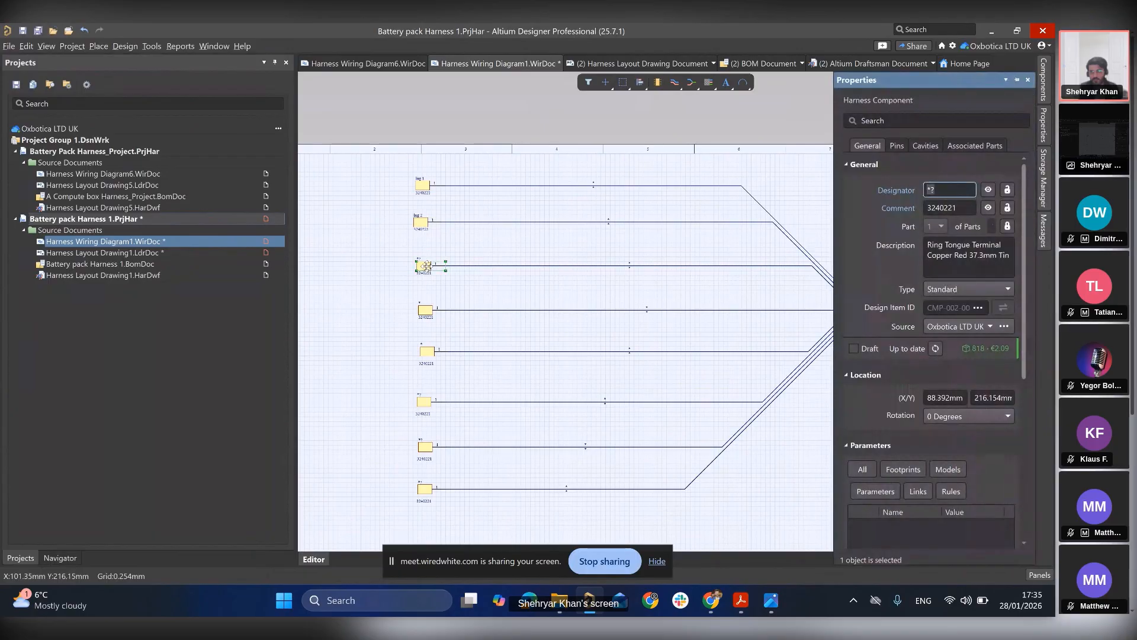
{"action": "type", "text": "lug"}
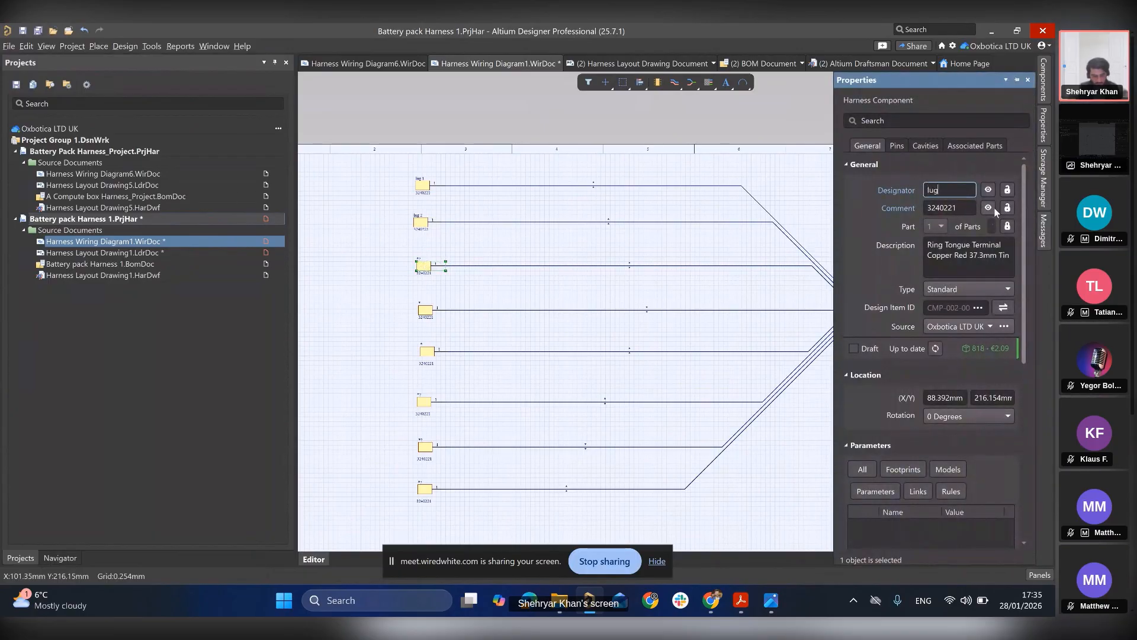
{"action": "type", "text": " 3"}
{"action": "left_click", "coordinate": [426, 309]}
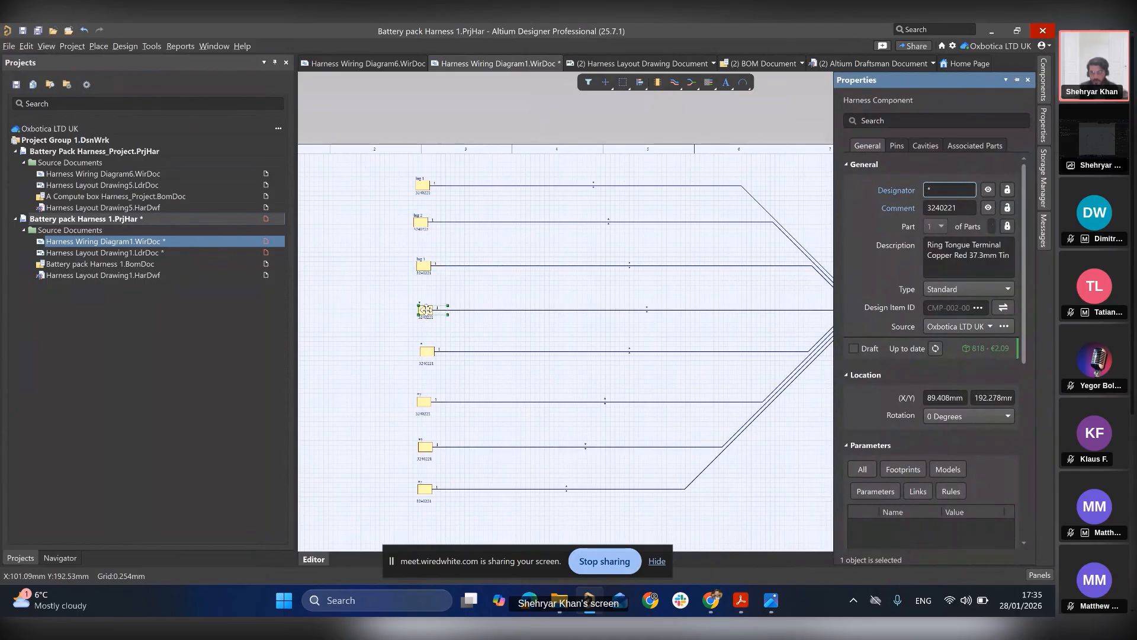
{"action": "left_click", "coordinate": [955, 189]}
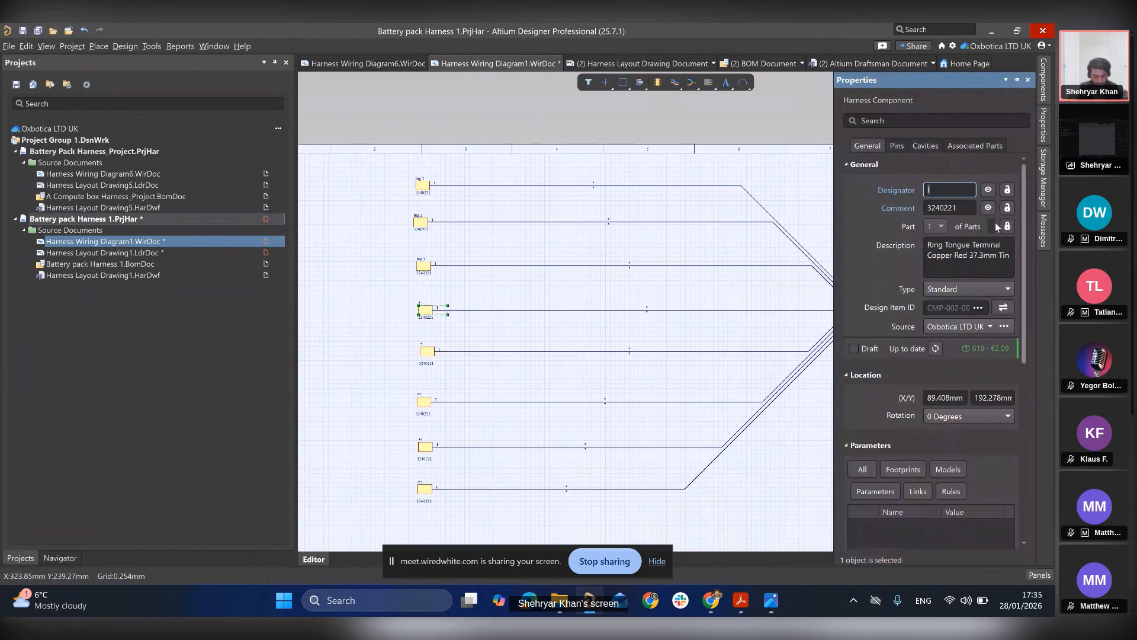
{"action": "type", "text": "lug3"}
{"action": "key", "text": "BackSpace"}
{"action": "type", "text": "4"}
- Set the designators of the fifth and sixth ring terminals from the top to lug 5 and lug 6
{"action": "left_click", "coordinate": [429, 350]}
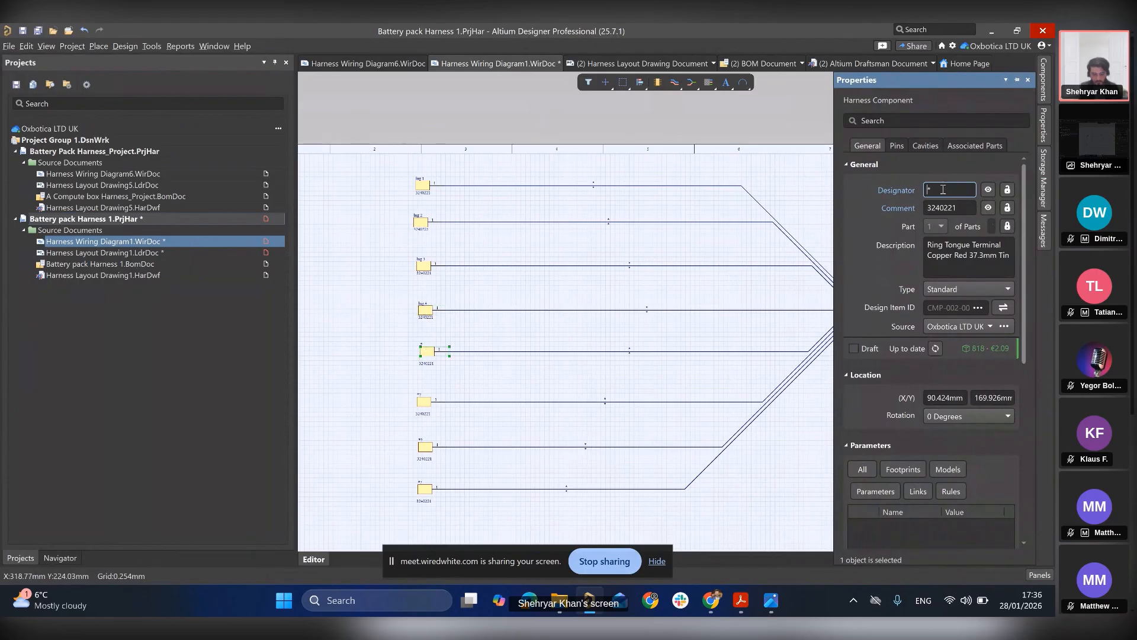
{"action": "type", "text": "lug 15"}
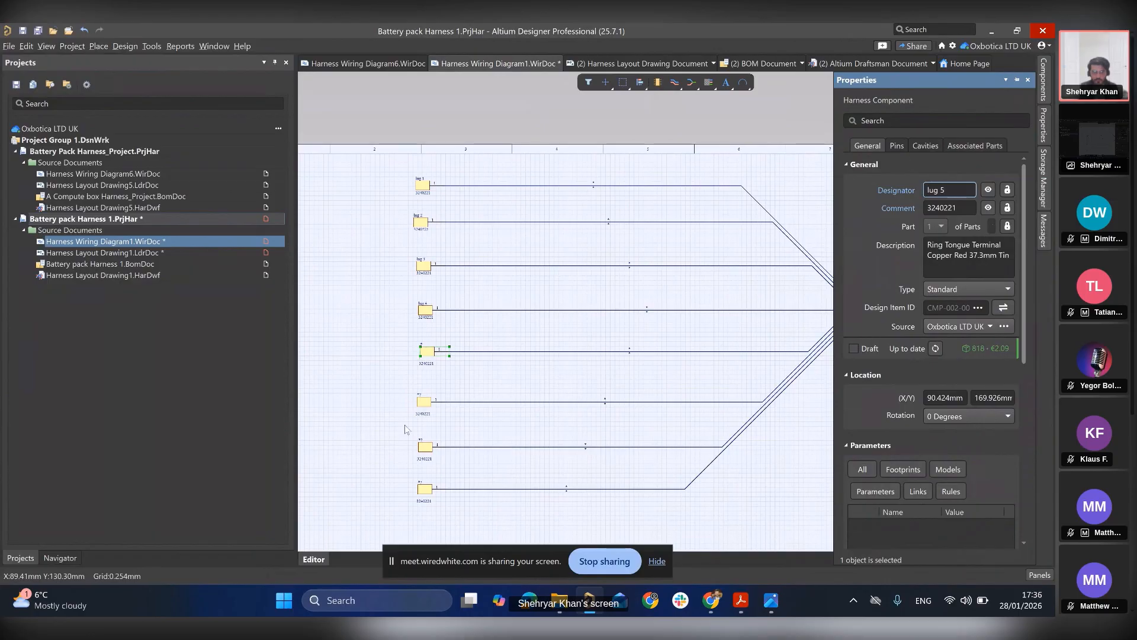
{"action": "left_click", "coordinate": [424, 402]}
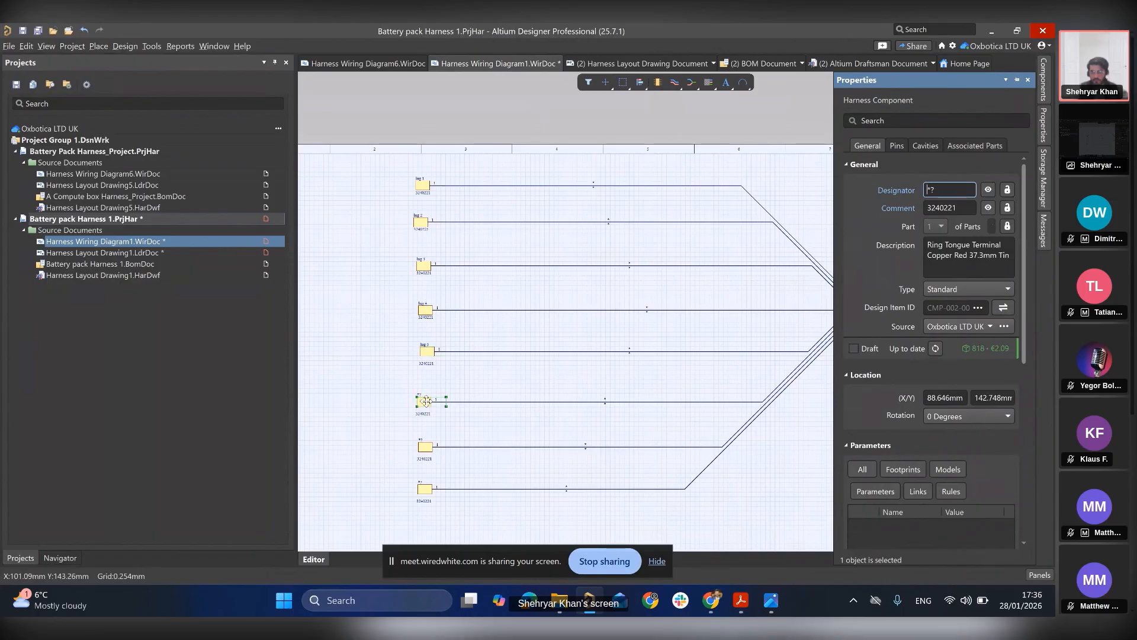
{"action": "double_click", "coordinate": [958, 192]}
{"action": "type", "text": "lug 1"}
- Set the designators of the last two ring terminals to lug 7 and lug 8
{"action": "left_click", "coordinate": [422, 448]}
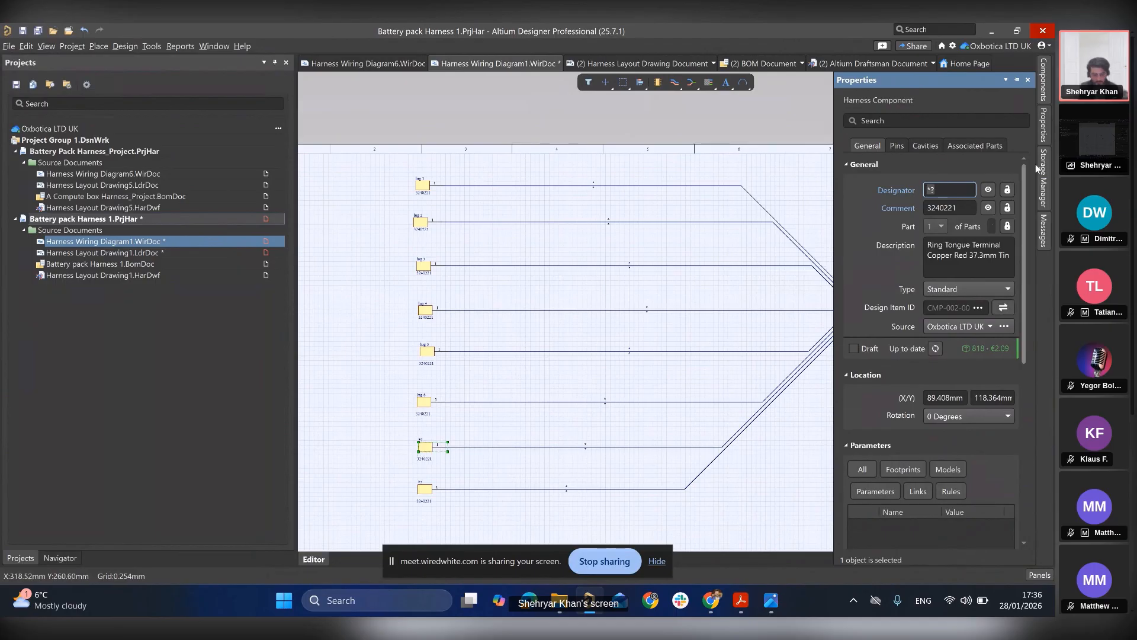
{"action": "type", "text": "lug 1"}
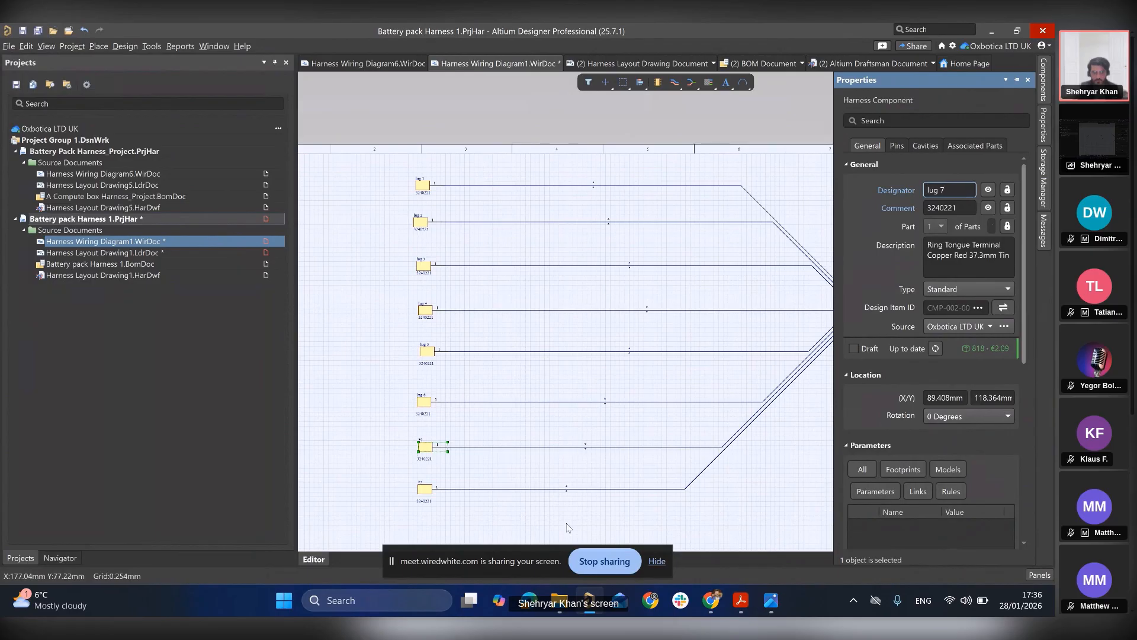
{"action": "left_click", "coordinate": [424, 489]}
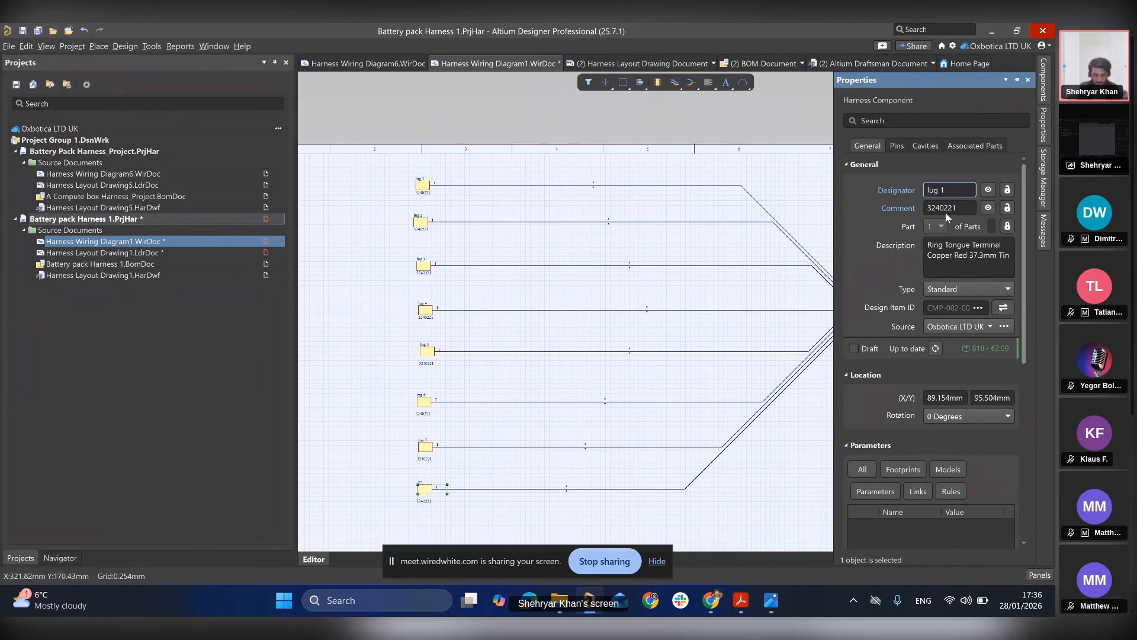
{"action": "key", "text": "BackSpace"}
{"action": "left_click_drag", "start_coordinate": [1027, 258], "coordinate": [990, 445]}
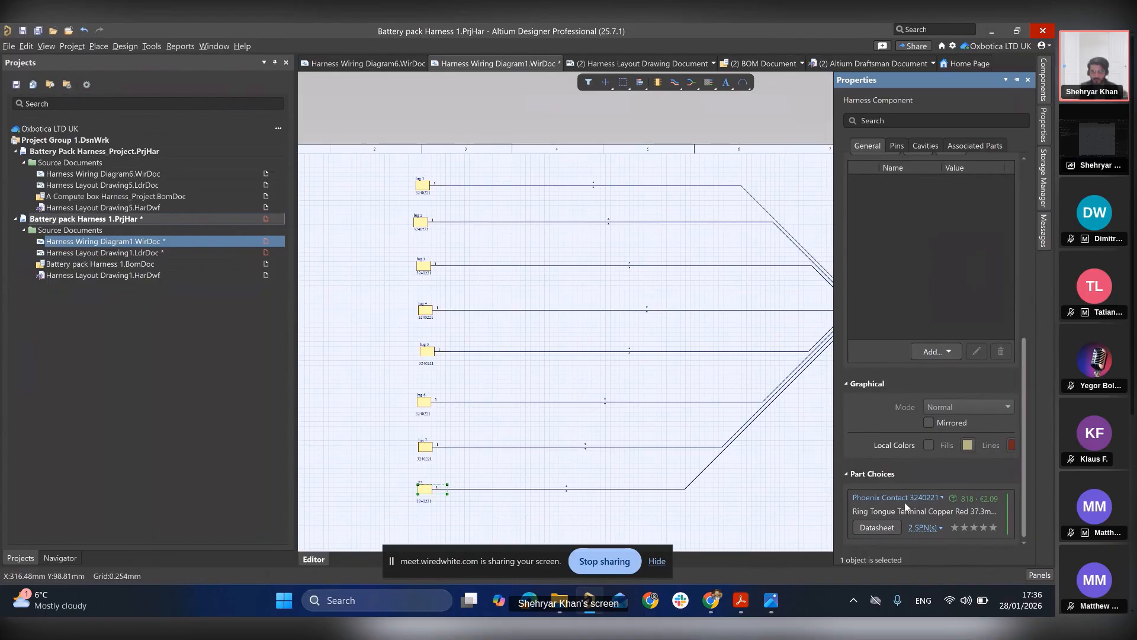
{"action": "left_click_drag", "start_coordinate": [1025, 443], "coordinate": [1033, 177]}
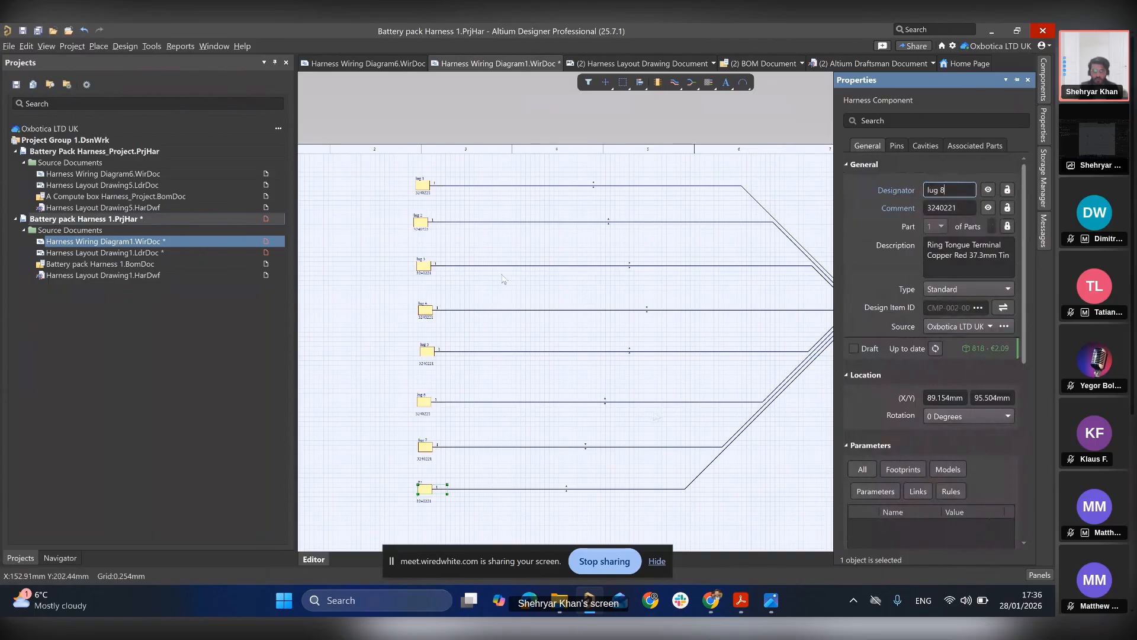
- Set both the designator and the comment of the wire from lug 1 to W1
{"action": "left_click", "coordinate": [545, 187]}
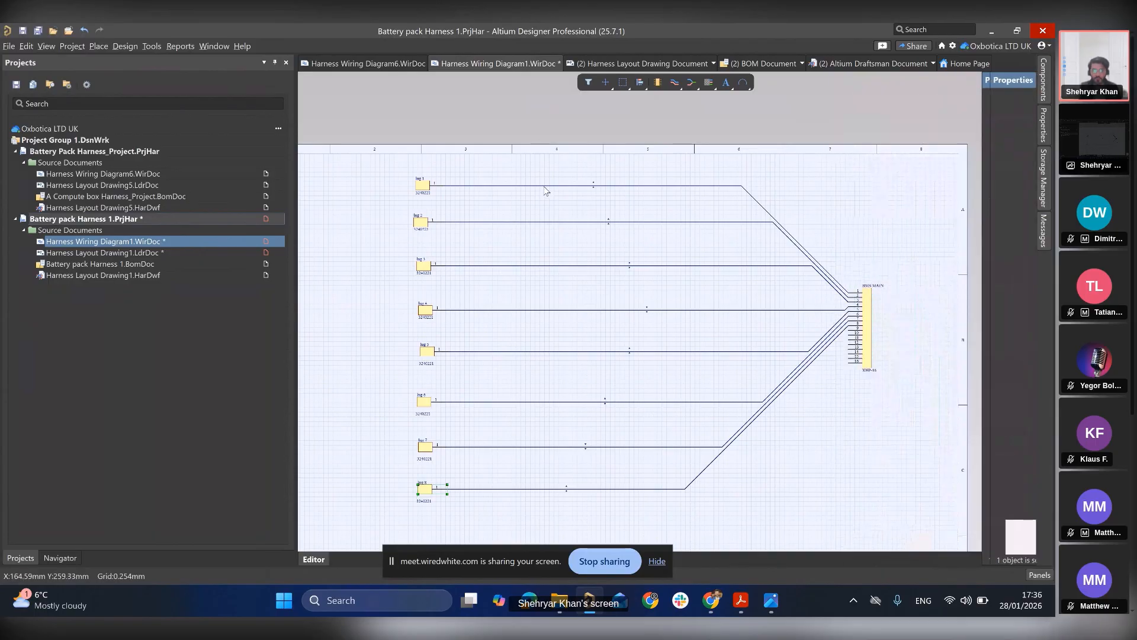
{"action": "double_click", "coordinate": [545, 190]}
{"action": "left_click", "coordinate": [967, 170]}
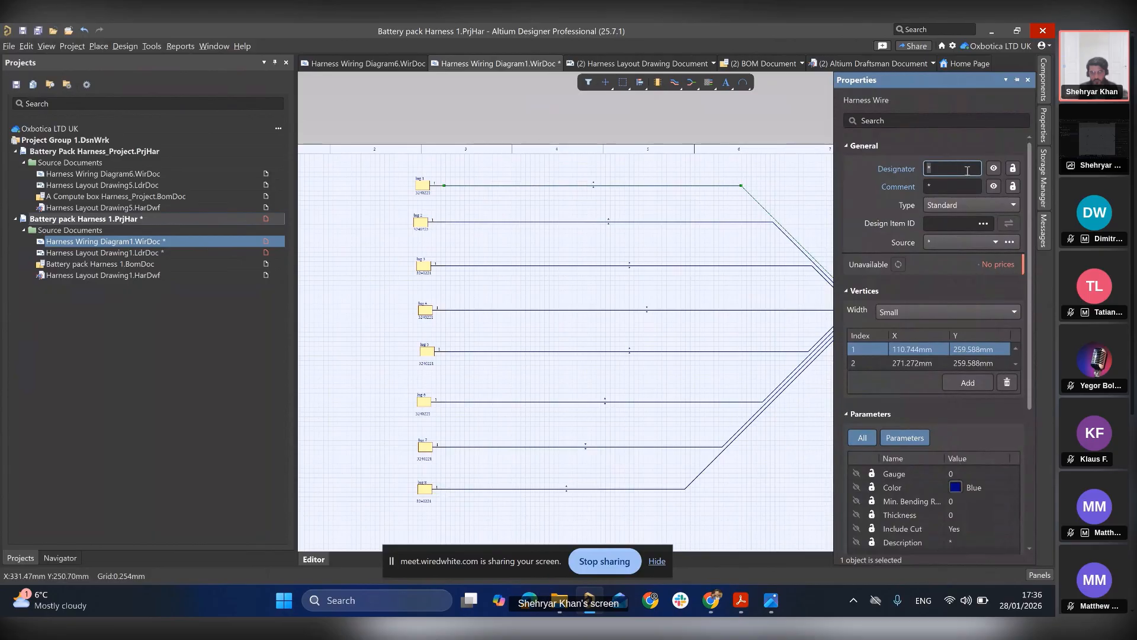
{"action": "type", "text": "w"}
{"action": "key", "text": "BackSpace"}
{"action": "key", "text": "BackSpace"}
{"action": "type", "text": "W1"}
{"action": "double_click", "coordinate": [951, 167]}
{"action": "key", "text": "ctrl+c"}
{"action": "double_click", "coordinate": [939, 188]}
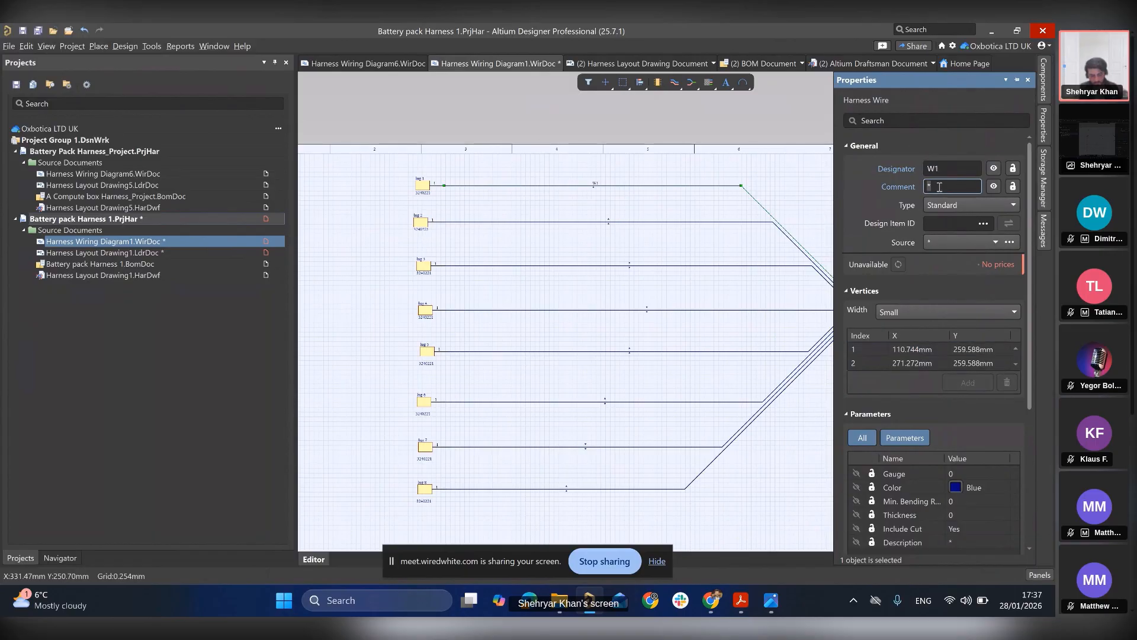
{"action": "key", "text": "ctrl+v"}
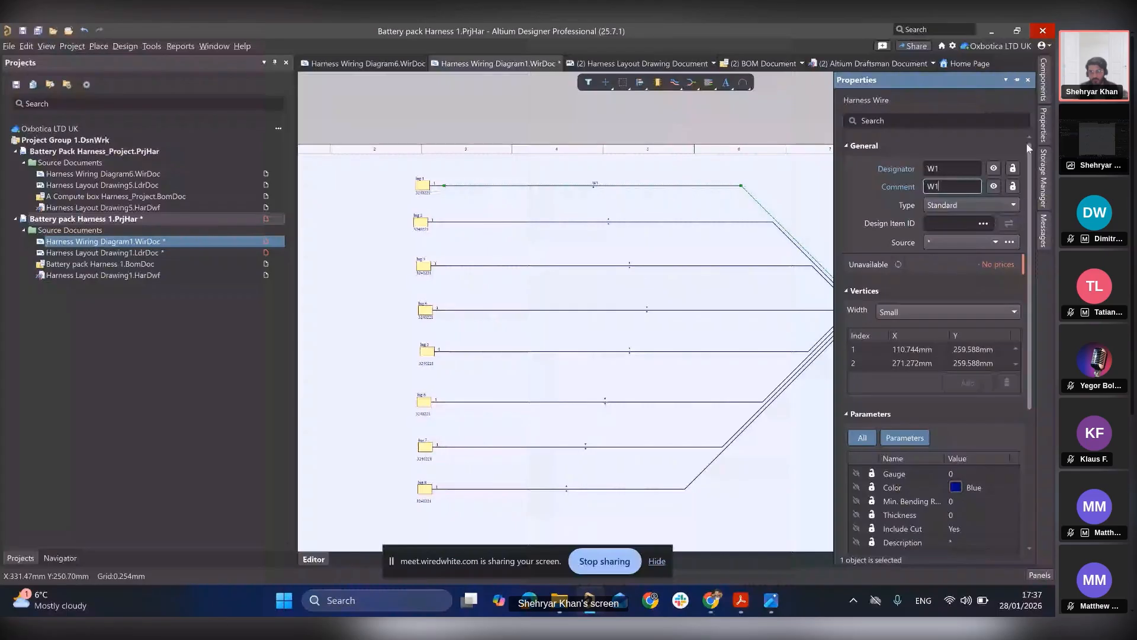
- Hide the comment of the wire from lug 1, and label the wire from lug 2 with designator and hidden comment W2
{"action": "left_click", "coordinate": [994, 187]}
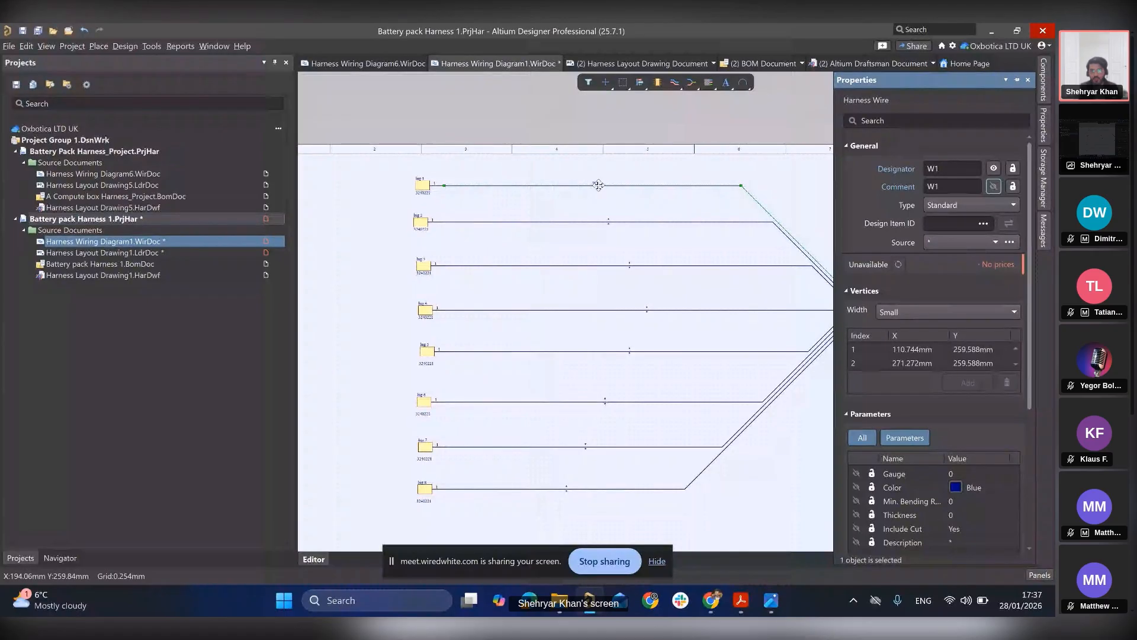
{"action": "left_click", "coordinate": [569, 222]}
{"action": "left_click", "coordinate": [969, 173]}
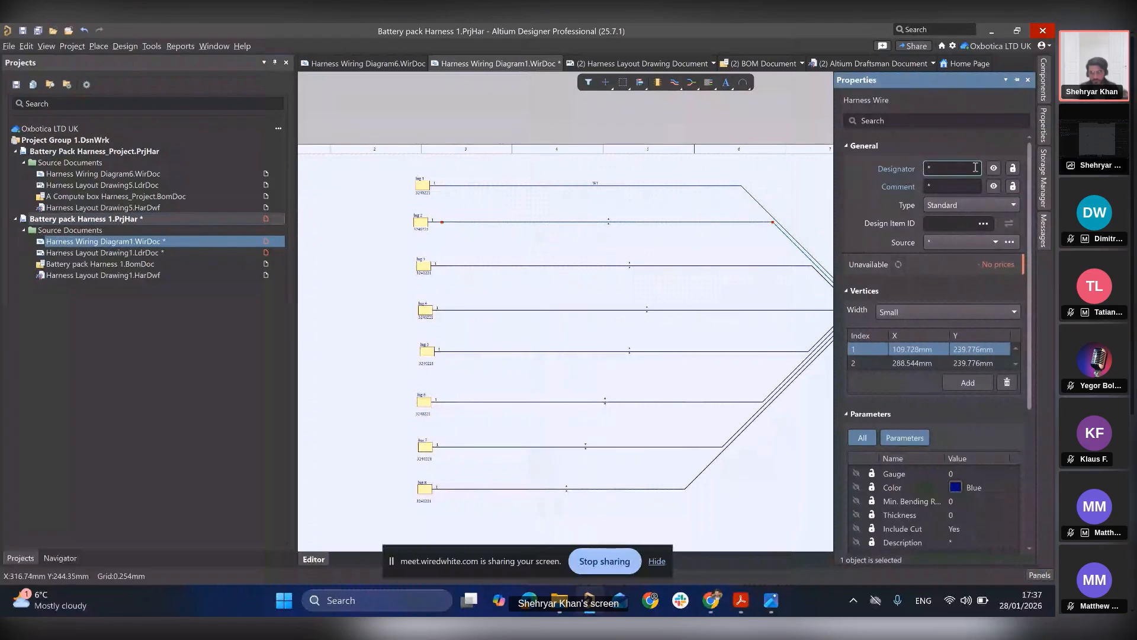
{"action": "type", "text": "W2"}
{"action": "left_click", "coordinate": [937, 186]}
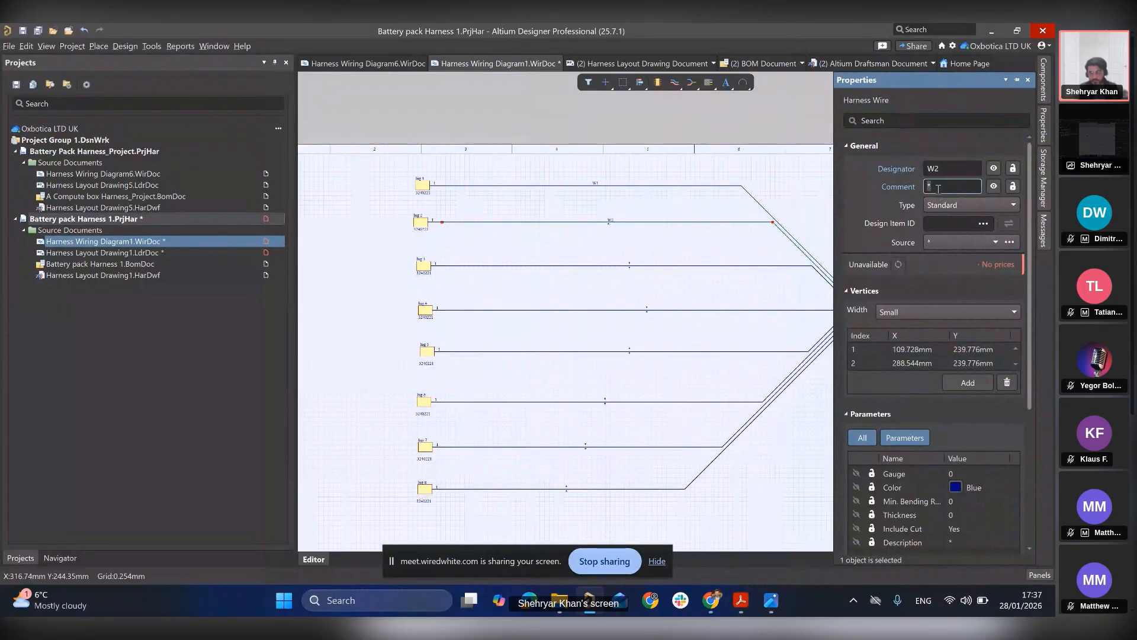
{"action": "type", "text": "W2"}
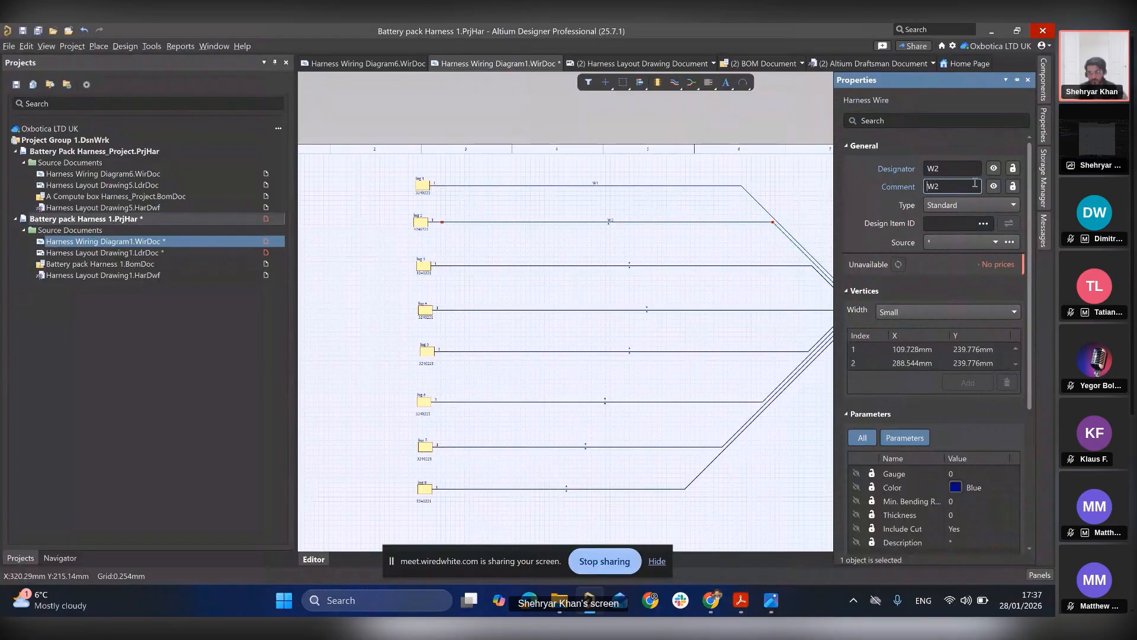
{"action": "left_click", "coordinate": [994, 186]}
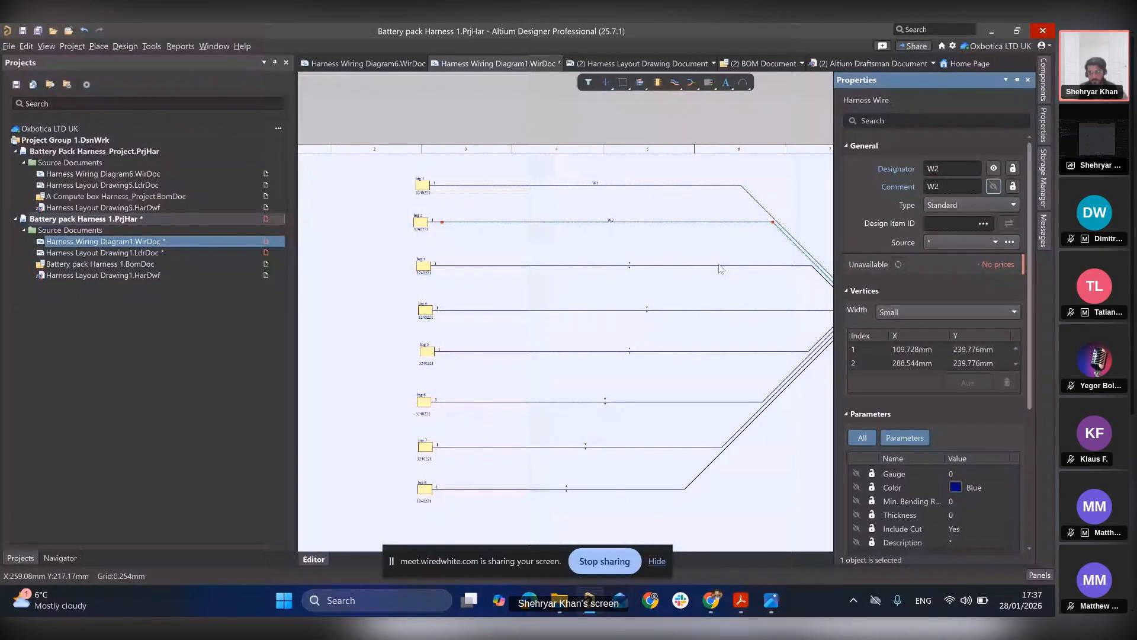
- Set both the designator and the comment of the wire from lug 3 to W3 and hide its comment
{"action": "left_click", "coordinate": [721, 265]}
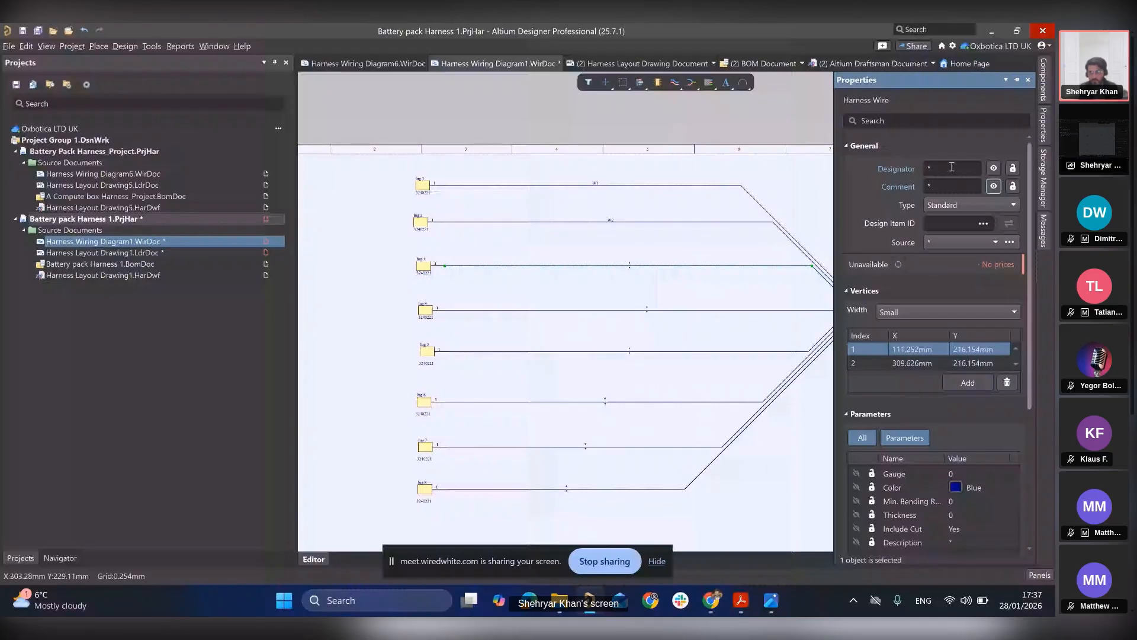
{"action": "key", "text": "Return"}
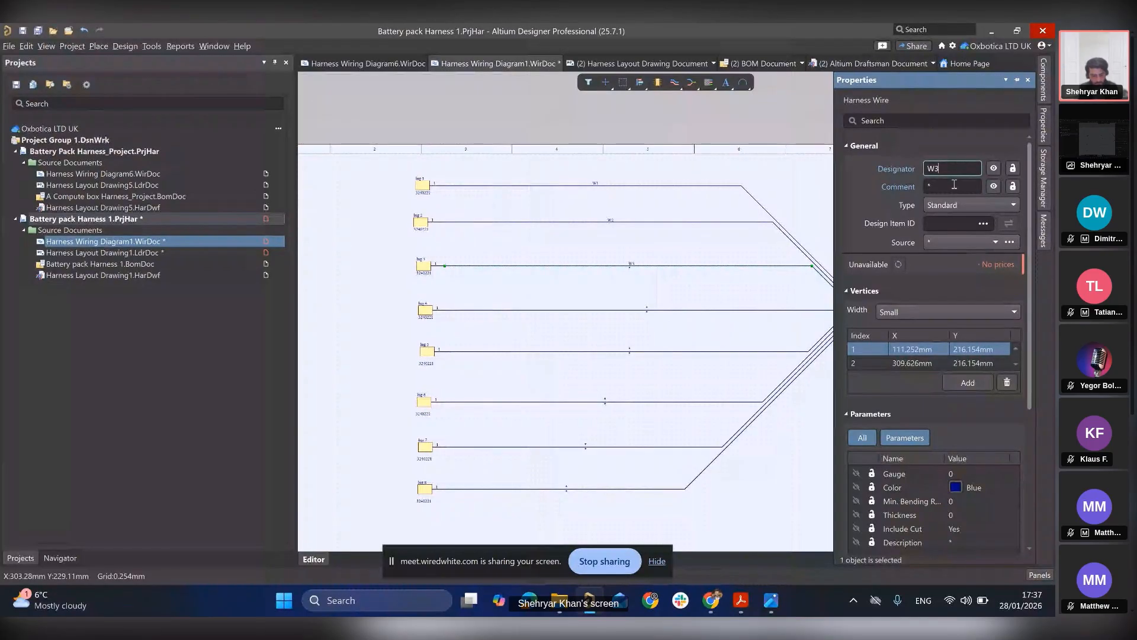
{"action": "left_click", "coordinate": [954, 184]}
{"action": "type", "text": "W4"}
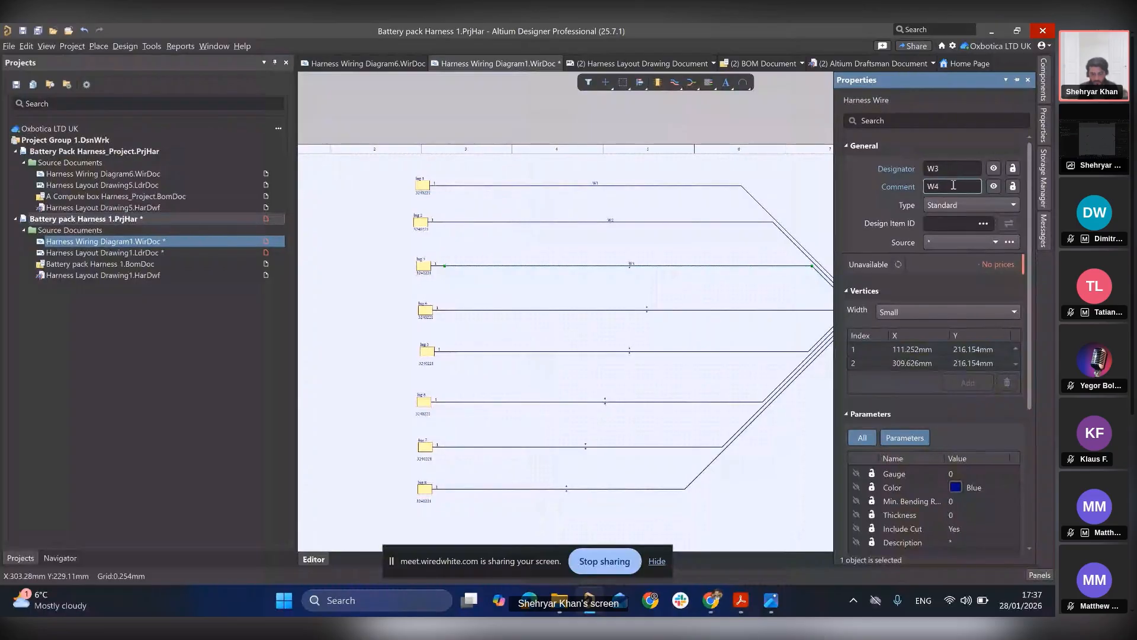
{"action": "key", "text": "ctrl+F4"}
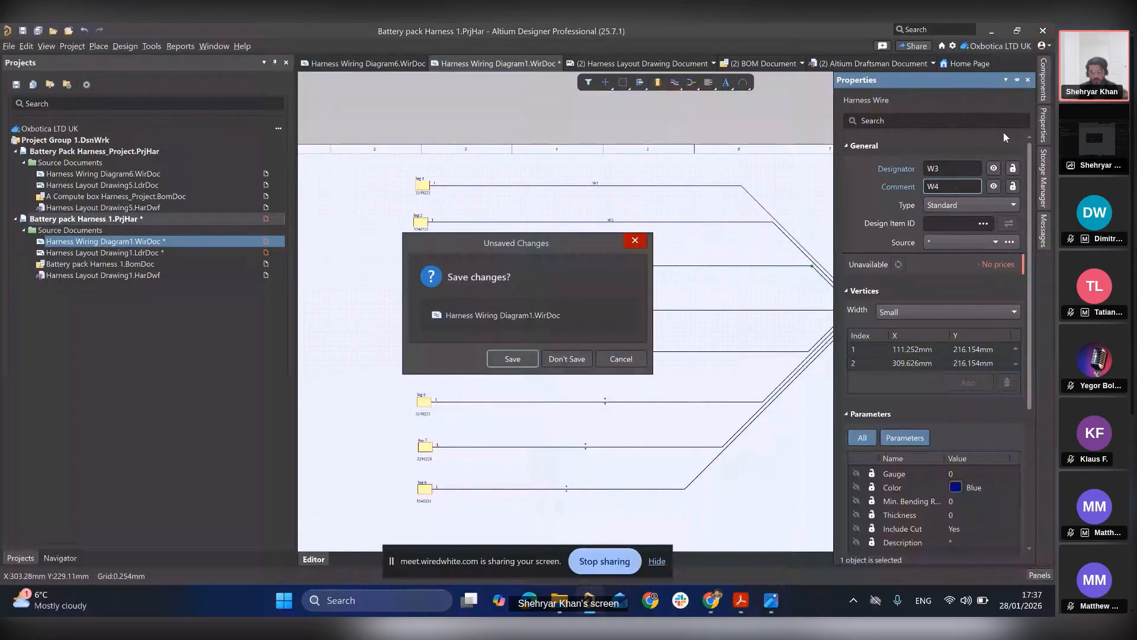
{"action": "left_click", "coordinate": [621, 358]}
{"action": "left_click", "coordinate": [963, 185]}
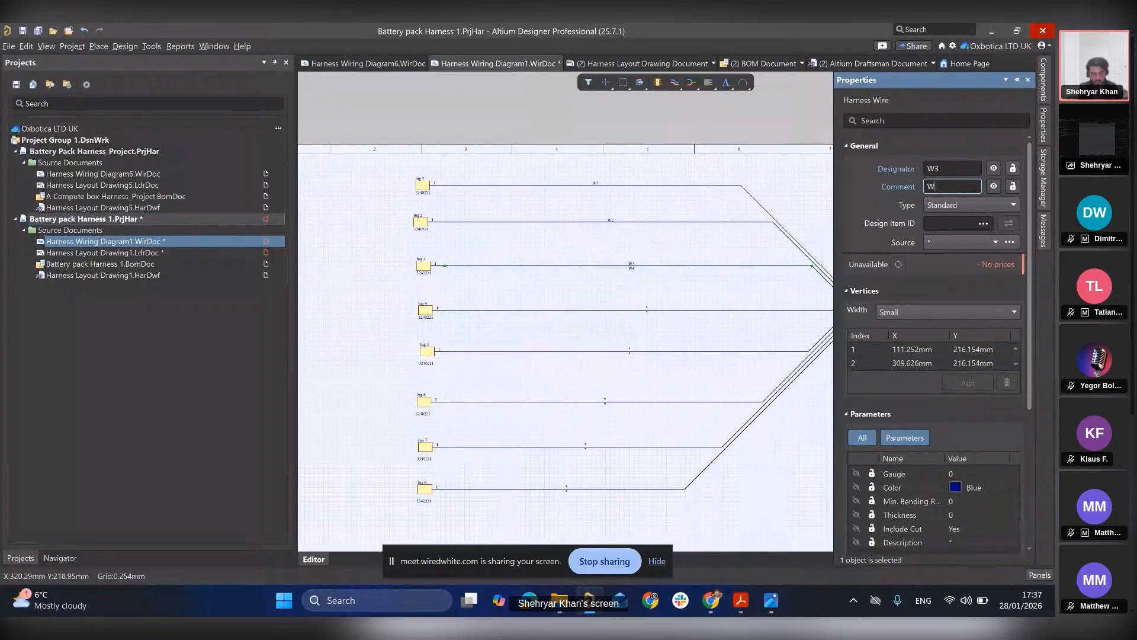
{"action": "type", "text": "3"}
{"action": "left_click", "coordinate": [992, 187]}
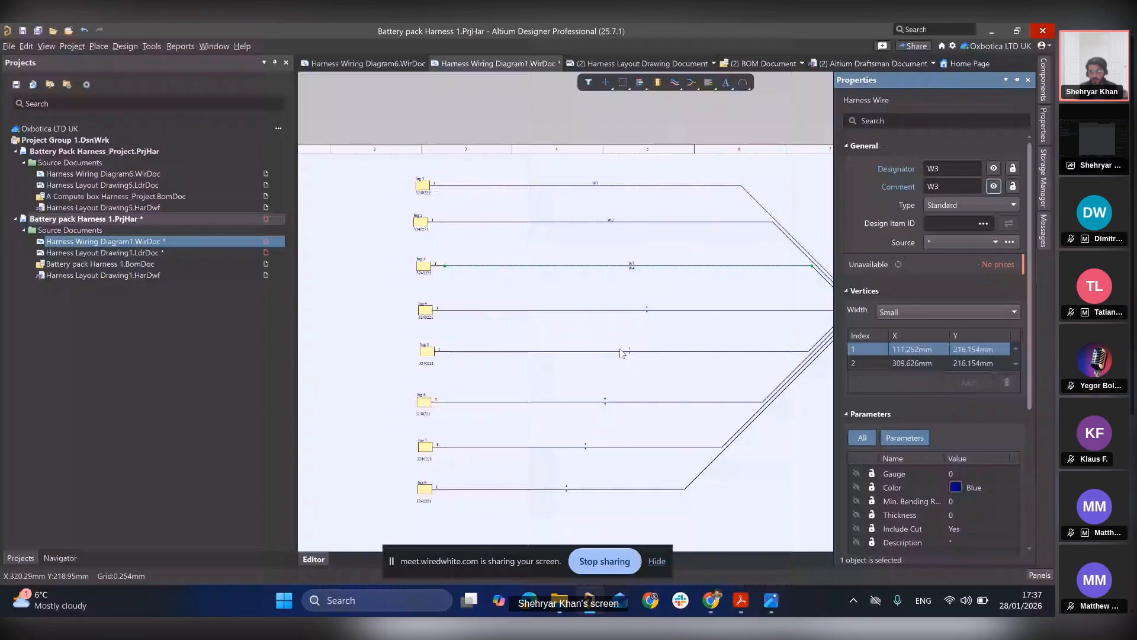
- Set both the designator and the comment of the wire from lug 4 to W4
{"action": "left_click", "coordinate": [634, 310]}
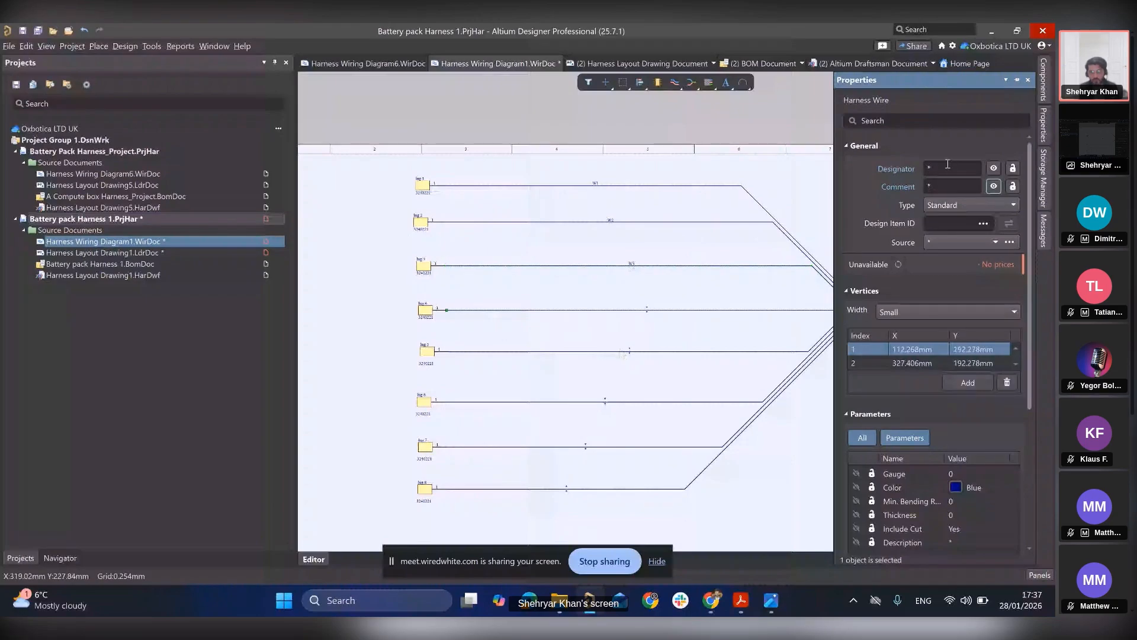
{"action": "left_click", "coordinate": [948, 168]}
{"action": "type", "text": "W4"}
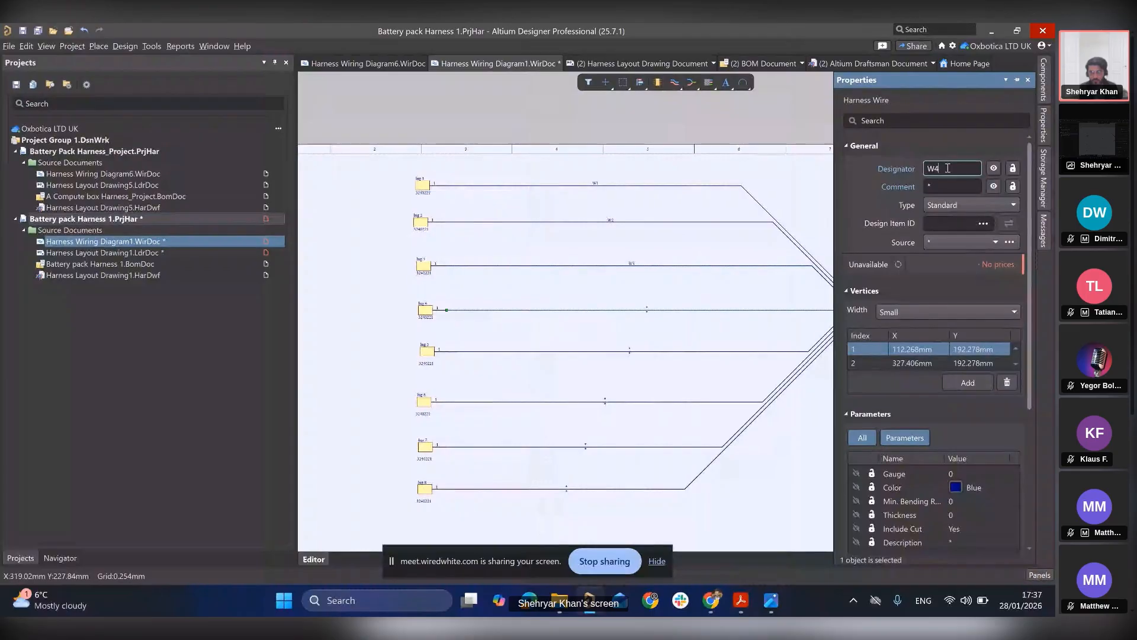
{"action": "left_click", "coordinate": [935, 186]}
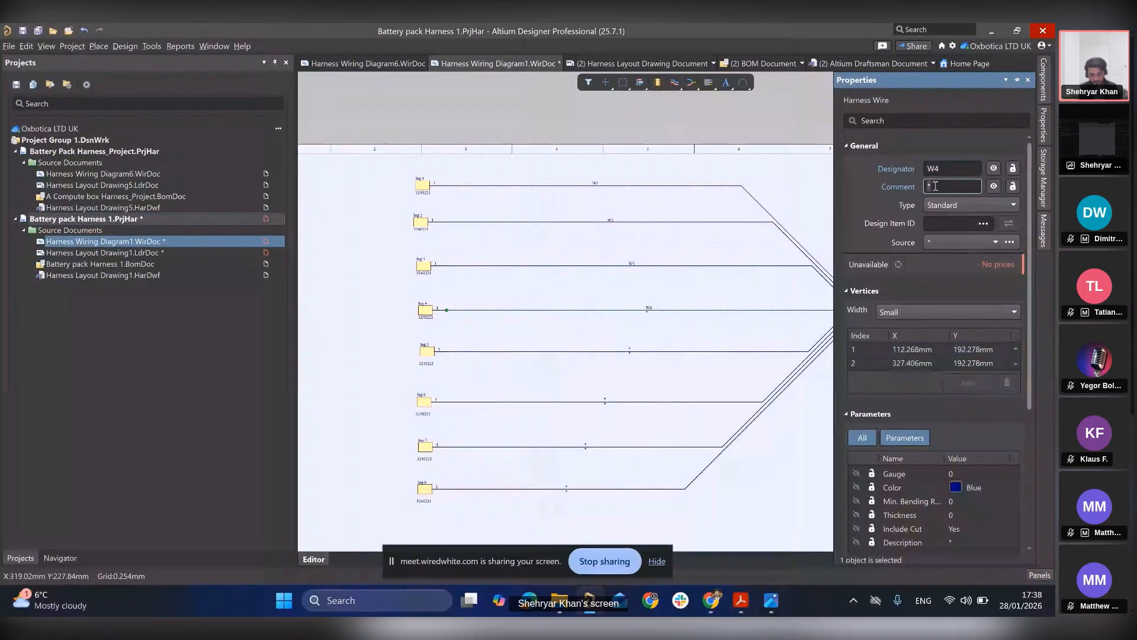
{"action": "type", "text": "W4"}
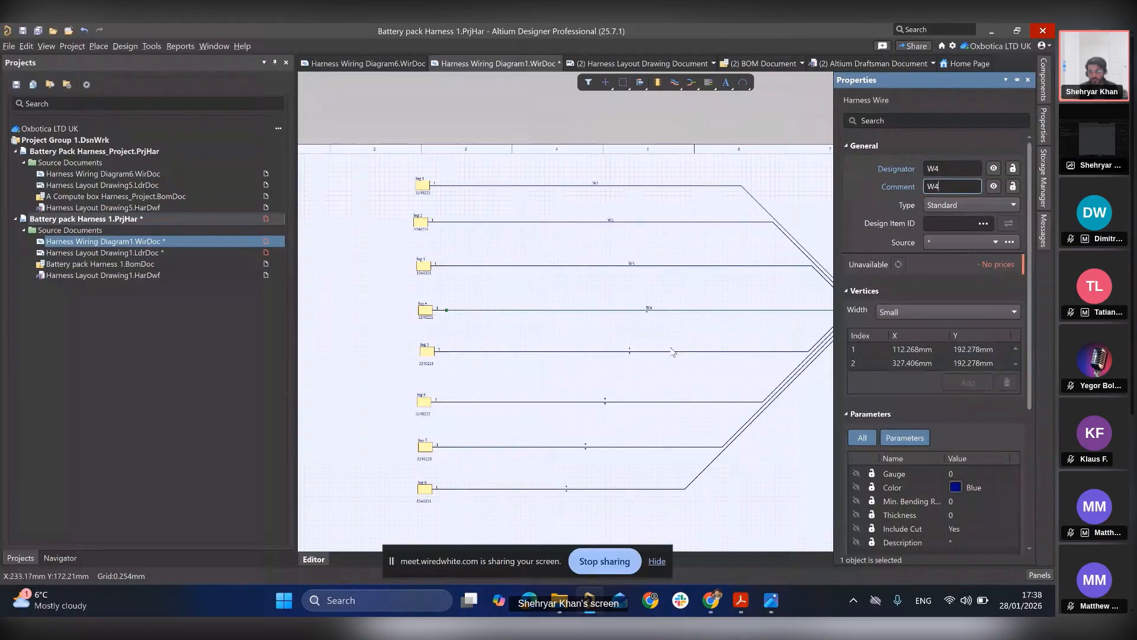
- Set both the designator and the comment of the wire from lug 5 to W5 and hide its comment
{"action": "left_click", "coordinate": [664, 352]}
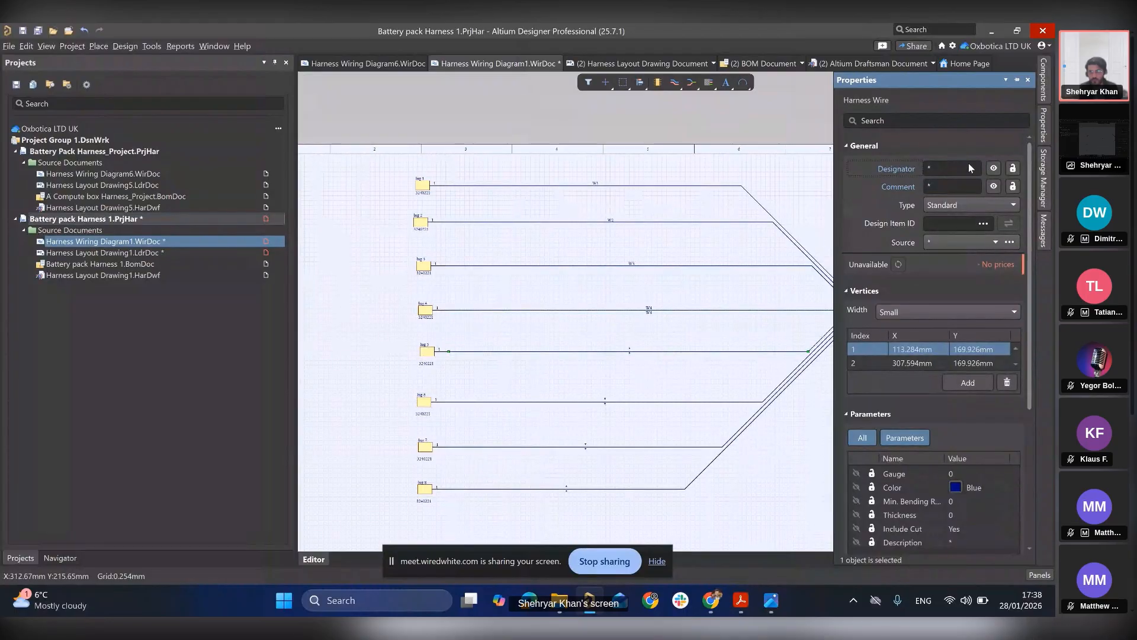
{"action": "type", "text": "W4"}
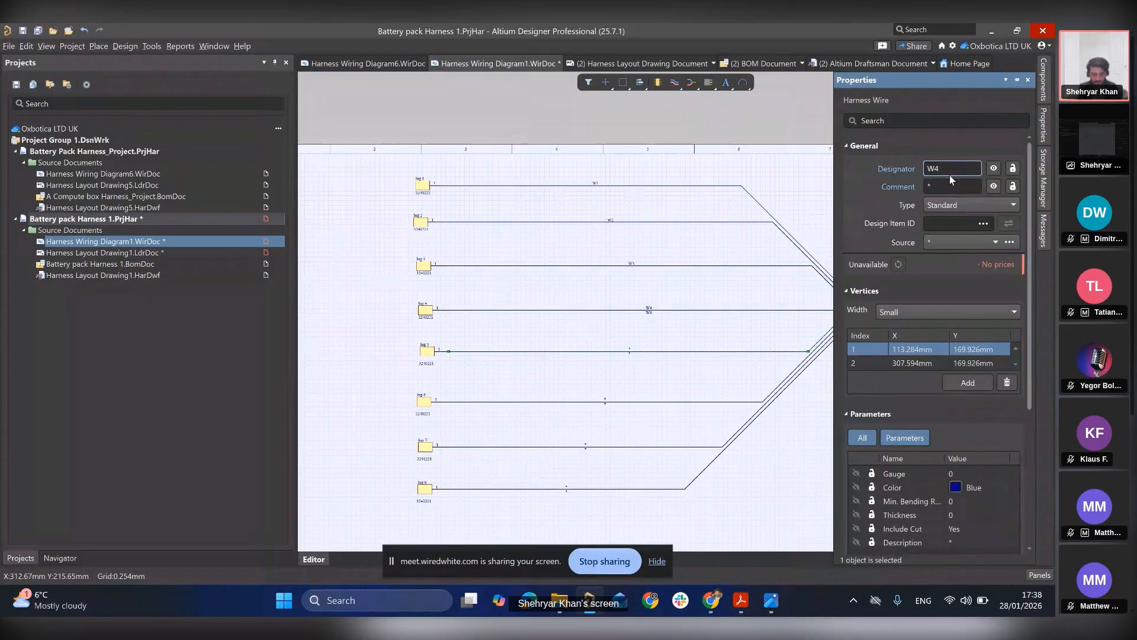
{"action": "key", "text": "BackSpace"}
{"action": "type", "text": "5"}
{"action": "left_click", "coordinate": [944, 185]}
{"action": "type", "text": "W5"}
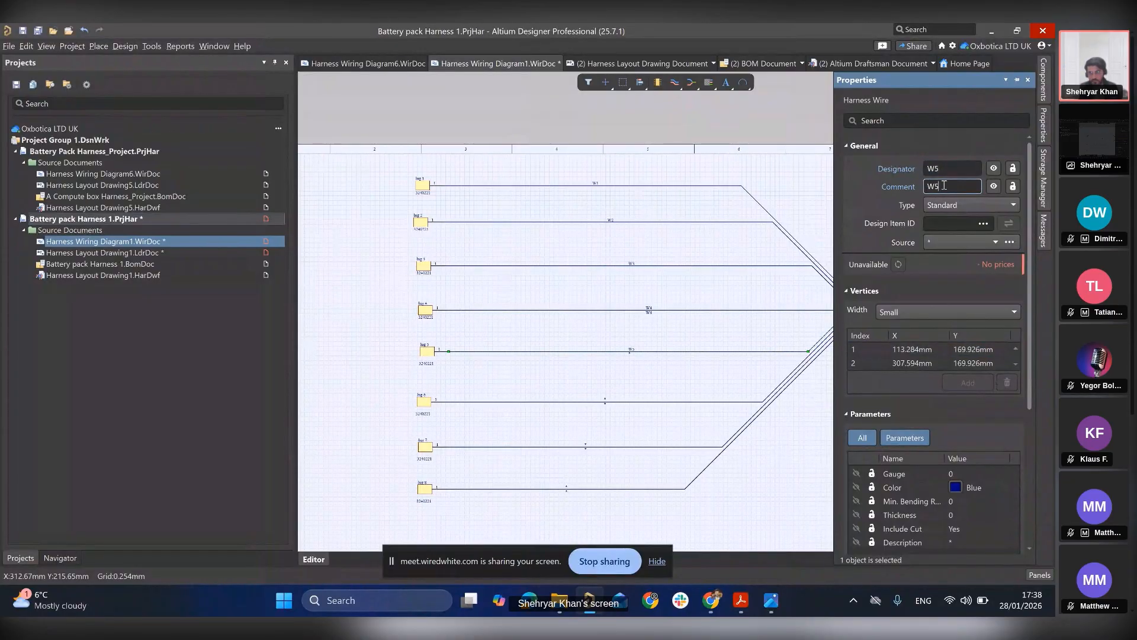
{"action": "left_click", "coordinate": [993, 186]}
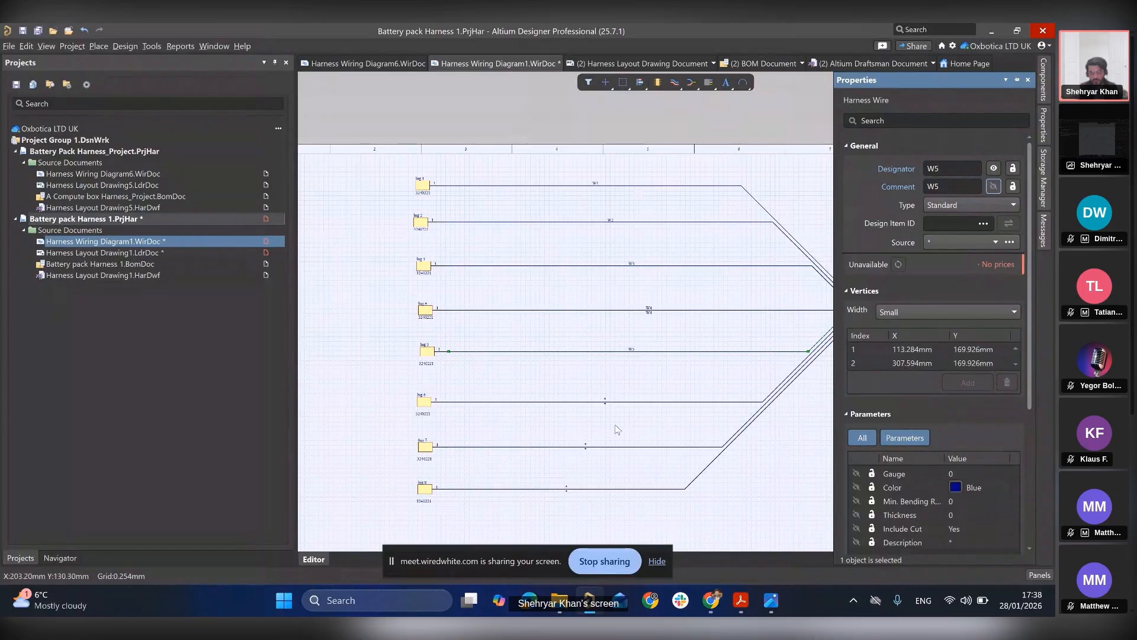
- Set both the designator and the comment of the wire from lug 6 to W6
{"action": "left_click", "coordinate": [635, 403]}
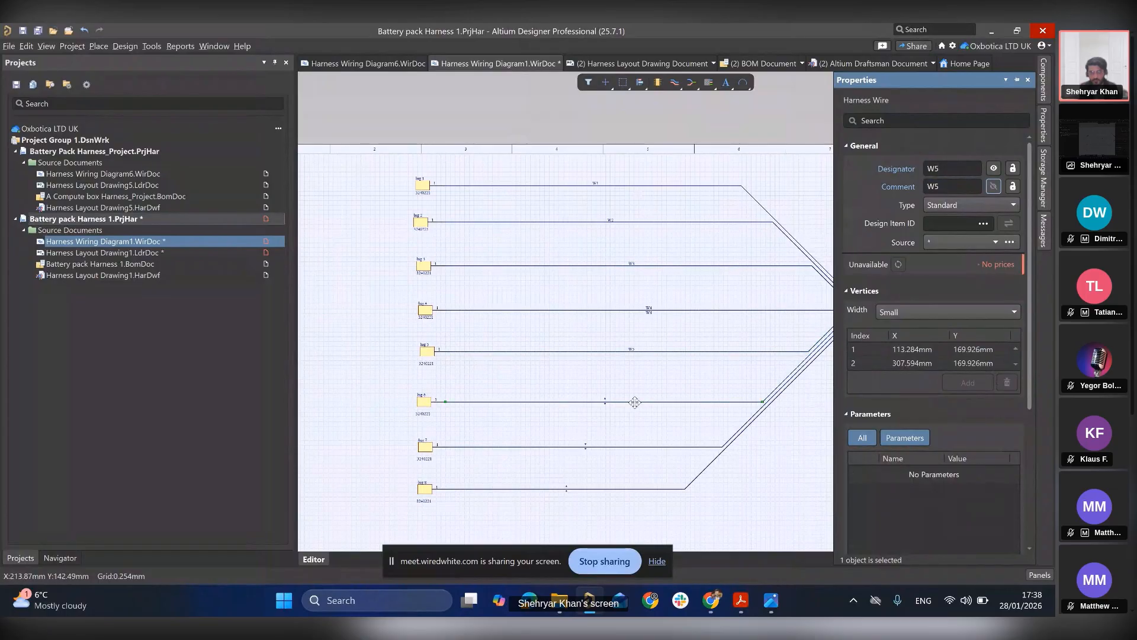
{"action": "left_click", "coordinate": [965, 172]}
{"action": "key", "text": "BackSpace"}
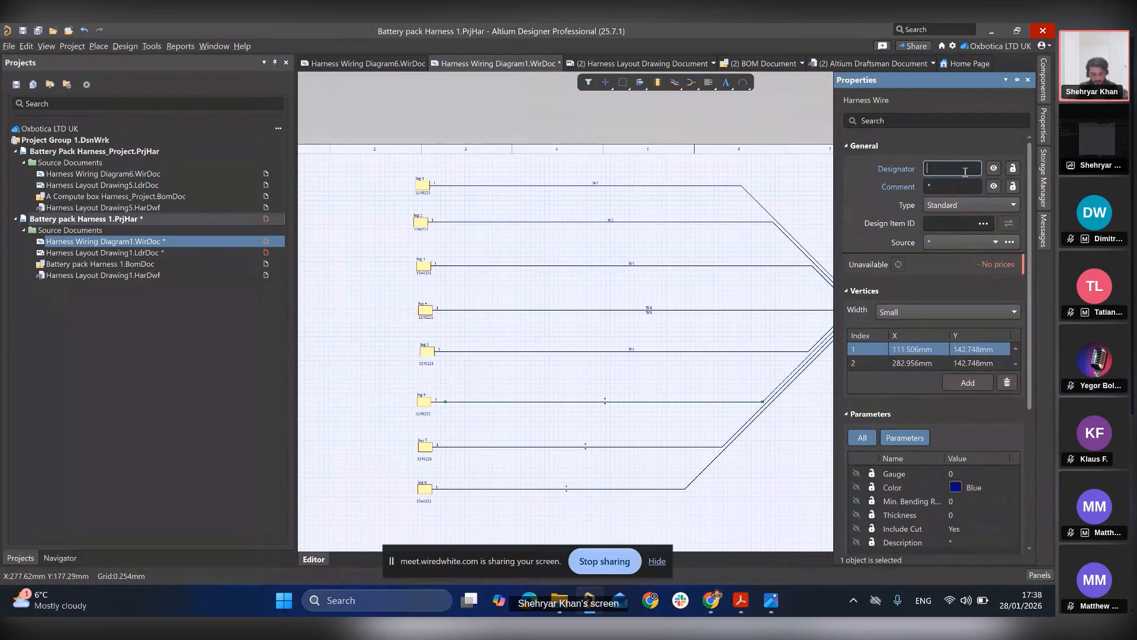
{"action": "type", "text": "W5"}
{"action": "type", "text": "6"}
{"action": "key", "text": "Tab"}
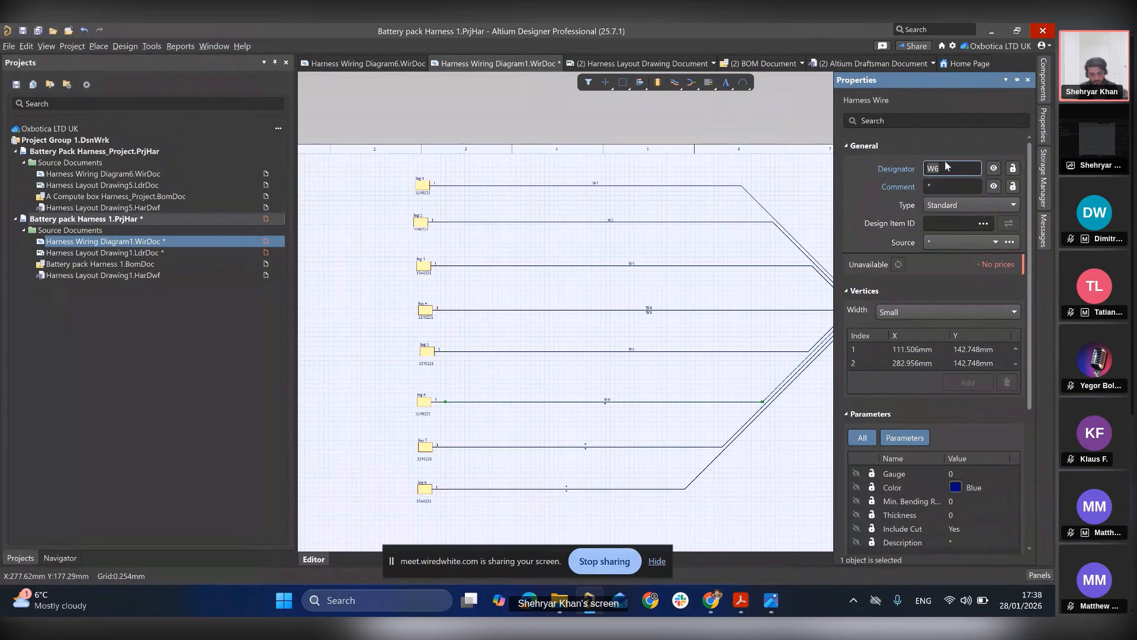
{"action": "type", "text": "W6"}
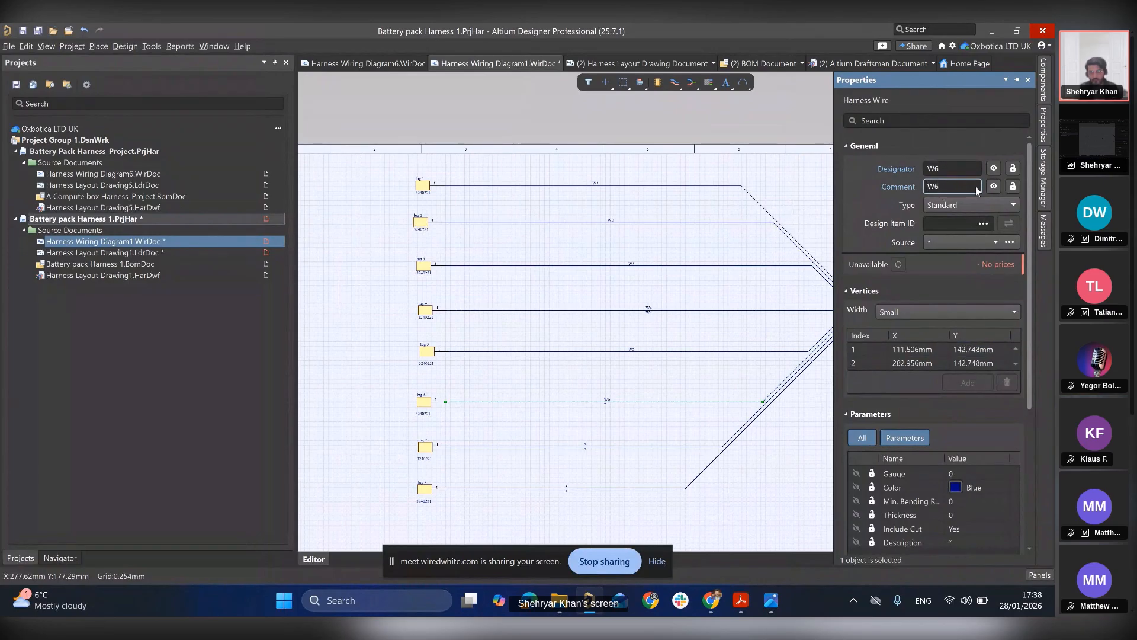
- Hide wire W6's comment, then set the seventh wire's designator and comment to W7 with its comment hidden
{"action": "left_click", "coordinate": [994, 186]}
{"action": "left_click", "coordinate": [646, 447]}
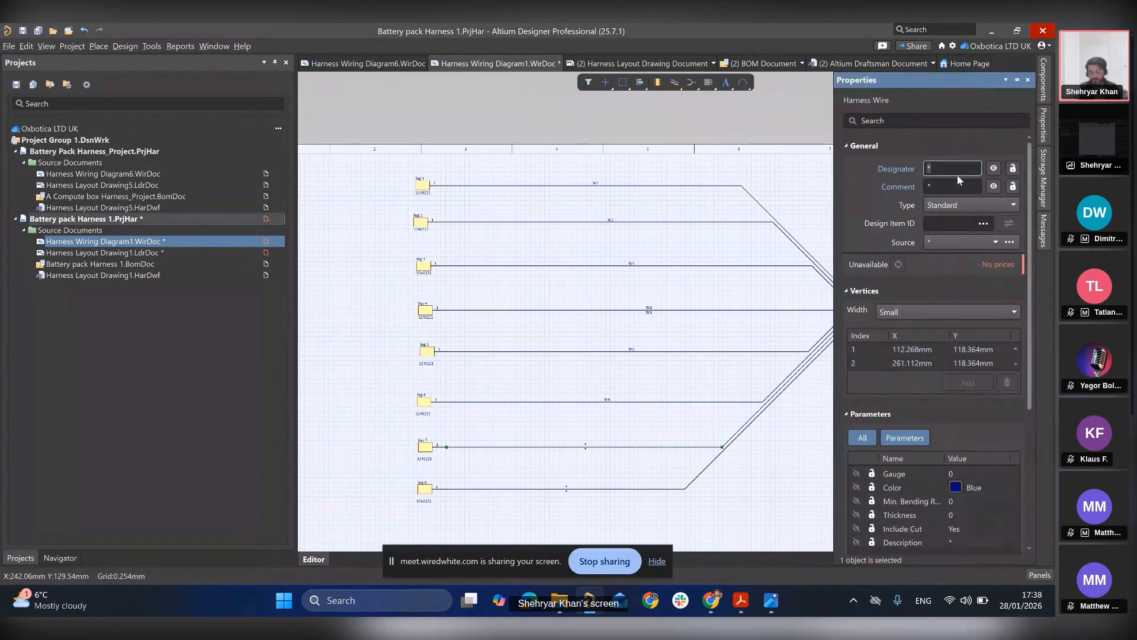
{"action": "left_click", "coordinate": [952, 170]}
{"action": "type", "text": "W7"}
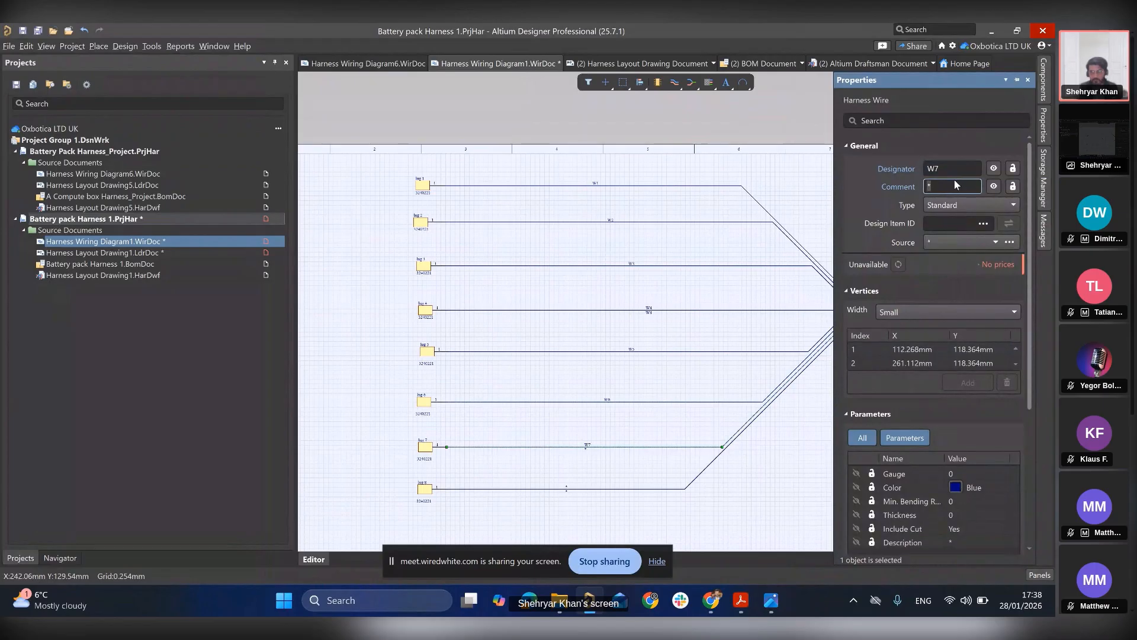
{"action": "type", "text": "W7"}
{"action": "left_click", "coordinate": [995, 186]}
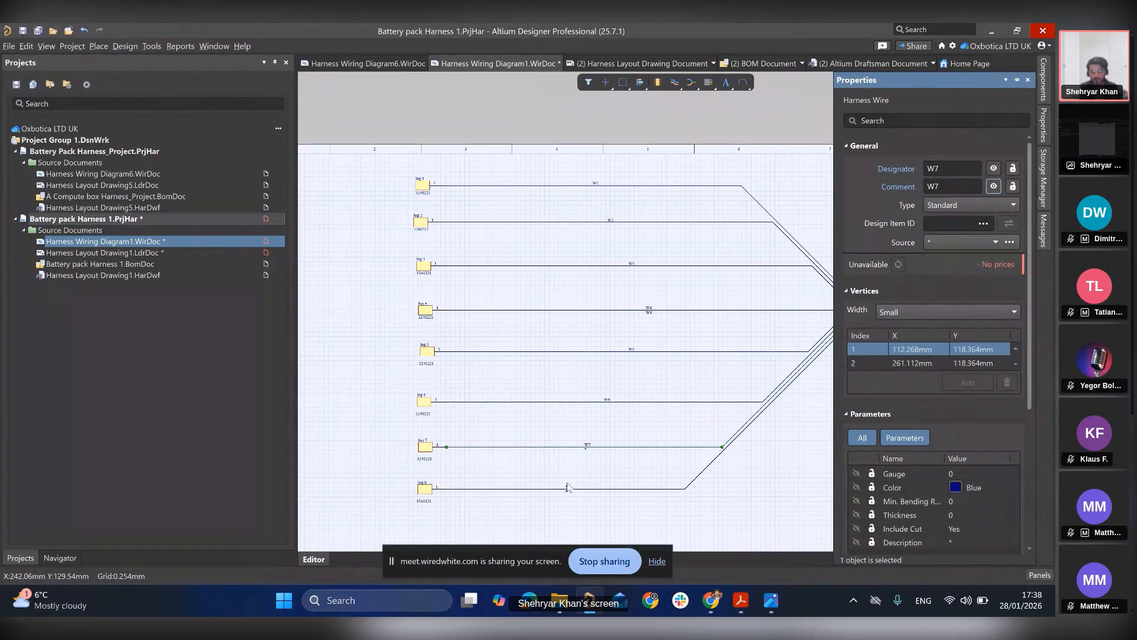
- Set the lowest wire's designator and comment to W8, and hide the comments of that wire and wire W4
{"action": "left_click", "coordinate": [628, 489]}
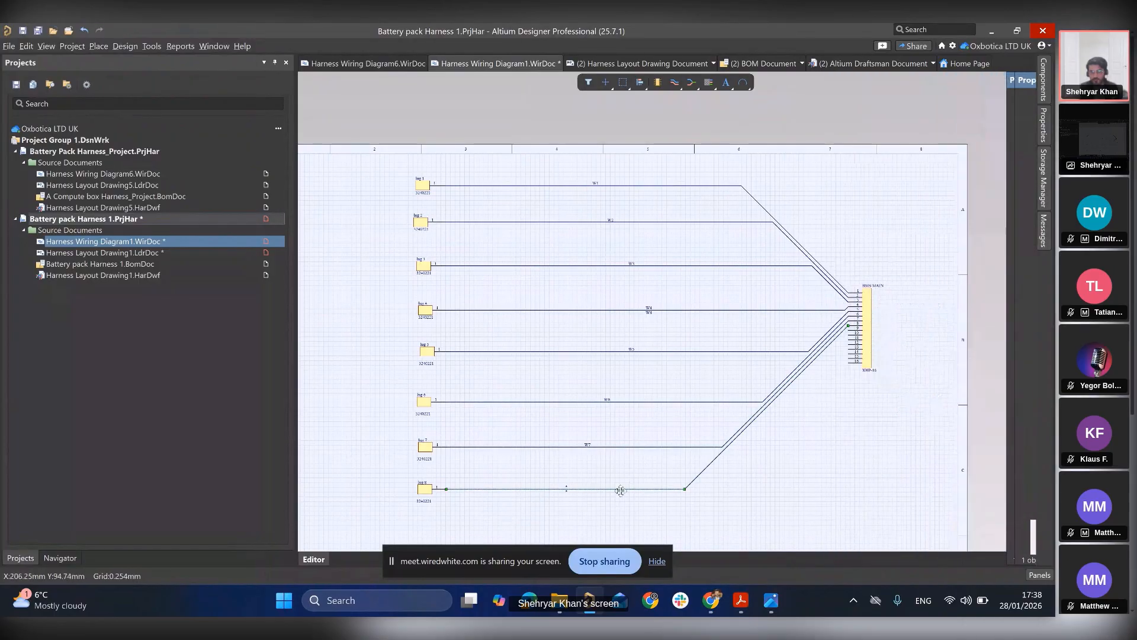
{"action": "left_click", "coordinate": [617, 494]}
{"action": "left_click", "coordinate": [618, 489]}
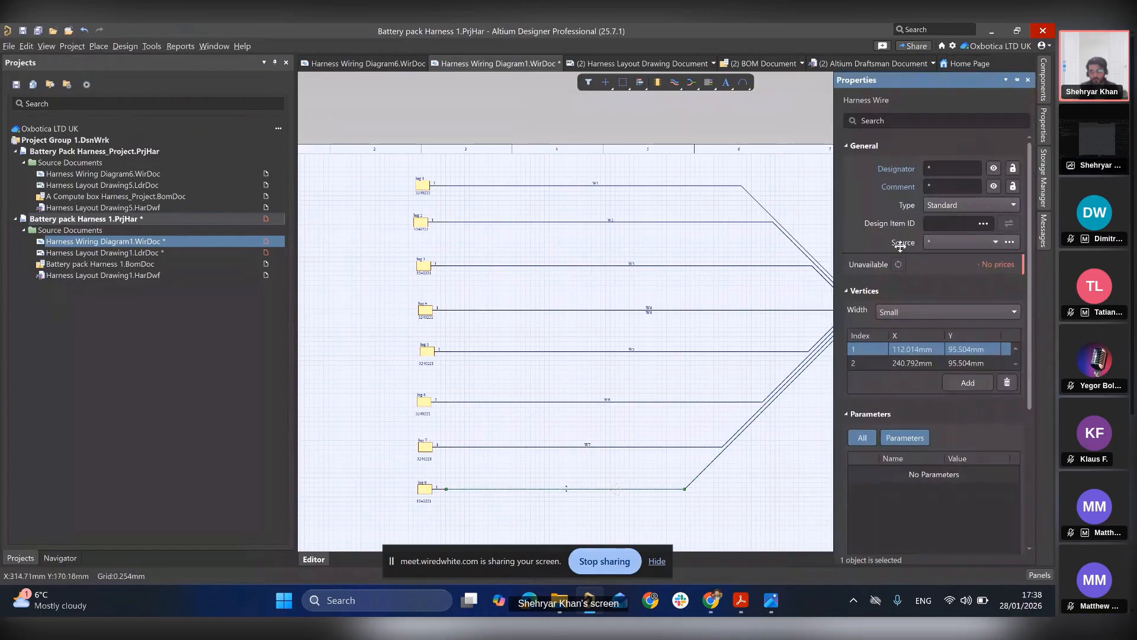
{"action": "left_click", "coordinate": [953, 168]}
{"action": "type", "text": "W"}
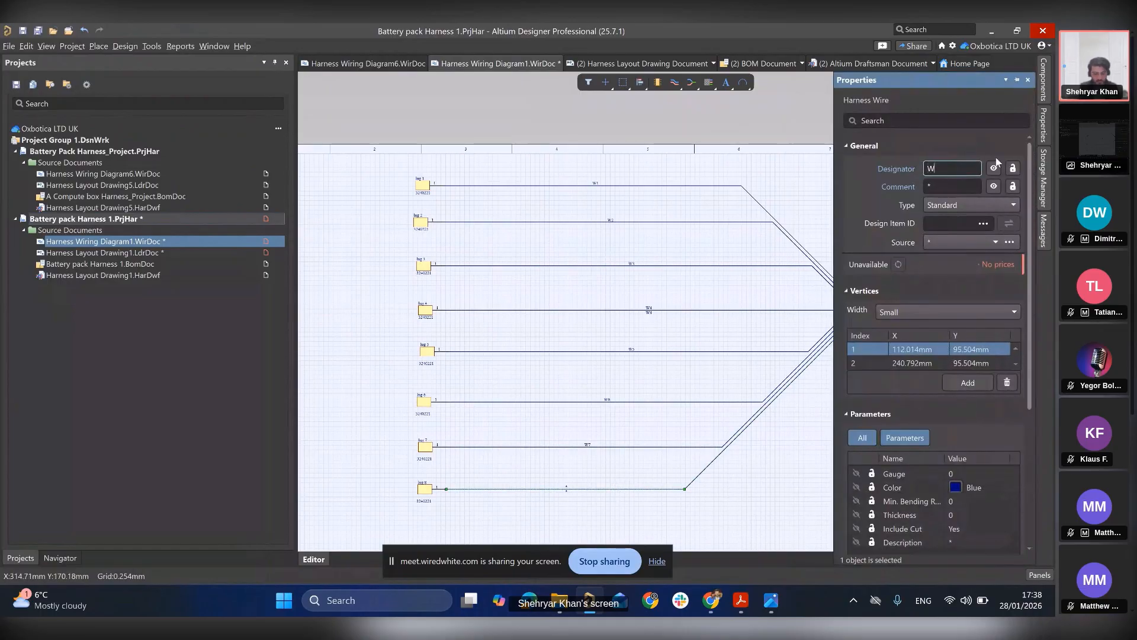
{"action": "type", "text": "8"}
{"action": "double_click", "coordinate": [943, 170]}
{"action": "key", "text": "ctrl+c"}
{"action": "left_click", "coordinate": [943, 185]}
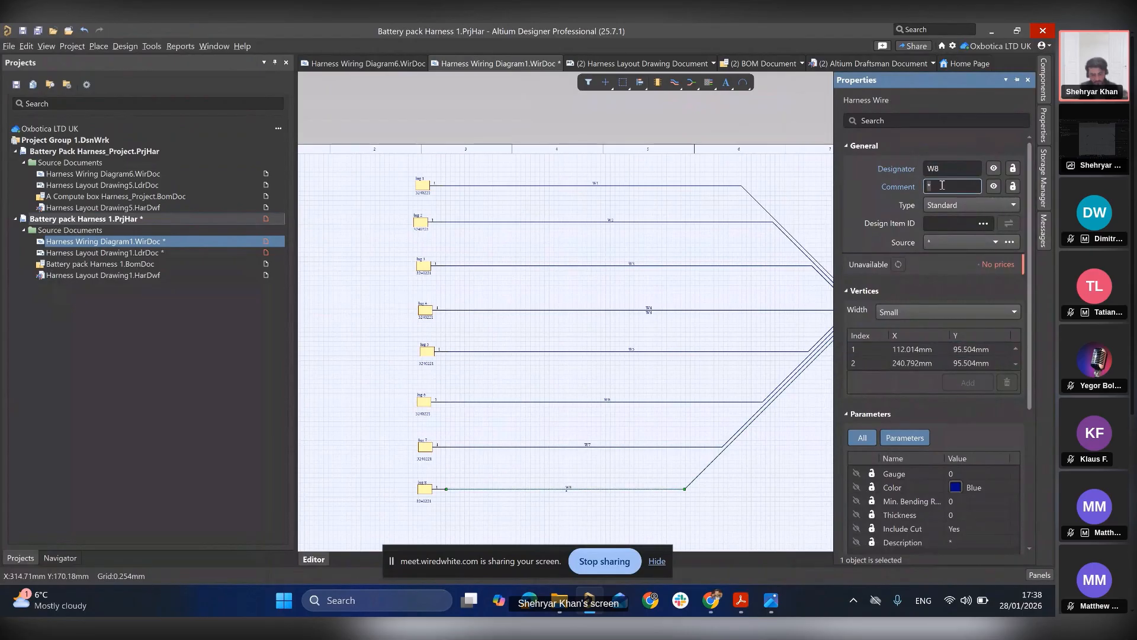
{"action": "key", "text": "ctrl+v"}
{"action": "left_click", "coordinate": [993, 187]}
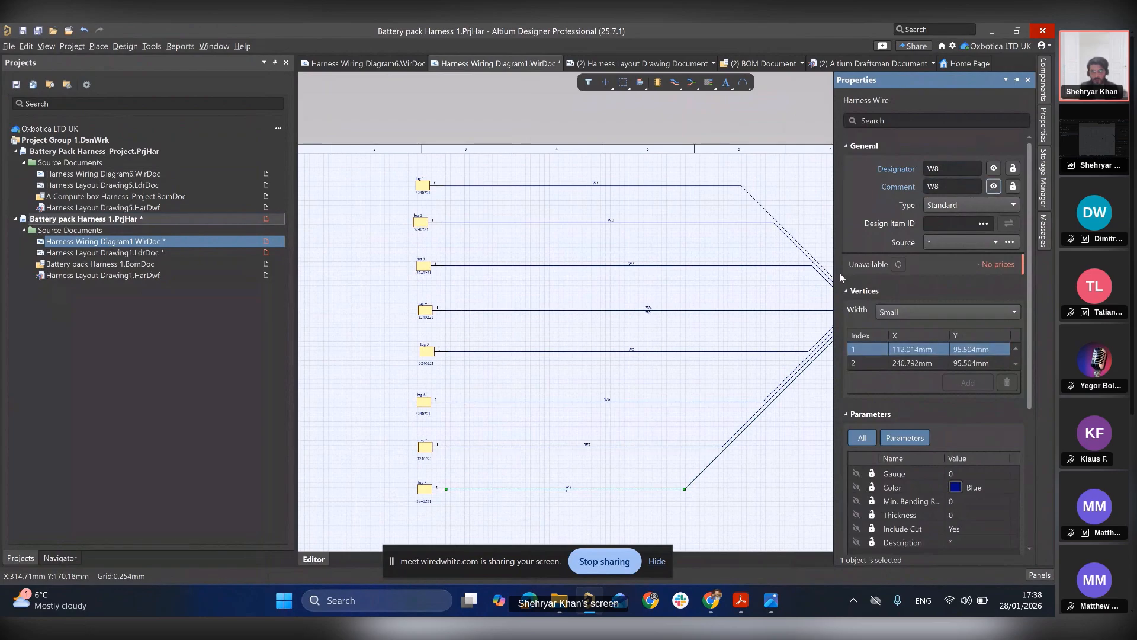
{"action": "left_click", "coordinate": [623, 310]}
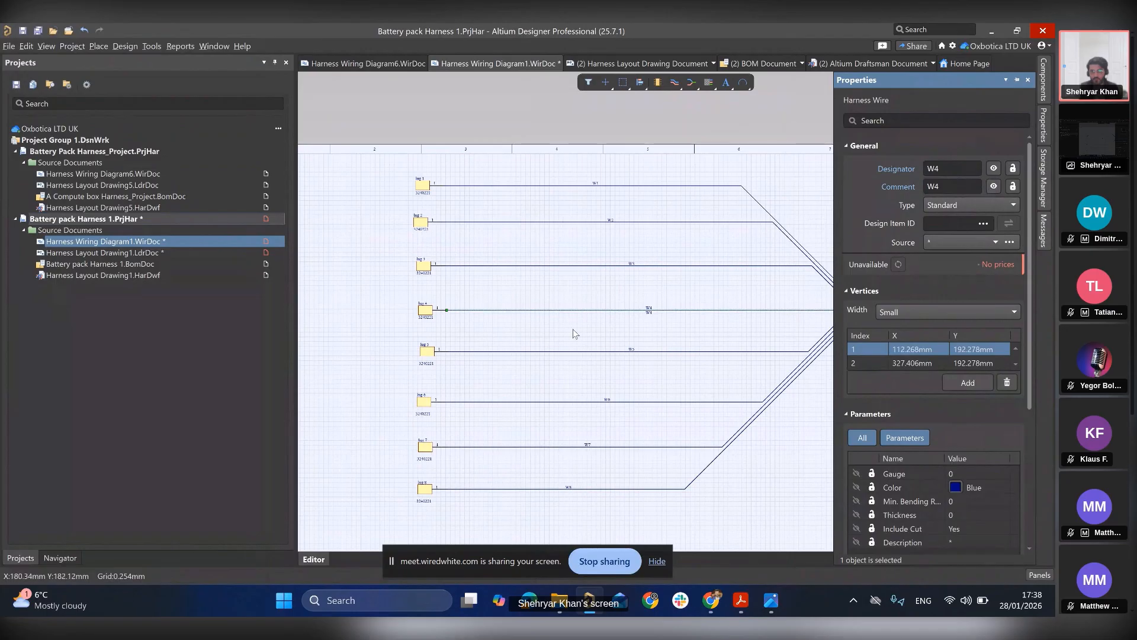
{"action": "left_click", "coordinate": [994, 186]}
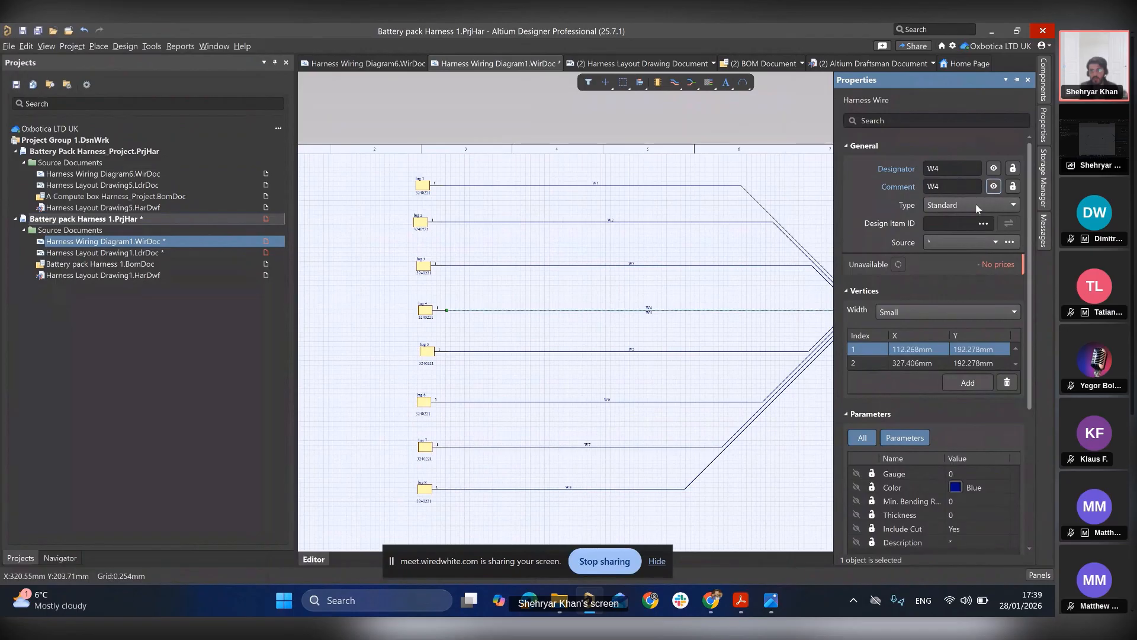
- Open the Gauge parameter of wire W1 for editing
{"action": "left_click", "coordinate": [648, 186]}
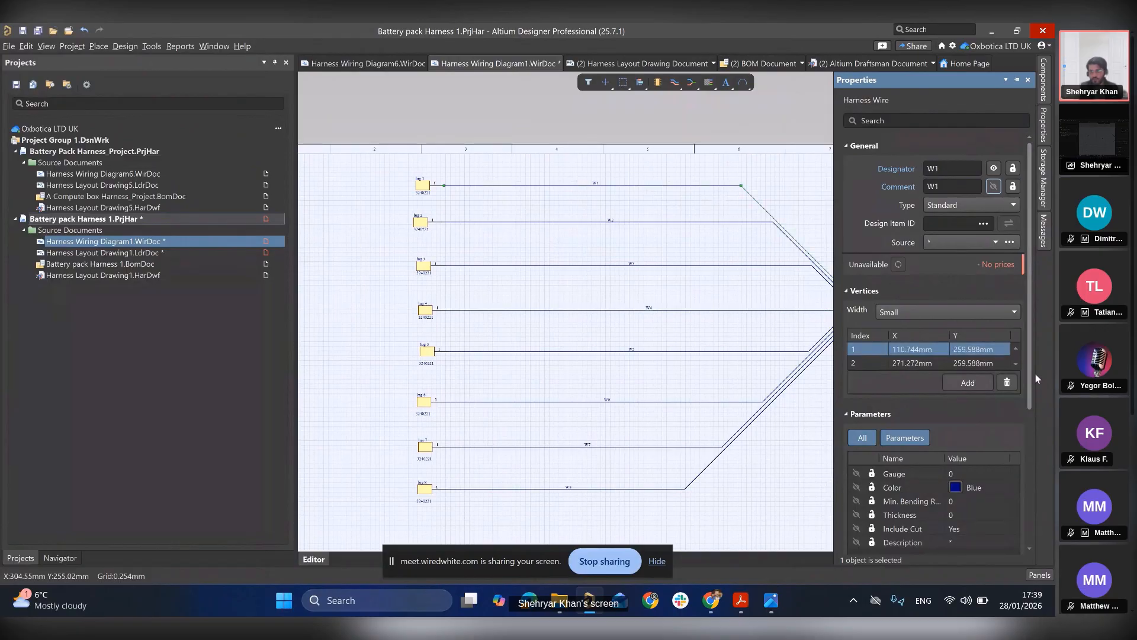
{"action": "scroll", "coordinate": [1030, 361], "scroll_direction": "down", "scroll_amount": 3}
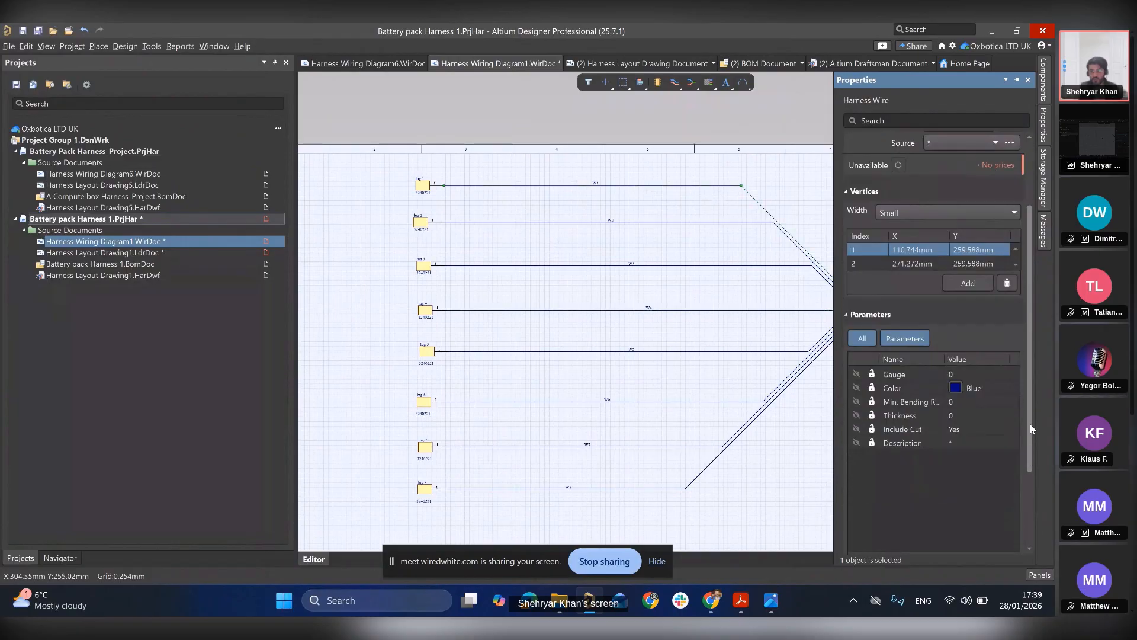
{"action": "left_click", "coordinate": [968, 373]}
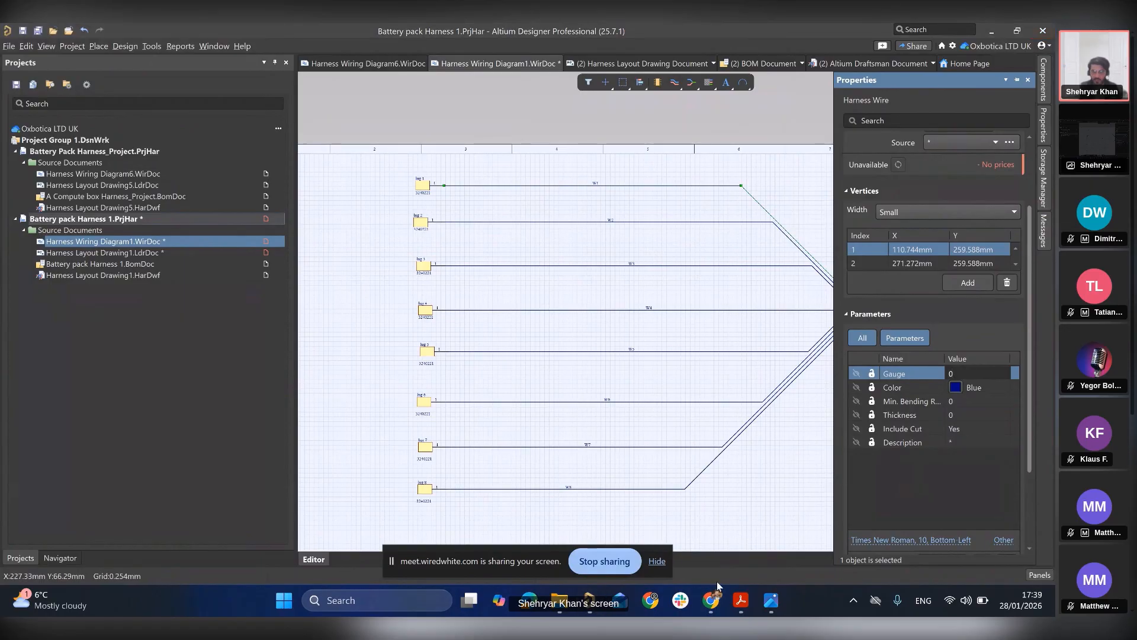
- Switch to the Phoenix Contact page in Chrome and check the C-RCI 10/M8 ring cable lug's conductor cross-section
{"action": "mouse_move", "coordinate": [710, 605]}
{"action": "mouse_move", "coordinate": [655, 551]}
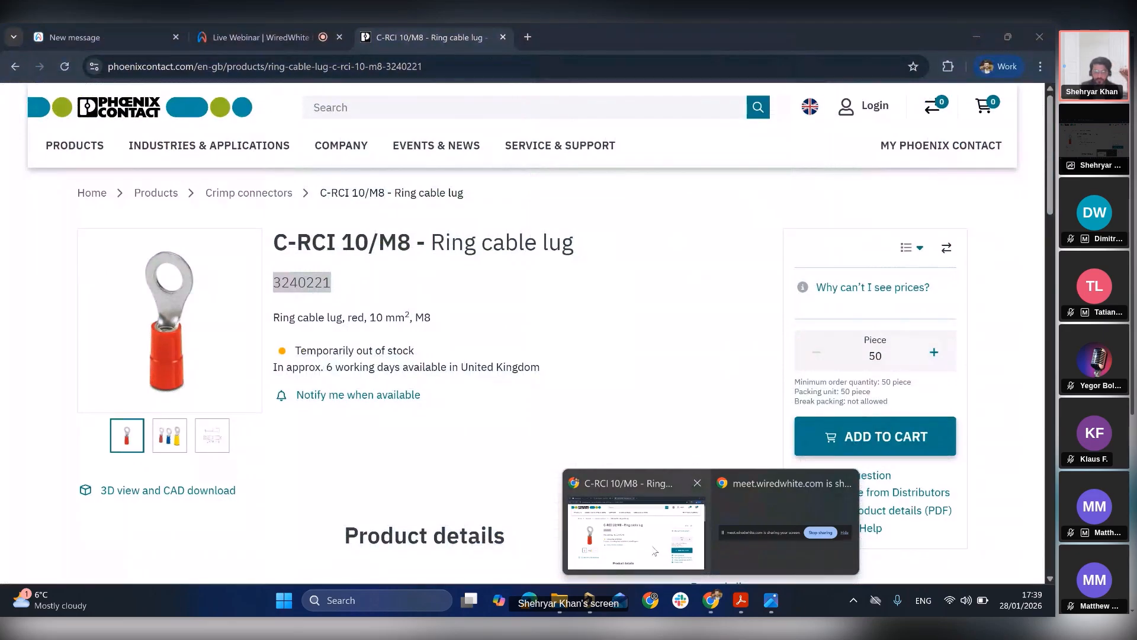
{"action": "left_click", "coordinate": [654, 551]}
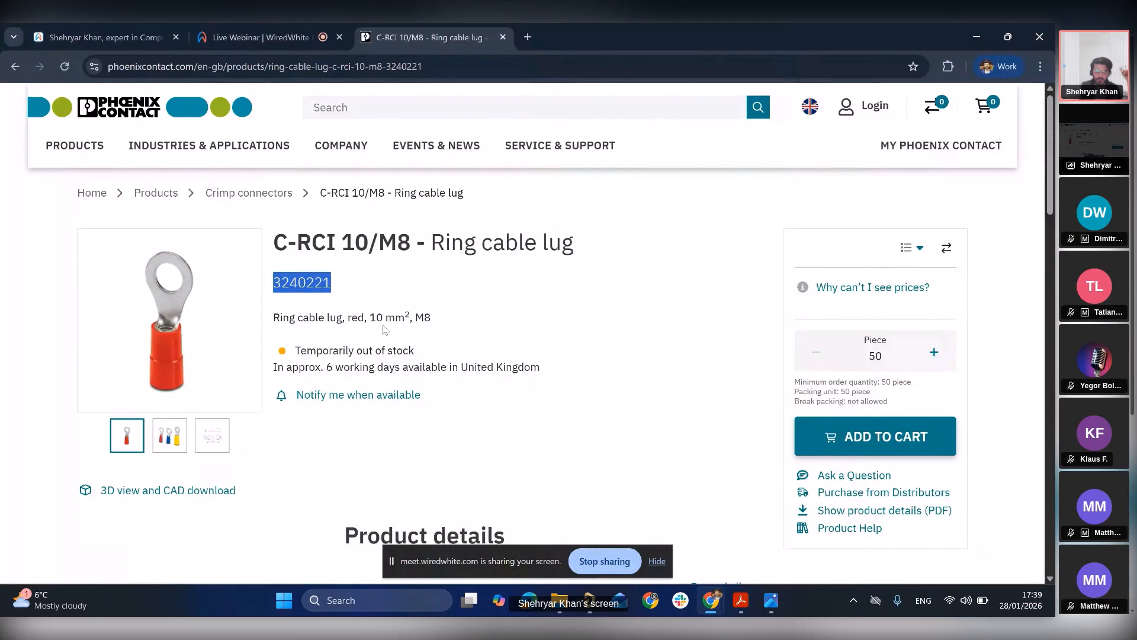
{"action": "left_click", "coordinate": [388, 321]}
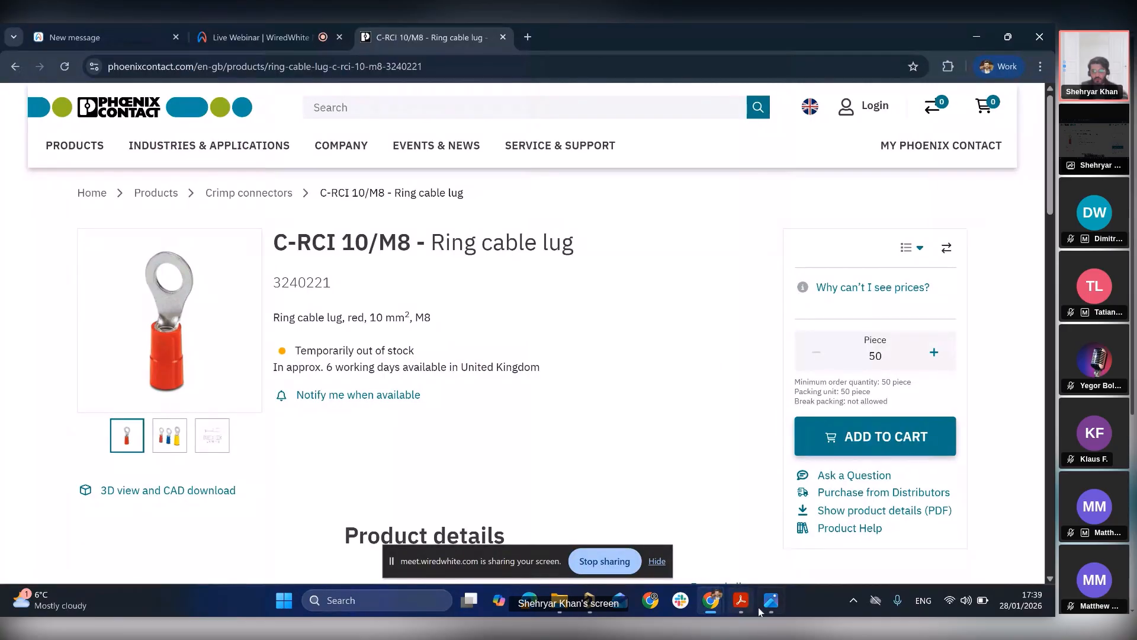
- Open wire_gauge_conversion_chart_1024x1024.webp from the images for PPT folder and examine the AWG to mm² conversions
{"action": "mouse_move", "coordinate": [772, 605]}
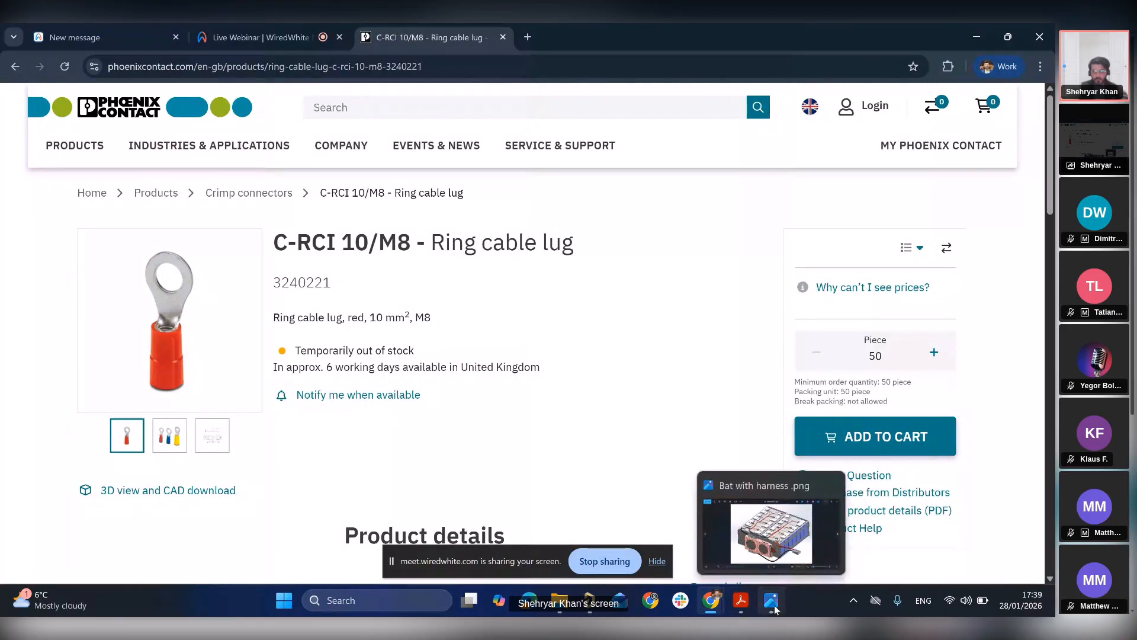
{"action": "mouse_move", "coordinate": [587, 539]}
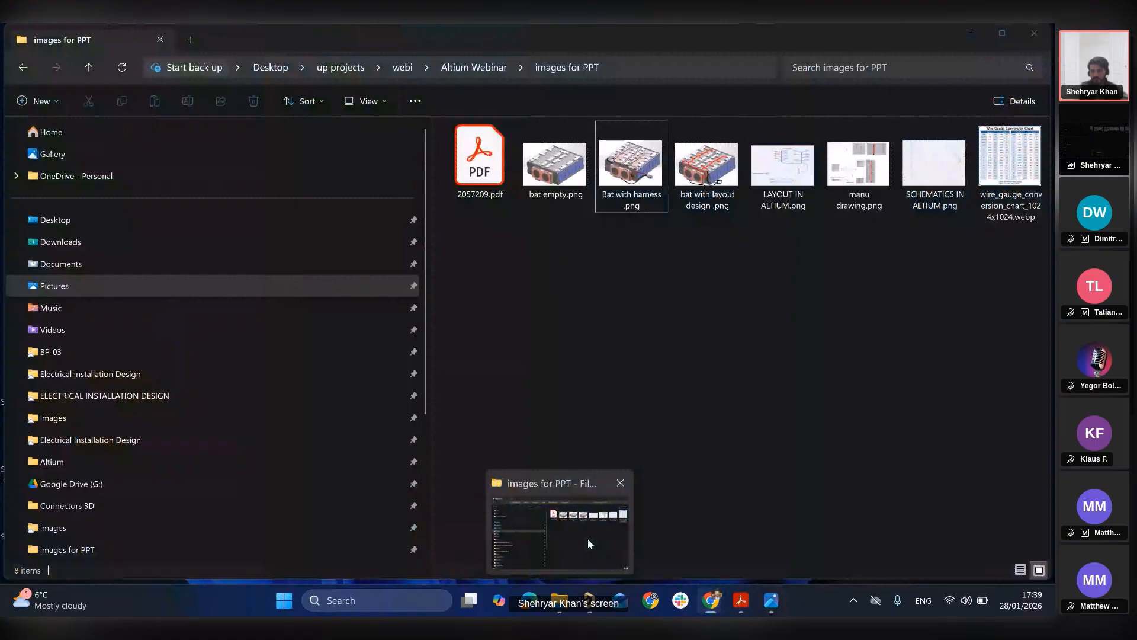
{"action": "left_click", "coordinate": [588, 540]}
{"action": "left_click", "coordinate": [1037, 153]}
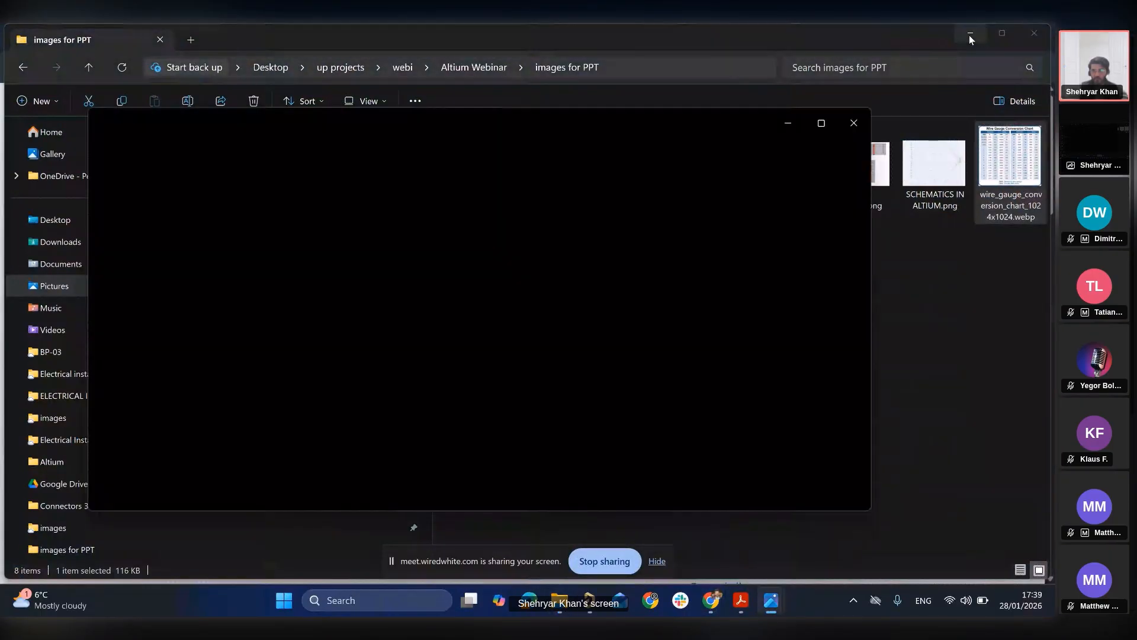
{"action": "left_click", "coordinate": [970, 35]}
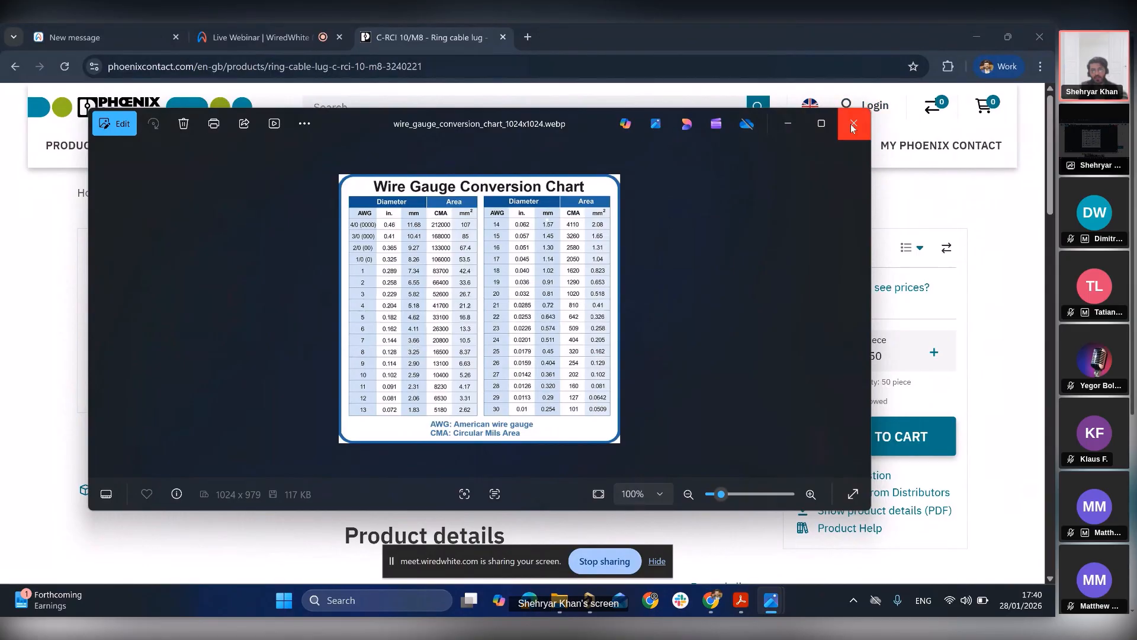
- Return to Altium Designer and set wire W1's gauge to 18 and its thickness to 1MM
{"action": "left_click", "coordinate": [587, 610]}
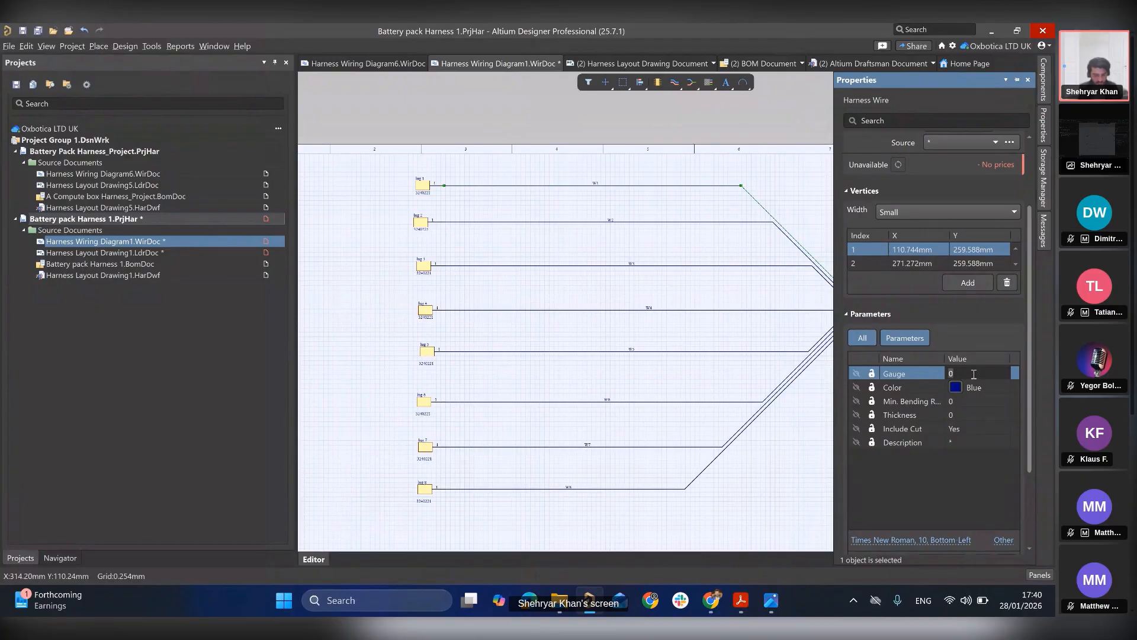
{"action": "type", "text": "18"}
{"action": "left_click", "coordinate": [970, 414]}
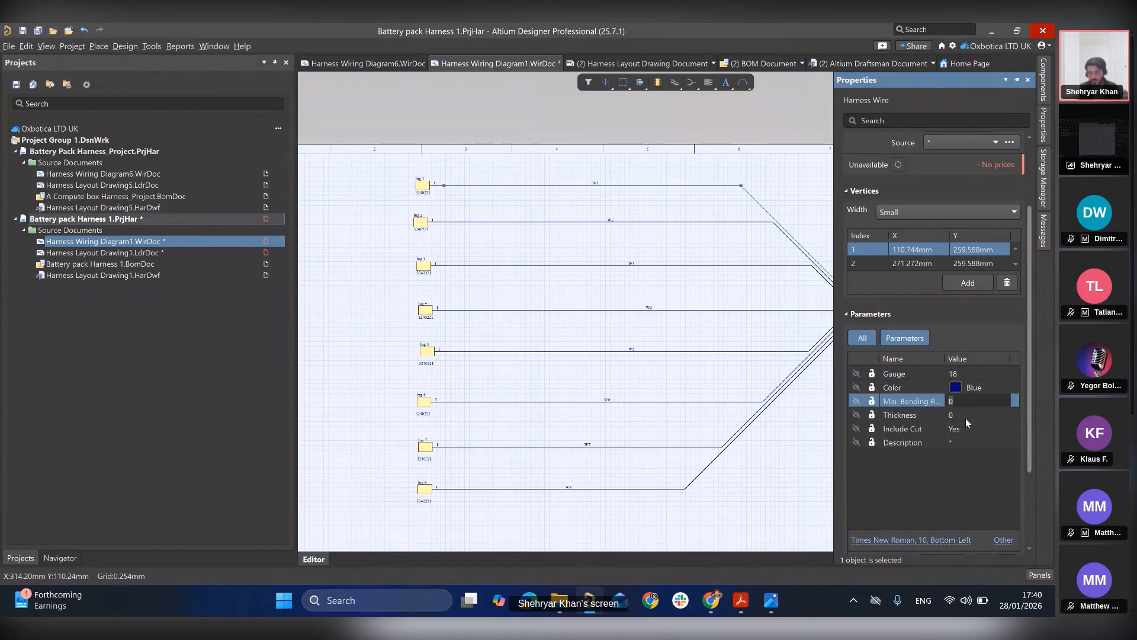
{"action": "left_click", "coordinate": [970, 406]}
{"action": "left_click", "coordinate": [963, 415]}
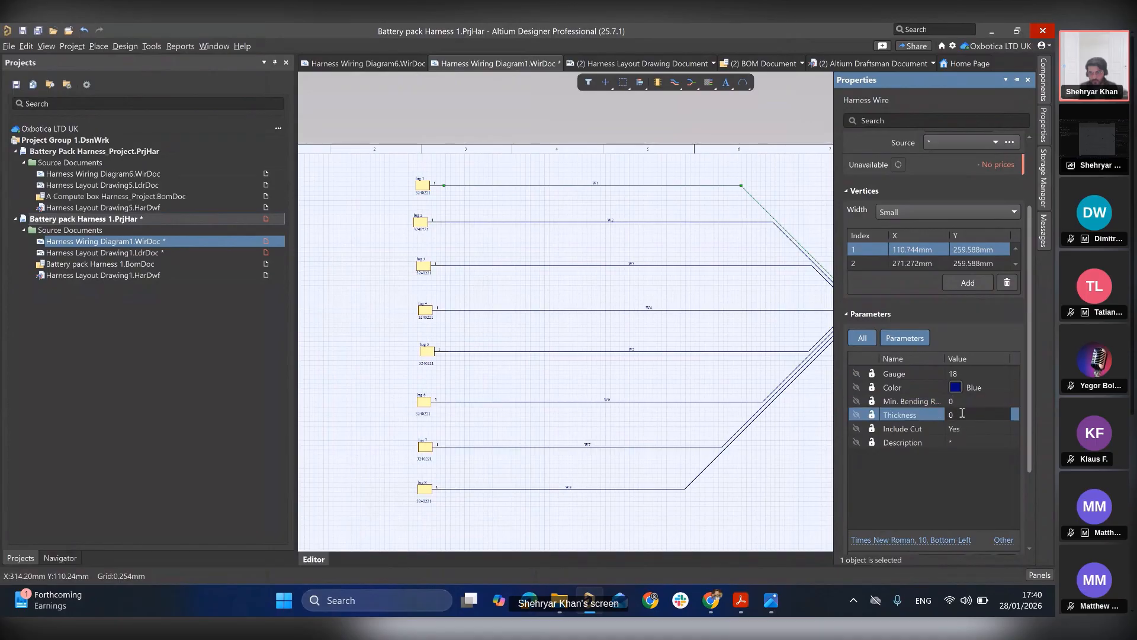
{"action": "type", "text": "1MM"}
{"action": "key", "text": "Return"}
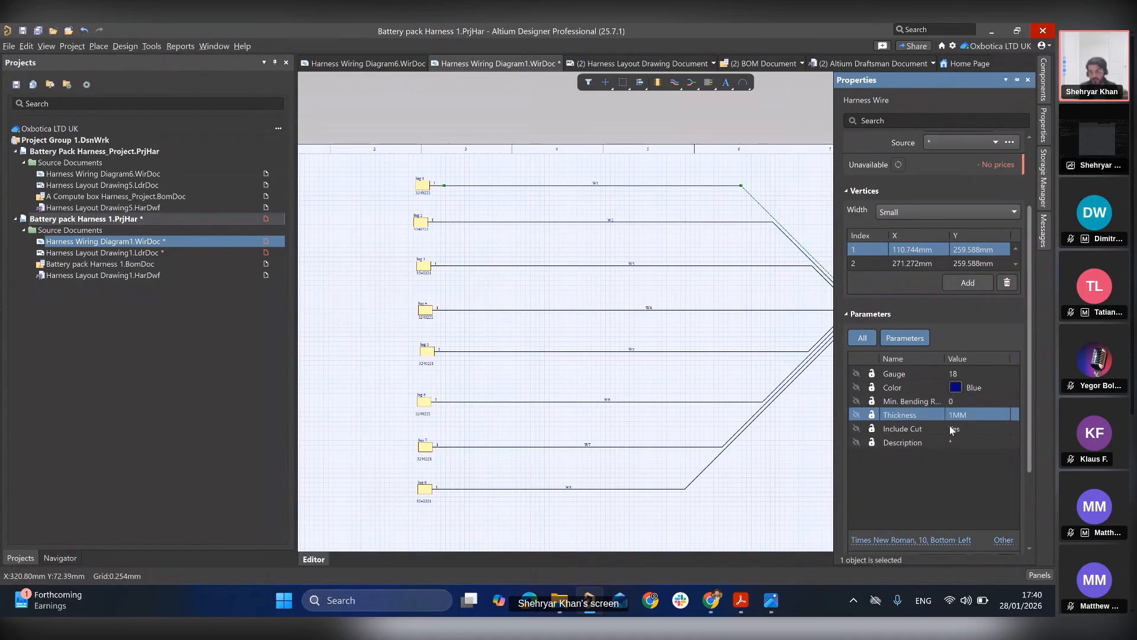
- Enter BELDEN as the description of wire W1
{"action": "left_click", "coordinate": [972, 401]}
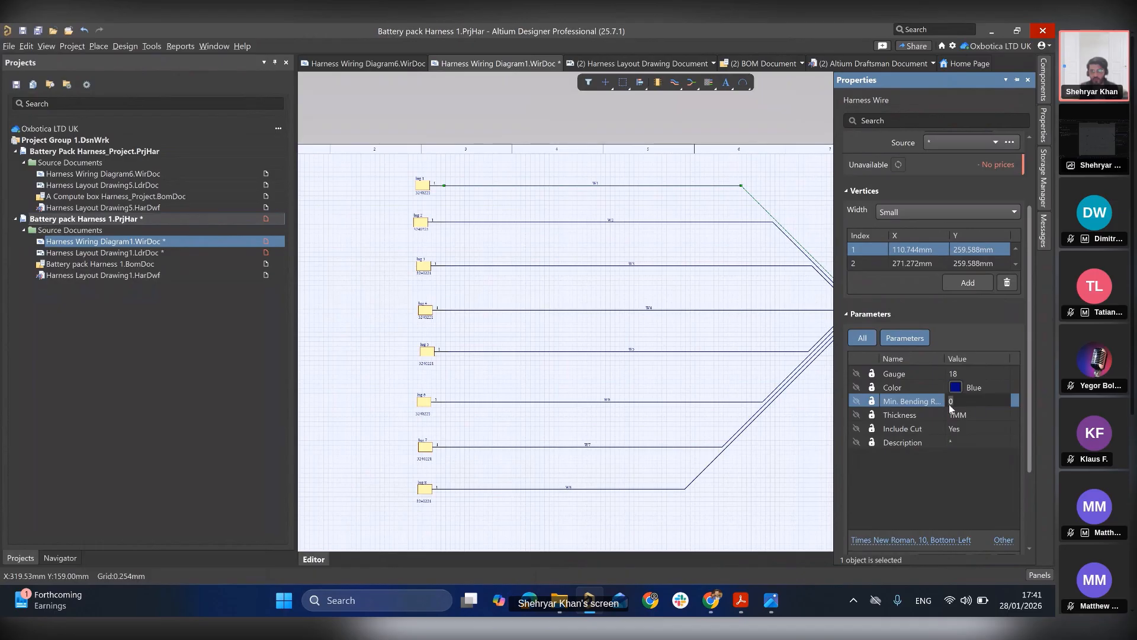
{"action": "left_click", "coordinate": [962, 442]}
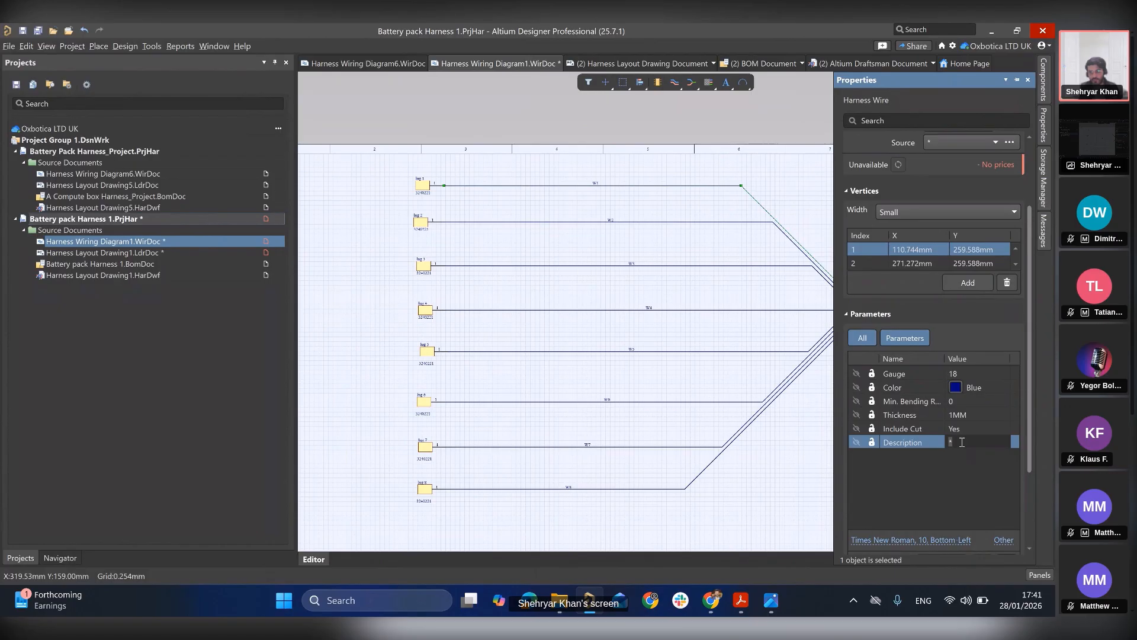
{"action": "type", "text": "BELDEN"}
{"action": "key", "text": "Return"}
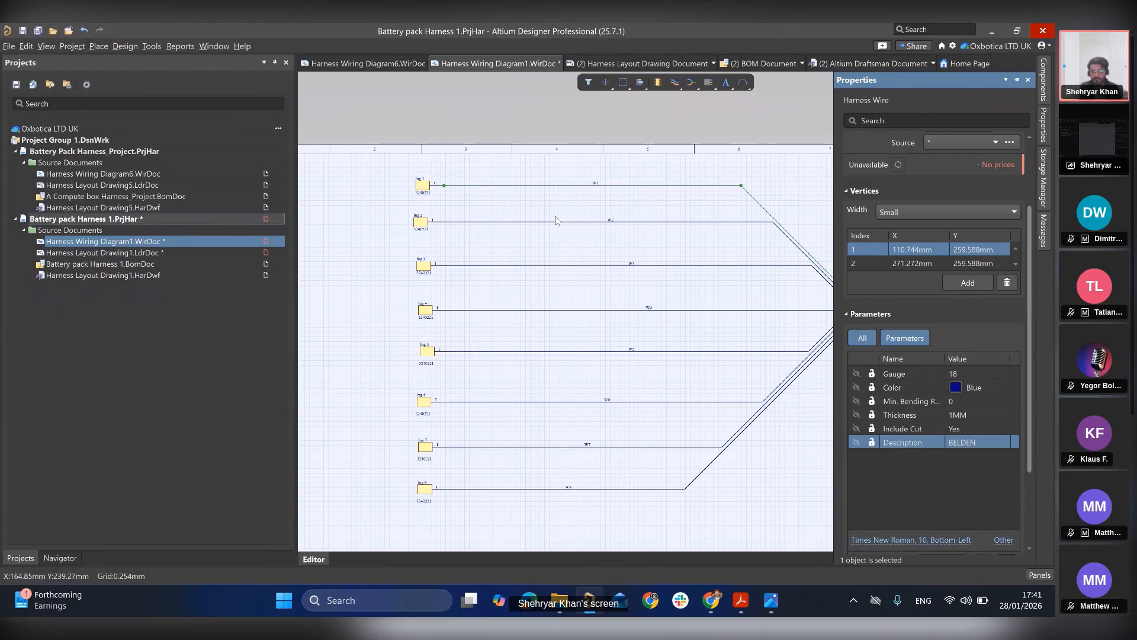
- Set wire W2's gauge to 18 and its thickness to 1MM
{"action": "left_click", "coordinate": [592, 222]}
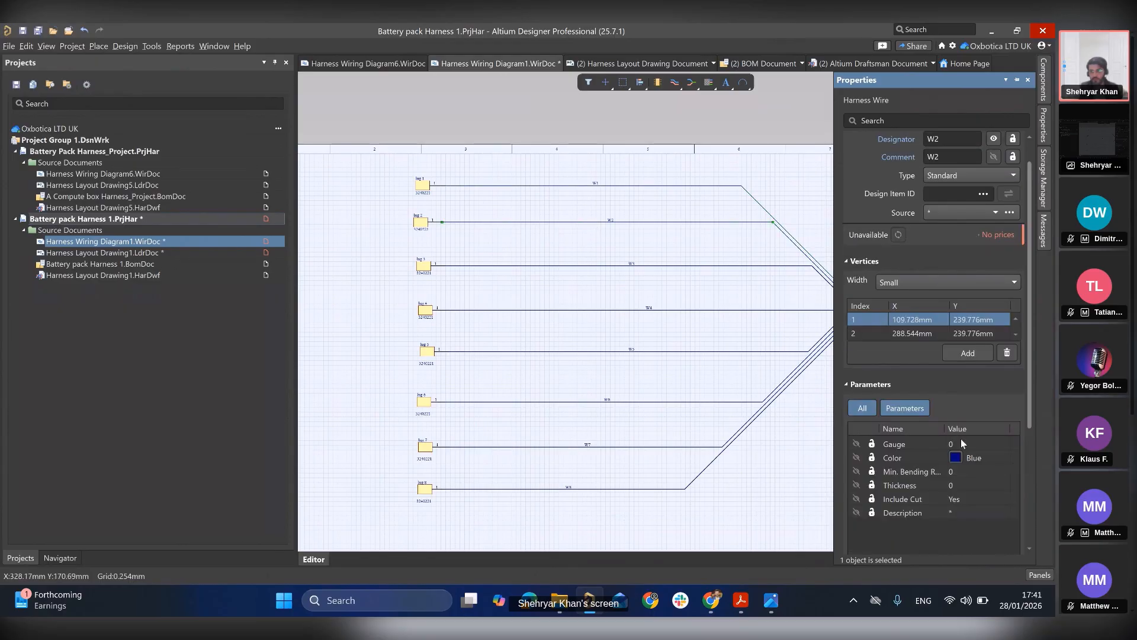
{"action": "left_click", "coordinate": [960, 442]}
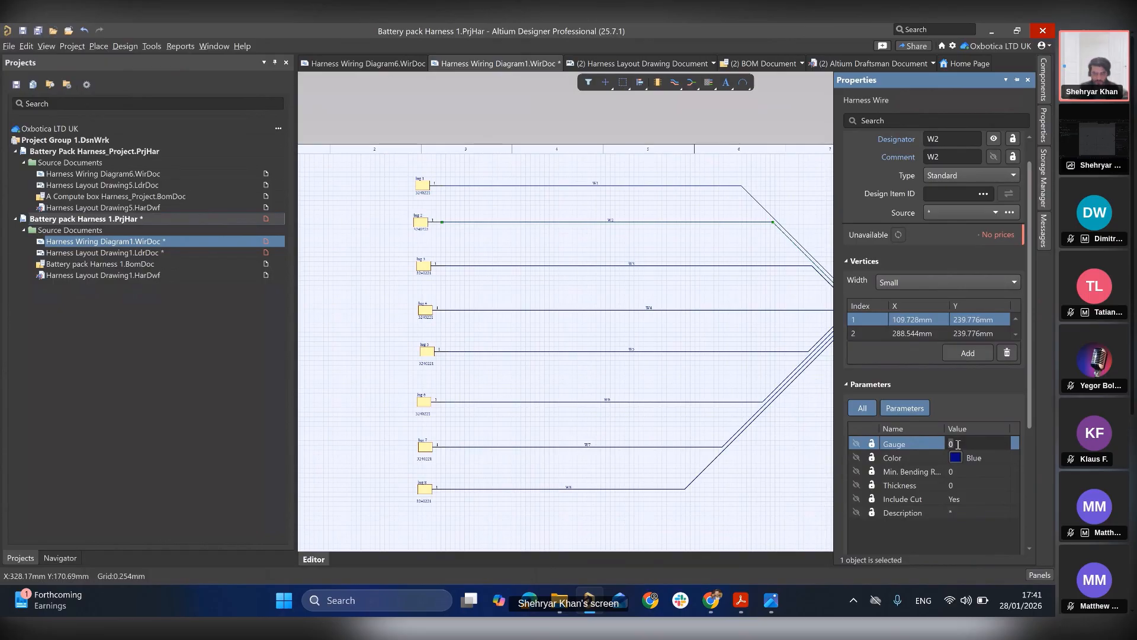
{"action": "type", "text": "18"}
{"action": "left_click", "coordinate": [961, 484]}
{"action": "type", "text": "1"}
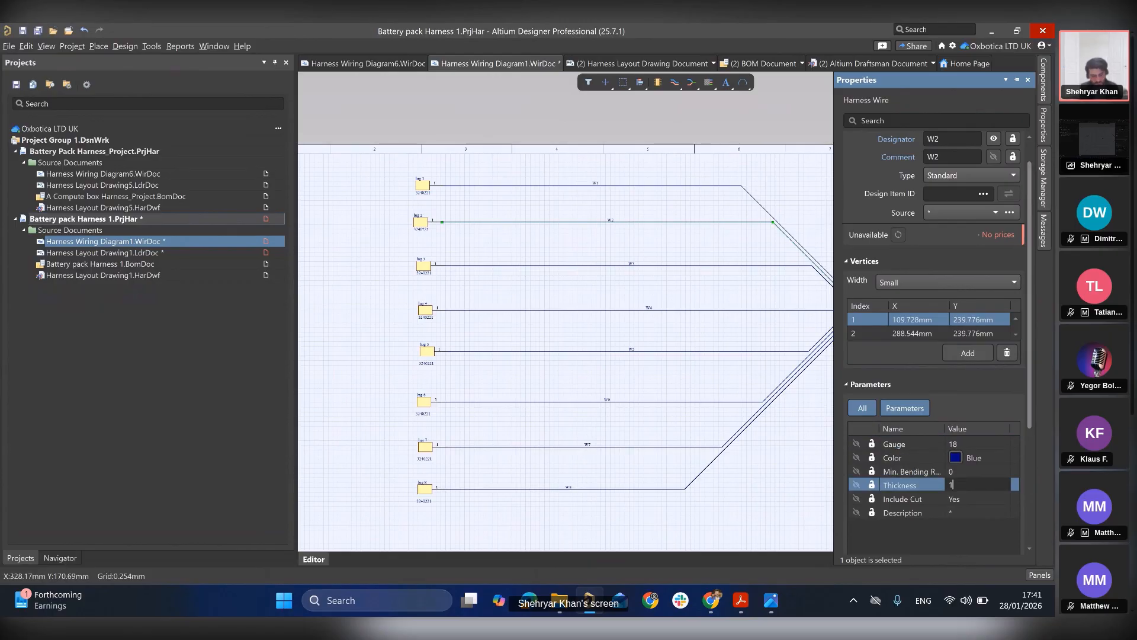
{"action": "type", "text": "MM"}
- Set wire W3's gauge to 18 and its thickness to 1MM
{"action": "left_click", "coordinate": [620, 266]}
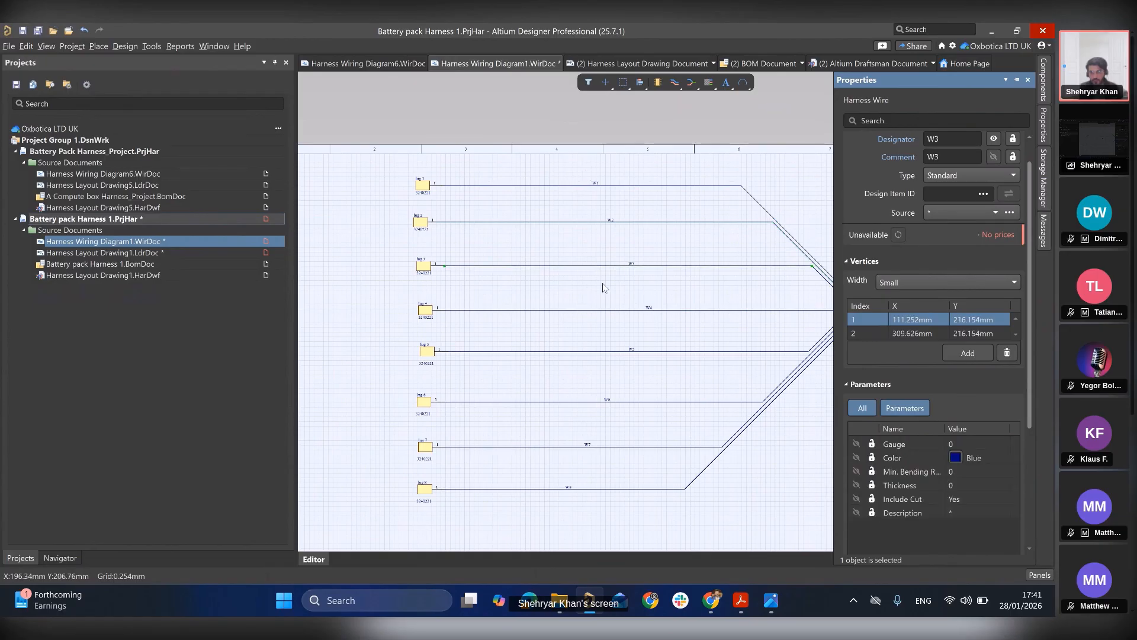
{"action": "left_click", "coordinate": [954, 445]}
{"action": "type", "text": "1"}
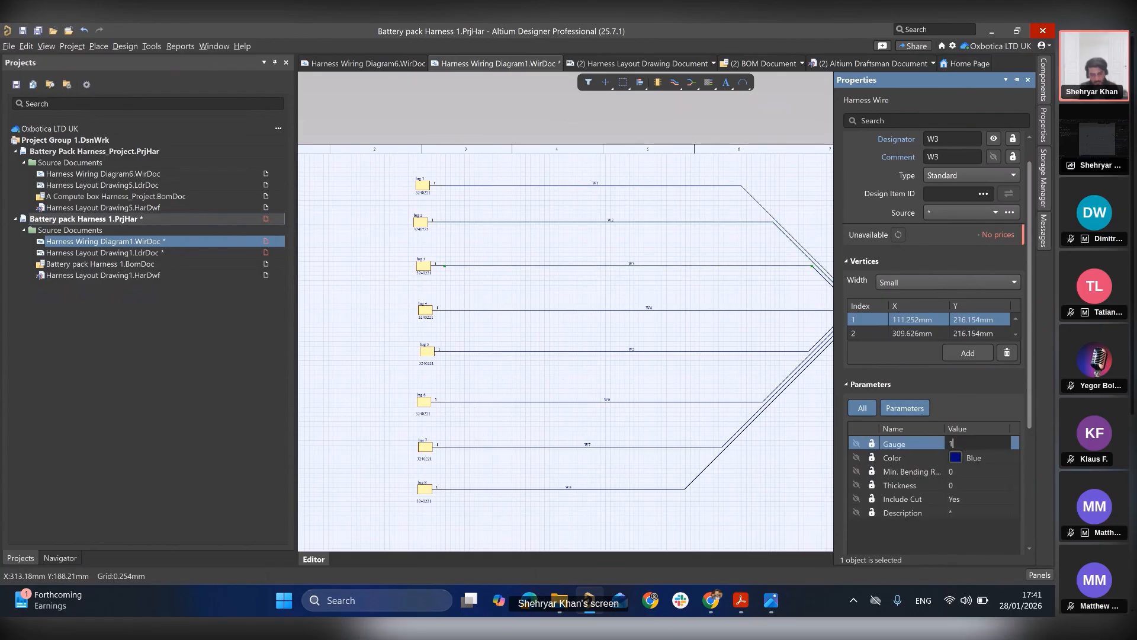
{"action": "type", "text": "8"}
{"action": "left_click", "coordinate": [969, 485]}
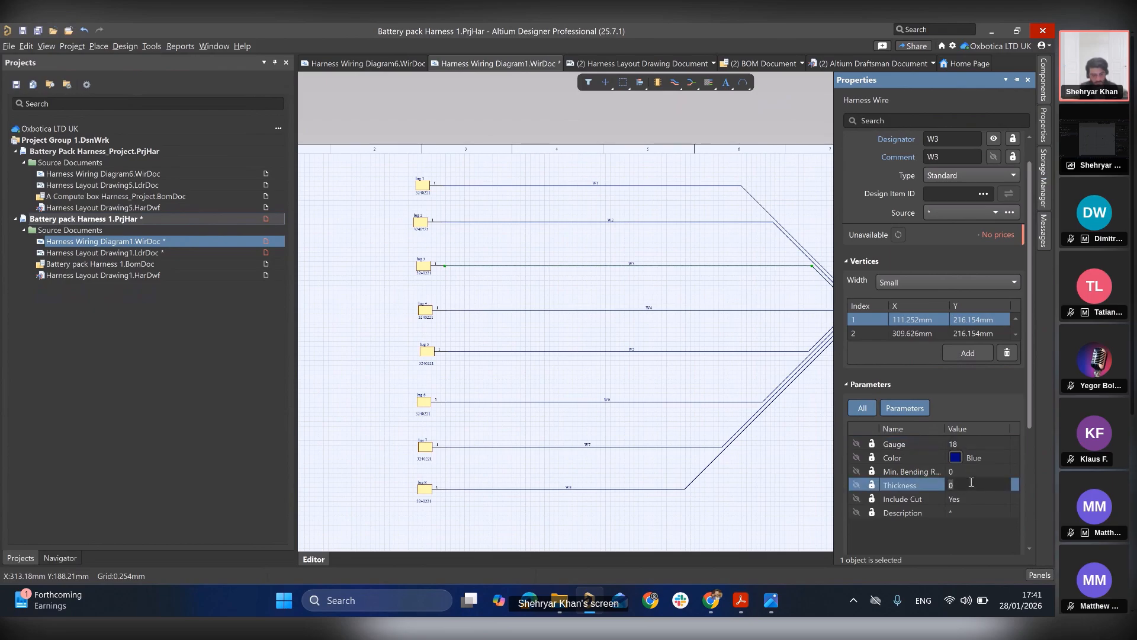
{"action": "type", "text": "1MM"}
- Set wire W4's gauge to 18 and its thickness to 1MM
{"action": "left_click", "coordinate": [685, 310]}
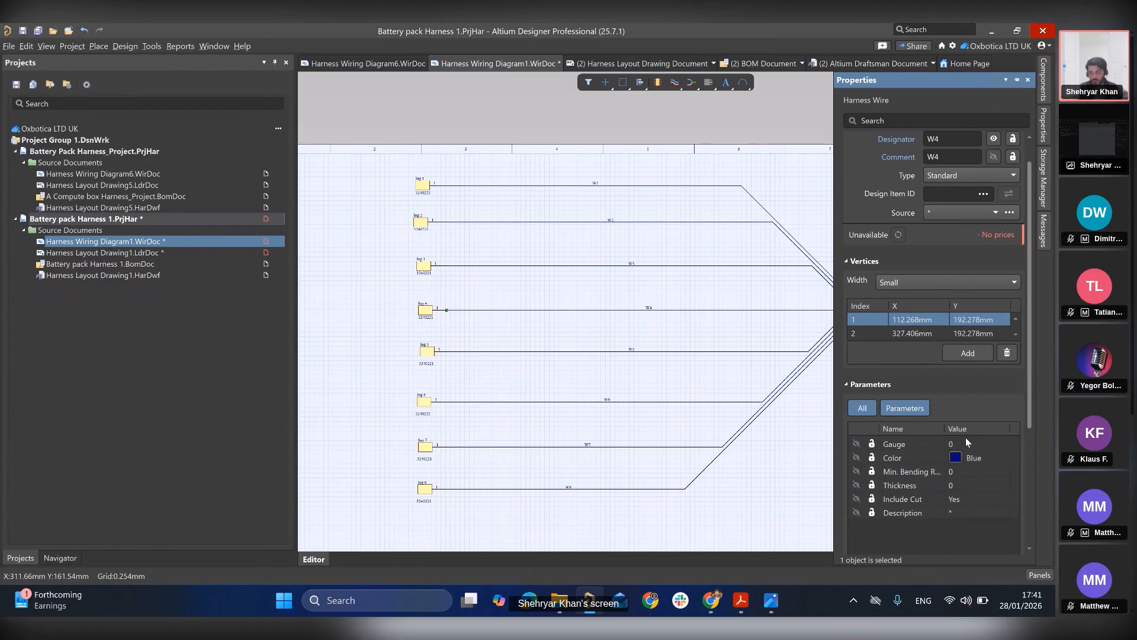
{"action": "left_click", "coordinate": [963, 442]}
{"action": "type", "text": "18"}
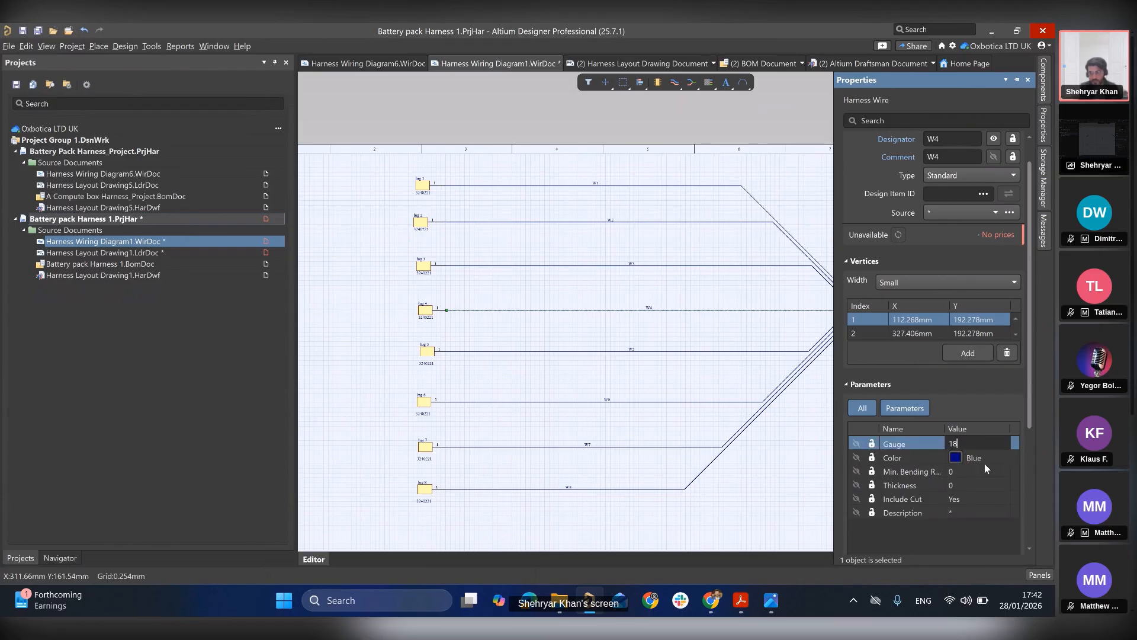
{"action": "key", "text": "Return"}
{"action": "left_click", "coordinate": [960, 485]}
{"action": "type", "text": "1"}
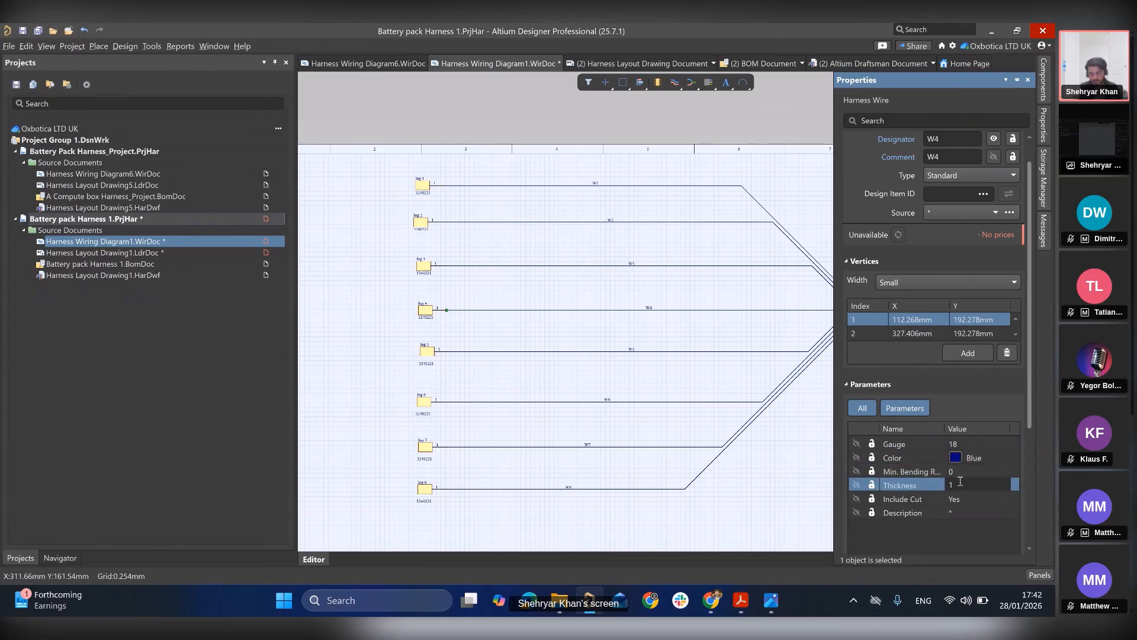
{"action": "type", "text": "MM"}
- Set wire W5's gauge to 18 and its thickness to 1MM
{"action": "left_click", "coordinate": [637, 352]}
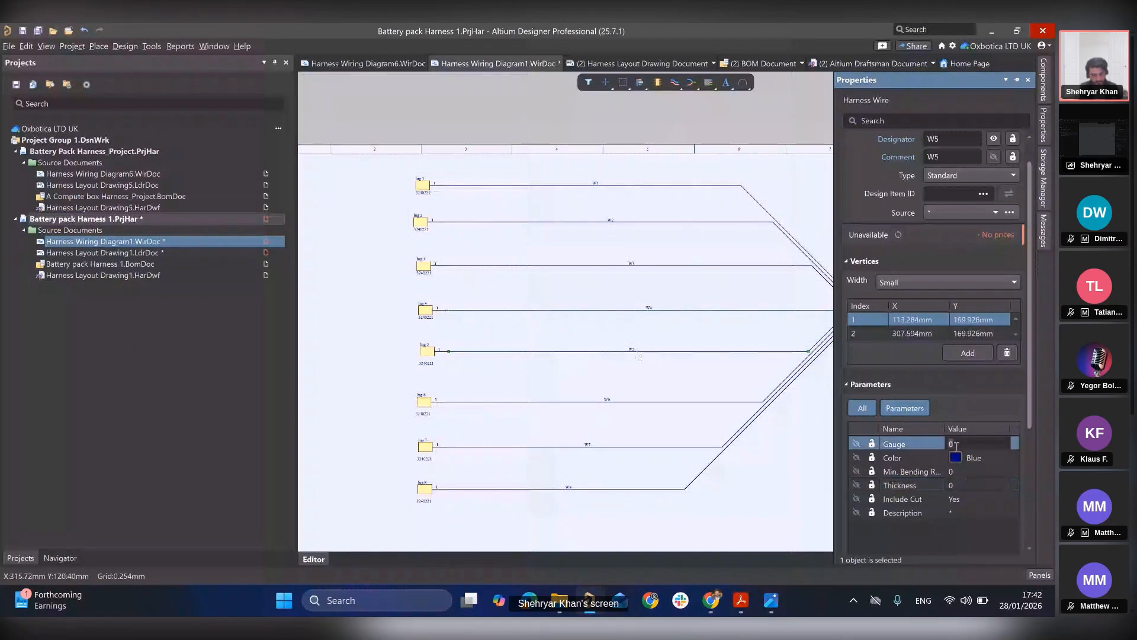
{"action": "type", "text": "18"}
{"action": "left_click", "coordinate": [970, 486]}
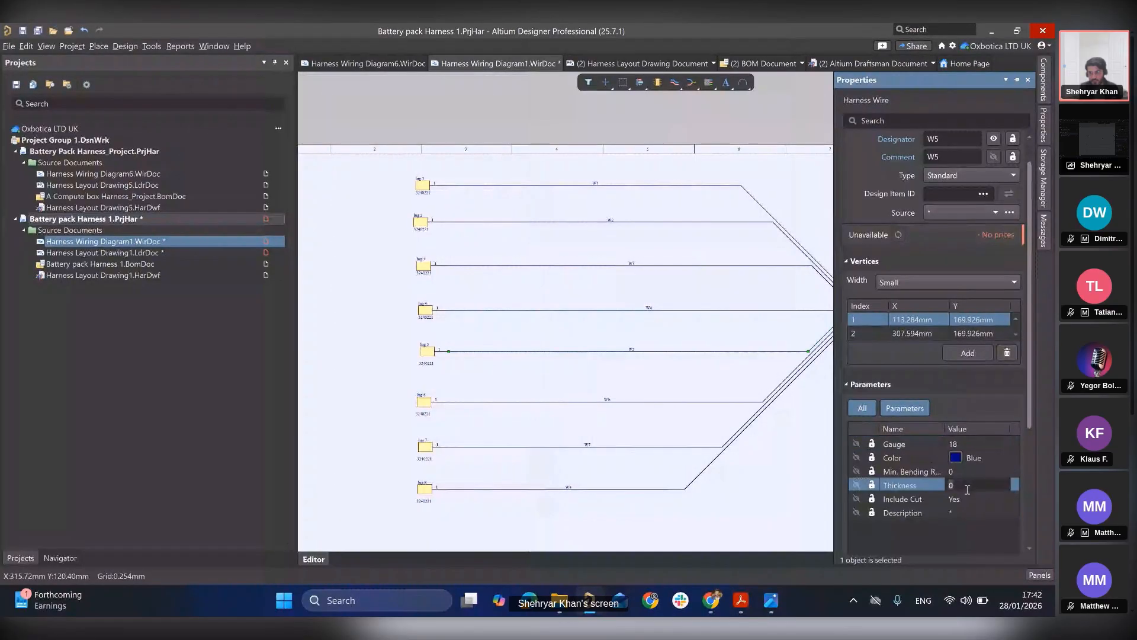
{"action": "type", "text": "1MM"}
- Set wire W6's gauge to 18 and its thickness to 1MM
{"action": "left_click", "coordinate": [636, 403]}
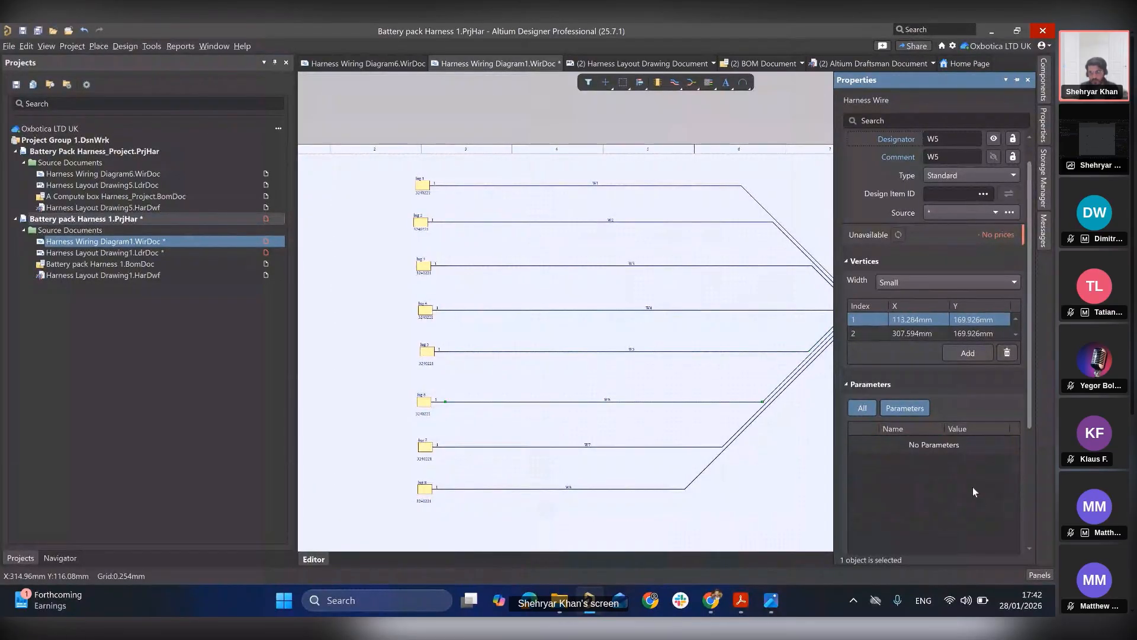
{"action": "left_click", "coordinate": [969, 443]}
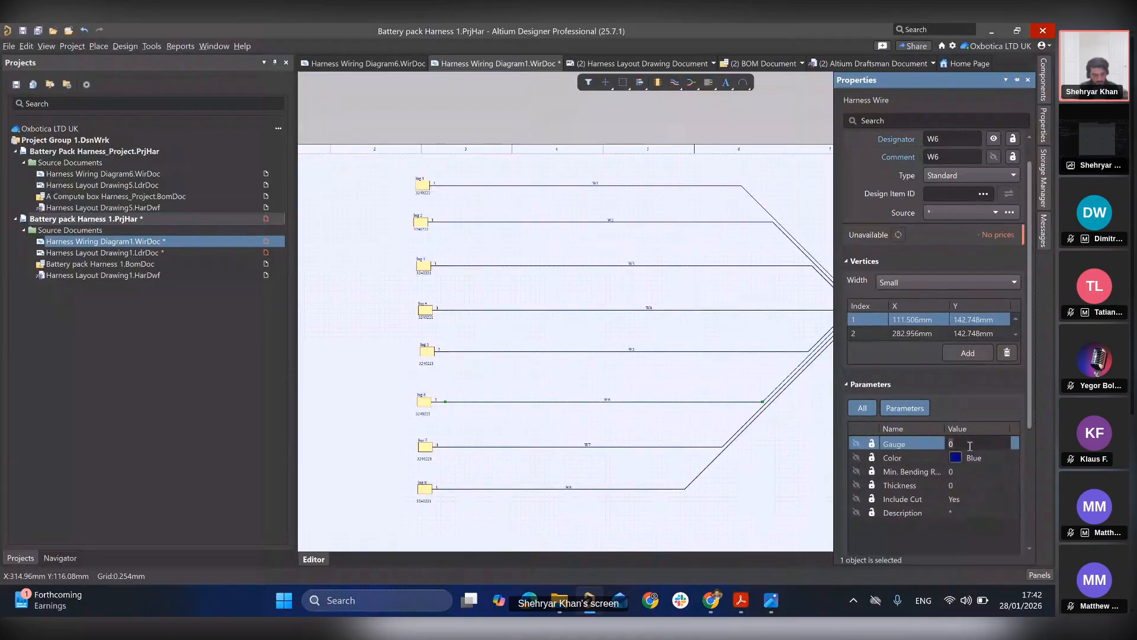
{"action": "type", "text": "18"}
{"action": "left_click", "coordinate": [975, 484]}
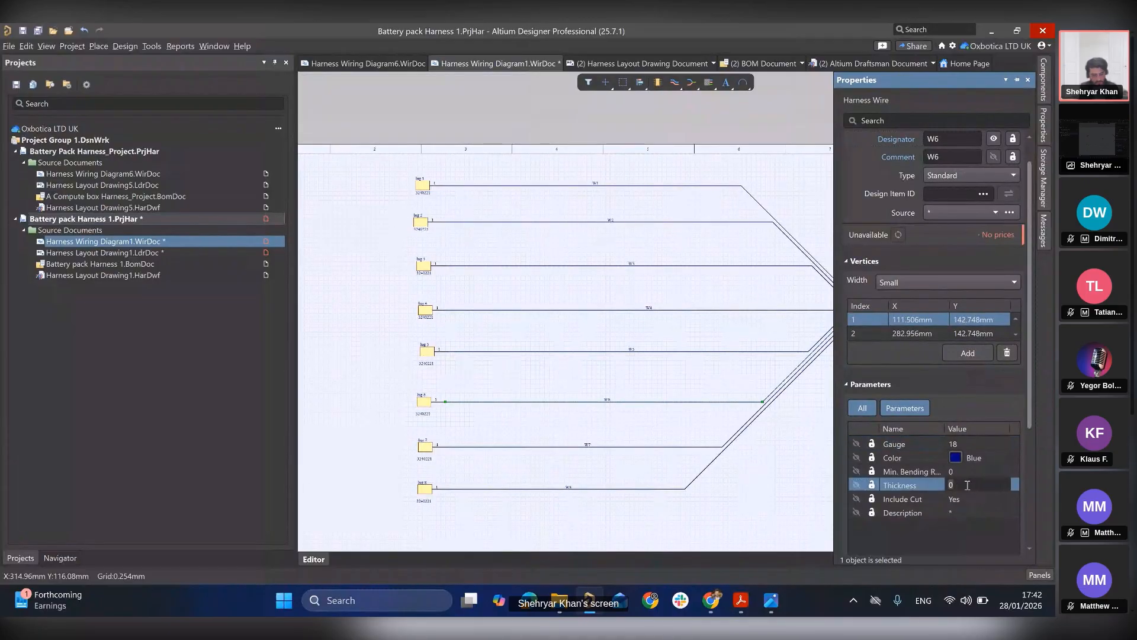
{"action": "type", "text": "1MM"}
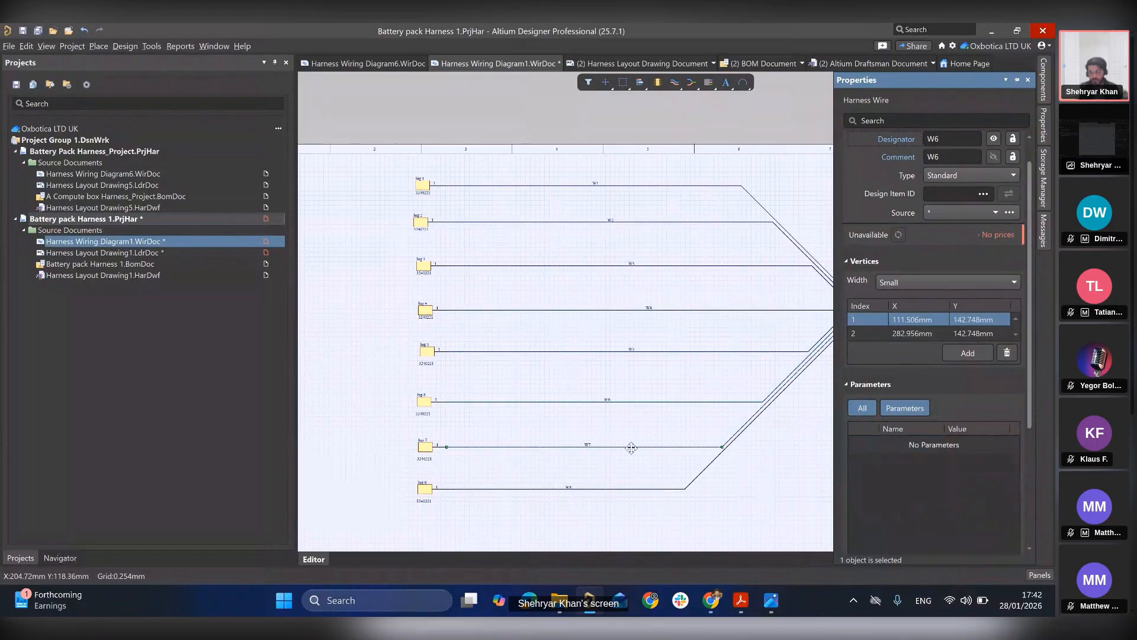
- Set wire W7's gauge to 18 and its thickness to 1MM
{"action": "left_click", "coordinate": [619, 446]}
{"action": "left_click", "coordinate": [964, 443]}
{"action": "type", "text": "1"}
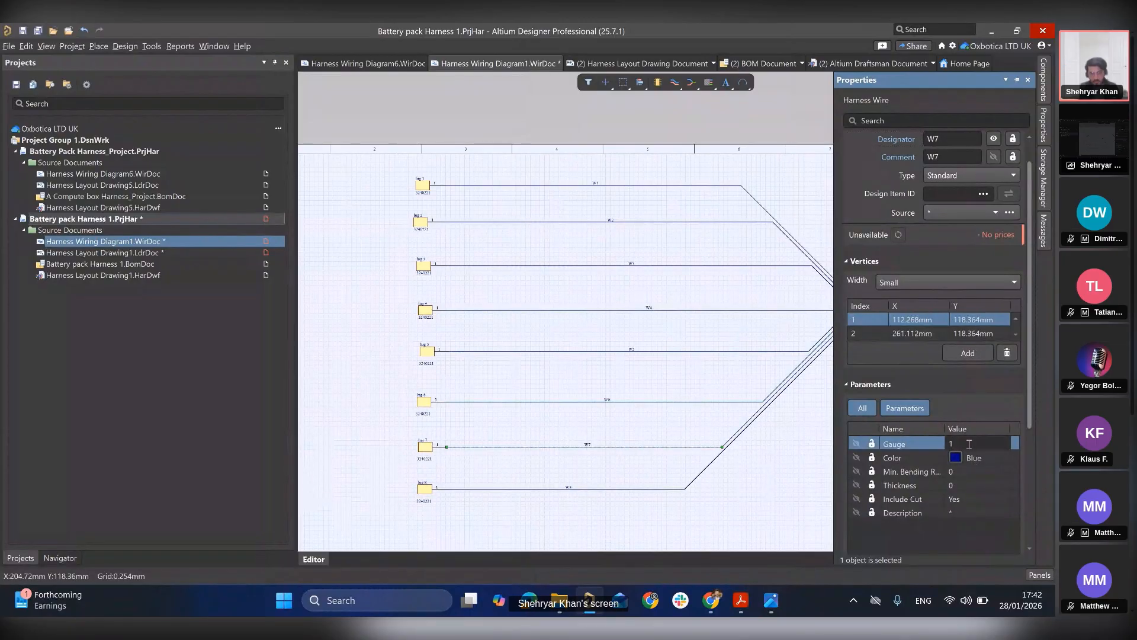
{"action": "type", "text": "8"}
{"action": "left_click", "coordinate": [976, 485]}
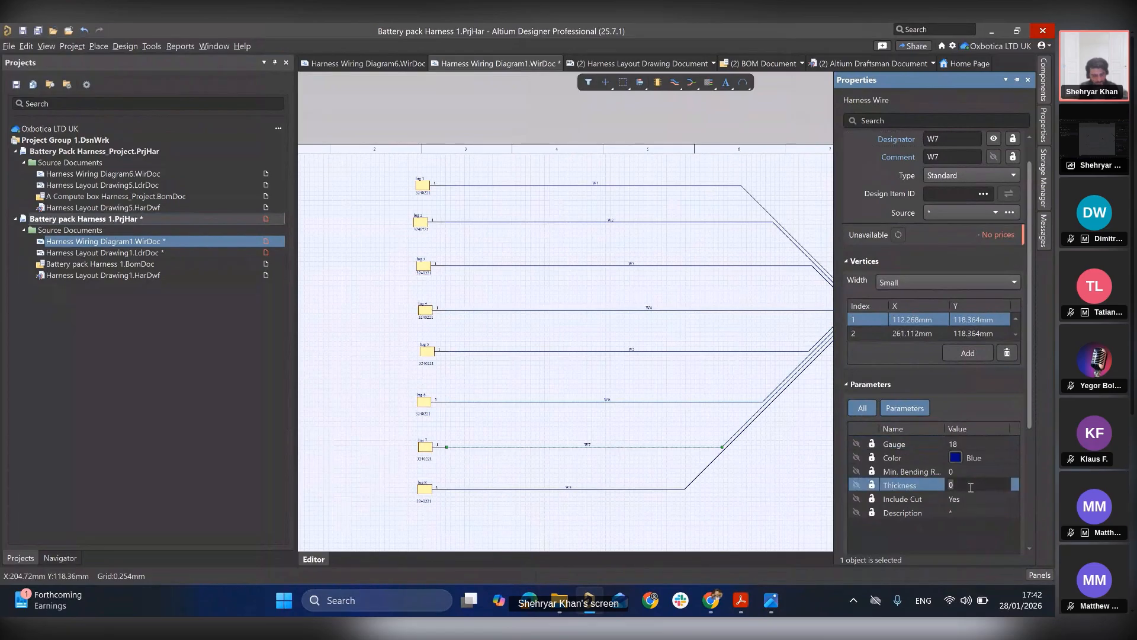
{"action": "type", "text": "1MM"}
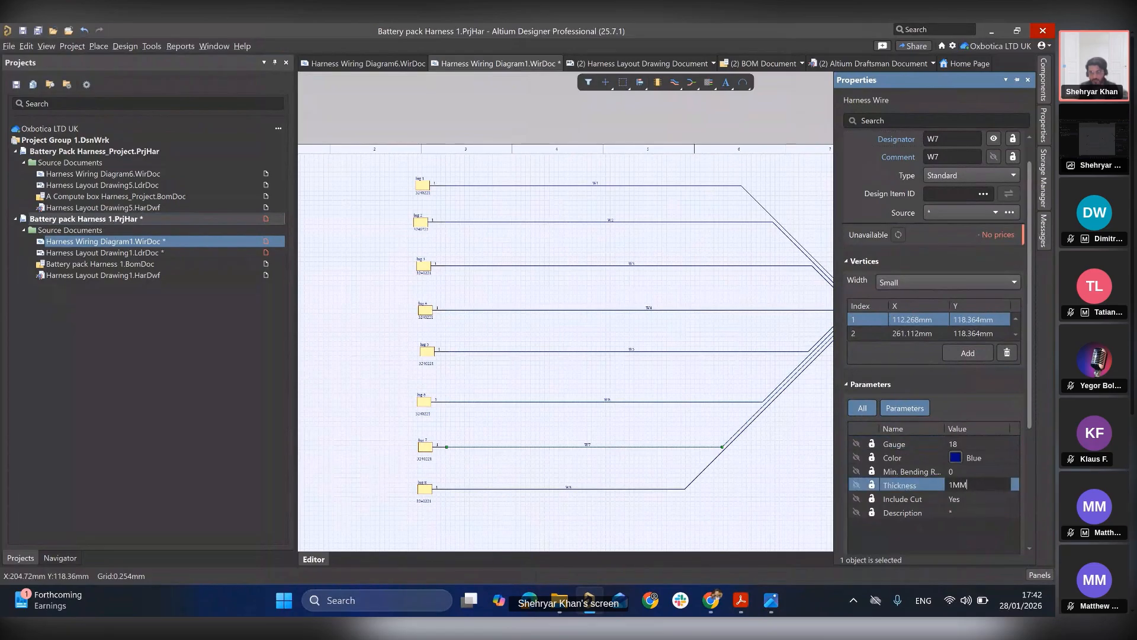
- Set wire W8's gauge to 18 and its thickness to 1MM
{"action": "left_click", "coordinate": [611, 490]}
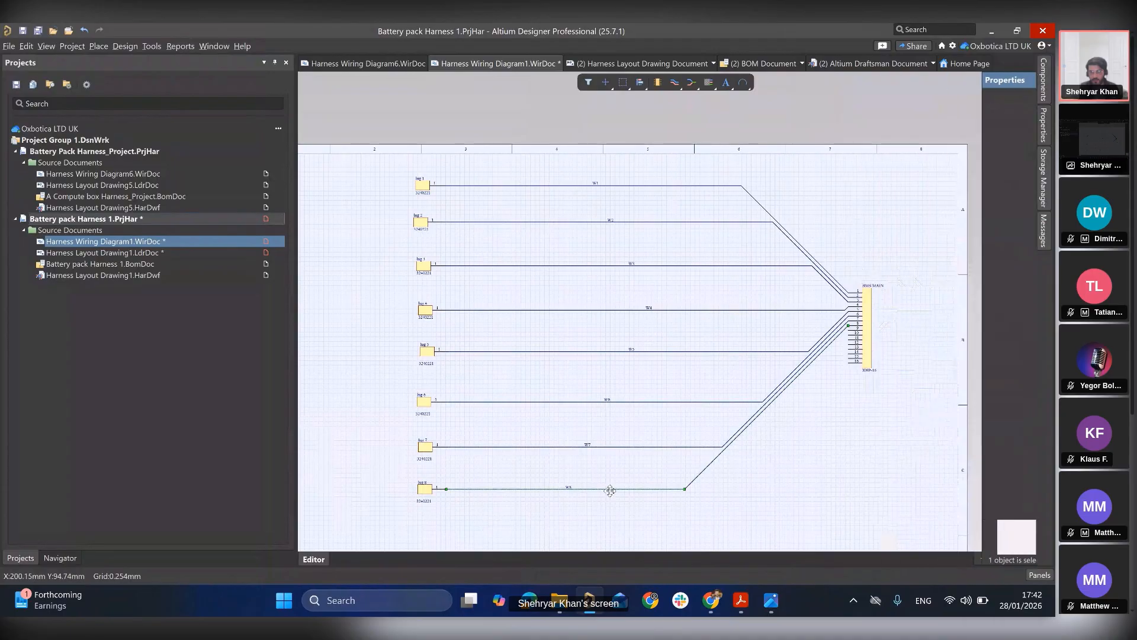
{"action": "left_click", "coordinate": [956, 444]}
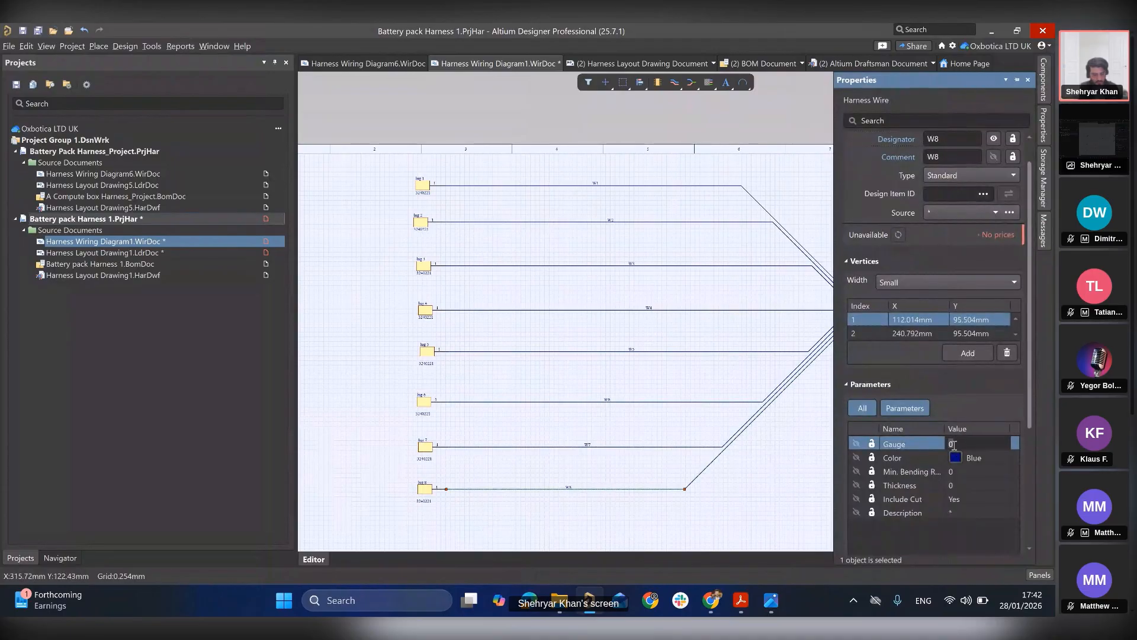
{"action": "type", "text": "18"}
{"action": "left_click", "coordinate": [972, 488]}
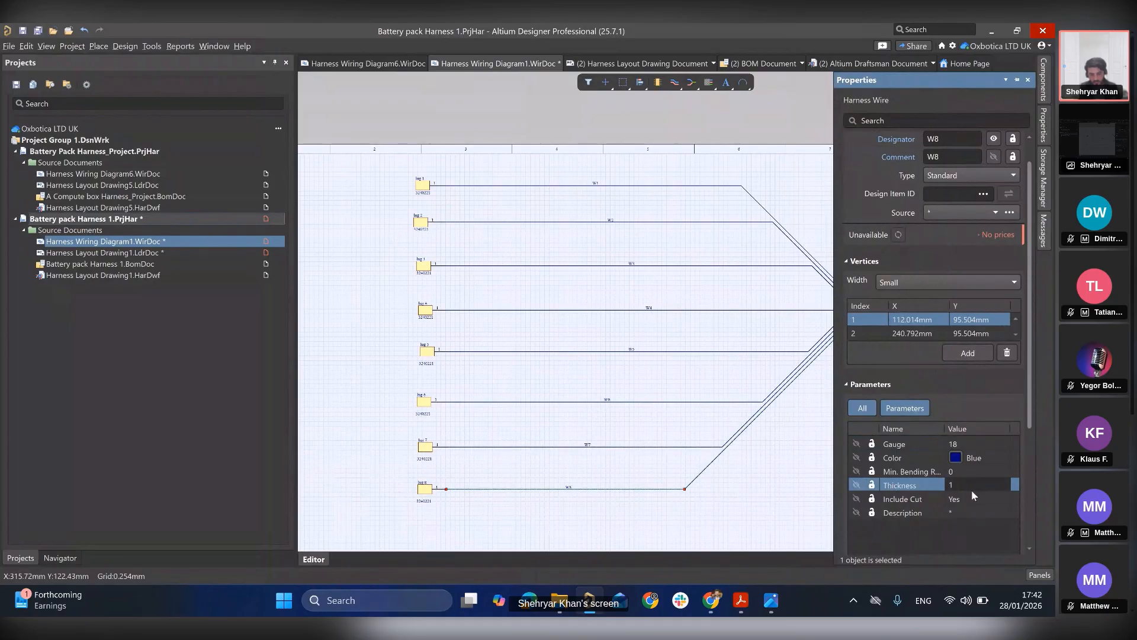
{"action": "type", "text": "1MM"}
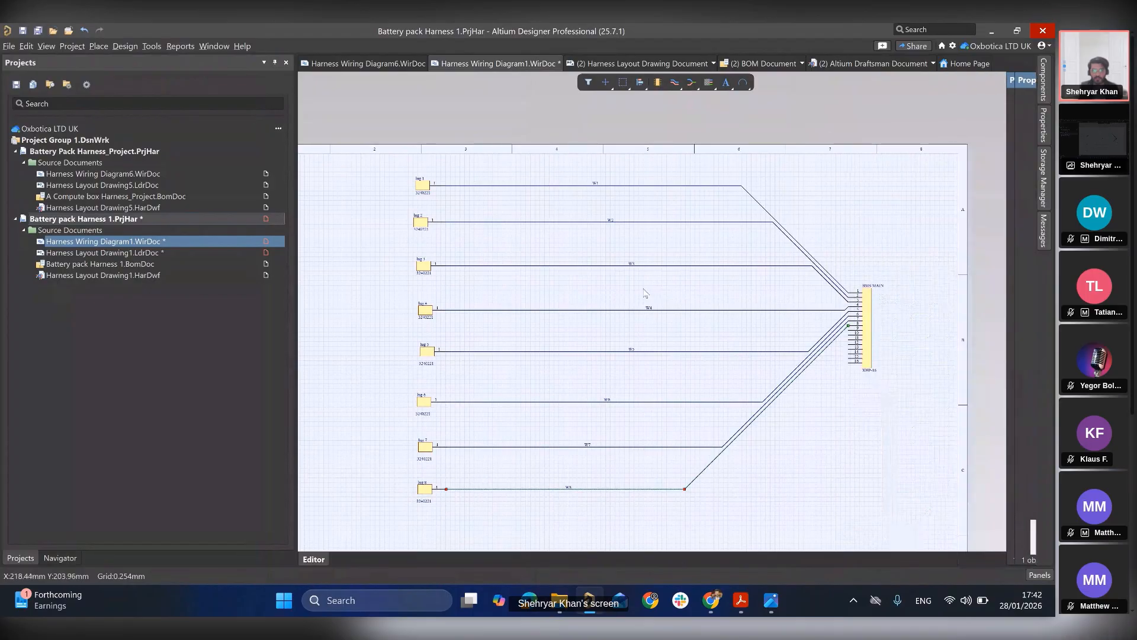
- Place a separate harness cable ellipse around each of the wires W1 to W8, between the lugs and the BMS MAIN connector
{"action": "scroll", "coordinate": [645, 294], "scroll_direction": "down", "scroll_amount": 1, "text": "ctrl"}
{"action": "right_click_drag", "start_coordinate": [633, 271], "coordinate": [611, 270]}
{"action": "scroll", "coordinate": [611, 272], "scroll_direction": "up", "scroll_amount": 1, "text": "ctrl"}
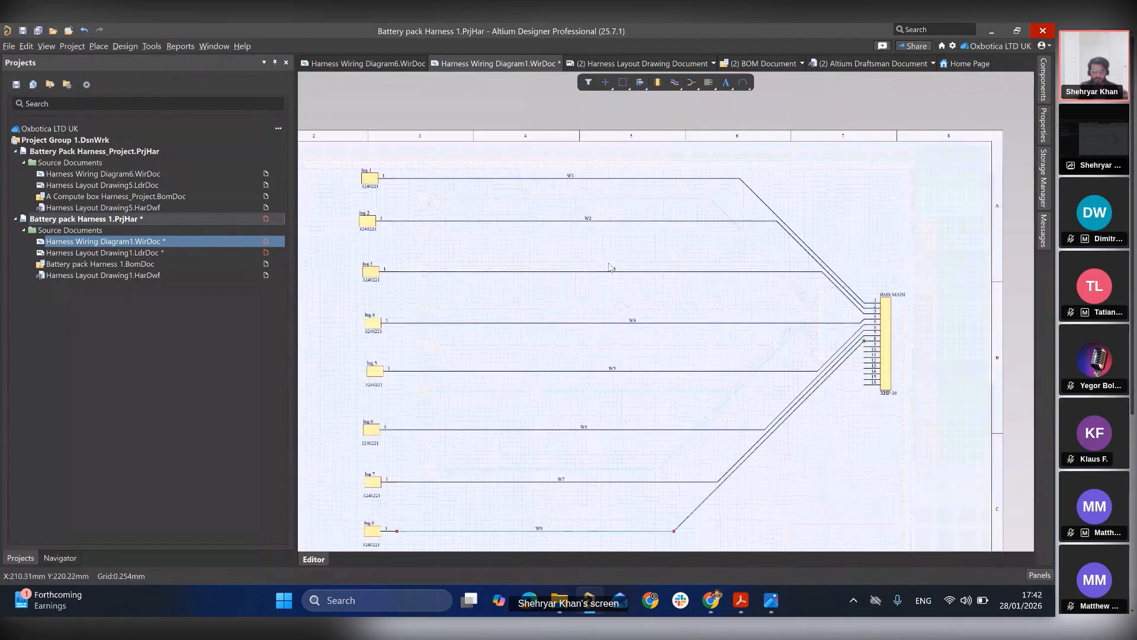
{"action": "scroll", "coordinate": [610, 271], "scroll_direction": "down", "scroll_amount": 1, "text": "ctrl"}
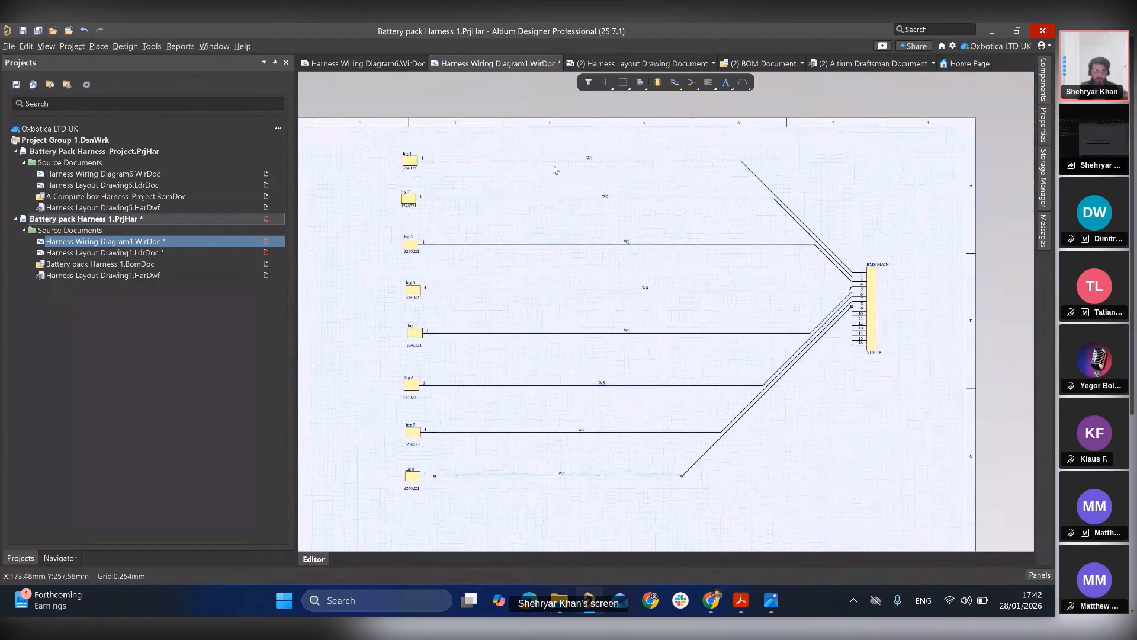
{"action": "left_click", "coordinate": [99, 47]}
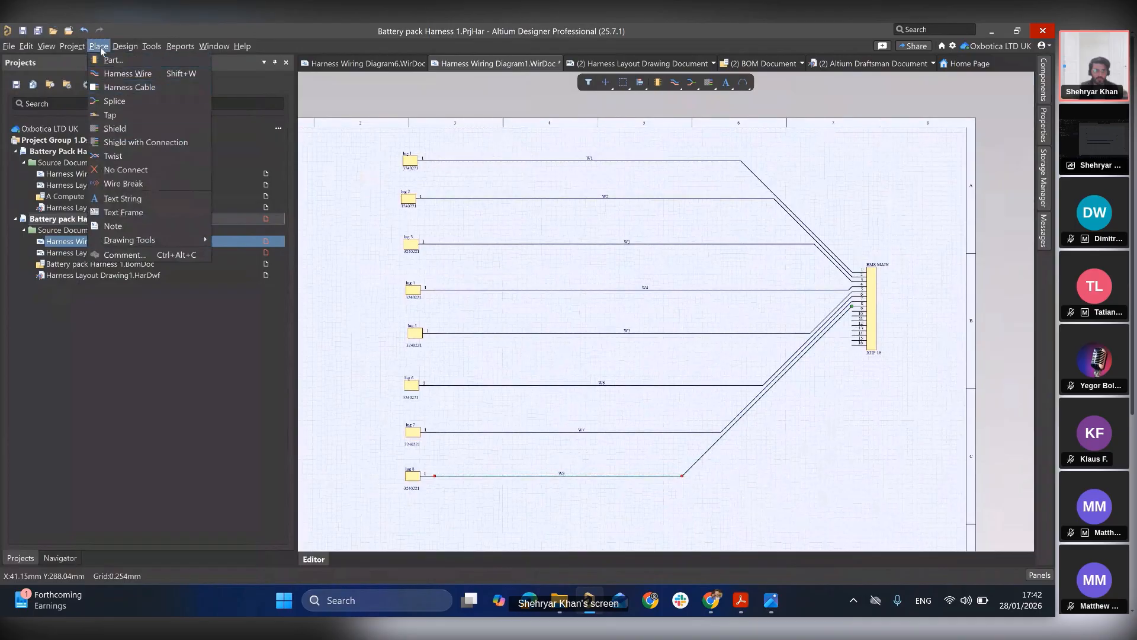
{"action": "left_click", "coordinate": [130, 88]}
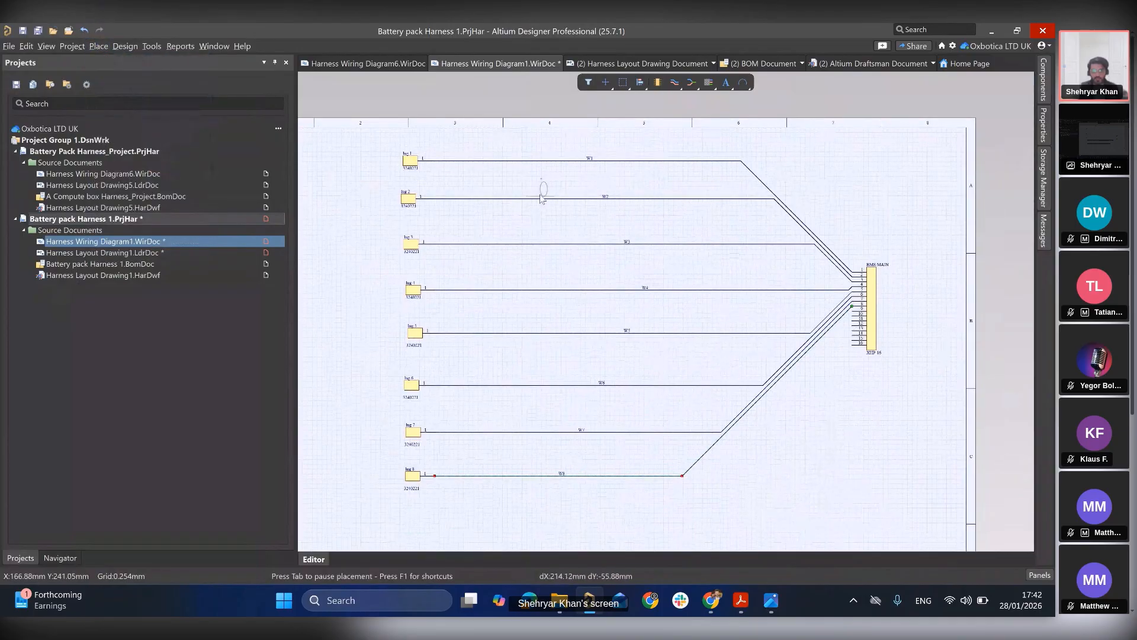
{"action": "left_click", "coordinate": [542, 172]}
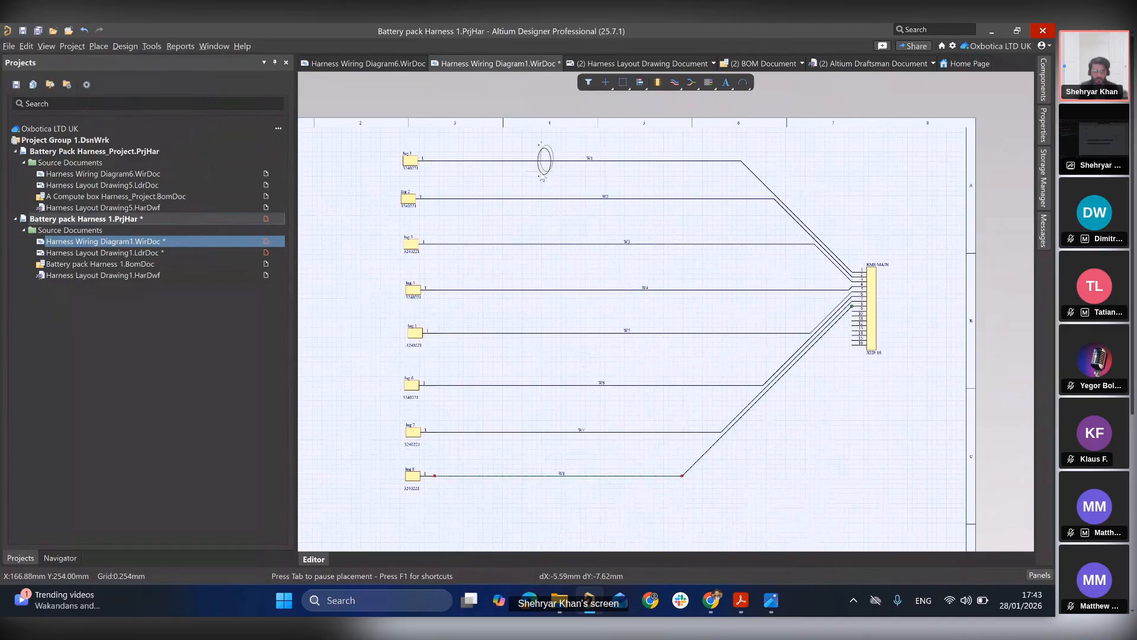
{"action": "left_click", "coordinate": [539, 180]}
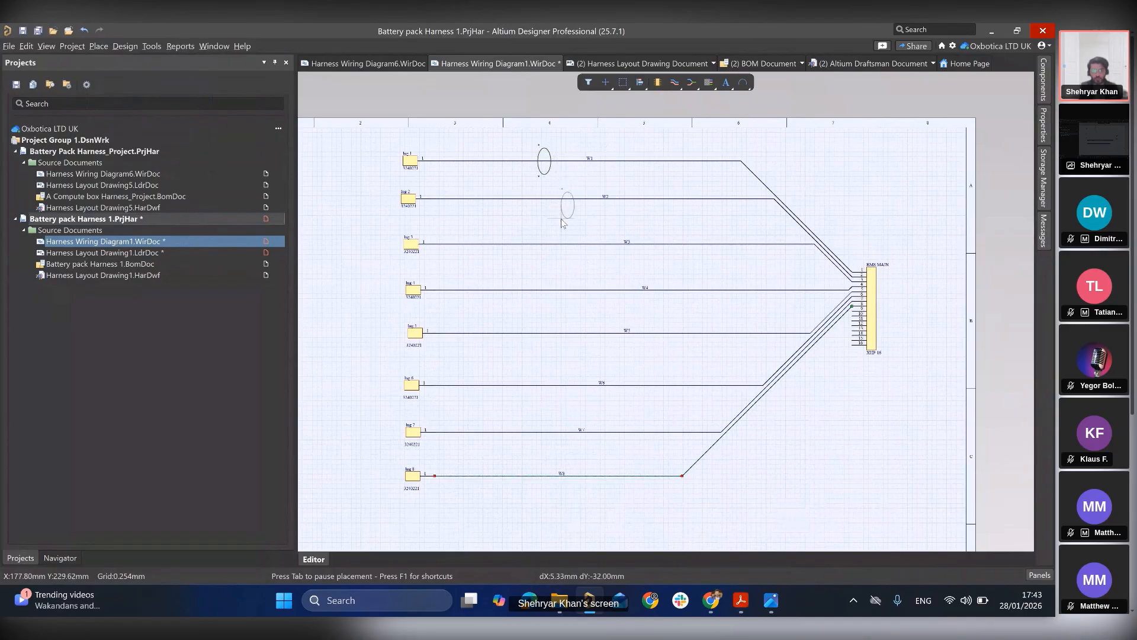
{"action": "left_click", "coordinate": [561, 203]}
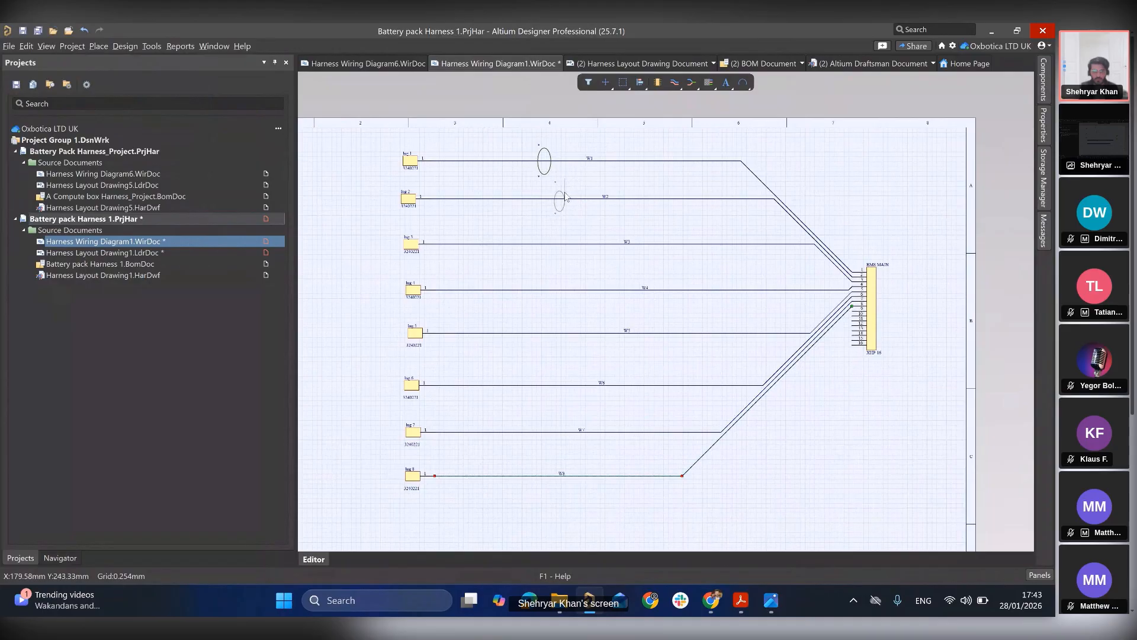
{"action": "left_click", "coordinate": [565, 198]}
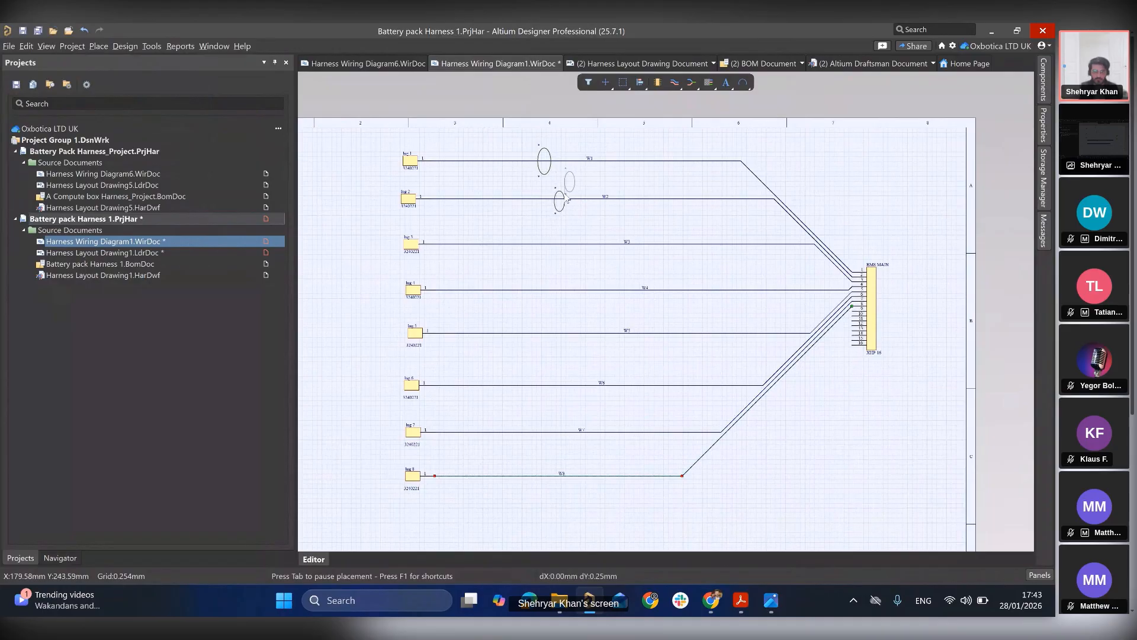
{"action": "left_click", "coordinate": [566, 243]}
{"action": "left_click", "coordinate": [599, 287]}
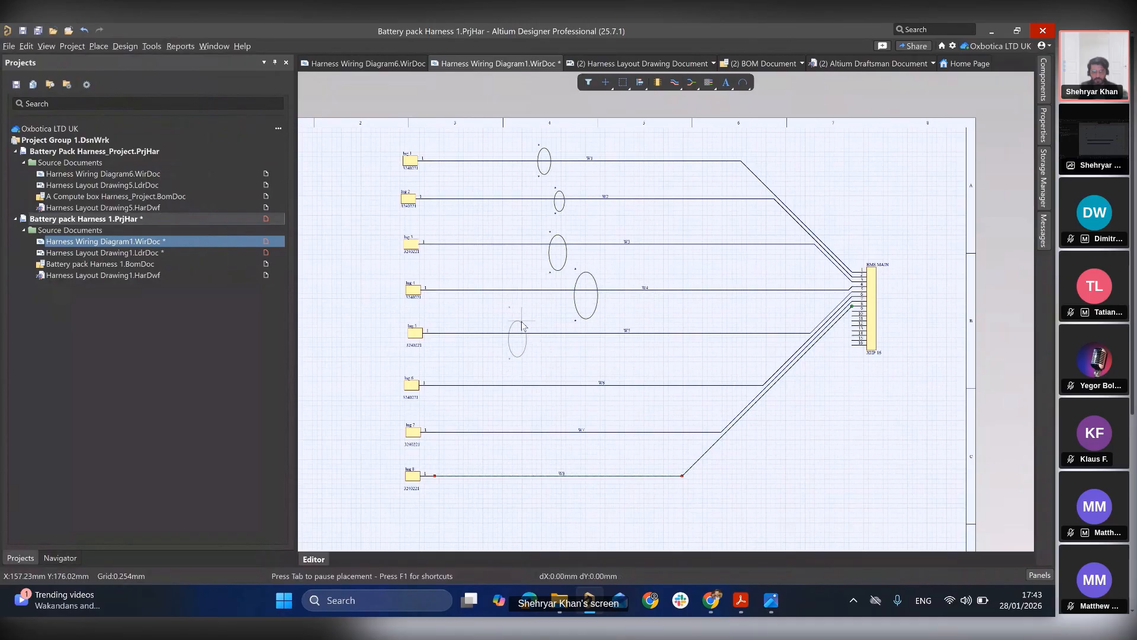
{"action": "left_click", "coordinate": [523, 328]}
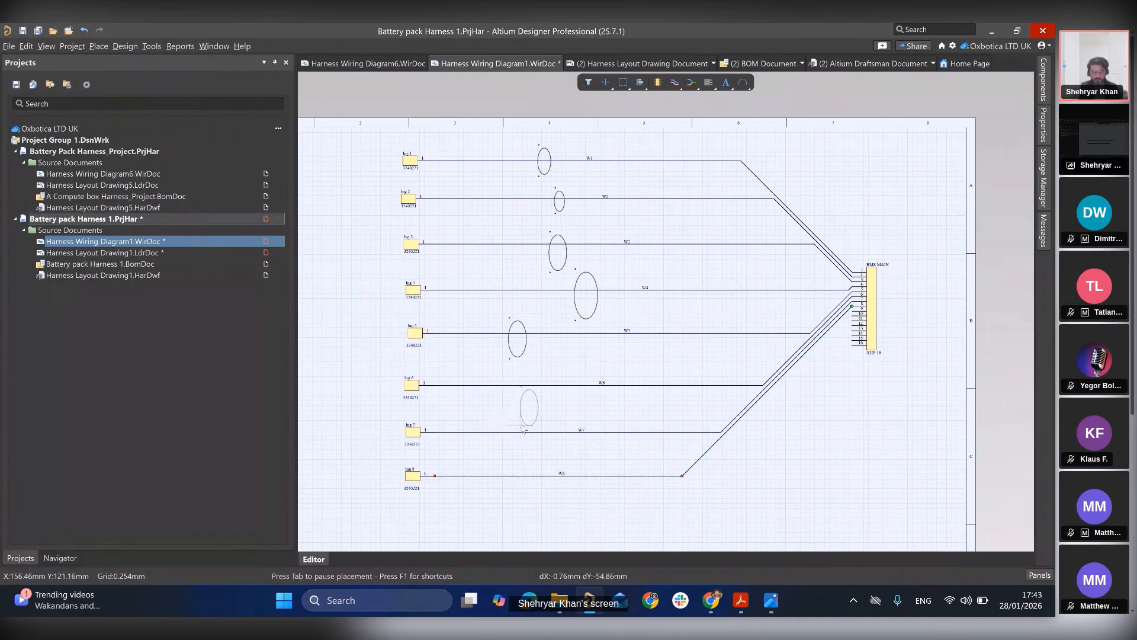
{"action": "left_click", "coordinate": [542, 383]}
{"action": "left_click", "coordinate": [507, 433]}
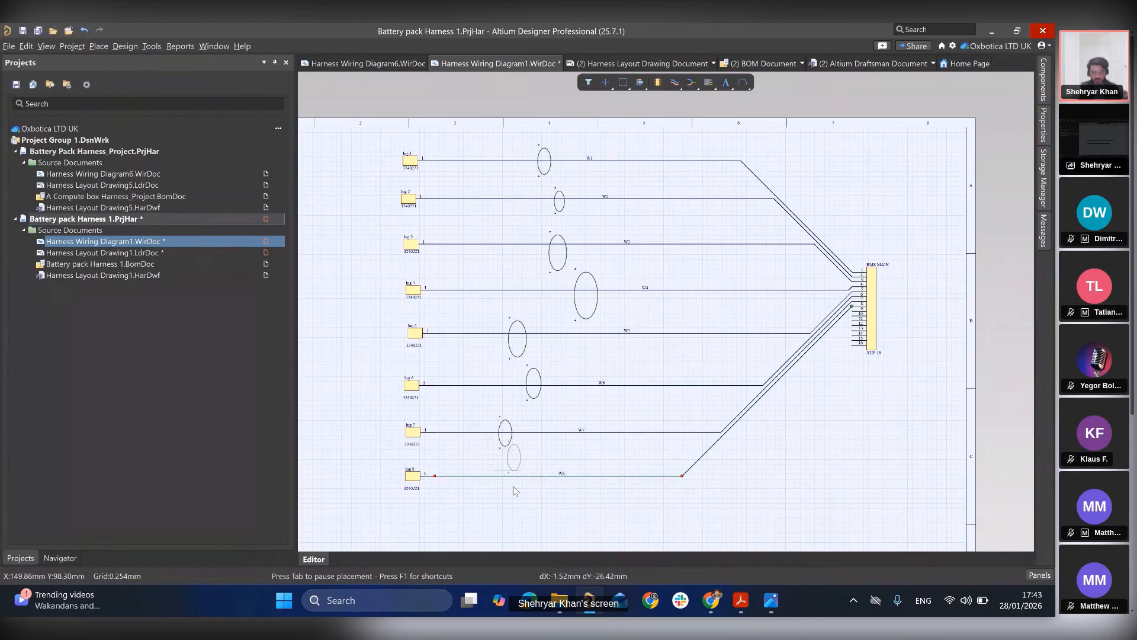
{"action": "left_click", "coordinate": [595, 502]}
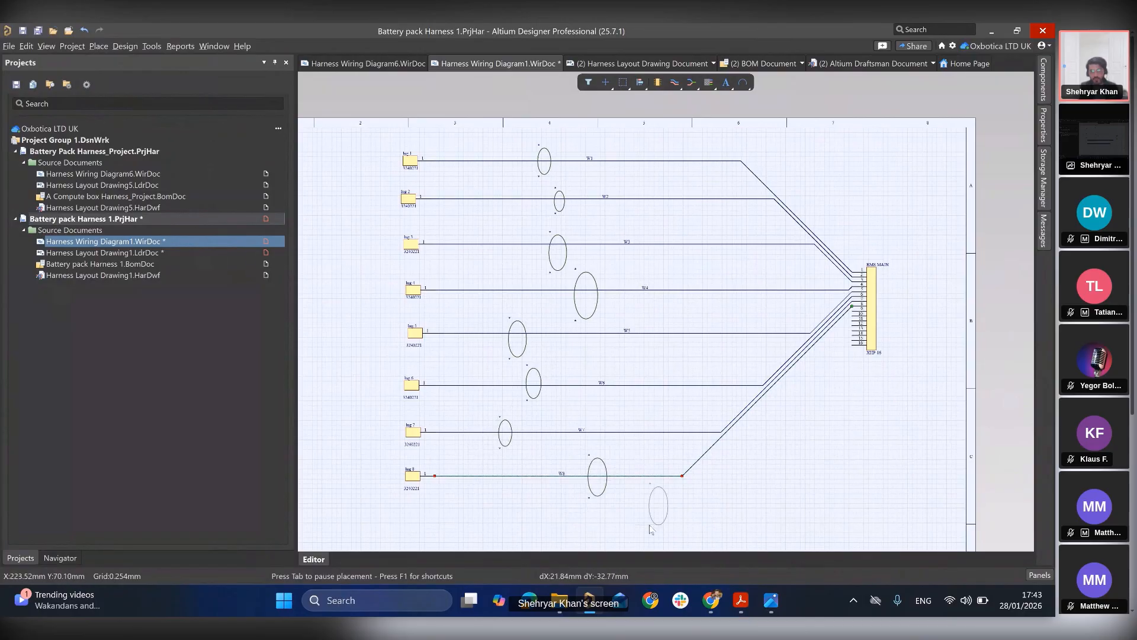
{"action": "key", "text": "Escape"}
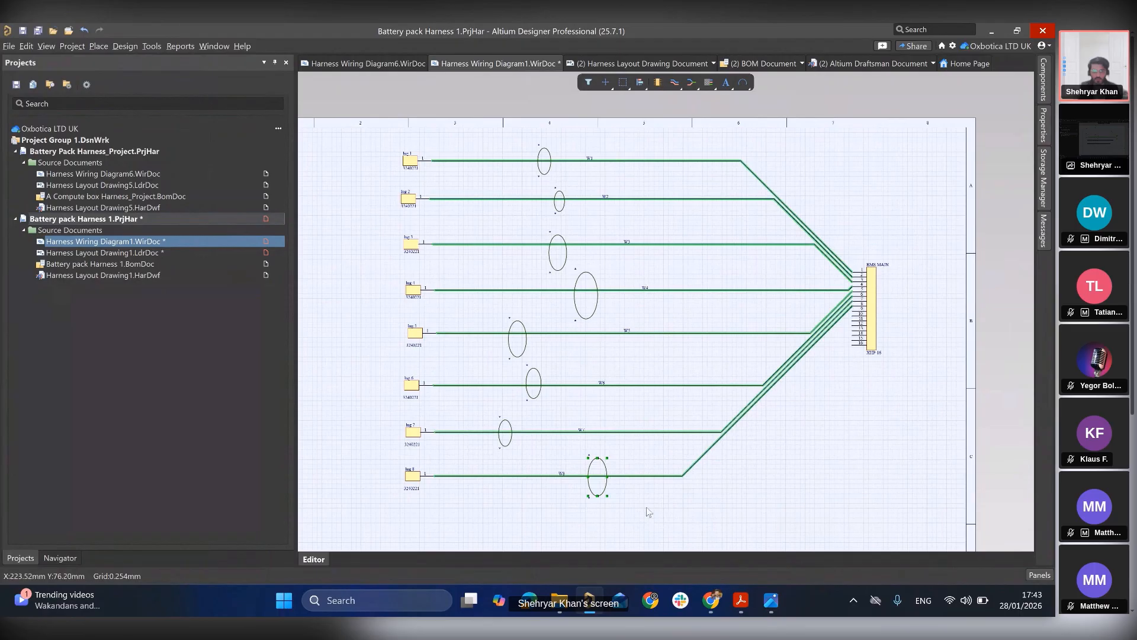
{"action": "left_click", "coordinate": [649, 512]}
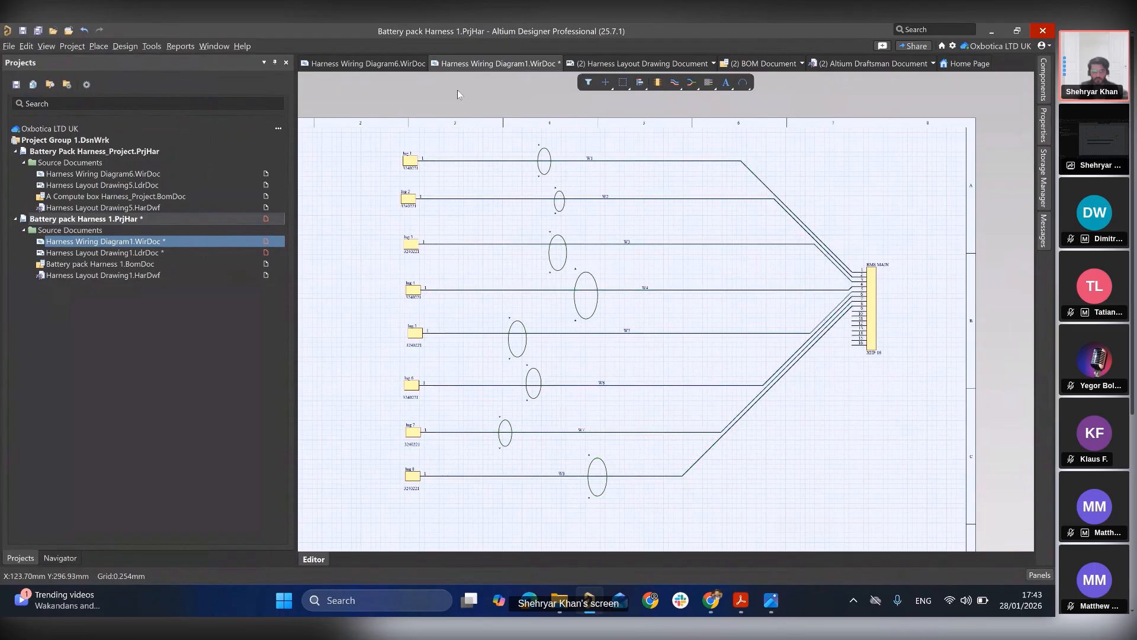
- Set the designator of the cable around wire W1 to C1 and hide its comment
{"action": "double_click", "coordinate": [546, 172]}
{"action": "left_click", "coordinate": [939, 168]}
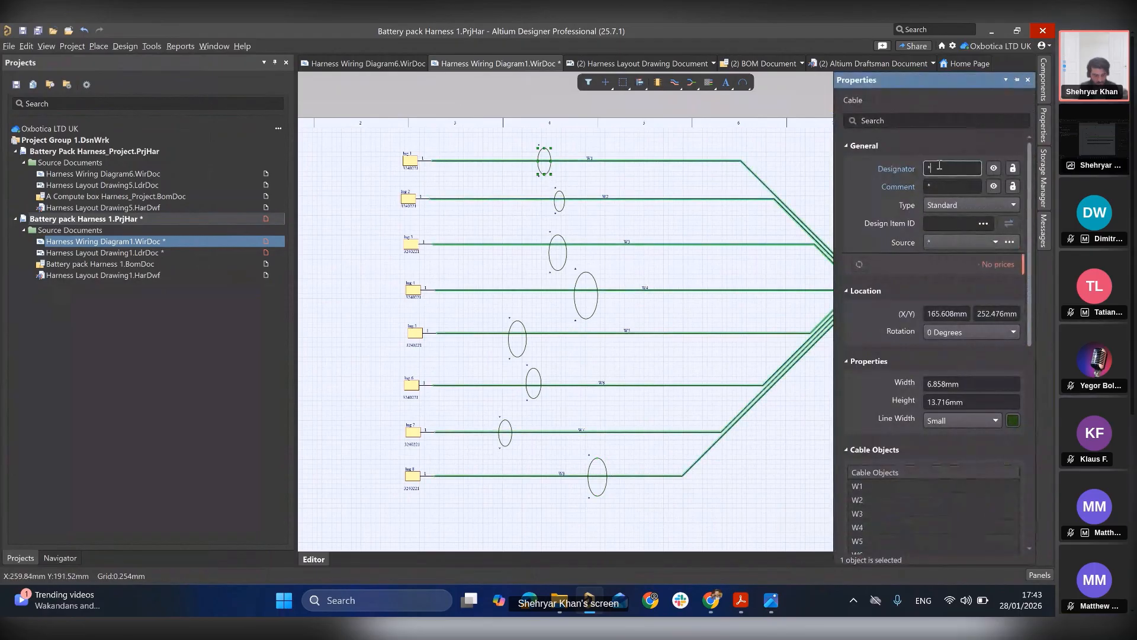
{"action": "key", "text": "BackSpace"}
{"action": "type", "text": "C1"}
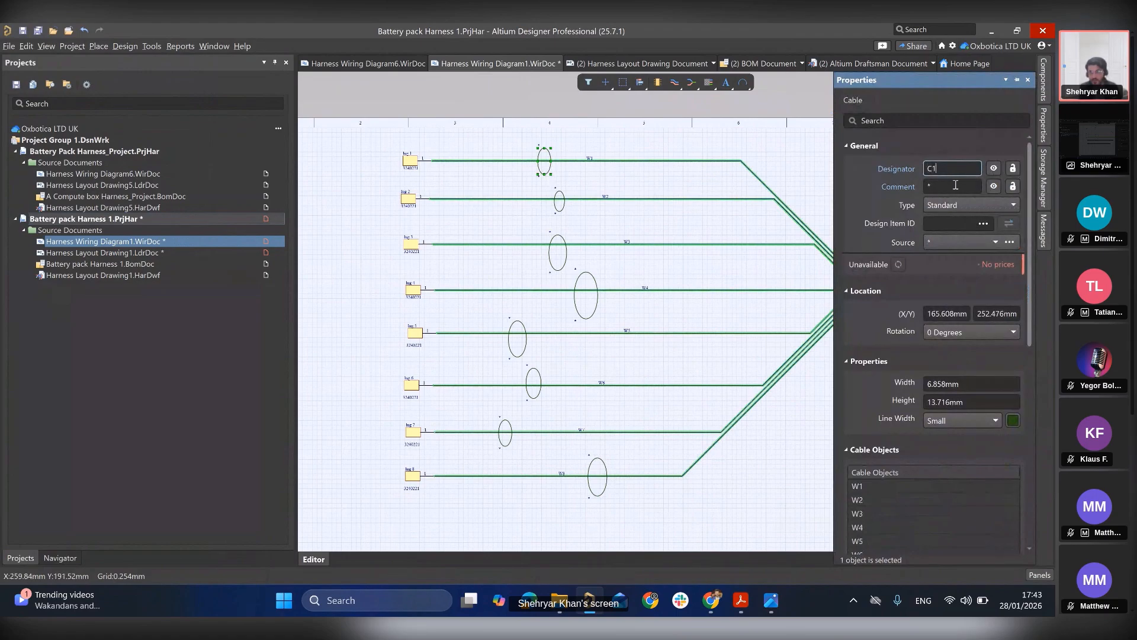
{"action": "left_click", "coordinate": [993, 187]}
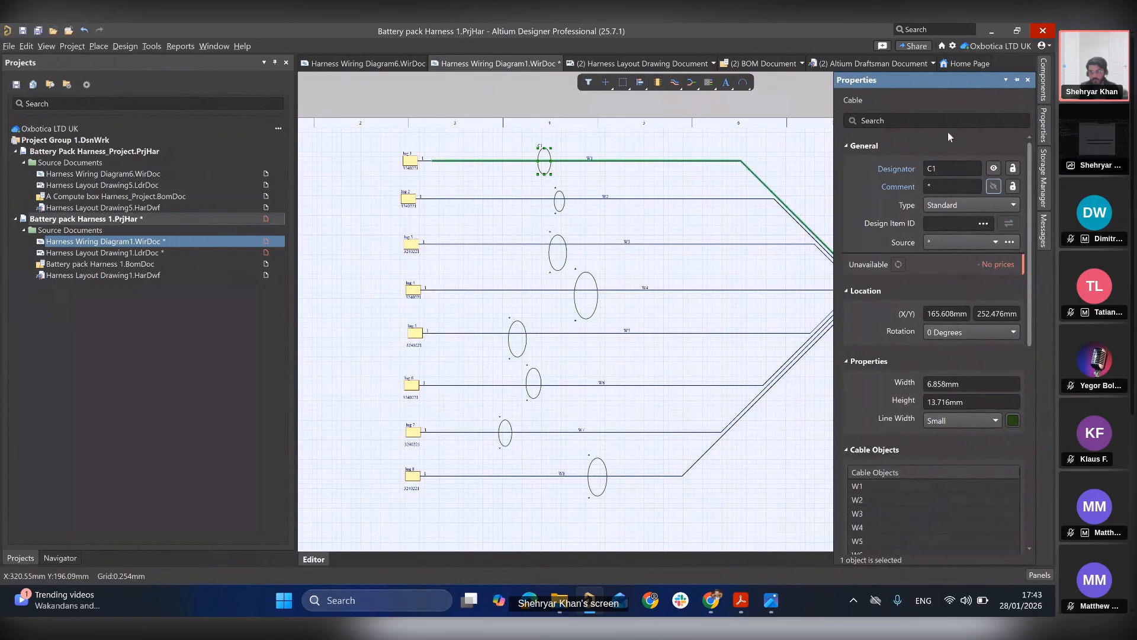
- Set cable C1's gauge to 7 and its thickness to 3.66mm
{"action": "scroll", "coordinate": [996, 421], "scroll_direction": "down", "scroll_amount": 4}
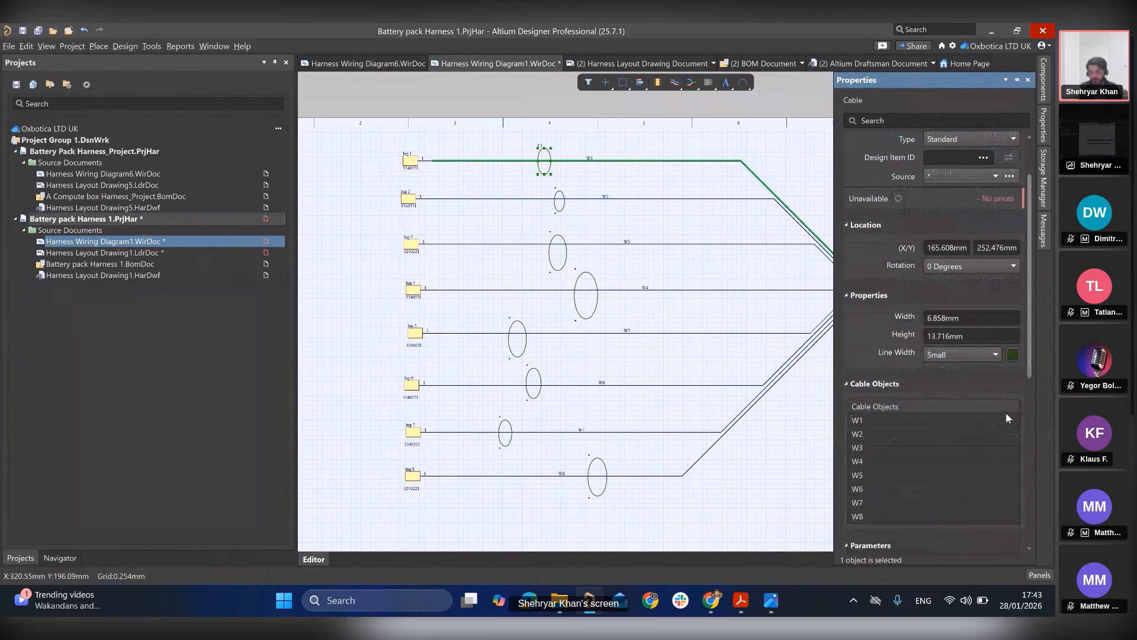
{"action": "scroll", "coordinate": [1019, 426], "scroll_direction": "down", "scroll_amount": 5}
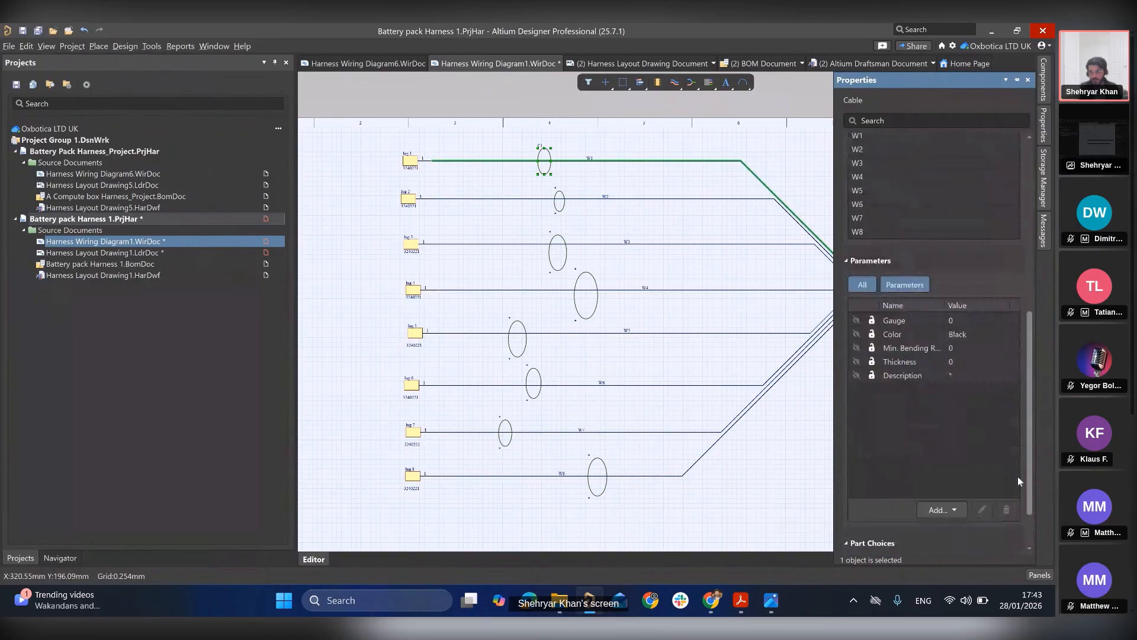
{"action": "left_click", "coordinate": [974, 327]}
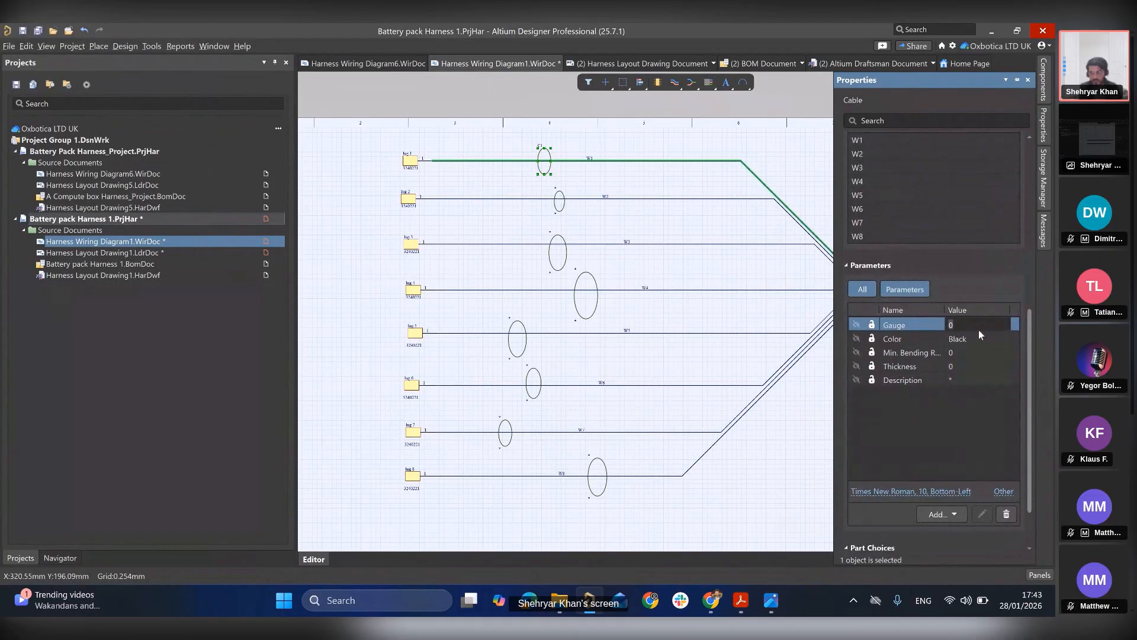
{"action": "type", "text": "7"}
{"action": "left_click", "coordinate": [964, 365]}
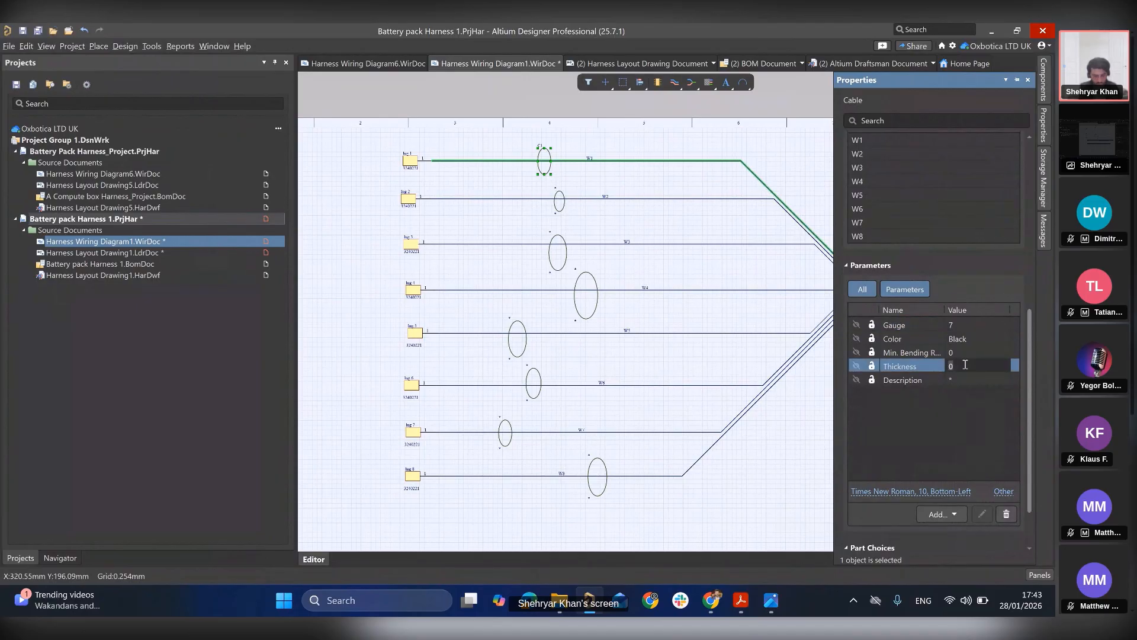
{"action": "type", "text": "3.66mm"}
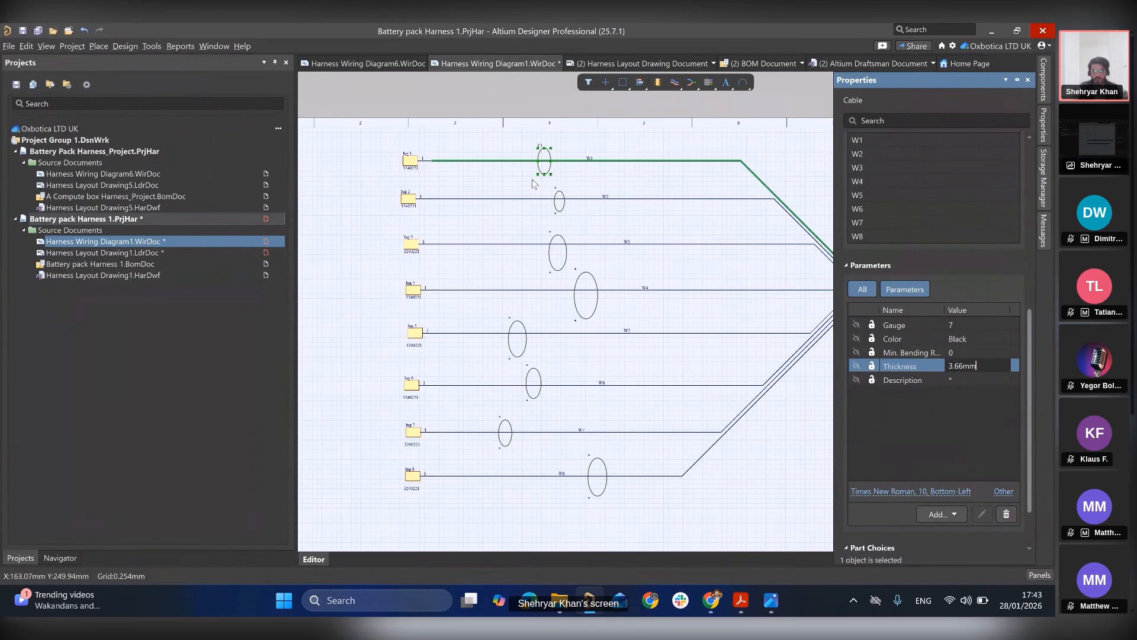
{"action": "key", "text": "Return"}
- Set the designator of the cable around wire W2 to C2 and hide its comment
{"action": "left_click", "coordinate": [560, 200]}
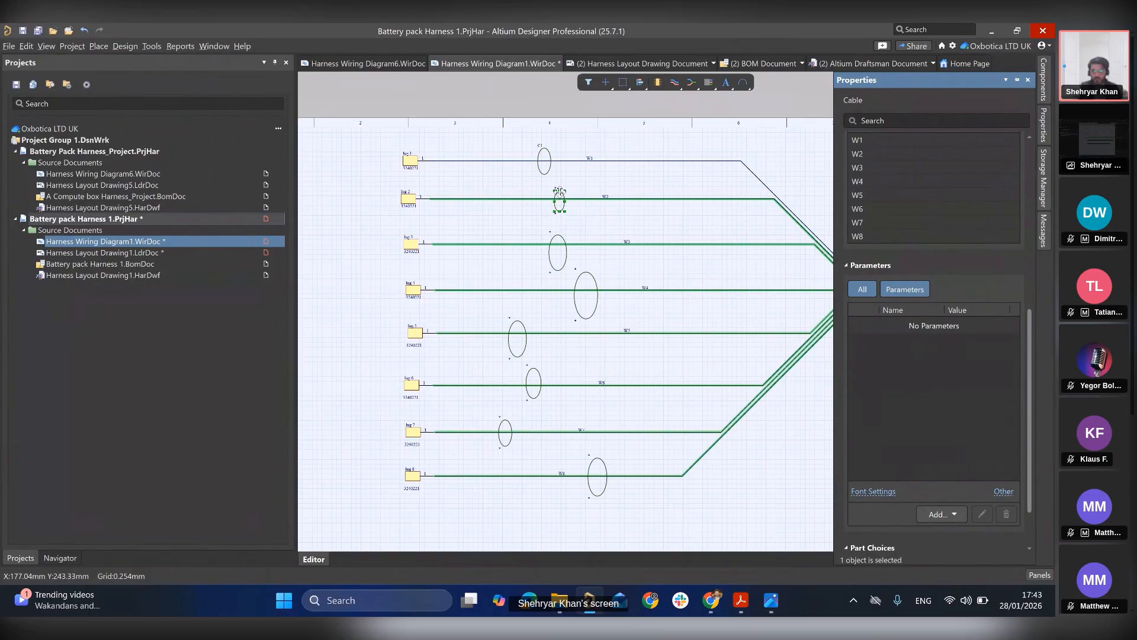
{"action": "scroll", "coordinate": [1026, 321], "scroll_direction": "up", "scroll_amount": 5}
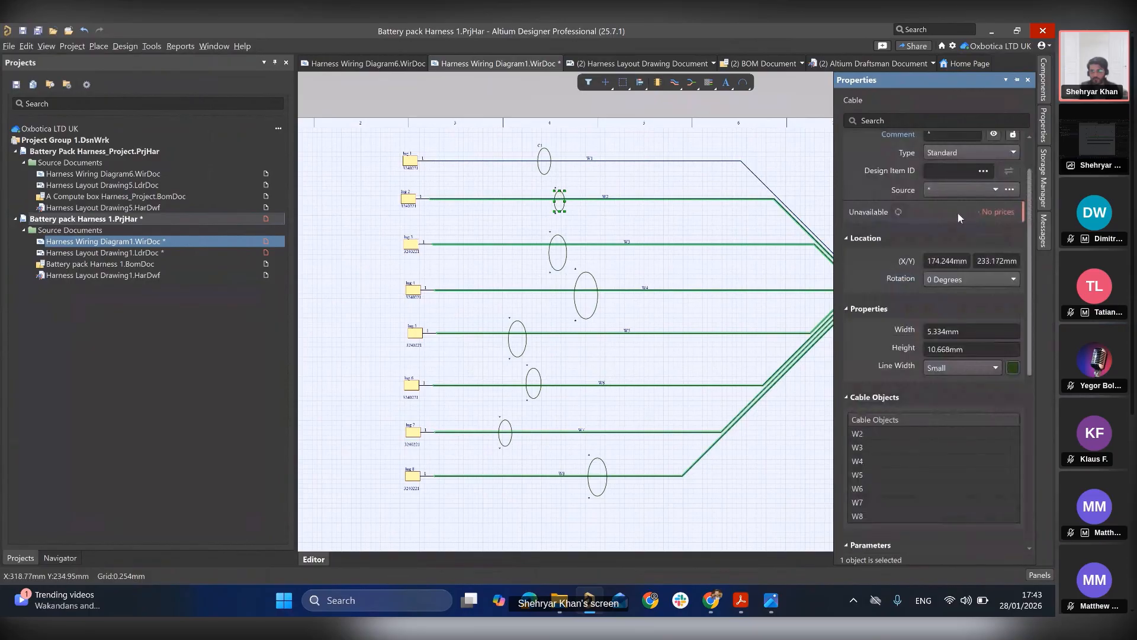
{"action": "scroll", "coordinate": [962, 191], "scroll_direction": "up", "scroll_amount": 2}
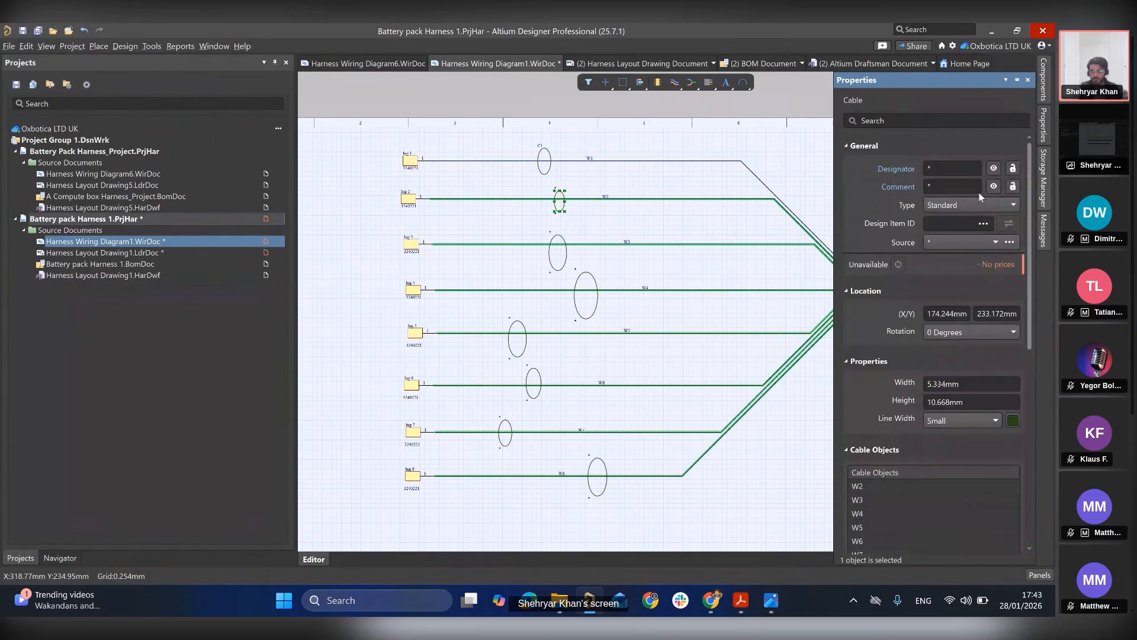
{"action": "double_click", "coordinate": [952, 168]}
{"action": "type", "text": "C"}
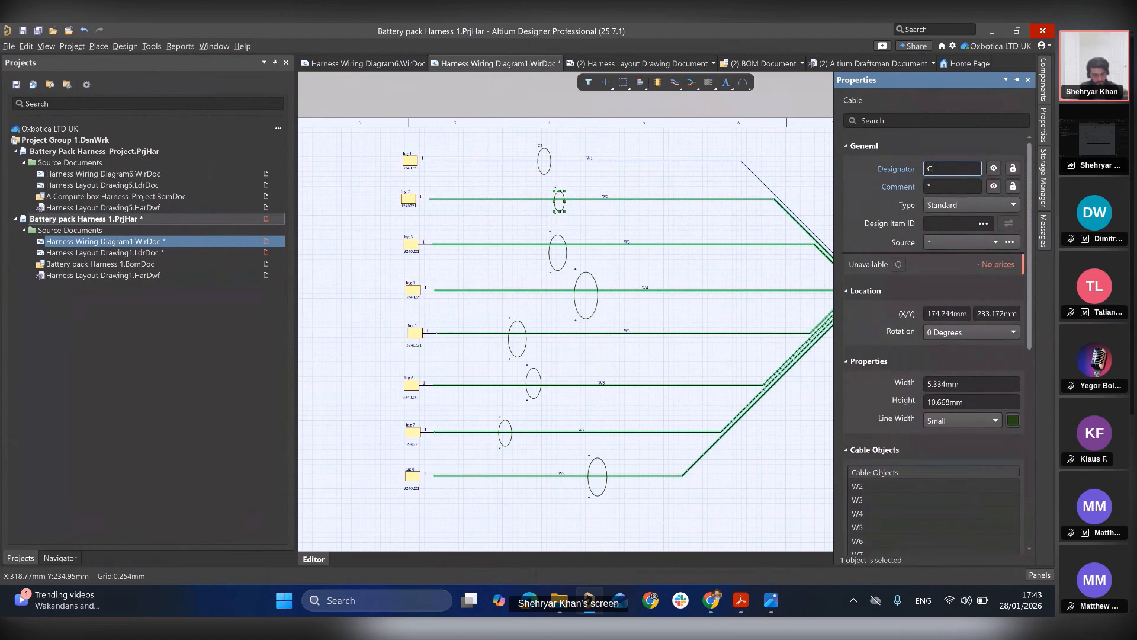
{"action": "left_click", "coordinate": [967, 188]}
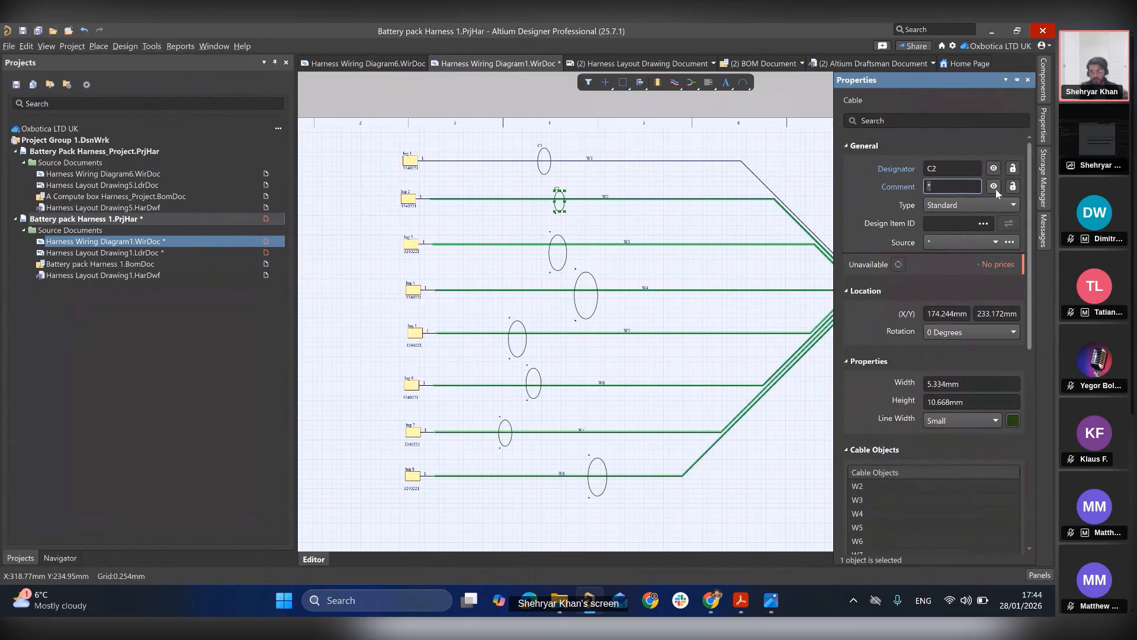
{"action": "left_click", "coordinate": [994, 187]}
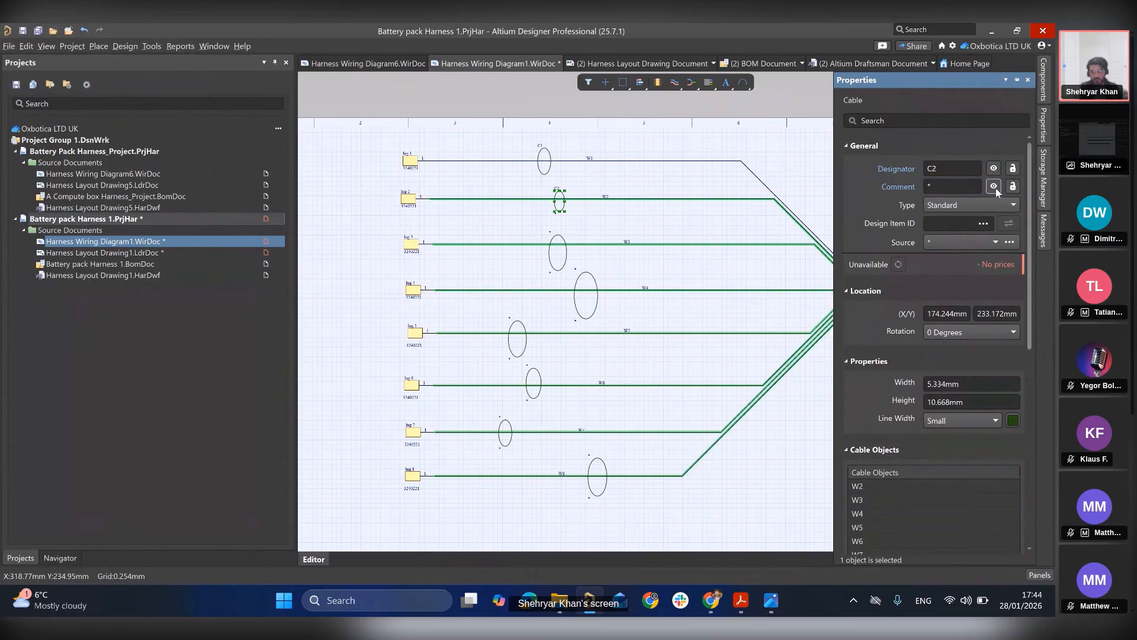
{"action": "left_click", "coordinate": [933, 187]}
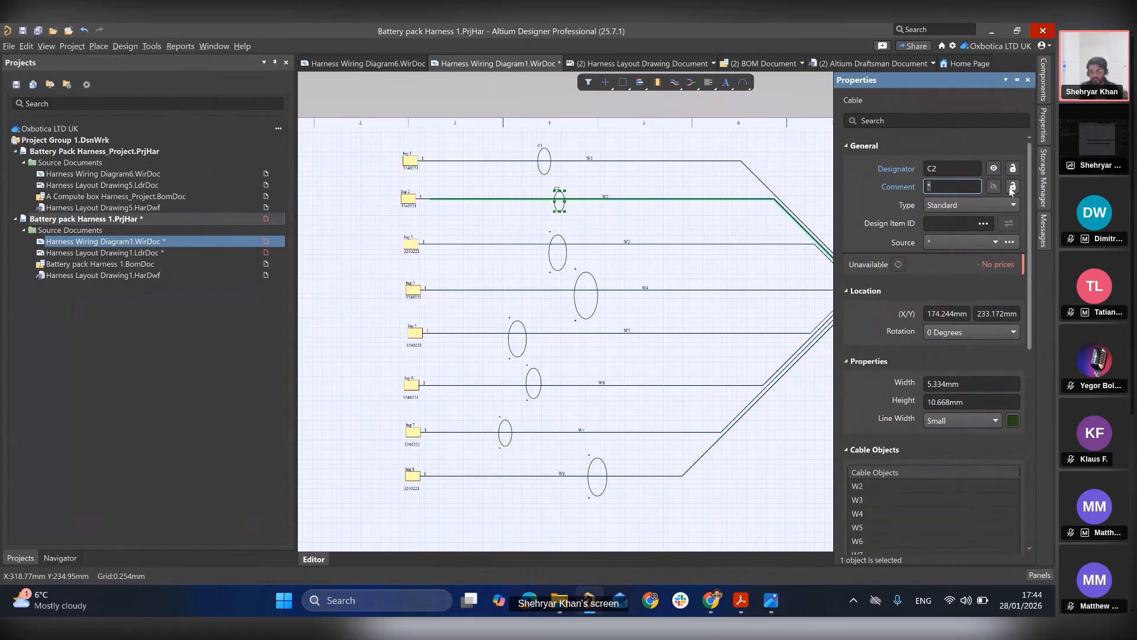
- Set cable C2's gauge to 7 and its thickness to 3.66
{"action": "scroll", "coordinate": [1014, 297], "scroll_direction": "down", "scroll_amount": 6}
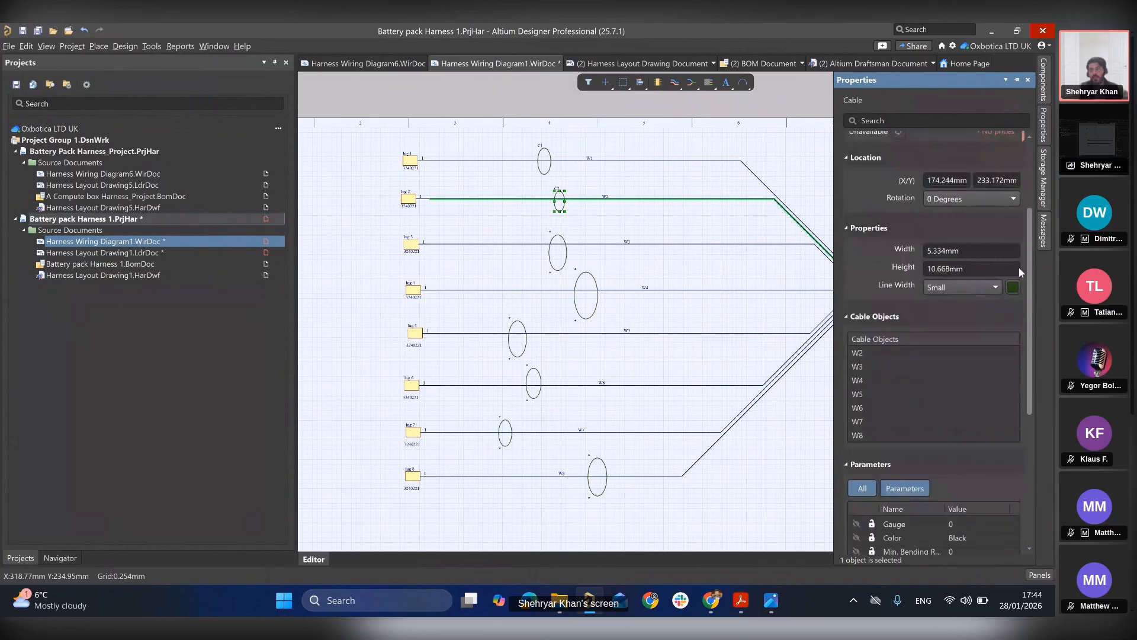
{"action": "left_click", "coordinate": [971, 339]}
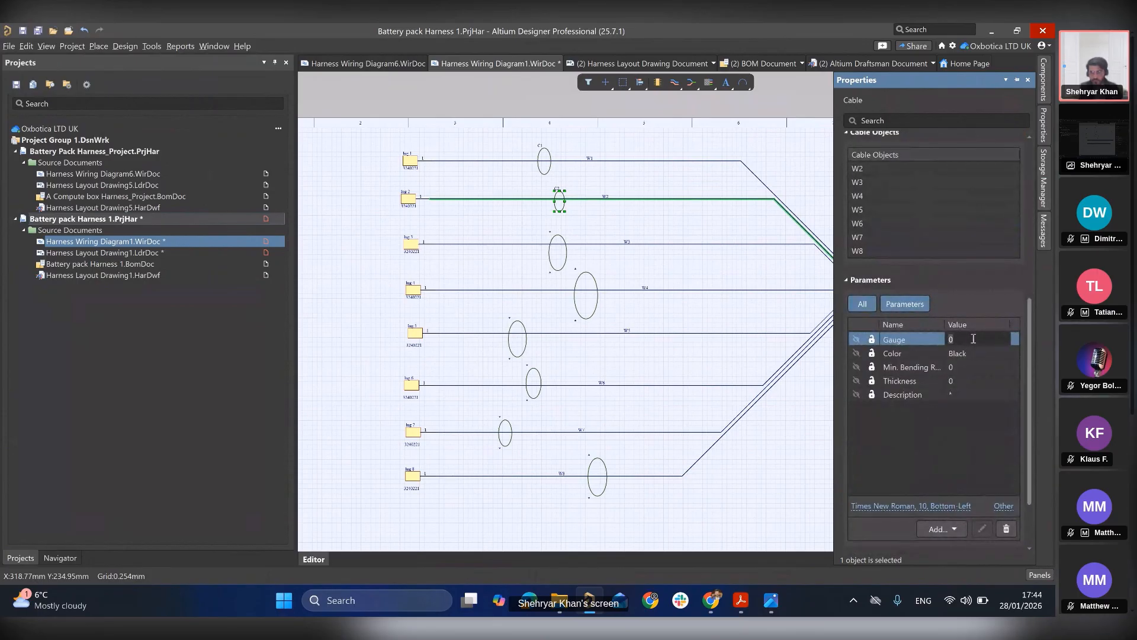
{"action": "left_click", "coordinate": [973, 340]}
{"action": "type", "text": "10"}
{"action": "type", "text": "7"}
{"action": "left_click", "coordinate": [962, 380]}
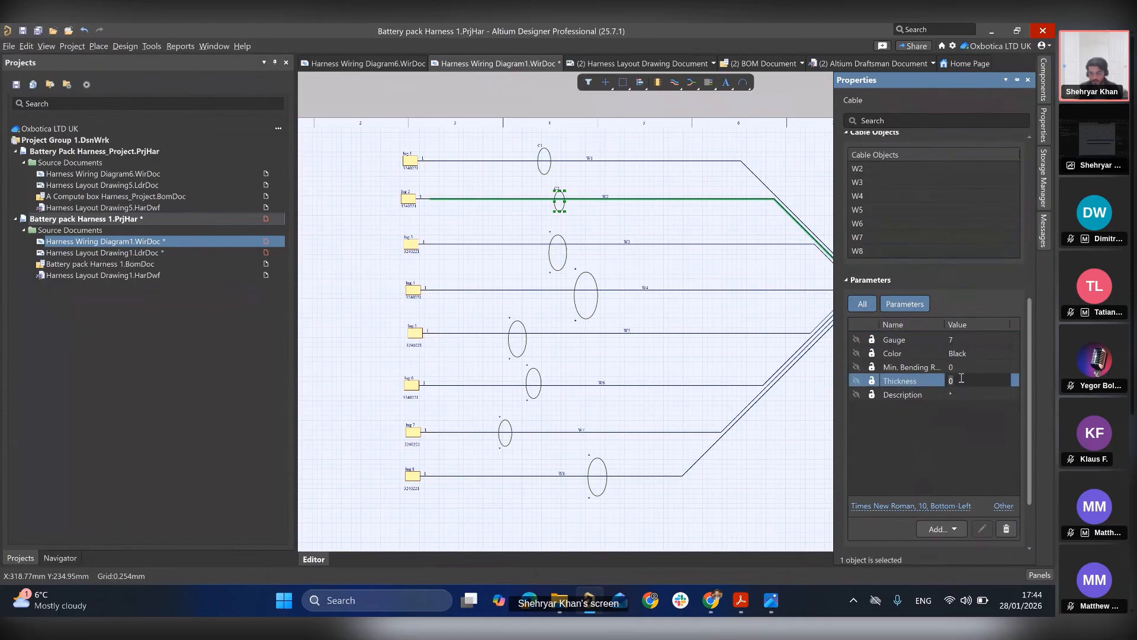
{"action": "type", "text": "1MM"}
{"action": "key", "text": "BackSpace"}
{"action": "key", "text": "BackSpace"}
{"action": "type", "text": "3.66"}
- Set the gauge of the cable around wire W3 to 7 and its thickness to 3.66
{"action": "left_click", "coordinate": [560, 241]}
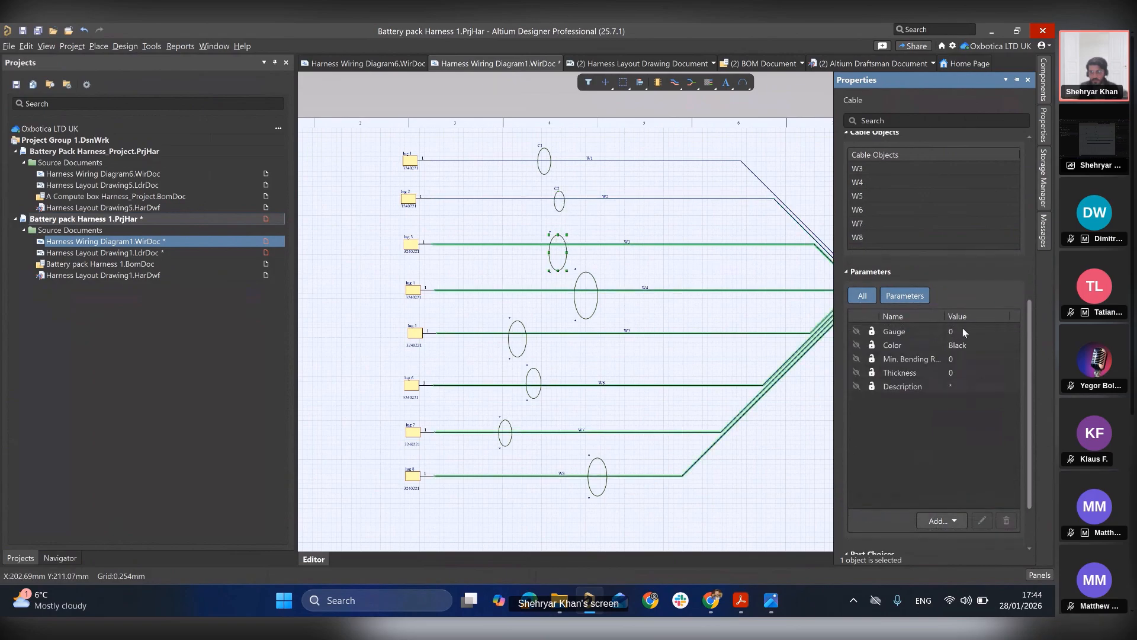
{"action": "left_click", "coordinate": [962, 329]}
{"action": "type", "text": "1"}
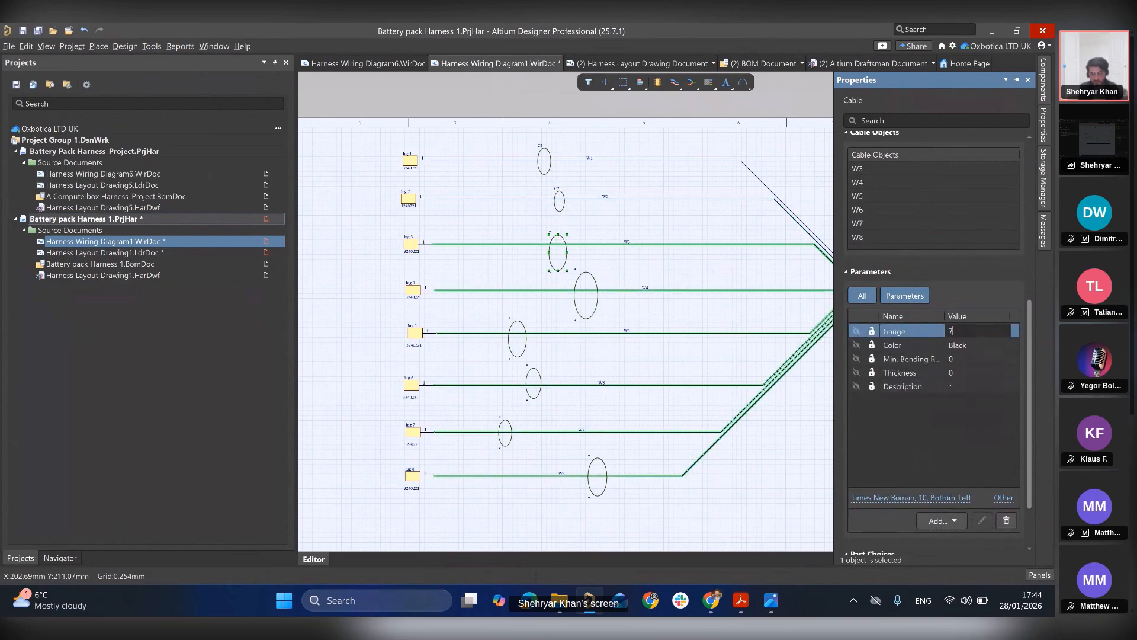
{"action": "left_click", "coordinate": [979, 371]}
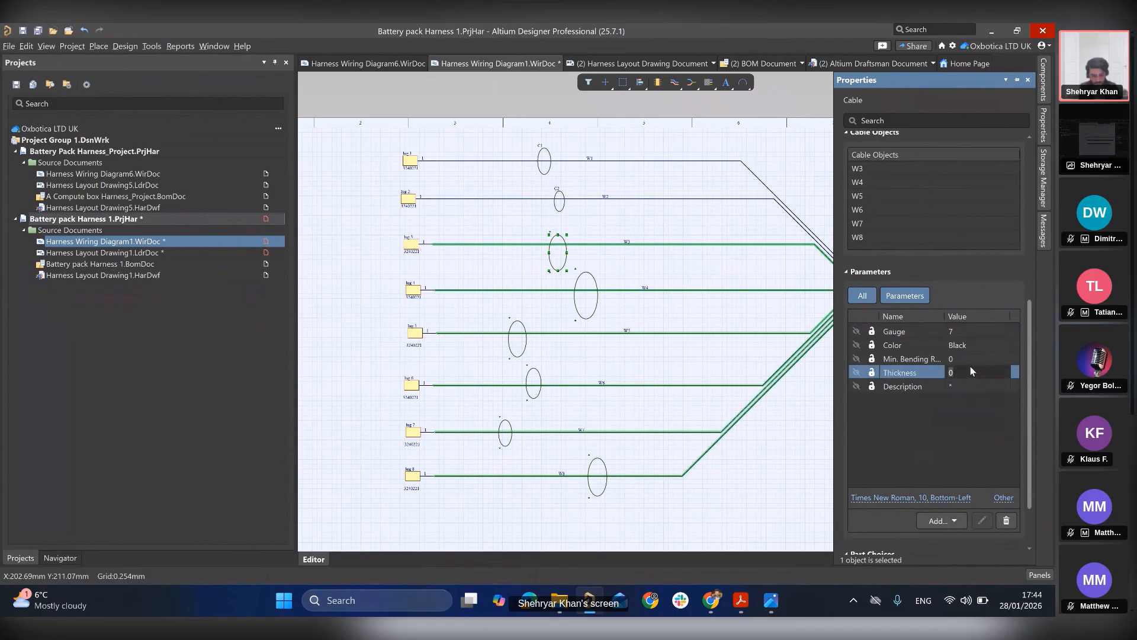
{"action": "type", "text": "3.66"}
- Set the gauge of the cable around wire W4 to 7 and its thickness to 3.66
{"action": "left_click", "coordinate": [595, 283]}
{"action": "left_click", "coordinate": [961, 332]}
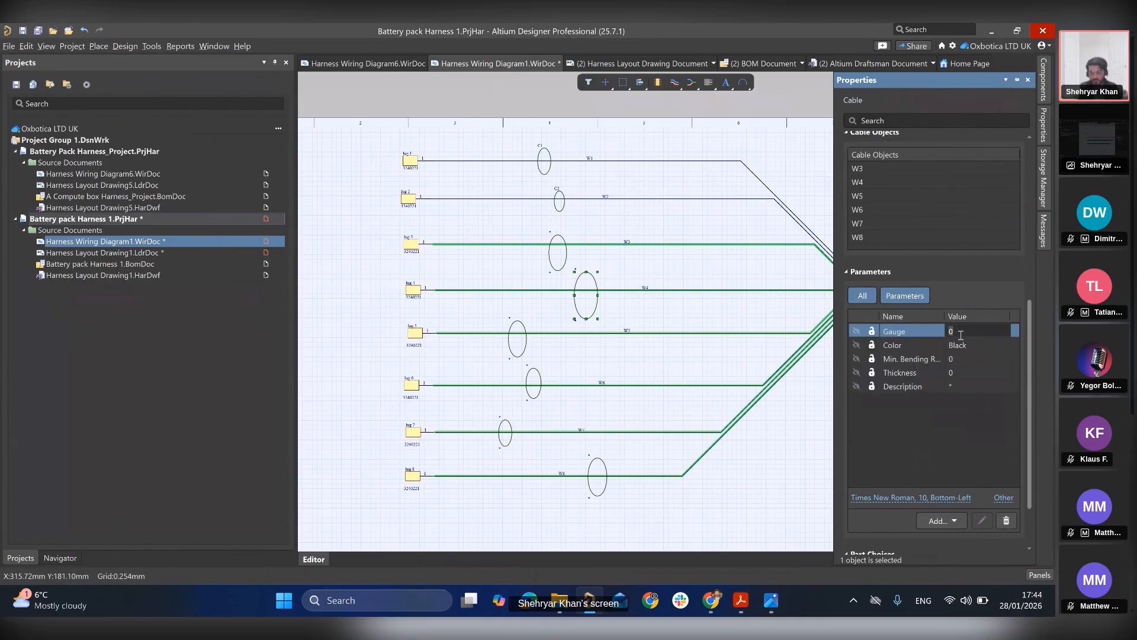
{"action": "left_click", "coordinate": [970, 365]}
{"action": "left_click", "coordinate": [963, 372]}
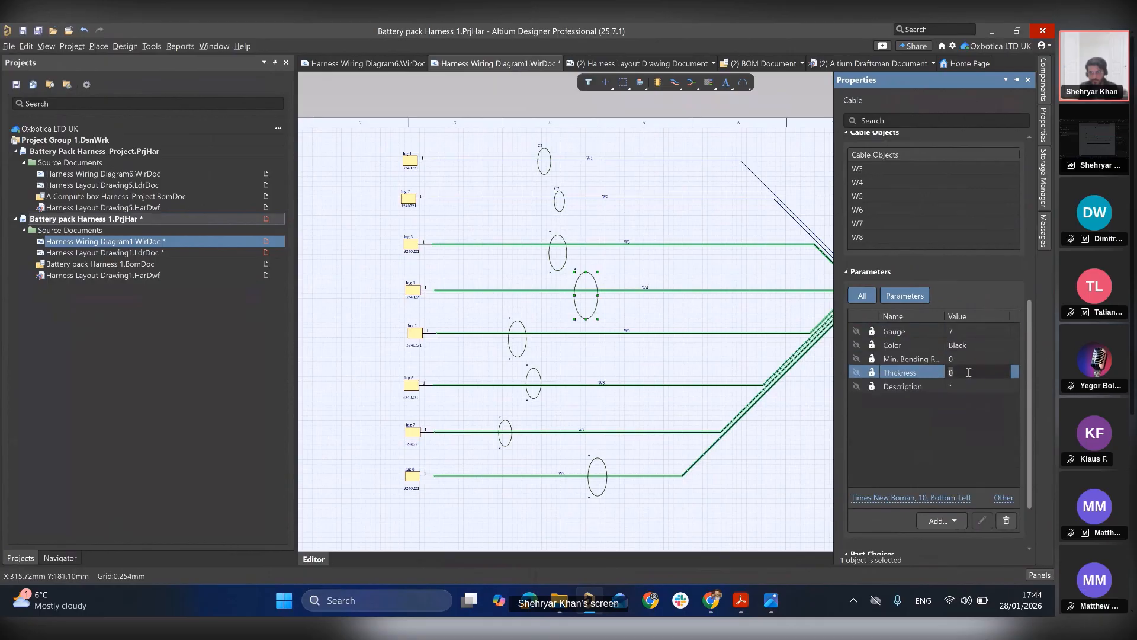
{"action": "type", "text": "3.66"}
- Set the gauge of the cable around wire W5 to 7 and its thickness to 3.66
{"action": "left_click", "coordinate": [522, 350]}
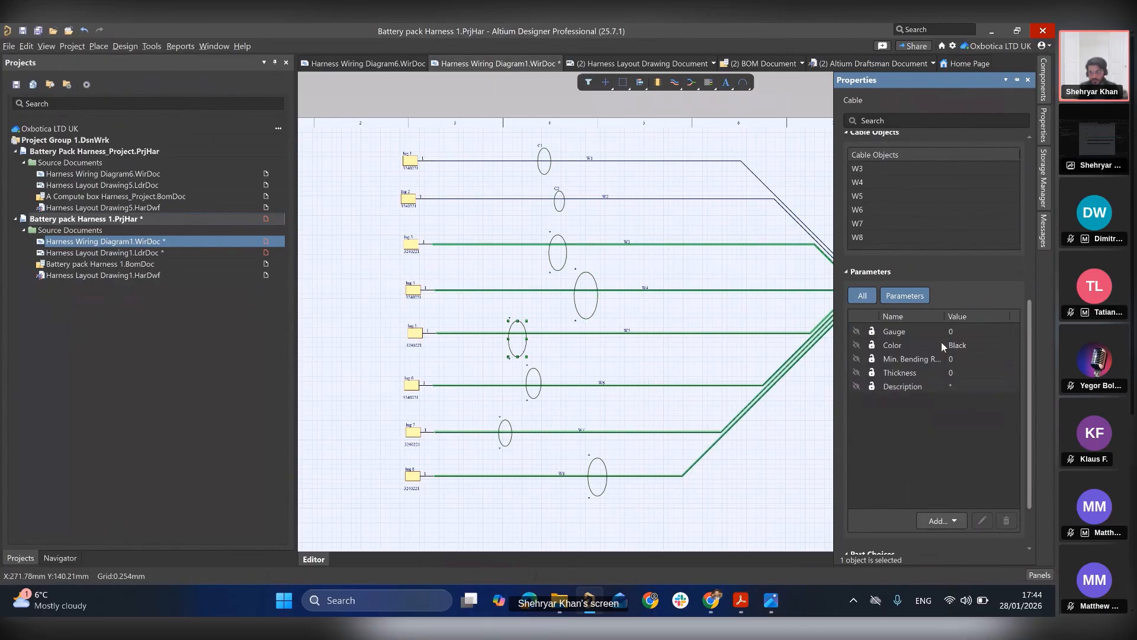
{"action": "double_click", "coordinate": [962, 332]}
{"action": "type", "text": "7"}
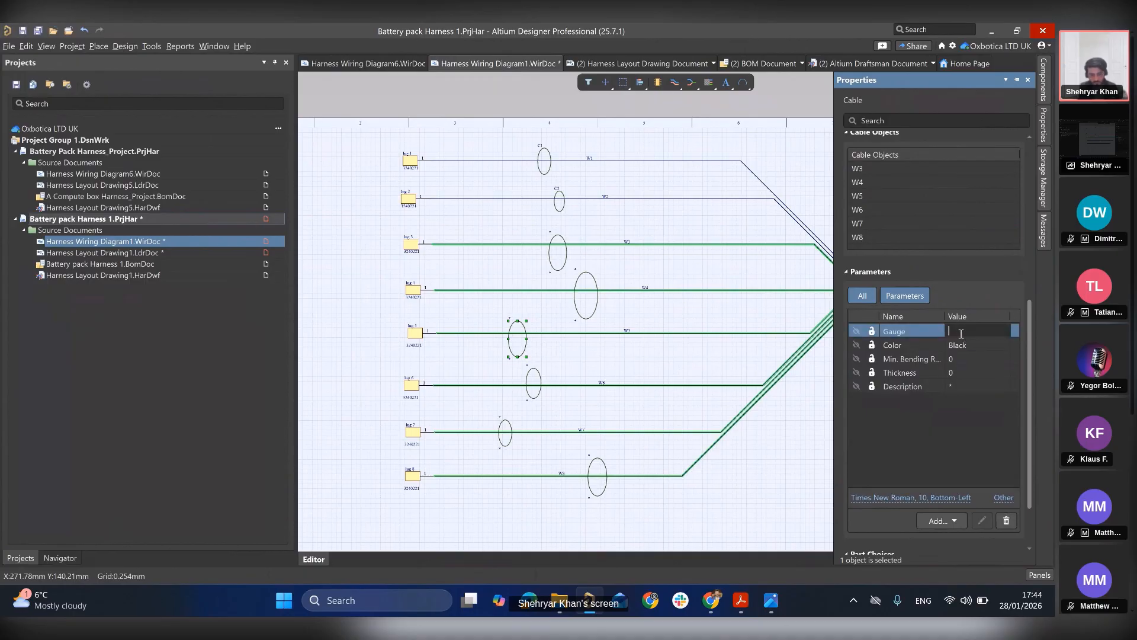
{"action": "double_click", "coordinate": [966, 370]}
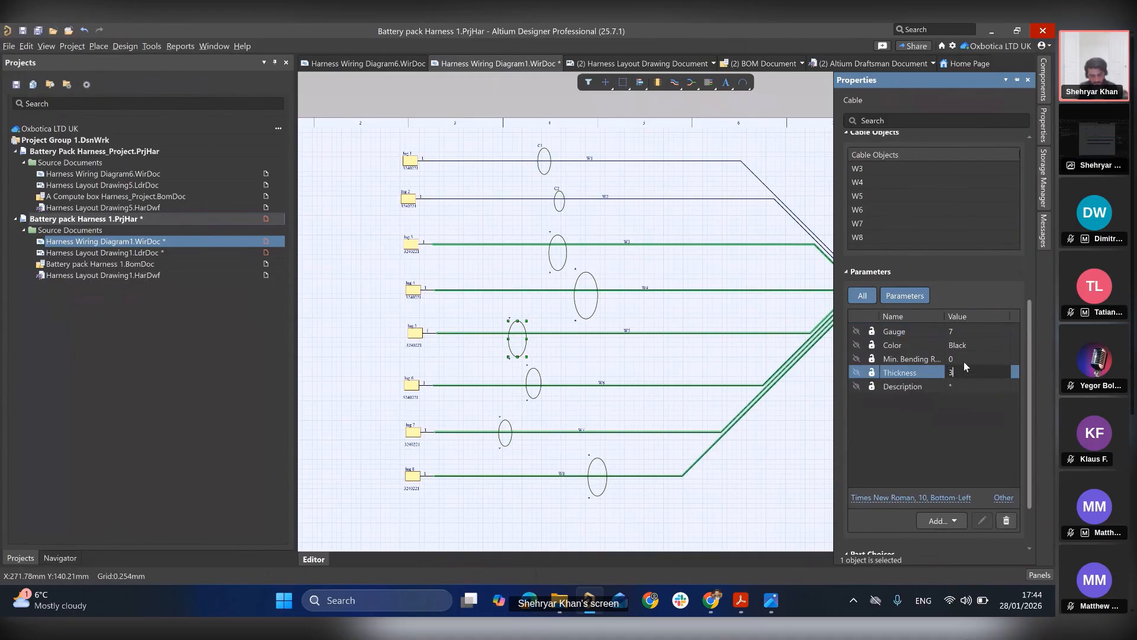
{"action": "type", "text": "3.66"}
- Set the gauge of the cable around wire W6 to 7 and its thickness to 3.66
{"action": "left_click", "coordinate": [533, 373]}
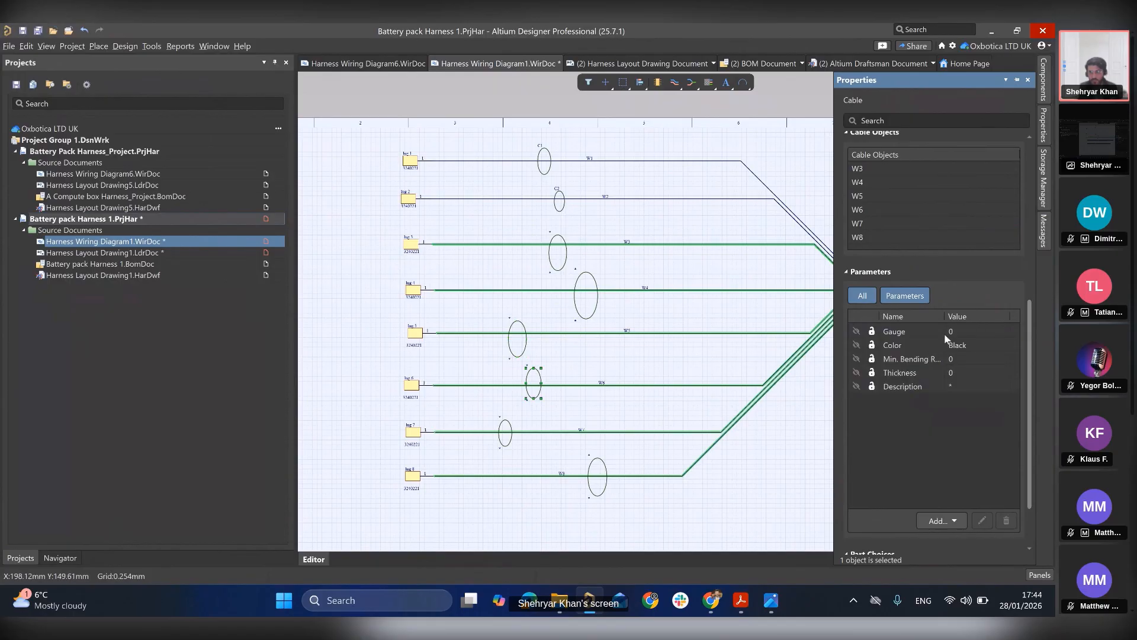
{"action": "double_click", "coordinate": [958, 332]}
{"action": "type", "text": "7"}
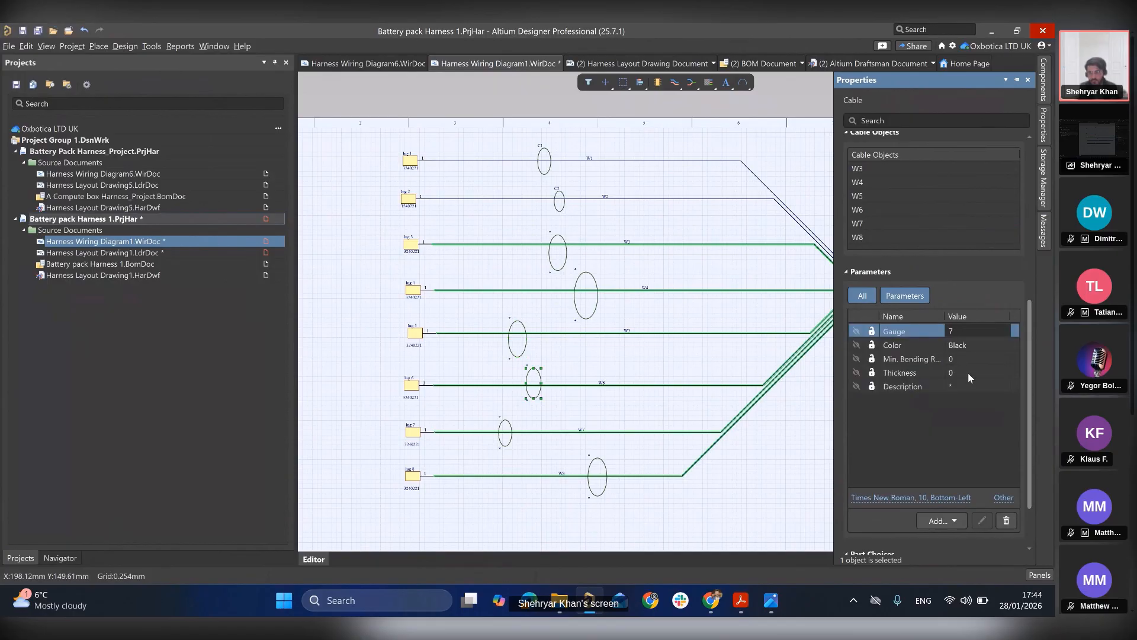
{"action": "double_click", "coordinate": [968, 372]}
{"action": "type", "text": "3."}
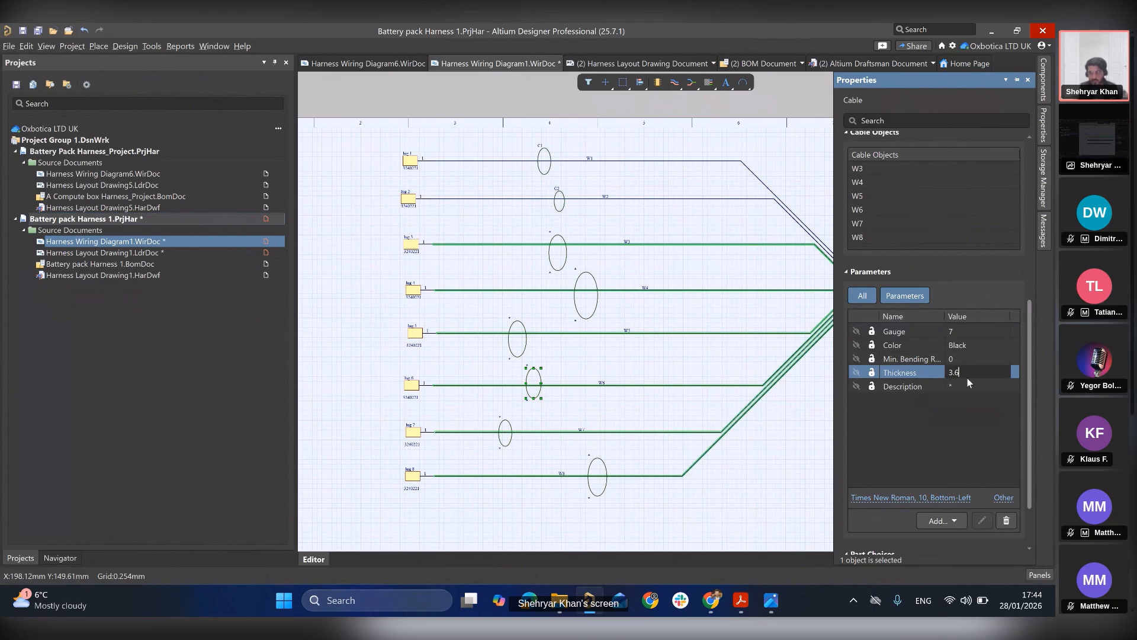
{"action": "type", "text": "66"}
{"action": "key", "text": "Return"}
- Set the gauge of the cable around wire W7 to 7 and its thickness to 3.66
{"action": "left_click", "coordinate": [504, 431]}
{"action": "double_click", "coordinate": [964, 332]}
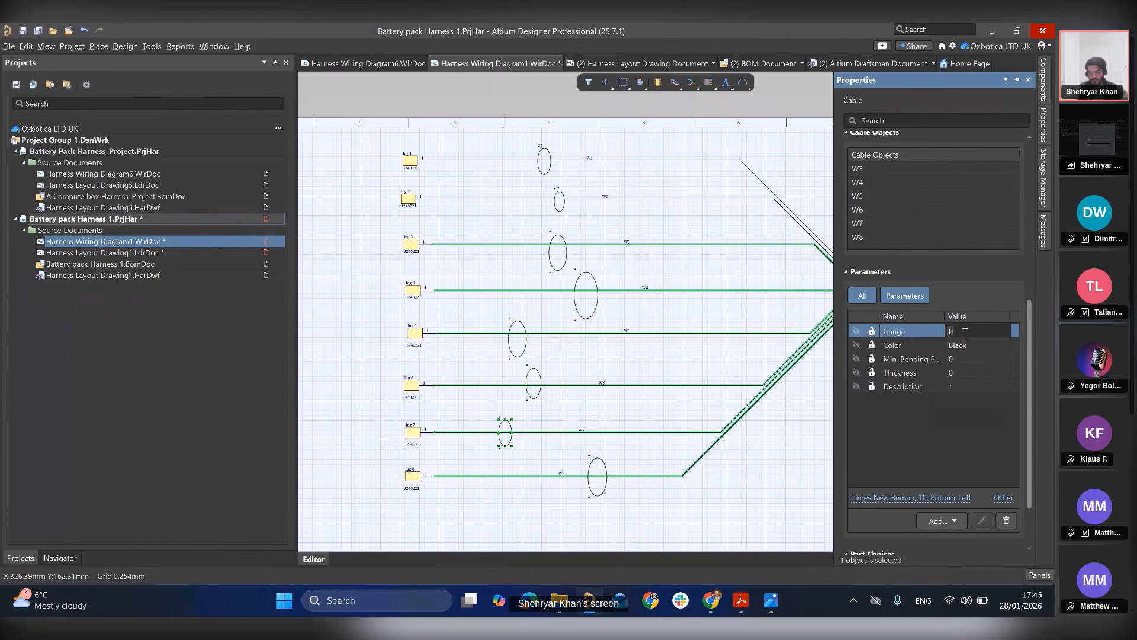
{"action": "type", "text": "7"}
{"action": "double_click", "coordinate": [966, 372]}
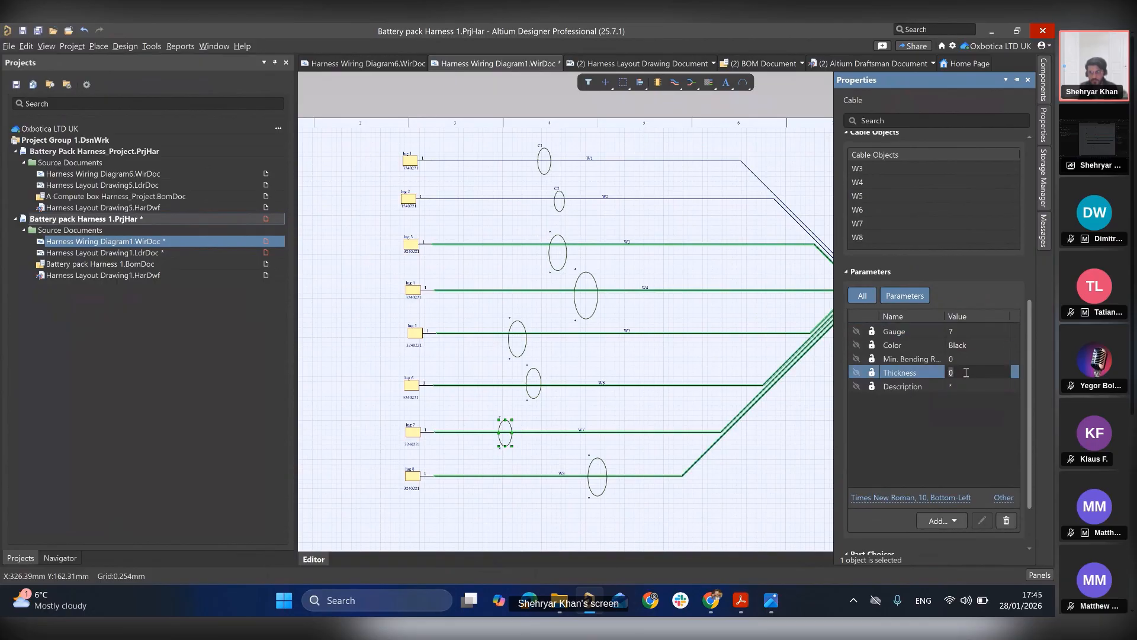
{"action": "type", "text": "3.66"}
- Set the gauge of the cable around wire W8 to 7 and its thickness to 3.66
{"action": "left_click", "coordinate": [605, 472]}
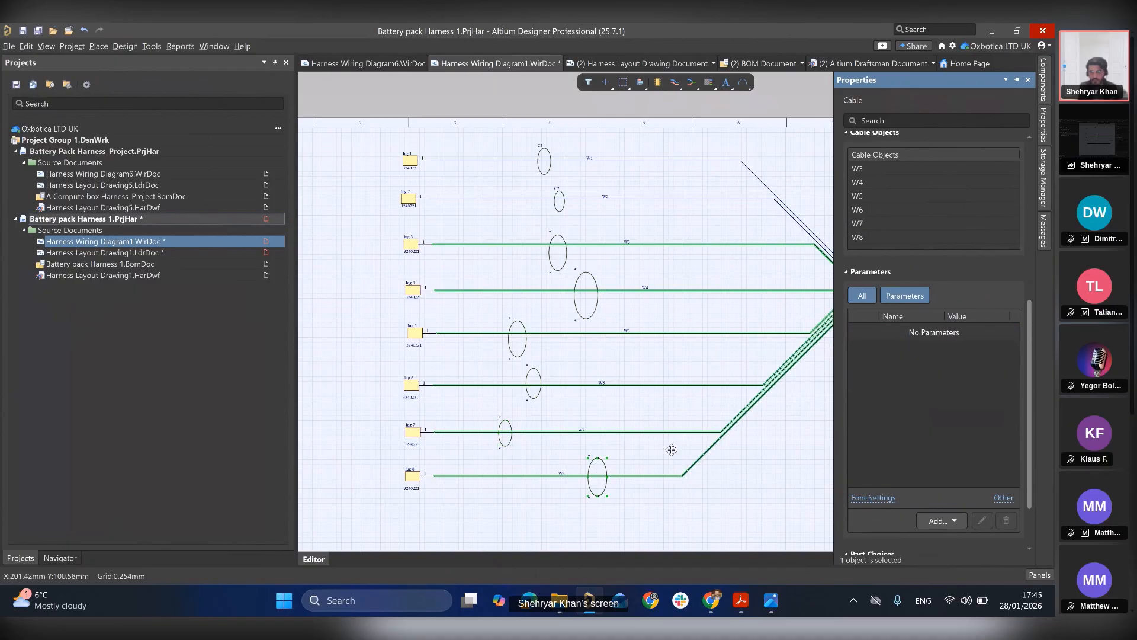
{"action": "left_click", "coordinate": [966, 329]}
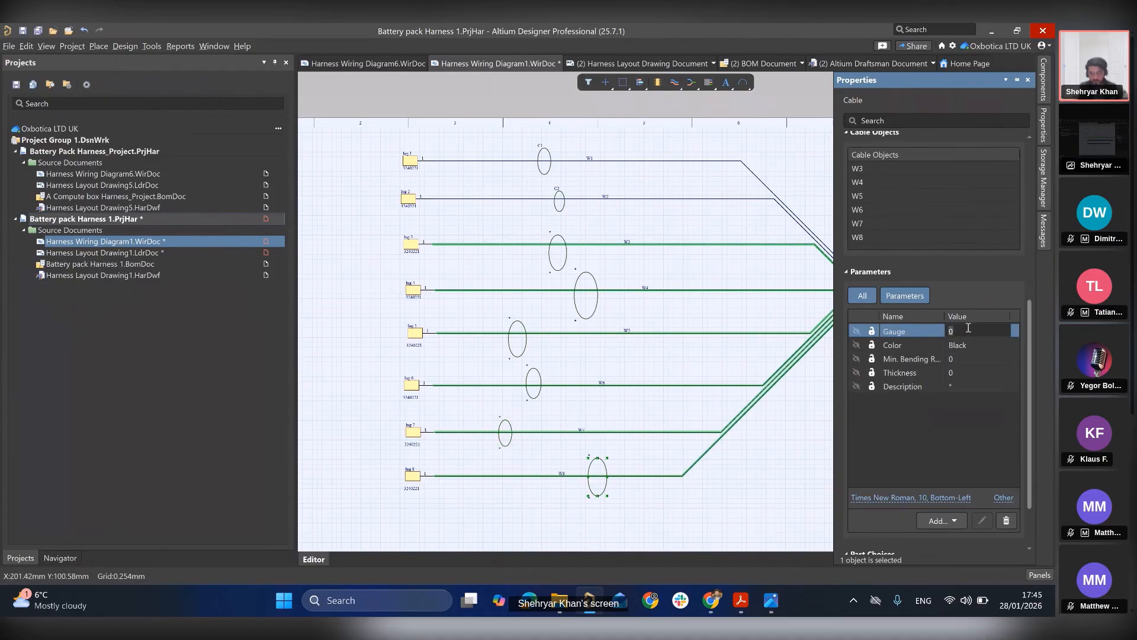
{"action": "type", "text": "7"}
{"action": "left_click", "coordinate": [958, 372]}
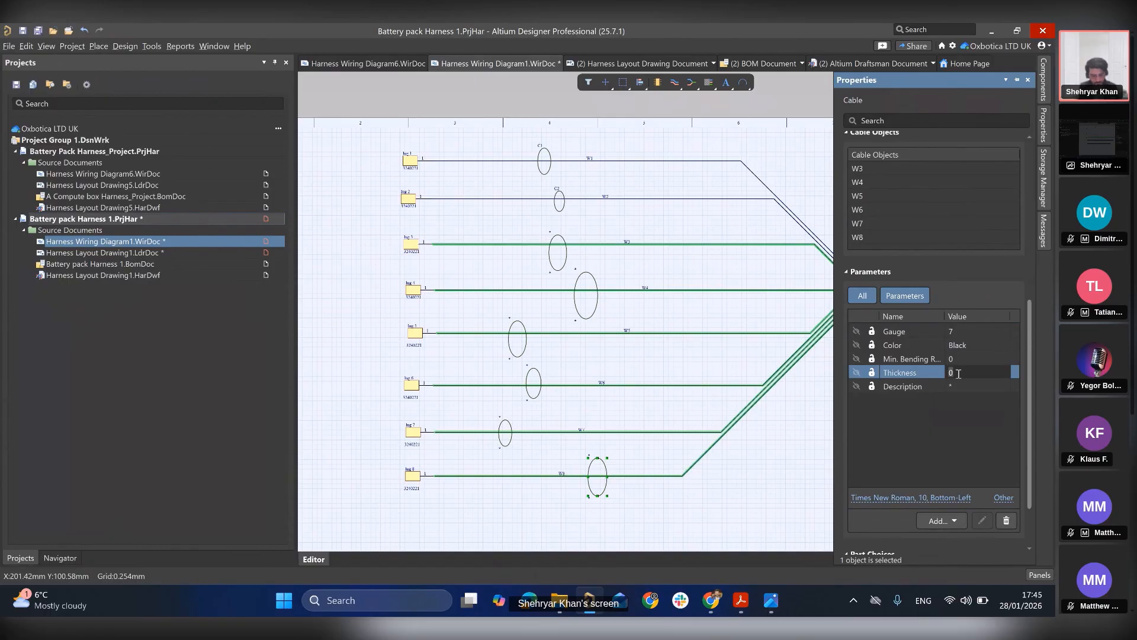
{"action": "type", "text": "3.66"}
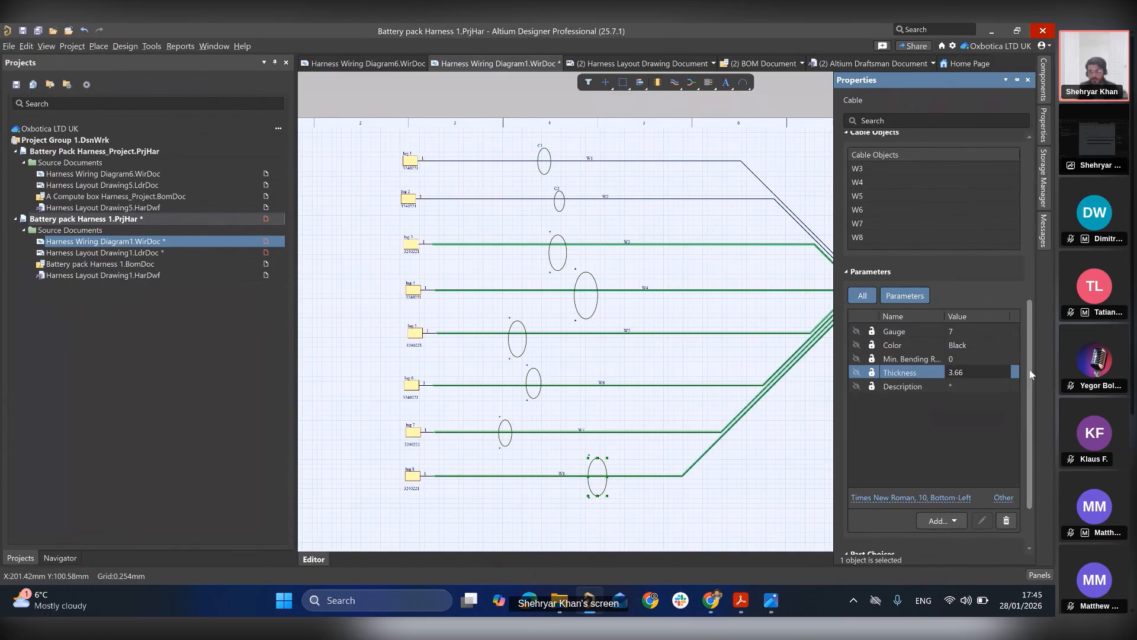
- Set the designator of the cable around wire W8 to C8 and hide its comment
{"action": "scroll", "coordinate": [965, 194], "scroll_direction": "up", "scroll_amount": 5}
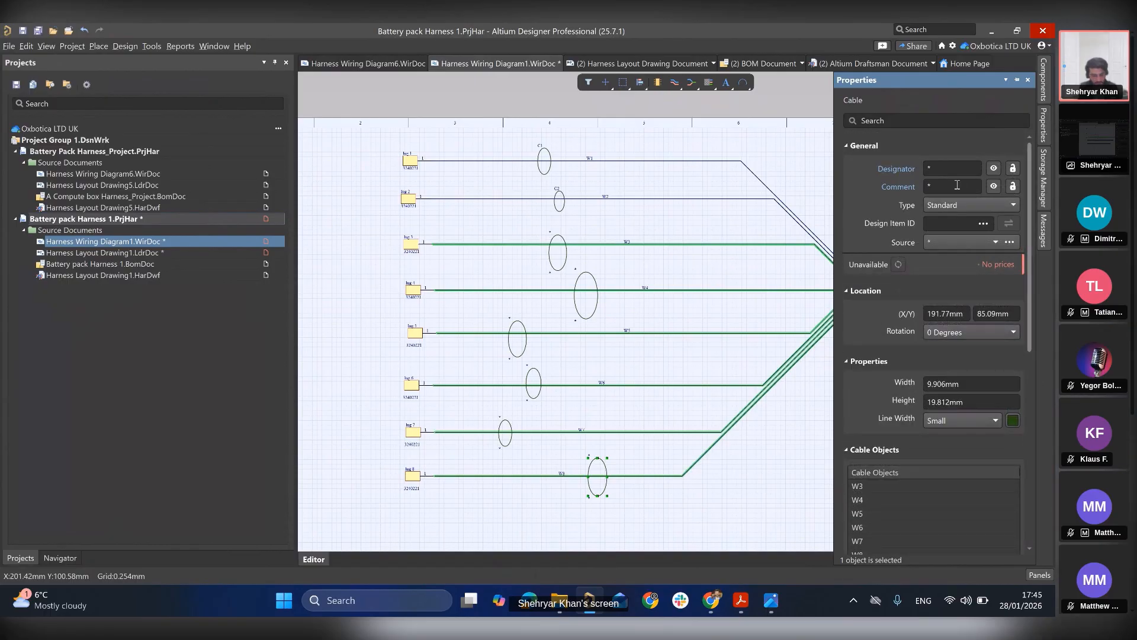
{"action": "type", "text": "C8"}
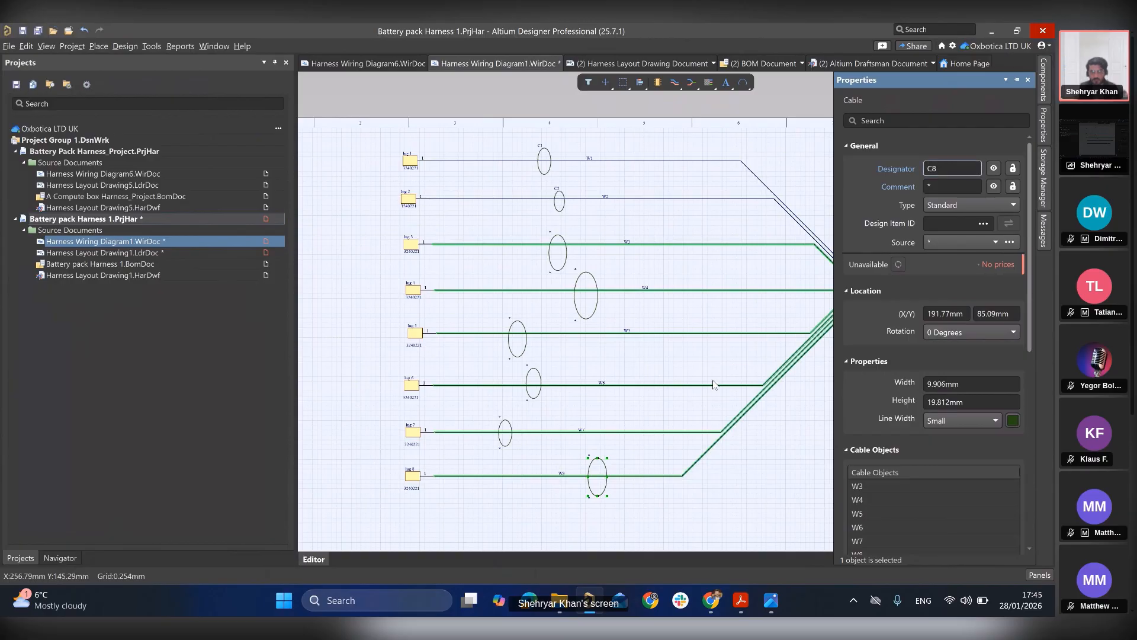
{"action": "left_click", "coordinate": [989, 187]}
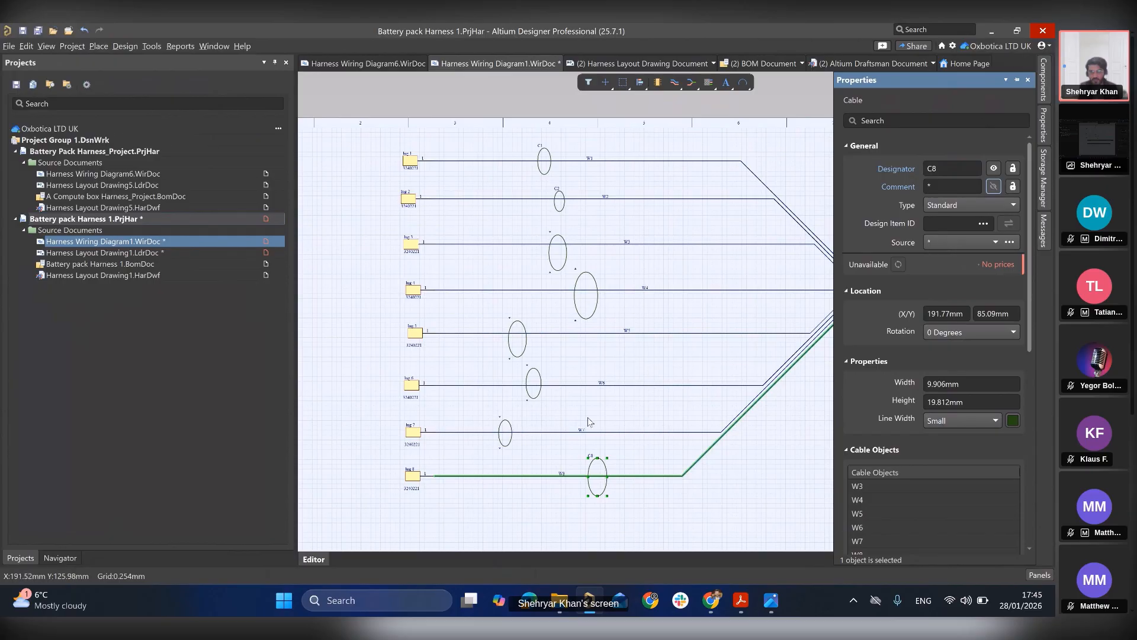
- Set the designator of the cable around wire W7 to C7 and hide its comment
{"action": "left_click", "coordinate": [511, 431]}
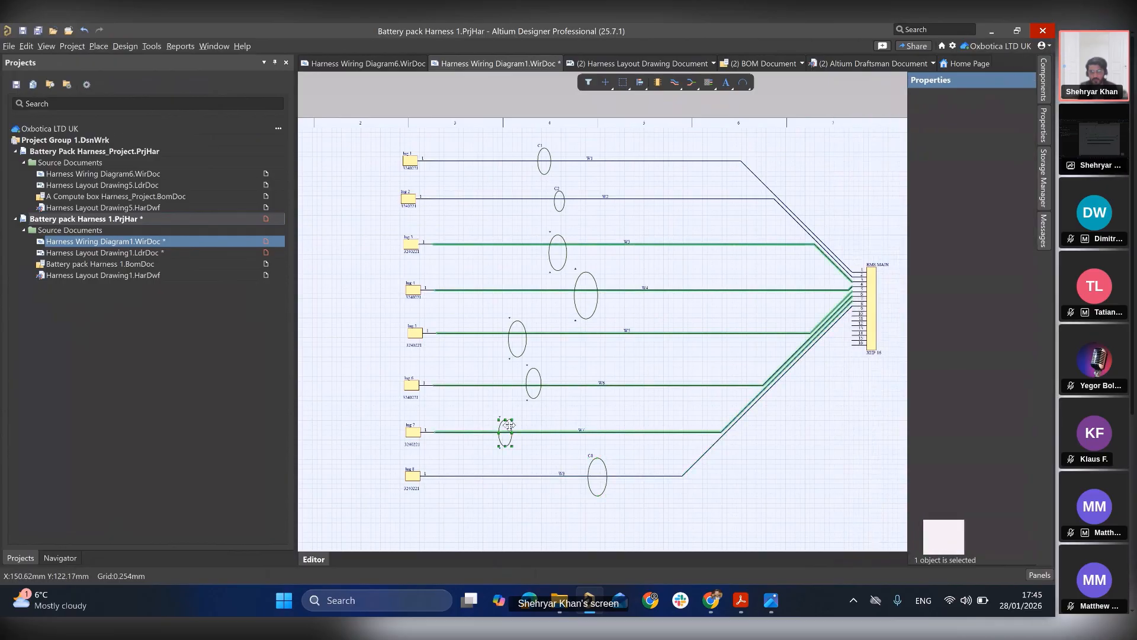
{"action": "left_click", "coordinate": [947, 170]}
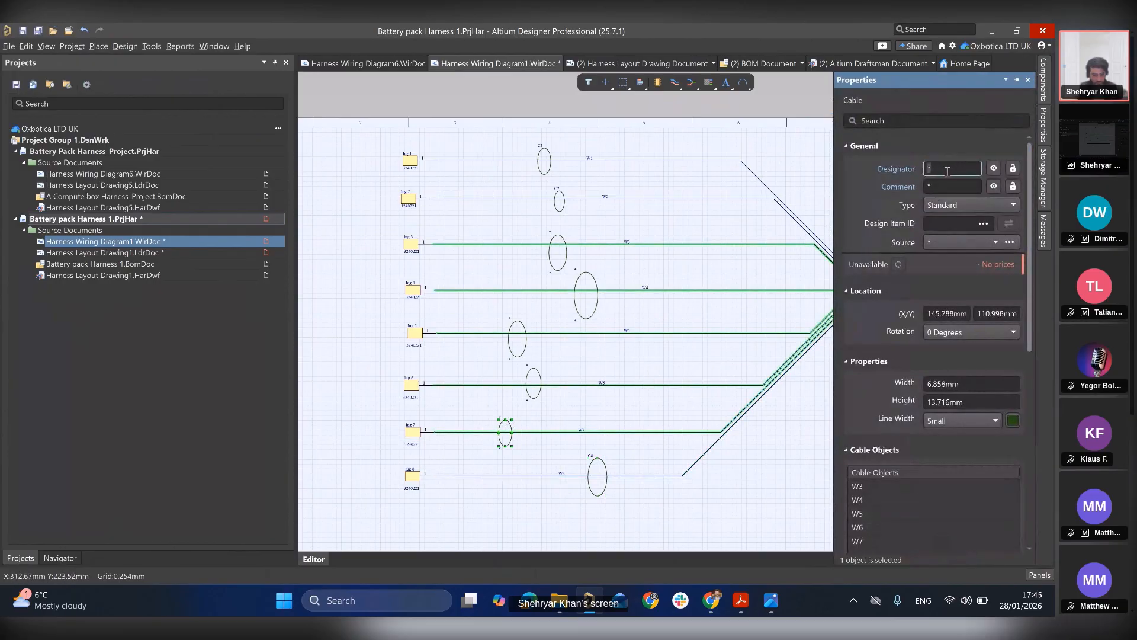
{"action": "type", "text": "CDF"}
{"action": "key", "text": "BackSpace"}
{"action": "key", "text": "BackSpace"}
{"action": "type", "text": "7"}
{"action": "left_click", "coordinate": [995, 187]}
- Set the designator of the cable around wire W6 to C6 and hide its comment
{"action": "left_click", "coordinate": [538, 376]}
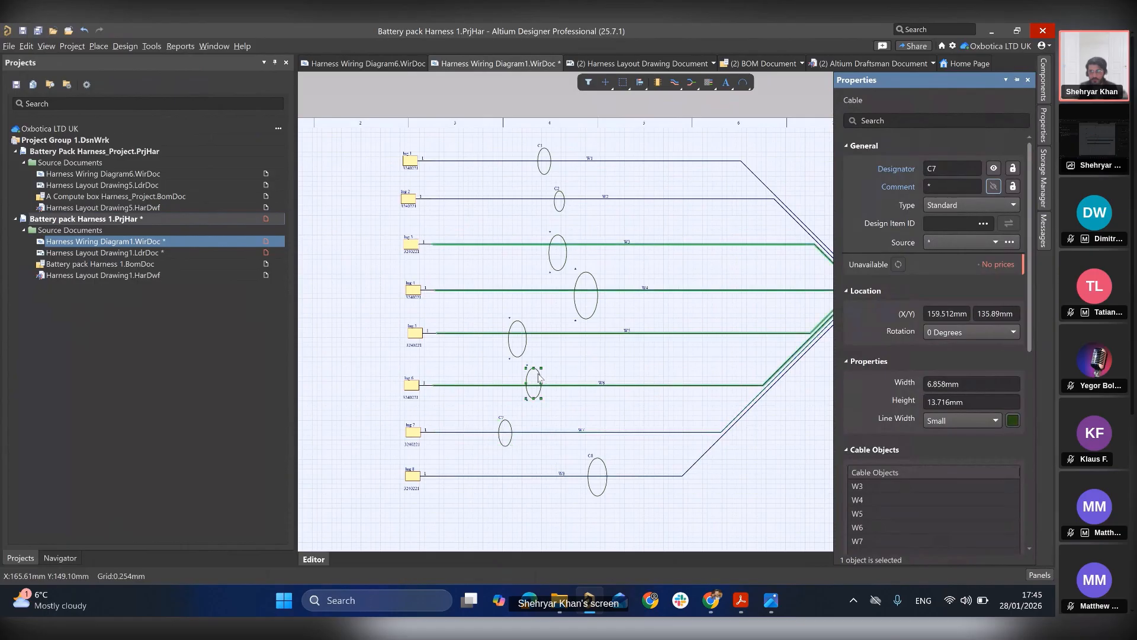
{"action": "left_click", "coordinate": [961, 173]}
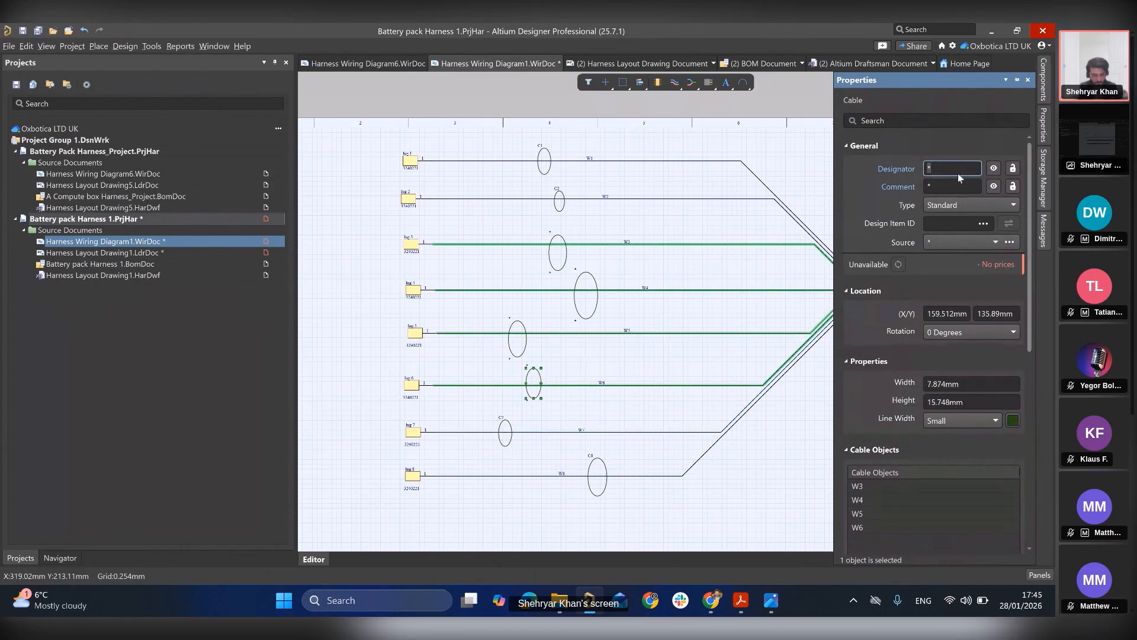
{"action": "type", "text": "C6"}
{"action": "left_click", "coordinate": [995, 186]}
- Set the designator of the cable around wire W5 to C5 and hide its comment
{"action": "left_click", "coordinate": [522, 326]}
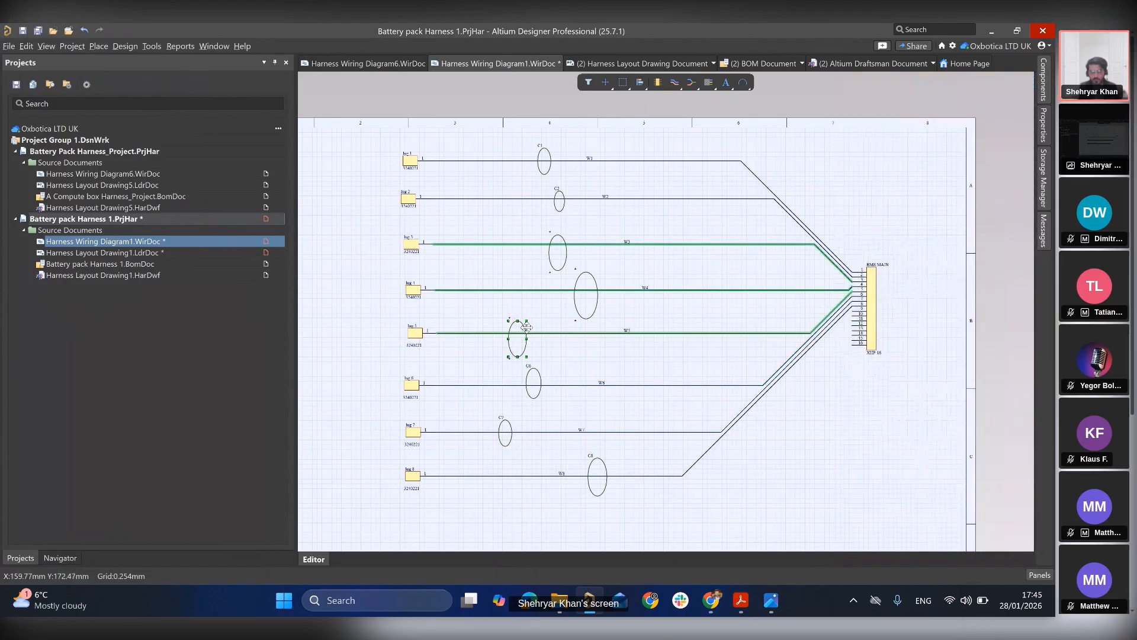
{"action": "double_click", "coordinate": [522, 326]}
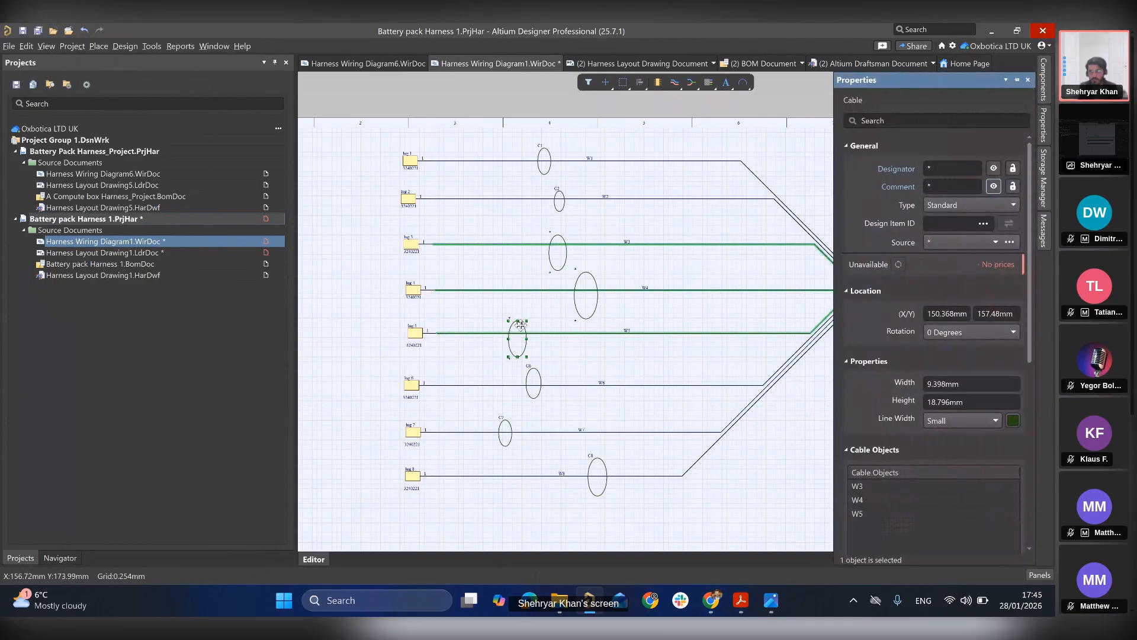
{"action": "left_click", "coordinate": [946, 168]}
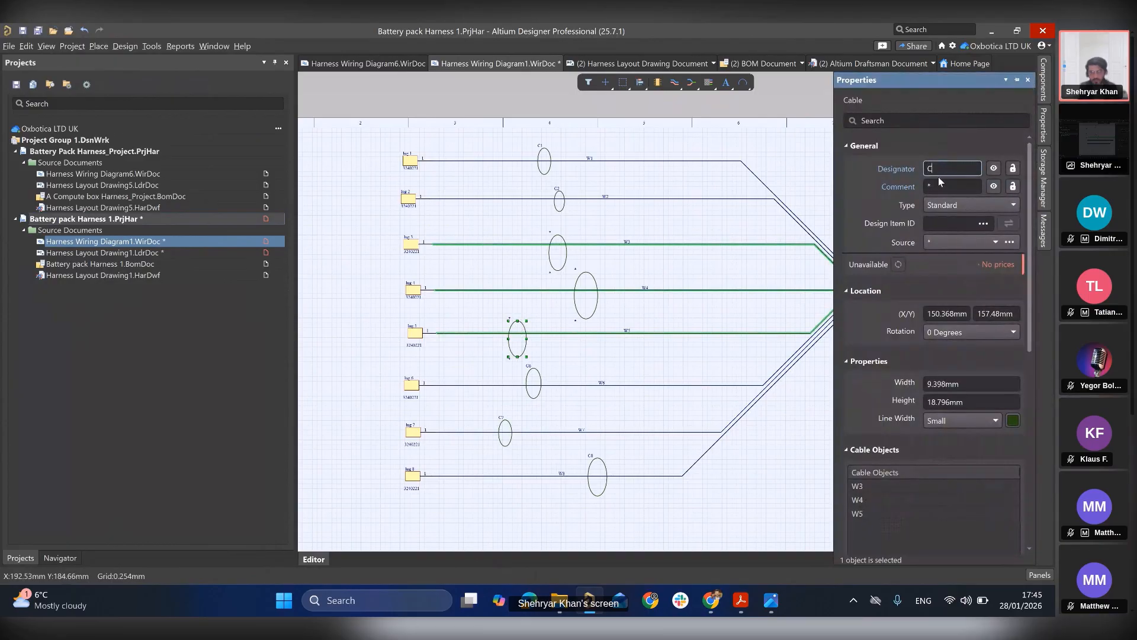
{"action": "left_click", "coordinate": [993, 187]}
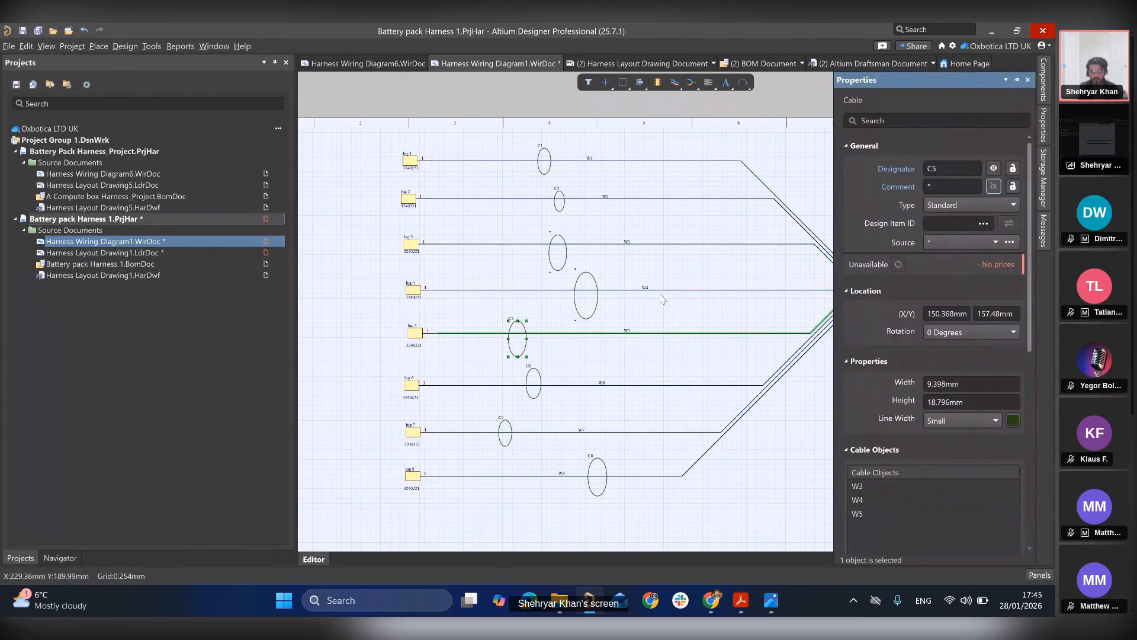
- Set the designator of the cable around wire W4 to C4 and hide its comment
{"action": "double_click", "coordinate": [593, 277]}
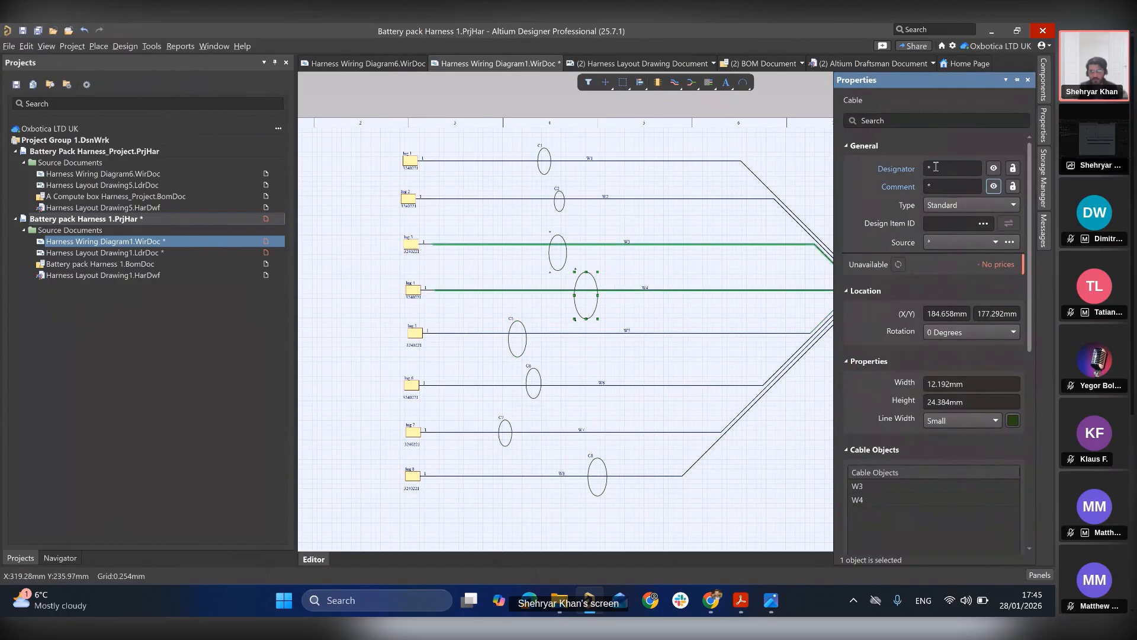
{"action": "left_click", "coordinate": [937, 170]}
{"action": "key", "text": "BackSpace"}
{"action": "type", "text": "C"}
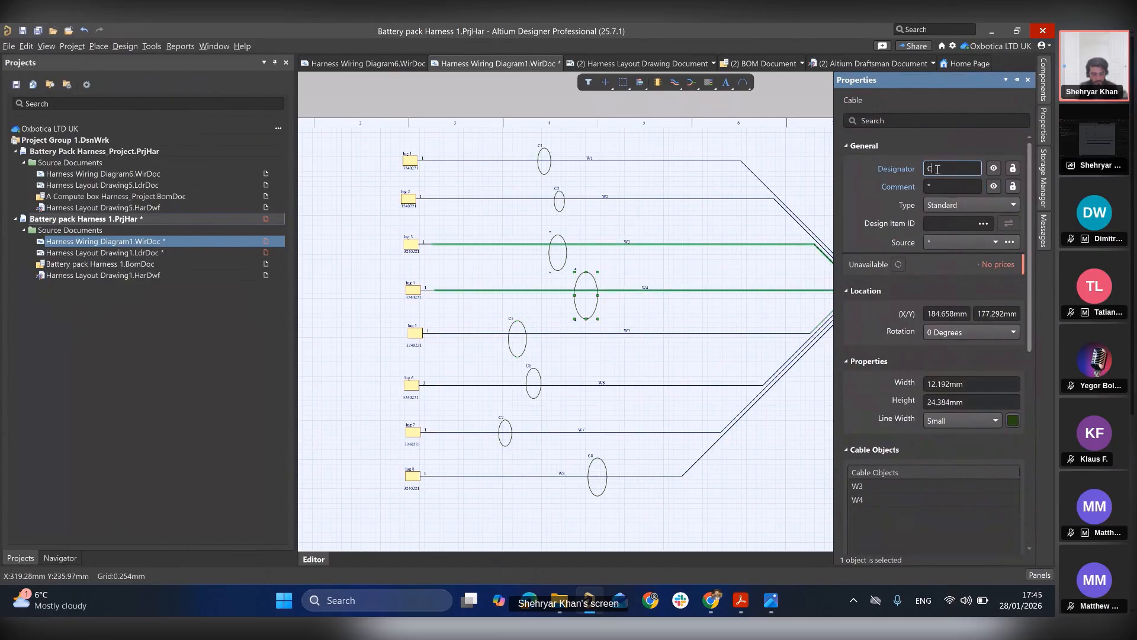
{"action": "type", "text": "4"}
{"action": "left_click", "coordinate": [994, 186]}
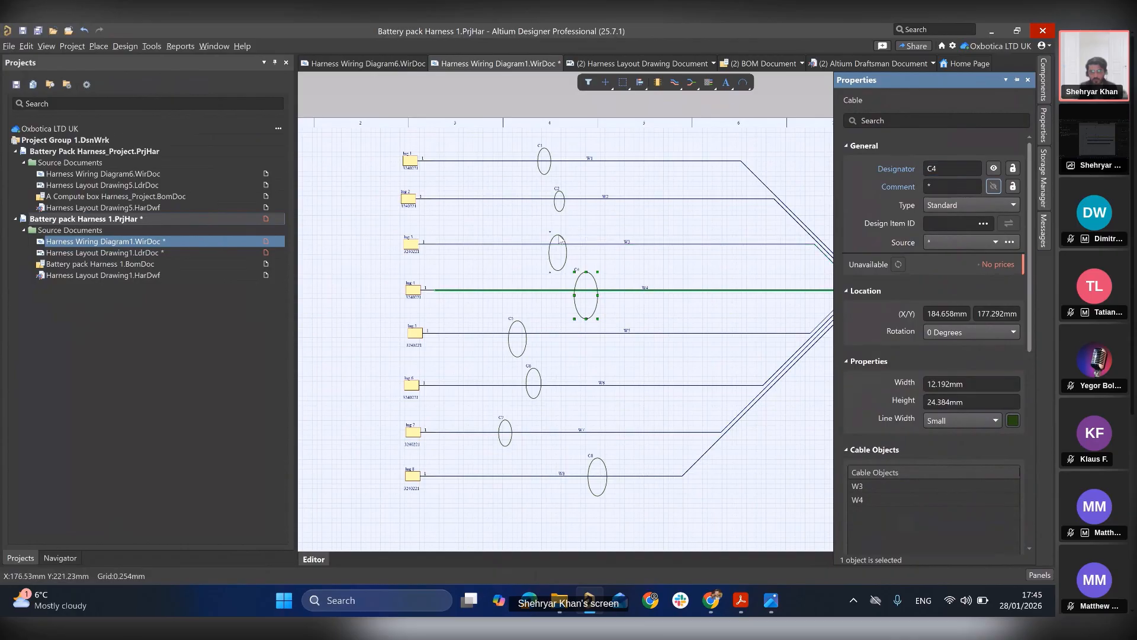
- Set the designator of the cable around wire W3 to C3 and hide its comment
{"action": "left_click", "coordinate": [559, 239]}
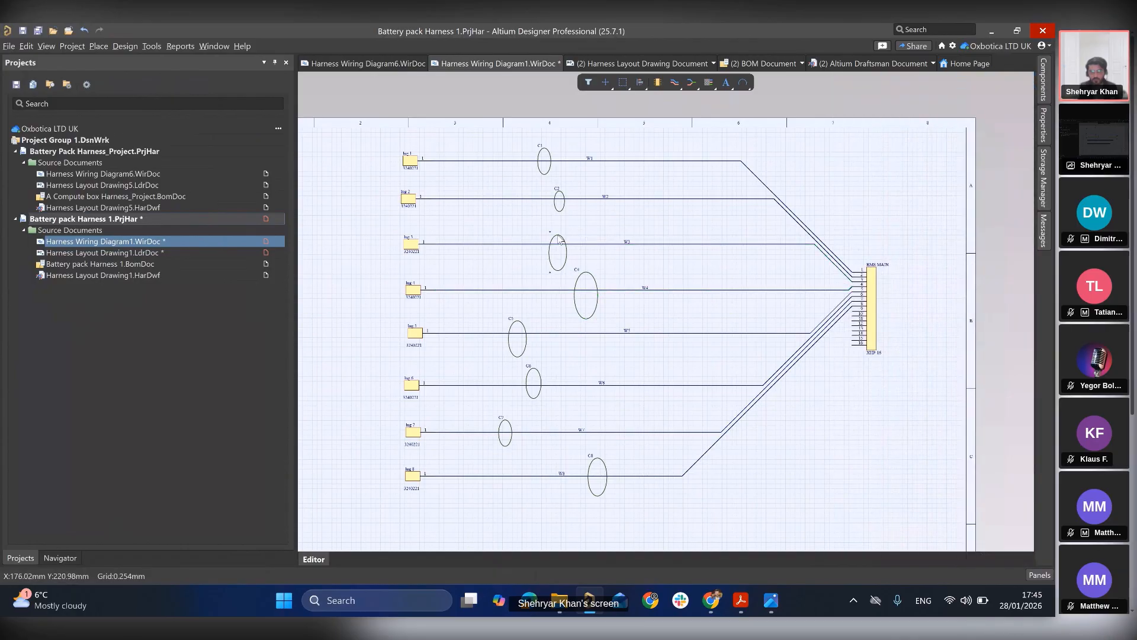
{"action": "left_click", "coordinate": [567, 257]}
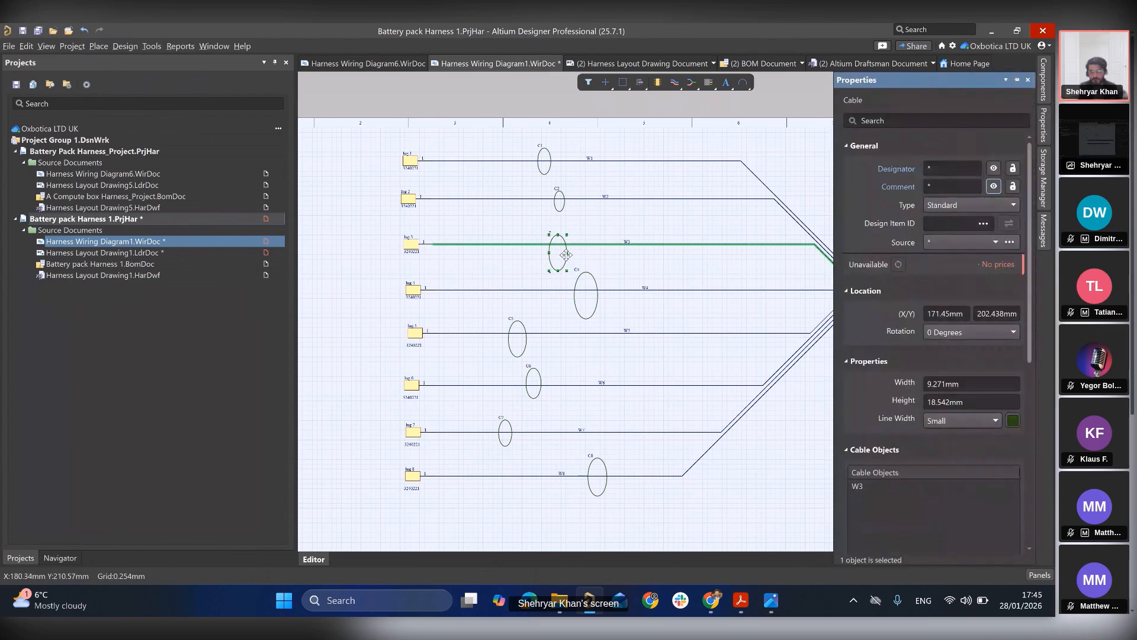
{"action": "left_click", "coordinate": [934, 171]}
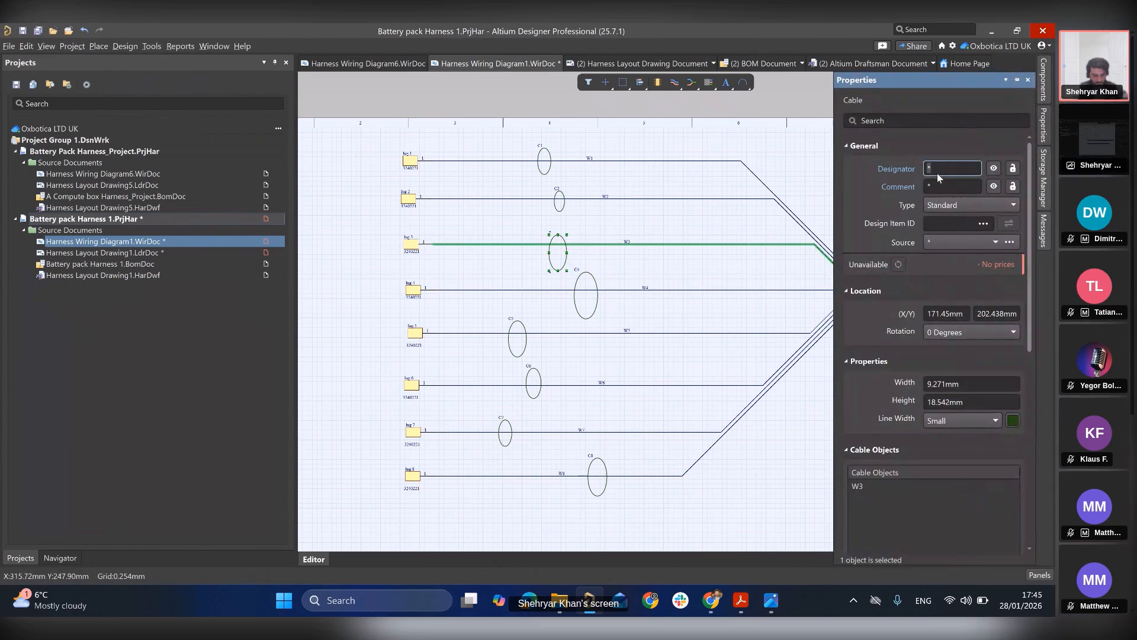
{"action": "type", "text": "C3"}
{"action": "left_click", "coordinate": [994, 186]}
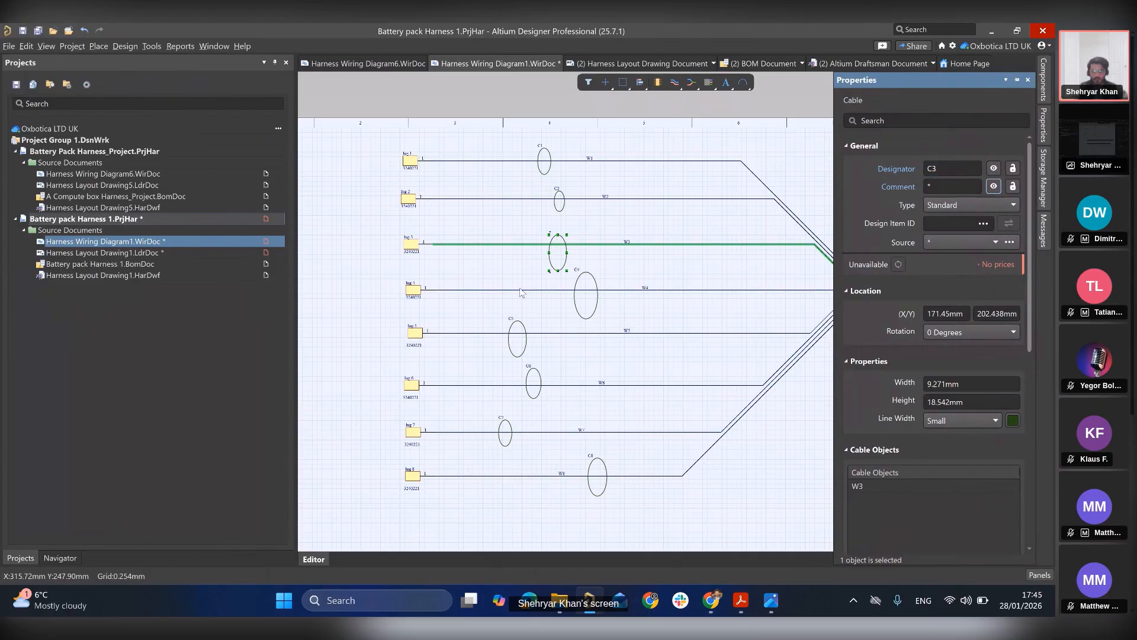
{"action": "left_click", "coordinate": [681, 322]}
- Validate the harness project Battery pack Harness 1.PrjHar
{"action": "scroll", "coordinate": [681, 323], "scroll_direction": "down", "scroll_amount": 1, "text": "ctrl"}
{"action": "scroll", "coordinate": [680, 323], "scroll_direction": "down", "scroll_amount": 1, "text": "ctrl"}
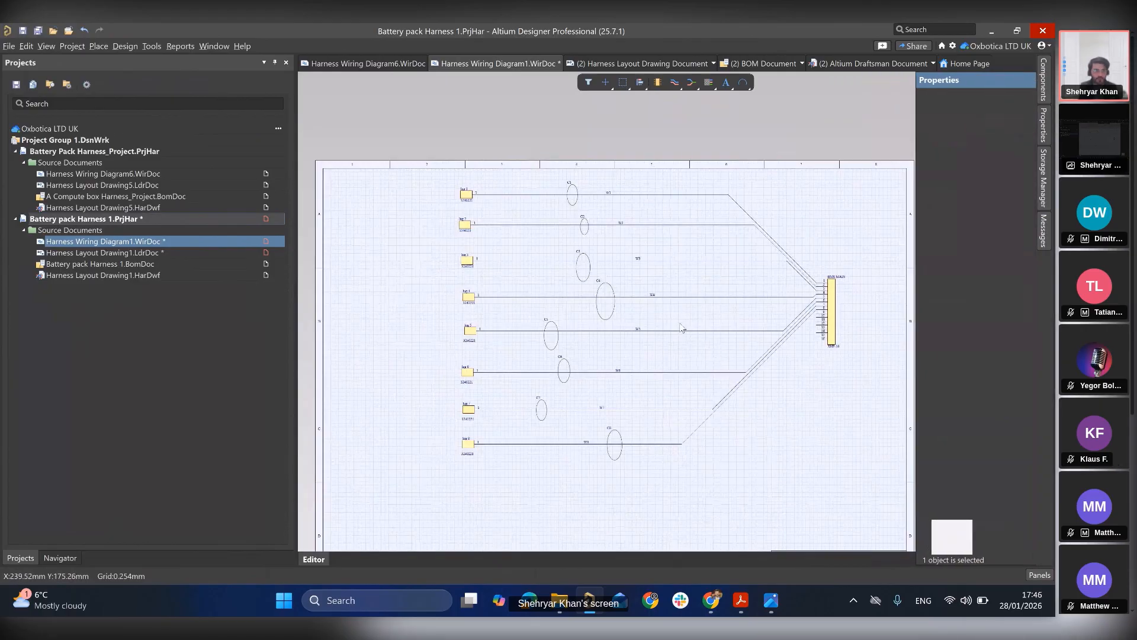
{"action": "left_click", "coordinate": [47, 46]}
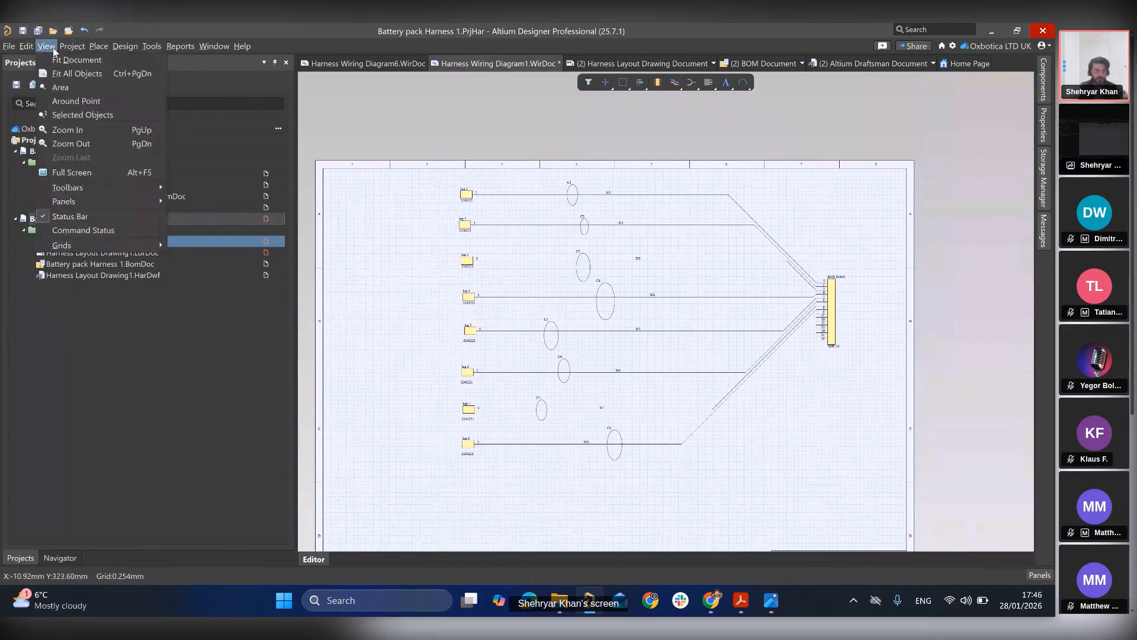
{"action": "mouse_move", "coordinate": [73, 49]}
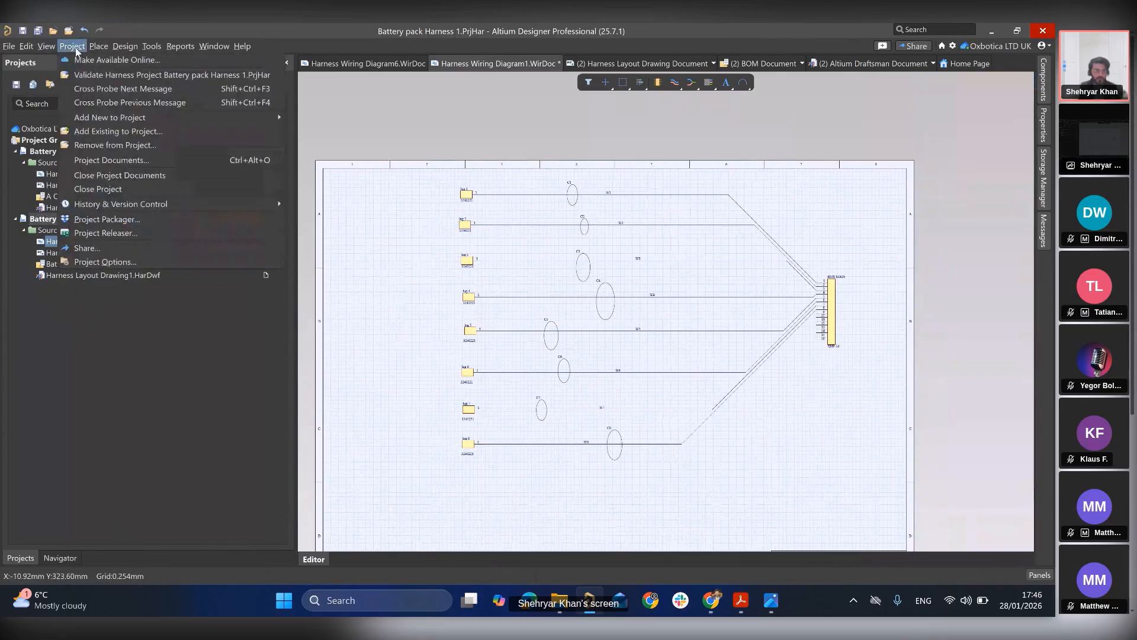
{"action": "left_click", "coordinate": [87, 77]}
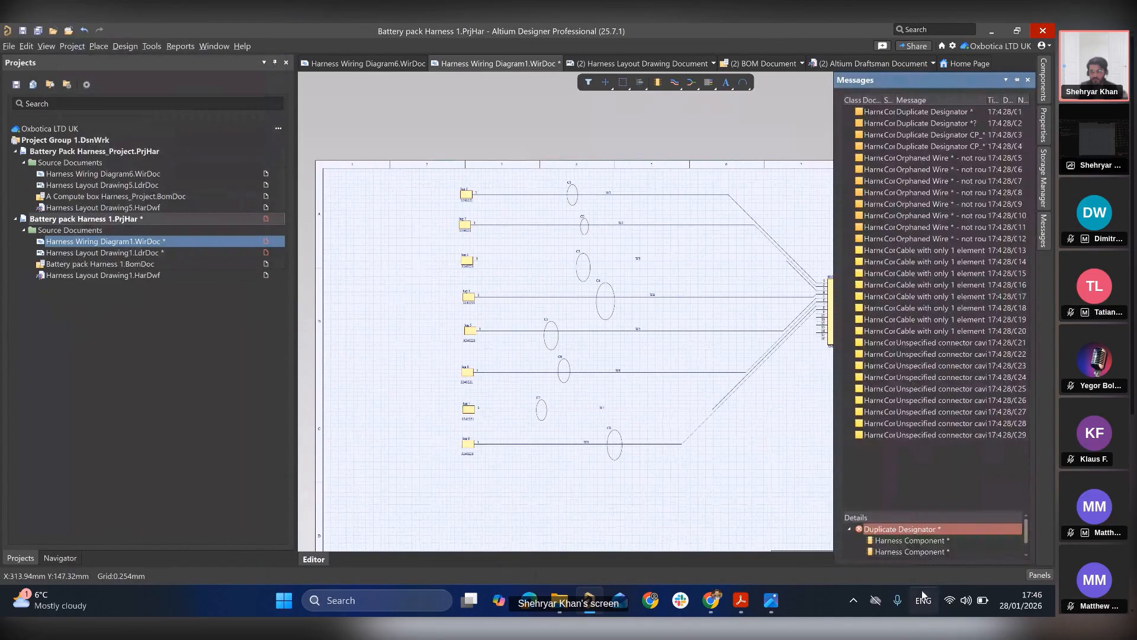
- Jump from the duplicate designator error to its first harness component and examine it in the layout drawing
{"action": "double_click", "coordinate": [915, 541]}
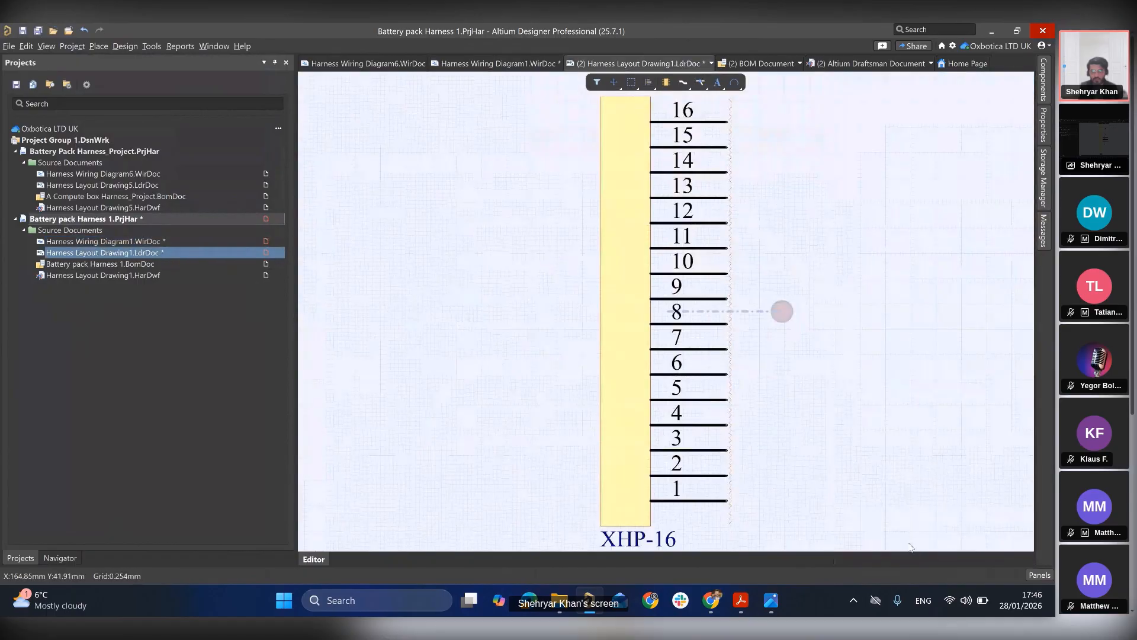
{"action": "scroll", "coordinate": [663, 276], "scroll_direction": "down", "scroll_amount": 6, "text": "ctrl"}
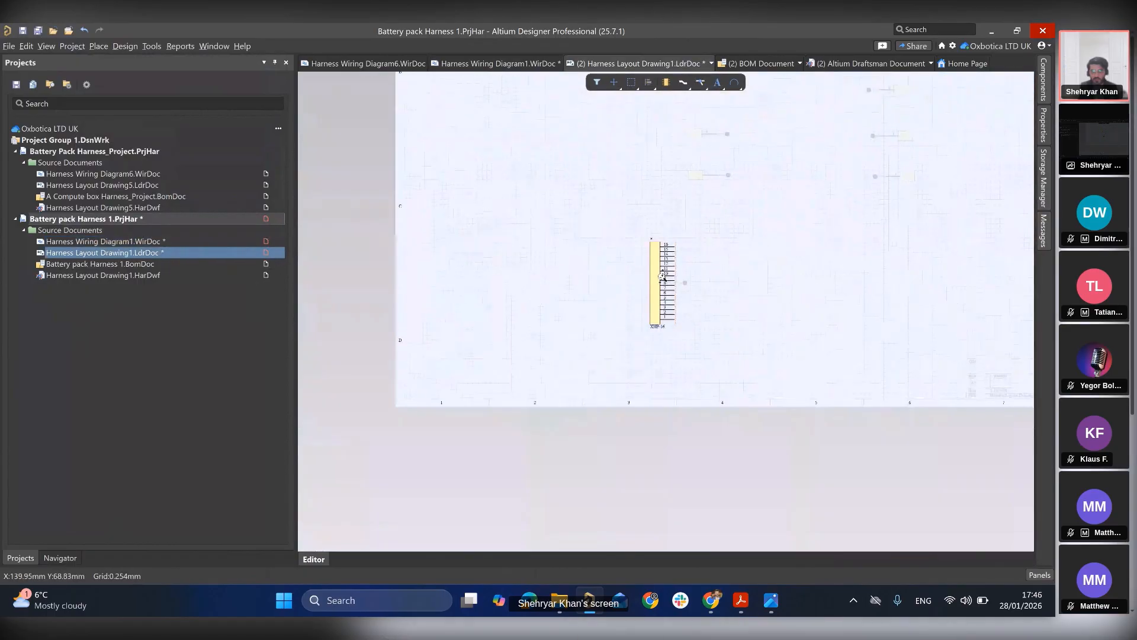
{"action": "right_click_drag", "start_coordinate": [732, 277], "coordinate": [762, 291]}
{"action": "middle_click_drag", "start_coordinate": [726, 288], "coordinate": [726, 304]}
{"action": "right_click_drag", "start_coordinate": [764, 231], "coordinate": [706, 318]}
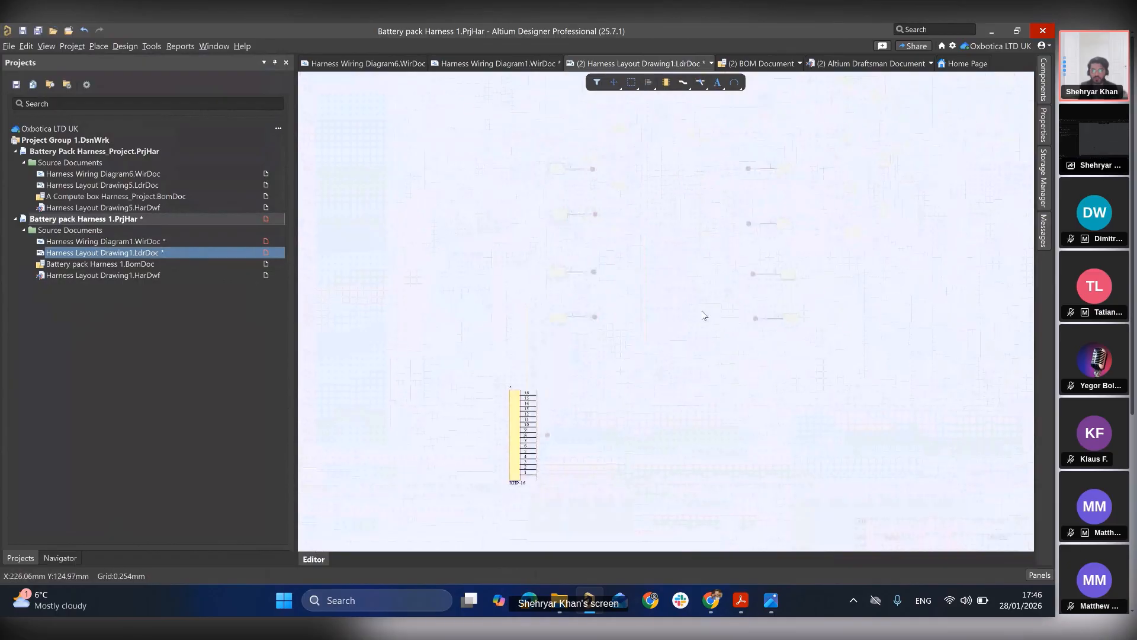
- Return to Harness Wiring Diagram1 and validate the Battery pack Harness 1 project again
{"action": "left_click", "coordinate": [133, 239]}
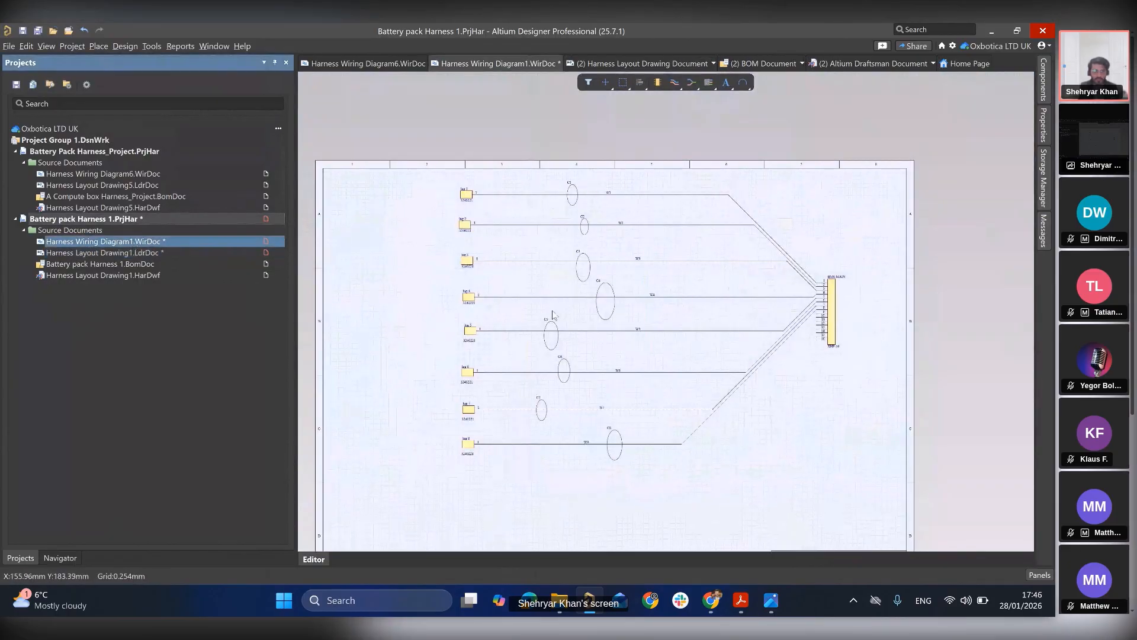
{"action": "left_click", "coordinate": [72, 46]}
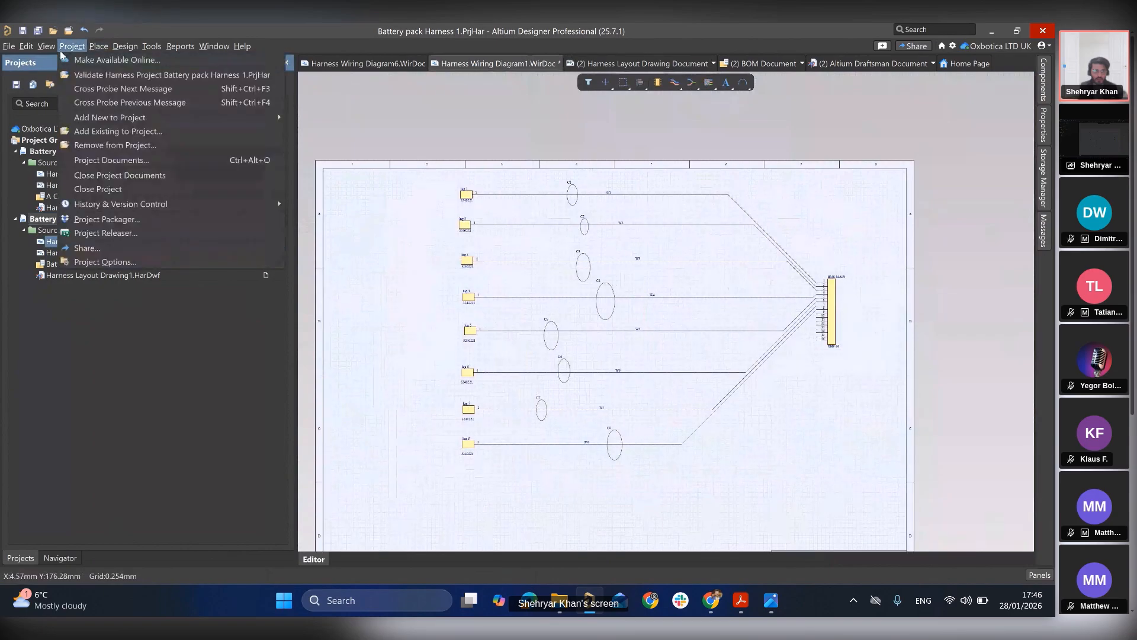
{"action": "left_click", "coordinate": [101, 73]}
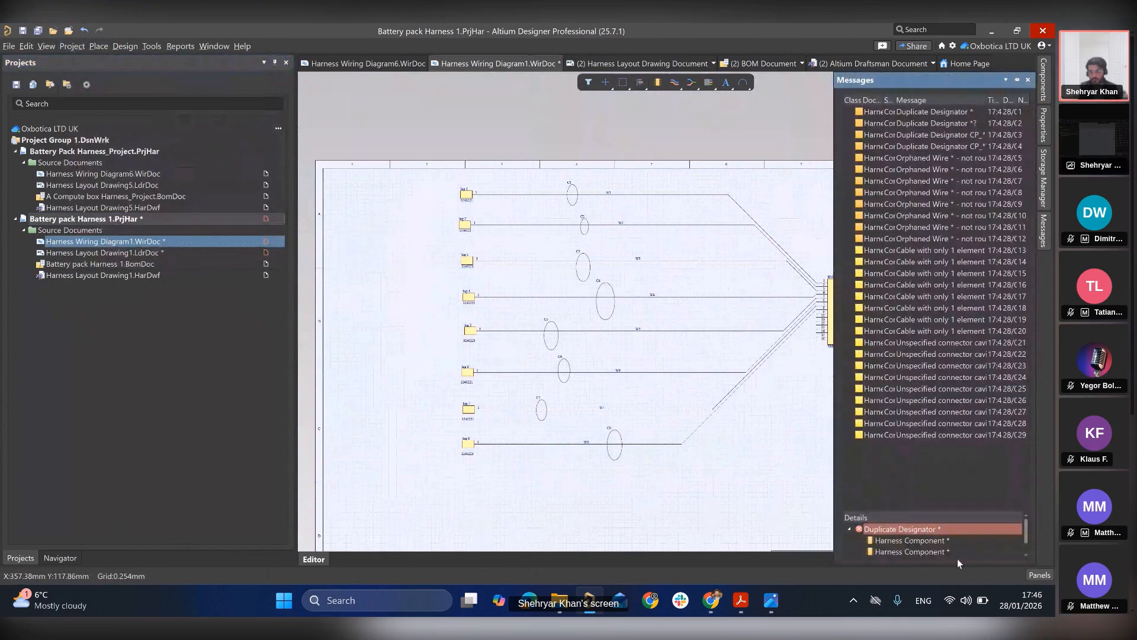
- Locate the second harness component of the duplicate designator error and examine it among the components in the layout drawing
{"action": "left_click", "coordinate": [917, 551]}
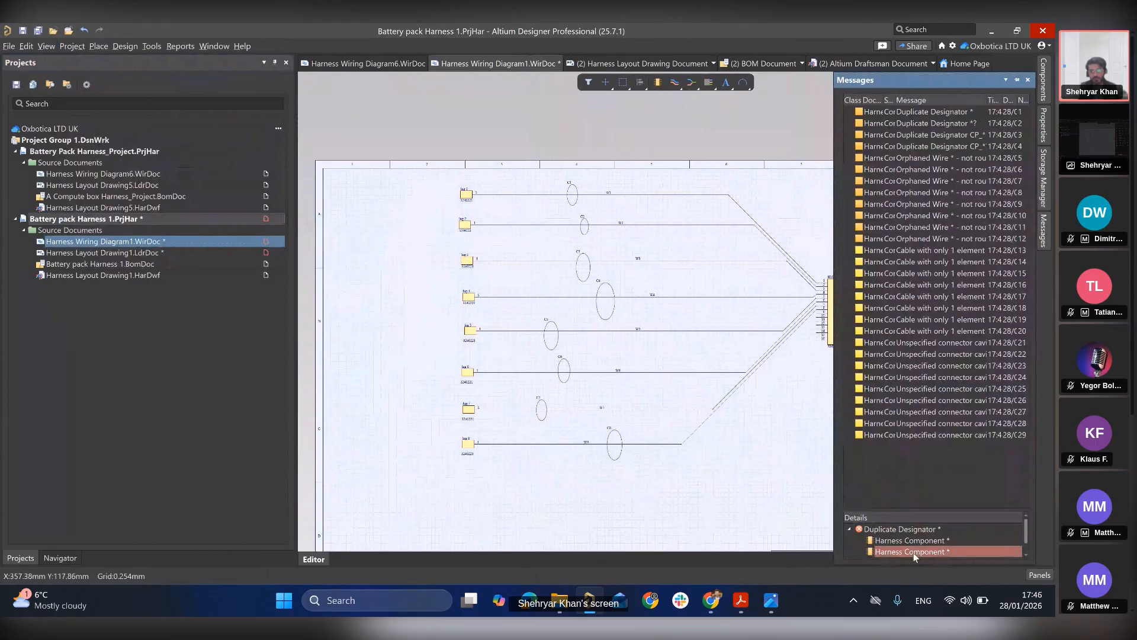
{"action": "double_click", "coordinate": [912, 552]}
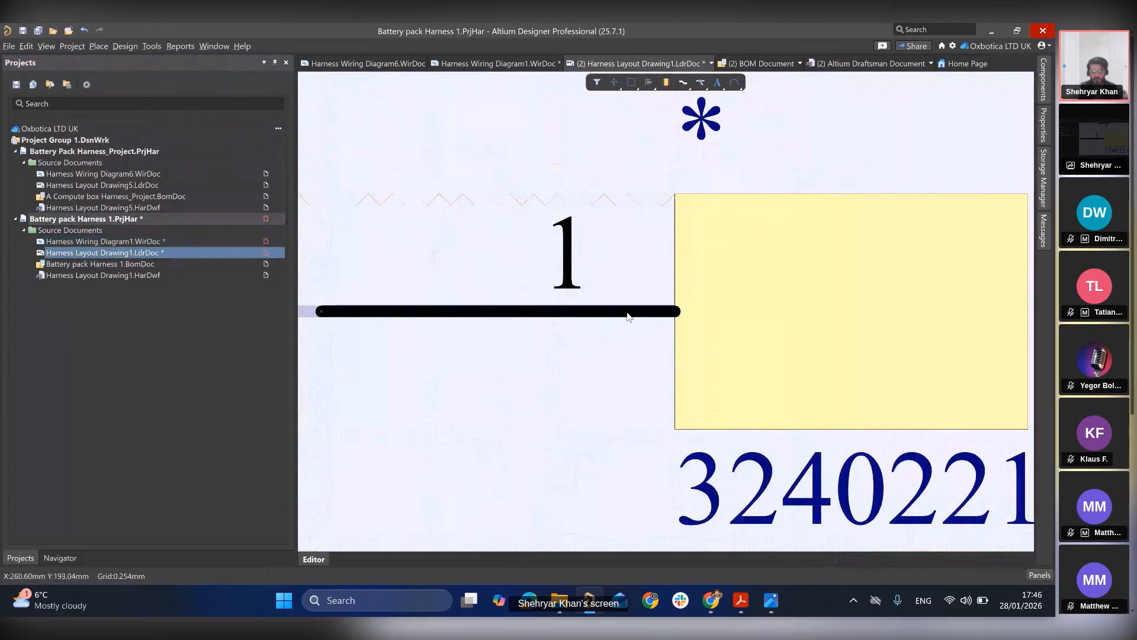
{"action": "middle_click_drag", "start_coordinate": [627, 307], "coordinate": [604, 322]}
{"action": "right_click_drag", "start_coordinate": [605, 322], "coordinate": [677, 265]}
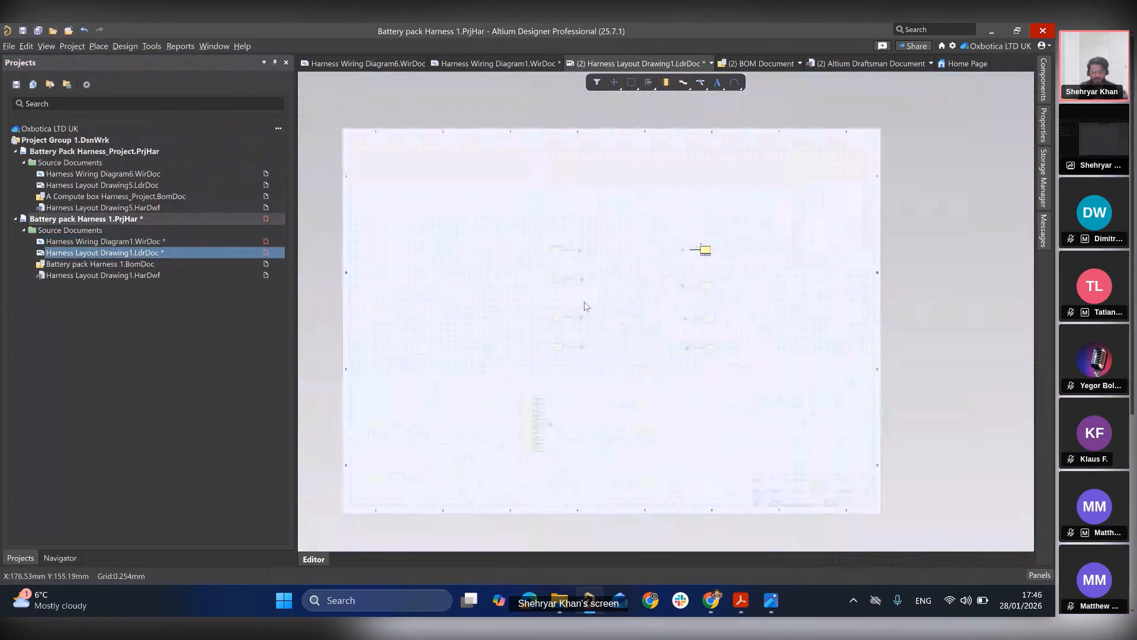
{"action": "middle_click_drag", "start_coordinate": [618, 330], "coordinate": [632, 362]}
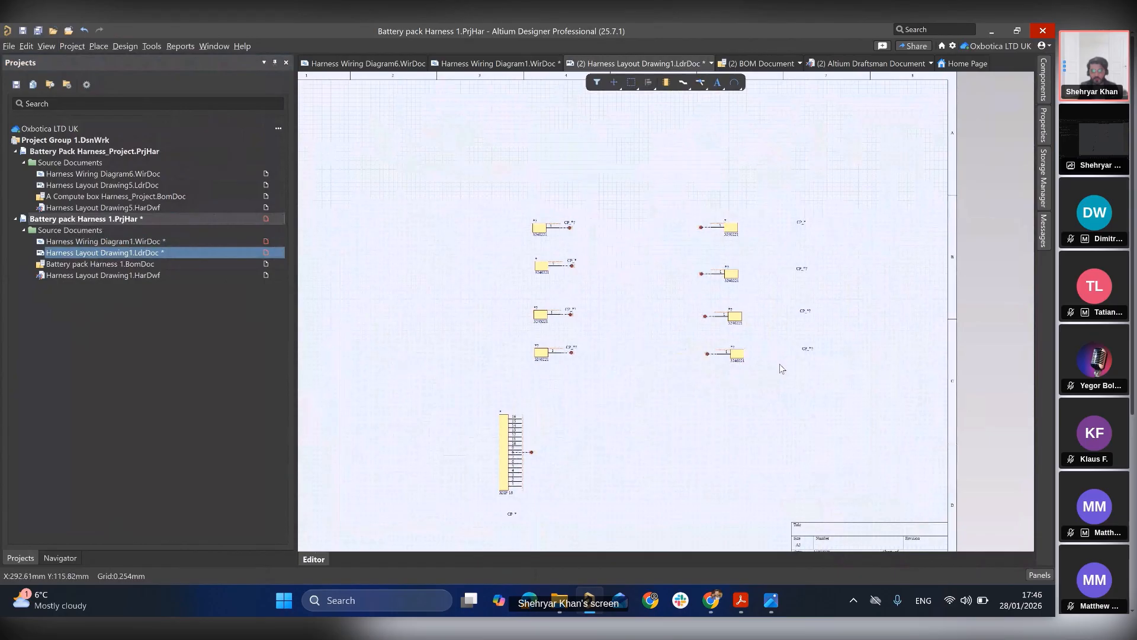
- Move the eight ring terminals with their connection points up and left in the layout drawing, and shift the XHP-16 connector slightly up and left
{"action": "left_click_drag", "start_coordinate": [808, 374], "coordinate": [484, 164]}
{"action": "left_click", "coordinate": [557, 236]}
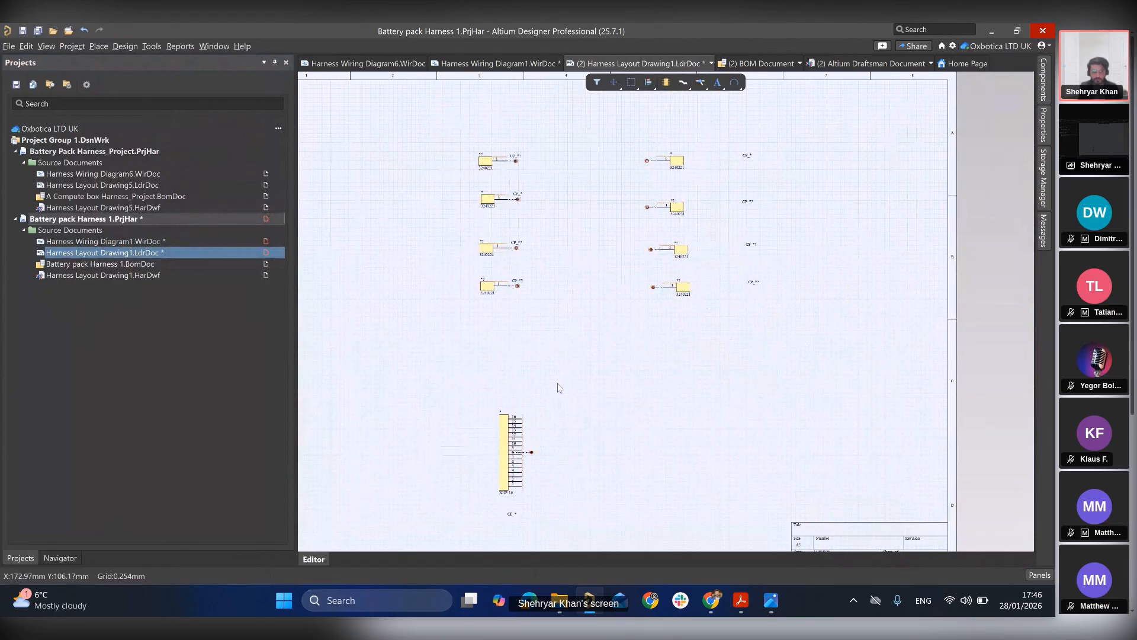
{"action": "left_click_drag", "start_coordinate": [522, 440], "coordinate": [514, 426]}
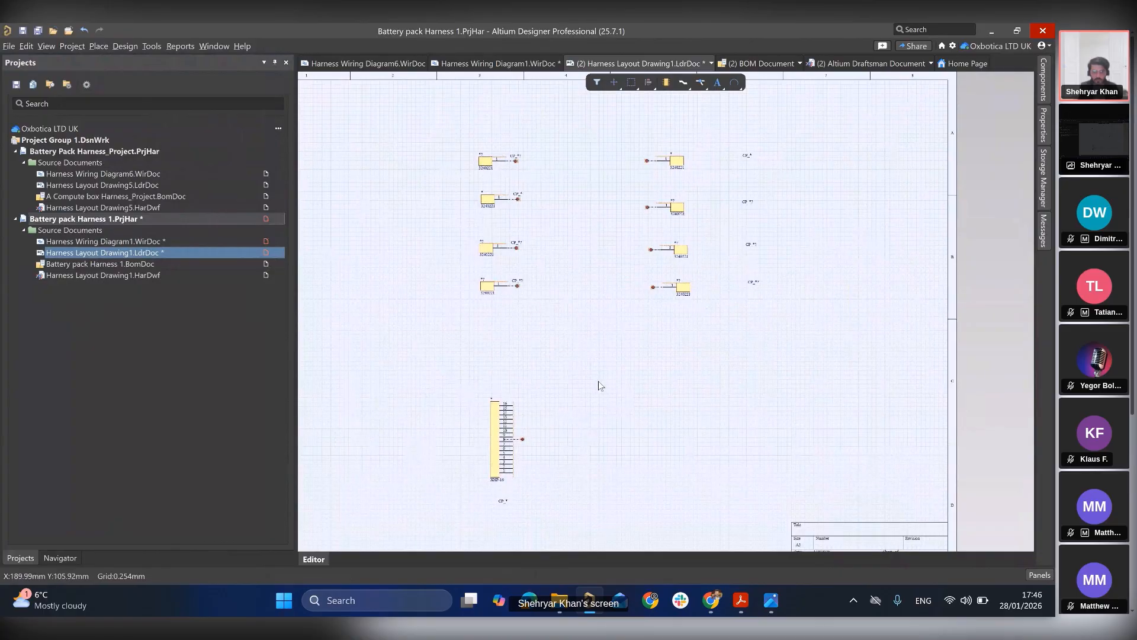
- Show the uppermost ring terminal in the left column as a physical model, with its view side set to Back and zoom 0.5
{"action": "double_click", "coordinate": [483, 160]}
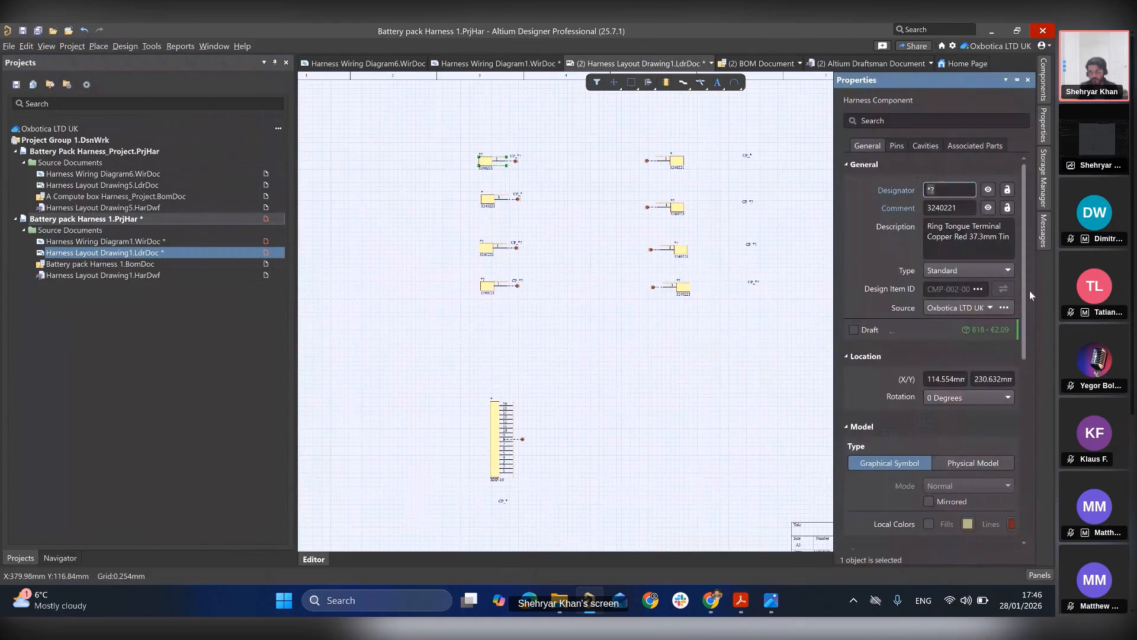
{"action": "scroll", "coordinate": [1022, 279], "scroll_direction": "down", "scroll_amount": 4}
{"action": "left_click", "coordinate": [996, 308]}
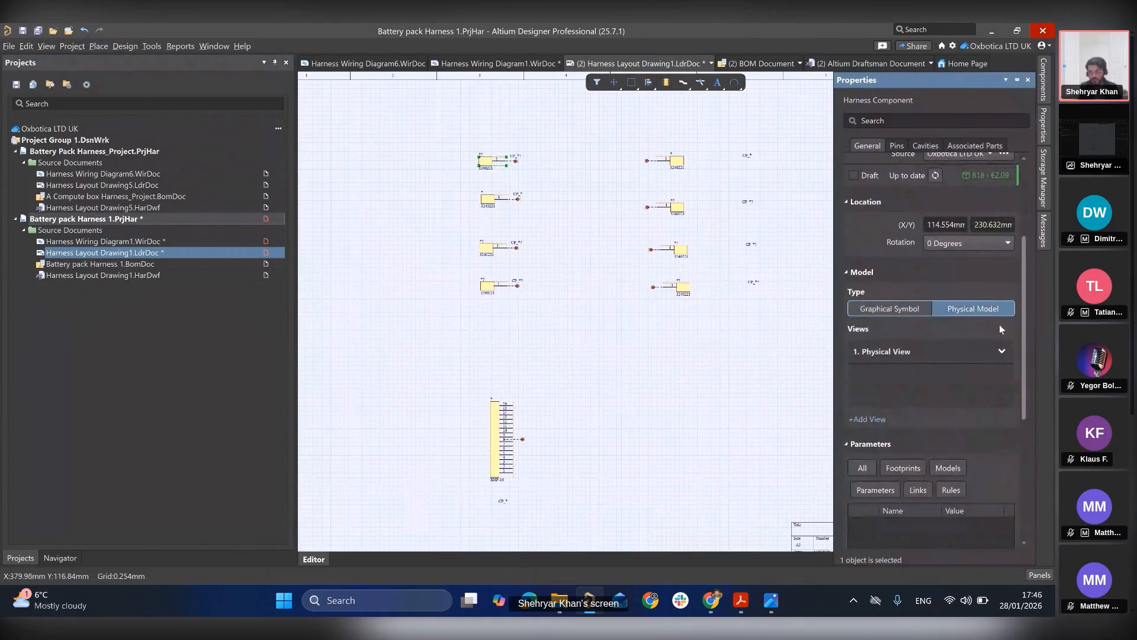
{"action": "left_click", "coordinate": [1002, 351]}
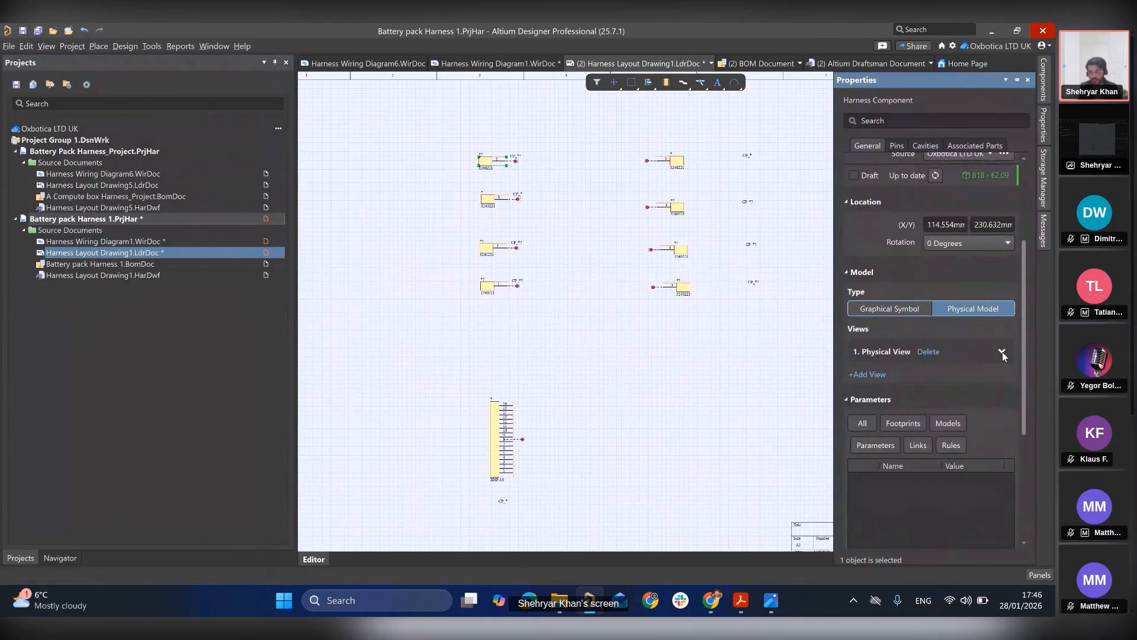
{"action": "left_click", "coordinate": [1003, 352]}
{"action": "left_click", "coordinate": [960, 417]}
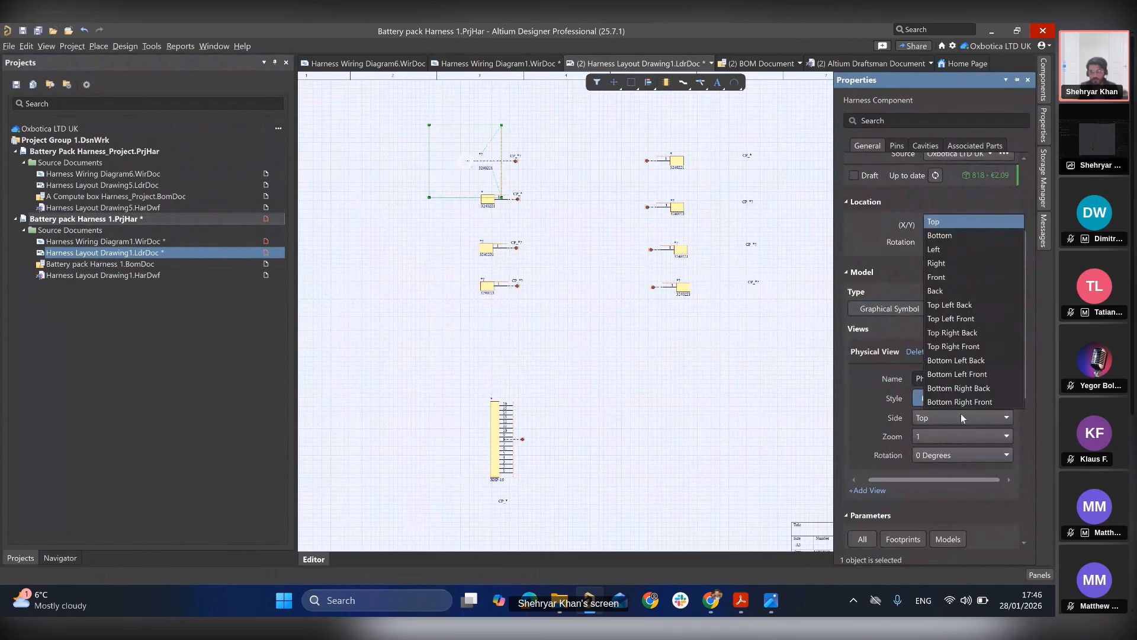
{"action": "left_click", "coordinate": [954, 290]}
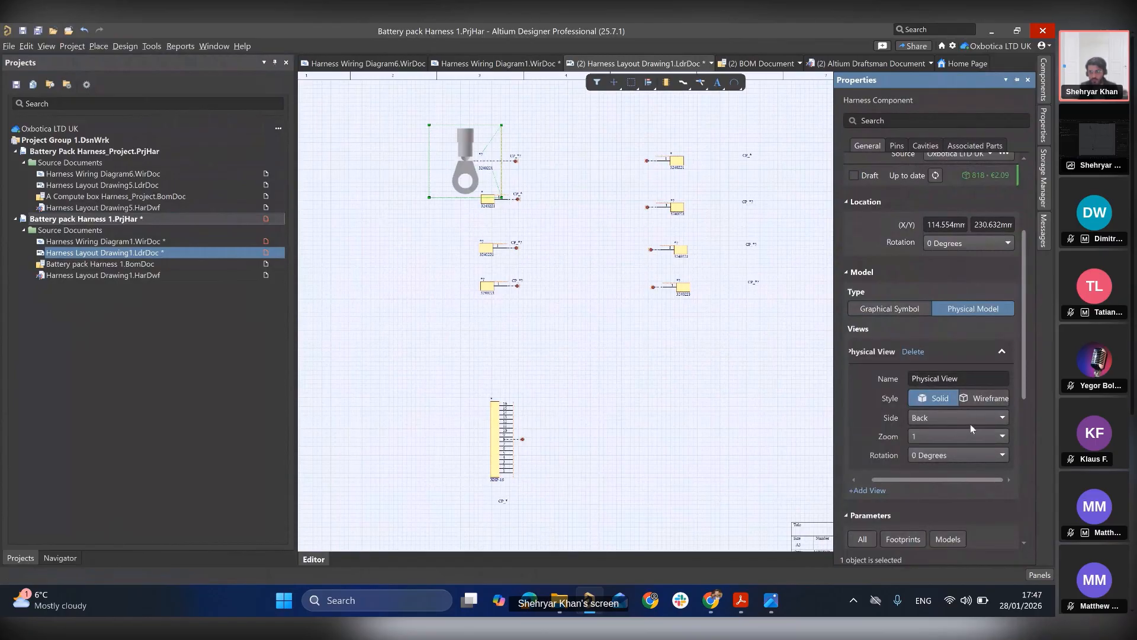
{"action": "left_click", "coordinate": [963, 436]}
{"action": "left_click", "coordinate": [920, 464]}
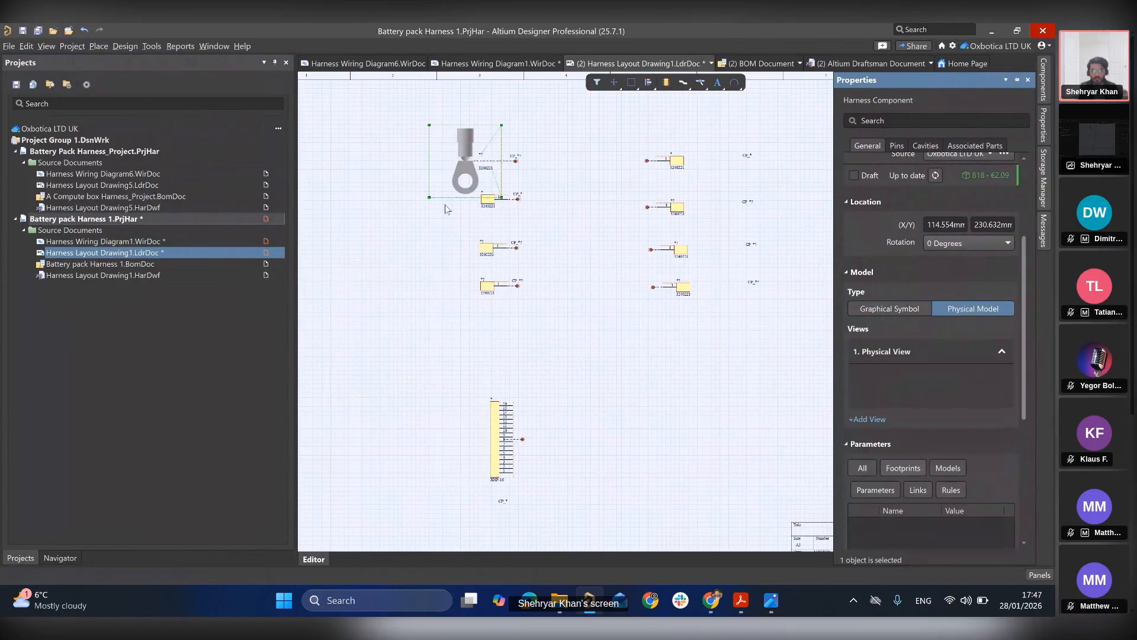
- Switch the second ring terminal in the left column to its physical model, viewed from the Back at zoom 0.5
{"action": "left_click", "coordinate": [488, 204]}
{"action": "left_click", "coordinate": [489, 204]}
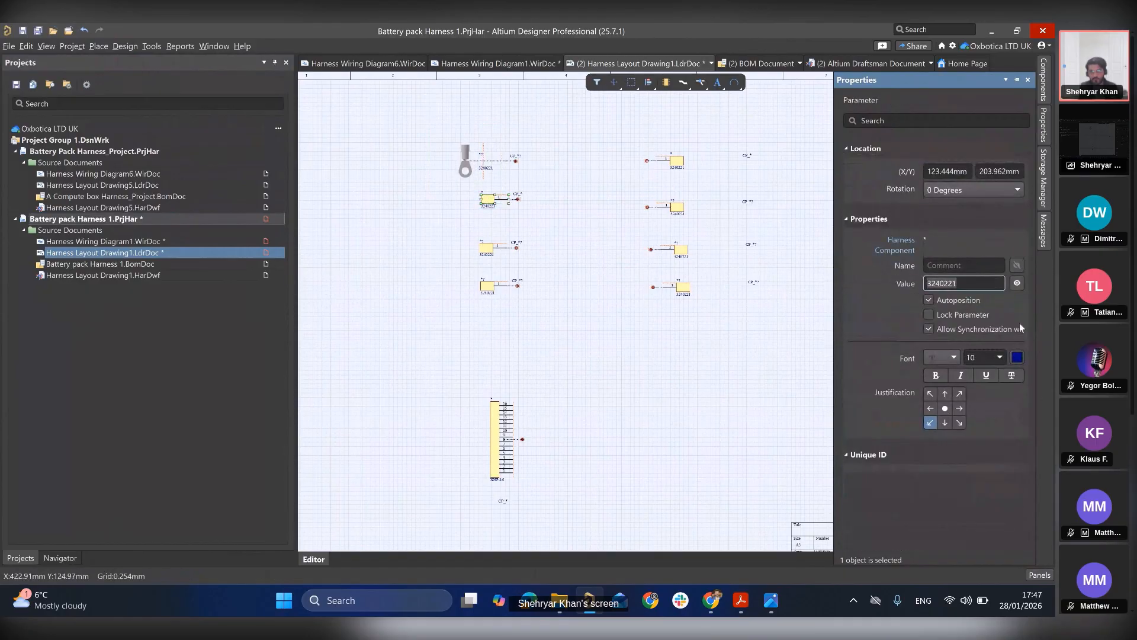
{"action": "left_click", "coordinate": [491, 203]}
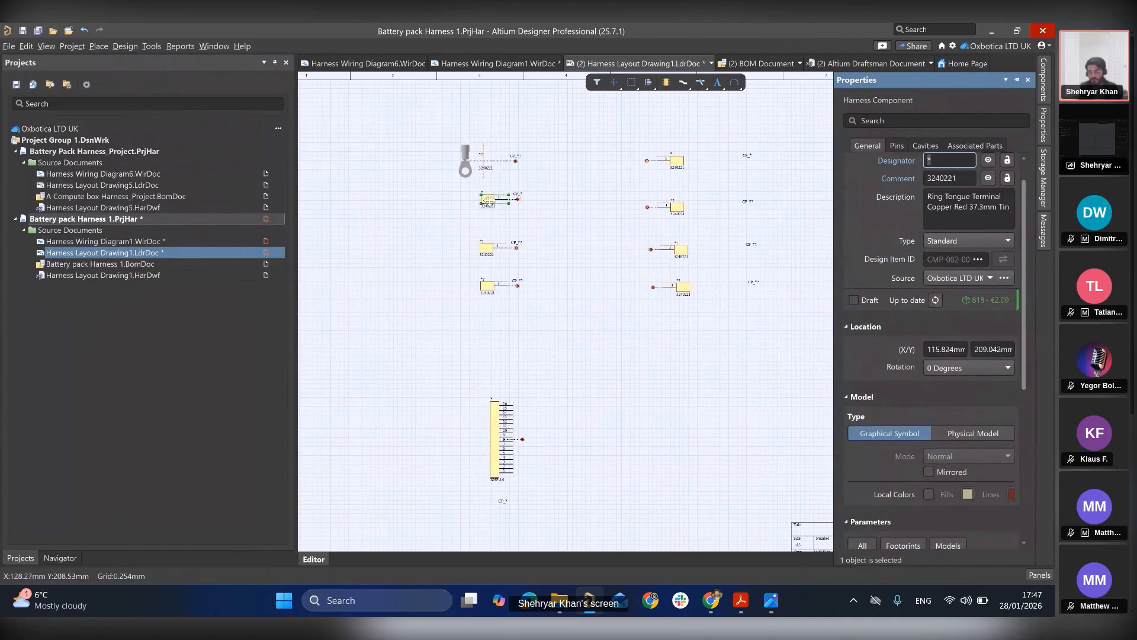
{"action": "scroll", "coordinate": [1007, 279], "scroll_direction": "down", "scroll_amount": 3}
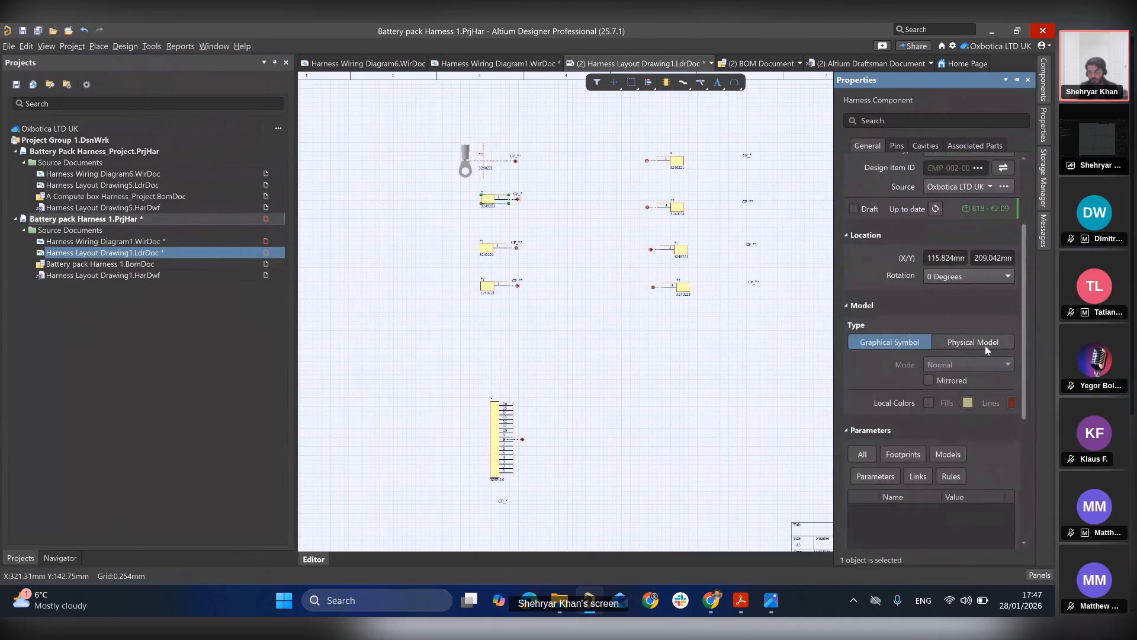
{"action": "left_click", "coordinate": [978, 344]}
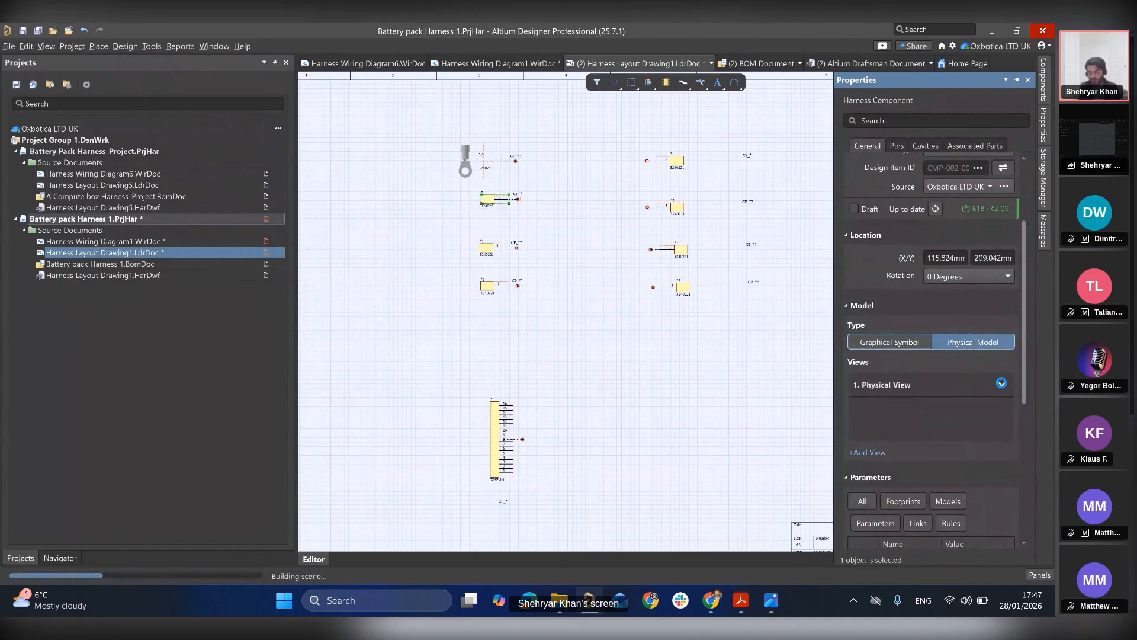
{"action": "left_click", "coordinate": [1002, 386]}
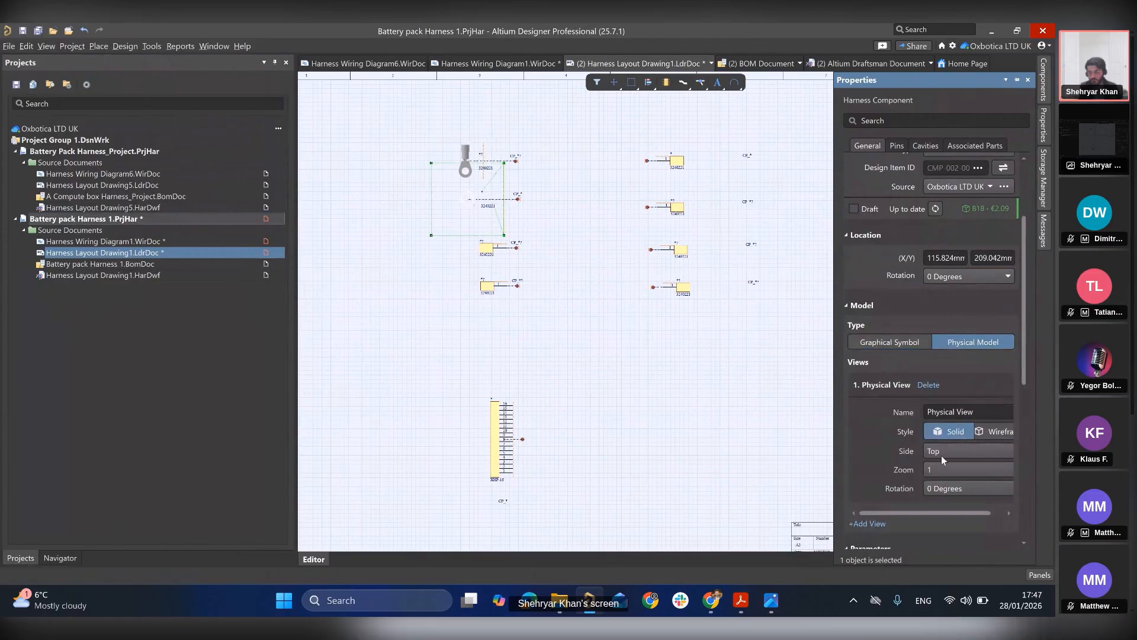
{"action": "left_click", "coordinate": [941, 457]}
{"action": "left_click", "coordinate": [958, 326]}
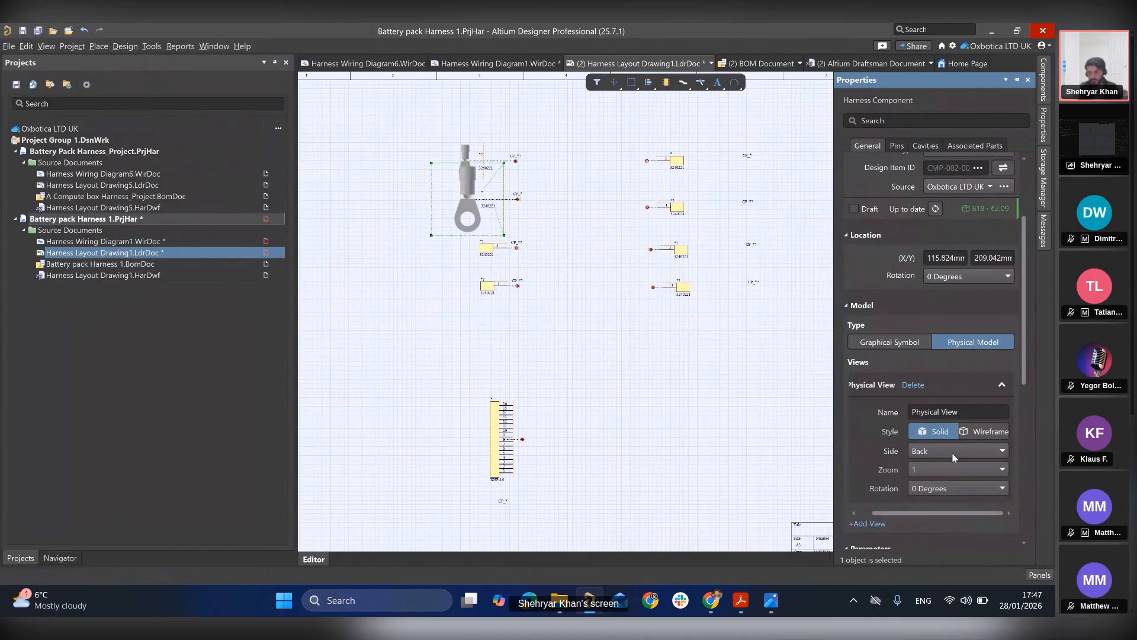
{"action": "left_click", "coordinate": [953, 455]}
{"action": "left_click", "coordinate": [917, 495]}
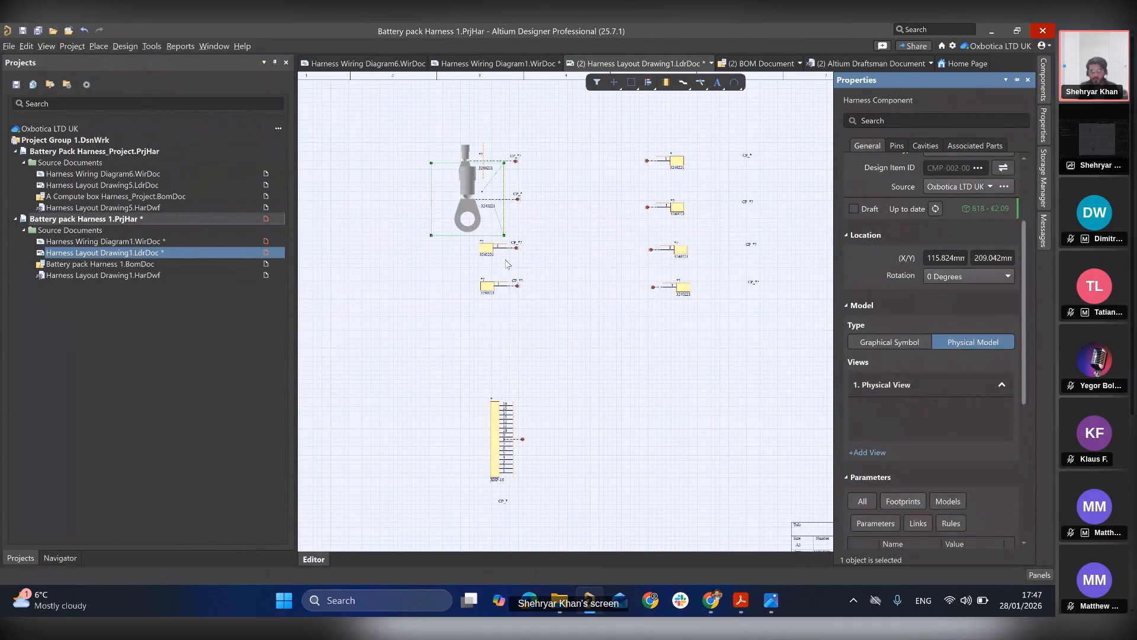
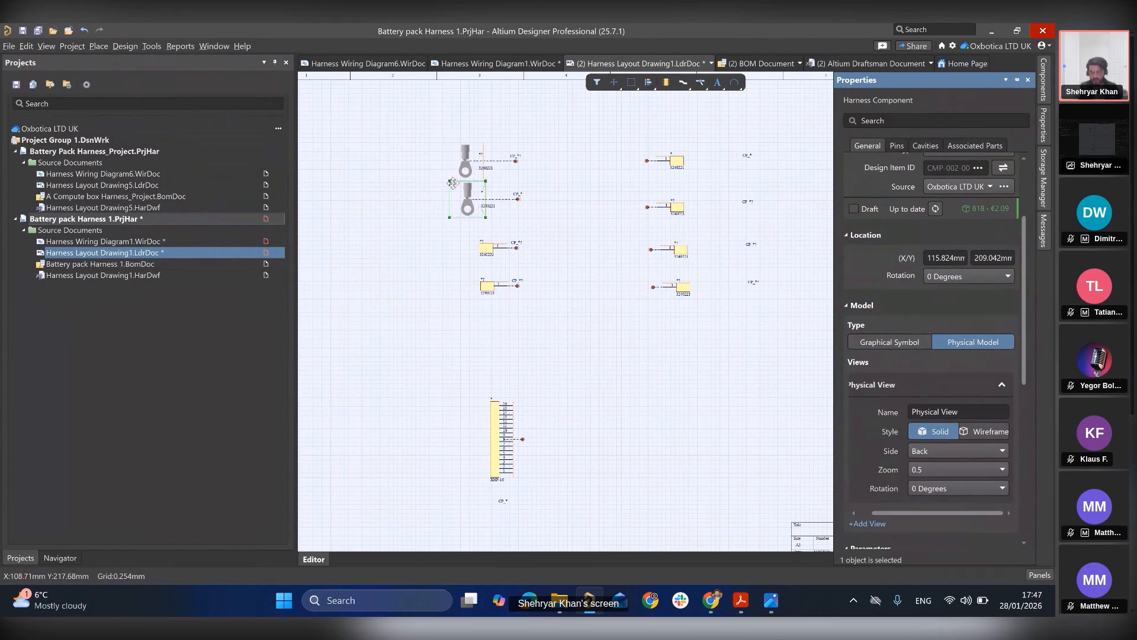
- Switch the third ring terminal in the left column to its physical model, with zoom 0.5 and the Back side
{"action": "left_click", "coordinate": [482, 252]}
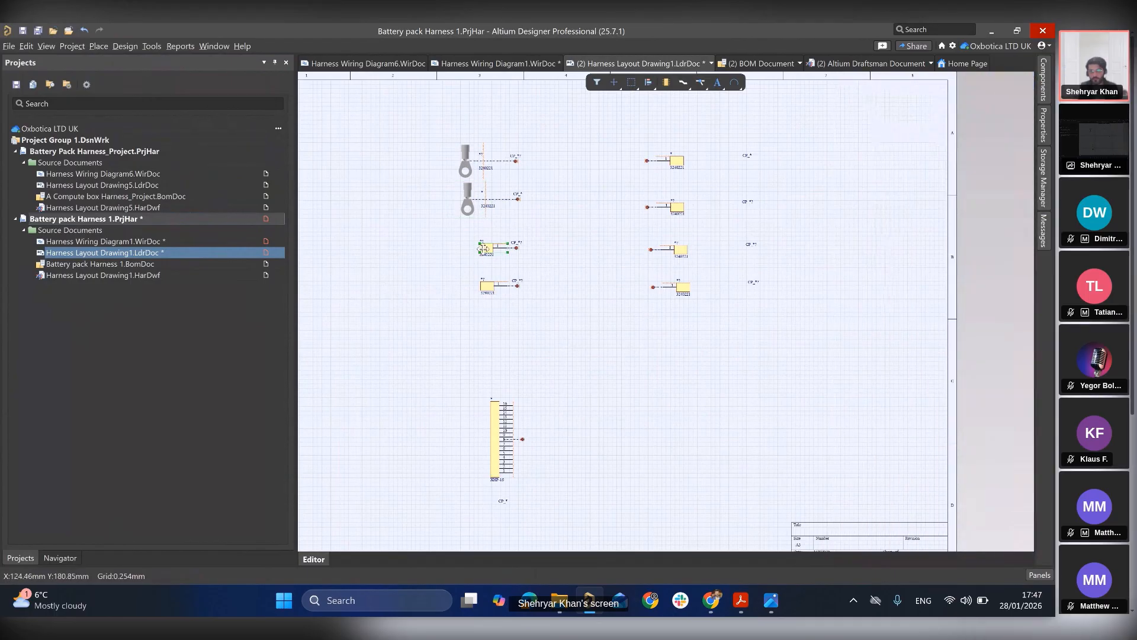
{"action": "left_click", "coordinate": [1044, 124]}
{"action": "scroll", "coordinate": [1015, 337], "scroll_direction": "down", "scroll_amount": 3}
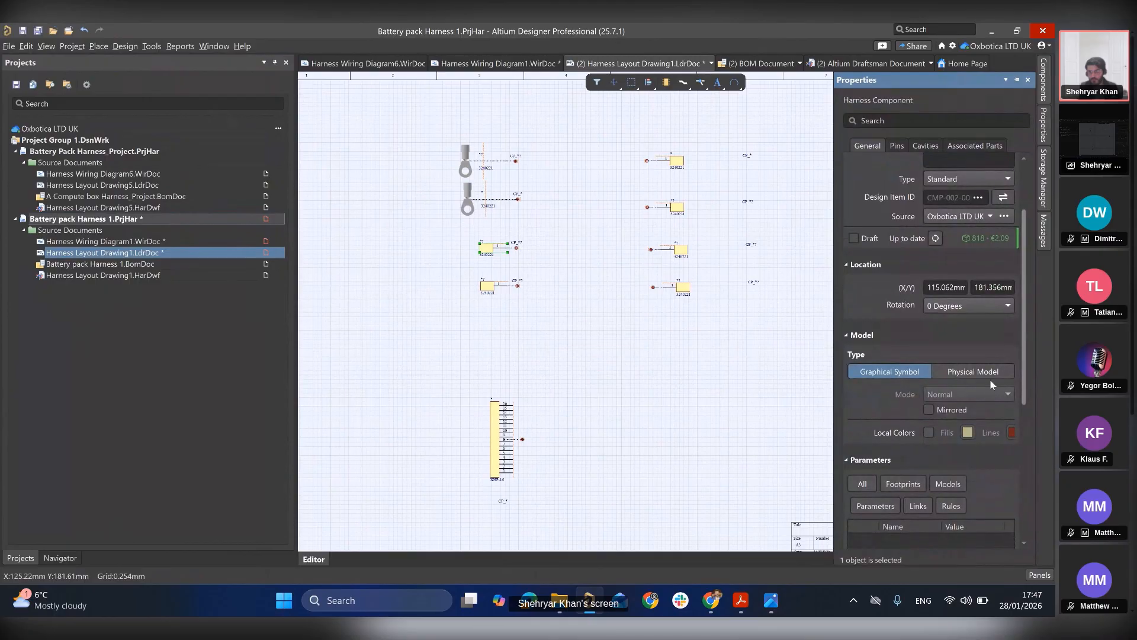
{"action": "left_click", "coordinate": [988, 374]}
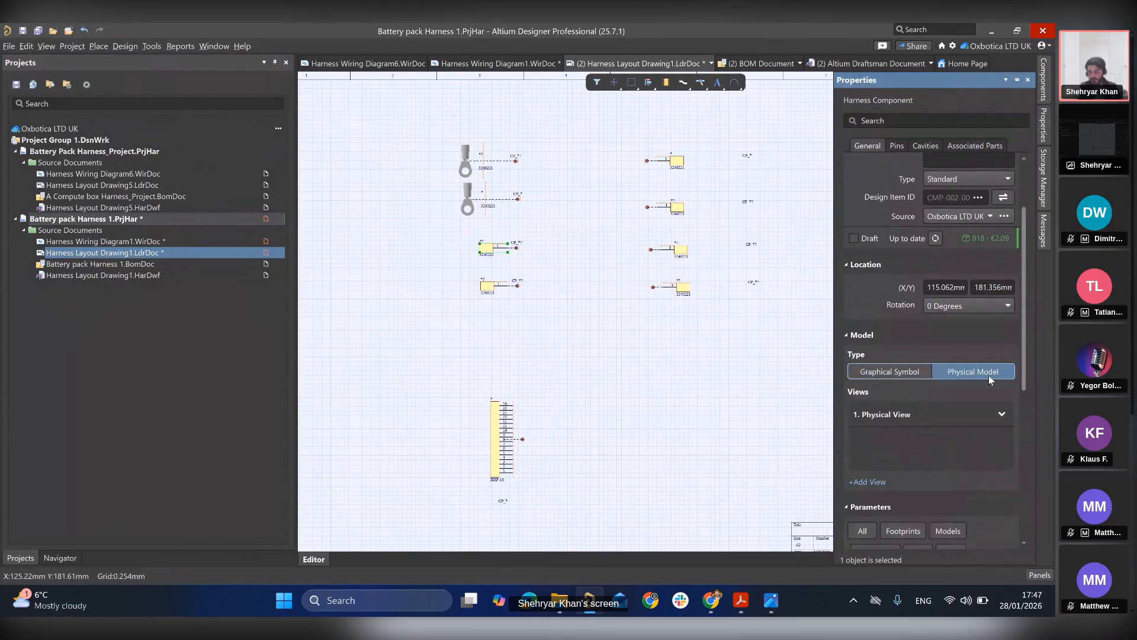
{"action": "left_click", "coordinate": [1002, 415]}
{"action": "scroll", "coordinate": [1018, 373], "scroll_direction": "down", "scroll_amount": 2}
{"action": "left_click", "coordinate": [960, 430]}
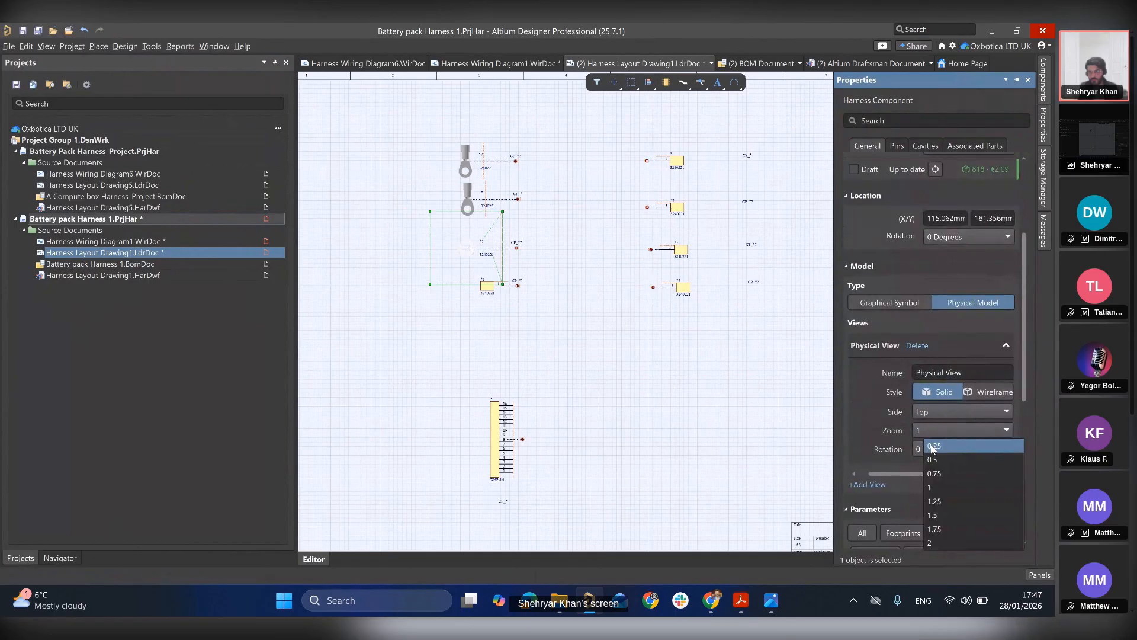
{"action": "left_click", "coordinate": [942, 459]}
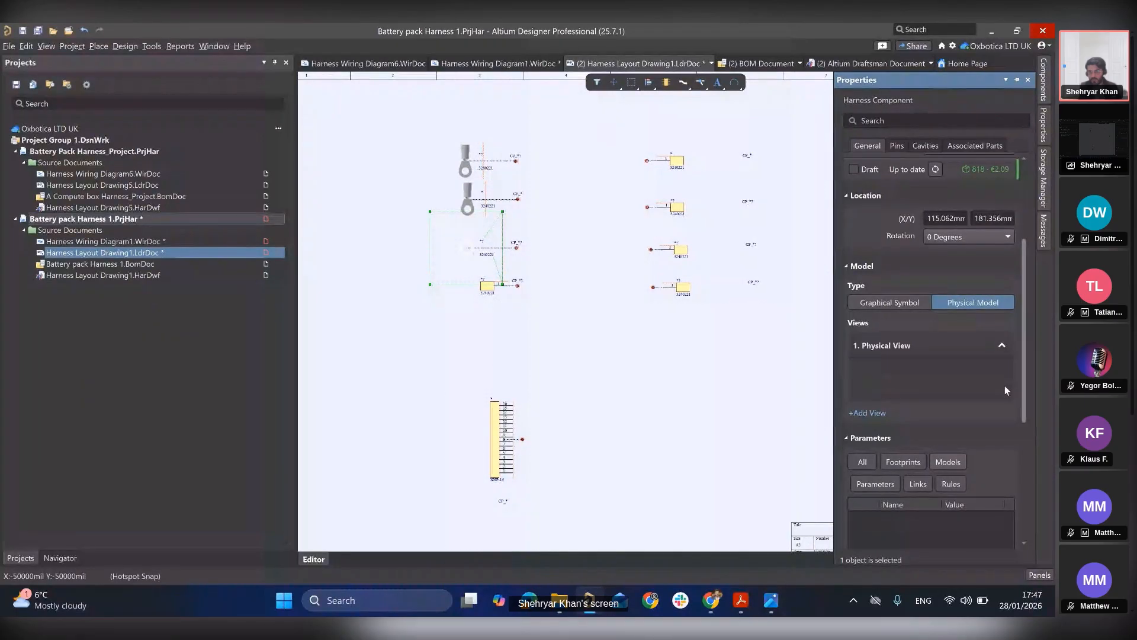
{"action": "left_click", "coordinate": [1004, 386]}
{"action": "left_click", "coordinate": [960, 414]}
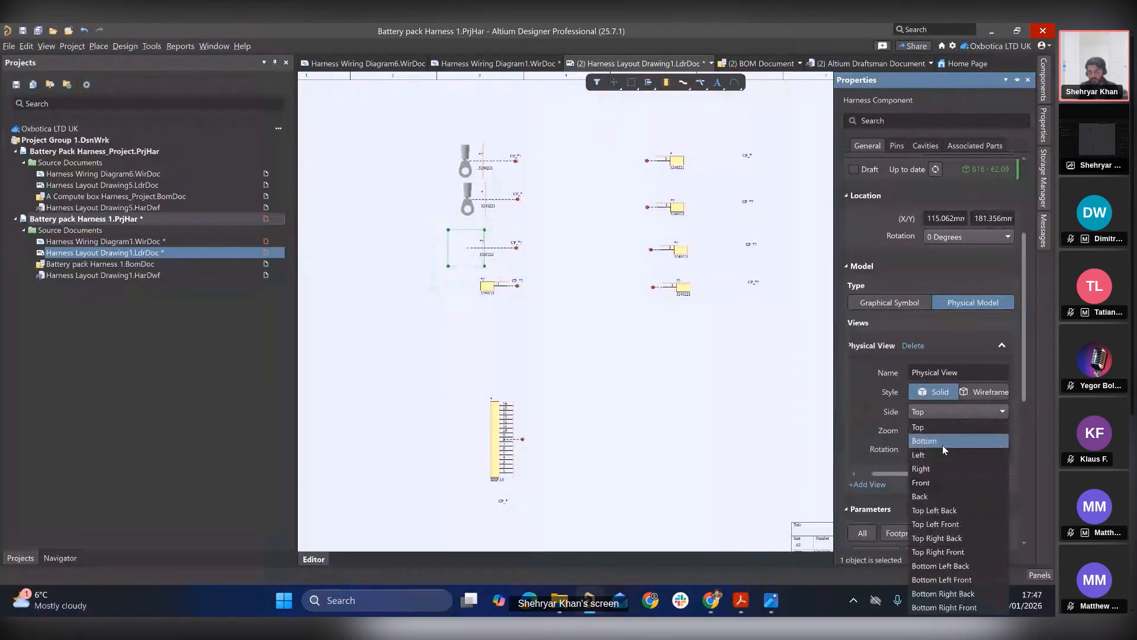
{"action": "left_click", "coordinate": [927, 497]}
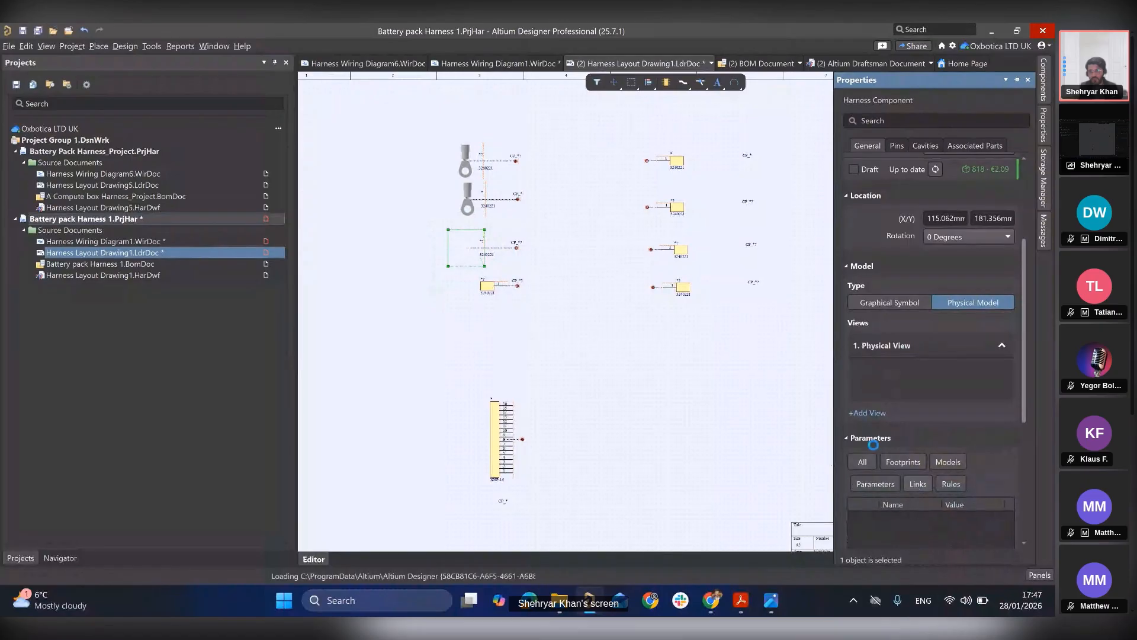
{"action": "left_click", "coordinate": [947, 392]}
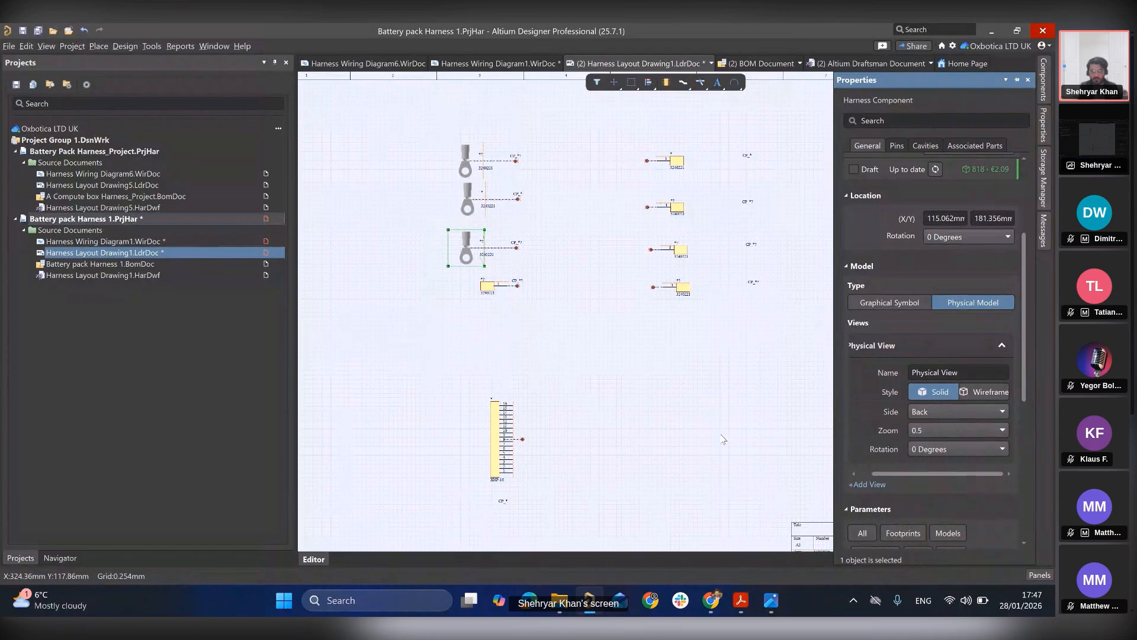
- Display the lowest ring terminal in the left column as a physical model, using the Back side and zoom 0.5
{"action": "left_click", "coordinate": [486, 288]}
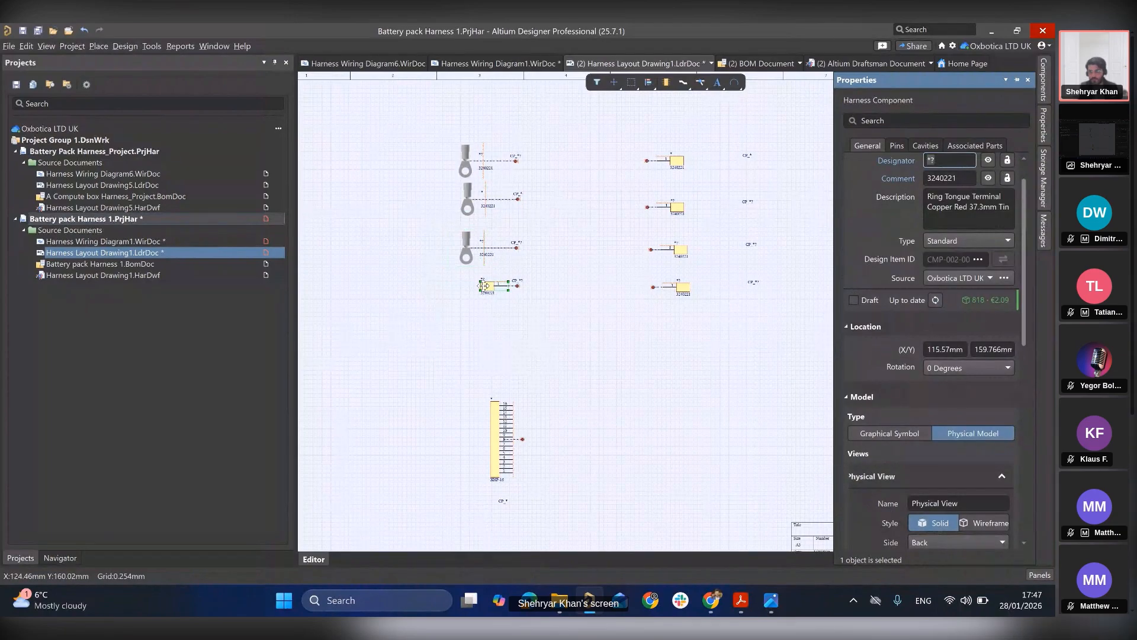
{"action": "scroll", "coordinate": [989, 403], "scroll_direction": "down", "scroll_amount": 3}
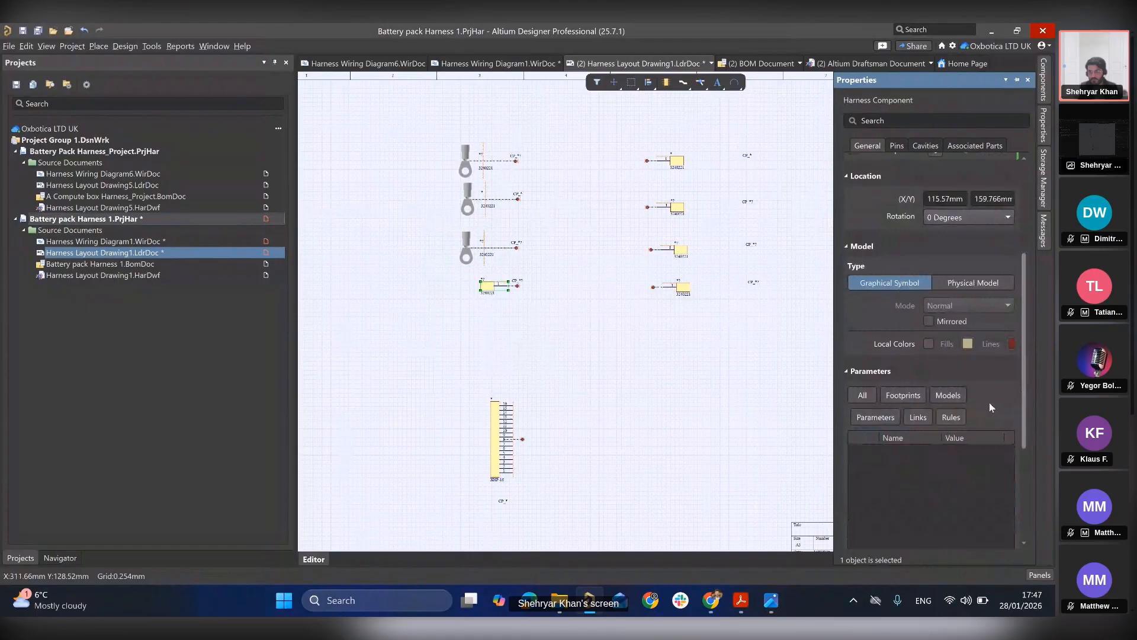
{"action": "left_click", "coordinate": [974, 284]}
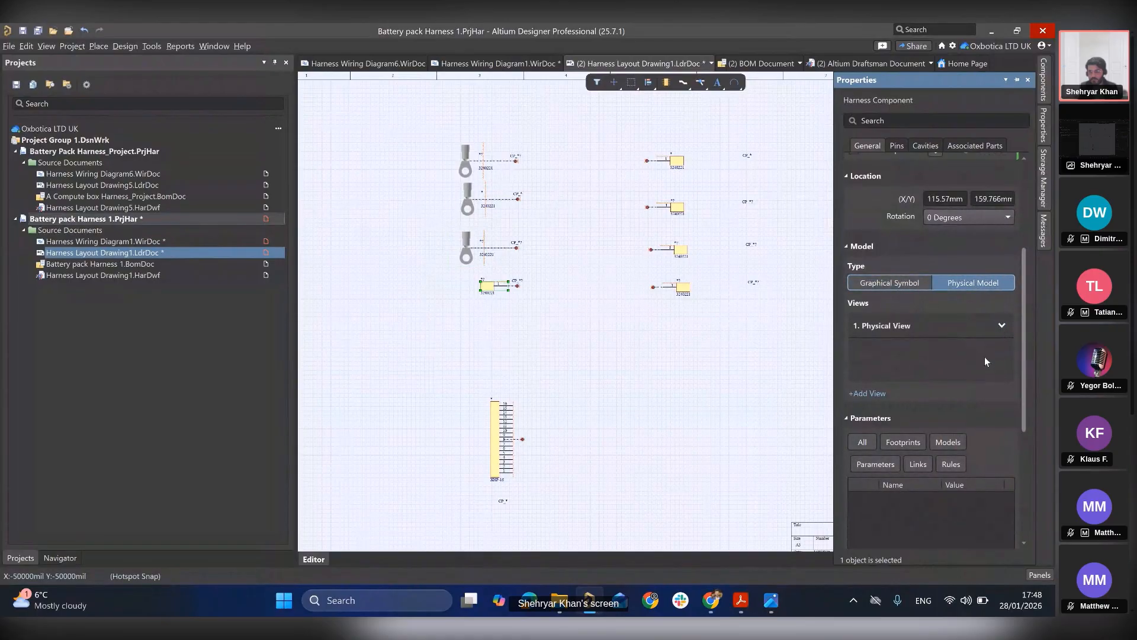
{"action": "left_click", "coordinate": [1003, 324]}
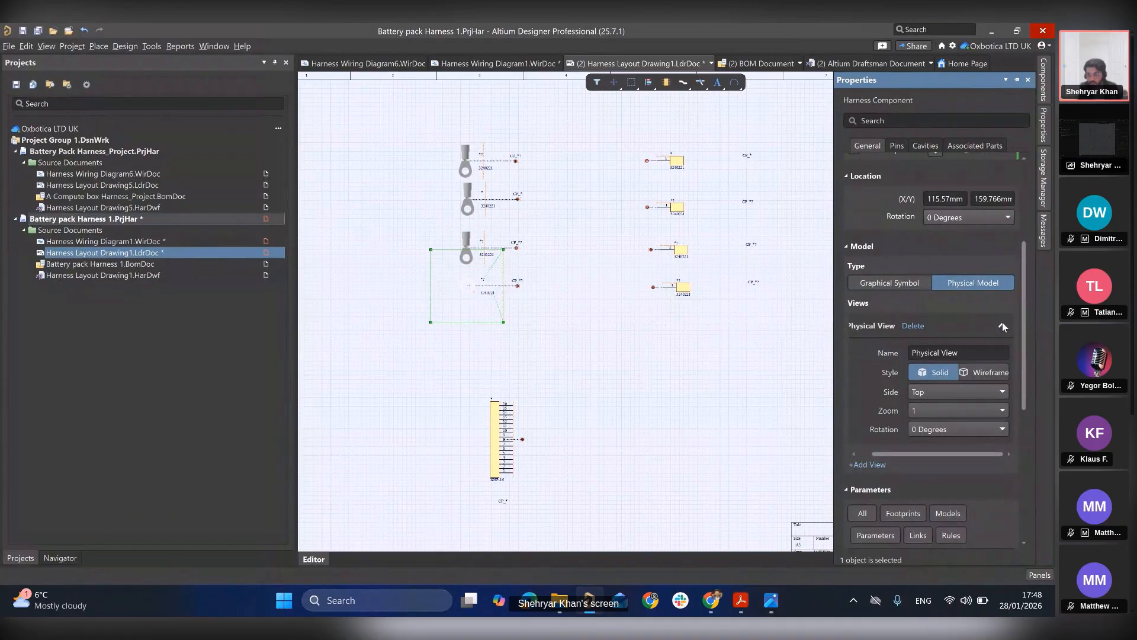
{"action": "left_click", "coordinate": [957, 389]}
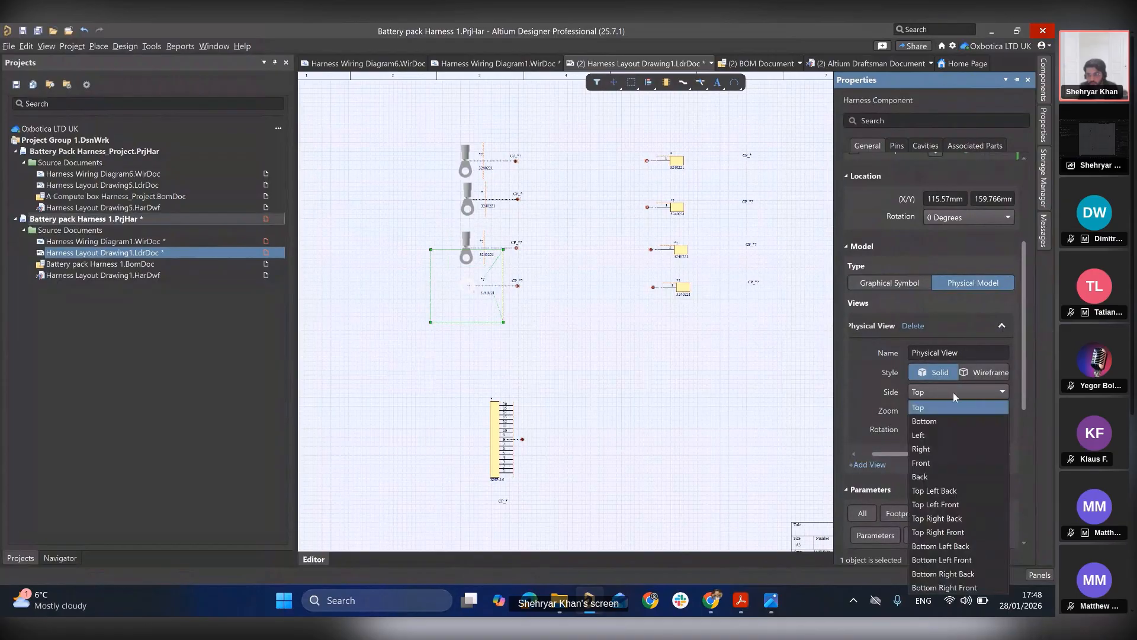
{"action": "left_click", "coordinate": [920, 477]}
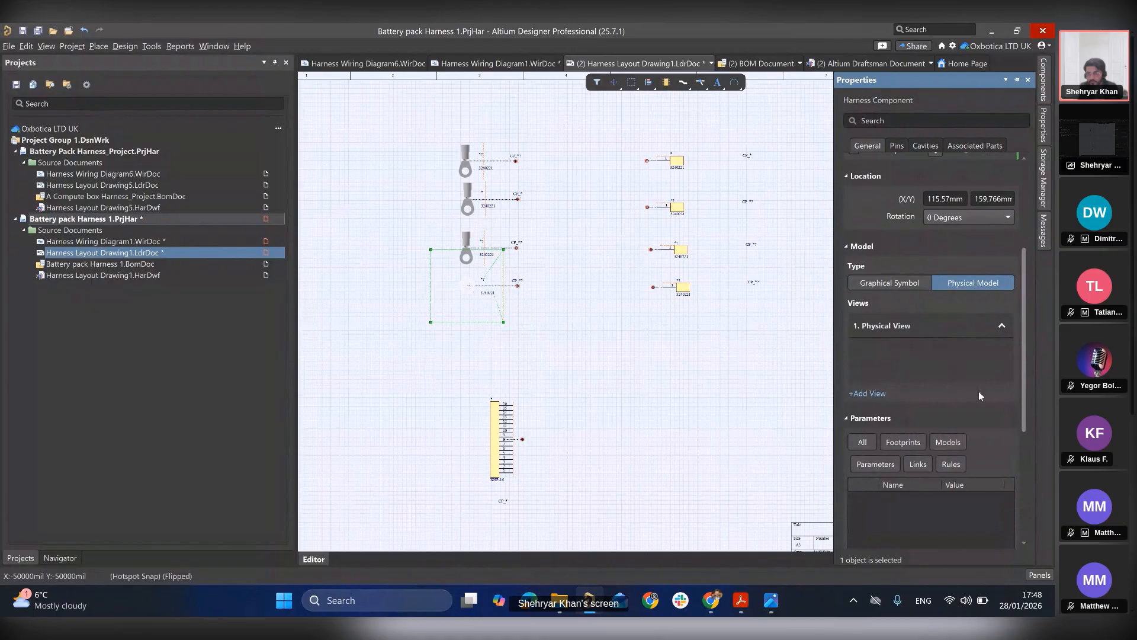
{"action": "left_click", "coordinate": [961, 411]}
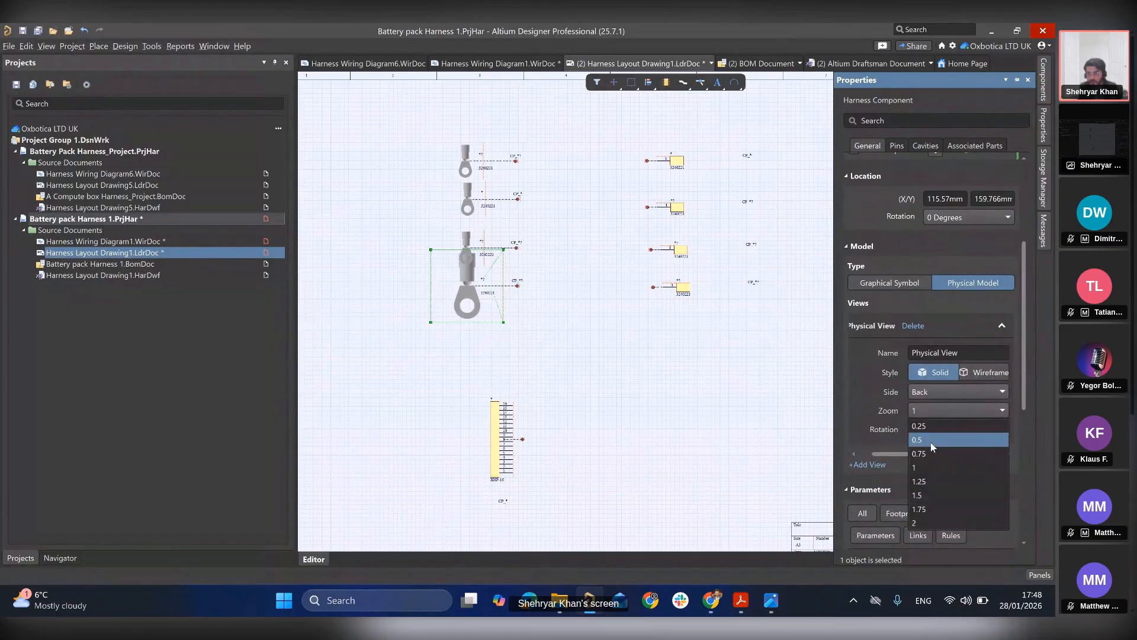
{"action": "left_click", "coordinate": [930, 442]}
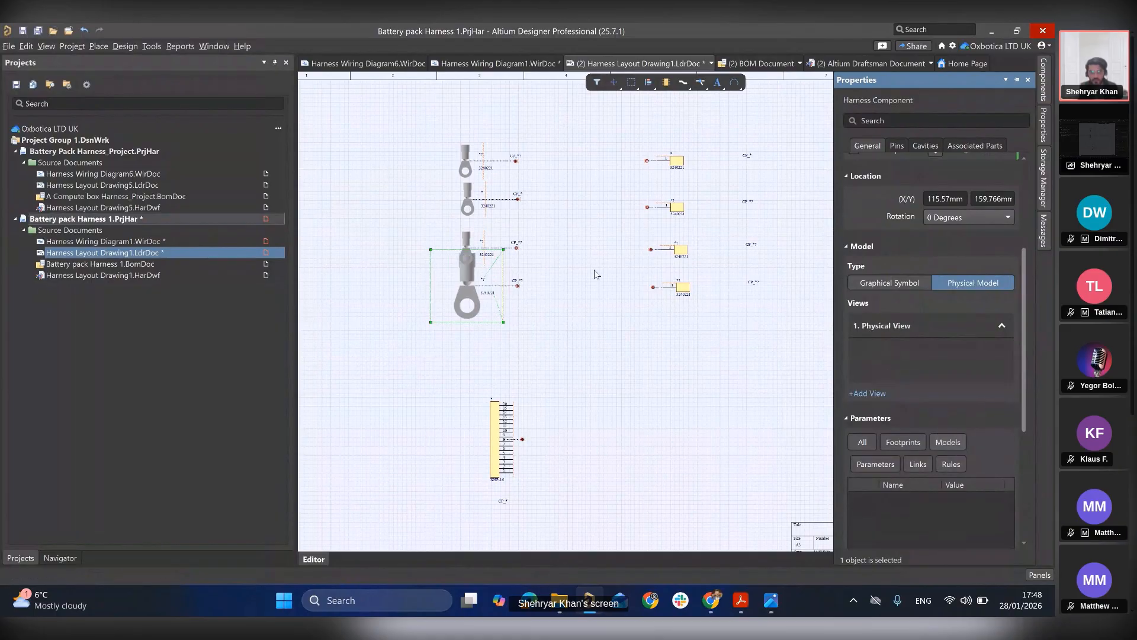
- Show the uppermost ring terminal in the right column as a physical model, using the Back side and zoom 0.5
{"action": "left_click", "coordinate": [679, 168]}
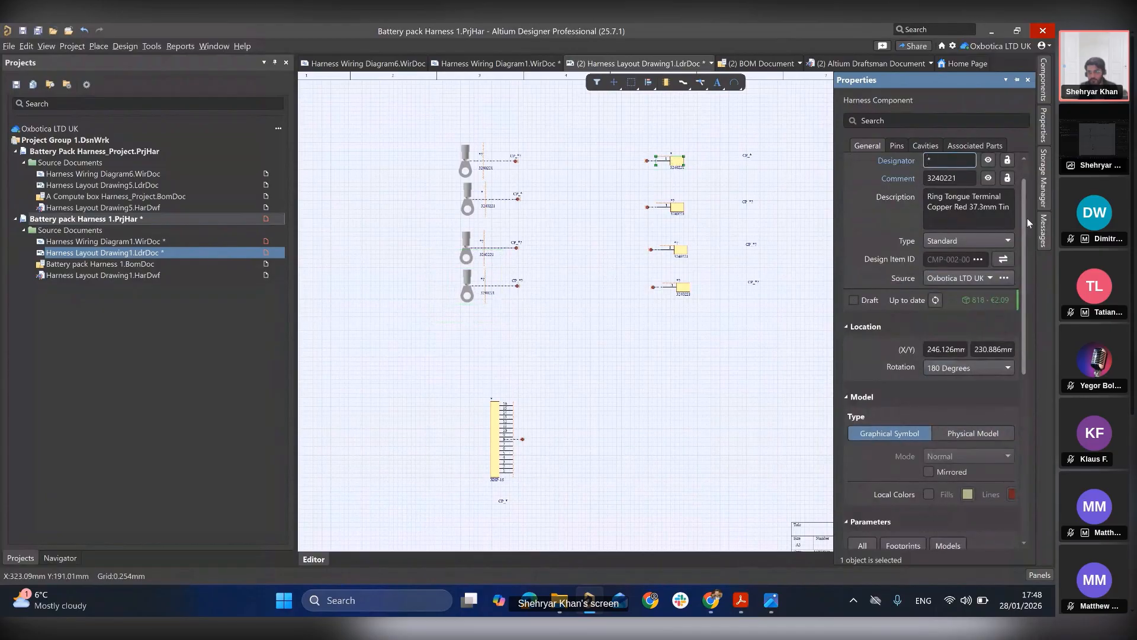
{"action": "left_click_drag", "start_coordinate": [1025, 218], "coordinate": [1026, 263]}
{"action": "left_click", "coordinate": [982, 342]}
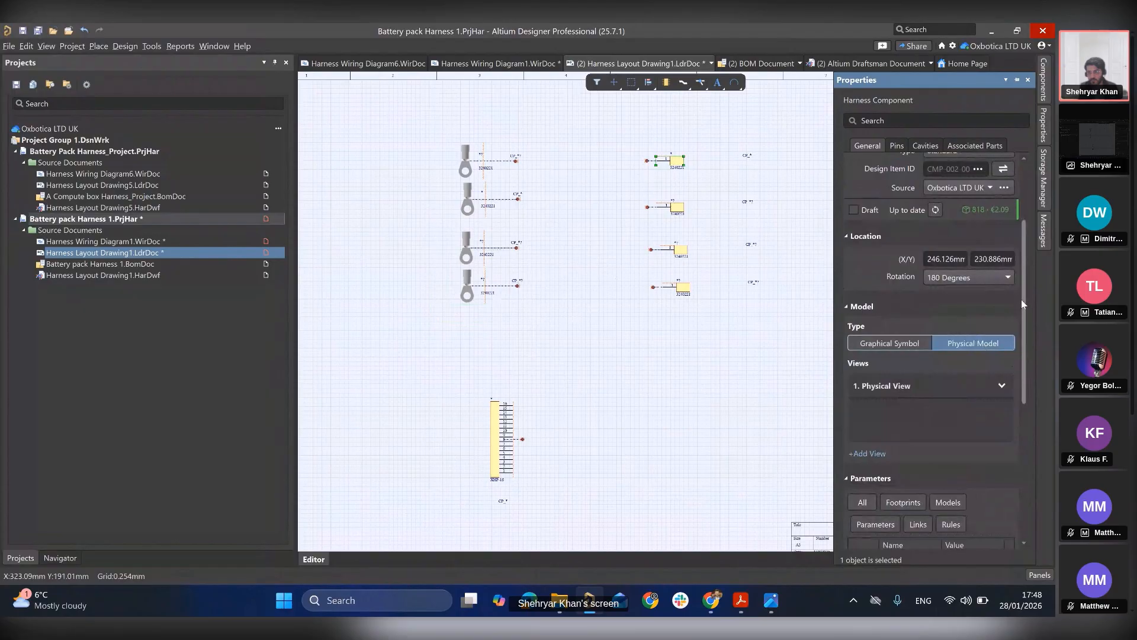
{"action": "scroll", "coordinate": [1029, 297], "scroll_direction": "down", "scroll_amount": 2}
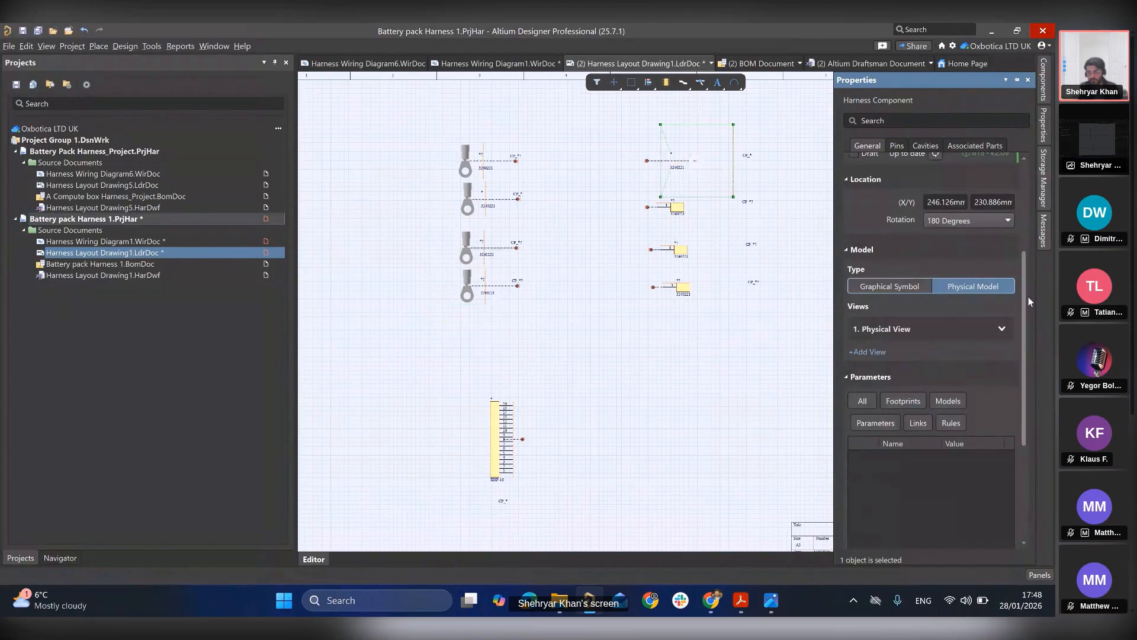
{"action": "left_click", "coordinate": [1002, 330]}
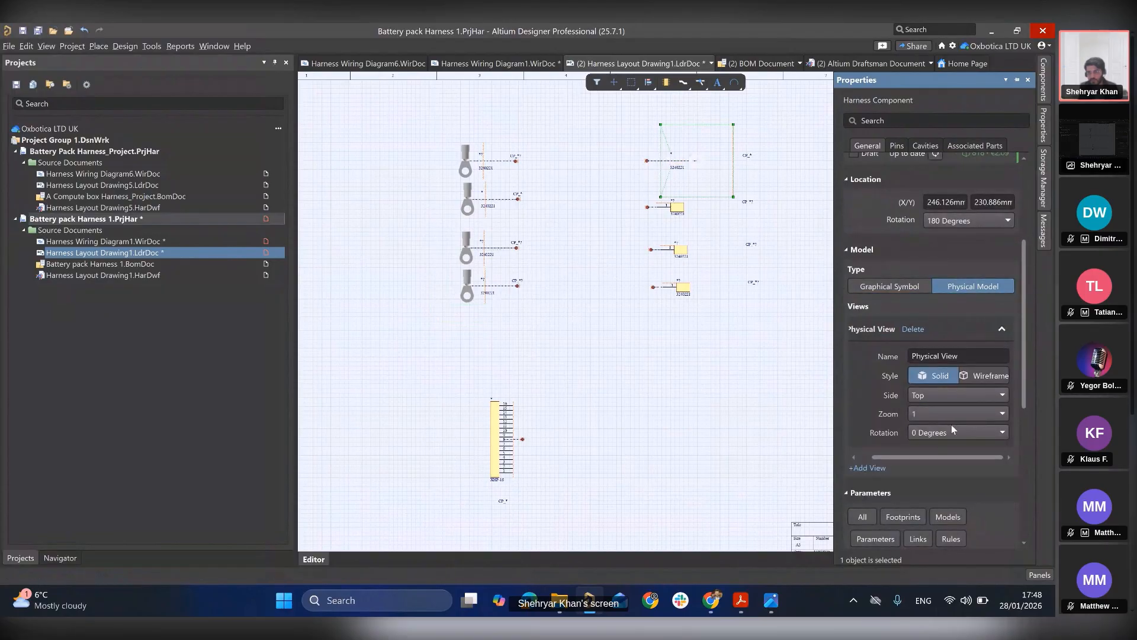
{"action": "left_click", "coordinate": [958, 396]}
{"action": "left_click", "coordinate": [933, 480]}
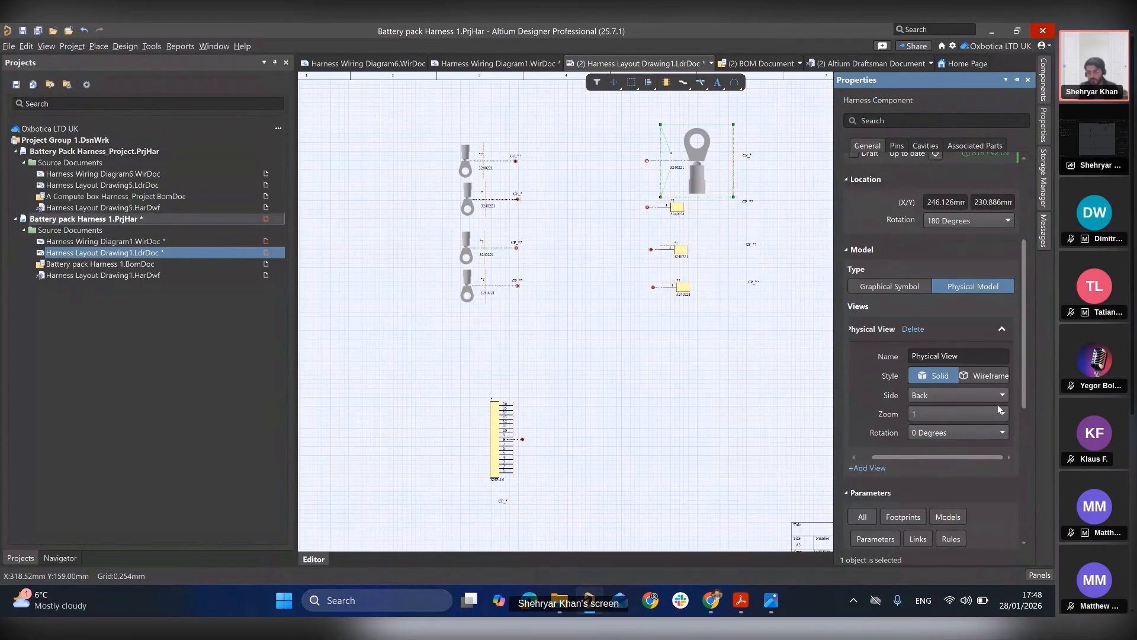
{"action": "left_click", "coordinate": [1000, 409]}
{"action": "left_click", "coordinate": [944, 452]}
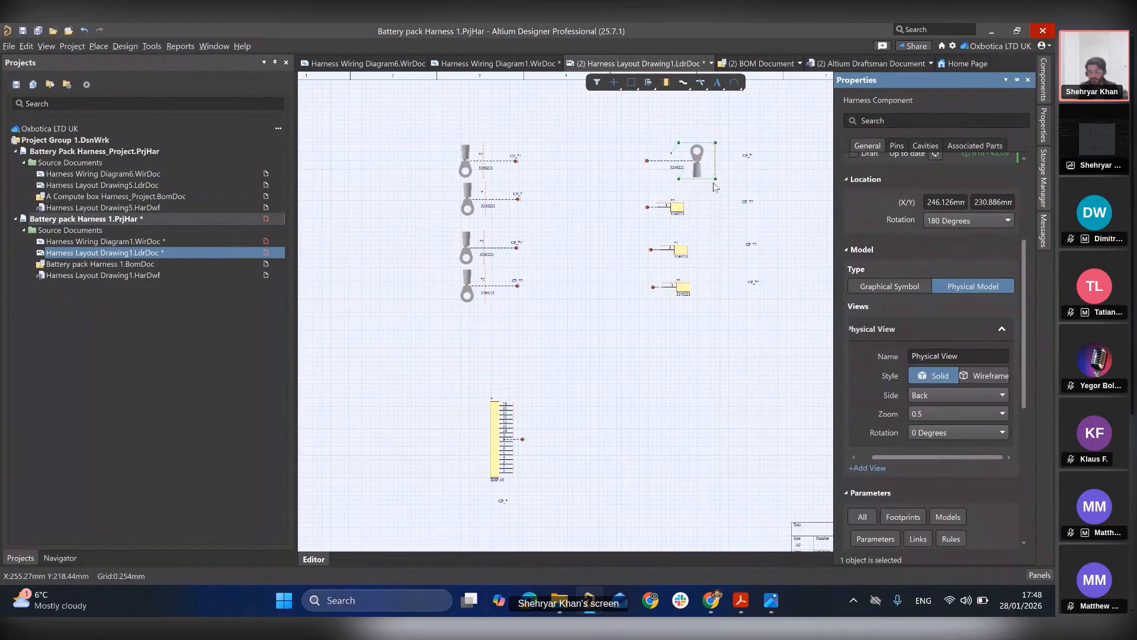
- Switch the second ring terminal in the right column to its physical model, viewed from the Back at zoom 0.5
{"action": "left_click", "coordinate": [676, 209]}
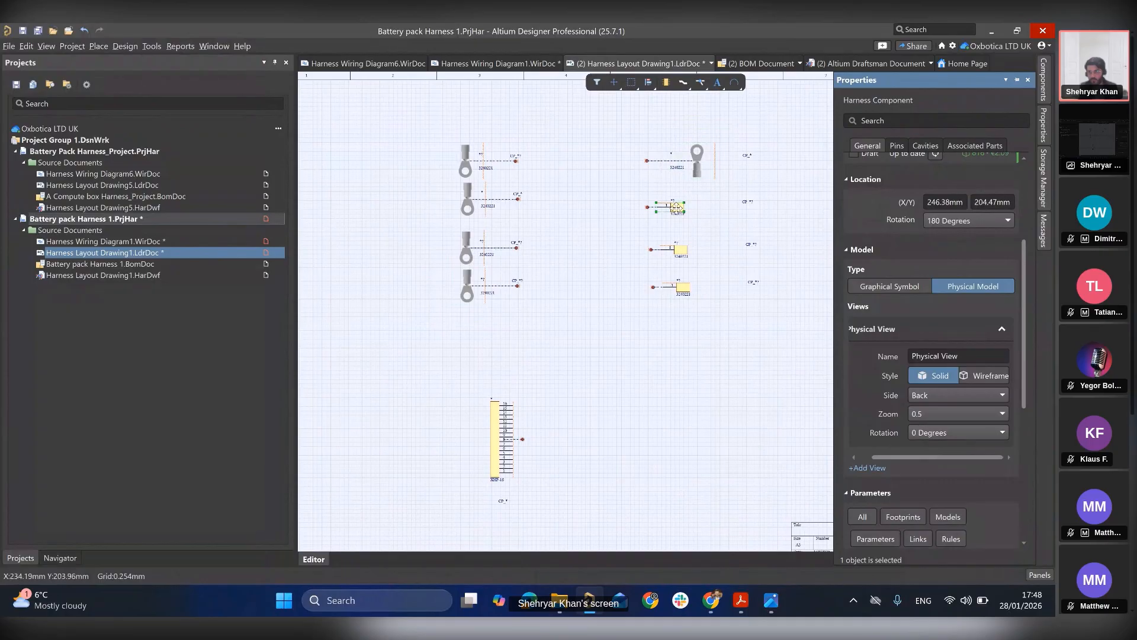
{"action": "scroll", "coordinate": [1020, 290], "scroll_direction": "down", "scroll_amount": 1}
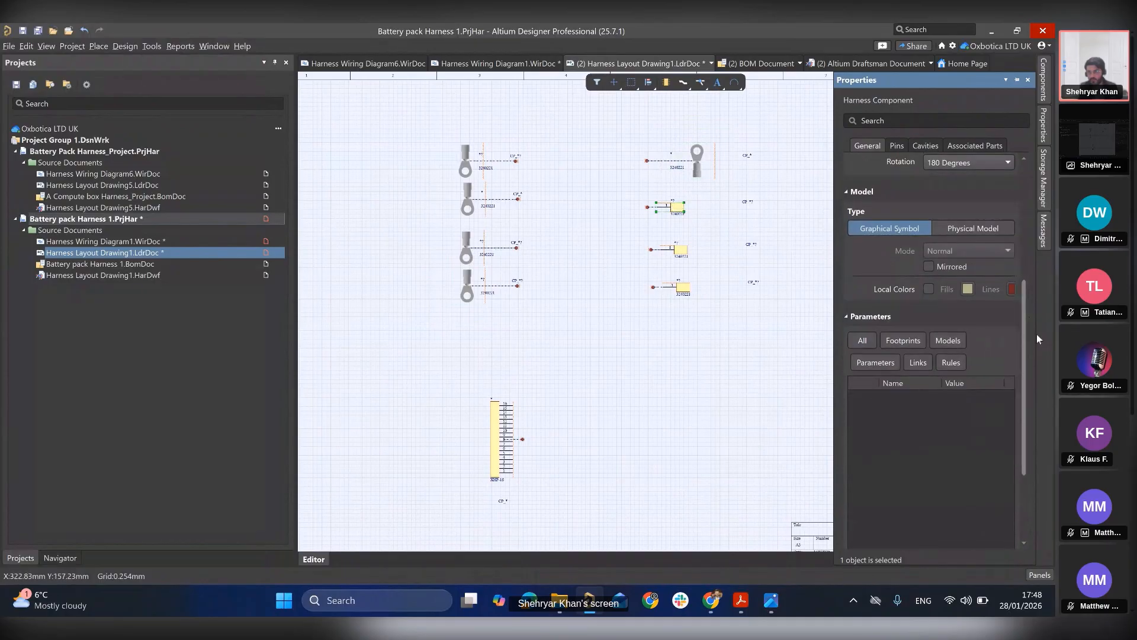
{"action": "left_click", "coordinate": [990, 235]}
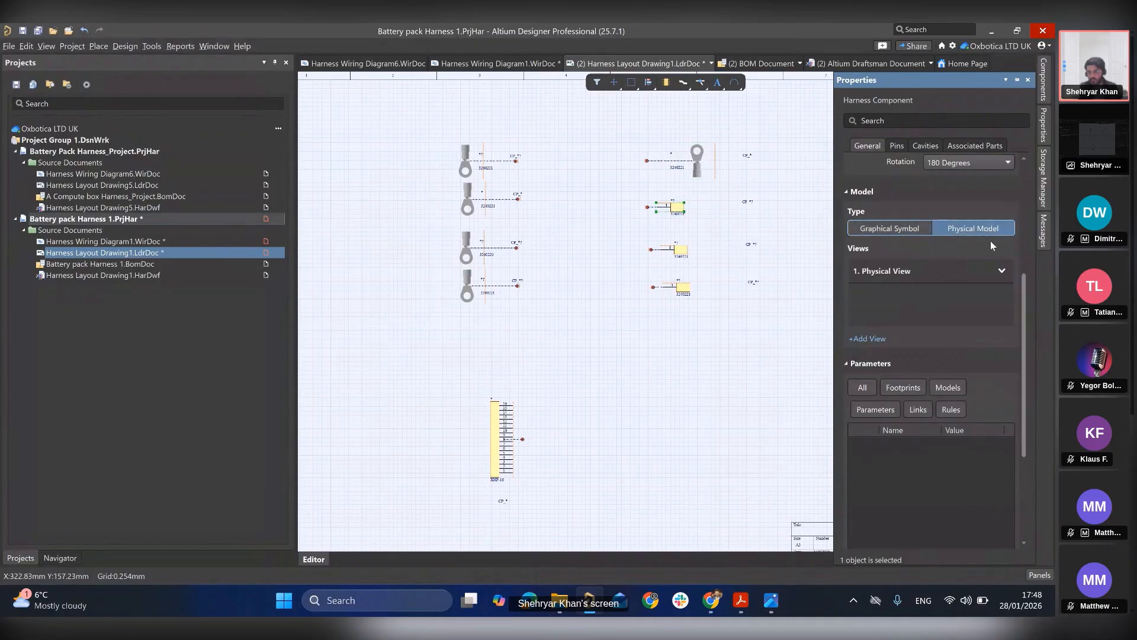
{"action": "left_click", "coordinate": [1000, 273]}
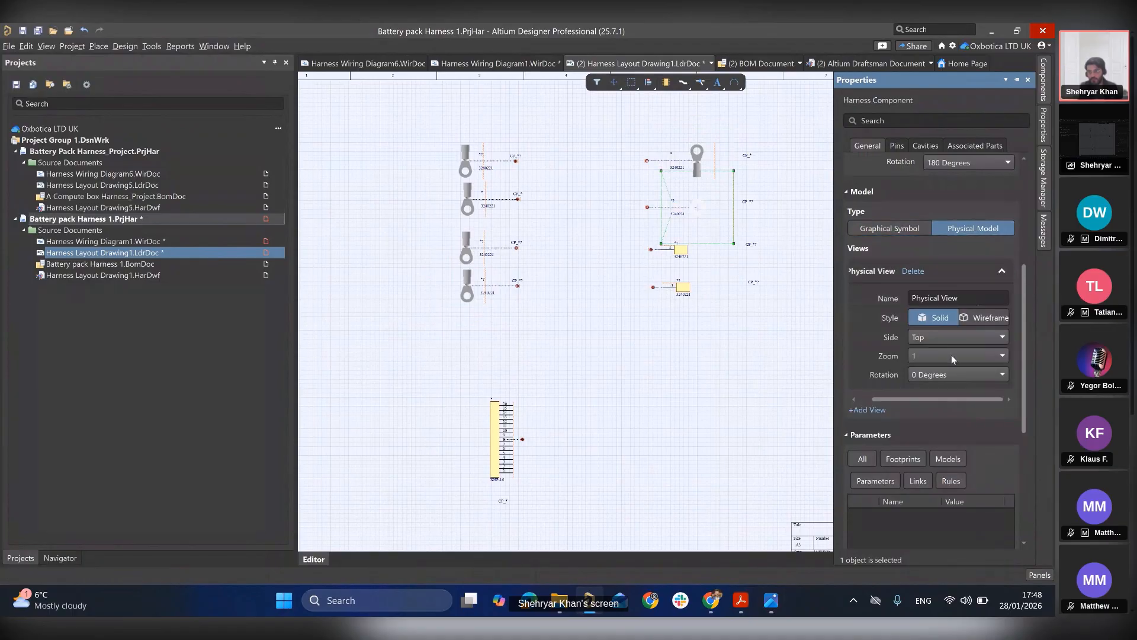
{"action": "left_click", "coordinate": [955, 336]}
{"action": "key", "text": "Escape"}
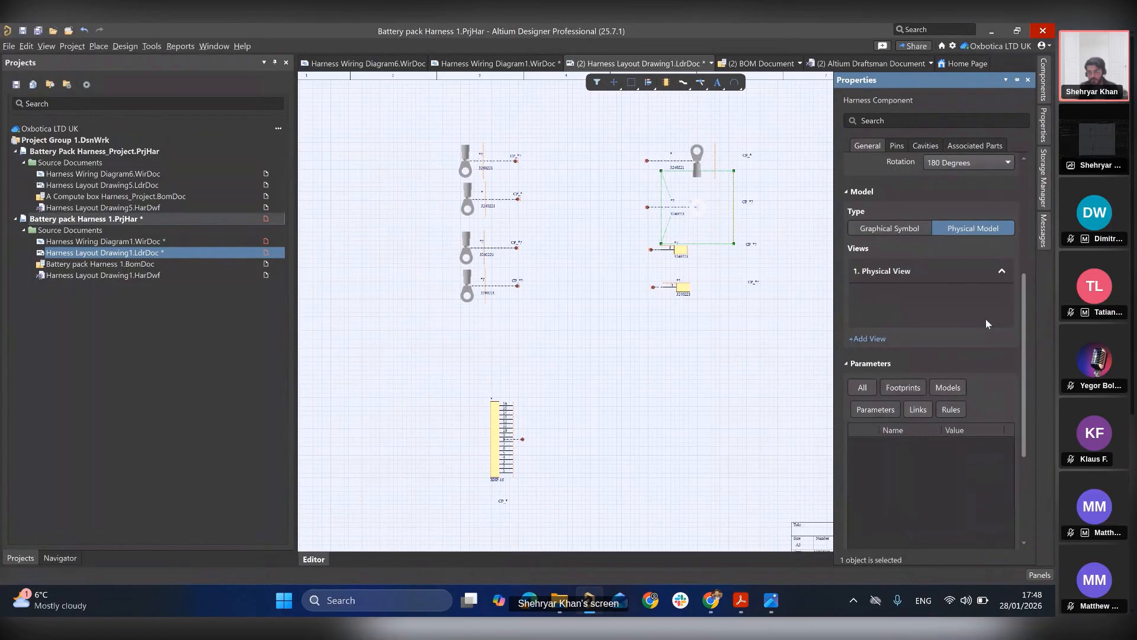
{"action": "left_click", "coordinate": [979, 337]}
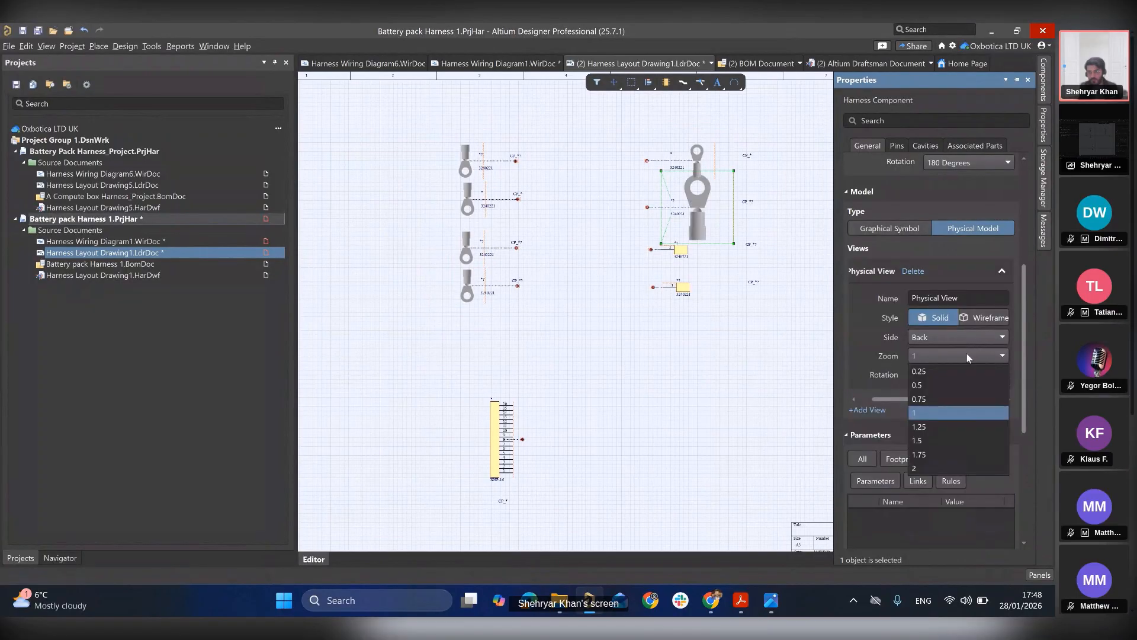
{"action": "left_click", "coordinate": [921, 403]}
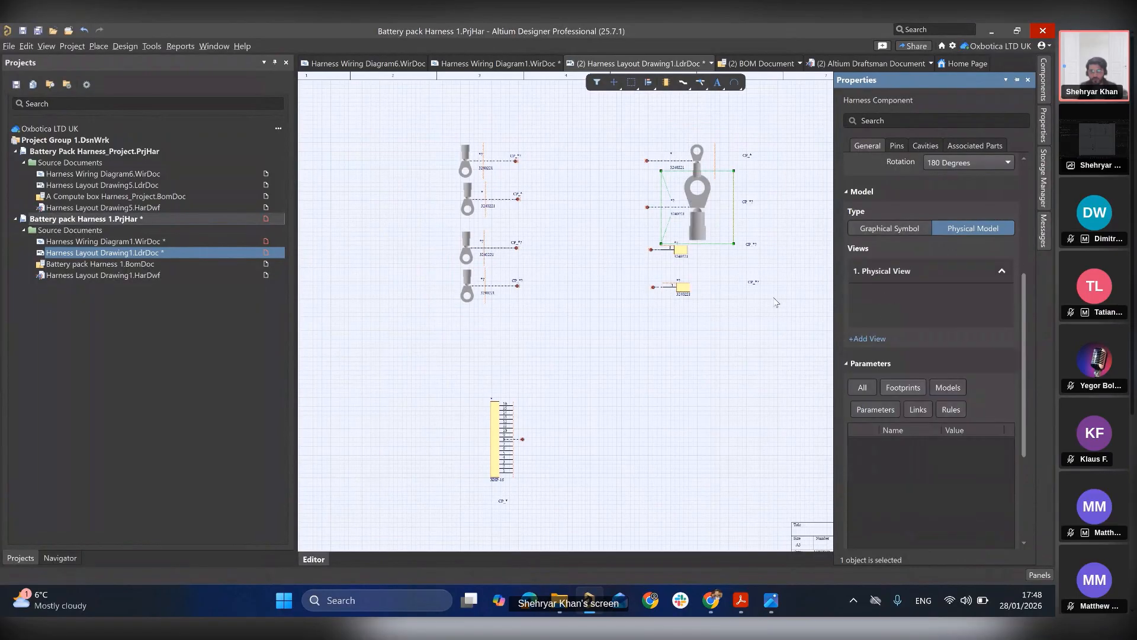
- Display the third ring terminal in the right column as a physical model, with zoom 0.5 and the Back side
{"action": "left_click", "coordinate": [678, 254]}
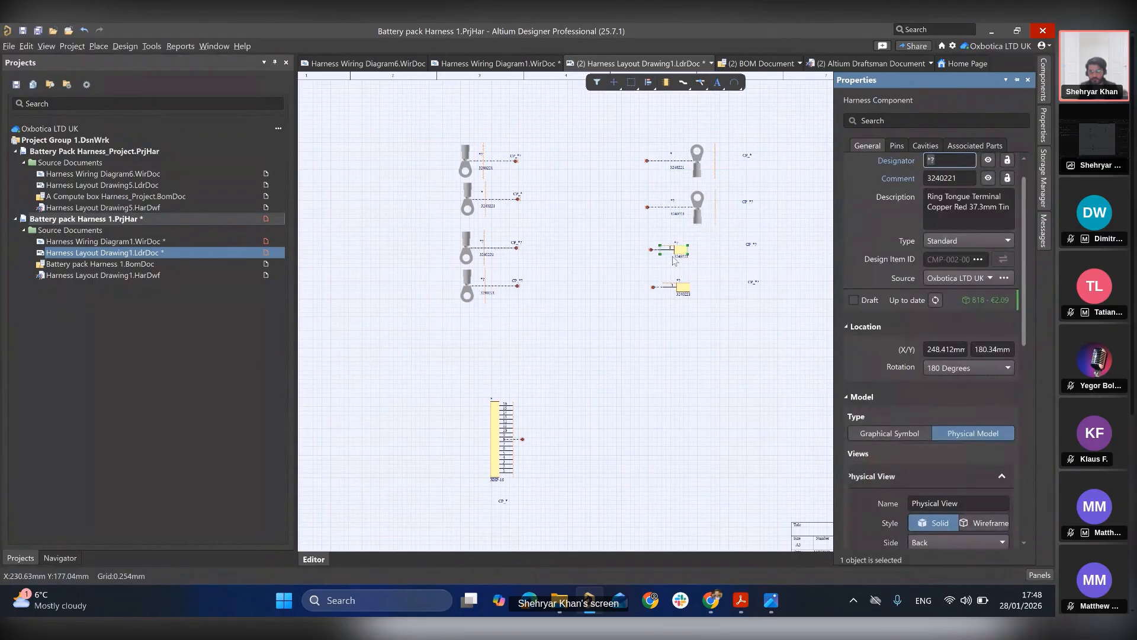
{"action": "scroll", "coordinate": [1013, 363], "scroll_direction": "down", "scroll_amount": 3}
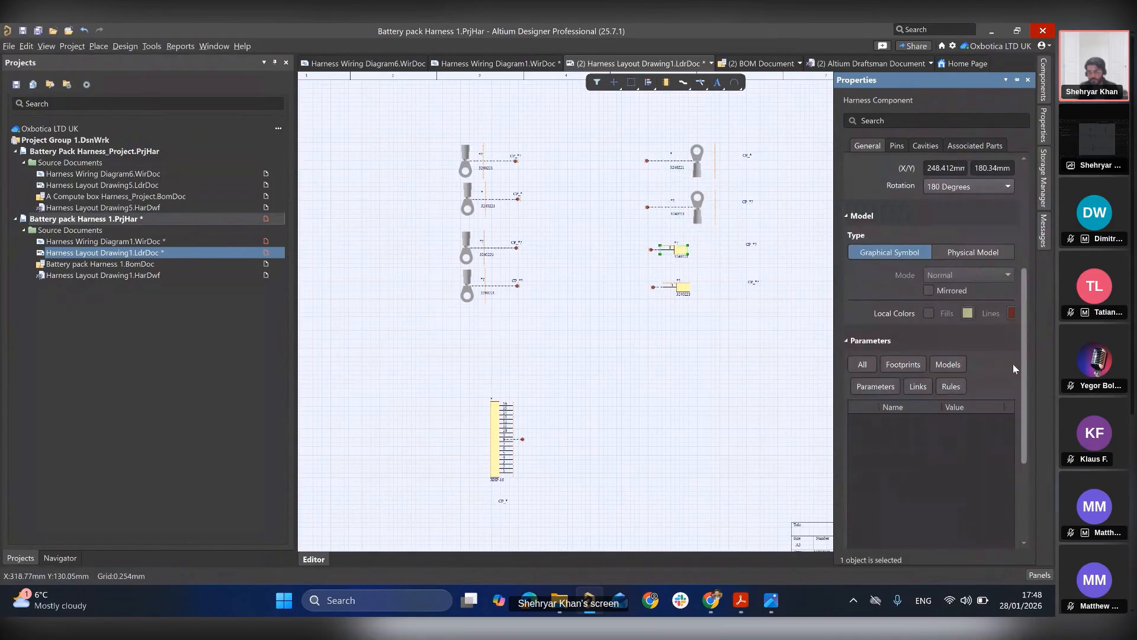
{"action": "left_click", "coordinate": [983, 247]}
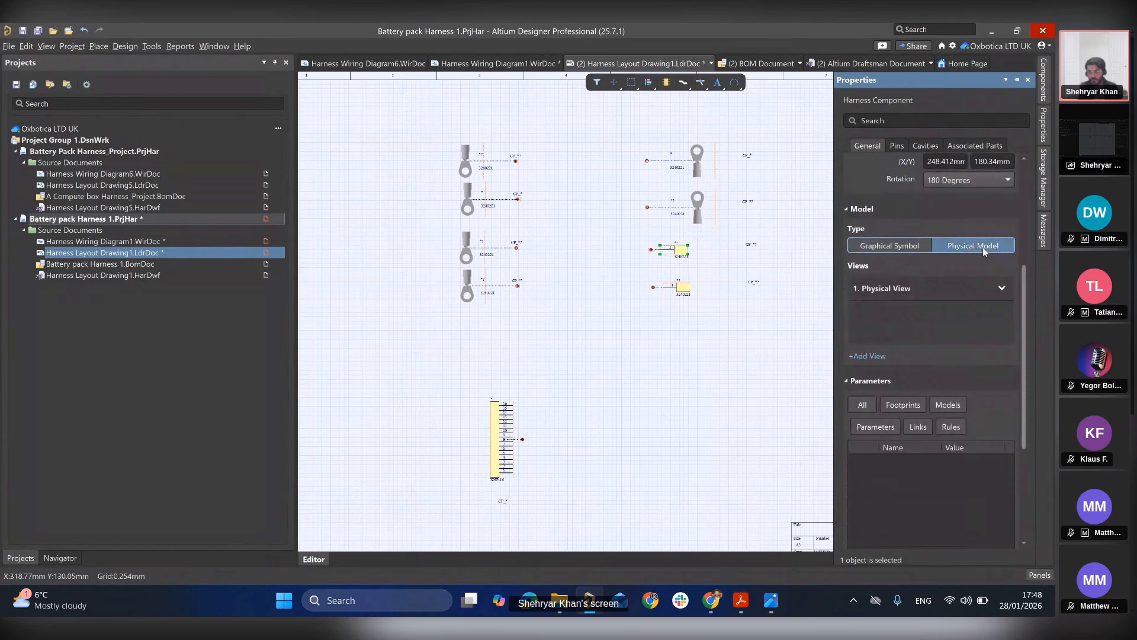
{"action": "left_click", "coordinate": [1001, 288]}
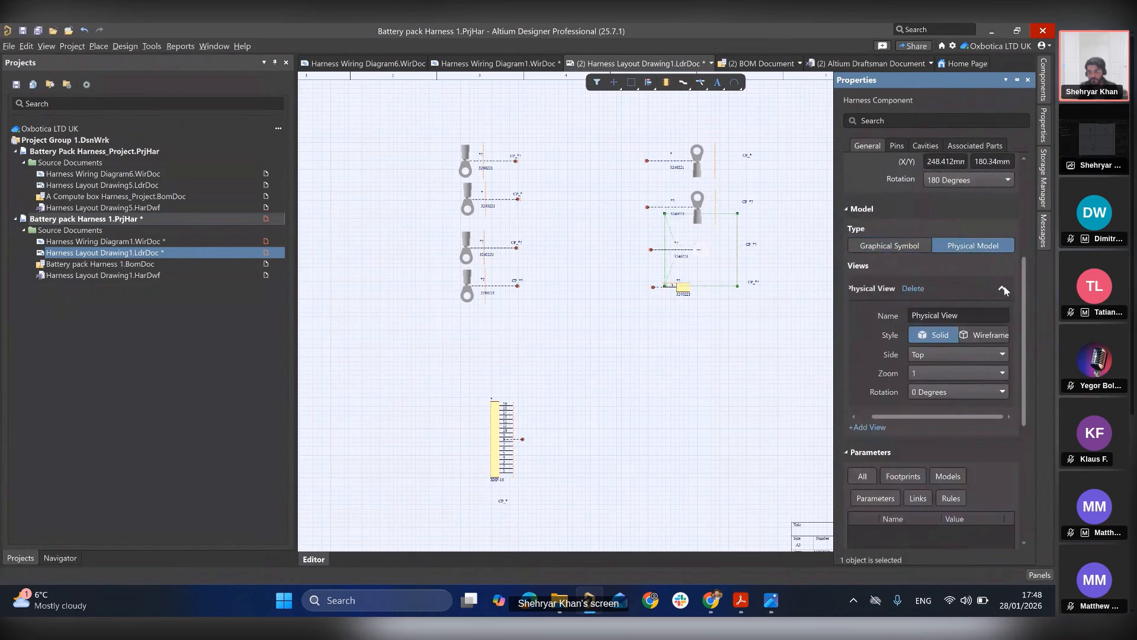
{"action": "left_click", "coordinate": [982, 391]}
{"action": "left_click", "coordinate": [957, 403]}
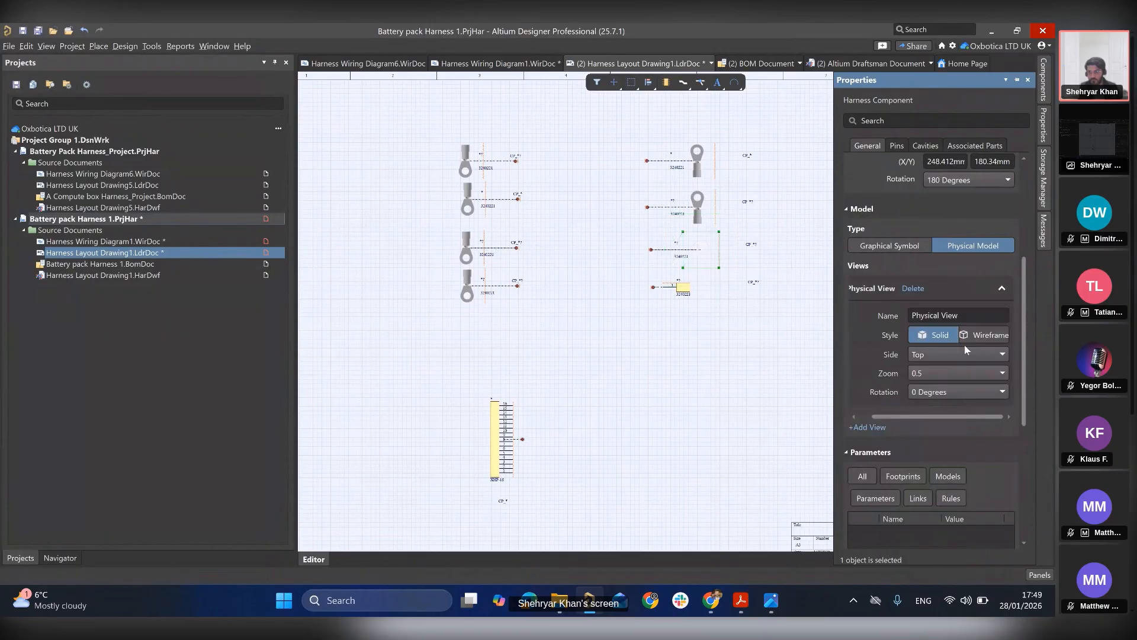
{"action": "left_click", "coordinate": [971, 353]}
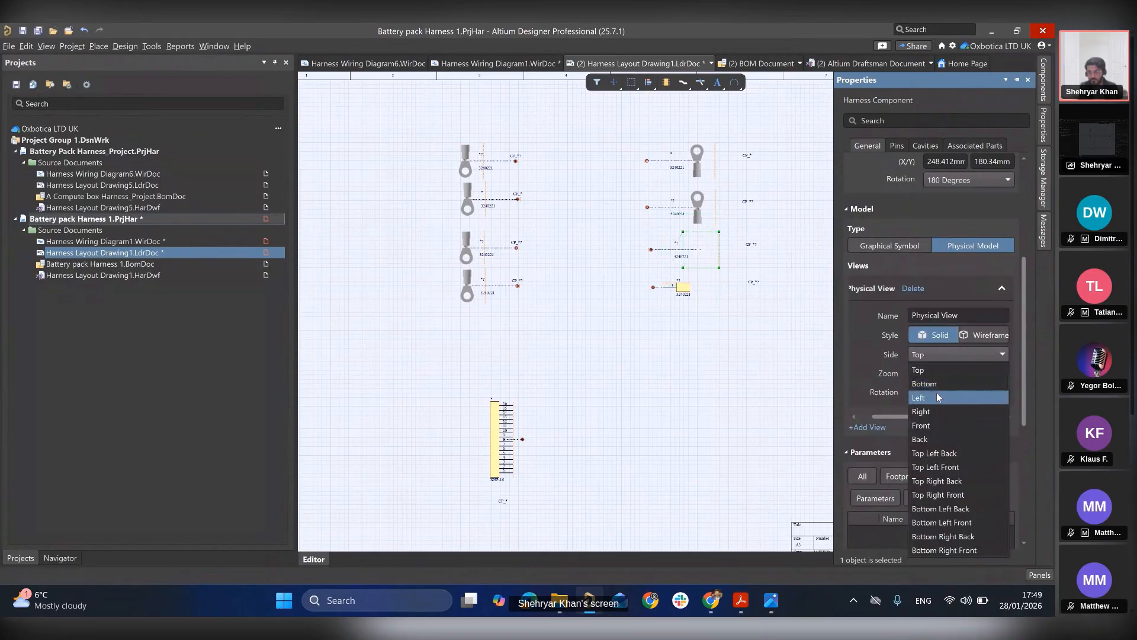
{"action": "left_click", "coordinate": [923, 430]}
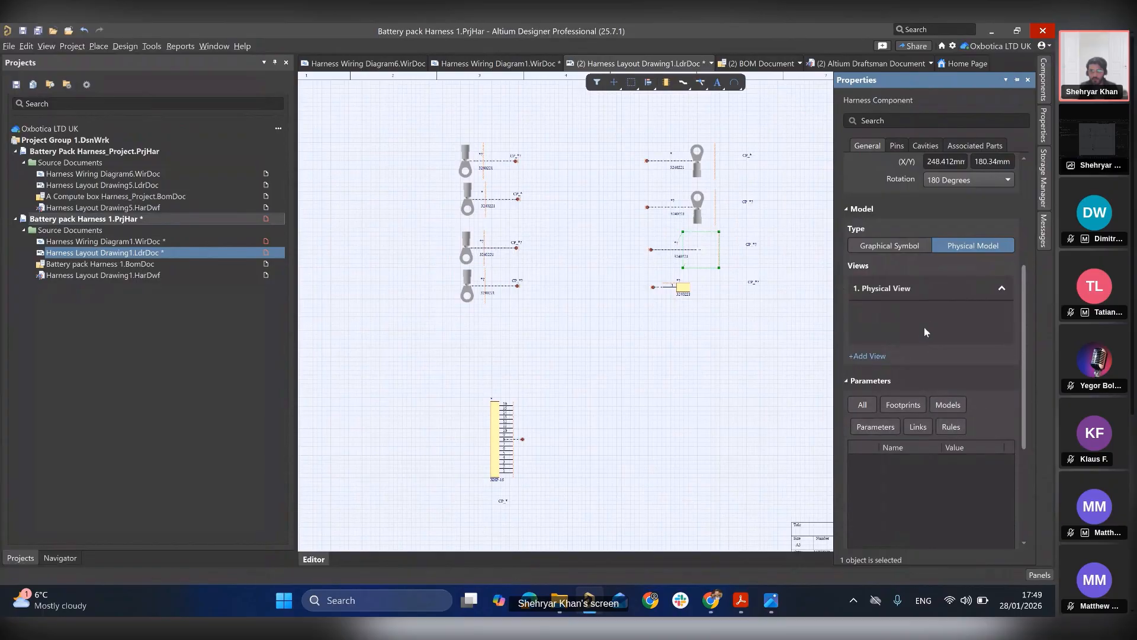
- Switch the lowest ring terminal in the right column to its physical model, with the Back side and zoom 0.5
{"action": "left_click", "coordinate": [687, 291]}
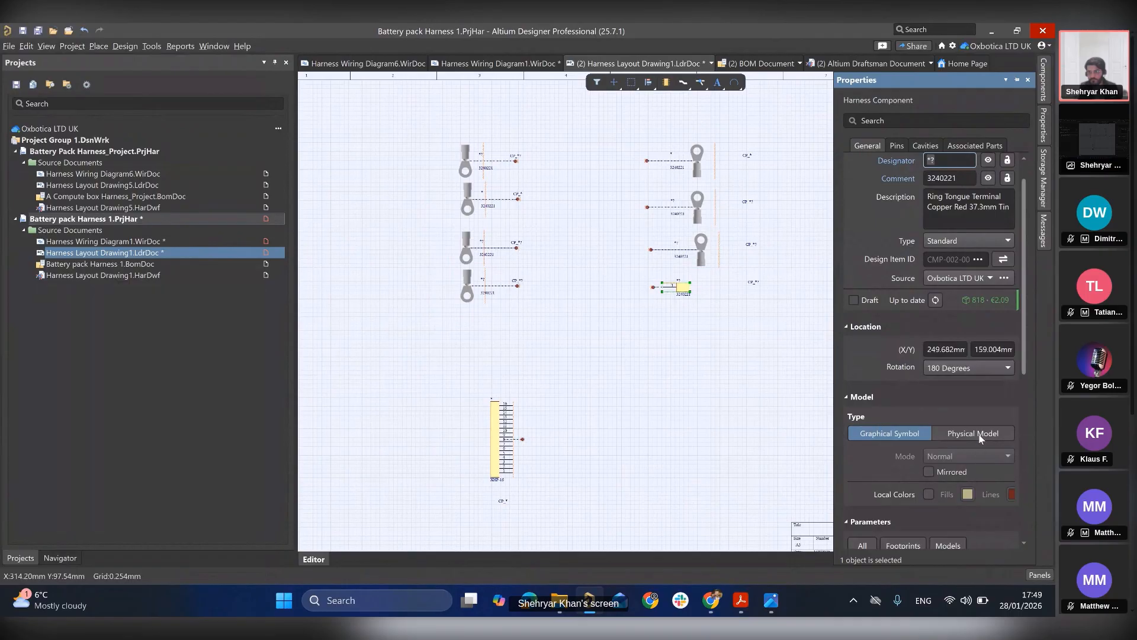
{"action": "left_click", "coordinate": [973, 433]}
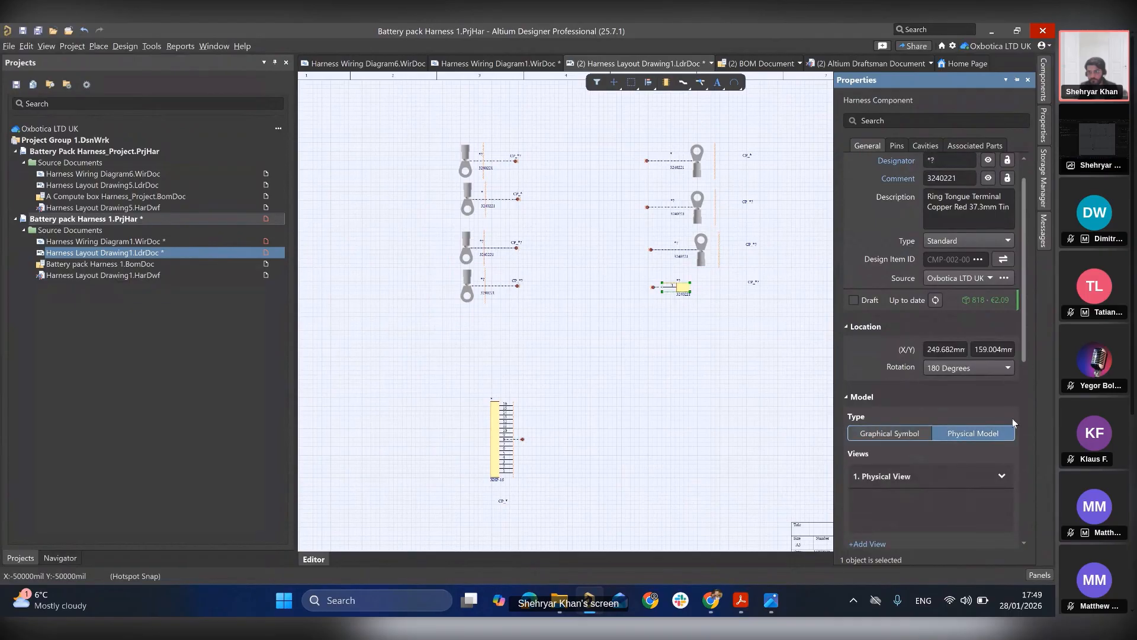
{"action": "scroll", "coordinate": [993, 470], "scroll_direction": "down", "scroll_amount": 2}
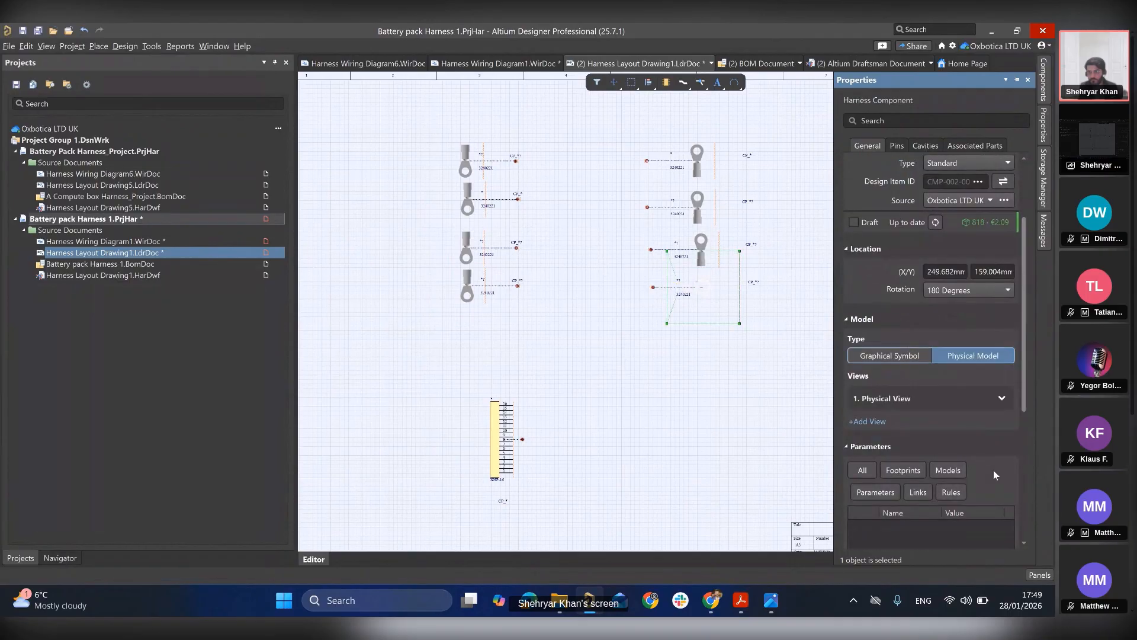
{"action": "left_click", "coordinate": [1001, 399]}
{"action": "left_click", "coordinate": [939, 465]}
{"action": "left_click", "coordinate": [944, 352]}
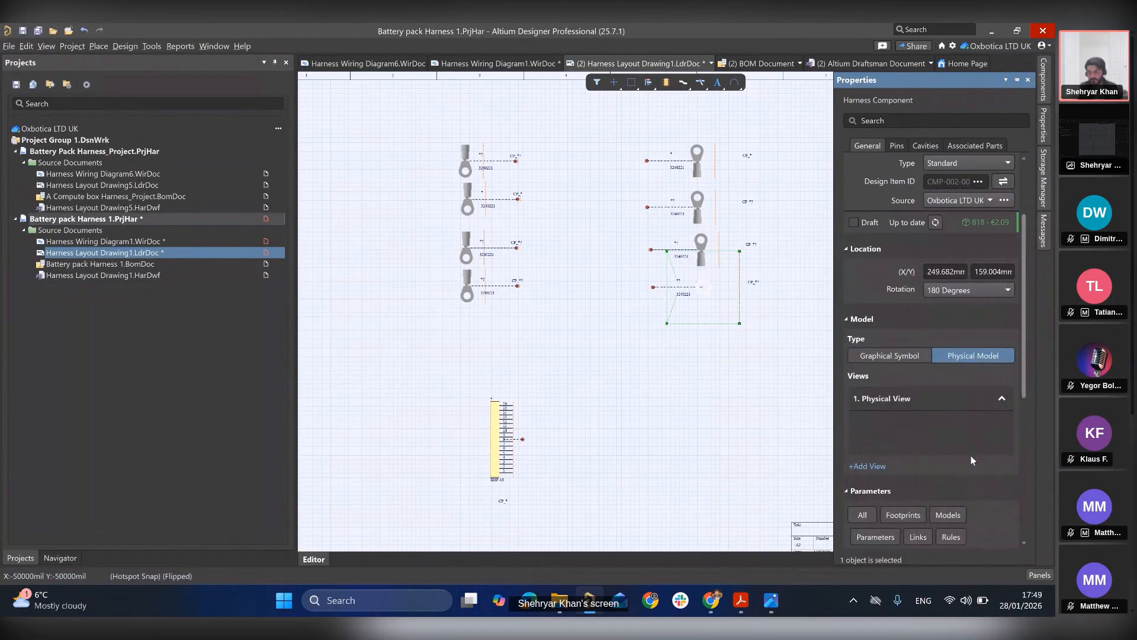
{"action": "left_click", "coordinate": [943, 480]}
{"action": "left_click", "coordinate": [932, 512]}
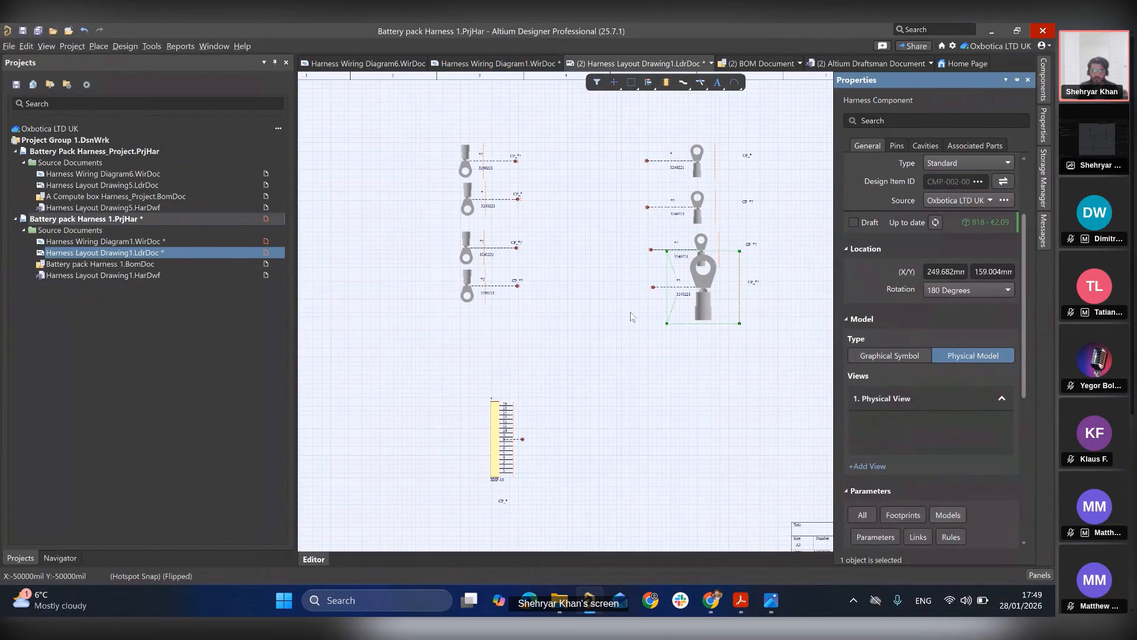
{"action": "left_click", "coordinate": [606, 300]}
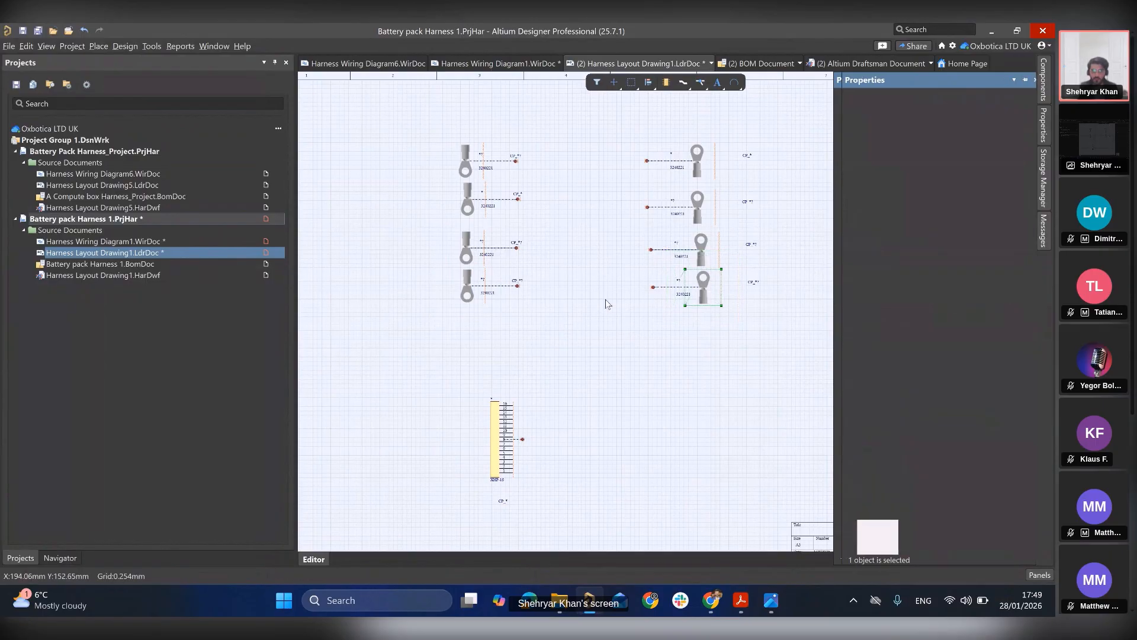
- Show the XHP-16 connector housing as a physical model with its view side set to Right, keeping zoom 1
{"action": "left_click", "coordinate": [514, 420]}
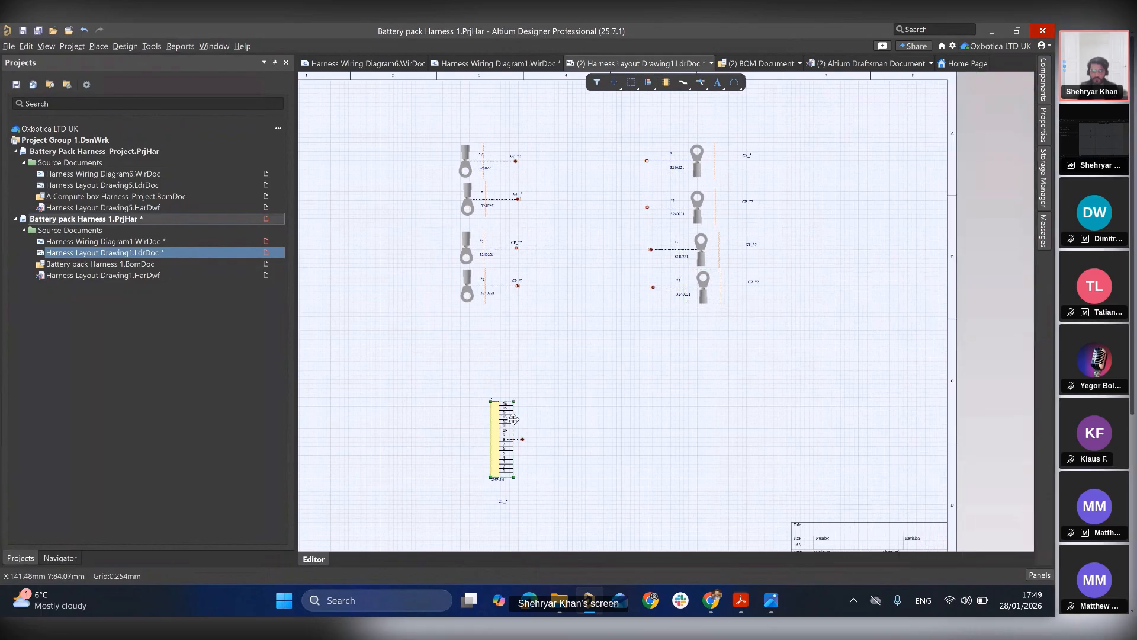
{"action": "double_click", "coordinate": [495, 416]}
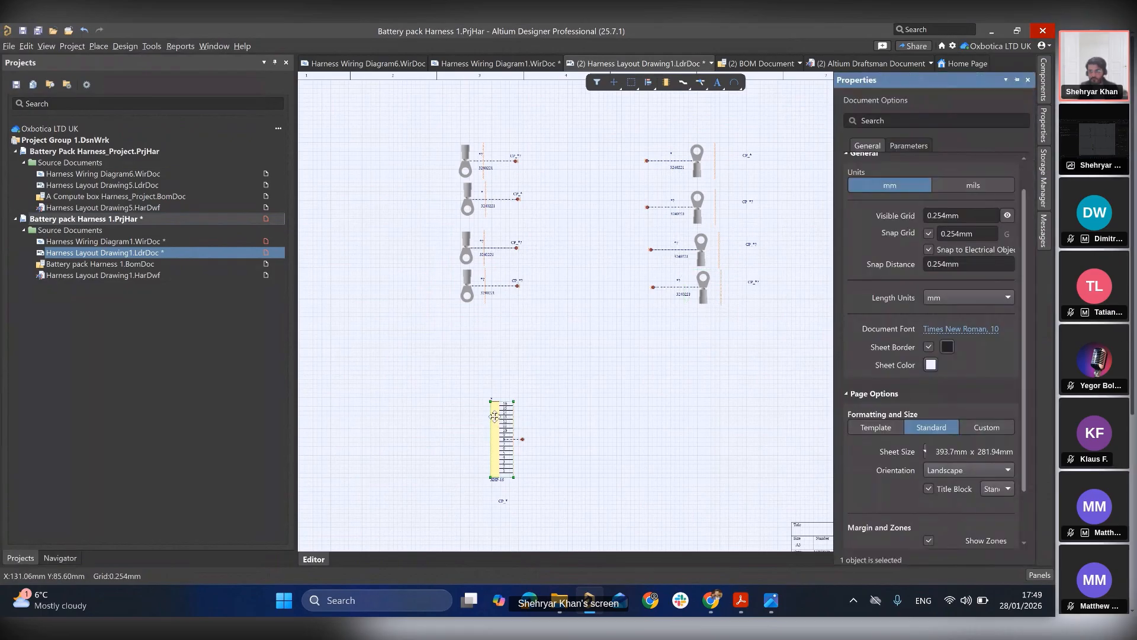
{"action": "left_click", "coordinate": [983, 439]}
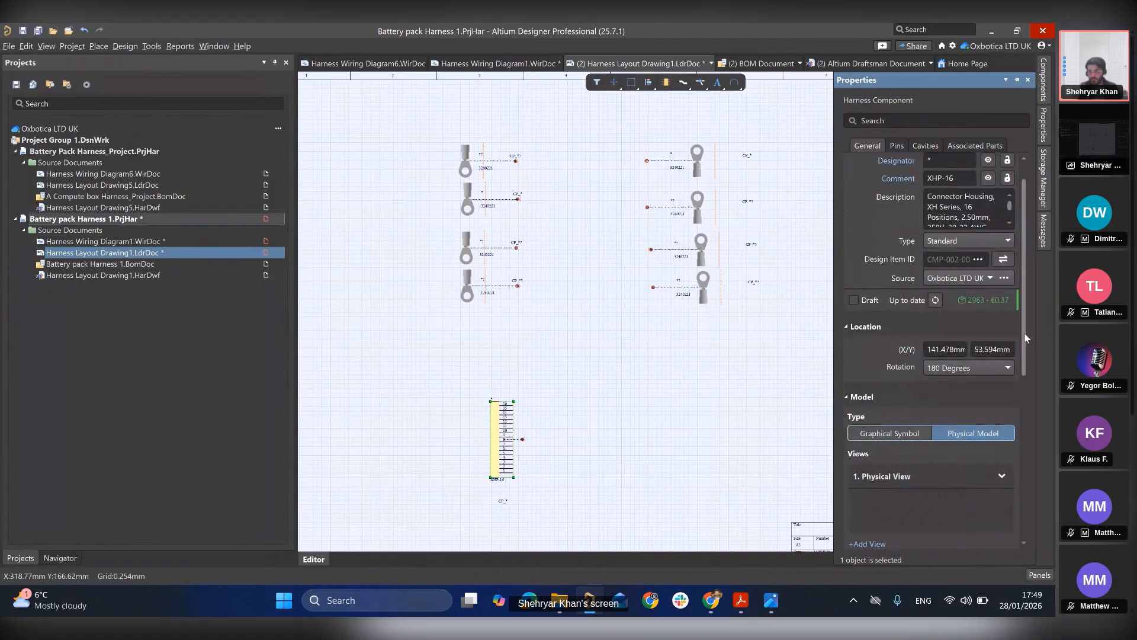
{"action": "left_click_drag", "start_coordinate": [1026, 357], "coordinate": [1026, 396]}
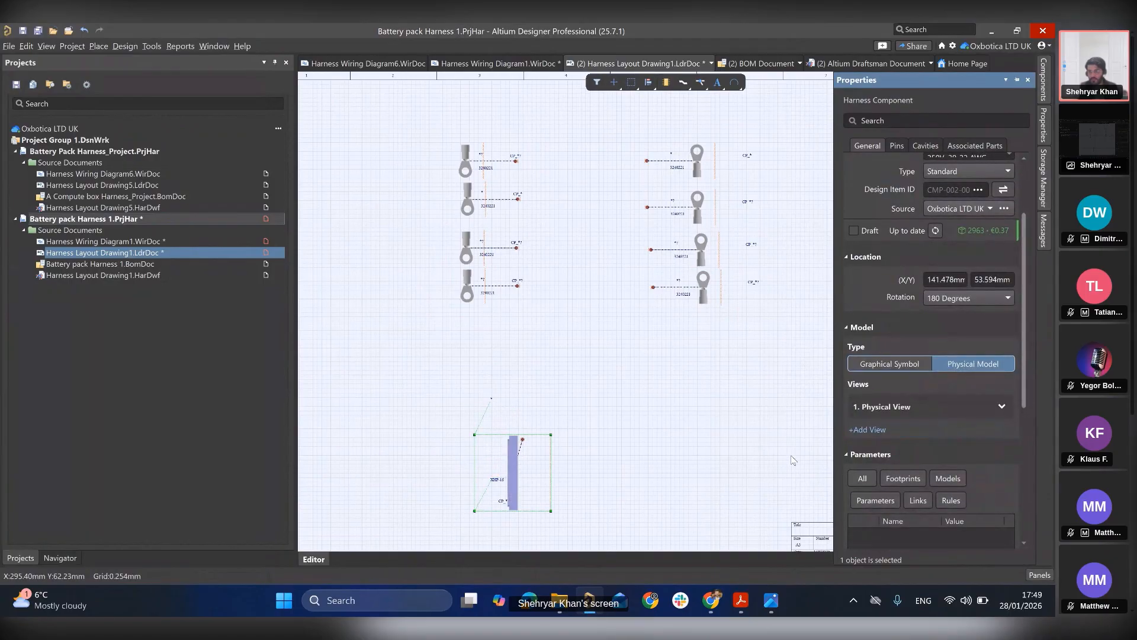
{"action": "left_click", "coordinate": [1001, 407]}
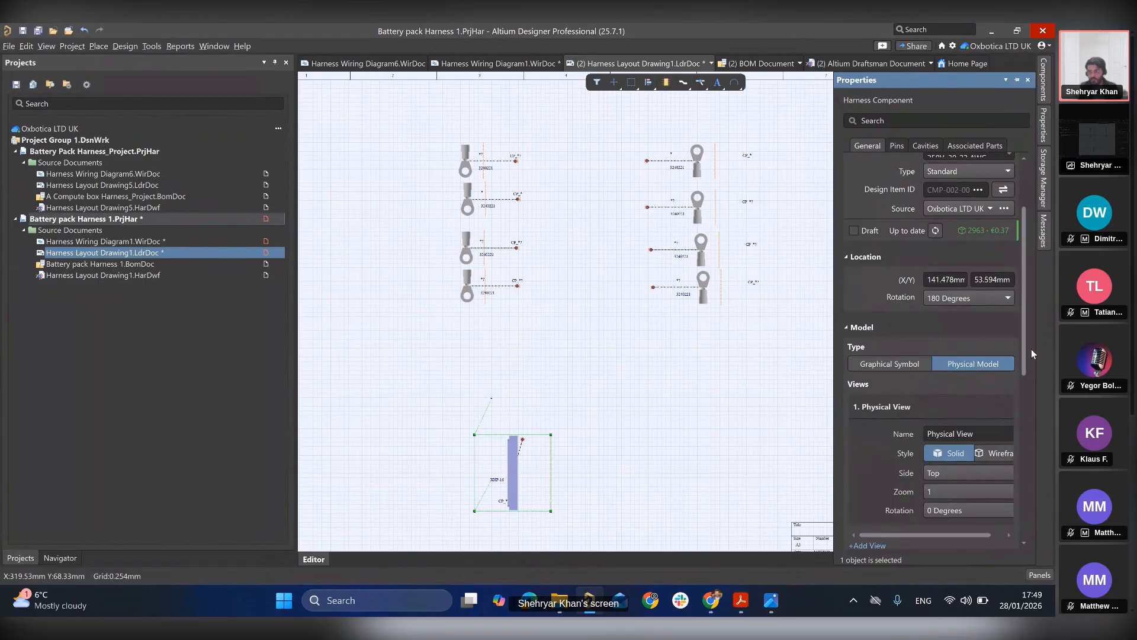
{"action": "left_click_drag", "start_coordinate": [1024, 346], "coordinate": [1012, 404]}
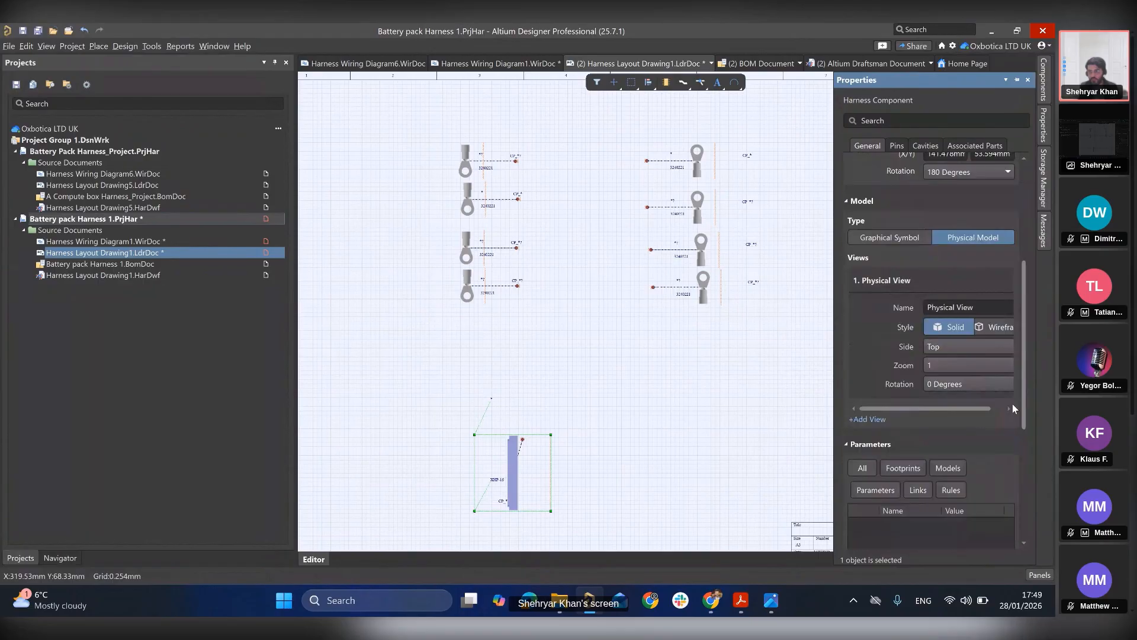
{"action": "left_click", "coordinate": [940, 350]}
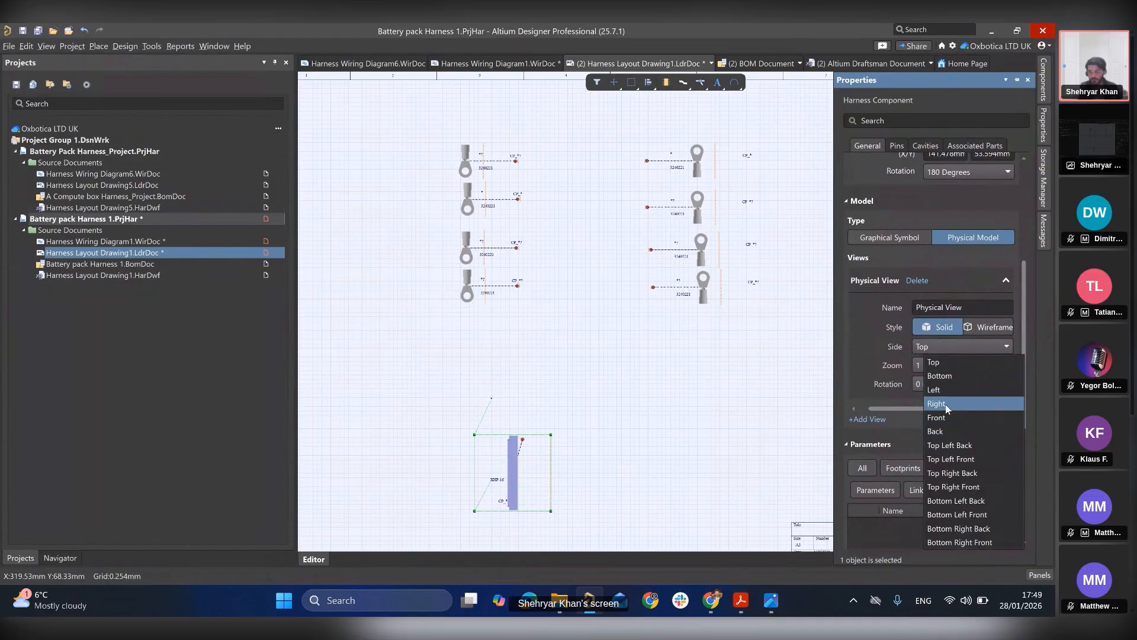
{"action": "left_click", "coordinate": [947, 404]}
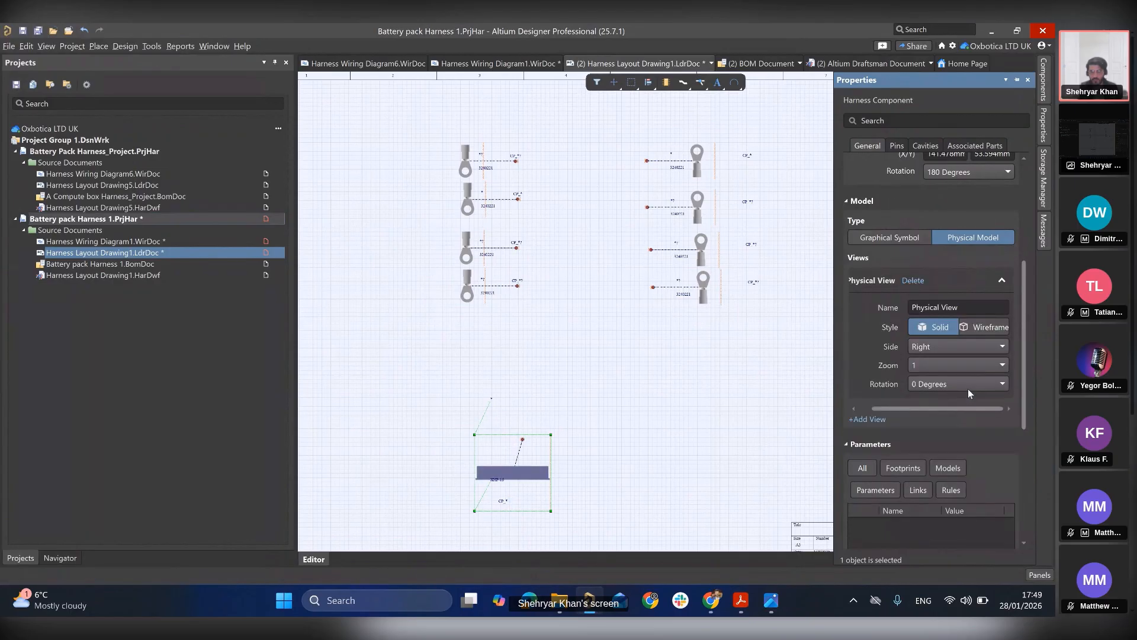
{"action": "left_click", "coordinate": [934, 363]}
{"action": "left_click", "coordinate": [935, 359]}
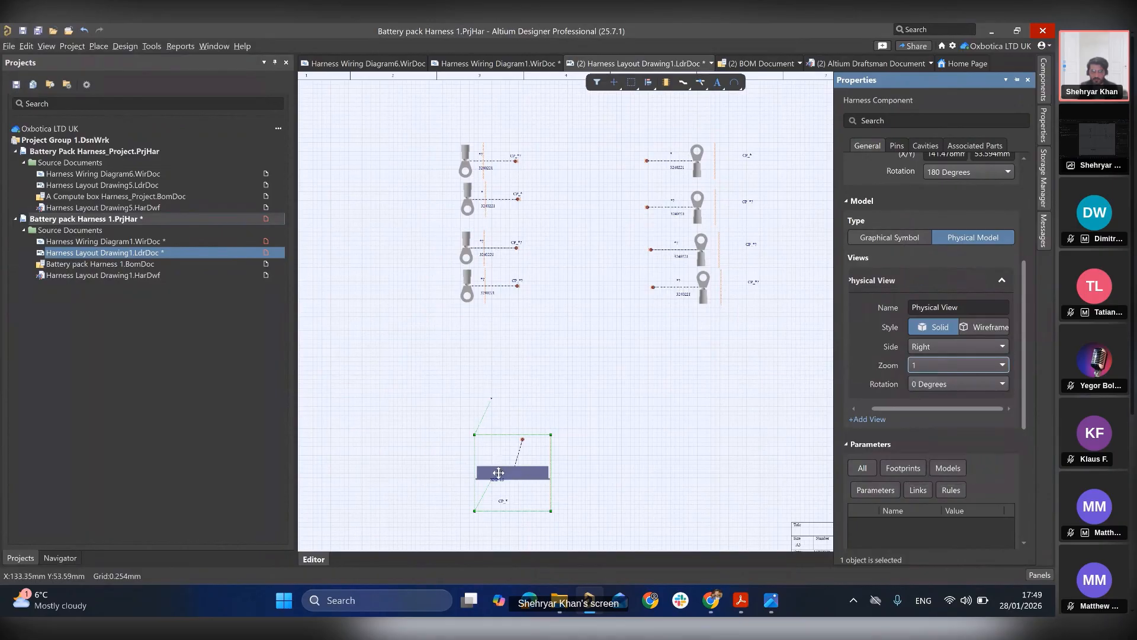
- Rotate the XHP-16 connector housing so it stands vertically with its connection point on the right side
{"action": "left_click", "coordinate": [520, 474]}
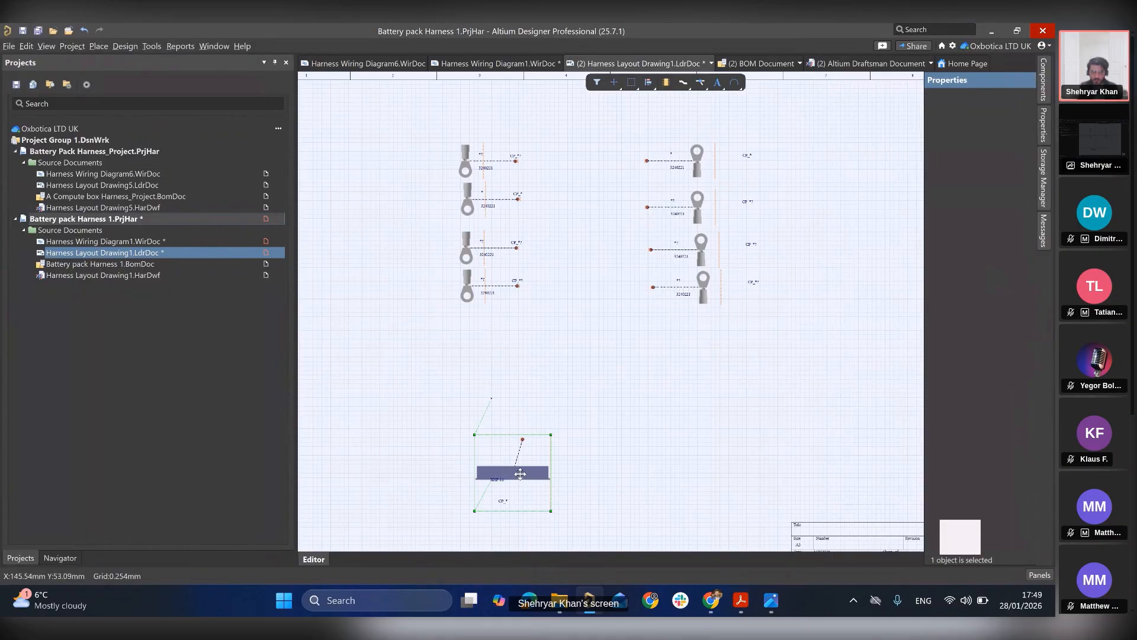
{"action": "key", "text": "space"}
{"action": "key", "text": "space"}
{"action": "key", "text": "space"}
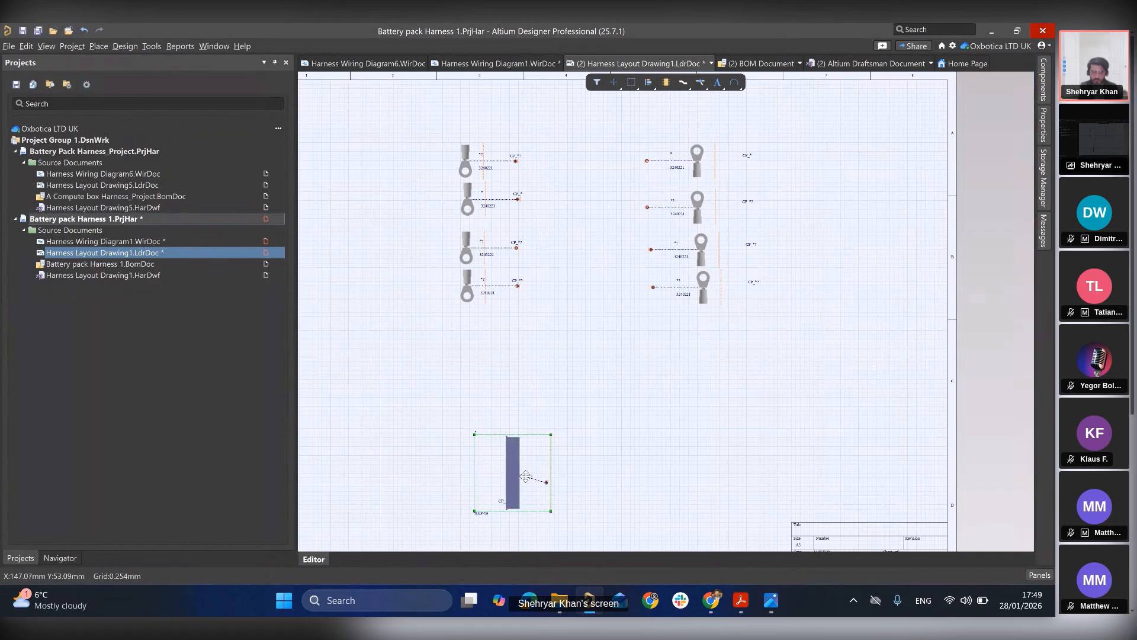
- Move the XHP-16 housing's connection point level with the housing's centre and close to its right edge
{"action": "scroll", "coordinate": [546, 469], "scroll_direction": "up", "scroll_amount": 1, "text": "ctrl"}
{"action": "scroll", "coordinate": [545, 469], "scroll_direction": "up", "scroll_amount": 3, "text": "ctrl"}
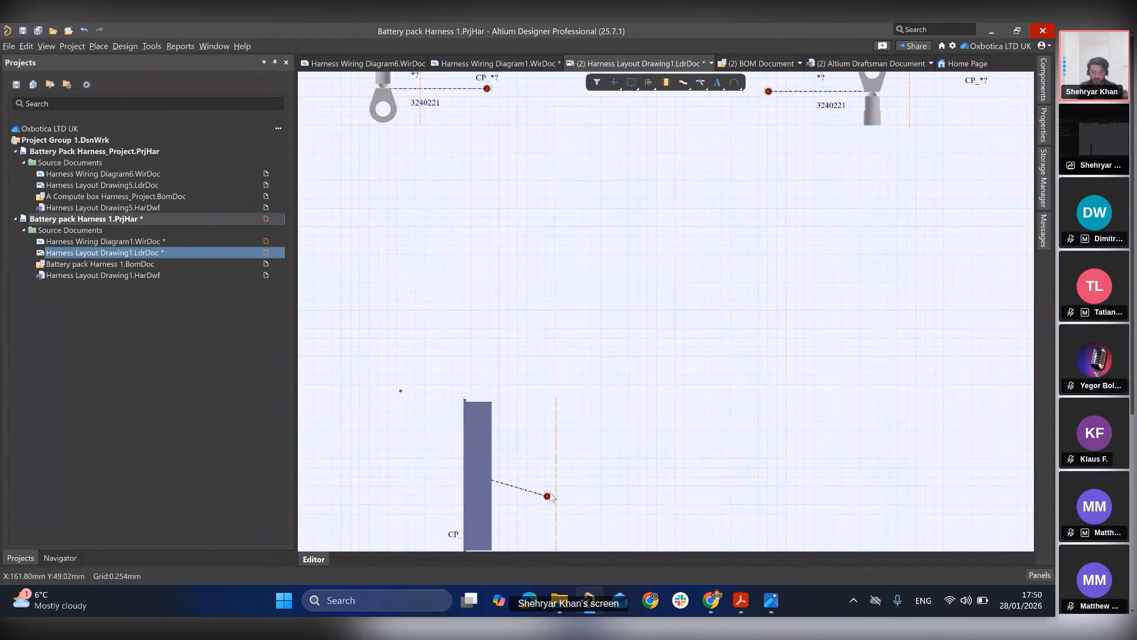
{"action": "left_click", "coordinate": [548, 497]}
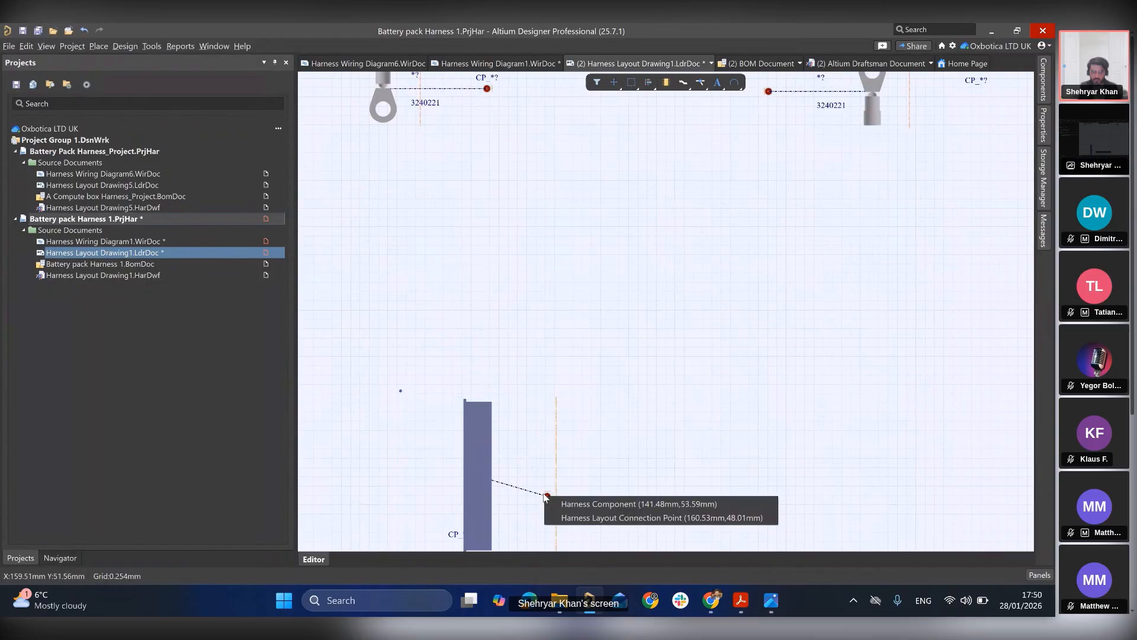
{"action": "left_click", "coordinate": [570, 517]}
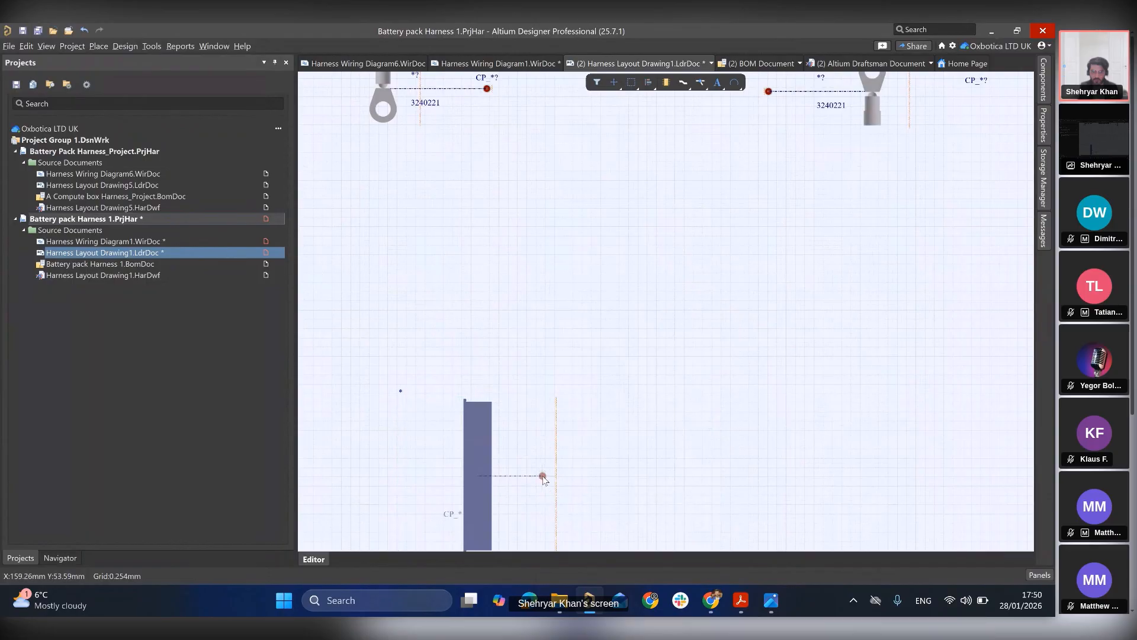
{"action": "left_click", "coordinate": [506, 477]}
{"action": "scroll", "coordinate": [551, 439], "scroll_direction": "down", "scroll_amount": 5, "text": "ctrl"}
{"action": "right_click_drag", "start_coordinate": [539, 422], "coordinate": [569, 316]}
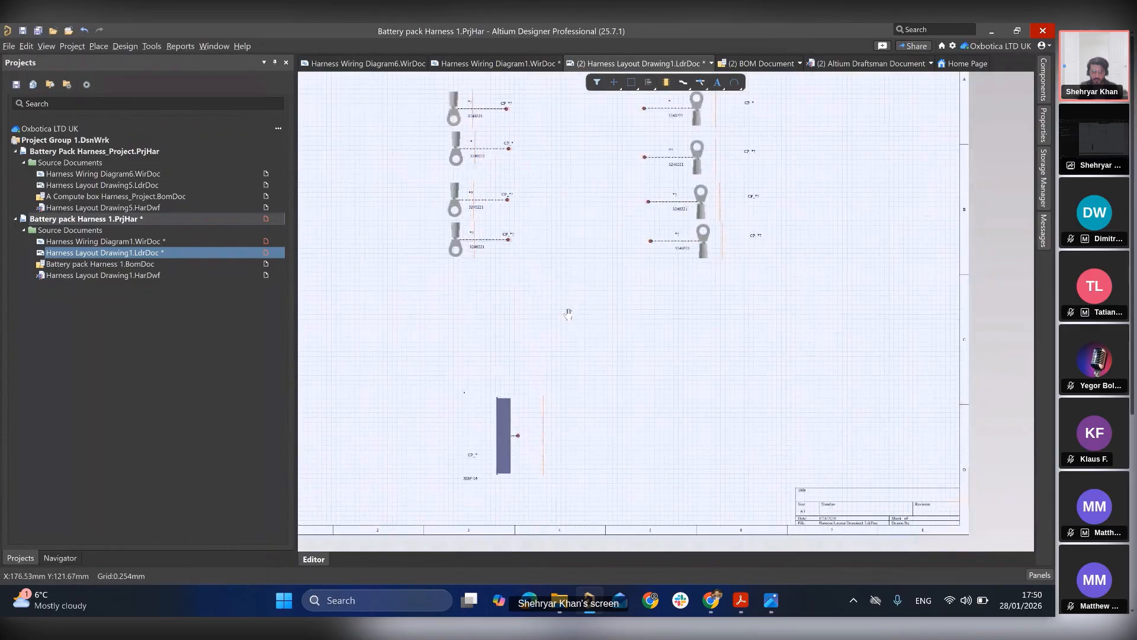
- Hide the designator of the XHP-16 housing's connection point
{"action": "mouse_move", "coordinate": [513, 453]}
{"action": "middle_mouse_down"}
{"action": "mouse_move", "coordinate": [514, 425]}
{"action": "mouse_move", "coordinate": [522, 434]}
{"action": "middle_mouse_up"}
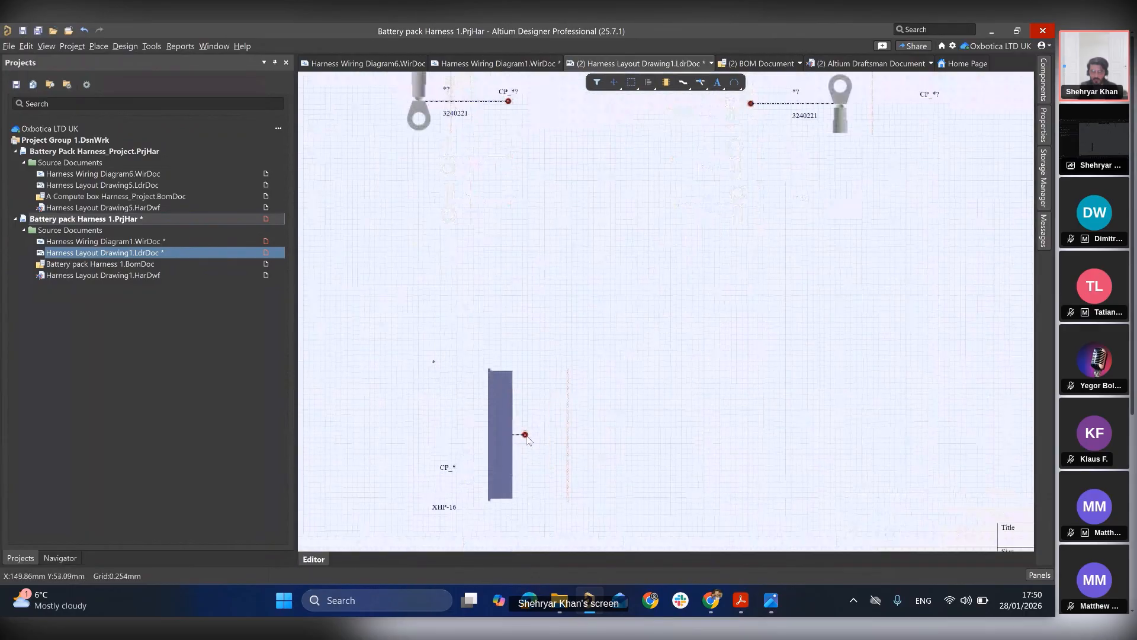
{"action": "left_click", "coordinate": [526, 436]}
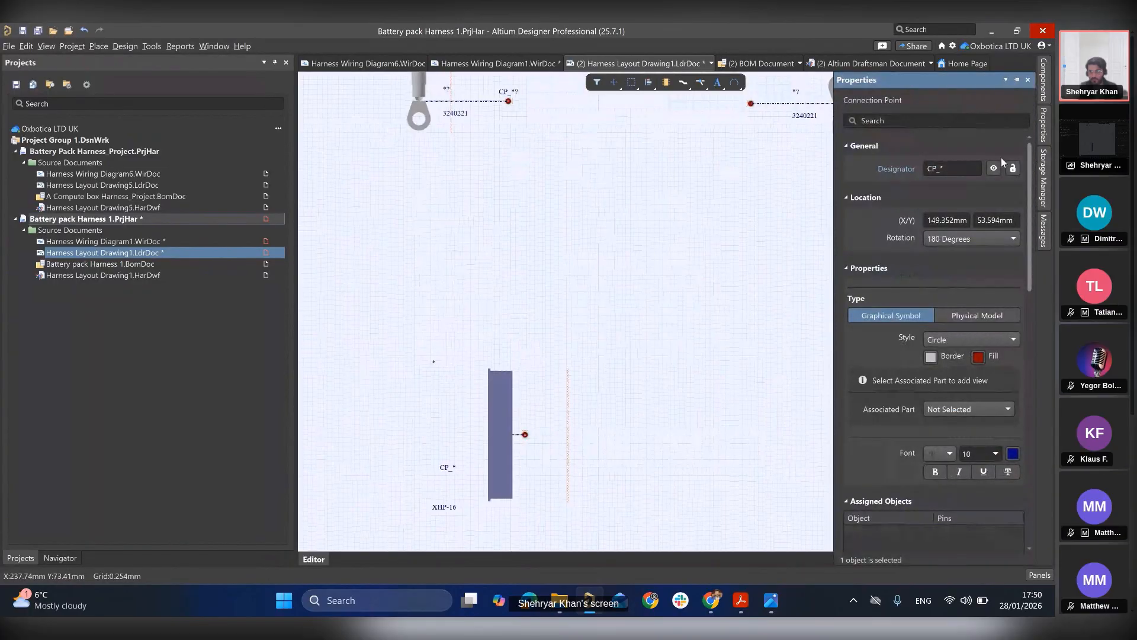
{"action": "left_click", "coordinate": [995, 168]}
{"action": "scroll", "coordinate": [662, 292], "scroll_direction": "up", "scroll_amount": 1}
{"action": "left_click", "coordinate": [662, 293]}
- Rotate the lowest right-column ring terminal so its ring faces right, and move its connection point to the barrel end
{"action": "scroll", "coordinate": [662, 292], "scroll_direction": "down", "scroll_amount": 2, "text": "ctrl"}
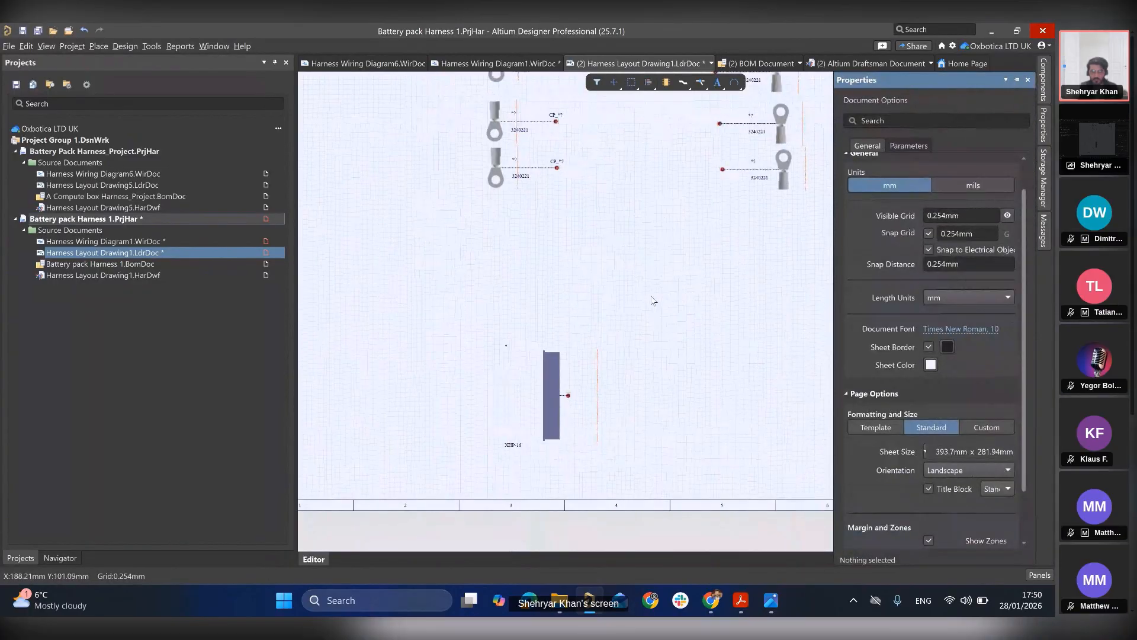
{"action": "right_click_drag", "start_coordinate": [651, 298], "coordinate": [578, 467]}
{"action": "left_click_drag", "start_coordinate": [700, 351], "coordinate": [707, 343]}
{"action": "key", "text": "space"}
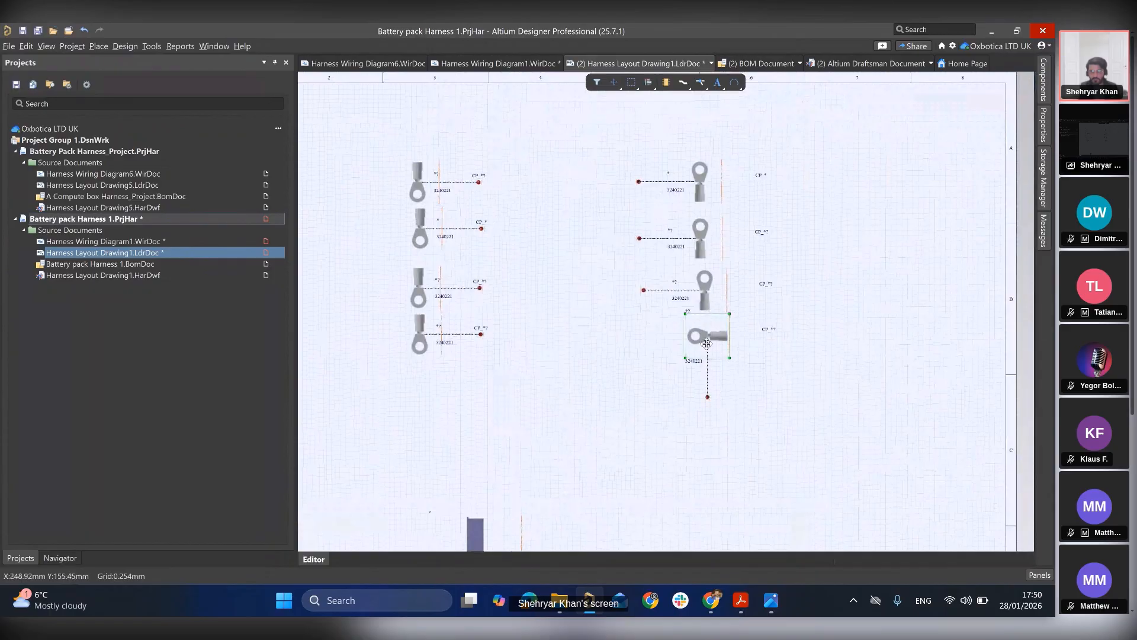
{"action": "key", "text": "space"}
{"action": "key", "text": "space"}
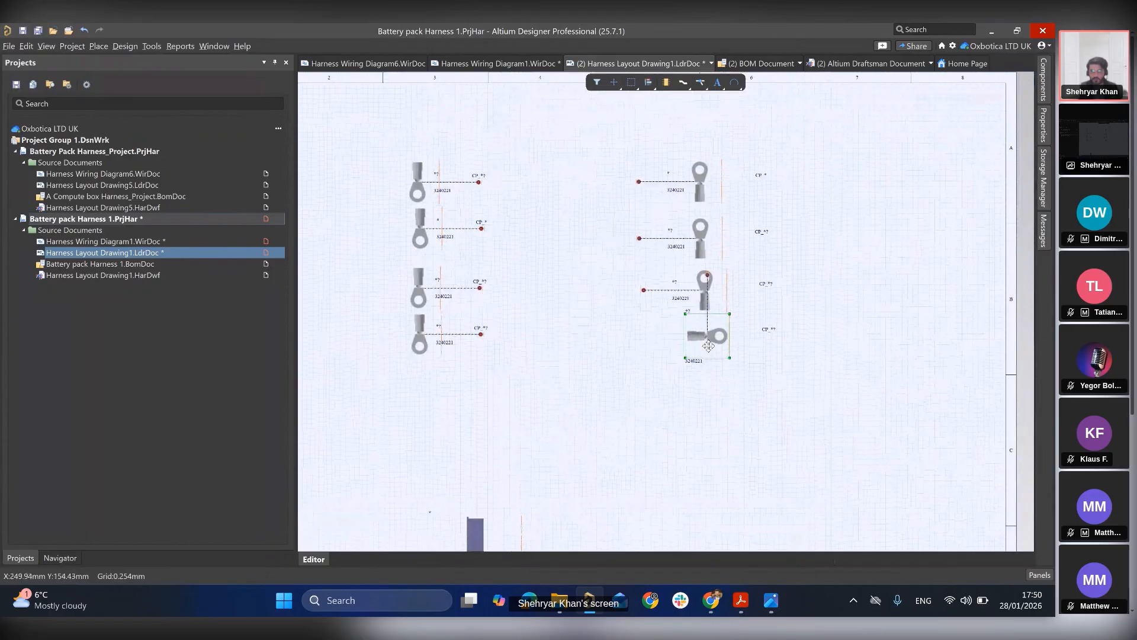
{"action": "left_click", "coordinate": [708, 277]}
{"action": "left_click", "coordinate": [708, 277]}
{"action": "left_click_drag", "start_coordinate": [708, 276], "coordinate": [683, 338]}
- Turn the third right-column ring terminal horizontal with its ring facing right, and place its connection point at the barrel end
{"action": "scroll", "coordinate": [683, 337], "scroll_direction": "up", "scroll_amount": 3, "text": "ctrl"}
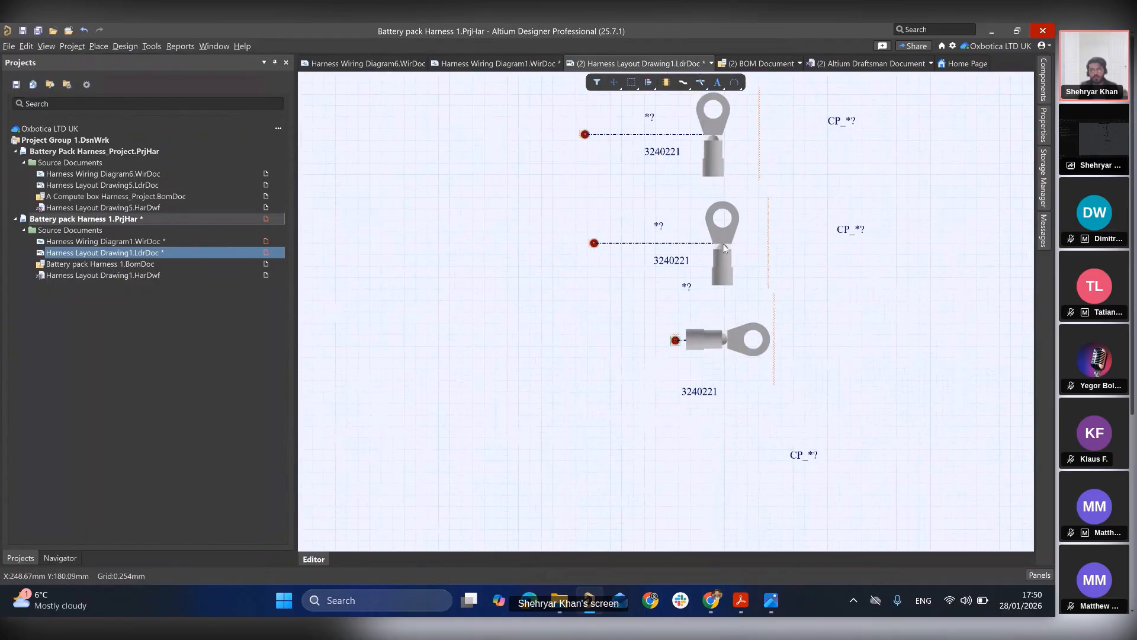
{"action": "left_click_drag", "start_coordinate": [725, 249], "coordinate": [744, 231]}
{"action": "key", "text": "space"}
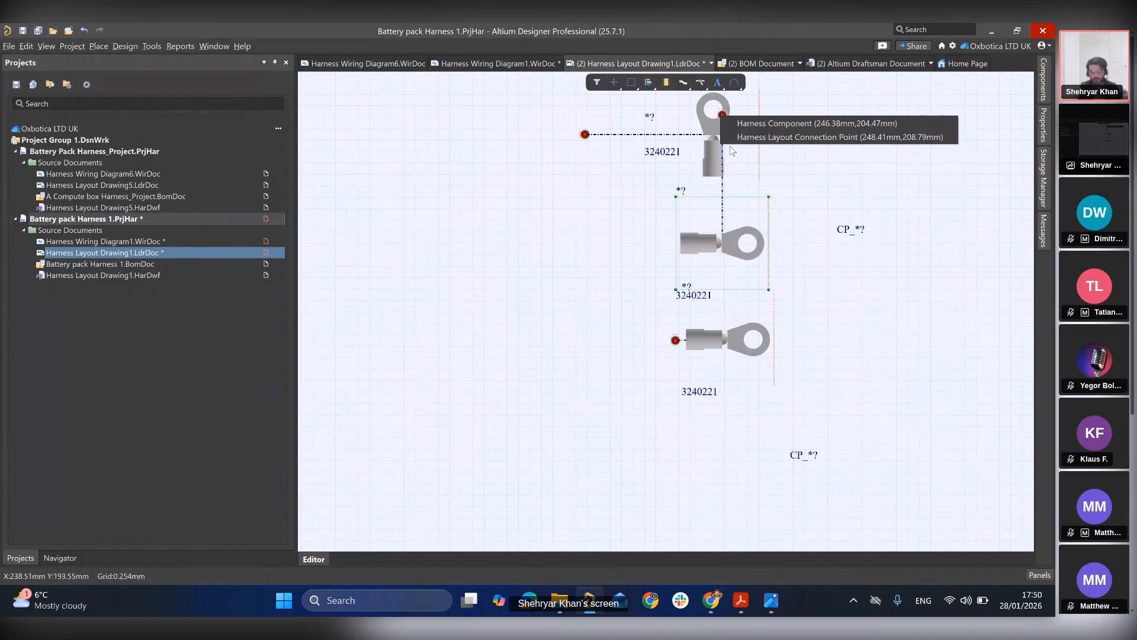
{"action": "left_click", "coordinate": [732, 138]}
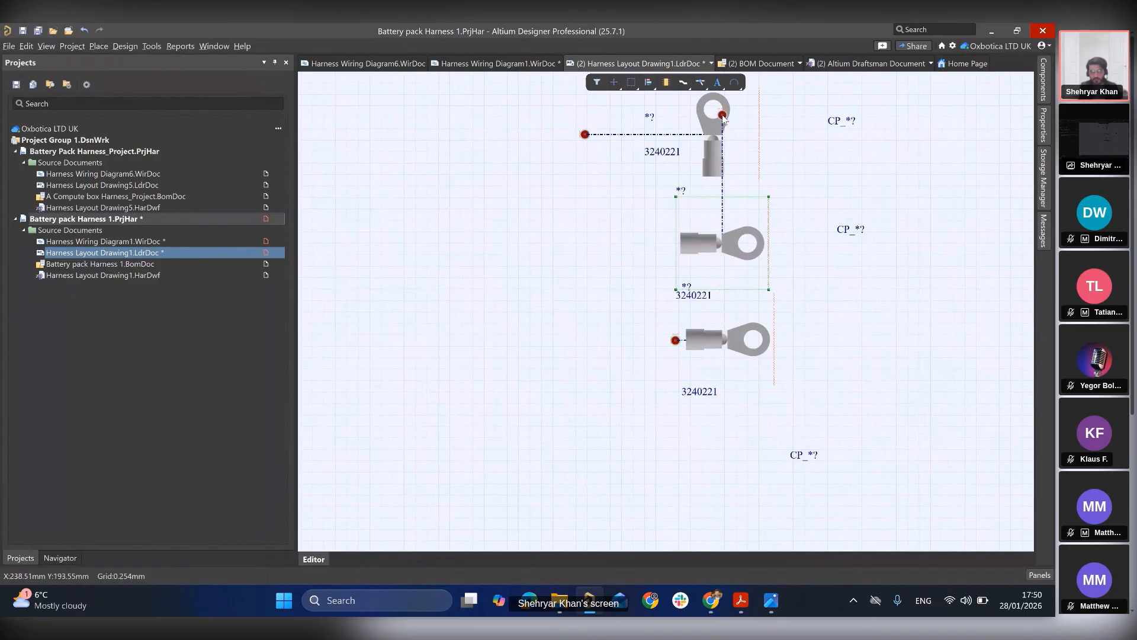
{"action": "left_click", "coordinate": [670, 246]}
- Rotate the upper two right-column ring terminals so their rings face right, and move the second one's connection point to its barrel end
{"action": "left_click", "coordinate": [715, 170]}
{"action": "key", "text": "space"}
{"action": "key", "text": "space"}
{"action": "key", "text": "space"}
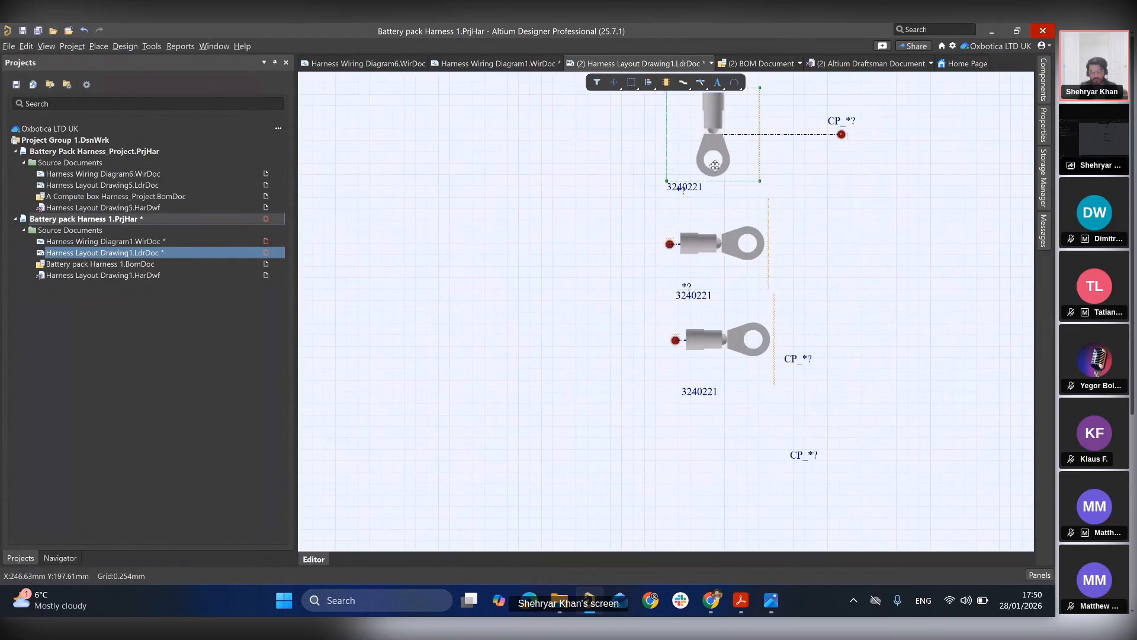
{"action": "middle_click_drag", "start_coordinate": [700, 167], "coordinate": [700, 171]}
{"action": "scroll", "coordinate": [700, 171], "scroll_direction": "down", "scroll_amount": 1, "text": "ctrl"}
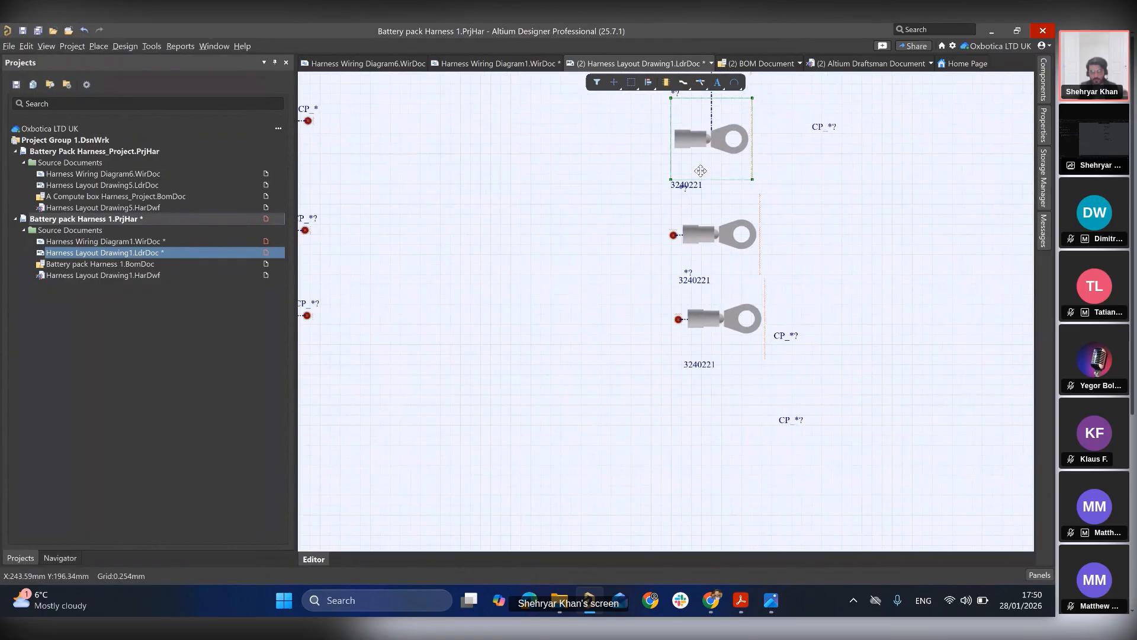
{"action": "scroll", "coordinate": [700, 171], "scroll_direction": "up", "scroll_amount": 3}
{"action": "left_click", "coordinate": [711, 181]}
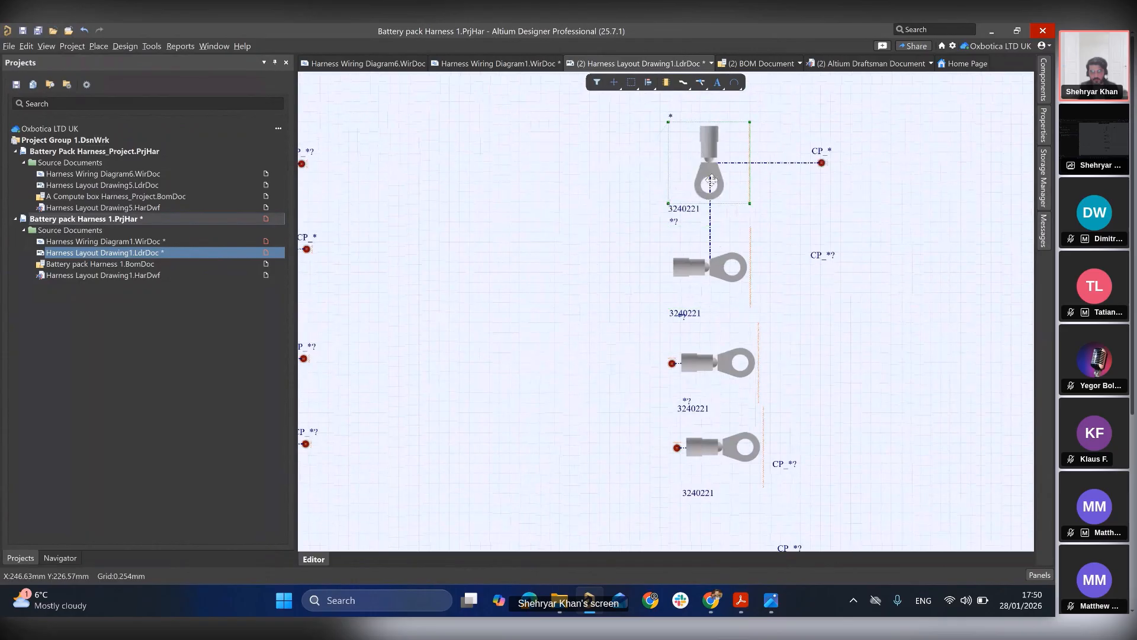
{"action": "key", "text": "space"}
{"action": "left_click_drag", "start_coordinate": [712, 169], "coordinate": [664, 267]}
- Move the top right-column ring terminal's connection point to the end of its barrel
{"action": "scroll", "coordinate": [680, 231], "scroll_direction": "down", "scroll_amount": 1, "text": "ctrl"}
{"action": "scroll", "coordinate": [702, 225], "scroll_direction": "up", "scroll_amount": 2}
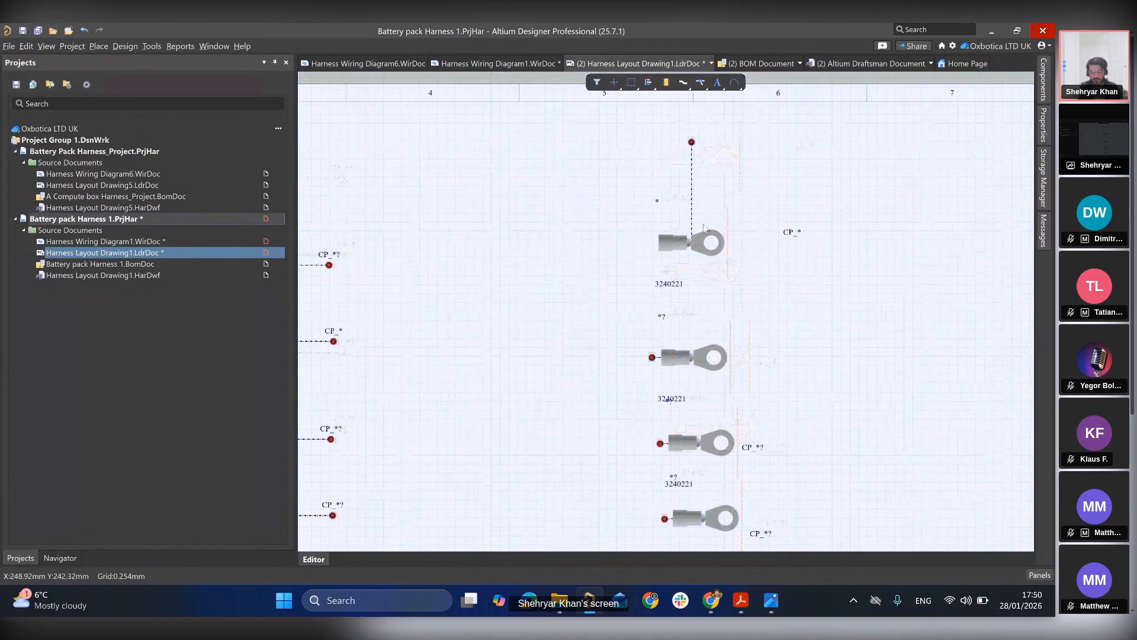
{"action": "double_click", "coordinate": [691, 142]}
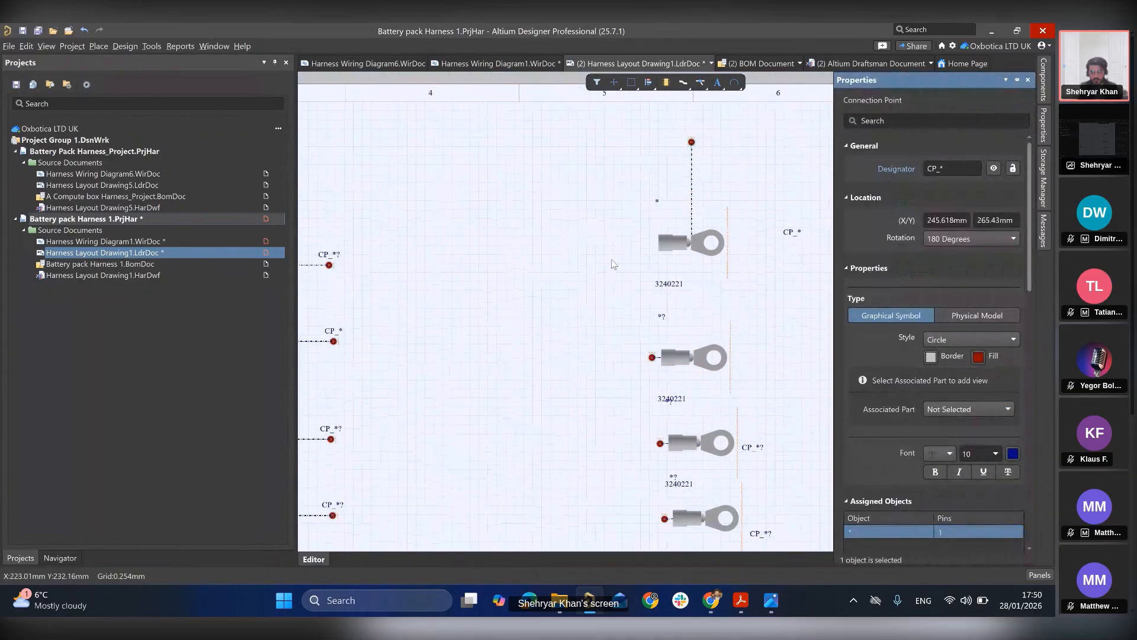
{"action": "left_click", "coordinate": [612, 263]}
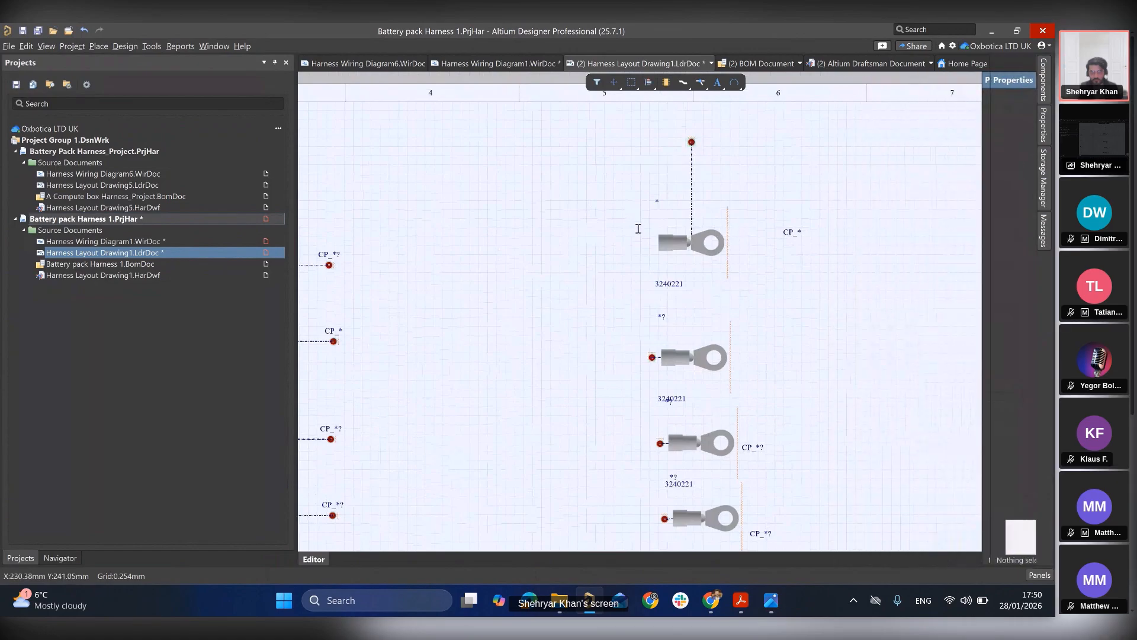
{"action": "left_click_drag", "start_coordinate": [691, 142], "coordinate": [653, 243]}
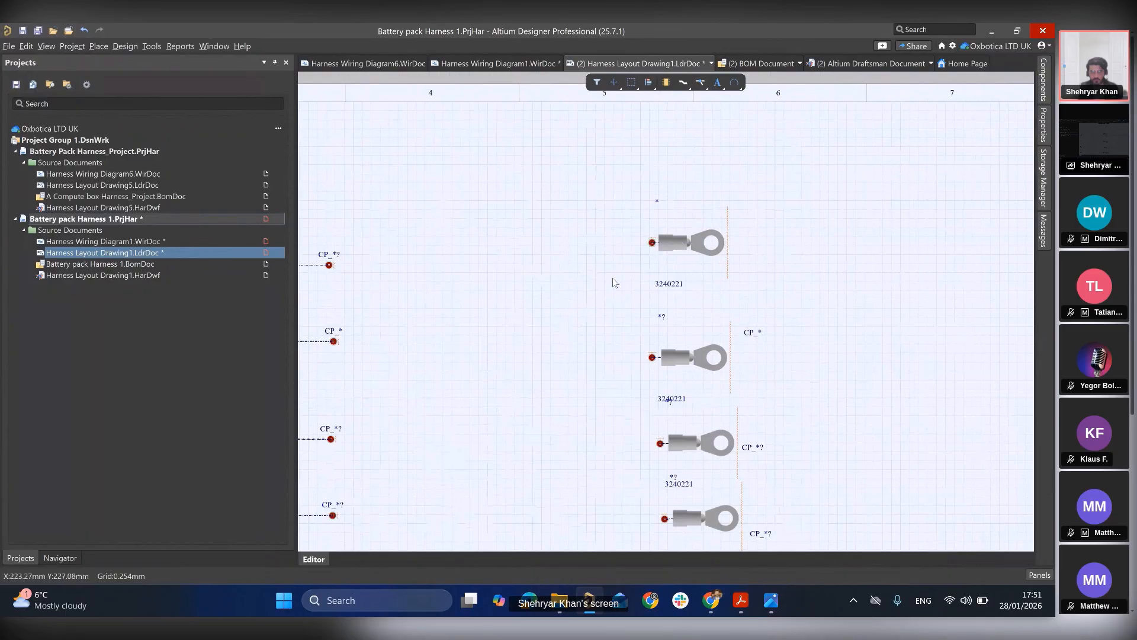
- Rotate the top ring terminal in the left column so its ring faces left and its barrel faces right
{"action": "middle_click_drag", "start_coordinate": [613, 279], "coordinate": [610, 300]}
{"action": "right_click_drag", "start_coordinate": [553, 270], "coordinate": [709, 237]}
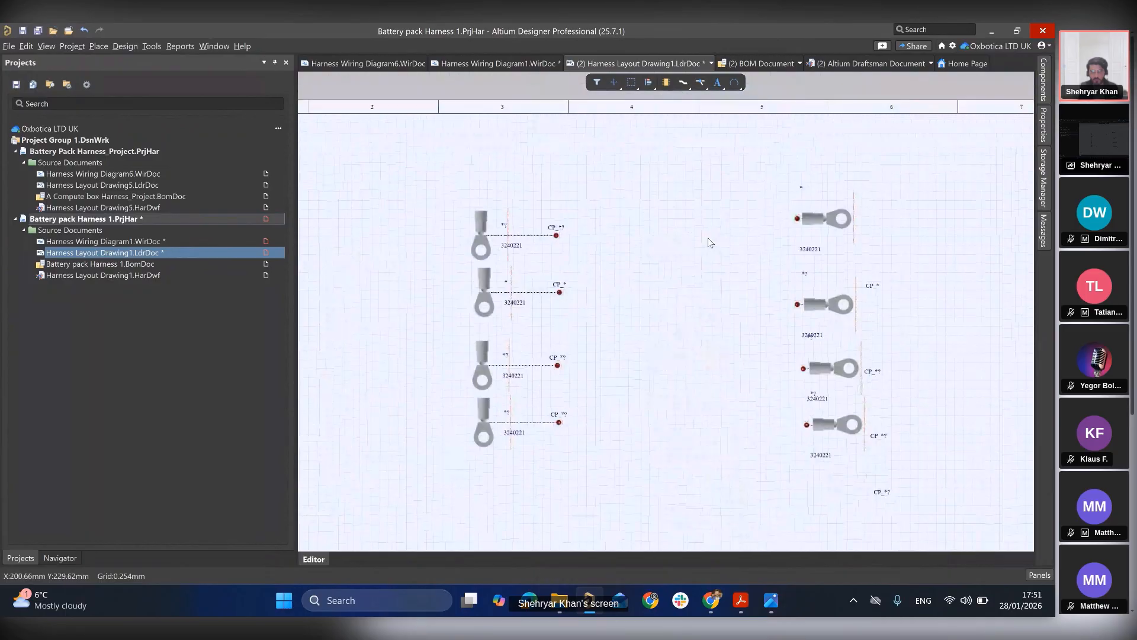
{"action": "left_click", "coordinate": [480, 228]}
{"action": "key", "text": "space"}
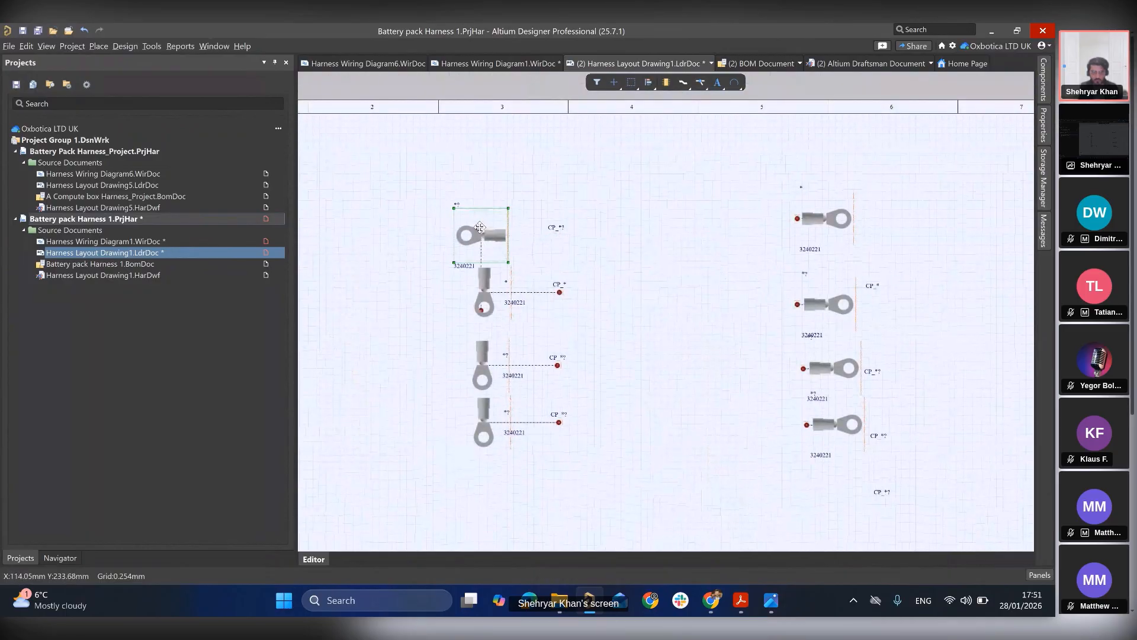
{"action": "key", "text": "space"}
{"action": "key", "text": "space"}
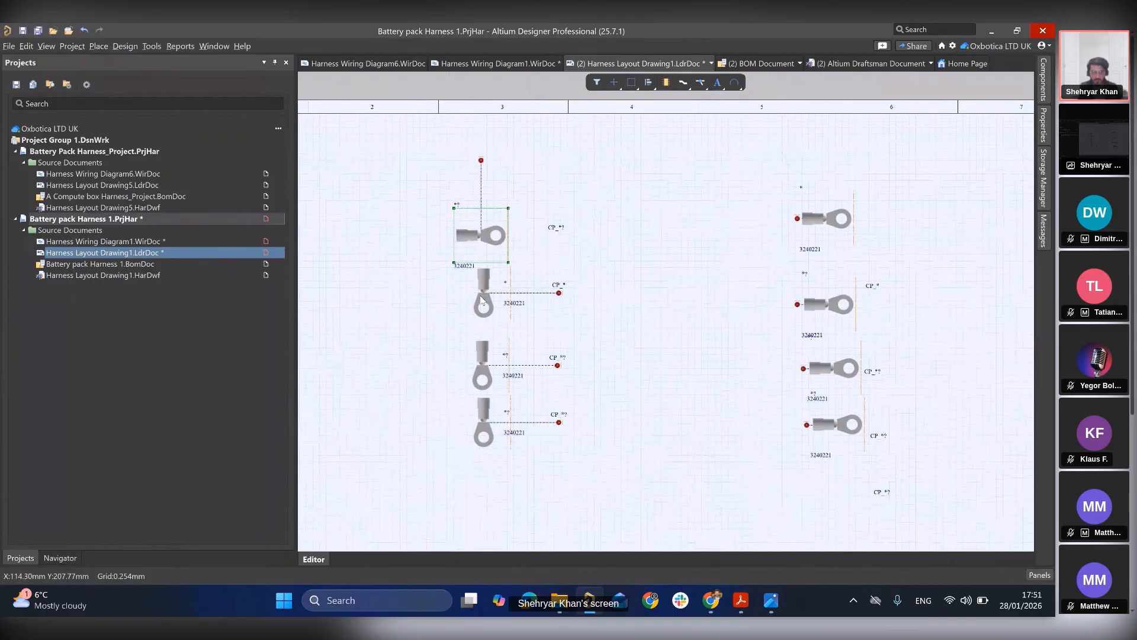
{"action": "key", "text": "space"}
{"action": "key", "text": "space"}
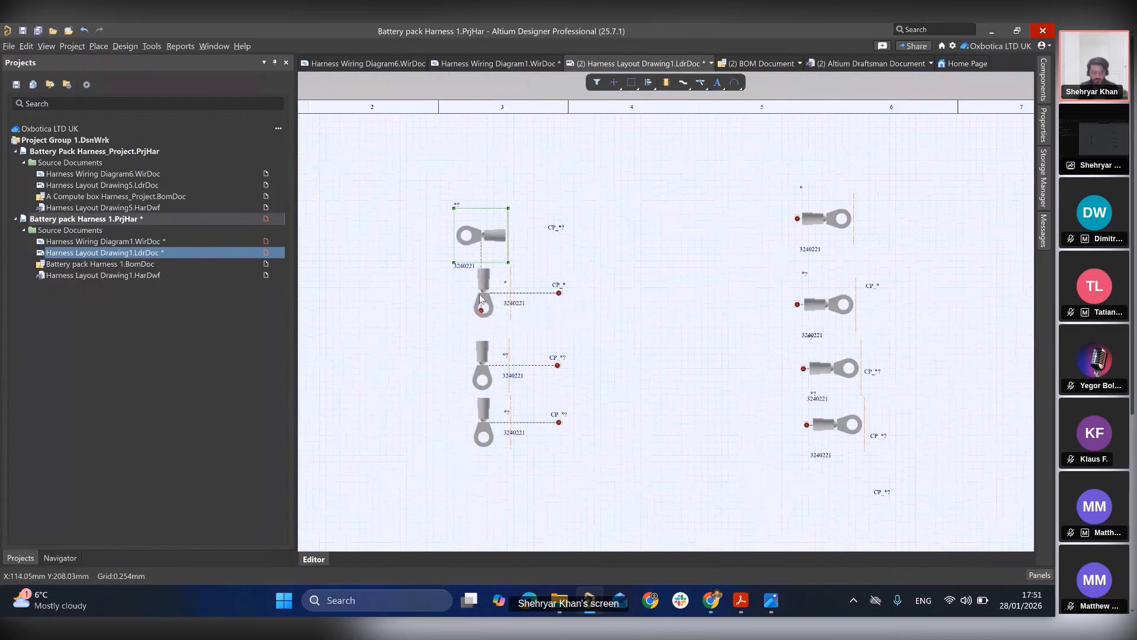
- Rotate the lower three ring terminals in the left column so their rings face left, matching the top one
{"action": "left_click", "coordinate": [490, 311]}
{"action": "key", "text": "space"}
{"action": "key", "text": "space"}
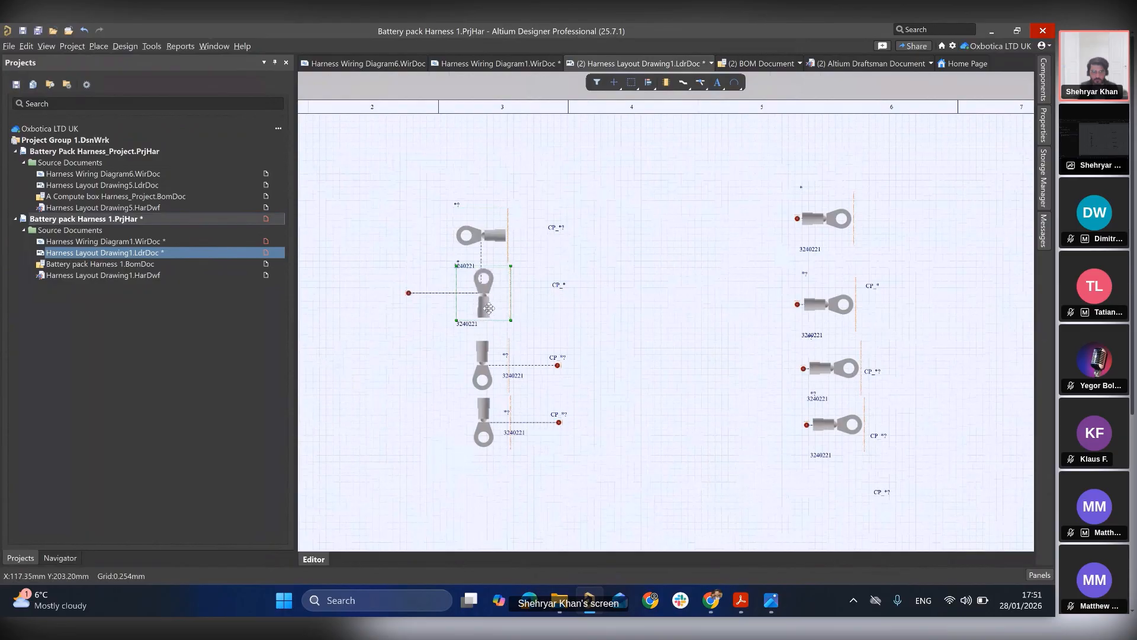
{"action": "key", "text": "space"}
{"action": "left_click", "coordinate": [486, 346]}
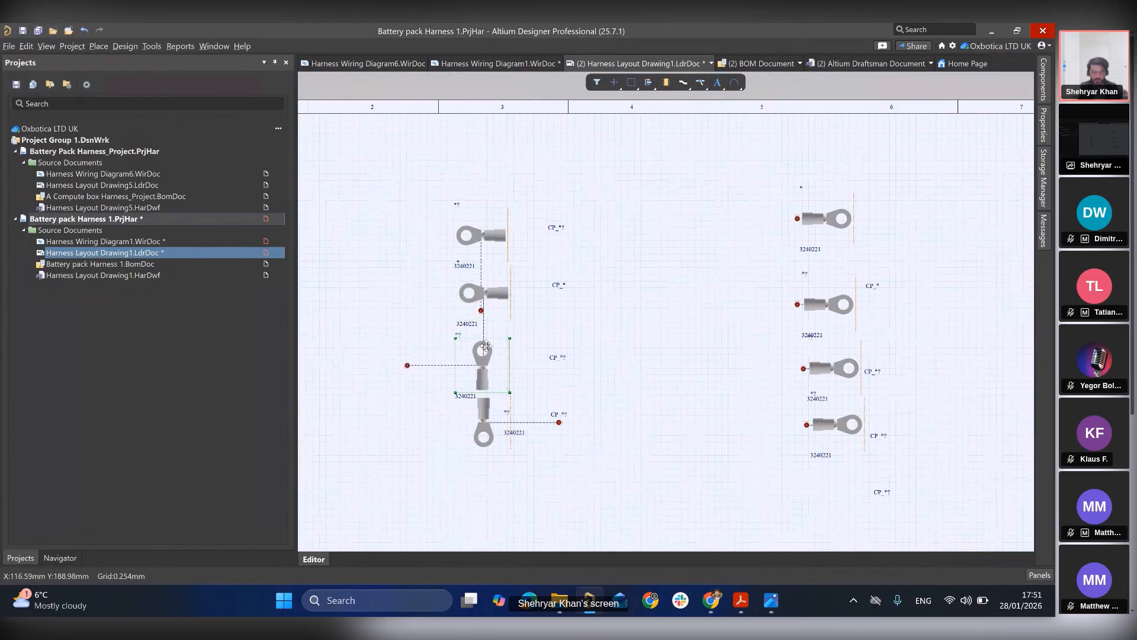
{"action": "key", "text": "space"}
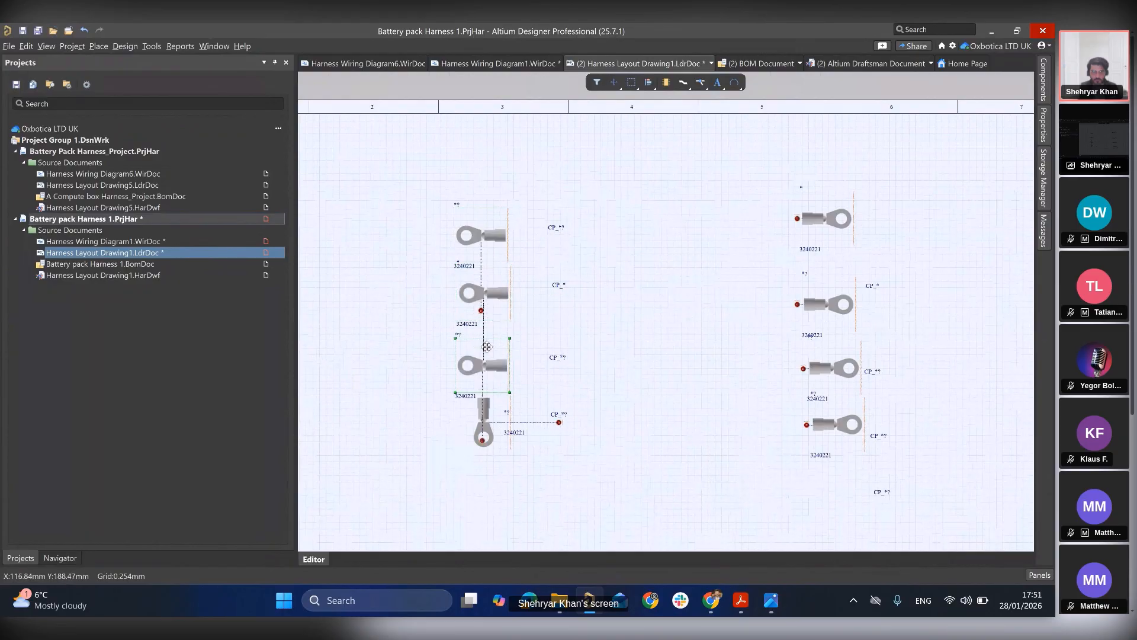
{"action": "left_click", "coordinate": [494, 437]}
{"action": "key", "text": "space"}
{"action": "key", "text": "space"}
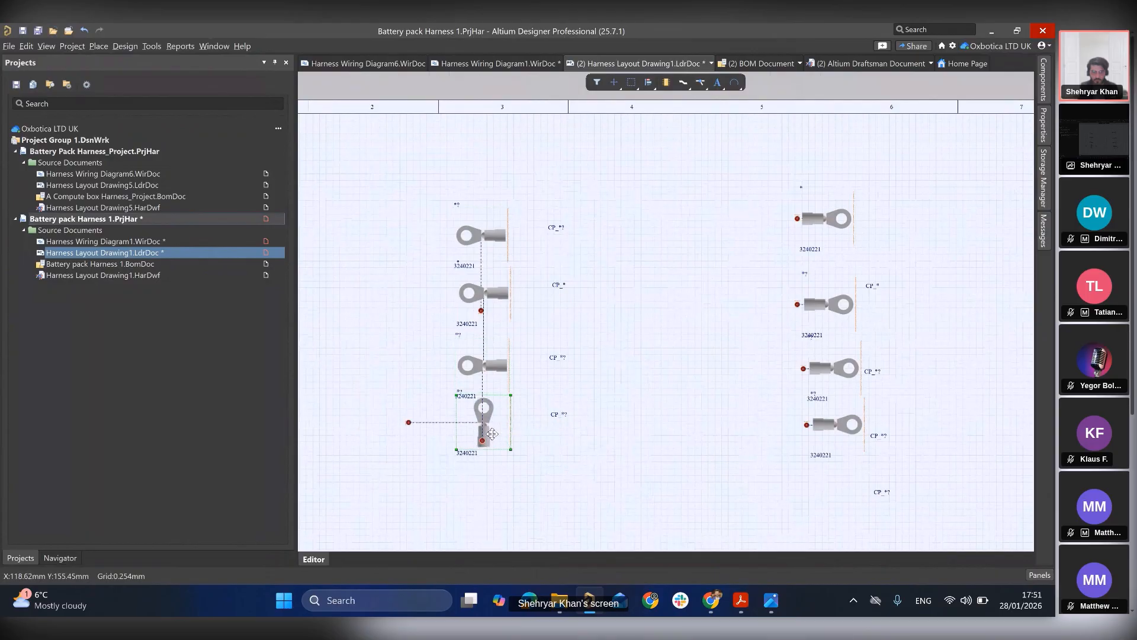
{"action": "key", "text": "space"}
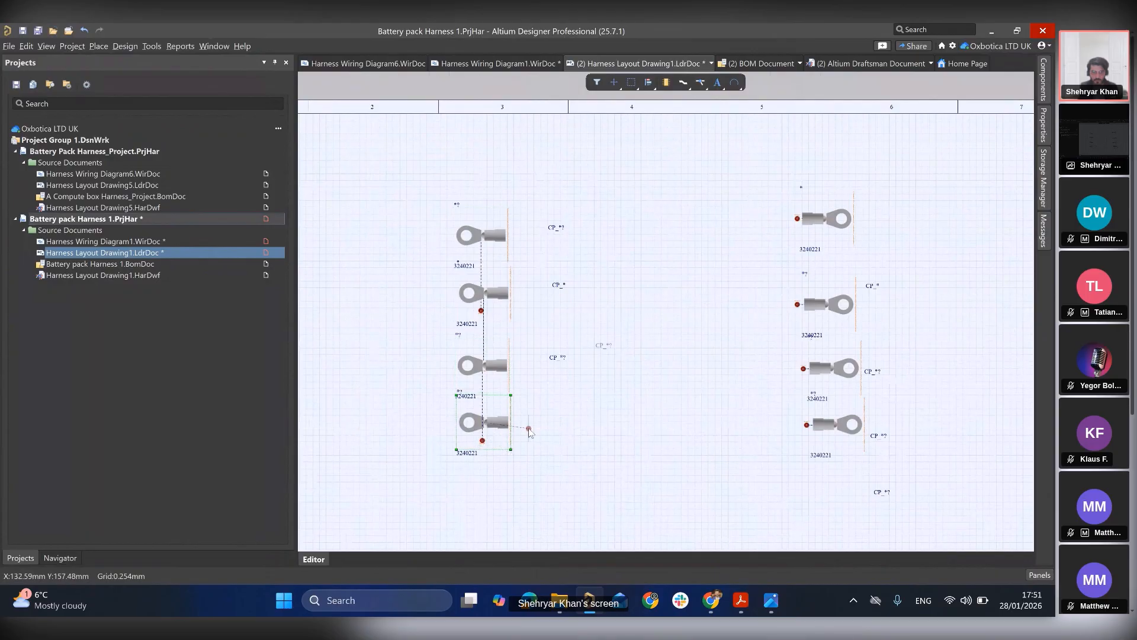
- Move the left-column ring terminals' connection points to their barrel ends, shifting the second terminal slightly upward
{"action": "key", "text": "space"}
{"action": "left_click_drag", "start_coordinate": [484, 443], "coordinate": [513, 366]}
{"action": "left_click", "coordinate": [483, 315]}
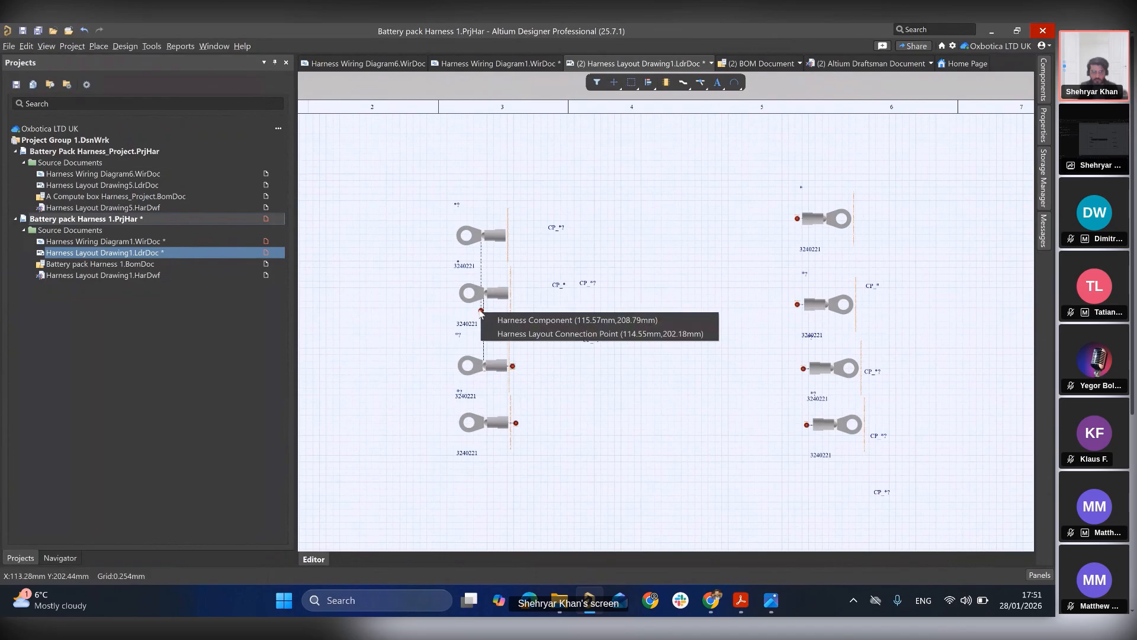
{"action": "left_click", "coordinate": [498, 330]}
{"action": "left_click_drag", "start_coordinate": [483, 312], "coordinate": [513, 236]}
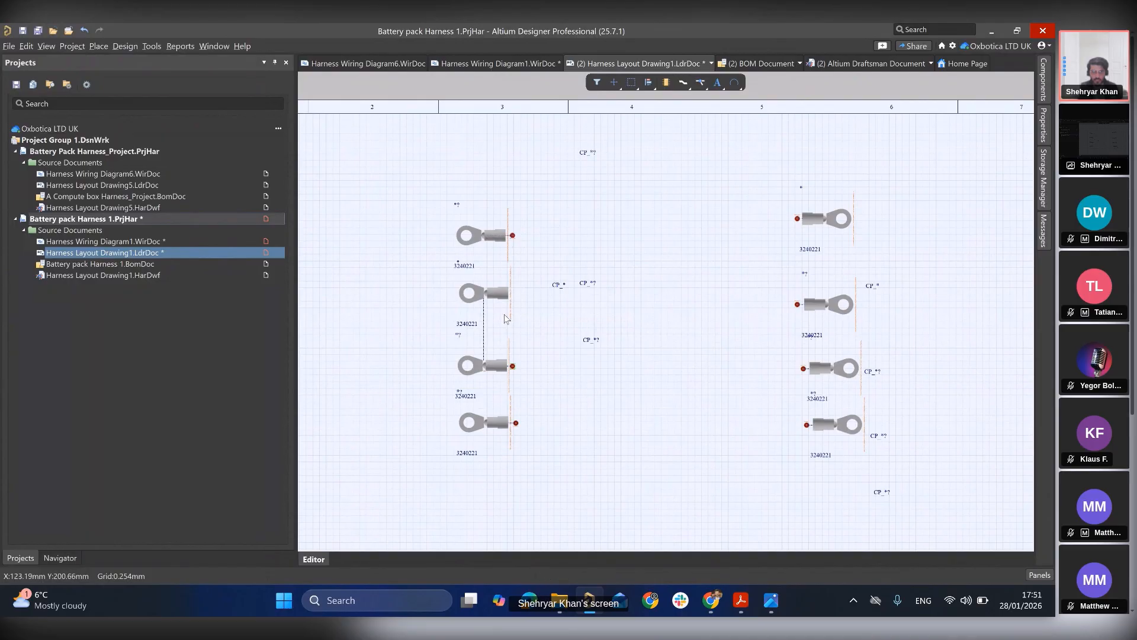
{"action": "left_click_drag", "start_coordinate": [491, 296], "coordinate": [485, 280]}
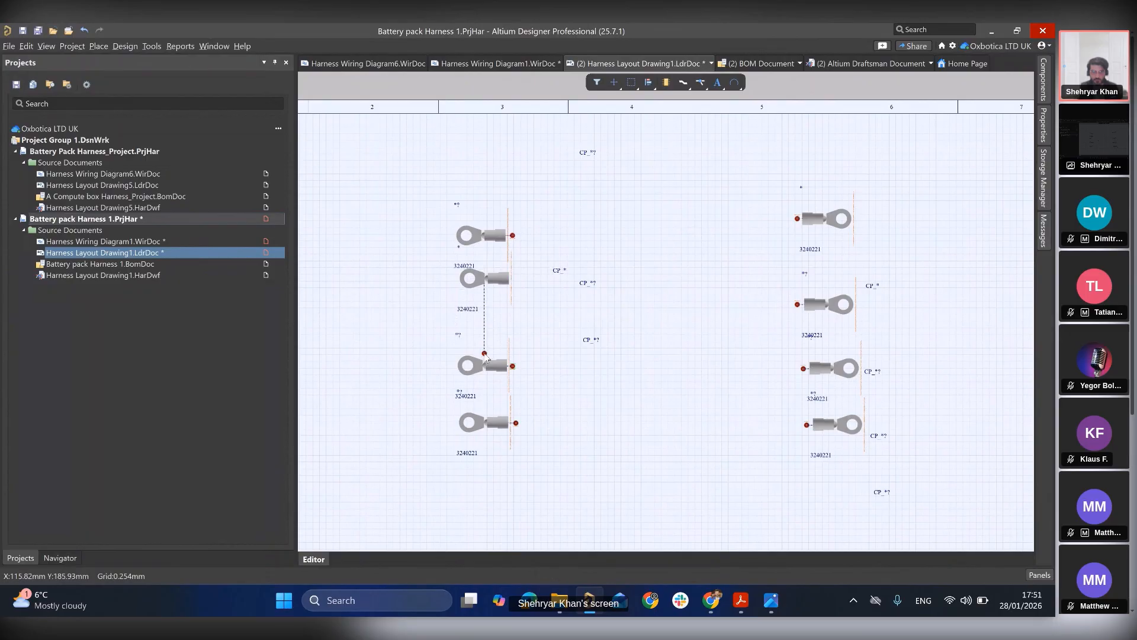
{"action": "left_click_drag", "start_coordinate": [484, 354], "coordinate": [516, 279]}
- Hide the designators of the connection points on the upper three ring terminals in the left column
{"action": "scroll", "coordinate": [522, 343], "scroll_direction": "down", "scroll_amount": 2, "text": "ctrl"}
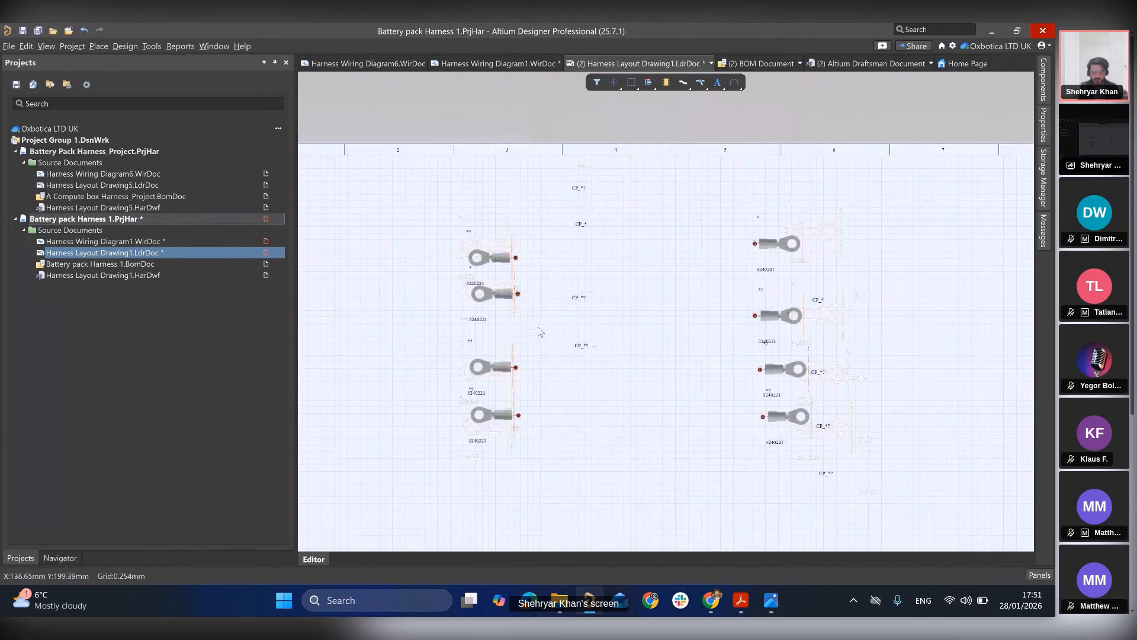
{"action": "double_click", "coordinate": [491, 289]}
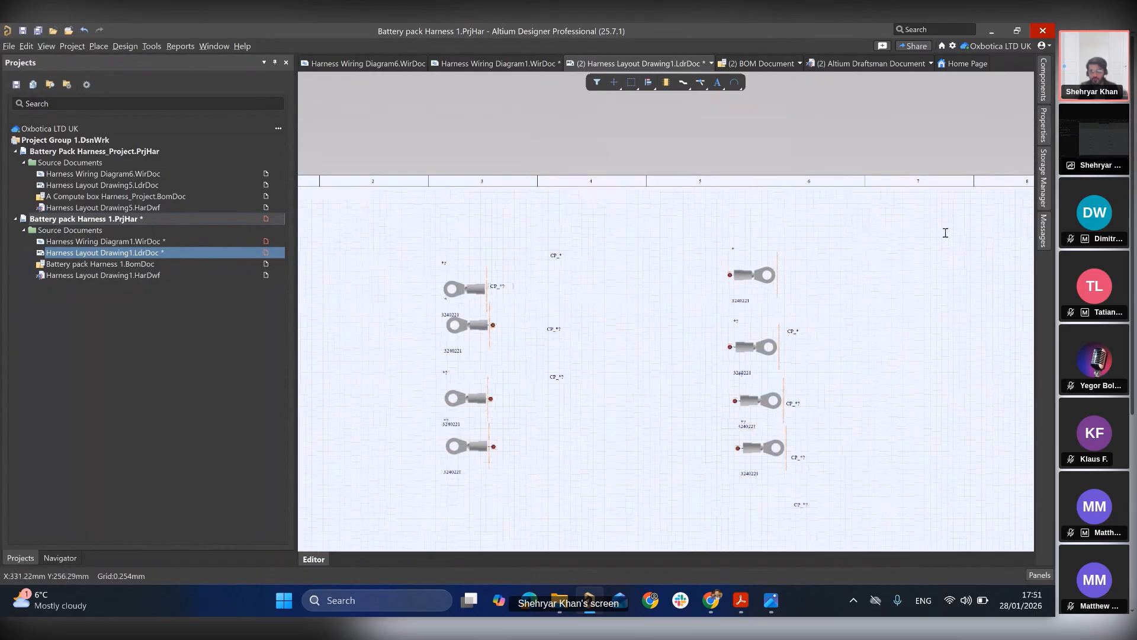
{"action": "left_click", "coordinate": [535, 315]}
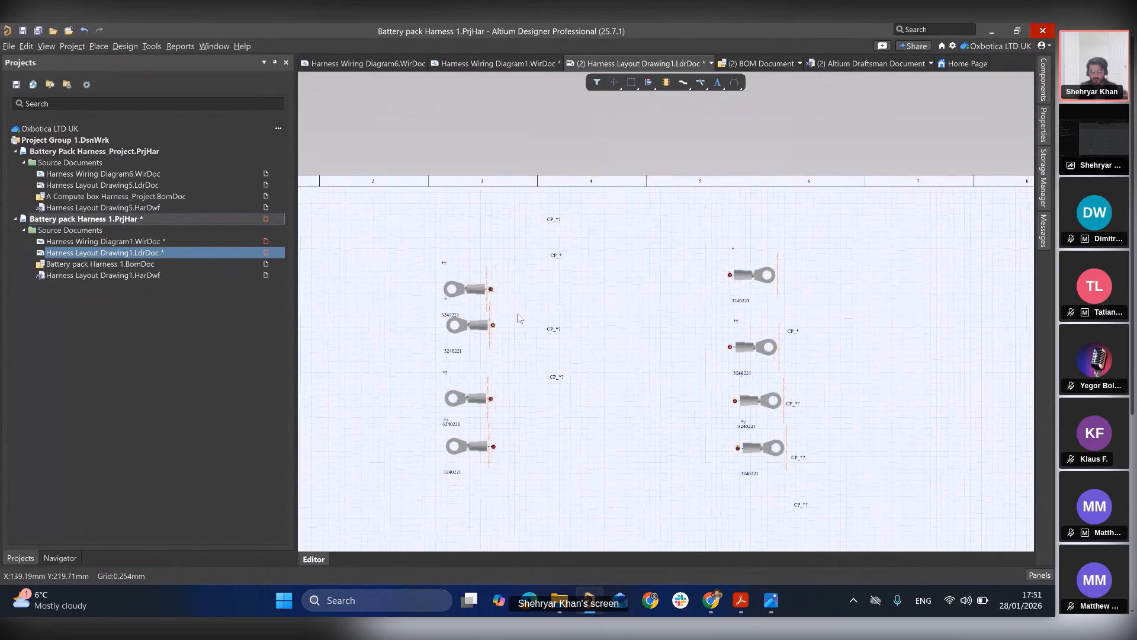
{"action": "double_click", "coordinate": [490, 289]}
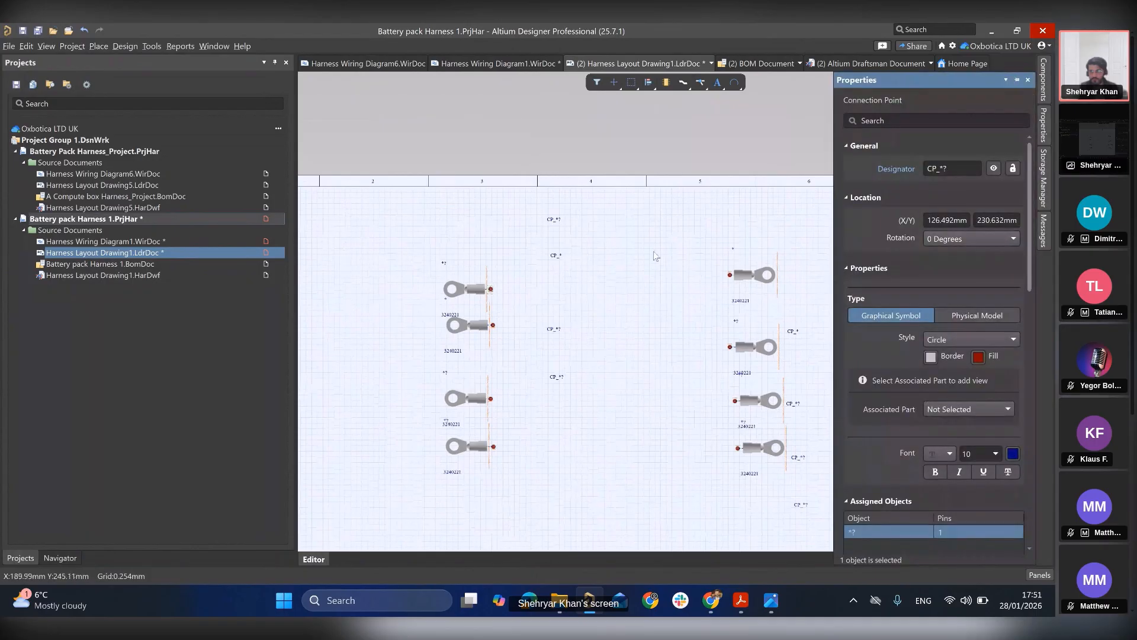
{"action": "left_click", "coordinate": [493, 325]}
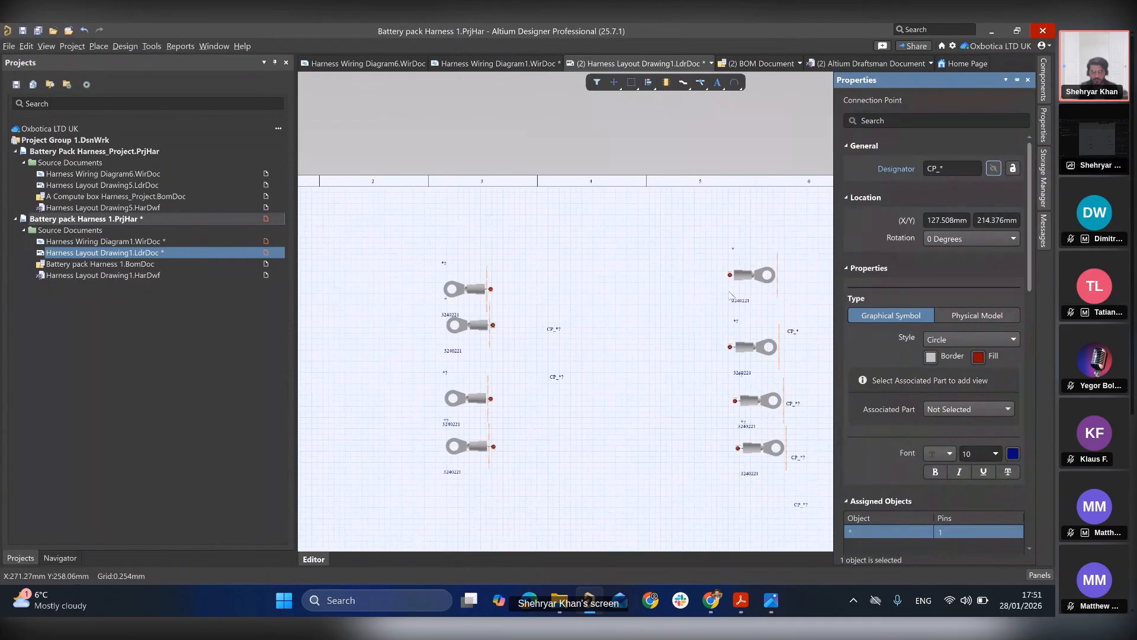
{"action": "left_click", "coordinate": [493, 401]}
{"action": "left_click", "coordinate": [994, 169]}
- Hide the designators of the right-column ring terminals' connection points and shift the third terminal slightly downward
{"action": "left_click", "coordinate": [728, 281]}
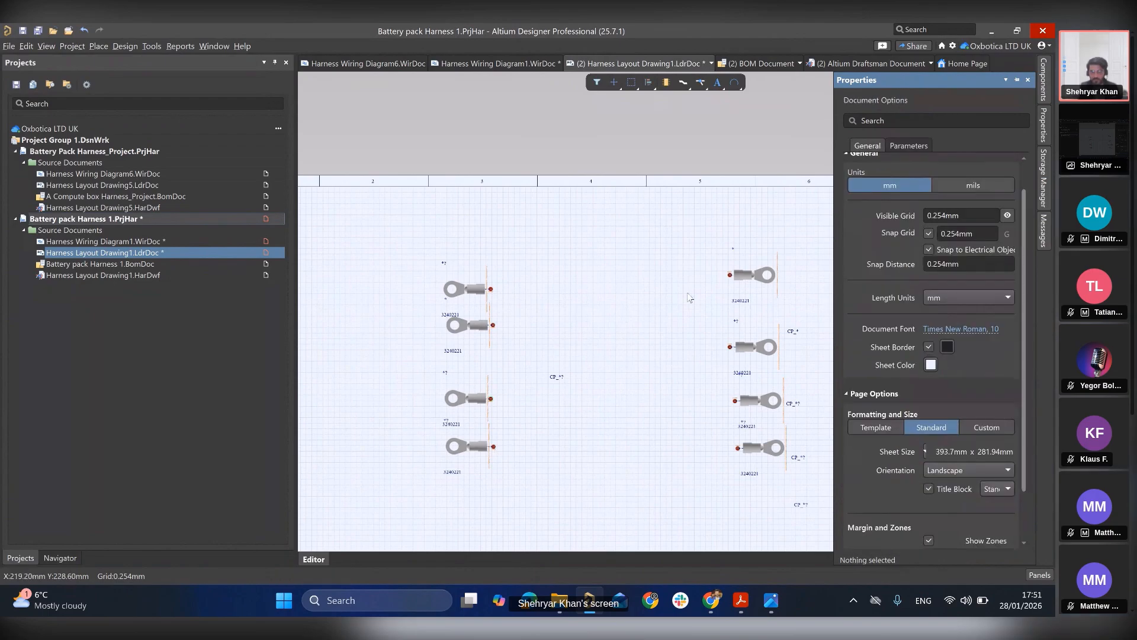
{"action": "left_click", "coordinate": [730, 276]}
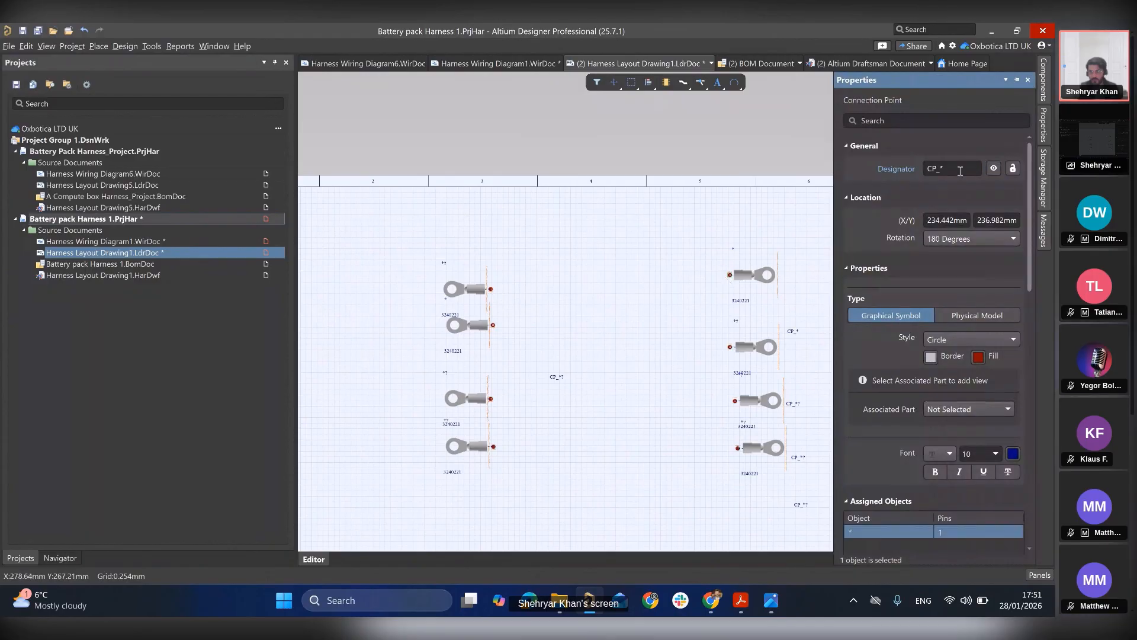
{"action": "left_click", "coordinate": [730, 348]}
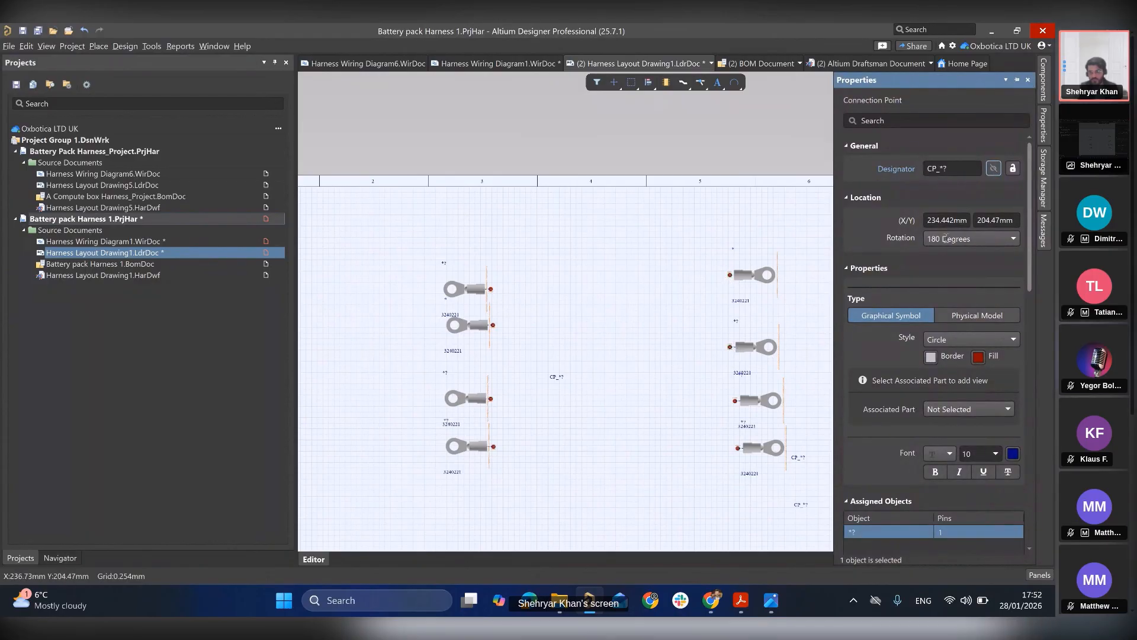
{"action": "left_click", "coordinate": [738, 472]}
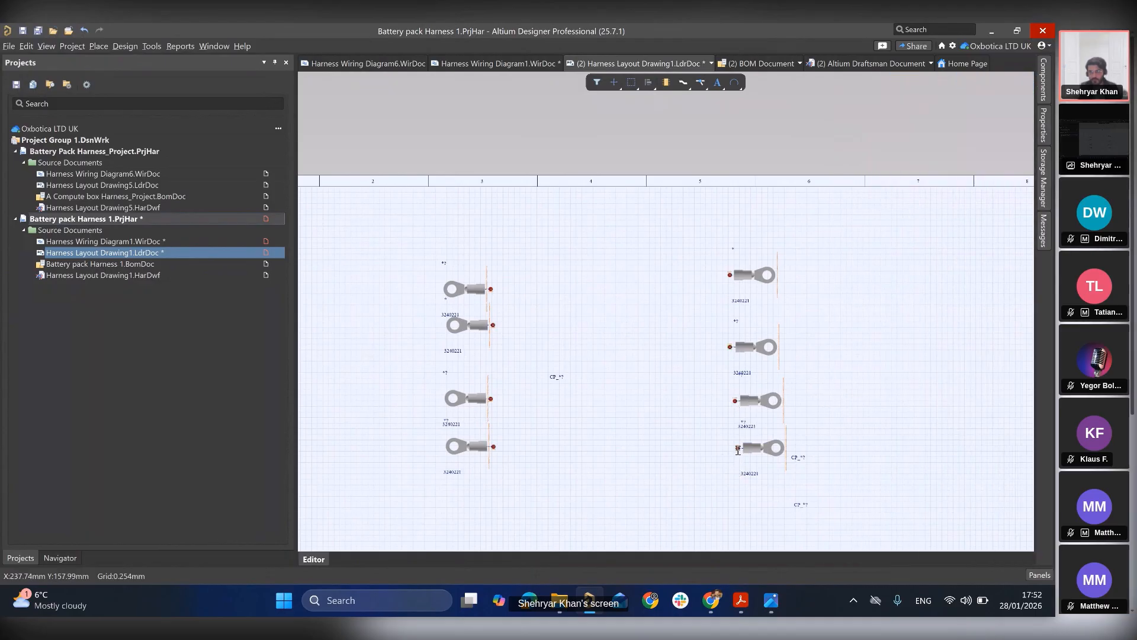
{"action": "left_click", "coordinate": [739, 449]}
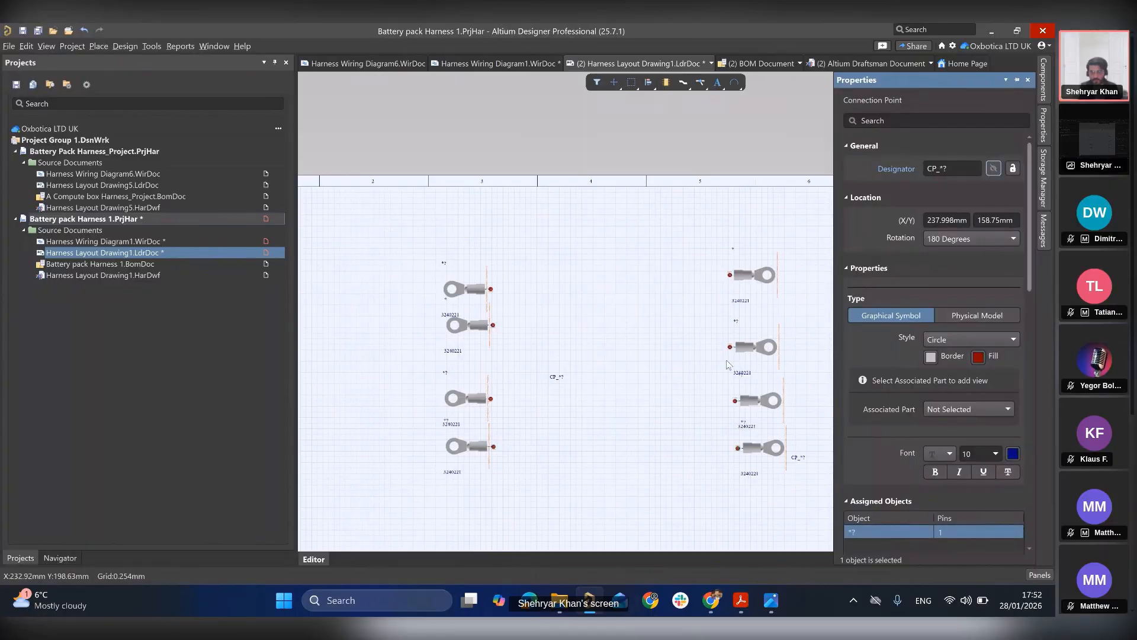
{"action": "scroll", "coordinate": [699, 379], "scroll_direction": "down", "scroll_amount": 2, "text": "ctrl"}
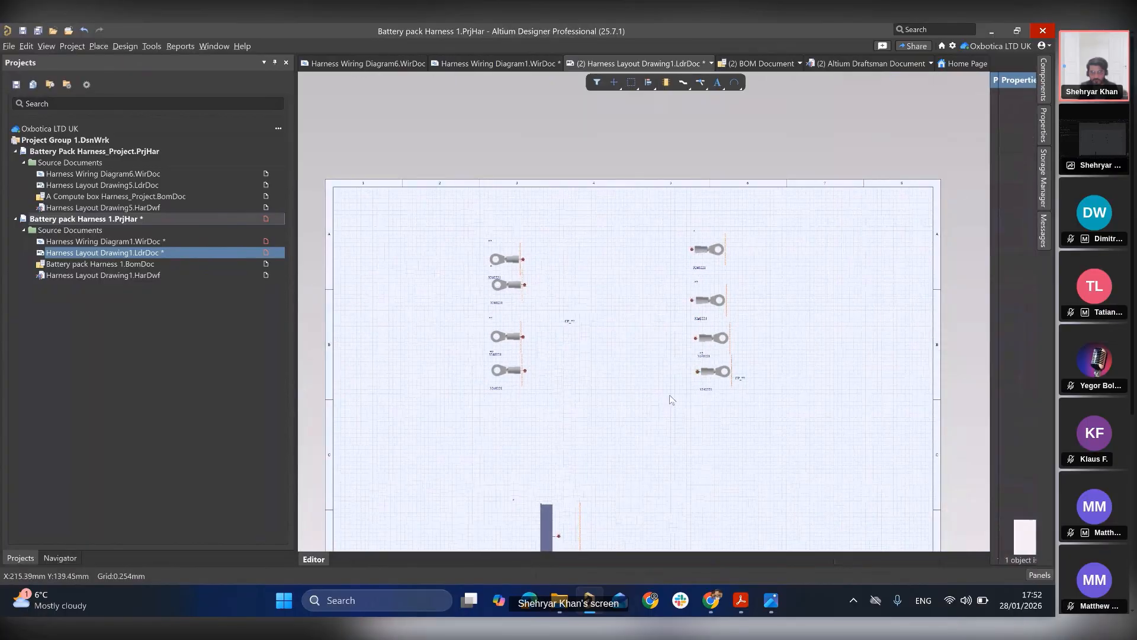
{"action": "scroll", "coordinate": [670, 395], "scroll_direction": "up", "scroll_amount": 3, "text": "ctrl"}
{"action": "left_click", "coordinate": [638, 328]}
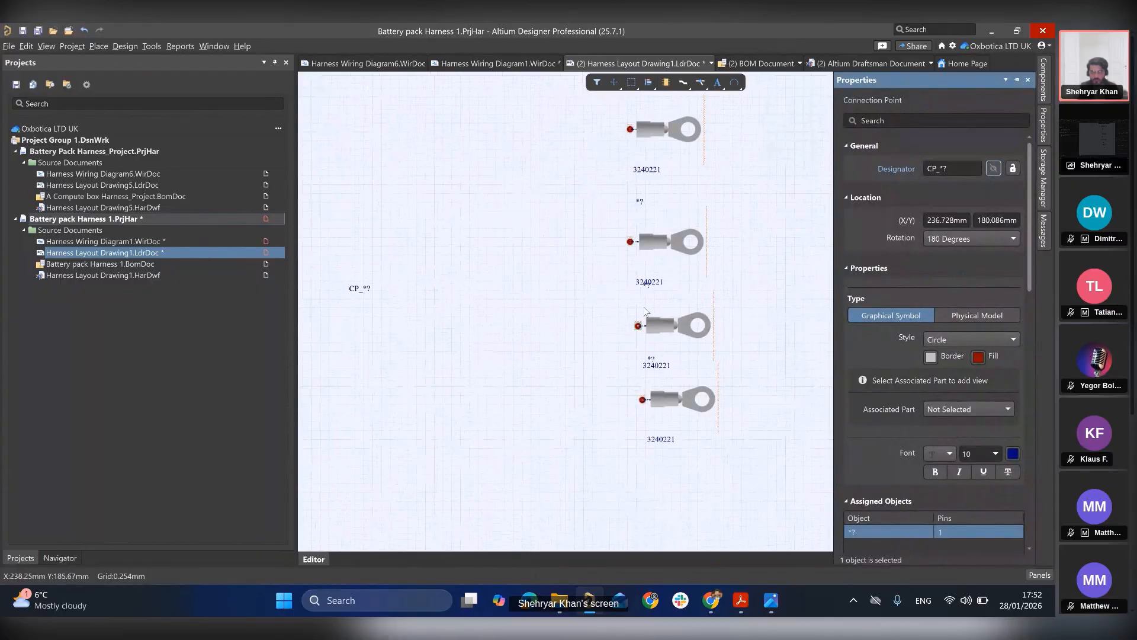
{"action": "left_click_drag", "start_coordinate": [638, 326], "coordinate": [638, 333]}
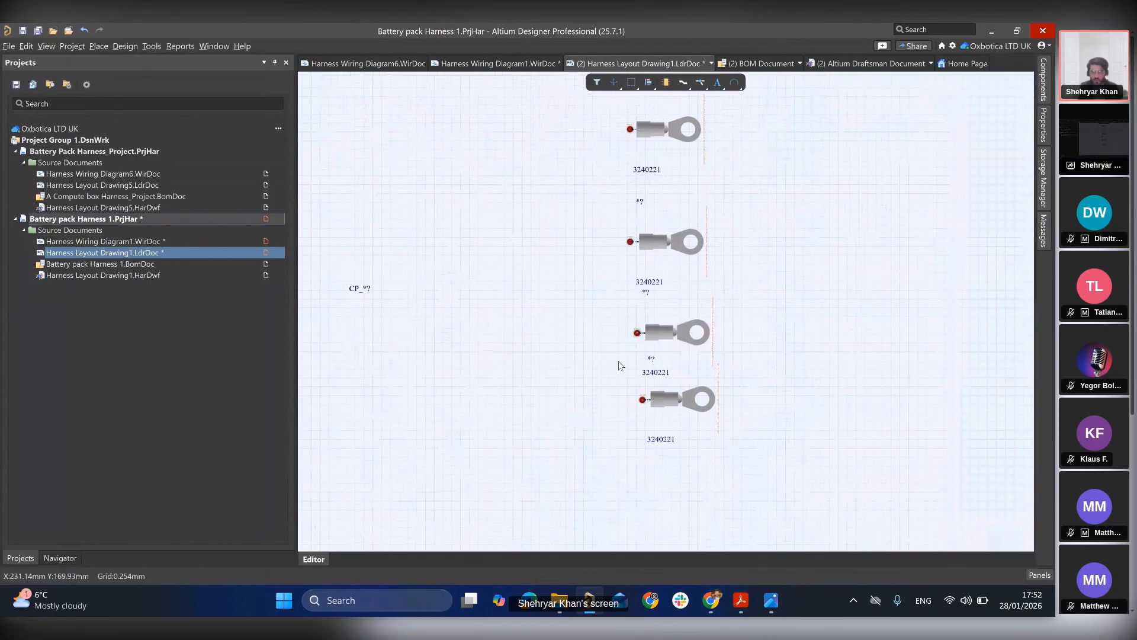
- Update the layout drawing so the ring terminals carry designators lug 1 to lug 8 and the connector BMS MAIN
{"action": "scroll", "coordinate": [598, 365], "scroll_direction": "down", "scroll_amount": 3, "text": "ctrl"}
{"action": "right_click_drag", "start_coordinate": [512, 370], "coordinate": [629, 304]}
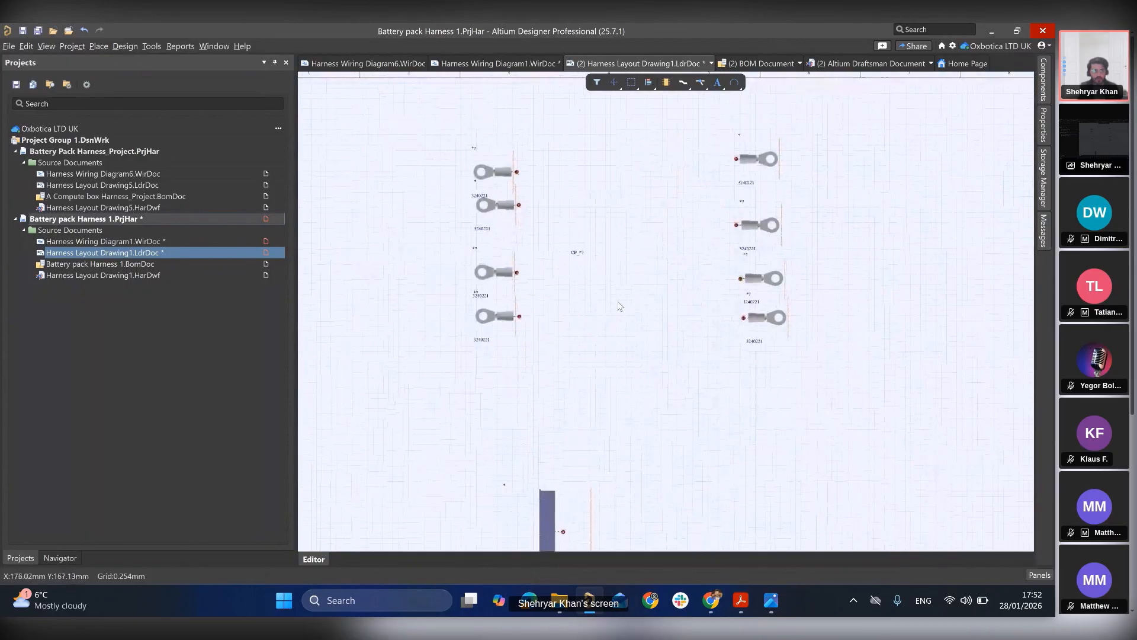
{"action": "left_click", "coordinate": [109, 47]}
{"action": "left_click", "coordinate": [128, 61]}
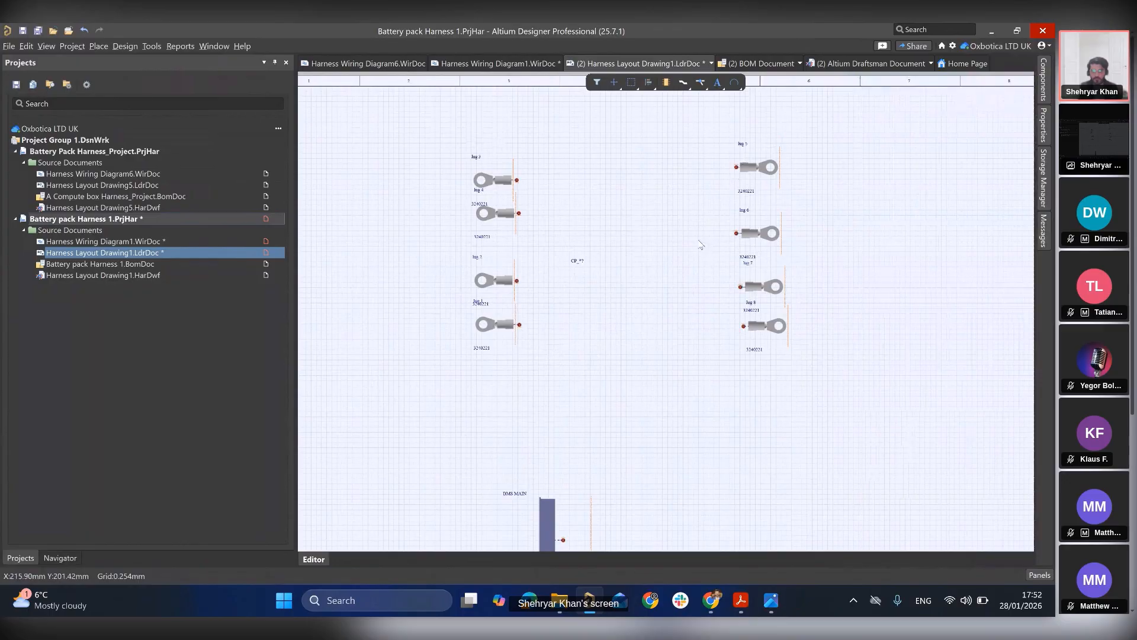
- Move the lug 4 ring terminal slightly down to even out the spacing in the left column
{"action": "scroll", "coordinate": [704, 247], "scroll_direction": "up", "scroll_amount": 2, "text": "ctrl"}
{"action": "right_click_drag", "start_coordinate": [534, 258], "coordinate": [678, 251]}
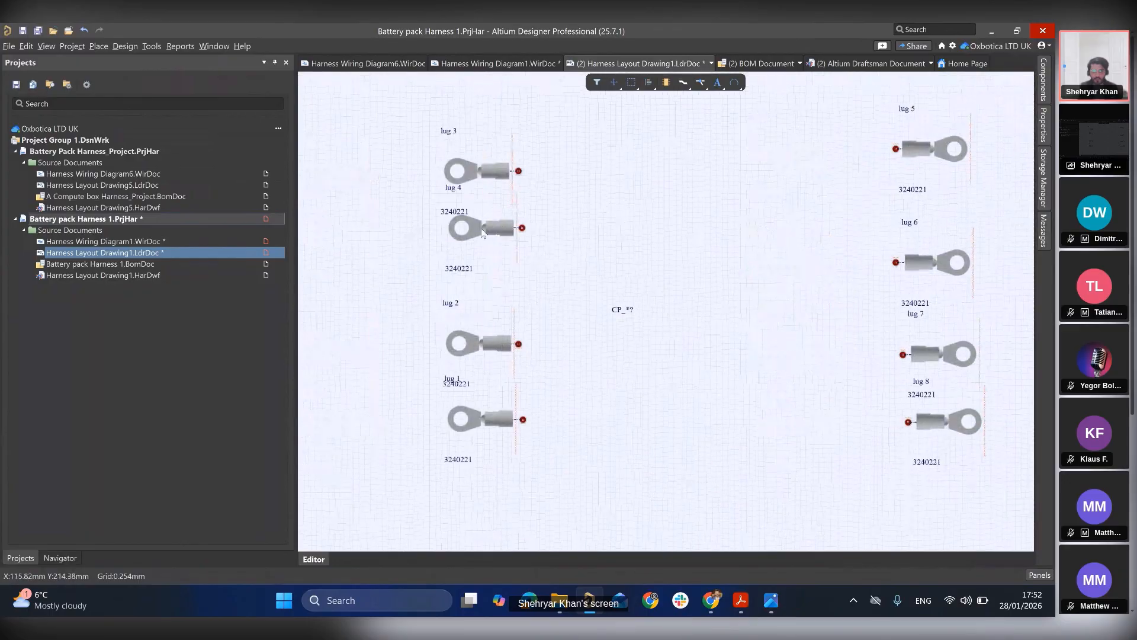
{"action": "left_click_drag", "start_coordinate": [522, 227], "coordinate": [516, 246]}
{"action": "scroll", "coordinate": [516, 249], "scroll_direction": "down", "scroll_amount": 2, "text": "ctrl"}
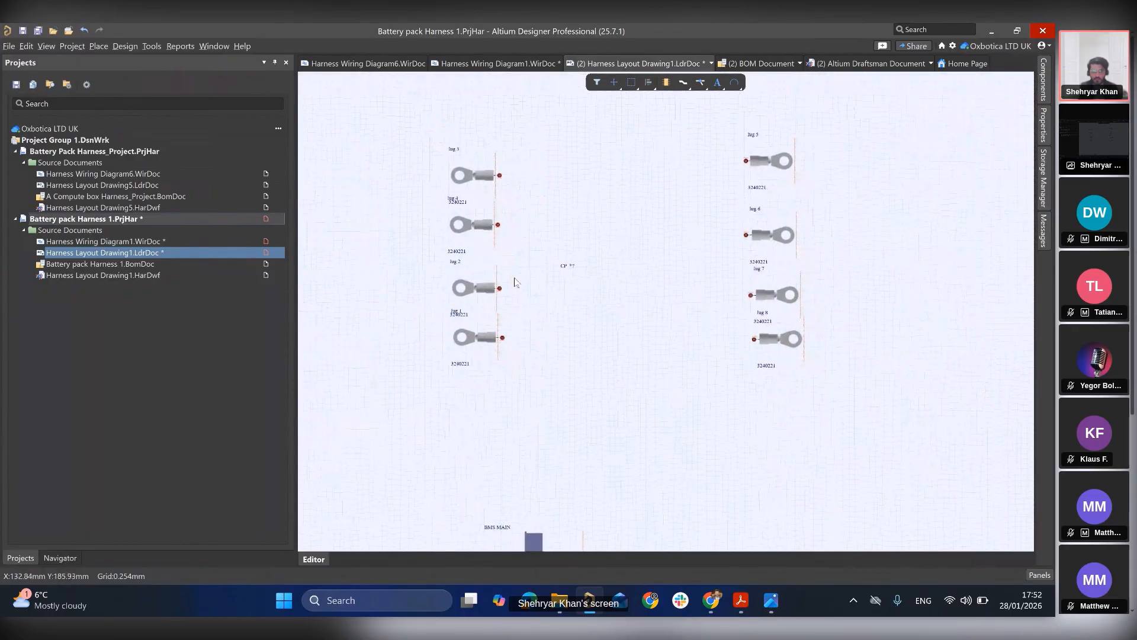
- Check the left-column connection points and hide the designator still shown for the one on lug 1
{"action": "double_click", "coordinate": [500, 287]}
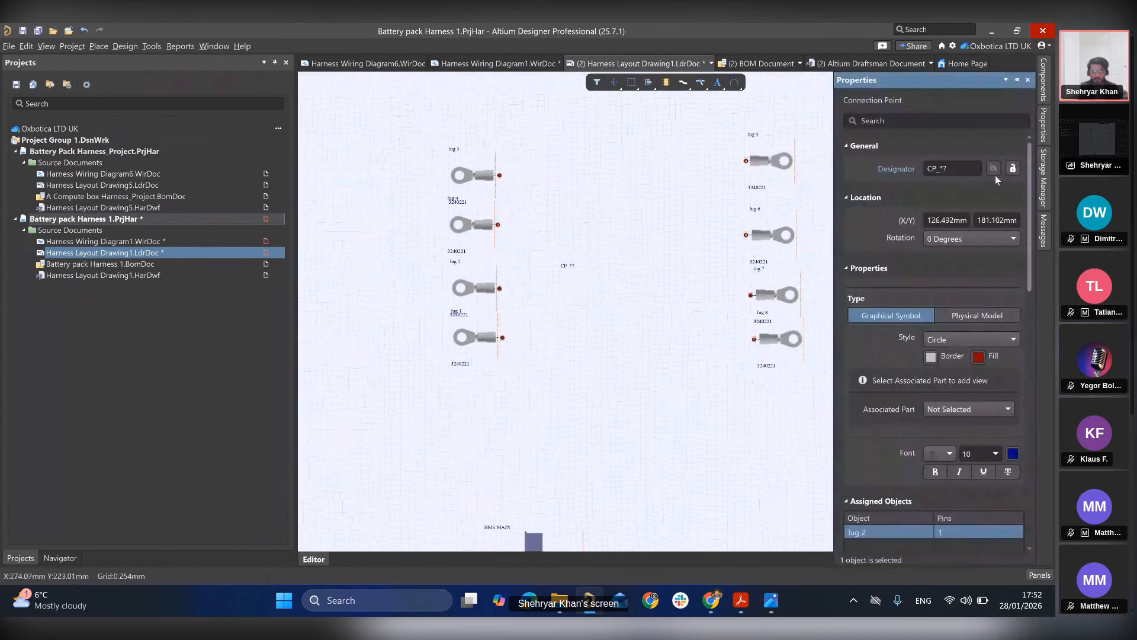
{"action": "left_click", "coordinate": [497, 225]}
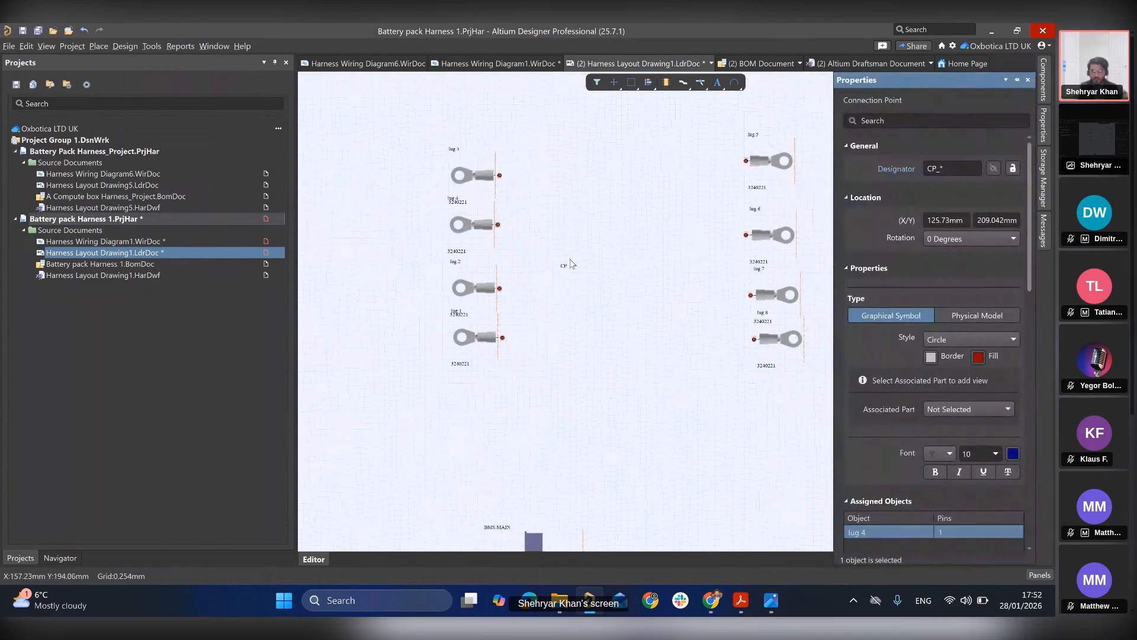
{"action": "left_click", "coordinate": [499, 177]}
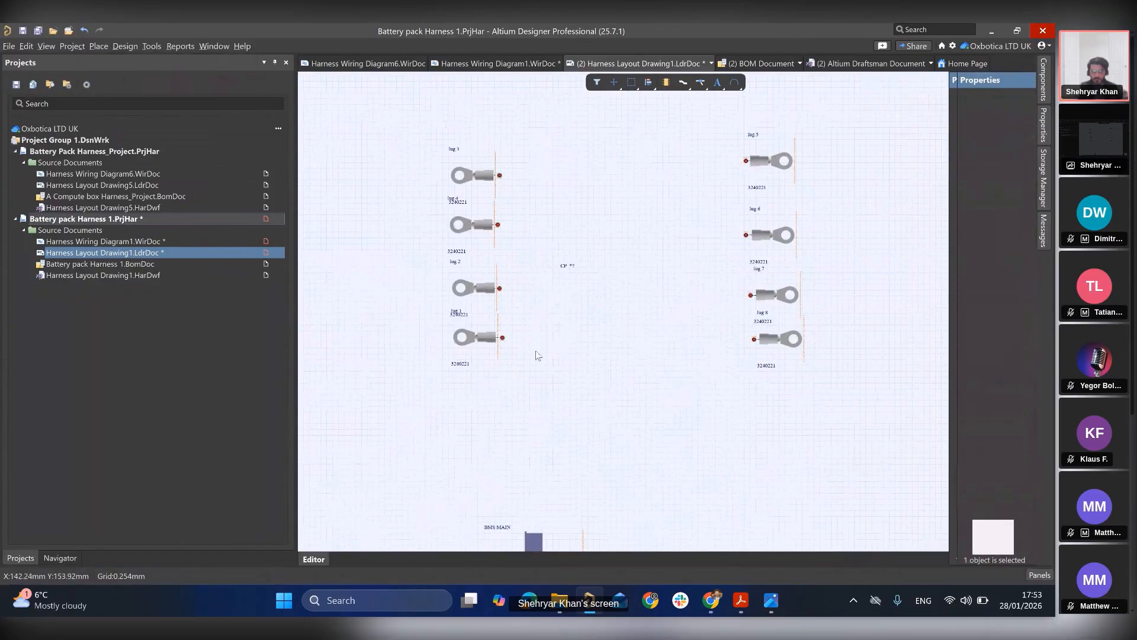
{"action": "left_click", "coordinate": [503, 338]}
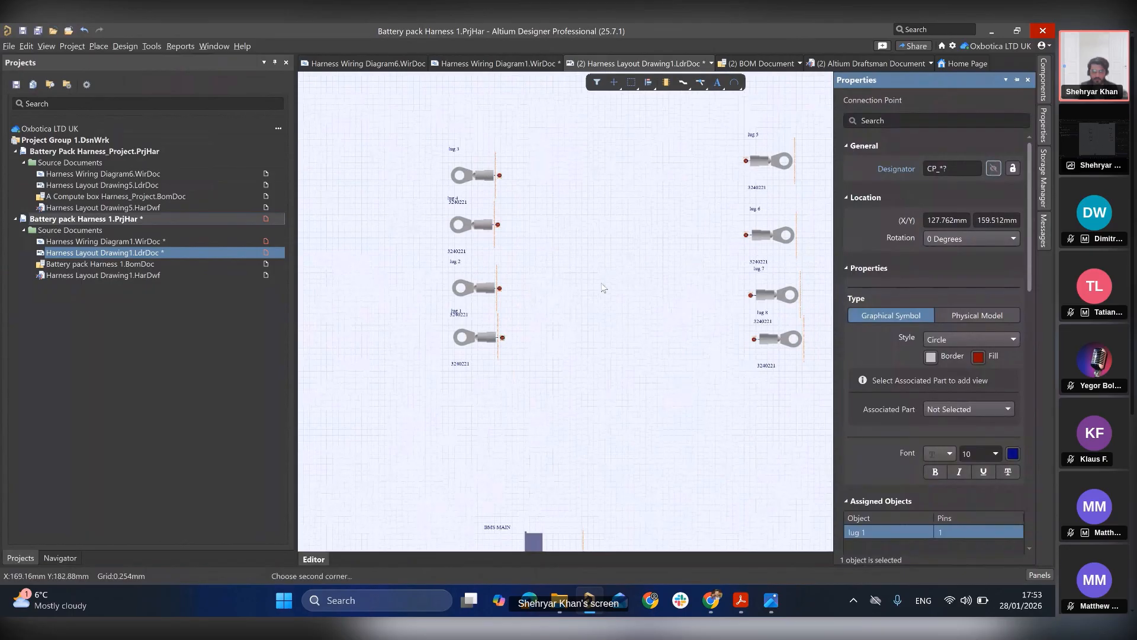
{"action": "left_click", "coordinate": [640, 282]}
- Move the BMS MAIN connector up and to the right, closer beneath the ring terminal columns
{"action": "scroll", "coordinate": [638, 278], "scroll_direction": "down", "scroll_amount": 2, "text": "ctrl"}
{"action": "right_click_drag", "start_coordinate": [638, 279], "coordinate": [533, 241]}
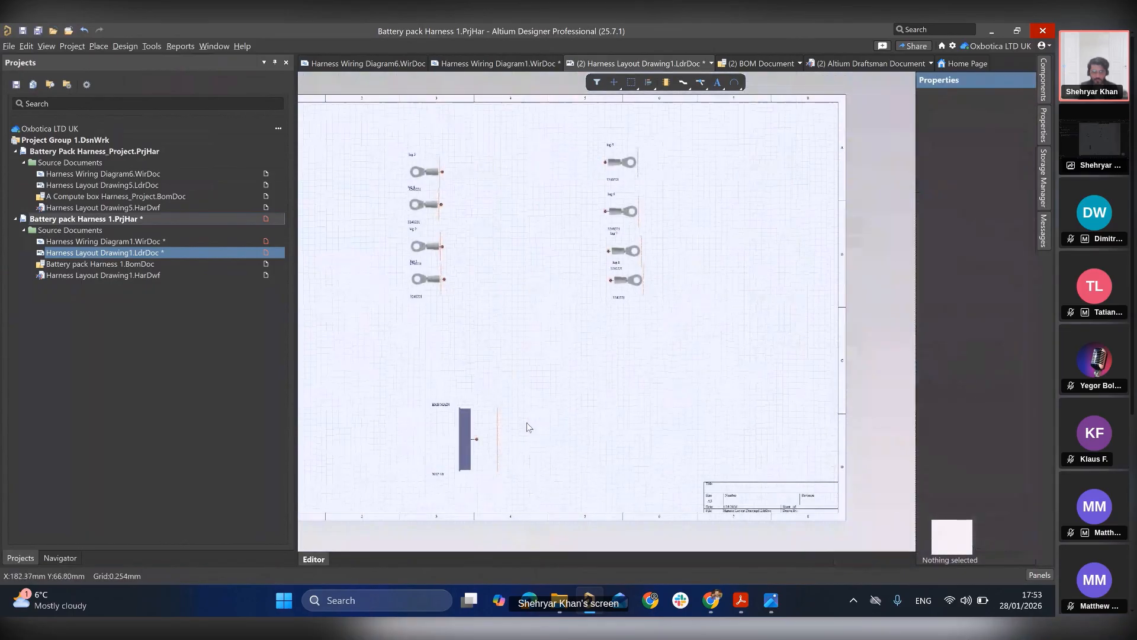
{"action": "left_click_drag", "start_coordinate": [467, 438], "coordinate": [463, 431]}
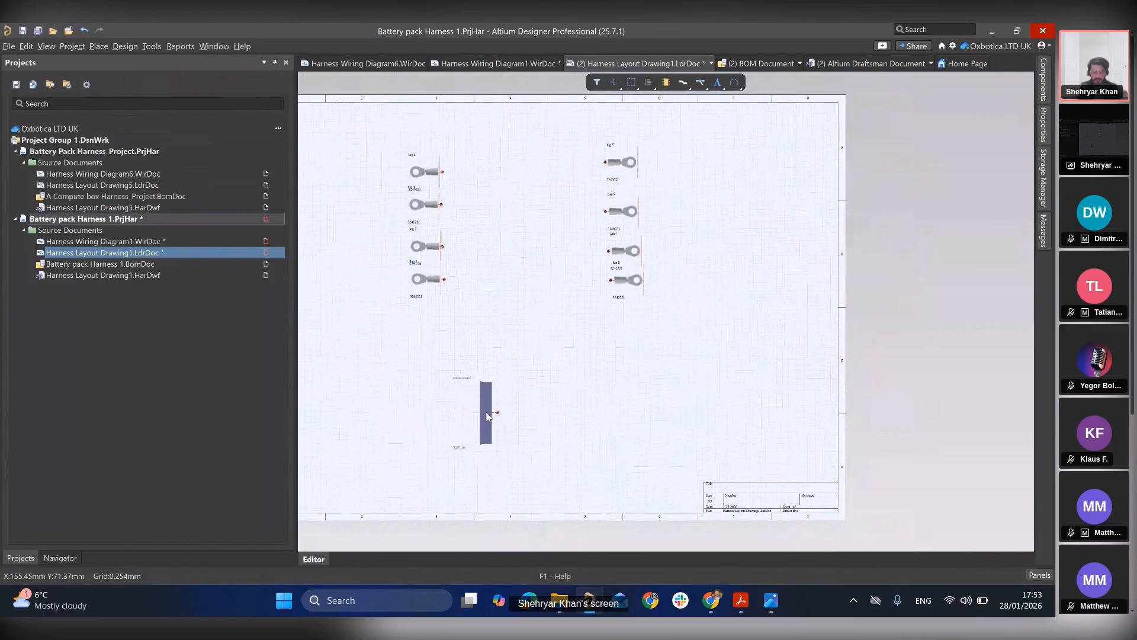
{"action": "scroll", "coordinate": [500, 318], "scroll_direction": "up", "scroll_amount": 2, "text": "ctrl"}
{"action": "scroll", "coordinate": [570, 319], "scroll_direction": "down", "scroll_amount": 2, "text": "ctrl"}
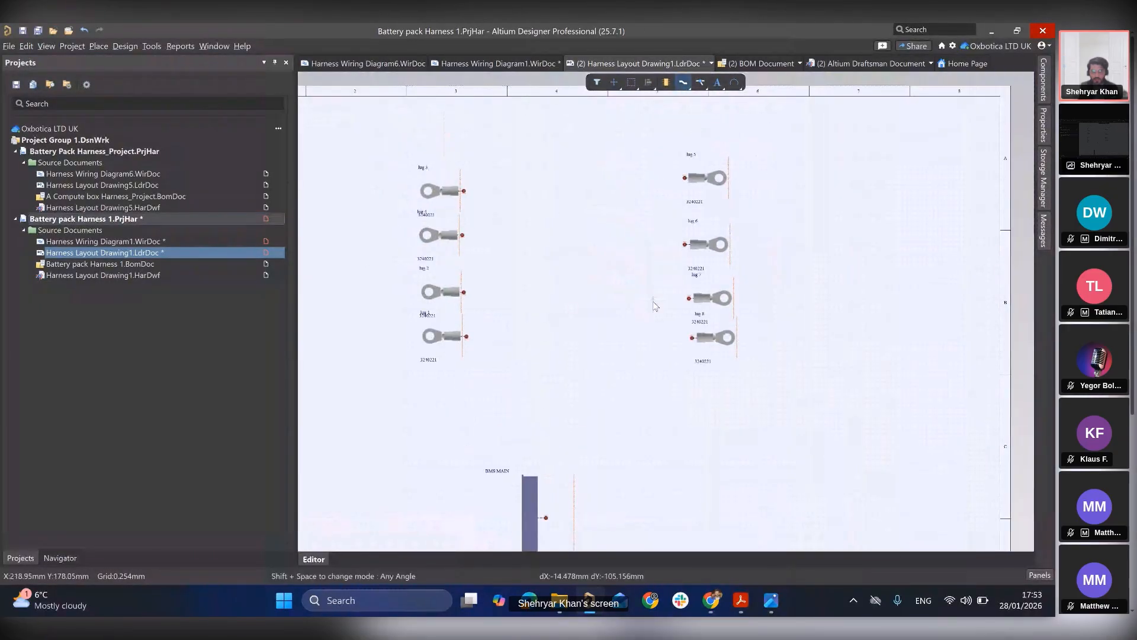
{"action": "scroll", "coordinate": [653, 300], "scroll_direction": "down", "scroll_amount": 2, "text": "ctrl"}
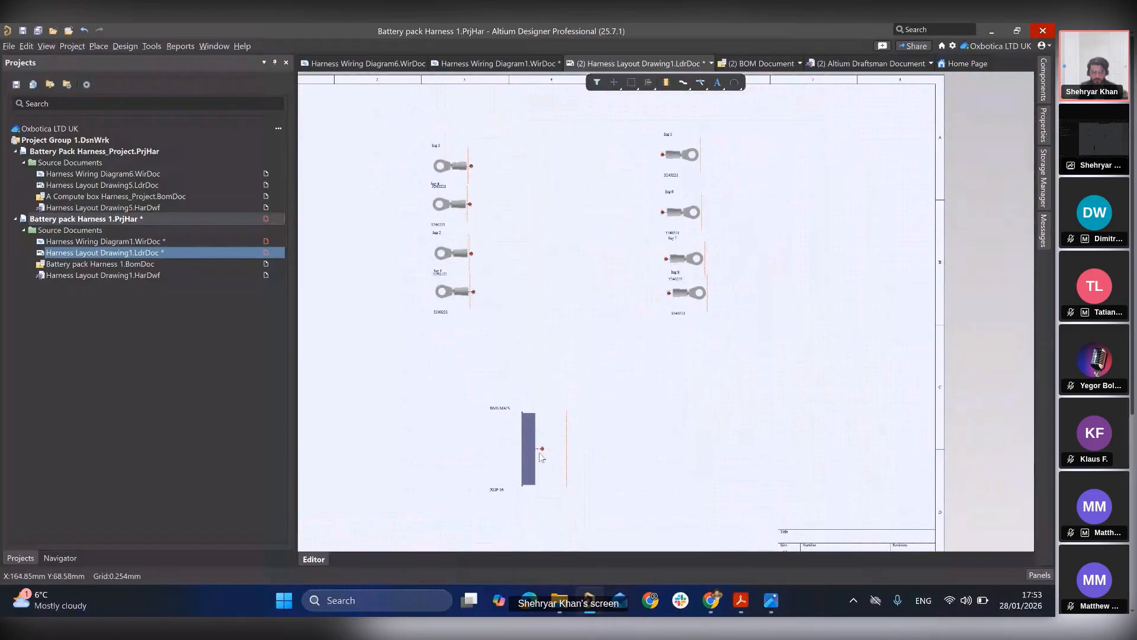
{"action": "left_click", "coordinate": [684, 84]}
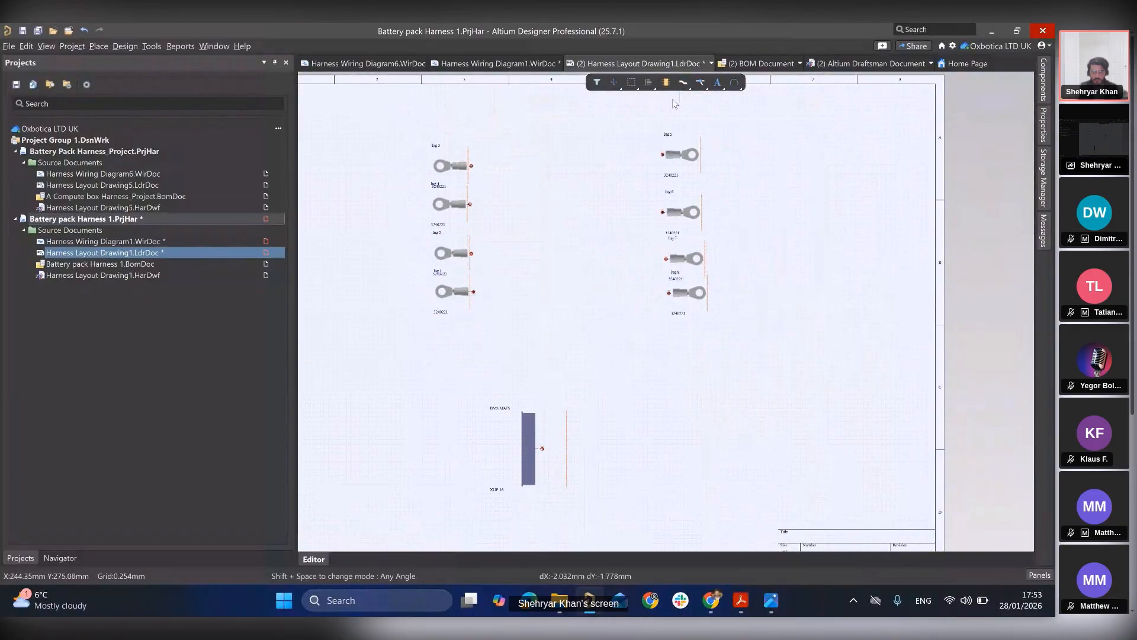
{"action": "left_click", "coordinate": [543, 450]}
{"action": "scroll", "coordinate": [544, 451], "scroll_direction": "up", "scroll_amount": 2, "text": "ctrl"}
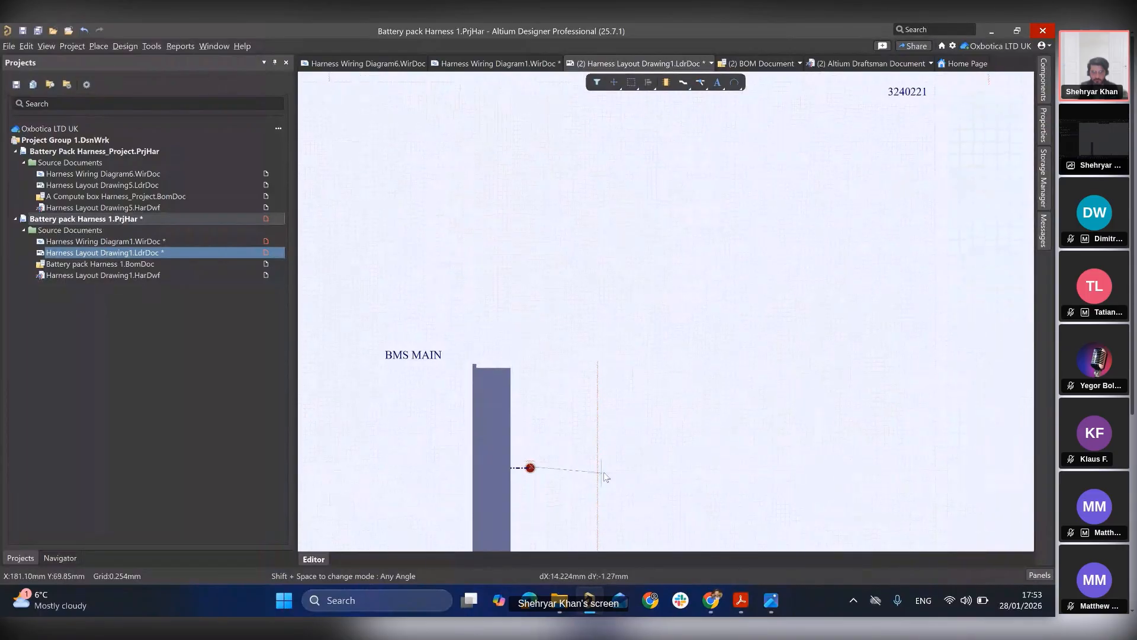
{"action": "key", "text": "Escape"}
{"action": "key", "text": "Escape"}
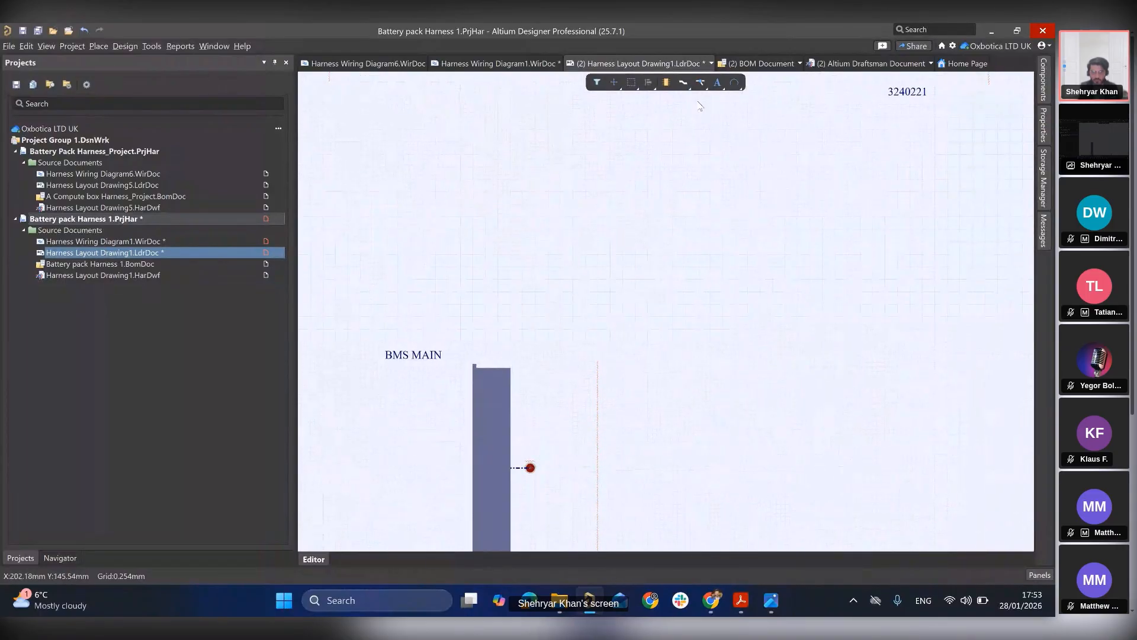
- Place a horizontal harness bundle about 48.5 mm long, running right from the BMS MAIN connector's connection point
{"action": "left_click", "coordinate": [685, 85]}
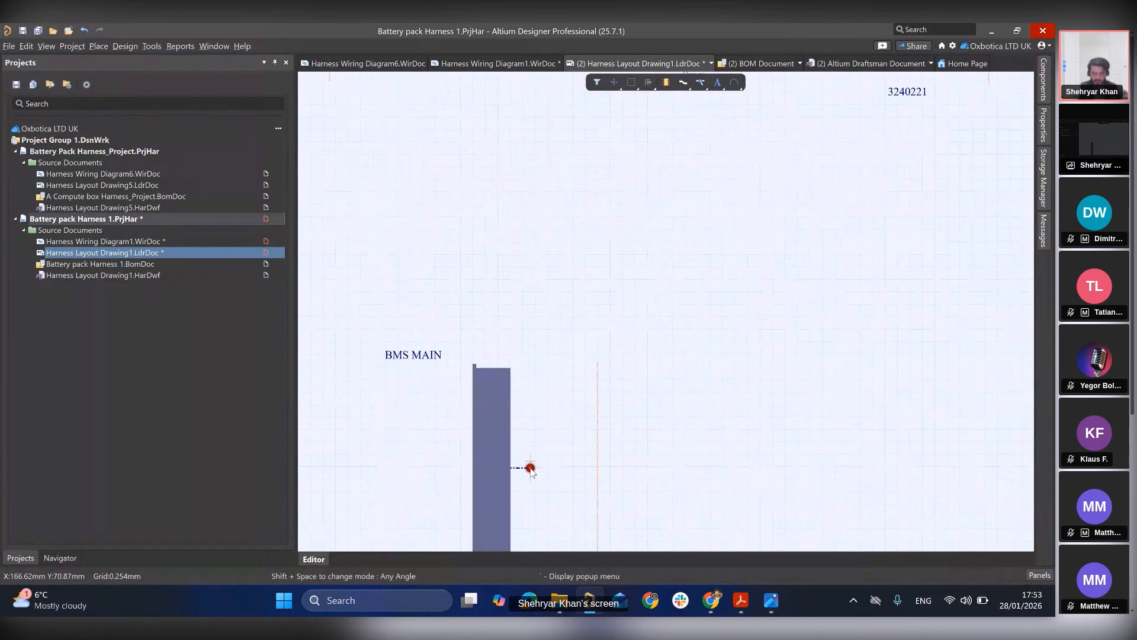
{"action": "left_click", "coordinate": [530, 468]}
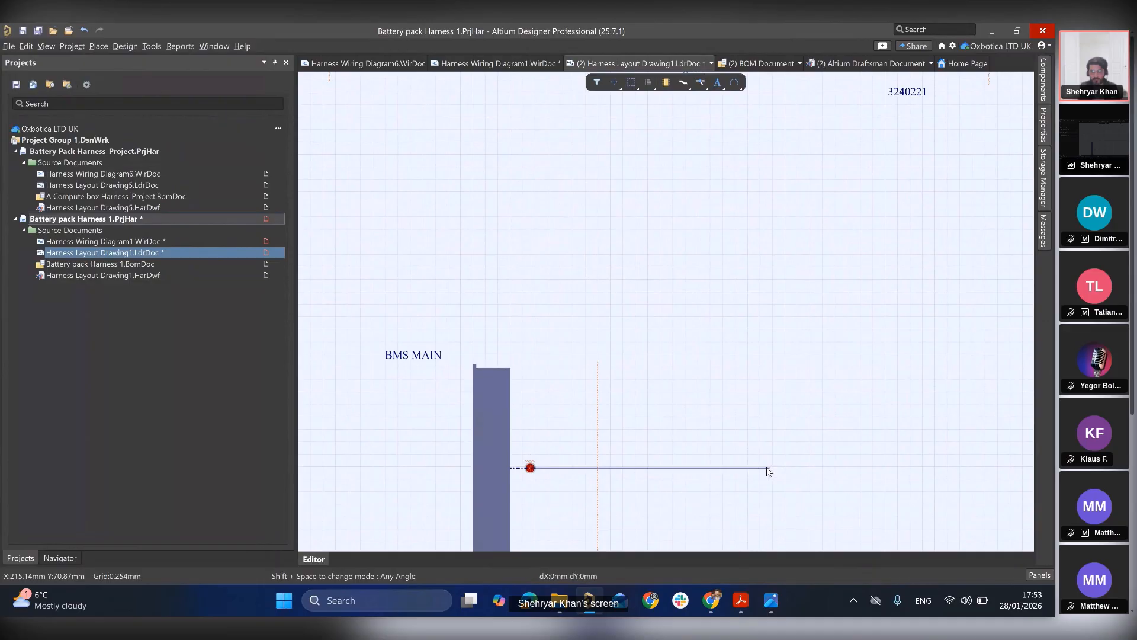
{"action": "scroll", "coordinate": [729, 399], "scroll_direction": "down", "scroll_amount": 1, "text": "ctrl"}
{"action": "scroll", "coordinate": [730, 398], "scroll_direction": "down", "scroll_amount": 1, "text": "ctrl"}
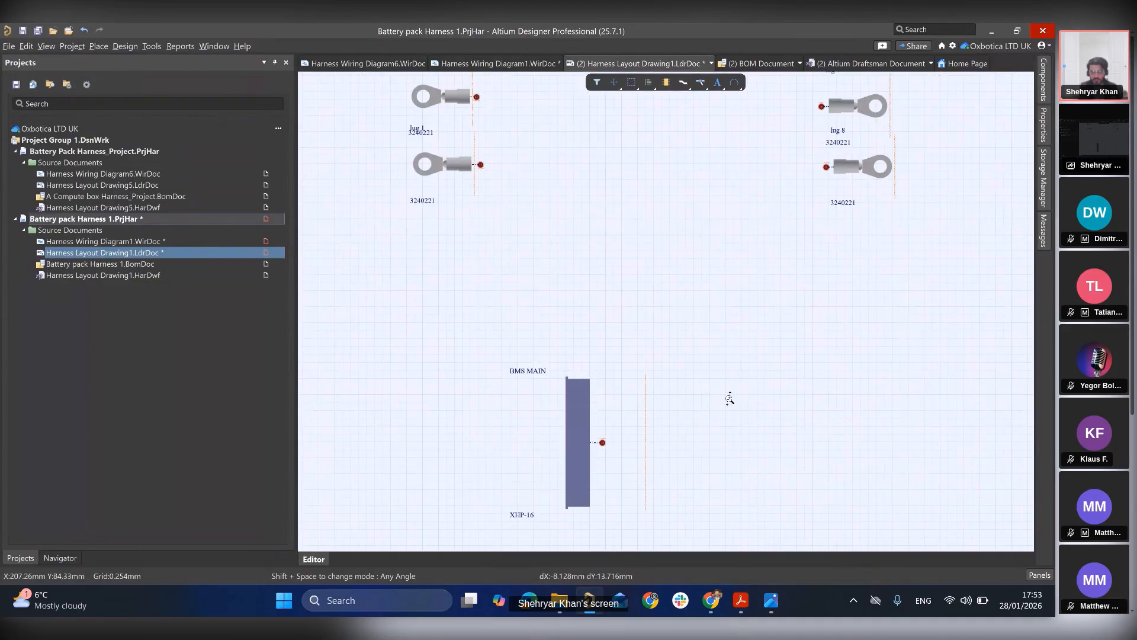
{"action": "scroll", "coordinate": [729, 398], "scroll_direction": "down", "scroll_amount": 1, "text": "ctrl"}
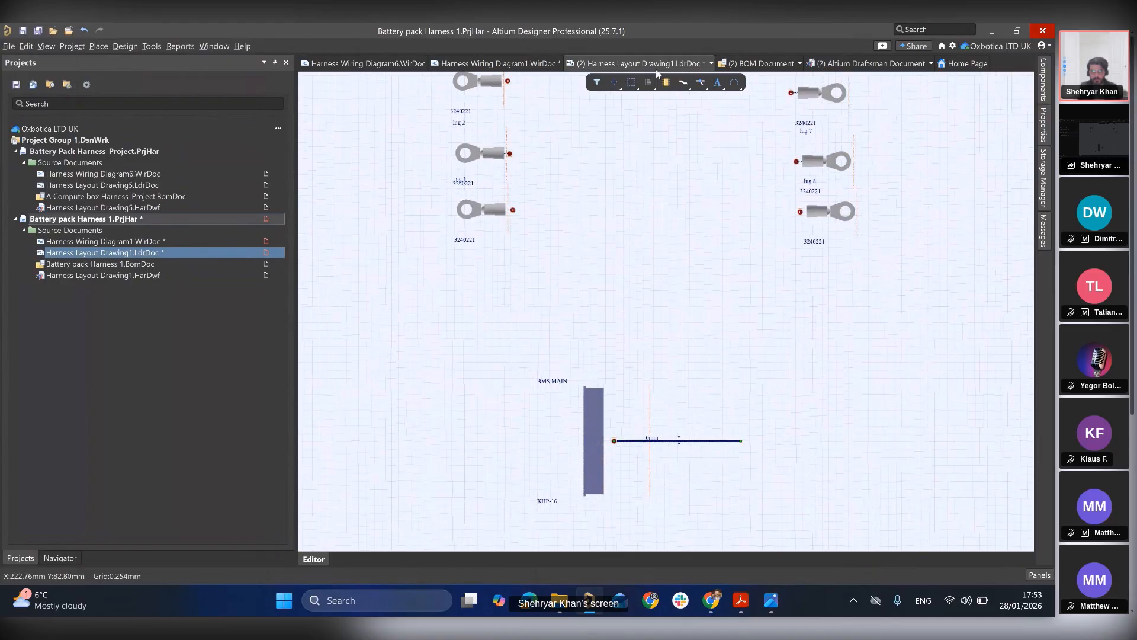
- Place a new connection point on the free right end of the BMS MAIN harness bundle
{"action": "left_click", "coordinate": [703, 88]}
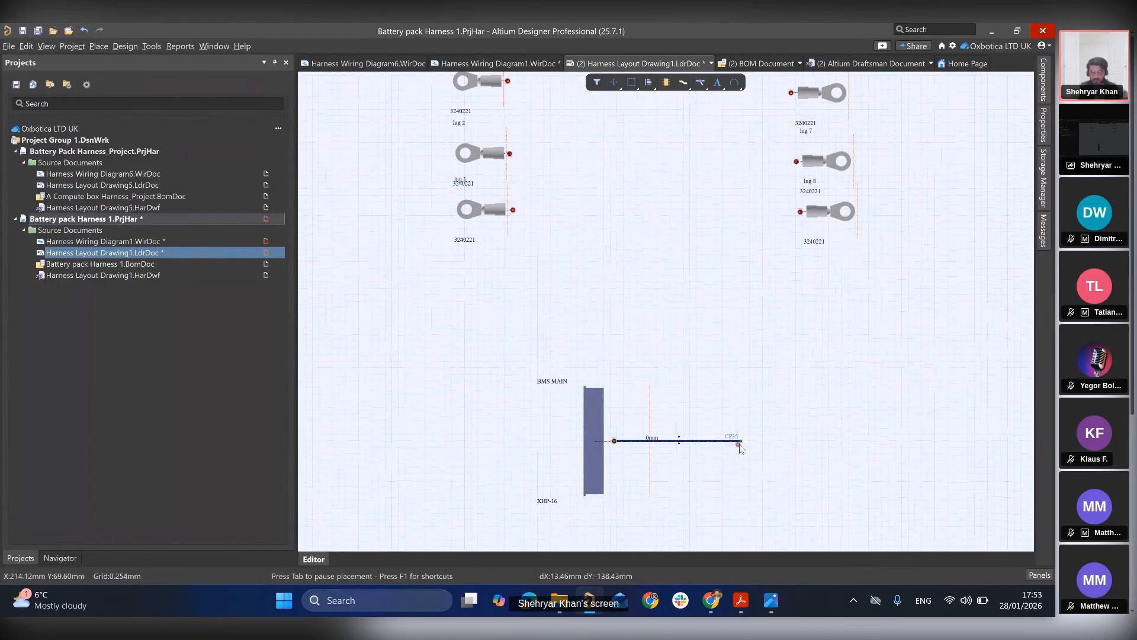
{"action": "scroll", "coordinate": [751, 436], "scroll_direction": "up", "scroll_amount": 1, "text": "ctrl"}
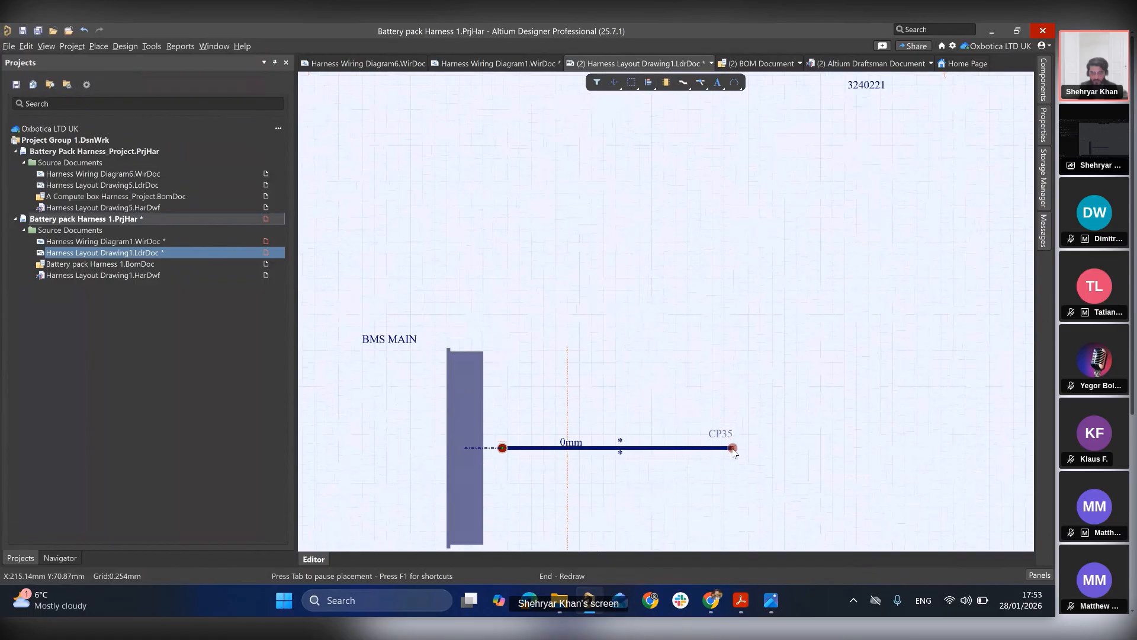
{"action": "left_click", "coordinate": [733, 448]}
{"action": "scroll", "coordinate": [768, 402], "scroll_direction": "up", "scroll_amount": 1, "text": "ctrl"}
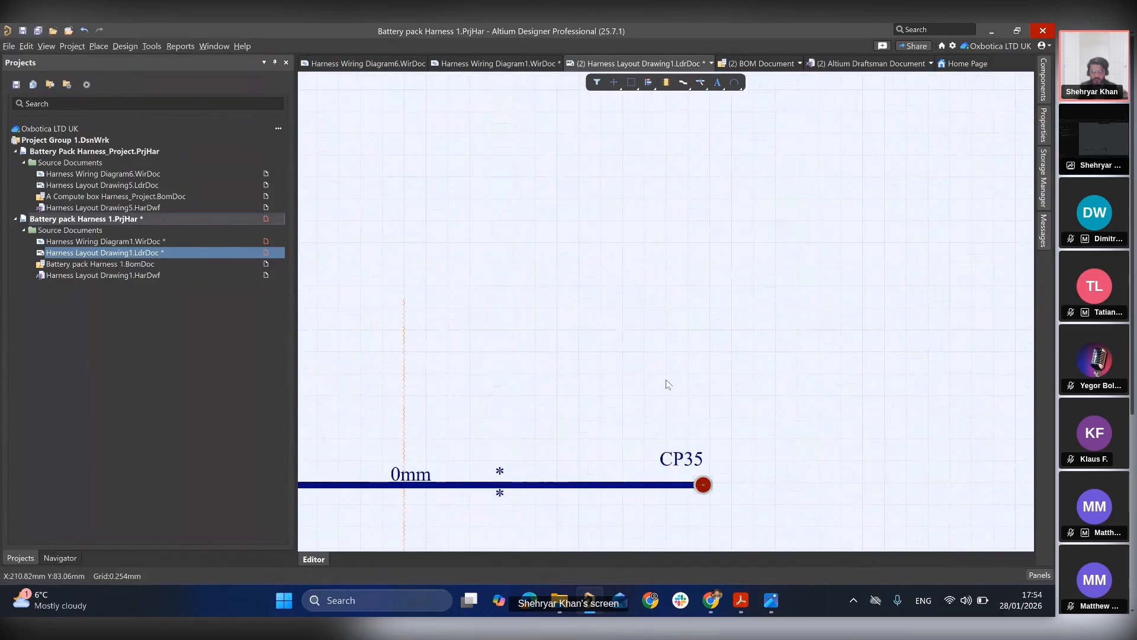
{"action": "scroll", "coordinate": [668, 384], "scroll_direction": "down", "scroll_amount": 2, "text": "ctrl"}
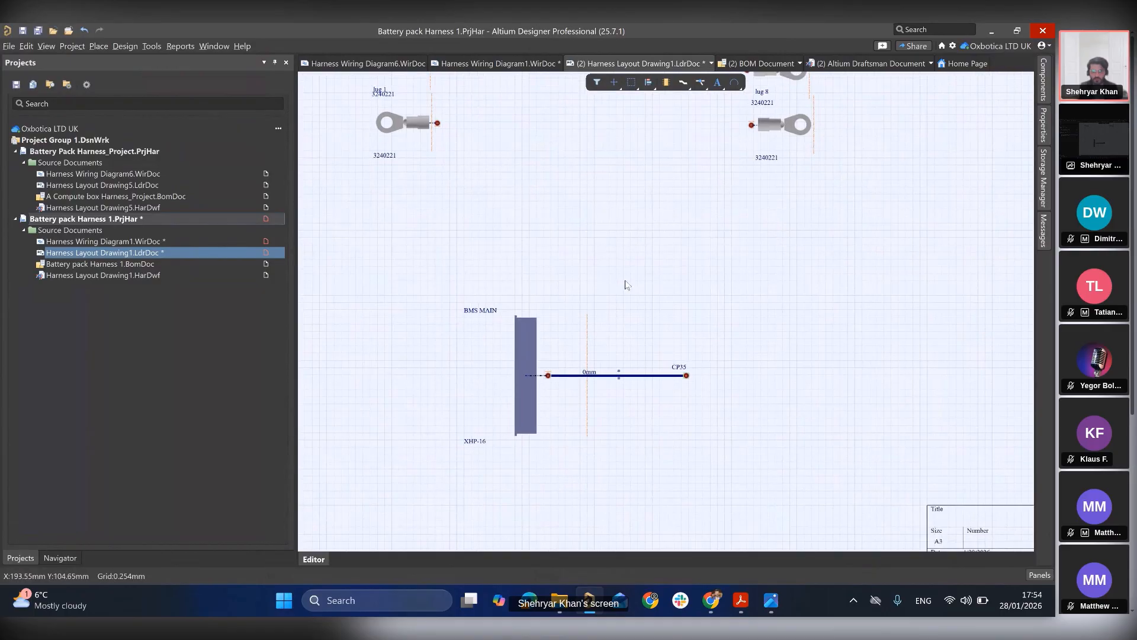
{"action": "scroll", "coordinate": [630, 284], "scroll_direction": "down", "scroll_amount": 1, "text": "ctrl"}
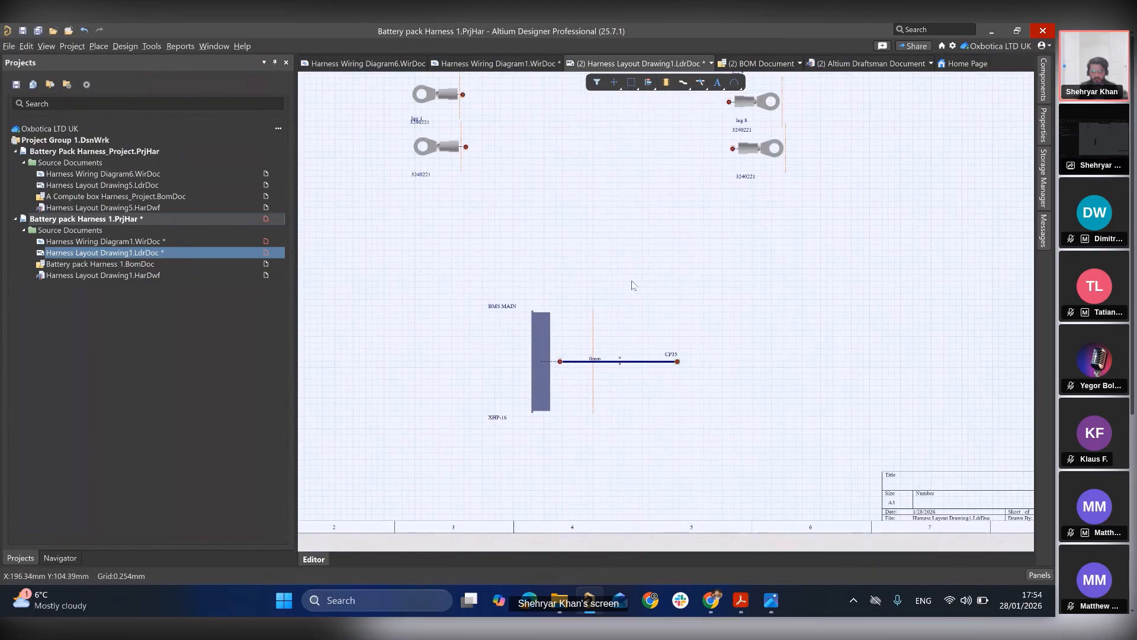
{"action": "scroll", "coordinate": [631, 281], "scroll_direction": "down", "scroll_amount": 3, "text": "ctrl"}
{"action": "scroll", "coordinate": [674, 151], "scroll_direction": "up", "scroll_amount": 3, "text": "ctrl"}
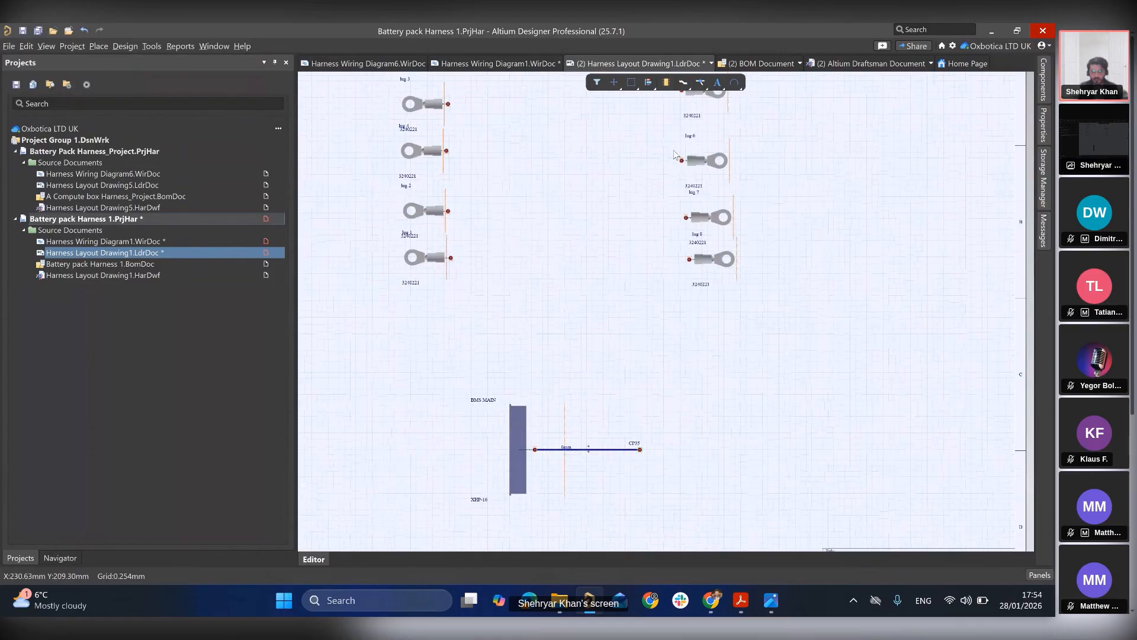
{"action": "left_click", "coordinate": [683, 82]}
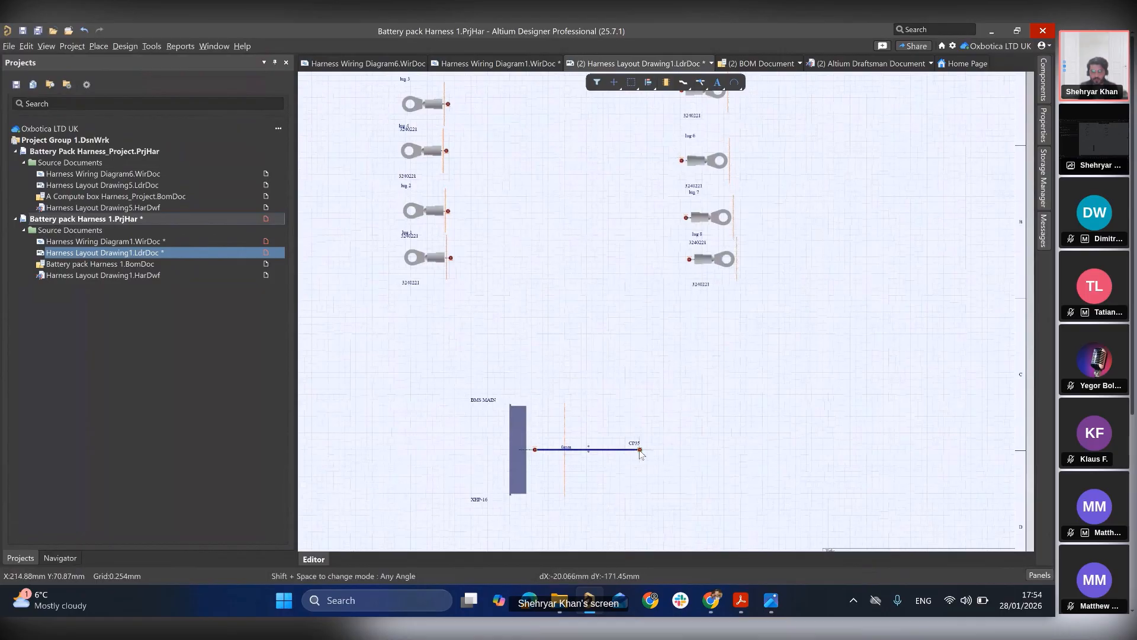
{"action": "scroll", "coordinate": [644, 450], "scroll_direction": "up", "scroll_amount": 3, "text": "ctrl"}
{"action": "left_click", "coordinate": [642, 450]}
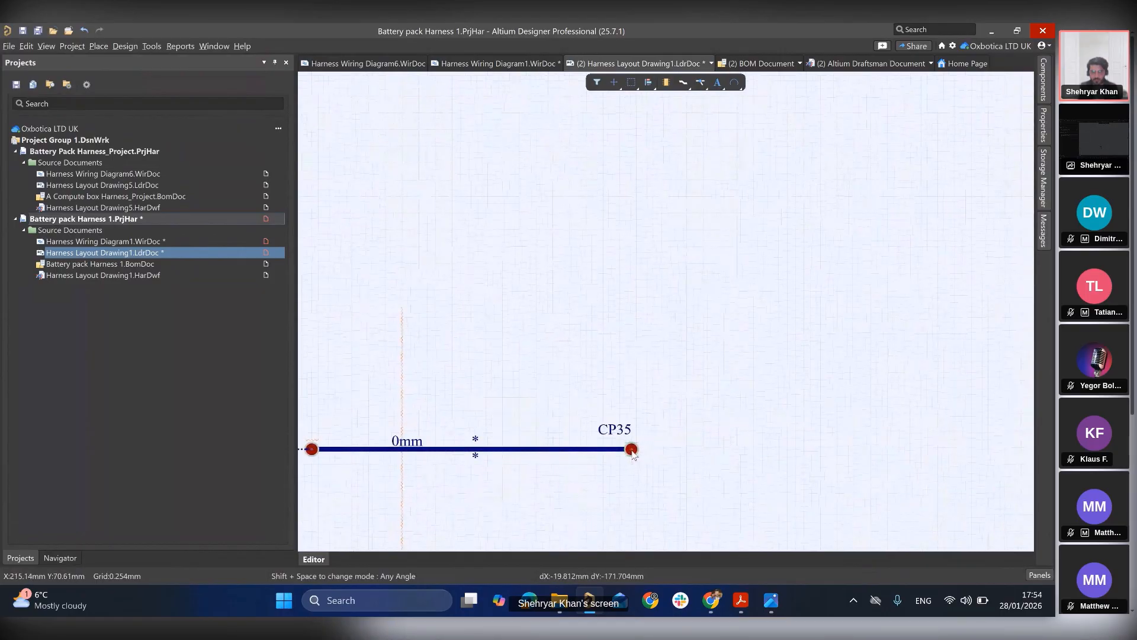
{"action": "scroll", "coordinate": [665, 327], "scroll_direction": "down", "scroll_amount": 2, "text": "ctrl"}
{"action": "right_click_drag", "start_coordinate": [626, 323], "coordinate": [657, 367]}
{"action": "right_click", "coordinate": [658, 367]}
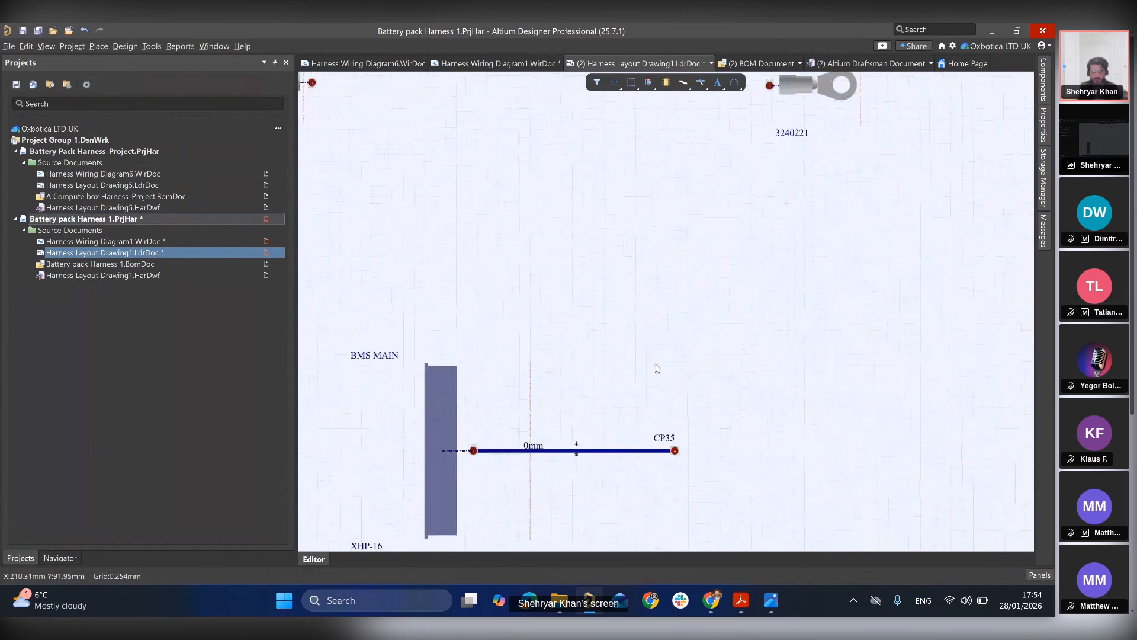
- Route a harness bundle from CP35 diagonally up-right, straight up, and up-left to a free end between and just below the lug columns
{"action": "left_click", "coordinate": [683, 83]}
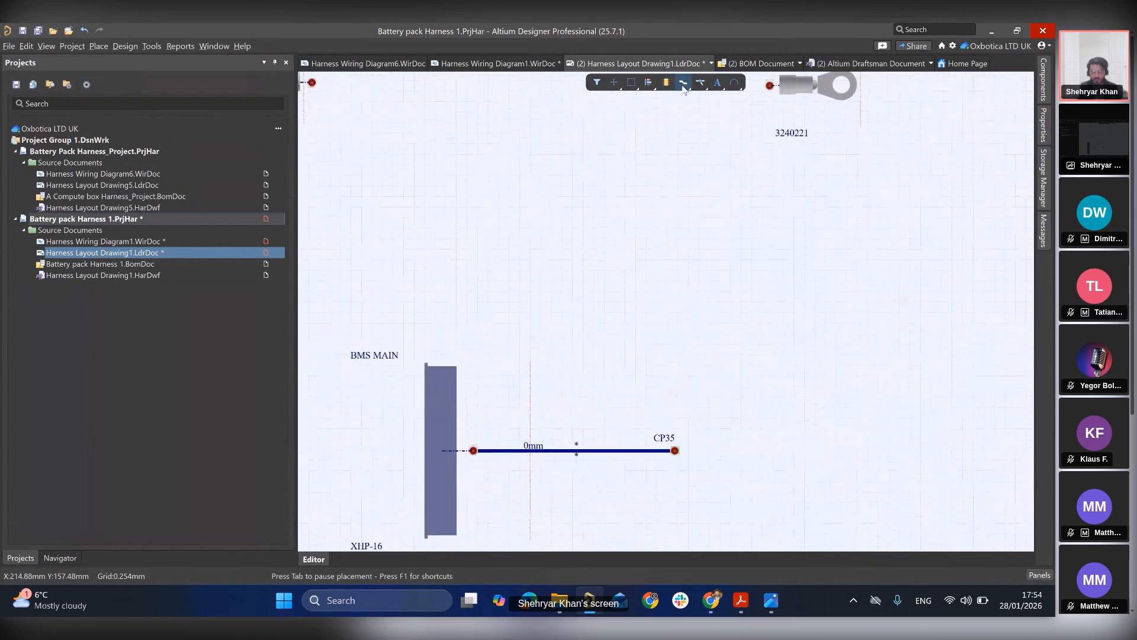
{"action": "left_click", "coordinate": [676, 451]}
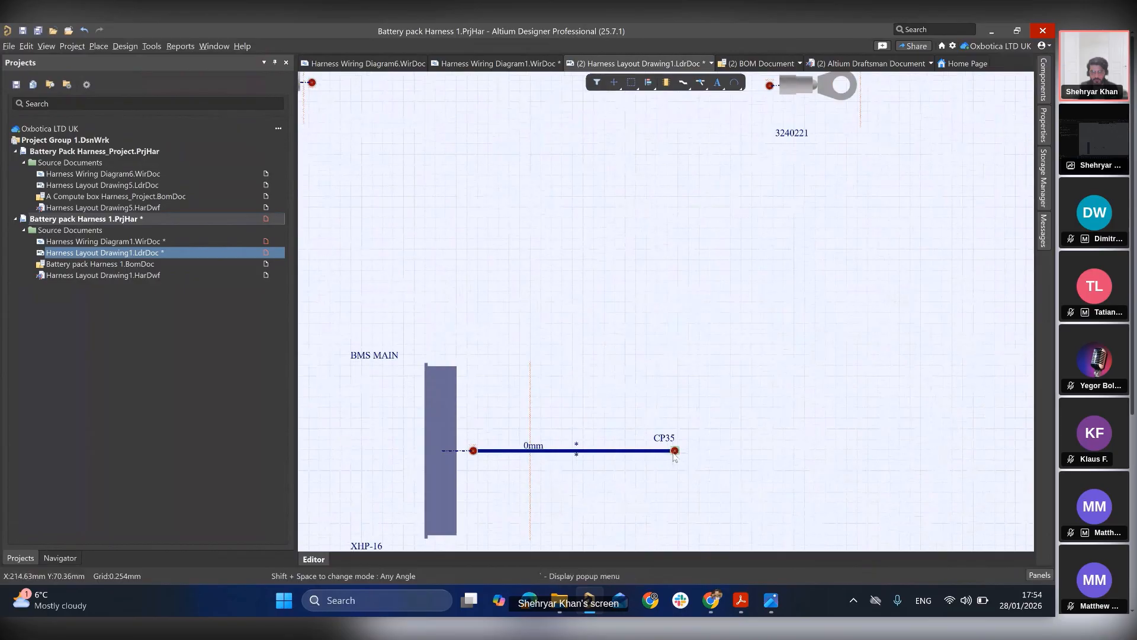
{"action": "left_click", "coordinate": [764, 335]}
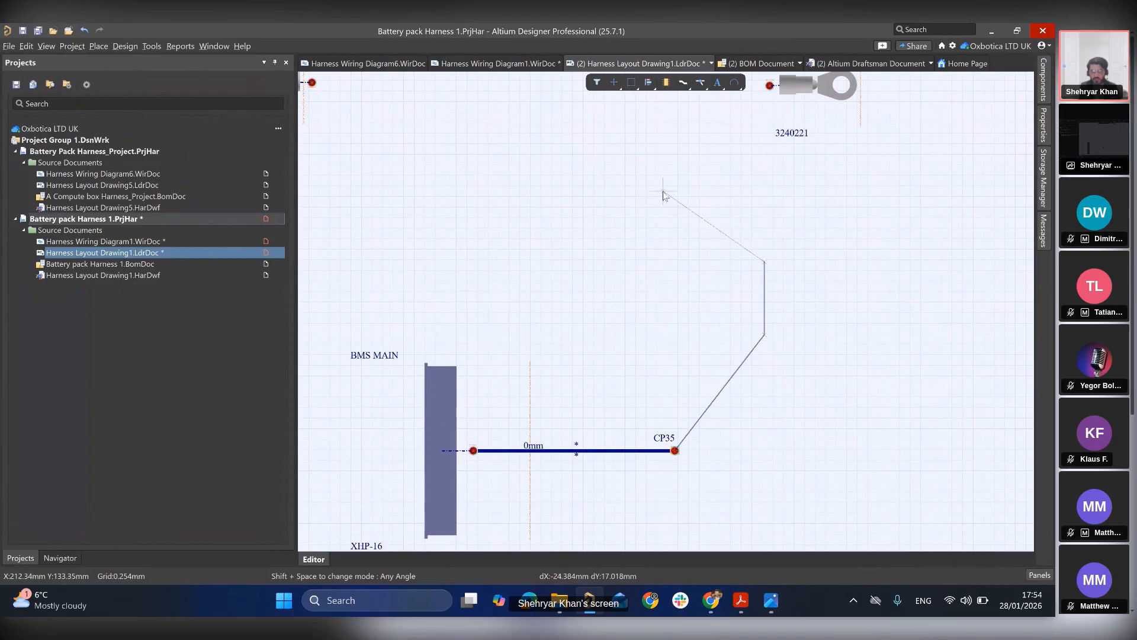
{"action": "key", "text": "Escape"}
{"action": "scroll", "coordinate": [668, 189], "scroll_direction": "down", "scroll_amount": 1, "text": "ctrl"}
{"action": "scroll", "coordinate": [668, 190], "scroll_direction": "down", "scroll_amount": 1, "text": "ctrl"}
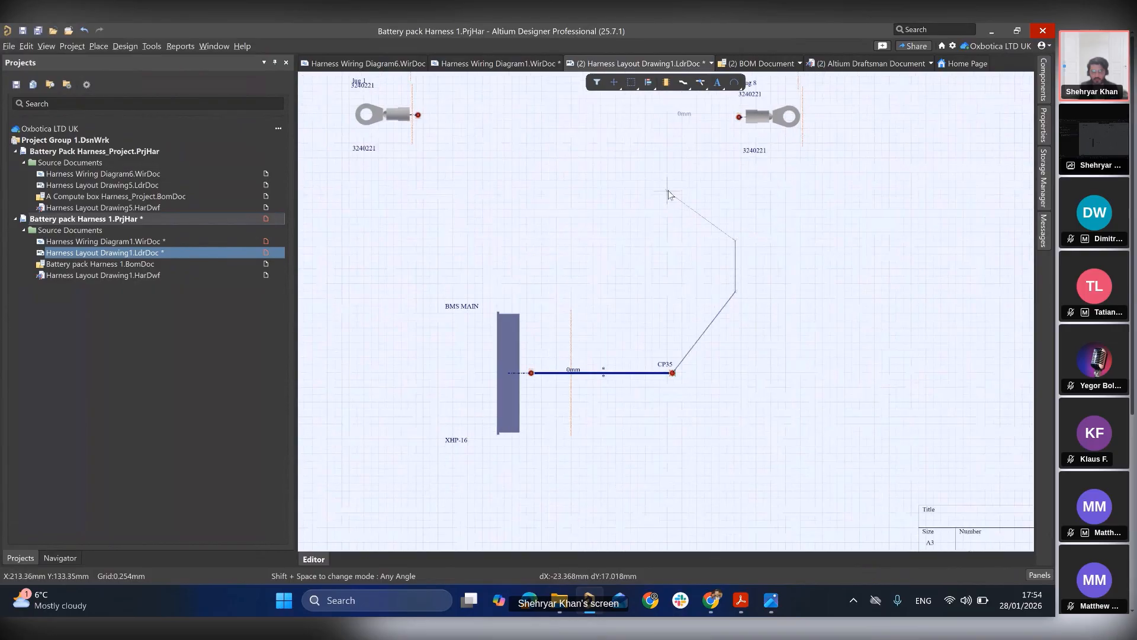
{"action": "right_click_drag", "start_coordinate": [668, 194], "coordinate": [691, 278]}
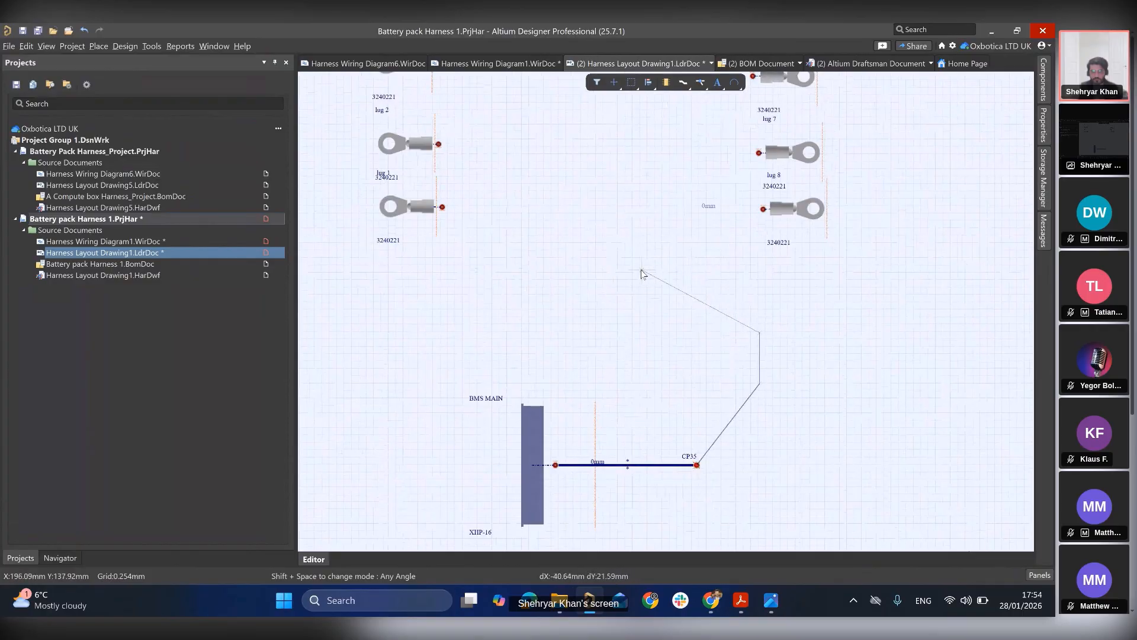
{"action": "left_click", "coordinate": [609, 272]}
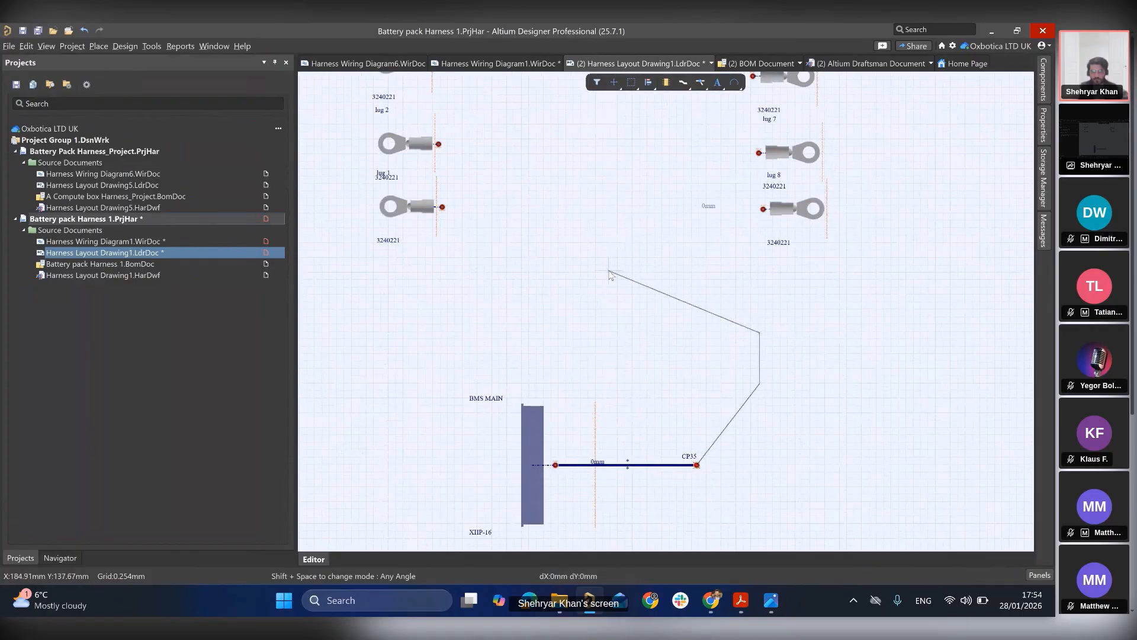
{"action": "right_click", "coordinate": [610, 272]}
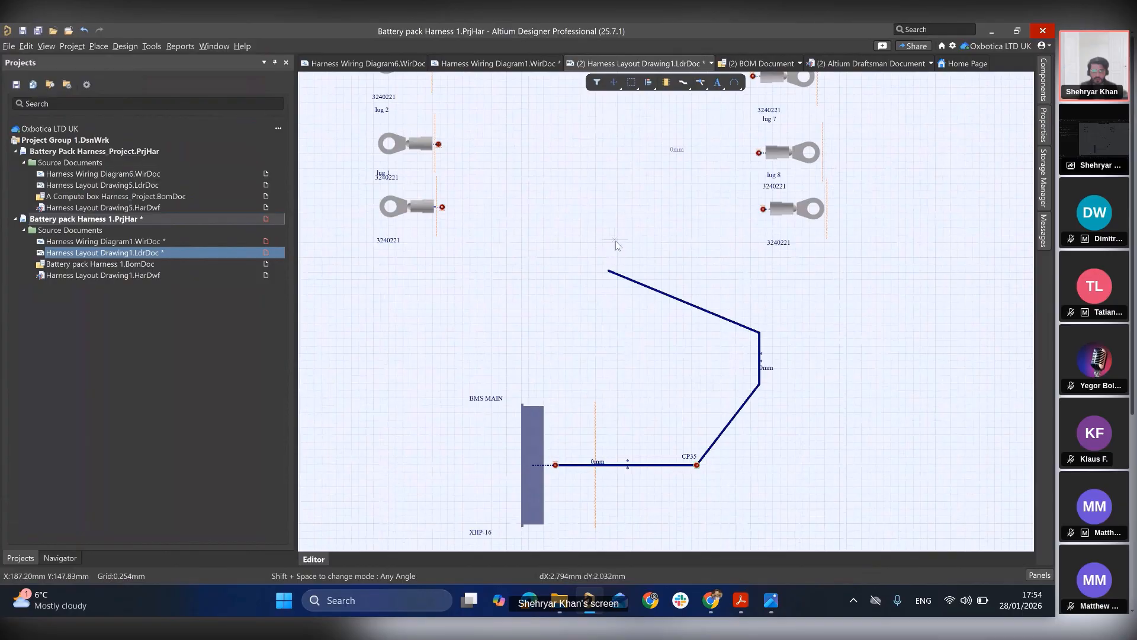
- Place a connection point on the free upper end of the bundle routed from CP35
{"action": "right_click_drag", "start_coordinate": [619, 259], "coordinate": [586, 403]}
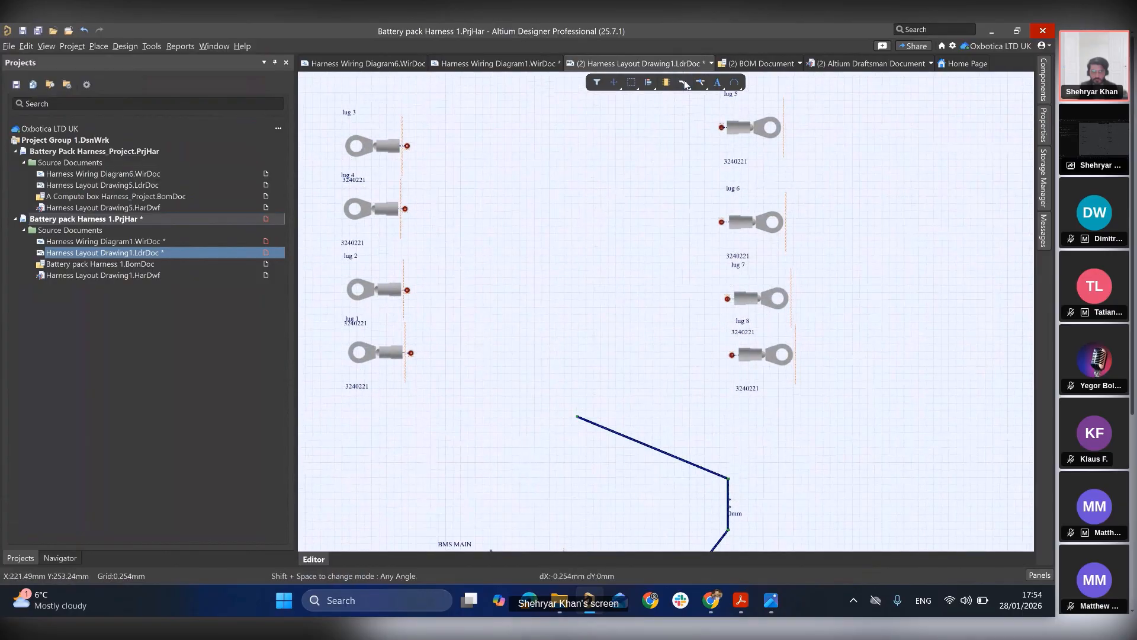
{"action": "left_click", "coordinate": [700, 87]}
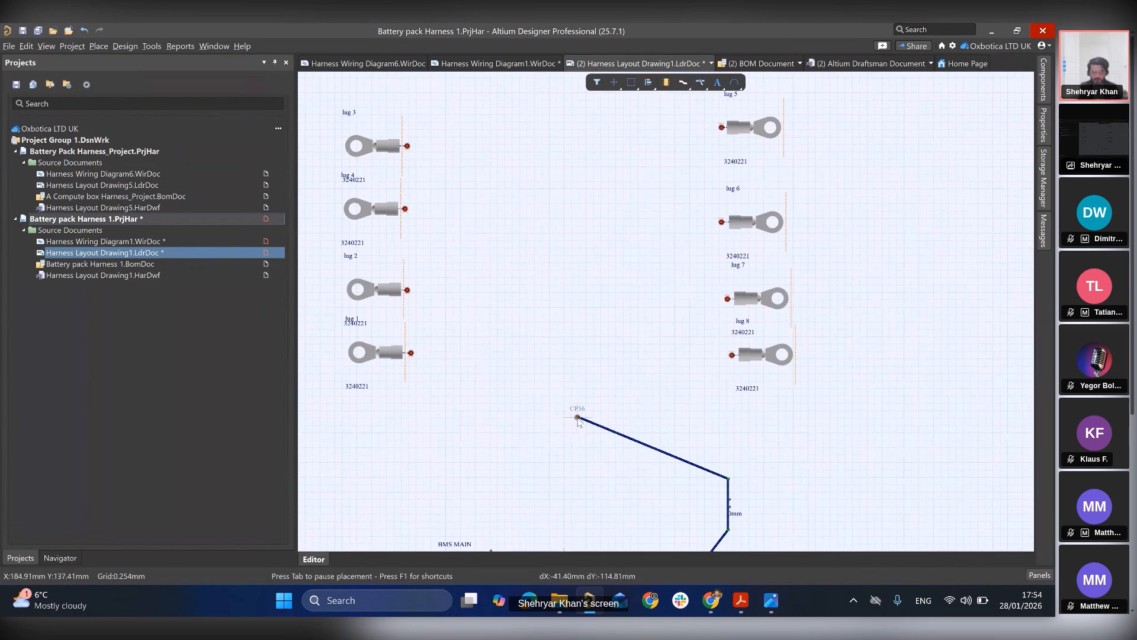
{"action": "scroll", "coordinate": [578, 419], "scroll_direction": "up", "scroll_amount": 5, "text": "ctrl"}
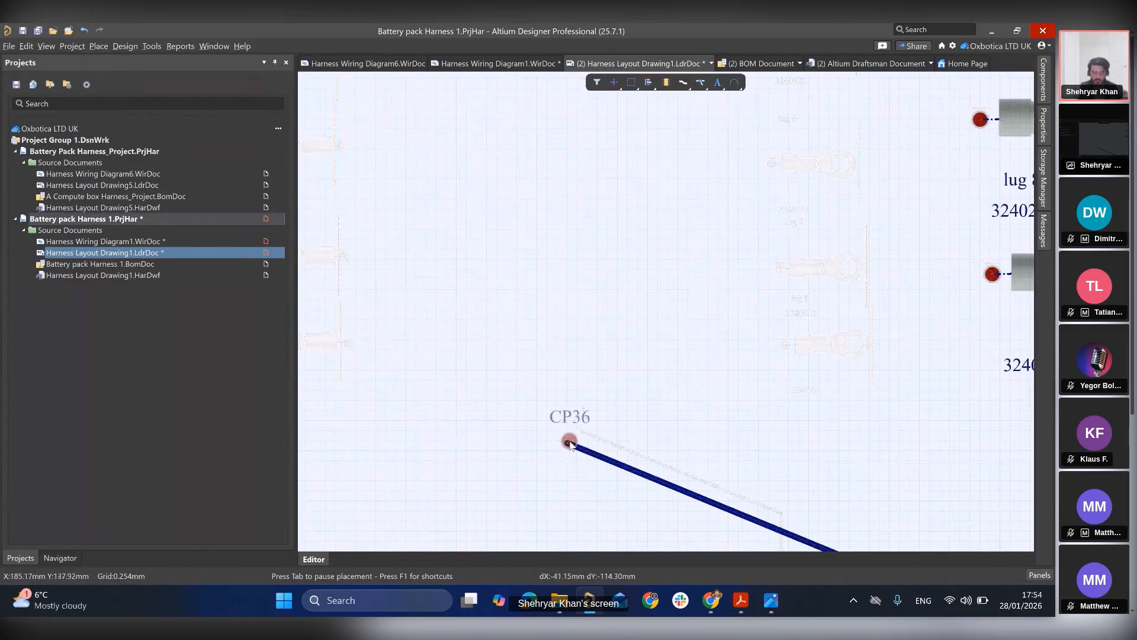
{"action": "left_click", "coordinate": [578, 418]}
{"action": "left_click", "coordinate": [567, 443]}
{"action": "middle_click_drag", "start_coordinate": [600, 335], "coordinate": [594, 373]}
{"action": "right_click_drag", "start_coordinate": [601, 368], "coordinate": [672, 380]}
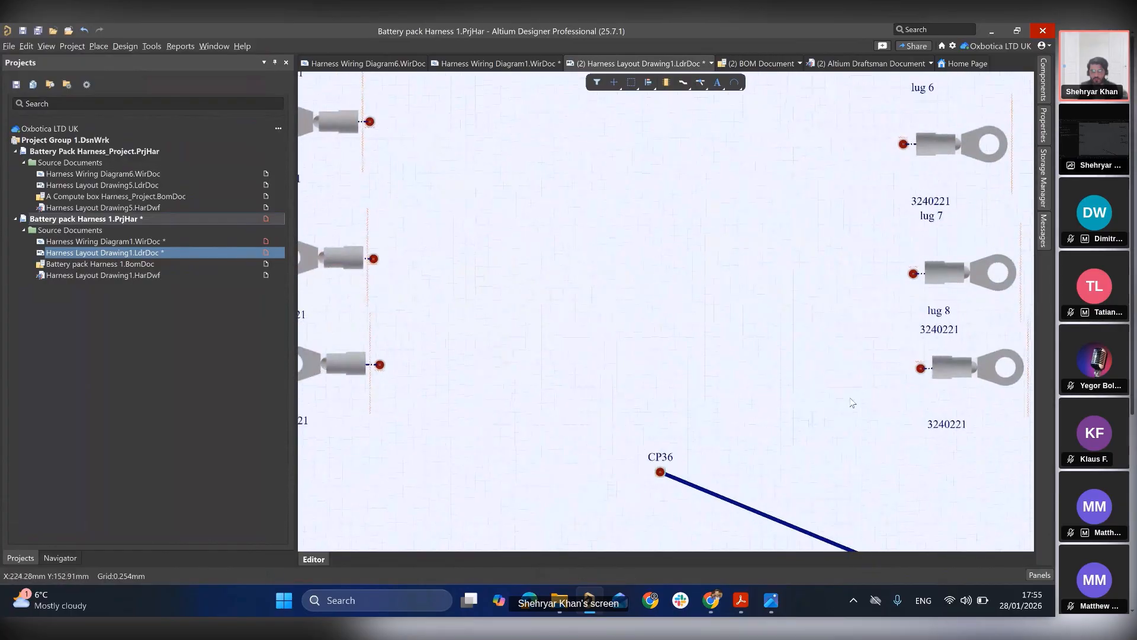
- Place three more connection points in a roughly vertical line above CP36, between the two lug columns
{"action": "middle_click_drag", "start_coordinate": [853, 403], "coordinate": [851, 424]}
{"action": "right_click_drag", "start_coordinate": [761, 385], "coordinate": [682, 404]}
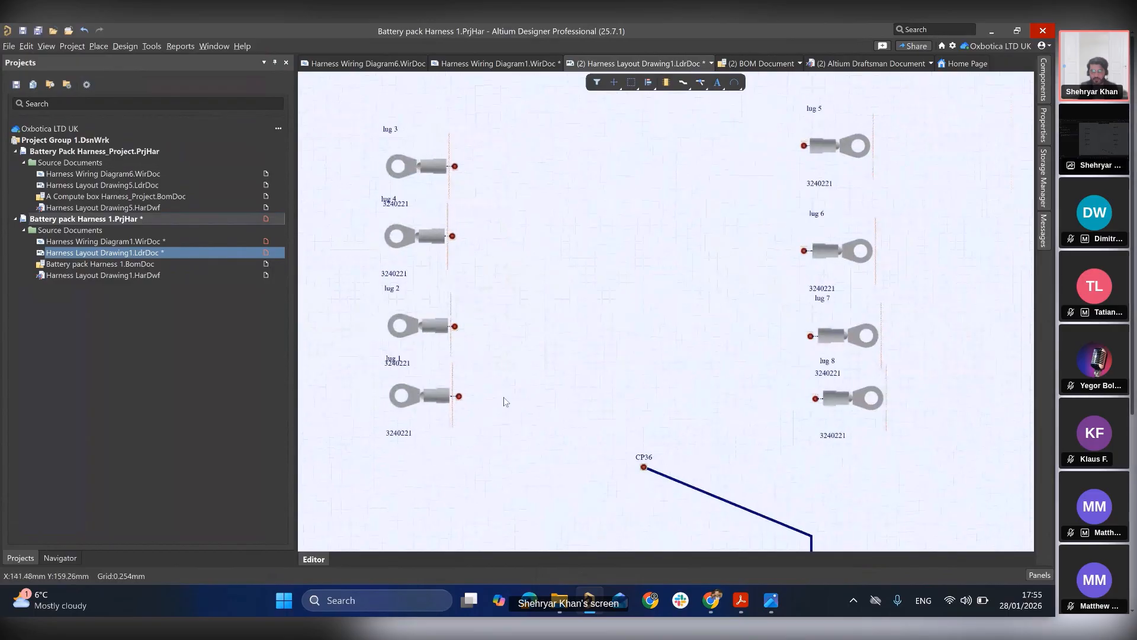
{"action": "left_click", "coordinate": [701, 84]}
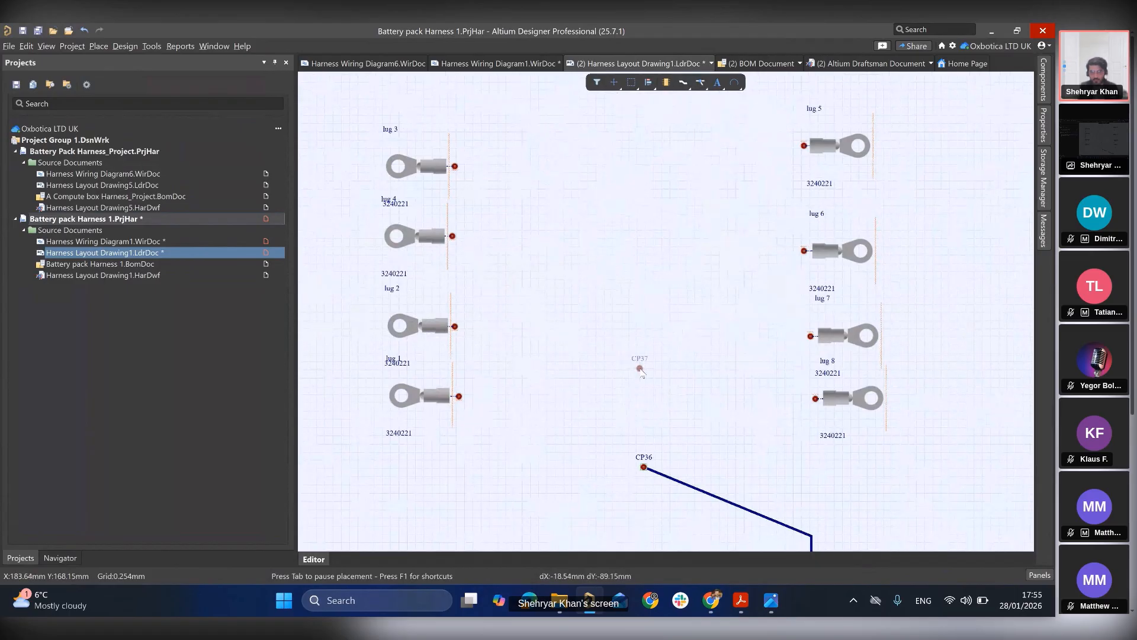
{"action": "left_click", "coordinate": [641, 368]}
{"action": "left_click", "coordinate": [636, 289]}
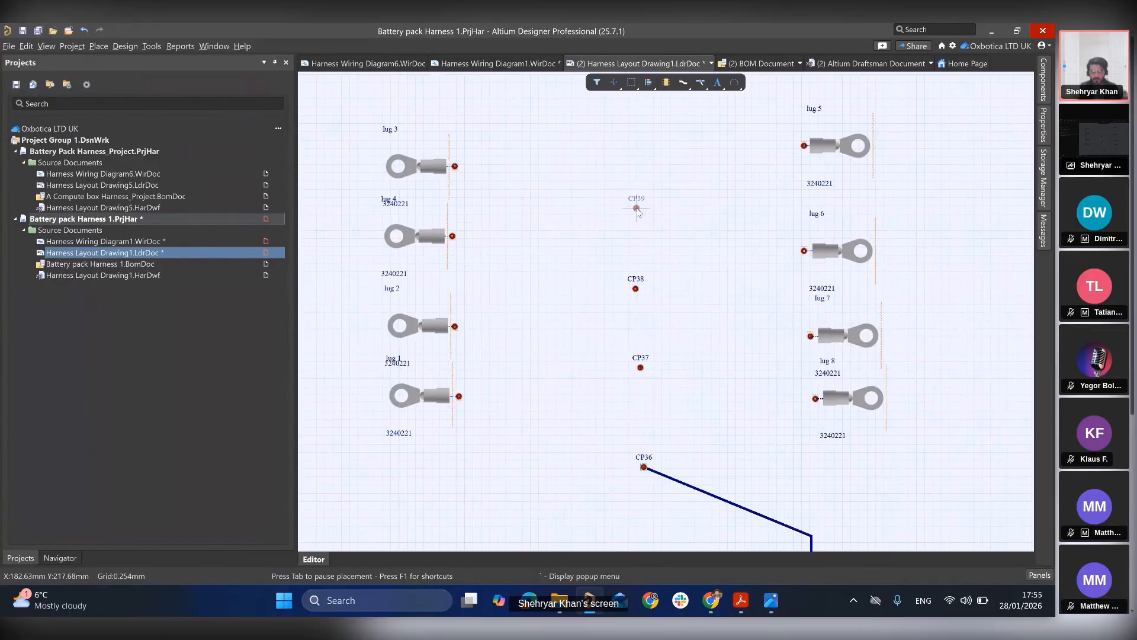
{"action": "left_click", "coordinate": [636, 208]}
{"action": "key", "text": "Escape"}
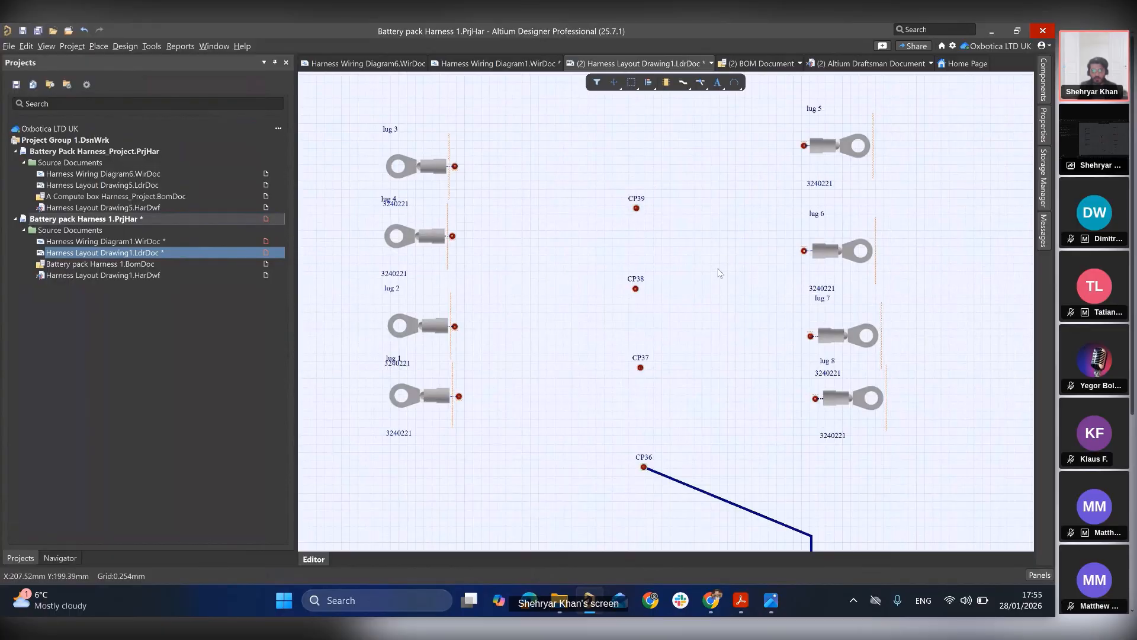
{"action": "scroll", "coordinate": [717, 268], "scroll_direction": "down", "scroll_amount": 1, "text": "ctrl"}
{"action": "right_click_drag", "start_coordinate": [712, 268], "coordinate": [664, 202]}
{"action": "left_click", "coordinate": [662, 280]}
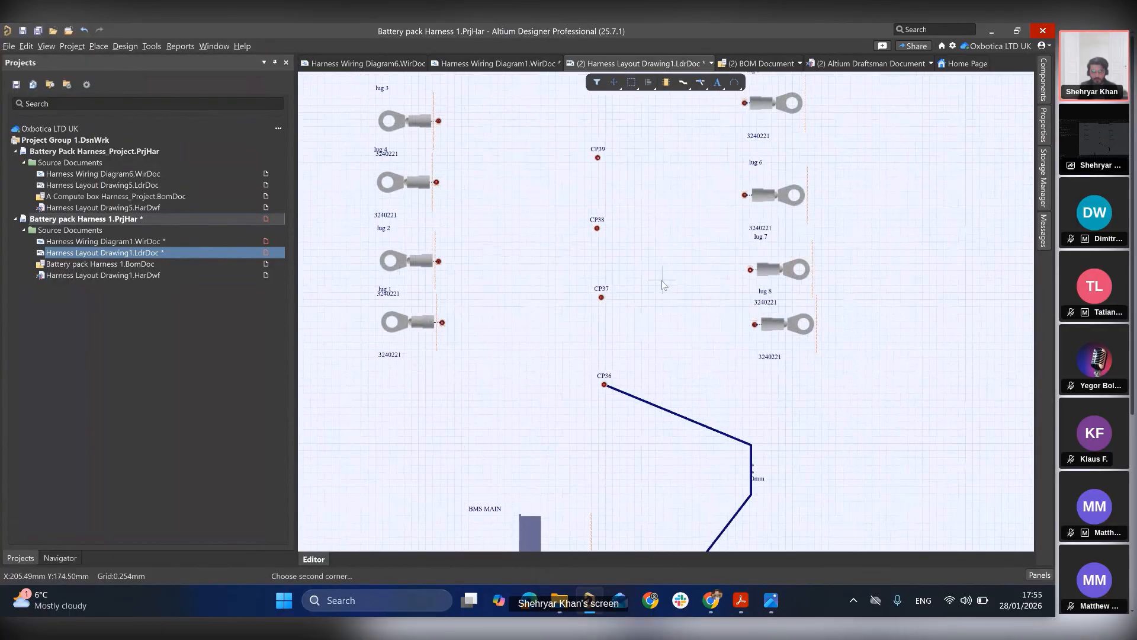
{"action": "left_click", "coordinate": [605, 385]}
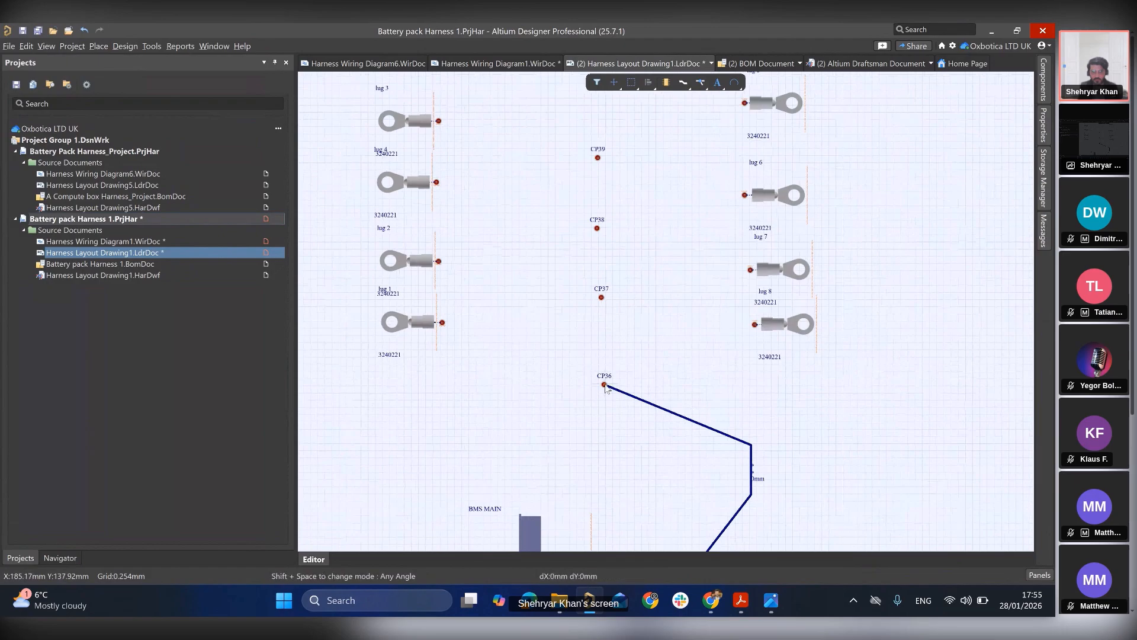
{"action": "key", "text": "Escape"}
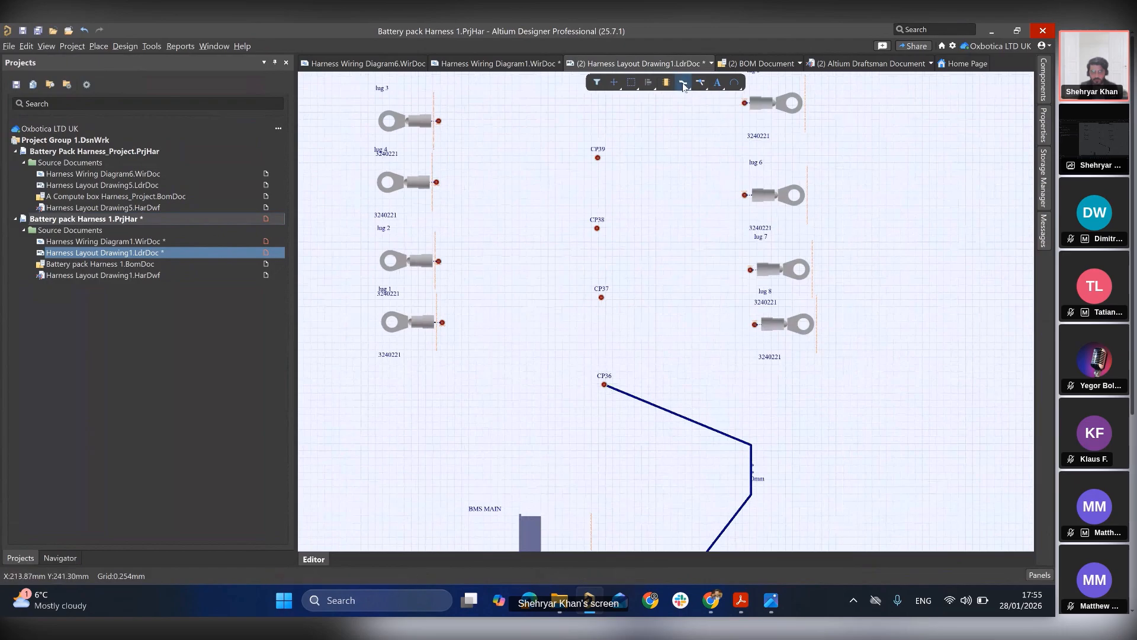
{"action": "left_click", "coordinate": [683, 83]}
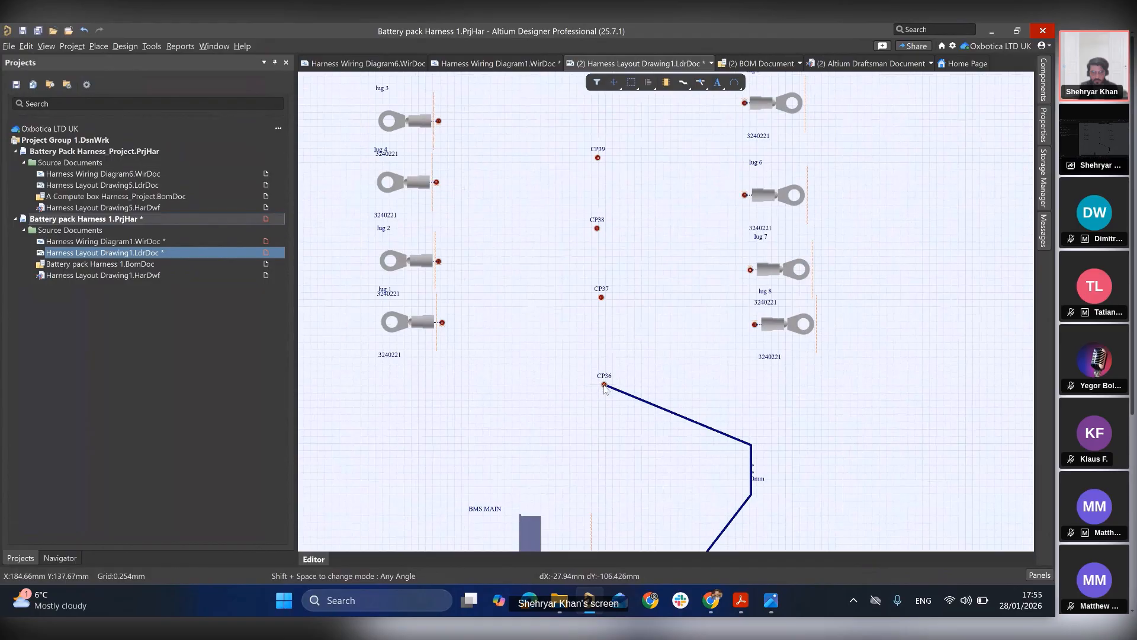
{"action": "key", "text": "Page_Up"}
{"action": "key", "text": "Page_Up"}
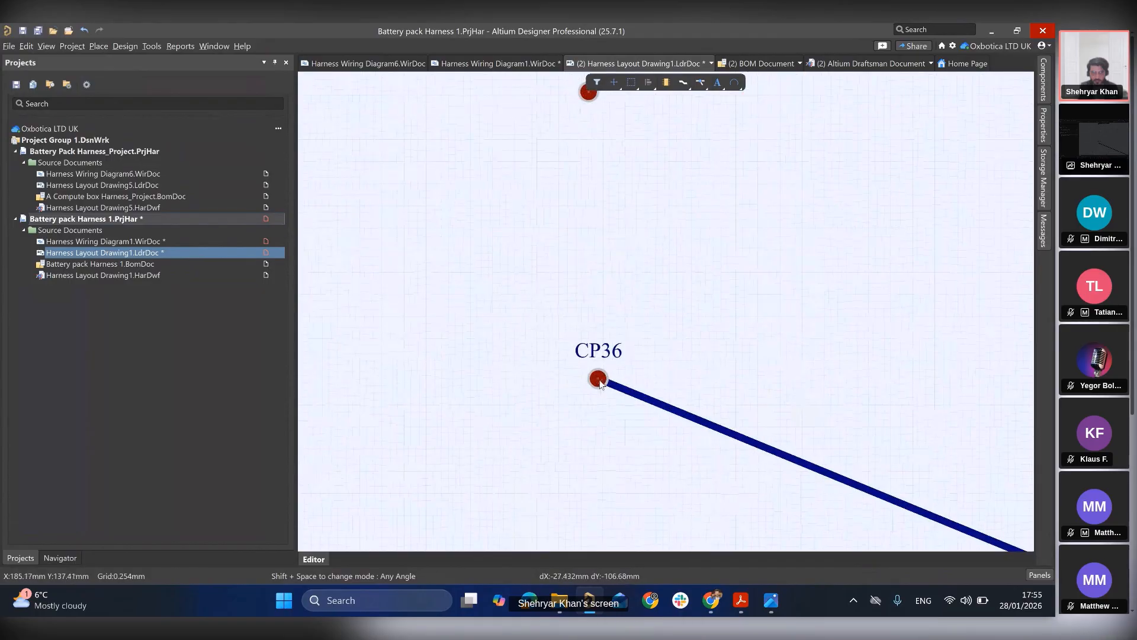
{"action": "left_click", "coordinate": [599, 380]}
{"action": "key", "text": "Escape"}
{"action": "scroll", "coordinate": [627, 224], "scroll_direction": "down", "scroll_amount": 2, "text": "ctrl"}
{"action": "right_click_drag", "start_coordinate": [626, 225], "coordinate": [607, 335]}
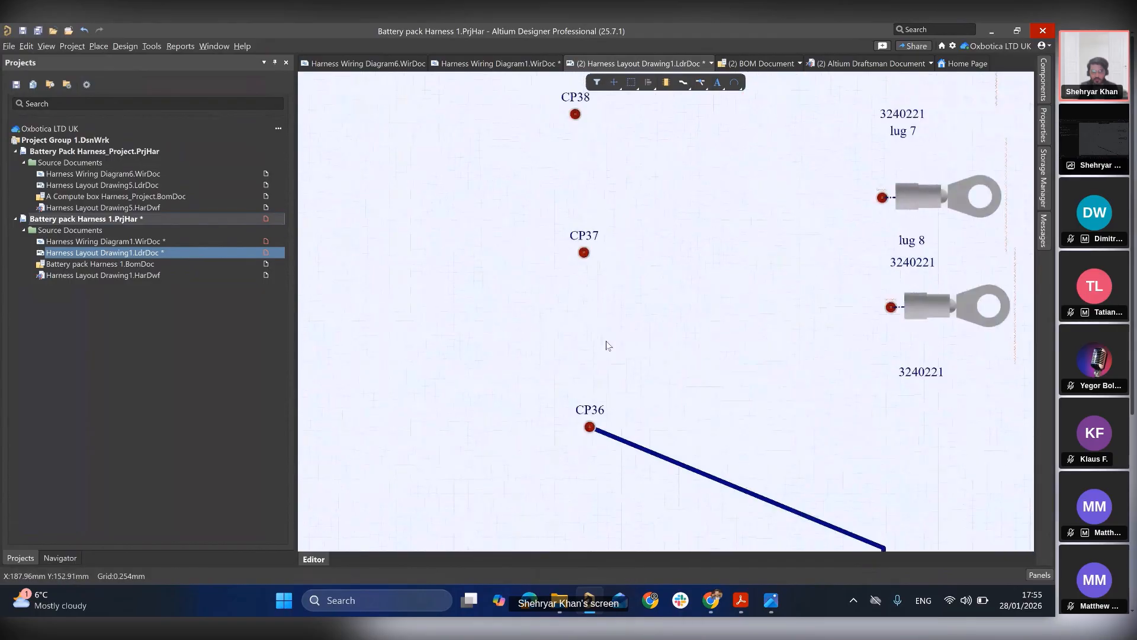
- Place a harness bundle from connection point CP36 straight up to CP37
{"action": "left_click", "coordinate": [683, 82]}
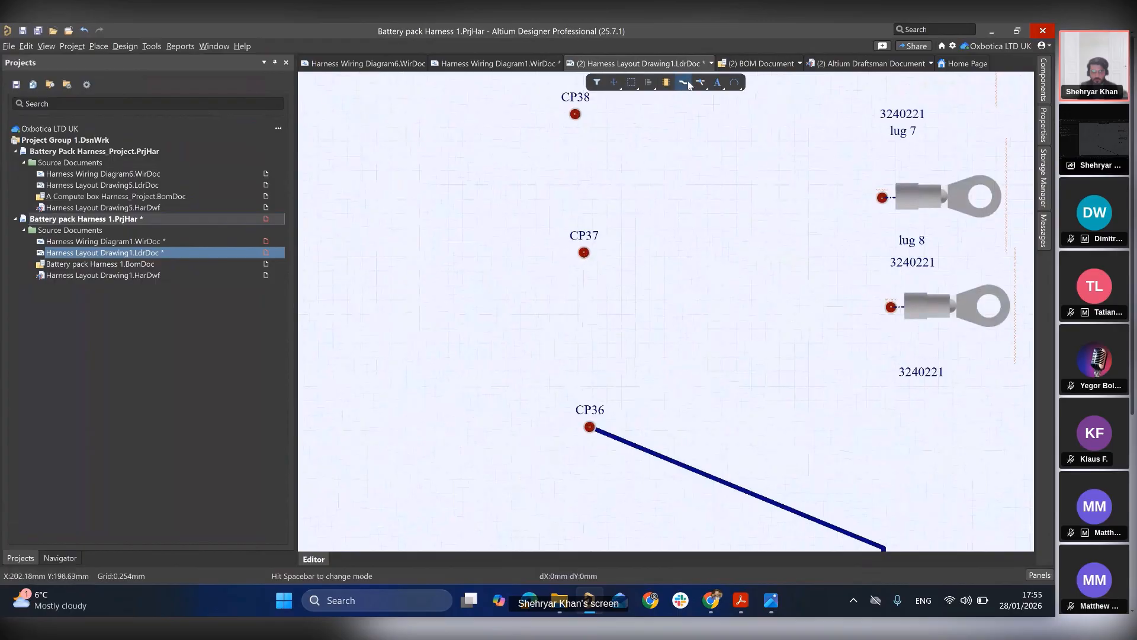
{"action": "left_click", "coordinate": [590, 427]}
{"action": "left_click", "coordinate": [584, 253]}
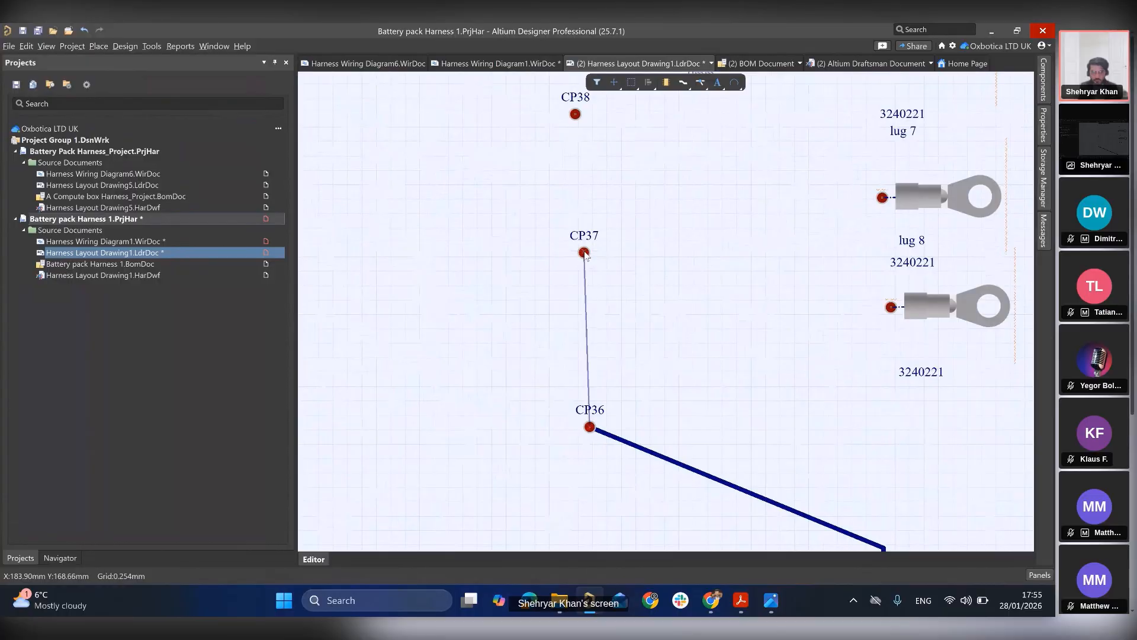
{"action": "scroll", "coordinate": [589, 194], "scroll_direction": "down", "scroll_amount": 2, "text": "ctrl"}
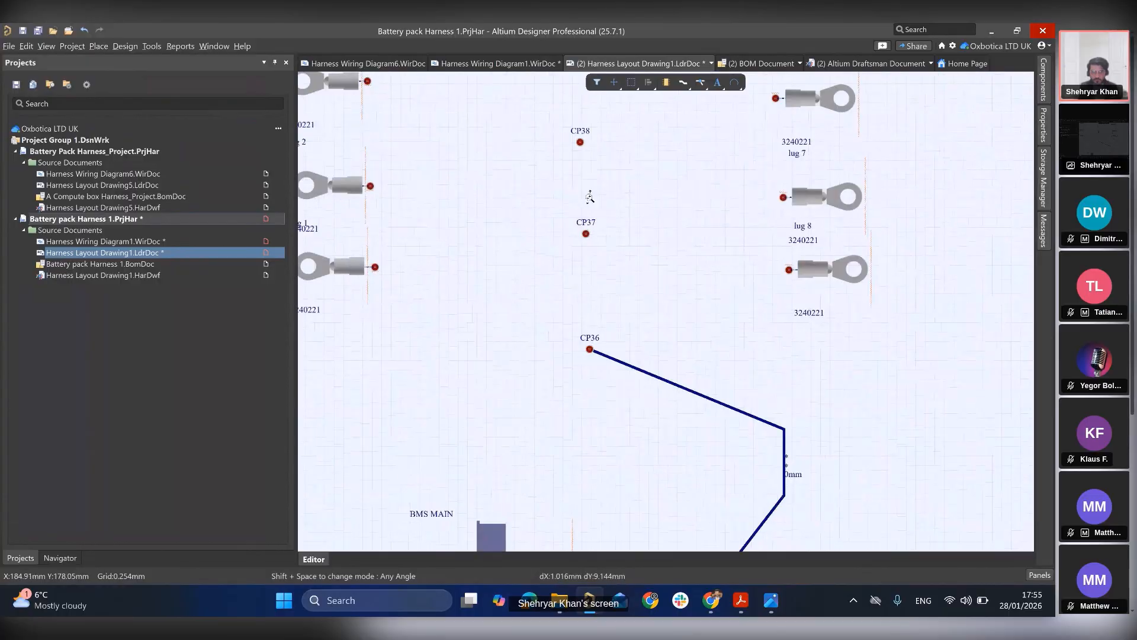
{"action": "right_click_drag", "start_coordinate": [585, 249], "coordinate": [596, 425]}
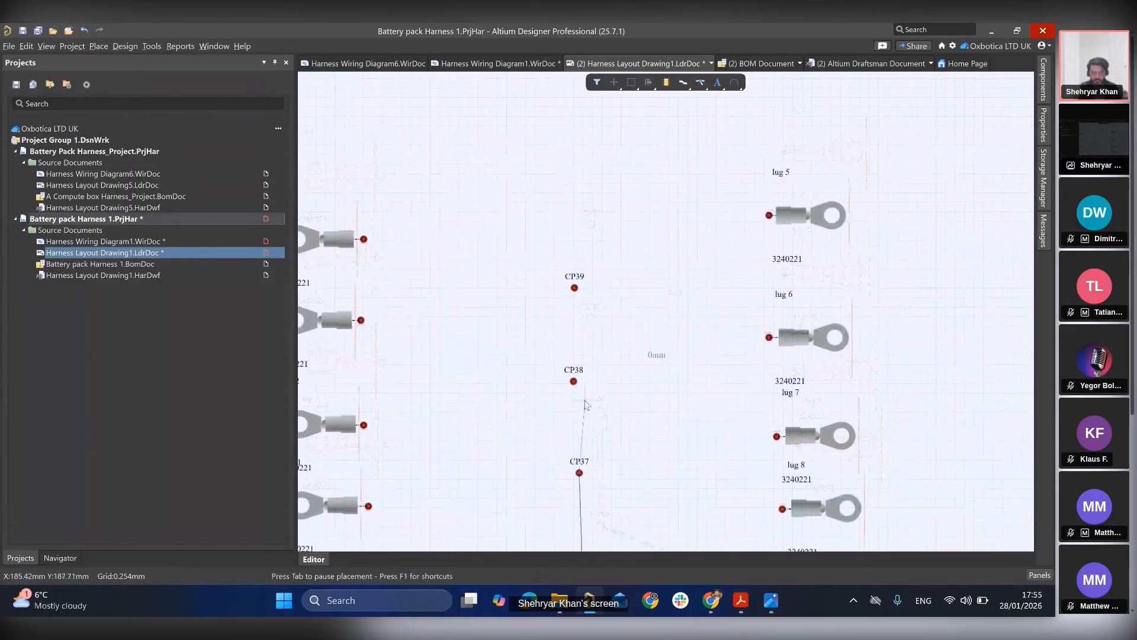
{"action": "scroll", "coordinate": [595, 424], "scroll_direction": "up", "scroll_amount": 5, "text": "ctrl"}
{"action": "left_click", "coordinate": [566, 496]}
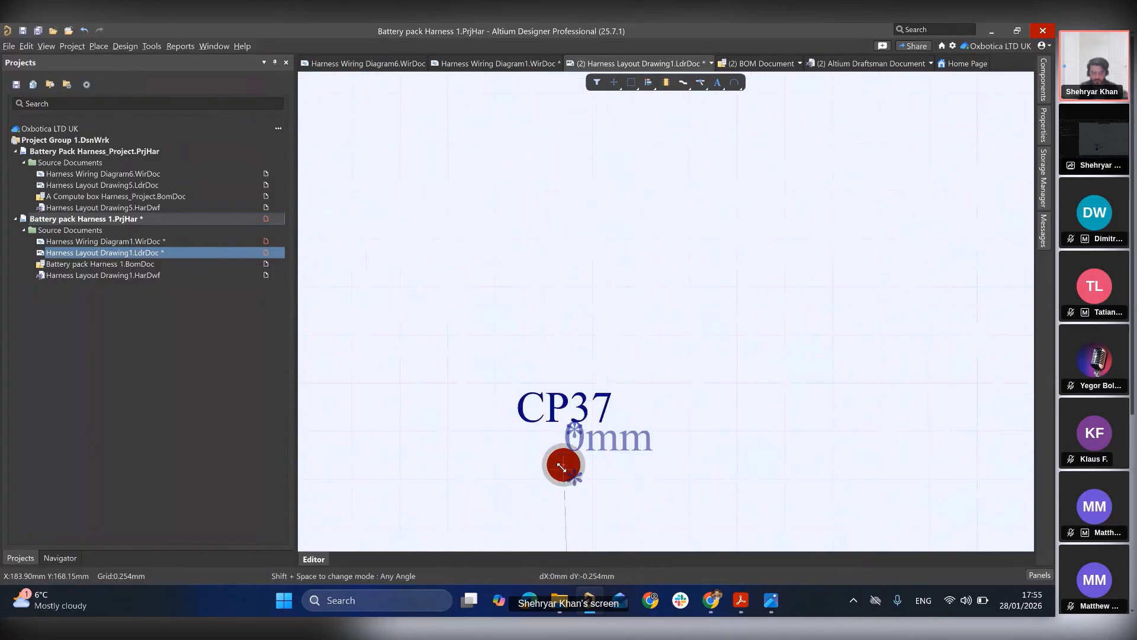
- Place harness bundles linking connection point CP37 to CP38 and CP38 to CP39 between the two lug columns
{"action": "scroll", "coordinate": [605, 421], "scroll_direction": "down", "scroll_amount": 2, "text": "ctrl"}
{"action": "scroll", "coordinate": [605, 420], "scroll_direction": "down", "scroll_amount": 4, "text": "ctrl"}
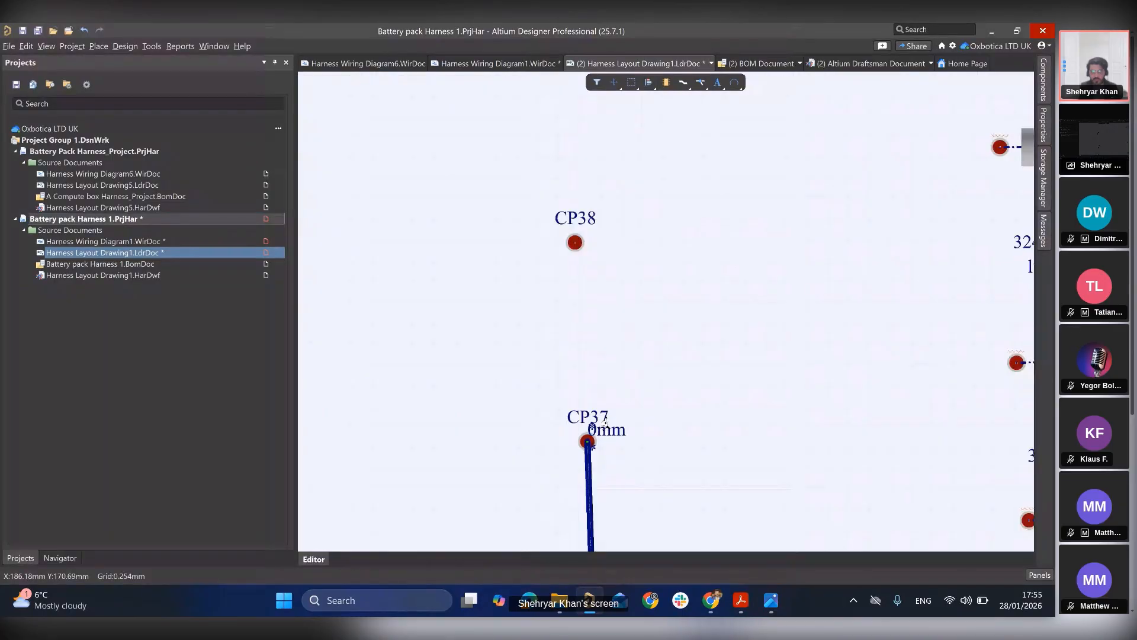
{"action": "left_click", "coordinate": [687, 83]}
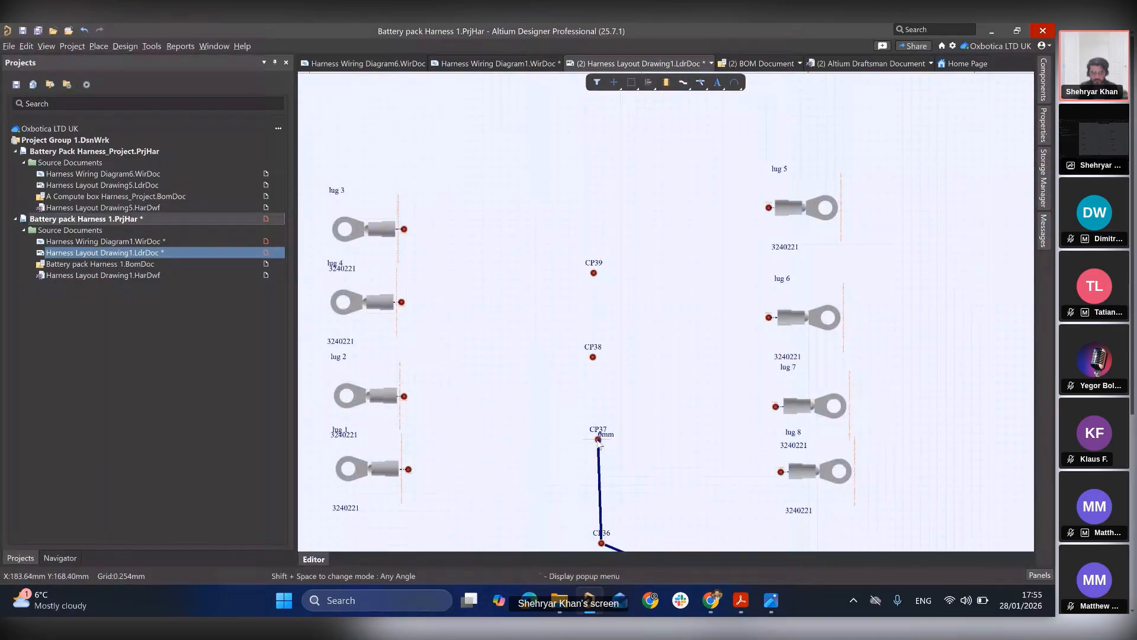
{"action": "left_click", "coordinate": [599, 440]}
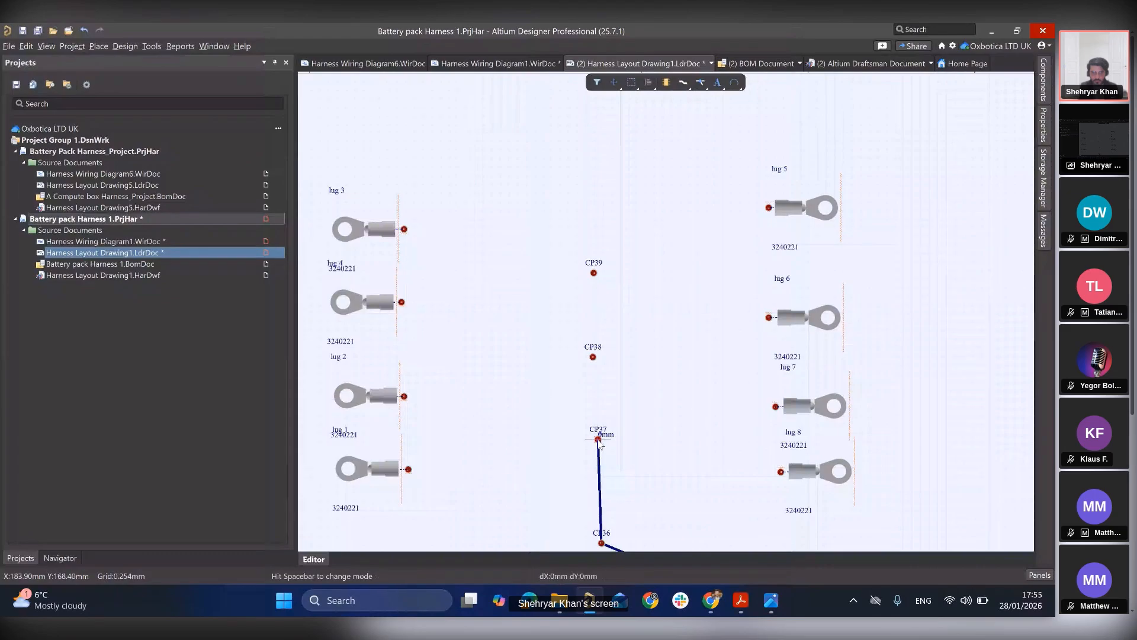
{"action": "left_click", "coordinate": [594, 358]}
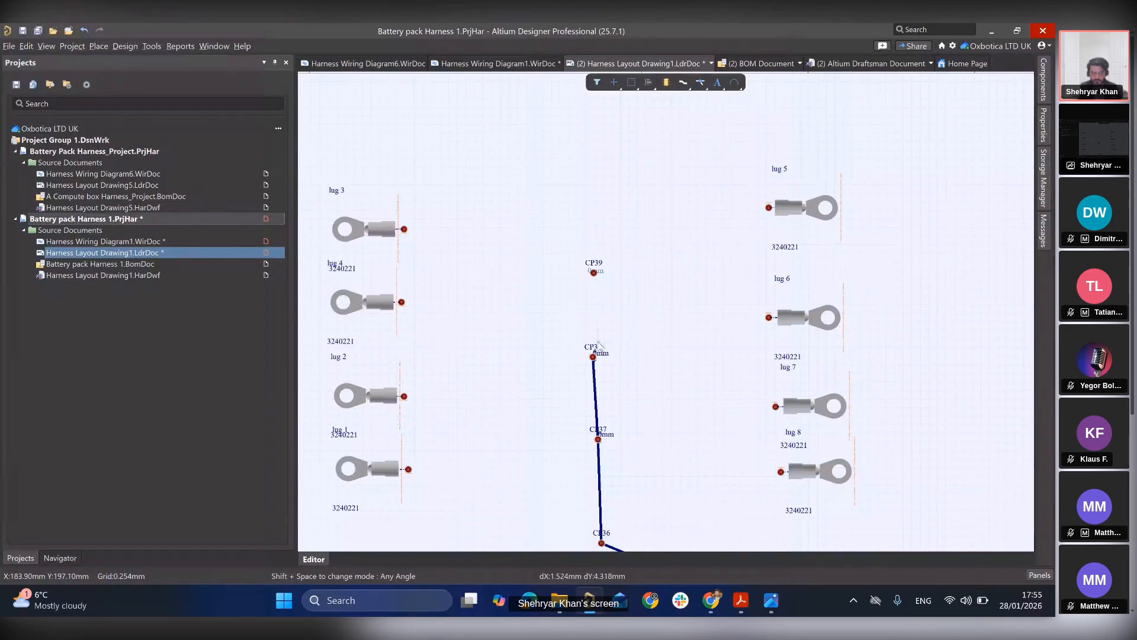
{"action": "left_click", "coordinate": [594, 272]}
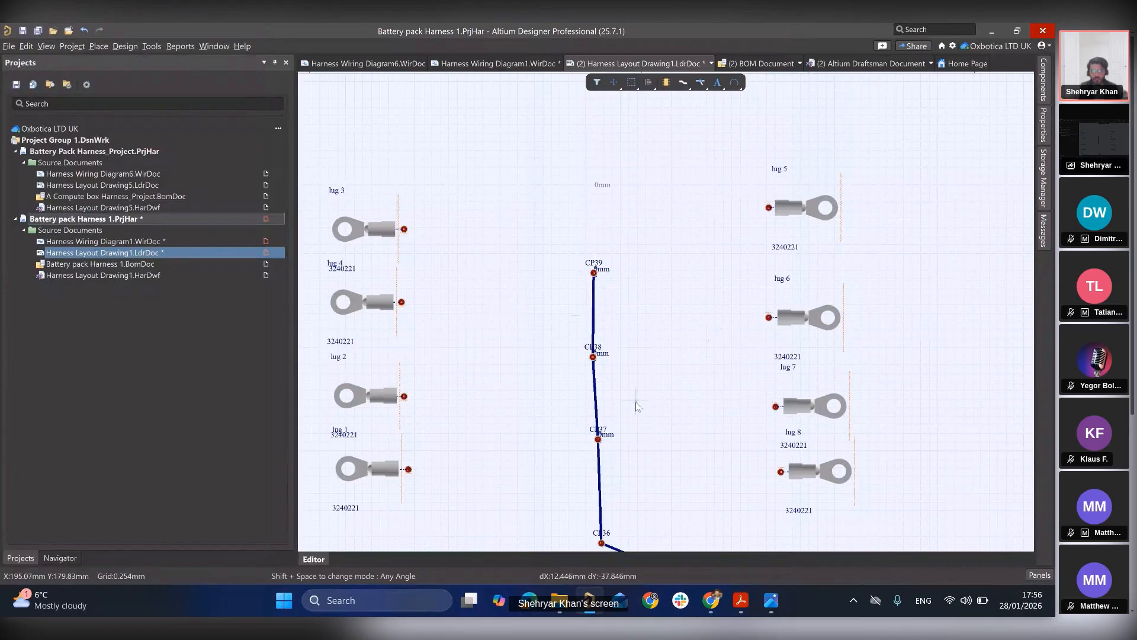
{"action": "right_click", "coordinate": [644, 358]}
- Route a harness bundle from CP36 diagonally up-right, with one bend, to the connection point of lug 8
{"action": "right_click_drag", "start_coordinate": [658, 385], "coordinate": [644, 329]}
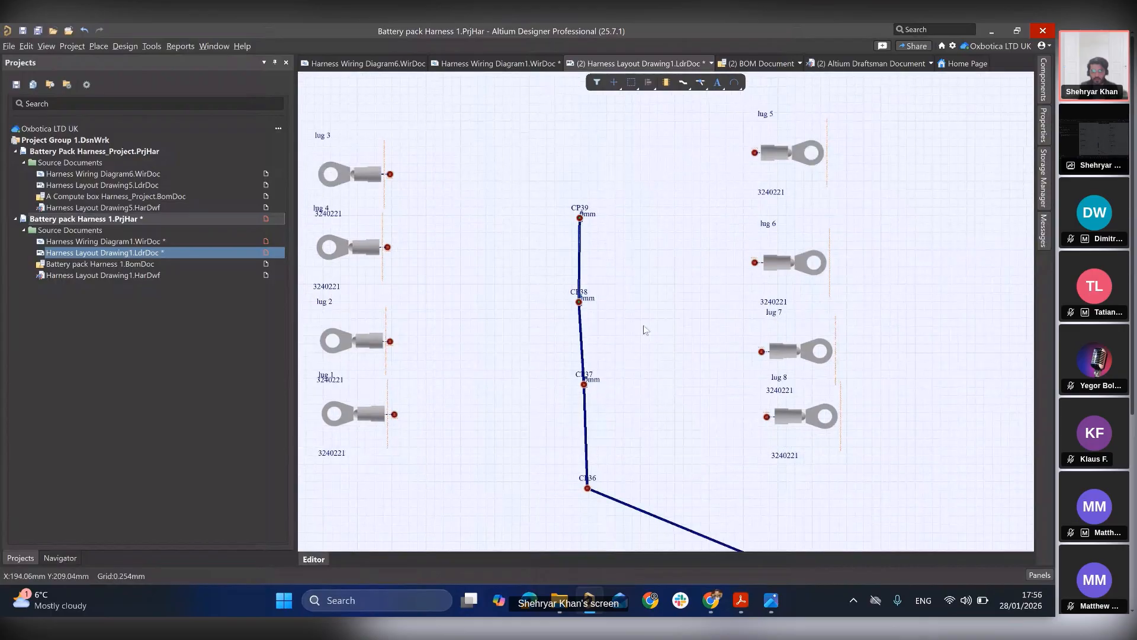
{"action": "left_click", "coordinate": [684, 84]}
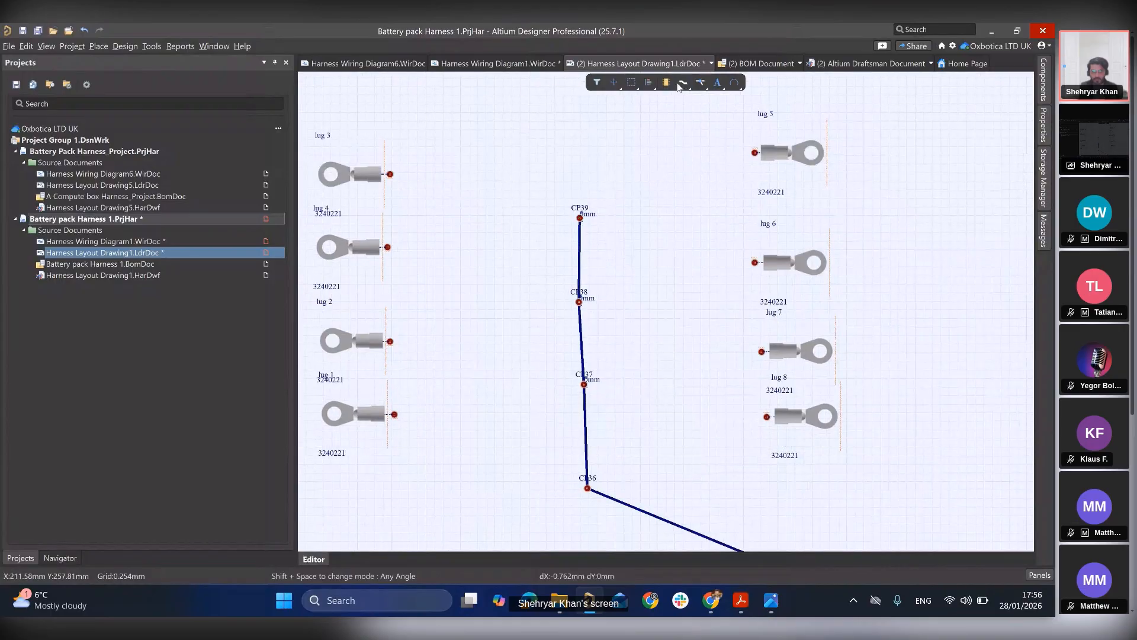
{"action": "left_click", "coordinate": [588, 489]}
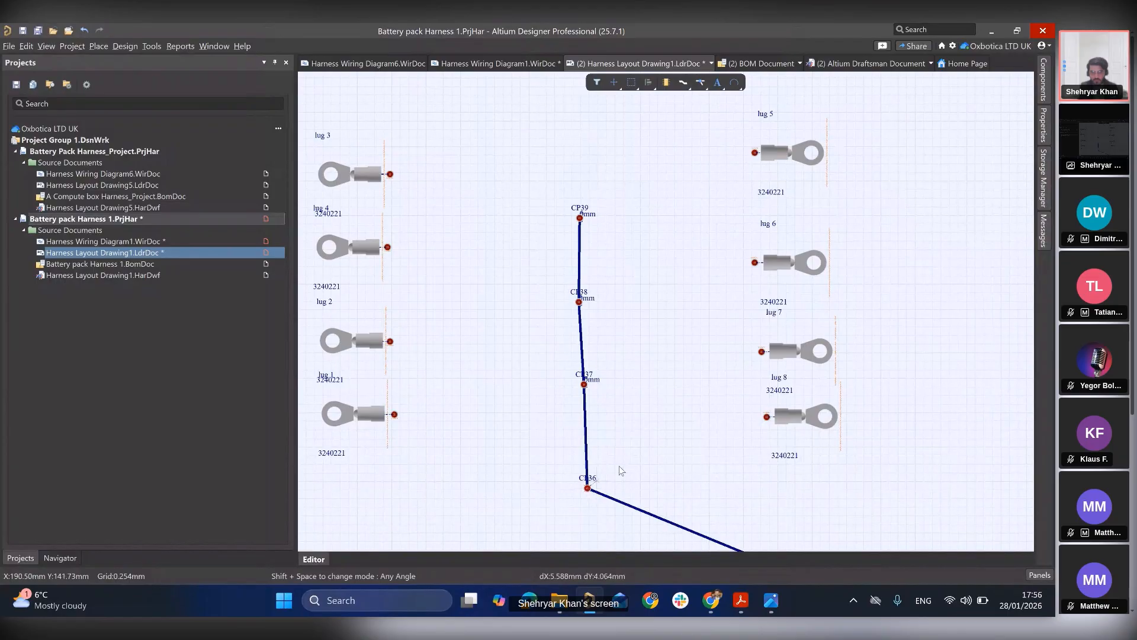
{"action": "left_click", "coordinate": [675, 421]}
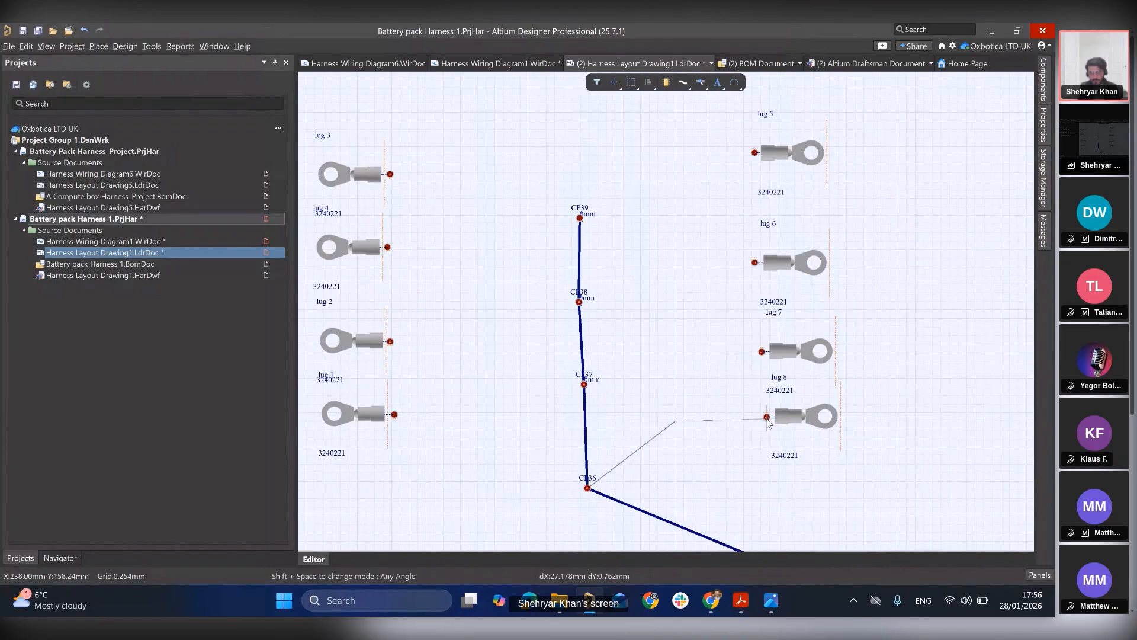
{"action": "left_click", "coordinate": [767, 417]}
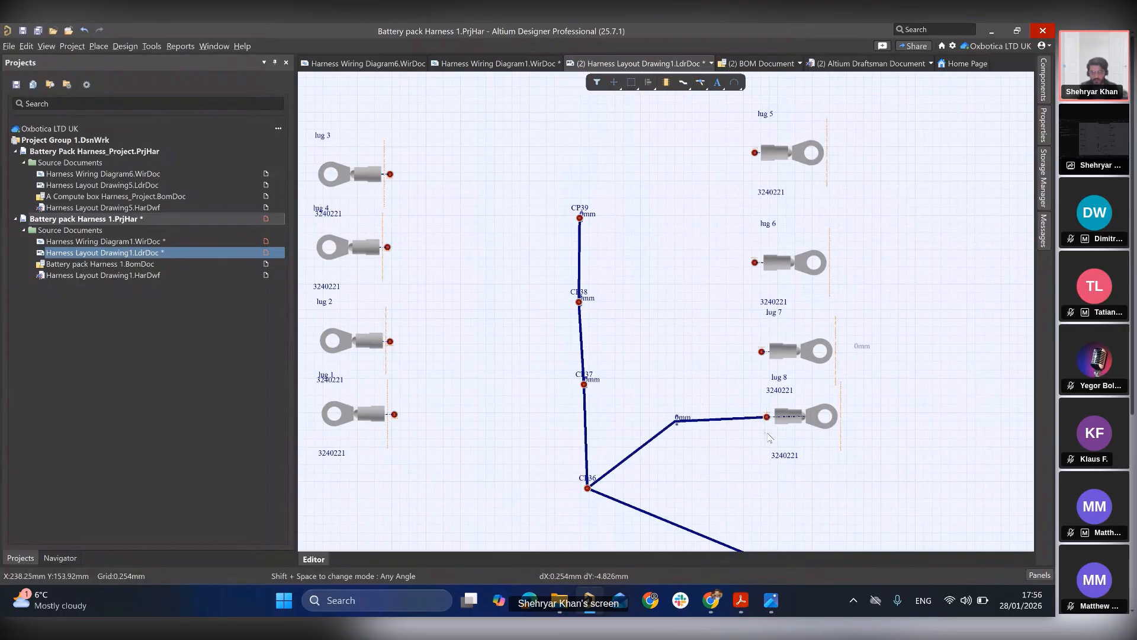
- Route a harness bundle from CP36 diagonally up-left, with one bend, to the connection point of lug 1
{"action": "left_click", "coordinate": [588, 489]}
{"action": "left_click", "coordinate": [469, 413]}
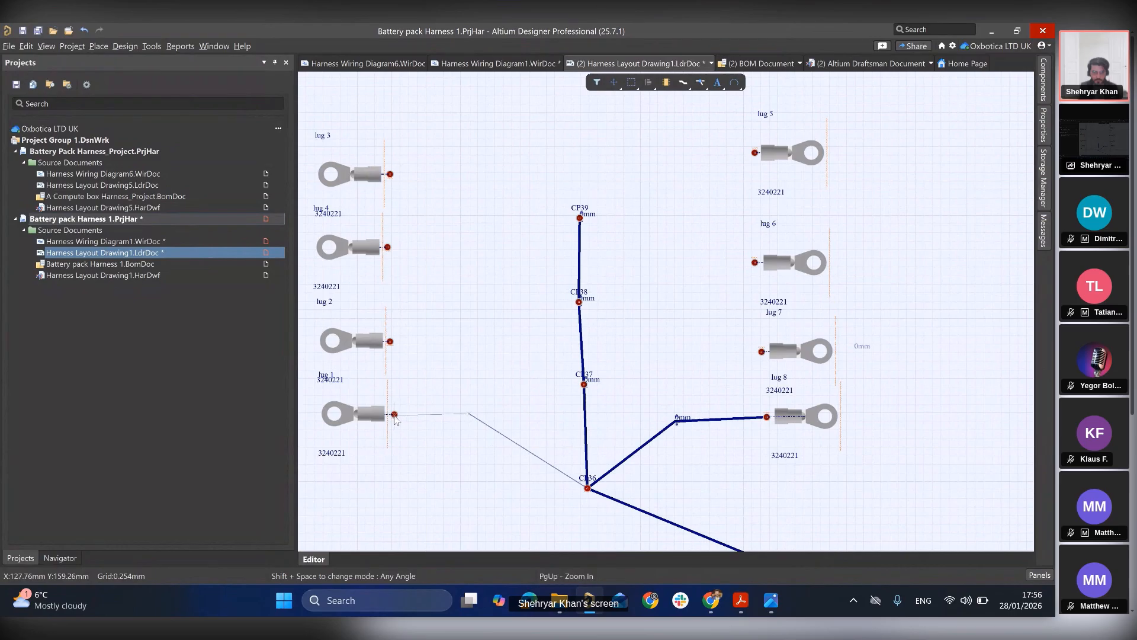
{"action": "left_click", "coordinate": [394, 415]}
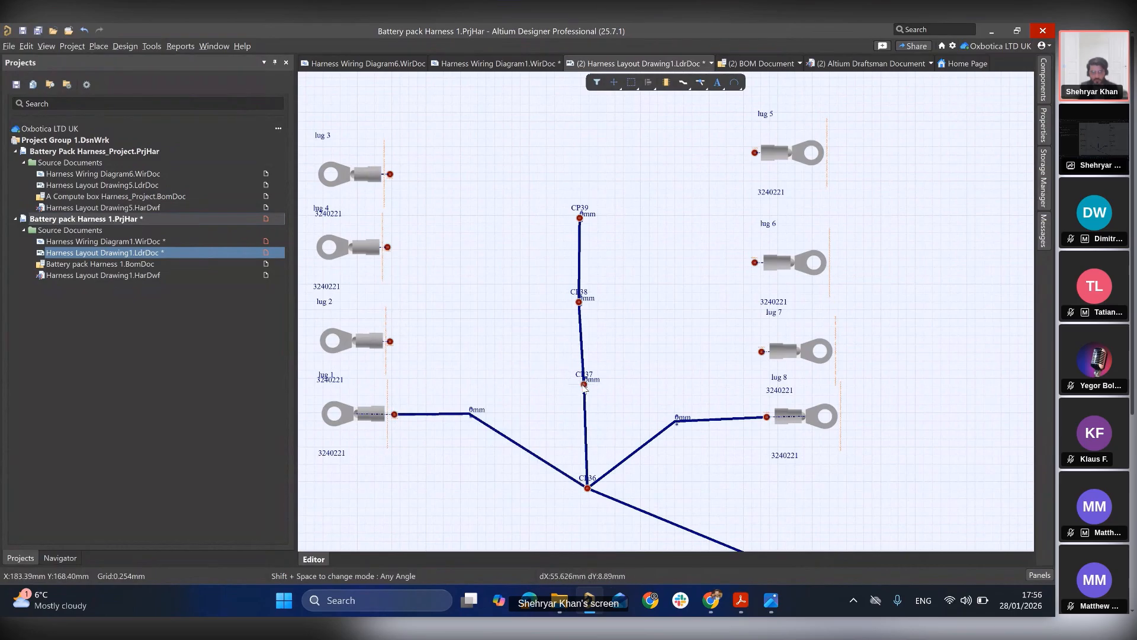
- Route harness bundles from CP37 to the connection points of lug 7 and lug 2, each with one bend
{"action": "left_click", "coordinate": [697, 354]}
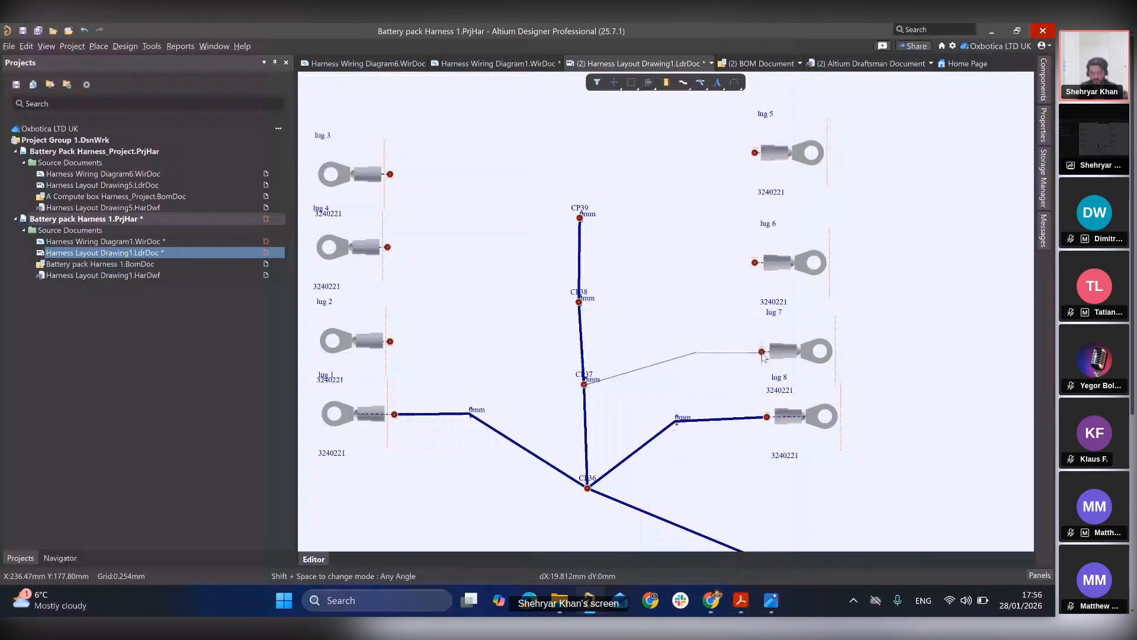
{"action": "left_click", "coordinate": [763, 353]}
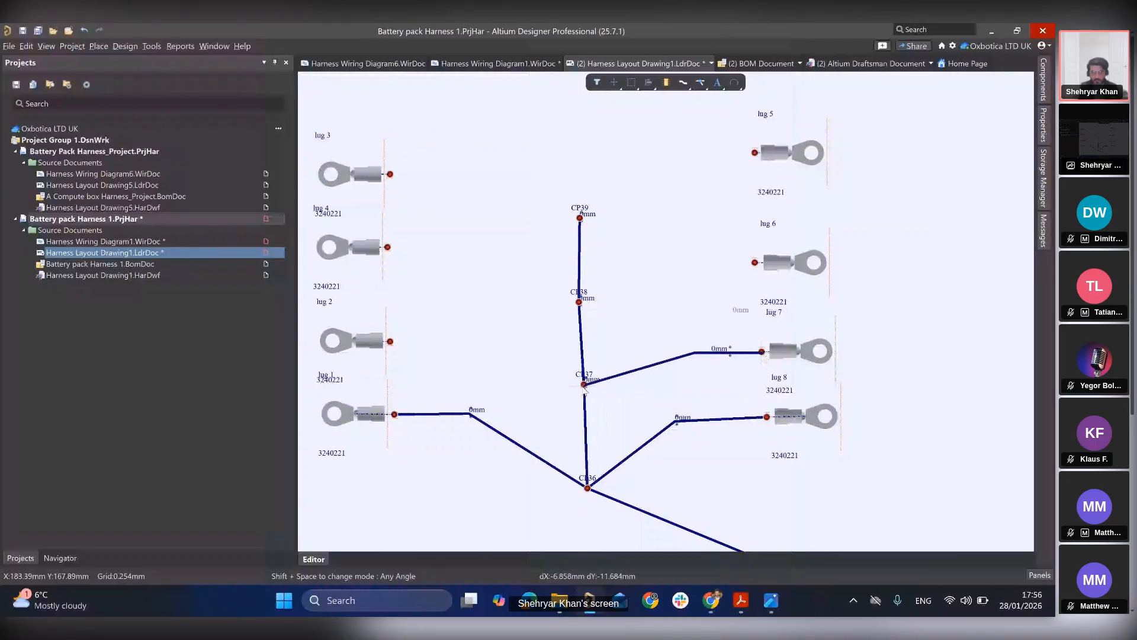
{"action": "left_click", "coordinate": [584, 386]}
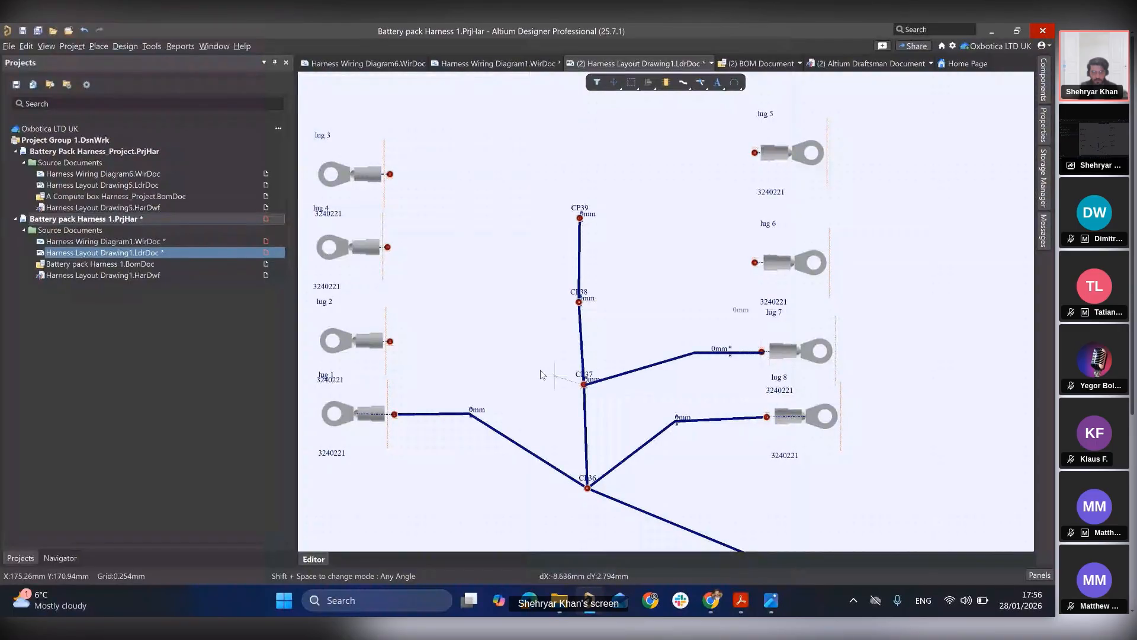
{"action": "left_click", "coordinate": [456, 342]}
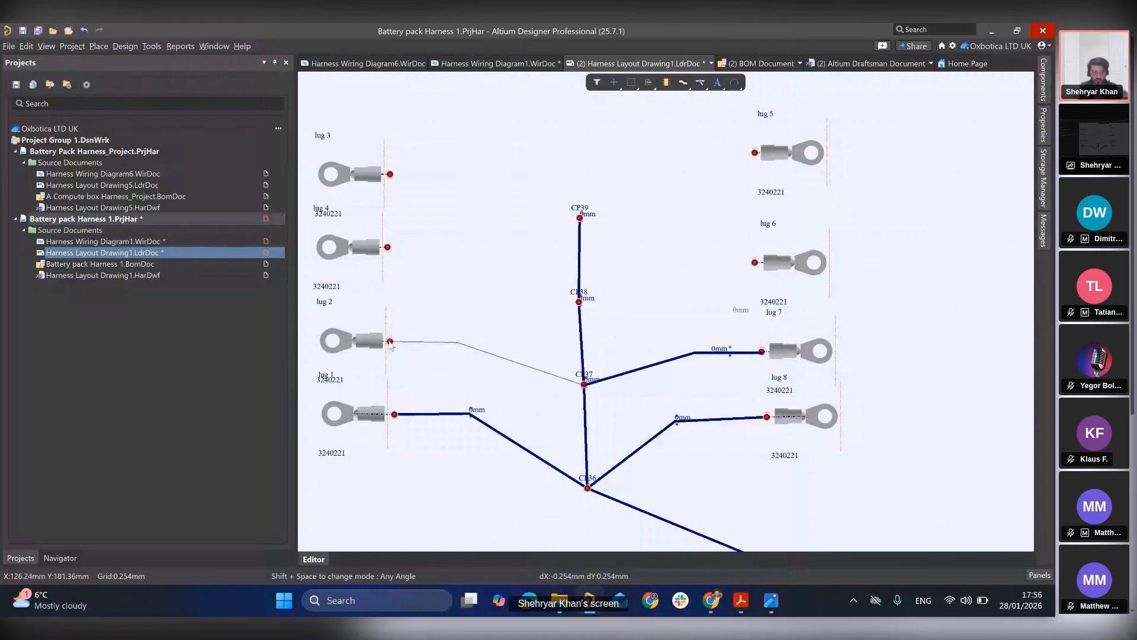
{"action": "left_click", "coordinate": [391, 343]}
- Examine how the new bundle ends meet the connection point of lug 2 and CP37
{"action": "scroll", "coordinate": [425, 328], "scroll_direction": "up", "scroll_amount": 1, "text": "ctrl"}
{"action": "scroll", "coordinate": [425, 327], "scroll_direction": "up", "scroll_amount": 5, "text": "ctrl"}
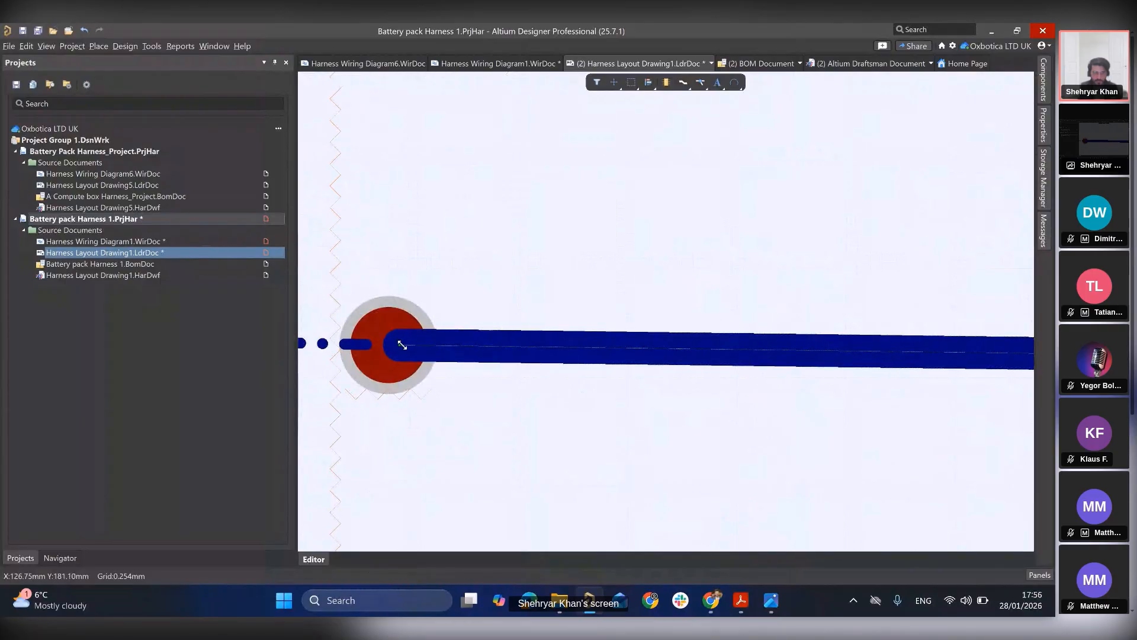
{"action": "scroll", "coordinate": [529, 349], "scroll_direction": "down", "scroll_amount": 5, "text": "ctrl"}
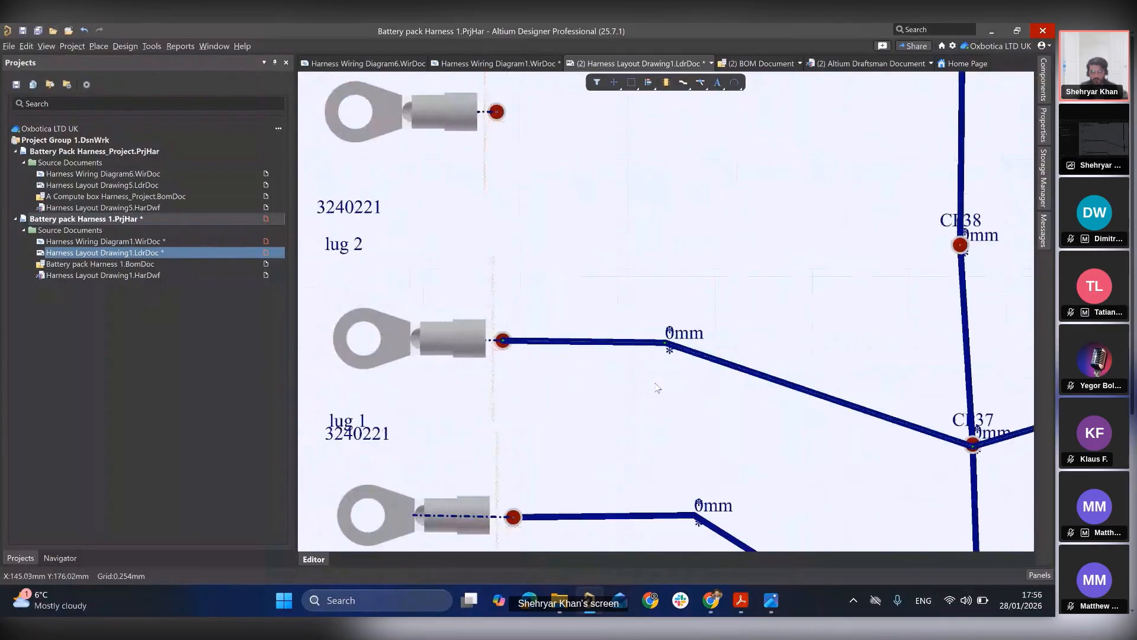
{"action": "right_click_drag", "start_coordinate": [840, 405], "coordinate": [546, 323]}
{"action": "scroll", "coordinate": [697, 348], "scroll_direction": "up", "scroll_amount": 2, "text": "ctrl"}
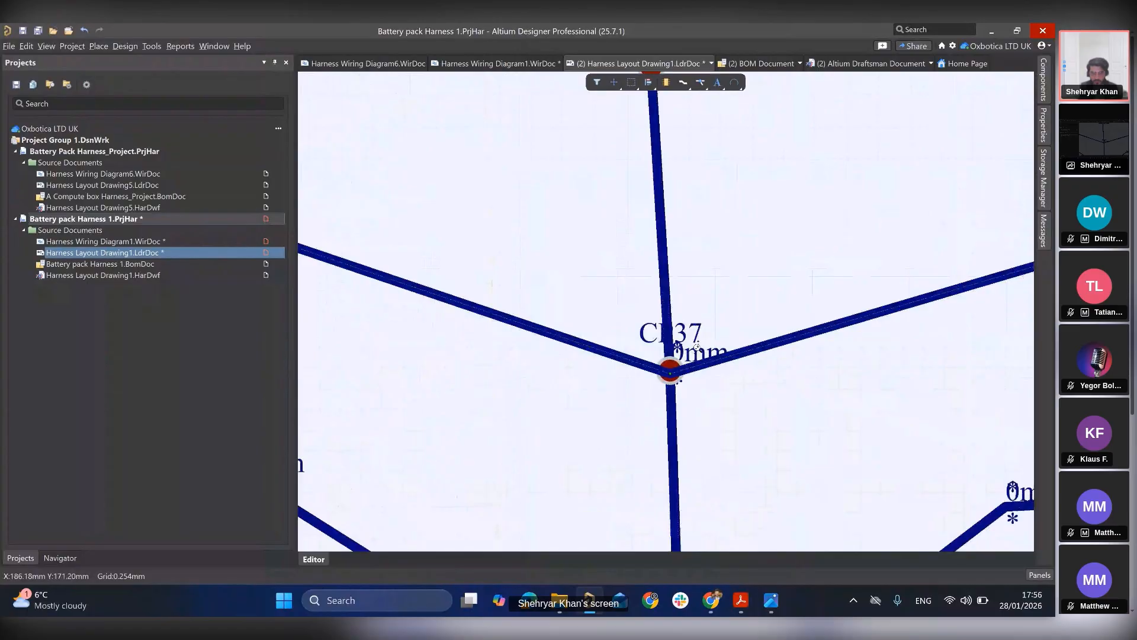
{"action": "scroll", "coordinate": [697, 347], "scroll_direction": "up", "scroll_amount": 3, "text": "ctrl"}
{"action": "scroll", "coordinate": [564, 465], "scroll_direction": "down", "scroll_amount": 3, "text": "ctrl"}
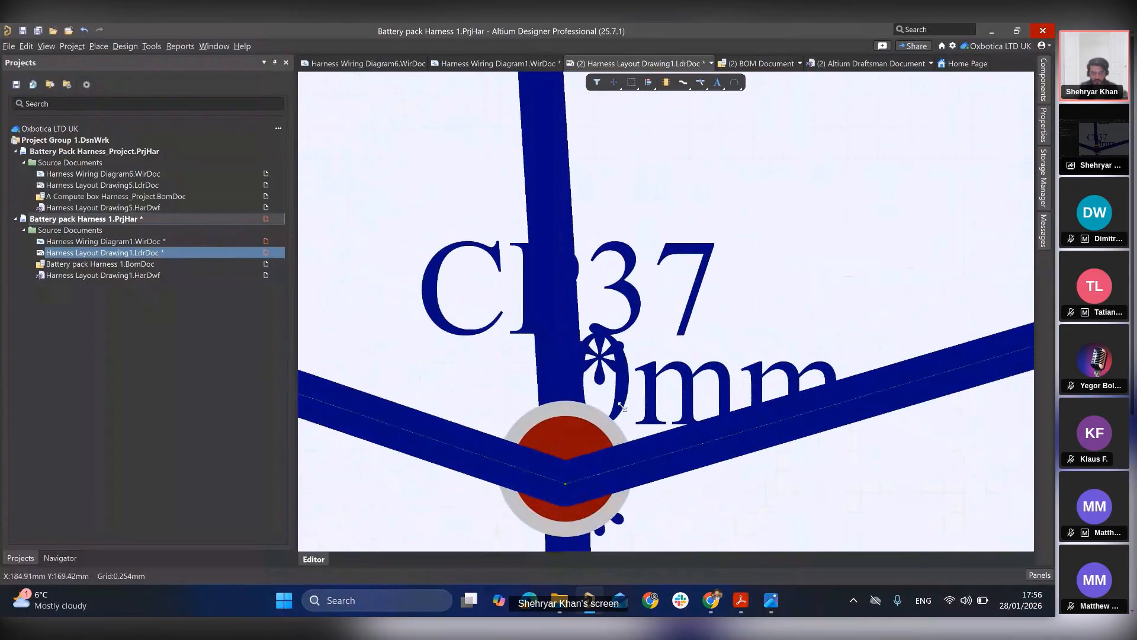
{"action": "right_click_drag", "start_coordinate": [819, 322], "coordinate": [536, 355]}
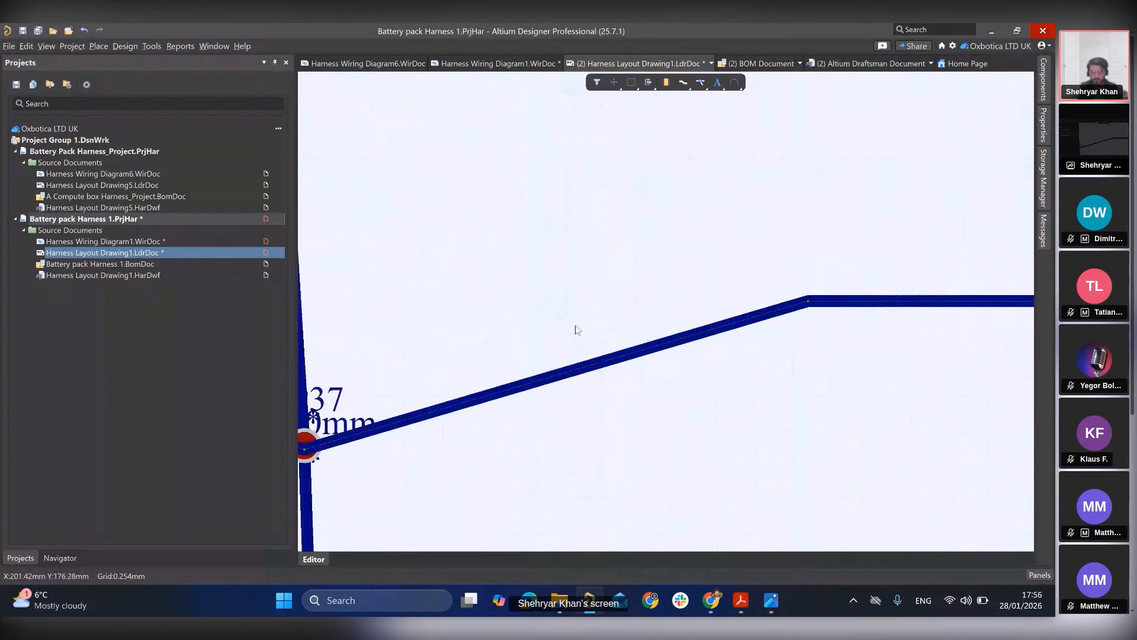
- Shift lug 7 slightly down so its connection point is centred on the end of the bundle from CP37
{"action": "scroll", "coordinate": [573, 330], "scroll_direction": "down", "scroll_amount": 3, "text": "ctrl"}
{"action": "scroll", "coordinate": [706, 340], "scroll_direction": "up", "scroll_amount": 4, "text": "ctrl"}
{"action": "scroll", "coordinate": [707, 340], "scroll_direction": "up", "scroll_amount": 1, "text": "ctrl"}
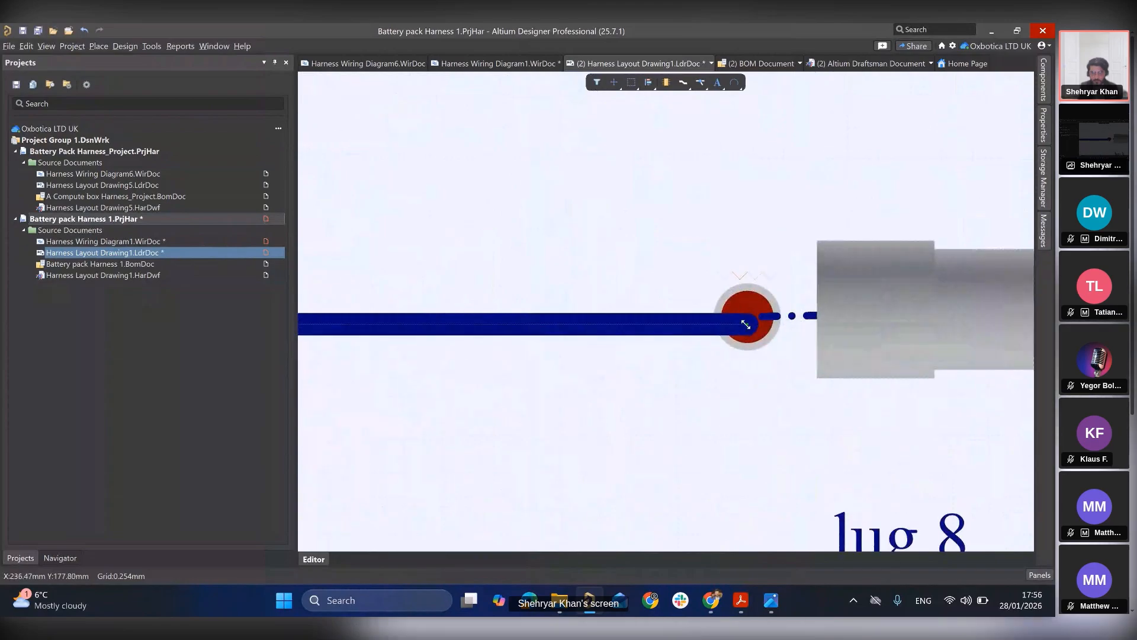
{"action": "left_click_drag", "start_coordinate": [747, 323], "coordinate": [727, 344]}
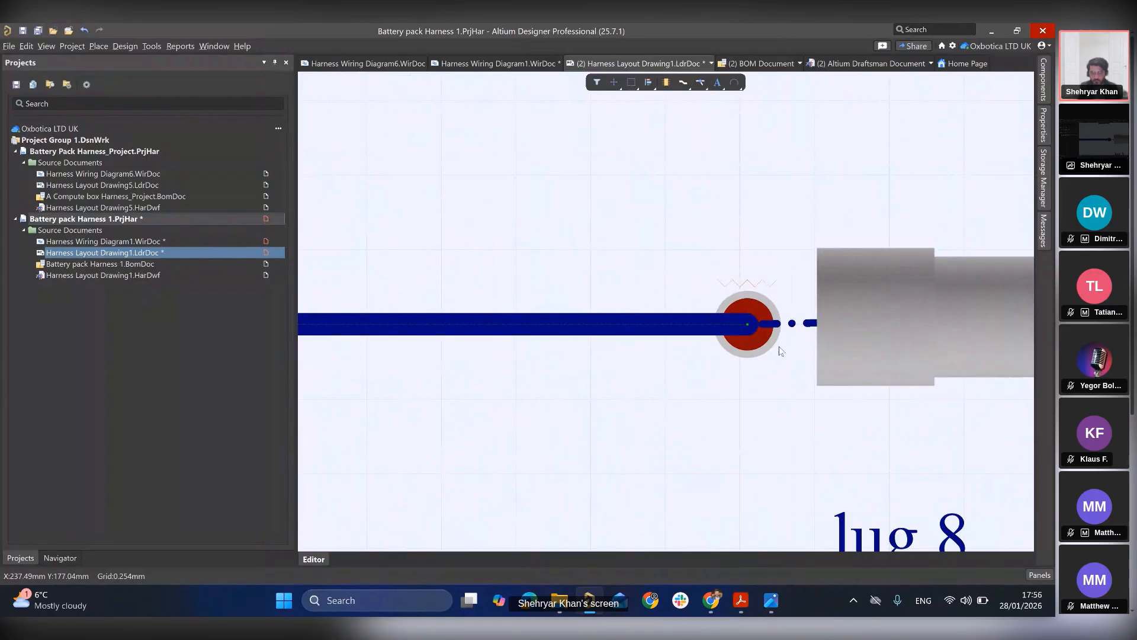
{"action": "scroll", "coordinate": [780, 350], "scroll_direction": "up", "scroll_amount": 2, "text": "ctrl"}
{"action": "mouse_move", "coordinate": [712, 304]}
{"action": "left_mouse_down"}
{"action": "mouse_move", "coordinate": [697, 302]}
{"action": "mouse_move", "coordinate": [709, 301]}
{"action": "left_mouse_up"}
{"action": "scroll", "coordinate": [648, 308], "scroll_direction": "up", "scroll_amount": 3, "text": "ctrl"}
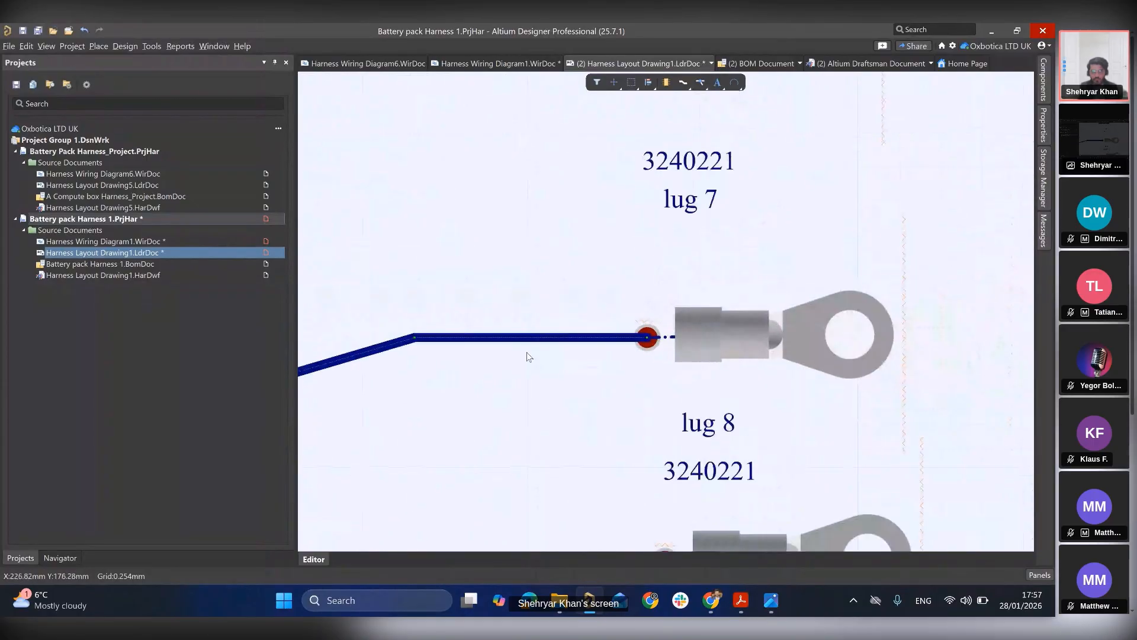
{"action": "scroll", "coordinate": [630, 276], "scroll_direction": "down", "scroll_amount": 3, "text": "ctrl"}
{"action": "scroll", "coordinate": [632, 279], "scroll_direction": "down", "scroll_amount": 3, "text": "ctrl"}
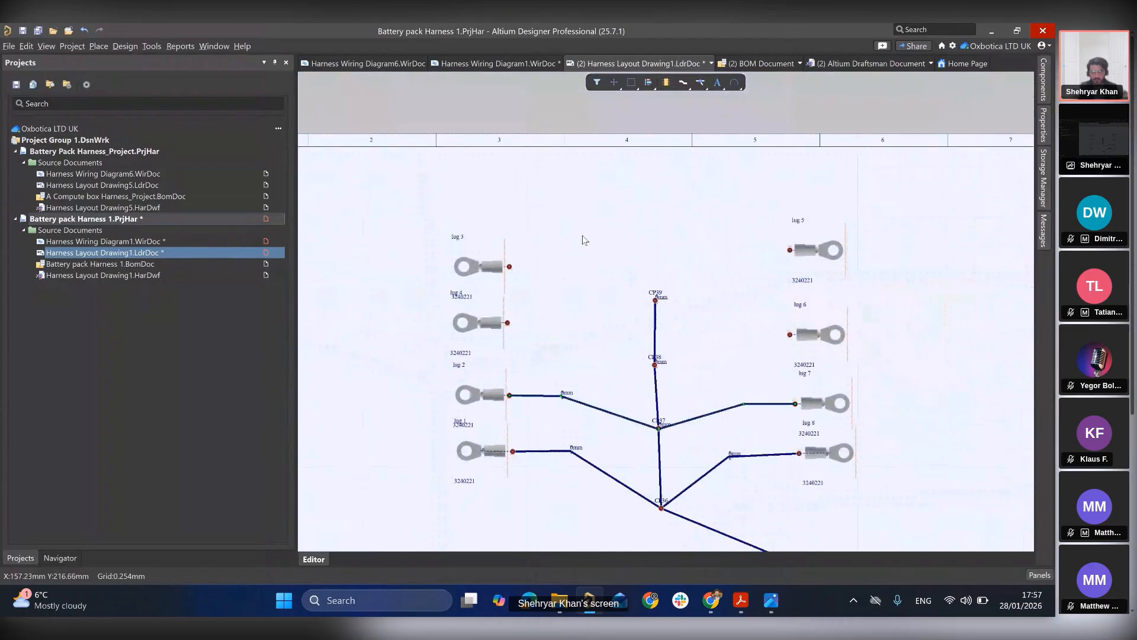
{"action": "left_click", "coordinate": [683, 83]}
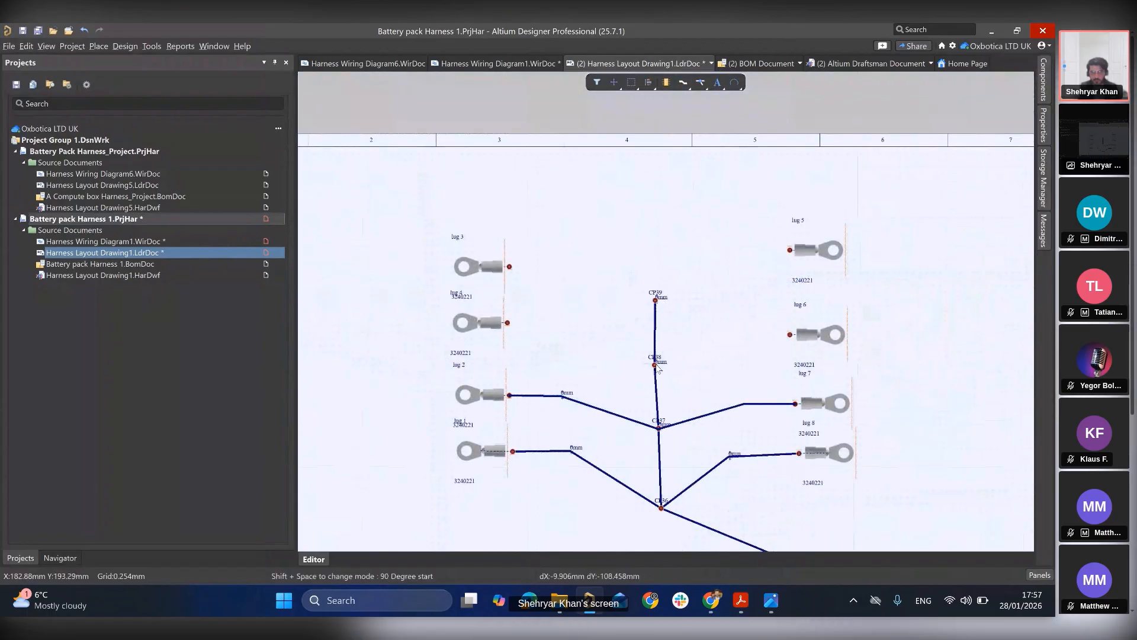
{"action": "left_click", "coordinate": [656, 365]}
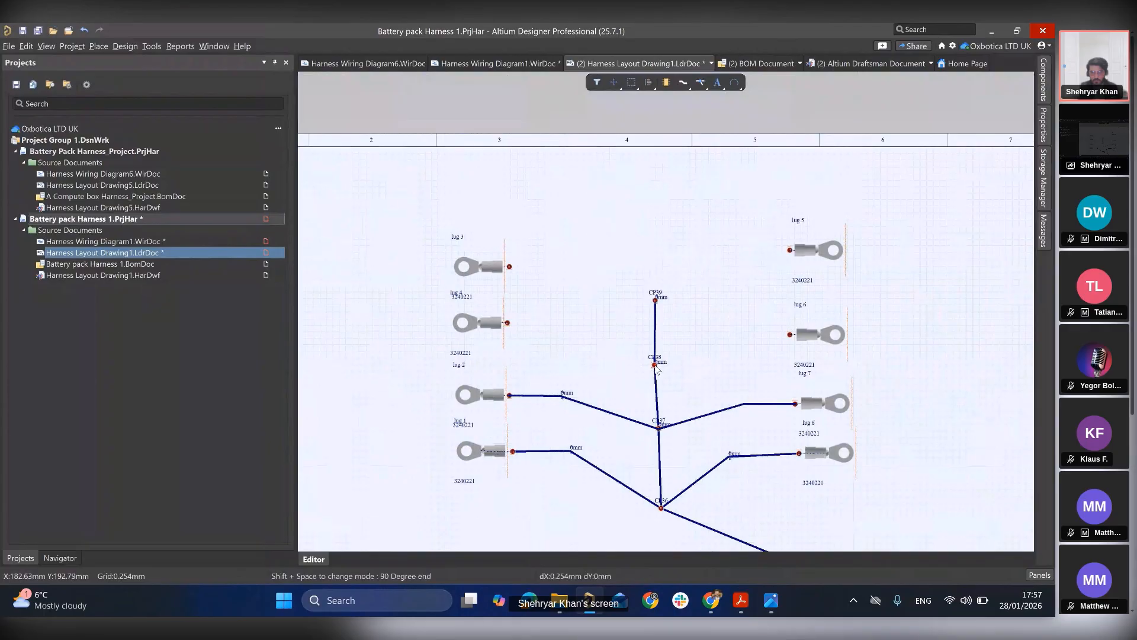
{"action": "scroll", "coordinate": [673, 364], "scroll_direction": "up", "scroll_amount": 3, "text": "ctrl"}
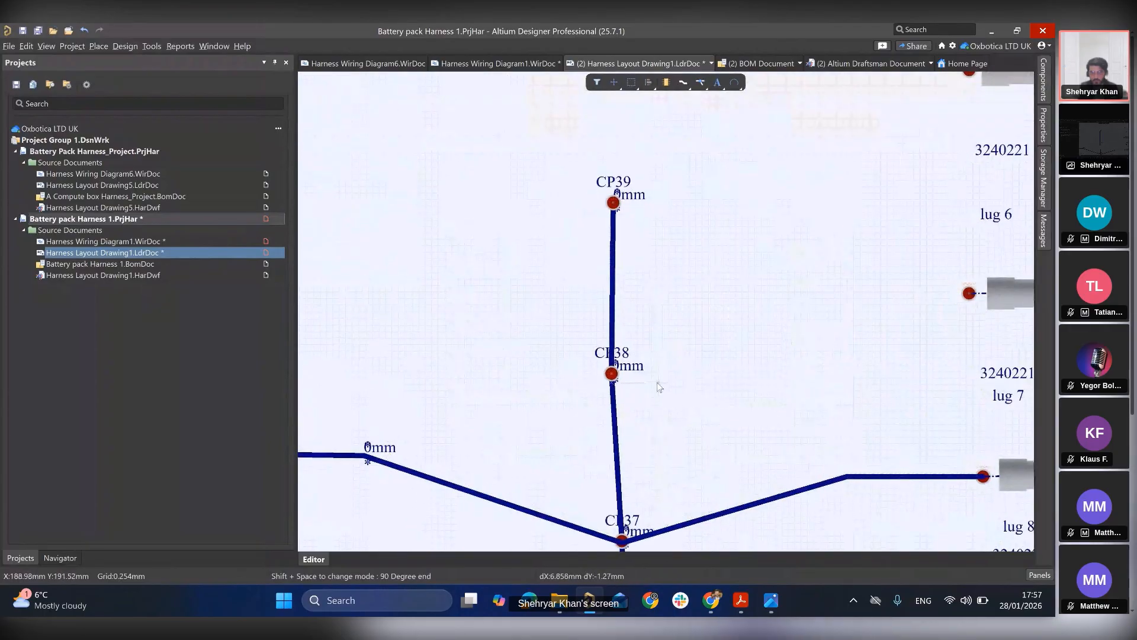
{"action": "key", "text": "Escape"}
{"action": "key", "text": "Escape"}
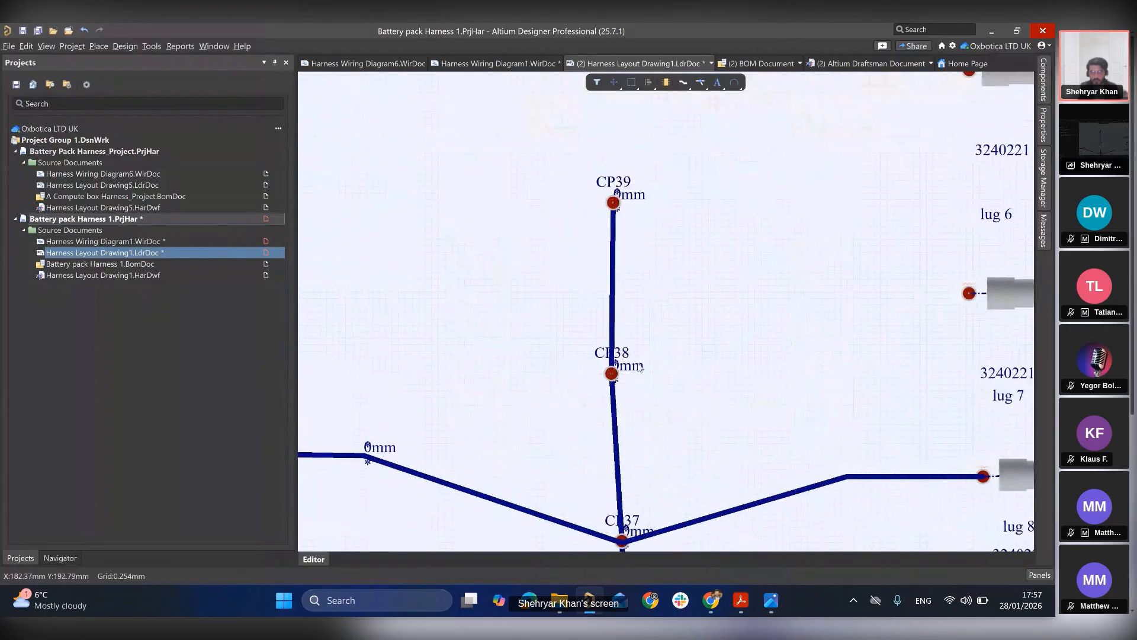
- Draw a harness bundle from CP38 to lug 6 in any-angle mode, with one bend before the lug
{"action": "left_click", "coordinate": [683, 84]}
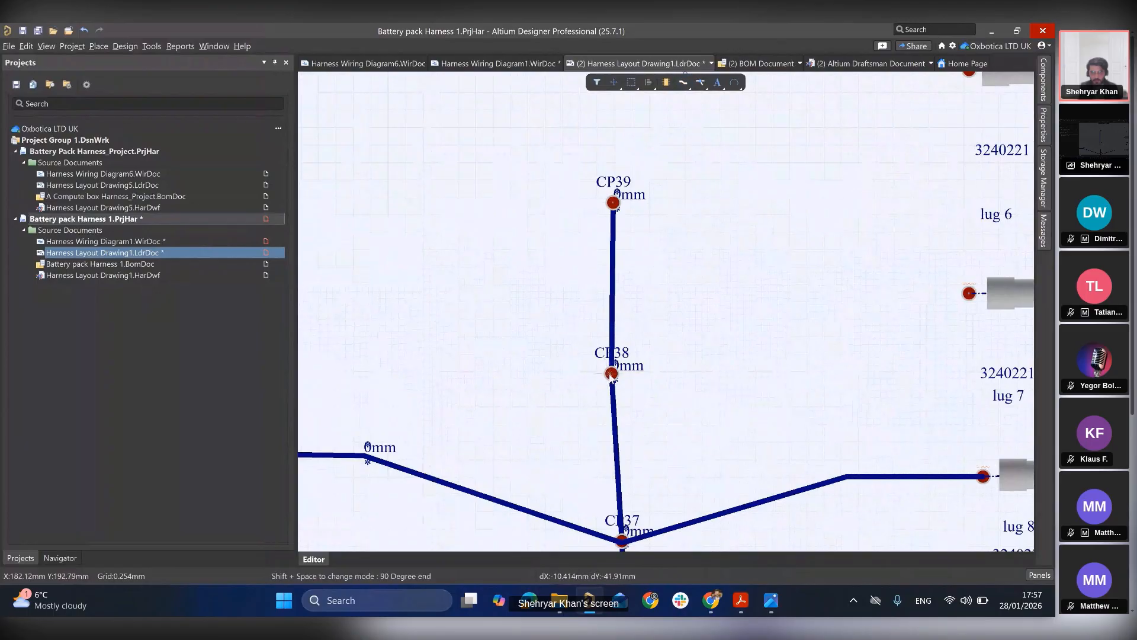
{"action": "left_click", "coordinate": [611, 374]}
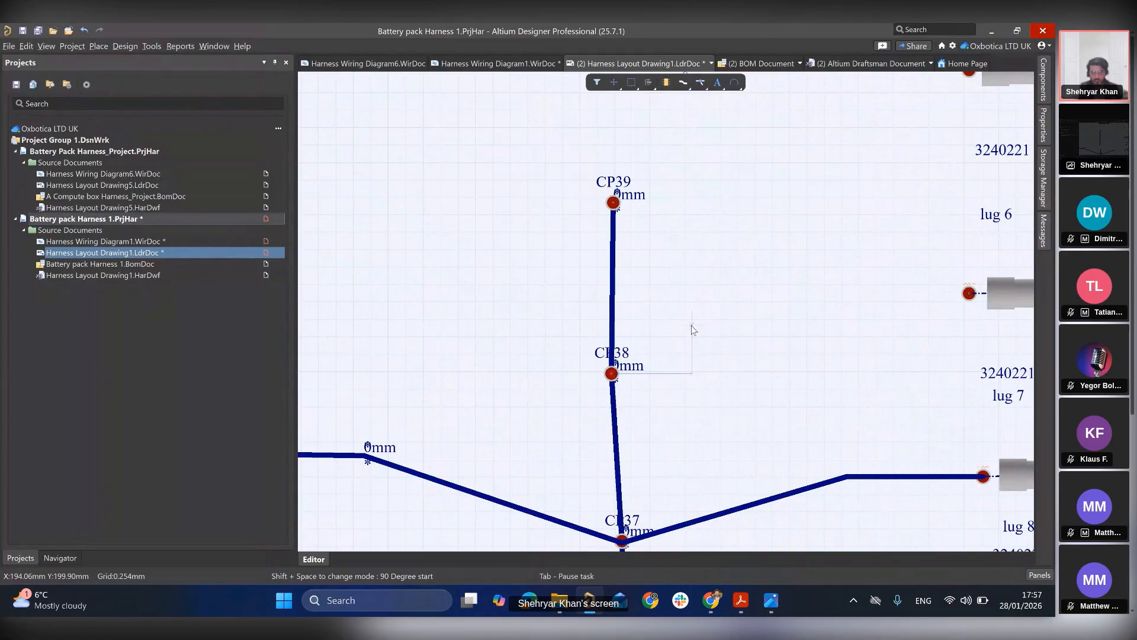
{"action": "key", "text": "shift+space"}
{"action": "key", "text": "shift+space"}
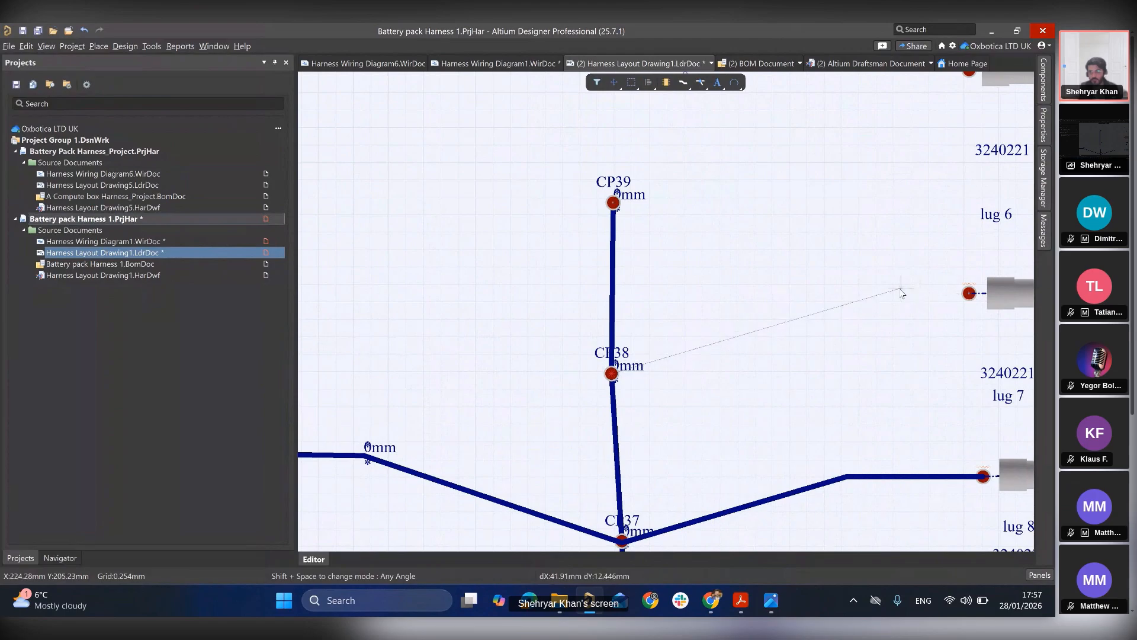
{"action": "left_click", "coordinate": [798, 295]}
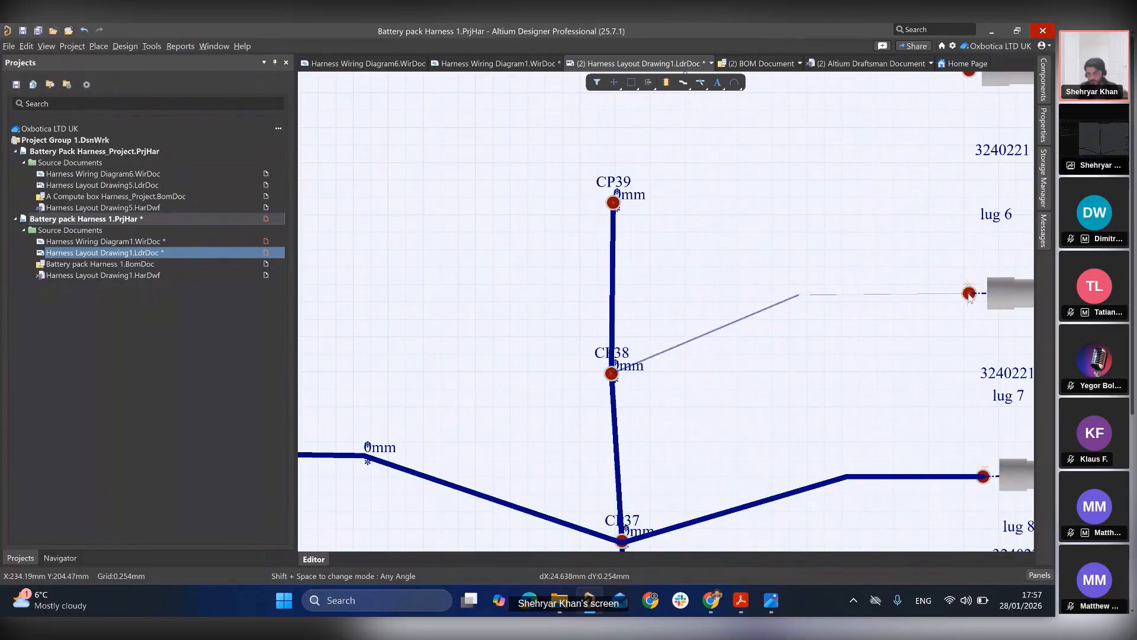
{"action": "left_click", "coordinate": [969, 292]}
{"action": "scroll", "coordinate": [810, 300], "scroll_direction": "down", "scroll_amount": 2, "text": "ctrl"}
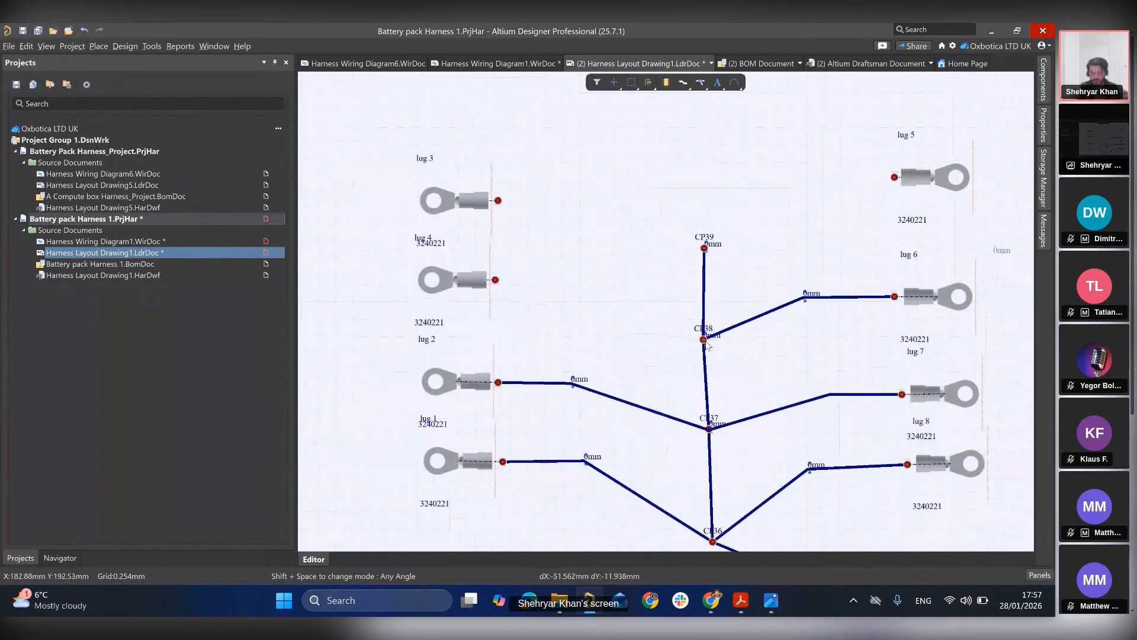
- Draw an angled harness bundle from CP38 to lug 4, with one bend before the lug
{"action": "scroll", "coordinate": [703, 340], "scroll_direction": "up", "scroll_amount": 3, "text": "ctrl"}
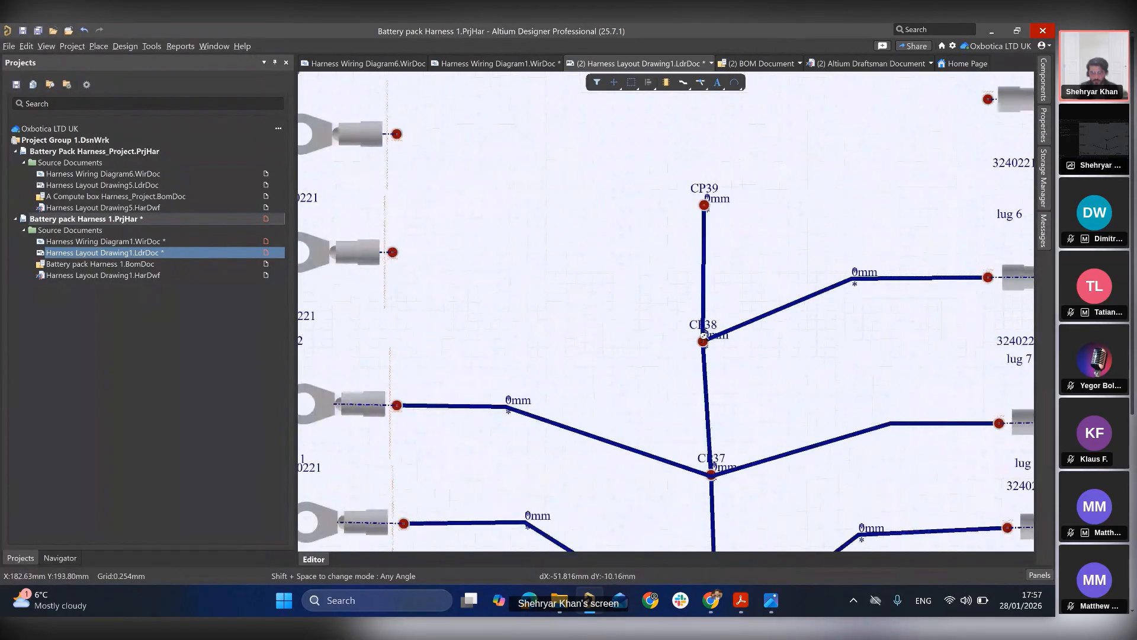
{"action": "left_click", "coordinate": [704, 343]}
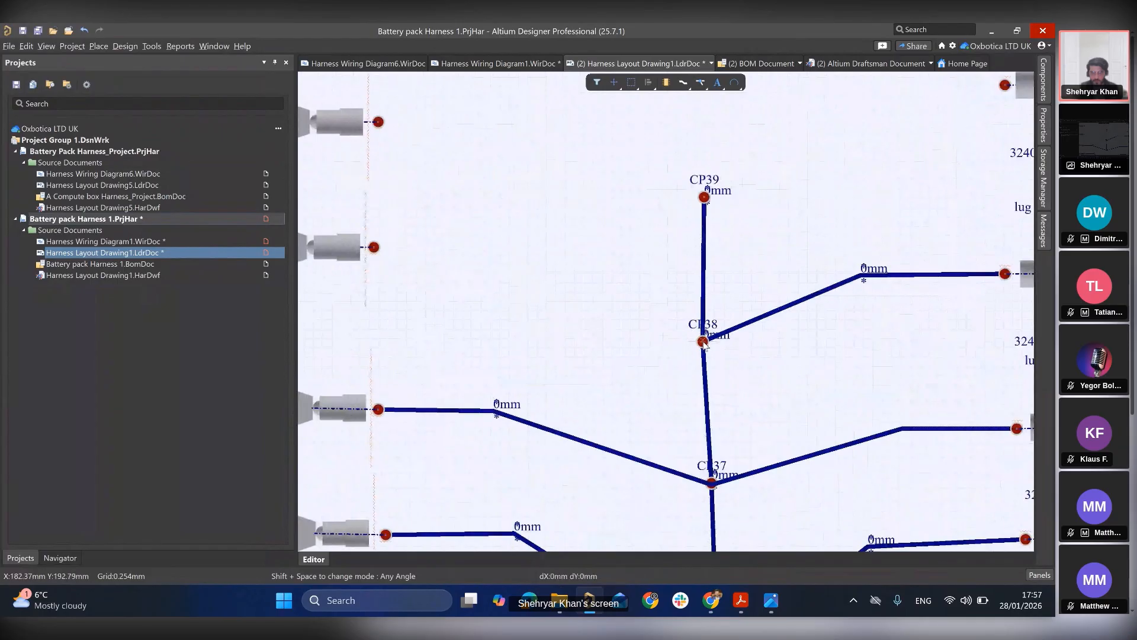
{"action": "key", "text": "Escape"}
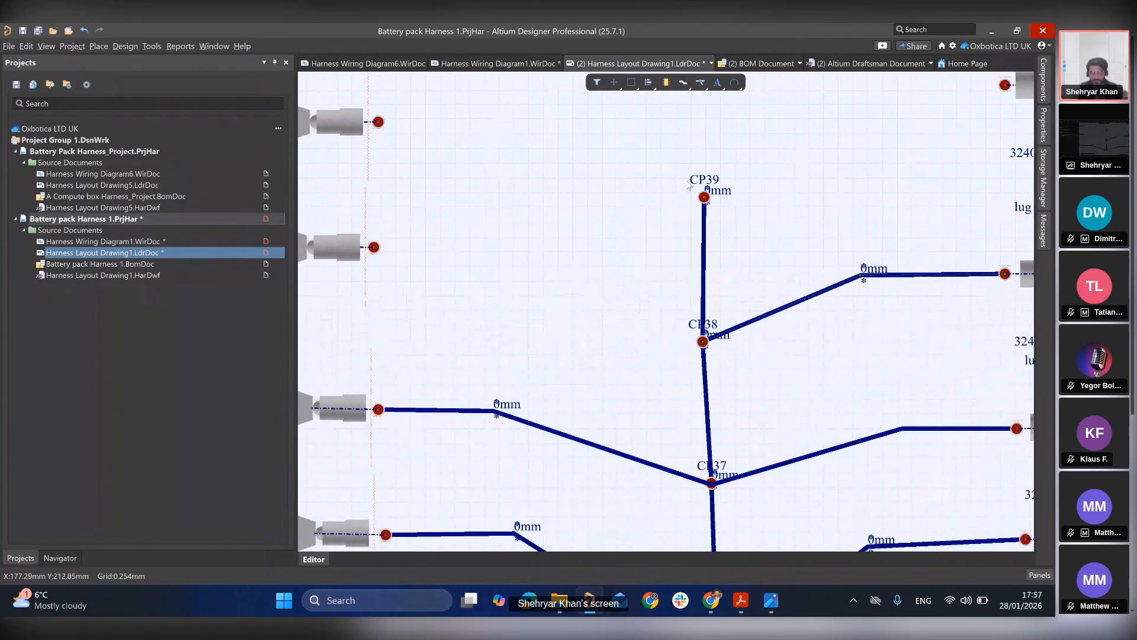
{"action": "left_click", "coordinate": [683, 82]}
{"action": "left_click", "coordinate": [703, 343]}
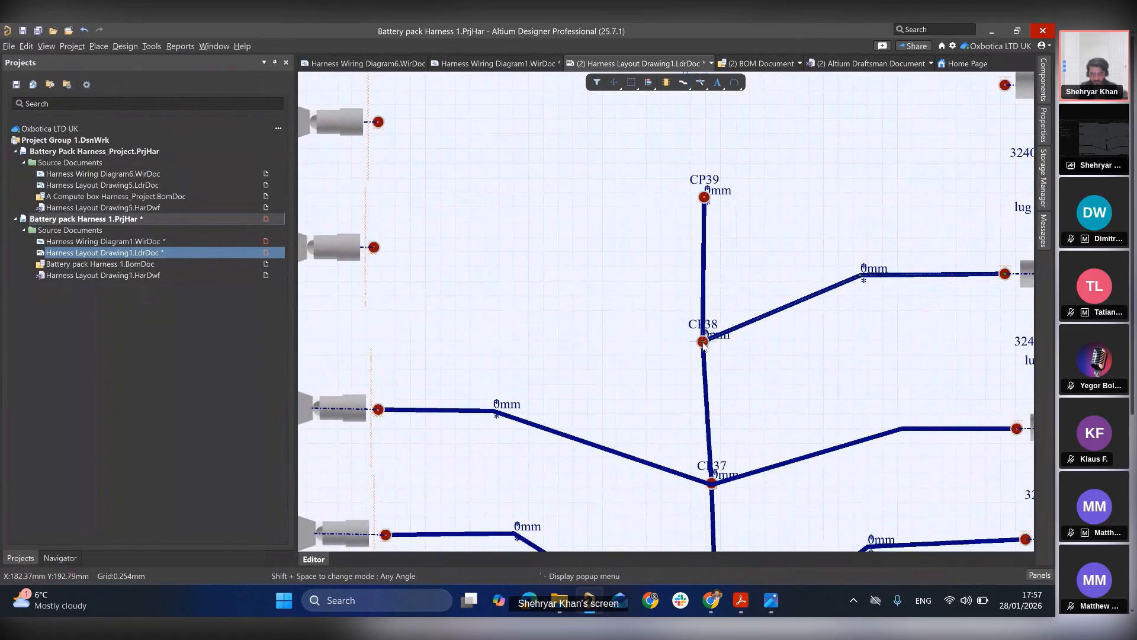
{"action": "left_click", "coordinate": [494, 250]}
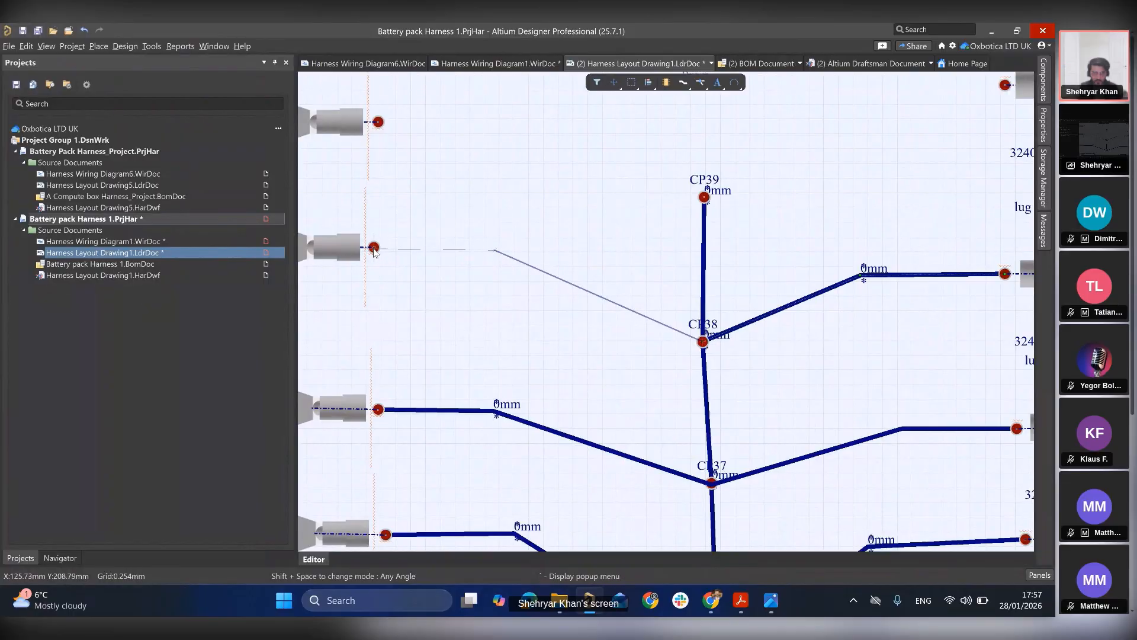
{"action": "left_click", "coordinate": [374, 249]}
{"action": "scroll", "coordinate": [610, 260], "scroll_direction": "down", "scroll_amount": 2, "text": "ctrl"}
{"action": "right_click", "coordinate": [611, 258]}
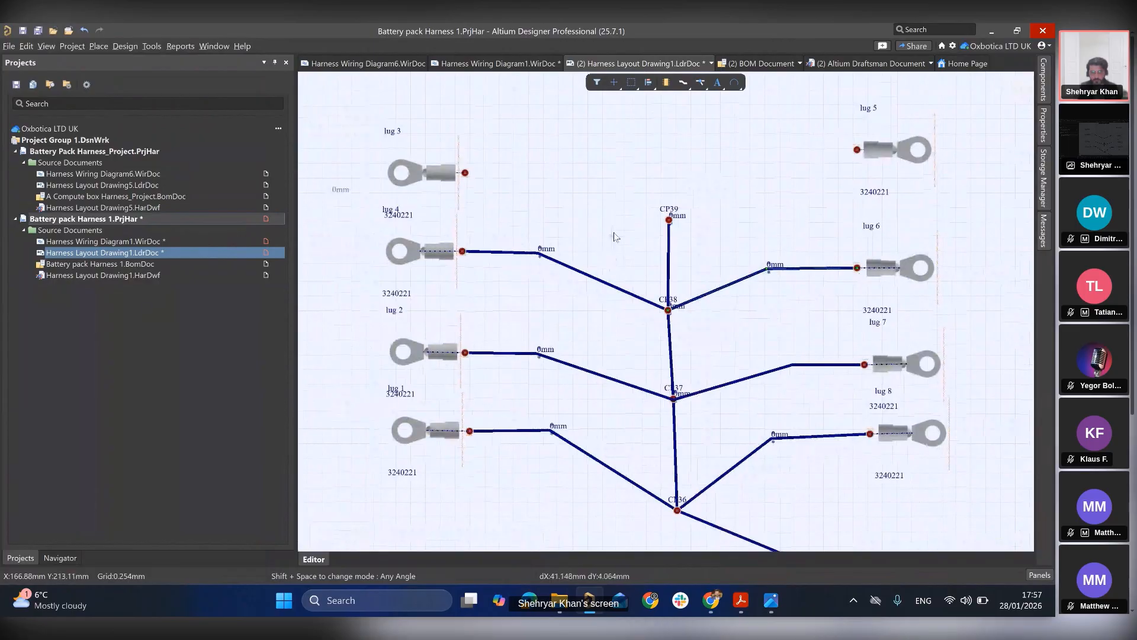
- Draw an angled harness bundle from CP39 to lug 5, with one bend before the lug
{"action": "right_click_drag", "start_coordinate": [644, 200], "coordinate": [607, 332]}
{"action": "left_click", "coordinate": [683, 82]}
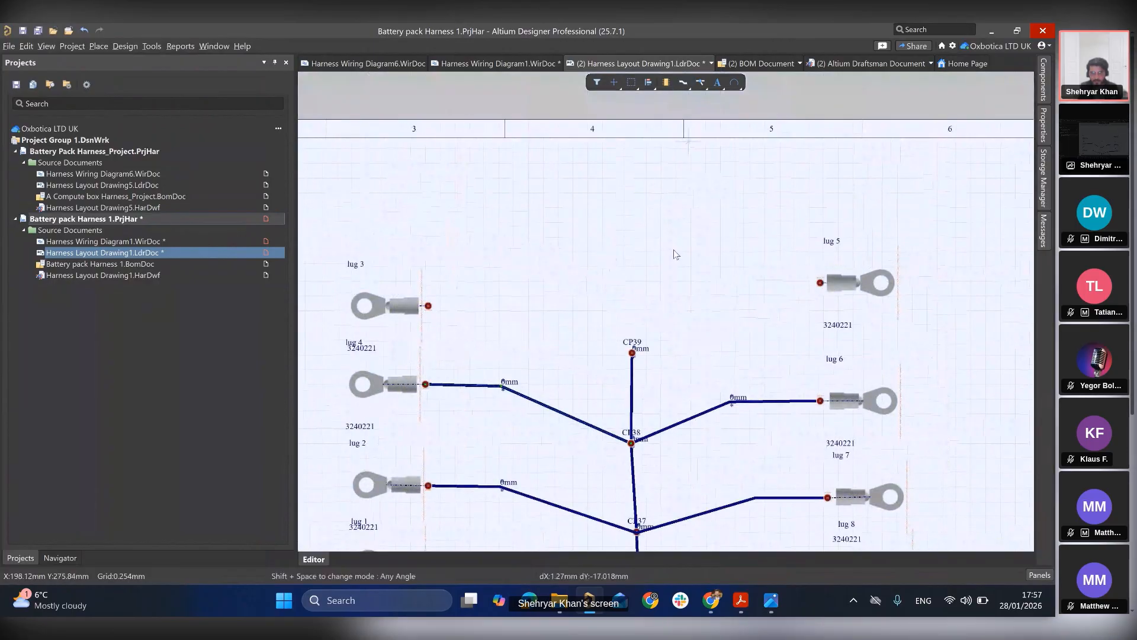
{"action": "left_click", "coordinate": [633, 353]}
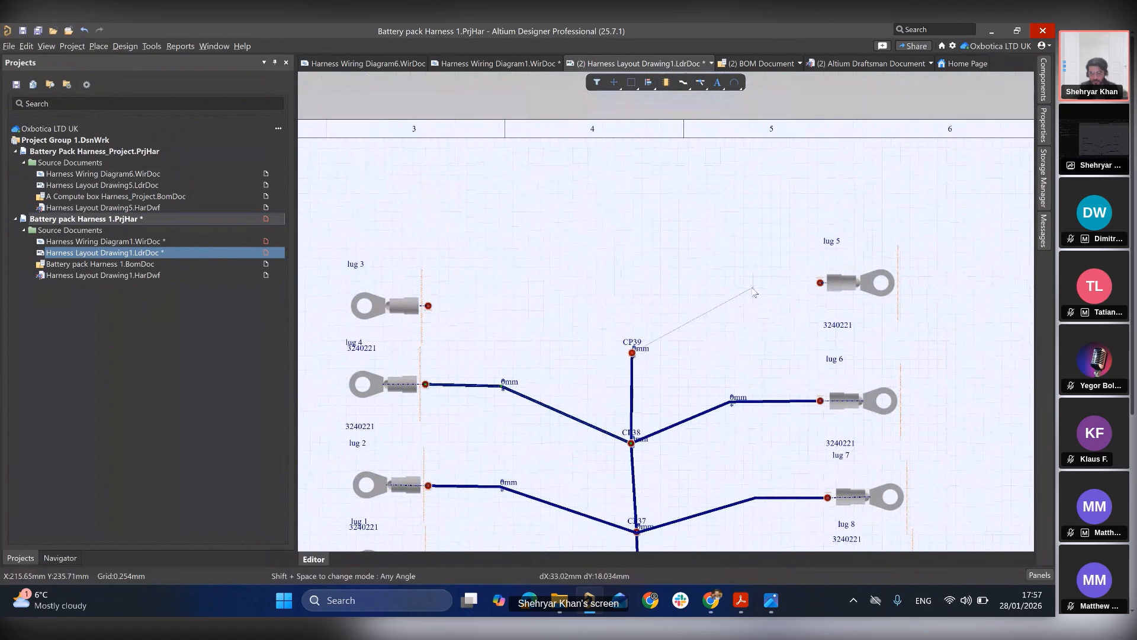
{"action": "left_click", "coordinate": [734, 286]}
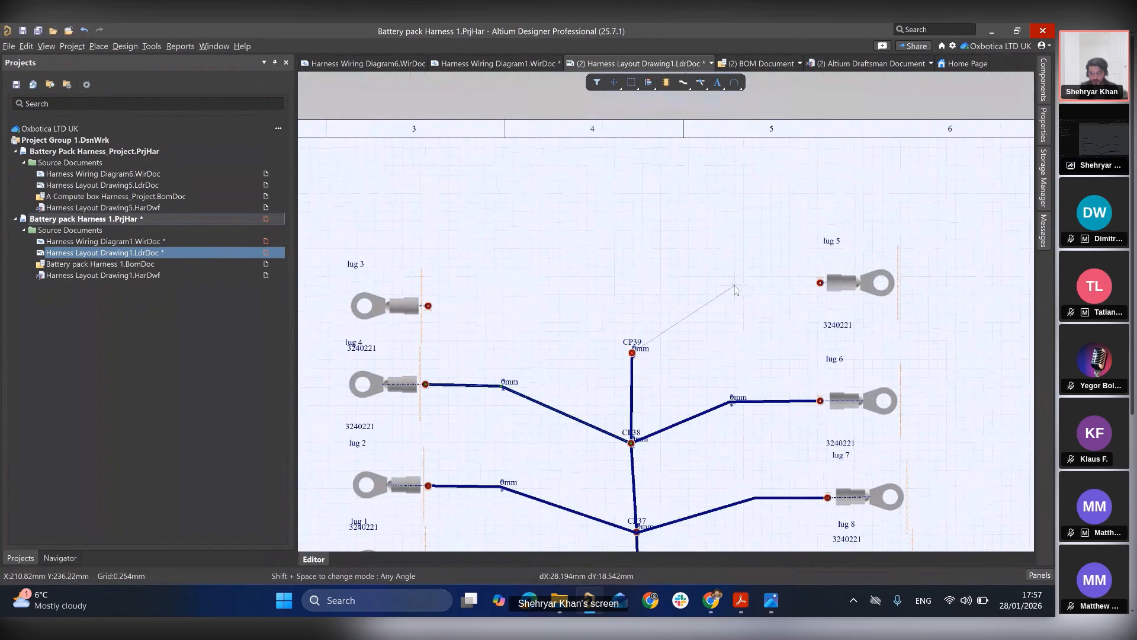
{"action": "left_click", "coordinate": [820, 284]}
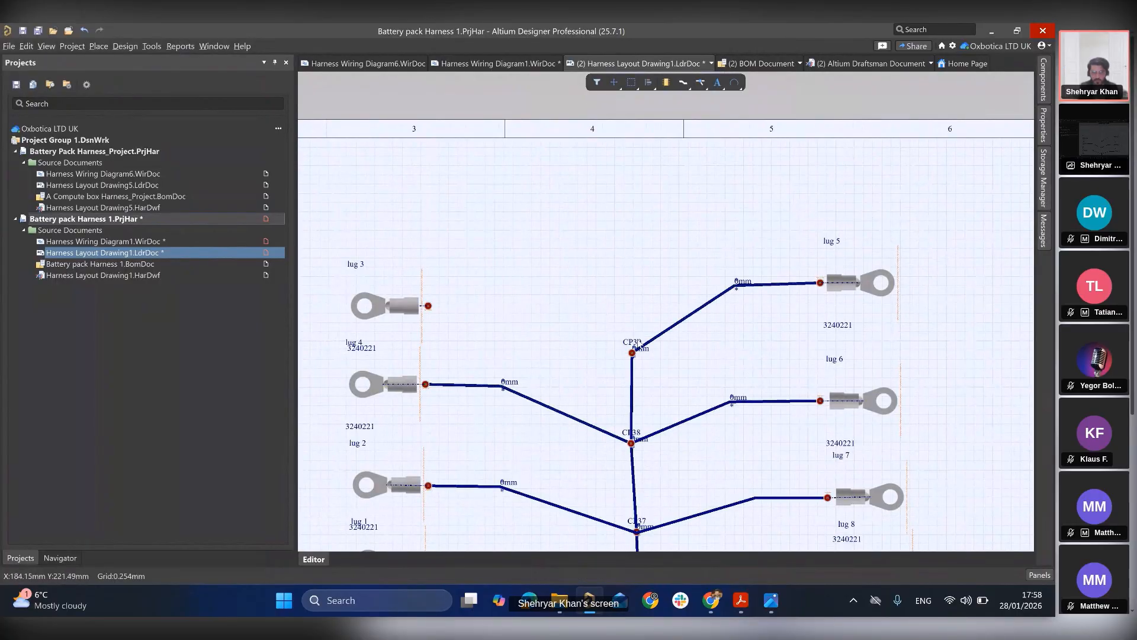
- Draw an angled harness bundle from CP39 to lug 3, with one bend before the lug
{"action": "left_click", "coordinate": [683, 82]}
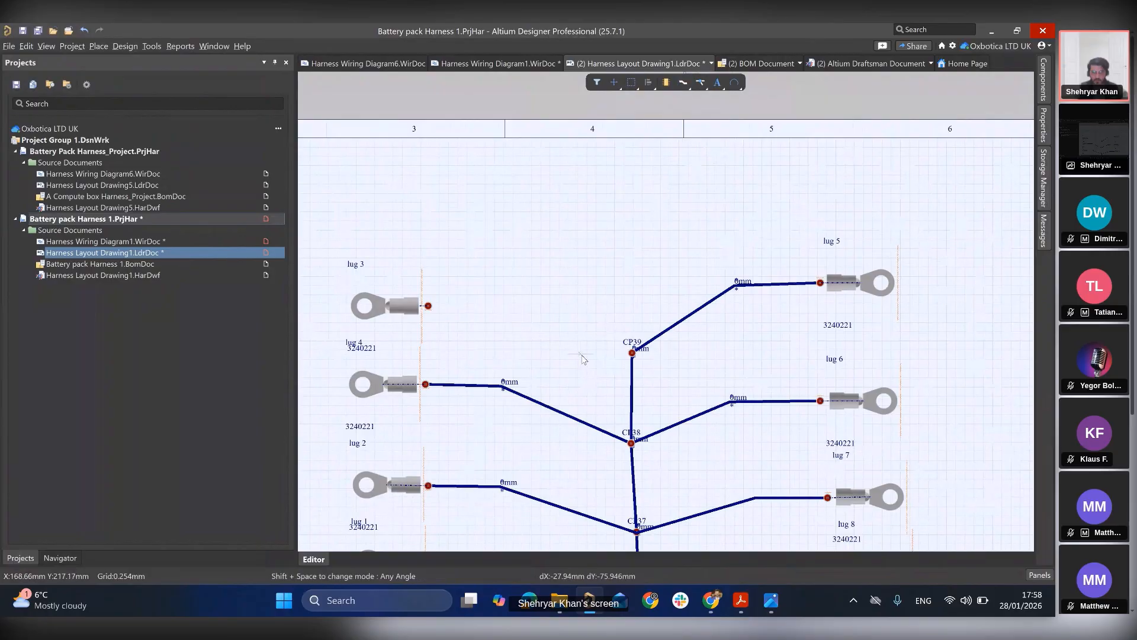
{"action": "left_click", "coordinate": [632, 353]}
{"action": "left_click", "coordinate": [428, 306]}
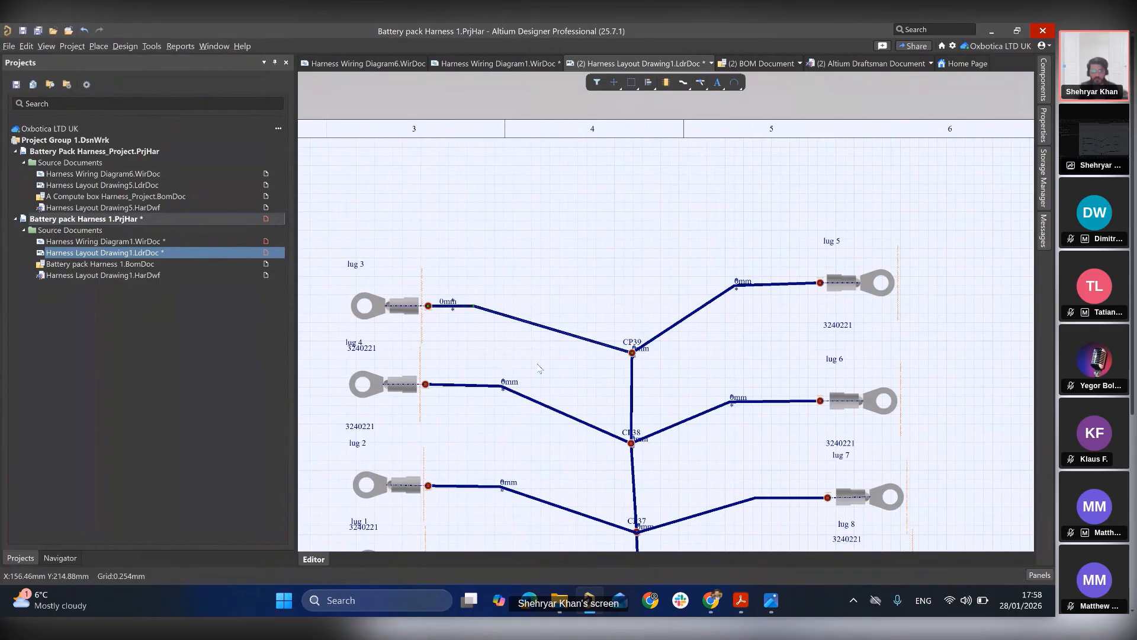
- Review the routed harness layout and compare it with the battery pack rough layout planning slide in Adobe Acrobat
{"action": "scroll", "coordinate": [555, 354], "scroll_direction": "down", "scroll_amount": 4, "text": "ctrl"}
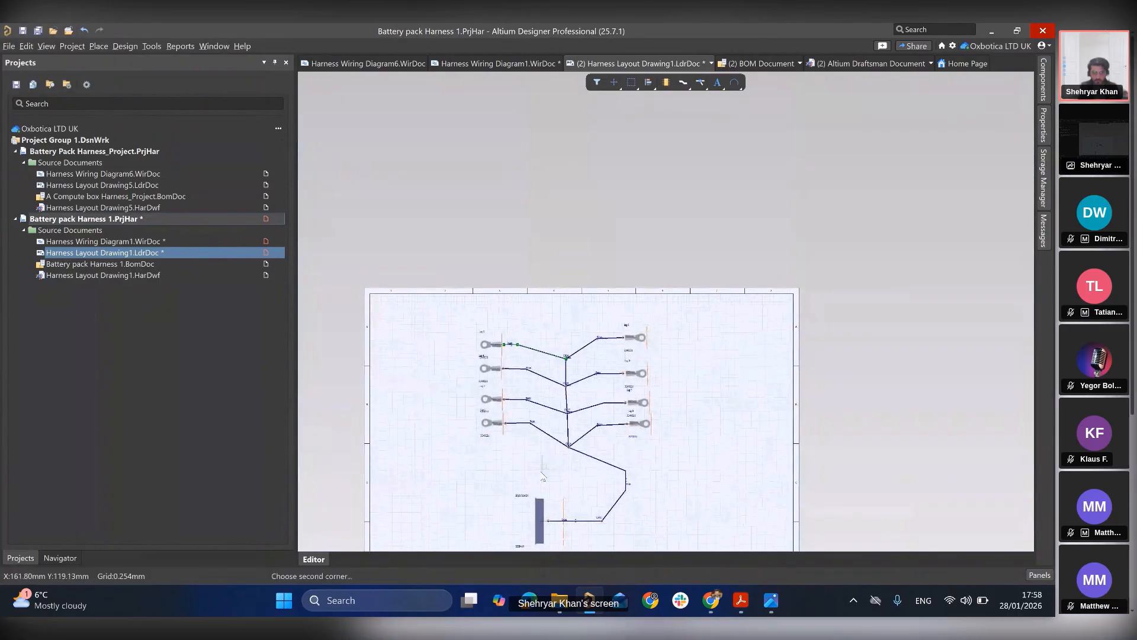
{"action": "scroll", "coordinate": [550, 462], "scroll_direction": "up", "scroll_amount": 3, "text": "ctrl"}
{"action": "scroll", "coordinate": [550, 462], "scroll_direction": "down", "scroll_amount": 1, "text": "ctrl"}
{"action": "right_click_drag", "start_coordinate": [574, 487], "coordinate": [590, 401]}
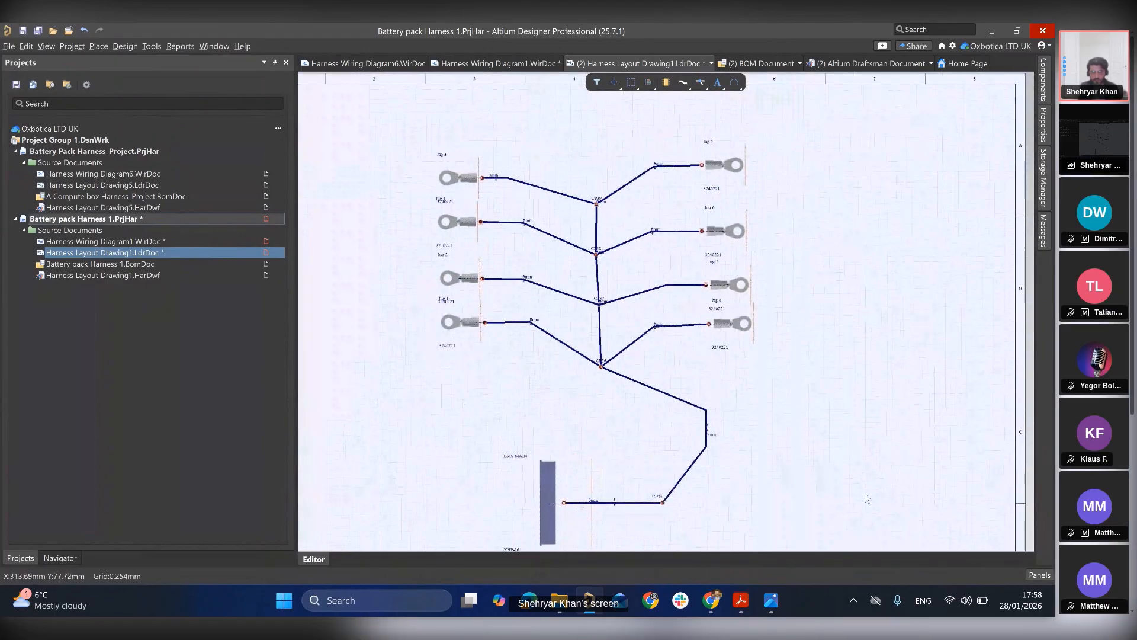
{"action": "left_click", "coordinate": [742, 601]}
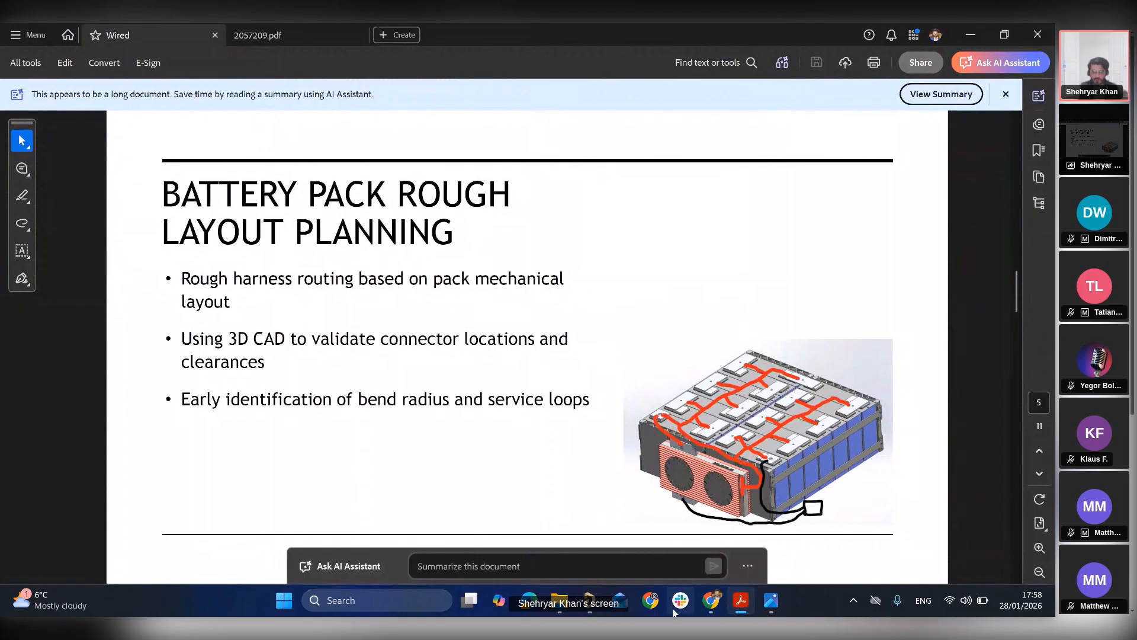
{"action": "left_click", "coordinate": [590, 599]}
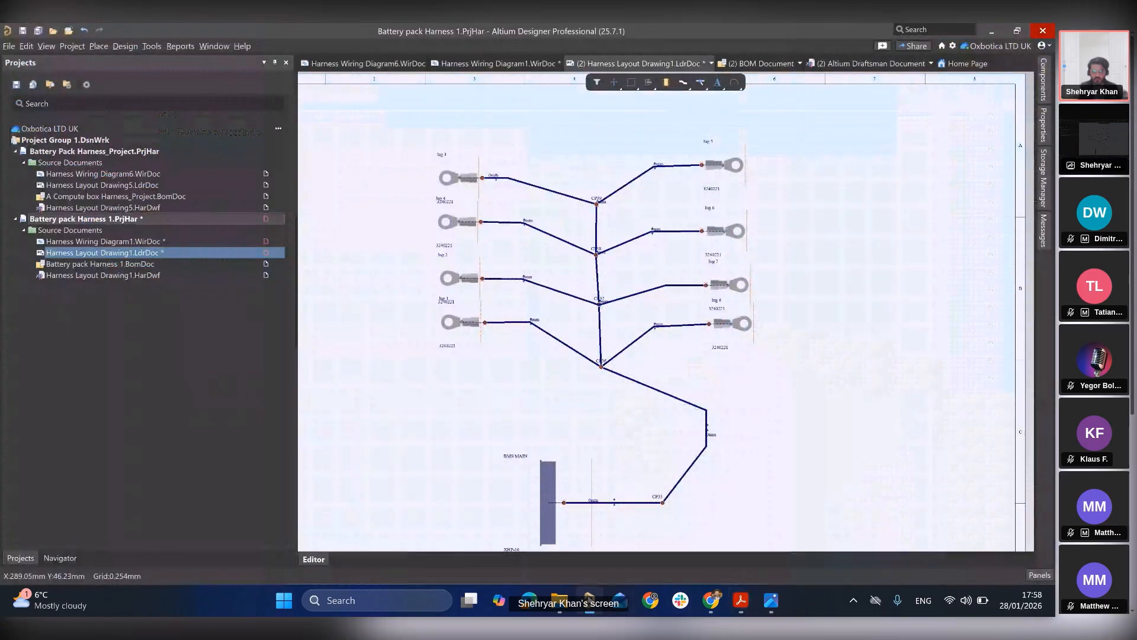
{"action": "scroll", "coordinate": [586, 350], "scroll_direction": "down", "scroll_amount": 2, "text": "ctrl"}
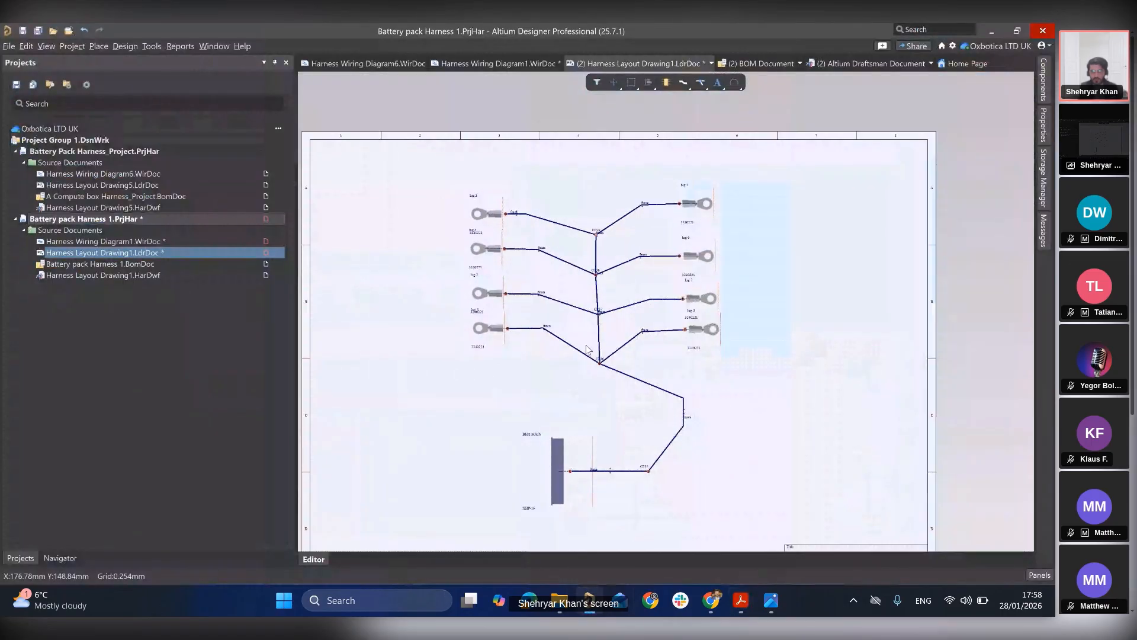
{"action": "scroll", "coordinate": [587, 349], "scroll_direction": "up", "scroll_amount": 2, "text": "ctrl"}
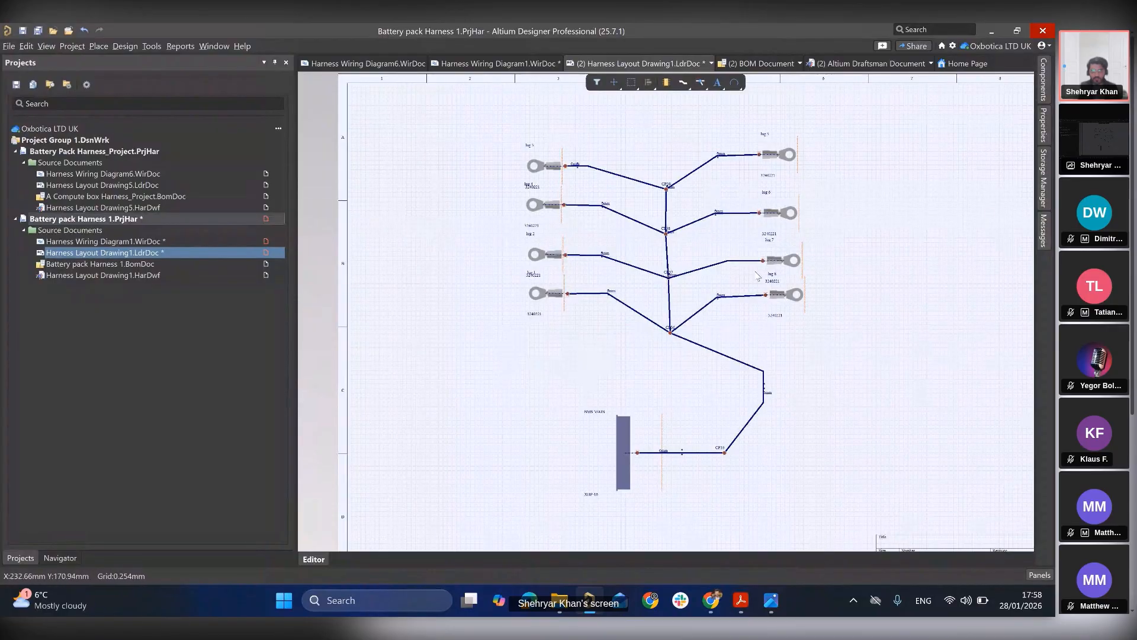
{"action": "scroll", "coordinate": [749, 258], "scroll_direction": "up", "scroll_amount": 4, "text": "ctrl"}
{"action": "right_click_drag", "start_coordinate": [527, 154], "coordinate": [593, 296]}
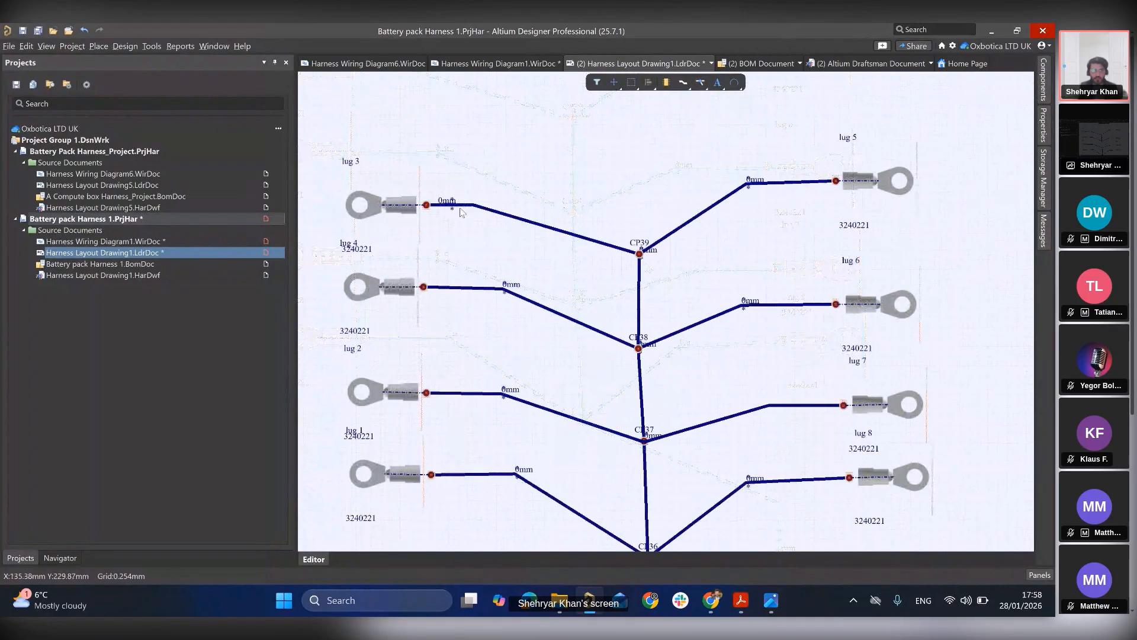
- Validate the harness project and locate the first harness bundle listed under the Duplicate Designator violation
{"action": "left_click", "coordinate": [98, 46]}
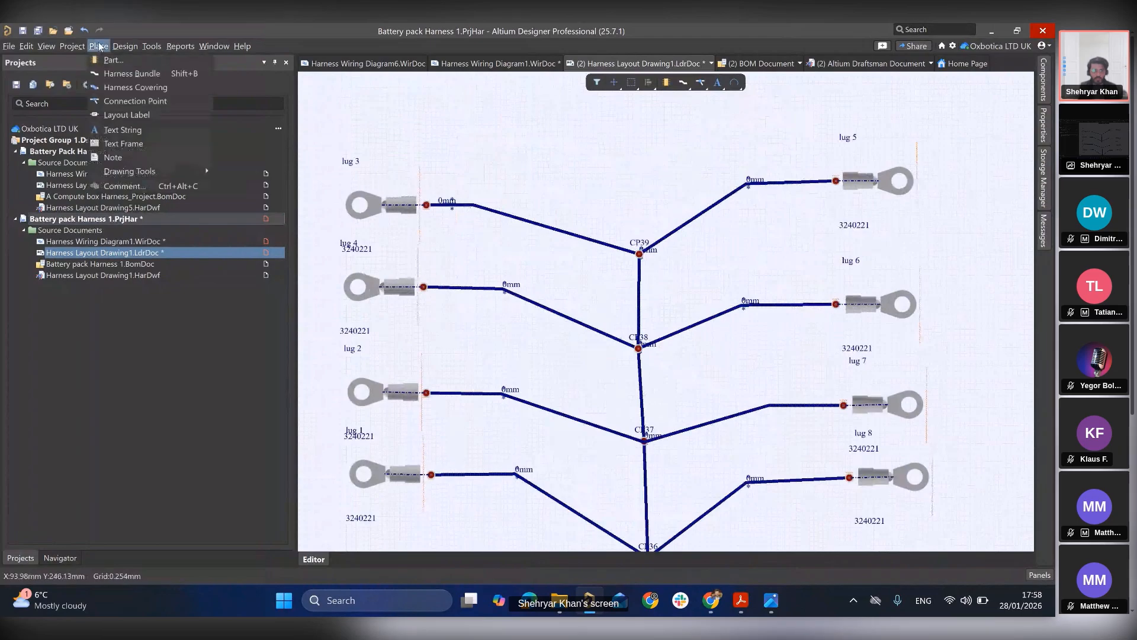
{"action": "mouse_move", "coordinate": [72, 46]}
{"action": "left_click", "coordinate": [89, 76]}
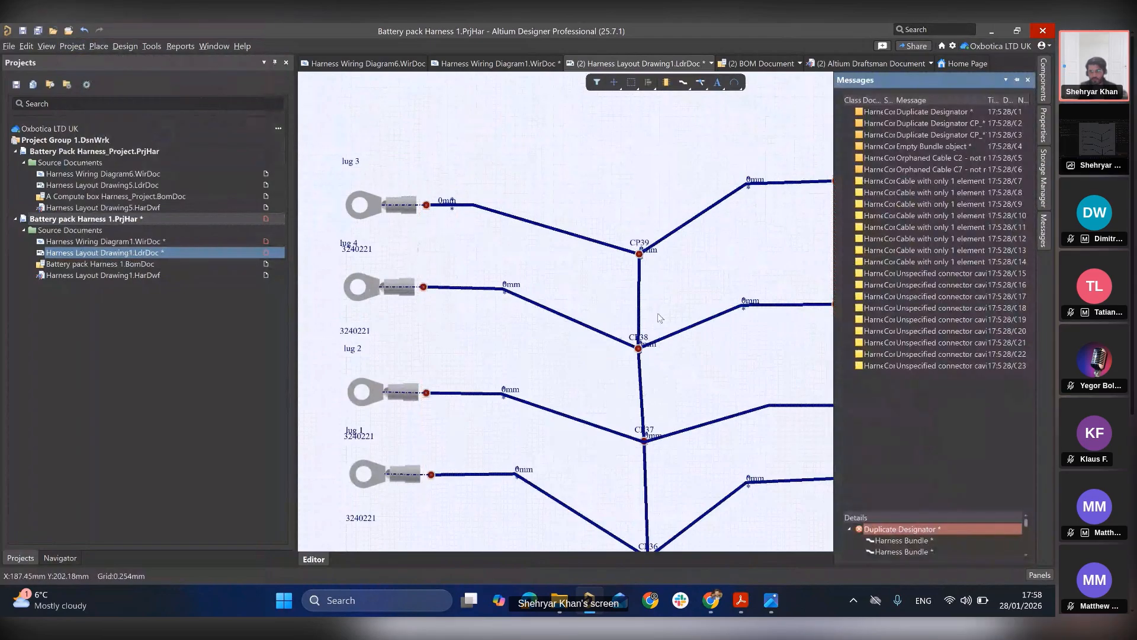
{"action": "left_click", "coordinate": [897, 540]}
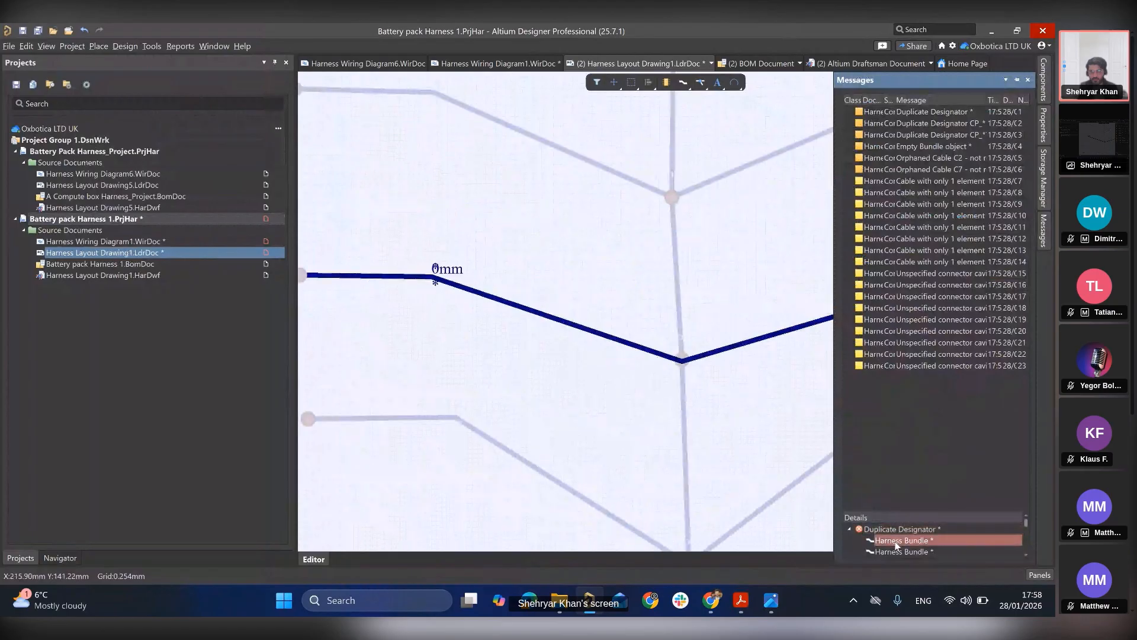
- Set the designator of the bundle between BMS MAIN and CP35 to BU1 and hide its comment
{"action": "scroll", "coordinate": [566, 309], "scroll_direction": "down", "scroll_amount": 2, "text": "ctrl"}
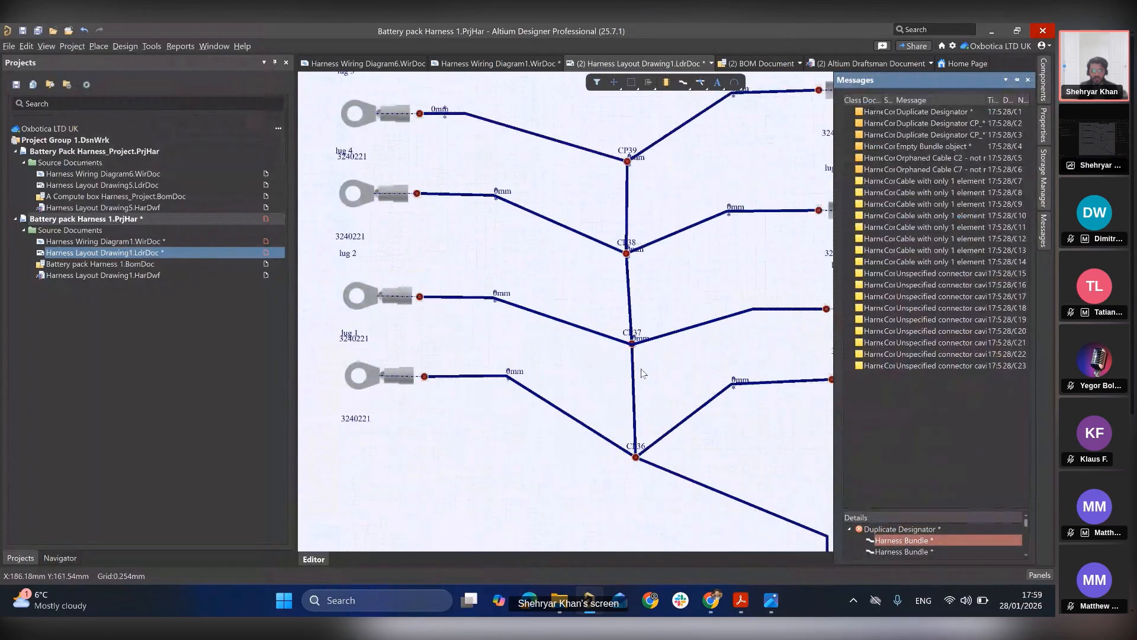
{"action": "right_click_drag", "start_coordinate": [645, 375], "coordinate": [551, 282]}
{"action": "scroll", "coordinate": [554, 284], "scroll_direction": "down", "scroll_amount": 1, "text": "ctrl"}
{"action": "scroll", "coordinate": [580, 380], "scroll_direction": "down", "scroll_amount": 3}
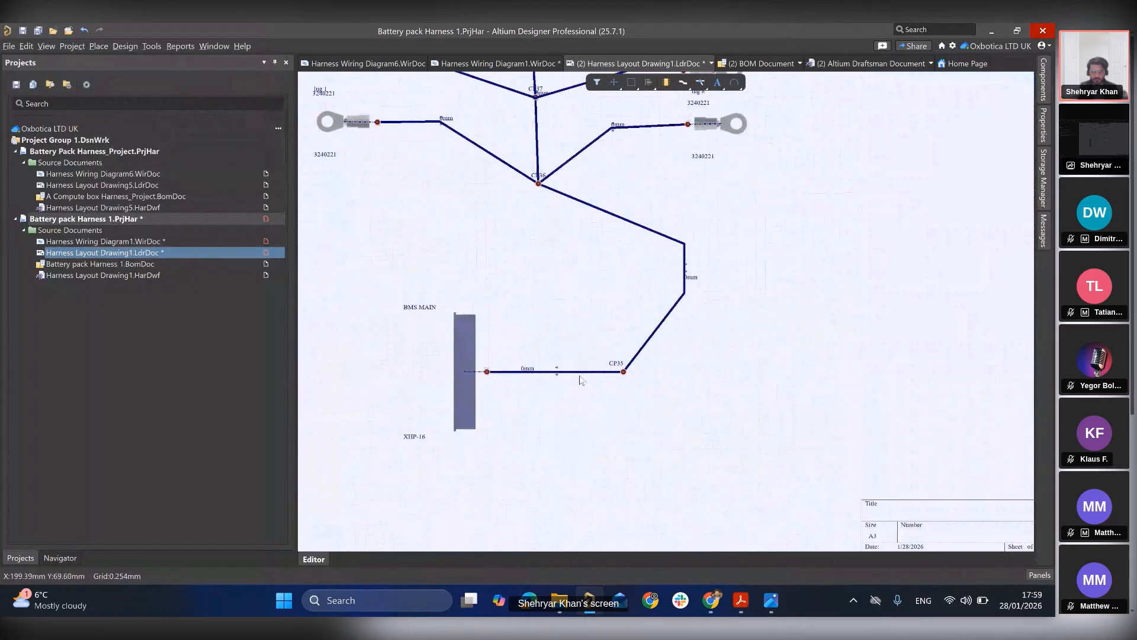
{"action": "double_click", "coordinate": [581, 380]}
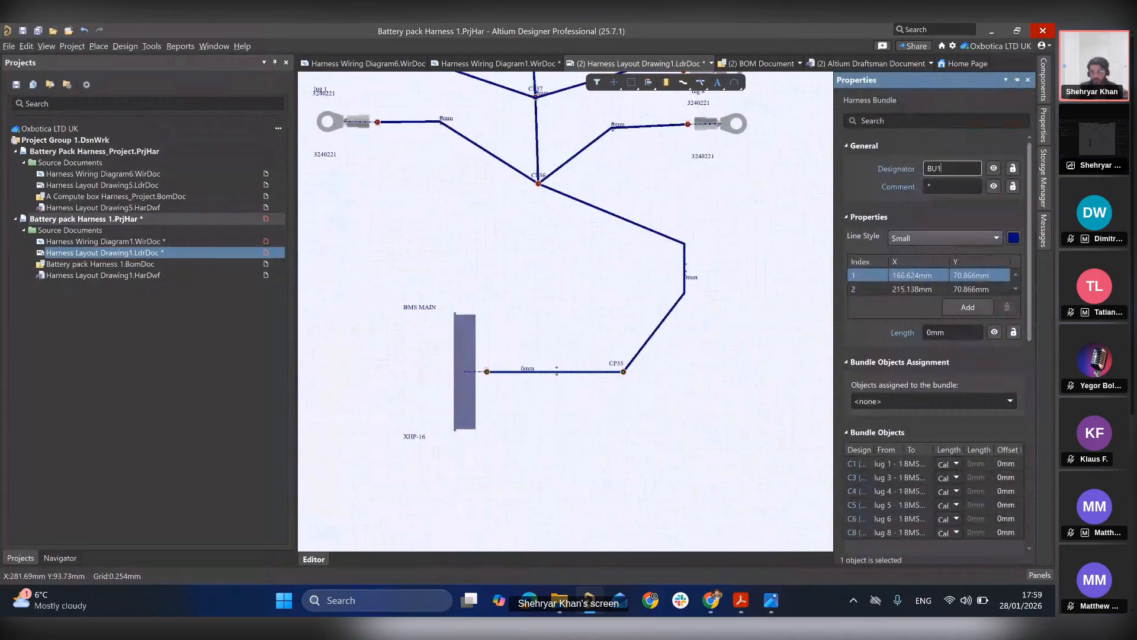
{"action": "left_click", "coordinate": [995, 187]}
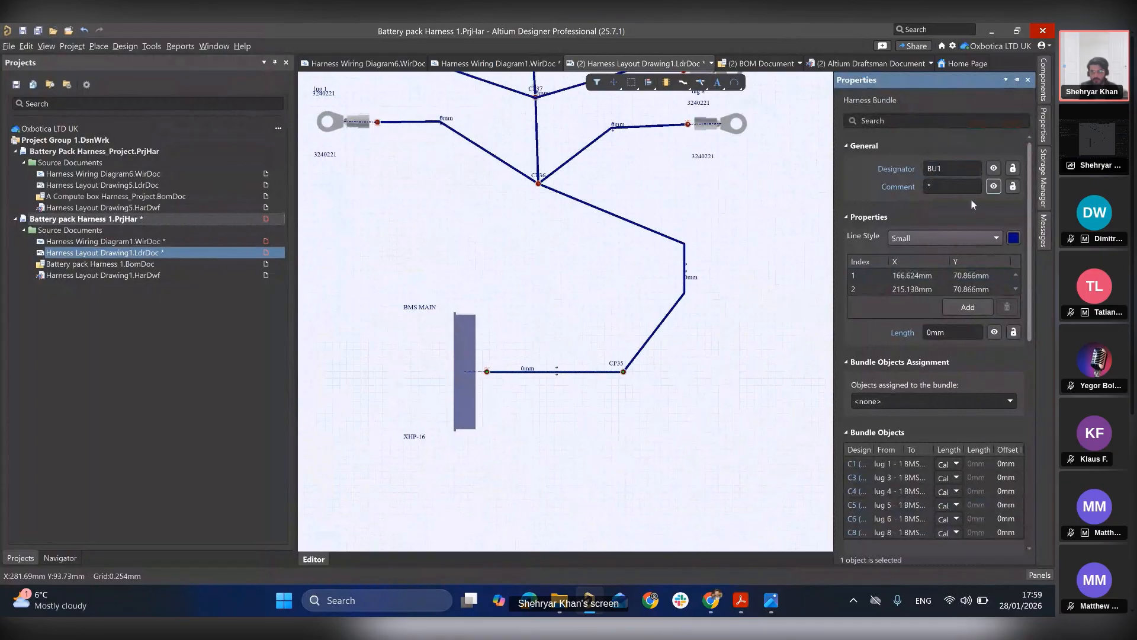
- Set the designator of the harness bundle between CP35 and CP36 to BU2
{"action": "left_click", "coordinate": [652, 341]}
{"action": "left_click", "coordinate": [652, 336]}
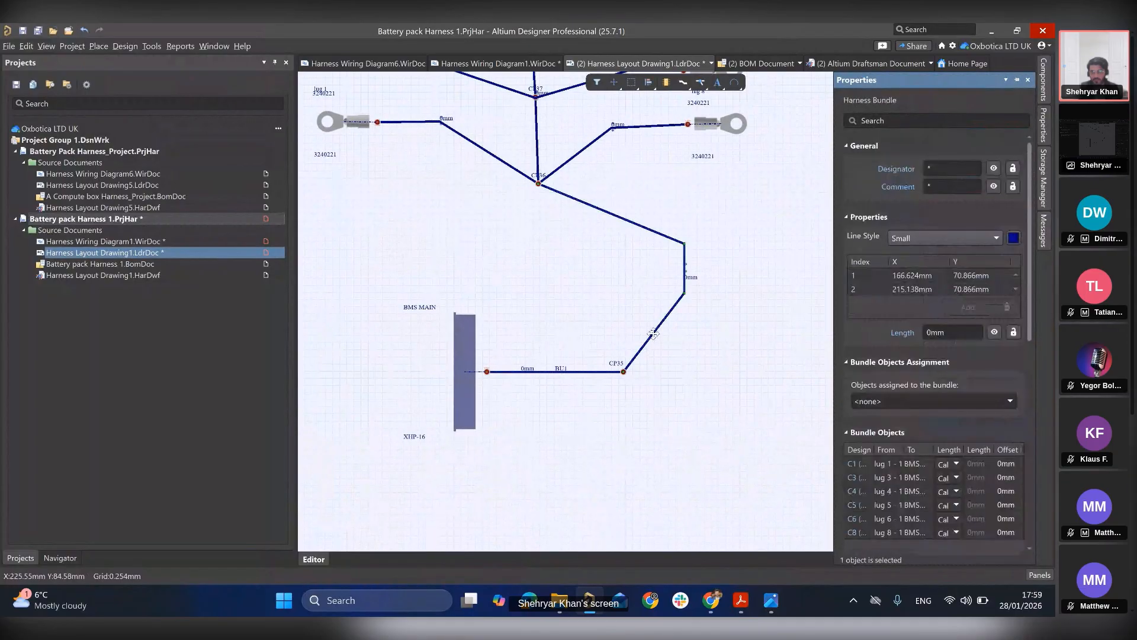
{"action": "left_click", "coordinate": [943, 166]}
{"action": "type", "text": "BU2"}
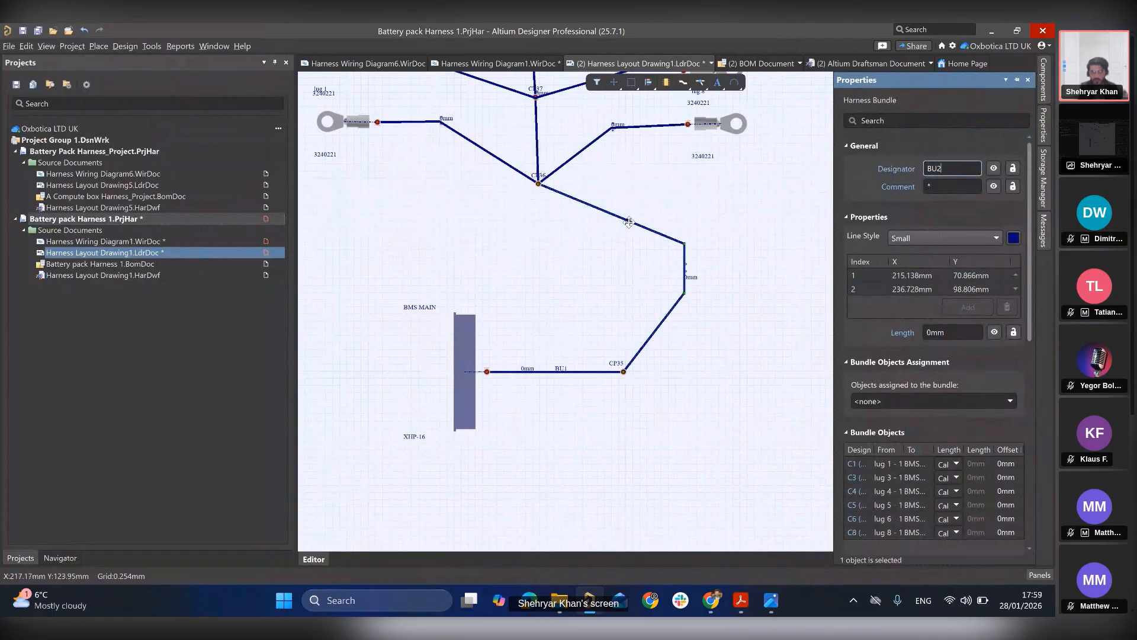
- Set the designator of the harness bundle between CP36 and lug 8 to BU3
{"action": "left_click", "coordinate": [565, 166]}
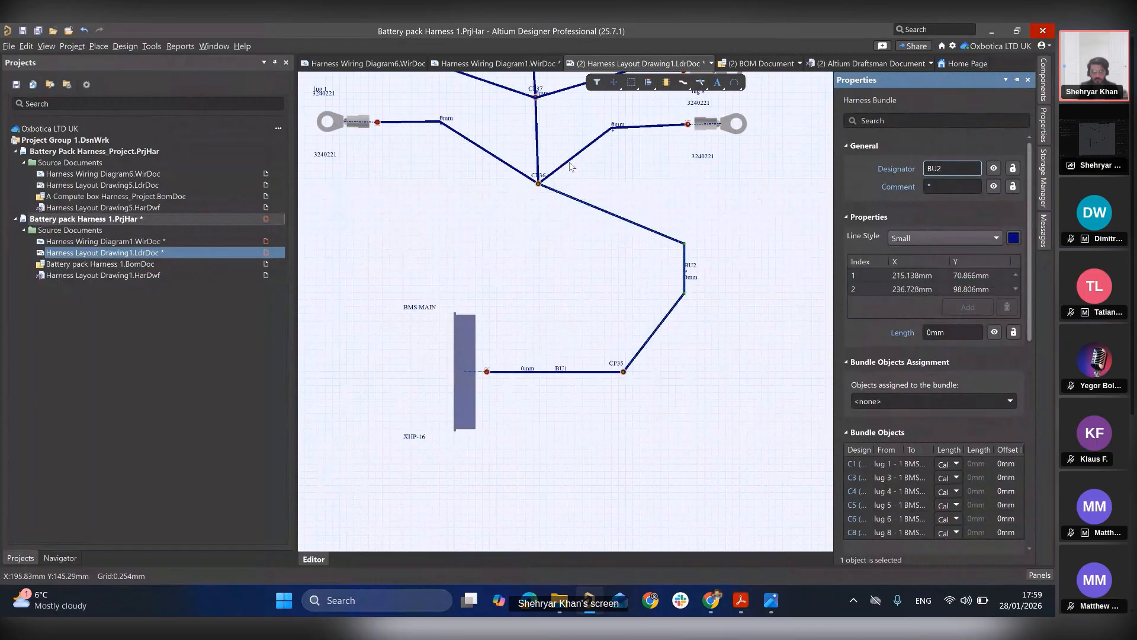
{"action": "left_click", "coordinate": [955, 167]}
{"action": "type", "text": "BU3"}
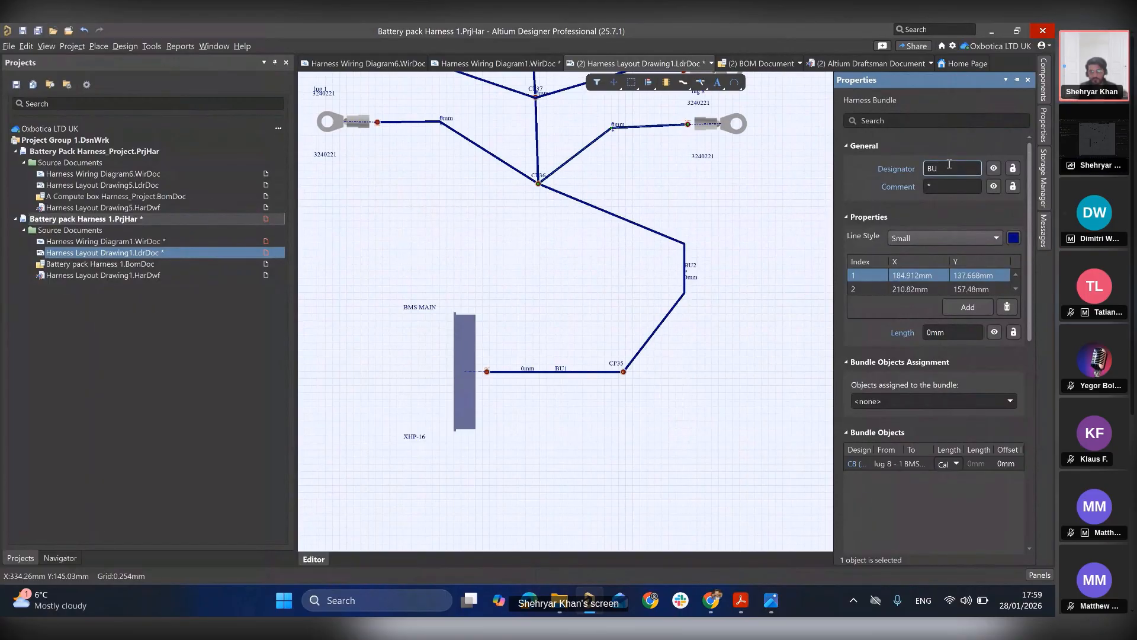
{"action": "type", "text": "3"}
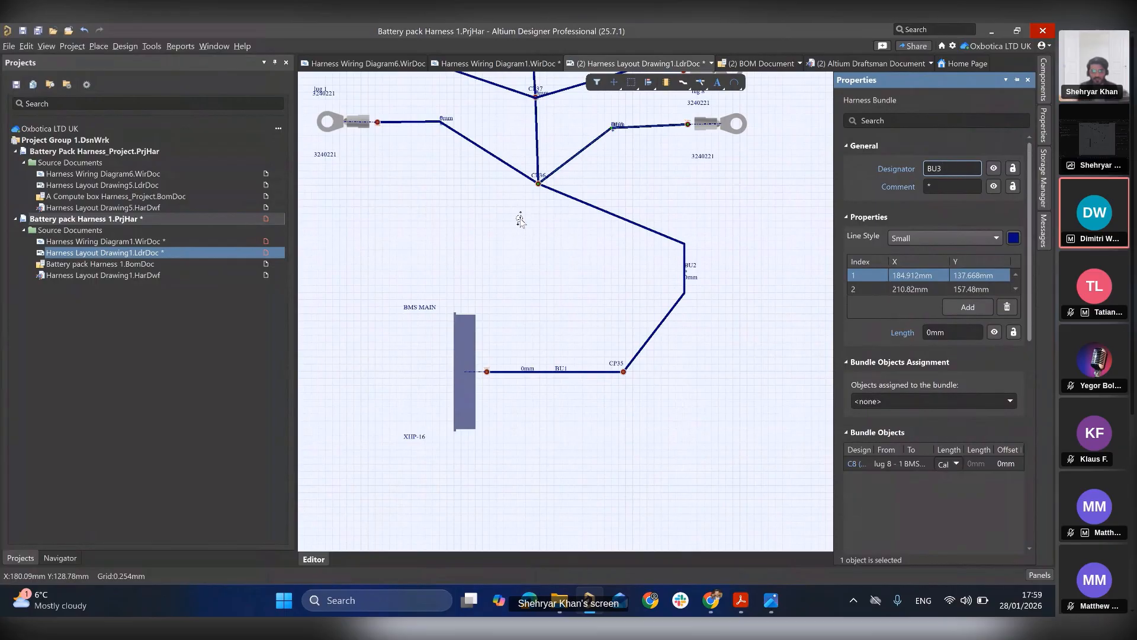
- Set the designator of the harness bundle between CP36 and lug 1 to BU4
{"action": "scroll", "coordinate": [518, 237], "scroll_direction": "up", "scroll_amount": 5}
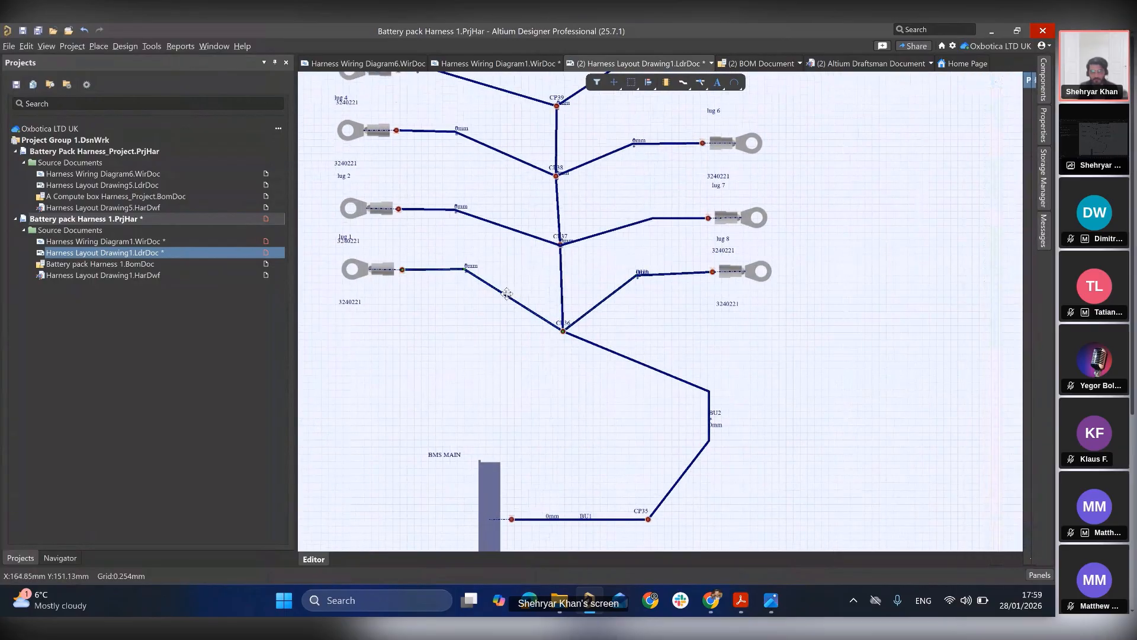
{"action": "mouse_move", "coordinate": [1044, 126]}
{"action": "left_click", "coordinate": [962, 170]}
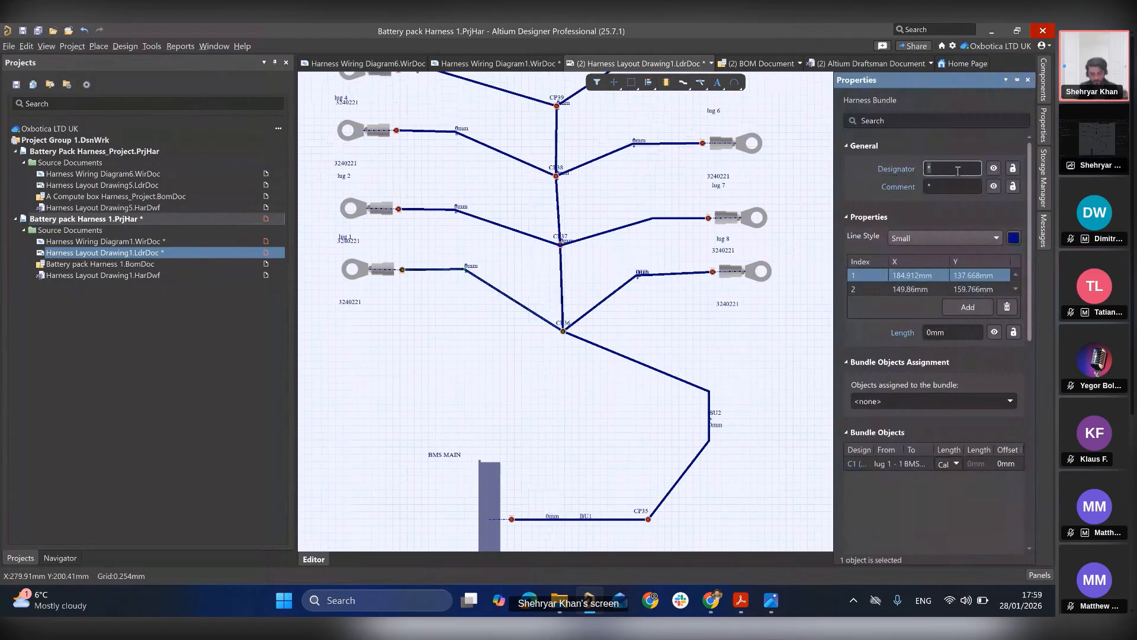
{"action": "type", "text": "BU4"}
{"action": "key", "text": "Return"}
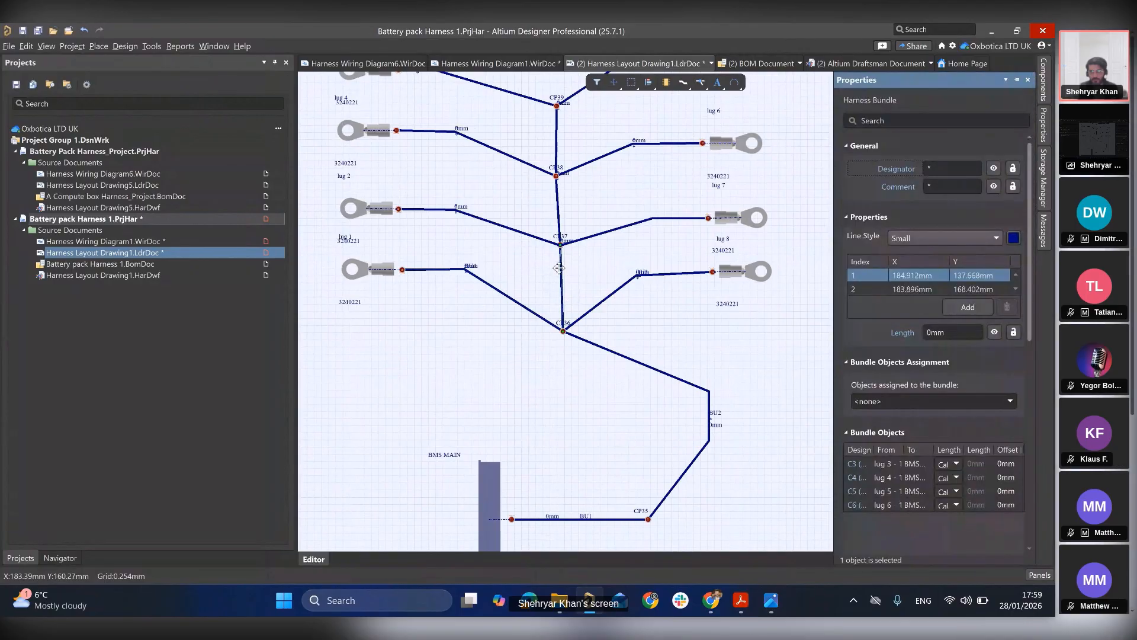
- Designate the CP36–CP37 bundle BU5 and the bundle between lug 7 and lug 2 BU6, hiding the comment of BU6
{"action": "left_click", "coordinate": [961, 168]}
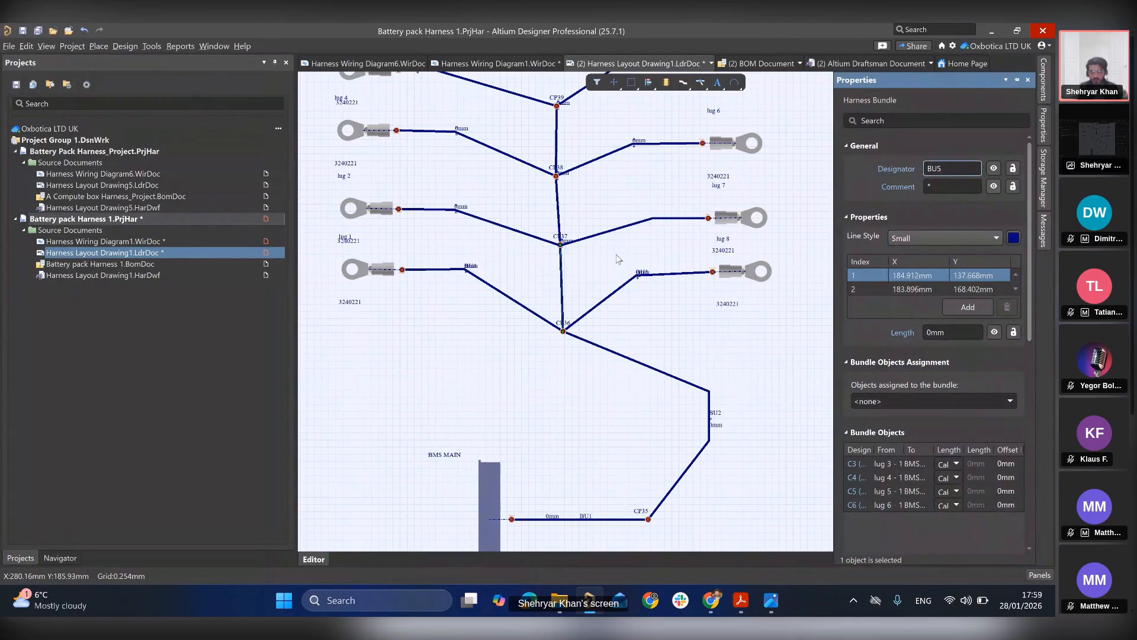
{"action": "key", "text": "Return"}
{"action": "left_click", "coordinate": [637, 223]}
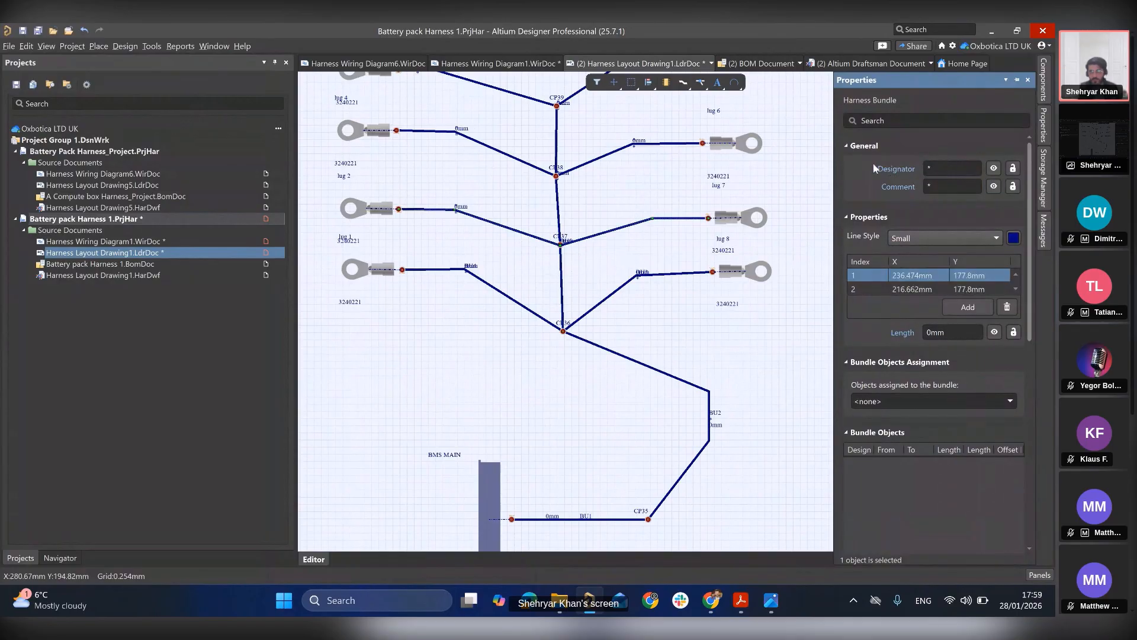
{"action": "left_click", "coordinate": [935, 168]}
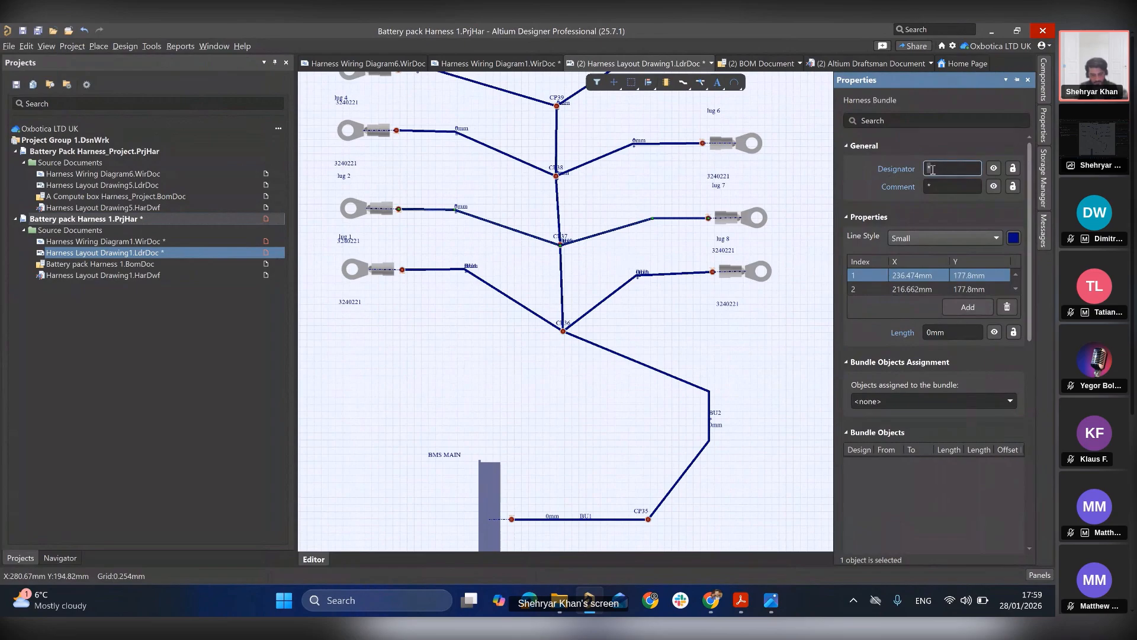
{"action": "left_click", "coordinate": [994, 187]}
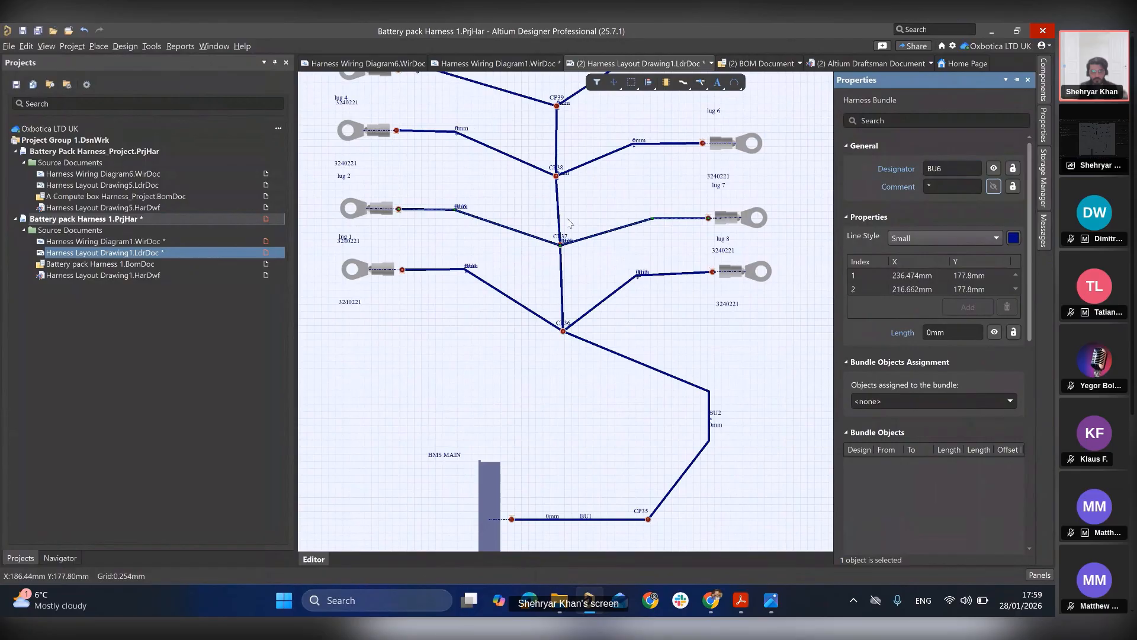
- Set the designator of the CP37–CP38 bundle to BU7 and that of the bundle from CP38 to lug 6 to BU8
{"action": "left_click", "coordinate": [944, 168]}
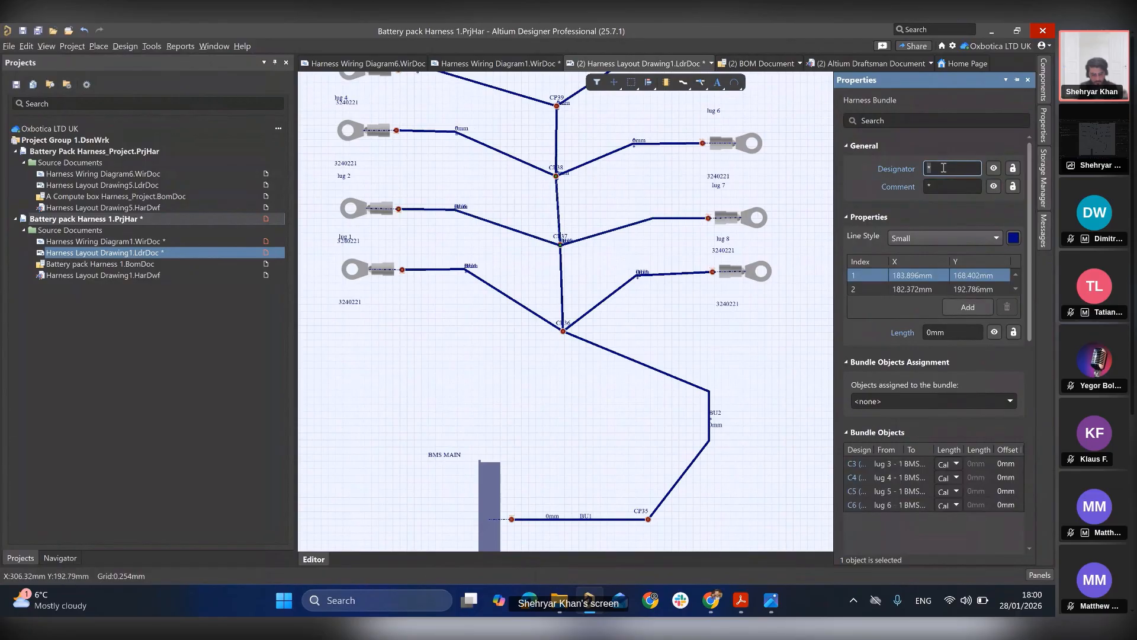
{"action": "left_click", "coordinate": [594, 160]}
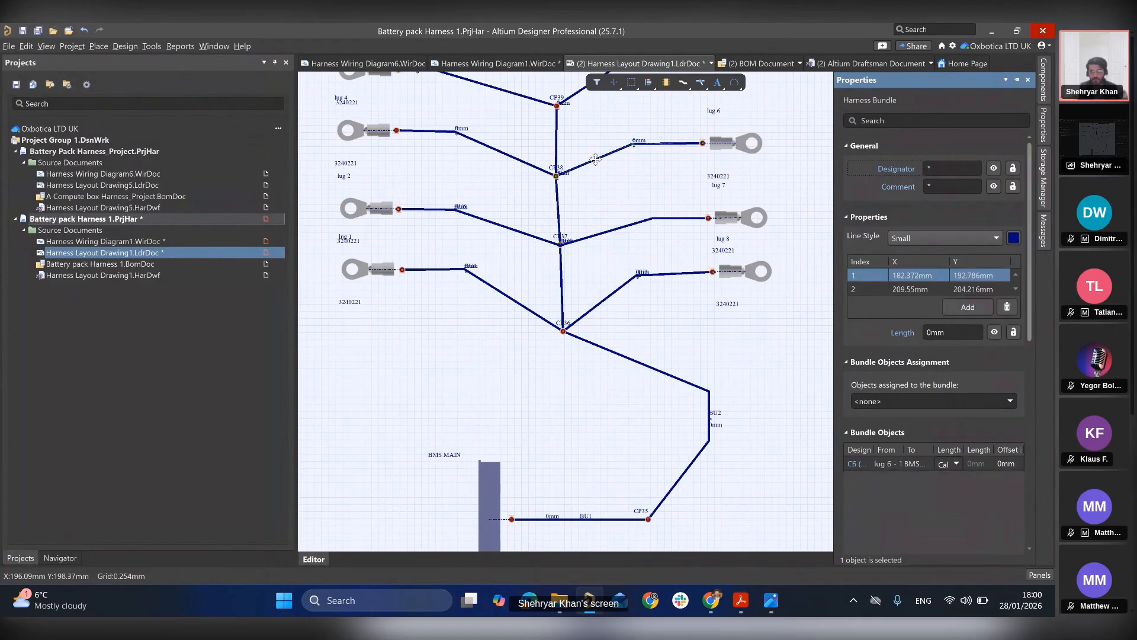
{"action": "left_click", "coordinate": [959, 171]}
- Designate the bundle from CP38 to lug 4 BU9 and the CP38–CP39 bundle BU10, hiding the comment of BU10
{"action": "left_click", "coordinate": [527, 165]}
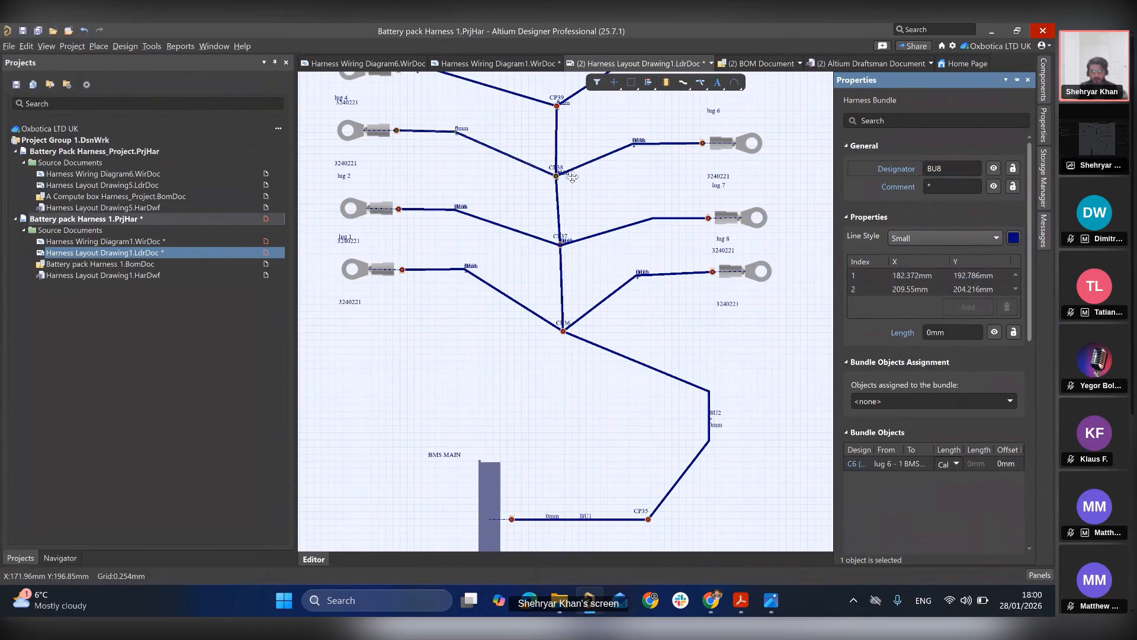
{"action": "left_click", "coordinate": [941, 169]}
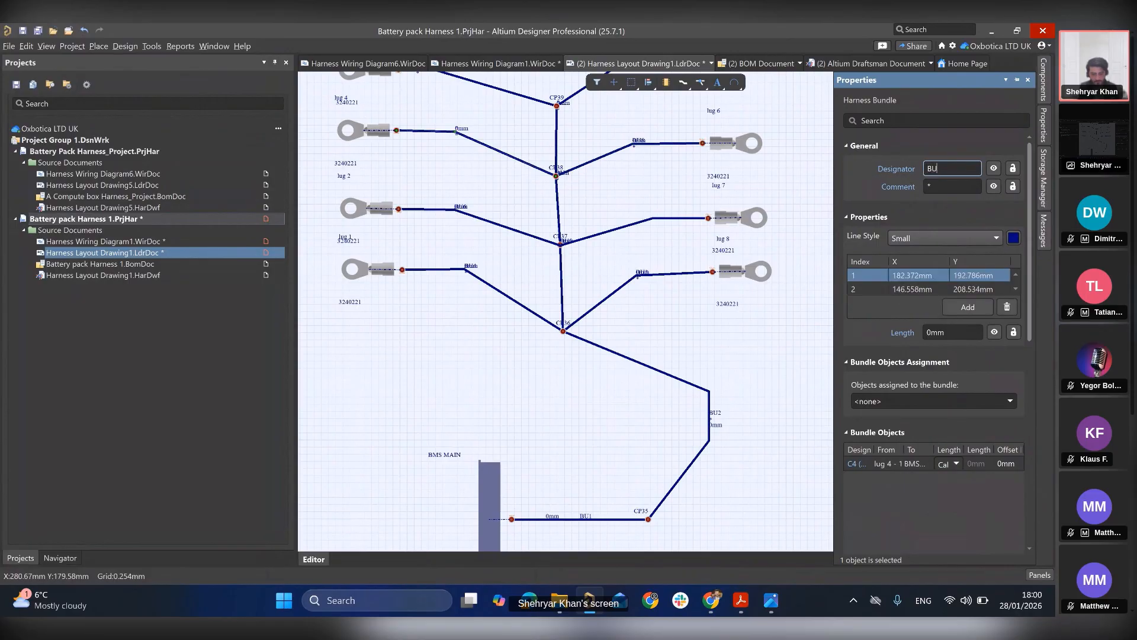
{"action": "left_click", "coordinate": [558, 141]}
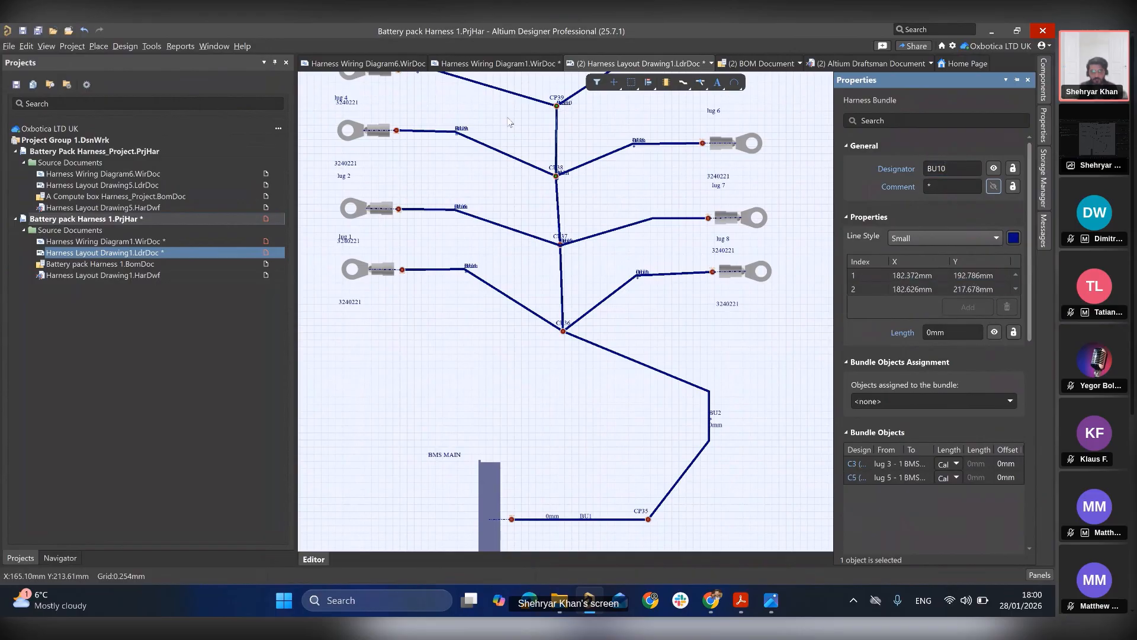
- Set the designator of the bundle between CP39 and lug 5 to BU11 and hide its comment
{"action": "scroll", "coordinate": [508, 121], "scroll_direction": "down", "scroll_amount": 1, "text": "ctrl"}
{"action": "right_click_drag", "start_coordinate": [511, 122], "coordinate": [552, 214]}
{"action": "scroll", "coordinate": [553, 215], "scroll_direction": "up", "scroll_amount": 1, "text": "ctrl"}
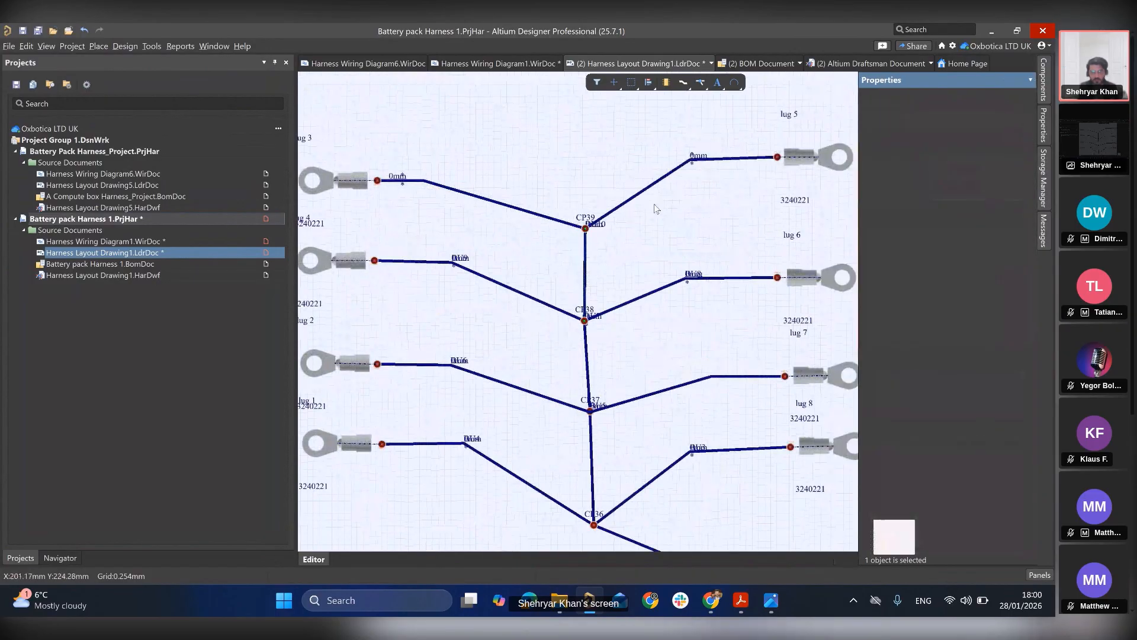
{"action": "left_click", "coordinate": [654, 187]}
{"action": "left_click", "coordinate": [956, 169]}
{"action": "type", "text": "B"}
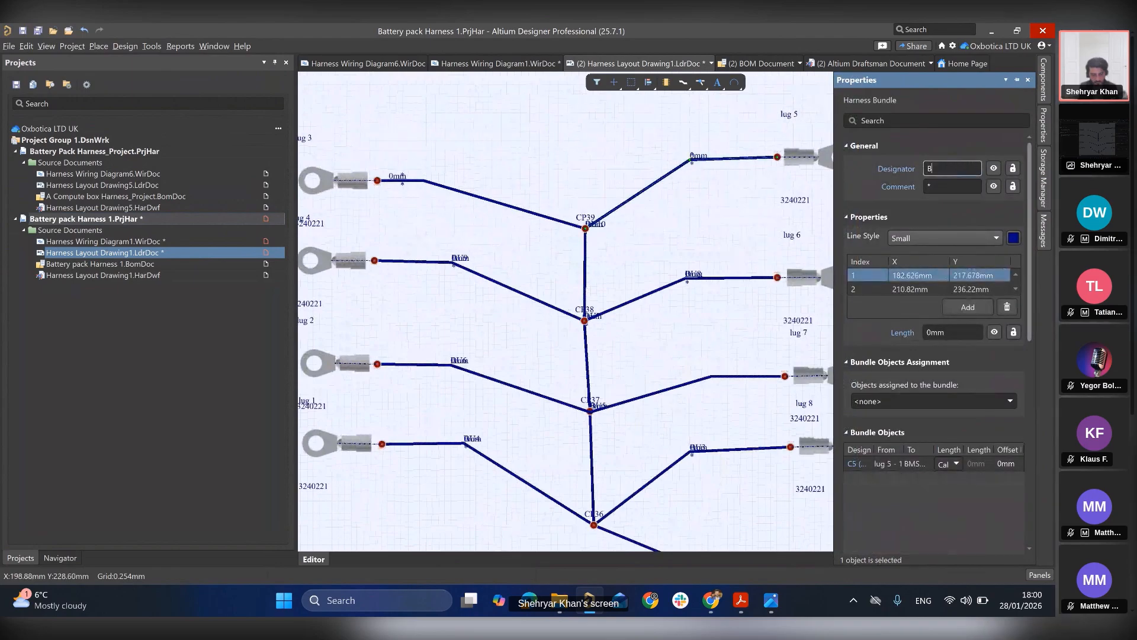
{"action": "type", "text": "U11"}
{"action": "left_click", "coordinate": [996, 186]}
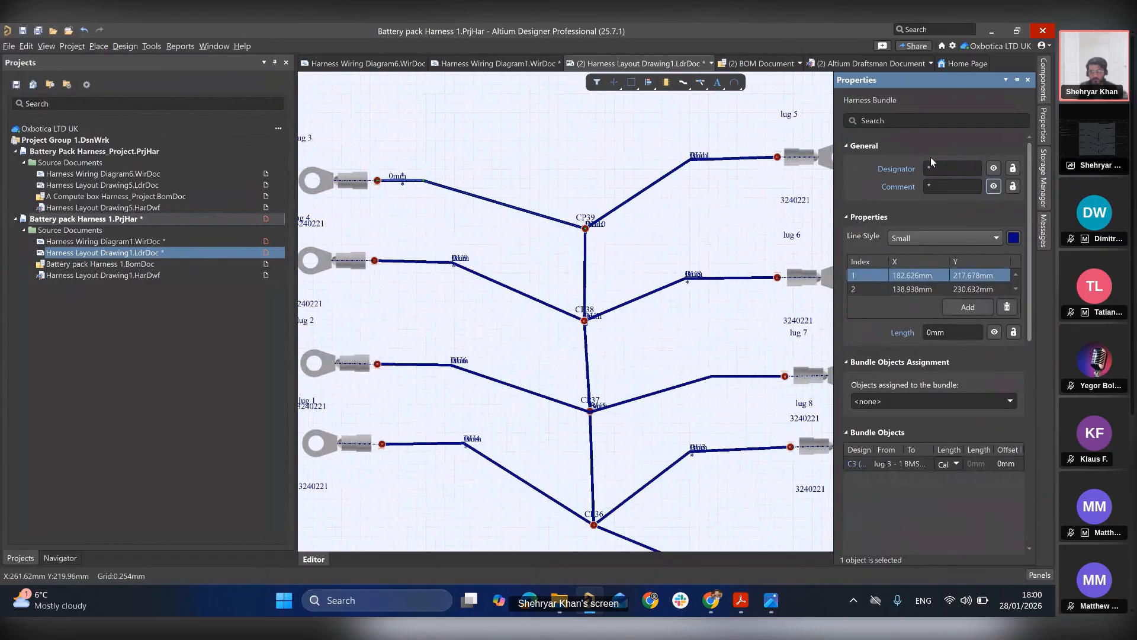
- Set the designator of the bundle between CP39 and lug 3 to BU12 and hide its comment
{"action": "left_click", "coordinate": [946, 168]}
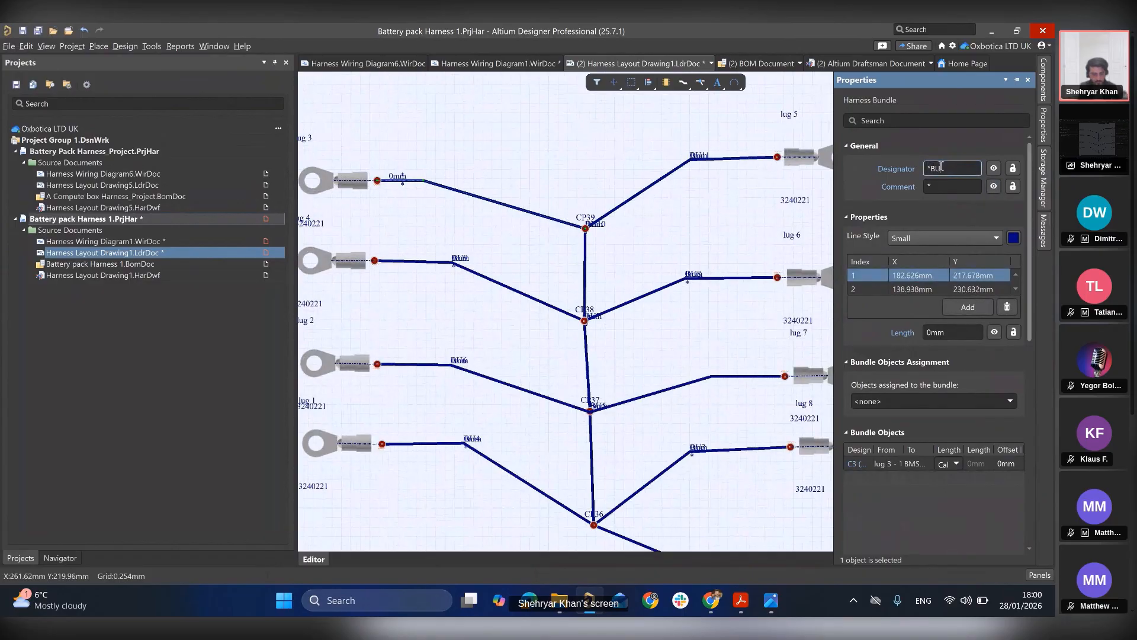
{"action": "key", "text": "Return"}
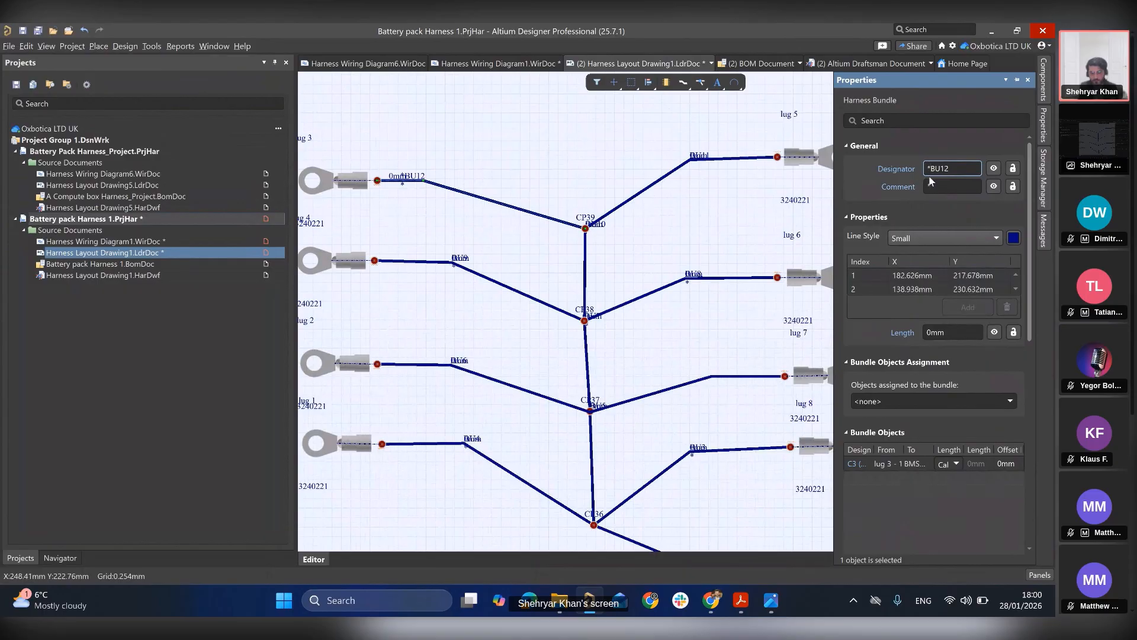
{"action": "key", "text": "BackSpace"}
{"action": "left_click", "coordinate": [994, 187]}
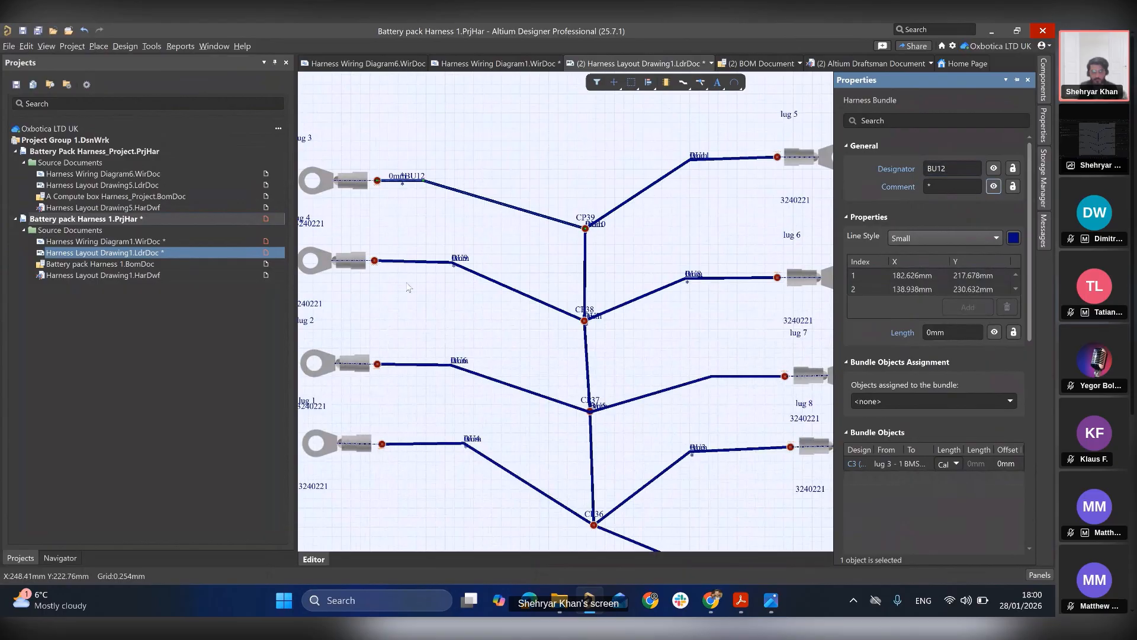
- Hide the comments of the bundles running from CP38 to lug 4, lug 6 and CP37
{"action": "left_click", "coordinate": [487, 279]}
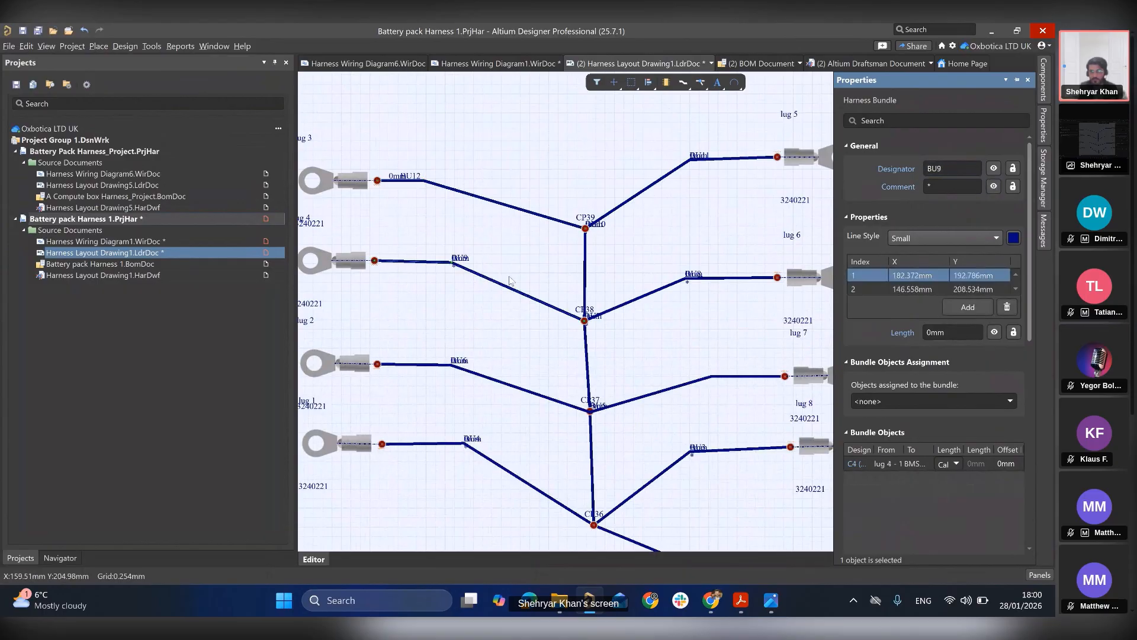
{"action": "left_click", "coordinate": [995, 188]}
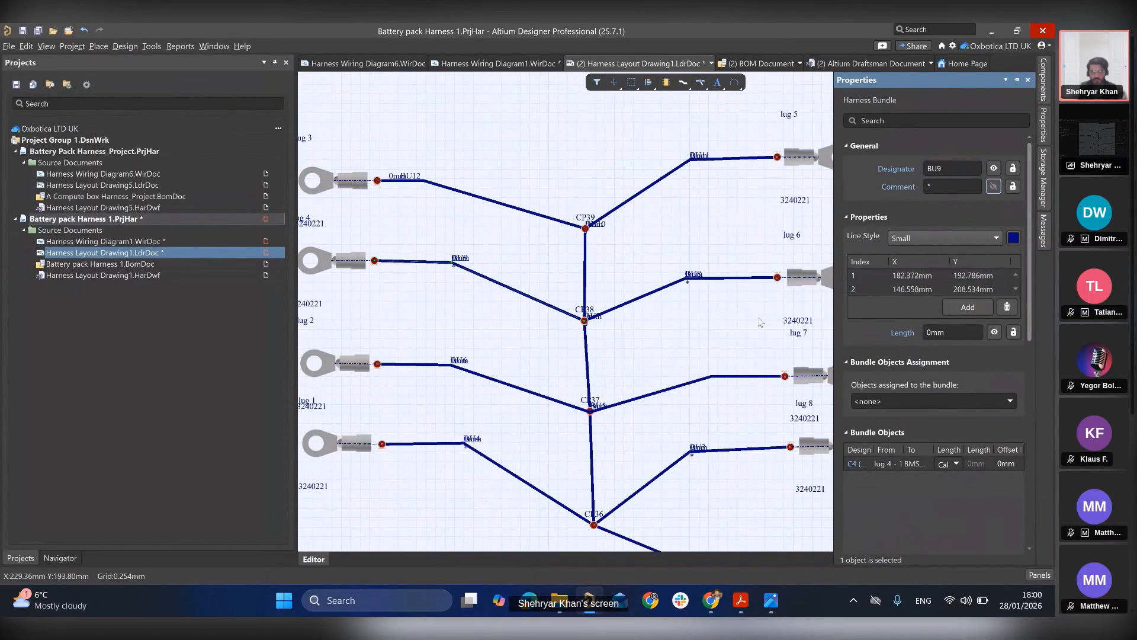
{"action": "left_click", "coordinate": [586, 257]}
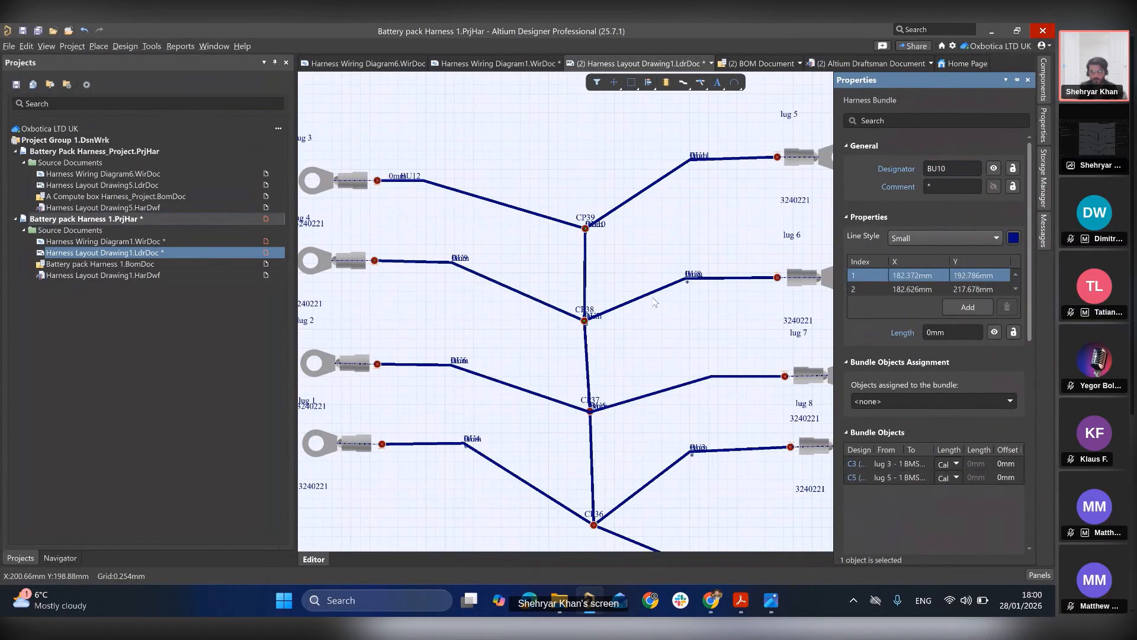
{"action": "left_click", "coordinate": [688, 280]}
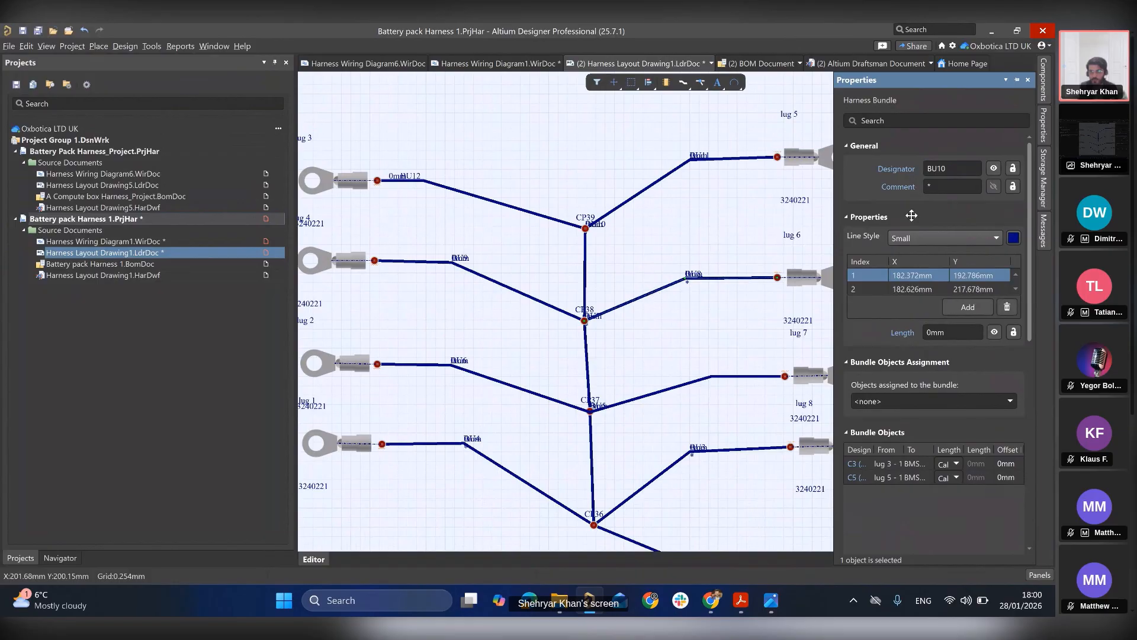
{"action": "left_click", "coordinate": [994, 186]}
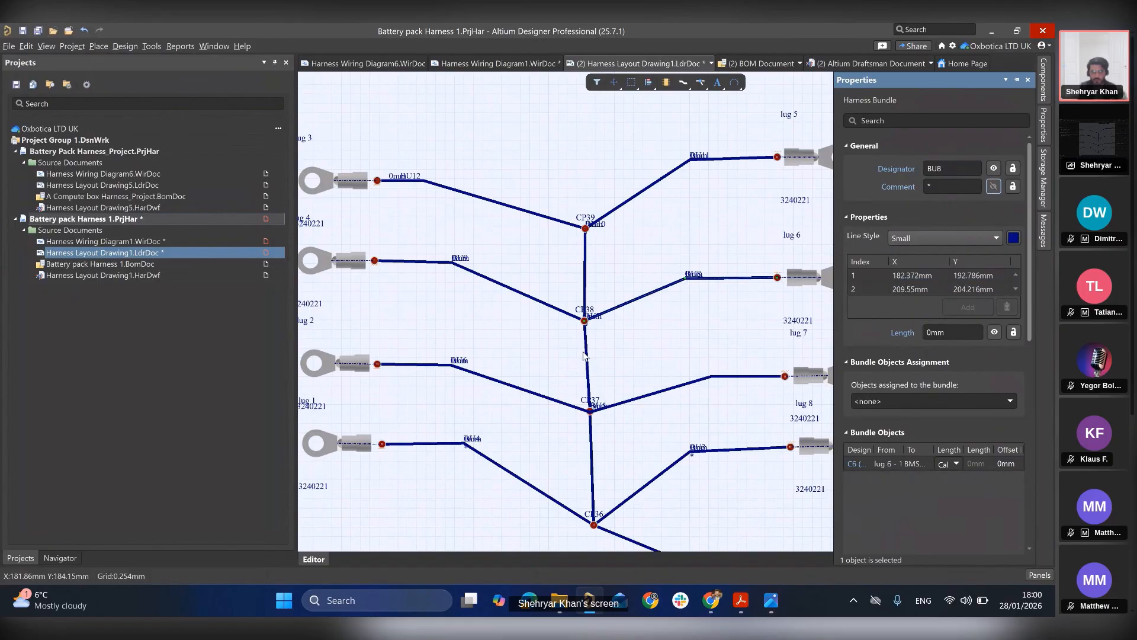
{"action": "left_click", "coordinate": [586, 295]}
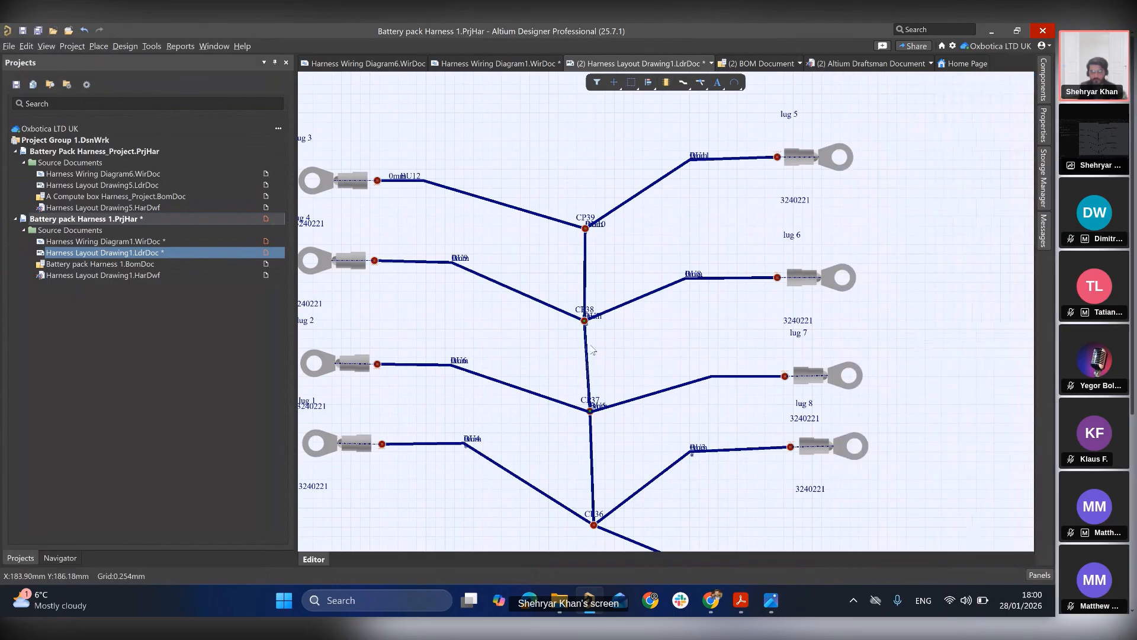
{"action": "left_click", "coordinate": [585, 342]}
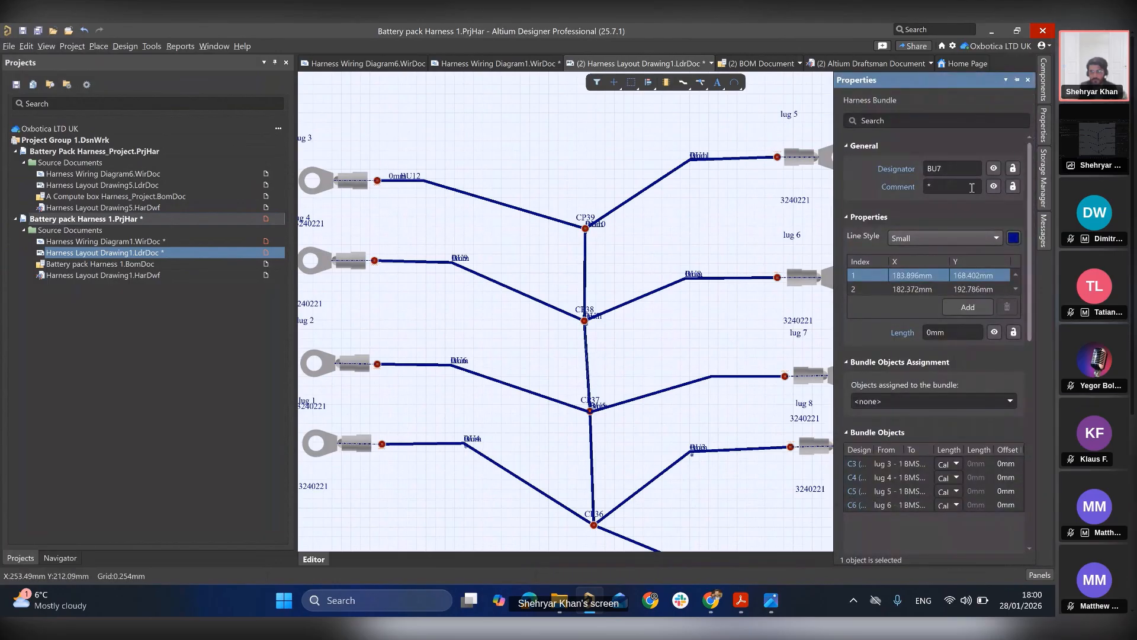
- Inspect the BU6 bundle where it passes CP37 and delete this single bundle running between lug 2 and lug 7
{"action": "left_click", "coordinate": [733, 376]}
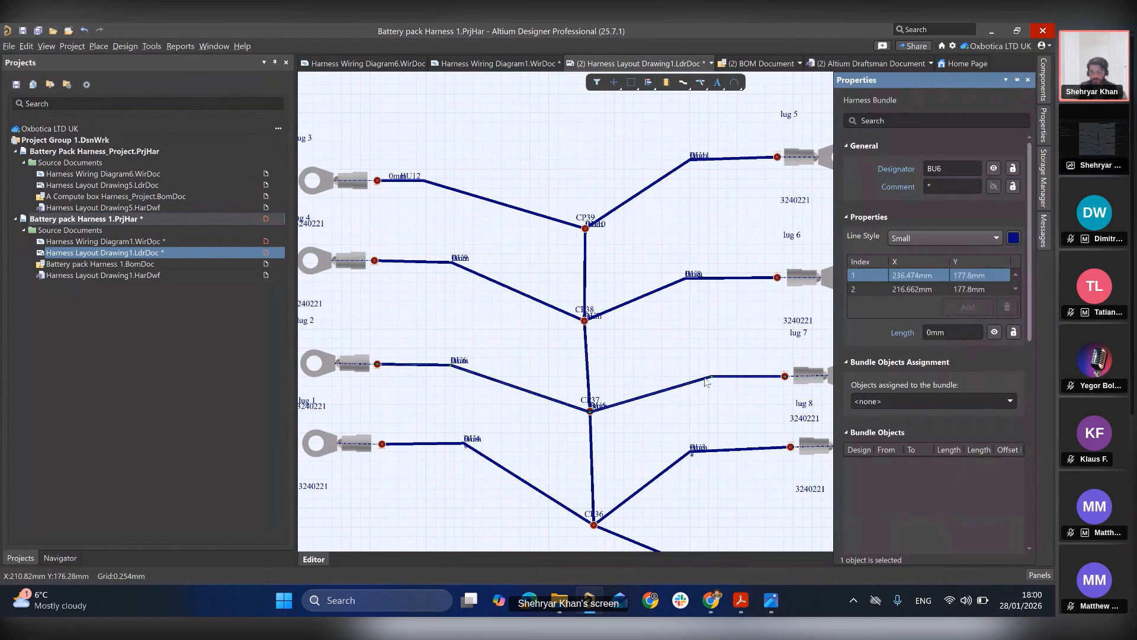
{"action": "scroll", "coordinate": [586, 461], "scroll_direction": "up", "scroll_amount": 5, "text": "ctrl"}
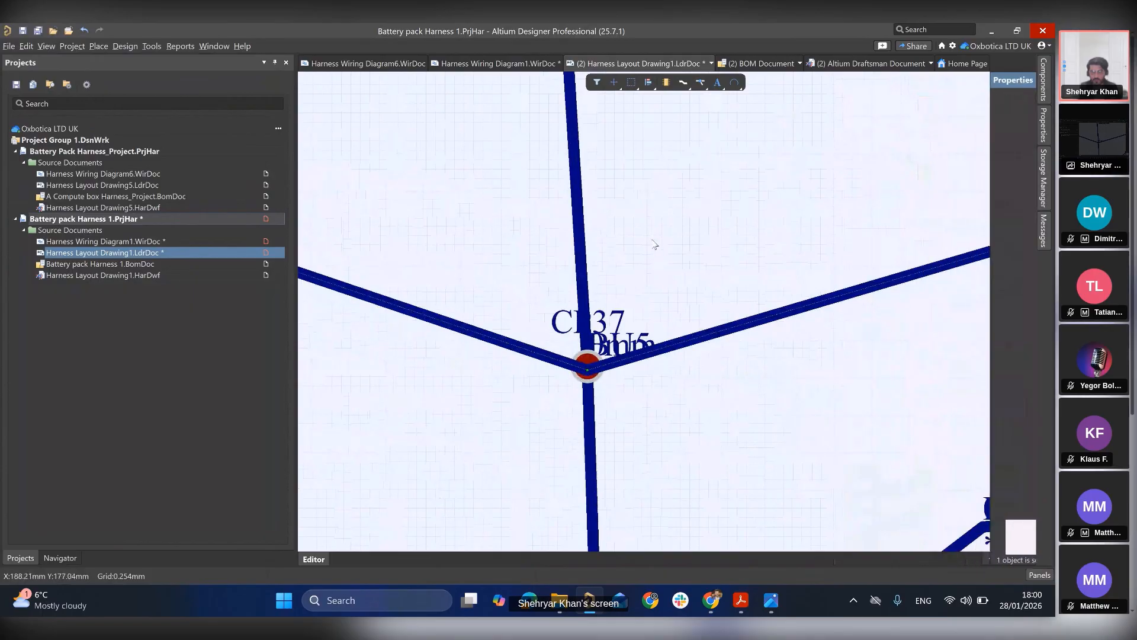
{"action": "double_click", "coordinate": [713, 336]}
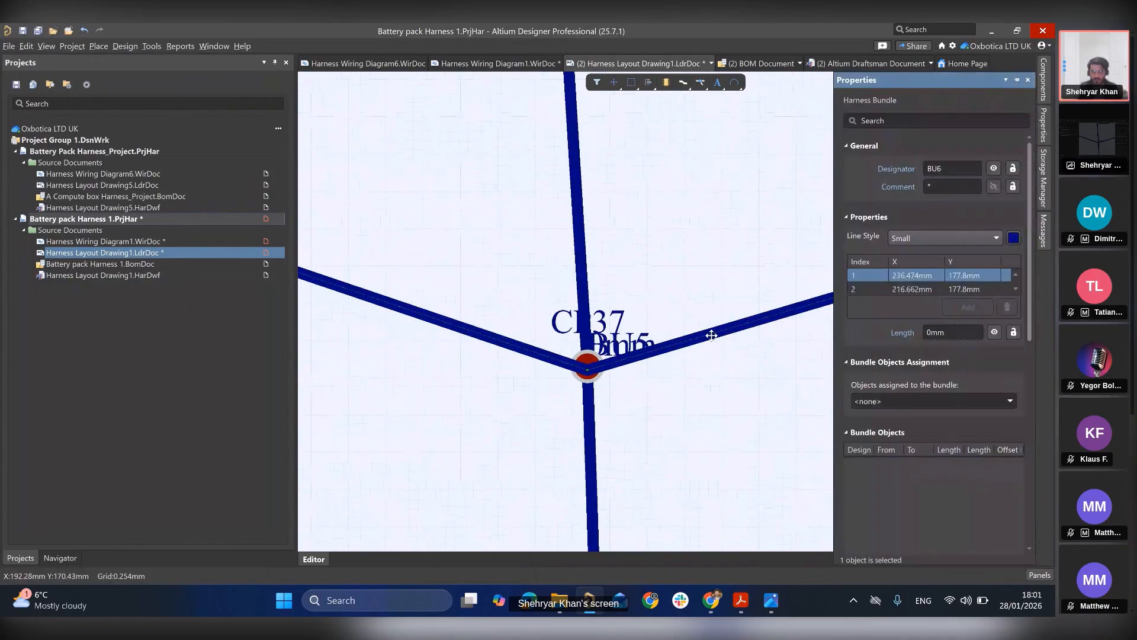
{"action": "scroll", "coordinate": [892, 485], "scroll_direction": "down", "scroll_amount": 4}
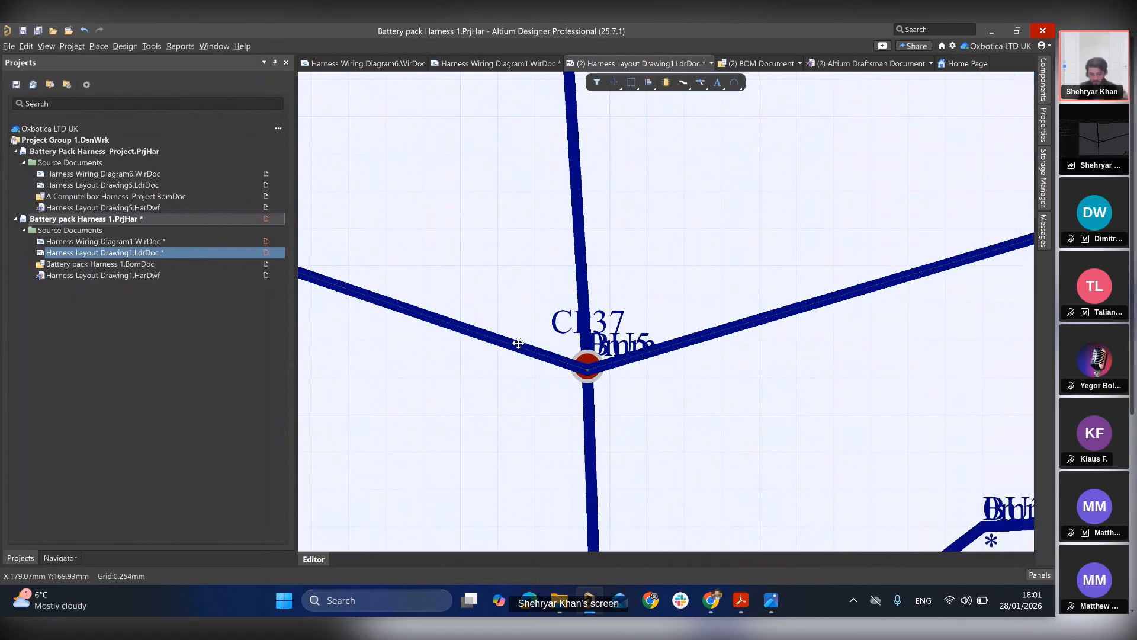
{"action": "scroll", "coordinate": [507, 344], "scroll_direction": "down", "scroll_amount": 4, "text": "ctrl"}
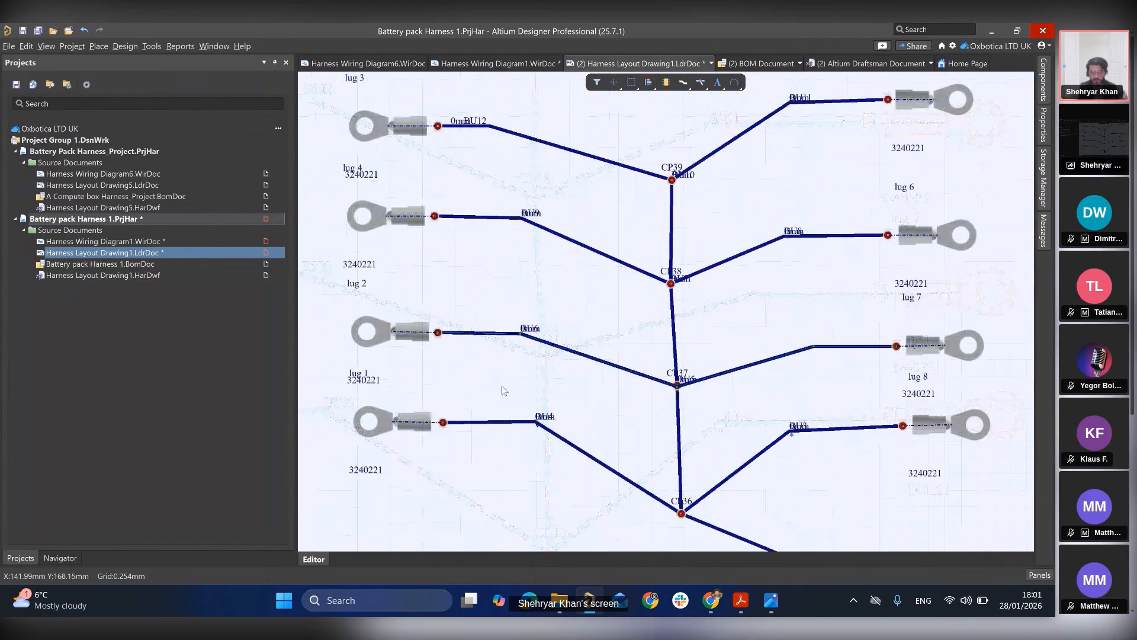
{"action": "key", "text": "Delete"}
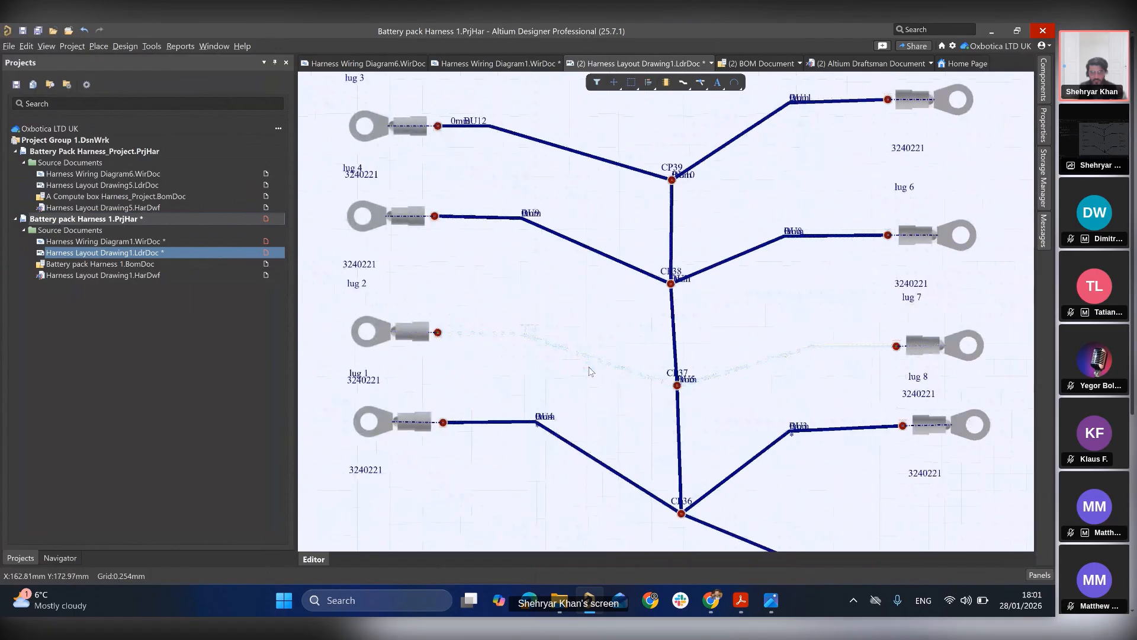
{"action": "scroll", "coordinate": [708, 351], "scroll_direction": "up", "scroll_amount": 2, "text": "ctrl"}
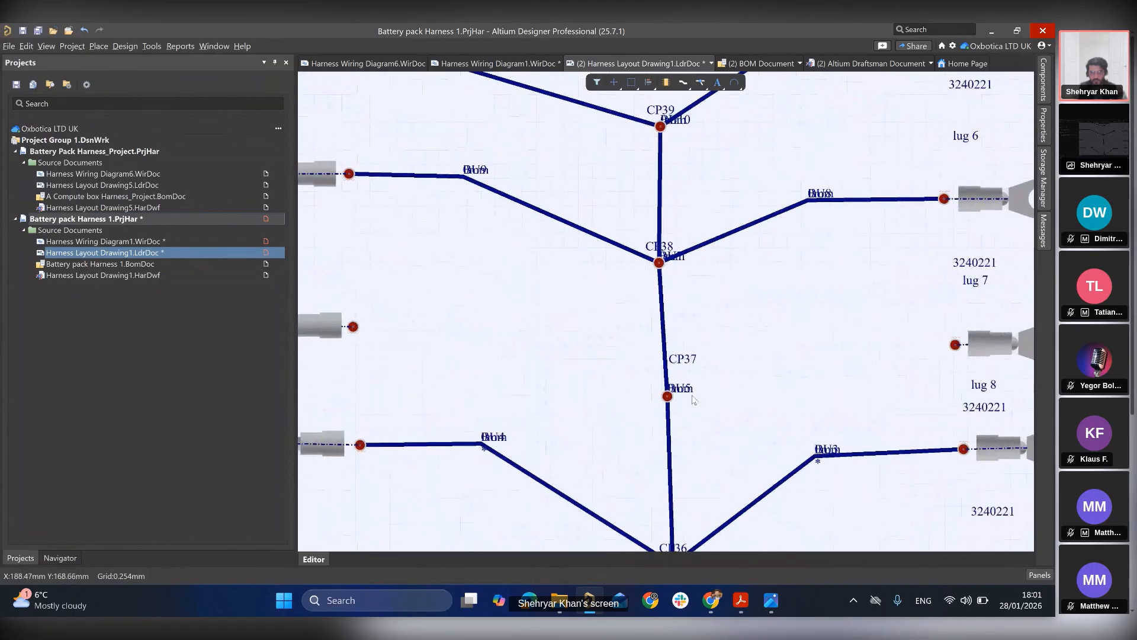
- Move the overlapping 0mm length and BU5 designator labels off CP37 to either side of the bundle between CP37 and CP38
{"action": "left_click", "coordinate": [684, 389]}
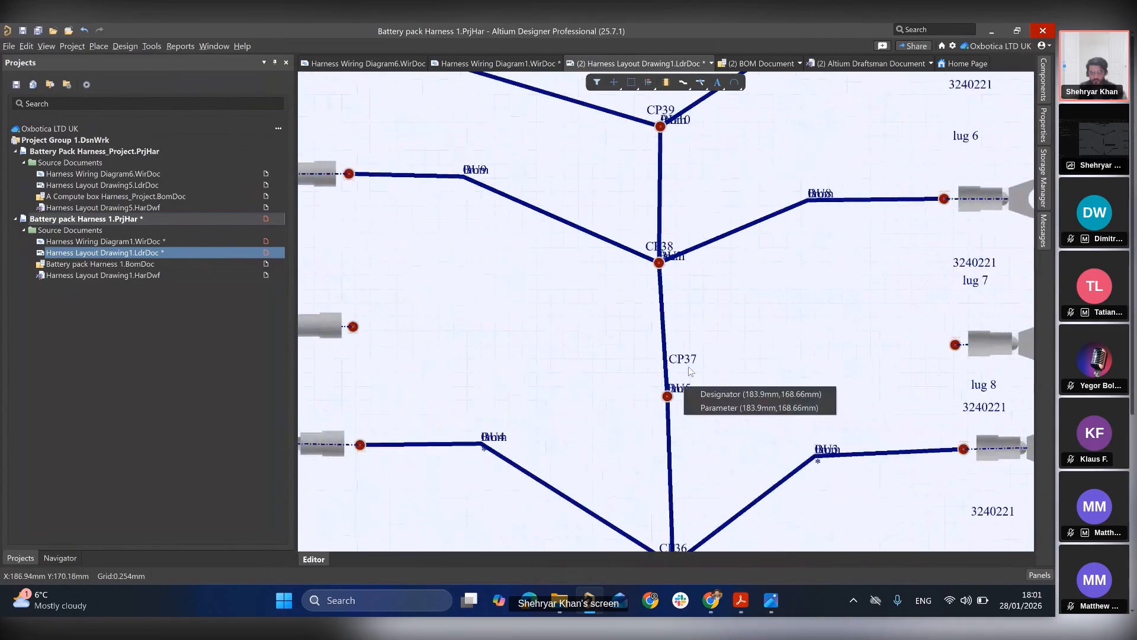
{"action": "left_click", "coordinate": [703, 407]}
{"action": "left_click", "coordinate": [678, 336]}
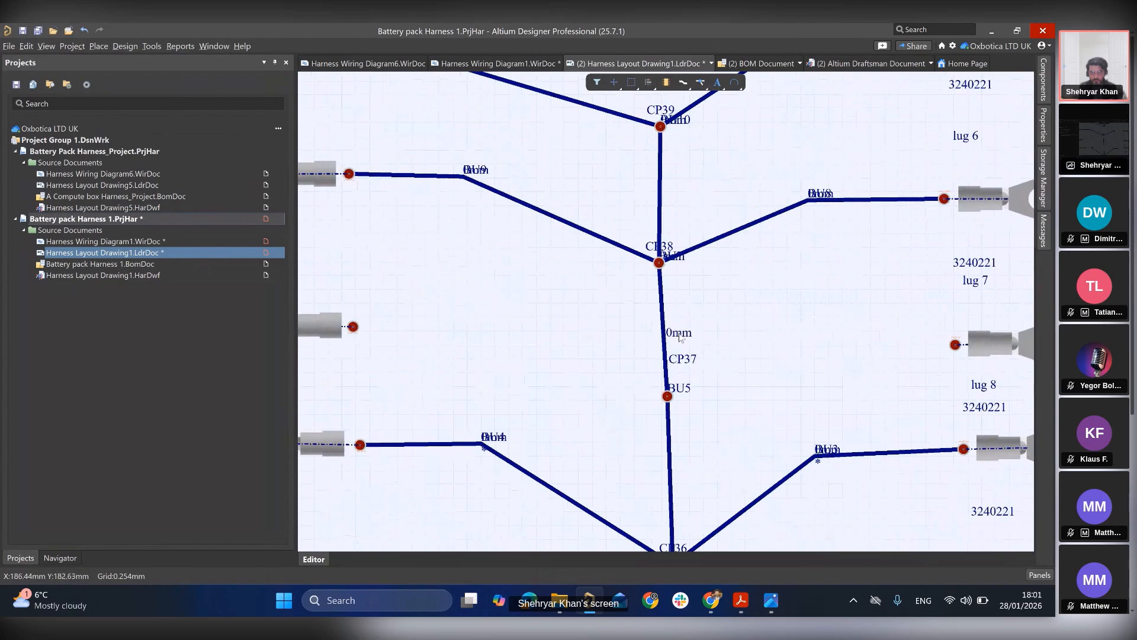
{"action": "left_click", "coordinate": [682, 392]}
{"action": "left_click", "coordinate": [646, 341]}
- Draw one harness bundle from CP37 to lug 7 and another from CP37 to lug 2
{"action": "left_click", "coordinate": [683, 83]}
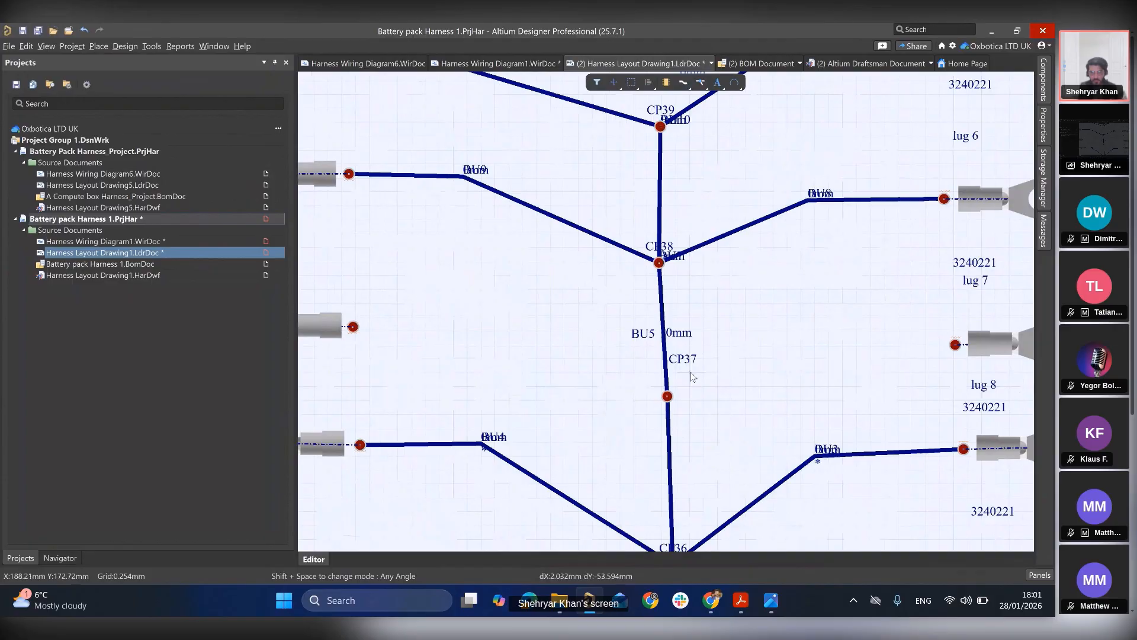
{"action": "left_click", "coordinate": [667, 396]}
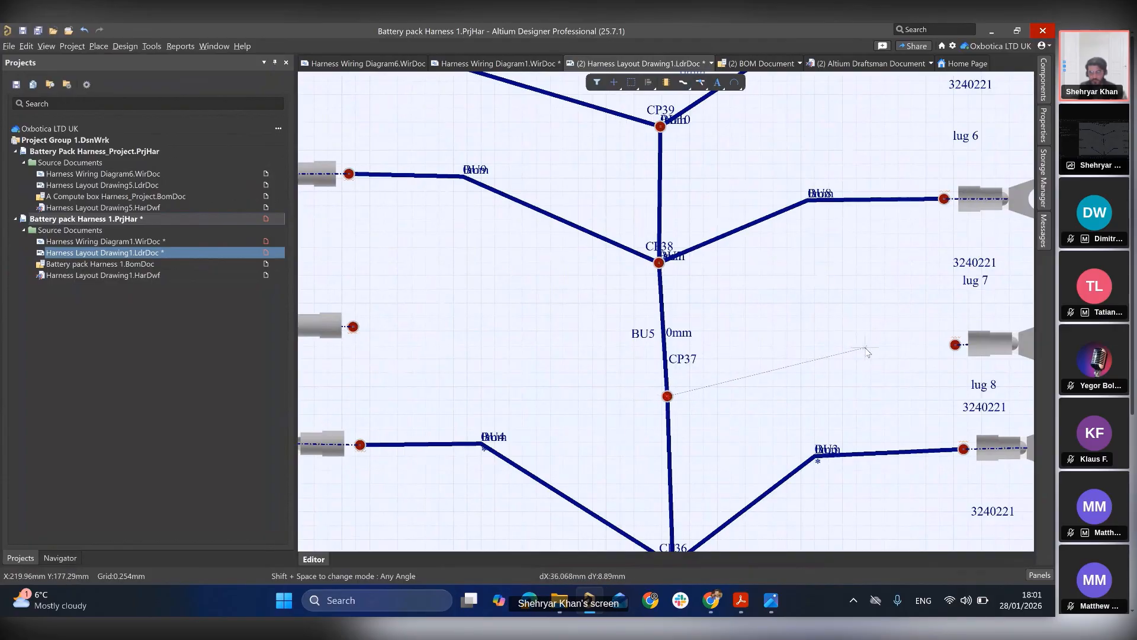
{"action": "left_click", "coordinate": [955, 344]}
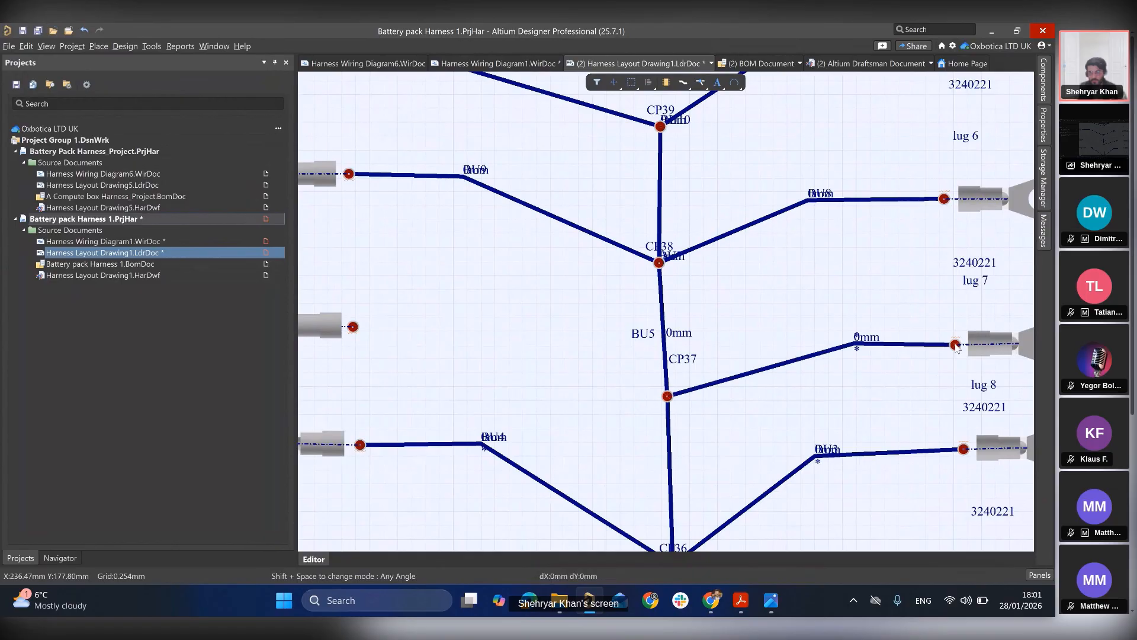
{"action": "left_click", "coordinate": [667, 397]}
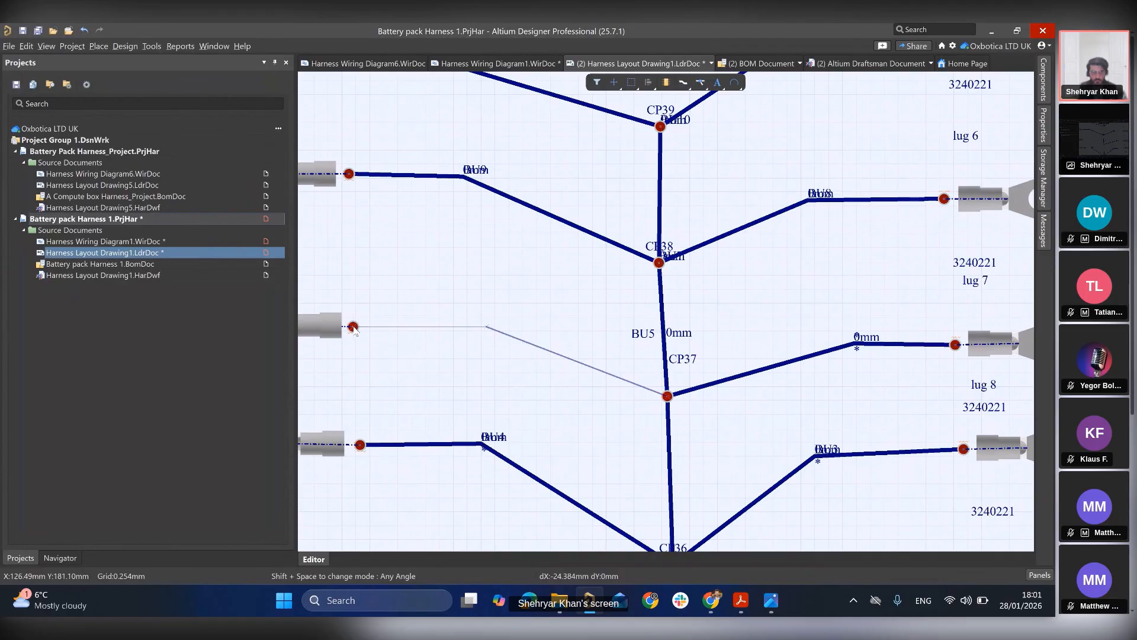
{"action": "left_click", "coordinate": [353, 327]}
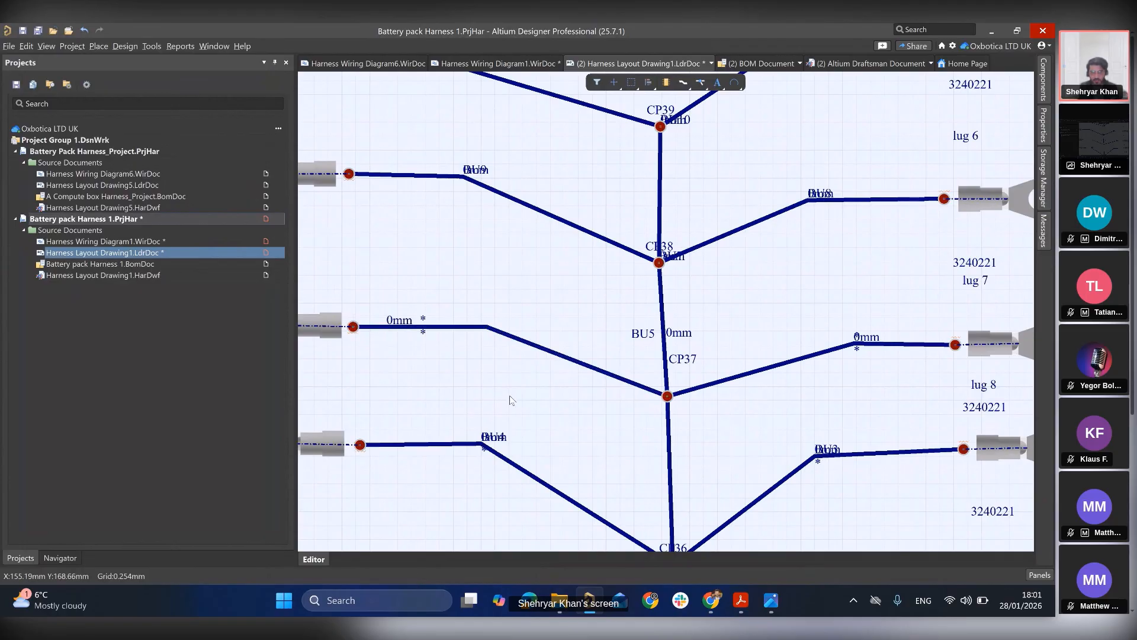
- Set the designator of the bundle between CP37 and lug 2 to BU20 and hide its comment
{"action": "double_click", "coordinate": [595, 369]}
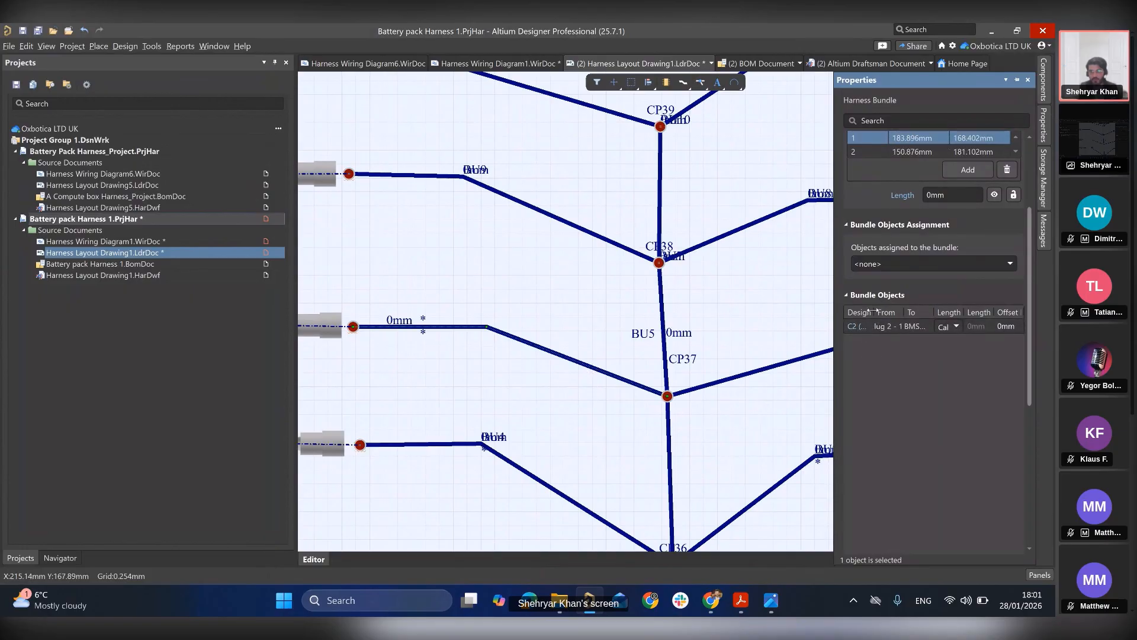
{"action": "left_click_drag", "start_coordinate": [873, 312], "coordinate": [922, 312]}
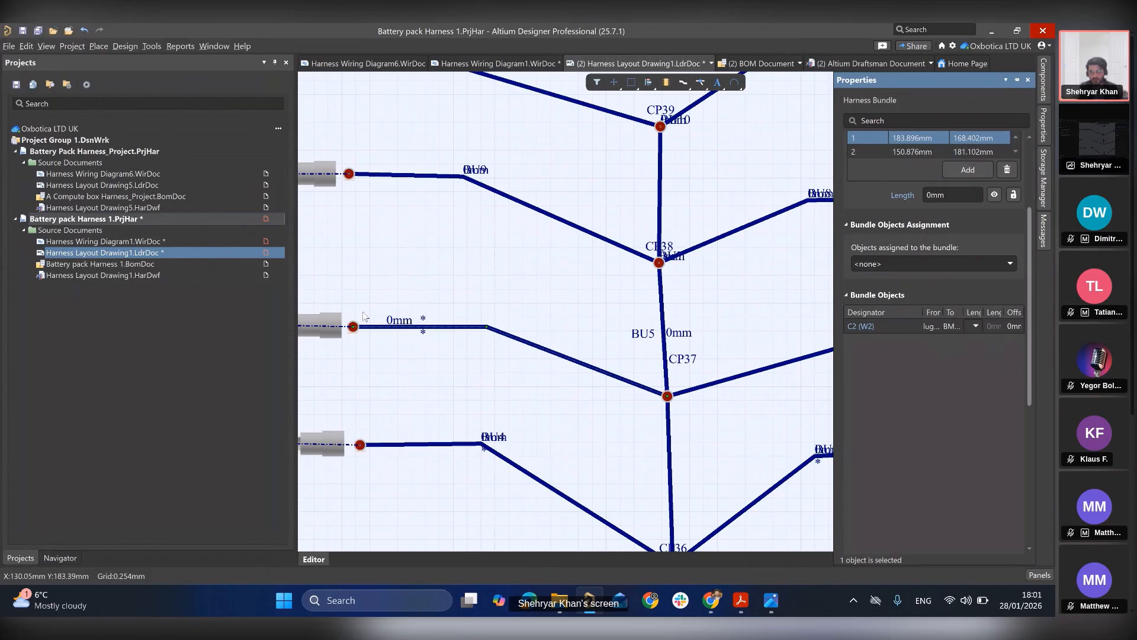
{"action": "scroll", "coordinate": [1026, 199], "scroll_direction": "up", "scroll_amount": 5}
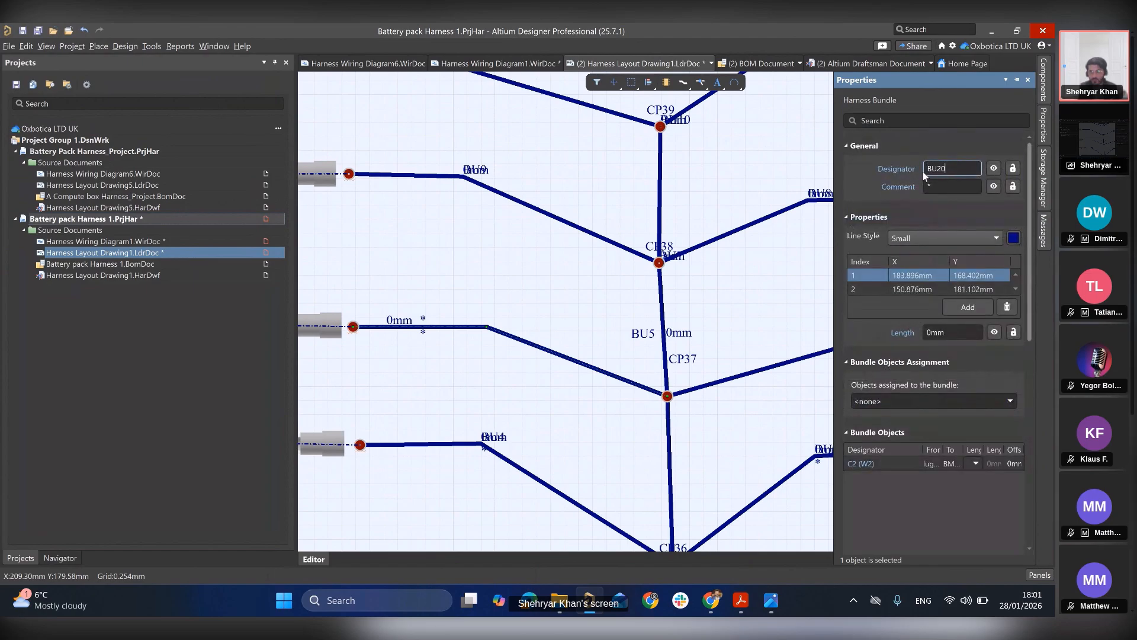
{"action": "left_click", "coordinate": [994, 186]}
{"action": "scroll", "coordinate": [635, 318], "scroll_direction": "down", "scroll_amount": 1, "text": "ctrl"}
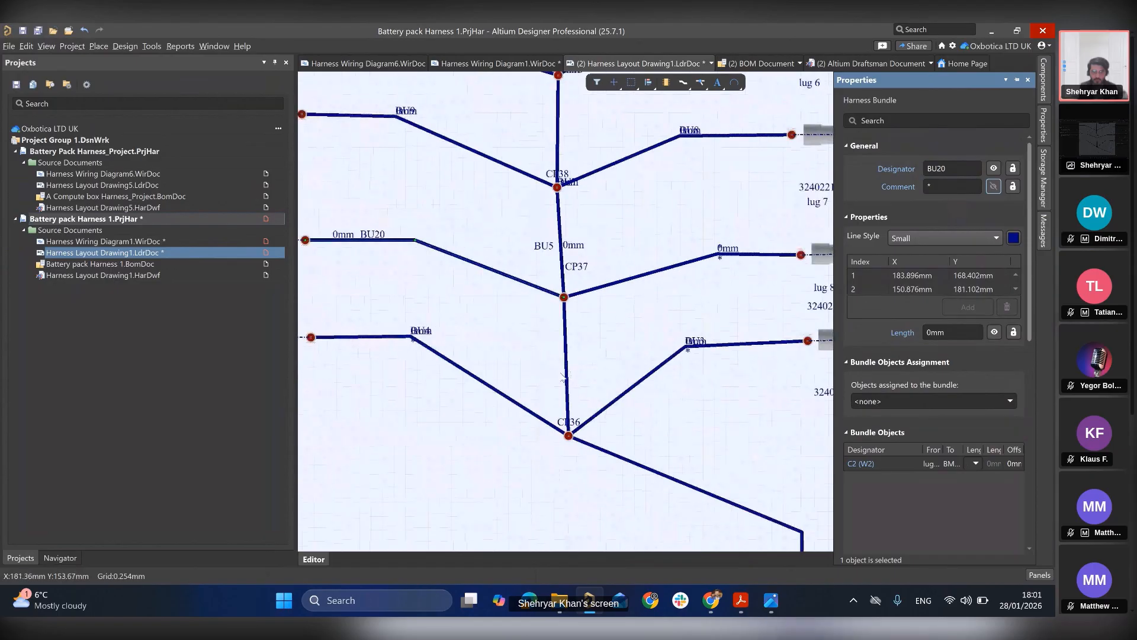
- Set the designator of the bundle between CP37 and lug 7 to BU22 and hide its comment
{"action": "left_click", "coordinate": [642, 278]}
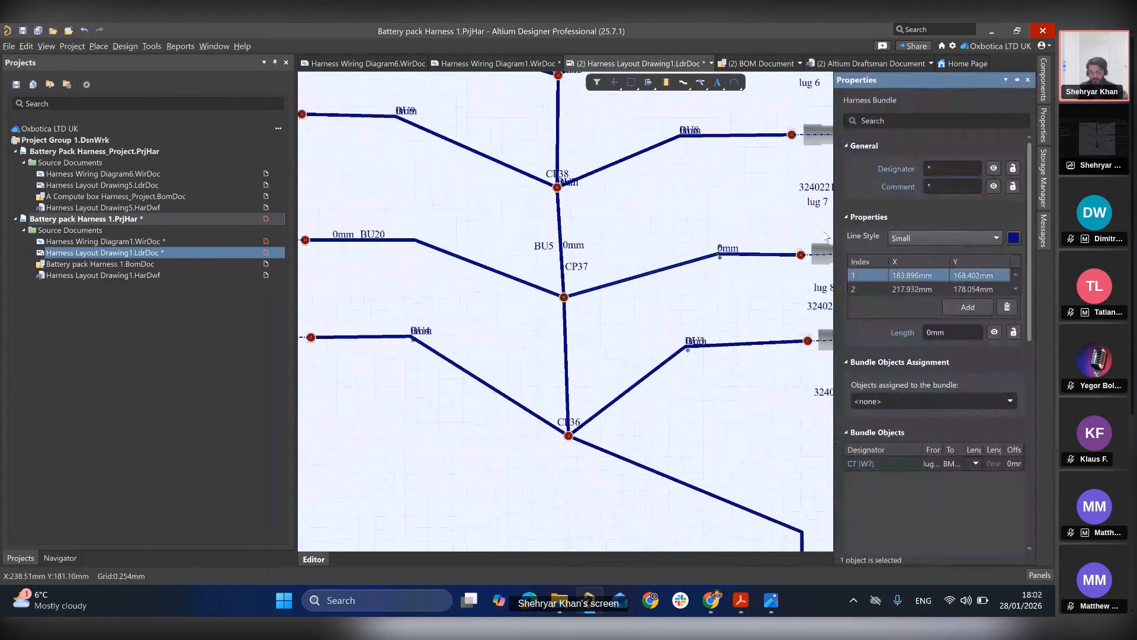
{"action": "left_click", "coordinate": [945, 169]}
{"action": "type", "text": "BN"}
{"action": "left_click", "coordinate": [995, 186]}
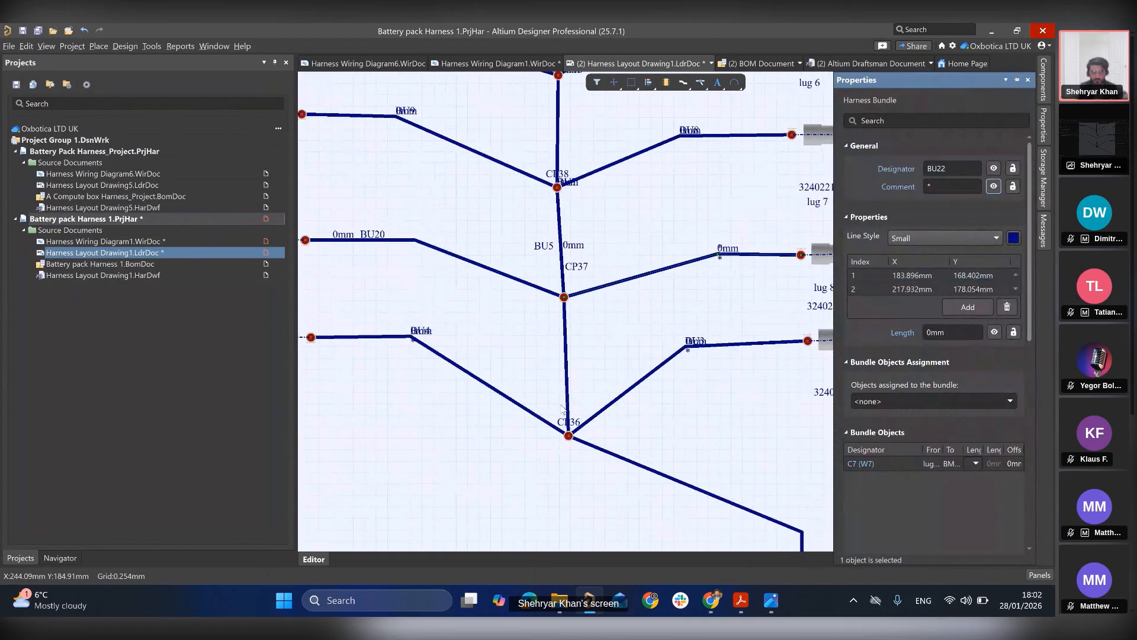
- Check the bundle objects carried by the bundles running from CP36 to CP37, lug 8 and lug 1
{"action": "left_click", "coordinate": [564, 366]}
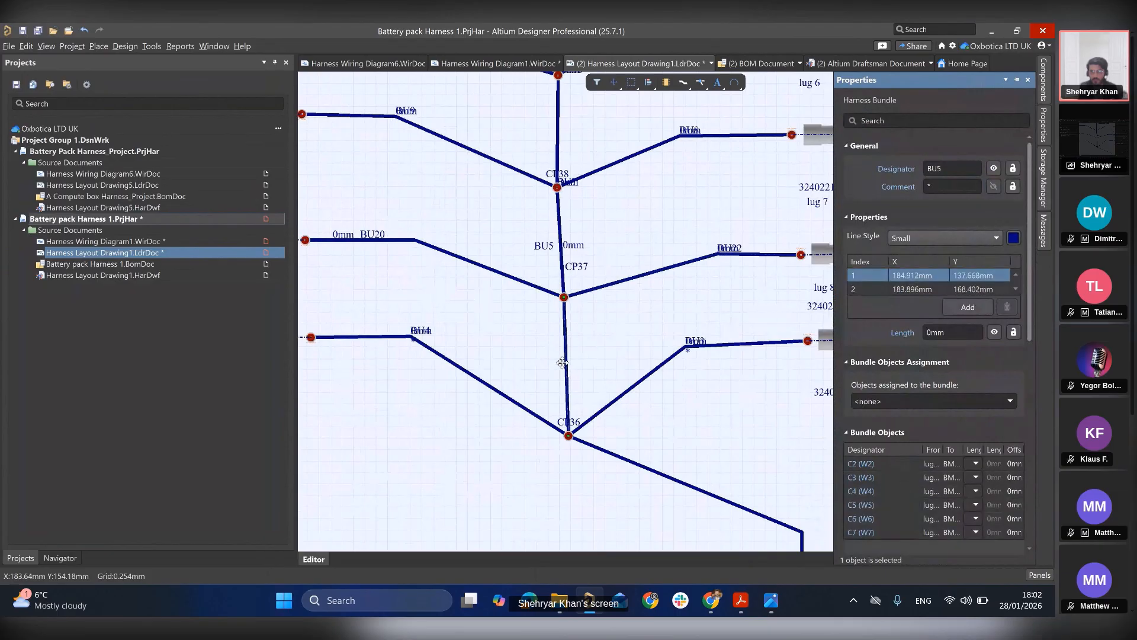
{"action": "left_click", "coordinate": [647, 376]}
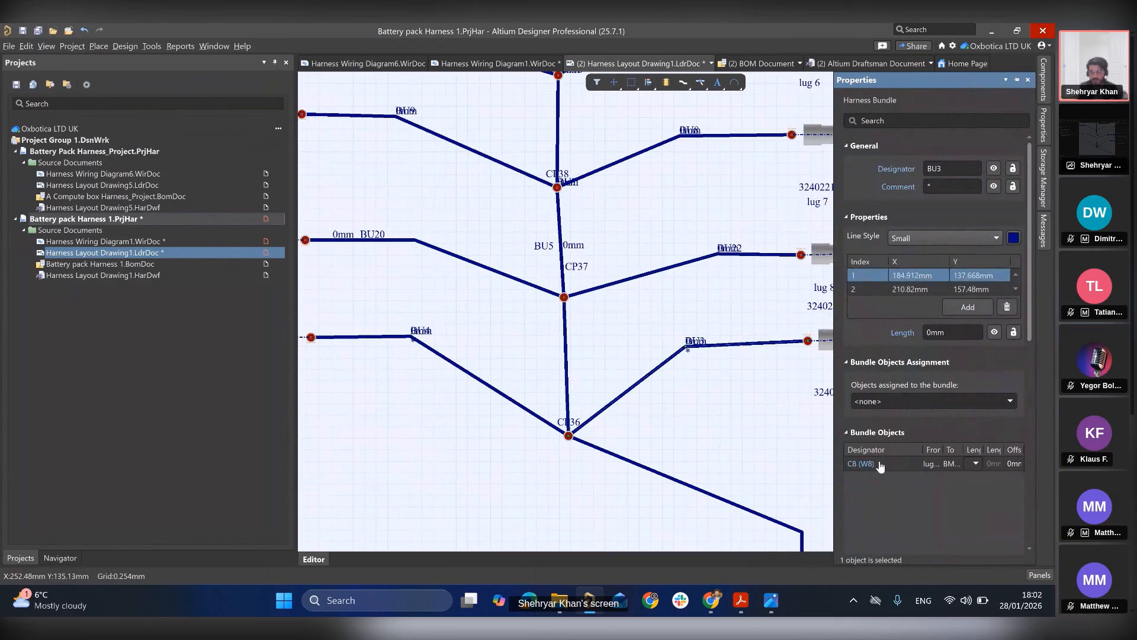
{"action": "left_click", "coordinate": [438, 356]}
{"action": "scroll", "coordinate": [748, 377], "scroll_direction": "down", "scroll_amount": 2, "text": "ctrl"}
{"action": "right_click_drag", "start_coordinate": [720, 379], "coordinate": [596, 219]}
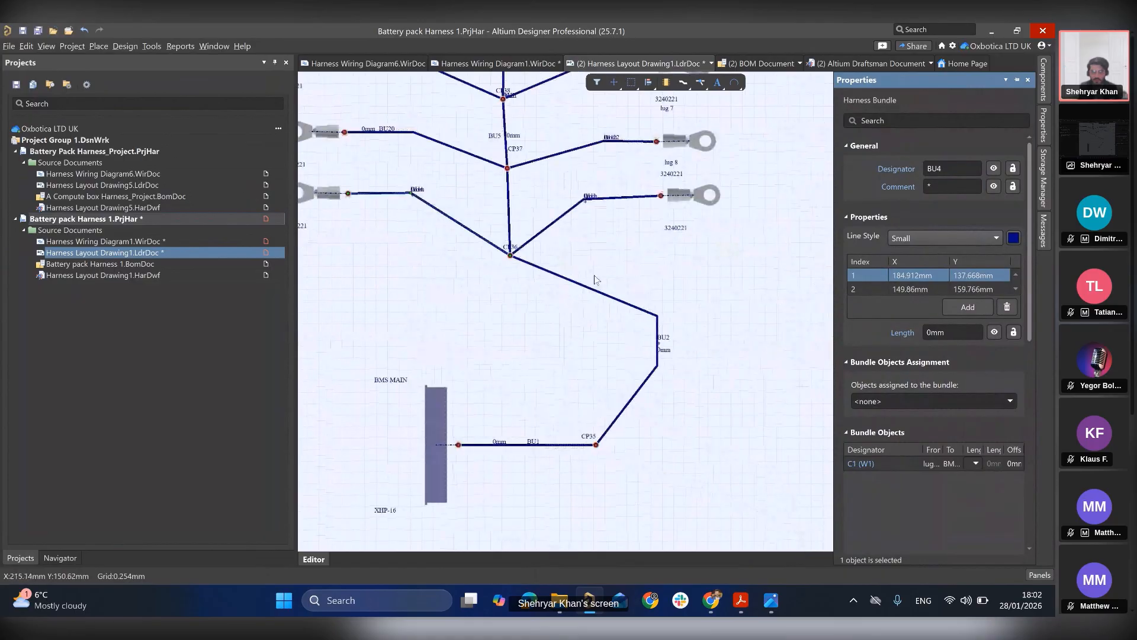
- Check the wires listed for the BU2 trunk and BU1 bundles leading to BMS MAIN and review the whole layout
{"action": "double_click", "coordinate": [633, 307]}
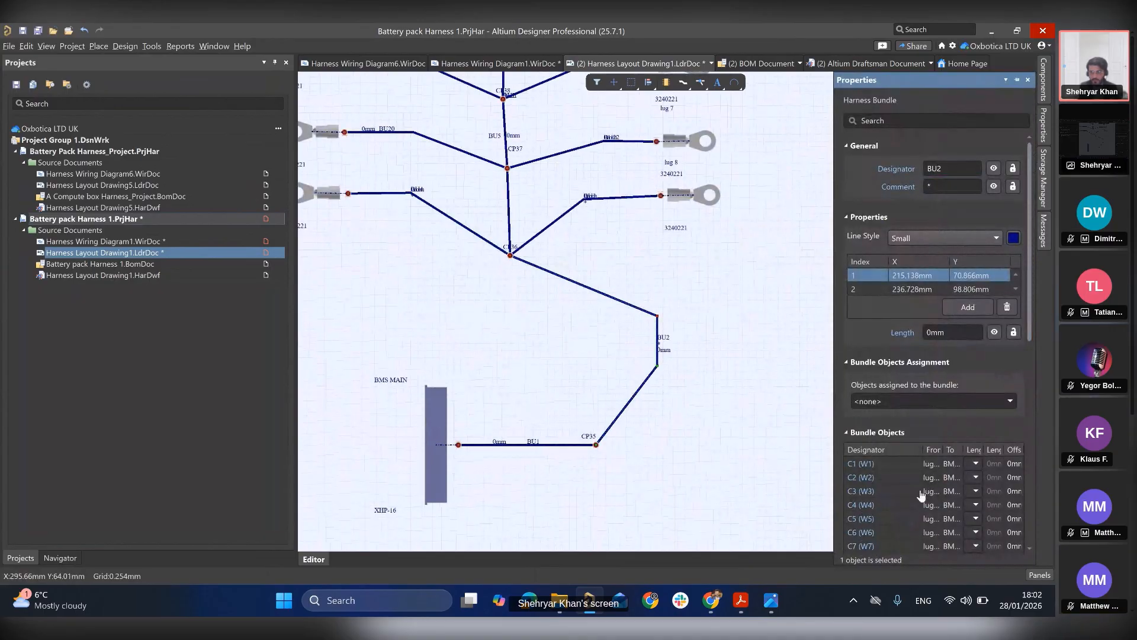
{"action": "left_click_drag", "start_coordinate": [1032, 258], "coordinate": [1025, 313]}
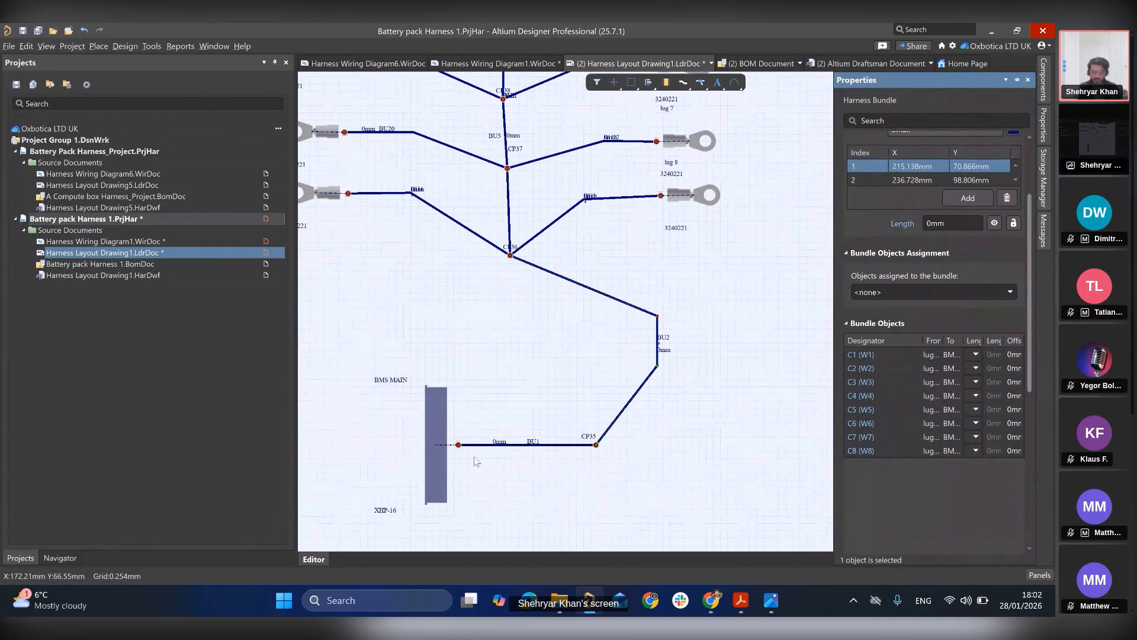
{"action": "double_click", "coordinate": [565, 446]}
{"action": "left_click_drag", "start_coordinate": [836, 386], "coordinate": [686, 383]}
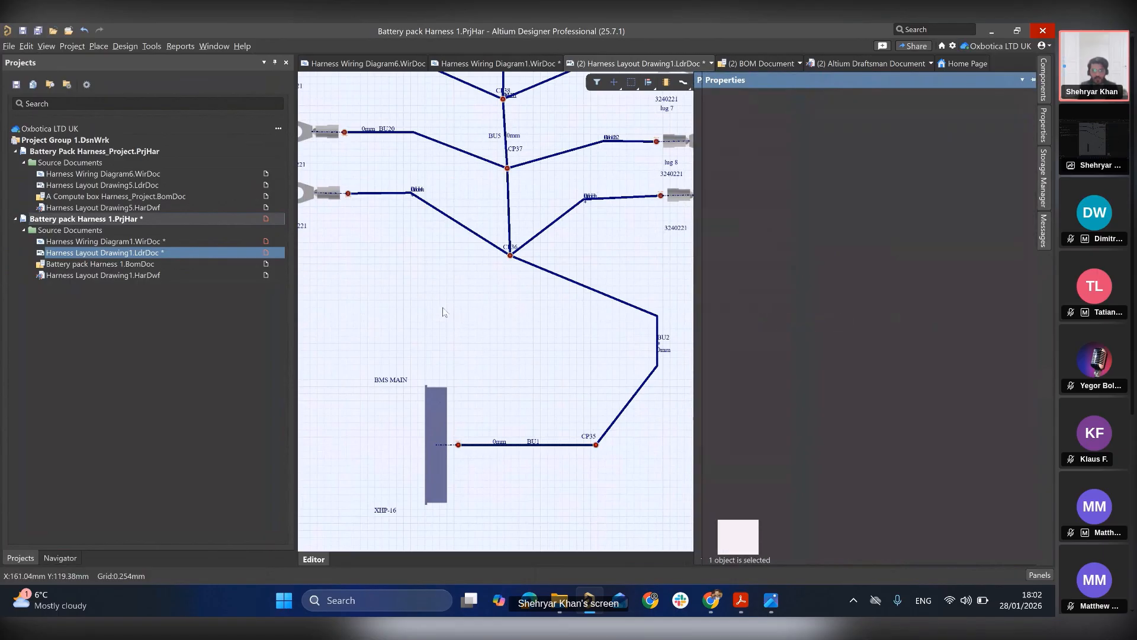
{"action": "scroll", "coordinate": [501, 324], "scroll_direction": "down", "scroll_amount": 2, "text": "ctrl"}
{"action": "right_click_drag", "start_coordinate": [471, 242], "coordinate": [634, 340]}
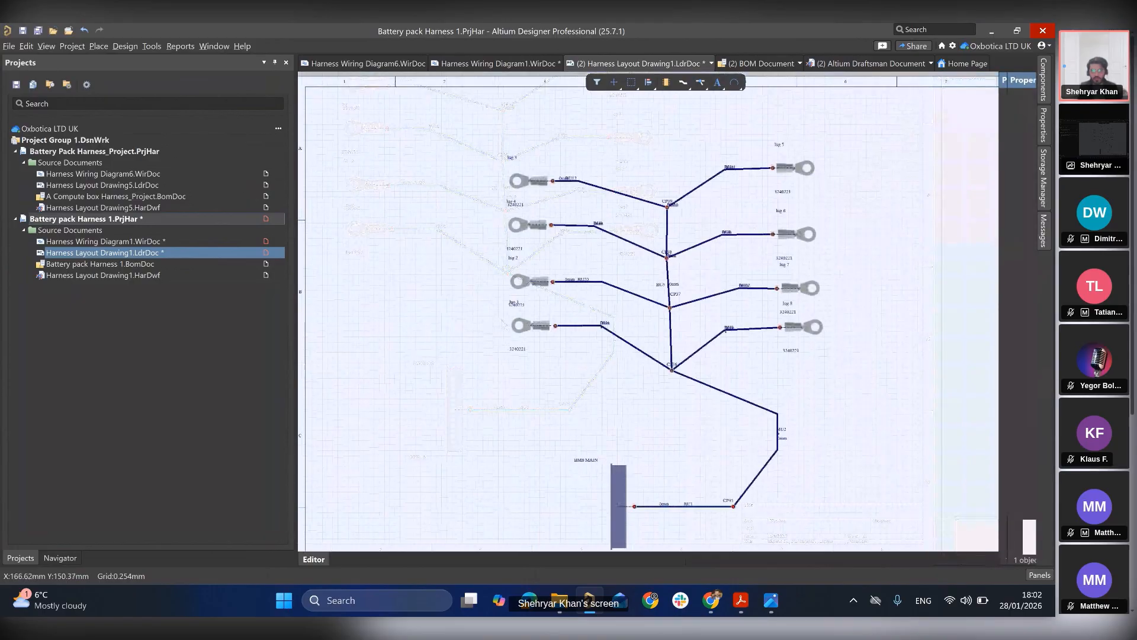
{"action": "middle_click_drag", "start_coordinate": [634, 340], "coordinate": [635, 355]}
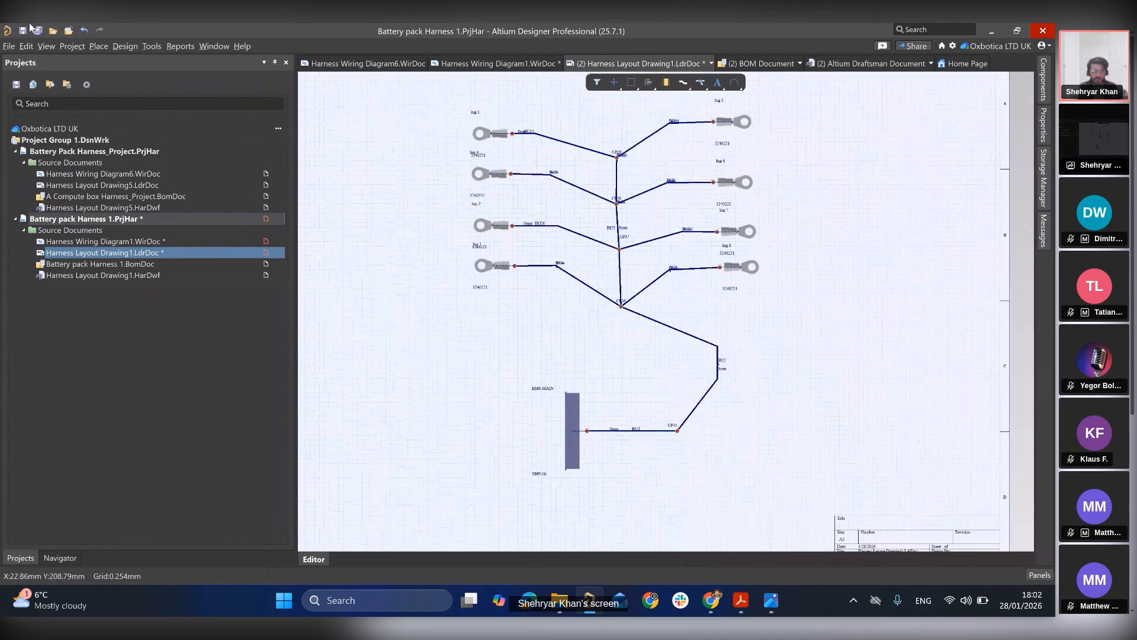
- Validate the Battery pack Harness 1 project and open the properties of the first connection point with the duplicate CP_* designator
{"action": "left_click", "coordinate": [102, 46]}
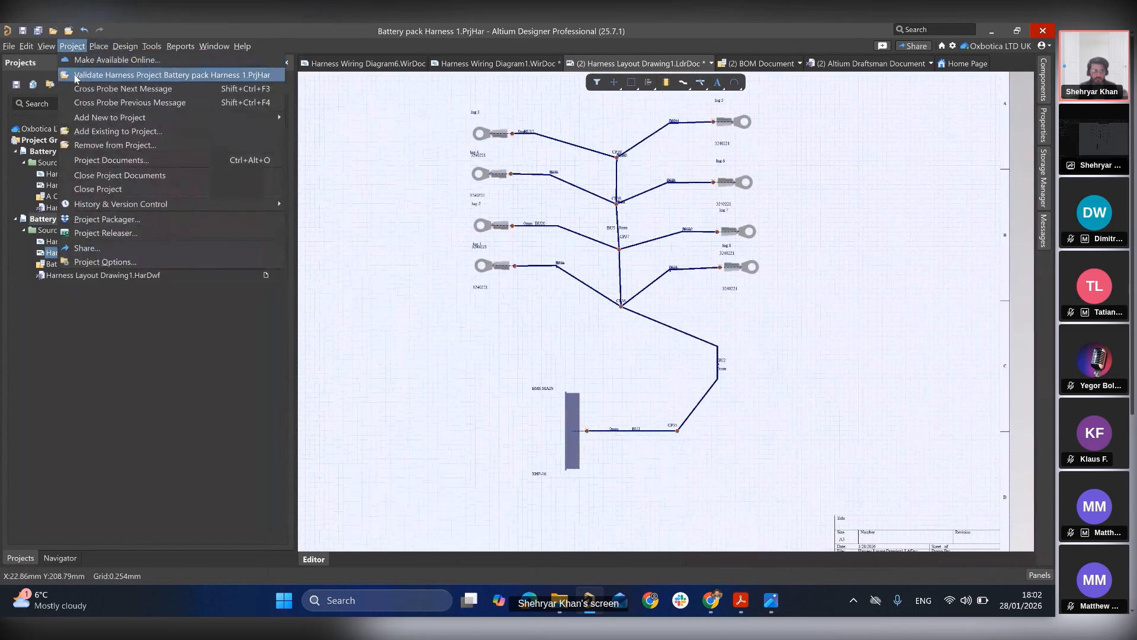
{"action": "left_click", "coordinate": [74, 74]}
{"action": "left_click", "coordinate": [84, 85]}
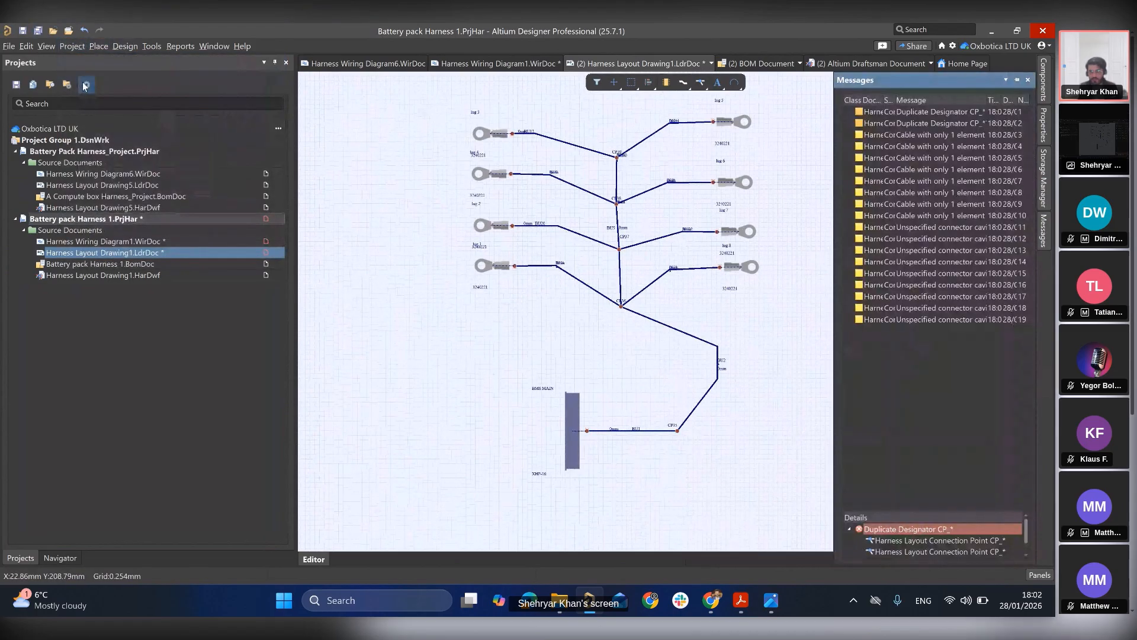
{"action": "double_click", "coordinate": [923, 540]}
{"action": "double_click", "coordinate": [666, 310]}
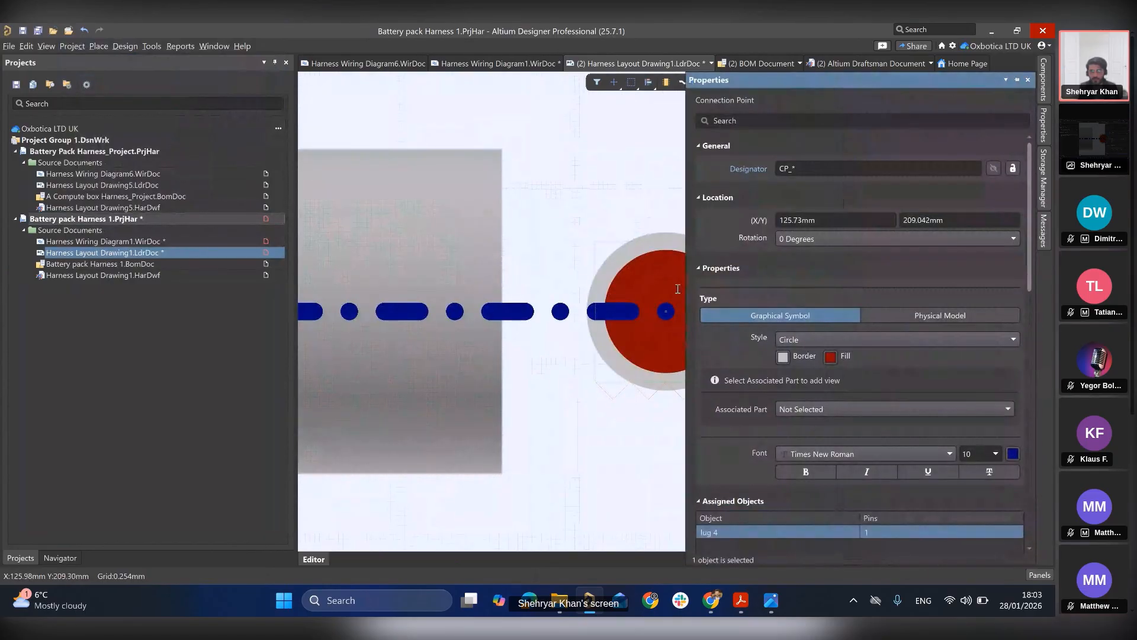
- Edit the designator of lug 4's connection point, removing the asterisk after CP_
{"action": "scroll", "coordinate": [545, 254], "scroll_direction": "down", "scroll_amount": 6, "text": "ctrl"}
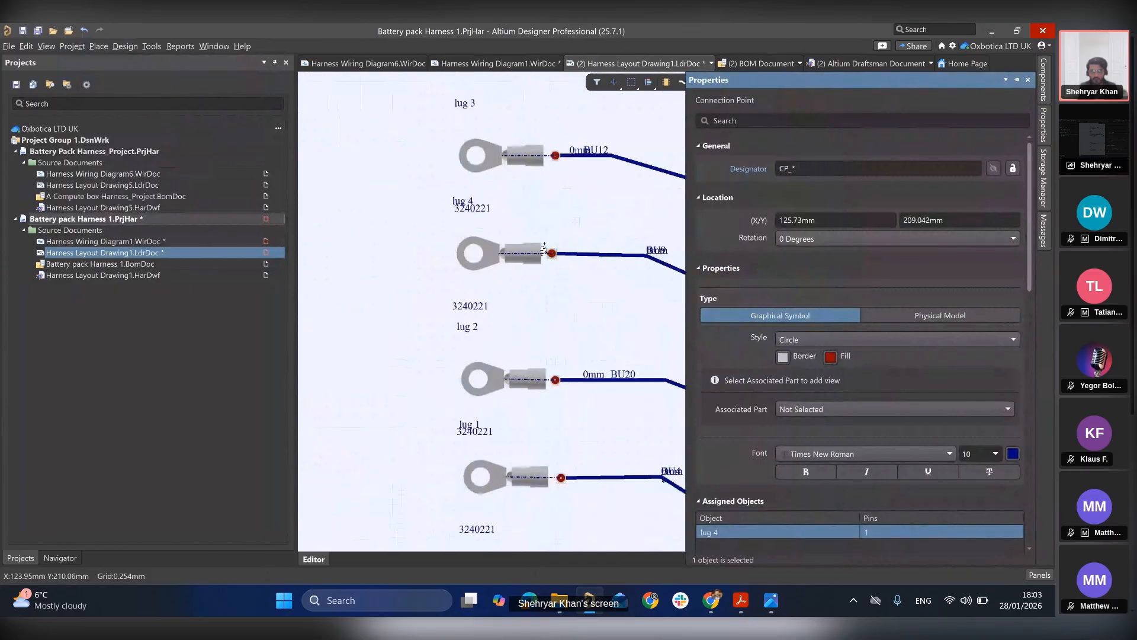
{"action": "scroll", "coordinate": [551, 249], "scroll_direction": "up", "scroll_amount": 1, "text": "ctrl"}
{"action": "right_click_drag", "start_coordinate": [569, 230], "coordinate": [526, 320]}
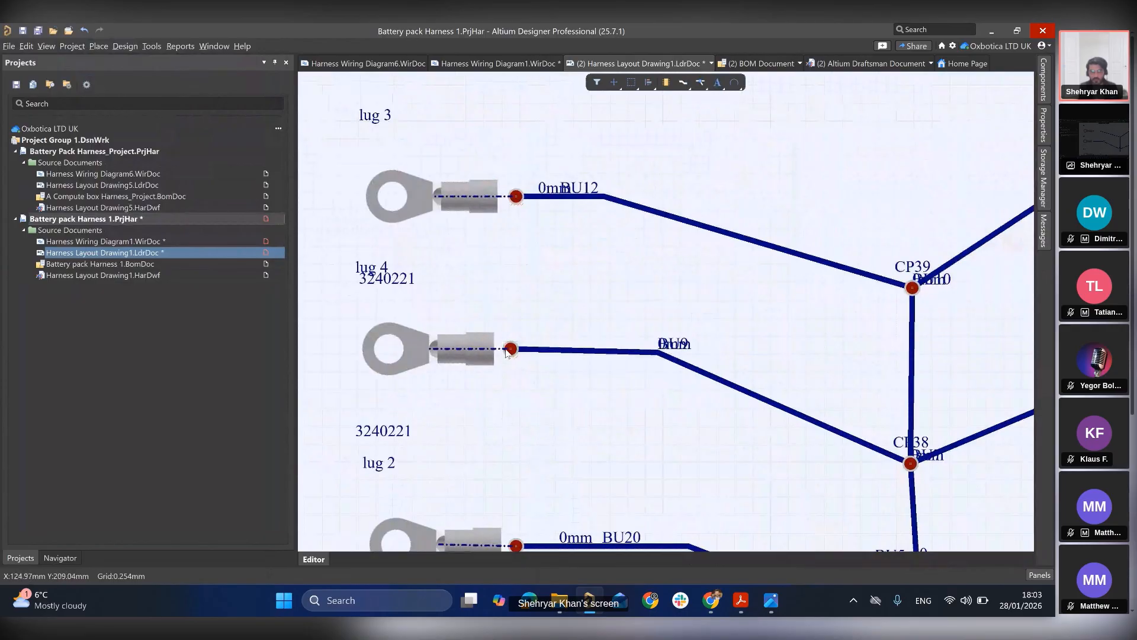
{"action": "double_click", "coordinate": [511, 348]}
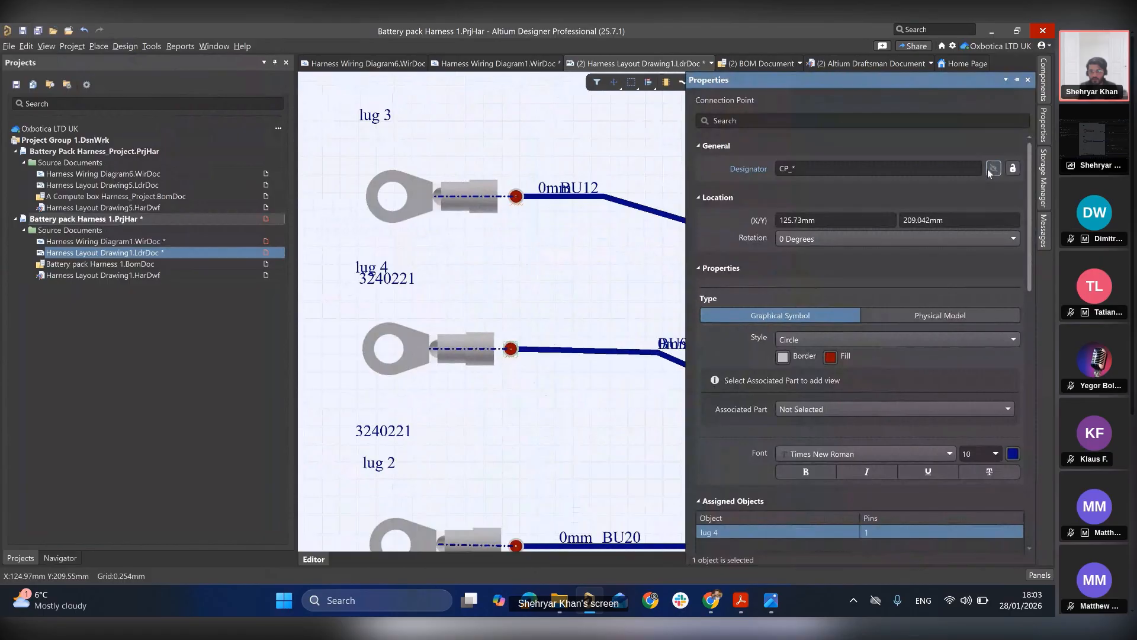
{"action": "left_click", "coordinate": [809, 169]}
{"action": "left_click", "coordinate": [812, 169]}
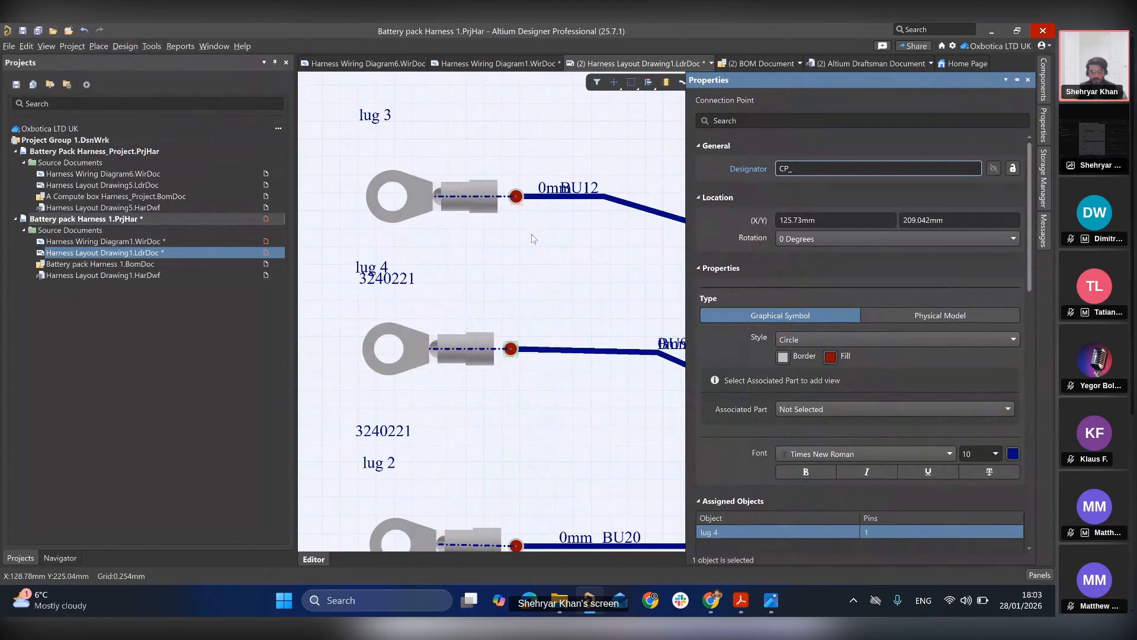
- Set the designator of lug 3's connection point to CP_3
{"action": "double_click", "coordinate": [521, 198]}
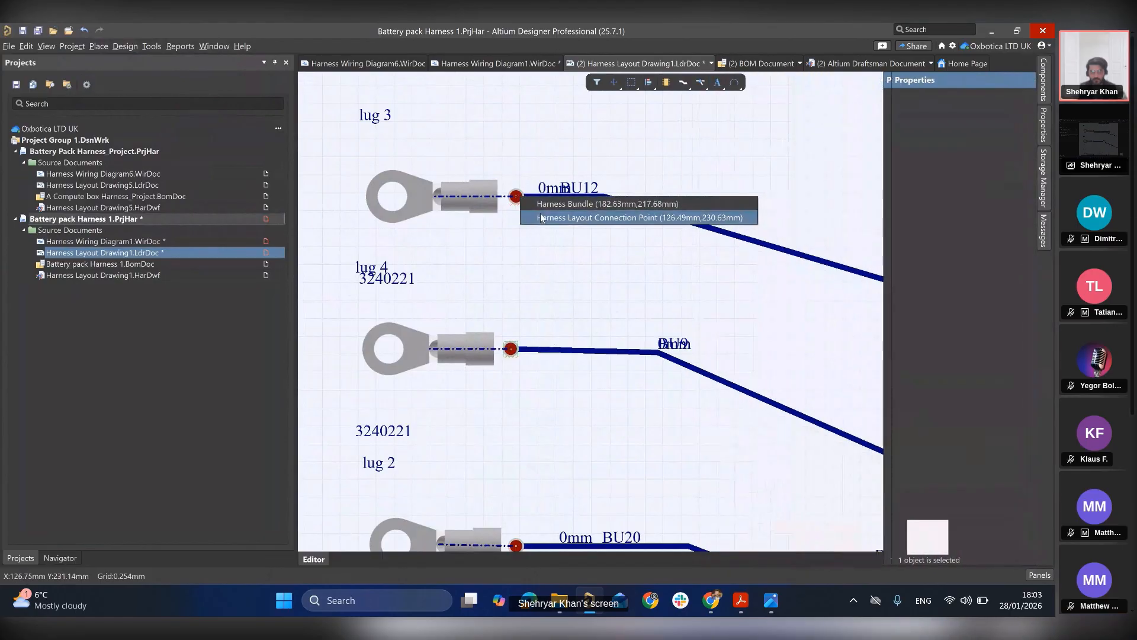
{"action": "left_click", "coordinate": [543, 219]}
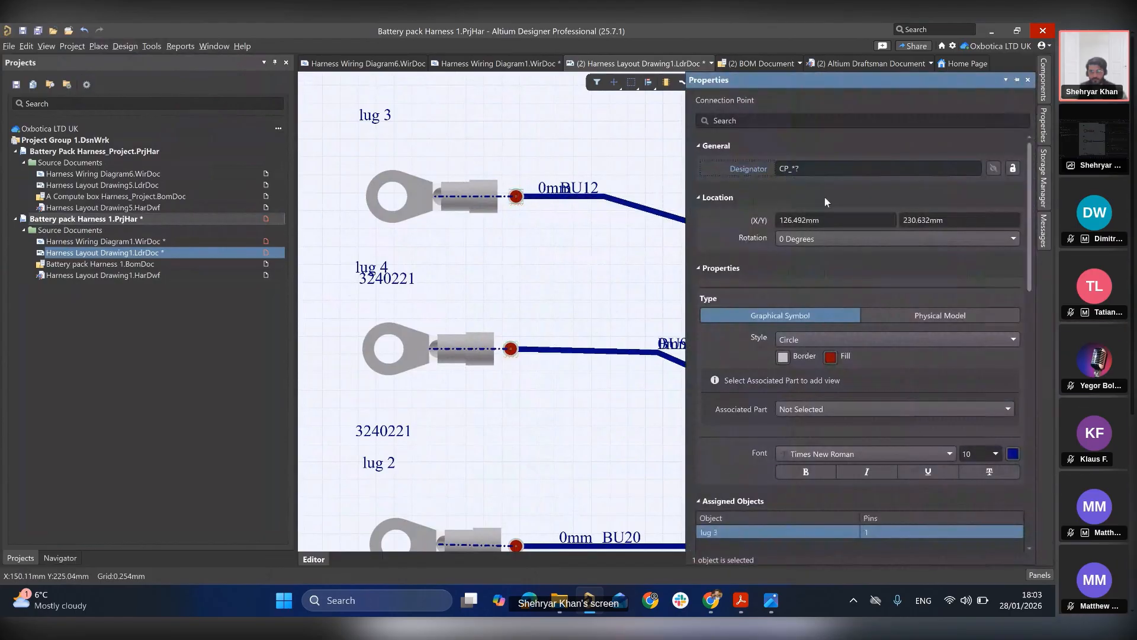
{"action": "left_click", "coordinate": [837, 169]}
{"action": "key", "text": "BackSpace"}
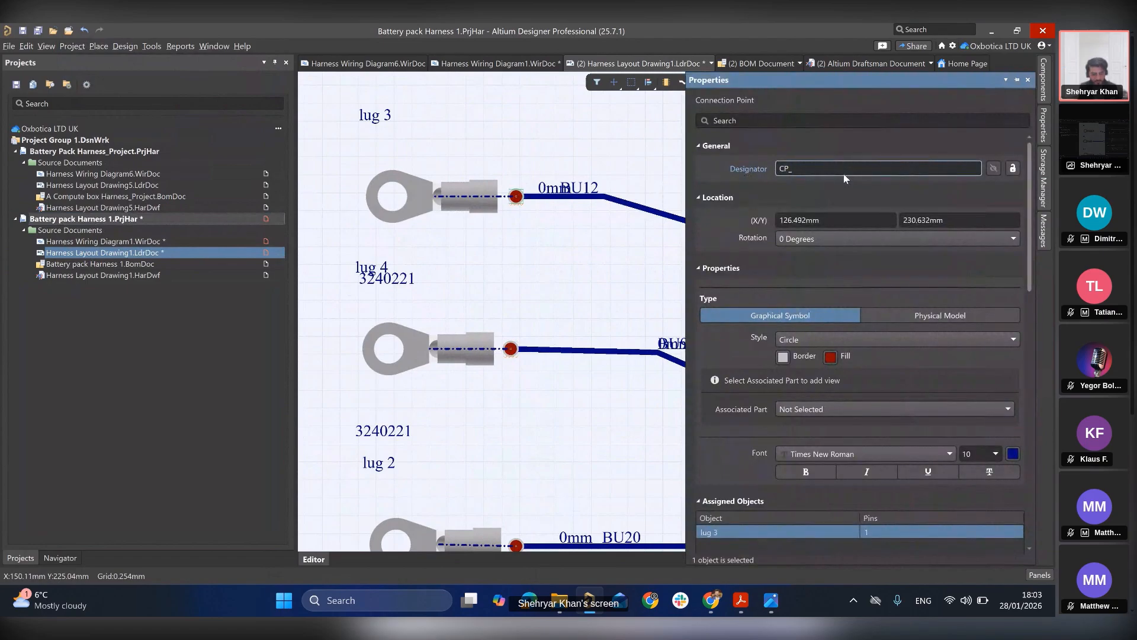
{"action": "type", "text": "3"}
{"action": "left_click", "coordinate": [569, 220]}
- Set the designator of lug 2's connection point to CP 2
{"action": "scroll", "coordinate": [491, 276], "scroll_direction": "down", "scroll_amount": 3, "text": "ctrl"}
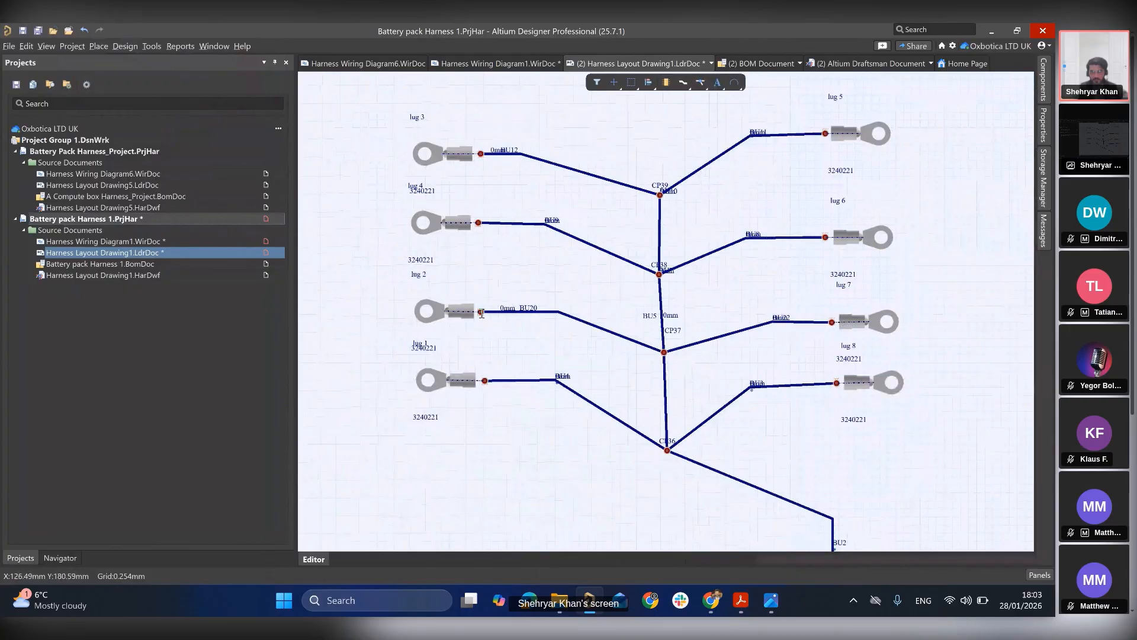
{"action": "left_click", "coordinate": [481, 313]}
{"action": "left_click", "coordinate": [894, 167]}
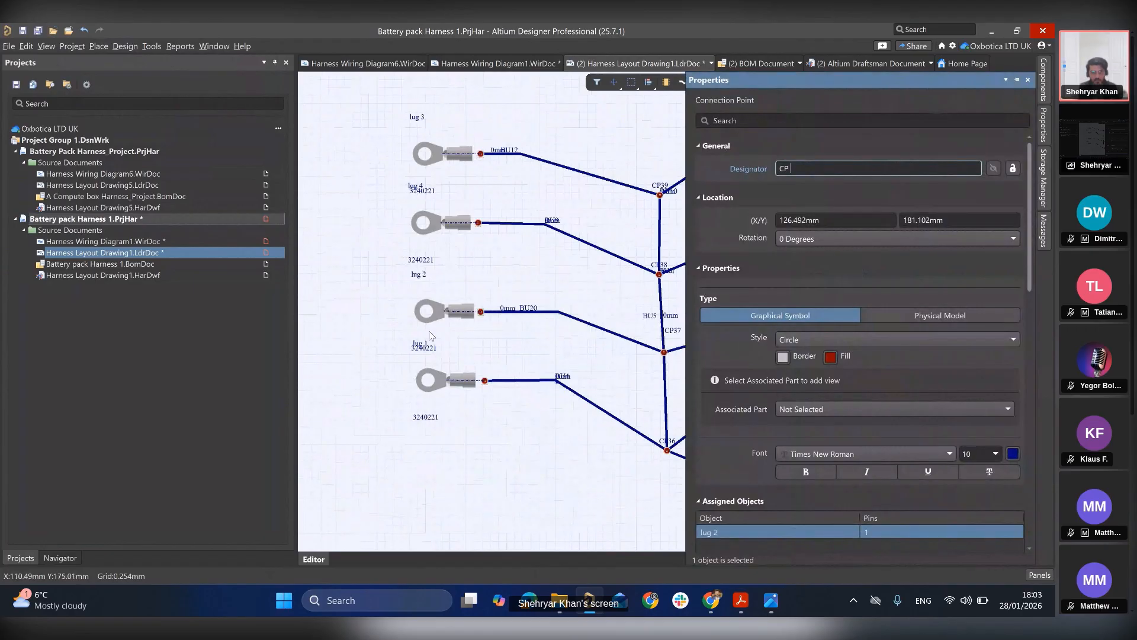
{"action": "type", "text": "3"}
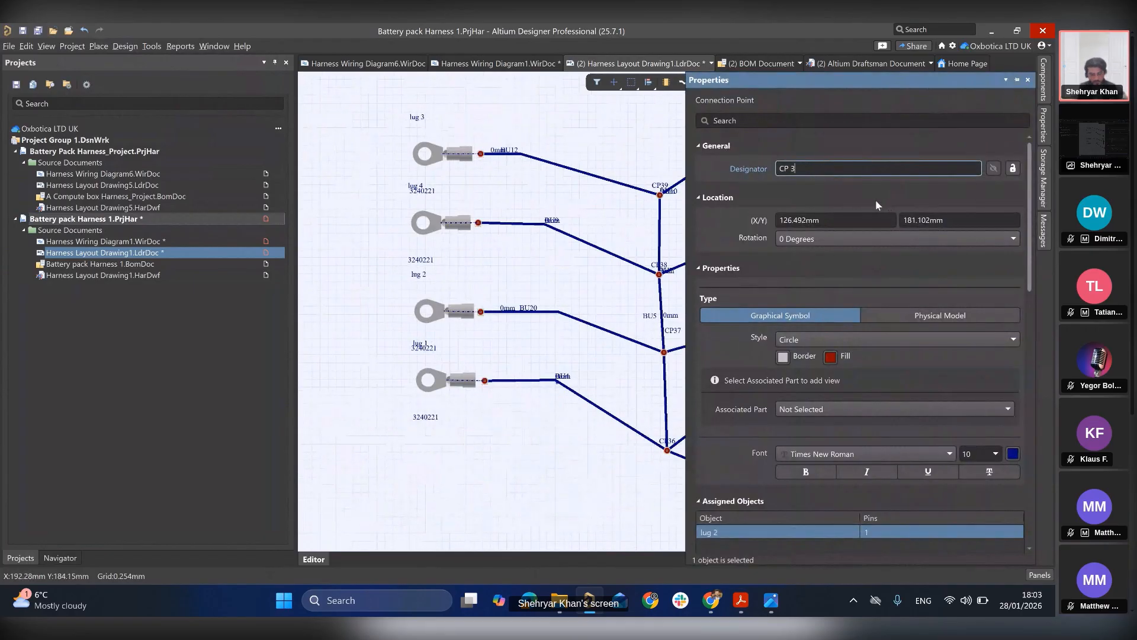
{"action": "key", "text": "BackSpace"}
{"action": "type", "text": "2"}
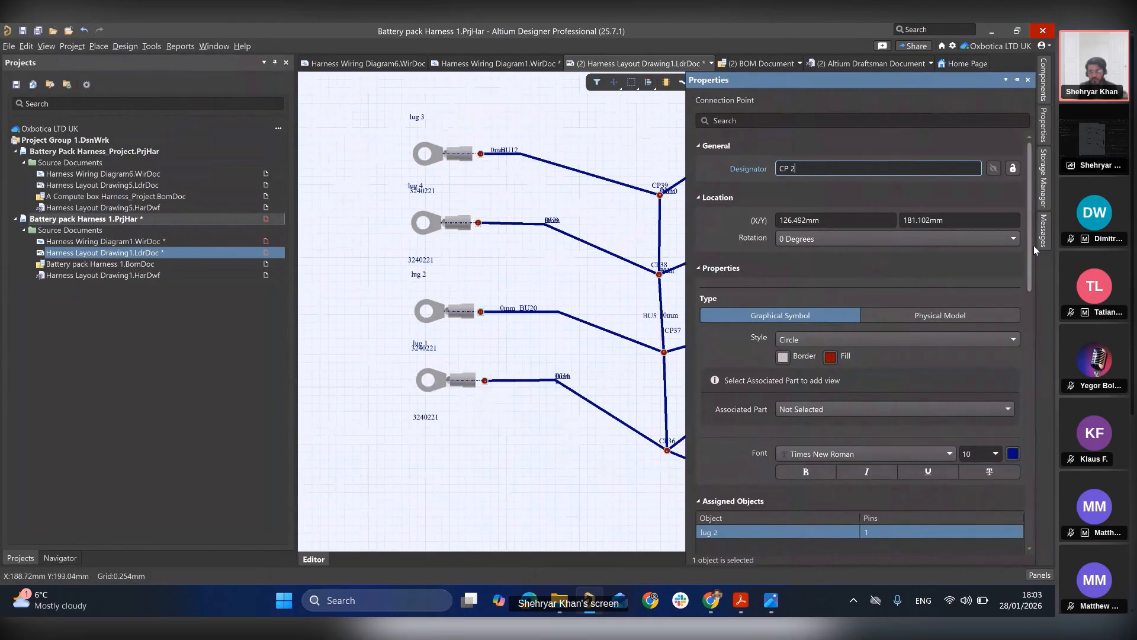
- Set the designator of lug 1's connection point to CP_1
{"action": "left_click", "coordinate": [485, 382]}
{"action": "left_click", "coordinate": [498, 401]}
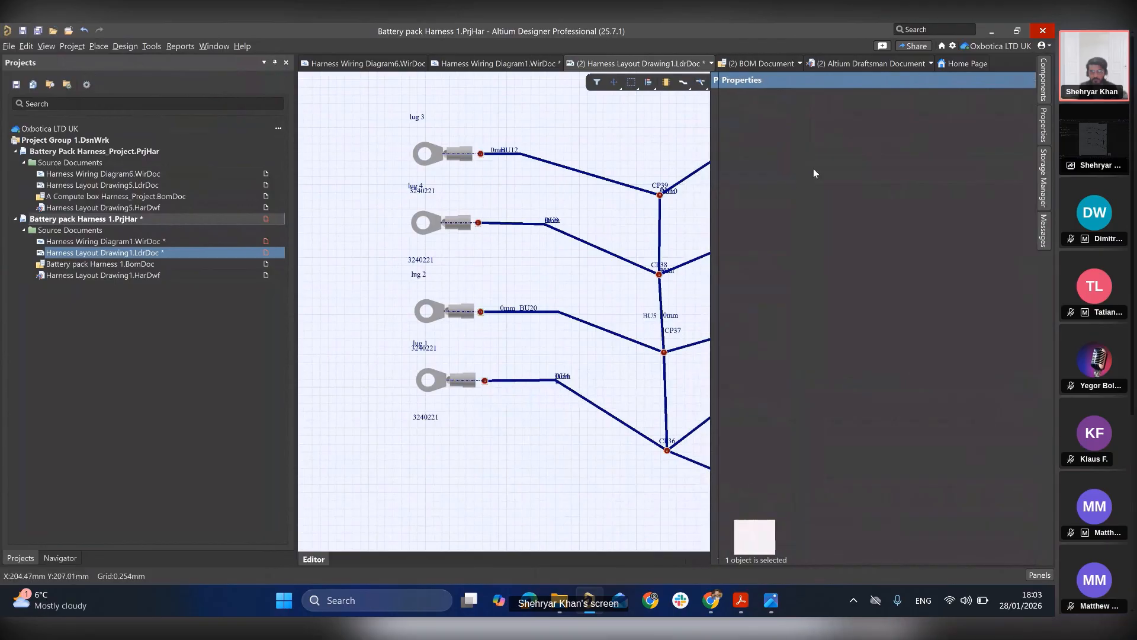
{"action": "double_click", "coordinate": [484, 382]}
{"action": "left_click", "coordinate": [846, 172]}
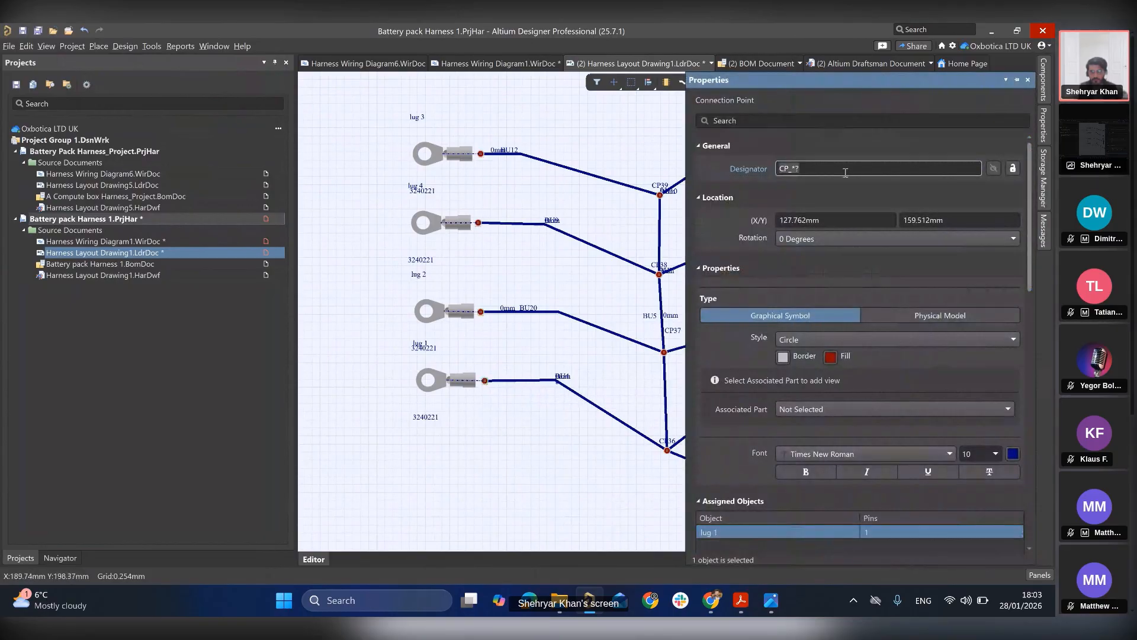
{"action": "key", "text": "BackSpace"}
{"action": "key", "text": "BackSpace"}
{"action": "type", "text": "2"}
{"action": "key", "text": "BackSpace"}
{"action": "type", "text": "1"}
- Set the designator of lug 8's connection point to CP_8
{"action": "scroll", "coordinate": [603, 362], "scroll_direction": "up", "scroll_amount": 5, "text": "ctrl"}
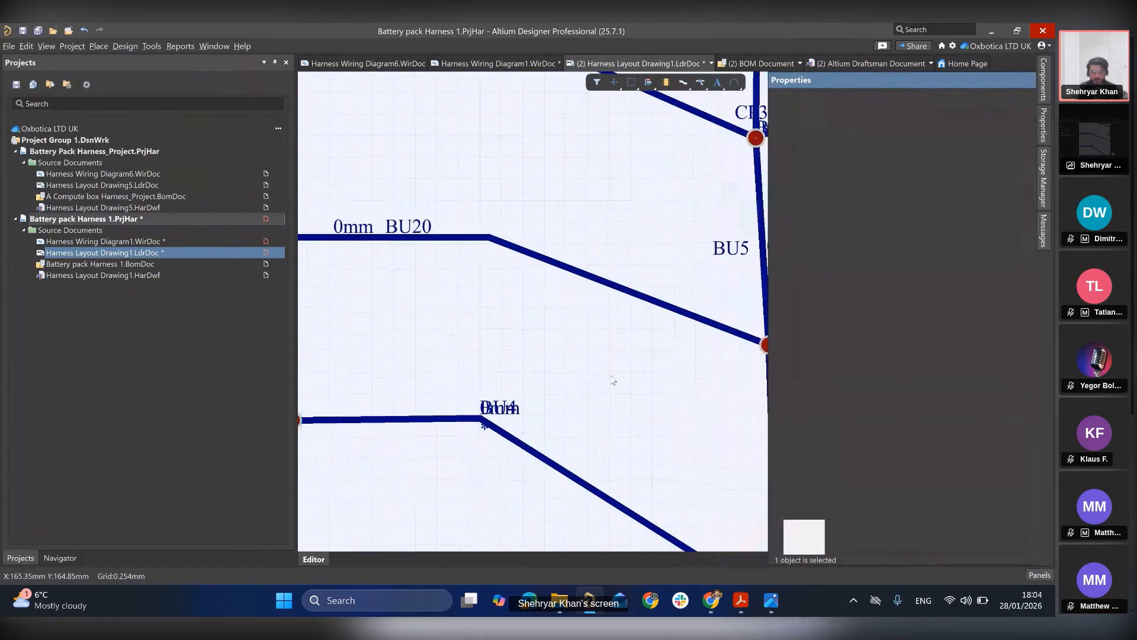
{"action": "scroll", "coordinate": [609, 376], "scroll_direction": "down", "scroll_amount": 3, "text": "ctrl"}
{"action": "right_click_drag", "start_coordinate": [750, 376], "coordinate": [497, 297]}
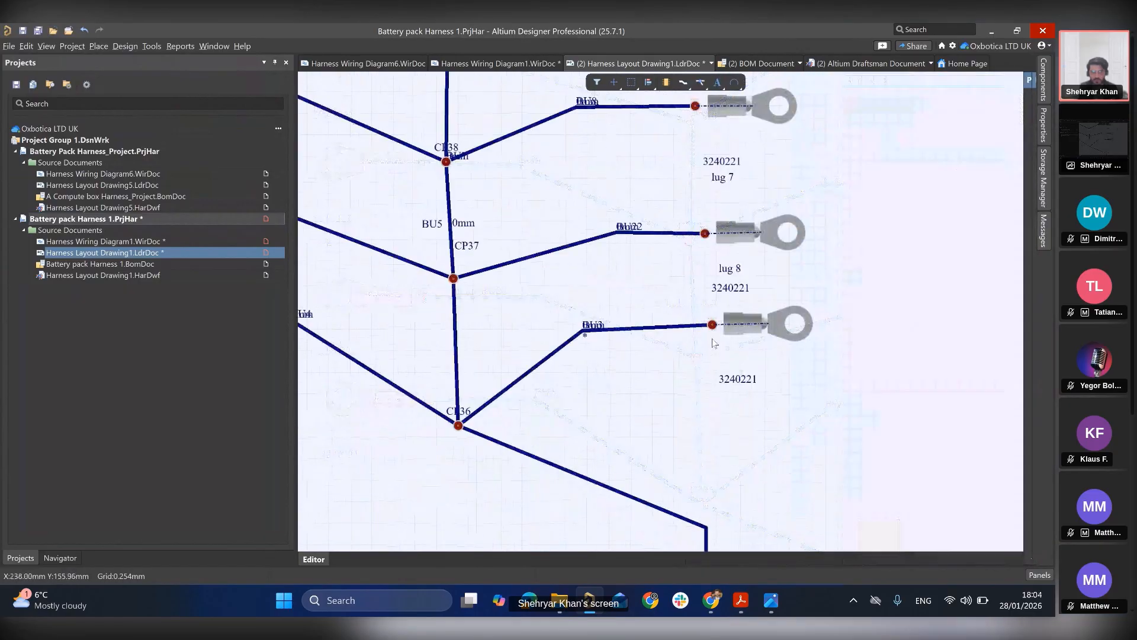
{"action": "double_click", "coordinate": [712, 325]}
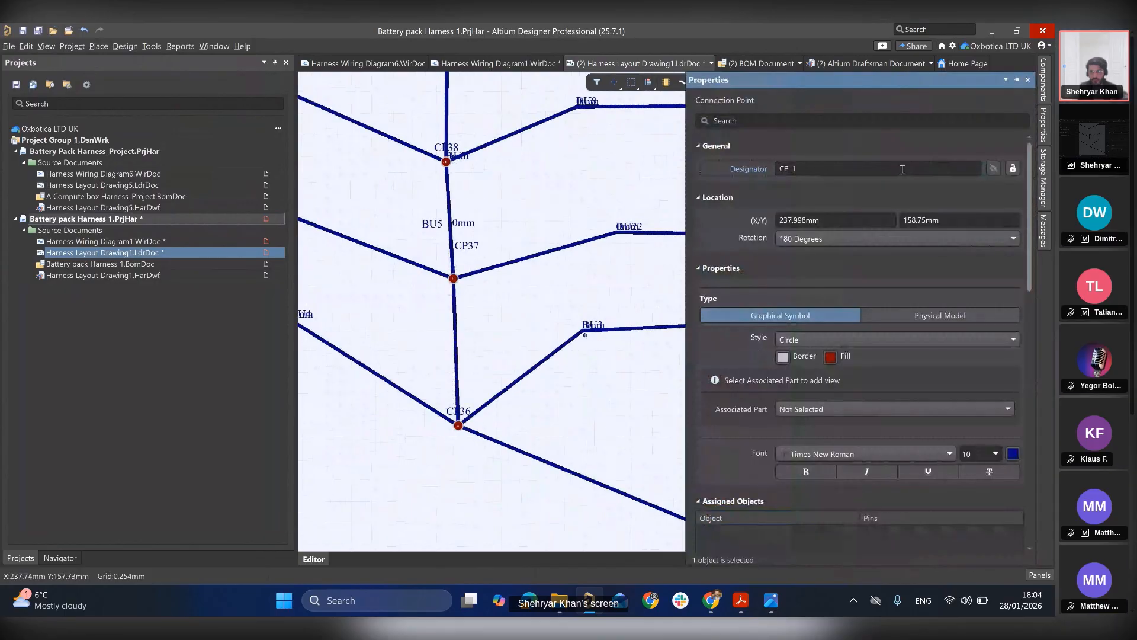
{"action": "key", "text": "BackSpace"}
{"action": "key", "text": "BackSpace"}
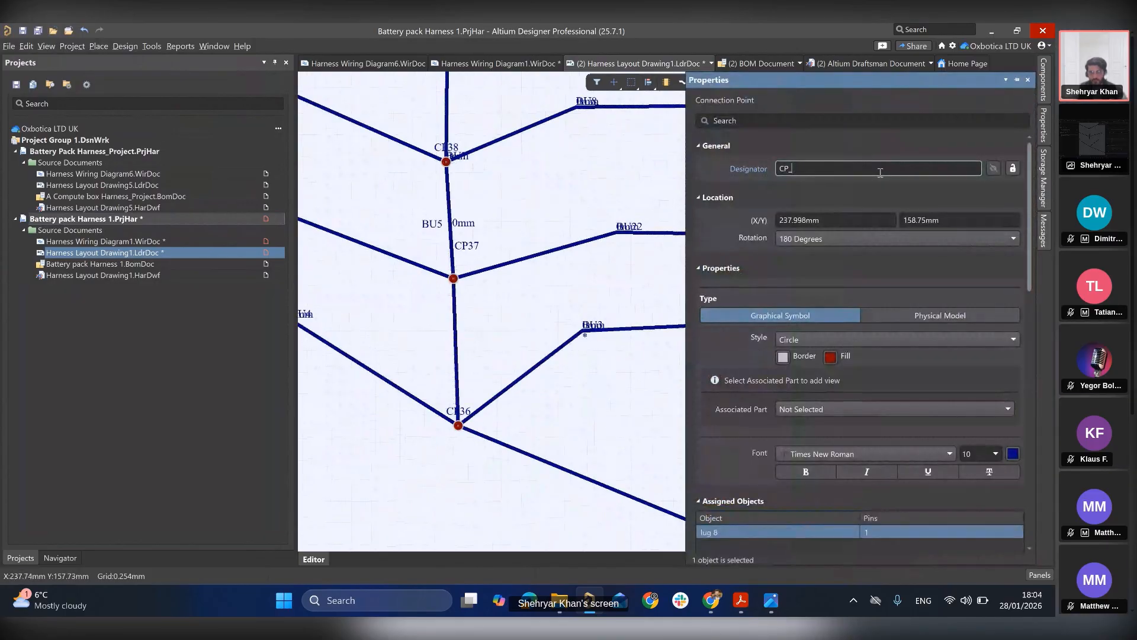
{"action": "scroll", "coordinate": [645, 349], "scroll_direction": "down", "scroll_amount": 1, "text": "ctrl"}
{"action": "right_click_drag", "start_coordinate": [644, 350], "coordinate": [468, 352]}
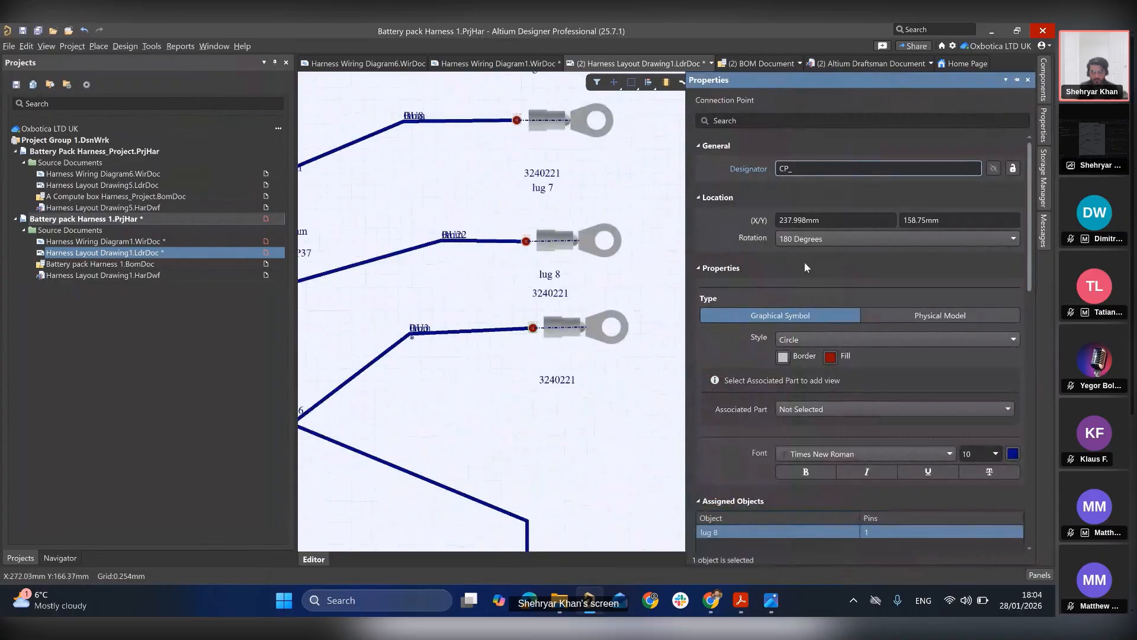
{"action": "double_click", "coordinate": [532, 328]}
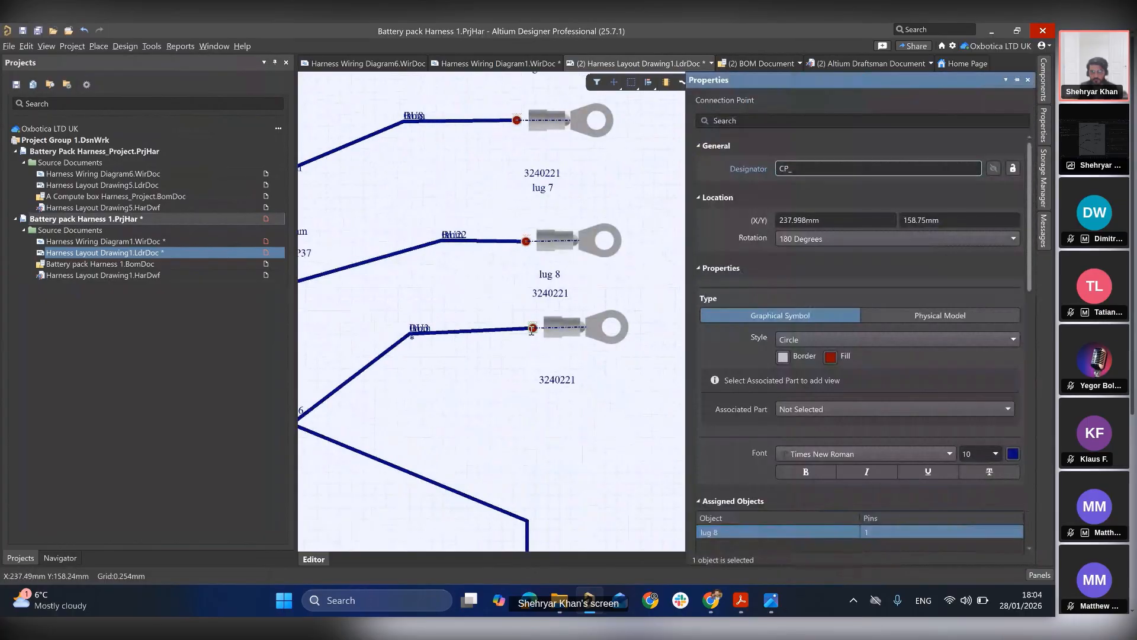
{"action": "left_click", "coordinate": [819, 169]}
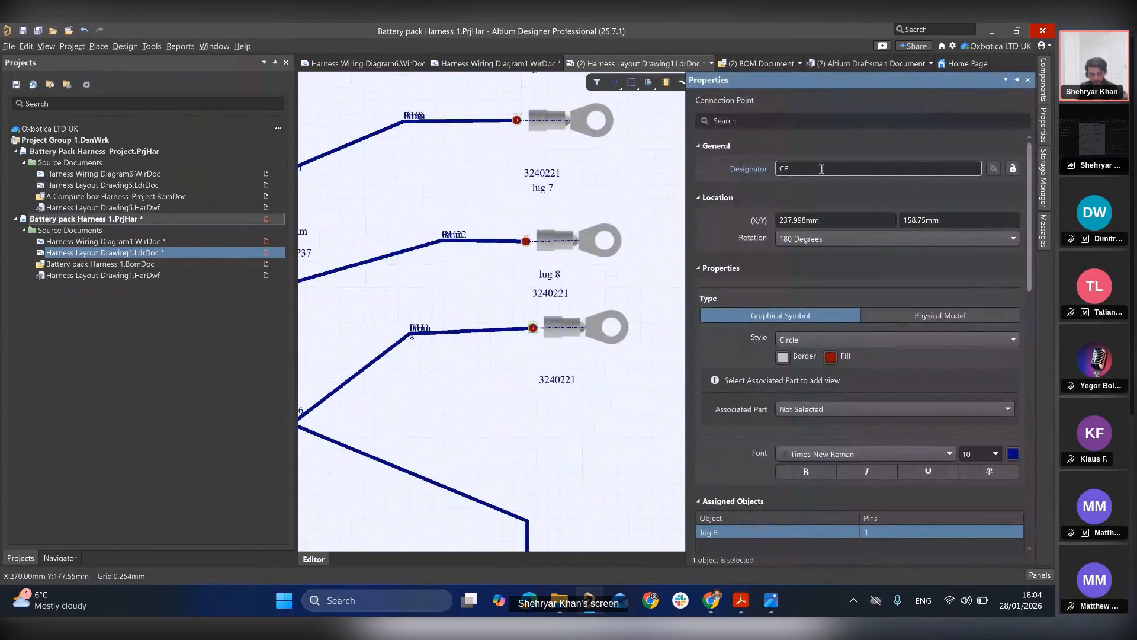
{"action": "type", "text": "8"}
- Set the designator of lug 7's connection point to CP_7
{"action": "double_click", "coordinate": [526, 242]}
{"action": "left_click", "coordinate": [541, 260]}
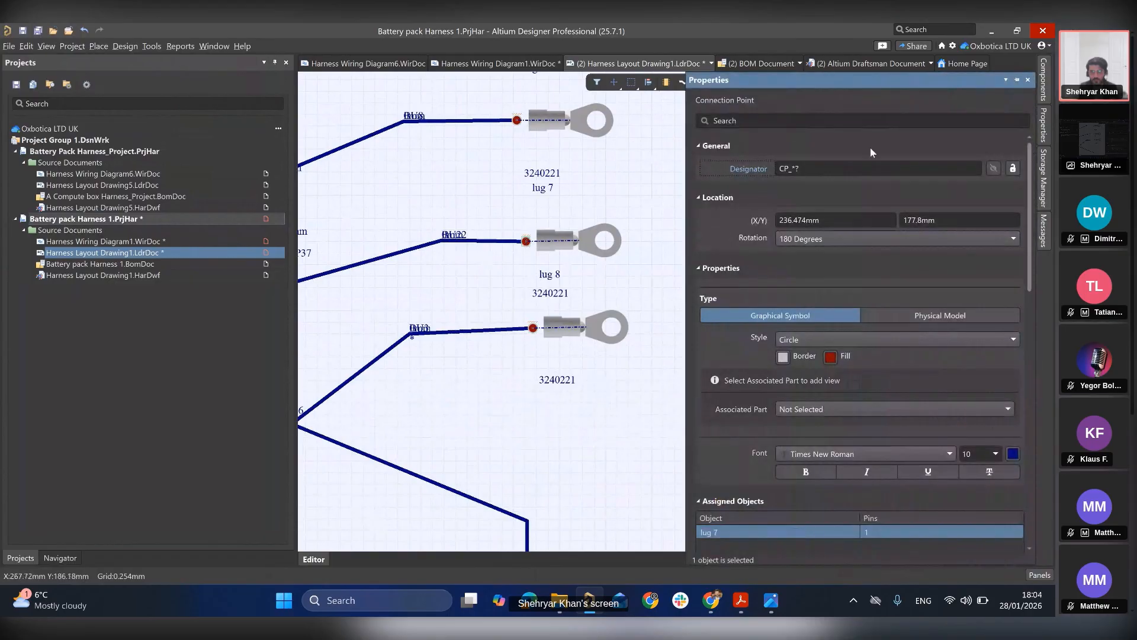
{"action": "left_click", "coordinate": [846, 168]}
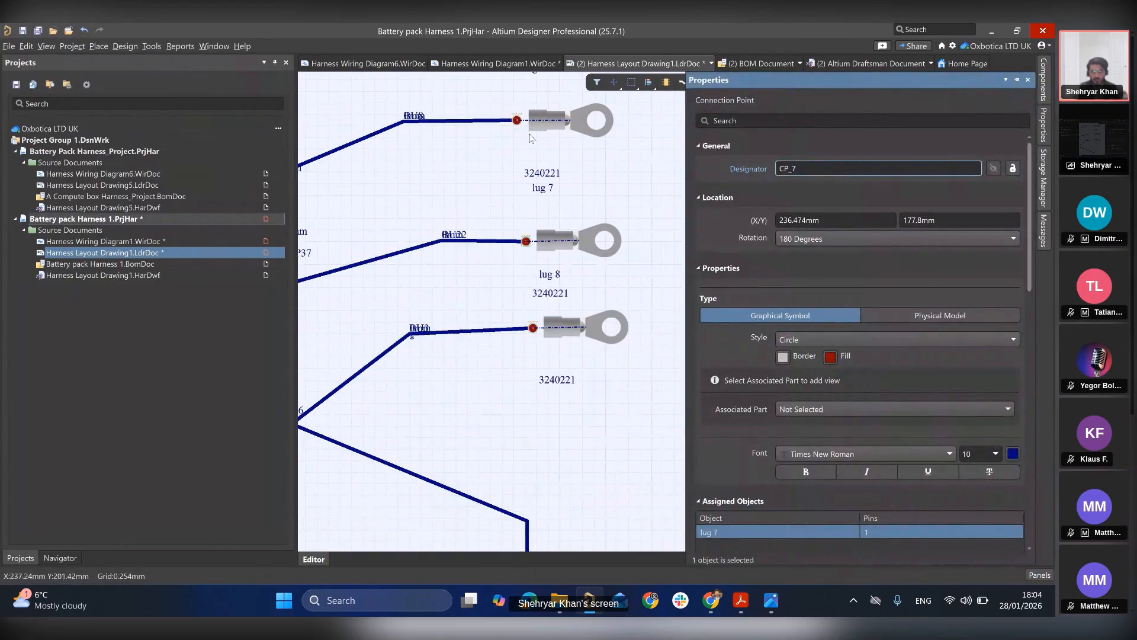
- Set the designator of lug 6's connection point to CP_6
{"action": "left_click", "coordinate": [516, 120]}
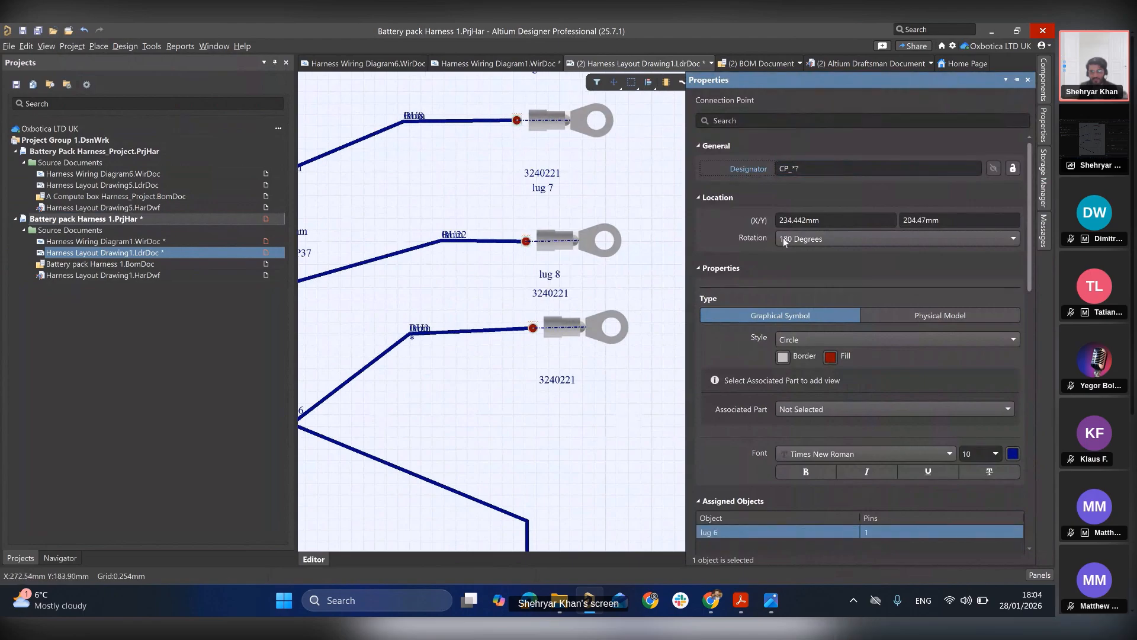
{"action": "left_click", "coordinate": [837, 169]}
{"action": "left_click", "coordinate": [838, 170]}
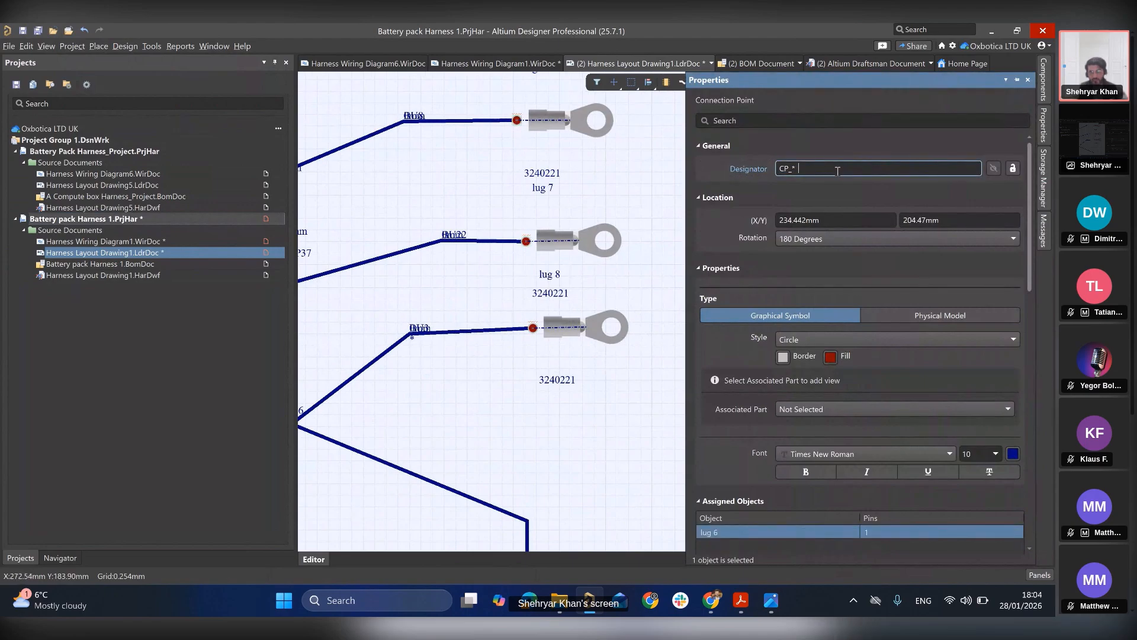
{"action": "key", "text": "BackSpace"}
{"action": "key", "text": "BackSpace"}
- Set the designator of lug 5's connection point to CP_5
{"action": "scroll", "coordinate": [460, 224], "scroll_direction": "up", "scroll_amount": 3}
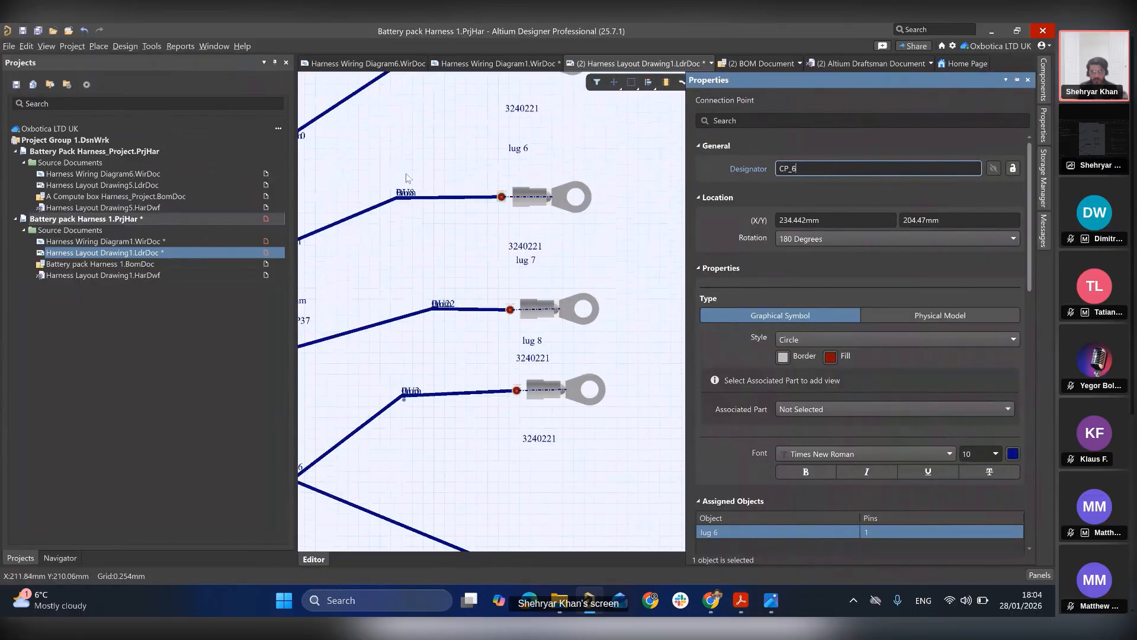
{"action": "scroll", "coordinate": [517, 254], "scroll_direction": "up", "scroll_amount": 5}
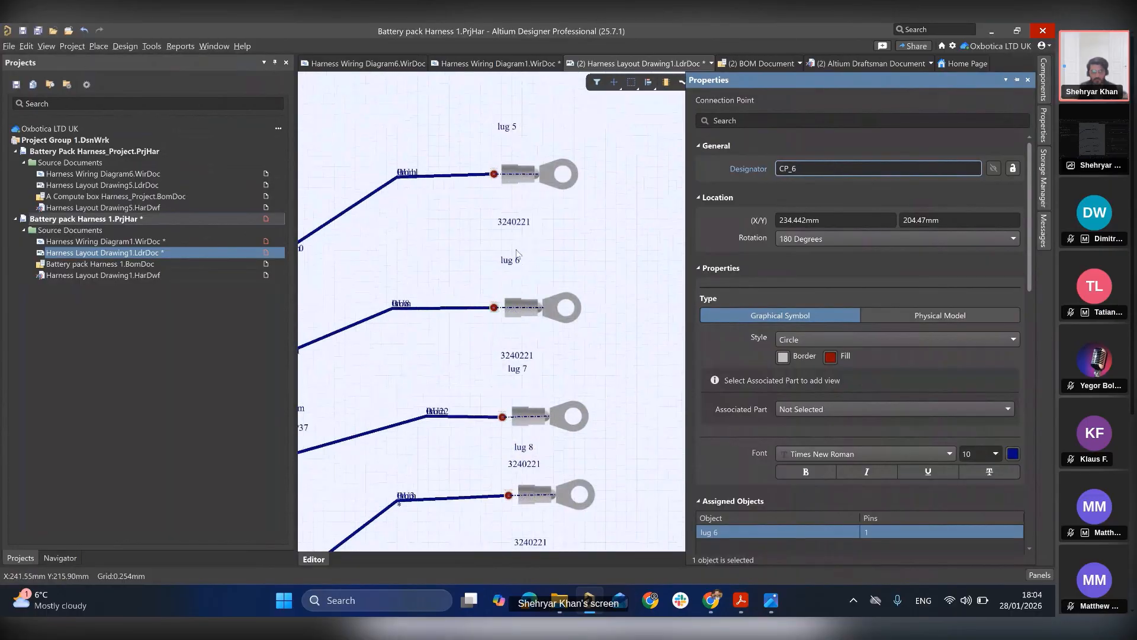
{"action": "left_click", "coordinate": [517, 253]}
{"action": "double_click", "coordinate": [494, 174]}
{"action": "left_click", "coordinate": [827, 168]}
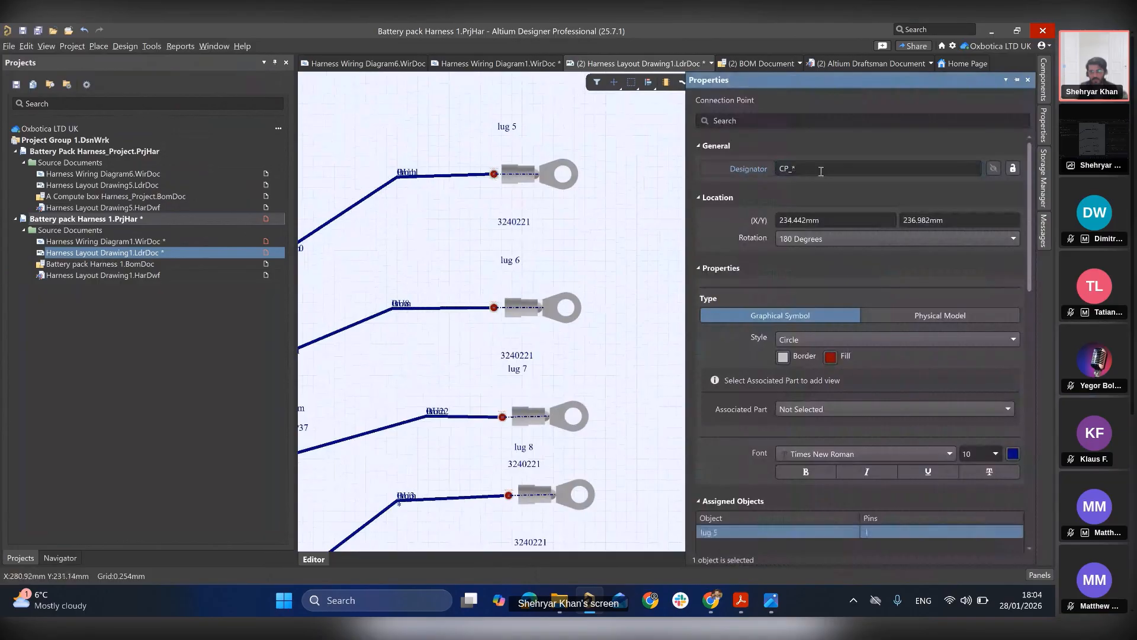
{"action": "key", "text": "BackSpace"}
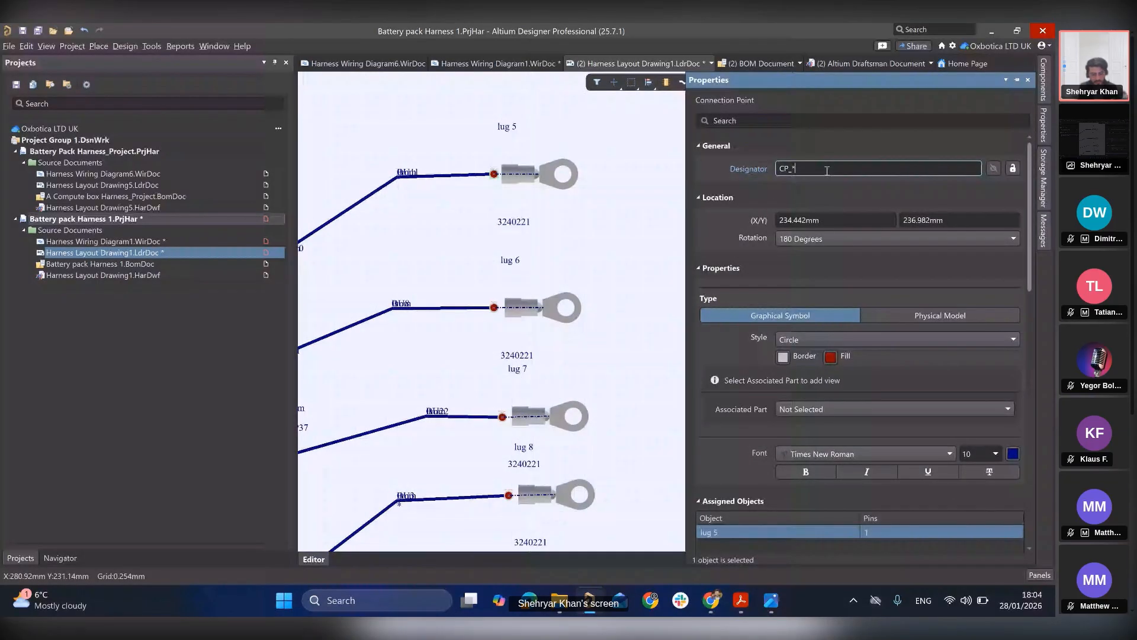
{"action": "type", "text": "5"}
- Validate the Battery pack Harness 1 project again with the edited connection point designators
{"action": "scroll", "coordinate": [435, 257], "scroll_direction": "up", "scroll_amount": 1}
{"action": "scroll", "coordinate": [435, 257], "scroll_direction": "down", "scroll_amount": 7, "text": "ctrl"}
{"action": "scroll", "coordinate": [323, 286], "scroll_direction": "up", "scroll_amount": 5, "text": "ctrl"}
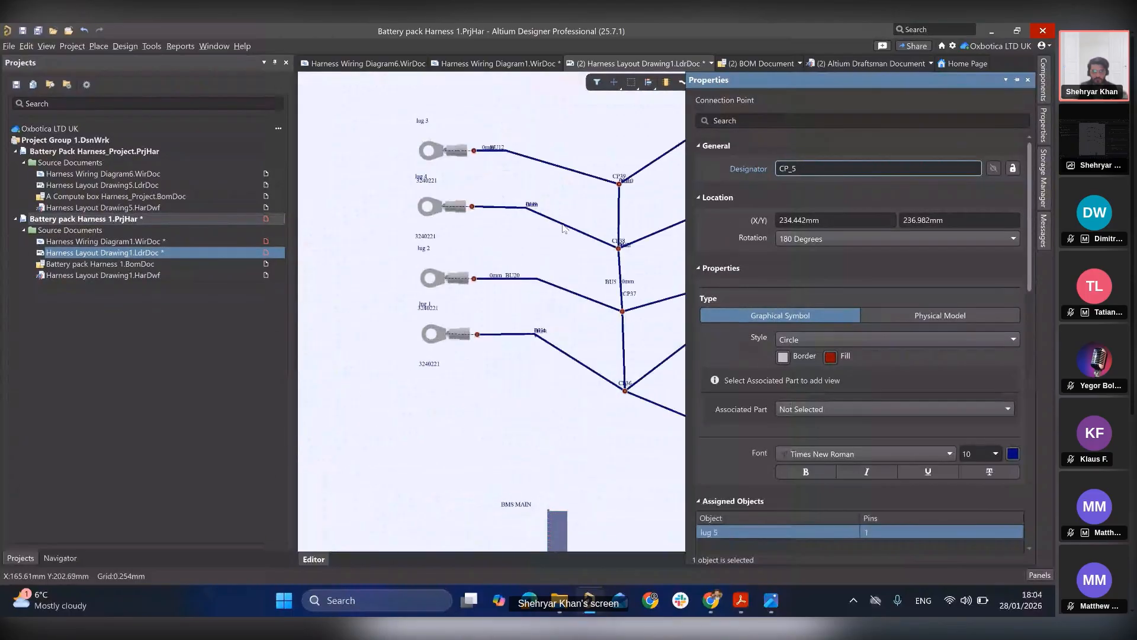
{"action": "left_click", "coordinate": [323, 278]}
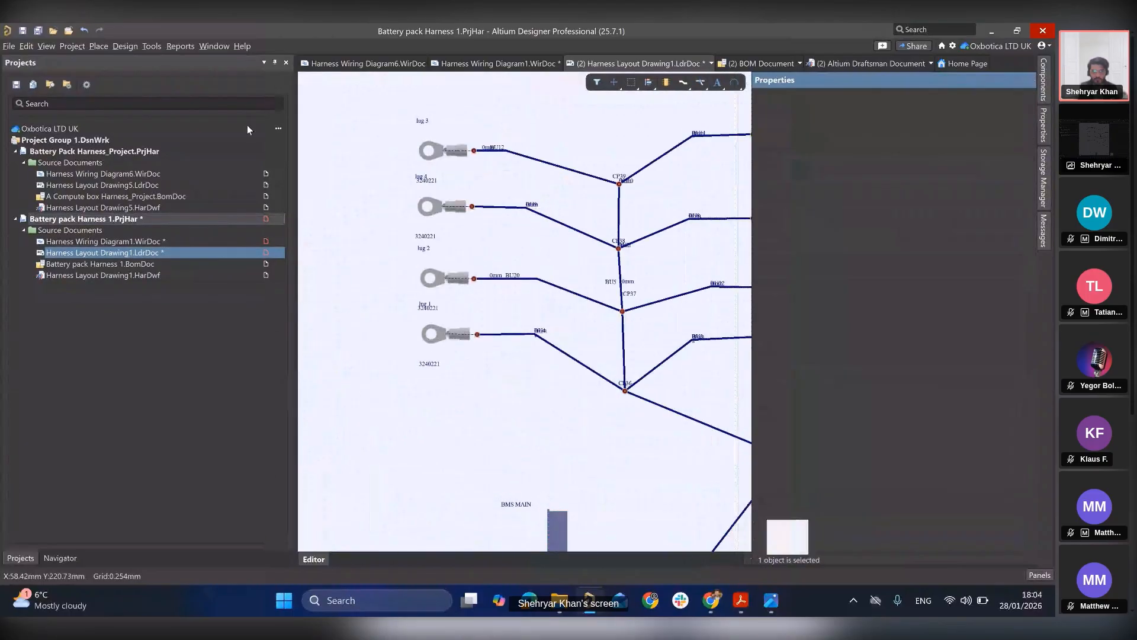
{"action": "left_click", "coordinate": [81, 50]}
{"action": "left_click", "coordinate": [87, 75]}
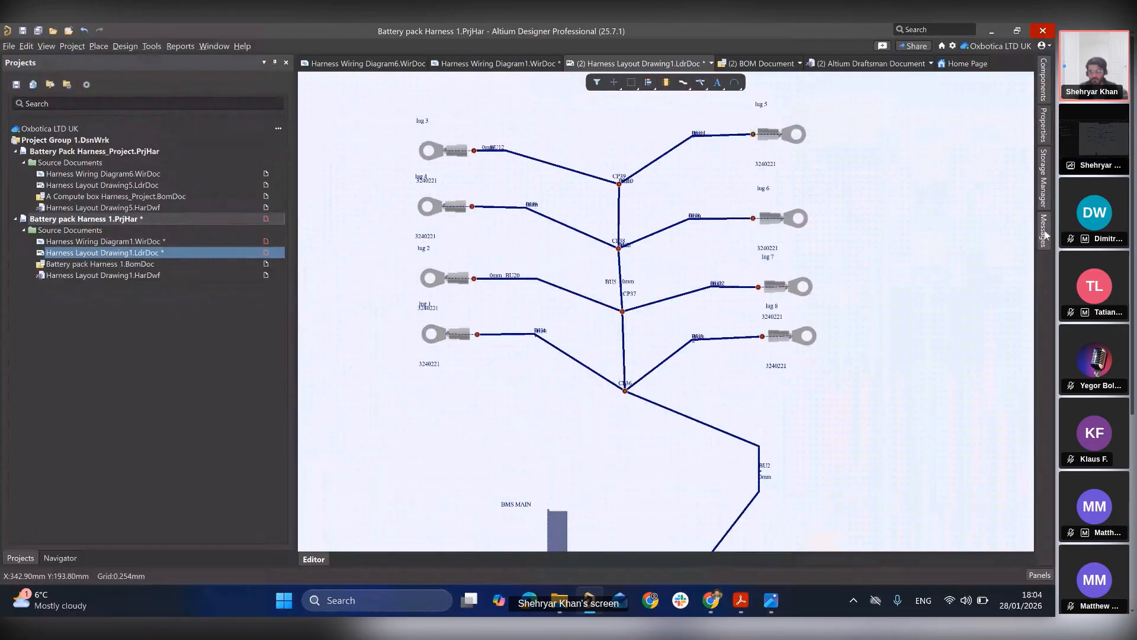
{"action": "left_click", "coordinate": [72, 47]}
{"action": "left_click", "coordinate": [71, 75]}
- Set the length of bundle BU1, between the BMS MAIN connector and CP35, to 10 mm
{"action": "scroll", "coordinate": [653, 399], "scroll_direction": "down", "scroll_amount": 3}
{"action": "scroll", "coordinate": [604, 381], "scroll_direction": "down", "scroll_amount": 3, "text": "ctrl"}
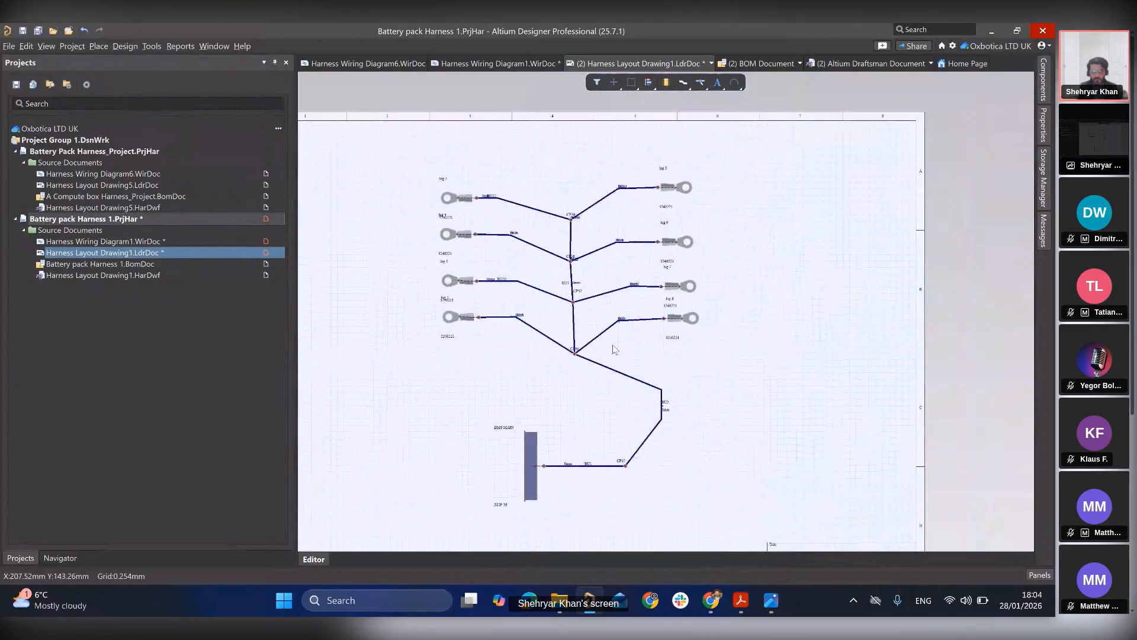
{"action": "scroll", "coordinate": [613, 349], "scroll_direction": "up", "scroll_amount": 2, "text": "ctrl"}
{"action": "scroll", "coordinate": [614, 354], "scroll_direction": "down", "scroll_amount": 2, "text": "ctrl"}
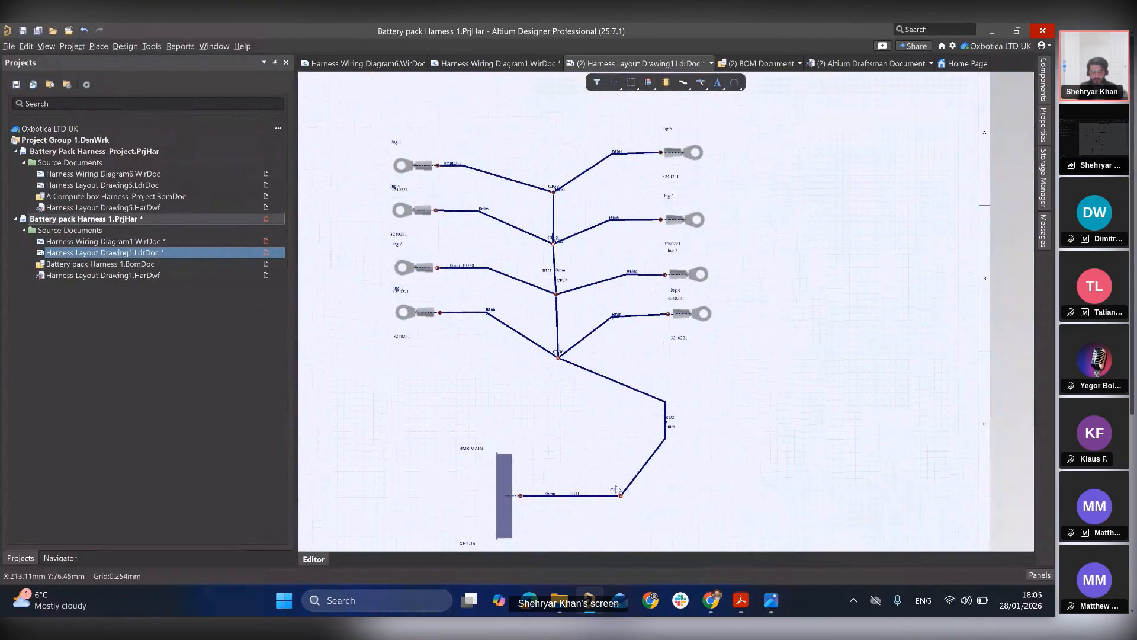
{"action": "scroll", "coordinate": [603, 483], "scroll_direction": "up", "scroll_amount": 3, "text": "ctrl"}
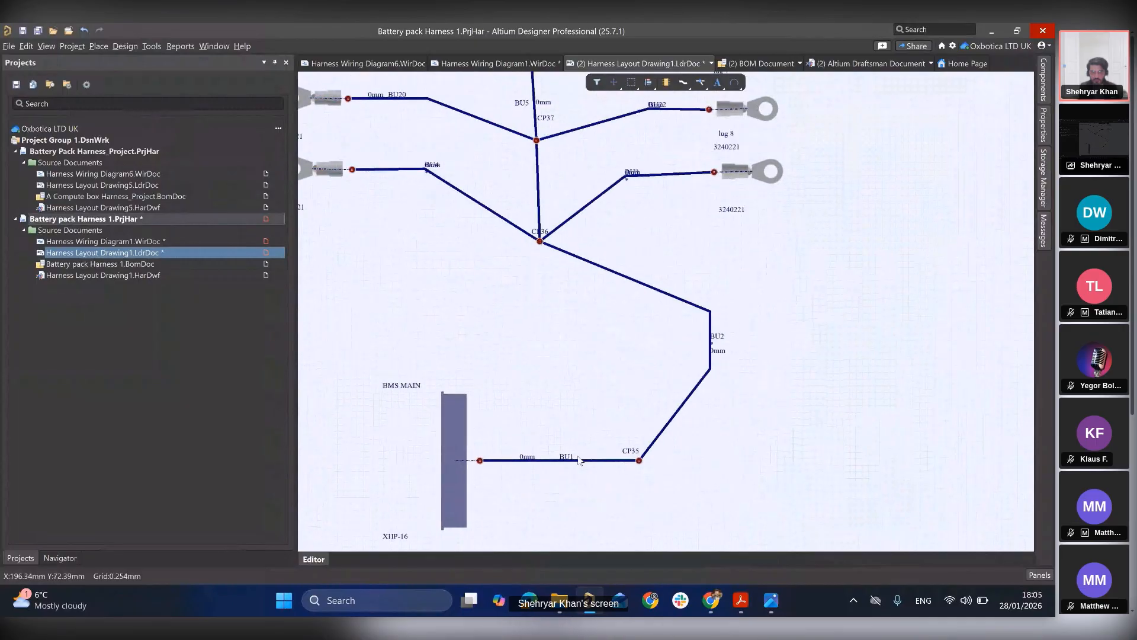
{"action": "double_click", "coordinate": [549, 461]}
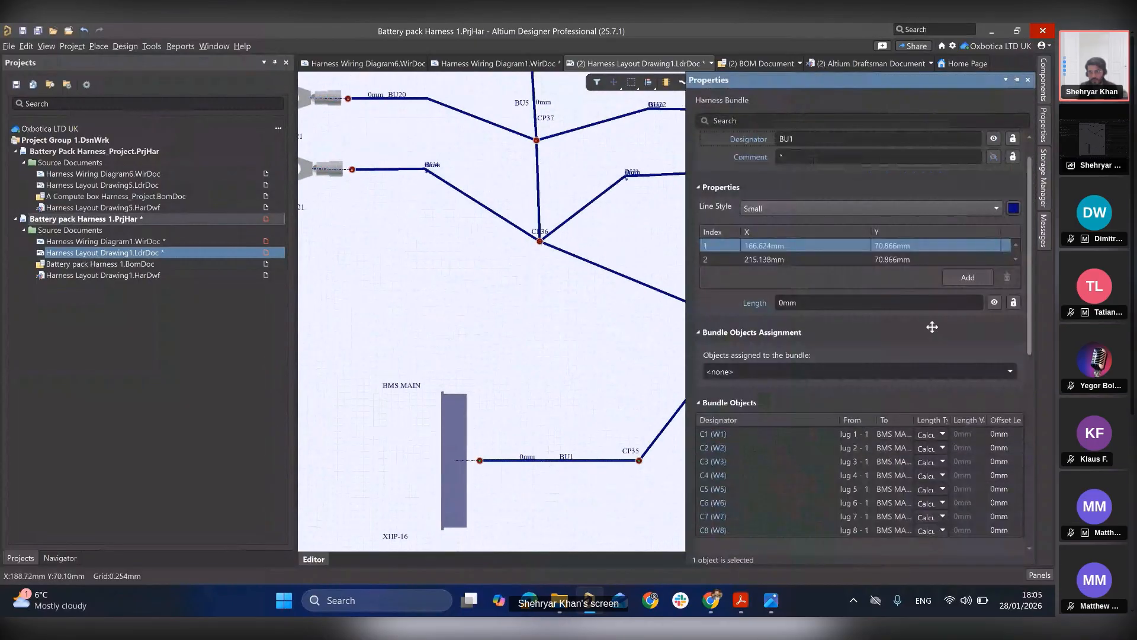
{"action": "left_click", "coordinate": [784, 304]}
{"action": "key", "text": "BackSpace"}
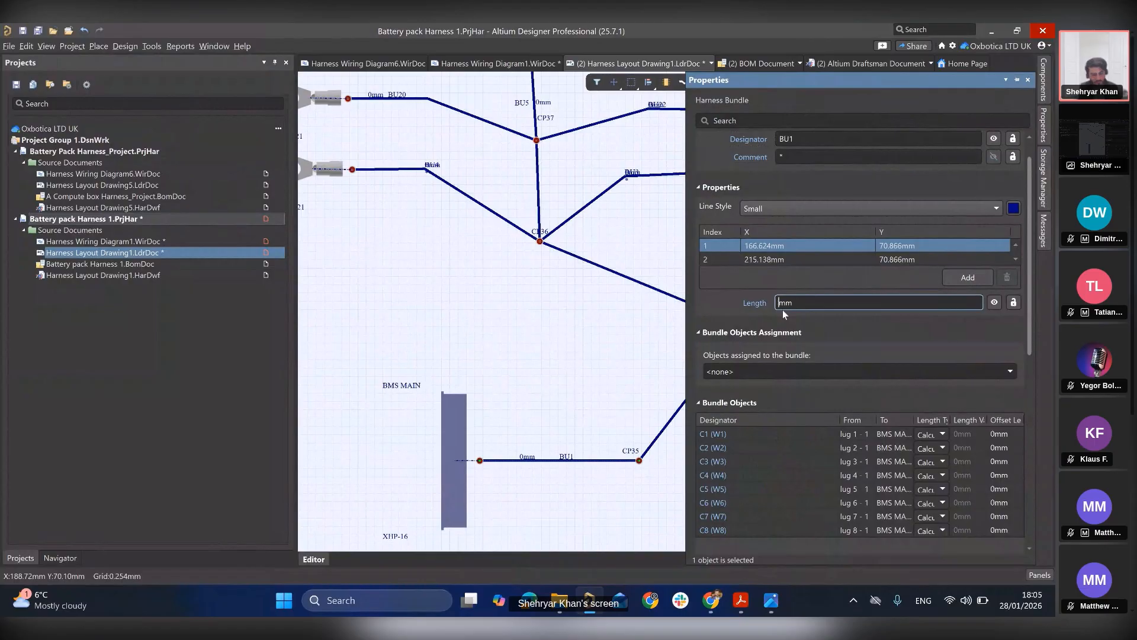
{"action": "type", "text": "10"}
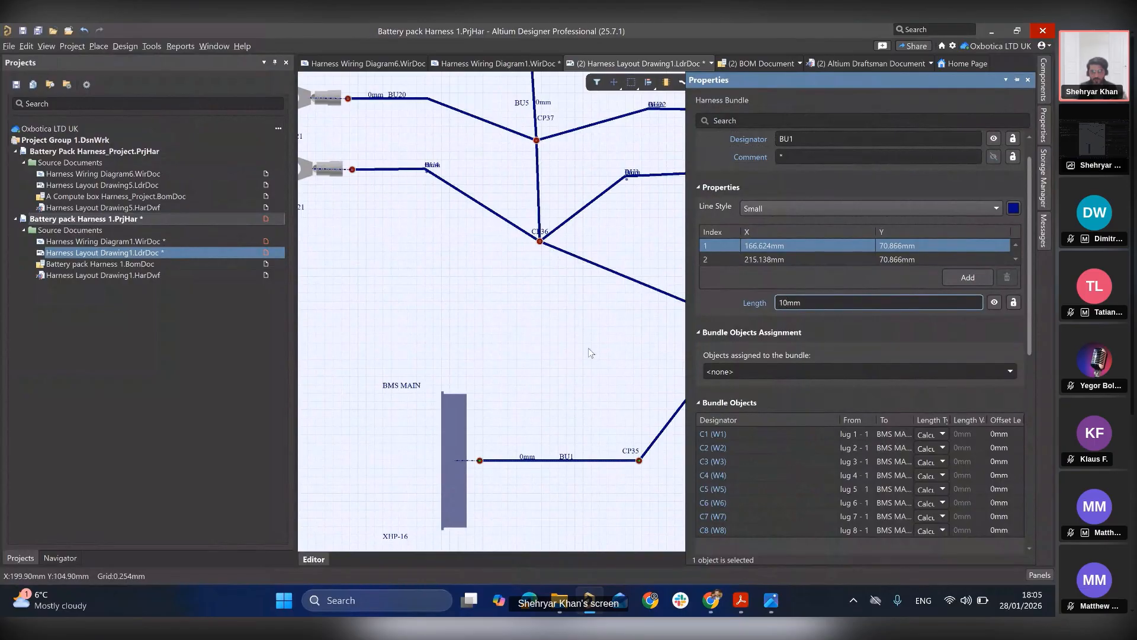
{"action": "key", "text": "Return"}
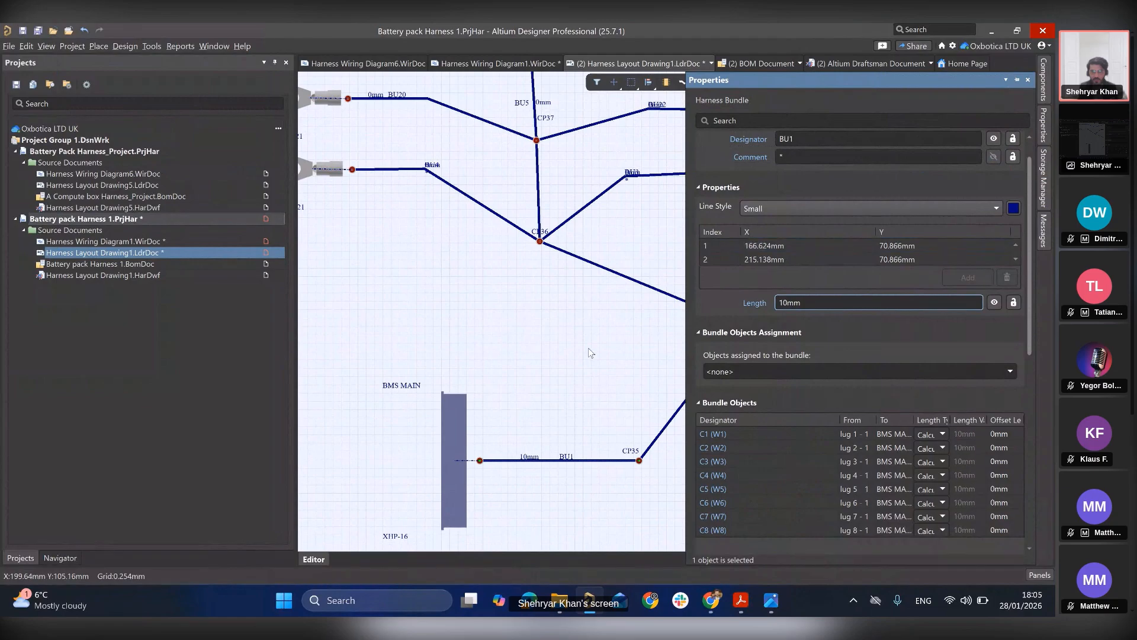
{"action": "left_click", "coordinate": [532, 453]}
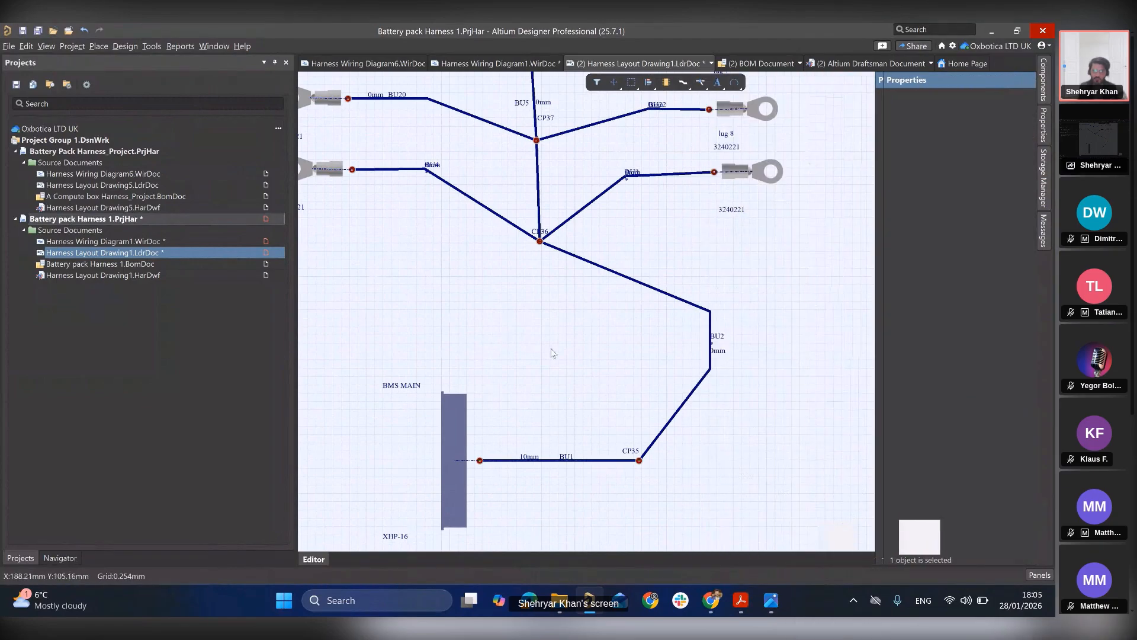
- Open the Battery pack Harness 1 BOM document, refresh its data and review the manufacturer and supplier columns
{"action": "scroll", "coordinate": [557, 346], "scroll_direction": "down", "scroll_amount": 2, "text": "ctrl"}
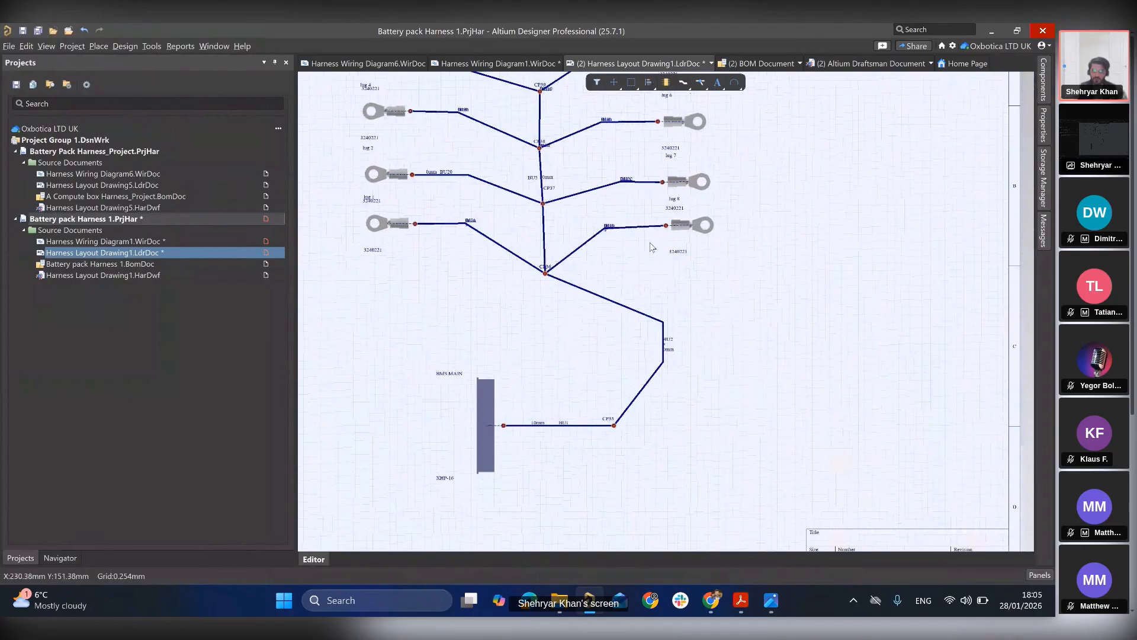
{"action": "scroll", "coordinate": [592, 308], "scroll_direction": "down", "scroll_amount": 3, "text": "ctrl"}
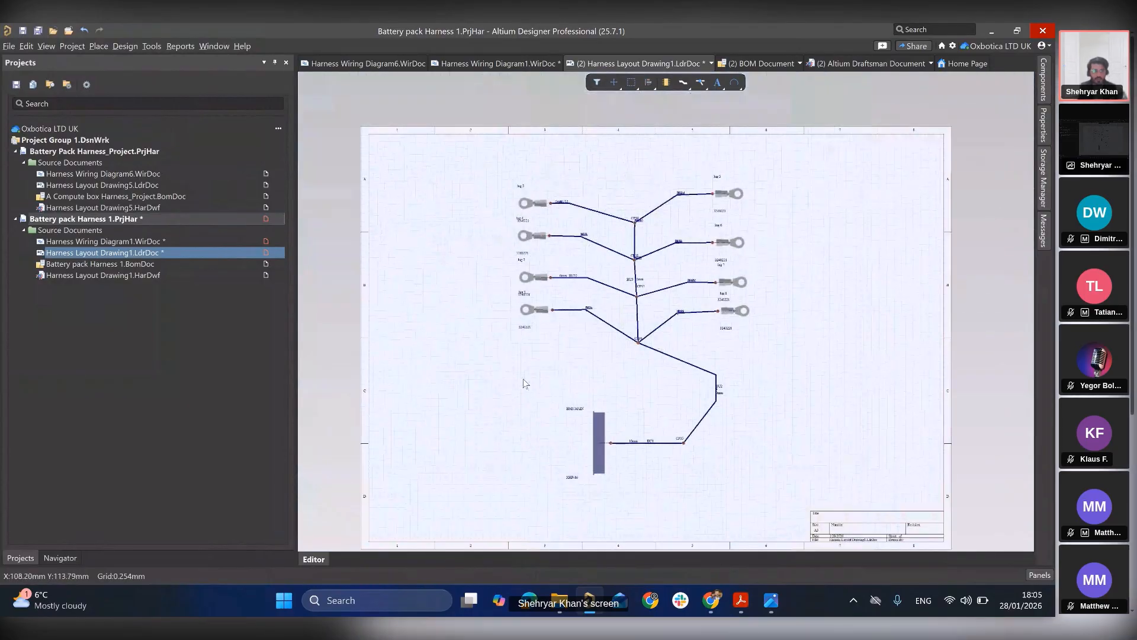
{"action": "left_click", "coordinate": [119, 275]}
{"action": "left_click", "coordinate": [120, 264]}
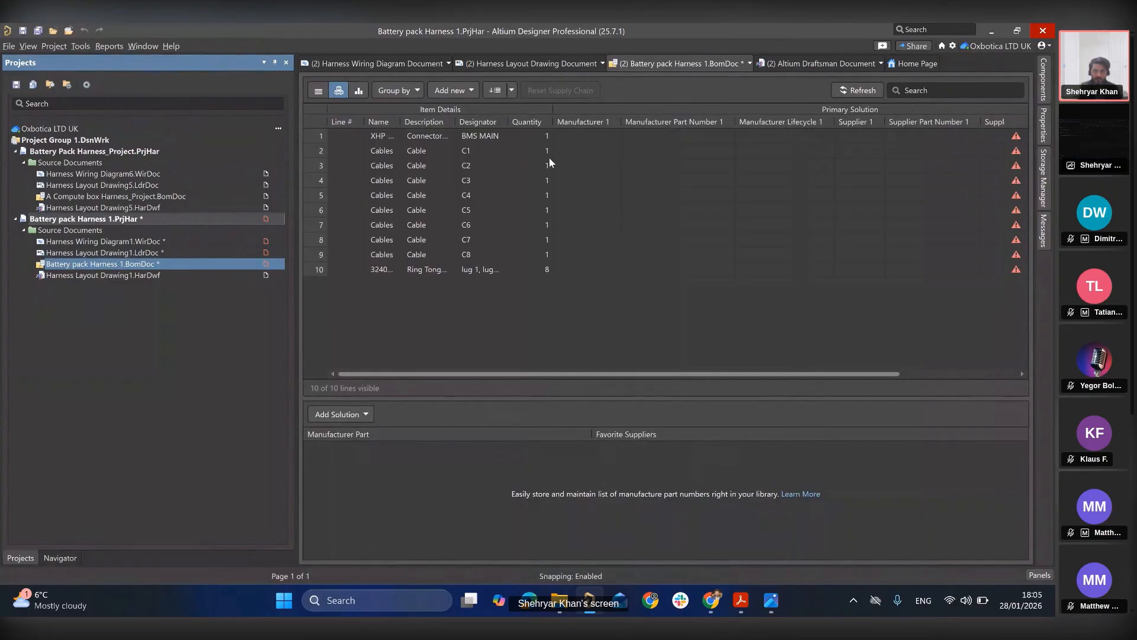
{"action": "left_click_drag", "start_coordinate": [486, 373], "coordinate": [379, 339]}
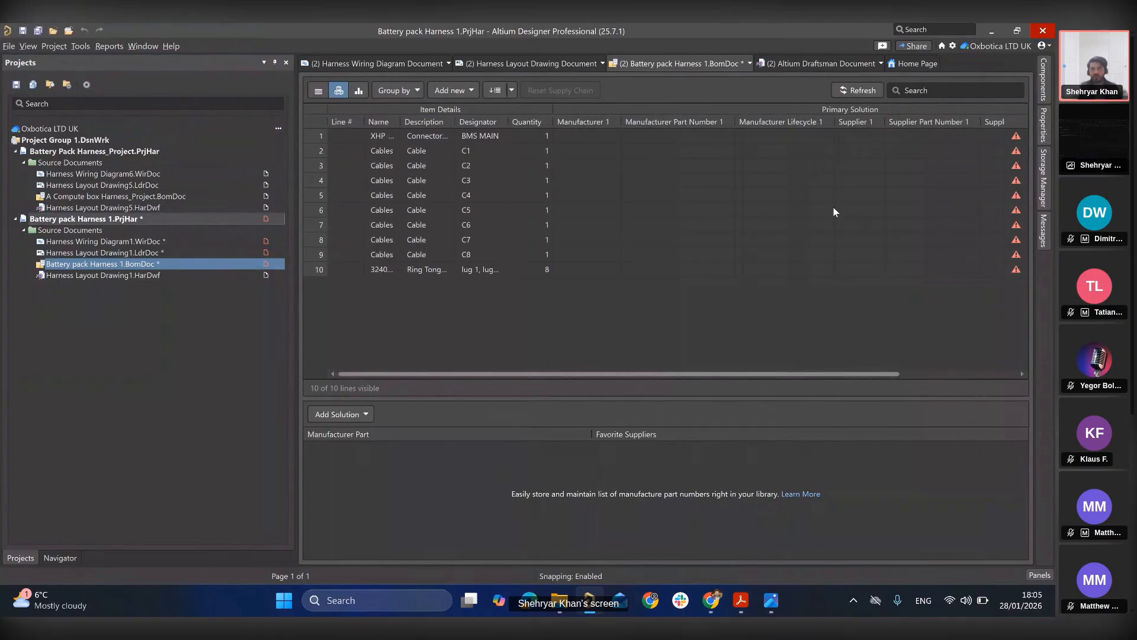
{"action": "left_click", "coordinate": [857, 90]}
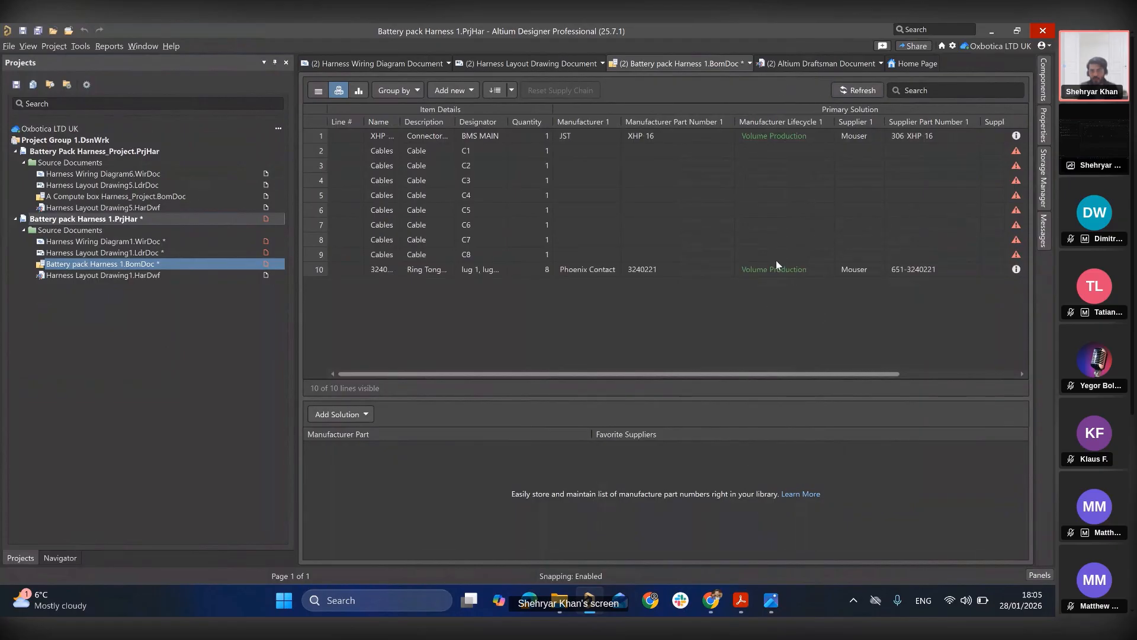
{"action": "left_click_drag", "start_coordinate": [678, 373], "coordinate": [622, 371]}
- Open the Harness Layout Drawing1.HarDwf document of Battery pack Harness 1 and set its standard sheet size to A2
{"action": "left_click", "coordinate": [166, 278]}
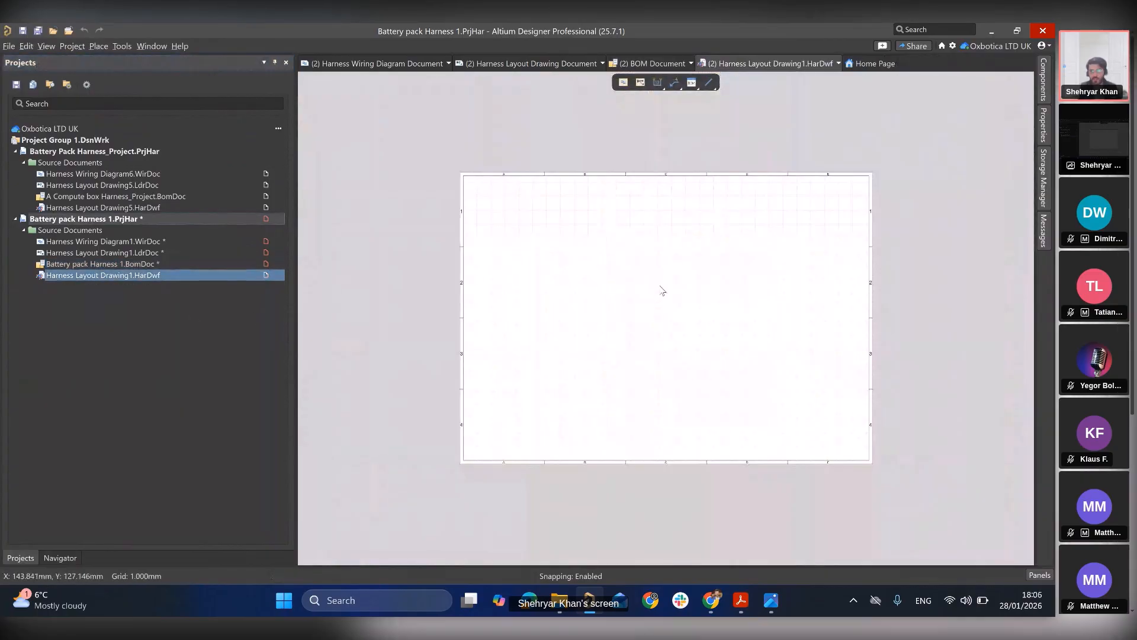
{"action": "left_click", "coordinate": [1048, 139]}
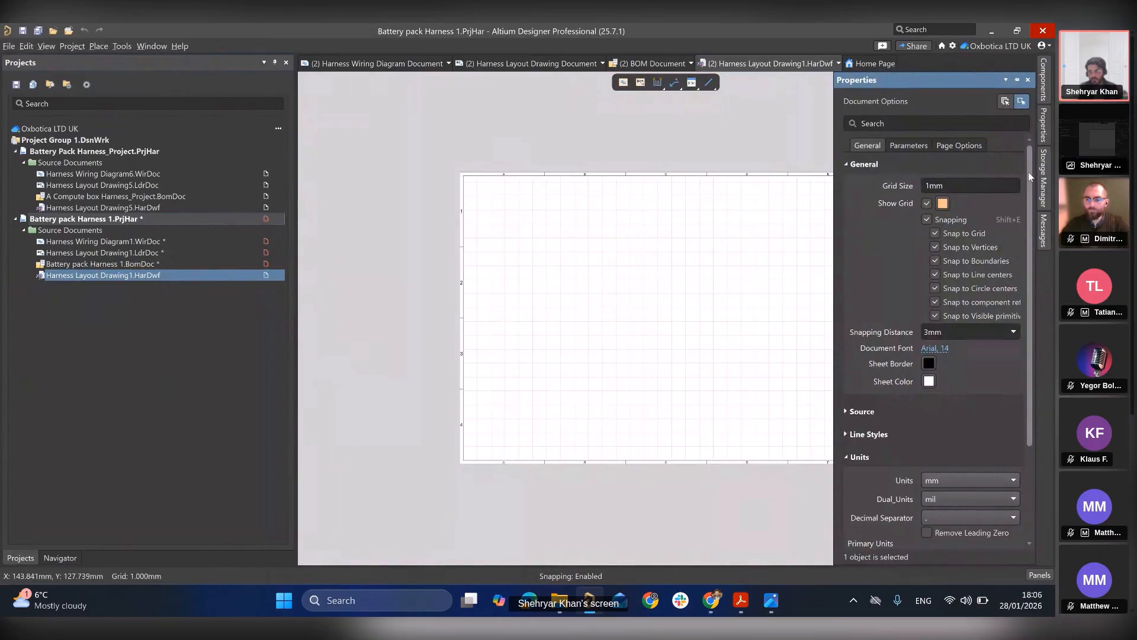
{"action": "left_click", "coordinate": [960, 146]}
{"action": "left_click", "coordinate": [956, 269]}
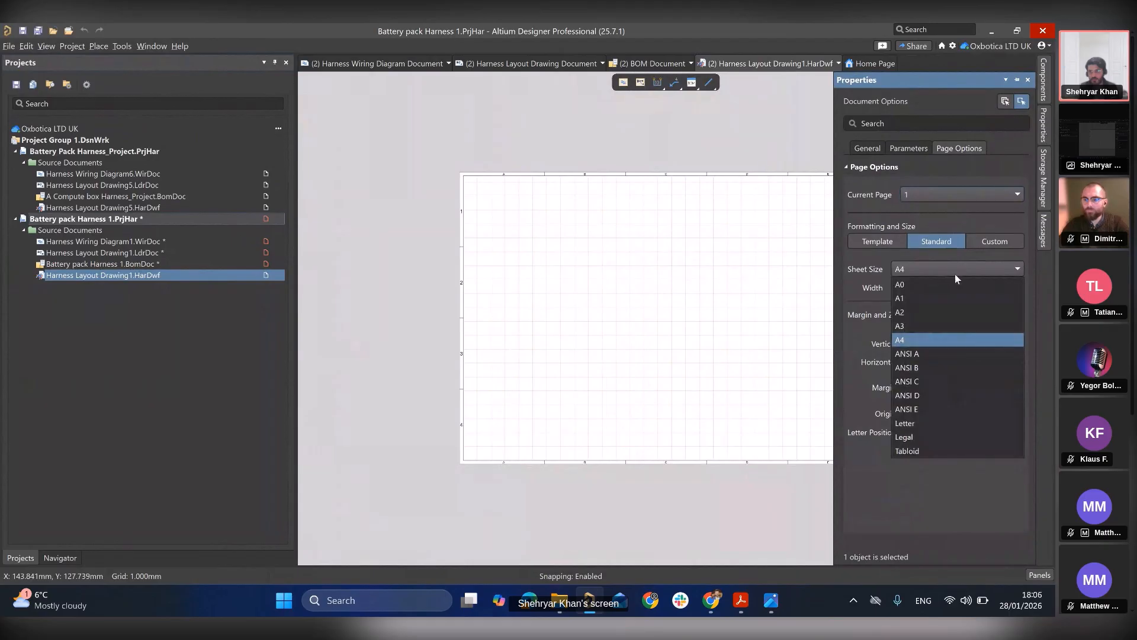
{"action": "left_click", "coordinate": [943, 314]}
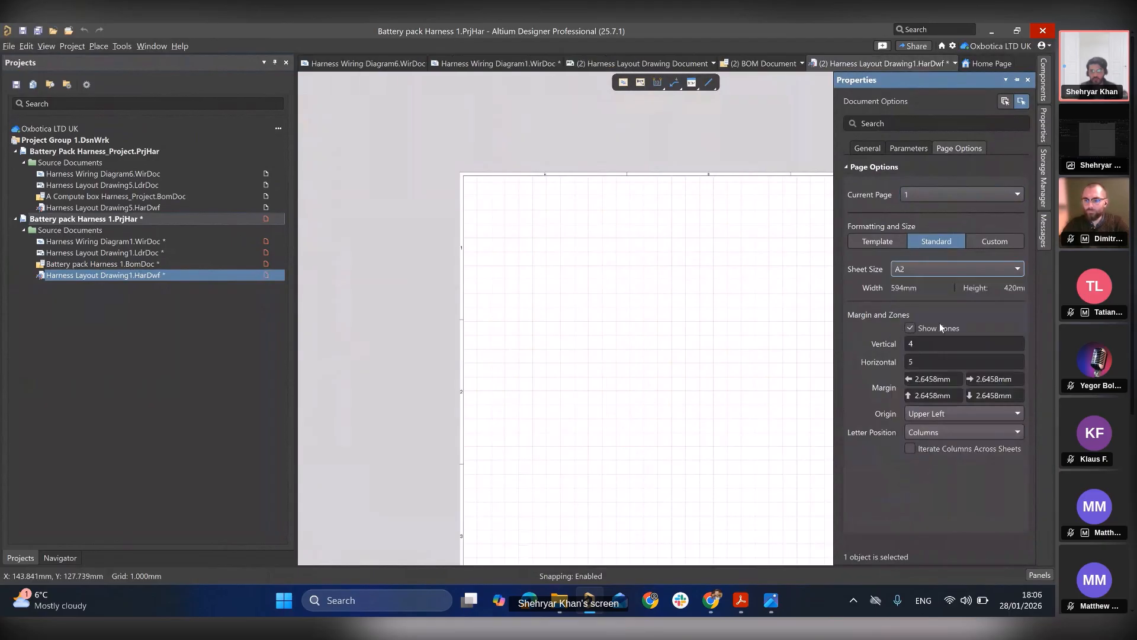
{"action": "scroll", "coordinate": [587, 260], "scroll_direction": "down", "scroll_amount": 2, "text": "ctrl"}
{"action": "scroll", "coordinate": [587, 261], "scroll_direction": "down", "scroll_amount": 1, "text": "ctrl"}
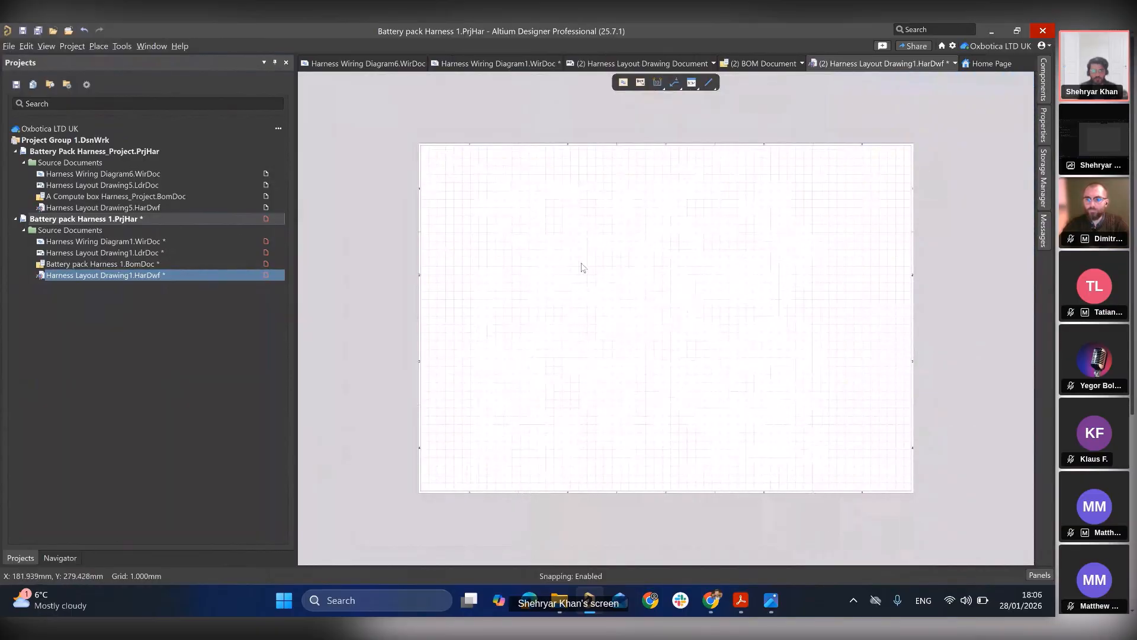
- Place a Wiring Diagram view on the sheet and shrink it to fit in the sheet's upper-left corner
{"action": "left_click", "coordinate": [97, 48]}
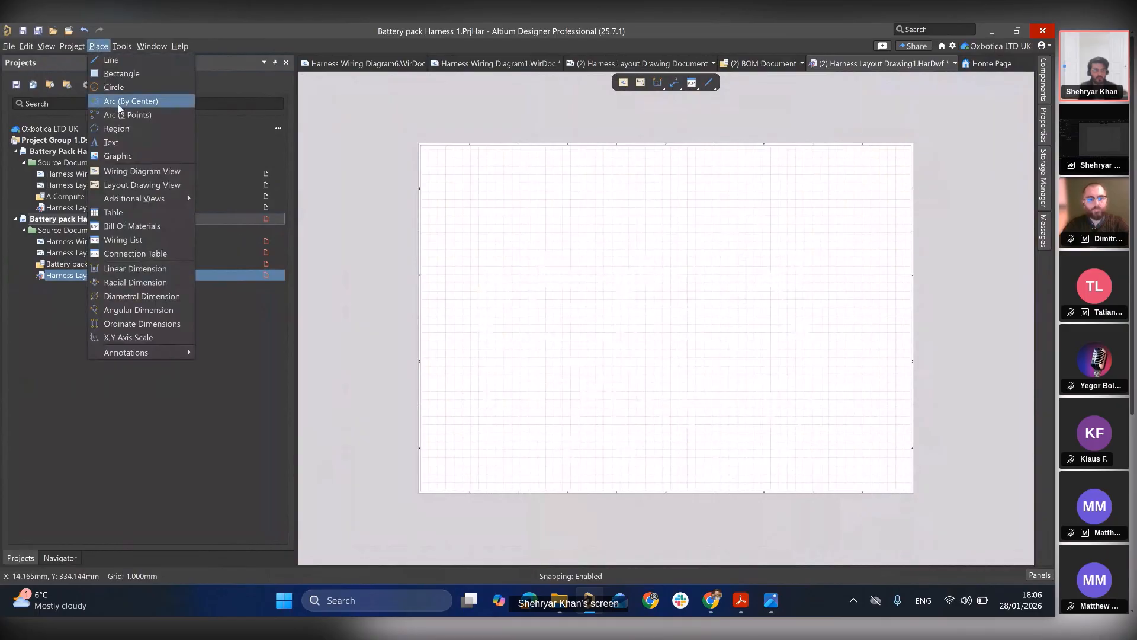
{"action": "left_click", "coordinate": [132, 173]}
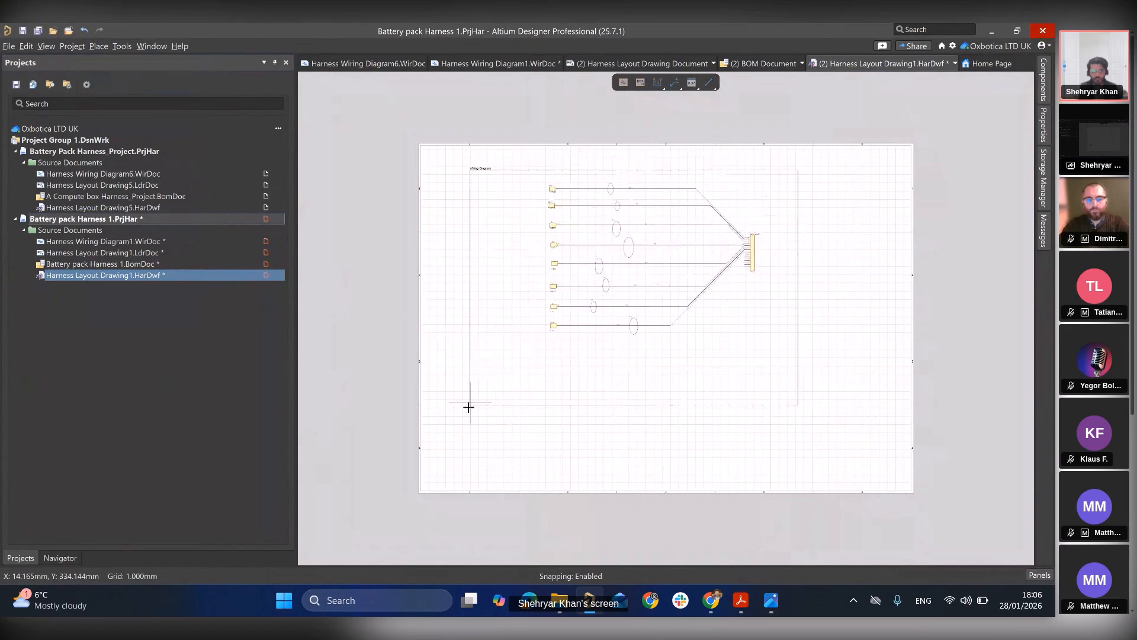
{"action": "left_click", "coordinate": [468, 407]}
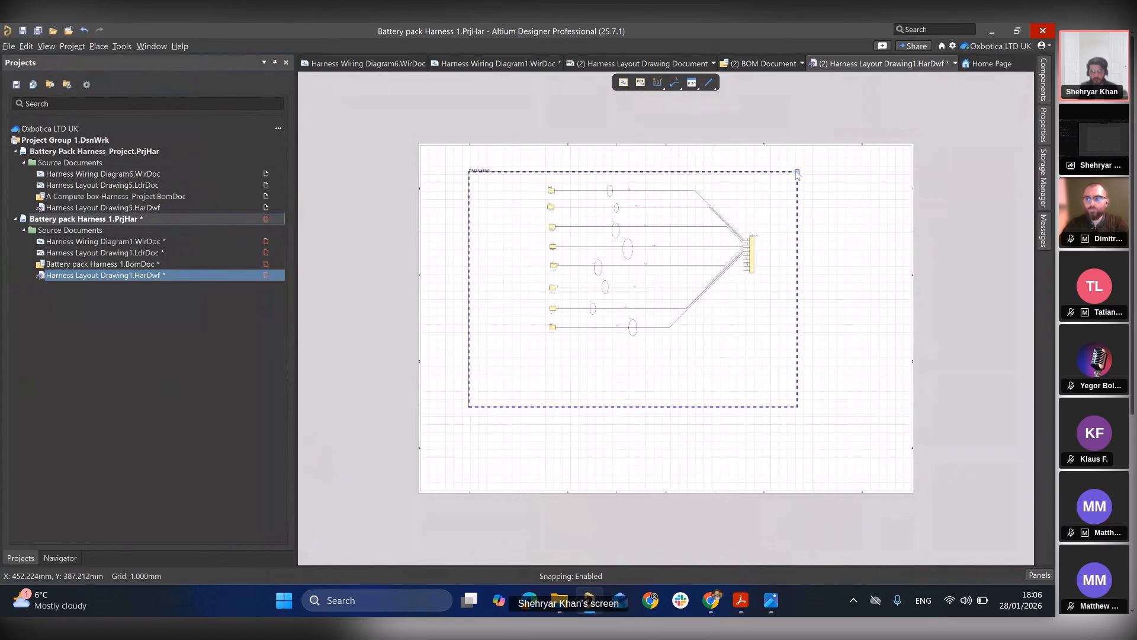
{"action": "left_click_drag", "start_coordinate": [796, 172], "coordinate": [715, 220]}
{"action": "left_click_drag", "start_coordinate": [798, 171], "coordinate": [756, 155]}
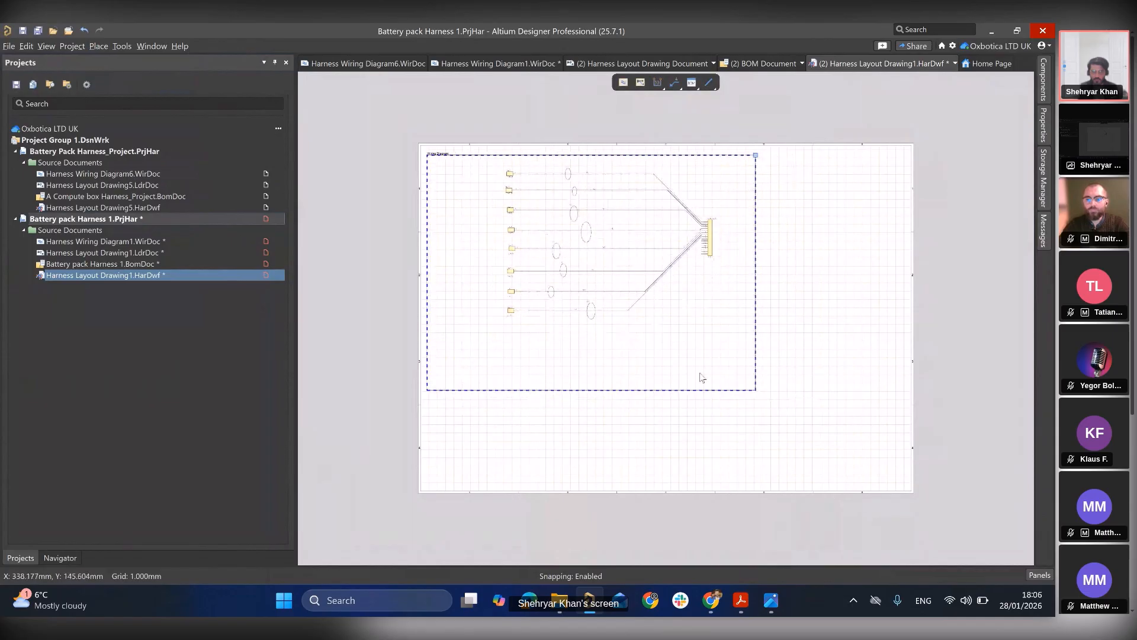
{"action": "double_click", "coordinate": [682, 390]}
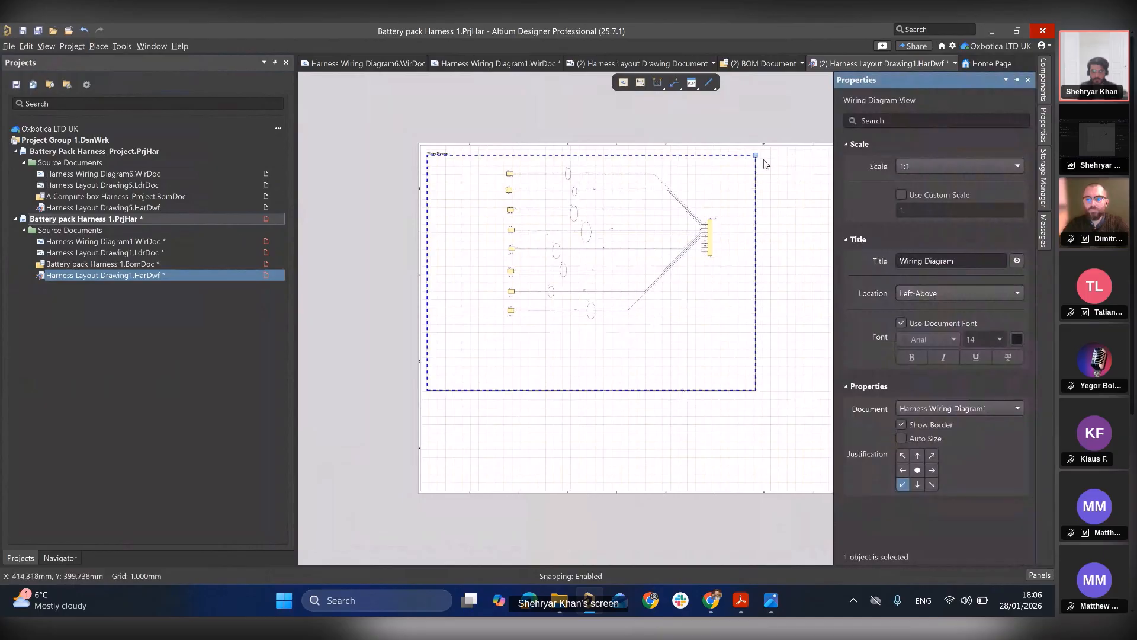
{"action": "left_click_drag", "start_coordinate": [756, 156], "coordinate": [598, 248]}
{"action": "left_click_drag", "start_coordinate": [564, 350], "coordinate": [558, 264]}
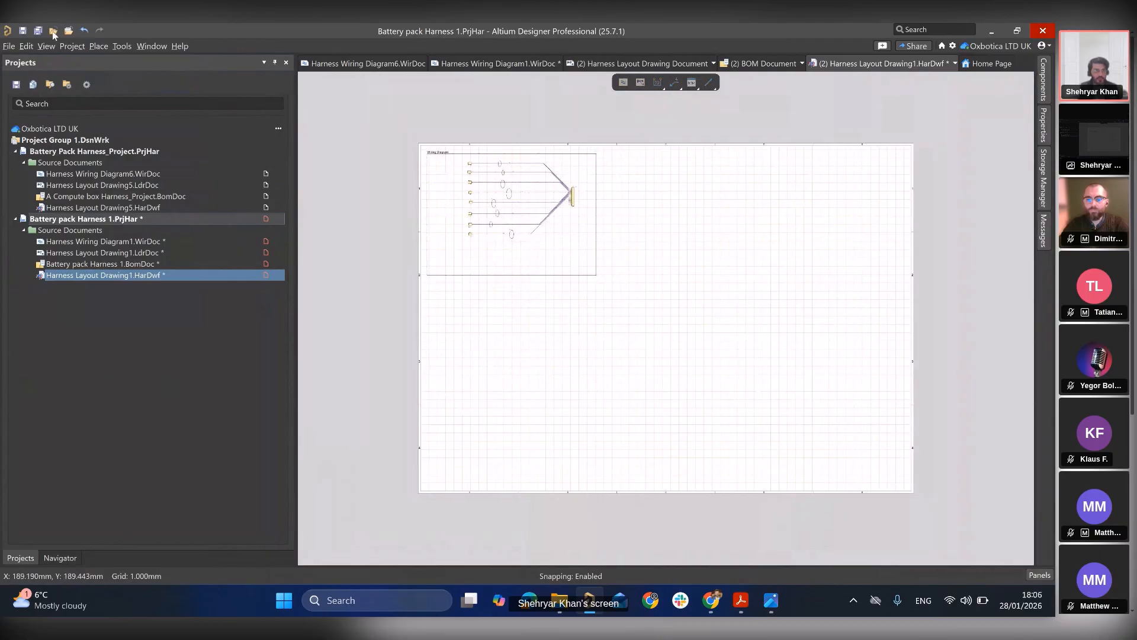
- Place a Layout Drawing view in the sheet's lower-left area and scale it down to fit below the wiring diagram view
{"action": "left_click", "coordinate": [99, 46]}
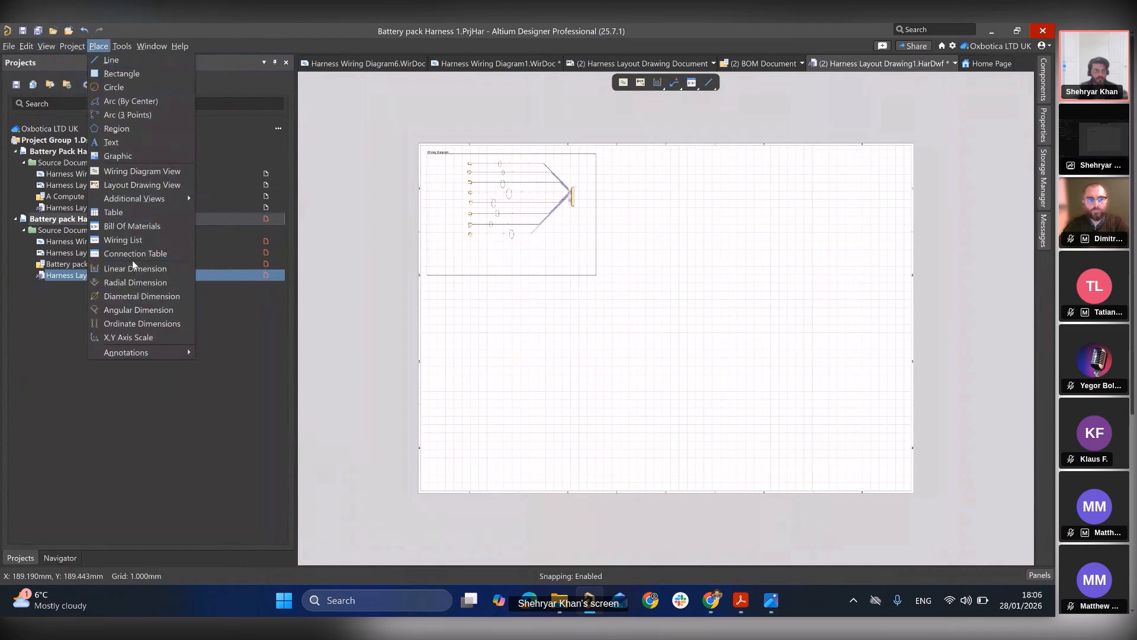
{"action": "left_click", "coordinate": [140, 187]}
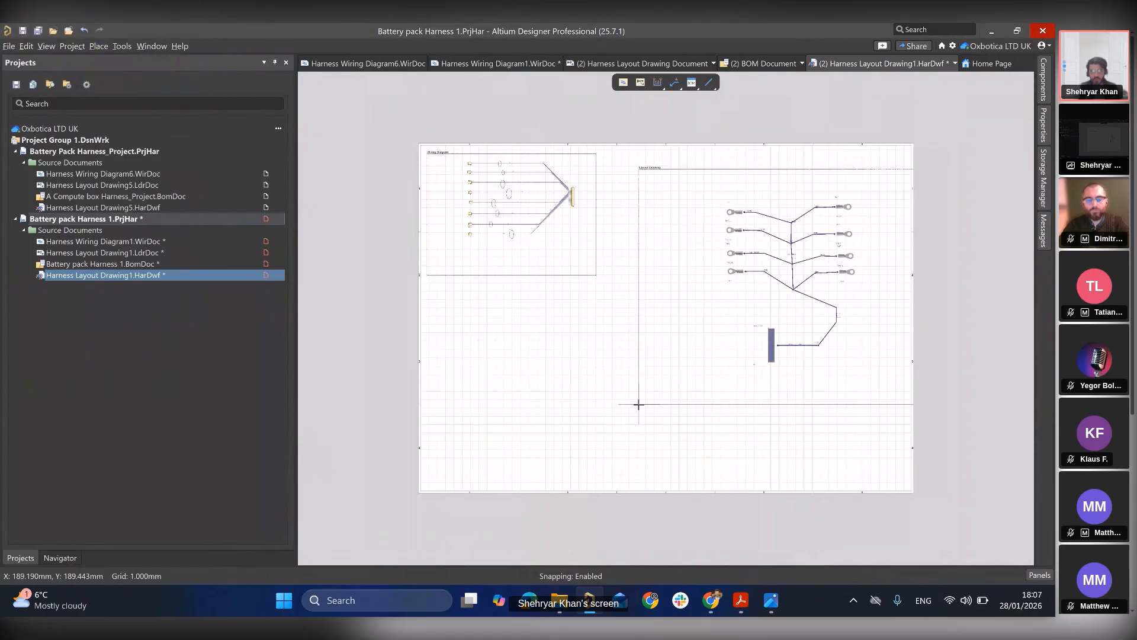
{"action": "left_click", "coordinate": [431, 484]}
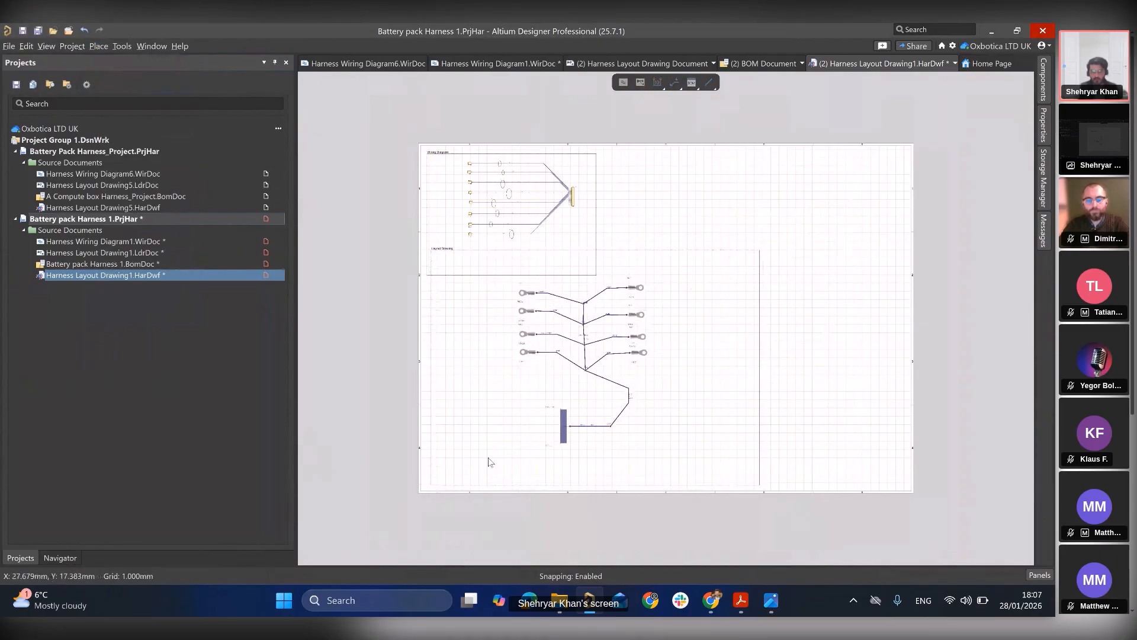
{"action": "left_click", "coordinate": [759, 250]}
{"action": "mouse_move", "coordinate": [760, 250]}
{"action": "left_mouse_down"}
{"action": "mouse_move", "coordinate": [689, 301]}
{"action": "mouse_move", "coordinate": [691, 284]}
{"action": "left_mouse_up"}
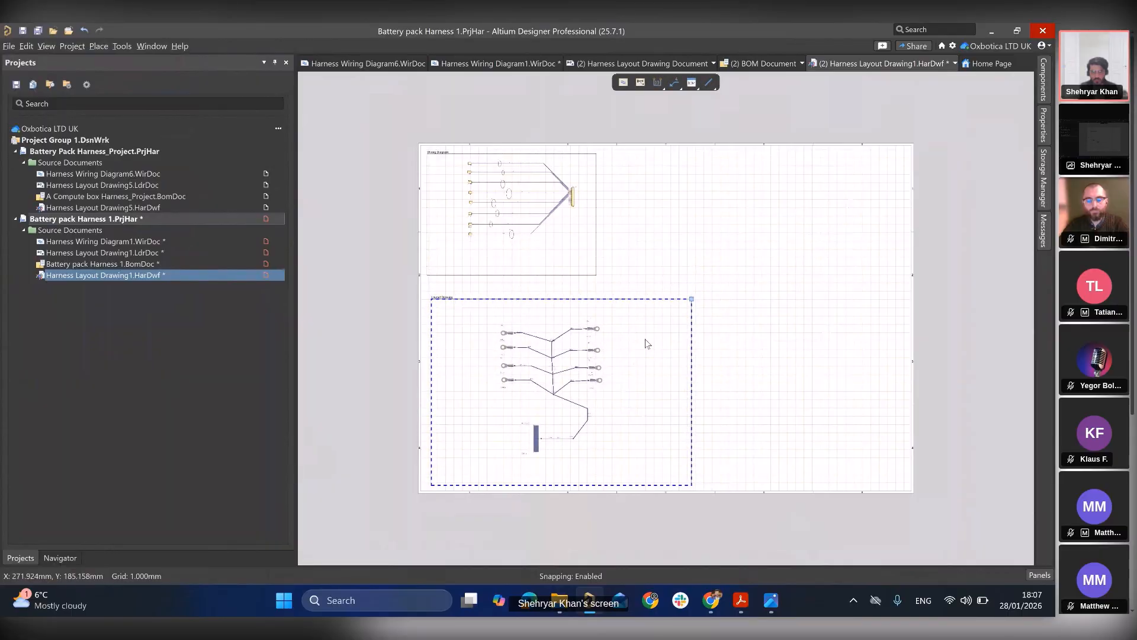
{"action": "left_click_drag", "start_coordinate": [646, 338], "coordinate": [643, 334]}
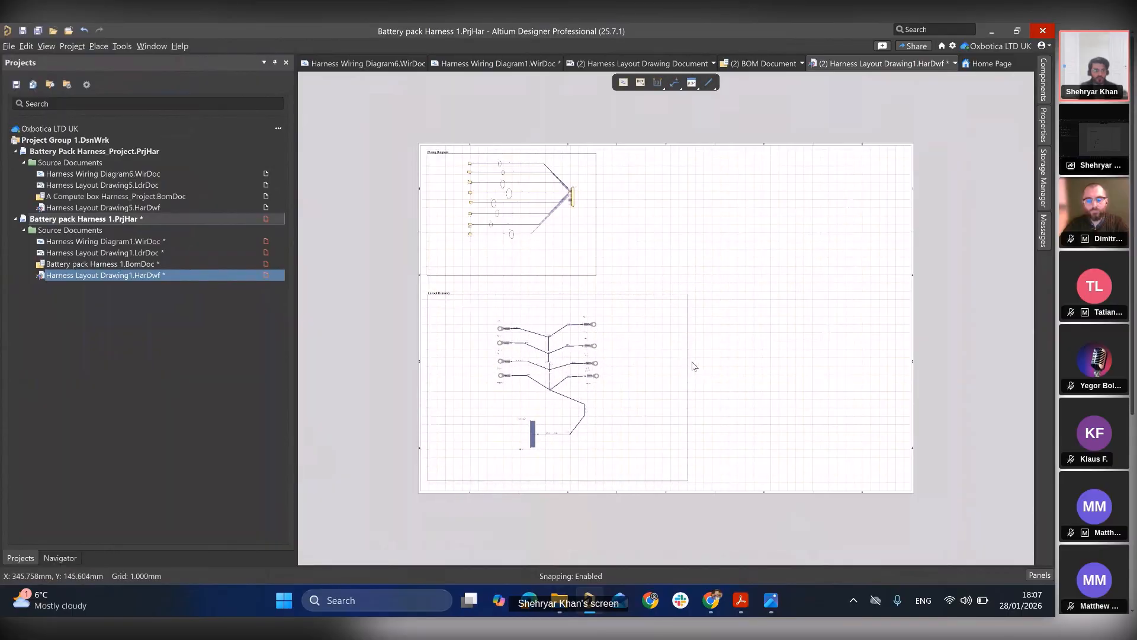
- Place a Bill Of Materials table in the upper part of the sheet, to the right of the wiring diagram view
{"action": "left_click", "coordinate": [98, 46]}
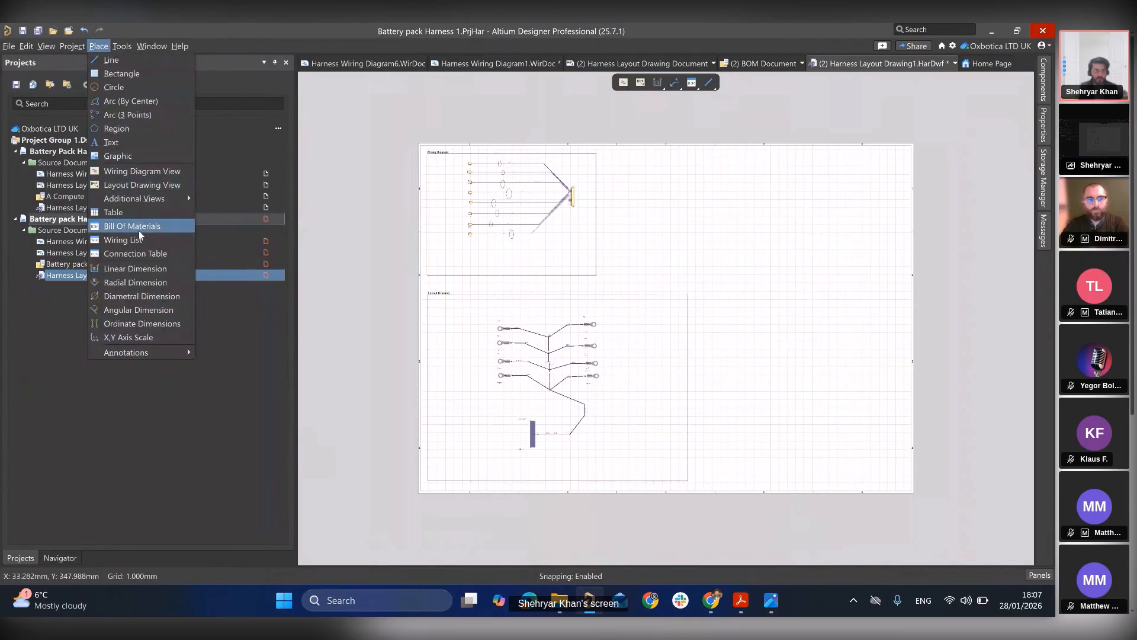
{"action": "left_click", "coordinate": [184, 229]}
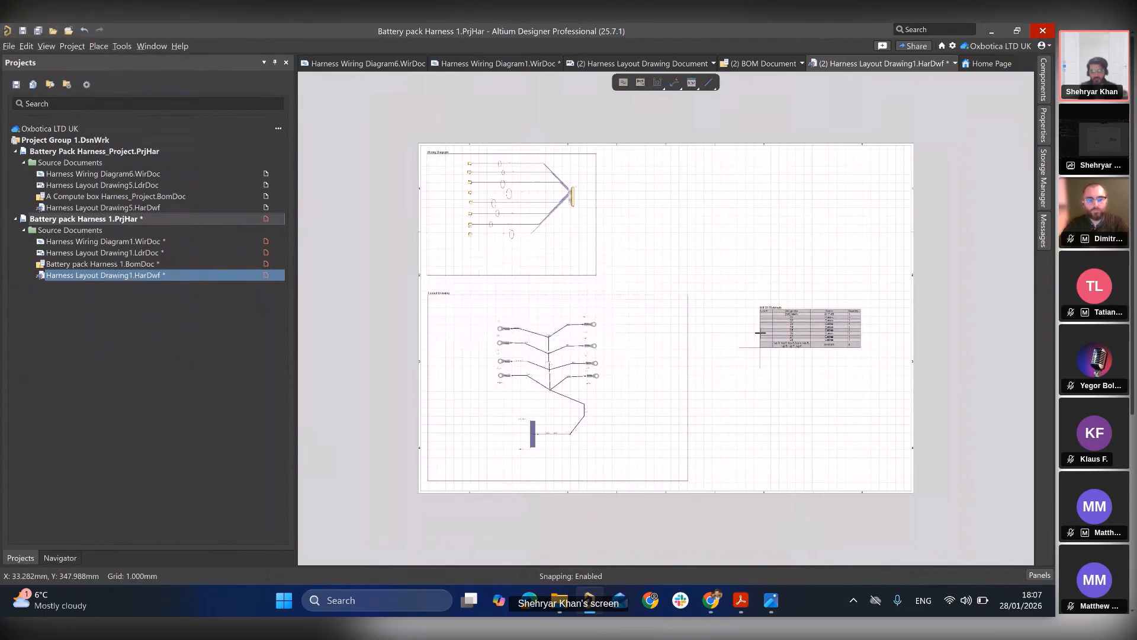
{"action": "left_click", "coordinate": [674, 196]}
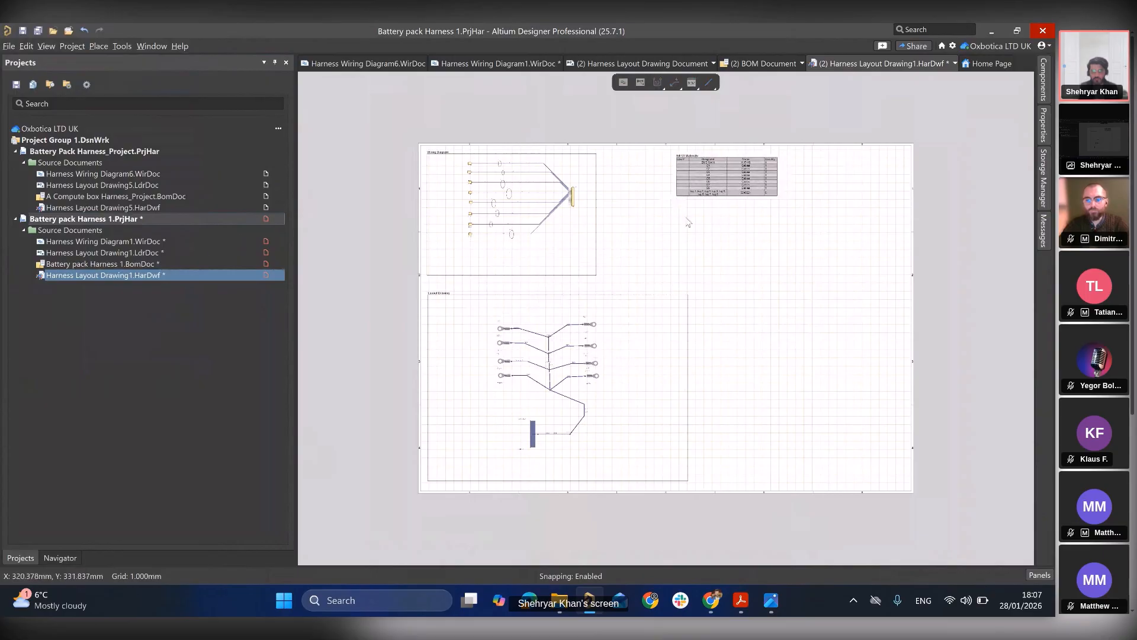
- Place a Wiring List table directly below the bill of materials and check its rows
{"action": "left_click", "coordinate": [122, 46]}
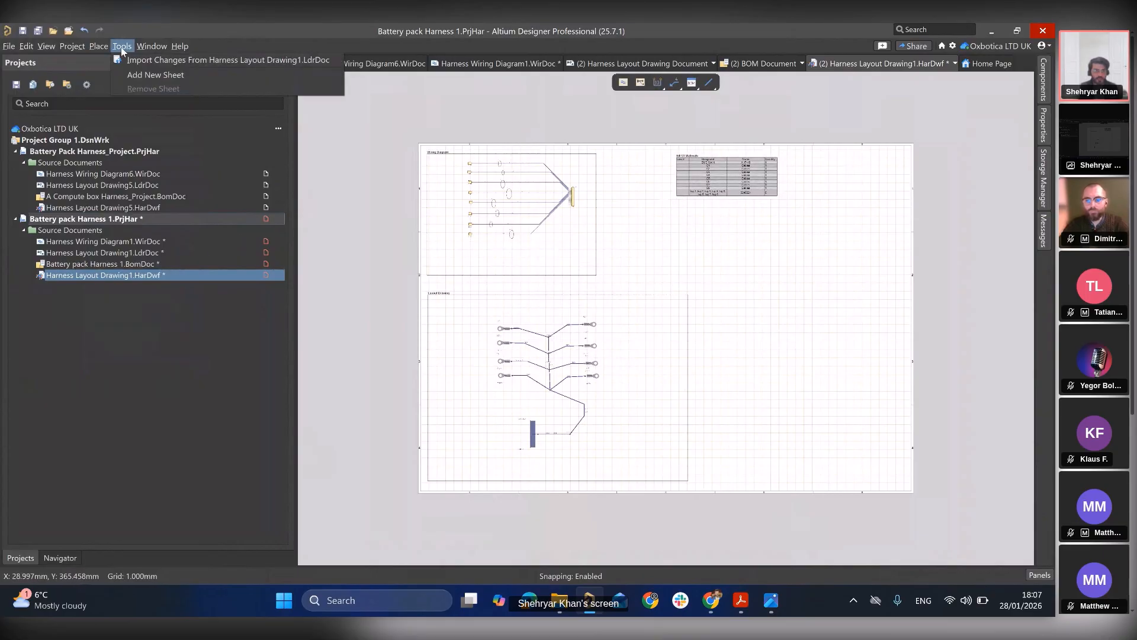
{"action": "mouse_move", "coordinate": [101, 47]}
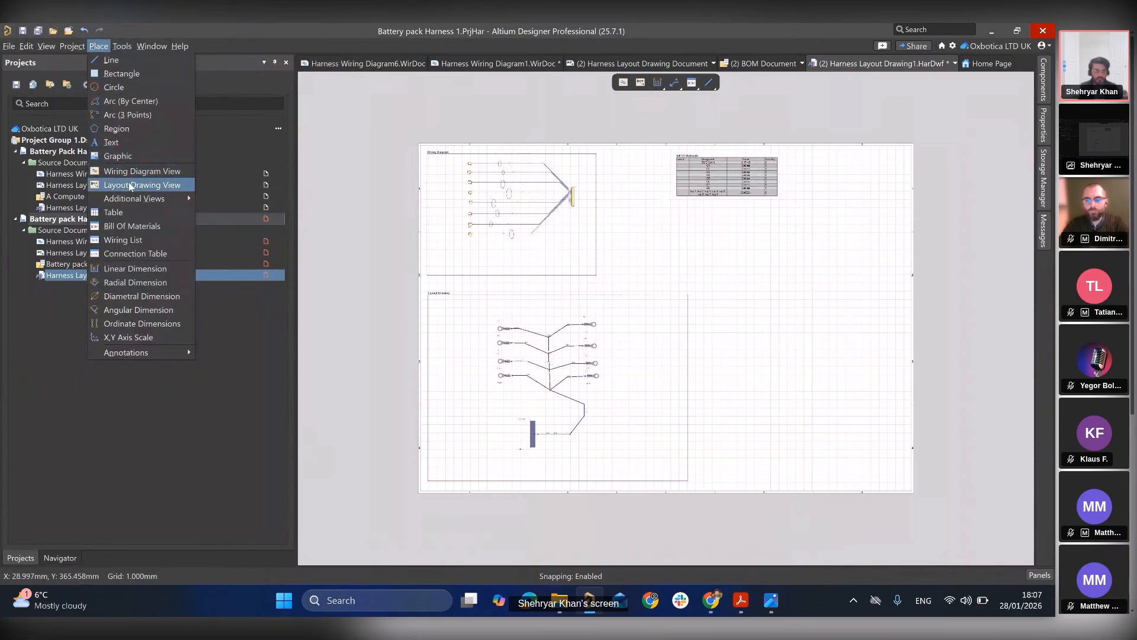
{"action": "left_click", "coordinate": [132, 239]}
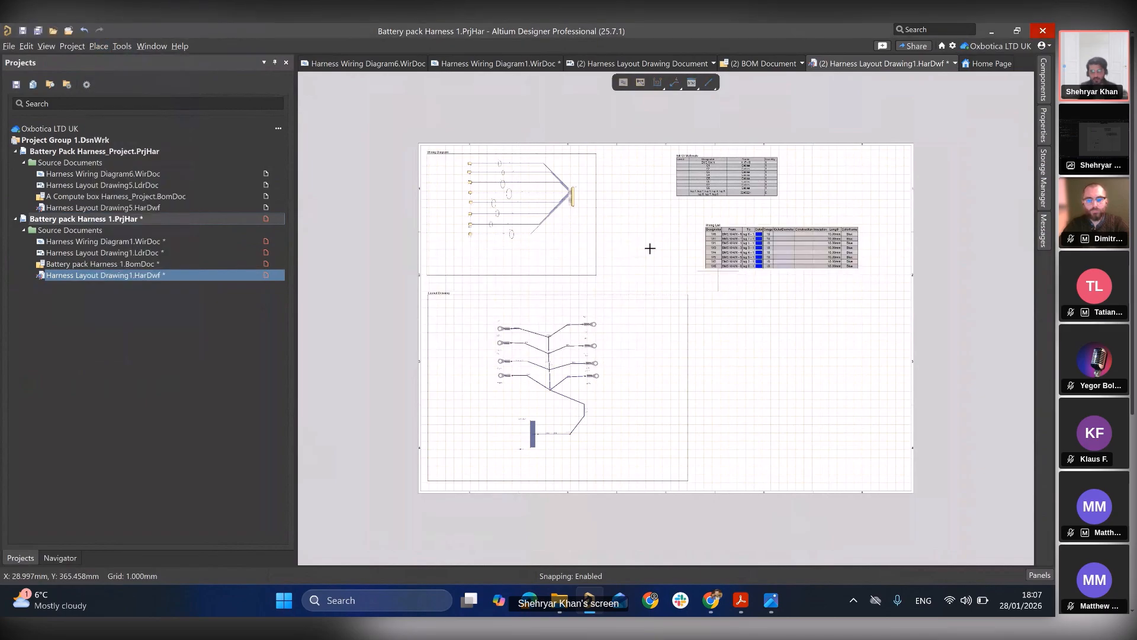
{"action": "left_click", "coordinate": [678, 247]}
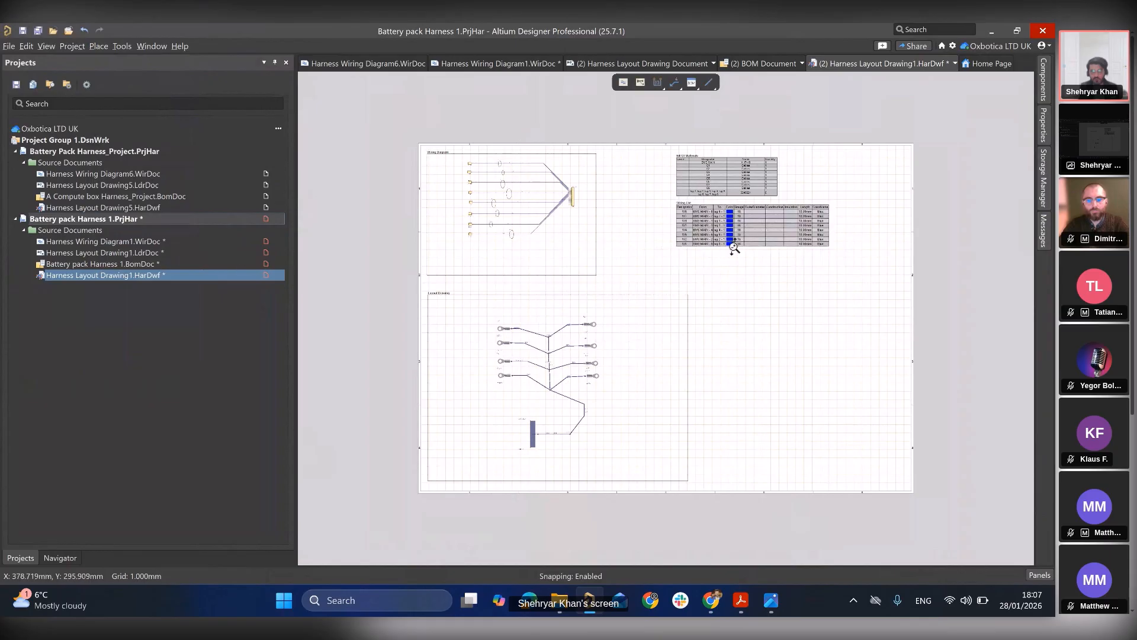
{"action": "scroll", "coordinate": [734, 248], "scroll_direction": "up", "scroll_amount": 1, "text": "ctrl"}
{"action": "scroll", "coordinate": [734, 248], "scroll_direction": "up", "scroll_amount": 2, "text": "ctrl"}
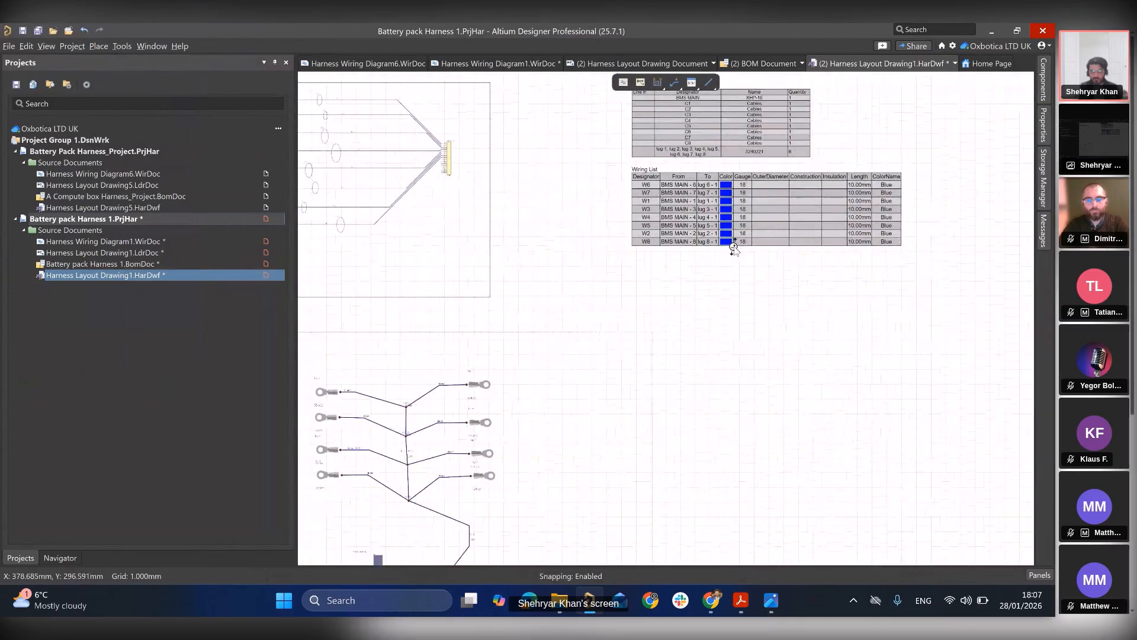
{"action": "scroll", "coordinate": [734, 247], "scroll_direction": "up", "scroll_amount": 1, "text": "ctrl"}
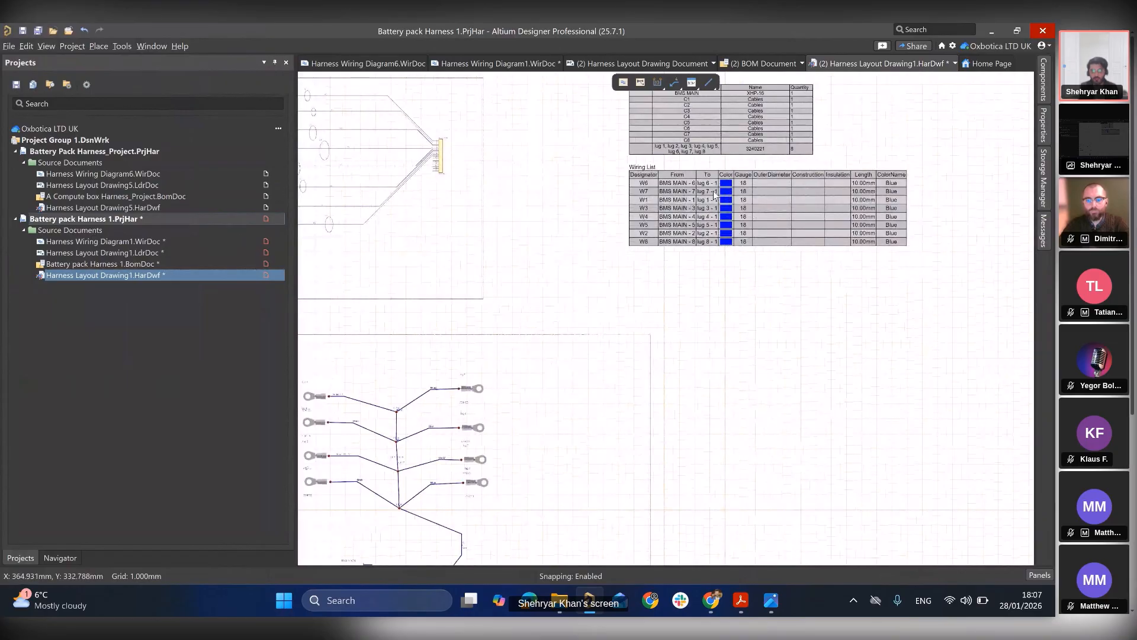
{"action": "scroll", "coordinate": [764, 192], "scroll_direction": "down", "scroll_amount": 2, "text": "ctrl"}
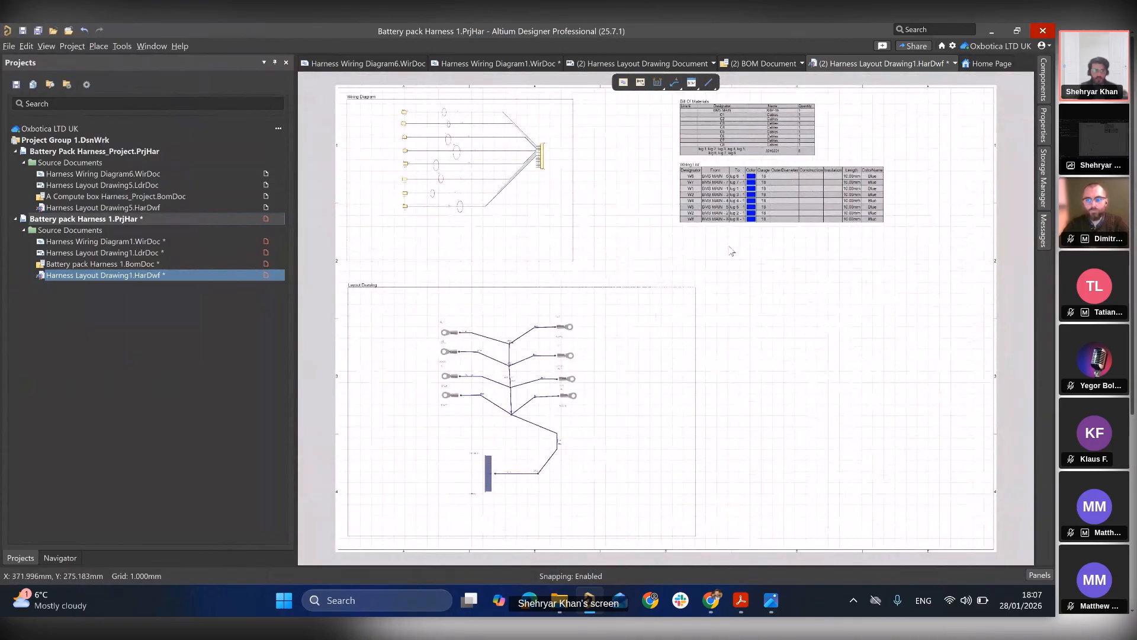
- Place a Connection Table for all components below the wiring list, to the right of the layout drawing view
{"action": "left_click", "coordinate": [95, 46]}
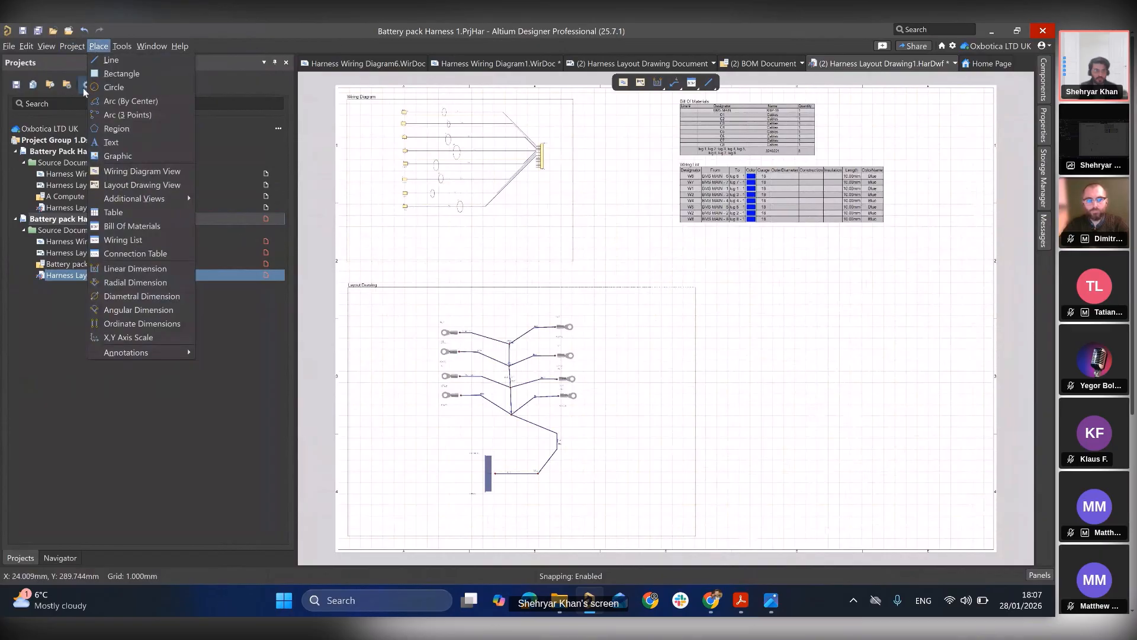
{"action": "left_click", "coordinate": [146, 254]}
{"action": "left_click", "coordinate": [600, 386]}
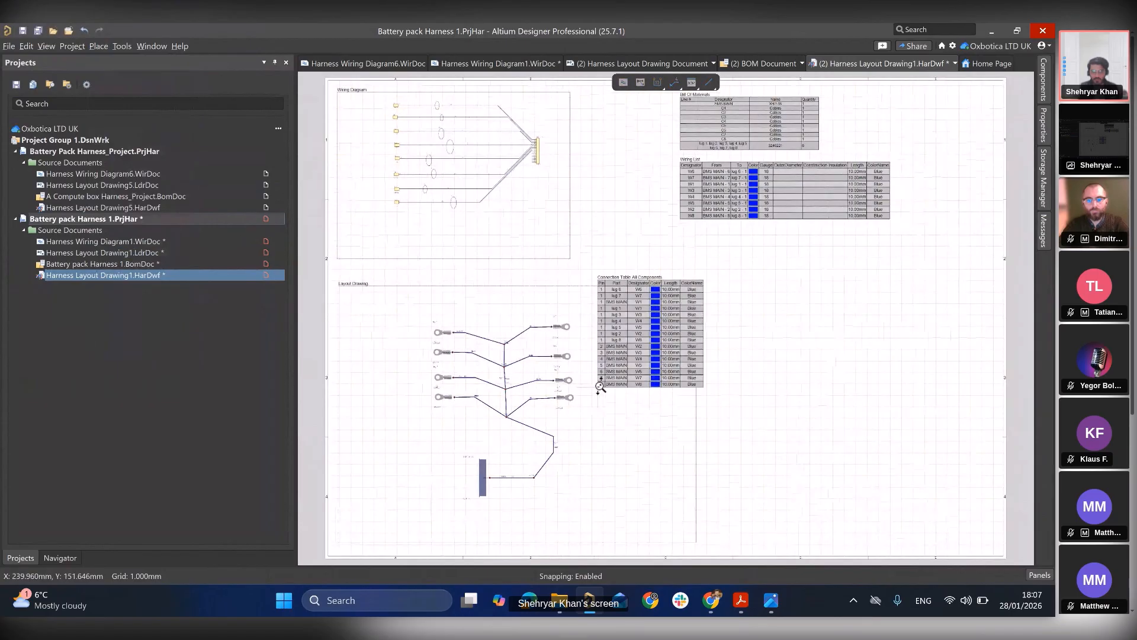
{"action": "middle_click_drag", "start_coordinate": [600, 386], "coordinate": [604, 370]}
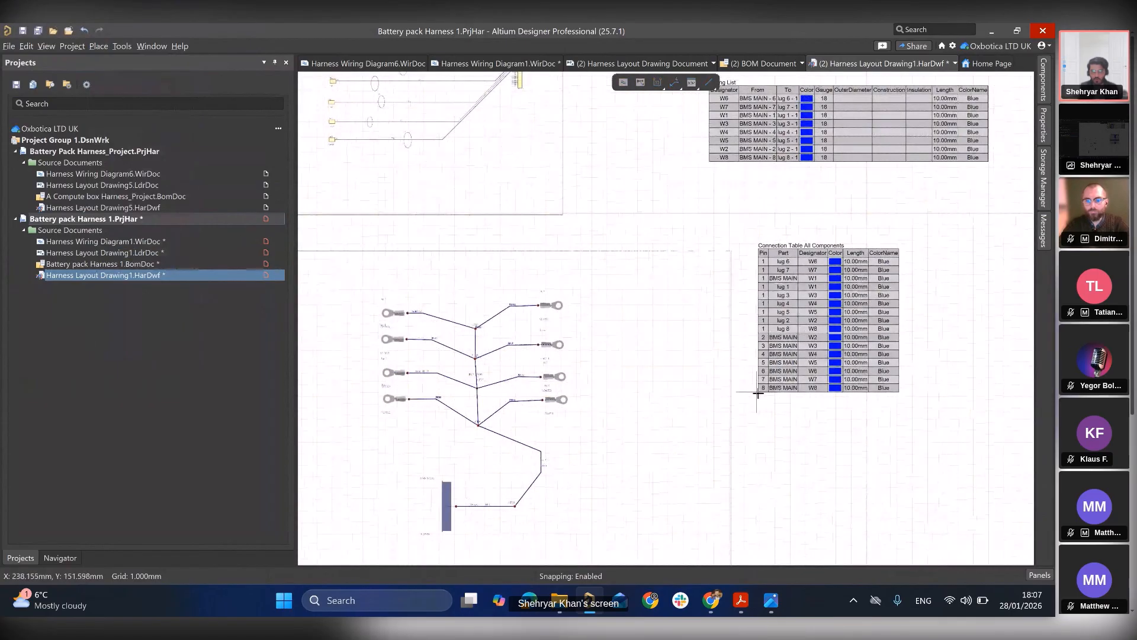
{"action": "left_click", "coordinate": [756, 396]}
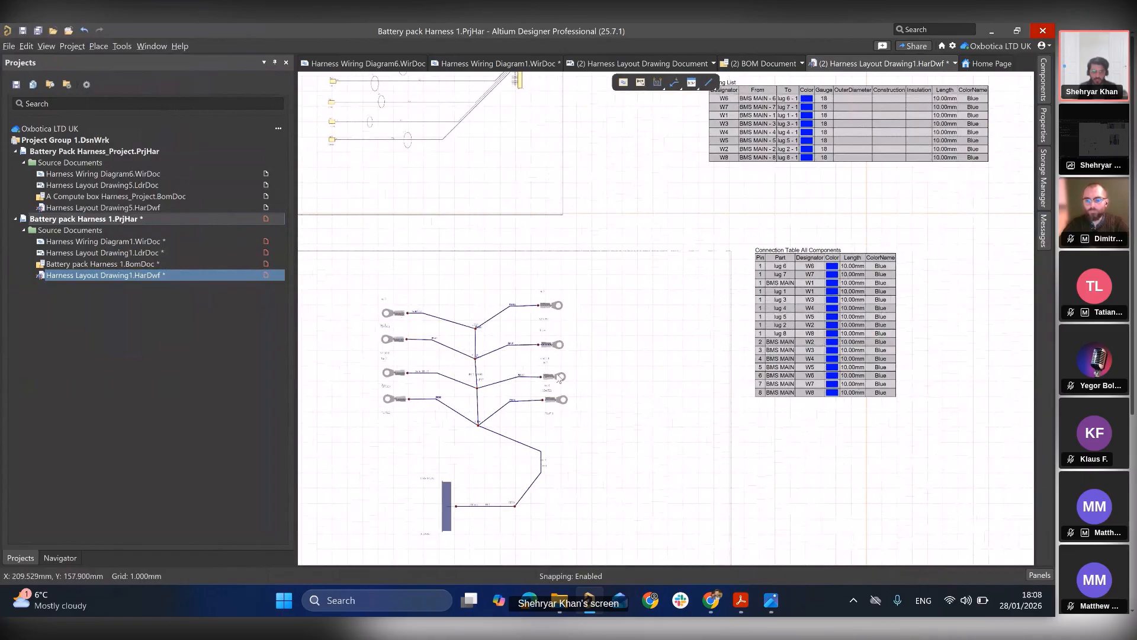
- Place a second Connection Table above the layout drawing's lugs, to the left of the existing all-components table
{"action": "left_click", "coordinate": [99, 47]}
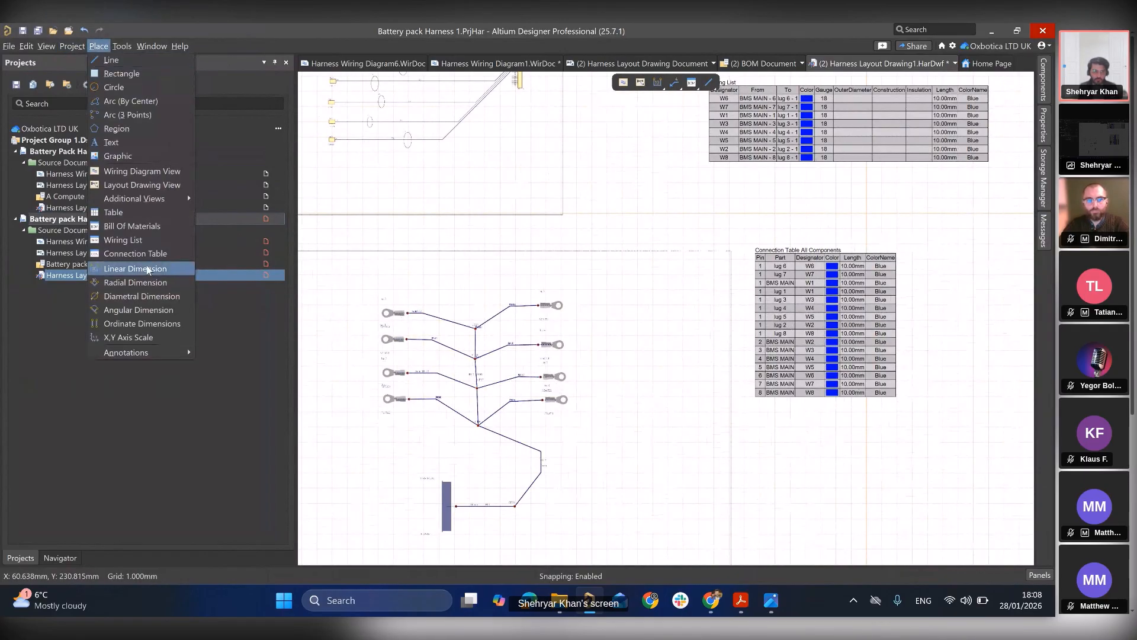
{"action": "left_click", "coordinate": [135, 256]}
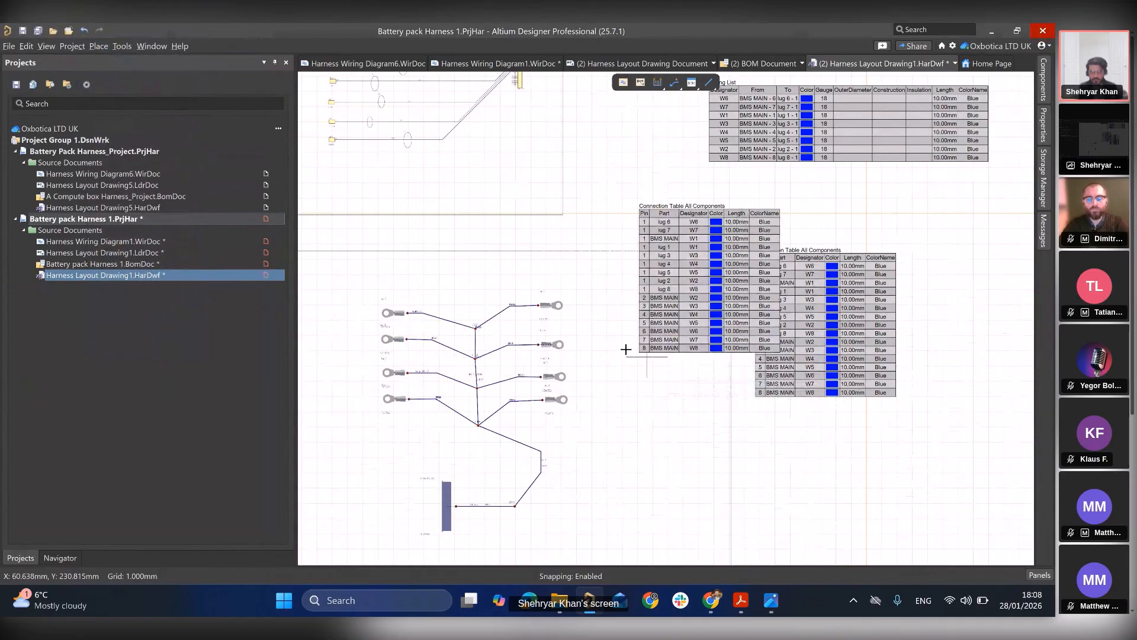
{"action": "left_click", "coordinate": [601, 333]}
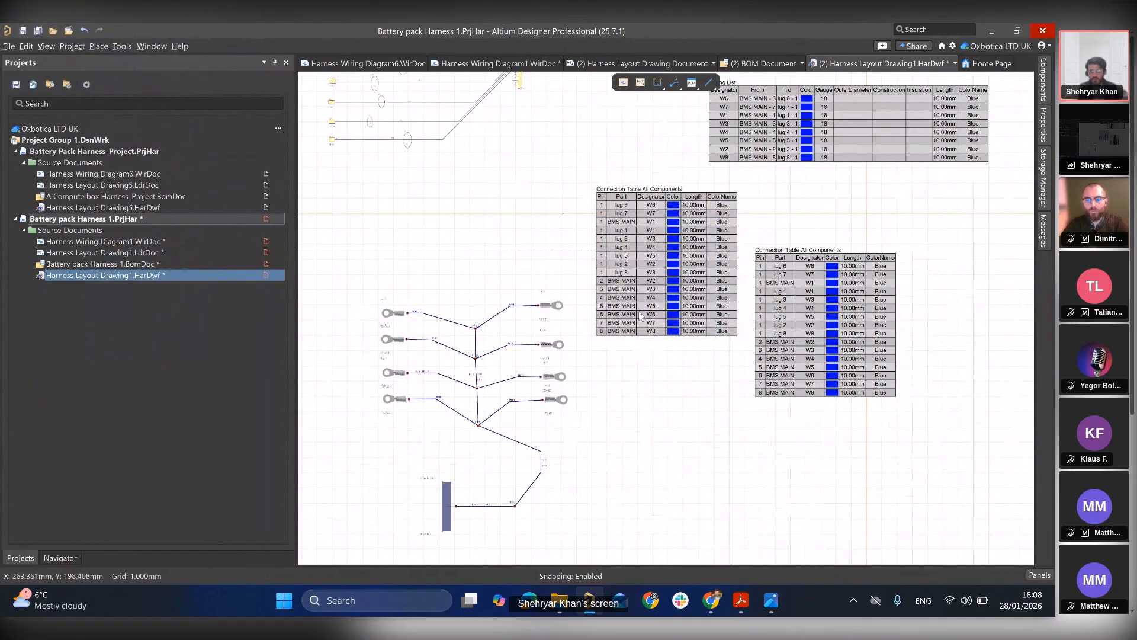
- Limit the newly placed connection table to the component lug 5
{"action": "double_click", "coordinate": [640, 316]}
{"action": "left_click_drag", "start_coordinate": [1031, 325], "coordinate": [1020, 436]}
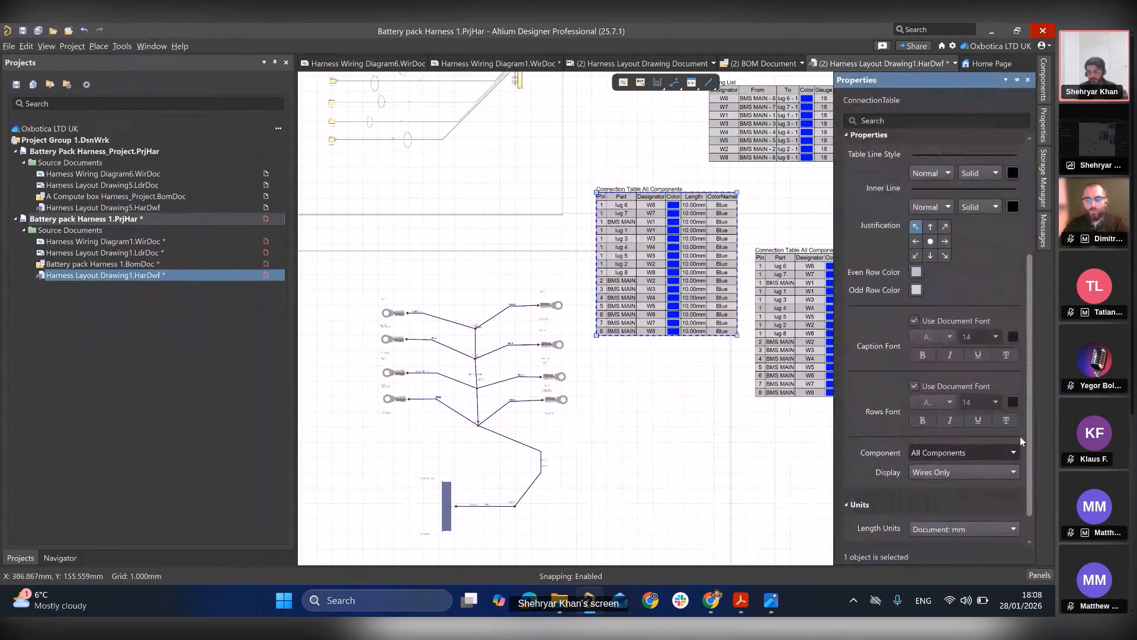
{"action": "scroll", "coordinate": [1020, 445], "scroll_direction": "down", "scroll_amount": 2}
{"action": "left_click", "coordinate": [1013, 421]}
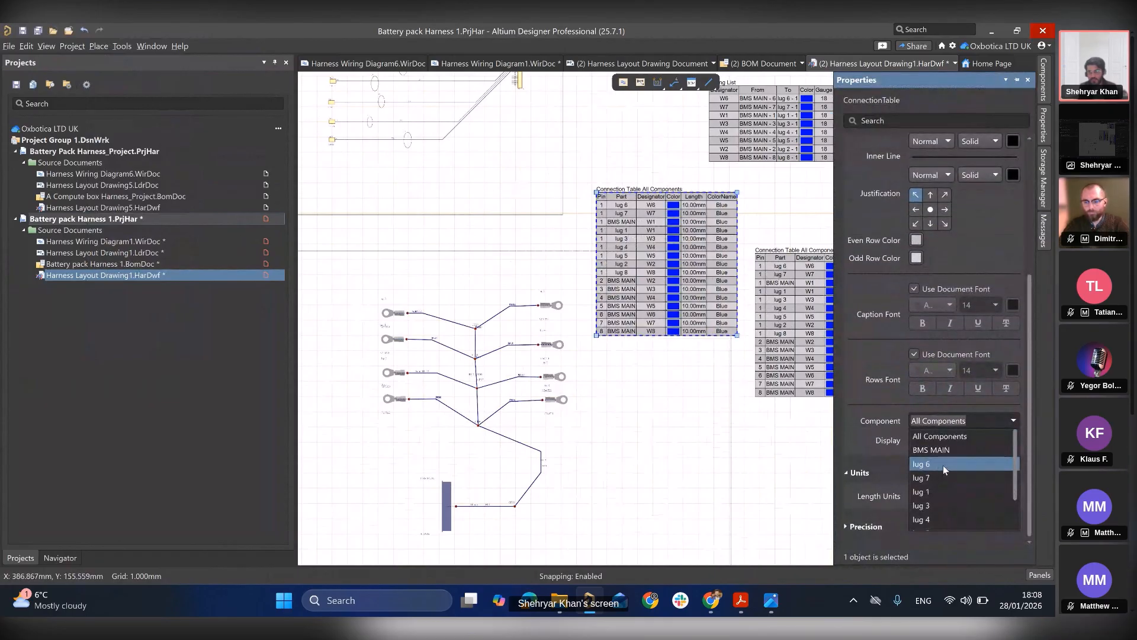
{"action": "scroll", "coordinate": [943, 467], "scroll_direction": "down", "scroll_amount": 1}
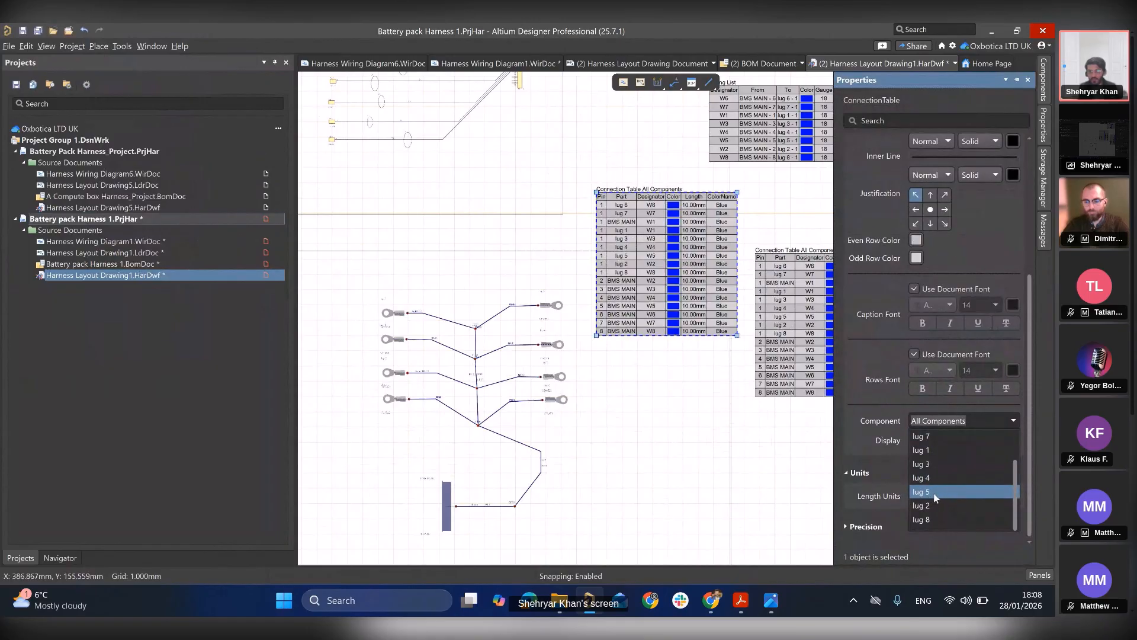
{"action": "left_click", "coordinate": [936, 493]}
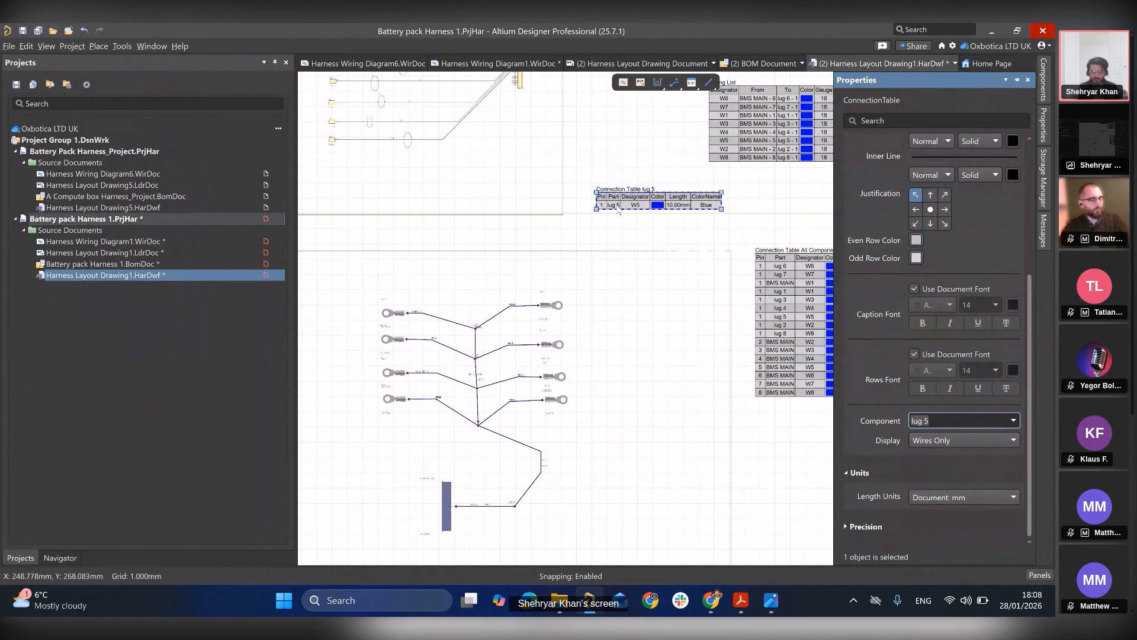
- Move the lug 5 connection table down beside the lug 5 terminal in the layout drawing view
{"action": "left_click_drag", "start_coordinate": [616, 202], "coordinate": [597, 278]}
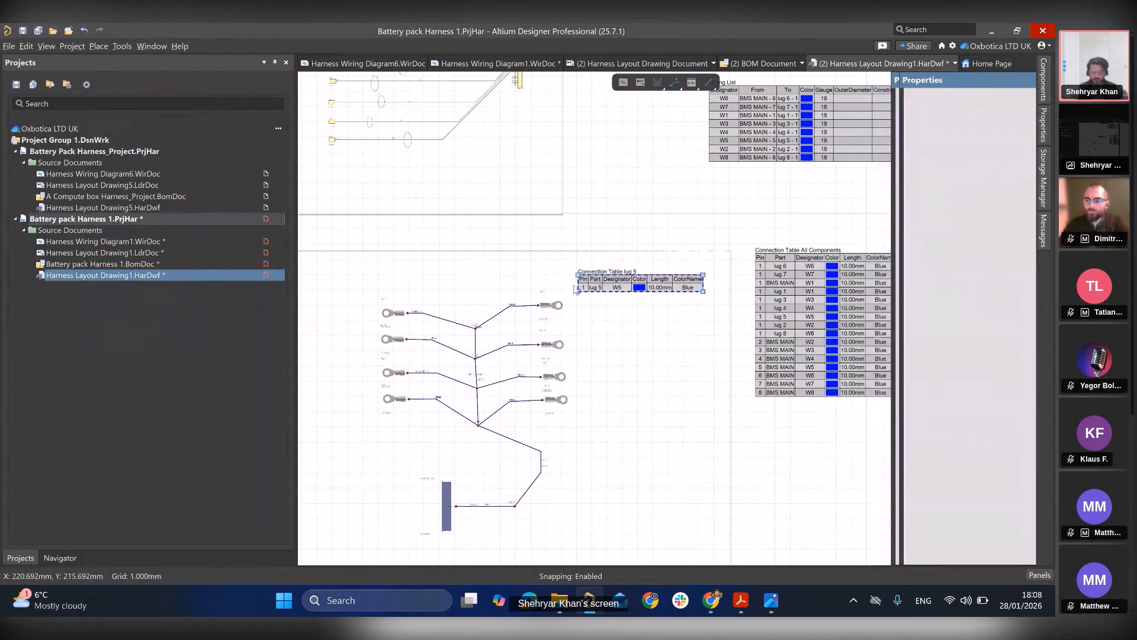
{"action": "scroll", "coordinate": [574, 286], "scroll_direction": "up", "scroll_amount": 2, "text": "ctrl"}
{"action": "scroll", "coordinate": [574, 286], "scroll_direction": "up", "scroll_amount": 2, "text": "ctrl"}
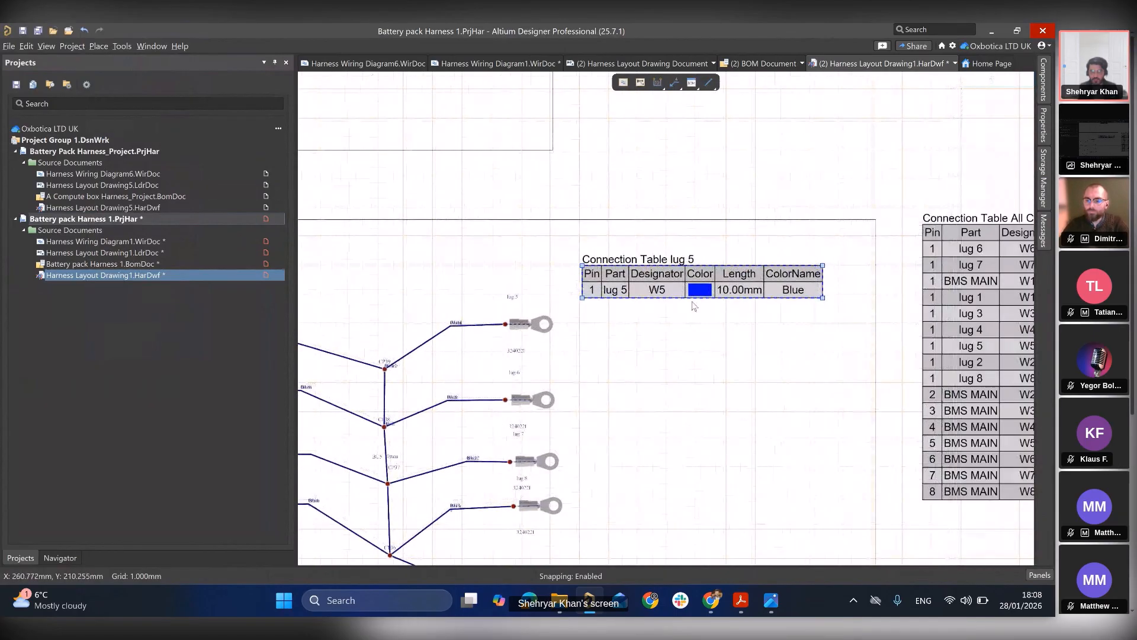
{"action": "scroll", "coordinate": [630, 305], "scroll_direction": "up", "scroll_amount": 2, "text": "ctrl"}
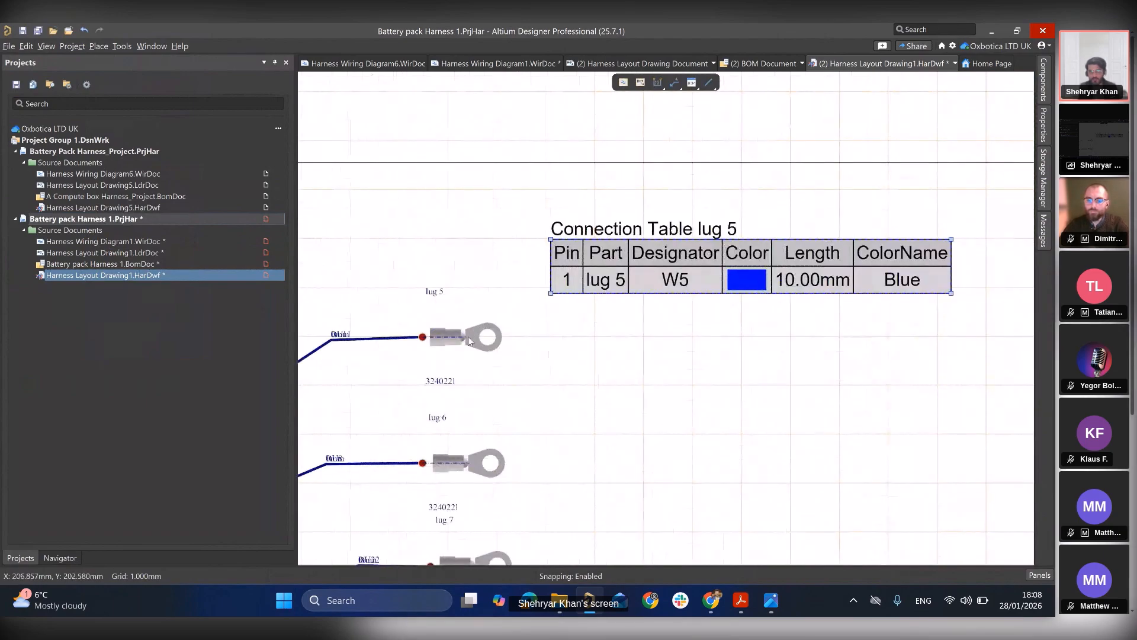
- Show the Crimp, ToPart, Gauge and ToPin columns in the lug 5 connection table and dismiss the energy saver notification
{"action": "double_click", "coordinate": [653, 277]}
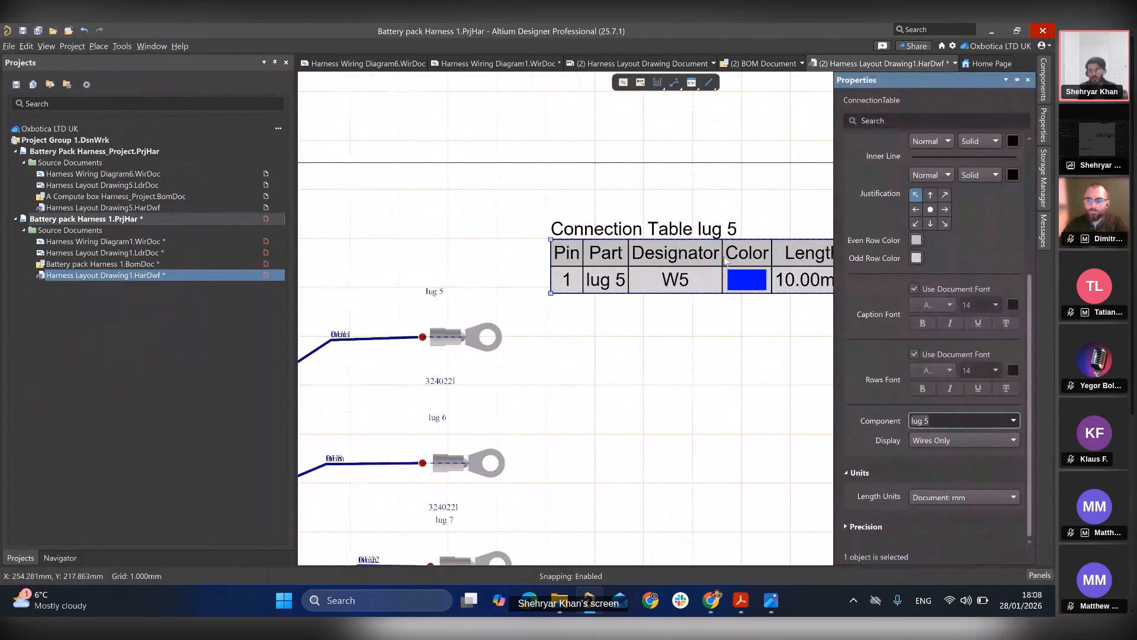
{"action": "scroll", "coordinate": [986, 262], "scroll_direction": "up", "scroll_amount": 5}
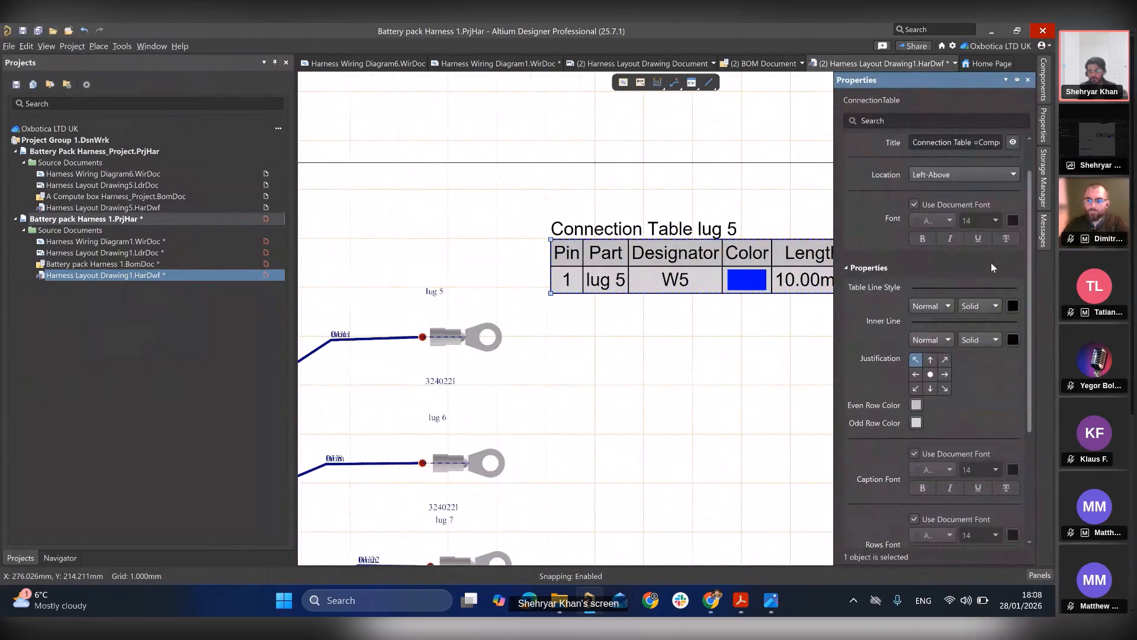
{"action": "left_click", "coordinate": [906, 145]}
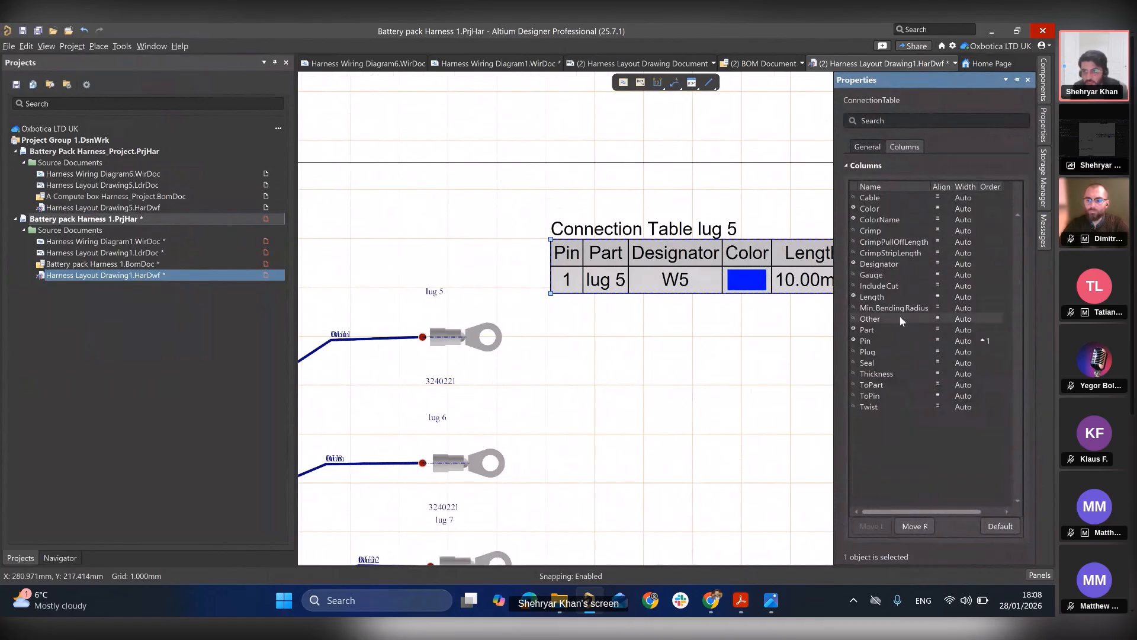
{"action": "left_click", "coordinate": [854, 230]}
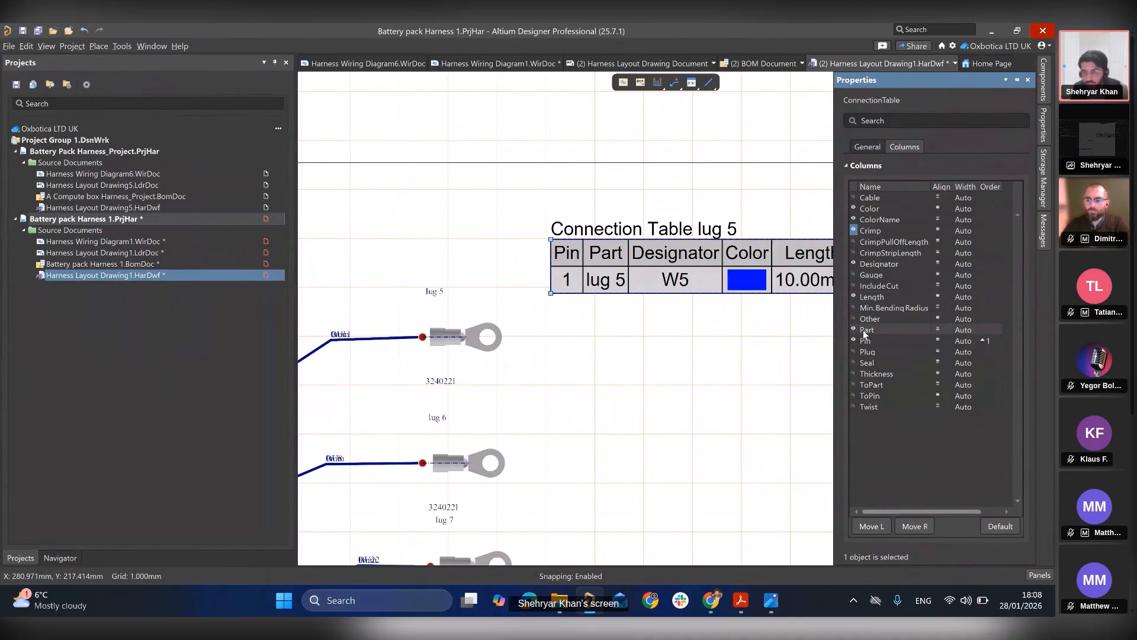
{"action": "left_click", "coordinate": [854, 385]}
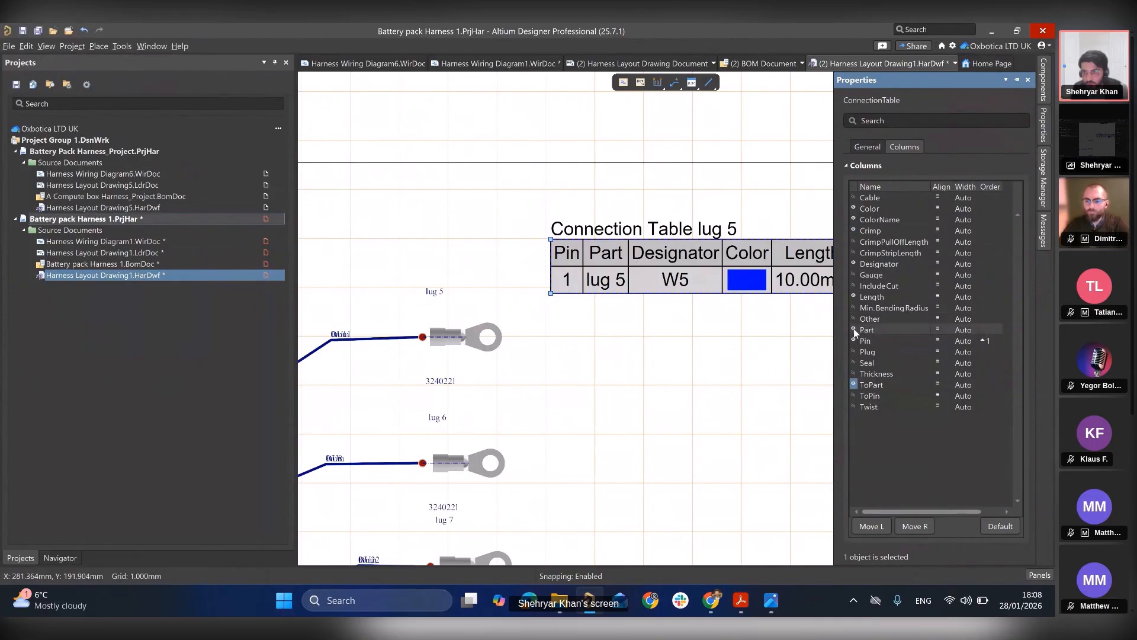
{"action": "left_click", "coordinate": [855, 274]}
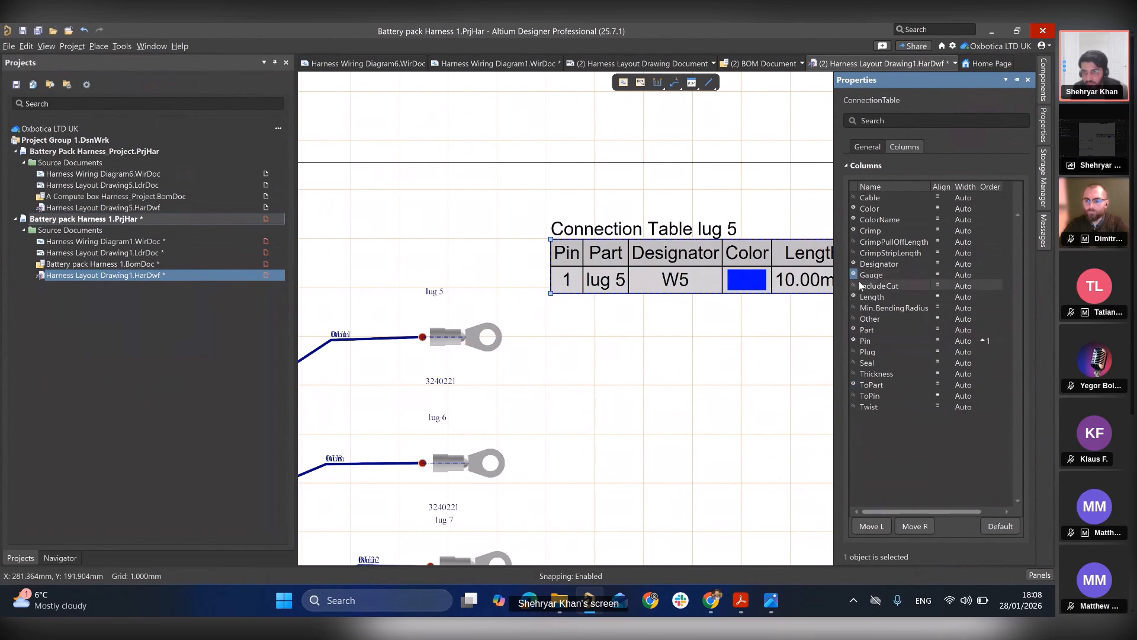
{"action": "left_click", "coordinate": [854, 396]}
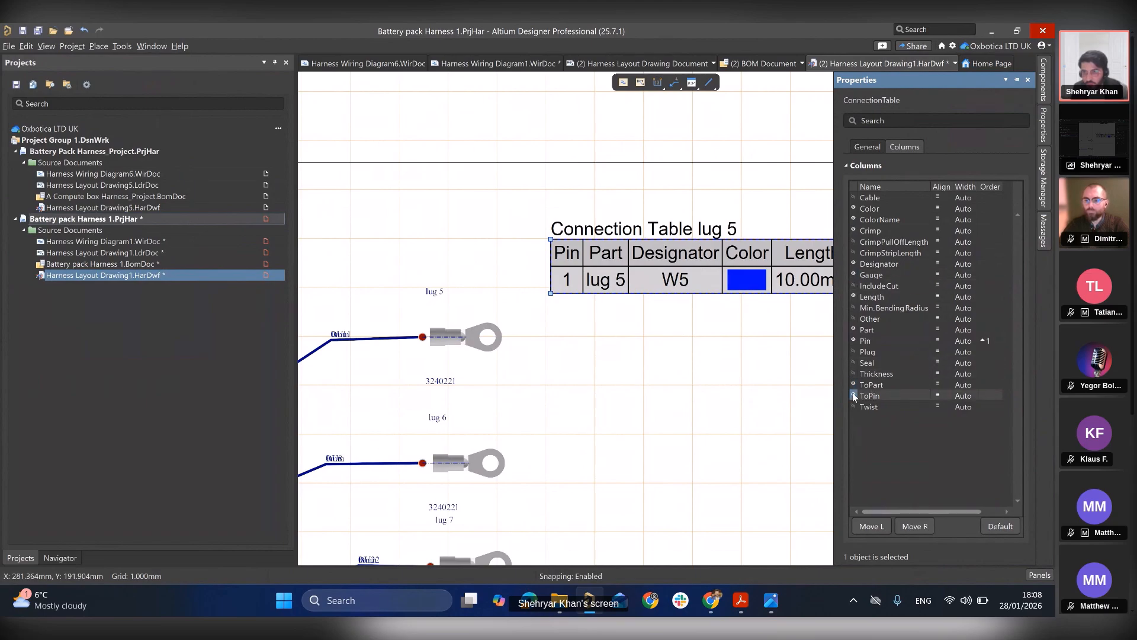
{"action": "left_click", "coordinate": [733, 359]}
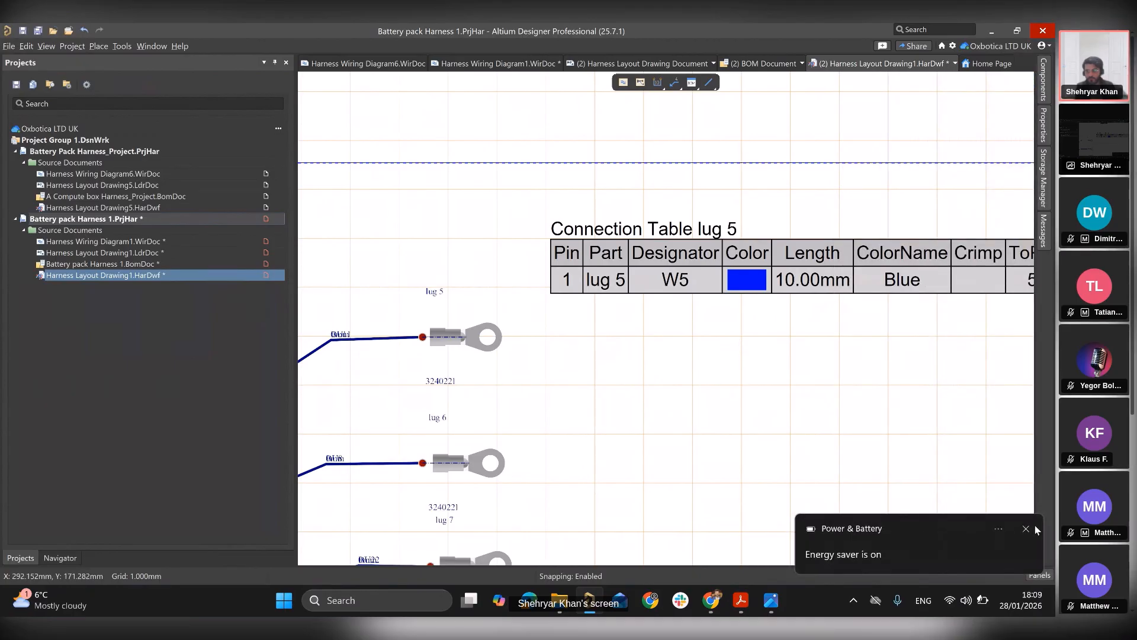
{"action": "left_click", "coordinate": [1026, 529]}
{"action": "mouse_move", "coordinate": [981, 598]}
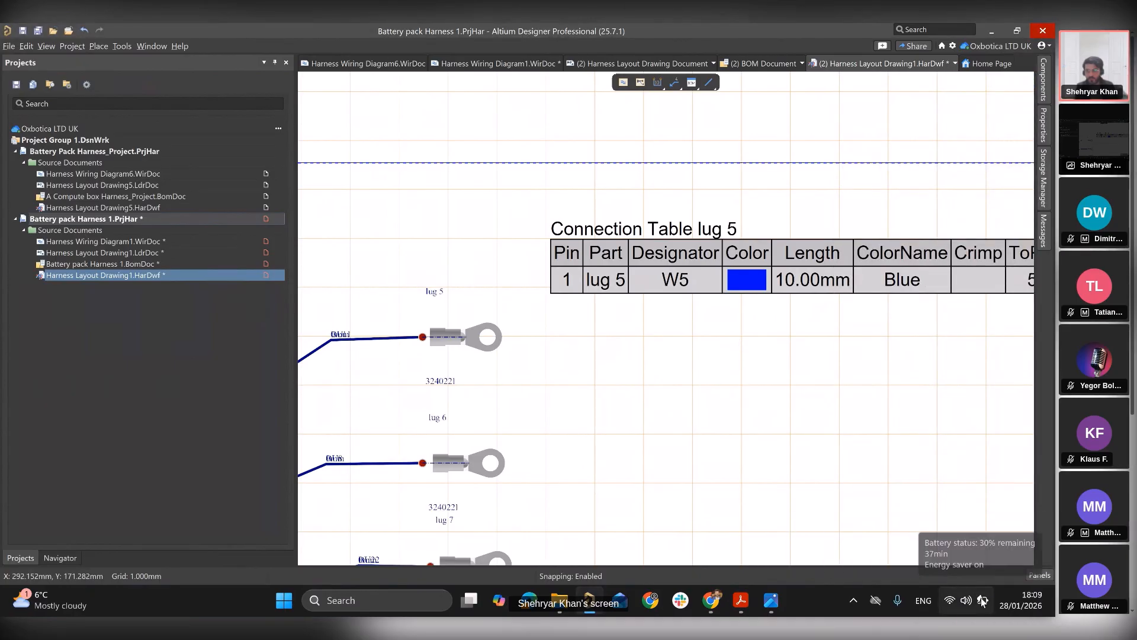
- Move the lug 5 connection table to just above the lug 5 terminal, inside the layout view and clear of the all-components table
{"action": "scroll", "coordinate": [825, 317], "scroll_direction": "down", "scroll_amount": 2, "text": "ctrl"}
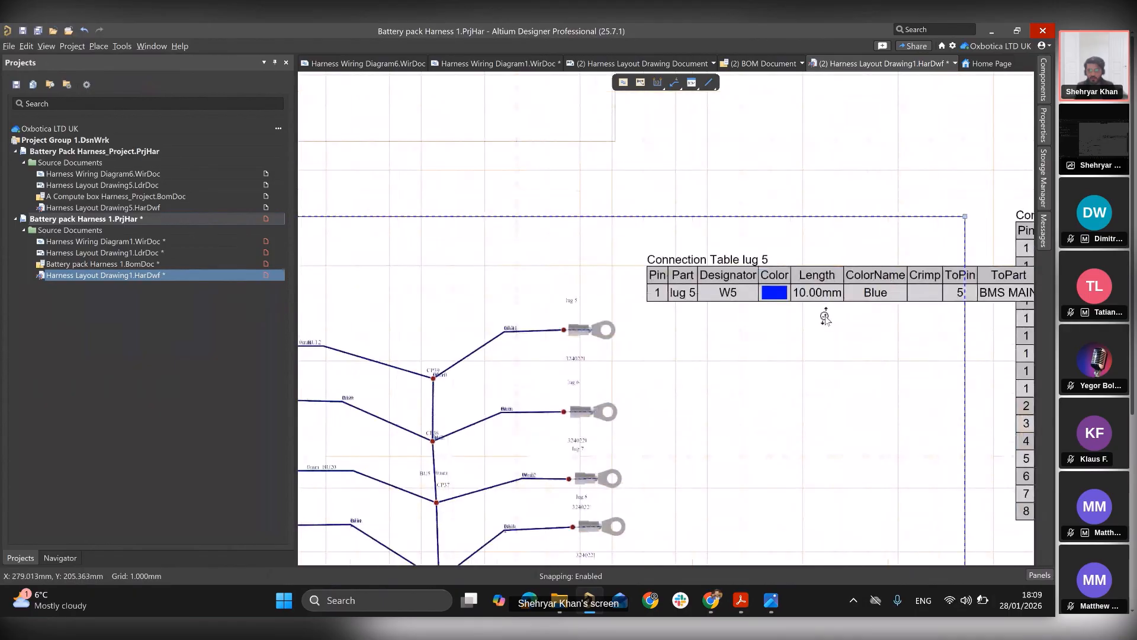
{"action": "scroll", "coordinate": [825, 317], "scroll_direction": "down", "scroll_amount": 1, "text": "ctrl"}
{"action": "right_click_drag", "start_coordinate": [895, 343], "coordinate": [791, 326]}
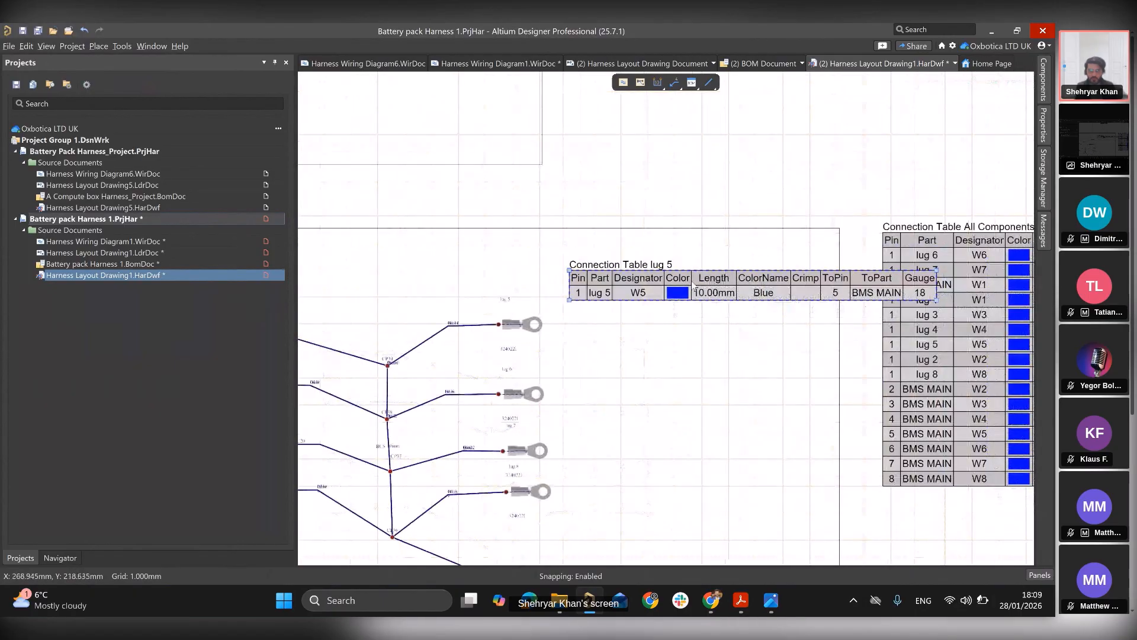
{"action": "left_click", "coordinate": [681, 282]}
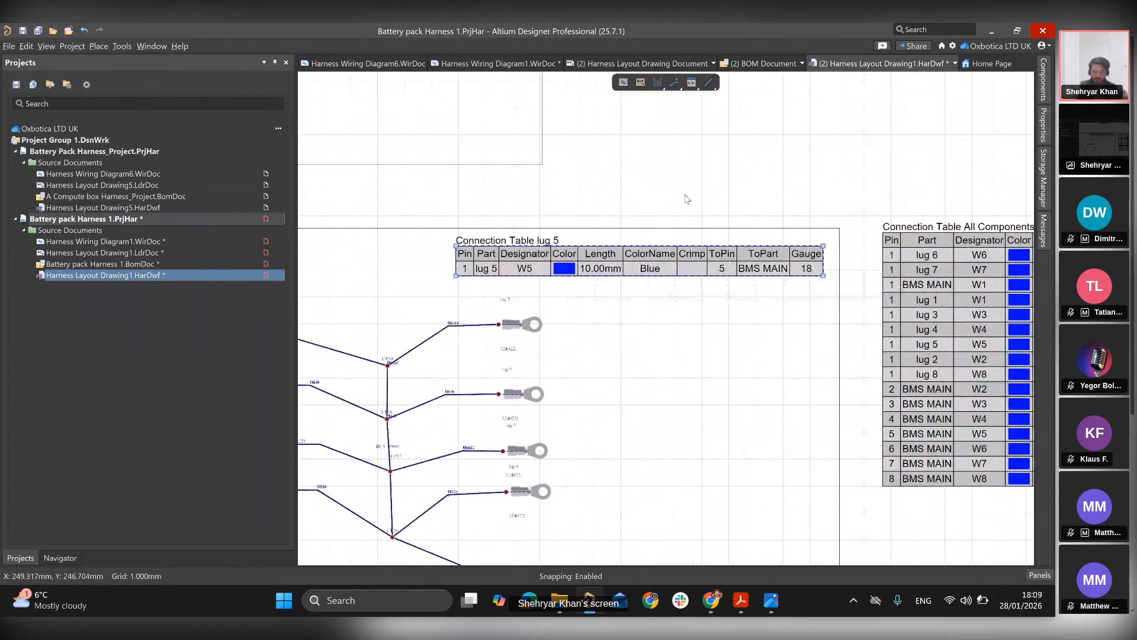
{"action": "scroll", "coordinate": [643, 320], "scroll_direction": "down", "scroll_amount": 5, "text": "ctrl"}
{"action": "scroll", "coordinate": [640, 322], "scroll_direction": "up", "scroll_amount": 4, "text": "ctrl"}
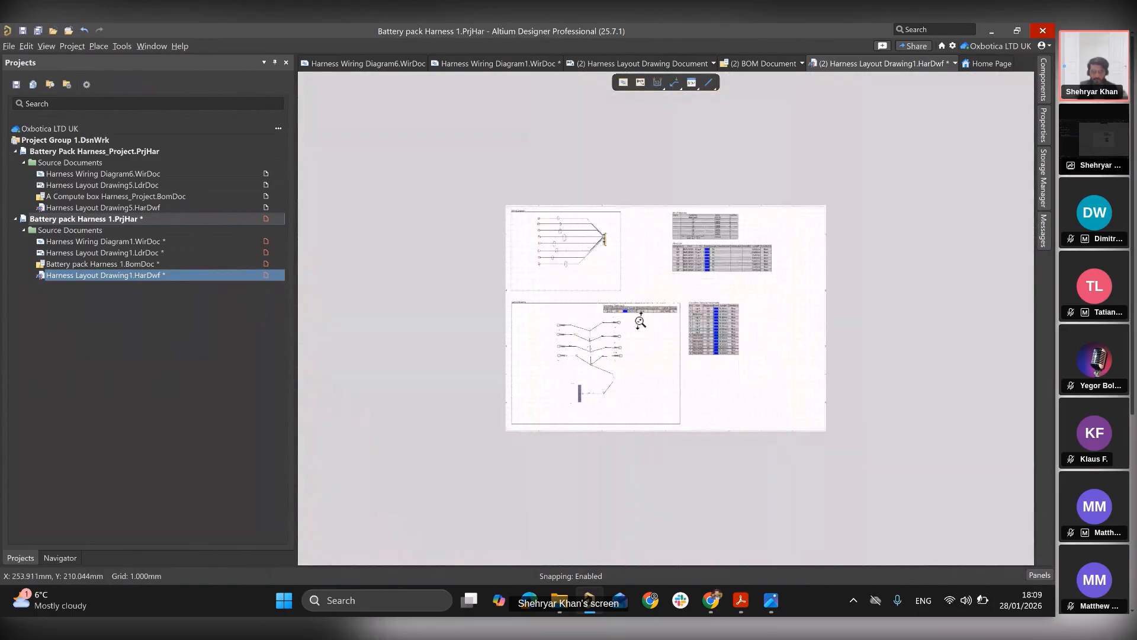
{"action": "scroll", "coordinate": [621, 354], "scroll_direction": "up", "scroll_amount": 3, "text": "ctrl"}
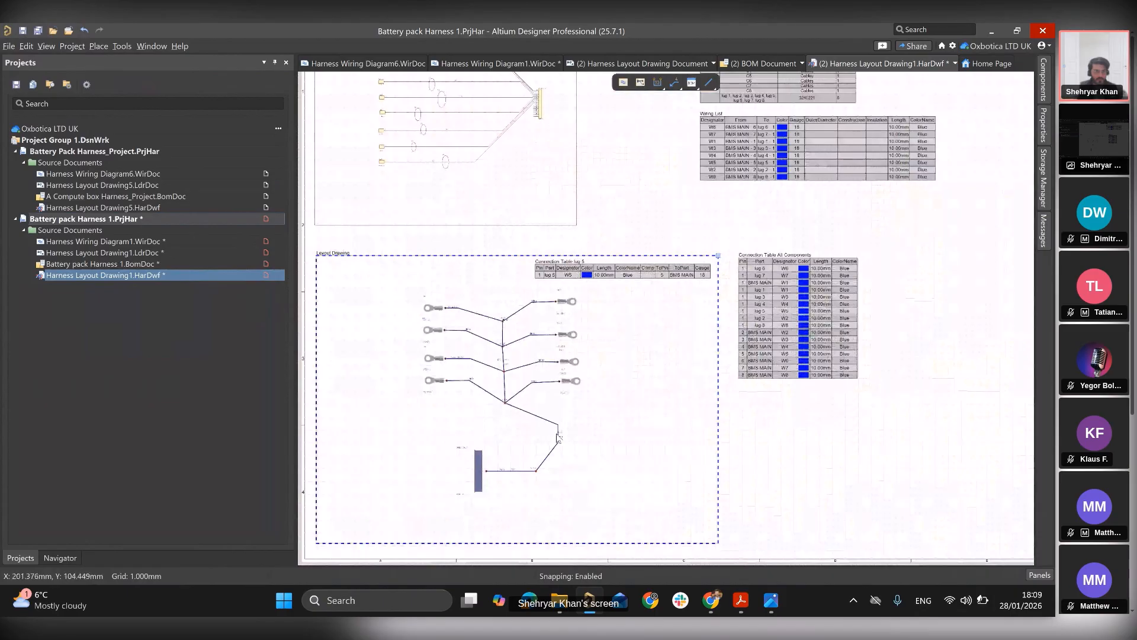
- Place a third Connection Table in the lower-right area of the layout drawing view, beside the BMS connector branch
{"action": "left_click", "coordinate": [98, 46]}
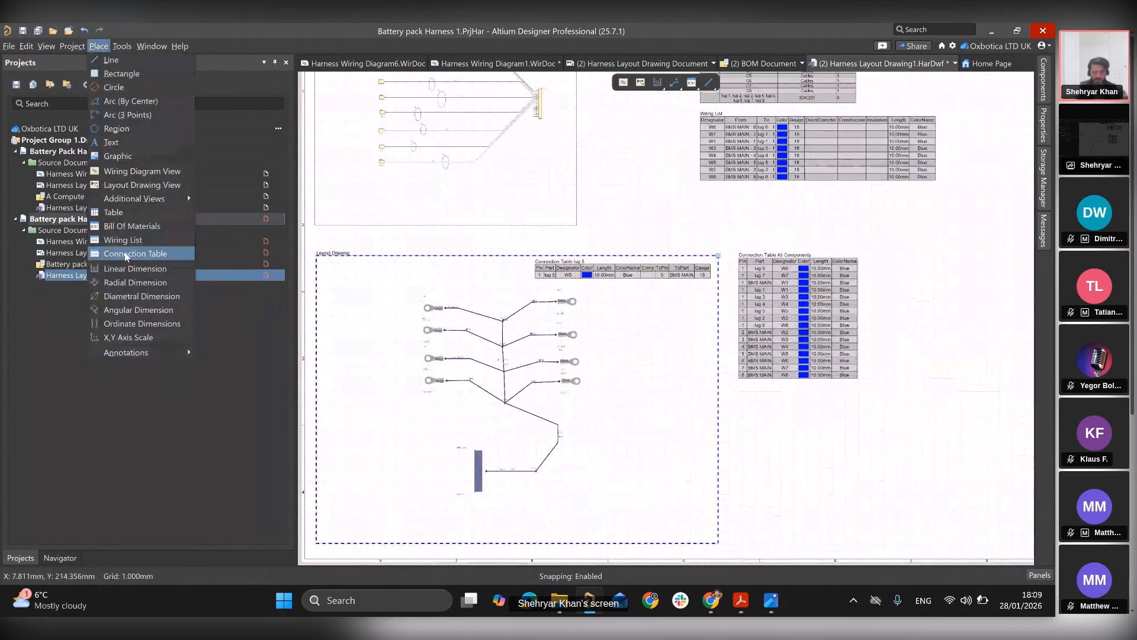
{"action": "left_click", "coordinate": [121, 254]}
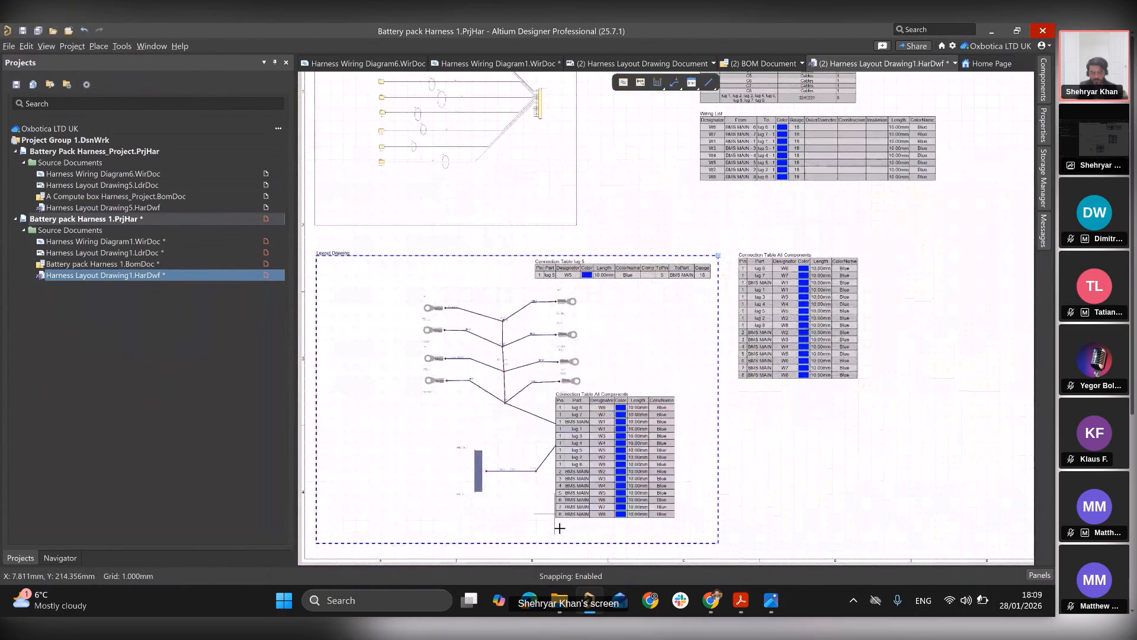
{"action": "left_click", "coordinate": [613, 496]}
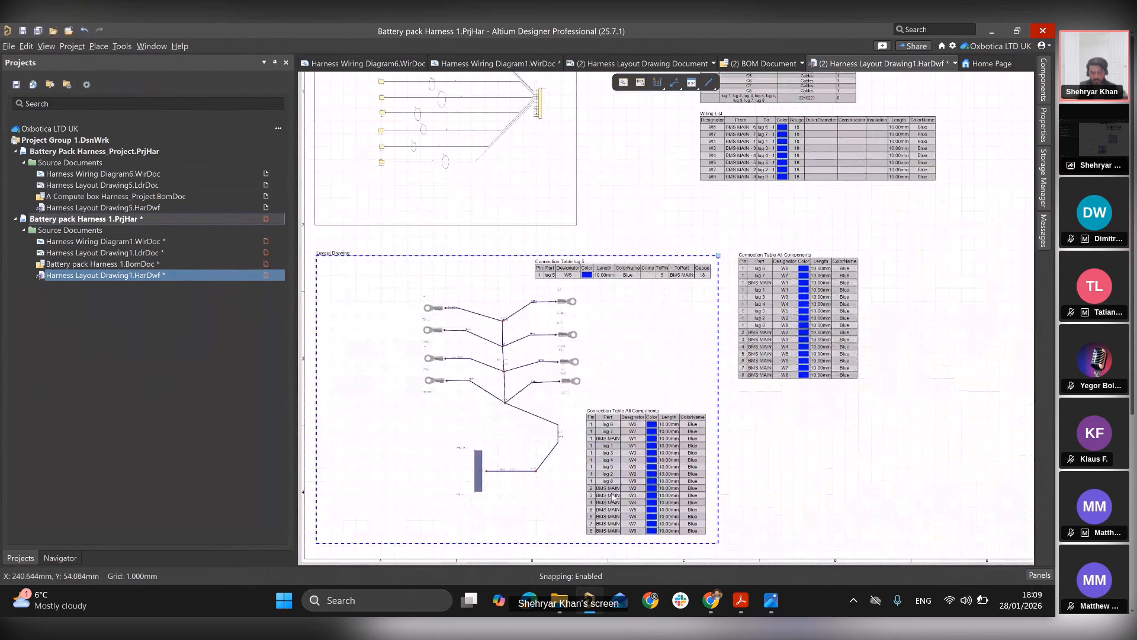
- Limit the connection table in the layout view's lower-right area to the component BMS MAIN
{"action": "double_click", "coordinate": [613, 496]}
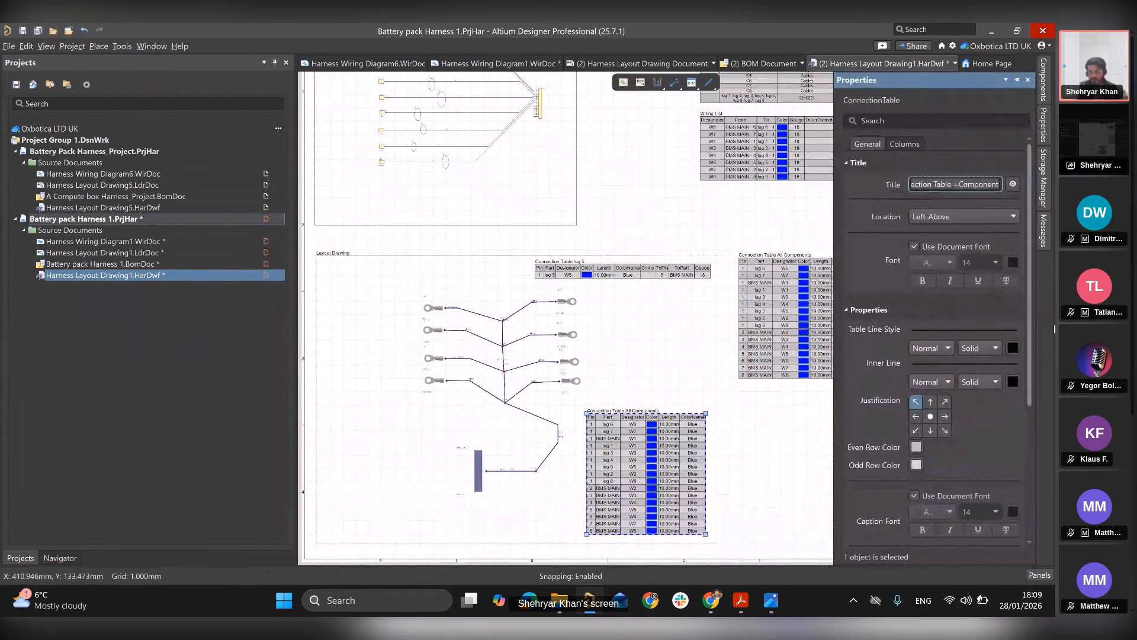
{"action": "scroll", "coordinate": [1032, 325], "scroll_direction": "down", "scroll_amount": 3}
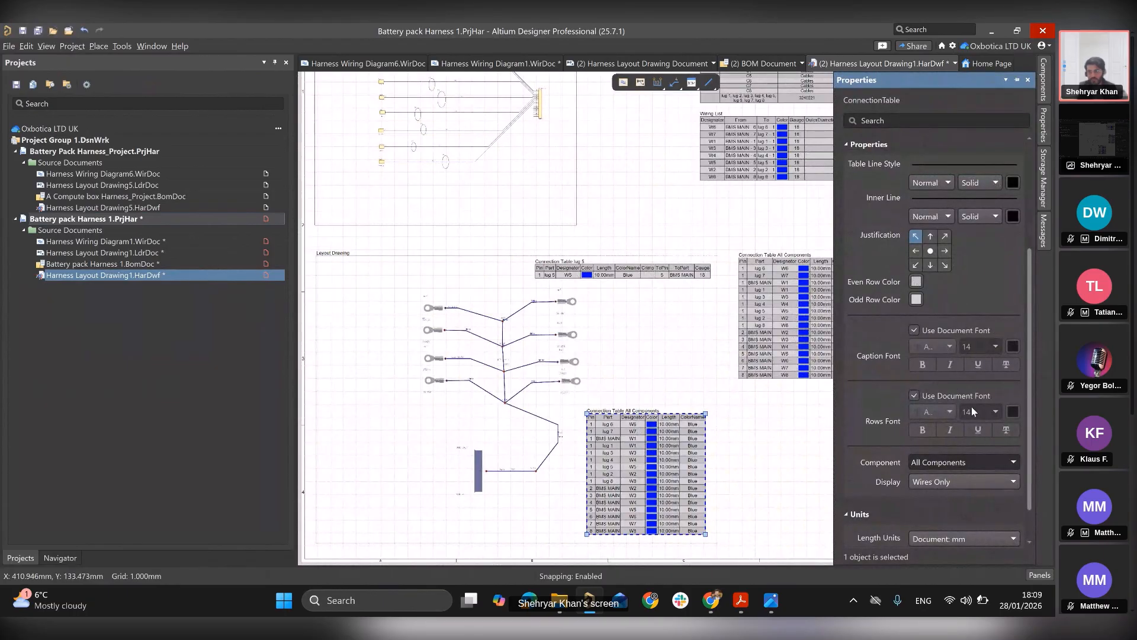
{"action": "scroll", "coordinate": [964, 367], "scroll_direction": "up", "scroll_amount": 3}
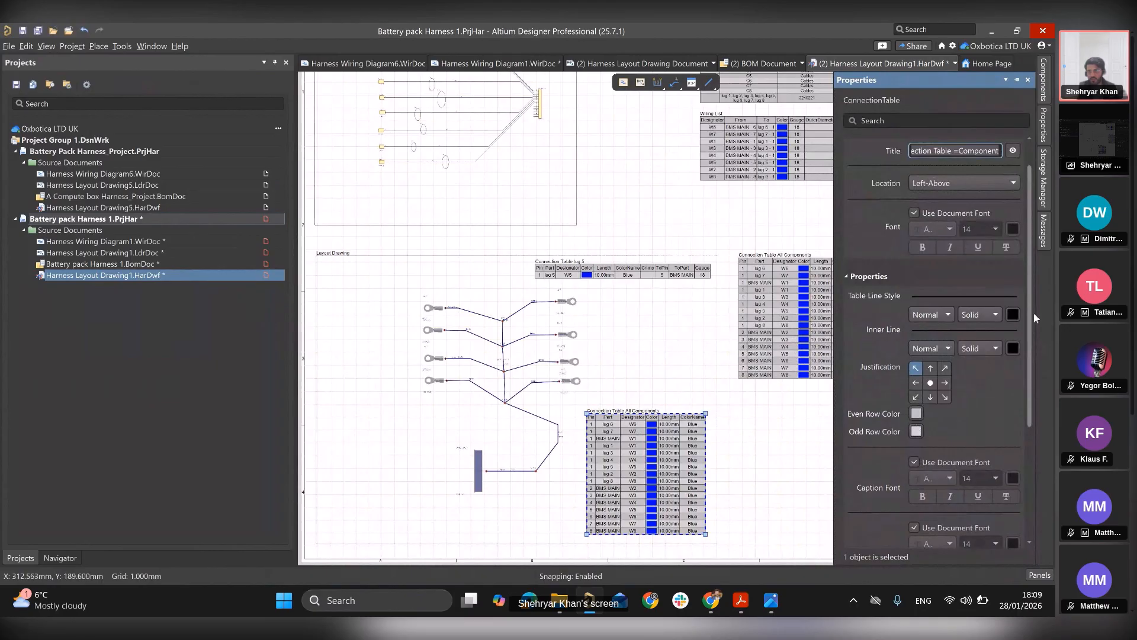
{"action": "scroll", "coordinate": [979, 368], "scroll_direction": "down", "scroll_amount": 5}
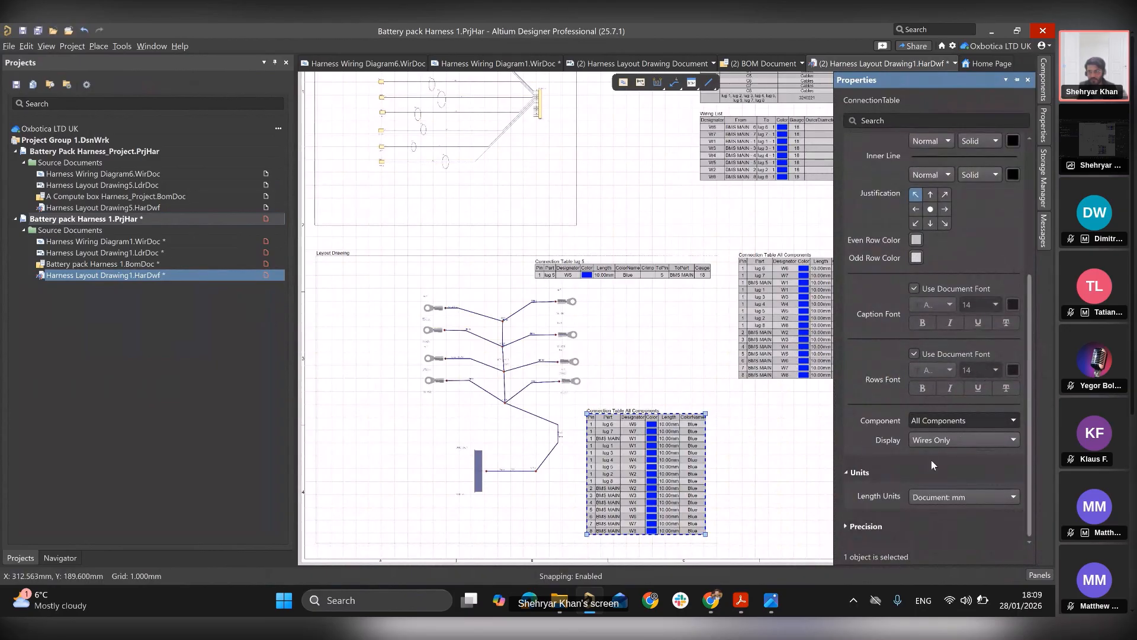
{"action": "left_click", "coordinate": [1012, 423]}
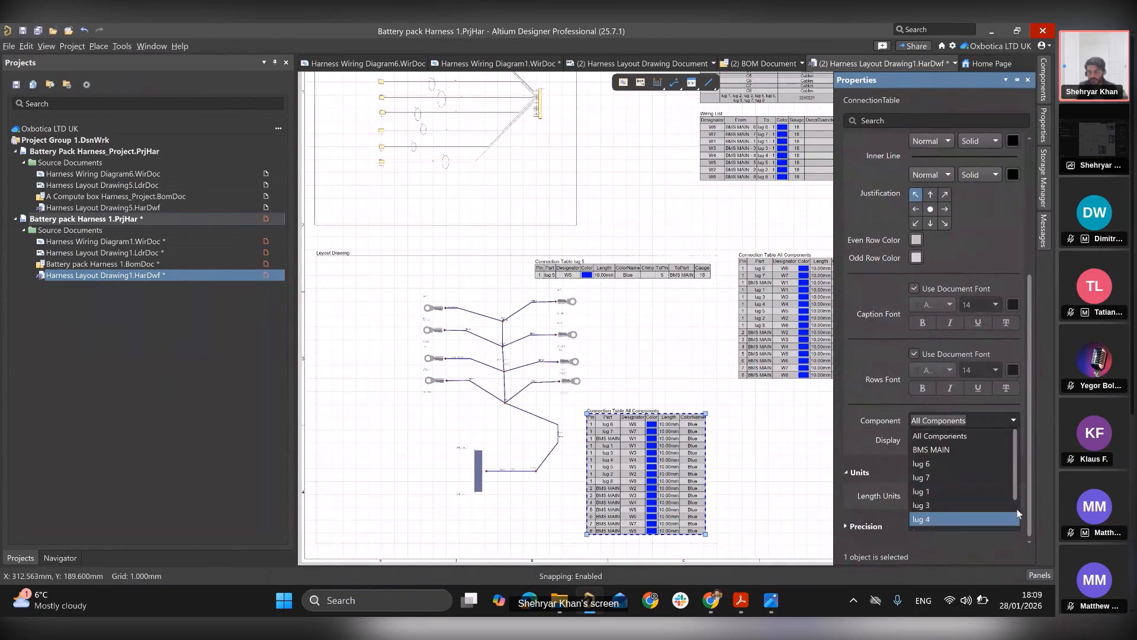
{"action": "left_click", "coordinate": [948, 450]}
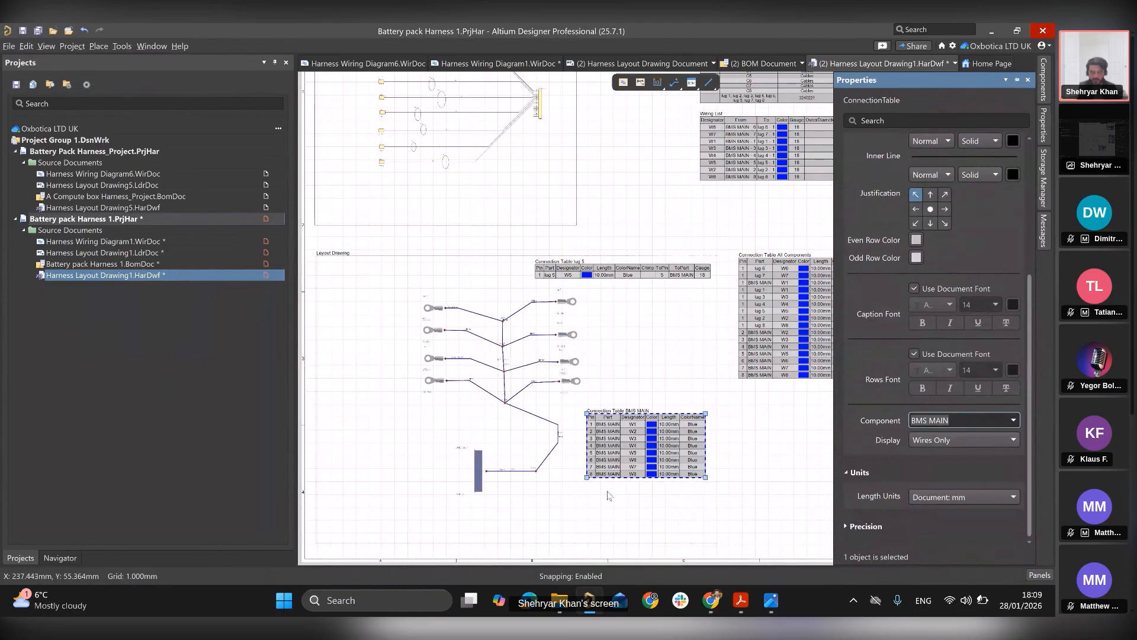
- Show the Crimp, ToPin and ToPart columns in the BMS MAIN connection table
{"action": "scroll", "coordinate": [651, 454], "scroll_direction": "up", "scroll_amount": 1, "text": "ctrl"}
{"action": "scroll", "coordinate": [651, 454], "scroll_direction": "up", "scroll_amount": 2, "text": "ctrl"}
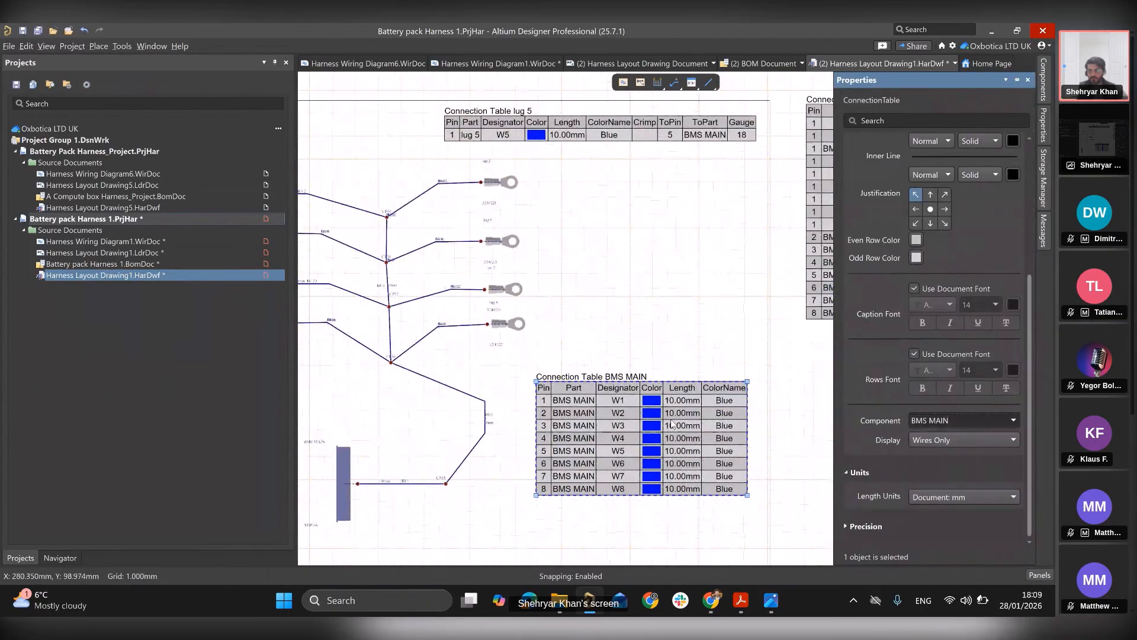
{"action": "scroll", "coordinate": [920, 186], "scroll_direction": "up", "scroll_amount": 5}
{"action": "left_click", "coordinate": [917, 146]}
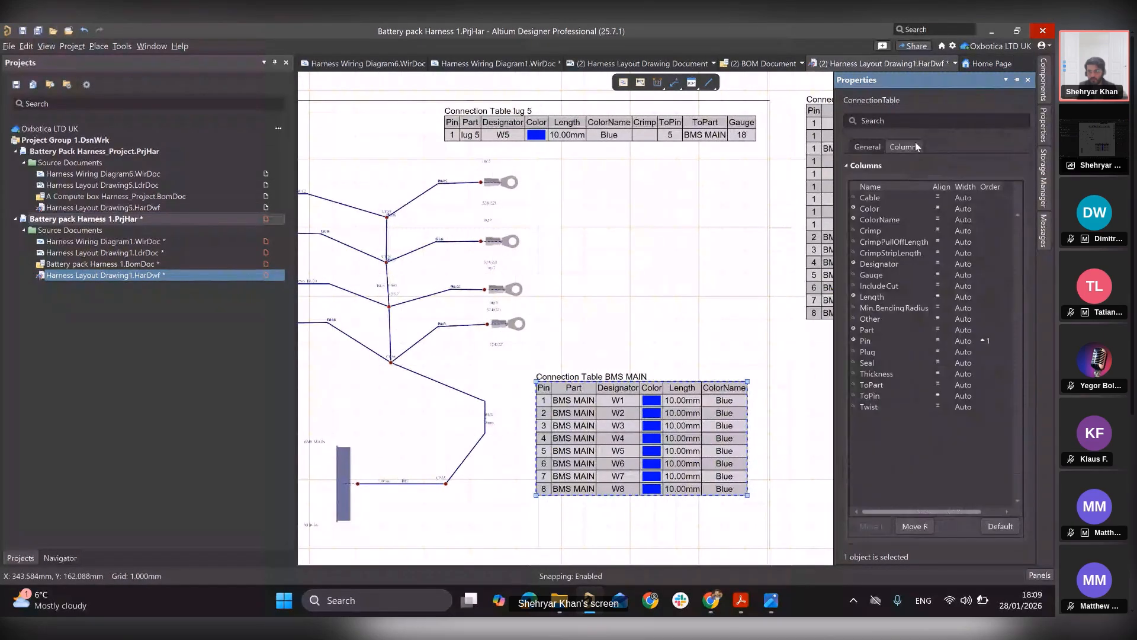
{"action": "left_click", "coordinate": [854, 230]}
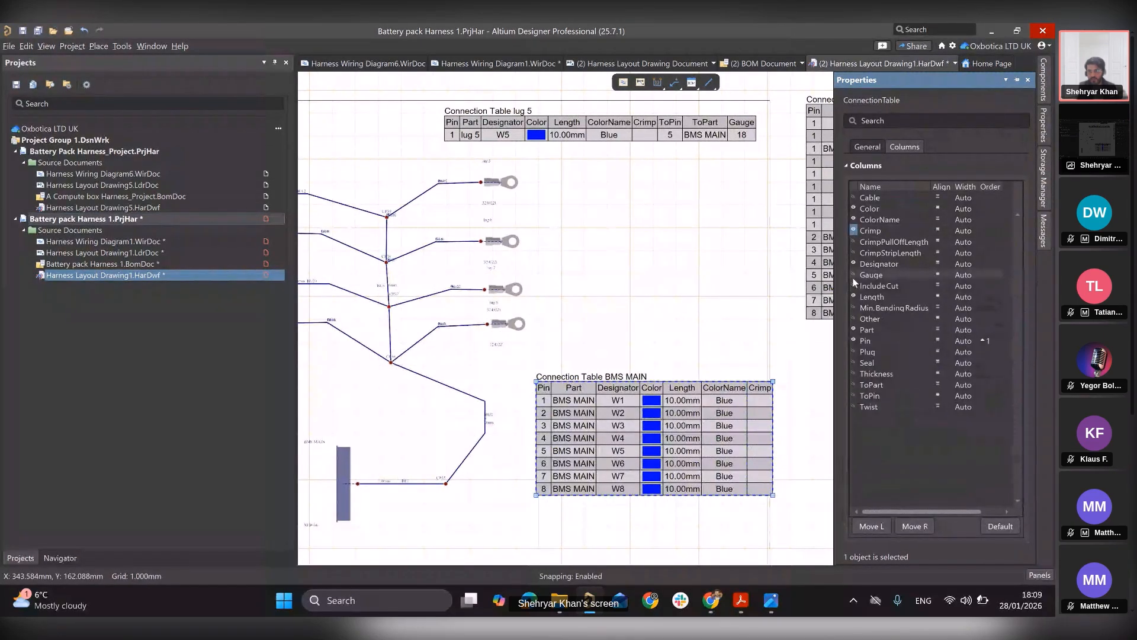
{"action": "left_click", "coordinate": [853, 386]}
{"action": "left_click", "coordinate": [854, 396]}
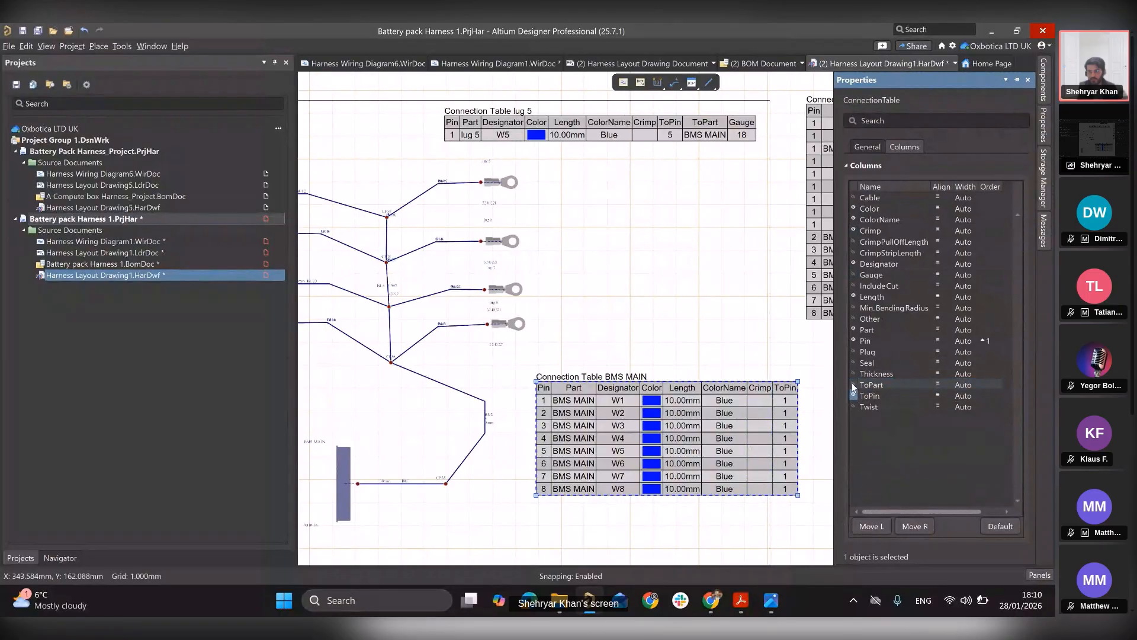
{"action": "left_click", "coordinate": [854, 384]}
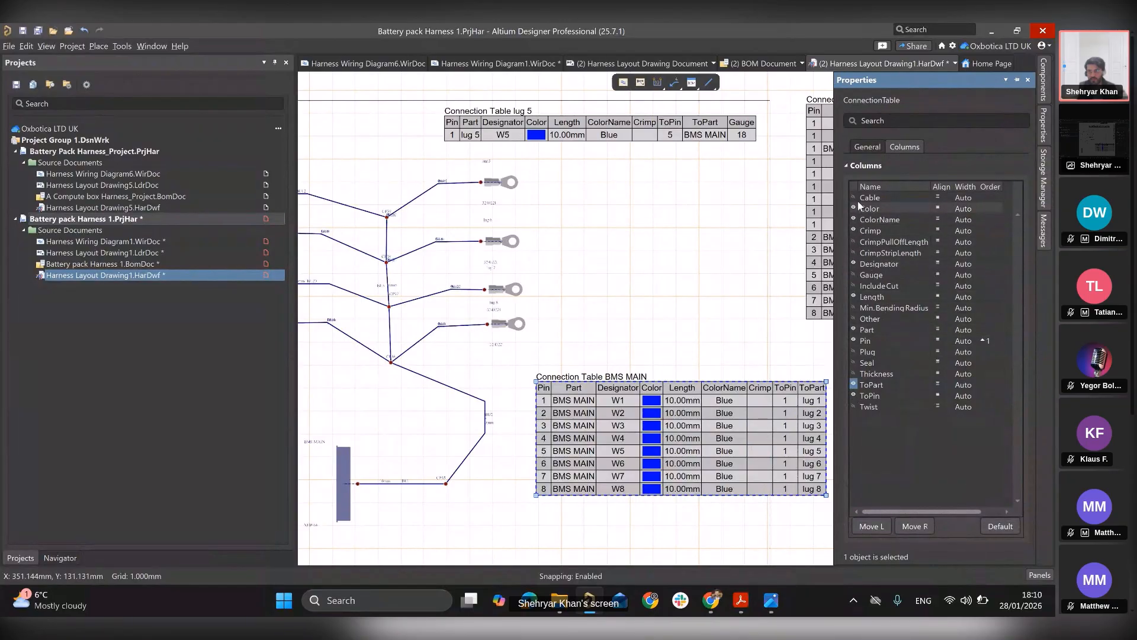
{"action": "left_click", "coordinate": [854, 385]}
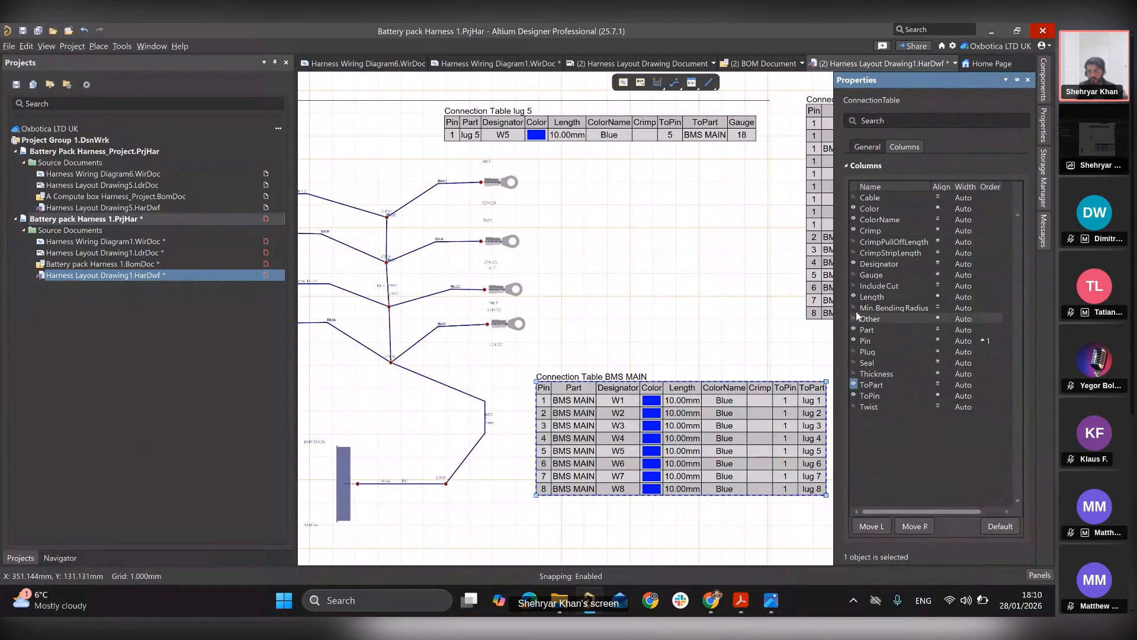
- Move the BMS MAIN connection table down into the lower-right corner of the layout view, fully inside its frame
{"action": "left_click", "coordinate": [727, 363]}
{"action": "scroll", "coordinate": [699, 355], "scroll_direction": "down", "scroll_amount": 2, "text": "ctrl"}
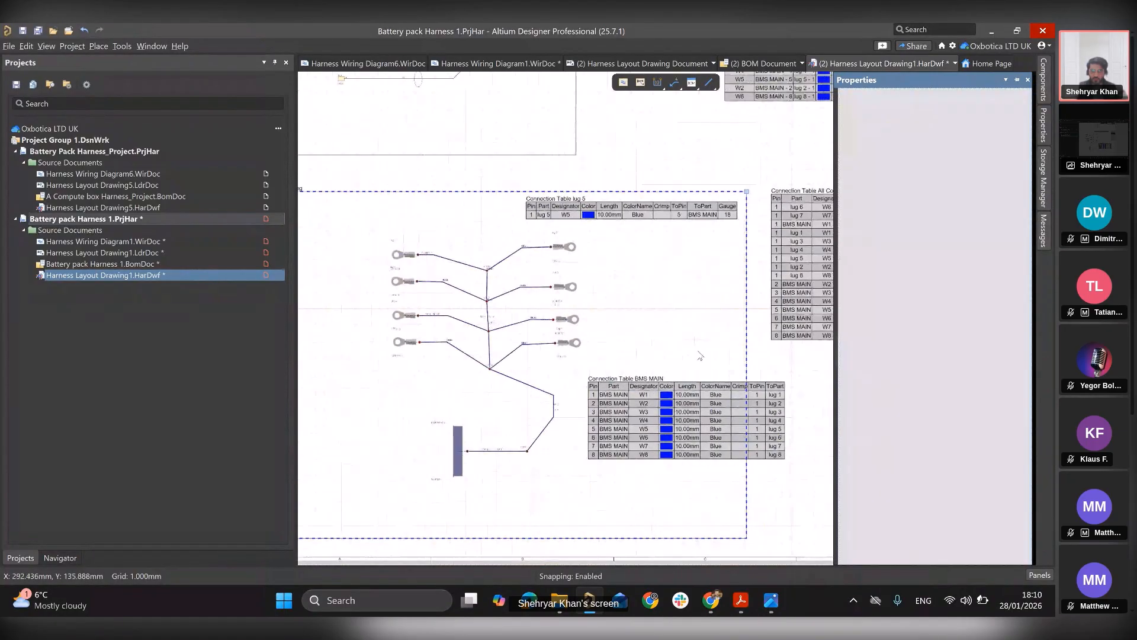
{"action": "scroll", "coordinate": [700, 356], "scroll_direction": "left", "scroll_amount": 1}
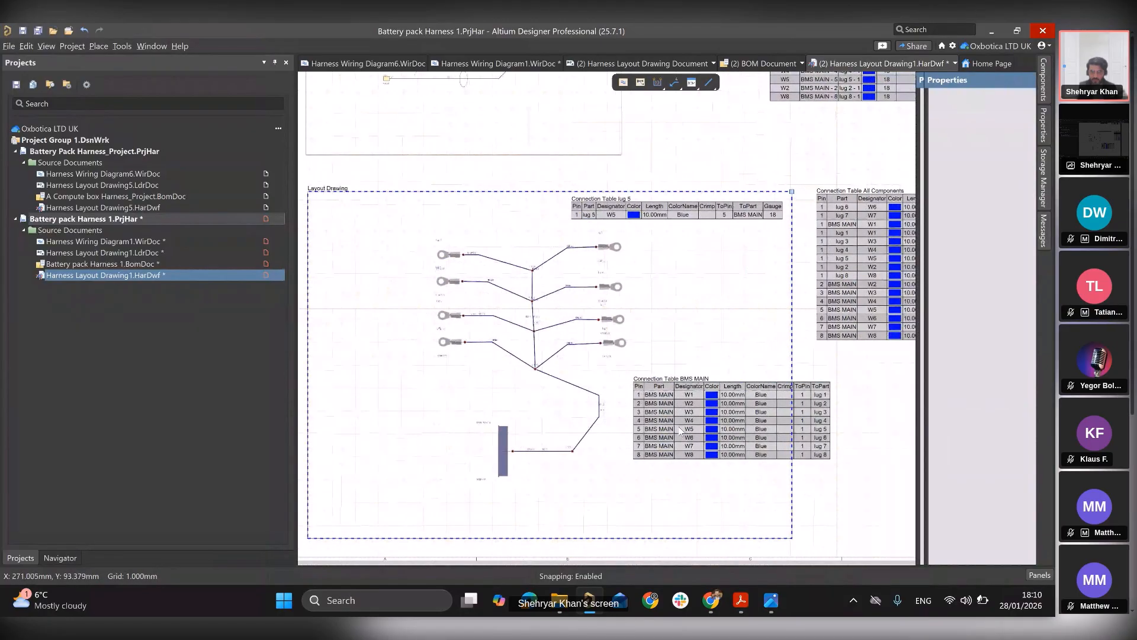
{"action": "left_click_drag", "start_coordinate": [680, 431], "coordinate": [682, 482]}
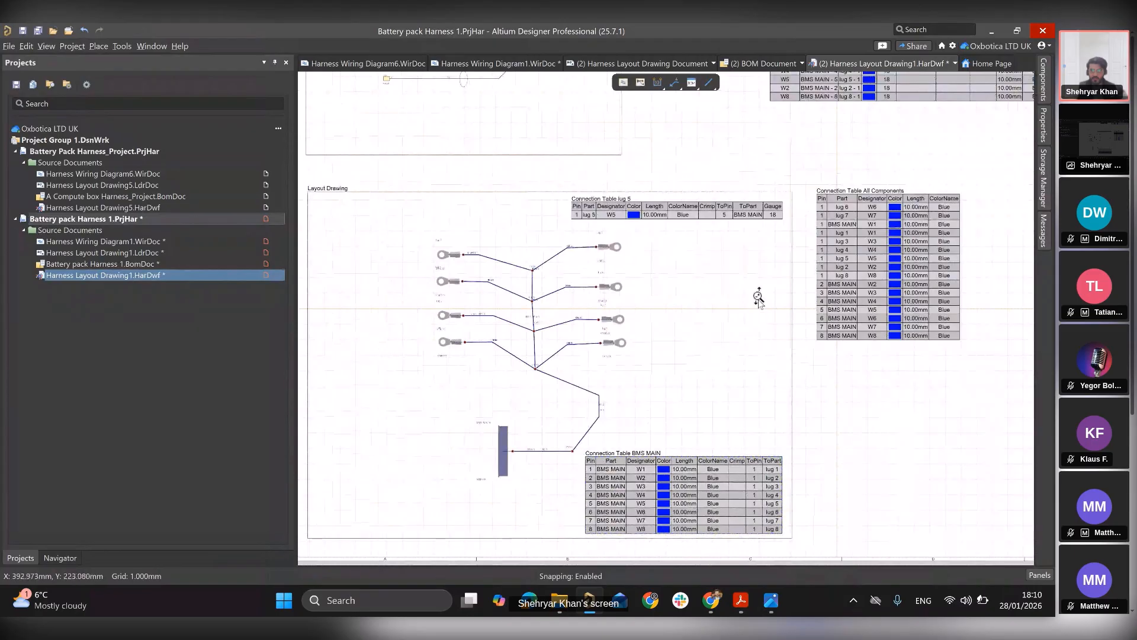
- Examine the all-components connection table, the lug 5 table and the overall arrangement of views and tables on the sheet
{"action": "scroll", "coordinate": [753, 302], "scroll_direction": "down", "scroll_amount": 3, "text": "ctrl"}
{"action": "scroll", "coordinate": [750, 305], "scroll_direction": "up", "scroll_amount": 4, "text": "ctrl"}
{"action": "scroll", "coordinate": [636, 365], "scroll_direction": "down", "scroll_amount": 1, "text": "ctrl"}
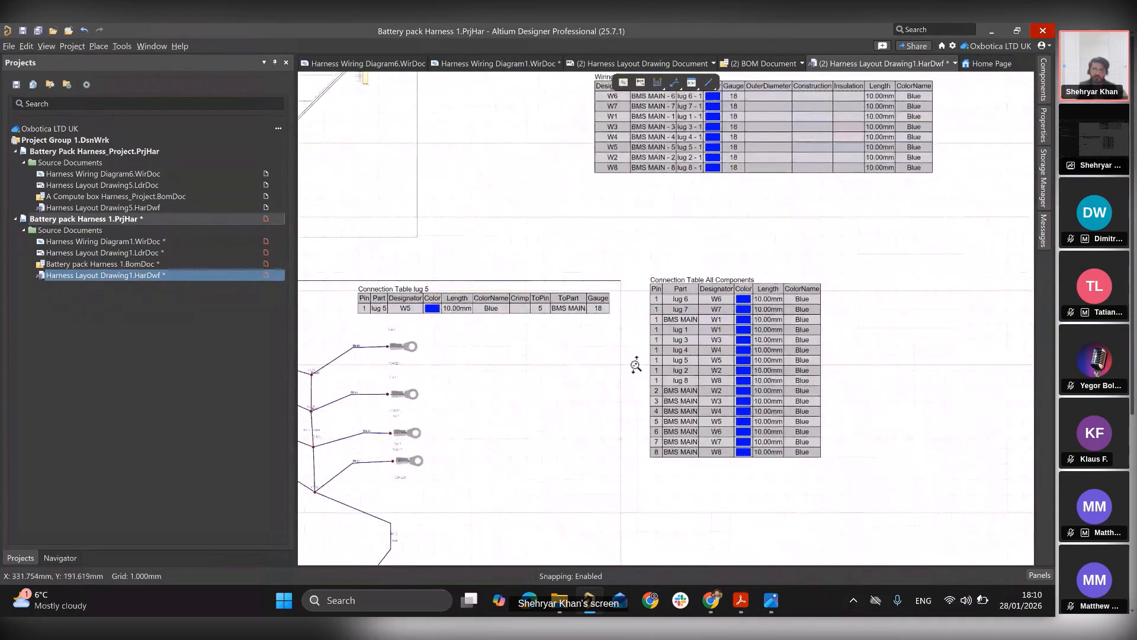
{"action": "scroll", "coordinate": [636, 365], "scroll_direction": "down", "scroll_amount": 3, "text": "ctrl"}
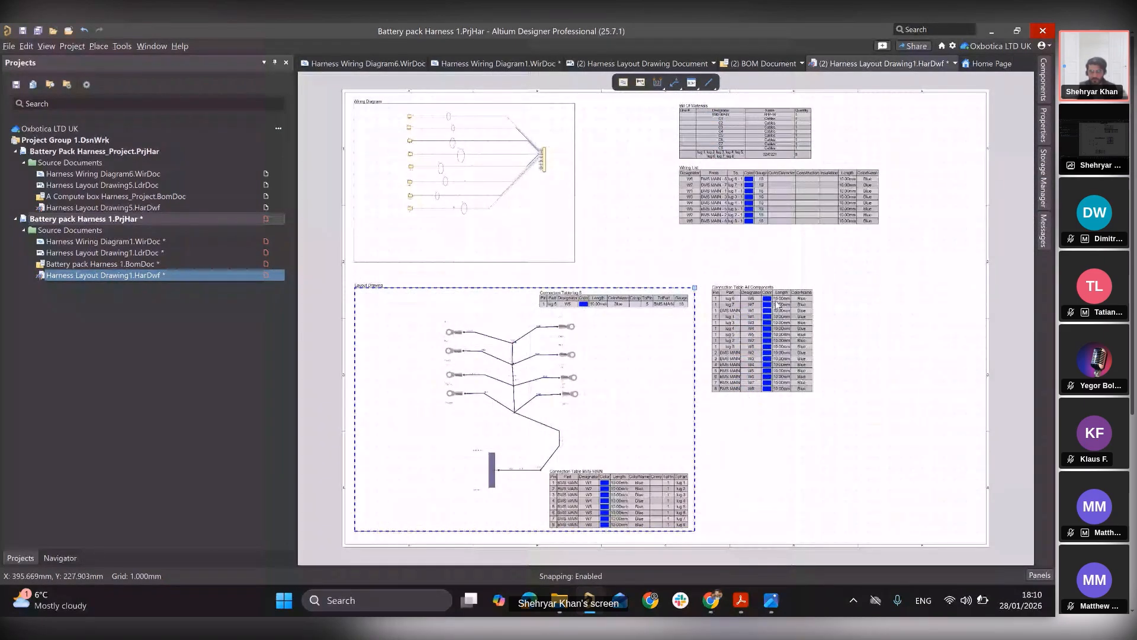
{"action": "scroll", "coordinate": [764, 304], "scroll_direction": "up", "scroll_amount": 3, "text": "ctrl"}
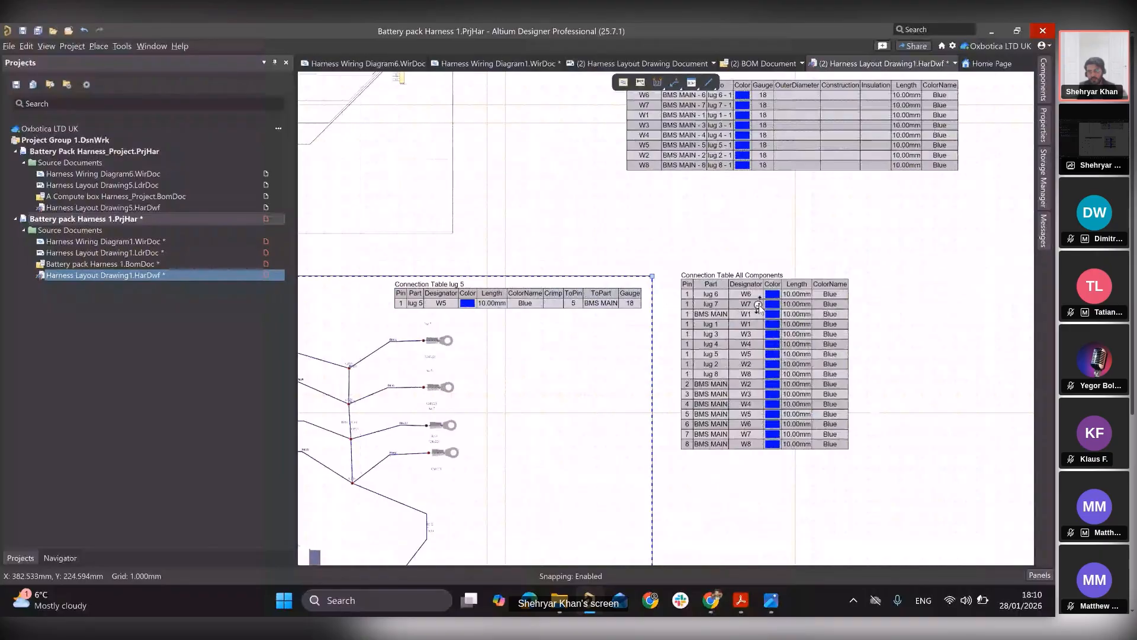
{"action": "scroll", "coordinate": [758, 305], "scroll_direction": "up", "scroll_amount": 1, "text": "ctrl"}
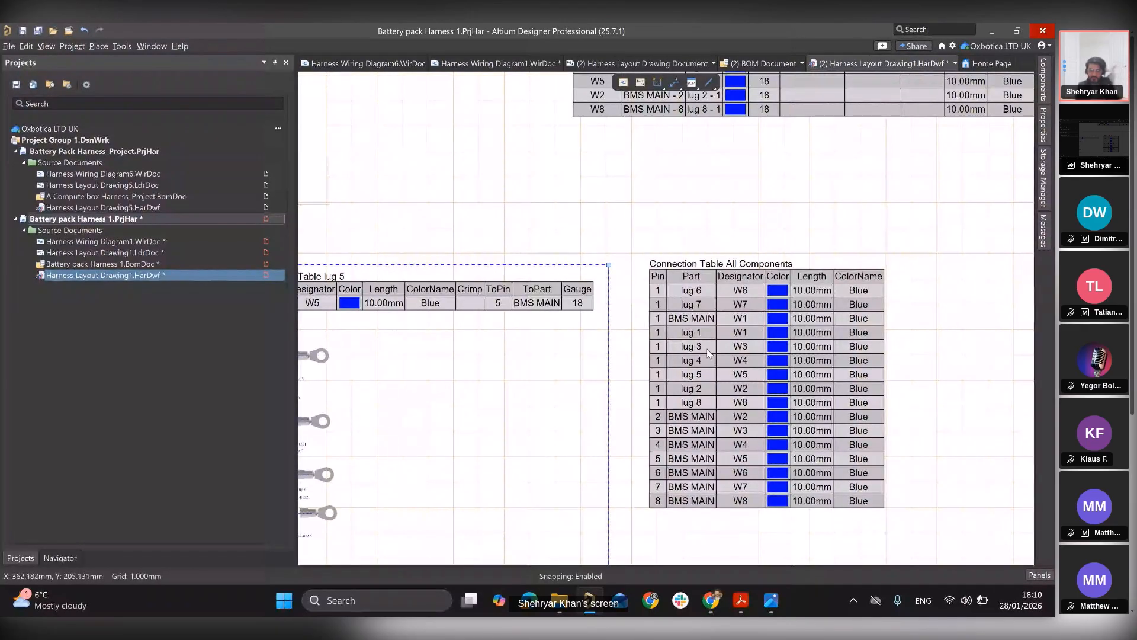
{"action": "scroll", "coordinate": [707, 348], "scroll_direction": "down", "scroll_amount": 2, "text": "ctrl"}
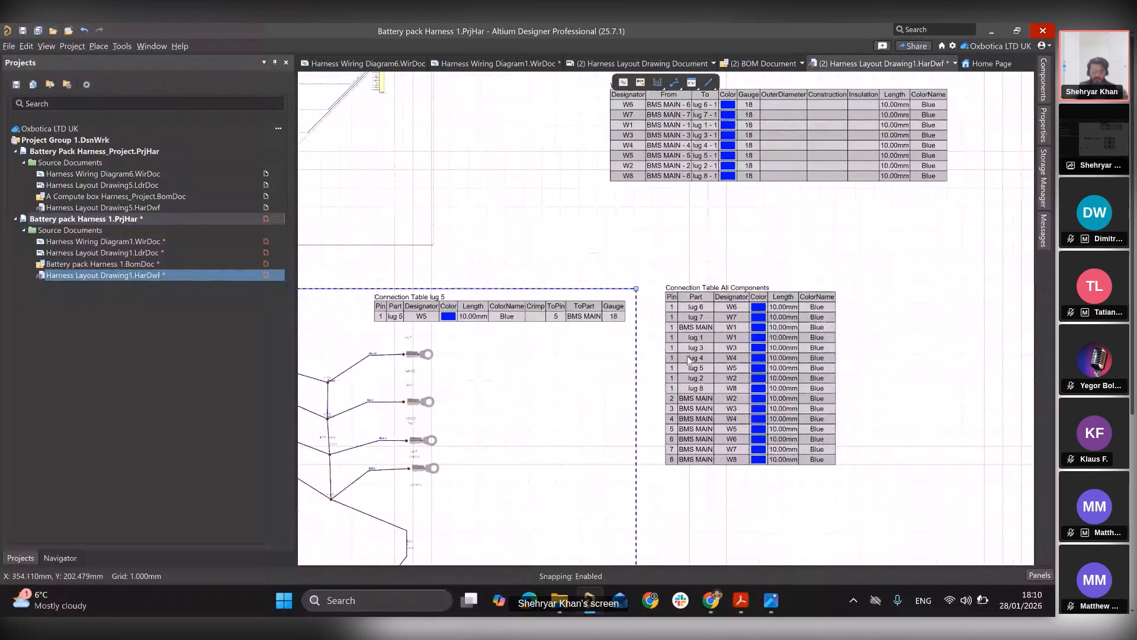
{"action": "scroll", "coordinate": [494, 413], "scroll_direction": "down", "scroll_amount": 1, "text": "ctrl"}
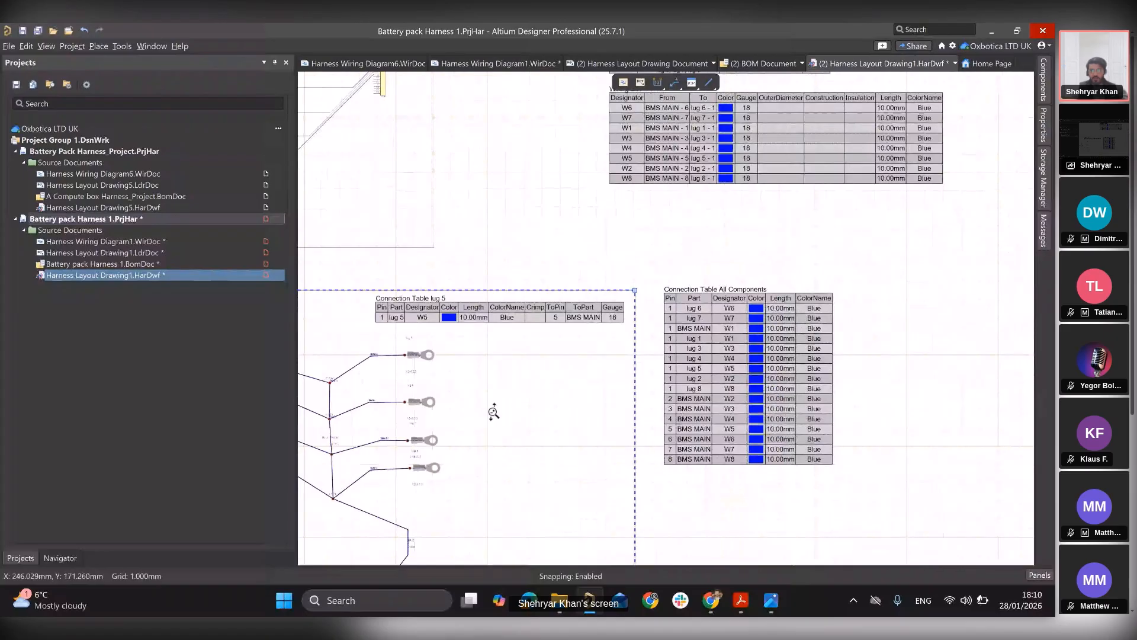
{"action": "scroll", "coordinate": [494, 412], "scroll_direction": "down", "scroll_amount": 4, "text": "ctrl"}
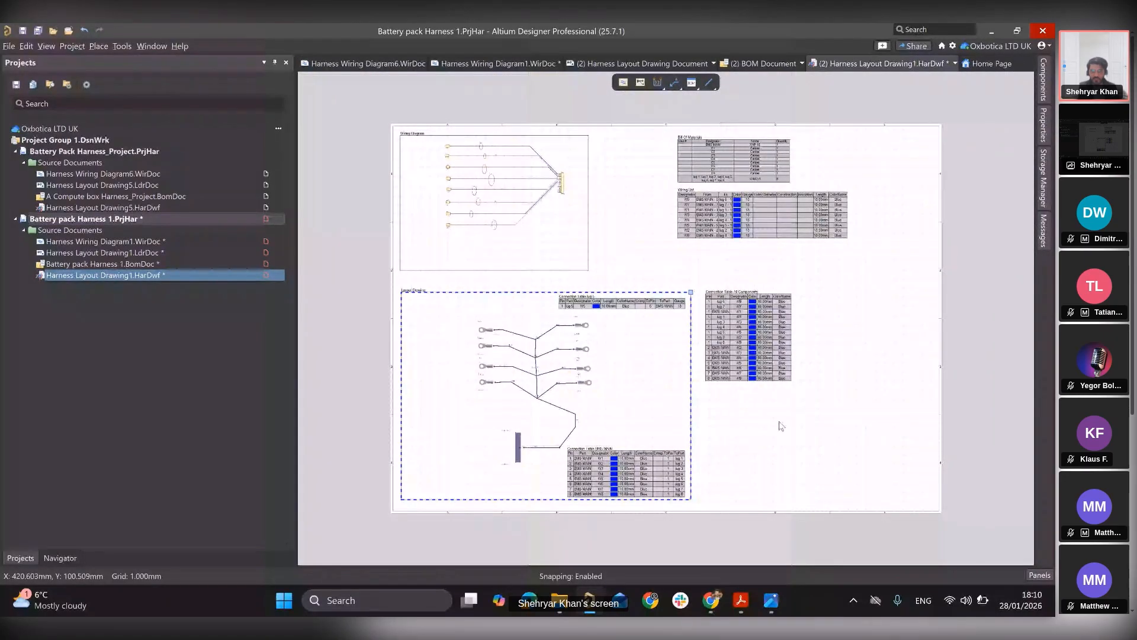
{"action": "left_click", "coordinate": [781, 425]}
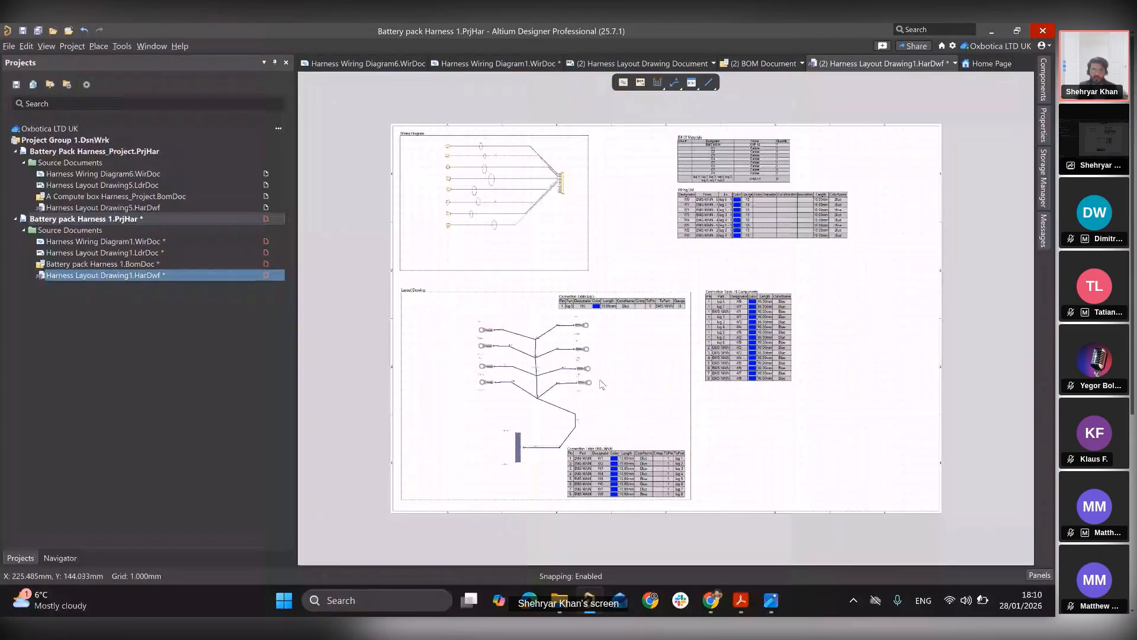
{"action": "scroll", "coordinate": [602, 384], "scroll_direction": "up", "scroll_amount": 2, "text": "ctrl"}
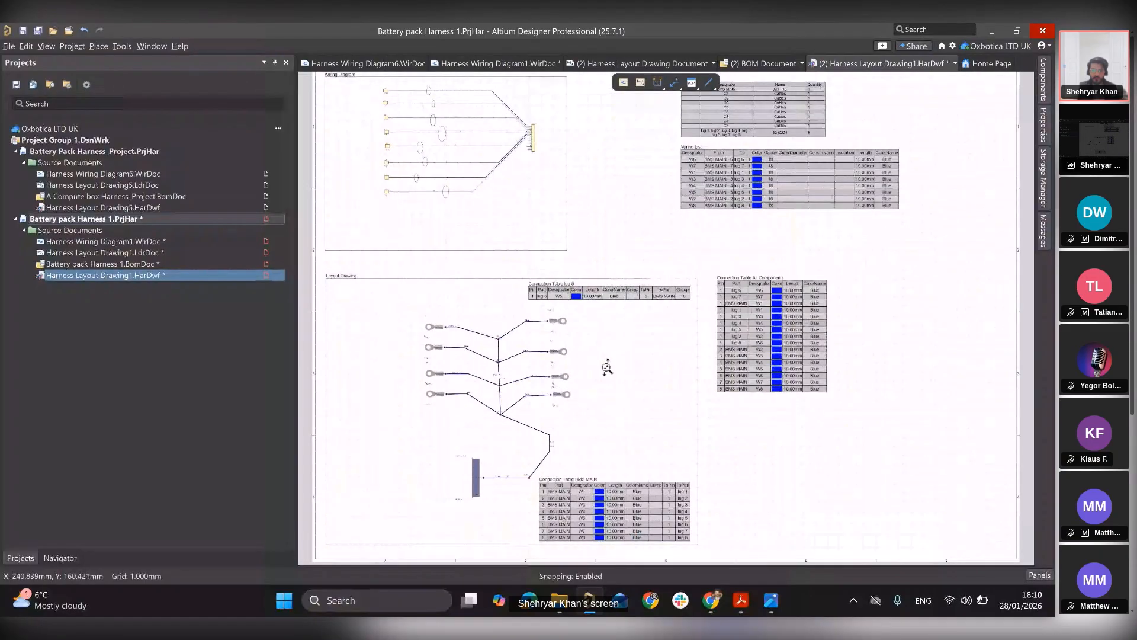
{"action": "scroll", "coordinate": [607, 367], "scroll_direction": "down", "scroll_amount": 1, "text": "ctrl"}
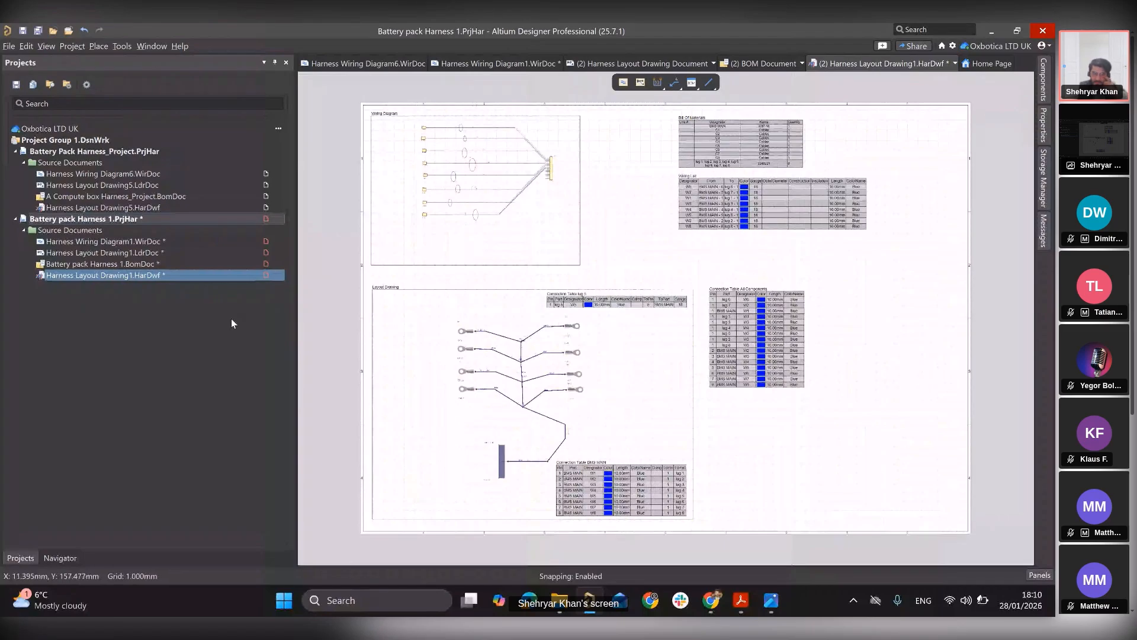
- Open Harness Layout Drawing1.LdrDoc from the Battery pack Harness 1 project and bring up MCAD CoDesigner for it
{"action": "double_click", "coordinate": [141, 255]}
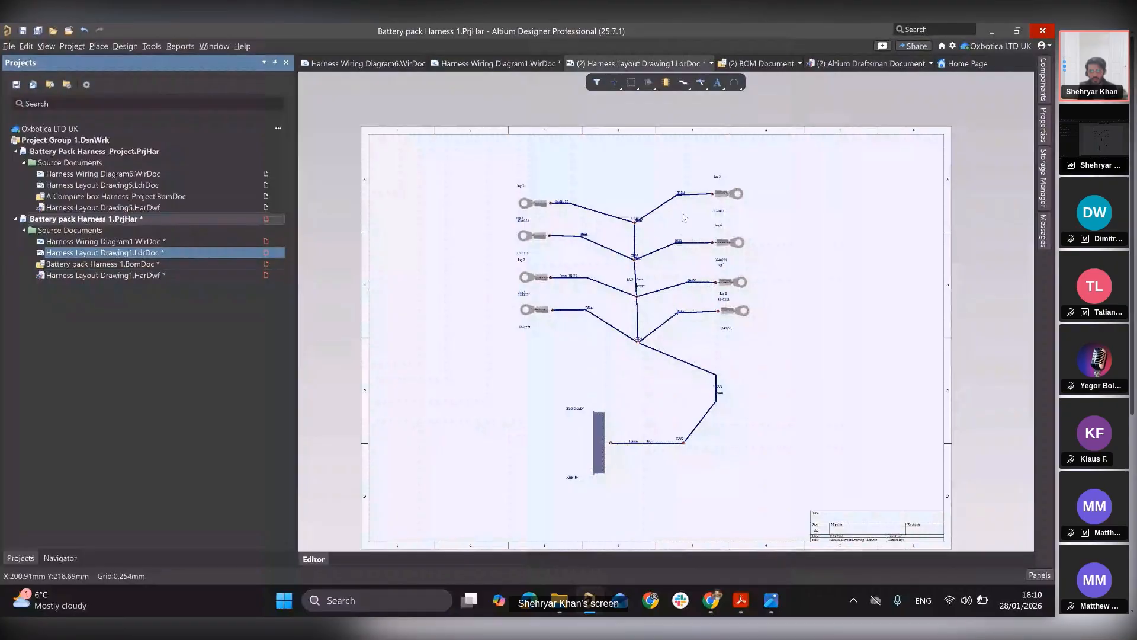
{"action": "scroll", "coordinate": [658, 297], "scroll_direction": "up", "scroll_amount": 2, "text": "ctrl"}
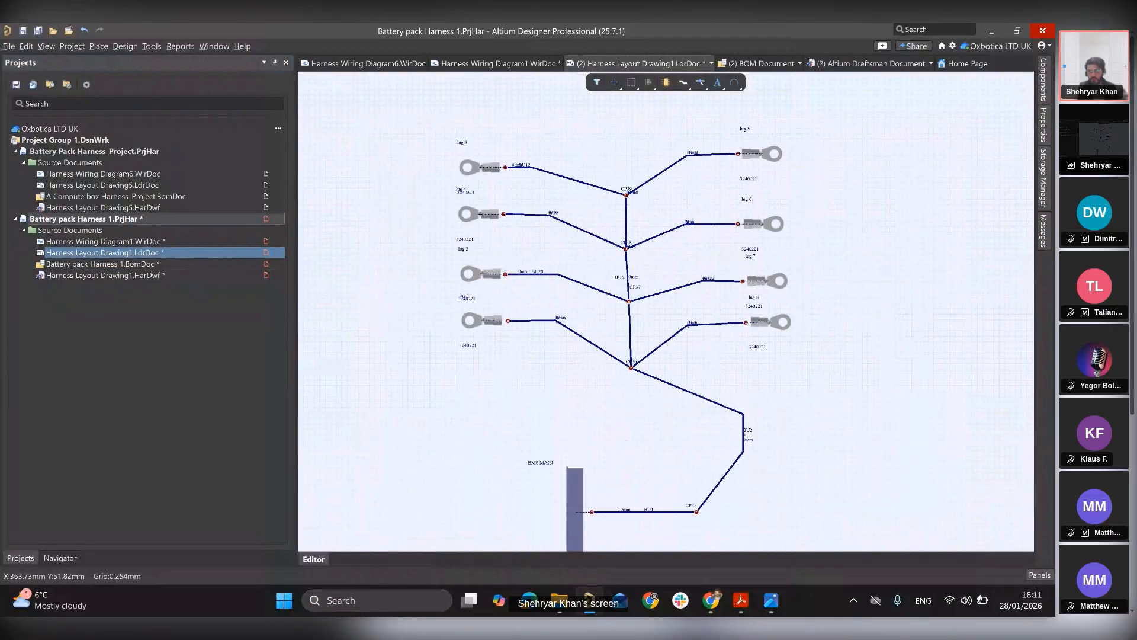
{"action": "left_click", "coordinate": [1045, 578]}
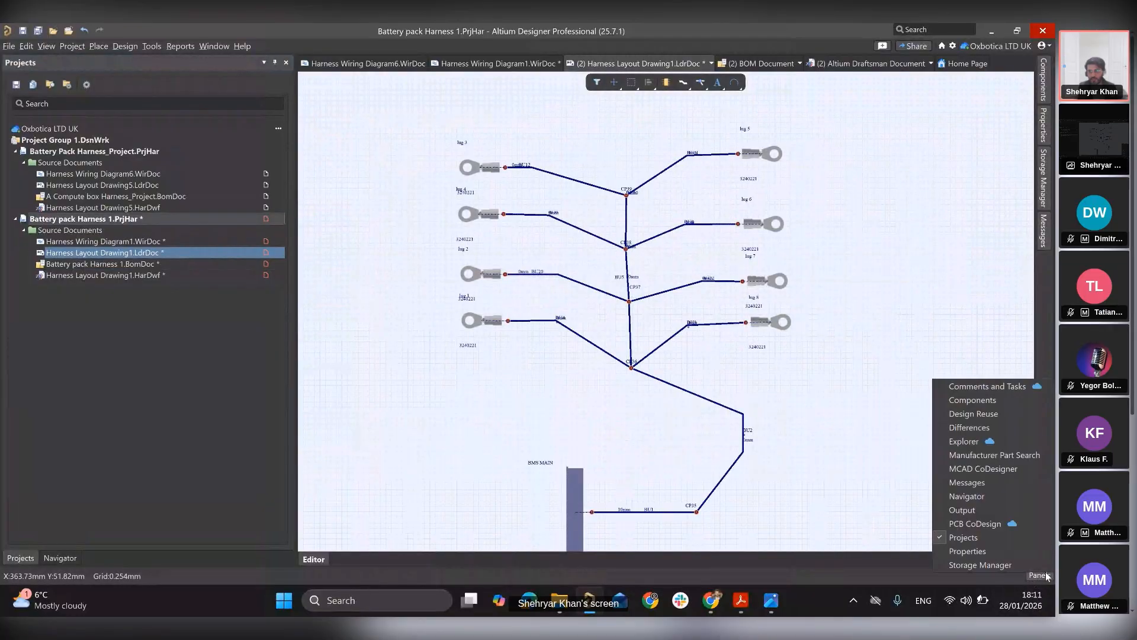
{"action": "left_click", "coordinate": [982, 470]}
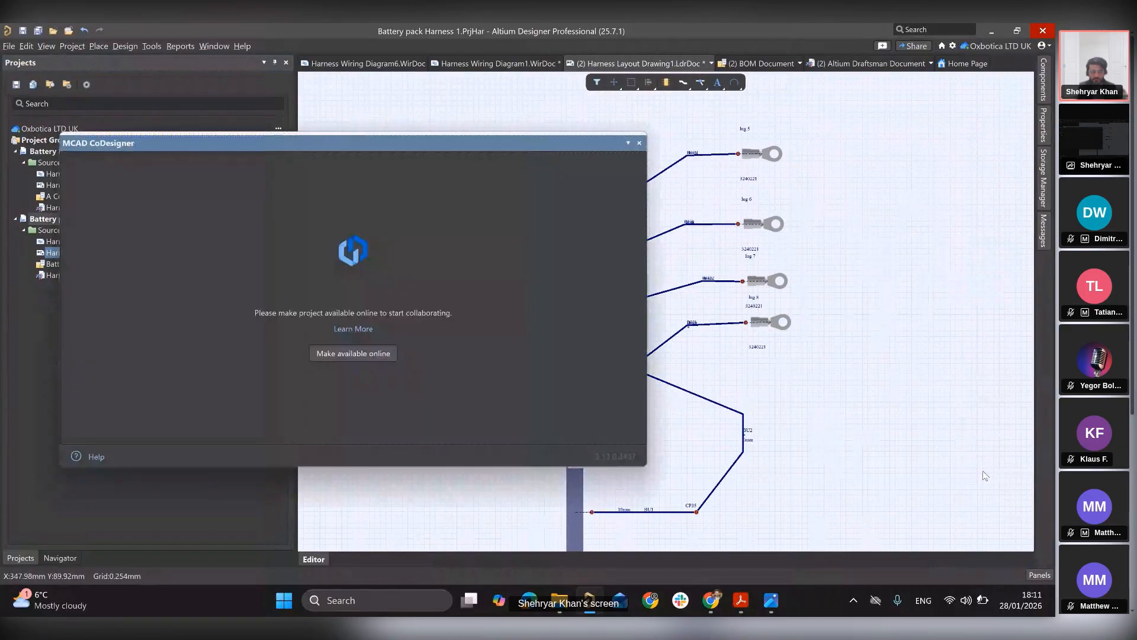
- Make the Battery pack Harness 1 project available online with version control, saving its BOM, Draftsman, layout and wiring documents under their proposed names
{"action": "left_click", "coordinate": [362, 355]}
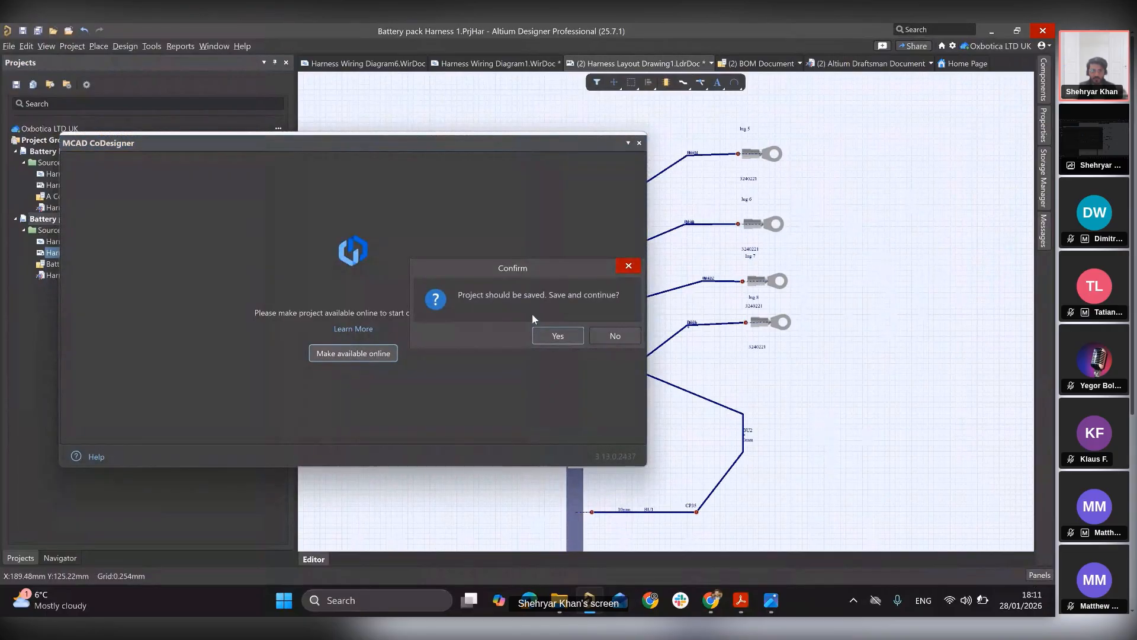
{"action": "left_click", "coordinate": [551, 333]}
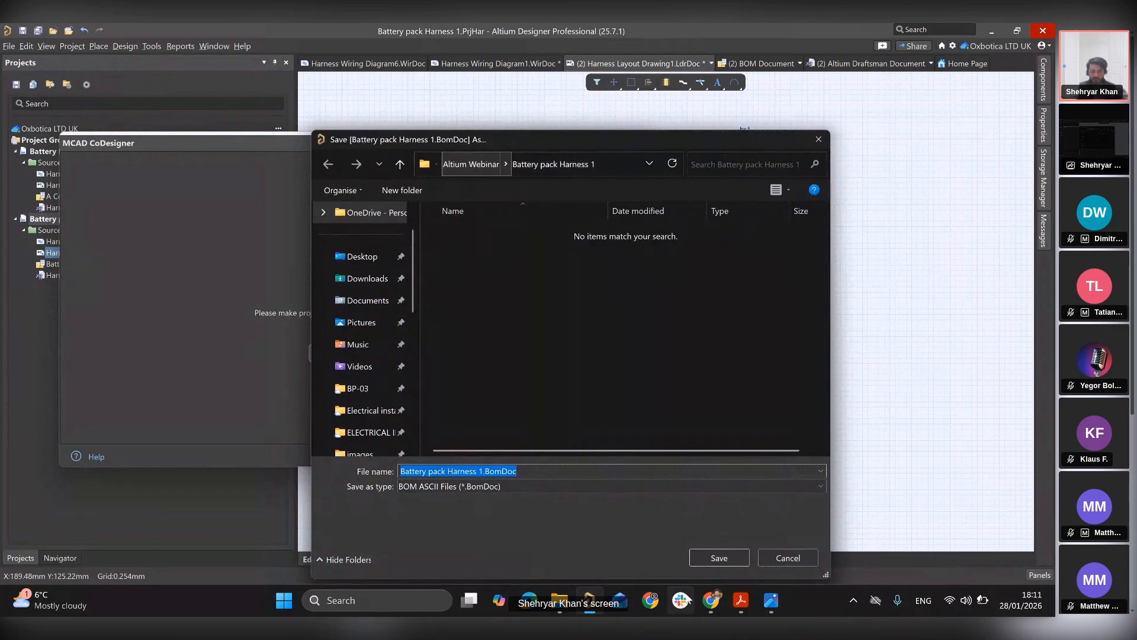
{"action": "left_click", "coordinate": [714, 559]}
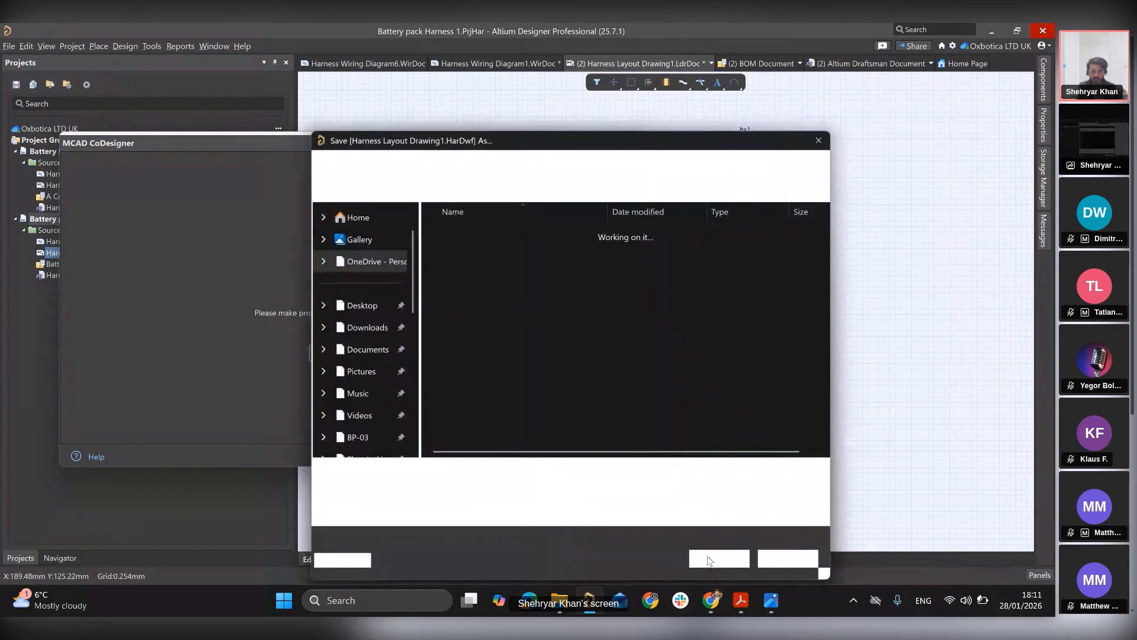
{"action": "left_click", "coordinate": [709, 560]}
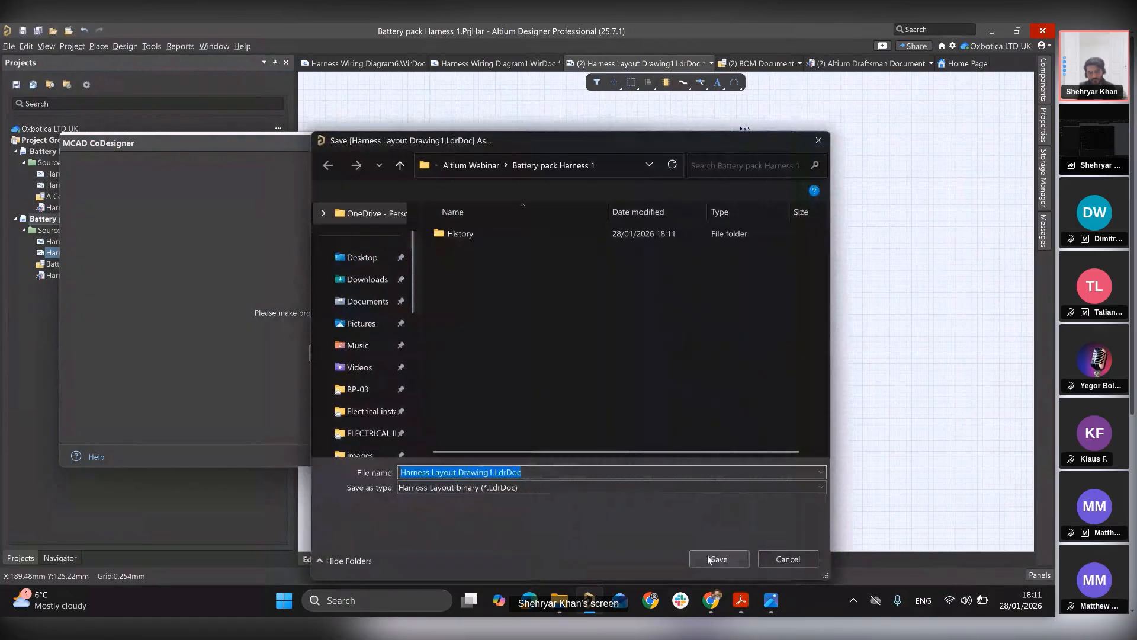
{"action": "left_click", "coordinate": [707, 553]}
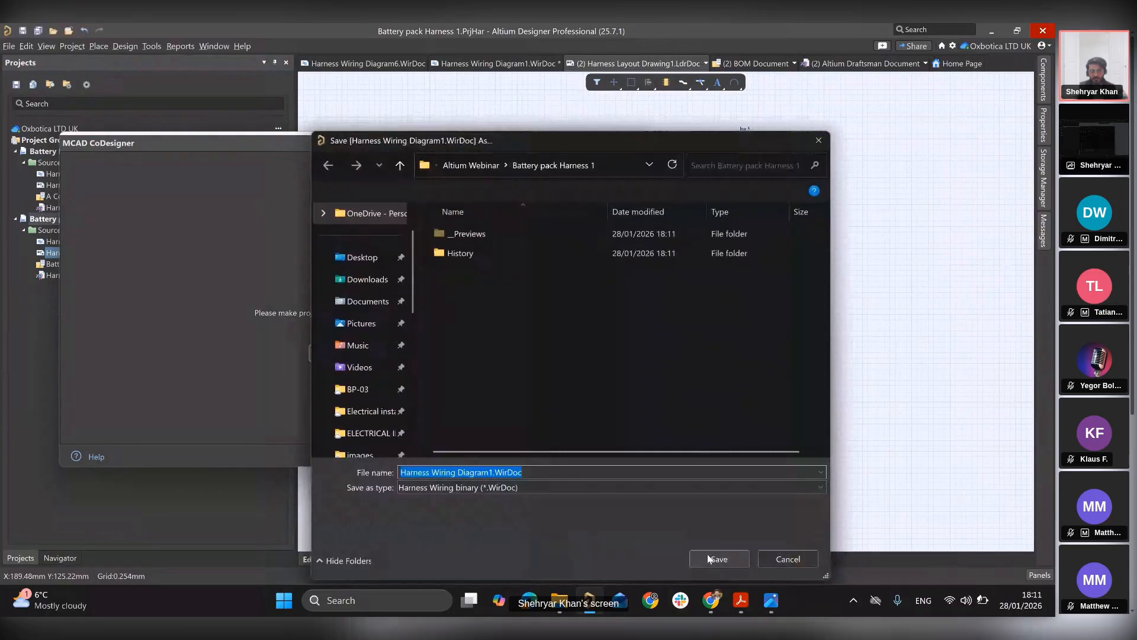
{"action": "left_click", "coordinate": [708, 556]}
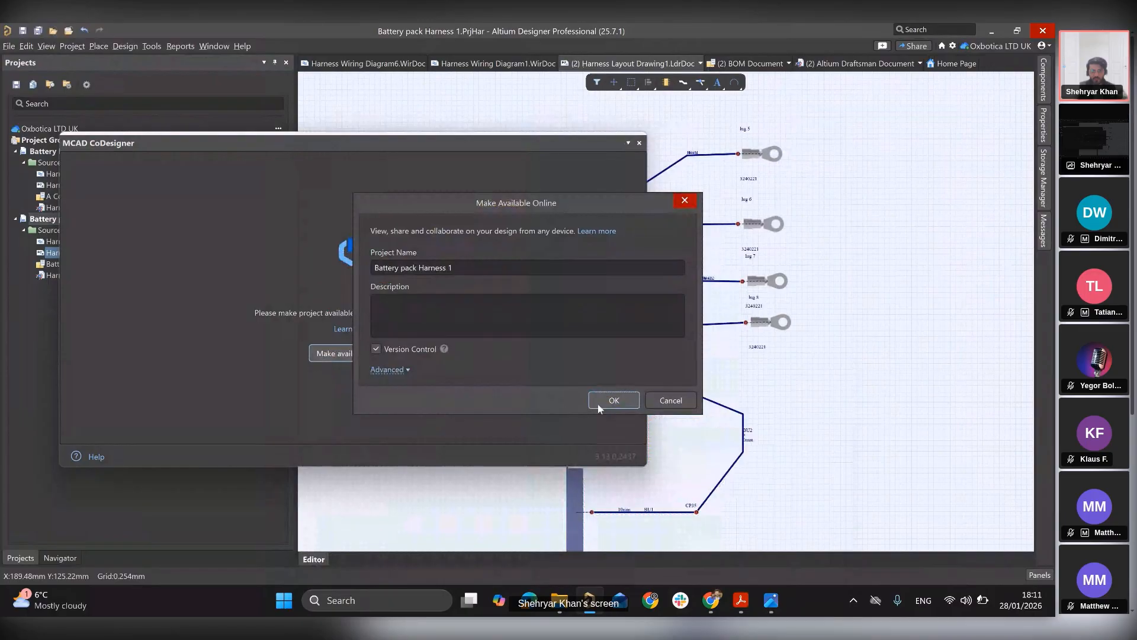
{"action": "left_click", "coordinate": [598, 398]}
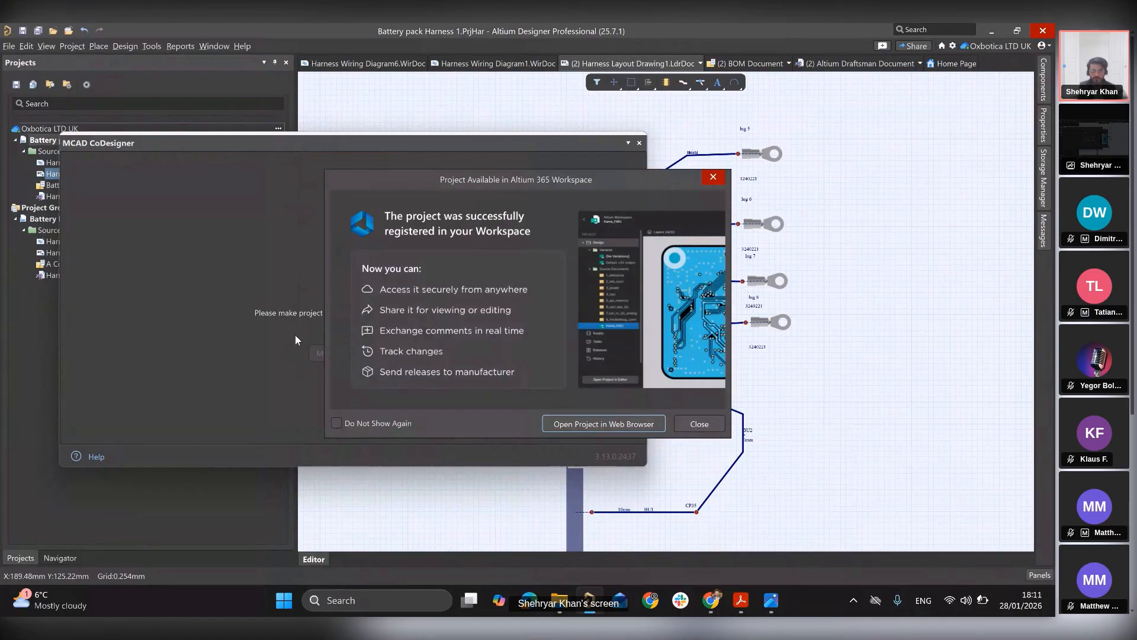
{"action": "left_click", "coordinate": [702, 424]}
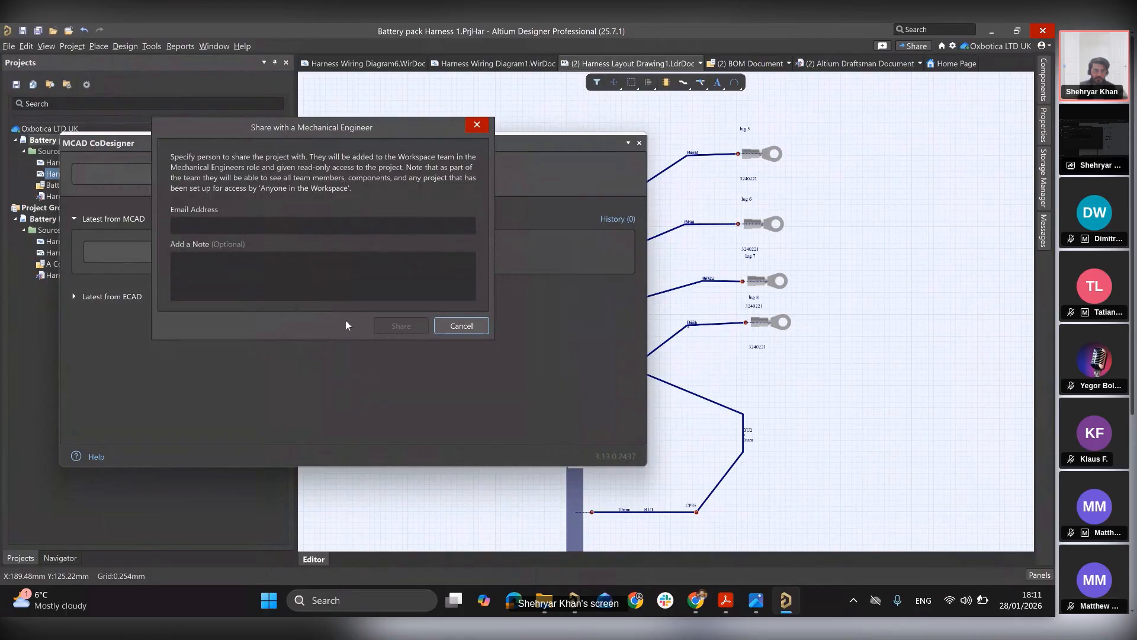
- Dismiss sharing with a mechanical engineer and push the harness layout to MCAD with the comment "First push"
{"action": "left_click", "coordinate": [242, 225]}
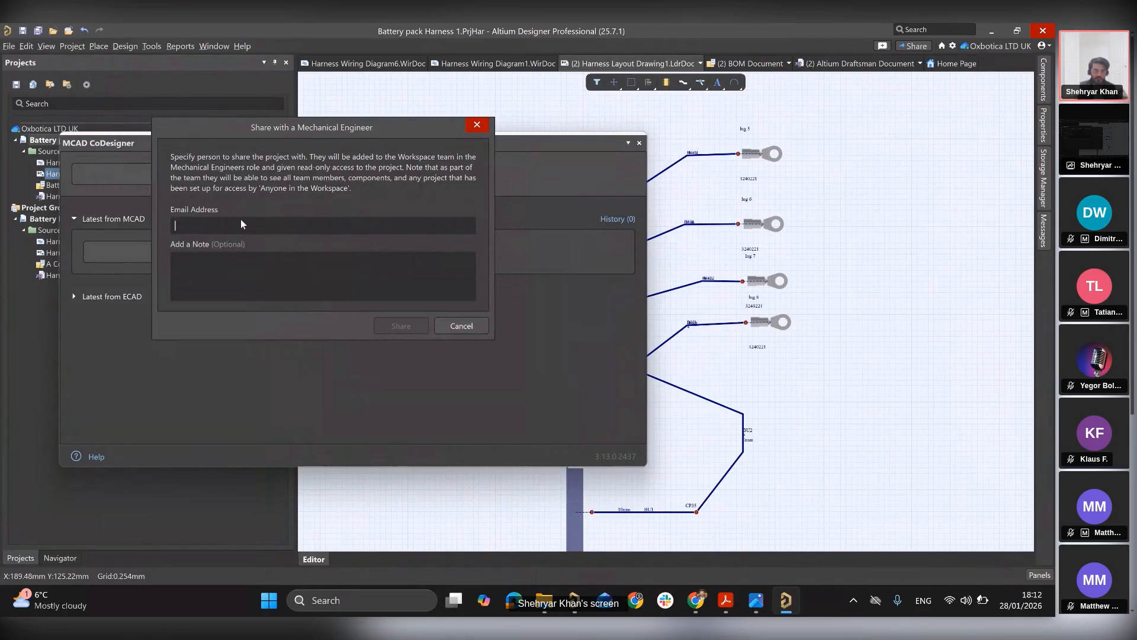
{"action": "left_click", "coordinate": [461, 326]}
{"action": "left_click", "coordinate": [307, 171]}
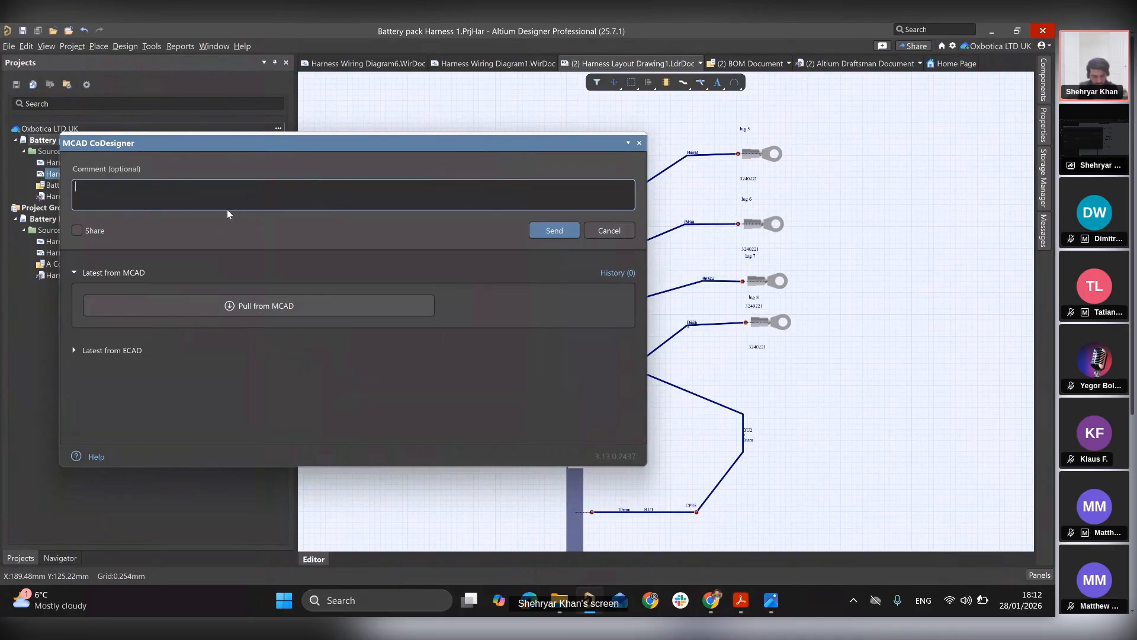
{"action": "type", "text": "FIRT"}
{"action": "key", "text": "BackSpace"}
{"action": "key", "text": "BackSpace"}
{"action": "type", "text": "rst push"}
{"action": "left_click", "coordinate": [555, 230]}
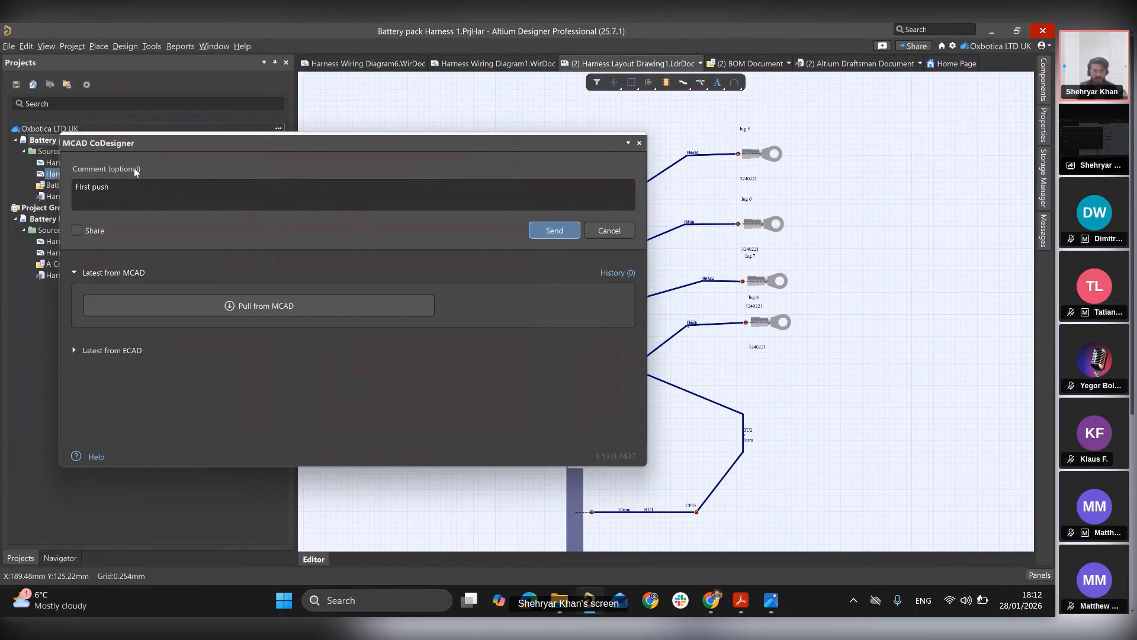
{"action": "key", "text": "Return"}
- Minimise the harness design window to switch to the Wired PDF presentation in Adobe Acrobat
{"action": "left_click", "coordinate": [993, 31]}
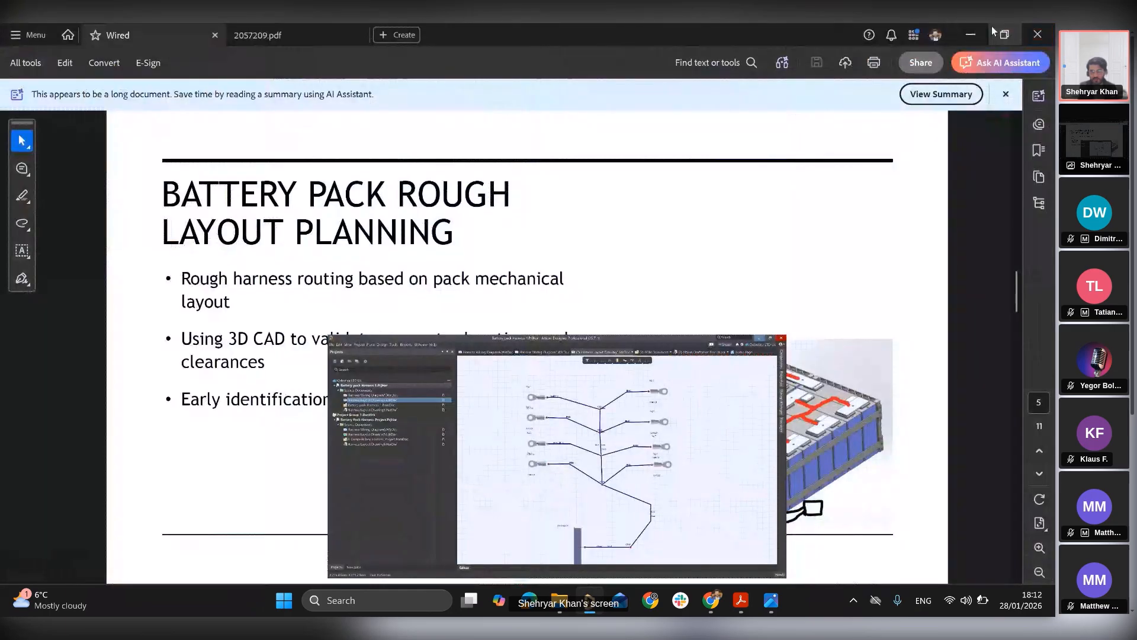
- Start SOLIDWORKS 2025 from the desktop and dismiss its 3DEXPERIENCE sign-in window
{"action": "left_click", "coordinate": [966, 33]}
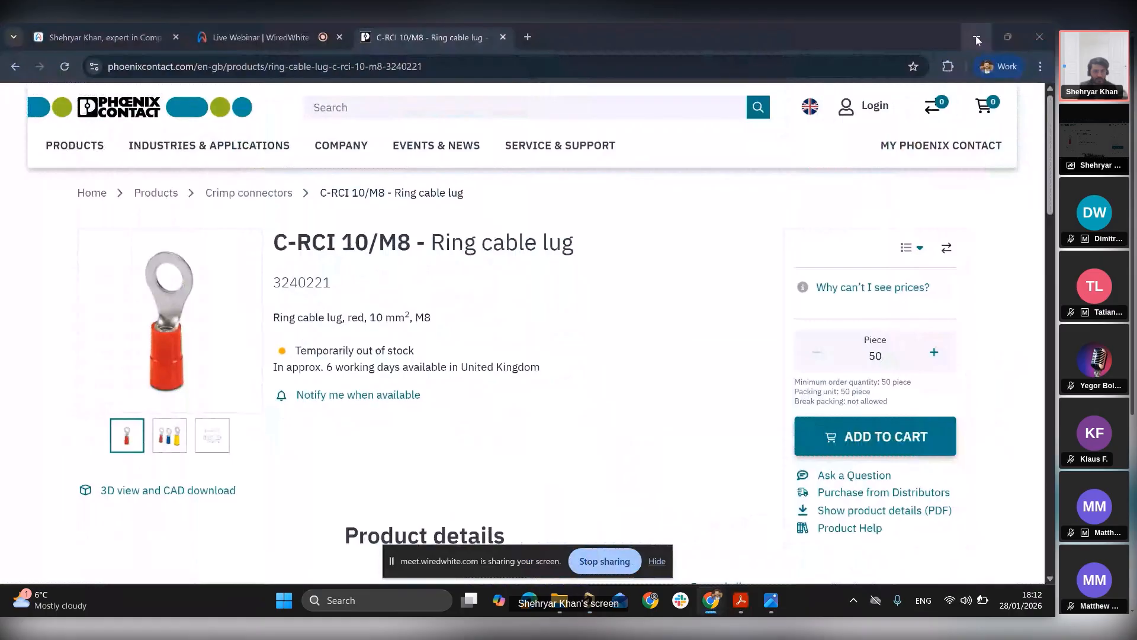
{"action": "left_click", "coordinate": [977, 38]}
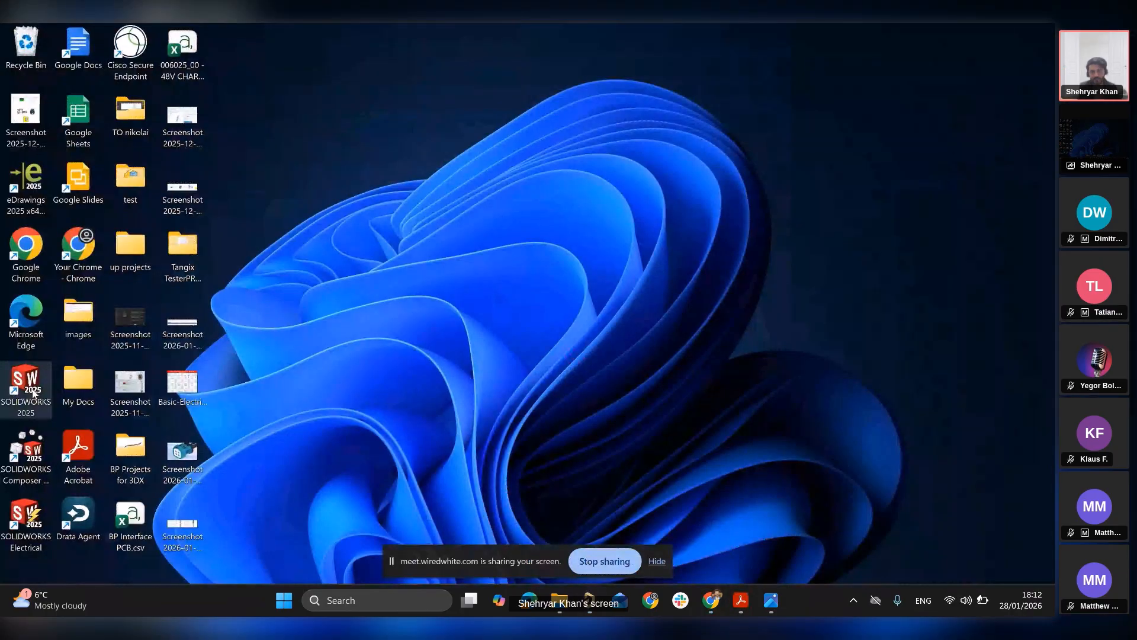
{"action": "double_click", "coordinate": [27, 385]}
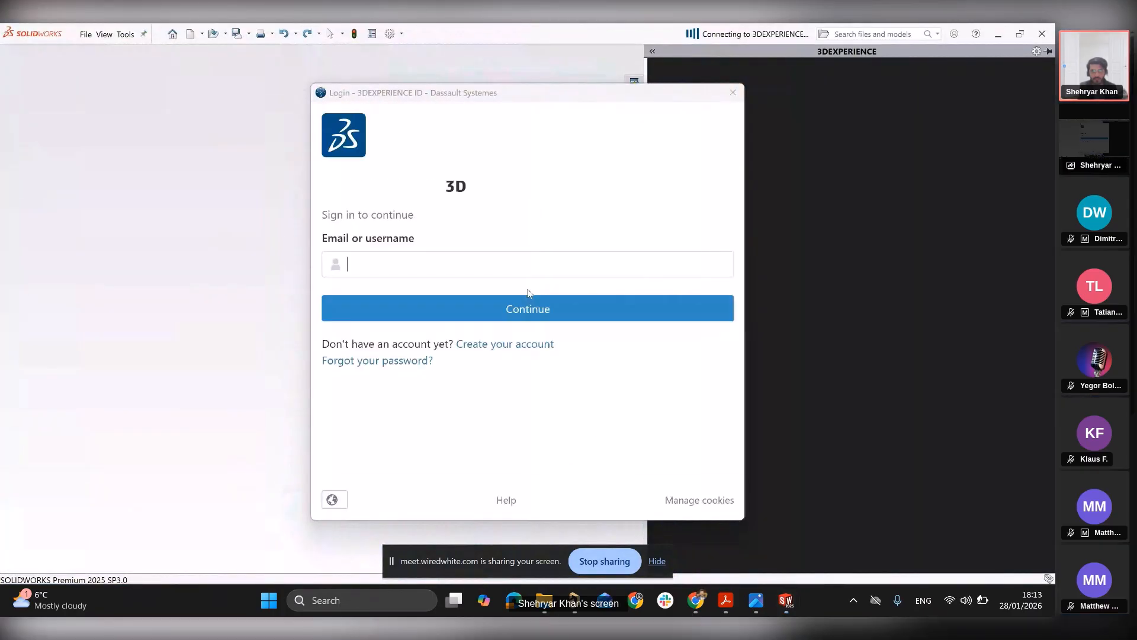
{"action": "left_click", "coordinate": [560, 500]}
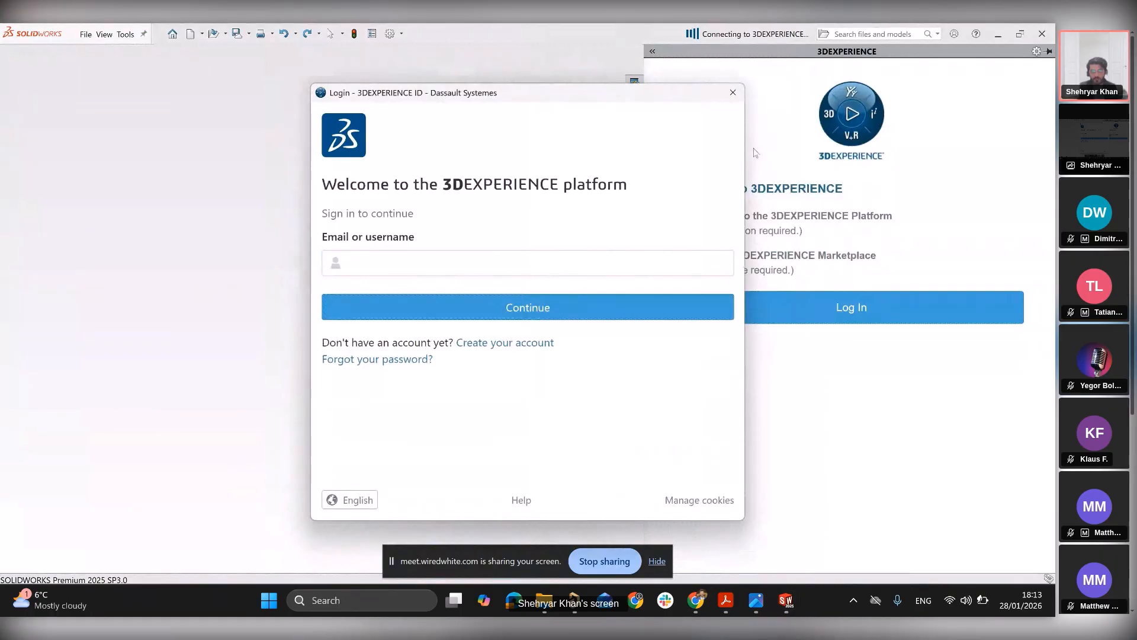
{"action": "left_click", "coordinate": [733, 92]}
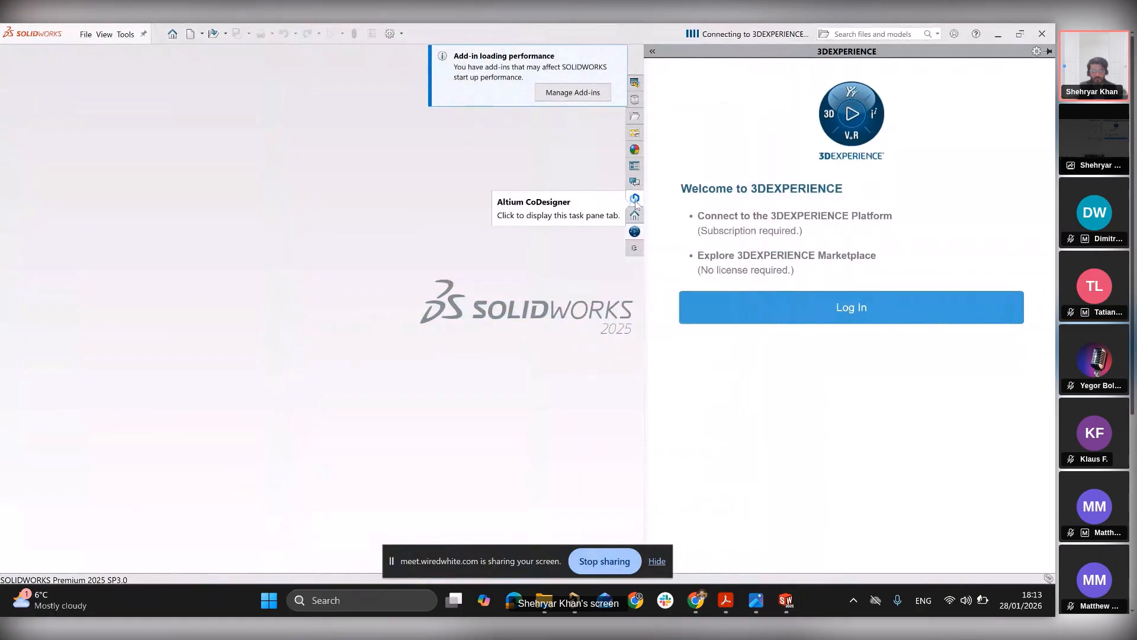
- In the Altium CoDesigner settings, browse for the common ECAD model folder to Desktop\up projects\webi\Altium Webinar
{"action": "left_click", "coordinate": [635, 199]}
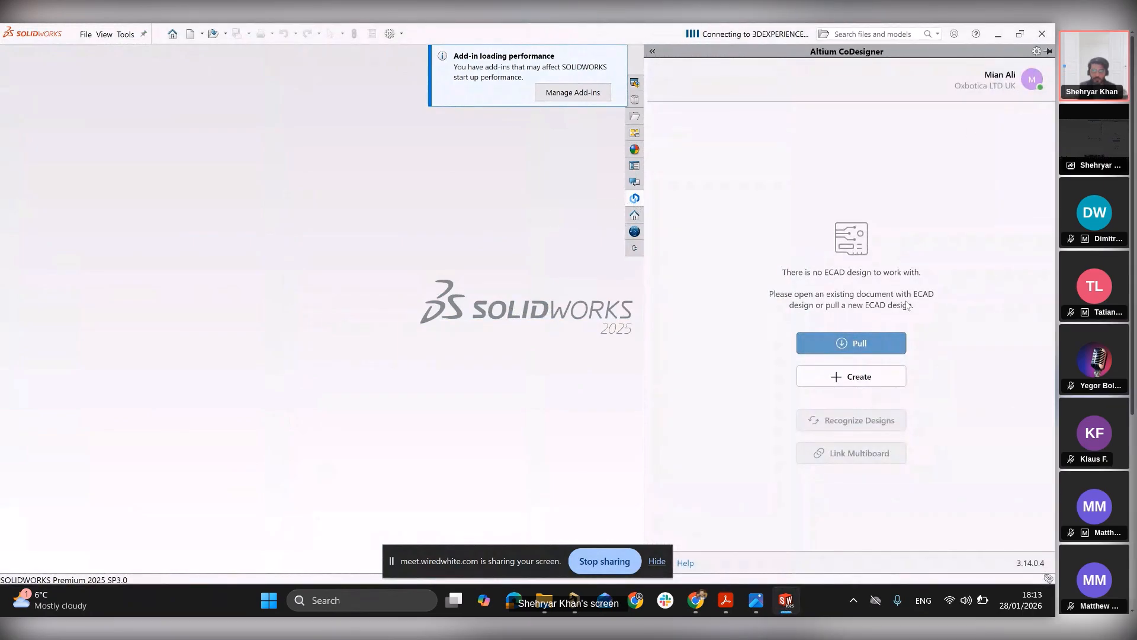
{"action": "left_click", "coordinate": [1031, 80]}
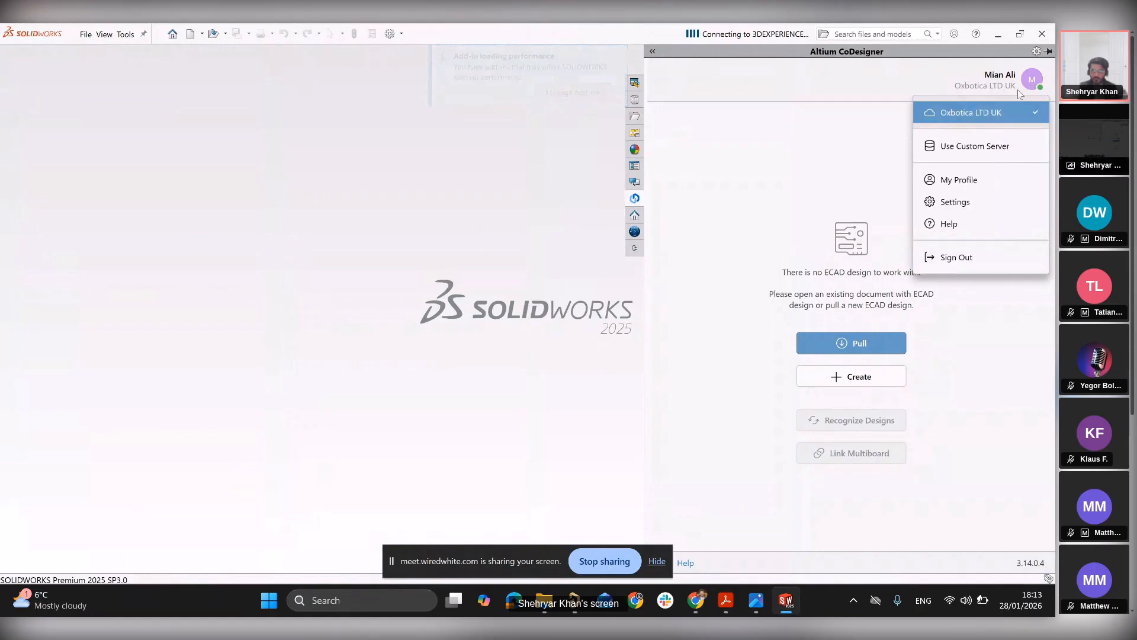
{"action": "left_click", "coordinate": [955, 202]}
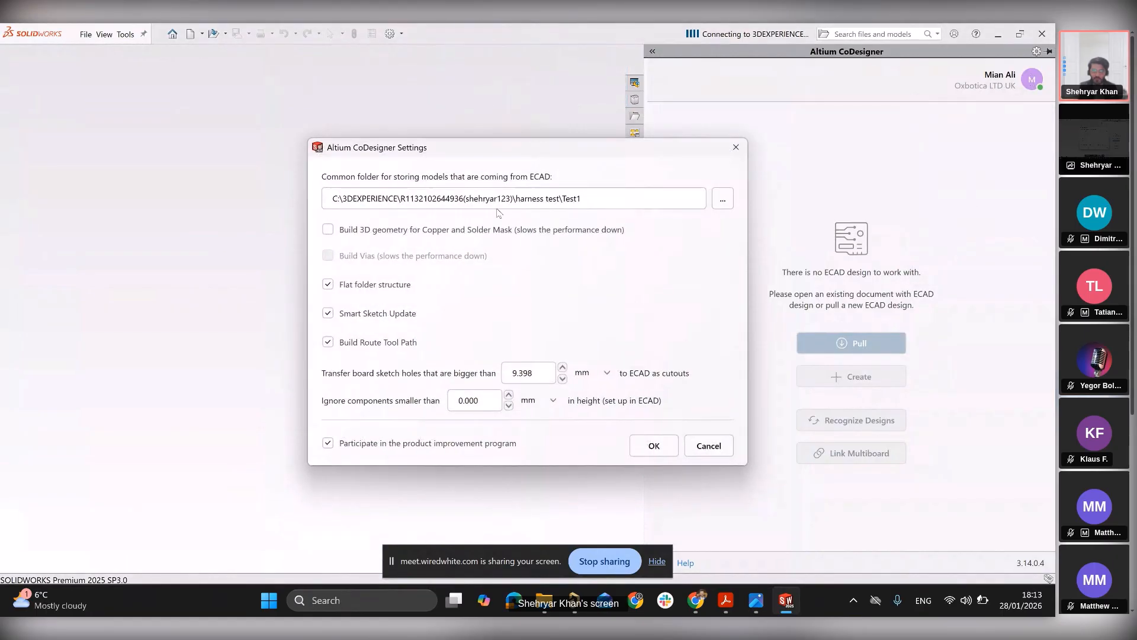
{"action": "left_click", "coordinate": [722, 199]}
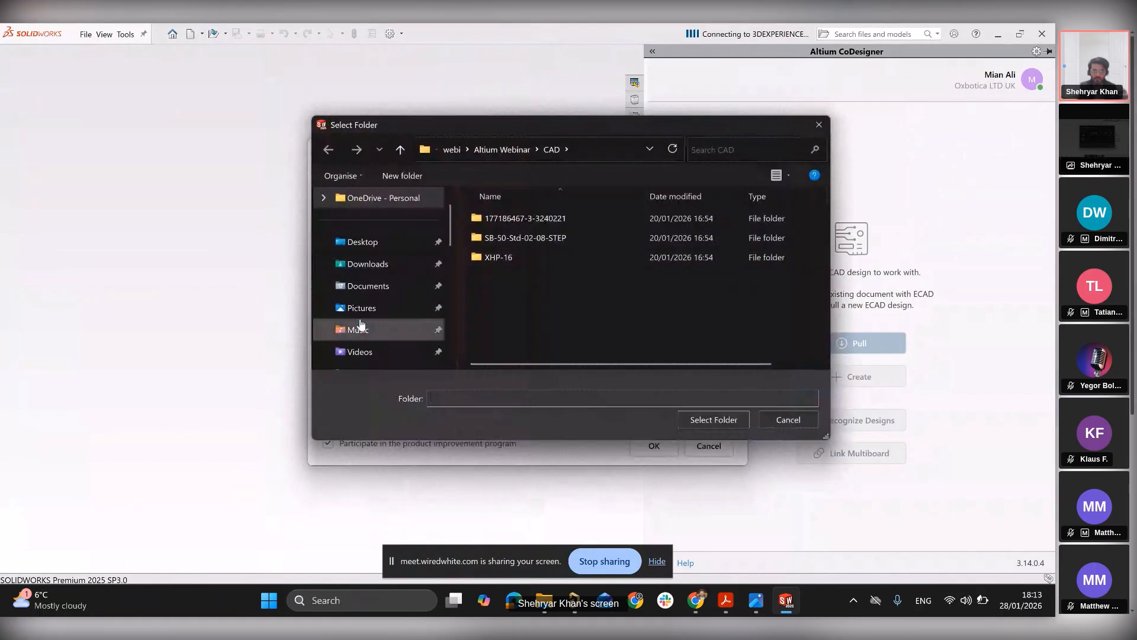
{"action": "scroll", "coordinate": [364, 326], "scroll_direction": "down", "scroll_amount": 2}
{"action": "scroll", "coordinate": [368, 308], "scroll_direction": "up", "scroll_amount": 3}
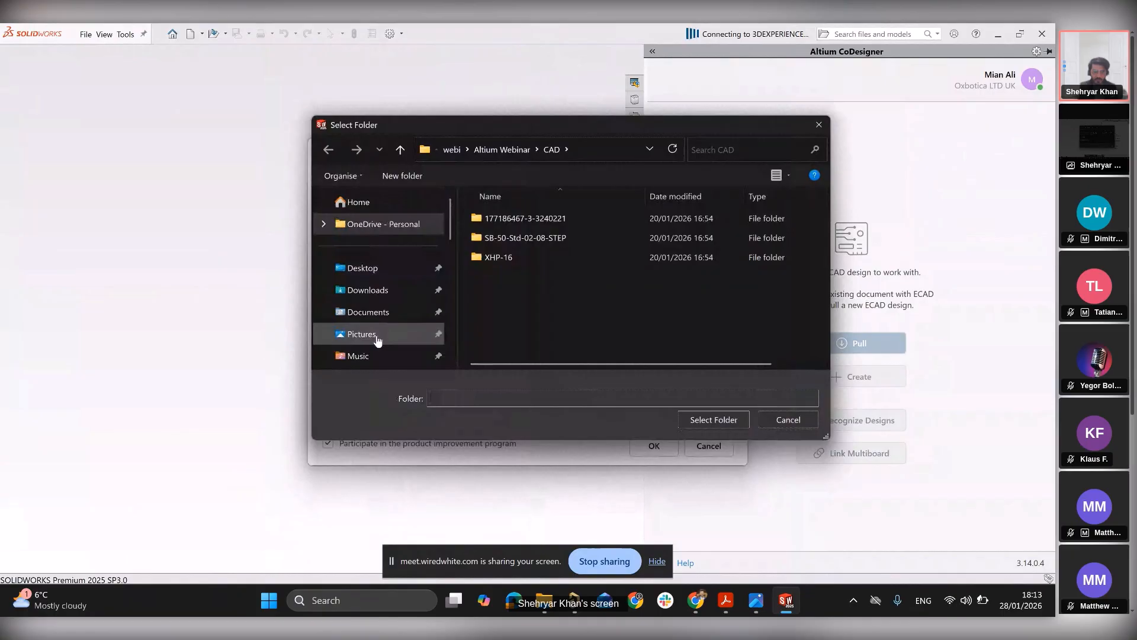
{"action": "left_click", "coordinate": [363, 269]}
{"action": "left_click", "coordinate": [533, 338]}
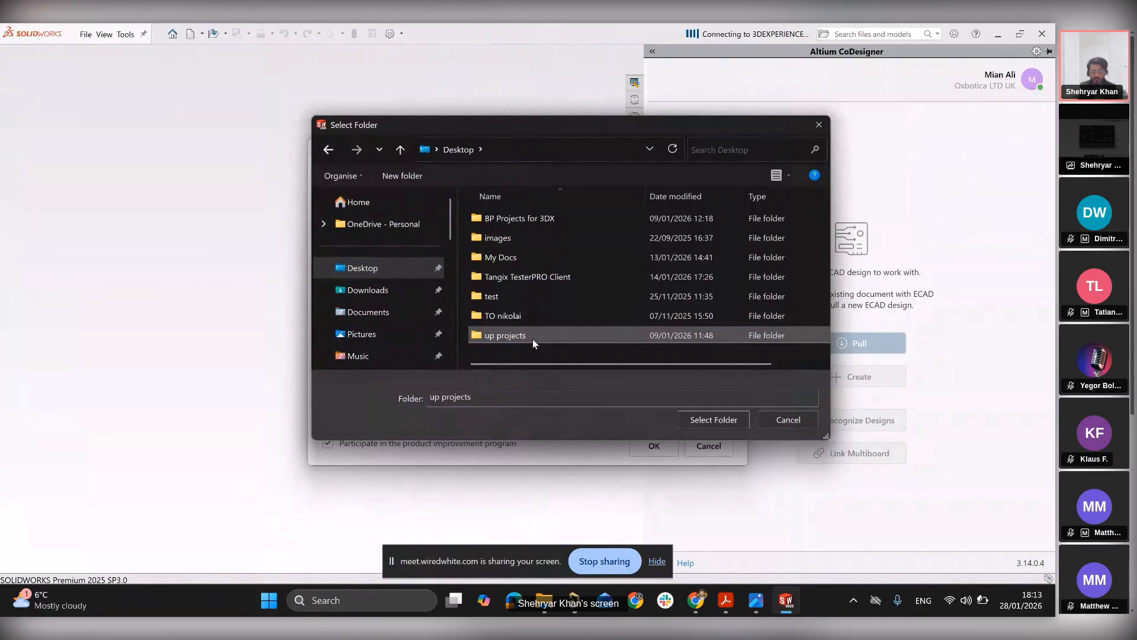
{"action": "double_click", "coordinate": [532, 338]}
{"action": "double_click", "coordinate": [500, 335]}
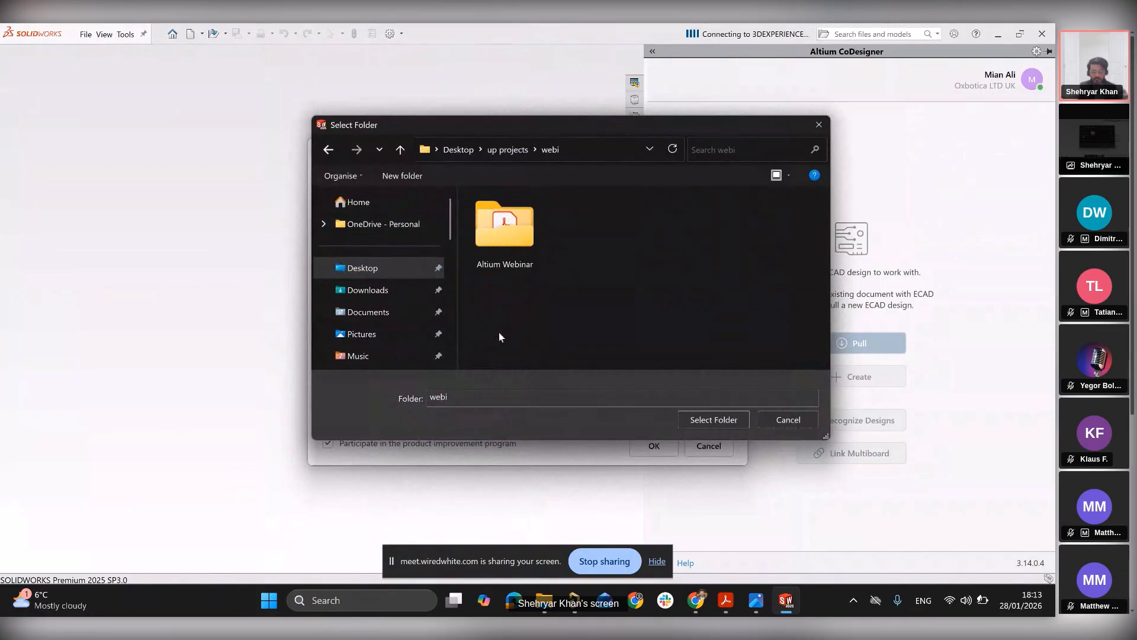
{"action": "double_click", "coordinate": [515, 244]}
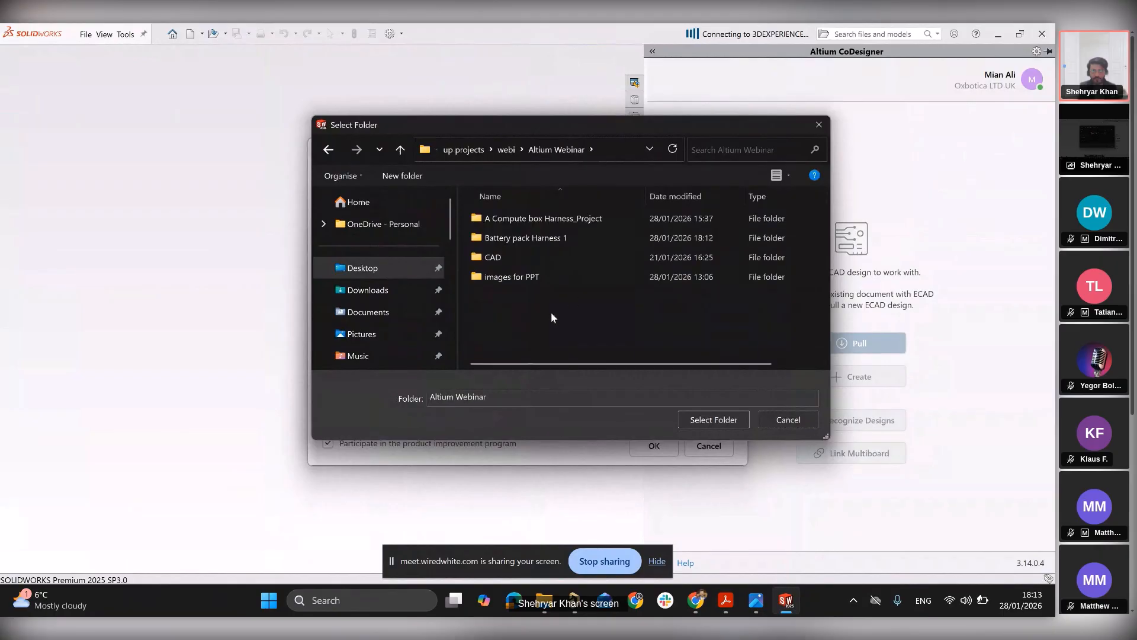
- Create a folder named "harness assym" in Altium Webinar and set it as the common folder for models coming from ECAD
{"action": "right_click", "coordinate": [536, 302]}
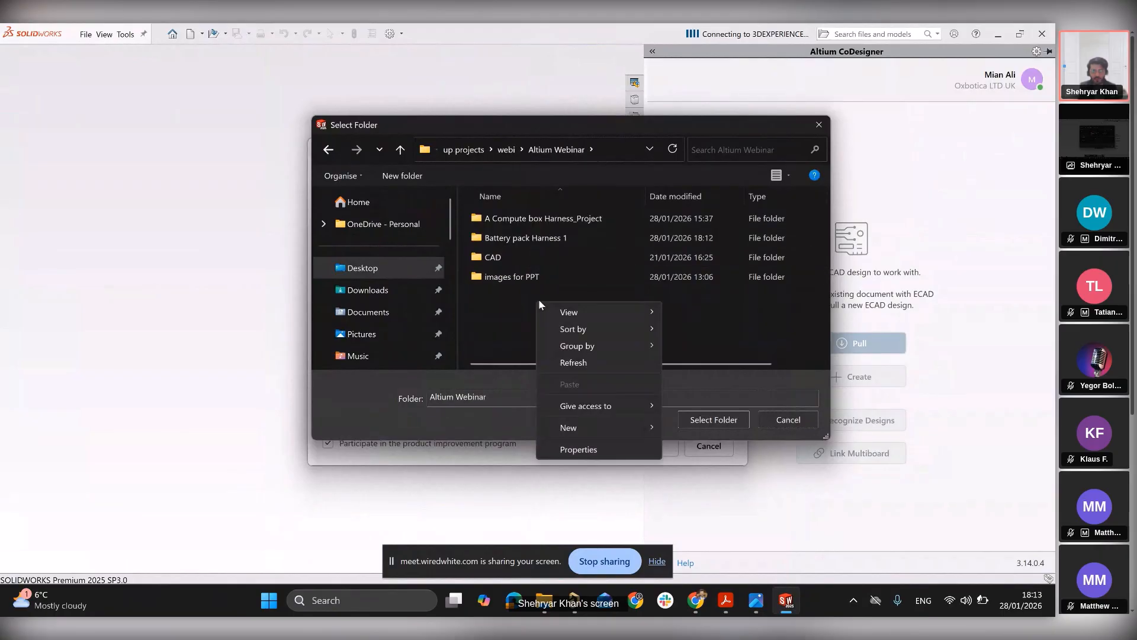
{"action": "mouse_move", "coordinate": [596, 422]}
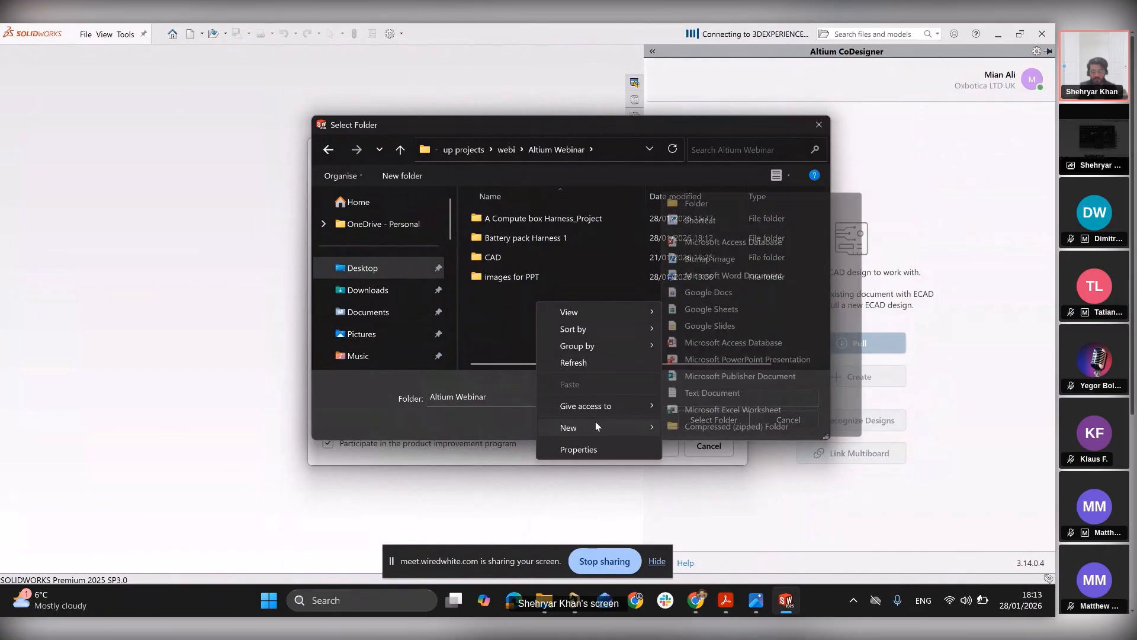
{"action": "left_click", "coordinate": [710, 205]}
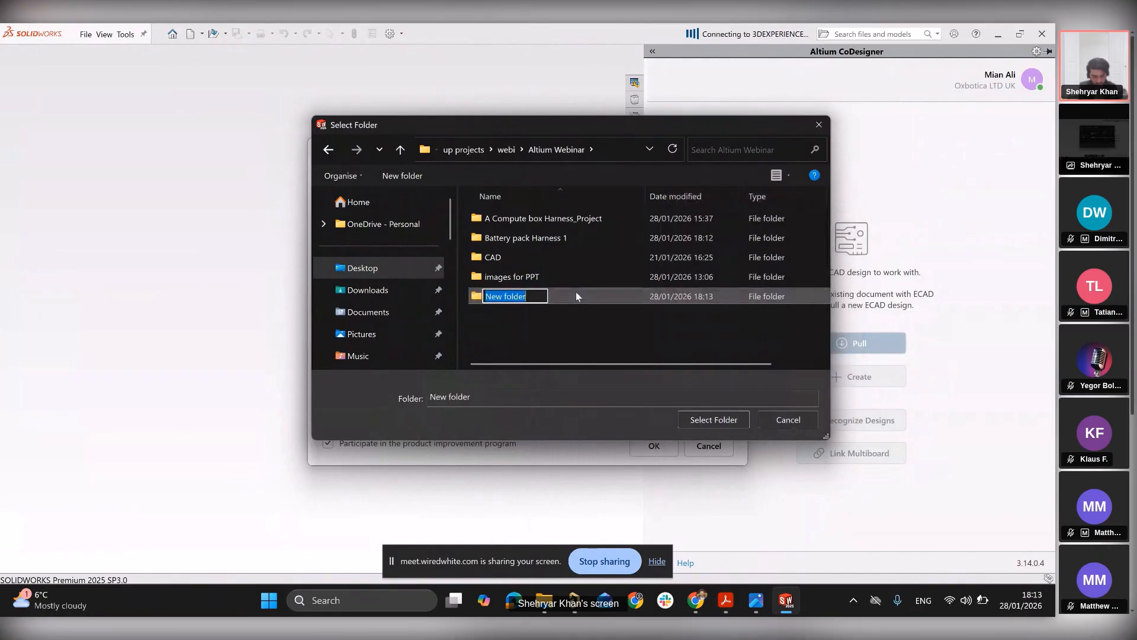
{"action": "type", "text": "harness assym"}
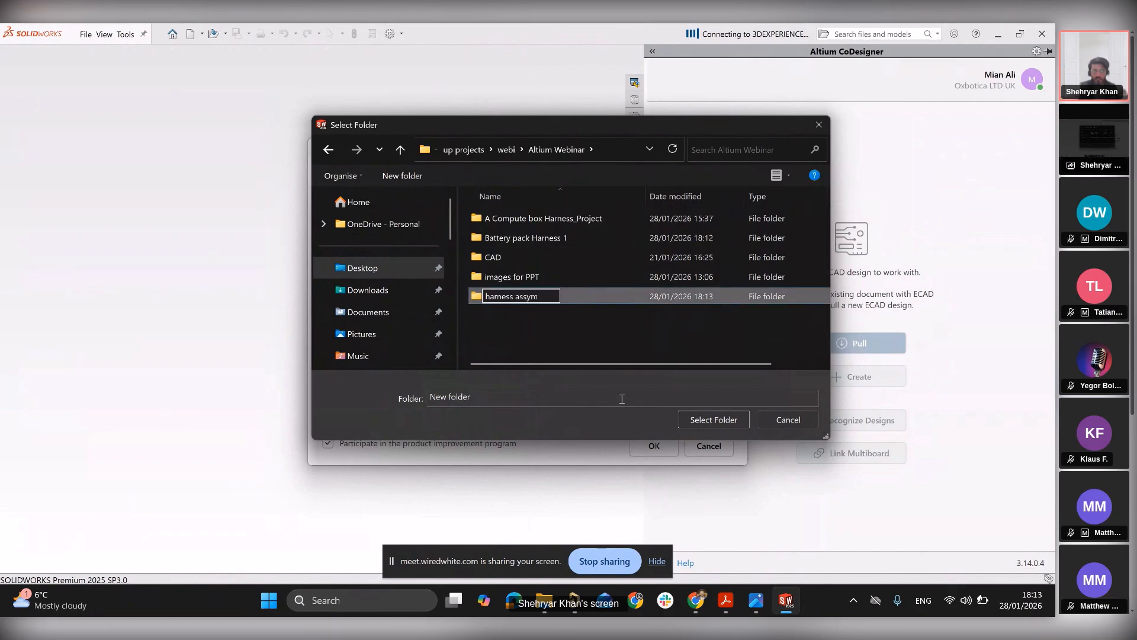
{"action": "key", "text": "Return"}
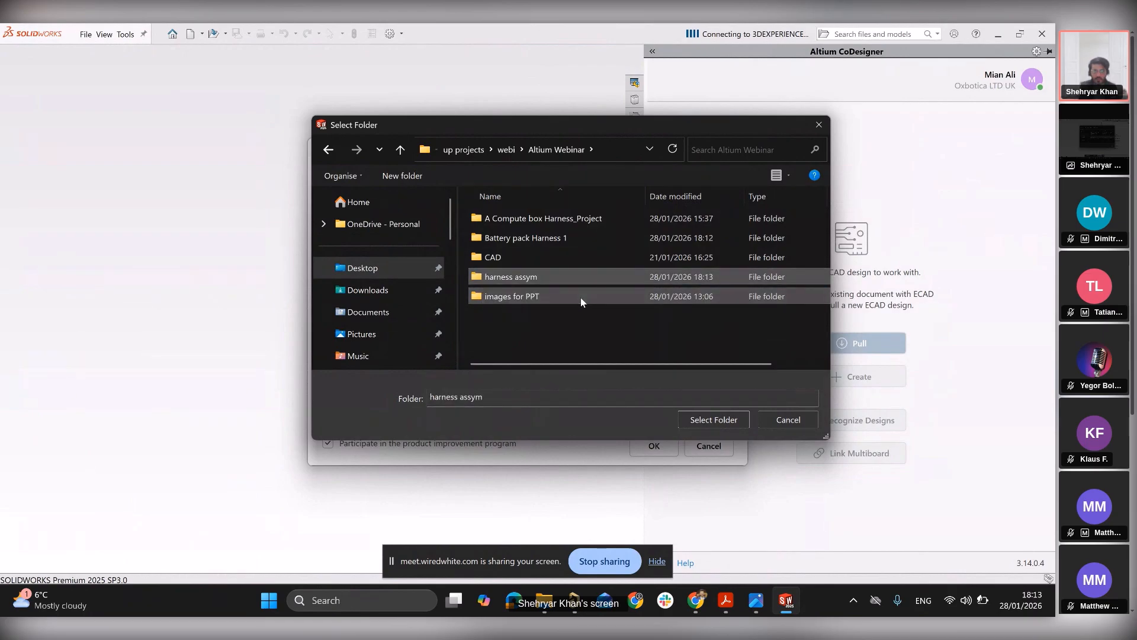
{"action": "double_click", "coordinate": [550, 271]}
{"action": "left_click", "coordinate": [714, 419]}
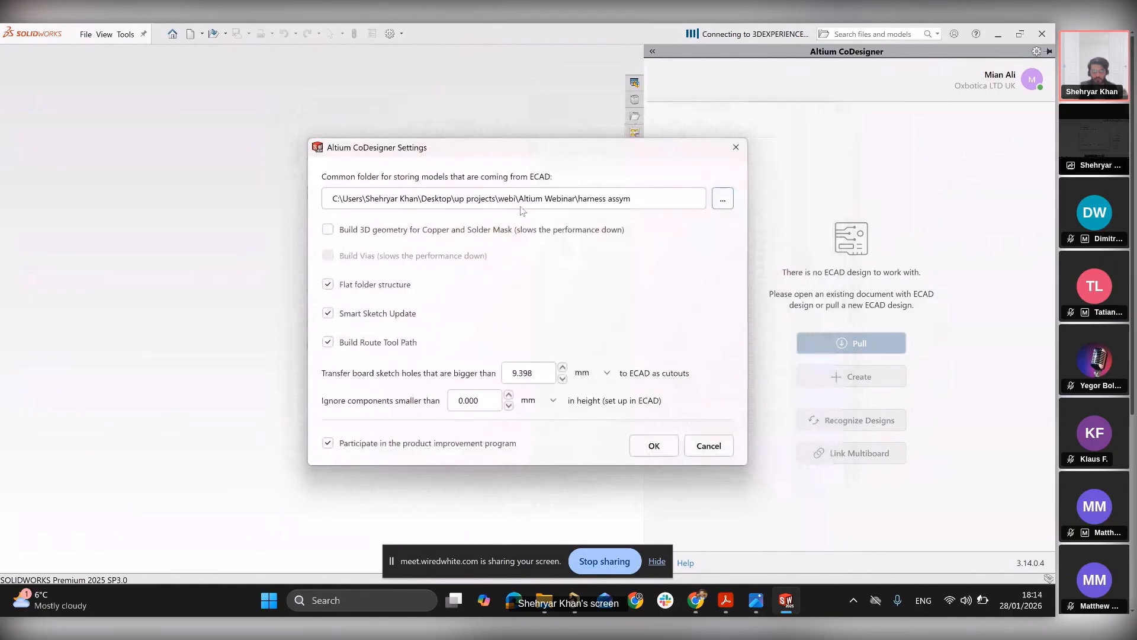
{"action": "left_click", "coordinate": [653, 443]}
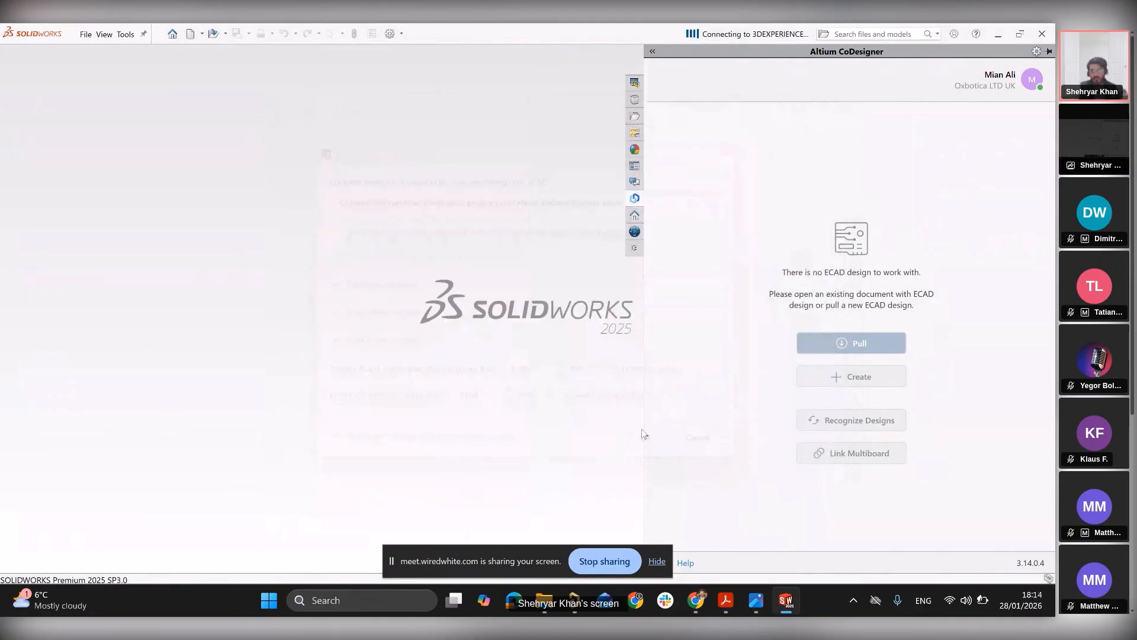
- Pull the latest push of the Battery pack Harness 1 project through Altium CoDesigner
{"action": "left_click", "coordinate": [850, 342]}
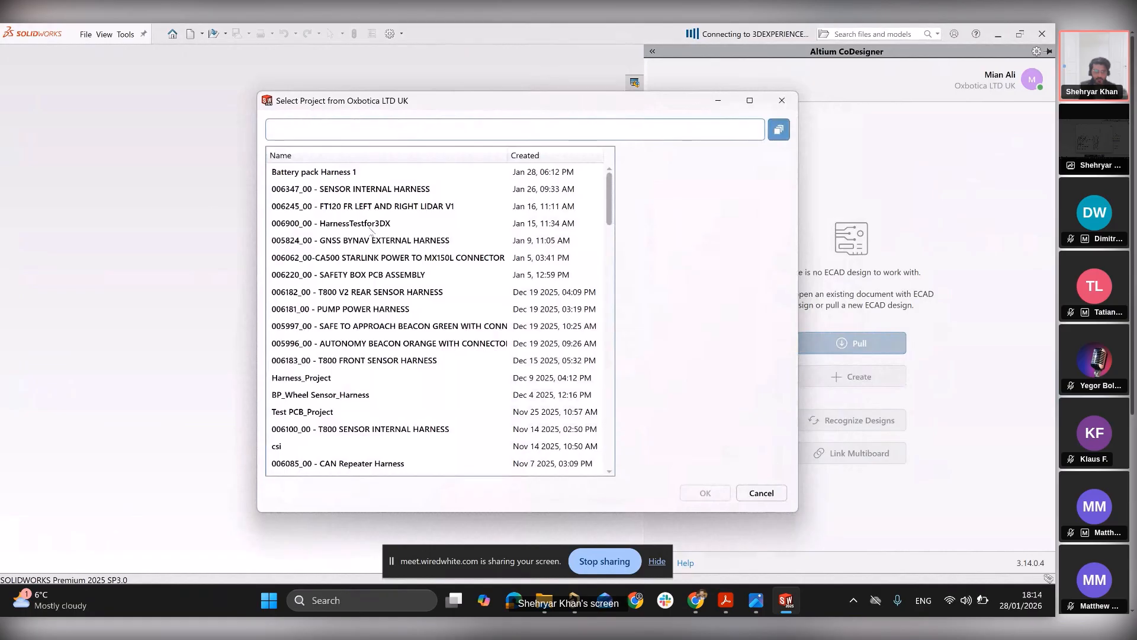
{"action": "left_click", "coordinate": [332, 173]}
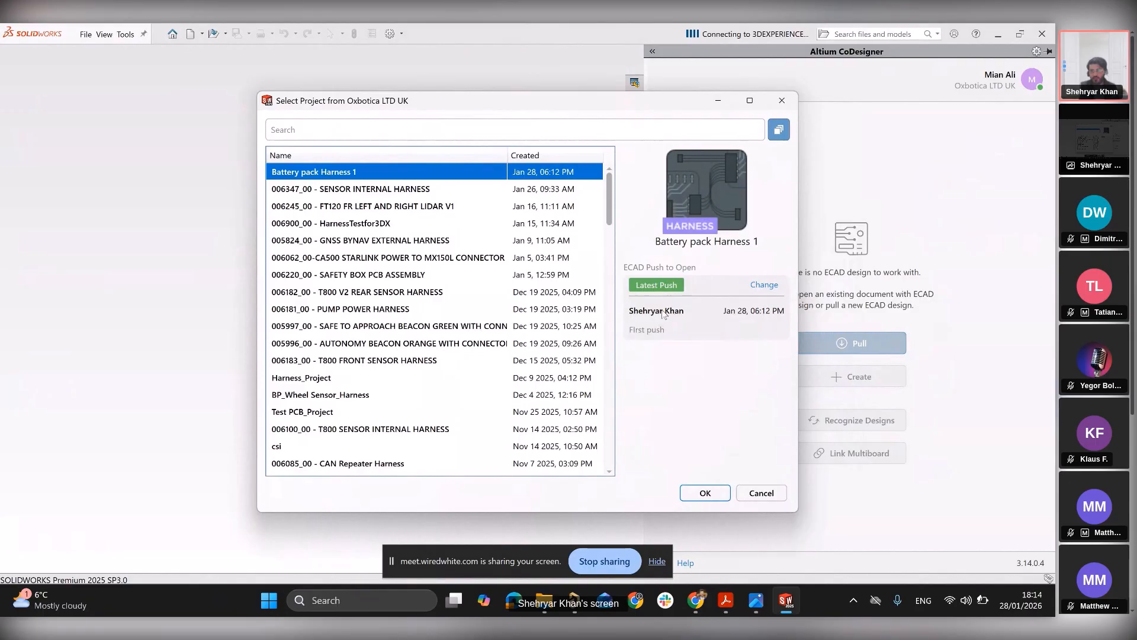
{"action": "left_click", "coordinate": [705, 493]}
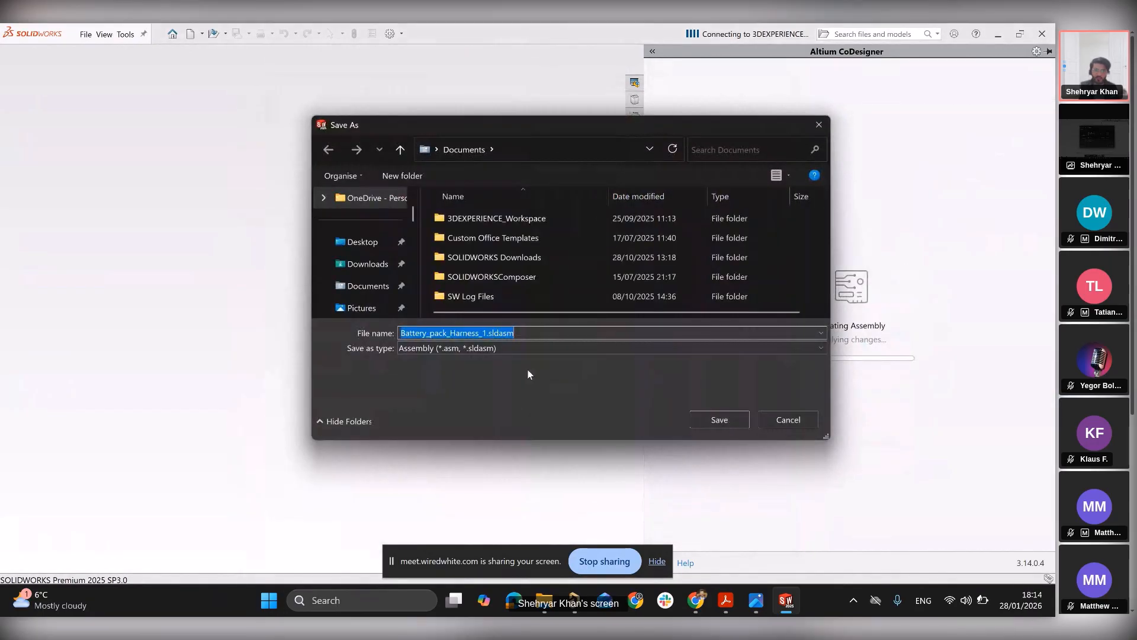
- Save the pulled assembly as Battery_pack_Harness_1.sldasm in the harness assym folder under up projects\webi\Altium Webinar
{"action": "left_click", "coordinate": [358, 242]}
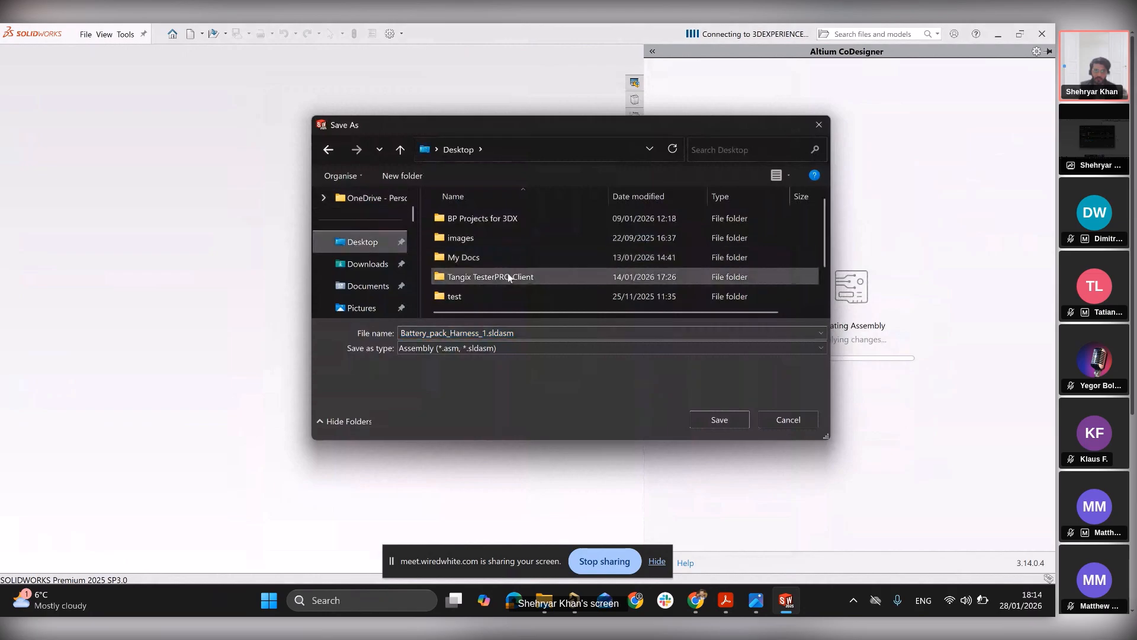
{"action": "scroll", "coordinate": [494, 273], "scroll_direction": "down", "scroll_amount": 1}
{"action": "double_click", "coordinate": [472, 294]}
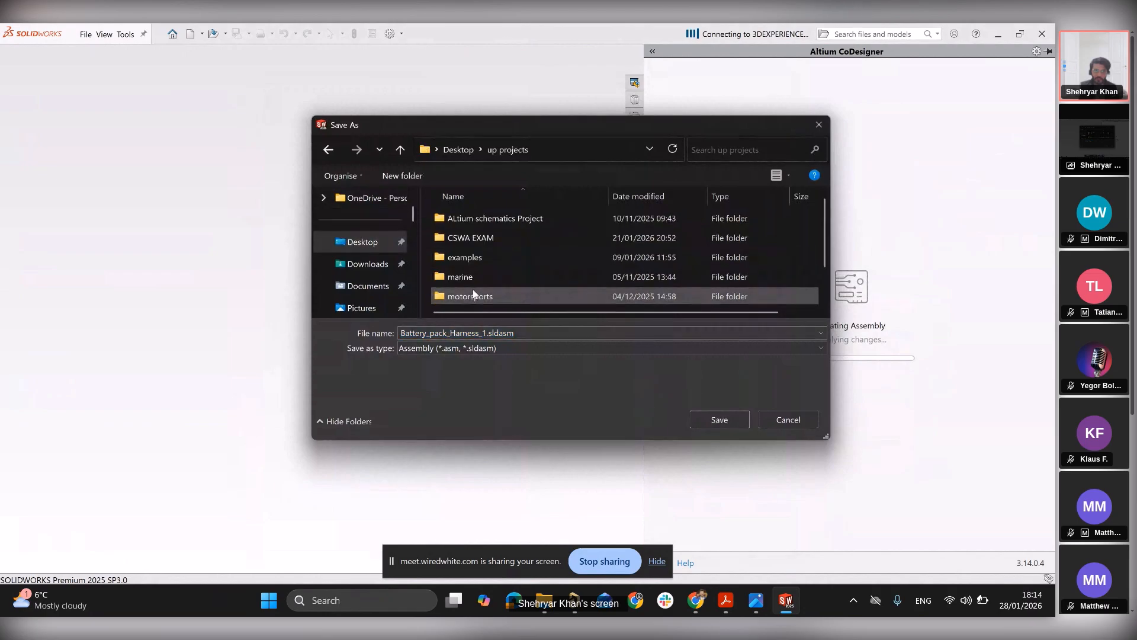
{"action": "left_click", "coordinate": [474, 278]}
{"action": "scroll", "coordinate": [474, 277], "scroll_direction": "down", "scroll_amount": 1}
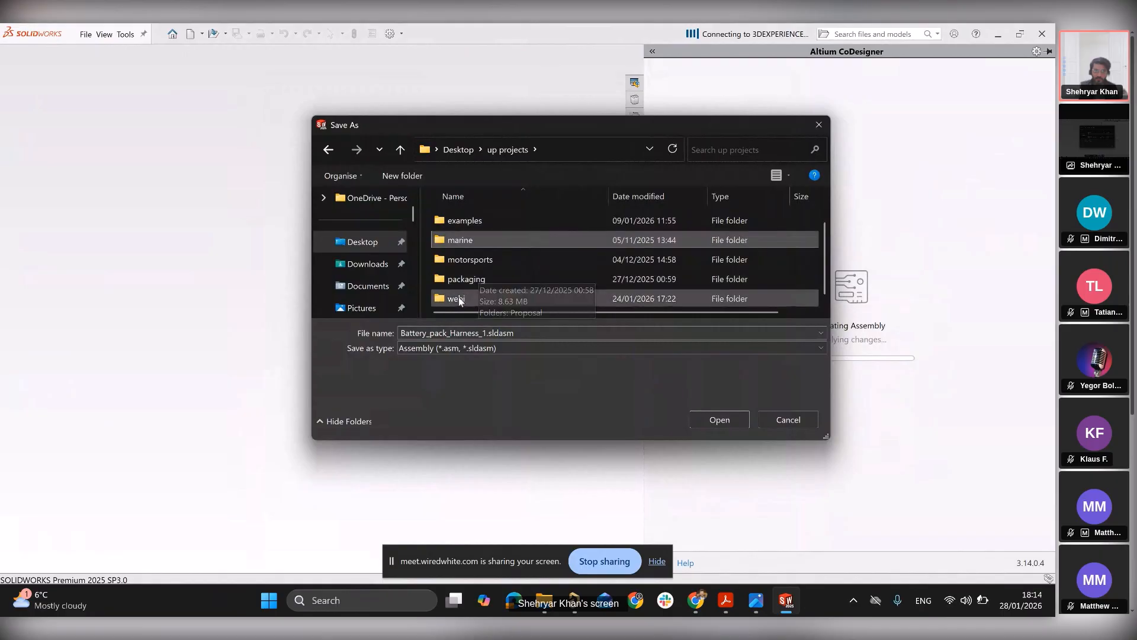
{"action": "left_click", "coordinate": [461, 297]}
{"action": "double_click", "coordinate": [464, 290]}
{"action": "double_click", "coordinate": [478, 248]}
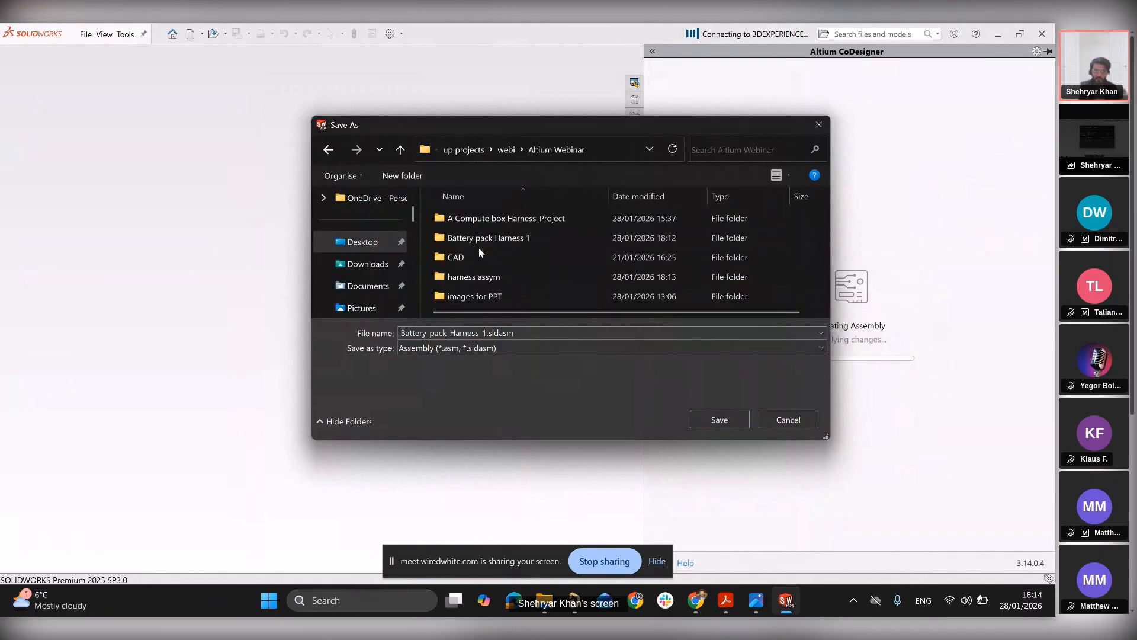
{"action": "left_click", "coordinate": [486, 277]}
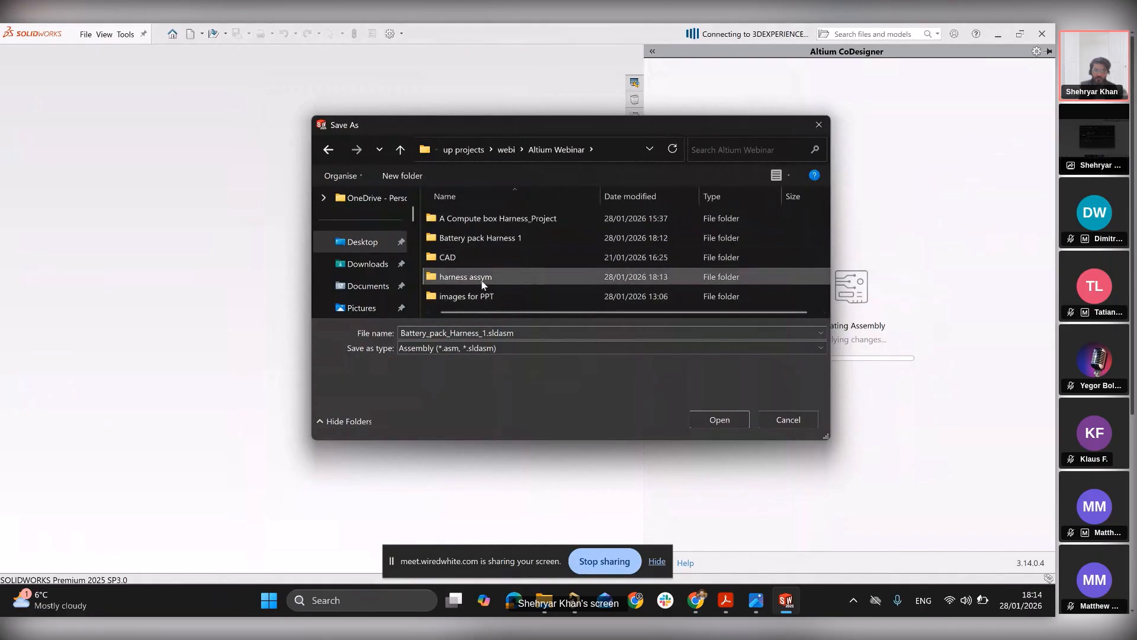
{"action": "double_click", "coordinate": [527, 277]}
{"action": "left_click", "coordinate": [713, 419]}
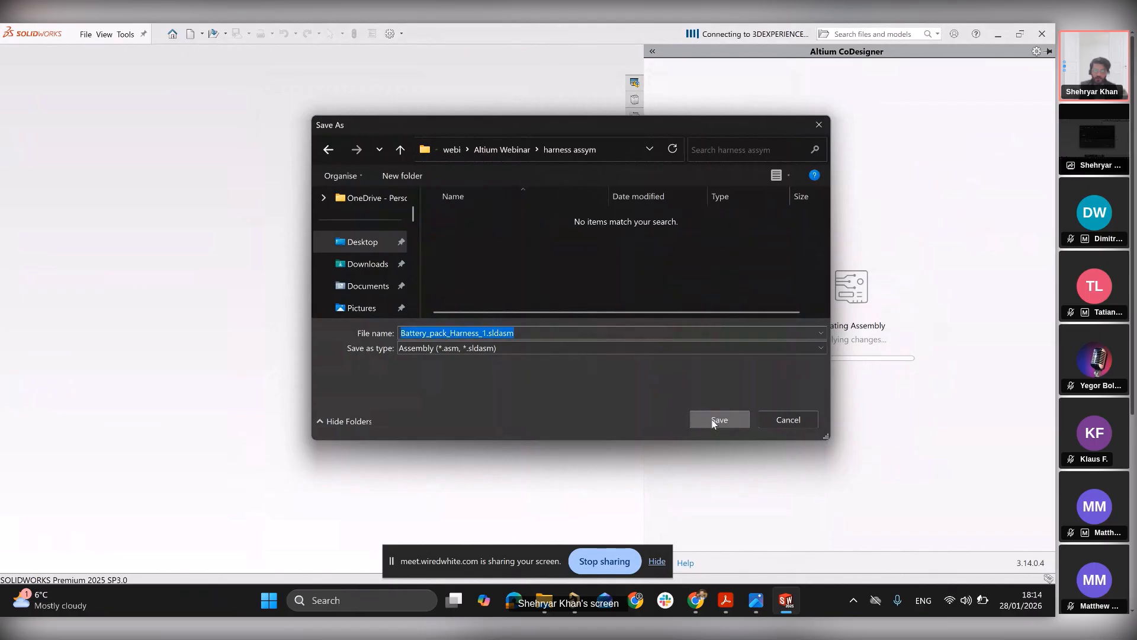
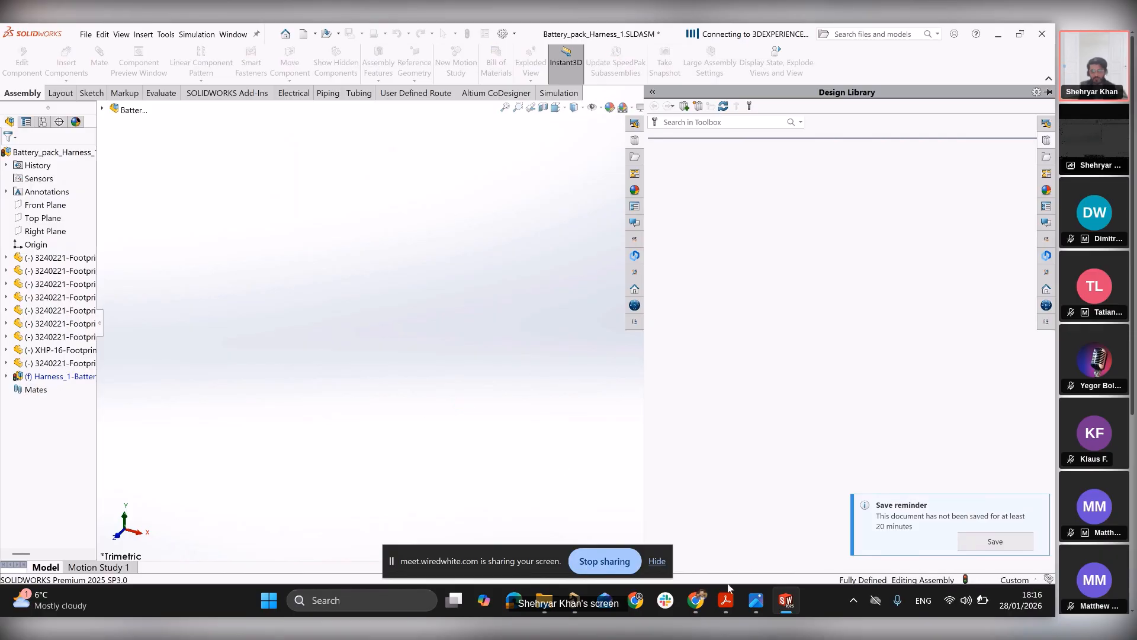
- Switch to Altium Designer and close MCAD CoDesigner to uncover the full battery pack harness layout
{"action": "left_click", "coordinate": [574, 600]}
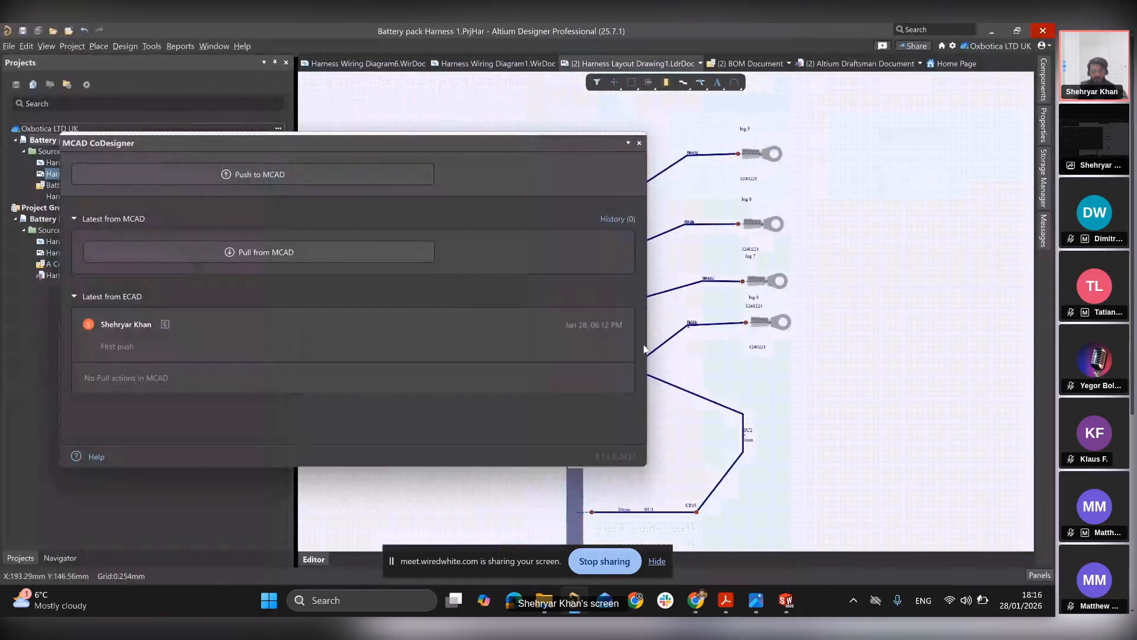
{"action": "left_click", "coordinate": [639, 144]}
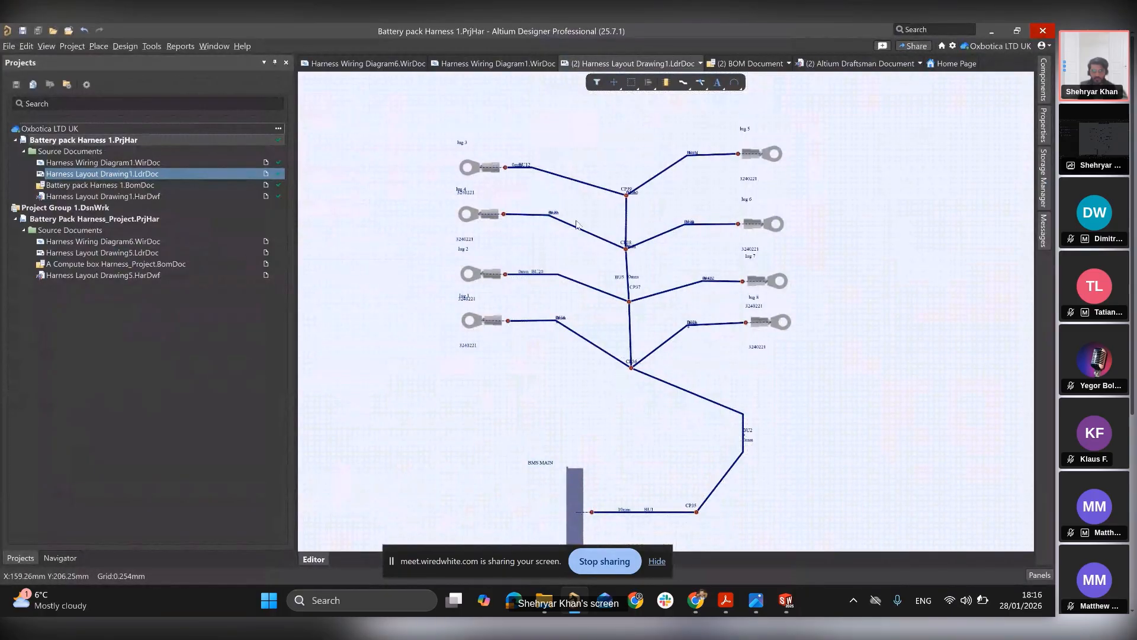
- Switch back to SOLIDWORKS and exit Auto Route on the harness's 3D route sketch
{"action": "left_click", "coordinate": [787, 601]}
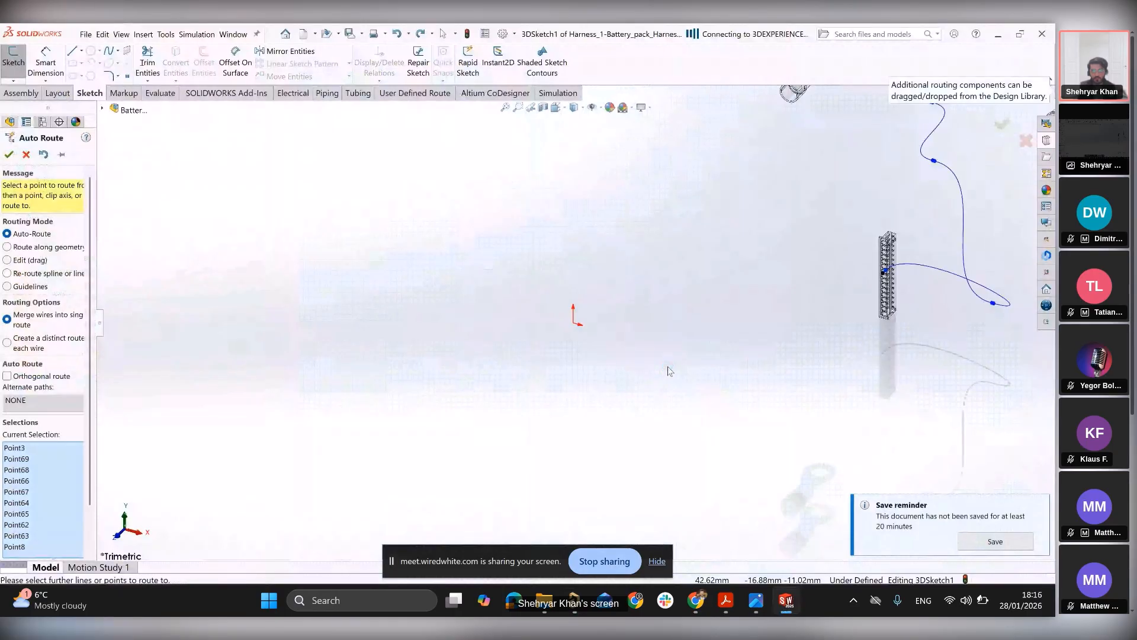
{"action": "key", "text": "Return"}
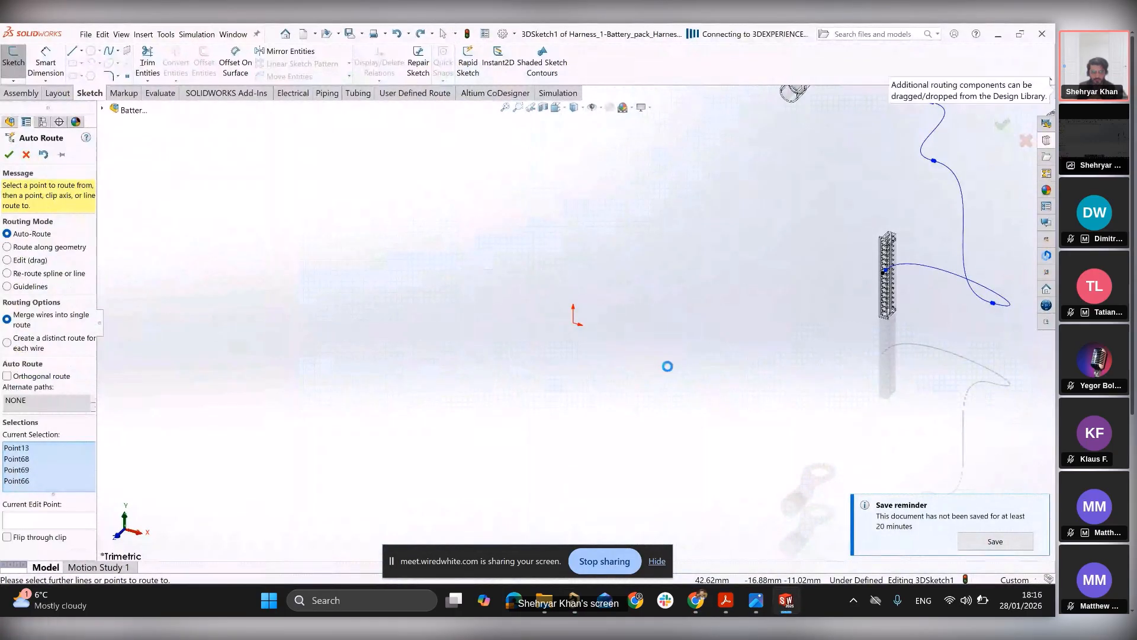
{"action": "key", "text": "Escape"}
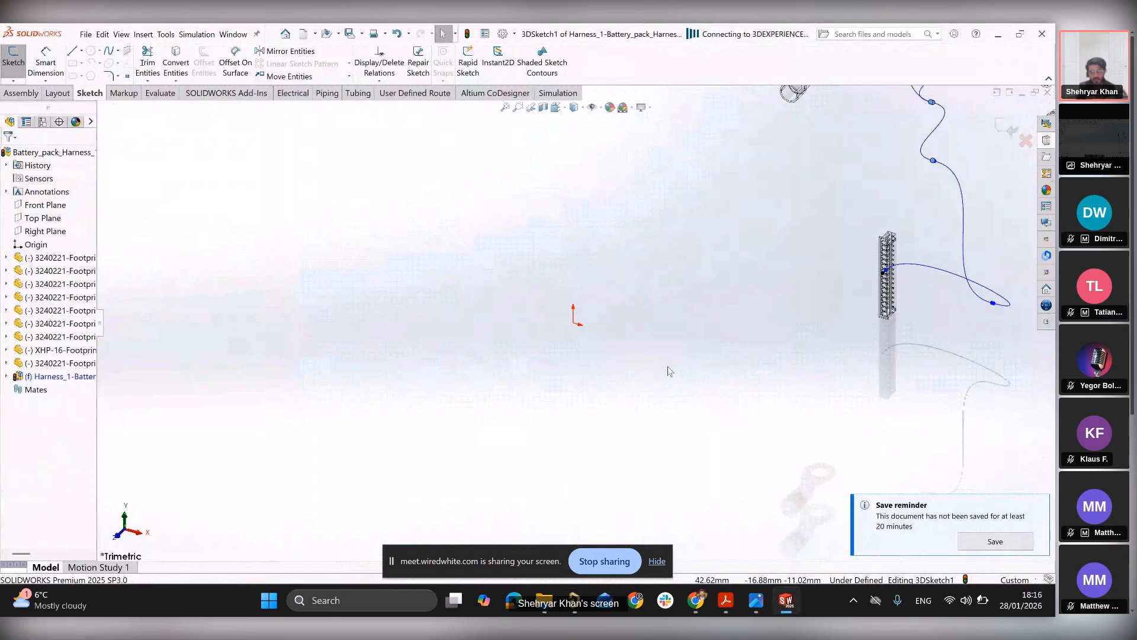
- Finish generating the auto-routed splines of the 3D harness route and close the Import Status report
{"action": "key", "text": "Escape"}
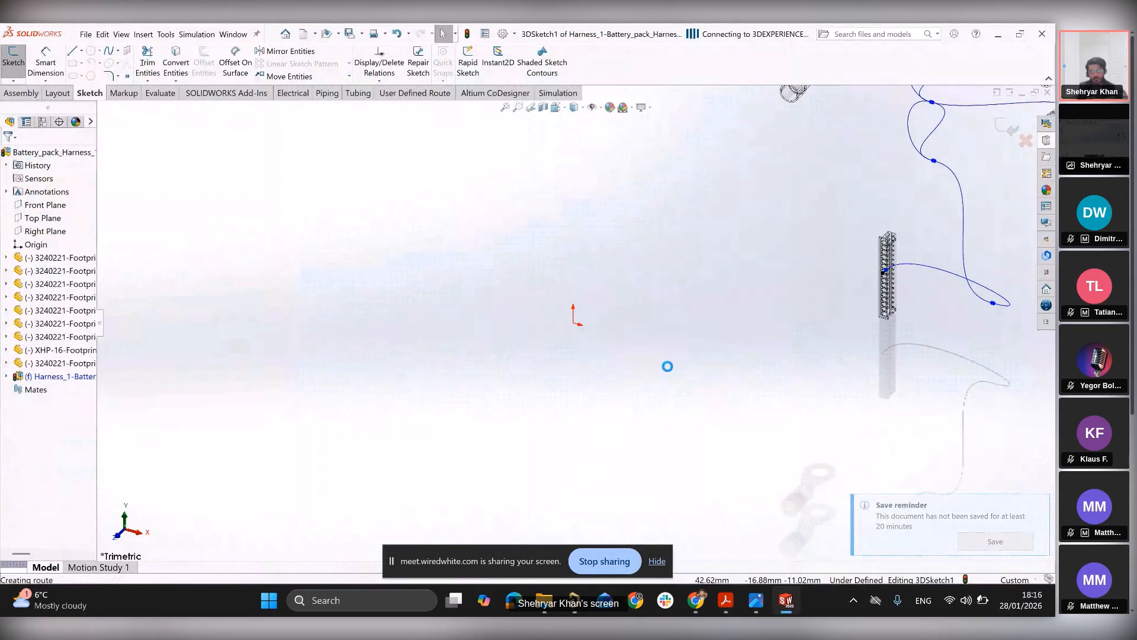
{"action": "key", "text": "Escape"}
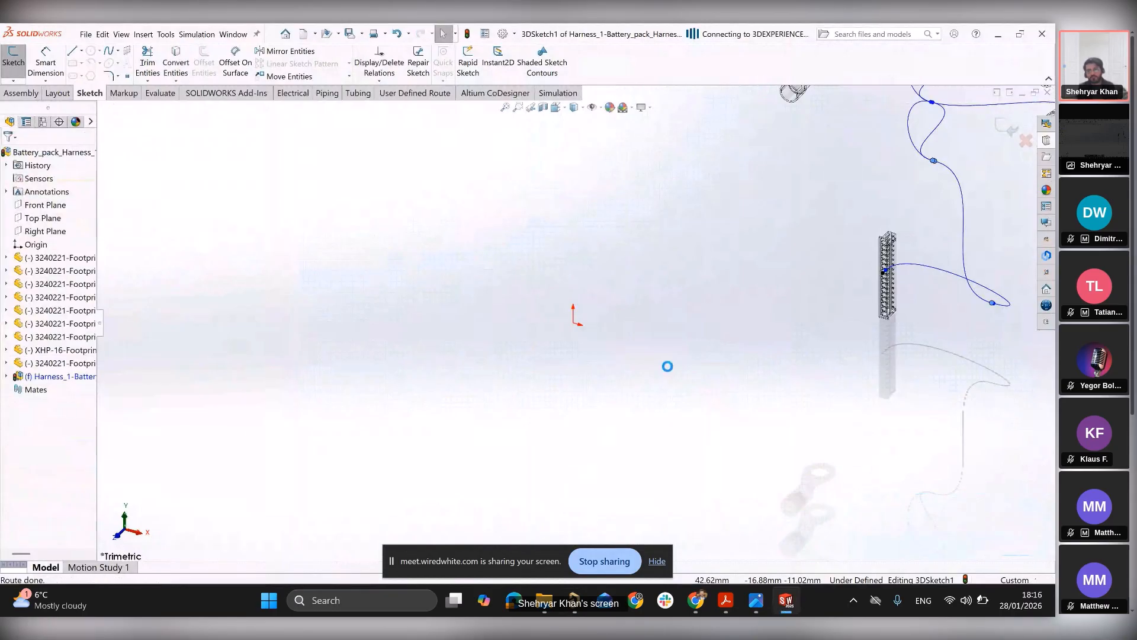
{"action": "scroll", "coordinate": [735, 336], "scroll_direction": "up", "scroll_amount": 1}
{"action": "key", "text": "Escape"}
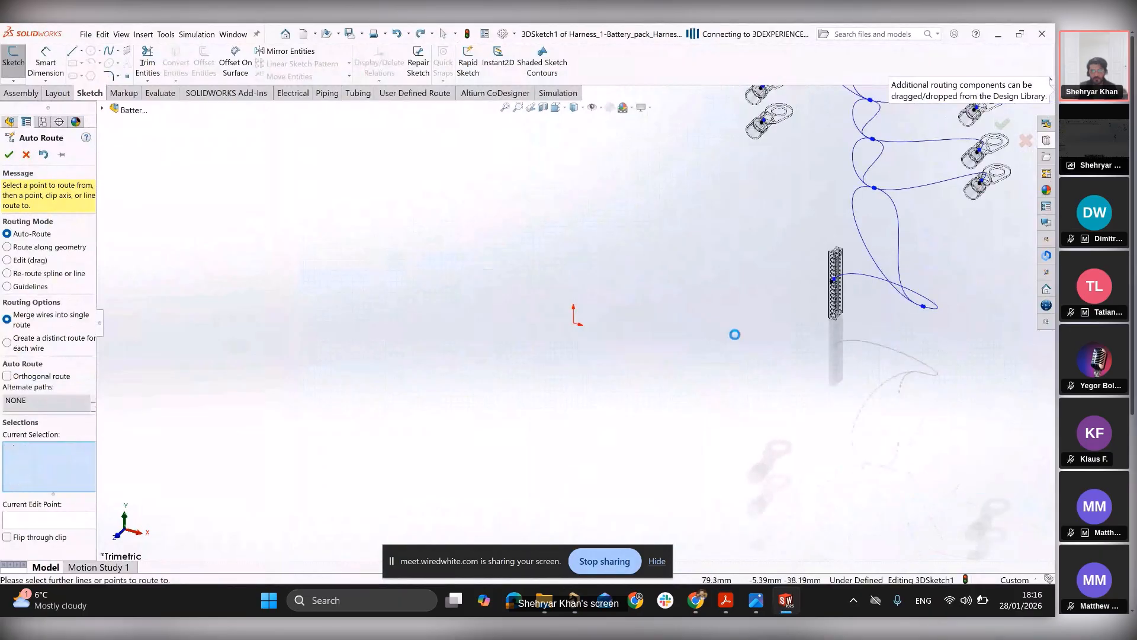
{"action": "scroll", "coordinate": [736, 330], "scroll_direction": "up", "scroll_amount": 5}
{"action": "scroll", "coordinate": [676, 268], "scroll_direction": "down", "scroll_amount": 2}
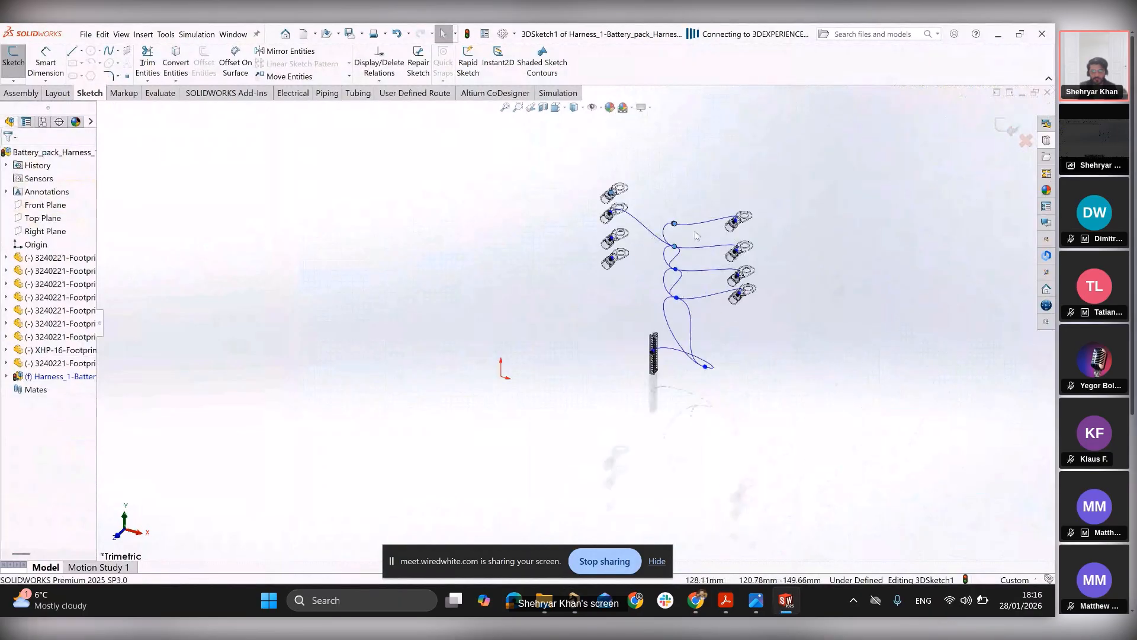
{"action": "scroll", "coordinate": [670, 263], "scroll_direction": "down", "scroll_amount": 1}
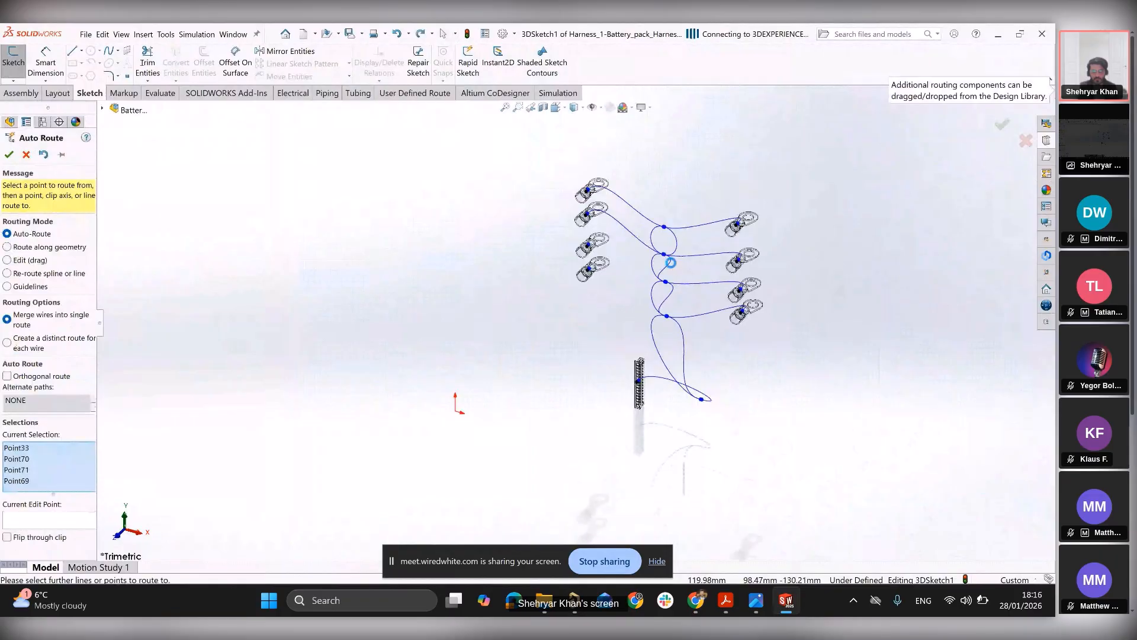
{"action": "key", "text": "Escape"}
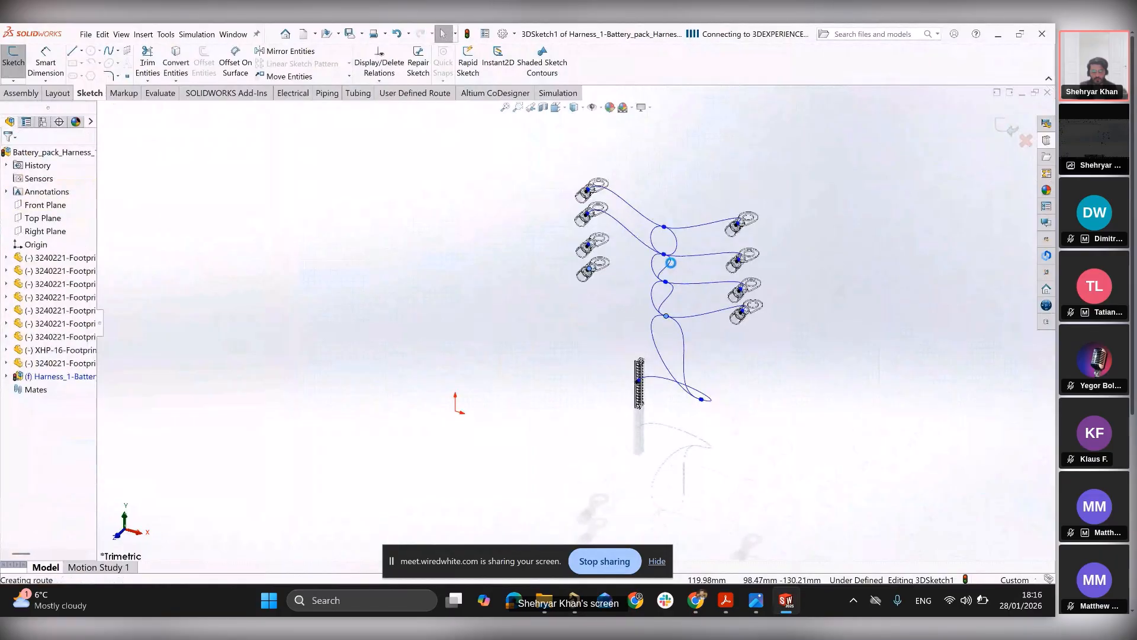
{"action": "key", "text": "Escape"}
{"action": "key", "text": "Escape"}
{"action": "key", "text": "Escape"}
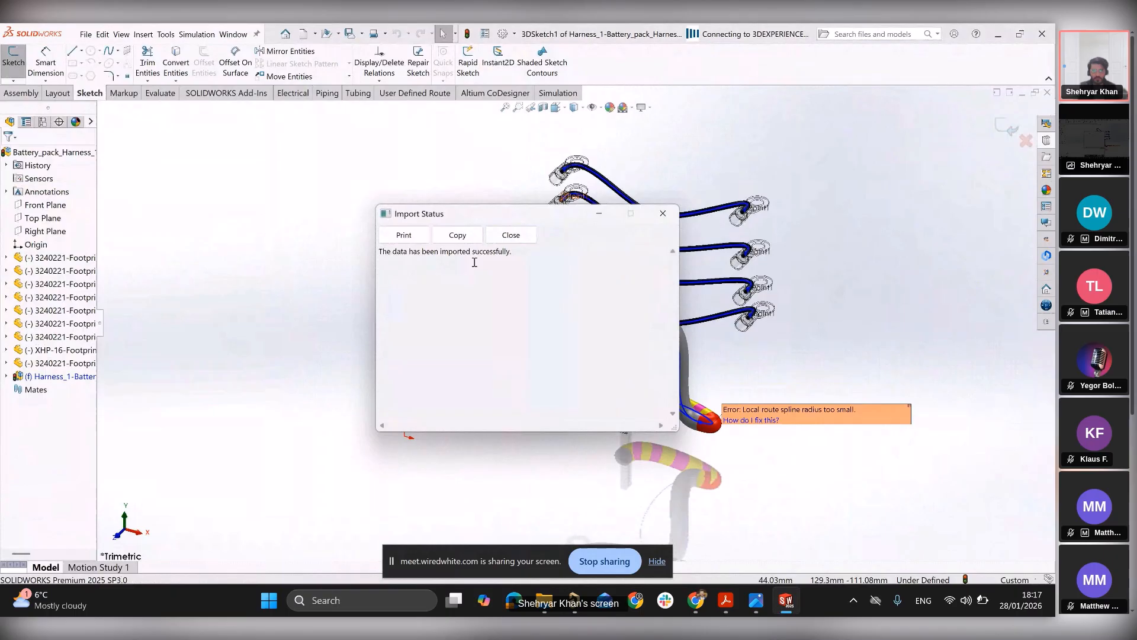
{"action": "left_click", "coordinate": [529, 236]}
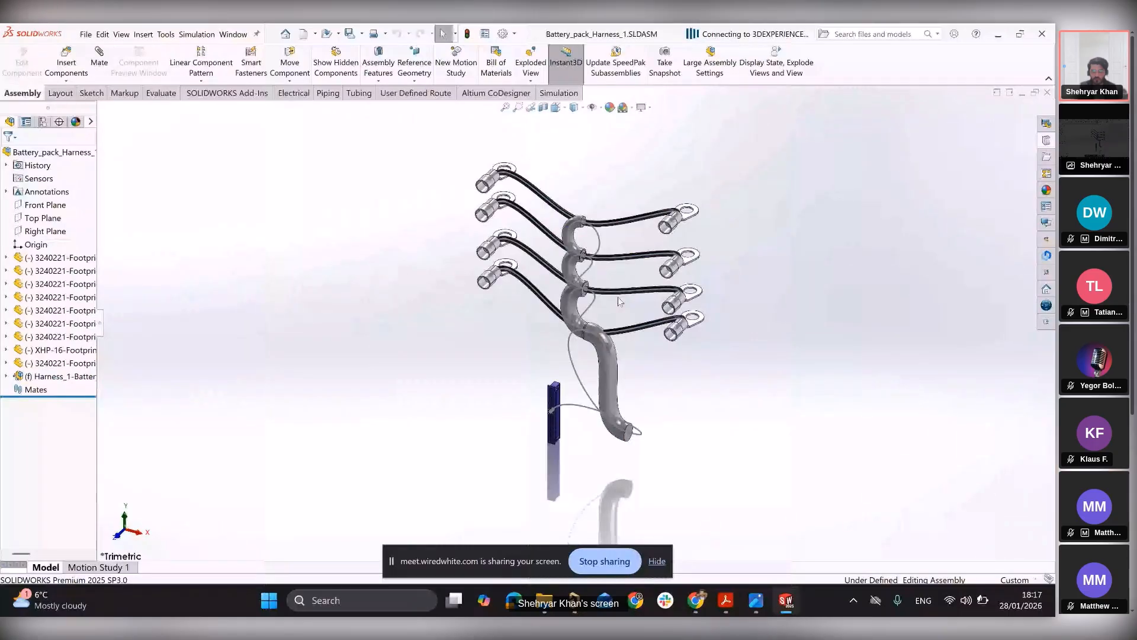
- Open Route1 of the Harness_1-Battery_pack_Harness_1 subassembly for route editing
{"action": "middle_click_drag", "start_coordinate": [617, 296], "coordinate": [570, 335]}
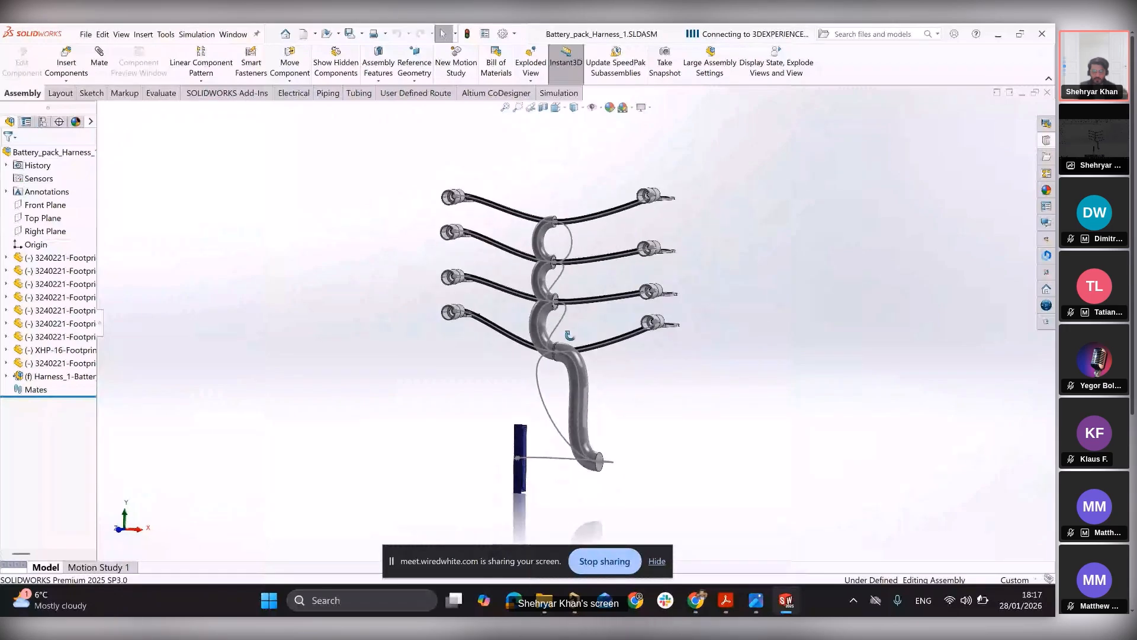
{"action": "middle_click_drag", "start_coordinate": [570, 336], "coordinate": [573, 379]}
{"action": "scroll", "coordinate": [573, 382], "scroll_direction": "down", "scroll_amount": 2}
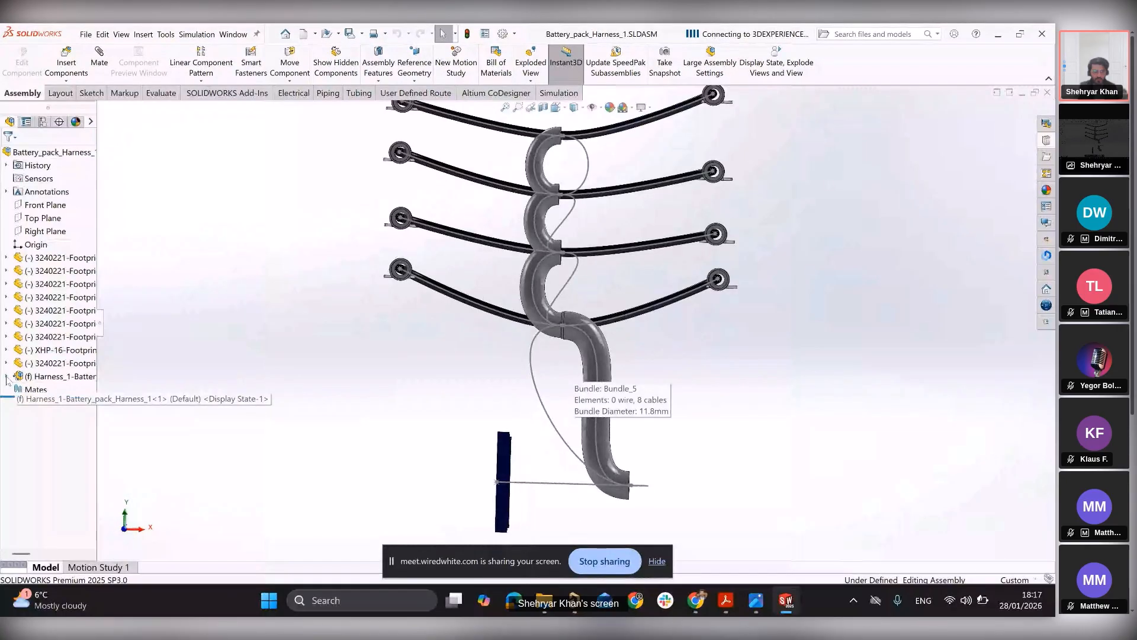
{"action": "left_click", "coordinate": [6, 376]}
{"action": "right_click", "coordinate": [45, 512]}
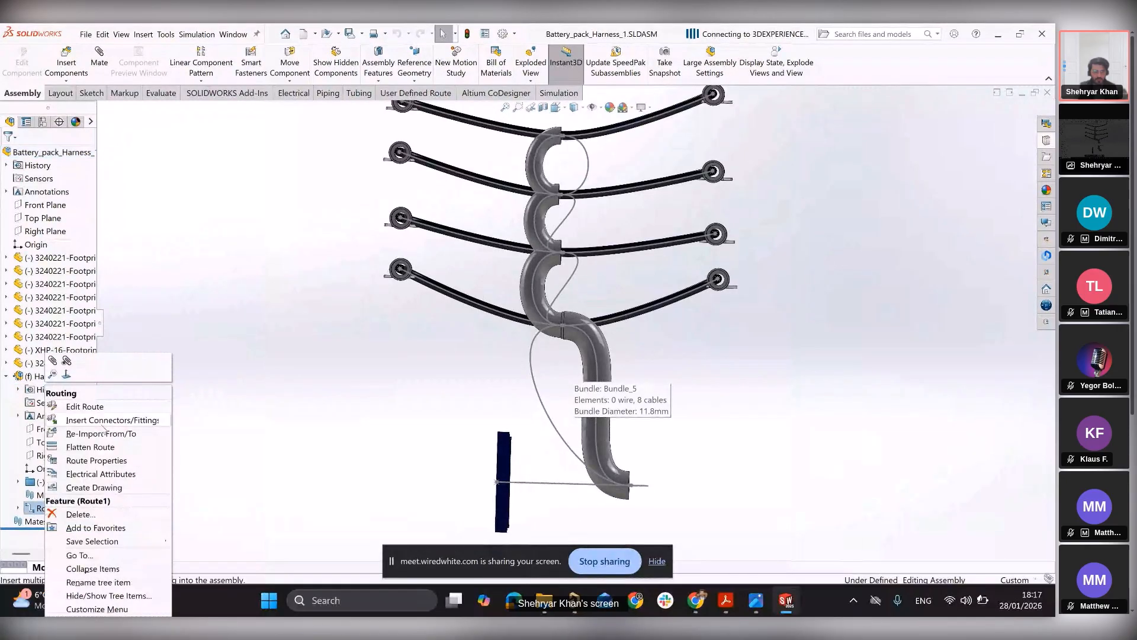
{"action": "left_click", "coordinate": [85, 407]}
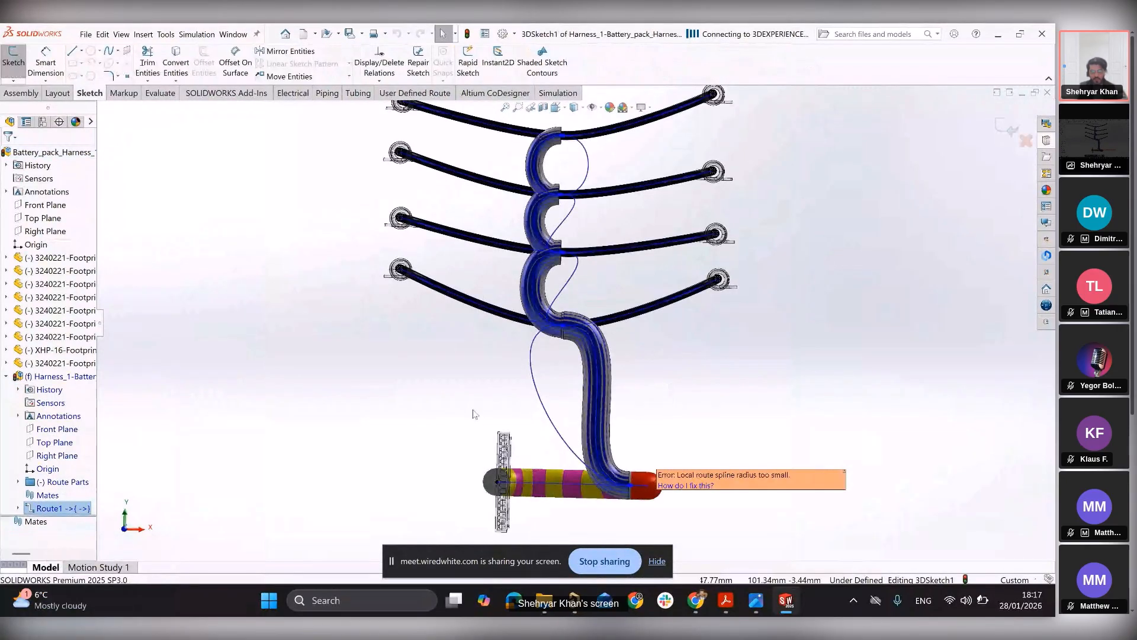
- Review the route's wire from-to list in Edit Wires, with the pane widened, and cancel without changes
{"action": "left_click", "coordinate": [539, 401]}
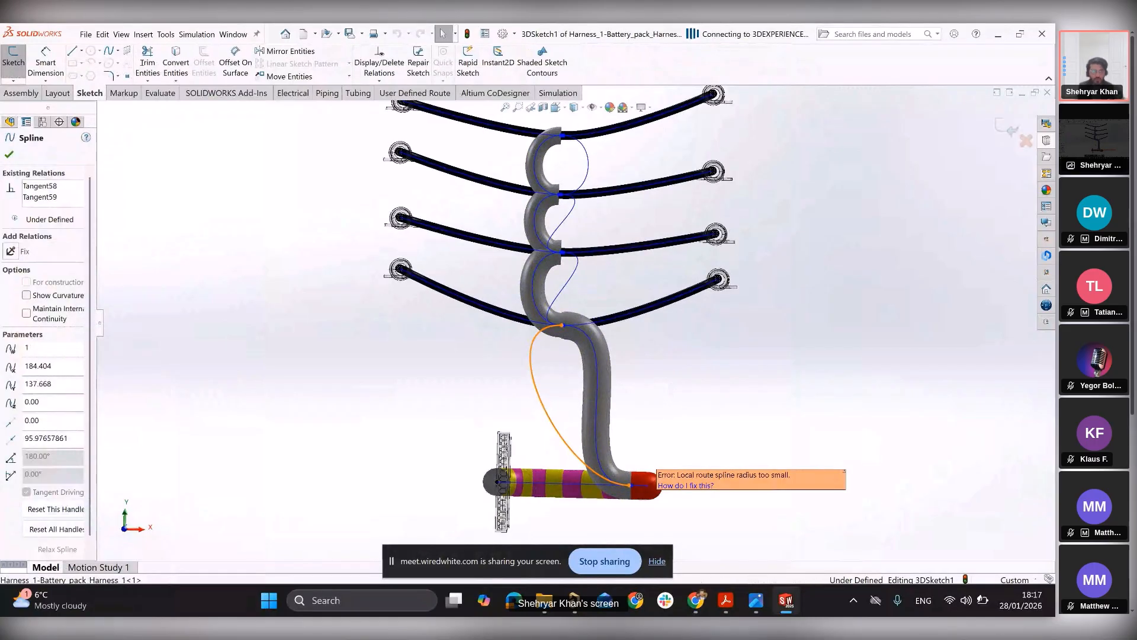
{"action": "left_click", "coordinate": [293, 93]}
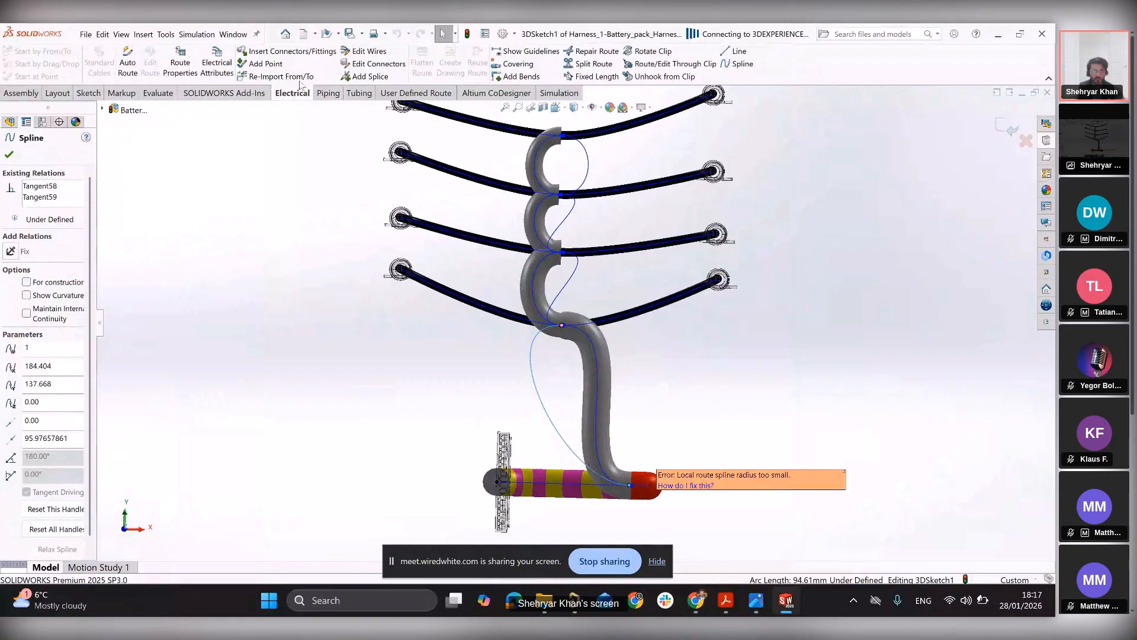
{"action": "left_click", "coordinate": [375, 54]}
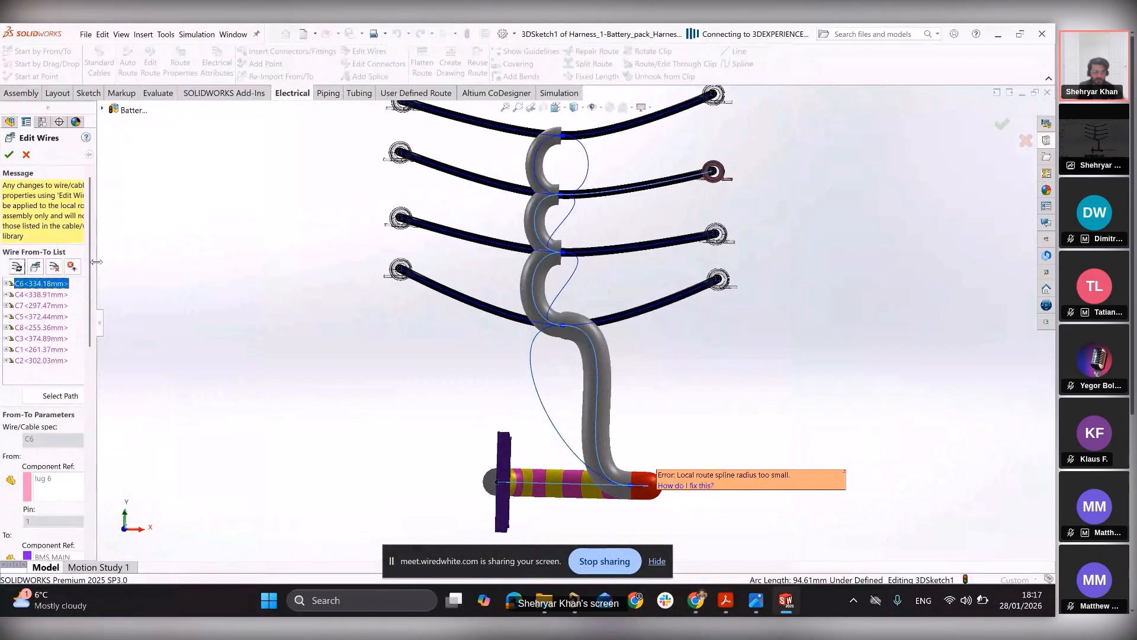
{"action": "left_click_drag", "start_coordinate": [95, 262], "coordinate": [227, 262]}
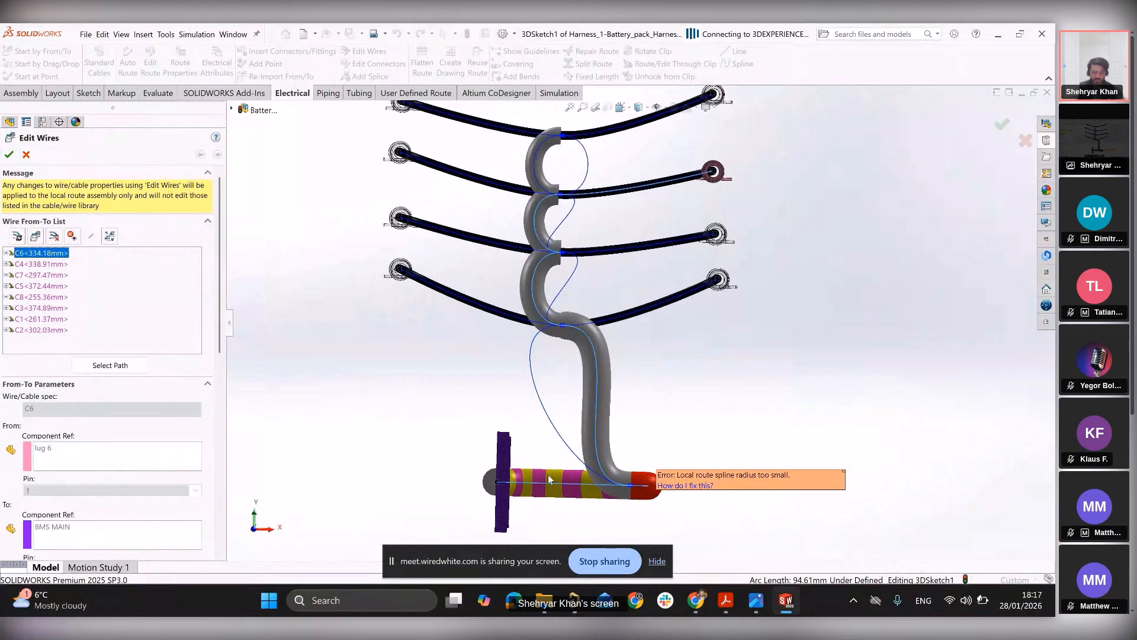
{"action": "scroll", "coordinate": [616, 361], "scroll_direction": "up", "scroll_amount": 3}
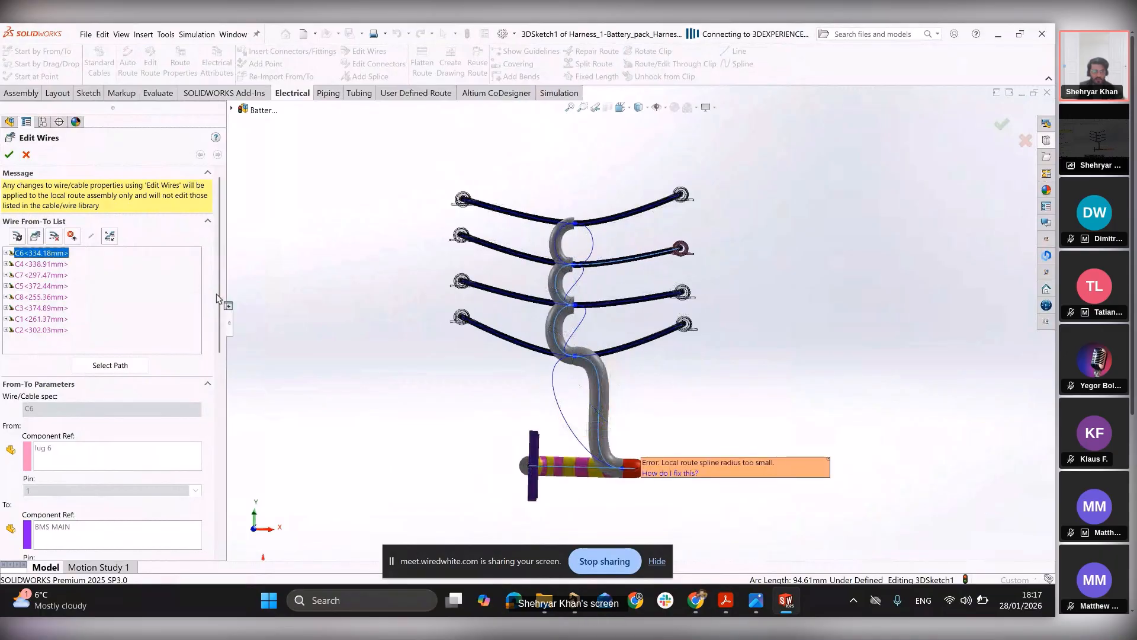
{"action": "left_click", "coordinate": [26, 155]}
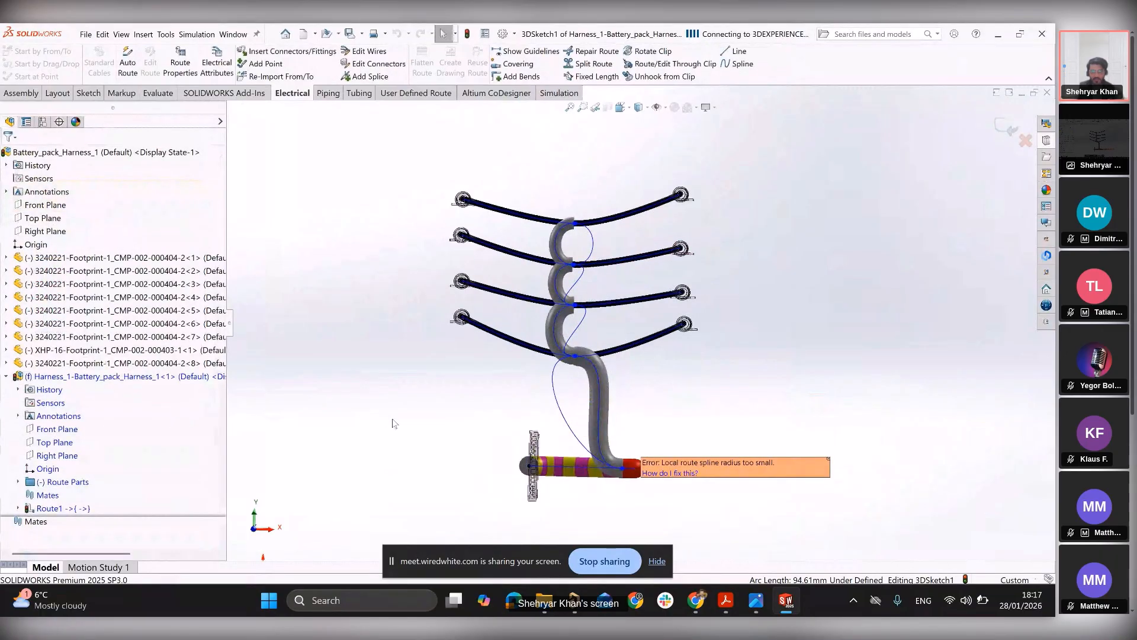
- Examine the 3D harness route from the lug branches to the BMS connector, including the bundle's entry into the connector
{"action": "middle_click_drag", "start_coordinate": [657, 347], "coordinate": [695, 342]}
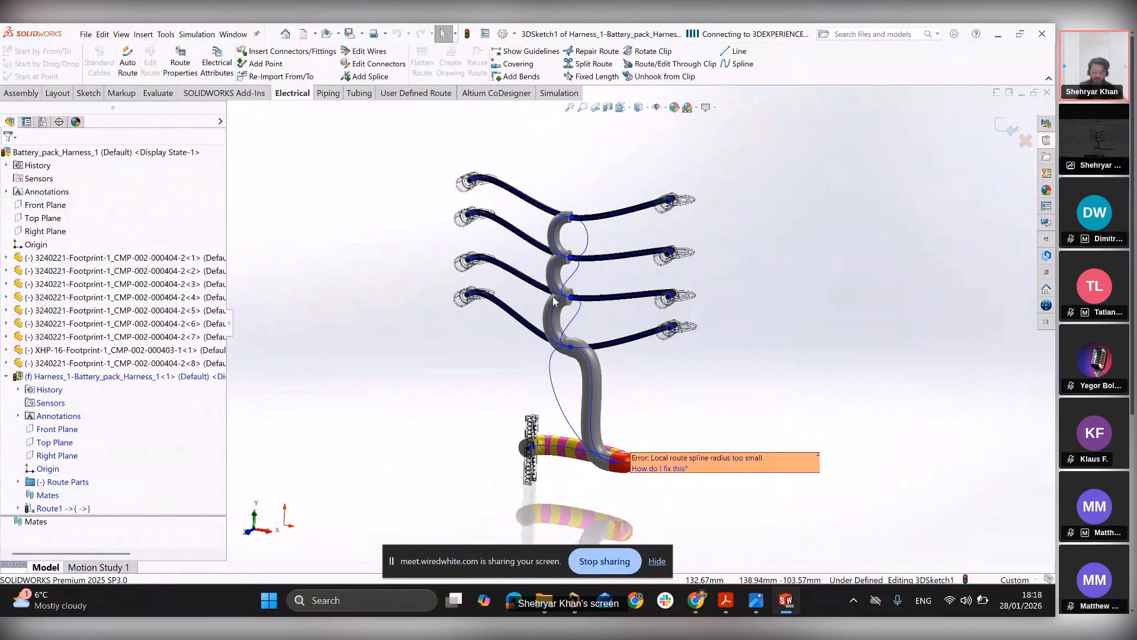
{"action": "middle_click_drag", "start_coordinate": [554, 301], "coordinate": [580, 333]}
{"action": "scroll", "coordinate": [572, 415], "scroll_direction": "up", "scroll_amount": 1}
{"action": "scroll", "coordinate": [573, 459], "scroll_direction": "down", "scroll_amount": 9}
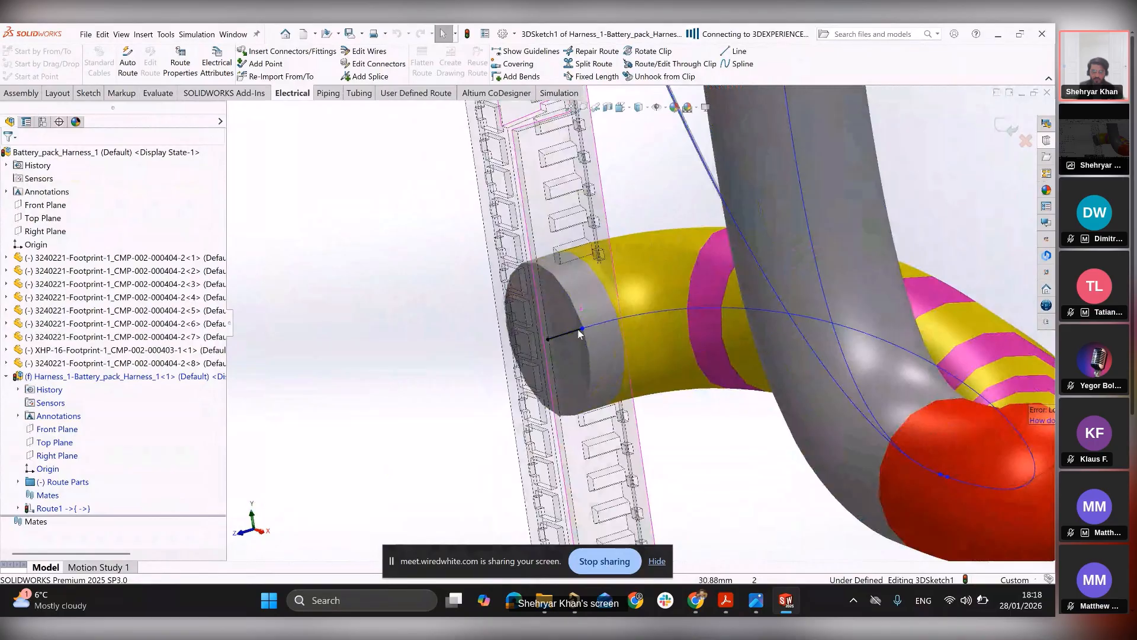
{"action": "scroll", "coordinate": [579, 334], "scroll_direction": "up", "scroll_amount": 5}
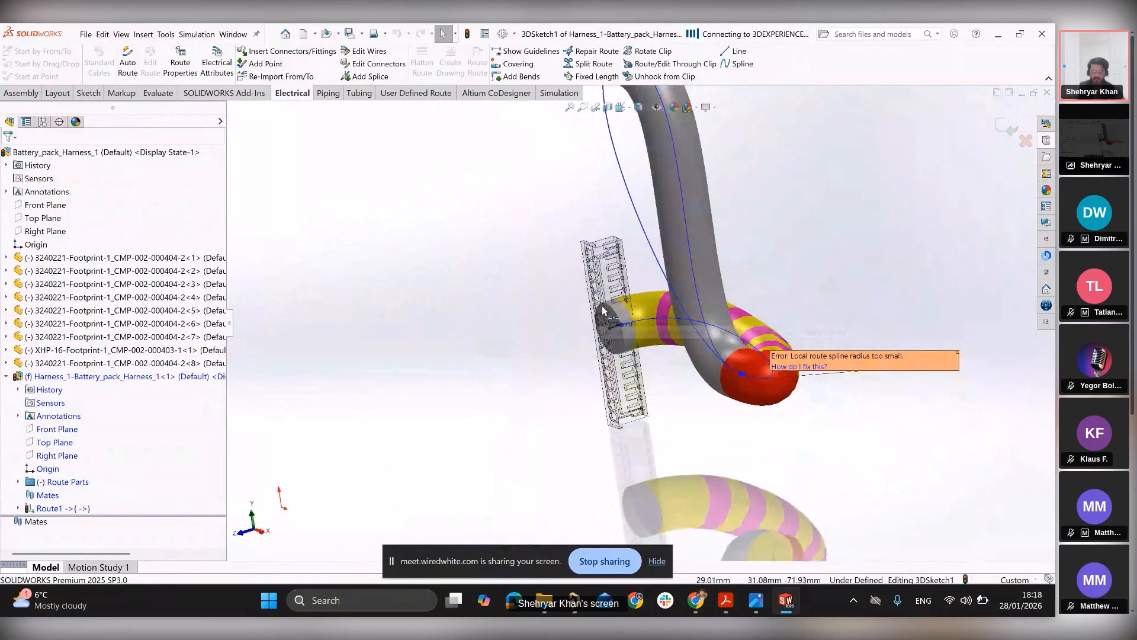
{"action": "scroll", "coordinate": [602, 311], "scroll_direction": "up", "scroll_amount": 3}
{"action": "middle_click_drag", "start_coordinate": [602, 311], "coordinate": [673, 190]}
{"action": "scroll", "coordinate": [604, 332], "scroll_direction": "up", "scroll_amount": 1}
{"action": "mouse_move", "coordinate": [604, 332]}
{"action": "middle_mouse_down"}
{"action": "mouse_move", "coordinate": [594, 340]}
{"action": "mouse_move", "coordinate": [603, 323]}
{"action": "middle_mouse_up"}
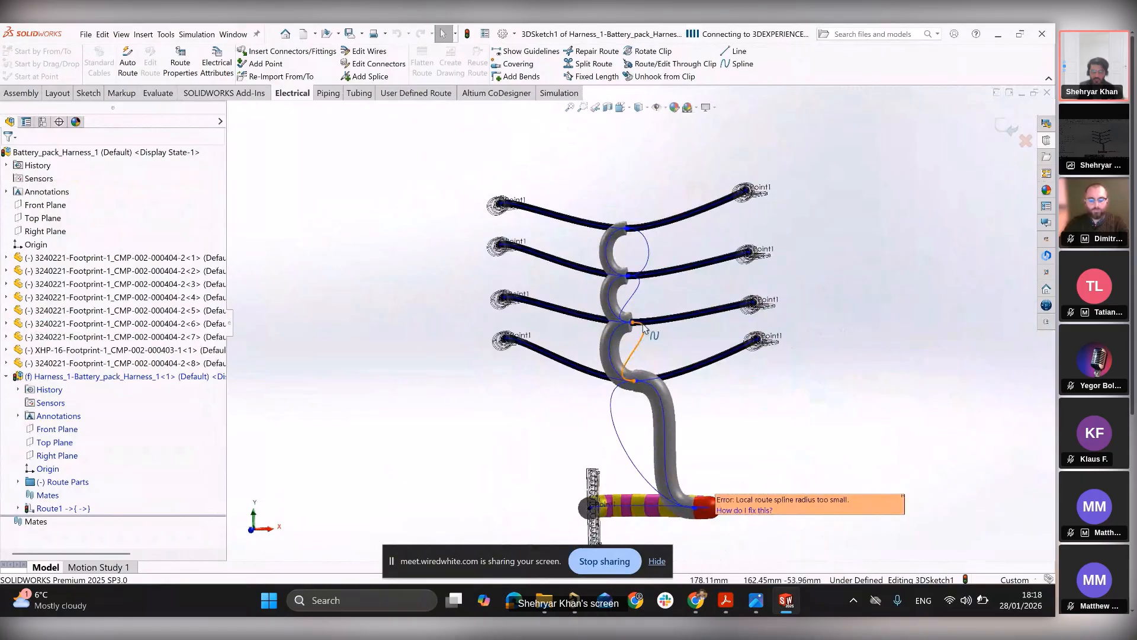
{"action": "scroll", "coordinate": [643, 327], "scroll_direction": "up", "scroll_amount": 2}
{"action": "scroll", "coordinate": [667, 332], "scroll_direction": "down", "scroll_amount": 2}
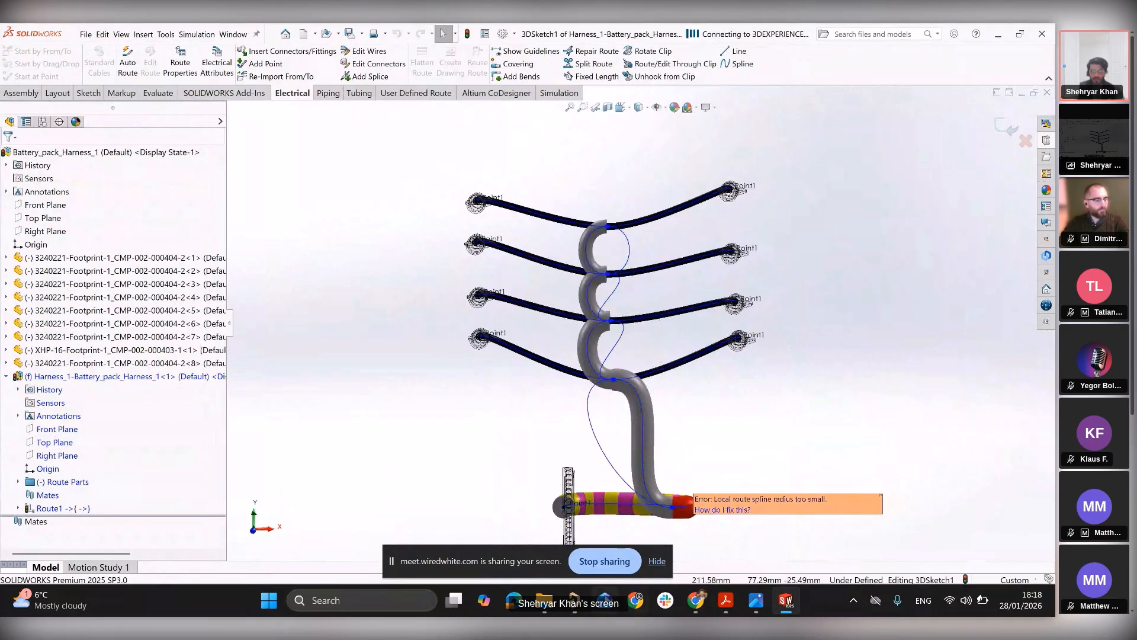
- Switch to Altium Designer, view Harness Layout Drawing5.LdrDoc and return to Harness Layout Drawing1.LdrDoc
{"action": "left_click", "coordinate": [574, 600]}
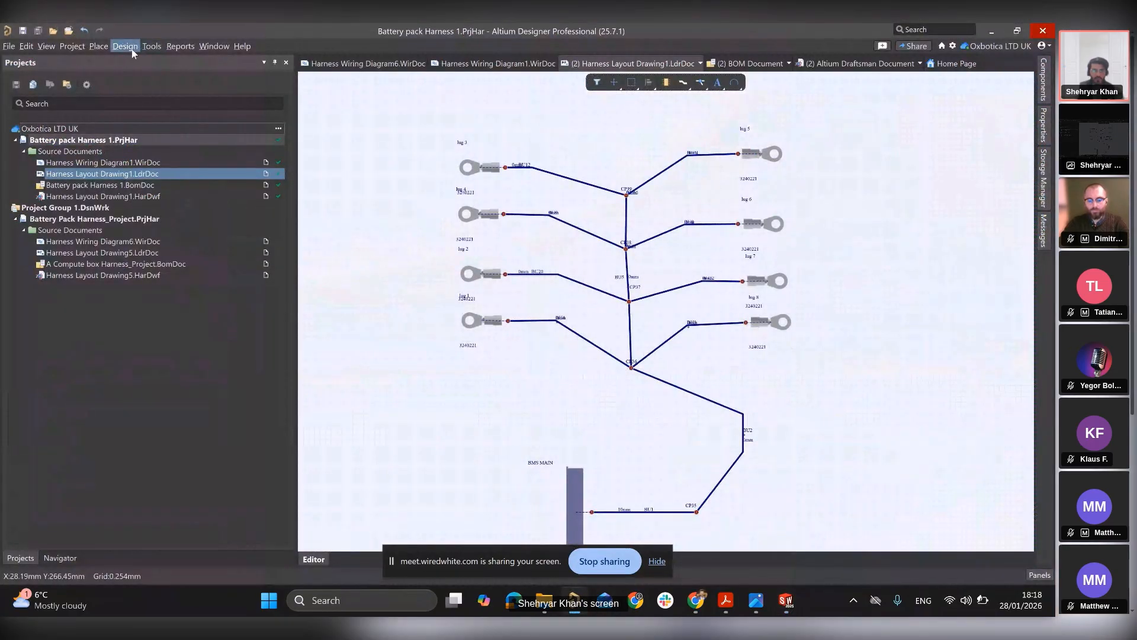
{"action": "left_click", "coordinate": [107, 48]}
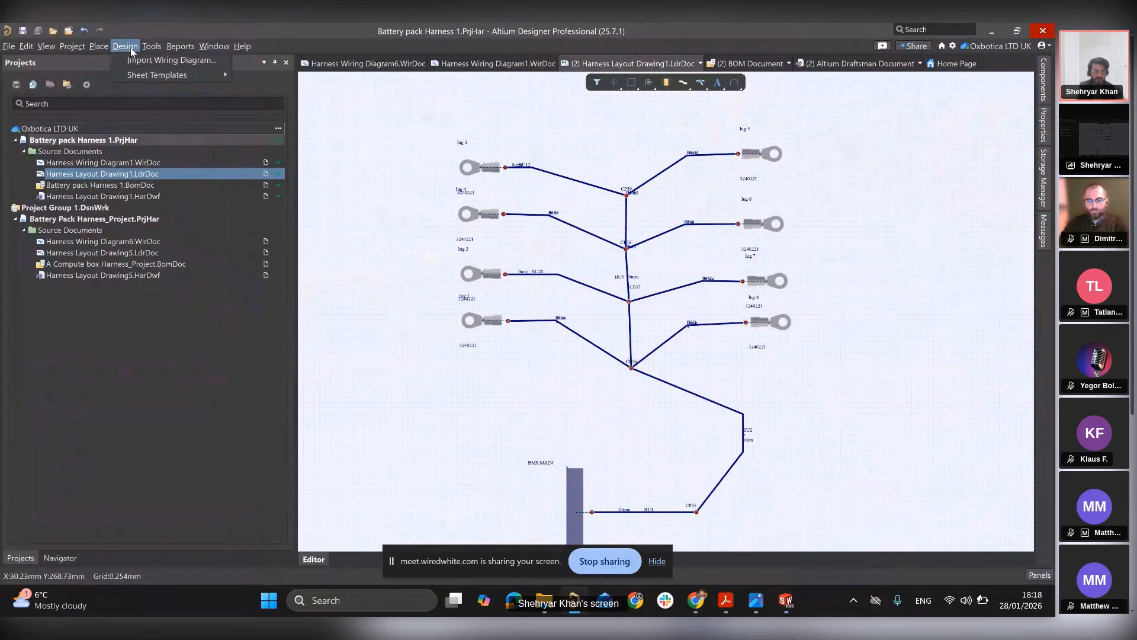
{"action": "left_click", "coordinate": [152, 46]}
{"action": "left_click", "coordinate": [386, 414]}
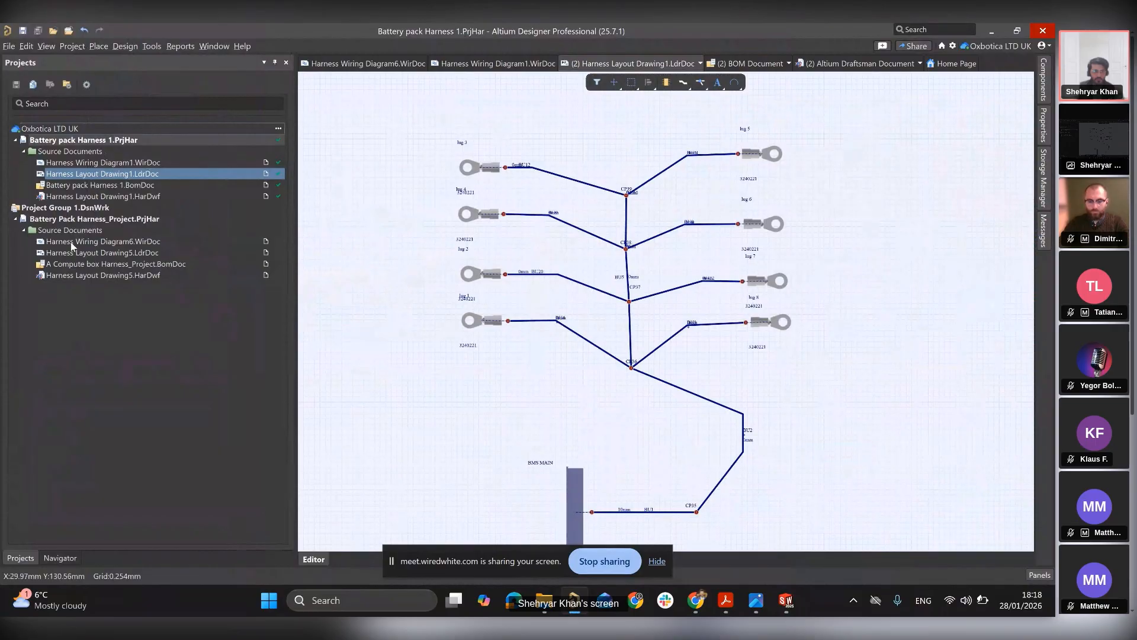
{"action": "left_click", "coordinate": [101, 257]}
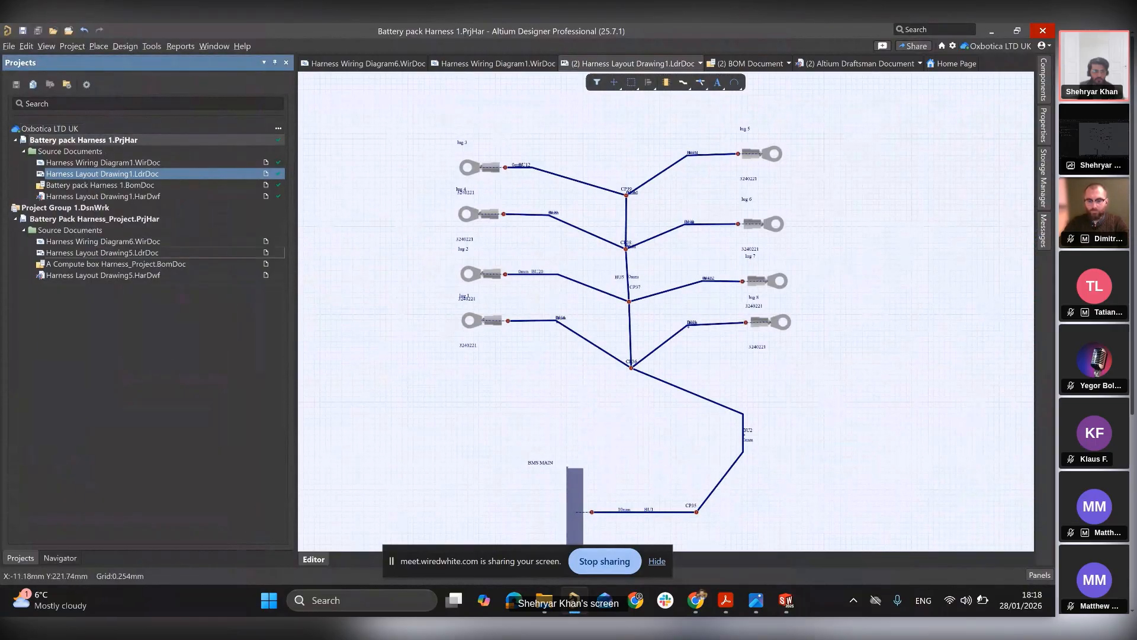
{"action": "double_click", "coordinate": [98, 253]}
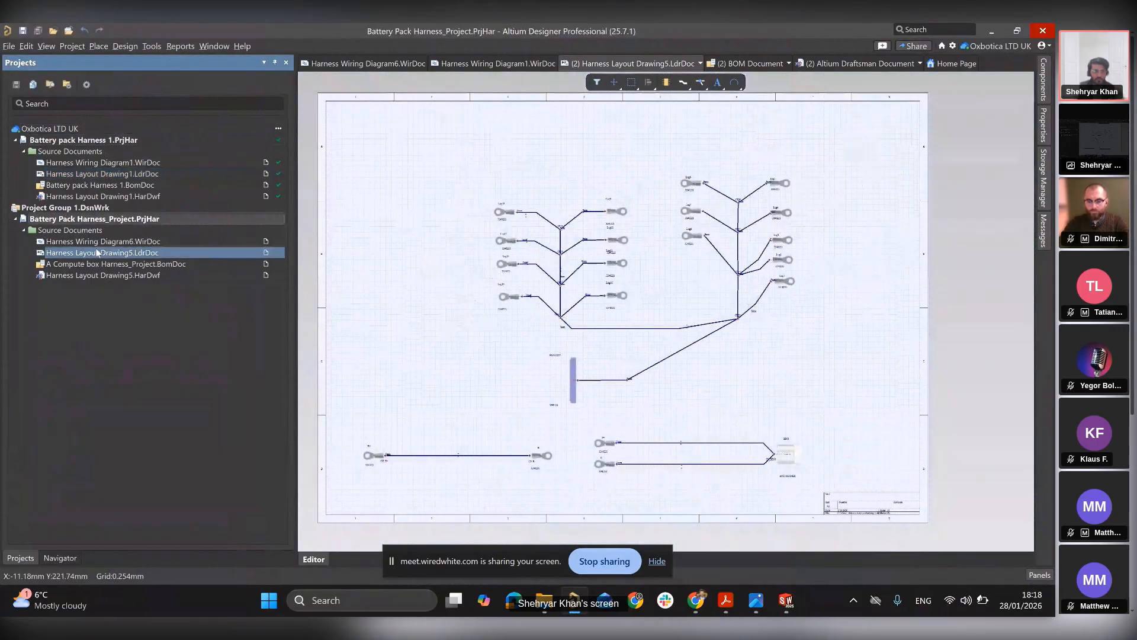
{"action": "double_click", "coordinate": [108, 176]}
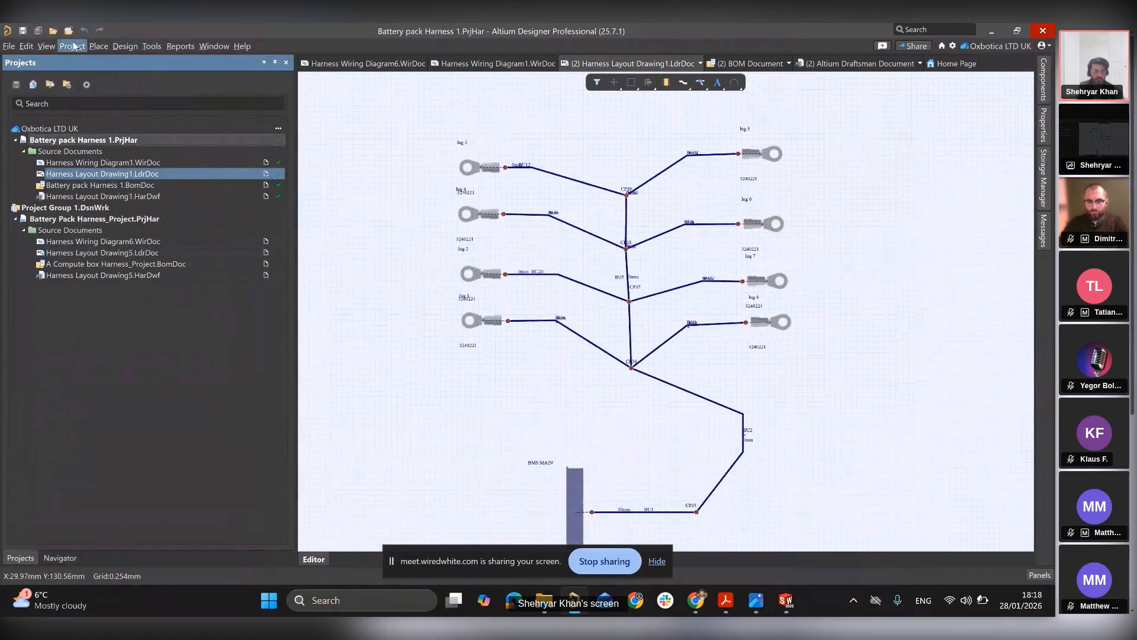
- Place one harness covering over the bundles from BMS MAIN to the lowest branch point and another over the lug 1 branch
{"action": "left_click", "coordinate": [99, 46]}
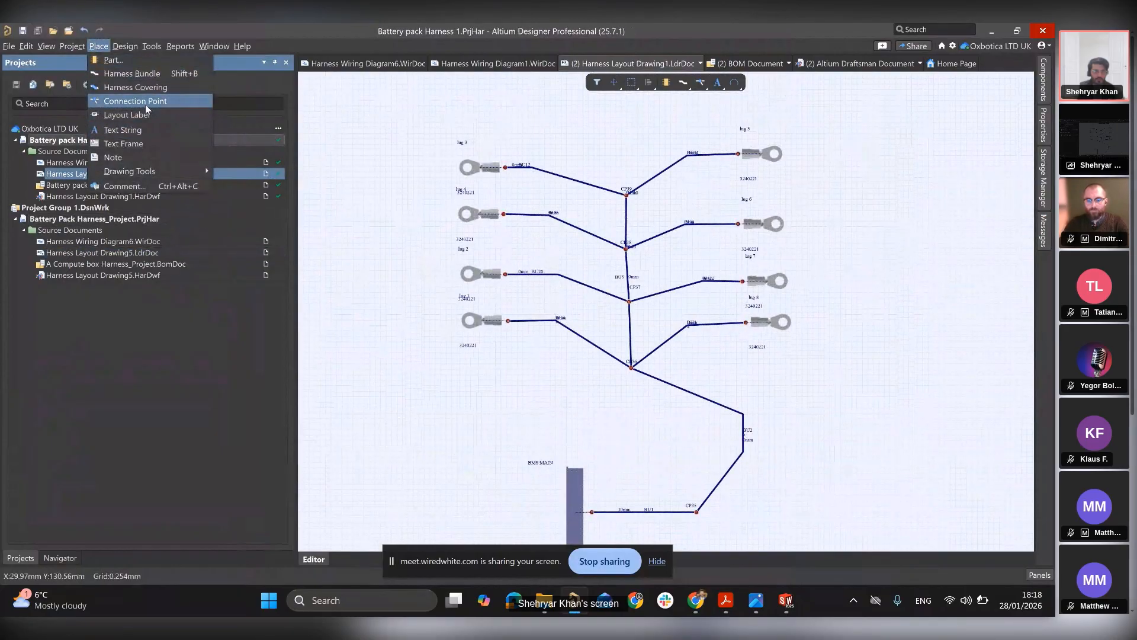
{"action": "left_click", "coordinate": [146, 88]}
{"action": "scroll", "coordinate": [600, 504], "scroll_direction": "down", "scroll_amount": 1}
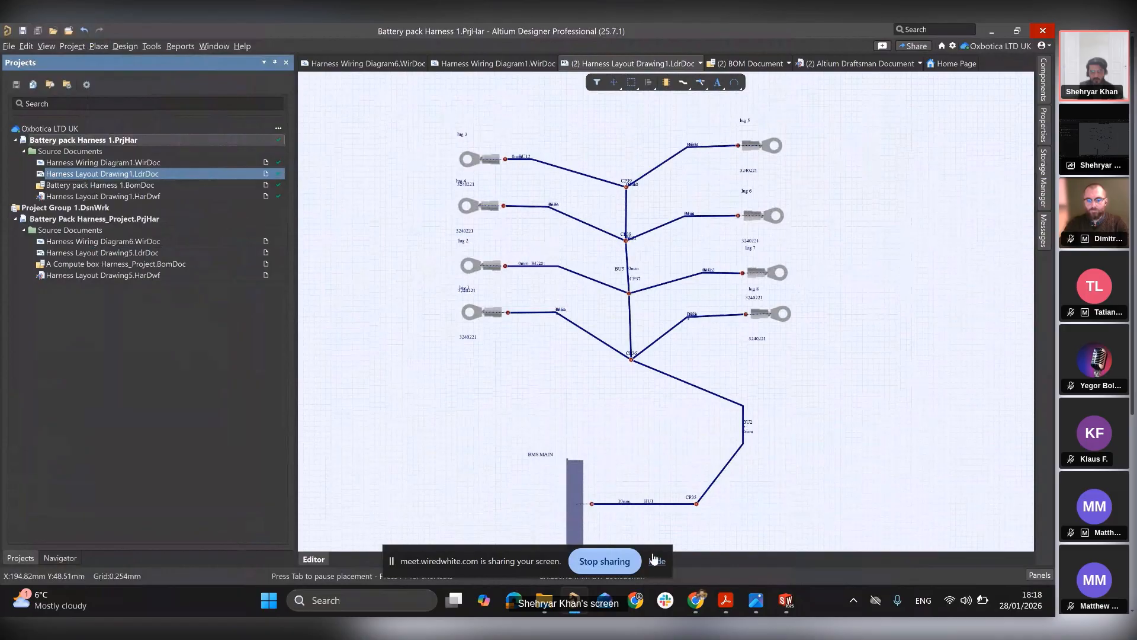
{"action": "left_click", "coordinate": [597, 496]}
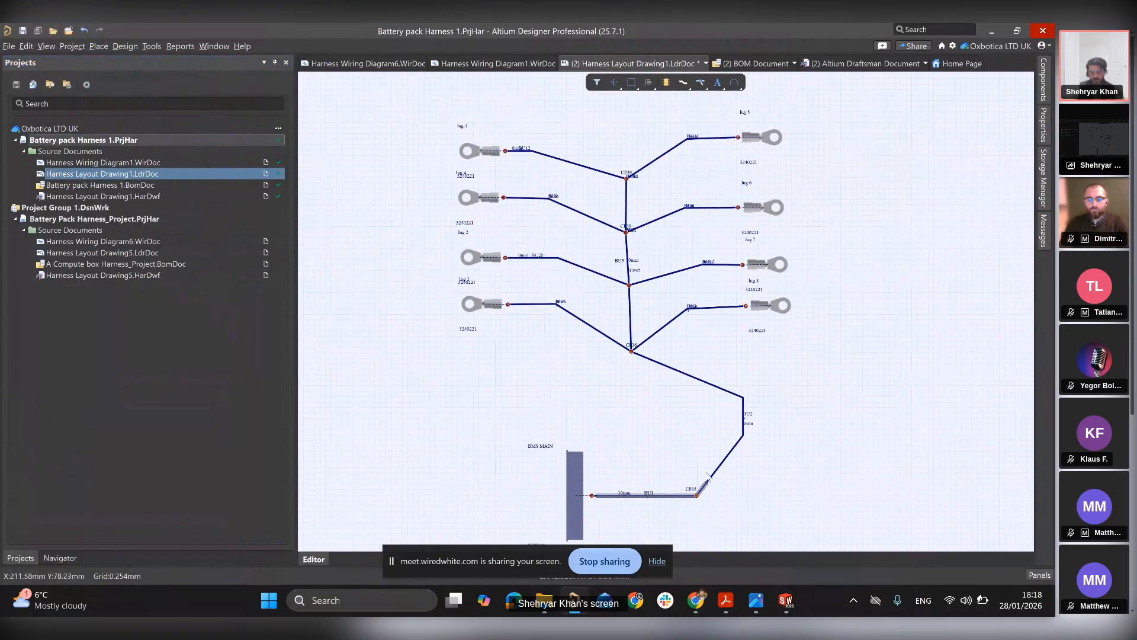
{"action": "left_click", "coordinate": [639, 354]}
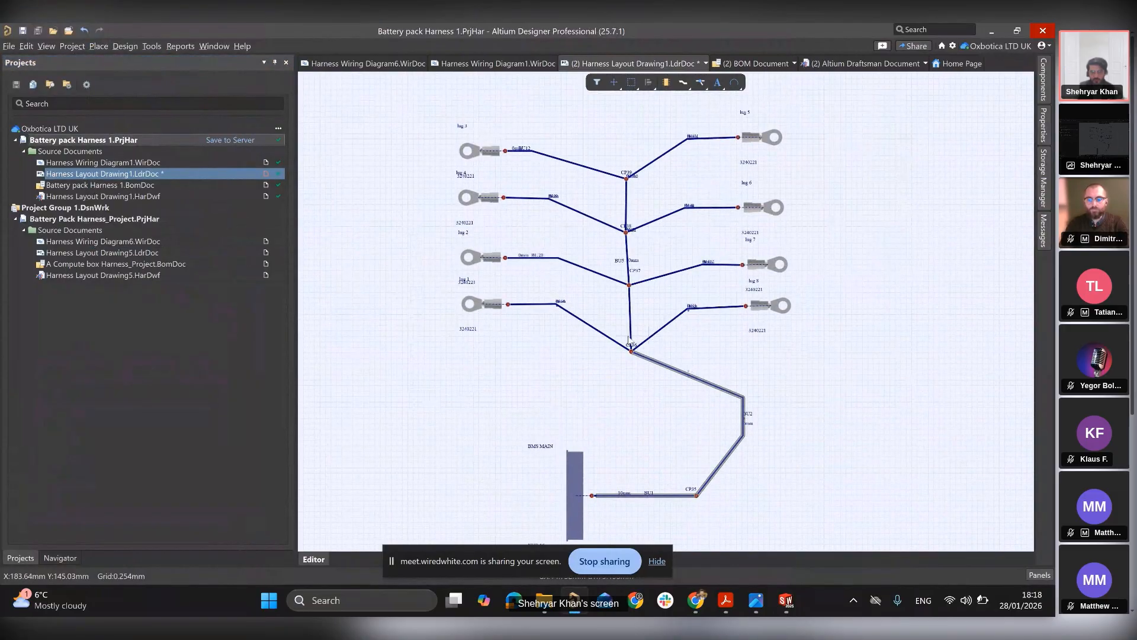
{"action": "left_click", "coordinate": [635, 353]}
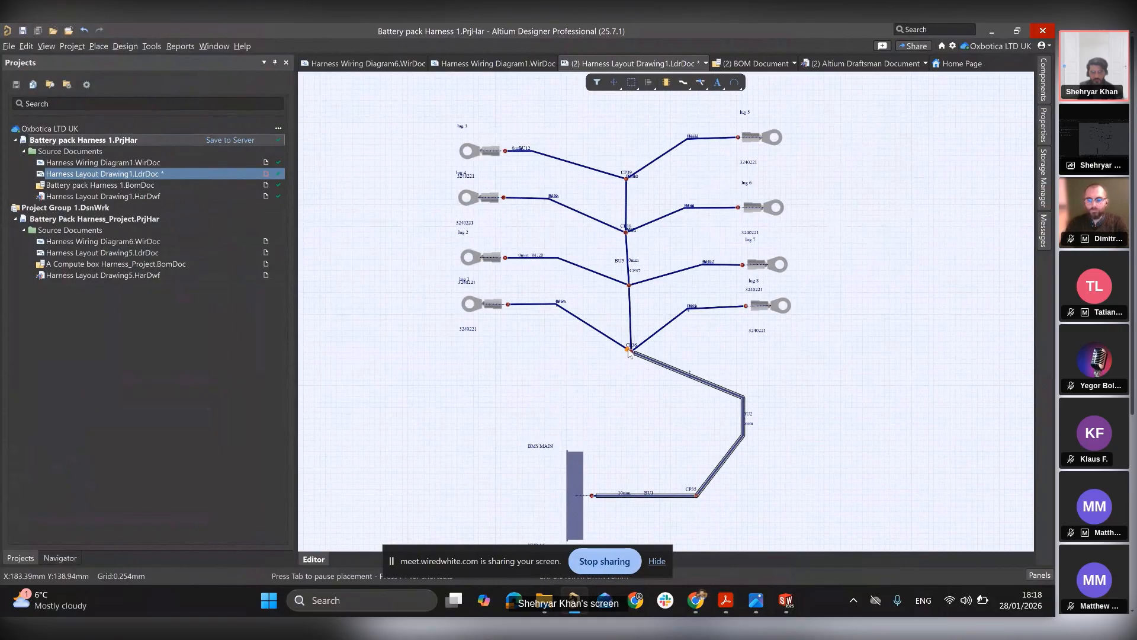
{"action": "left_click", "coordinate": [632, 354]}
{"action": "left_click", "coordinate": [517, 317]}
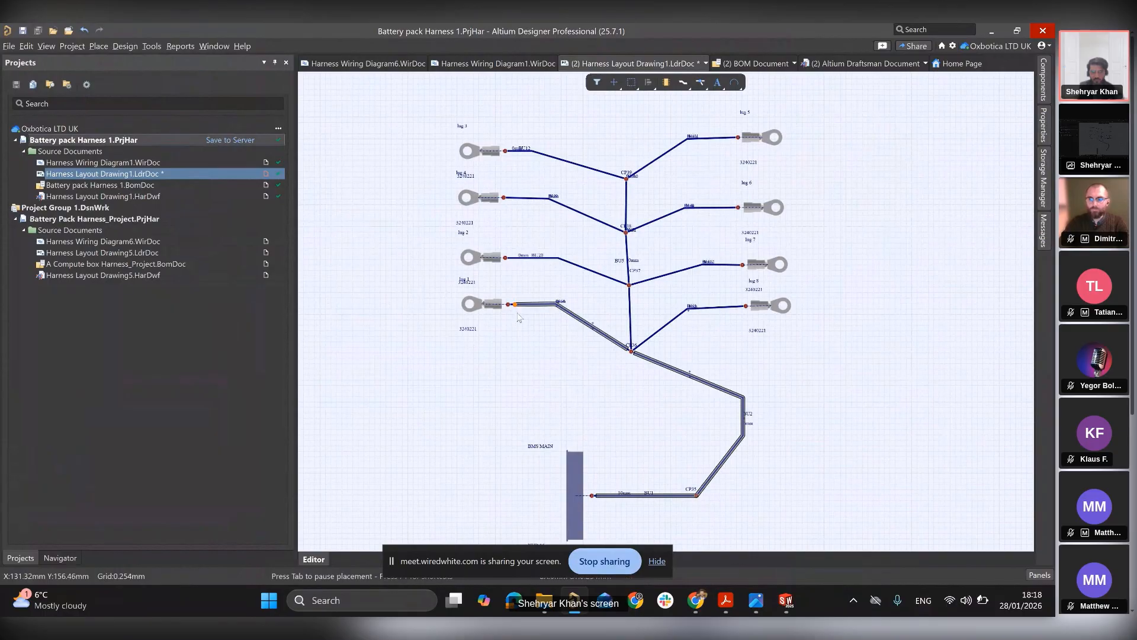
- Place a harness covering over the lug 8 branch from the lowest branch point and check the properties of the bundle there
{"action": "left_click", "coordinate": [637, 351]}
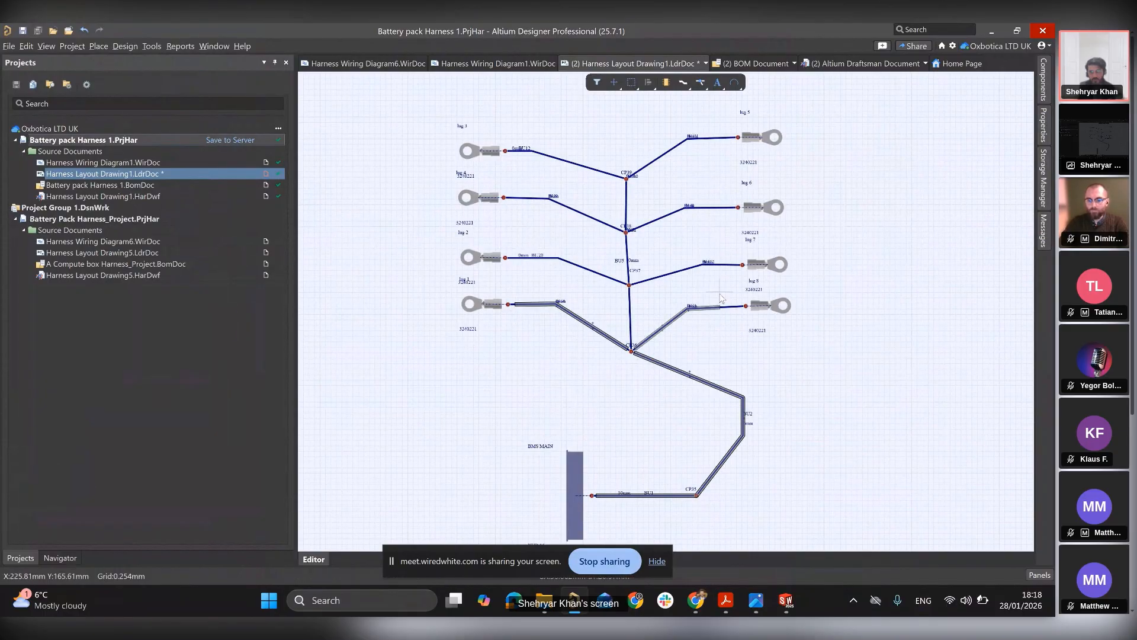
{"action": "left_click", "coordinate": [736, 306]}
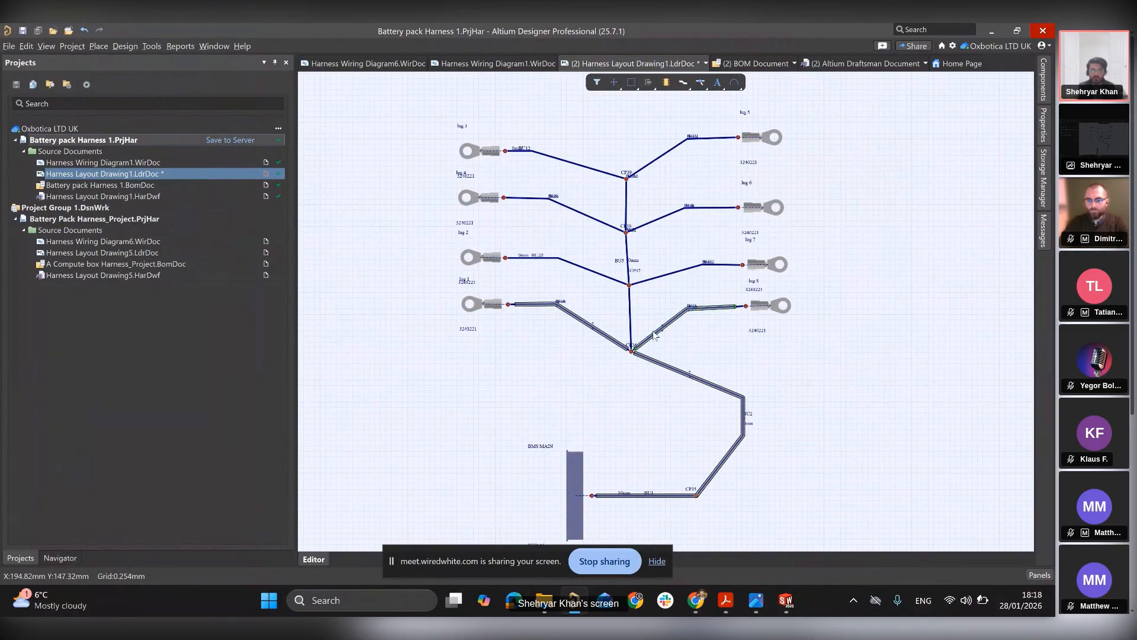
{"action": "scroll", "coordinate": [680, 355], "scroll_direction": "up", "scroll_amount": 1}
{"action": "scroll", "coordinate": [680, 354], "scroll_direction": "up", "scroll_amount": 2, "text": "ctrl"}
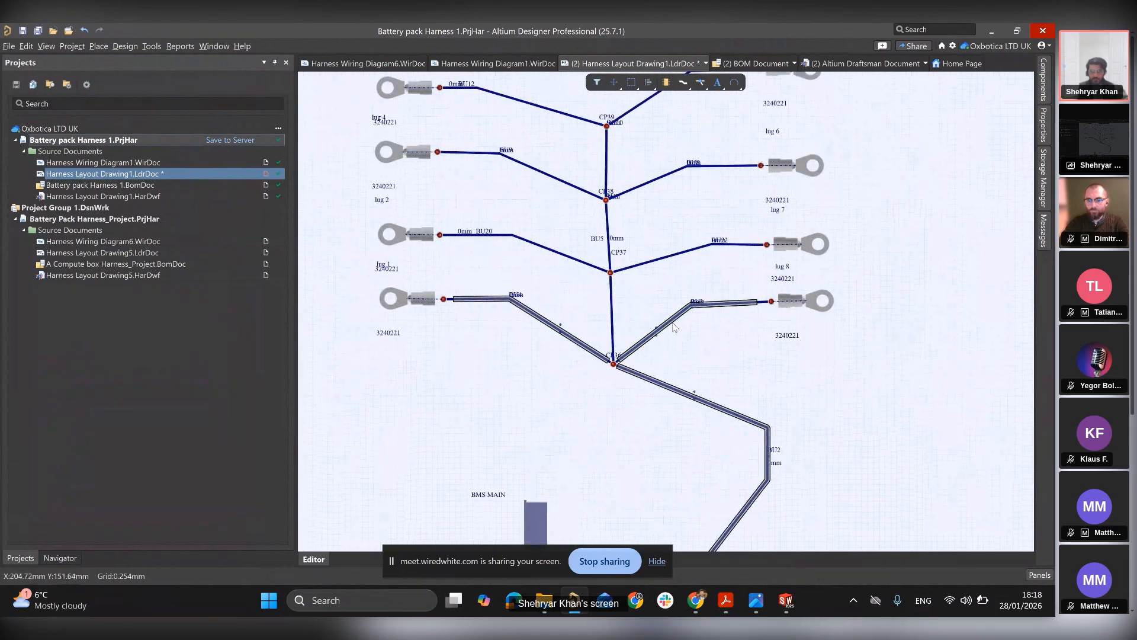
{"action": "double_click", "coordinate": [673, 323]}
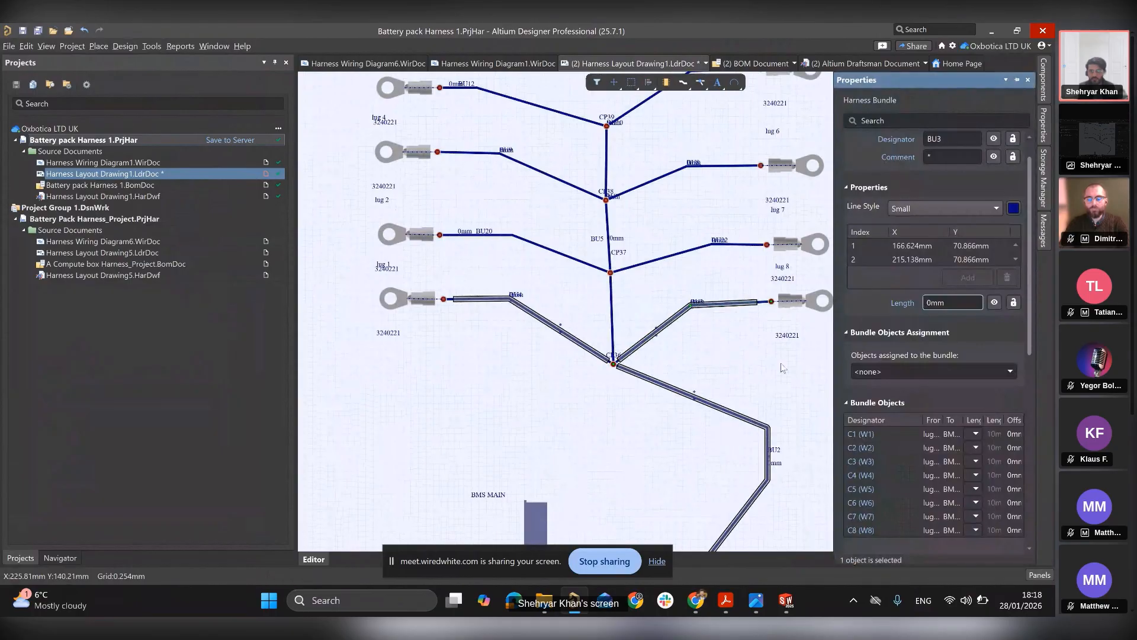
{"action": "left_click", "coordinate": [730, 365]}
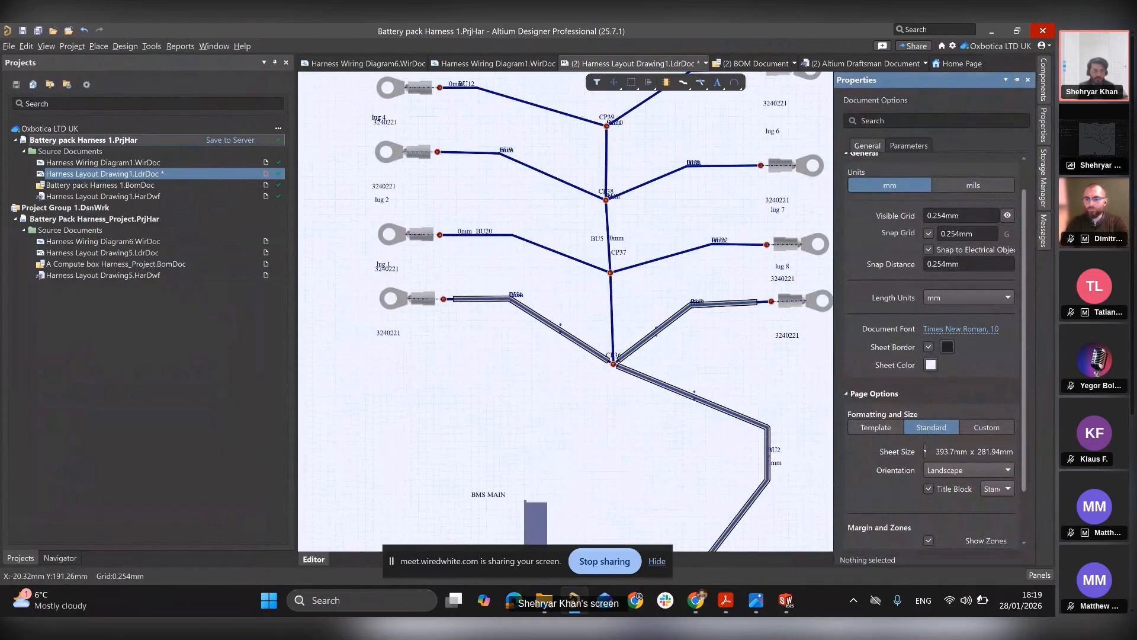
- Open Harness Layout Drawing1.HarDwf and update its layout drawing view with the new harness coverings
{"action": "left_click", "coordinate": [101, 196]}
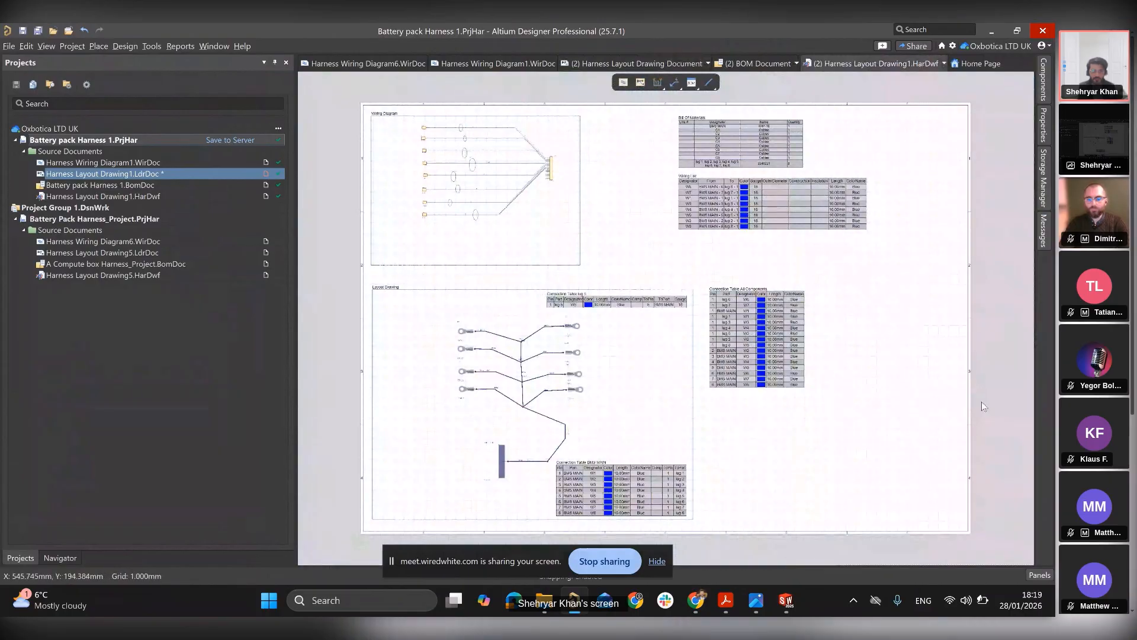
{"action": "scroll", "coordinate": [521, 346], "scroll_direction": "up", "scroll_amount": 5, "text": "ctrl"}
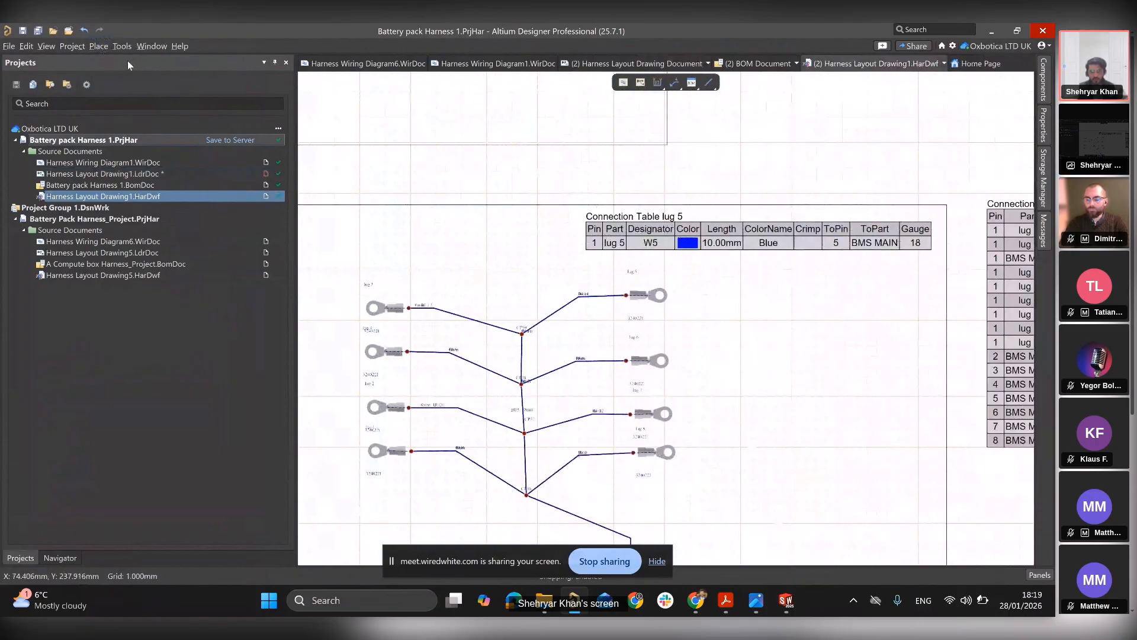
{"action": "scroll", "coordinate": [576, 472], "scroll_direction": "up", "scroll_amount": 1}
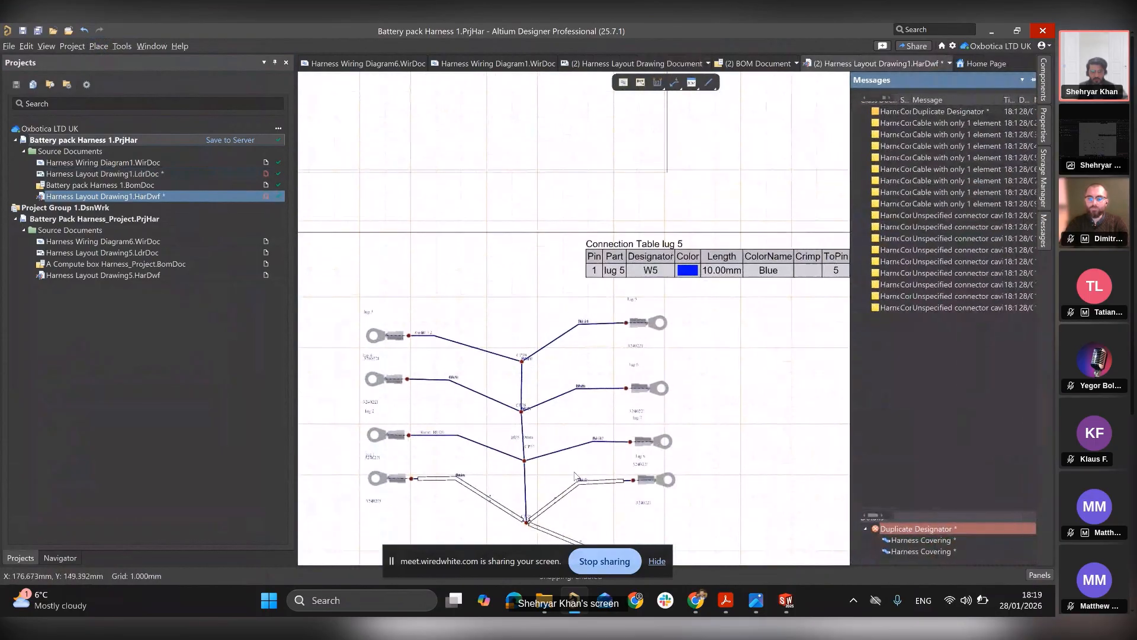
- Examine the harness coverings in the manufacturing drawing along the lug 1, lug 8 and BMS MAIN bundles
{"action": "middle_click_drag", "start_coordinate": [576, 474], "coordinate": [577, 469]}
{"action": "scroll", "coordinate": [577, 468], "scroll_direction": "up", "scroll_amount": 4, "text": "ctrl"}
{"action": "scroll", "coordinate": [508, 477], "scroll_direction": "down", "scroll_amount": 3}
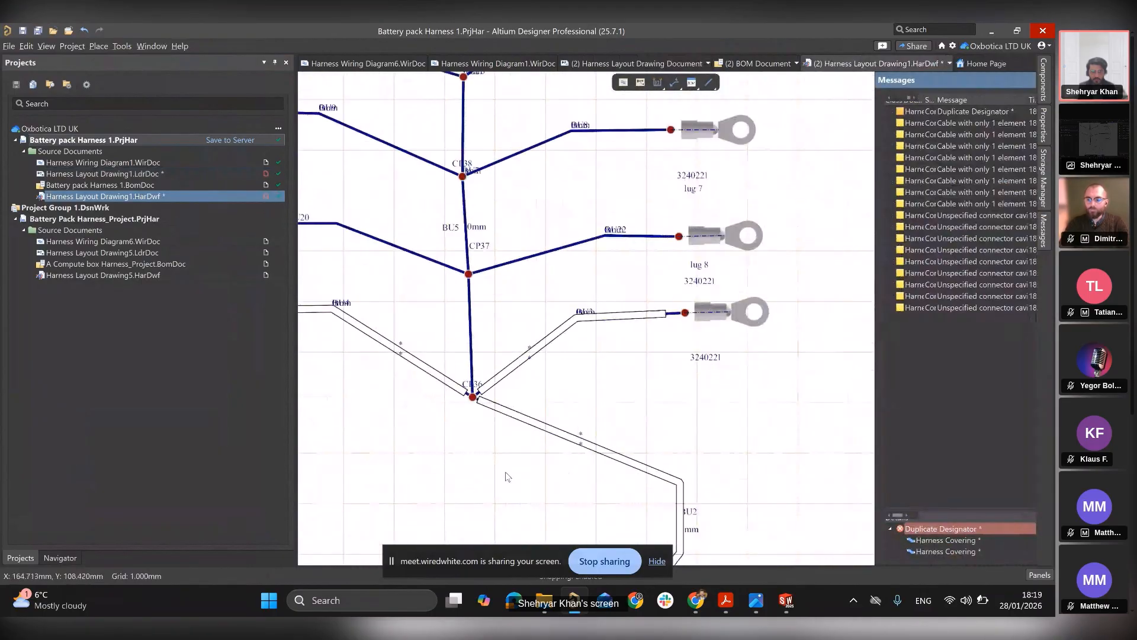
{"action": "scroll", "coordinate": [533, 479], "scroll_direction": "down", "scroll_amount": 2}
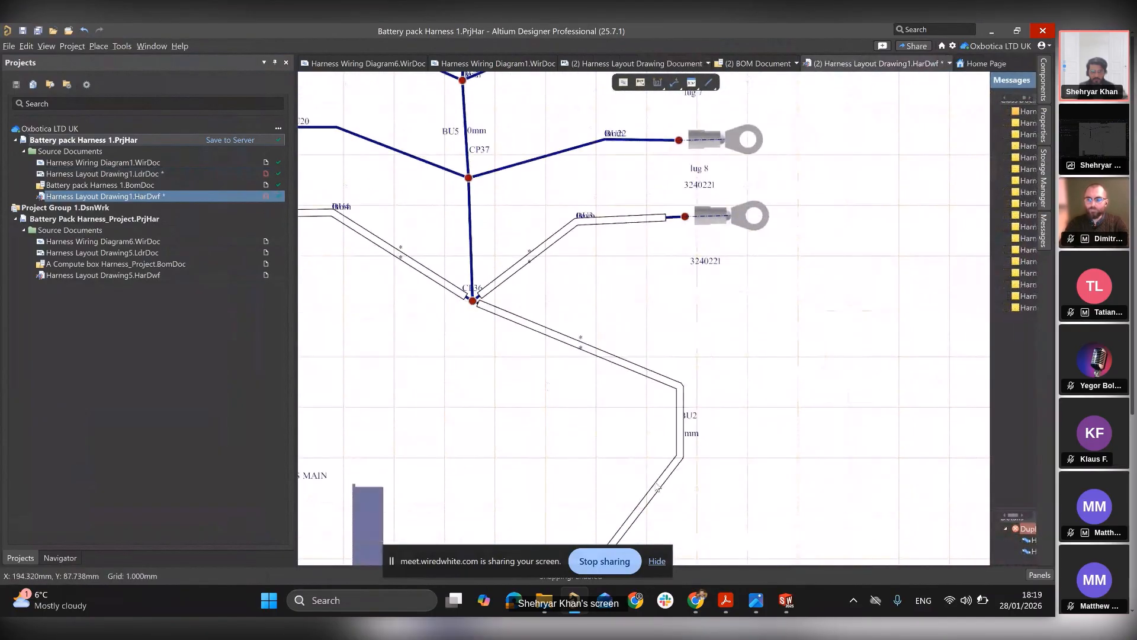
{"action": "scroll", "coordinate": [656, 484], "scroll_direction": "down", "scroll_amount": 1}
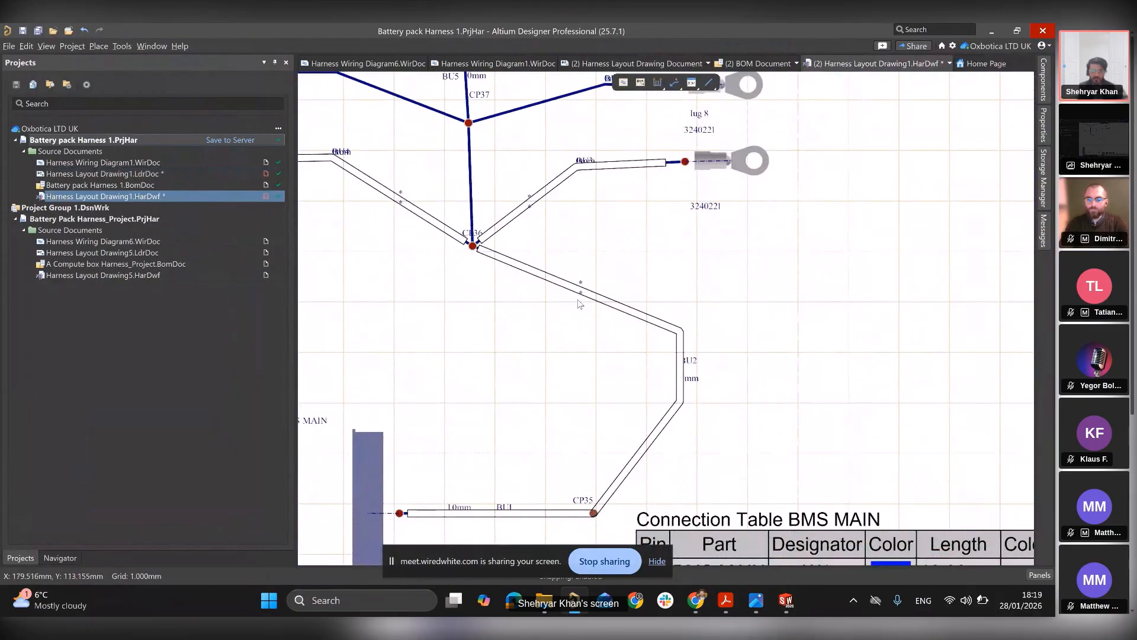
{"action": "scroll", "coordinate": [541, 250], "scroll_direction": "down", "scroll_amount": 3, "text": "ctrl"}
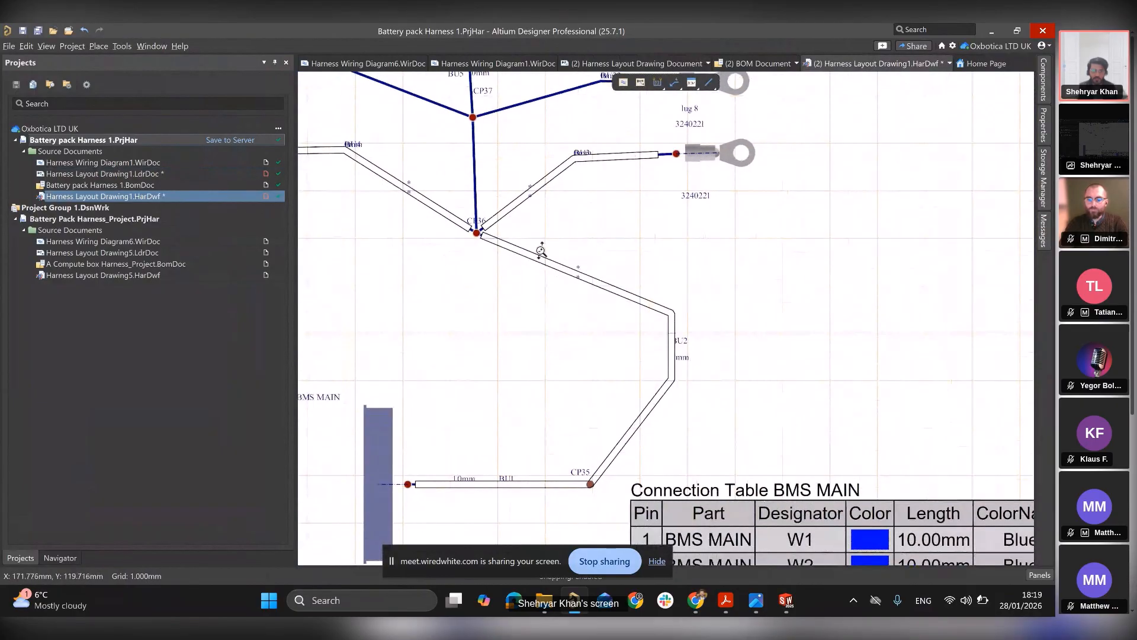
{"action": "middle_click_drag", "start_coordinate": [541, 250], "coordinate": [540, 256]}
{"action": "right_click_drag", "start_coordinate": [541, 256], "coordinate": [577, 374]}
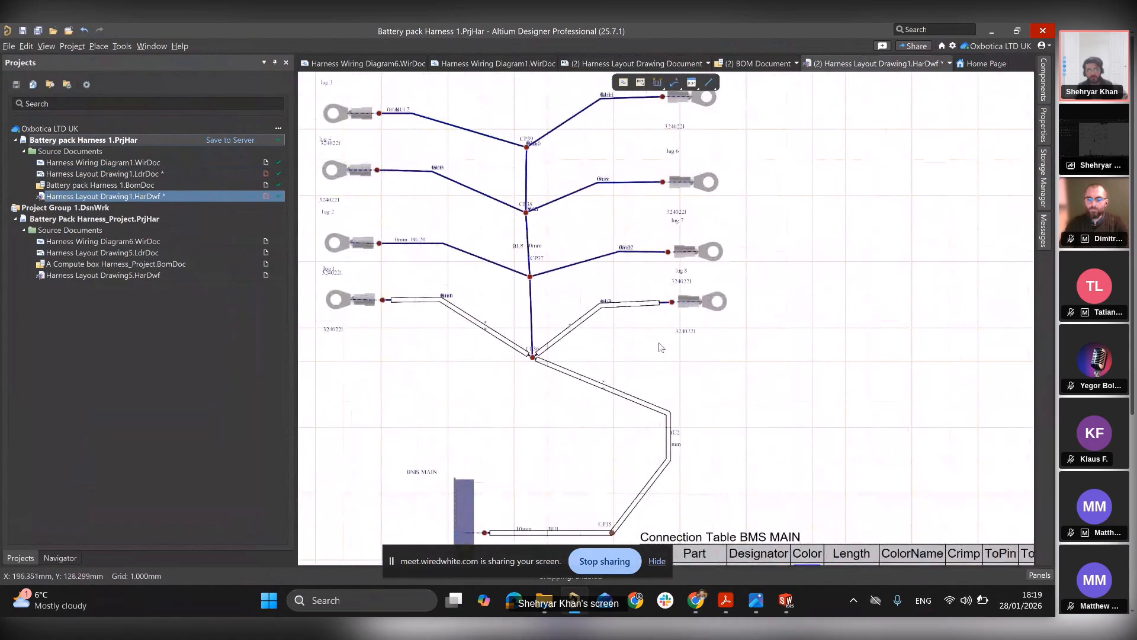
- Switch to SOLIDWORKS and exit the route's 3D sketch in the Battery_pack_Harness_1 assembly
{"action": "left_click", "coordinate": [788, 604]}
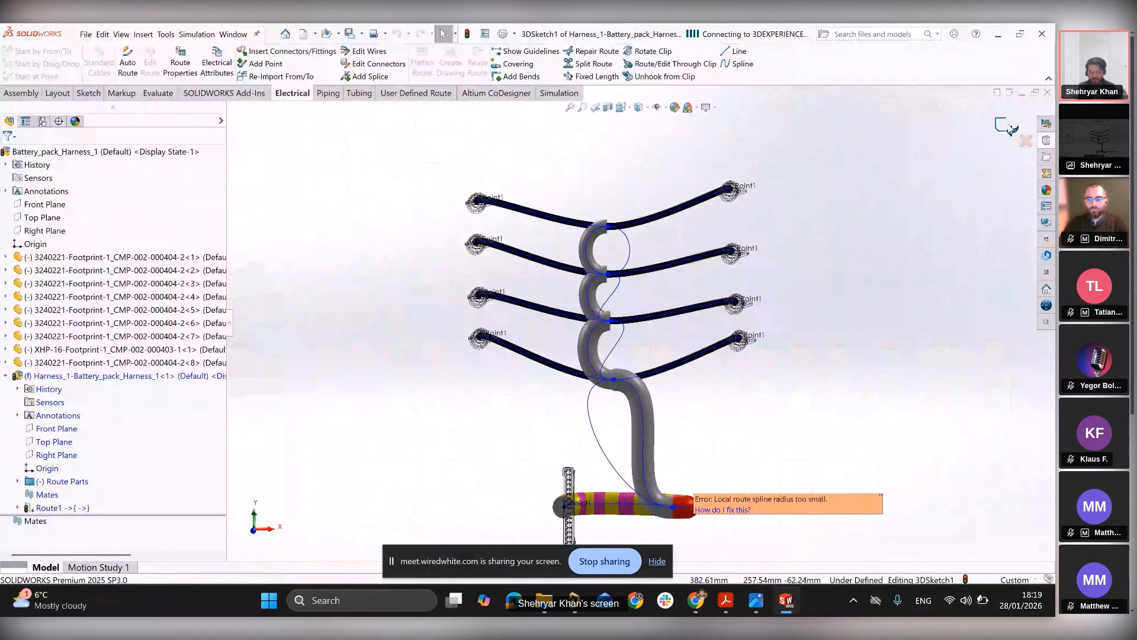
{"action": "left_click", "coordinate": [1011, 128]}
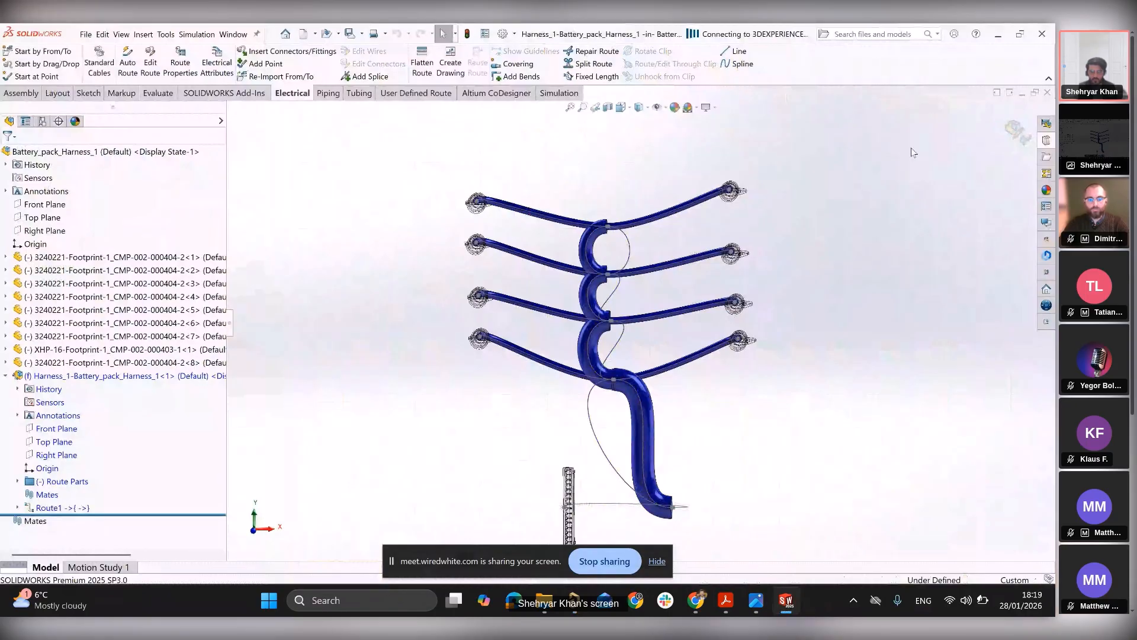
- Switch to File Explorer, view "Bat with harness .png" from the "images for PPT" folder in a maximized window, and close it
{"action": "left_click", "coordinate": [556, 603]}
{"action": "left_click", "coordinate": [627, 164]}
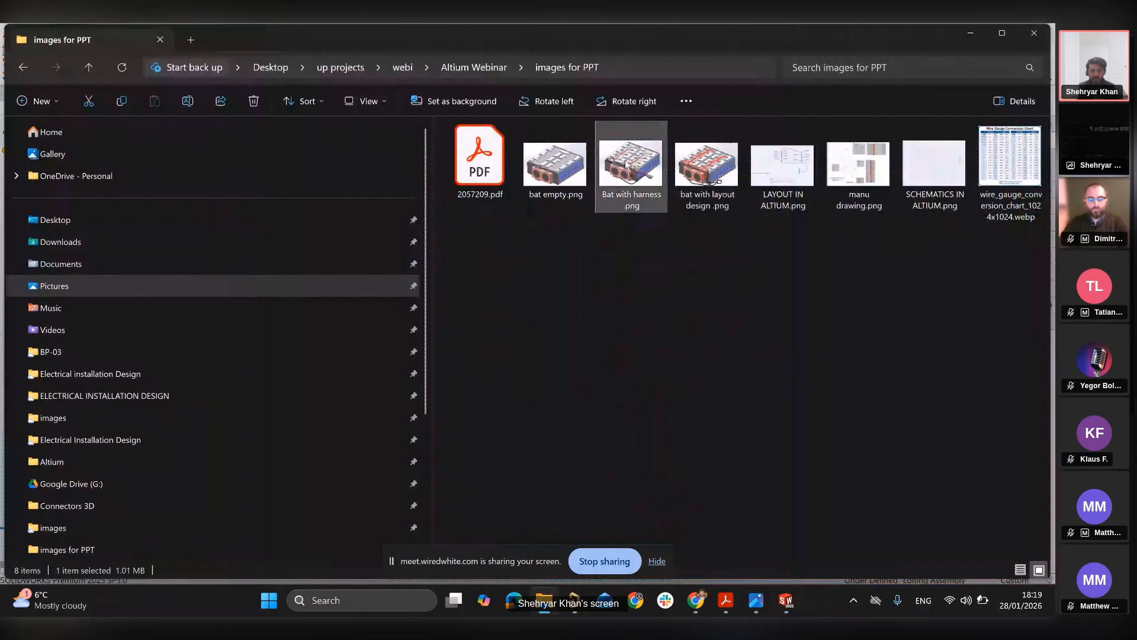
{"action": "double_click", "coordinate": [627, 164]}
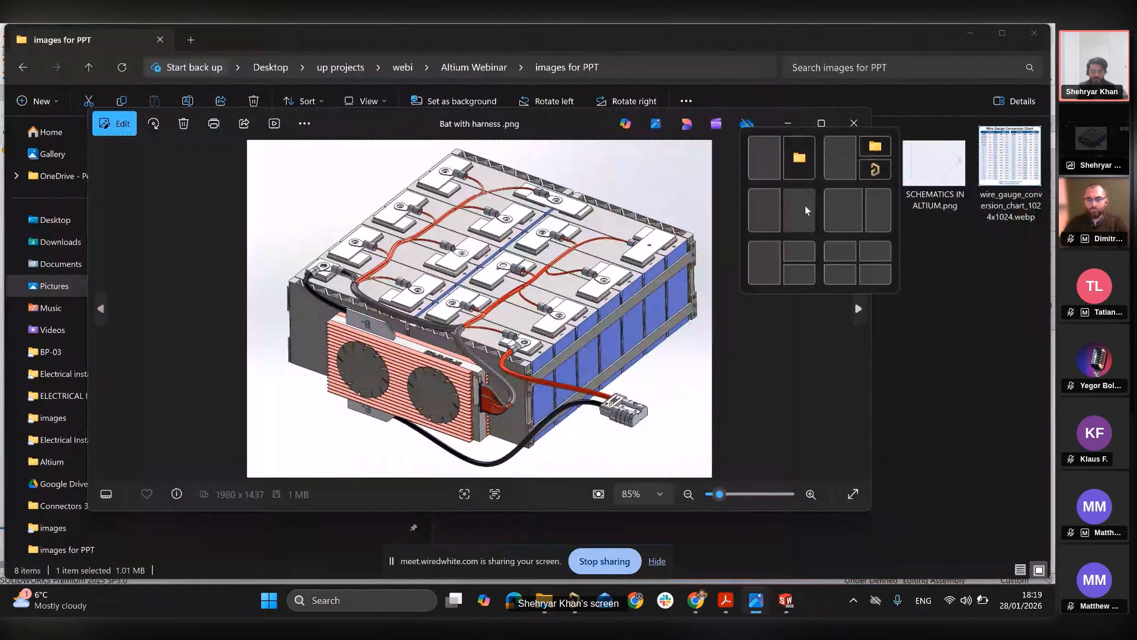
{"action": "left_click", "coordinate": [820, 124]}
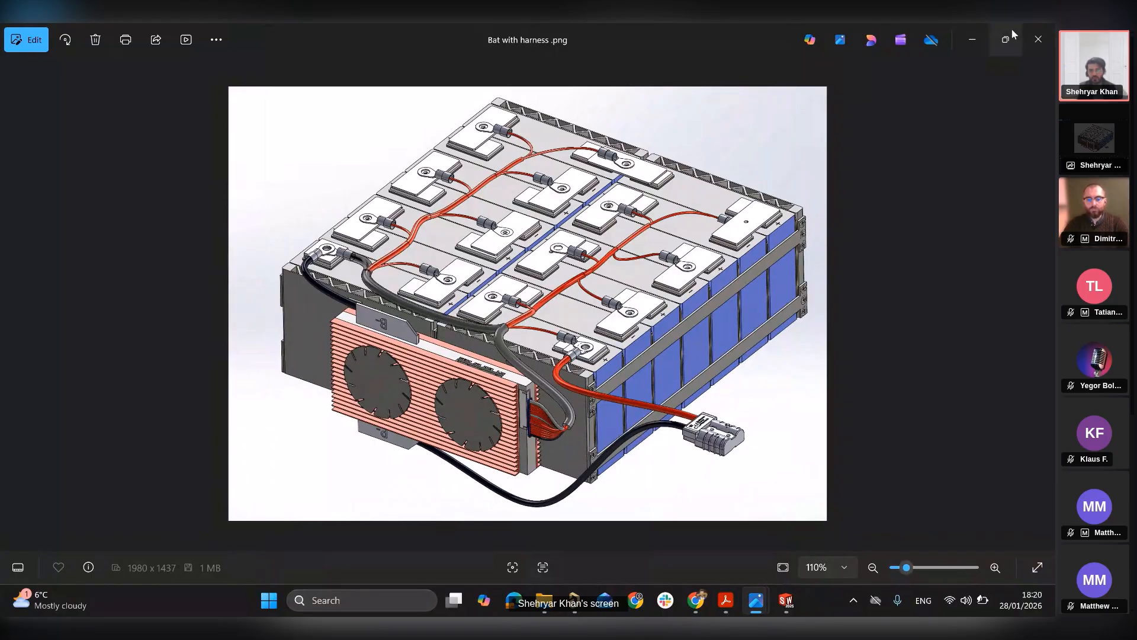
{"action": "left_click", "coordinate": [1037, 40]}
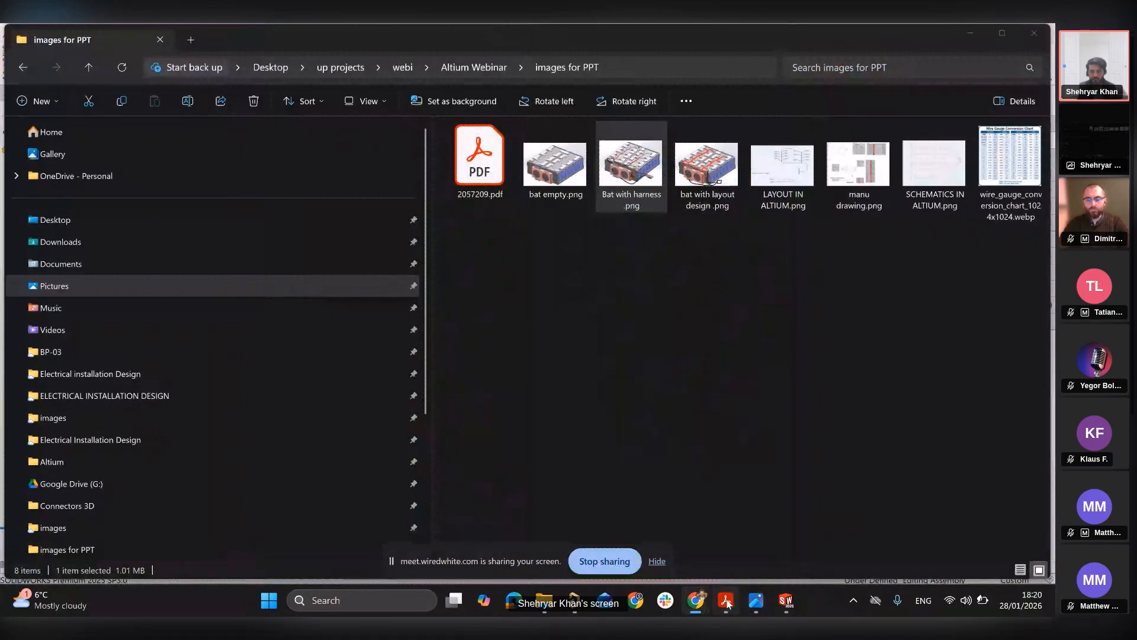
- Switch to the Wired presentation in Adobe Acrobat and bring up the "Do You Have Question?" slide
{"action": "left_click", "coordinate": [726, 602]}
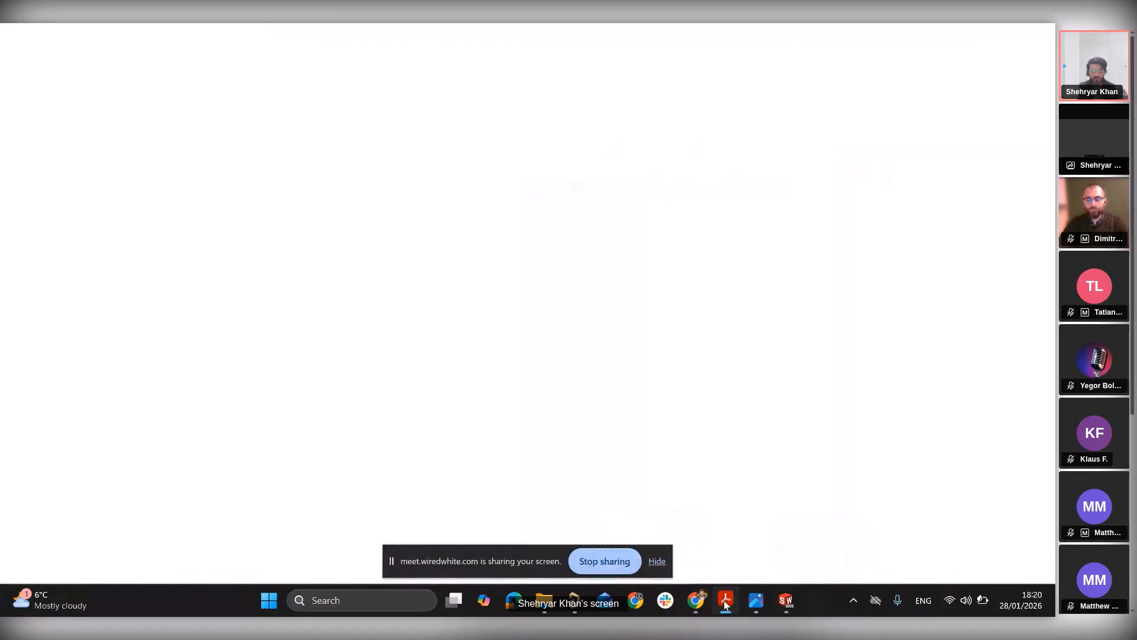
{"action": "scroll", "coordinate": [411, 370], "scroll_direction": "down", "scroll_amount": 3}
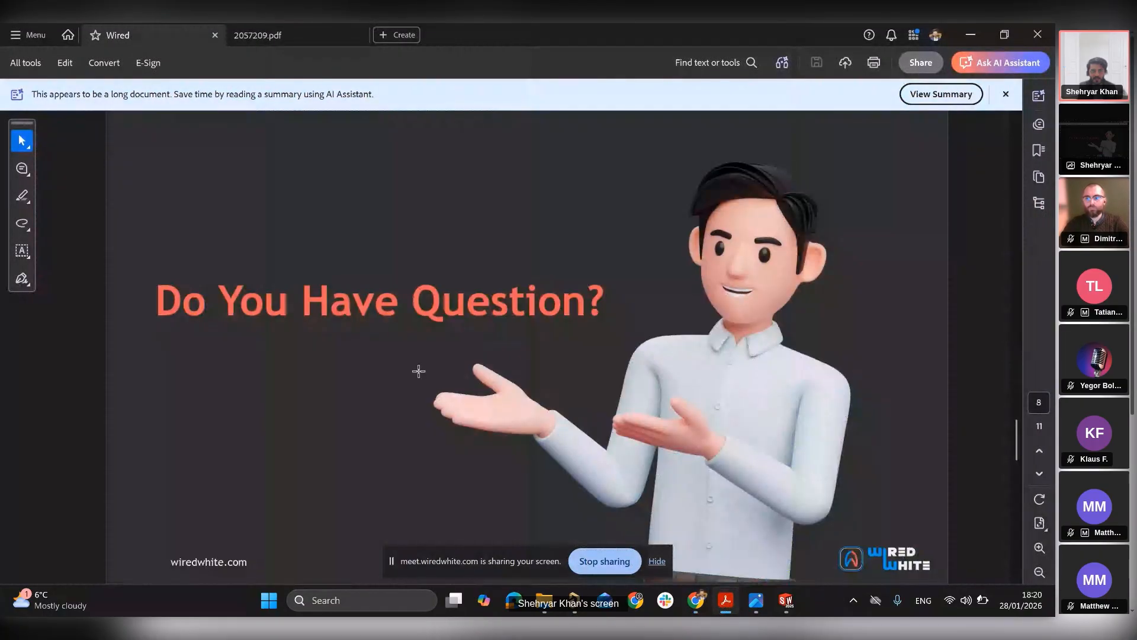
{"action": "scroll", "coordinate": [418, 371], "scroll_direction": "down", "scroll_amount": 1}
{"action": "scroll", "coordinate": [418, 371], "scroll_direction": "up", "scroll_amount": 2}
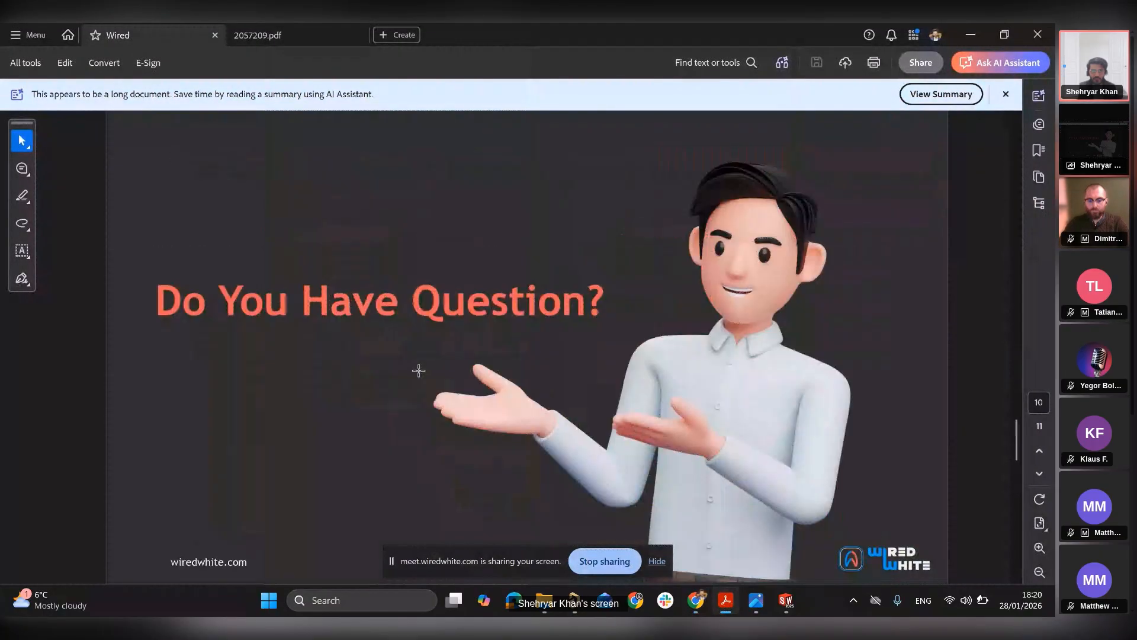